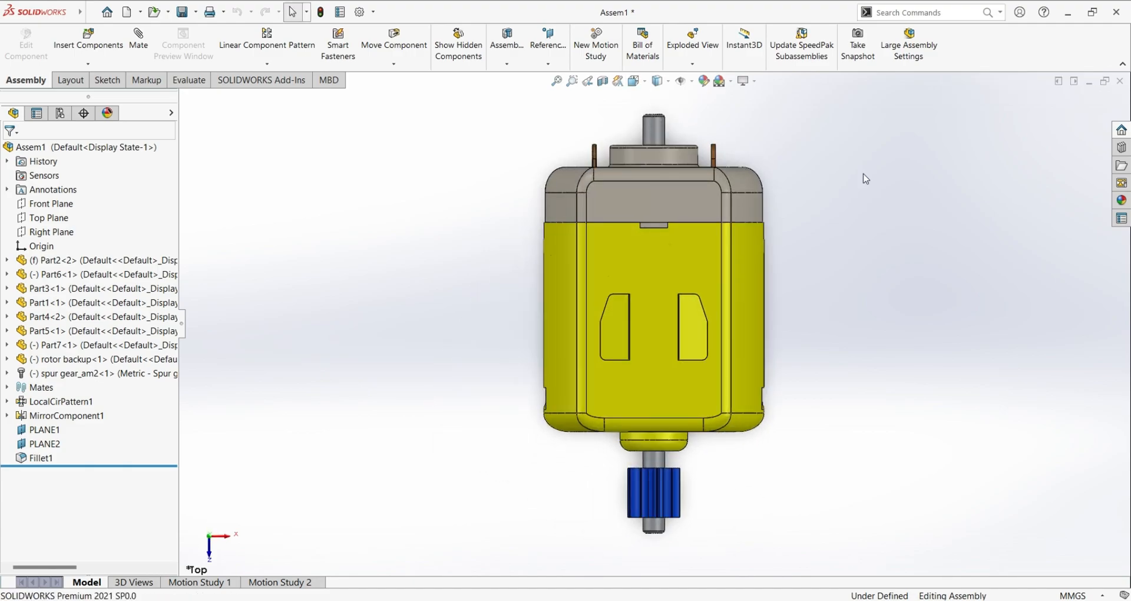
Examine the motor assembly from the right, left, back, bottom and isometric view orientations.
left_click(635, 81)
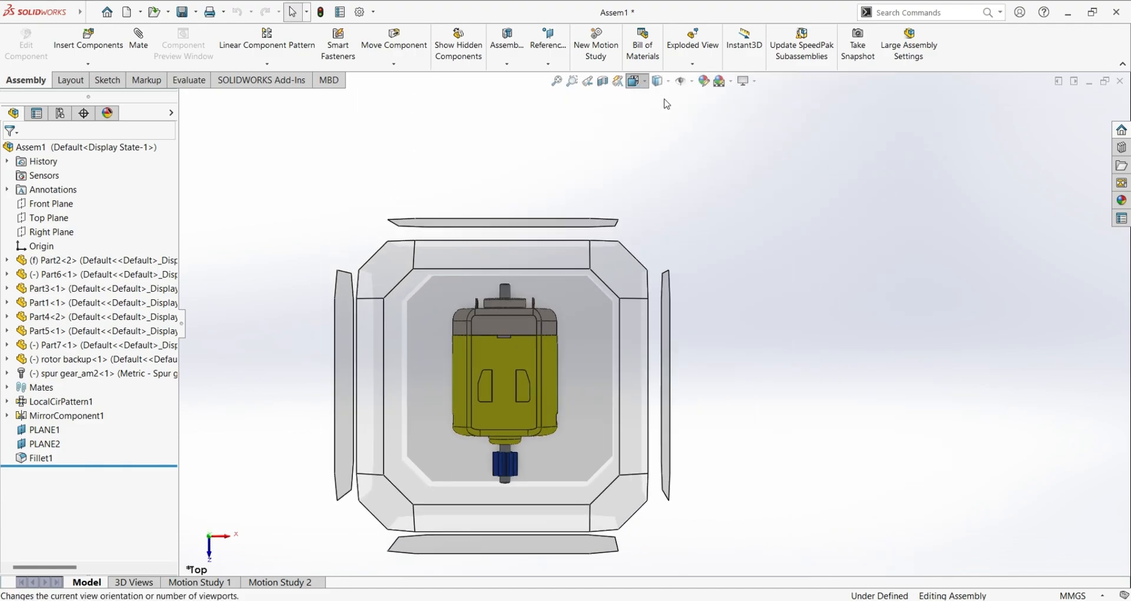
left_click(670, 132)
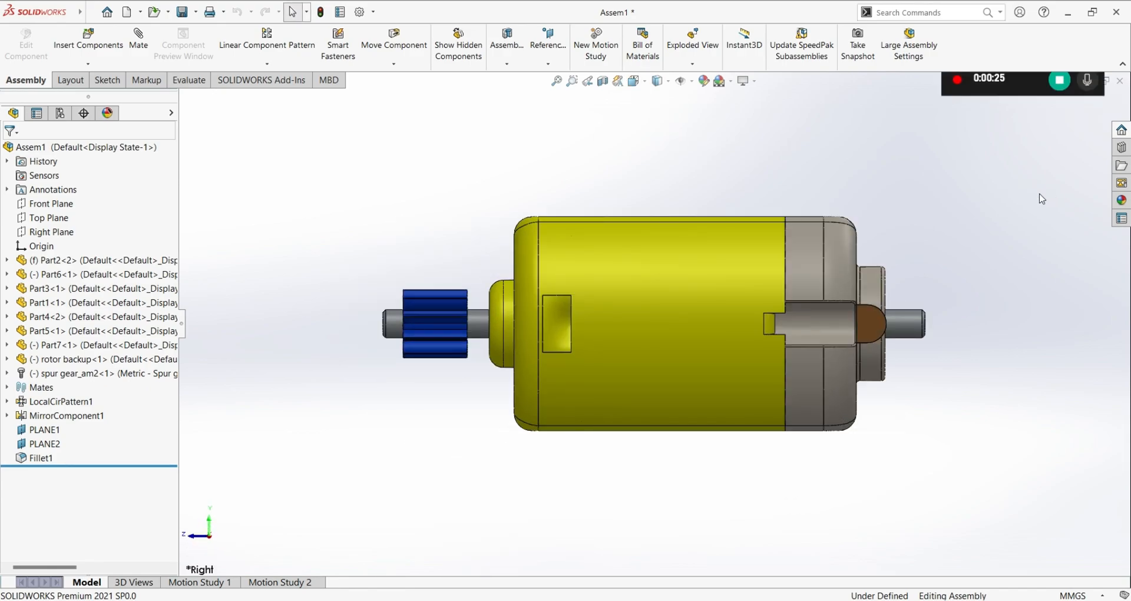
left_click(635, 81)
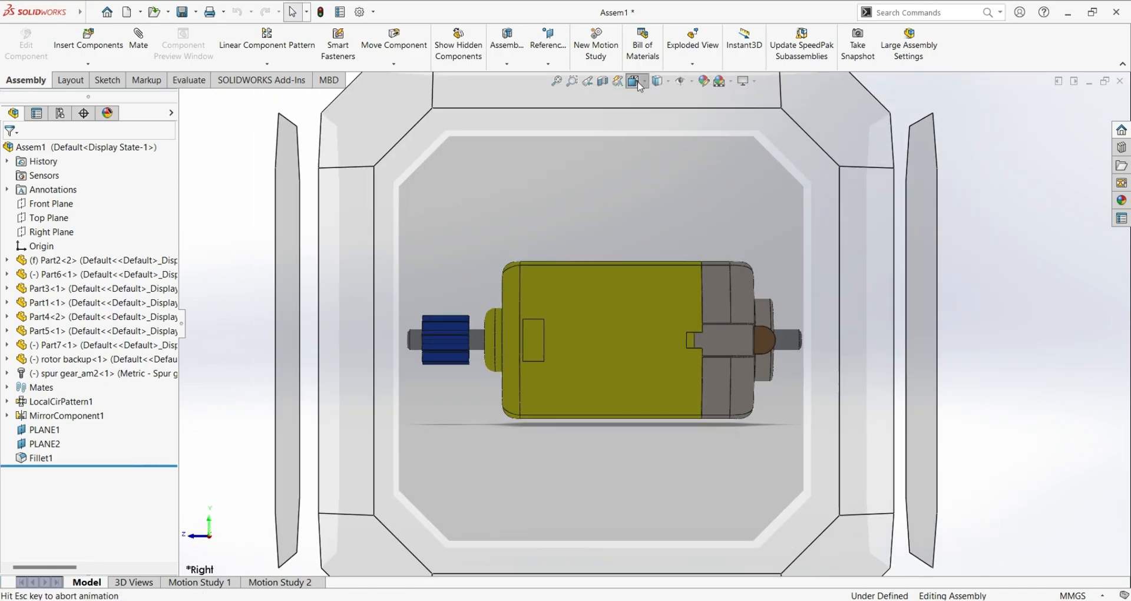
left_click(640, 131)
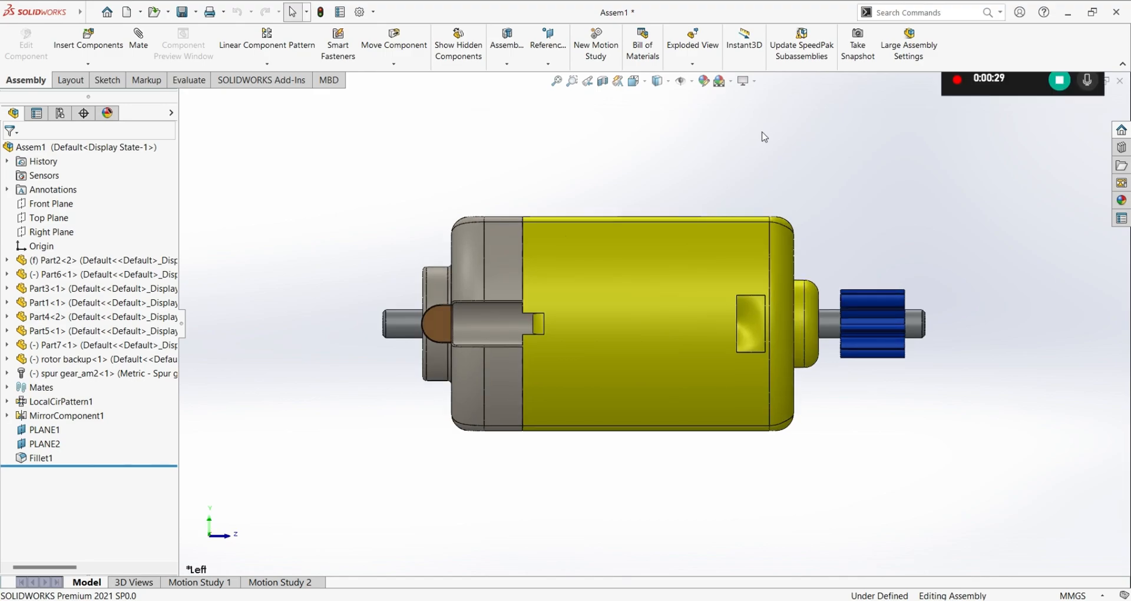
left_click(636, 81)
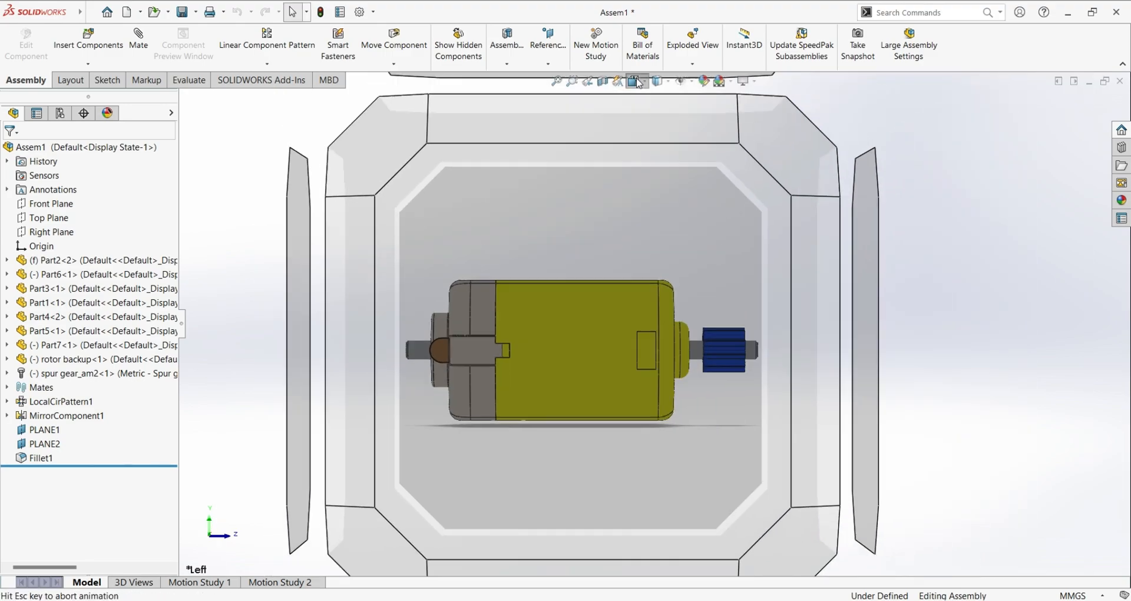
left_click(688, 130)
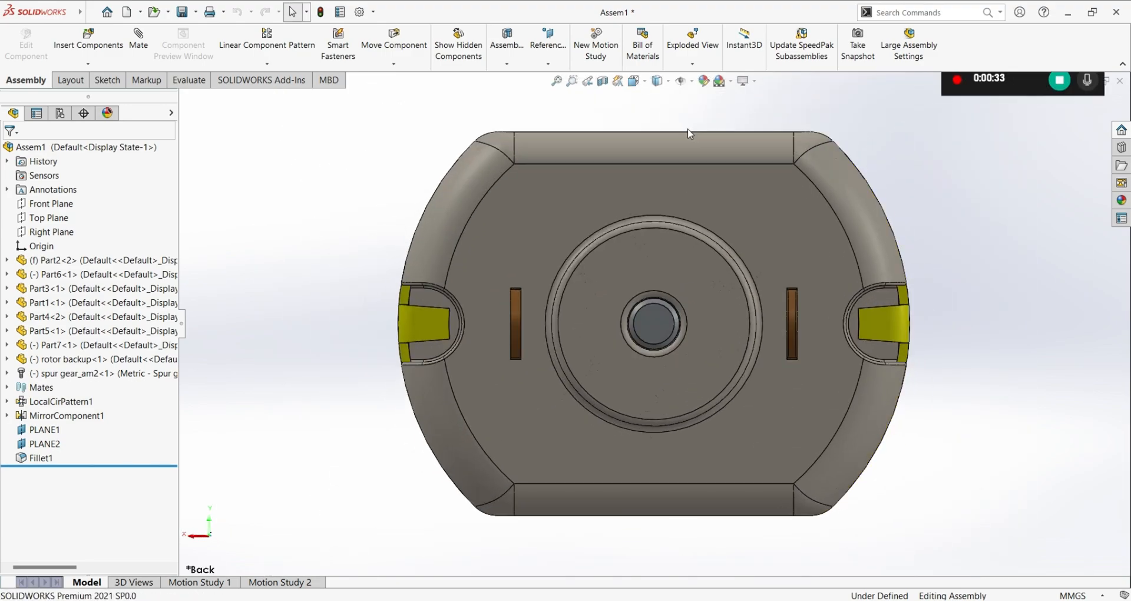
left_click(642, 87)
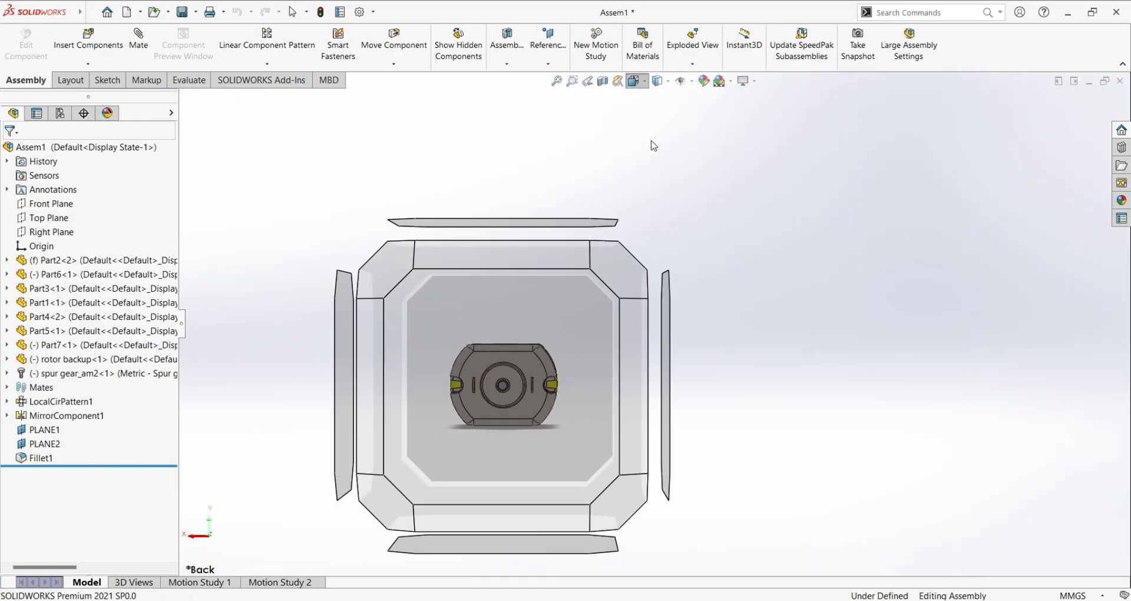
key("ctrl+6")
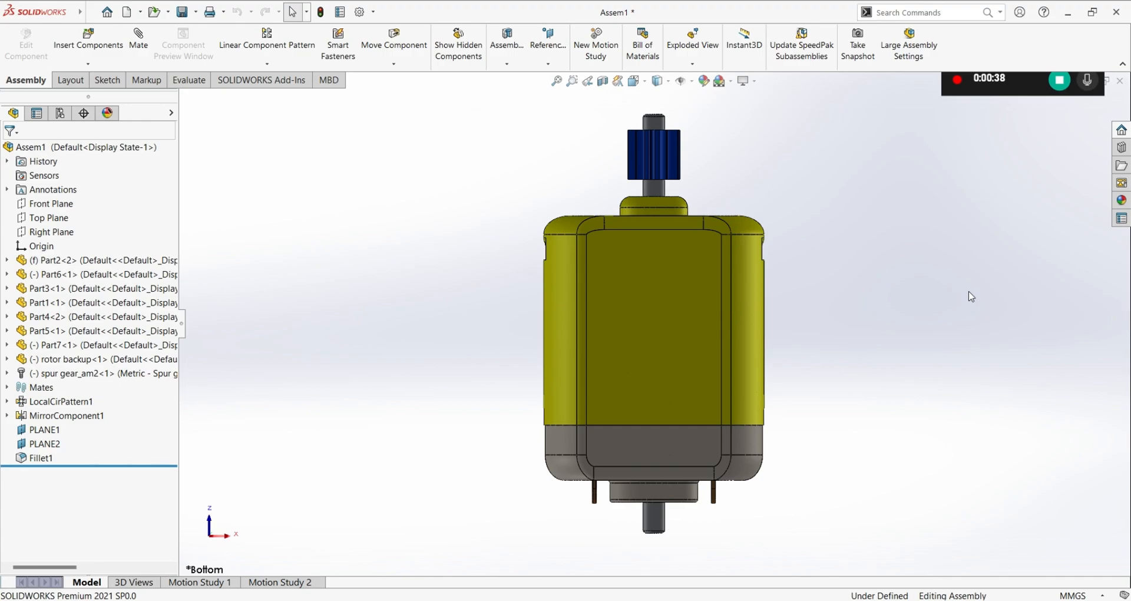
left_click(637, 84)
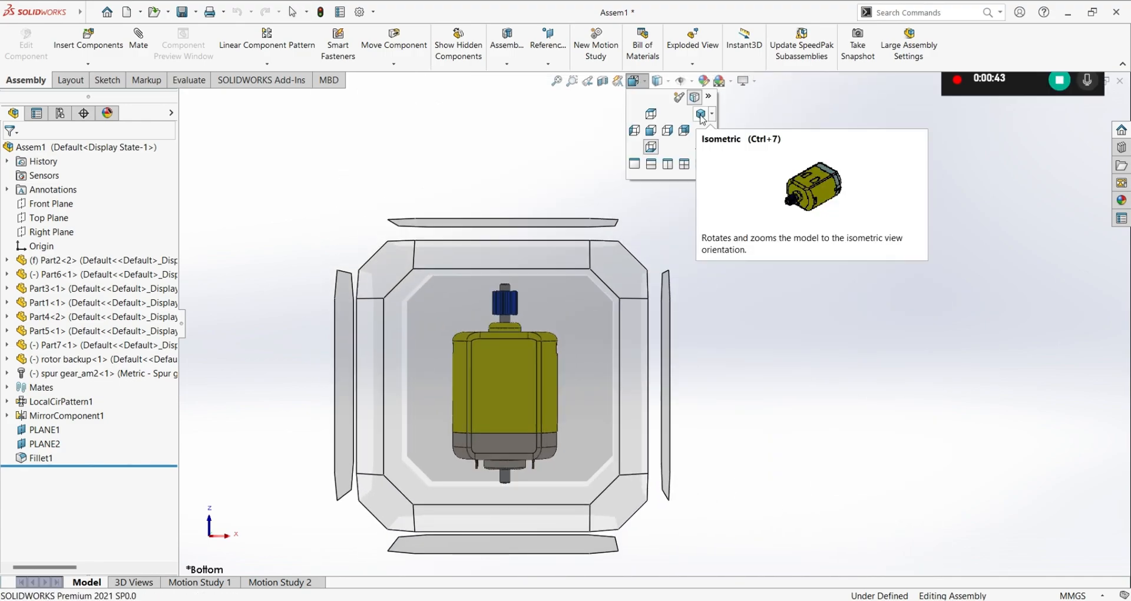
left_click(651, 113)
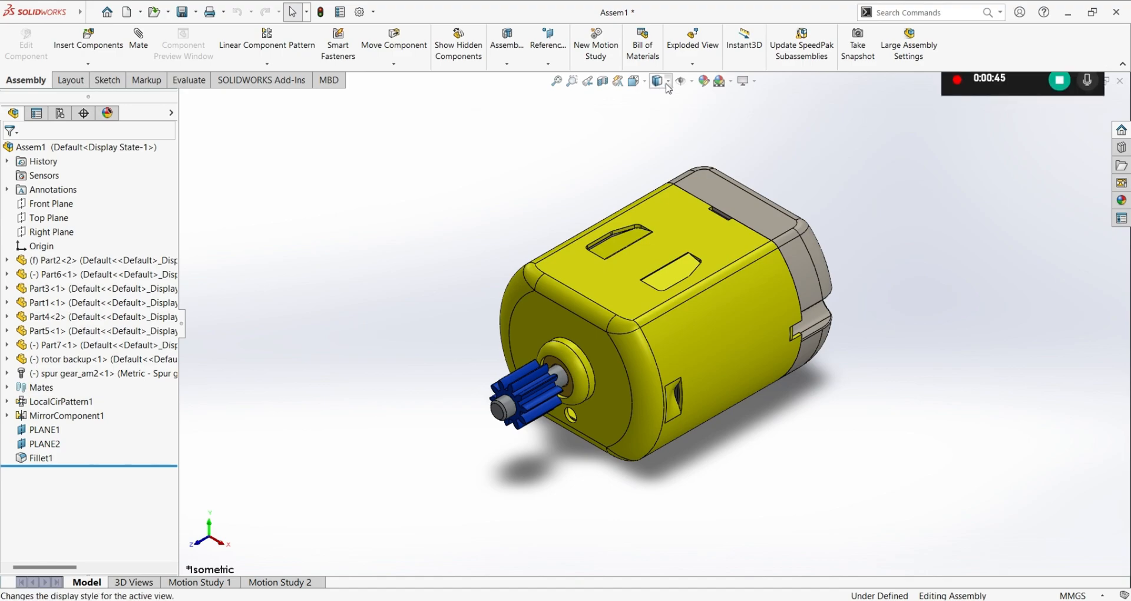
Examine the motor's internal parts in the Hidden Lines Visible and Wireframe display styles from several angles.
left_click(661, 148)
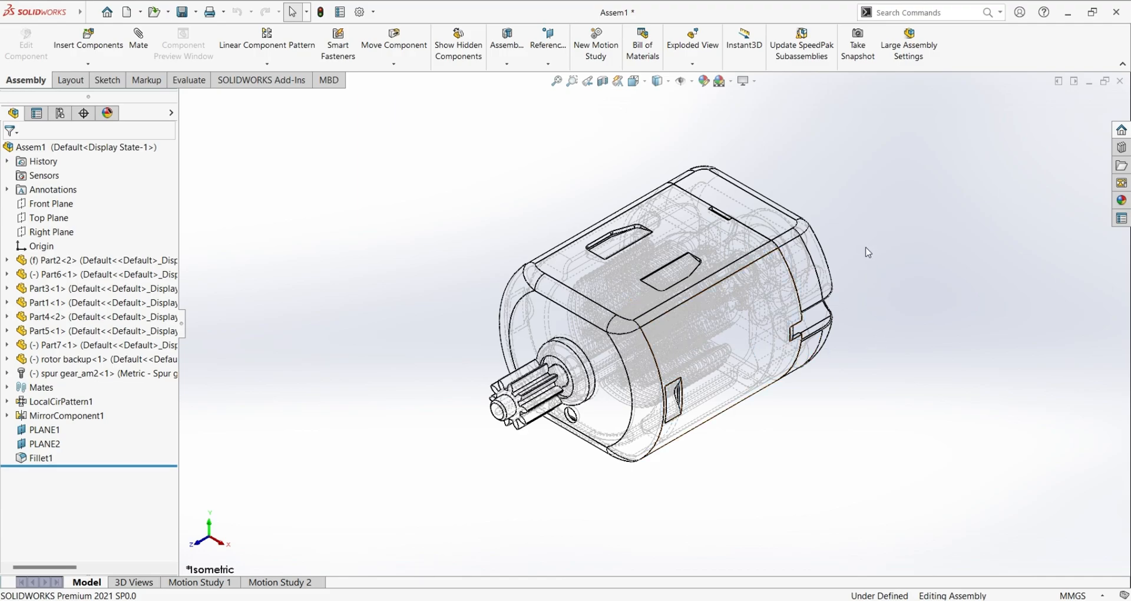
scroll(683, 327, "down", 5)
middle_click_drag(732, 314, 766, 318)
scroll(773, 354, "up", 3)
scroll(880, 408, "up", 2)
scroll(928, 397, "down", 2)
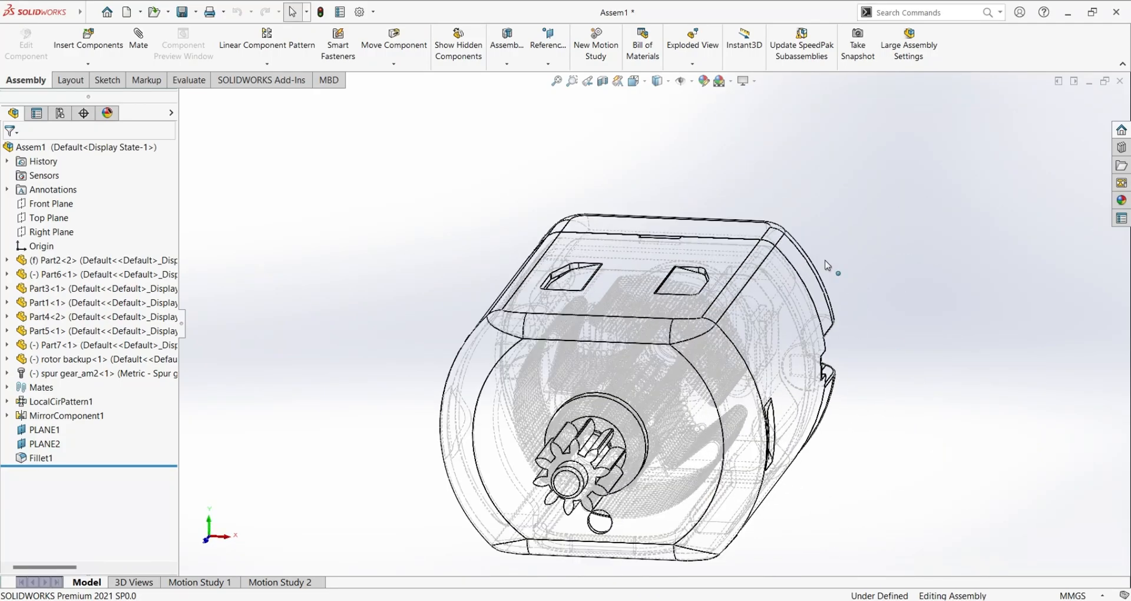
left_click(659, 162)
middle_click_drag(828, 395, 782, 449)
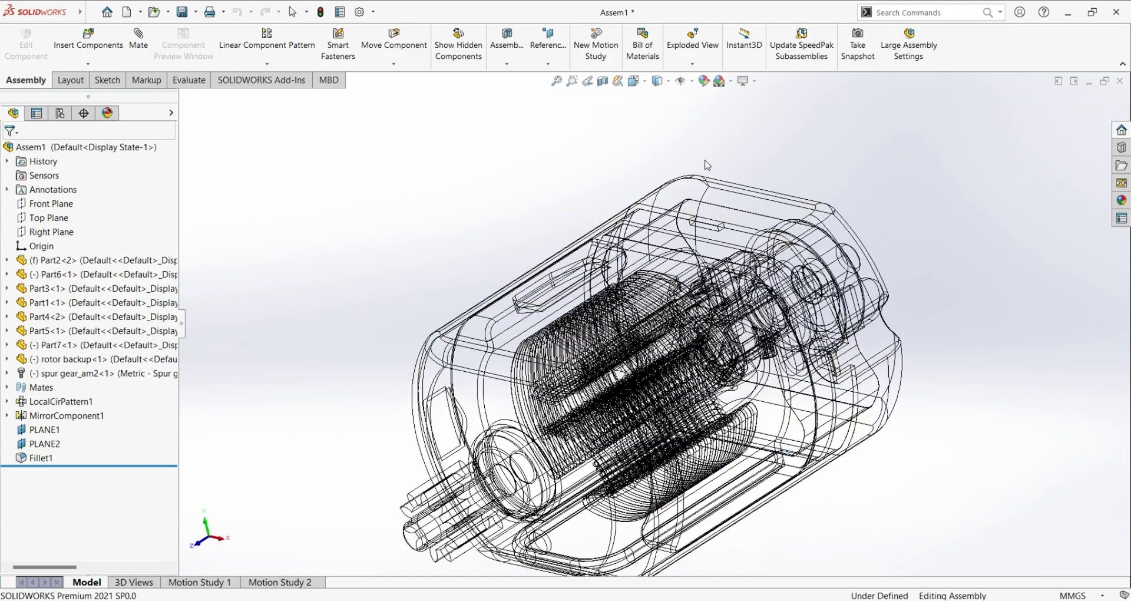
Set the assembly's display style to Shaded, without edges.
left_click(662, 116)
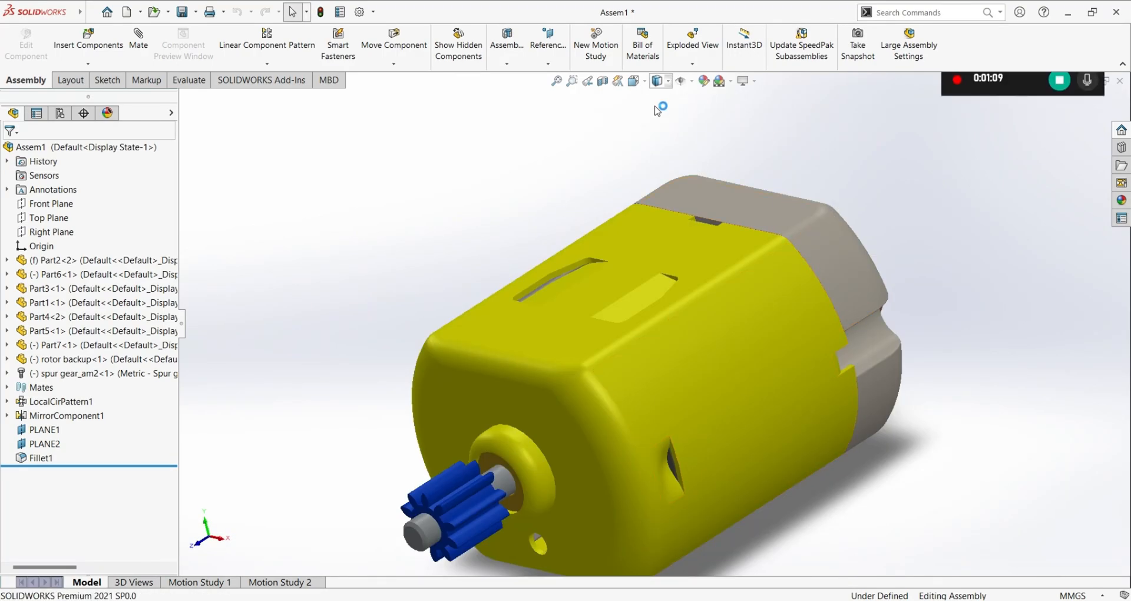
scroll(866, 306, "up", 4)
middle_click_drag(731, 492, 705, 495)
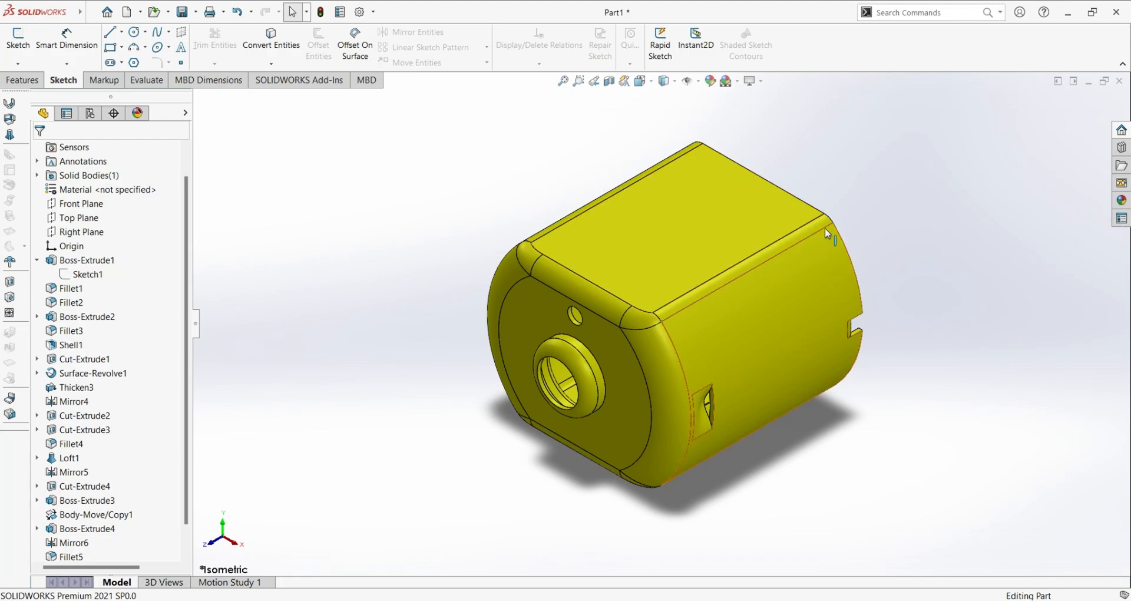
Roll the Part1 feature history back to directly after Boss-Extrude1.
middle_click_drag(795, 452, 782, 435)
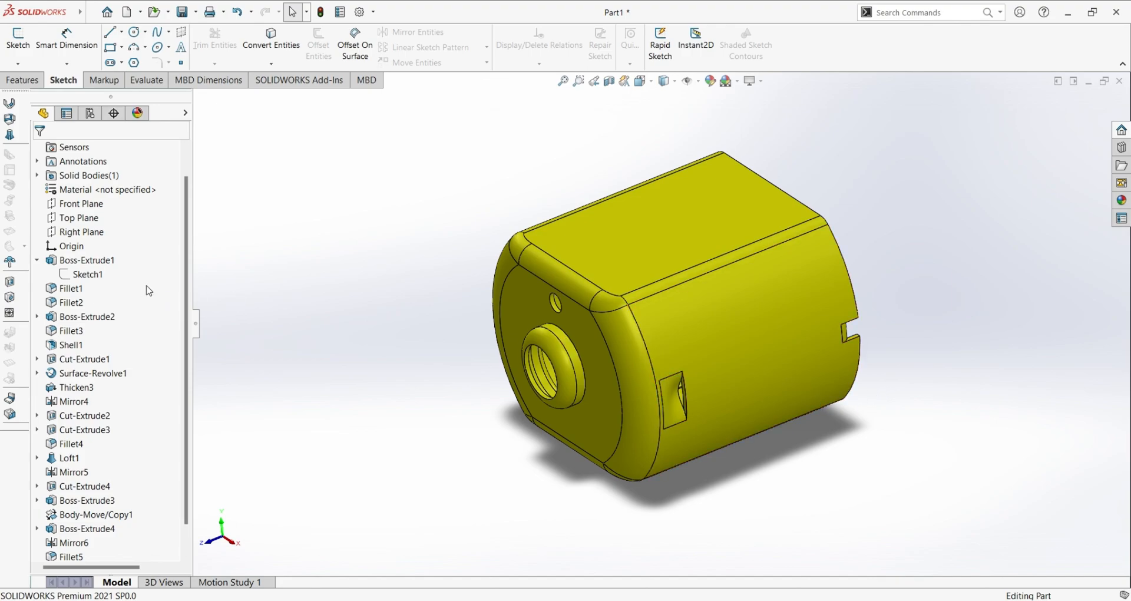
scroll(149, 291, "down", 1)
left_click_drag(155, 550, 153, 261)
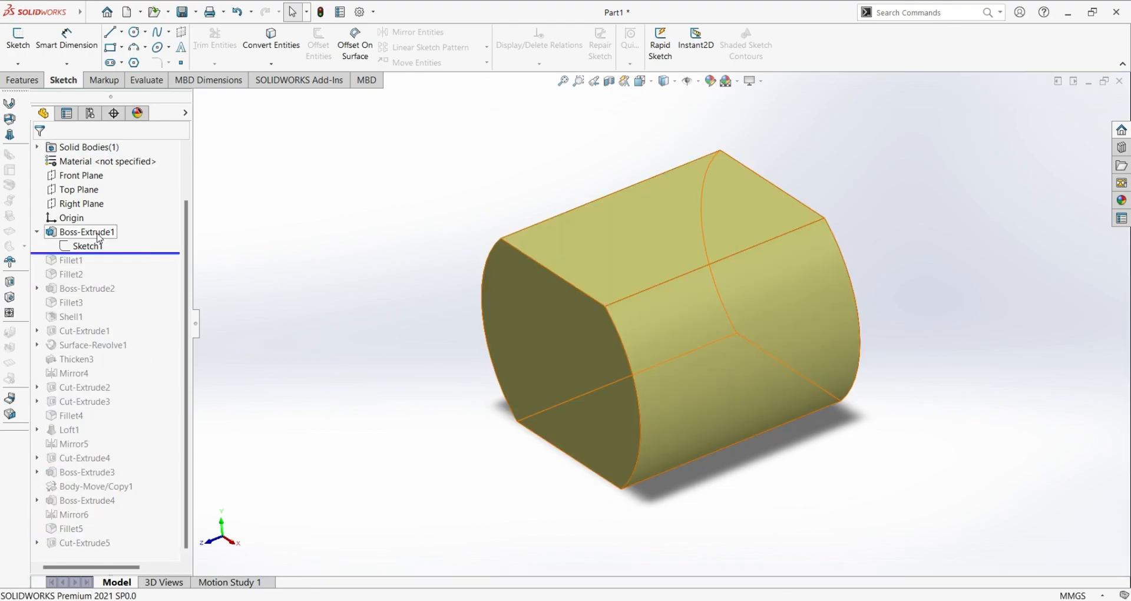
Open Sketch1 of Boss-Extrude1 for editing and move the inner circle's diameter dimension outside the profile.
left_click(93, 251)
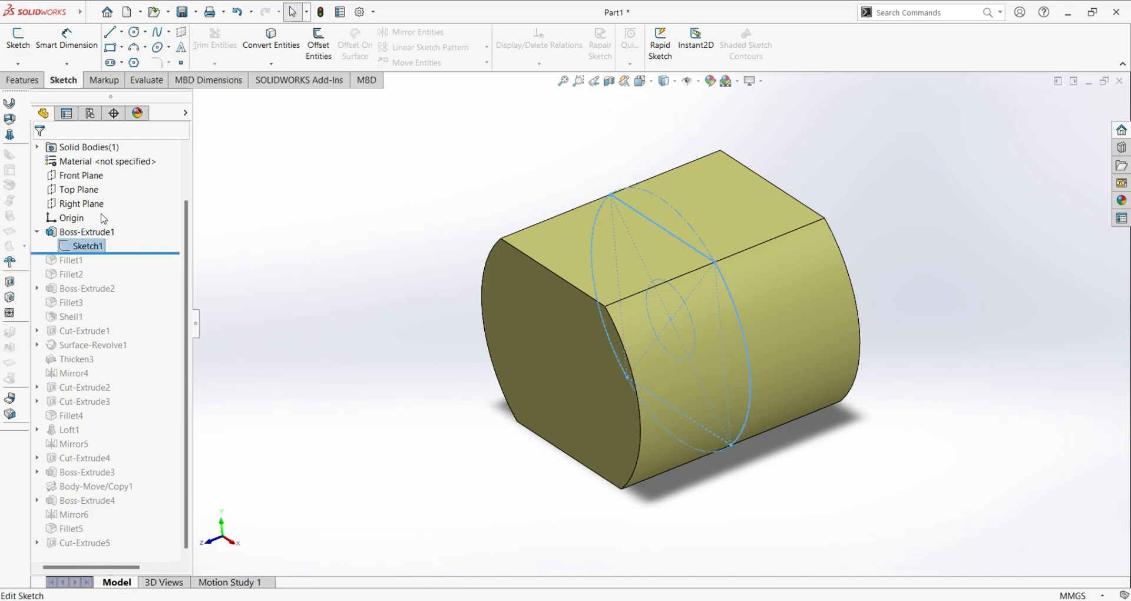
left_click(101, 214)
scroll(704, 326, "down", 5)
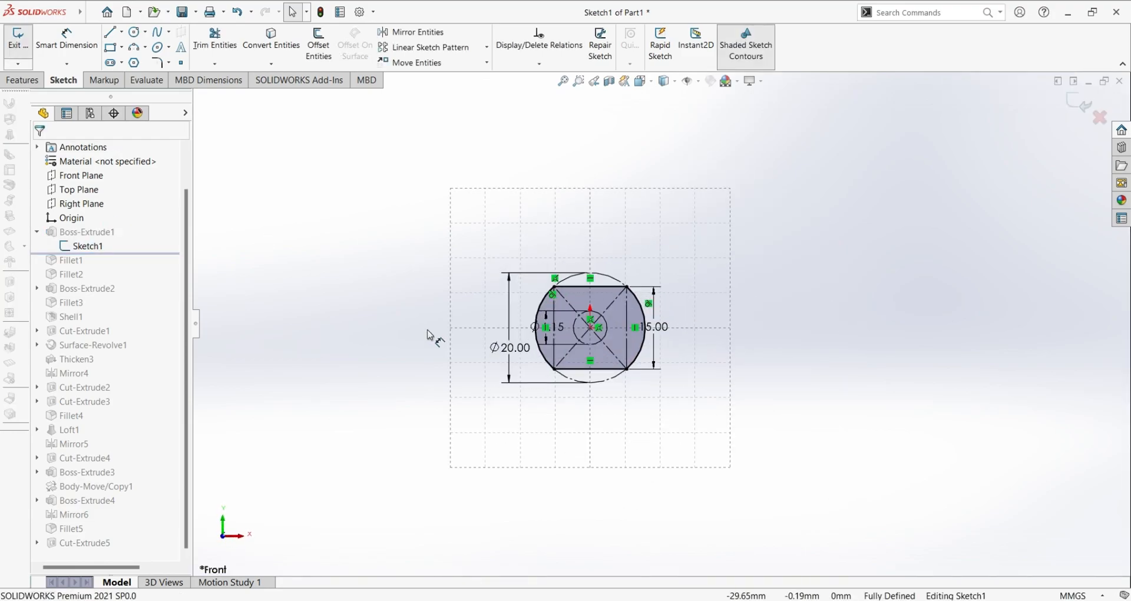
scroll(429, 335, "down", 4)
scroll(972, 329, "up", 1)
scroll(937, 312, "down", 3)
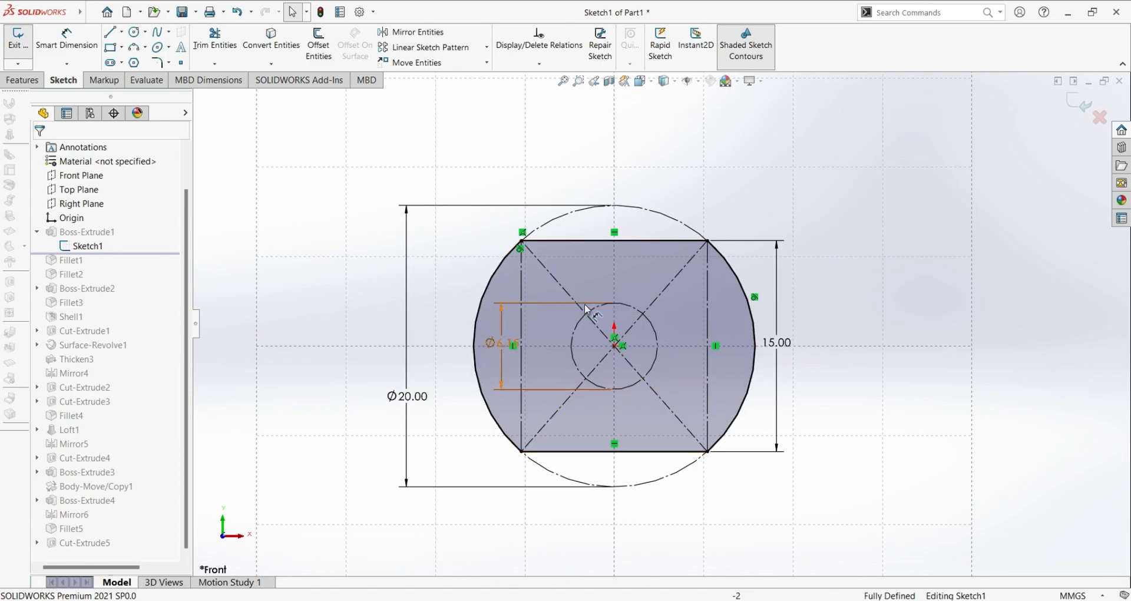
left_click_drag(503, 349, 449, 349)
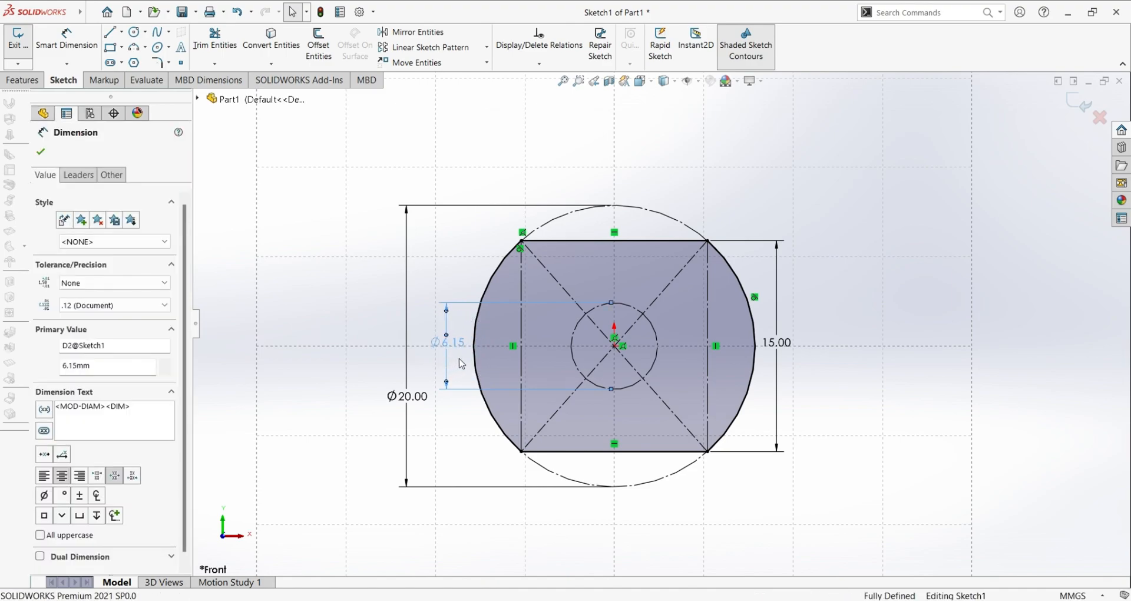
left_click(41, 151)
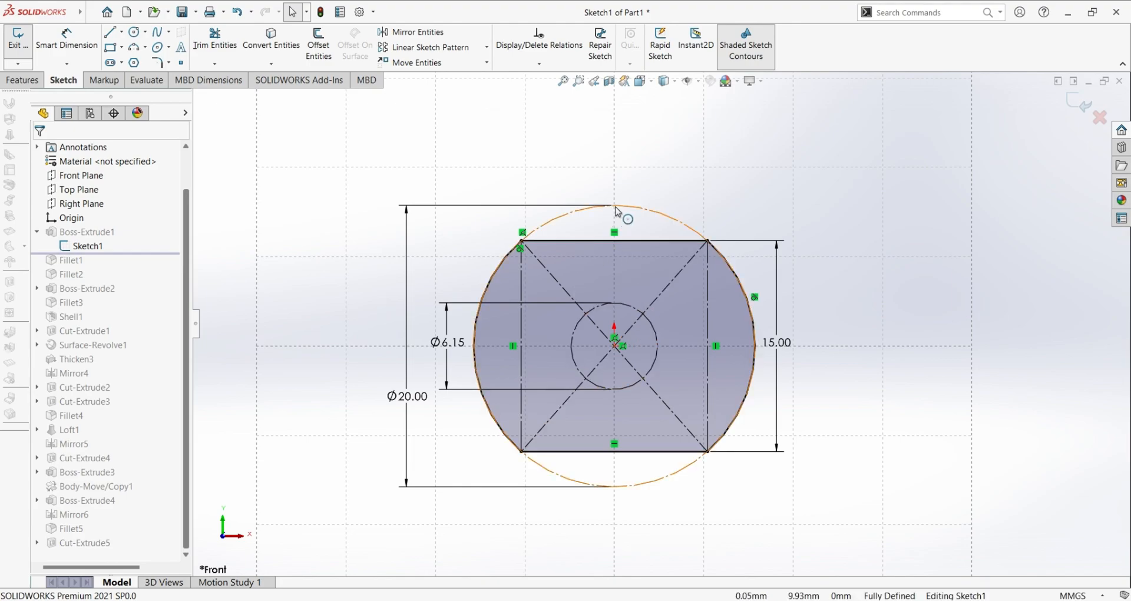
Inspect the properties of the inner construction circle and the right-hand vertical construction line, and exit Sketch1.
left_click(634, 311)
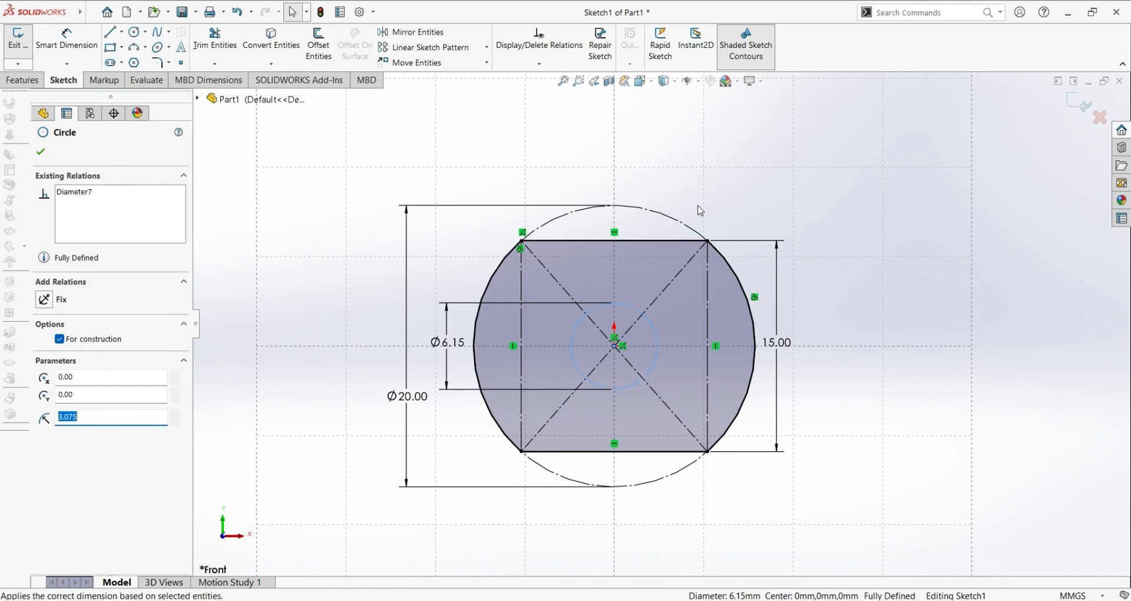
left_click(720, 182)
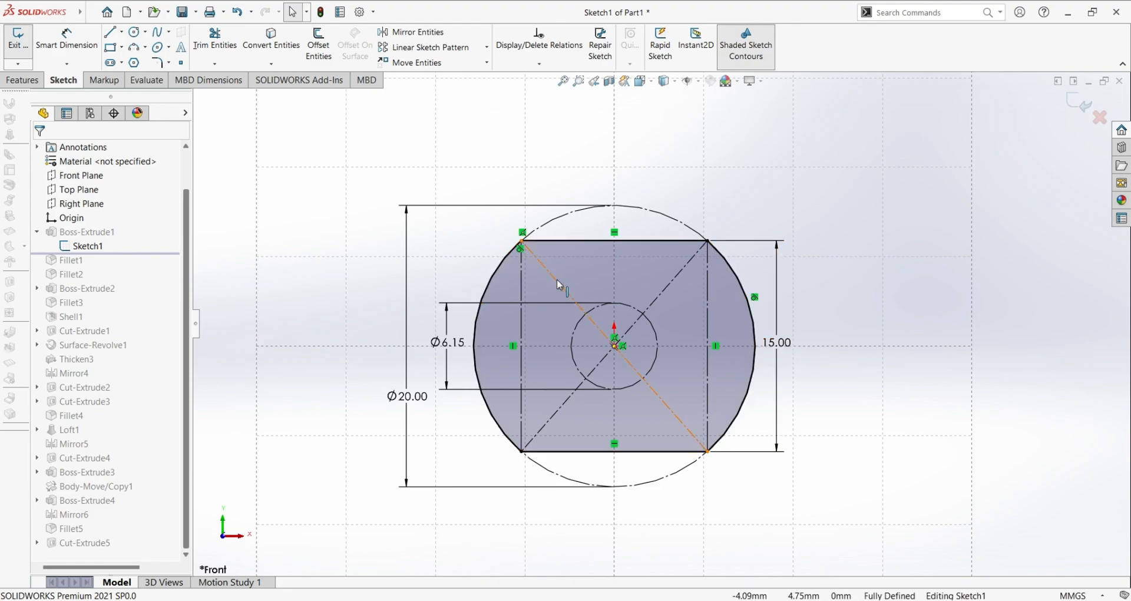
left_click(708, 288)
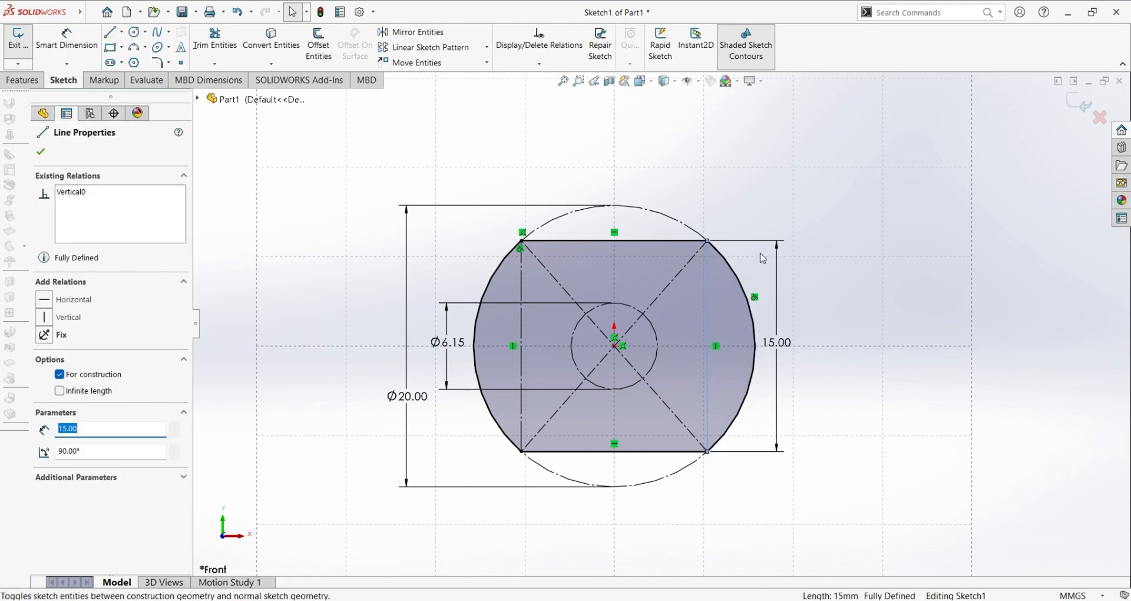
left_click(807, 302)
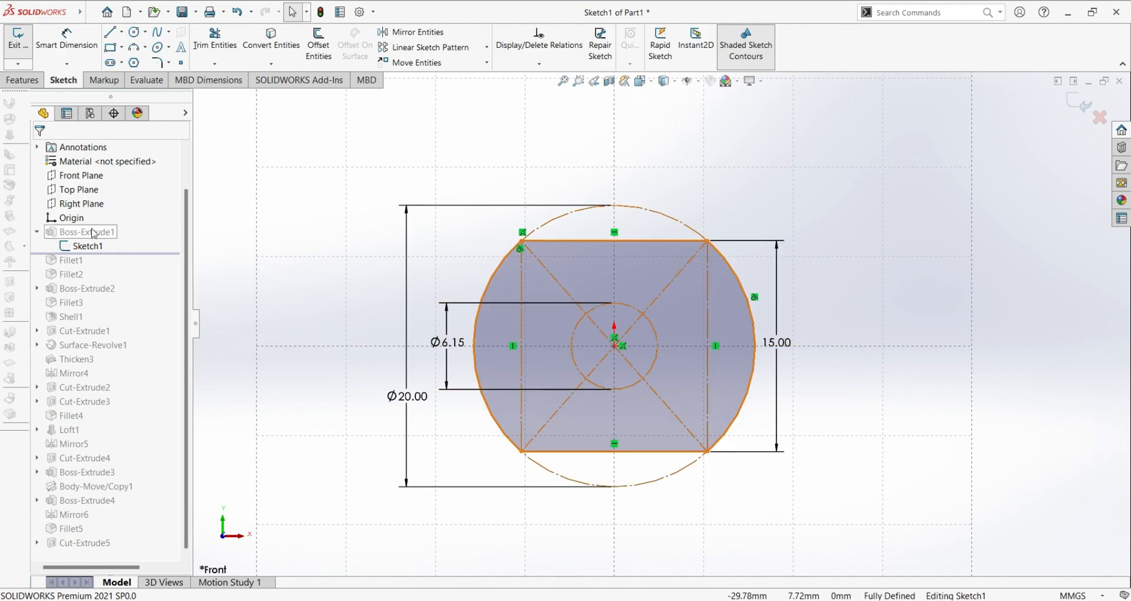
left_click_drag(121, 263, 118, 257)
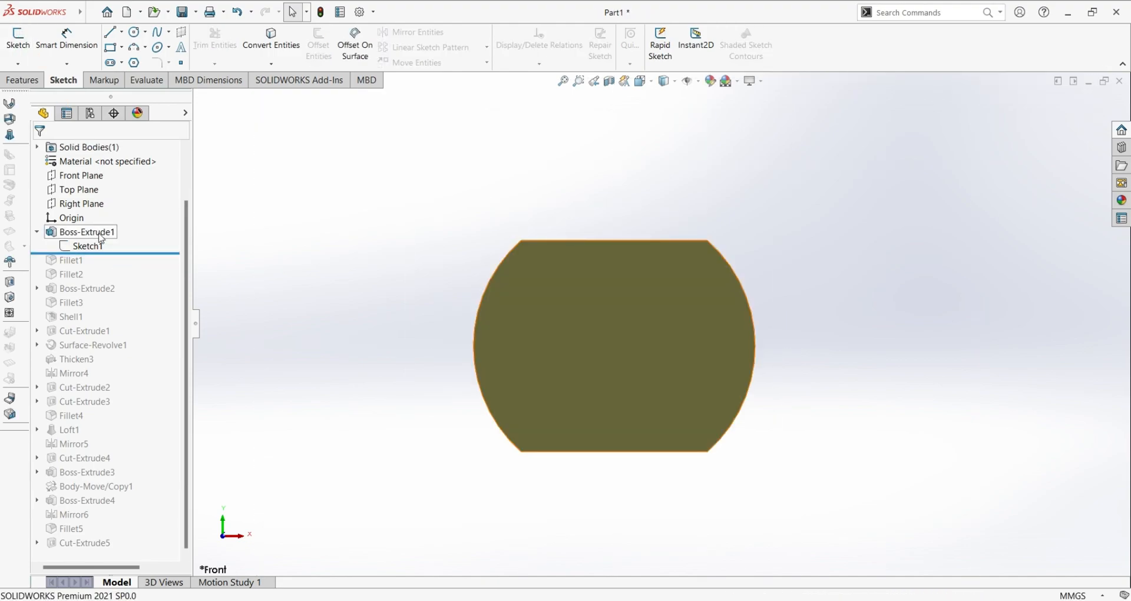
Open the Boss-Extrude1 definition, examine its end condition and depth from several angles, and accept it as is.
middle_click_drag(352, 318, 409, 368)
middle_click_drag(677, 422, 736, 468)
left_click(638, 369)
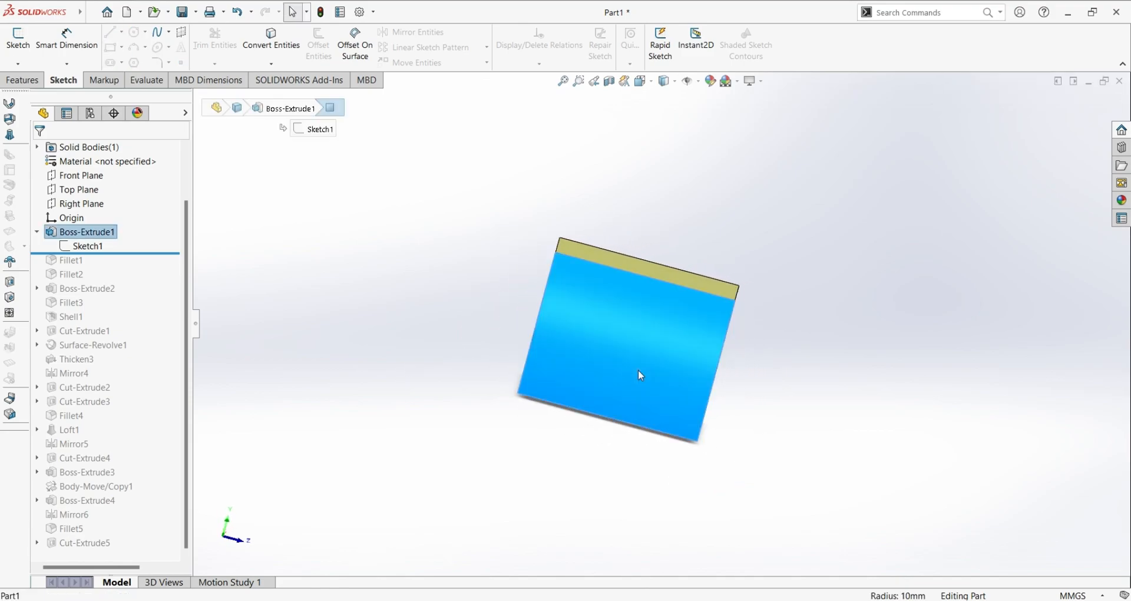
left_click(585, 461)
left_click(89, 232)
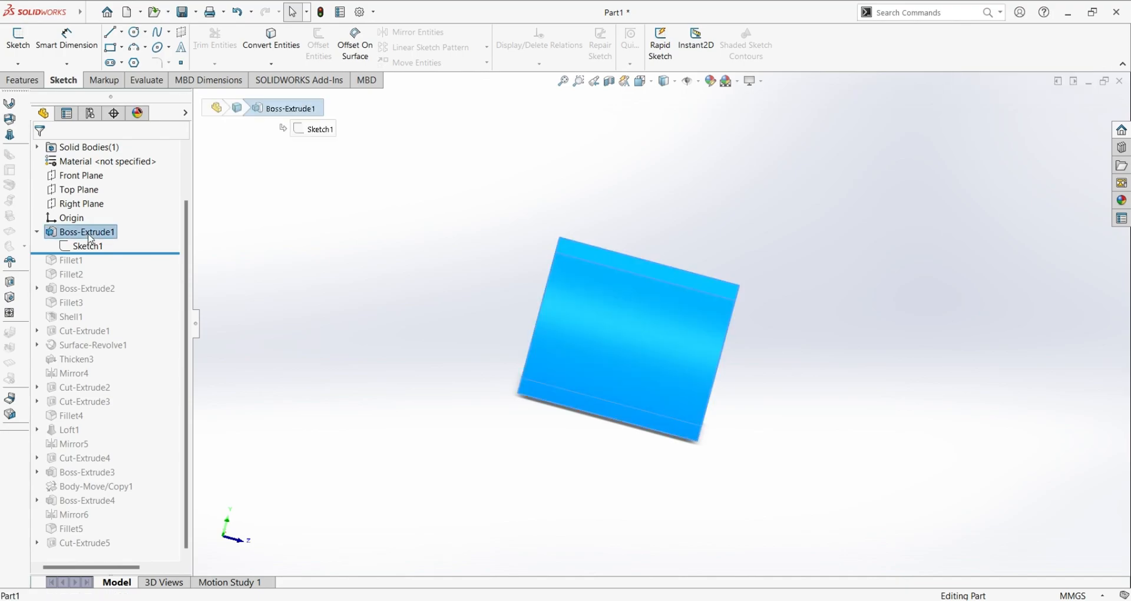
left_click(103, 210)
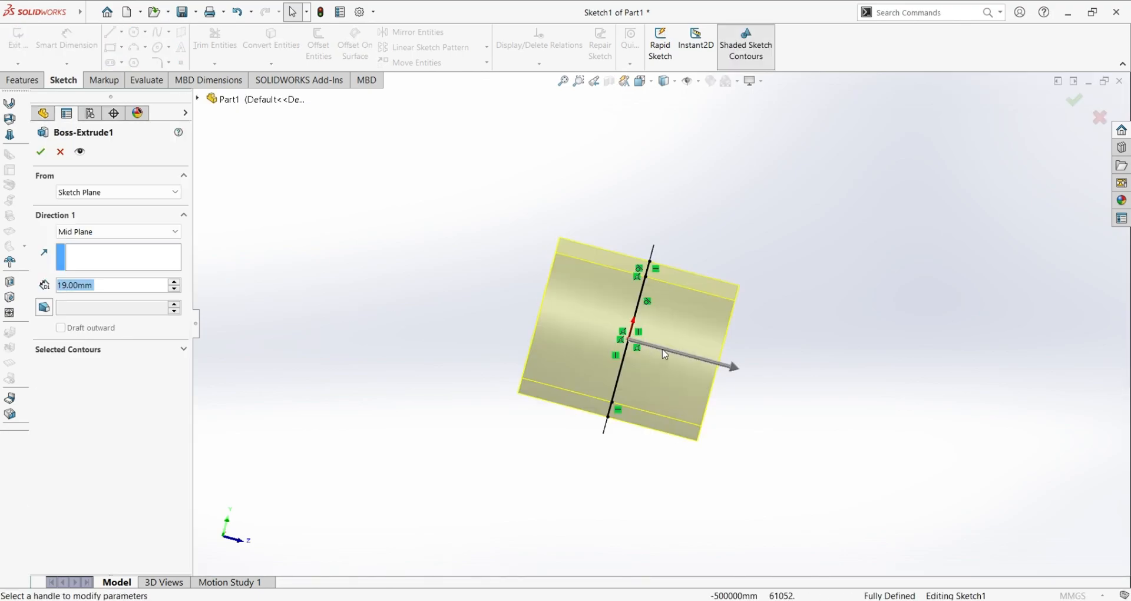
mouse_move(742, 369)
middle_mouse_down()
mouse_move(558, 427)
mouse_move(575, 434)
middle_mouse_up()
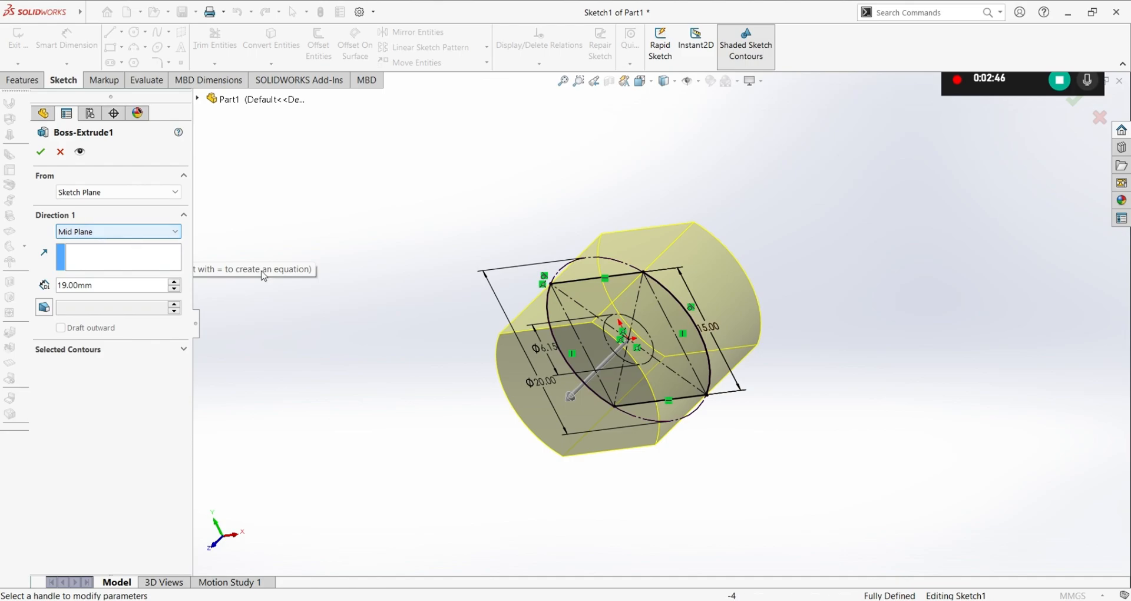
middle_click_drag(472, 358, 449, 444)
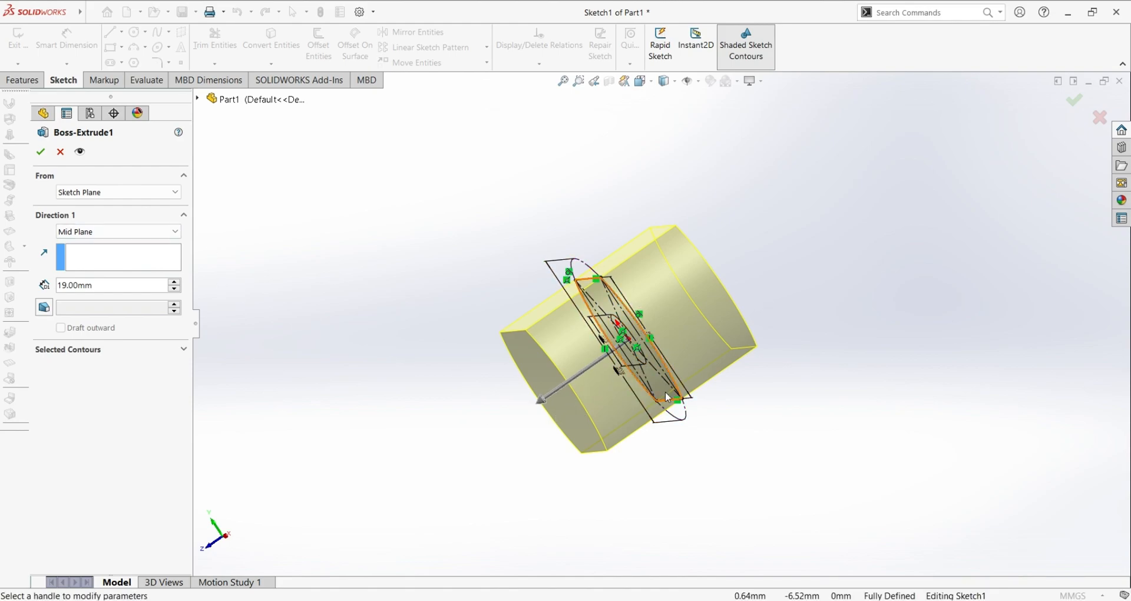
middle_click_drag(452, 424, 518, 370)
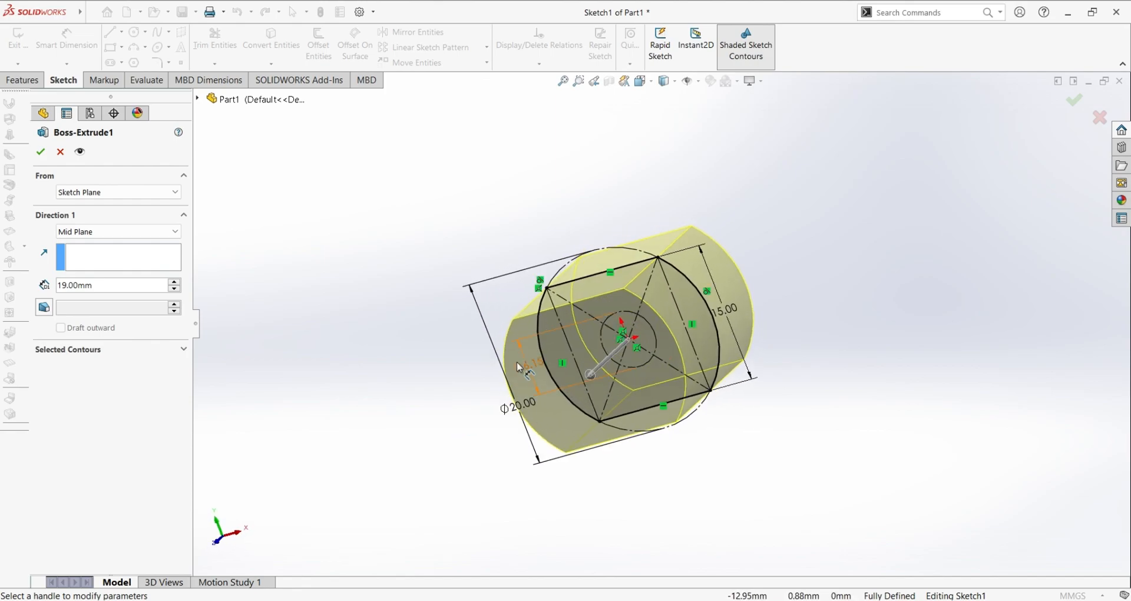
left_click(40, 152)
Roll the feature history forward to include Fillet1 and view the rounded end face.
left_click_drag(103, 258, 107, 271)
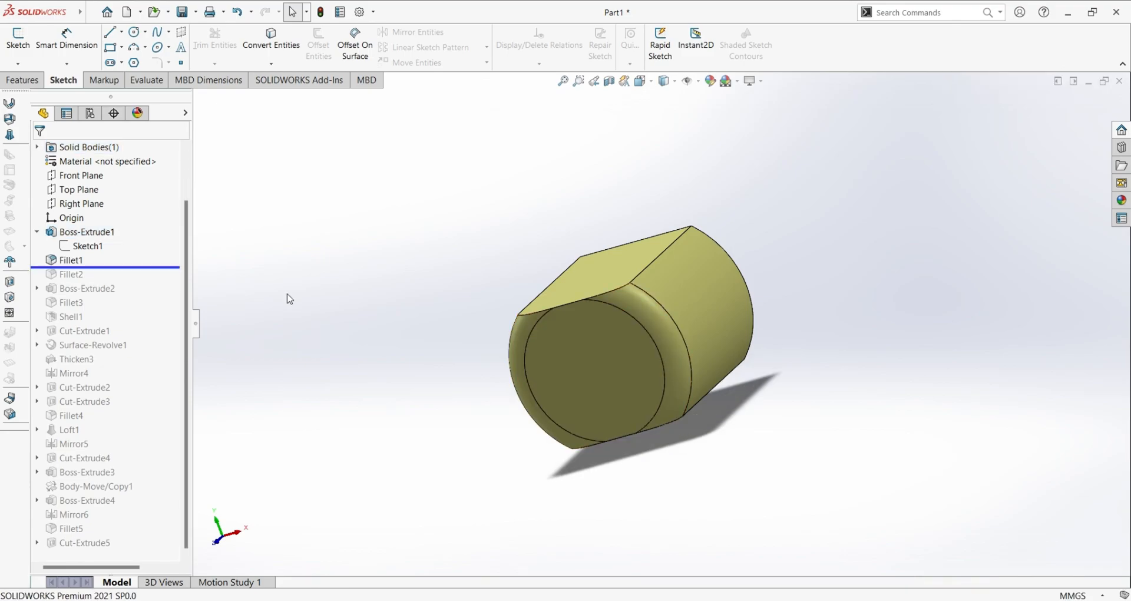
middle_click_drag(445, 409, 589, 311)
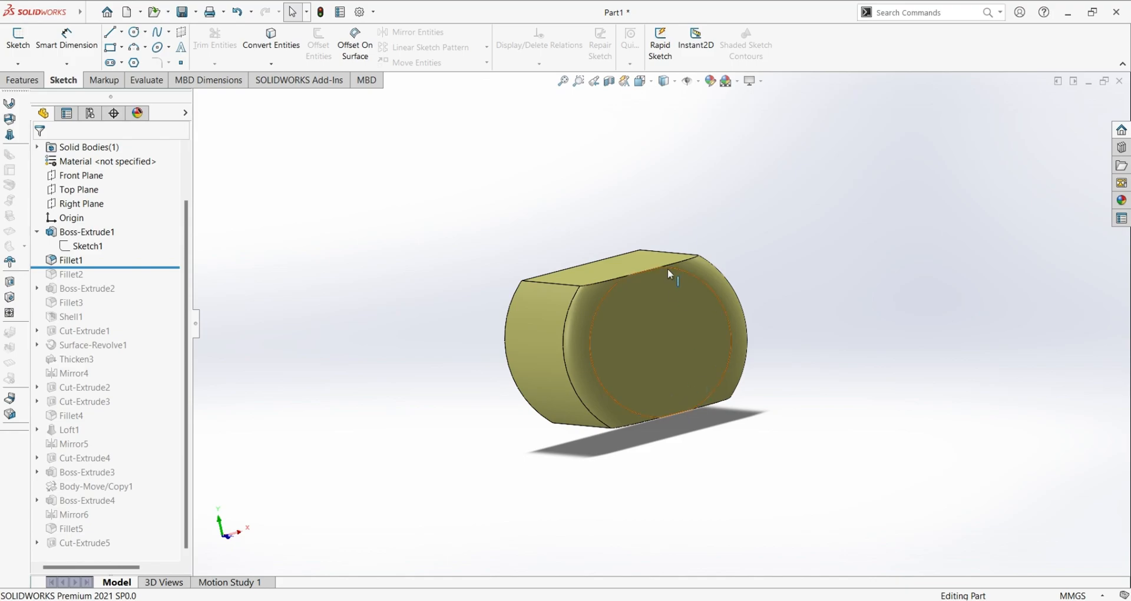
Roll the feature history forward to include Fillet2 and view the rounded edges along the flat sides.
middle_click_drag(560, 470, 494, 487)
left_click_drag(139, 273, 139, 280)
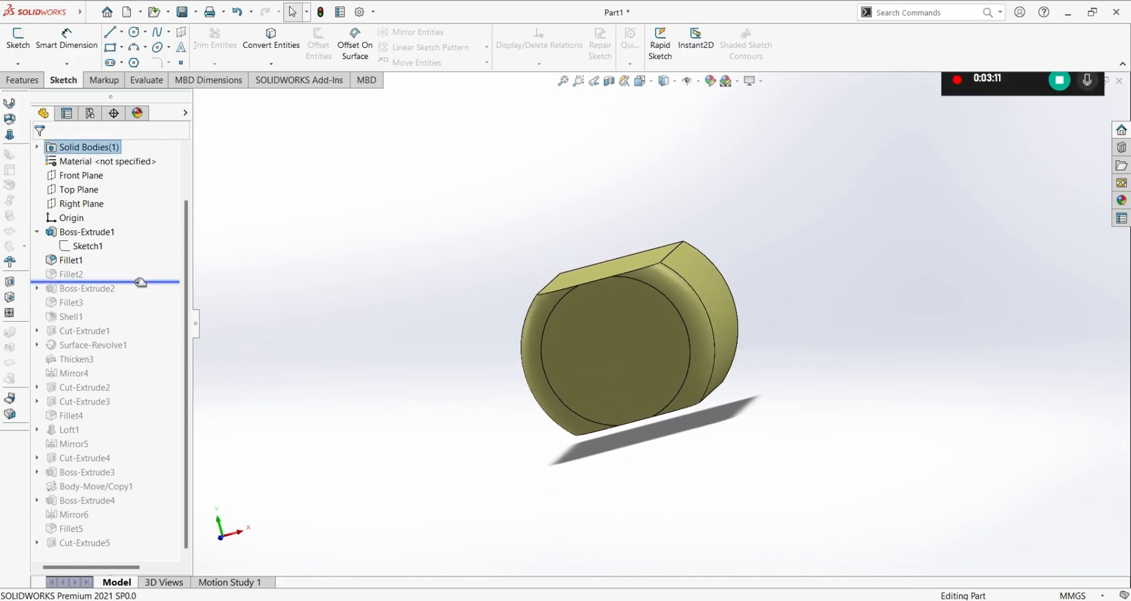
middle_click_drag(818, 406, 819, 442)
middle_click_drag(663, 433, 623, 354)
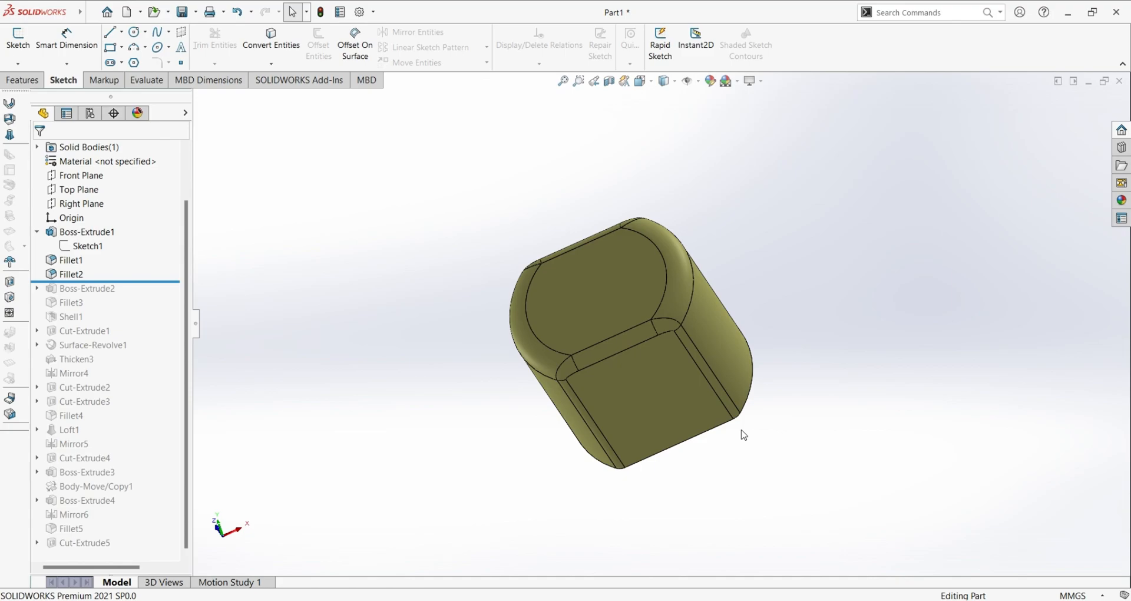
Open the Fillet1 definition, examine its selected edges and asymmetric radii from several angles, and cancel out of it.
left_click(73, 260)
left_click(92, 228)
middle_click_drag(617, 212, 471, 296)
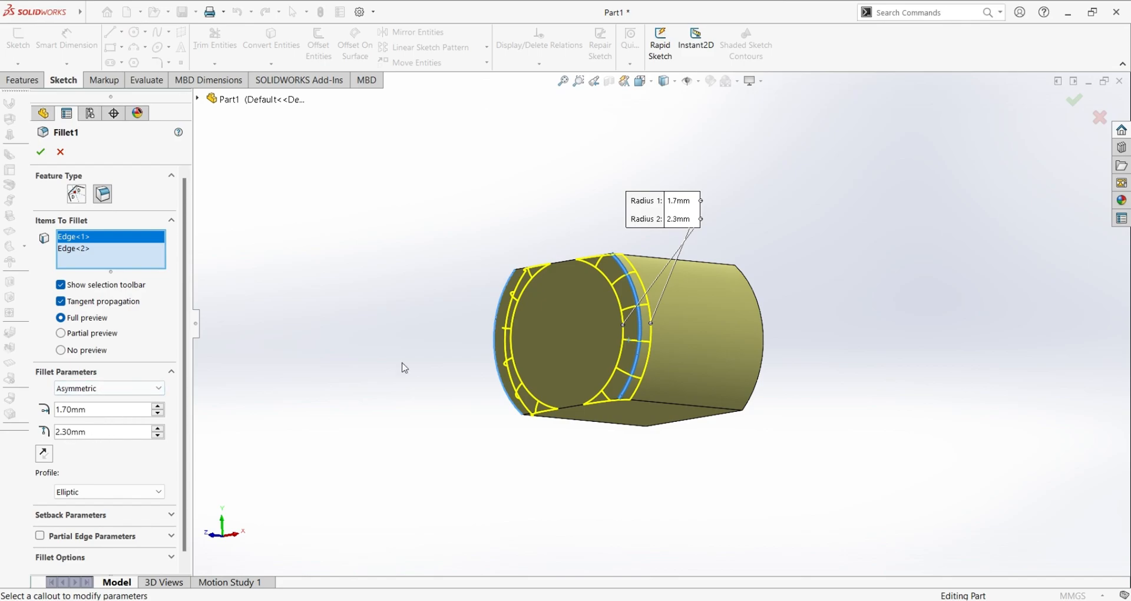
middle_click_drag(343, 459, 337, 397)
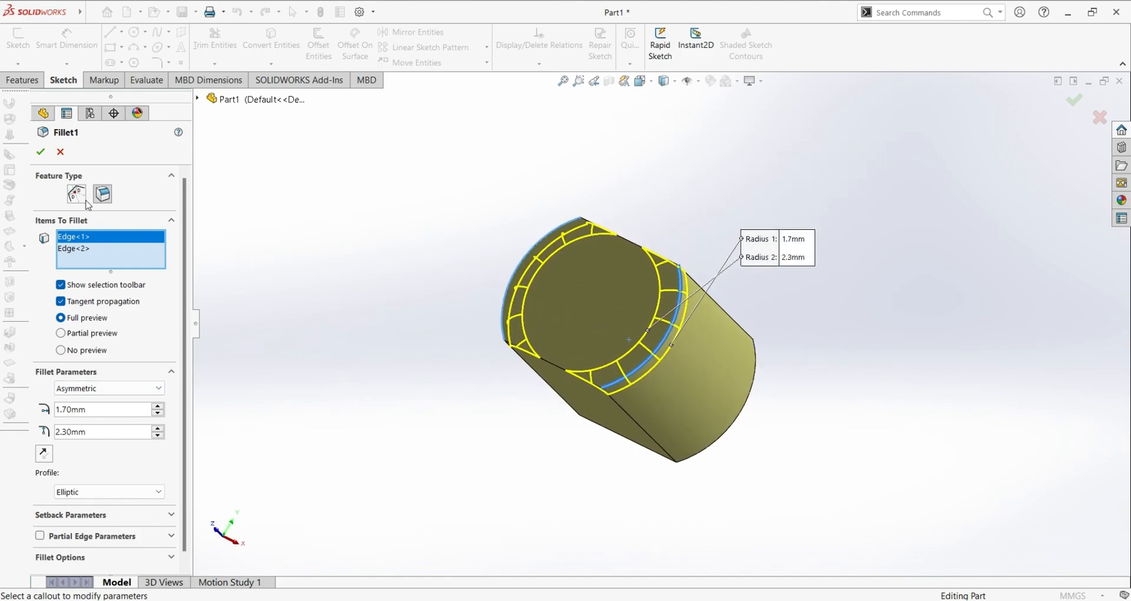
left_click(60, 152)
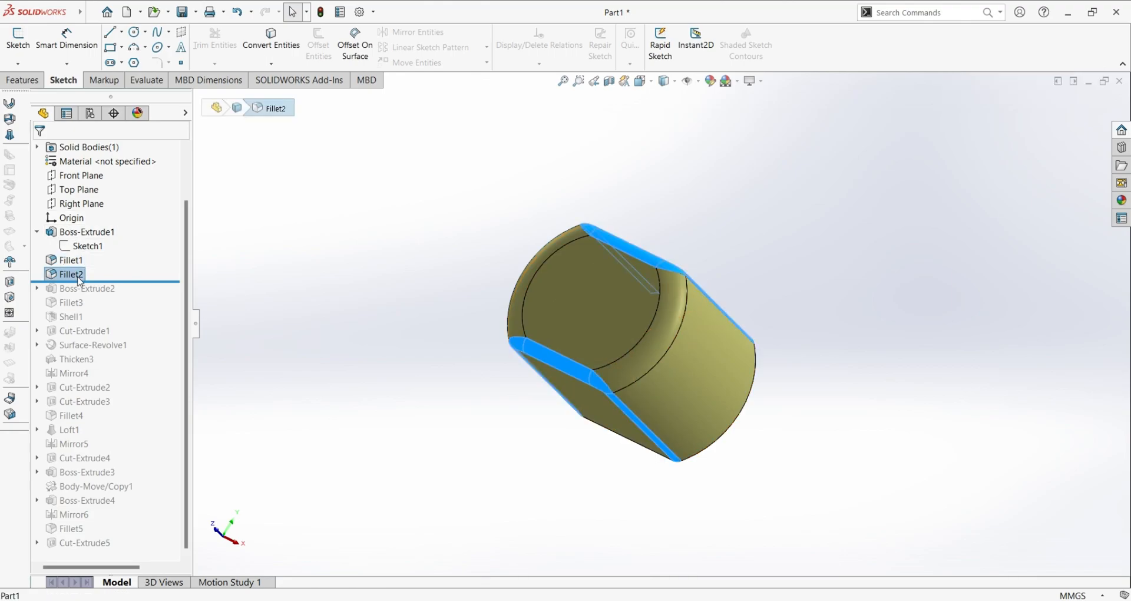
Open the Fillet2 definition, examine its edges and symmetric radius from several angles, and cancel out of it.
left_click(93, 245)
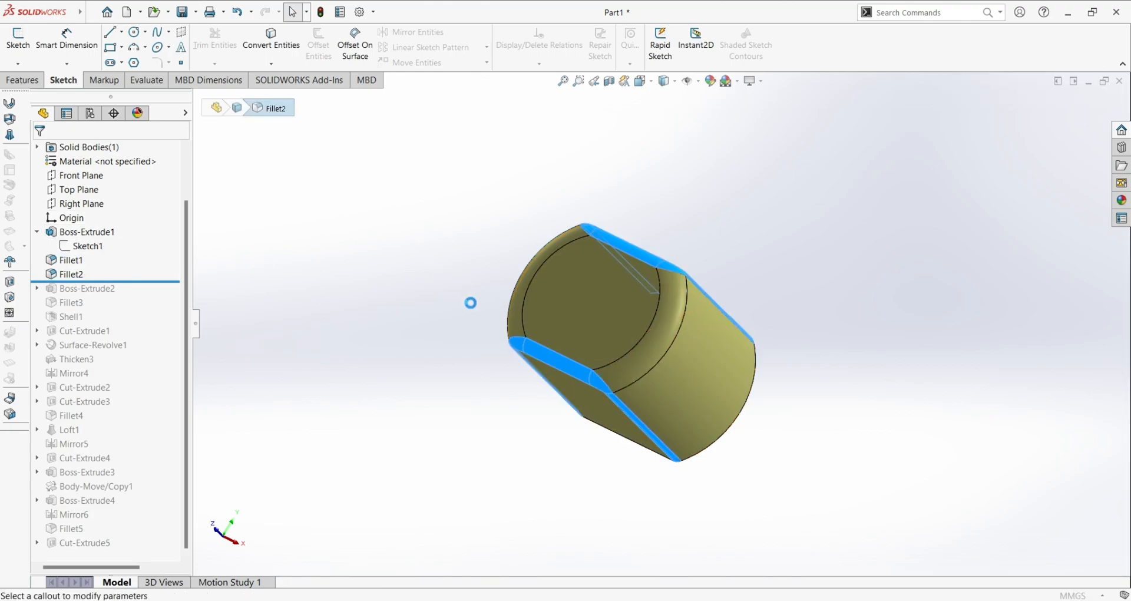
middle_click_drag(506, 420, 539, 439)
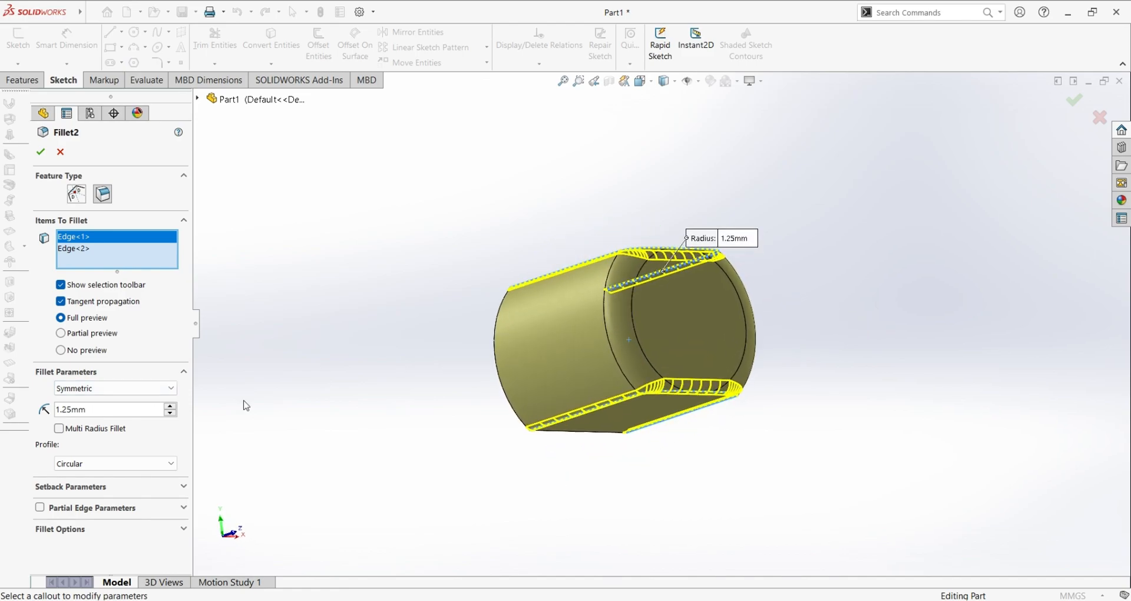
middle_click_drag(616, 418, 639, 413)
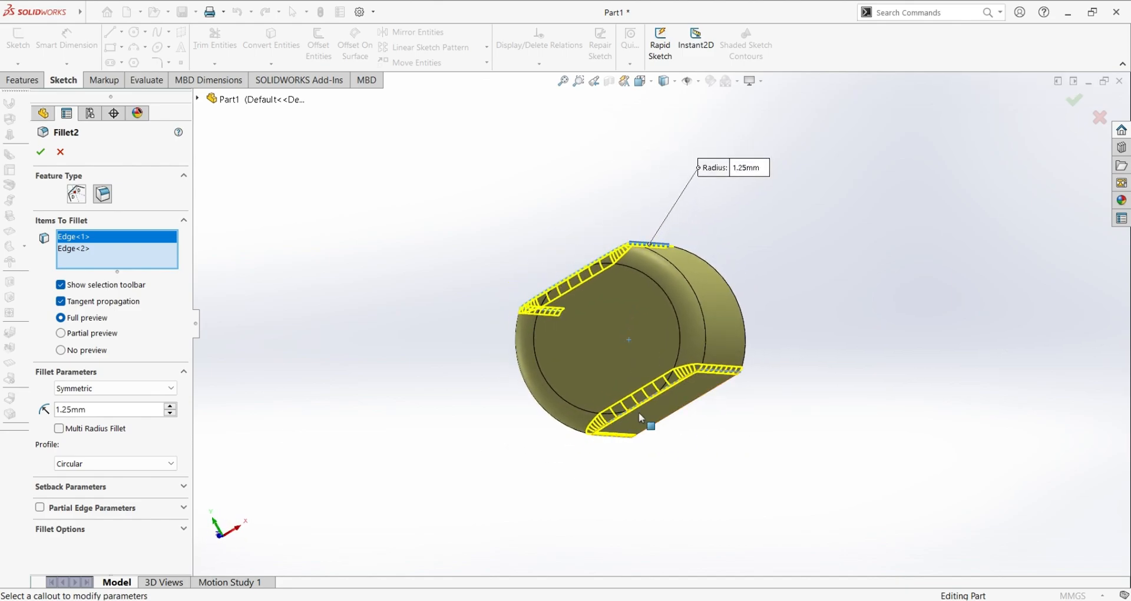
left_click(59, 154)
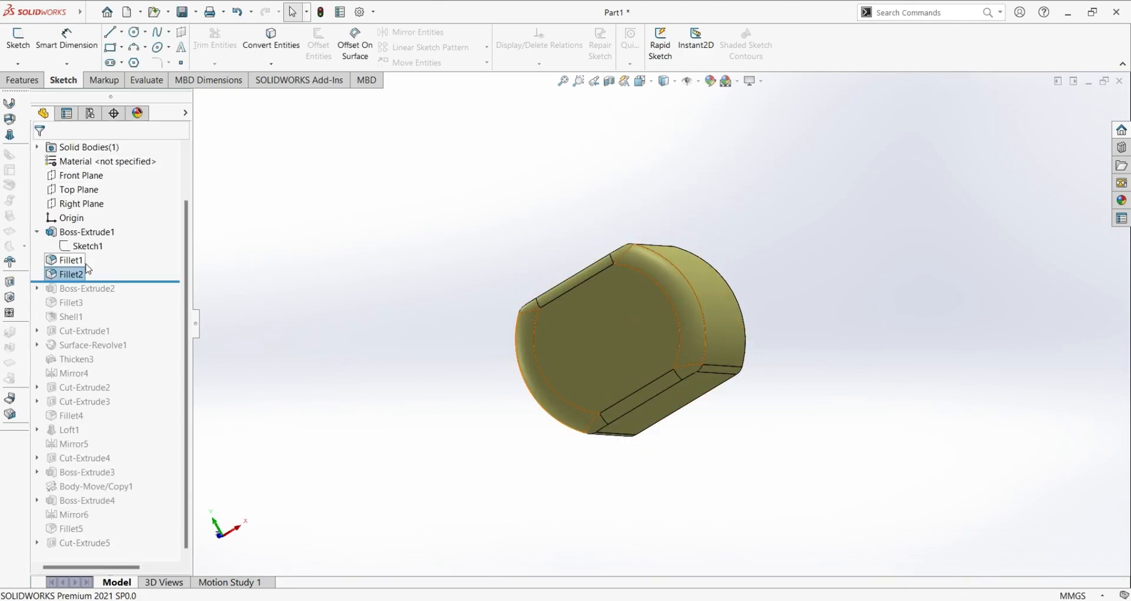
Roll the feature history forward to include Boss-Extrude2 and view the round boss on the end face.
left_click_drag(148, 288, 169, 316)
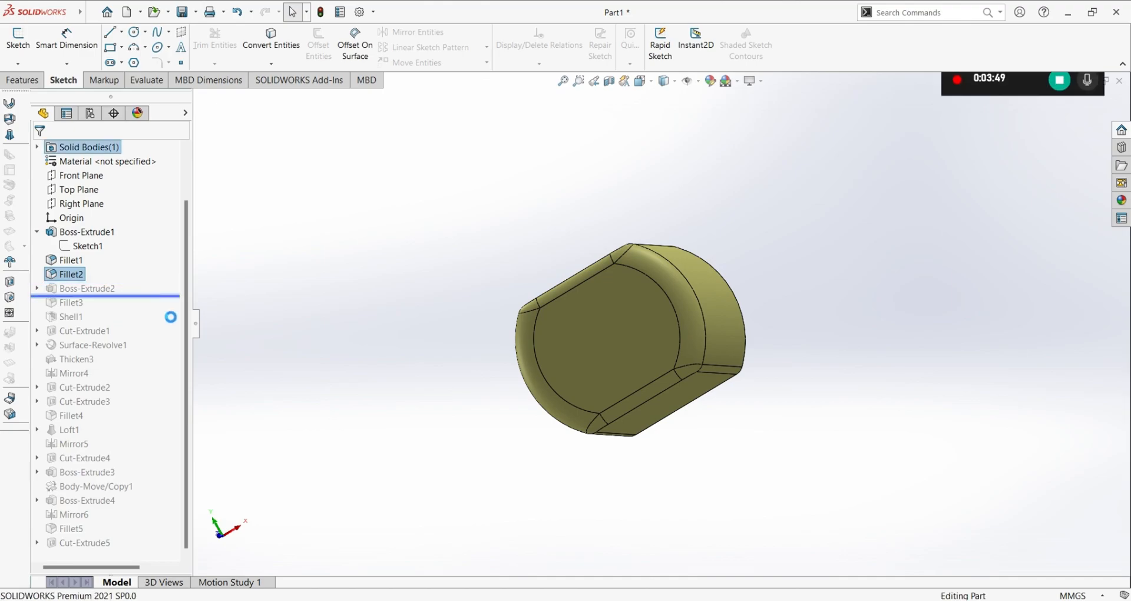
mouse_move(644, 444)
middle_mouse_down()
mouse_move(732, 440)
mouse_move(722, 454)
middle_mouse_up()
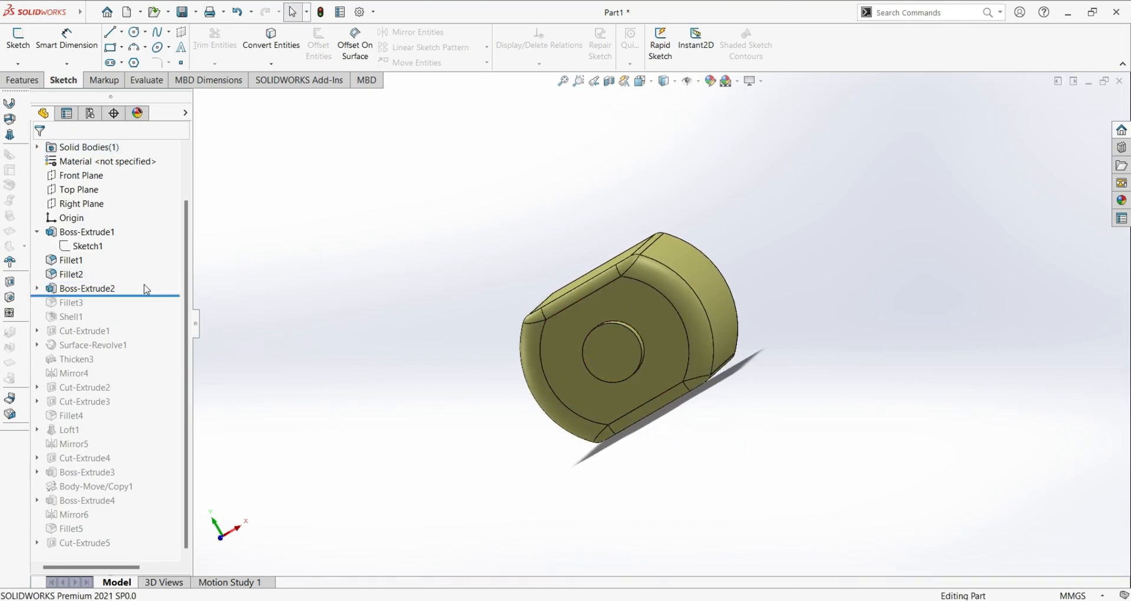
Inspect the circle in Sketch2 and the end condition and depth of Boss-Extrude2, closing both without edits.
left_click(38, 289)
left_click(88, 302)
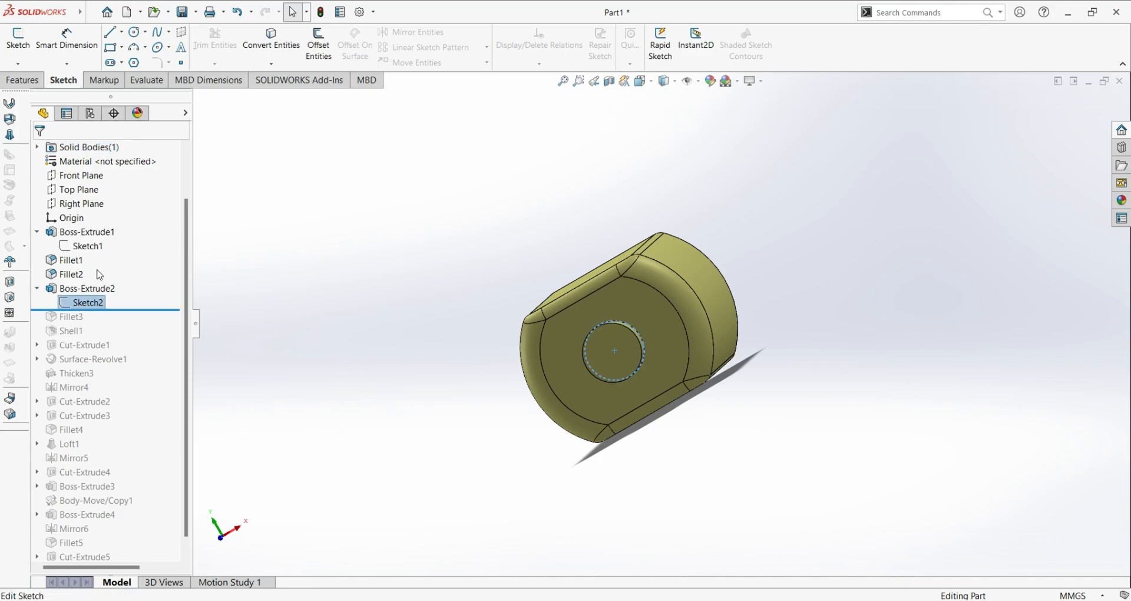
left_click(99, 275)
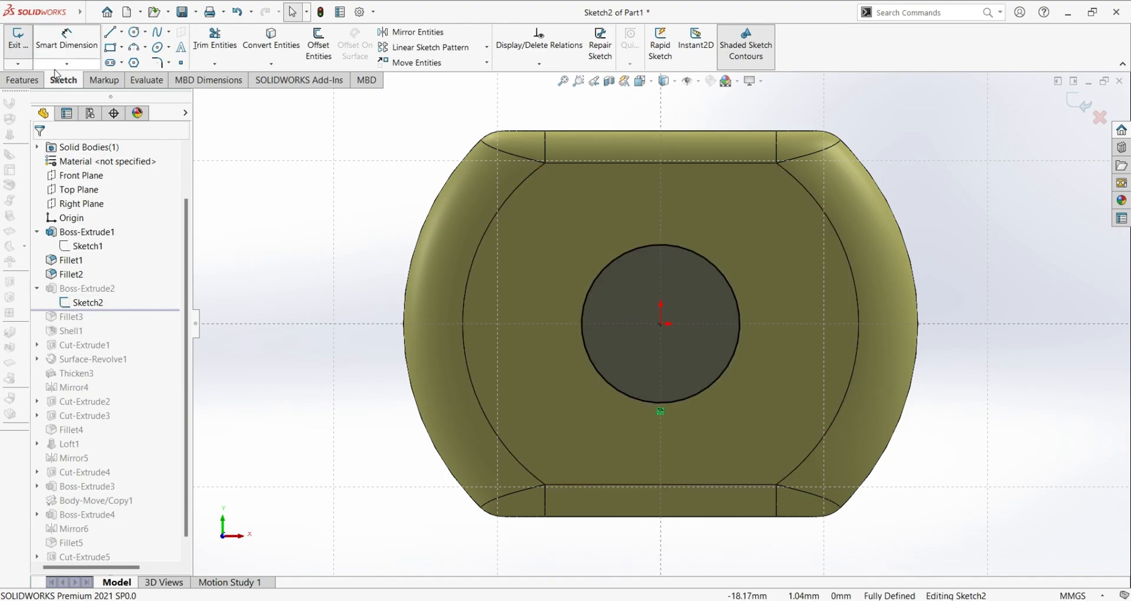
left_click(20, 47)
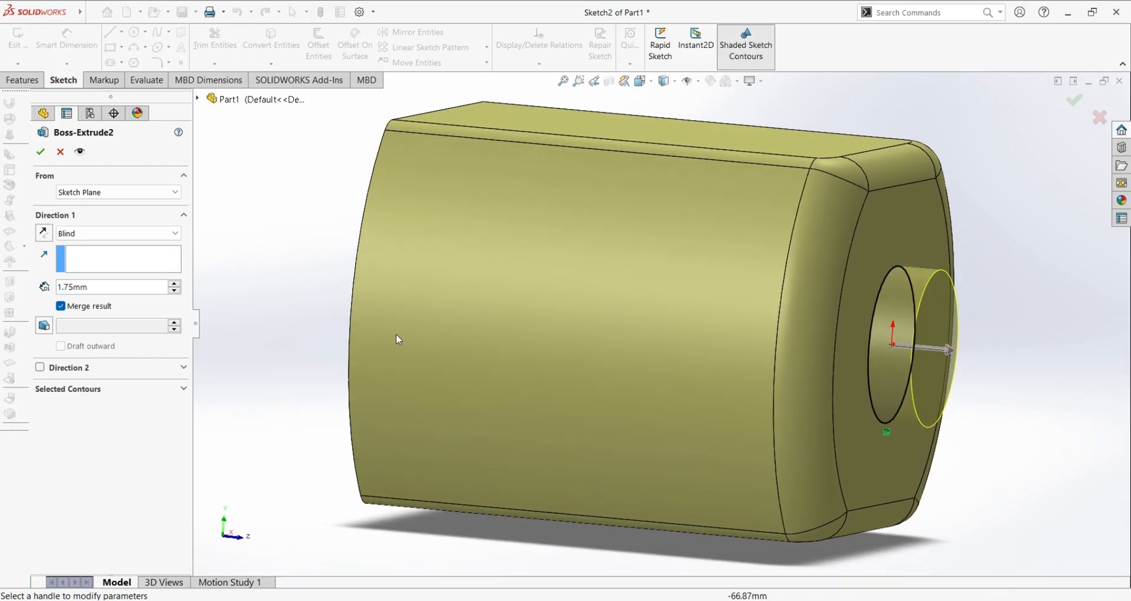
left_click(62, 152)
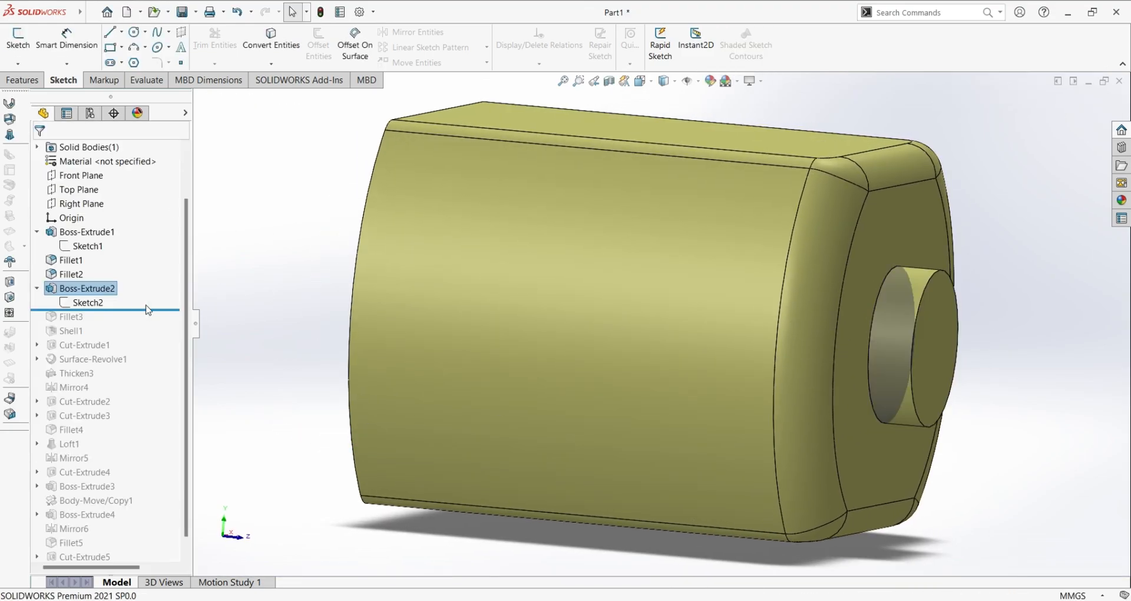
Roll the feature history forward to include Fillet3, check its edge and radius settings, and accept them as they are.
left_click_drag(141, 309, 142, 323)
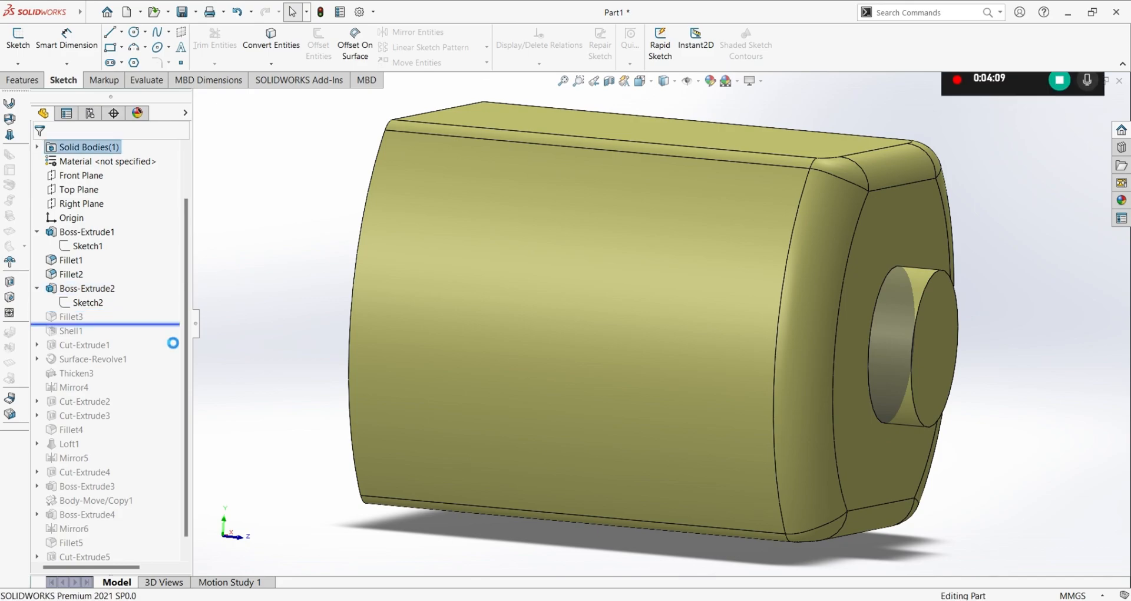
middle_click_drag(963, 346, 840, 392)
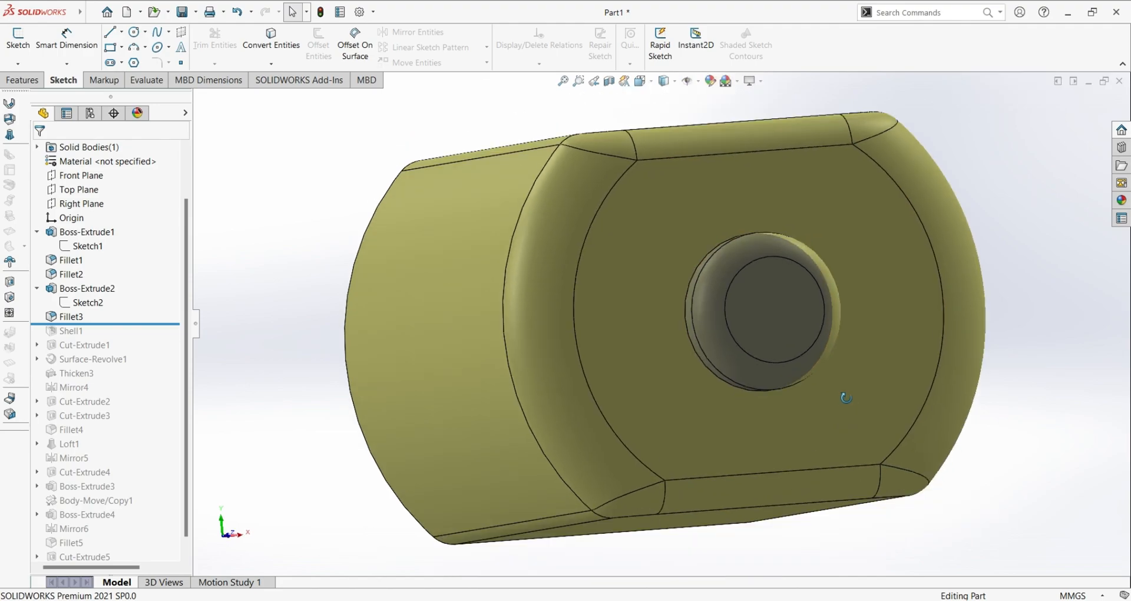
left_click(76, 316)
left_click(77, 286)
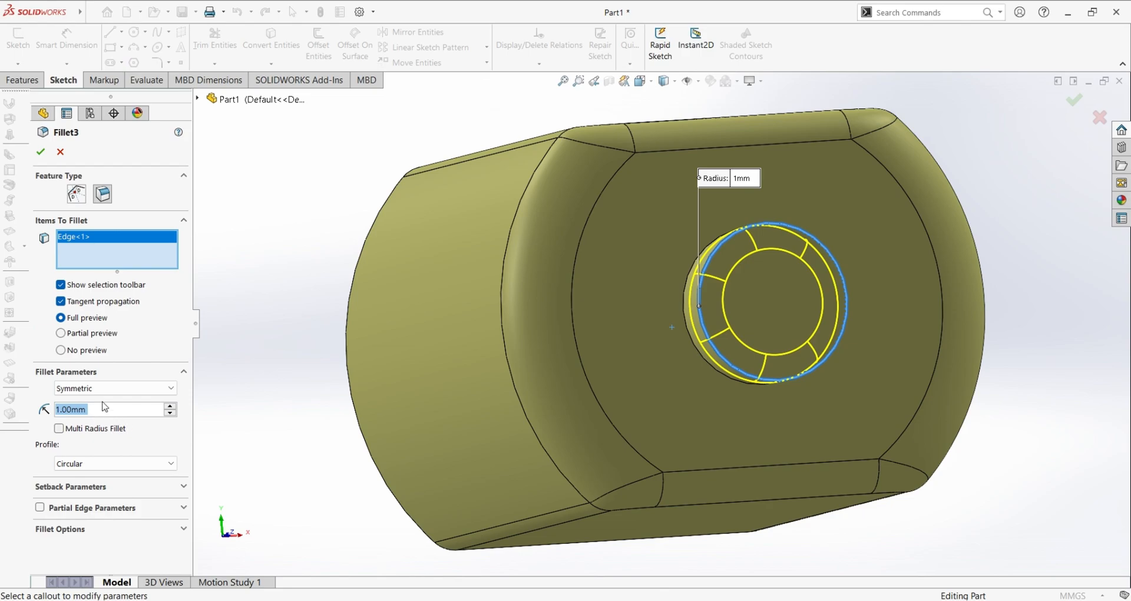
left_click(38, 154)
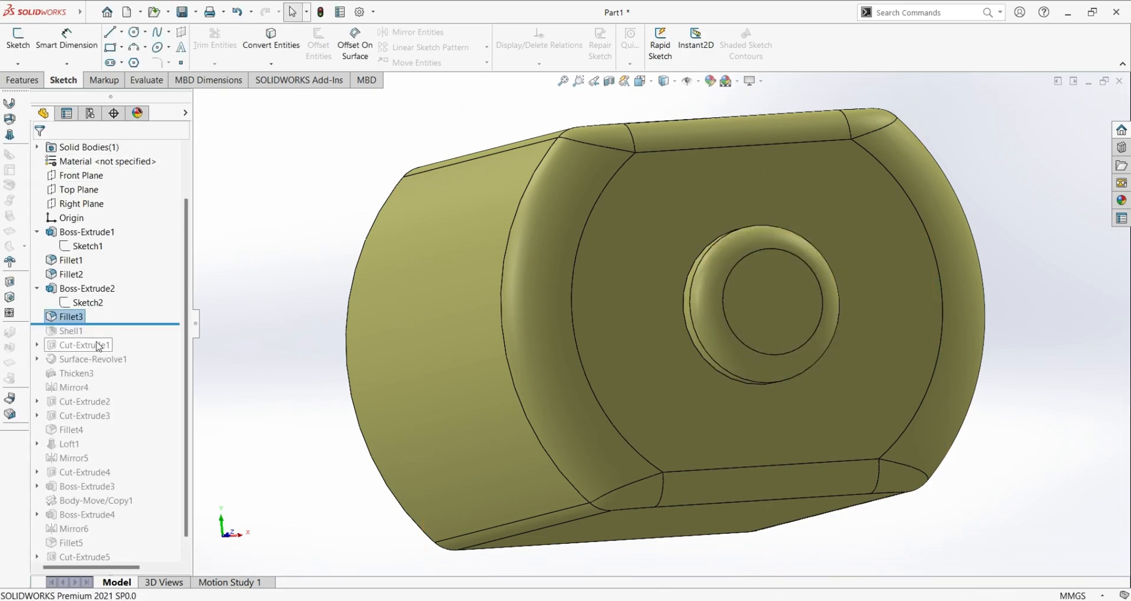
Roll the feature history forward to include Shell1, examine its wall thickness and removed faces, and cancel out of its definition.
left_click_drag(142, 330, 147, 337)
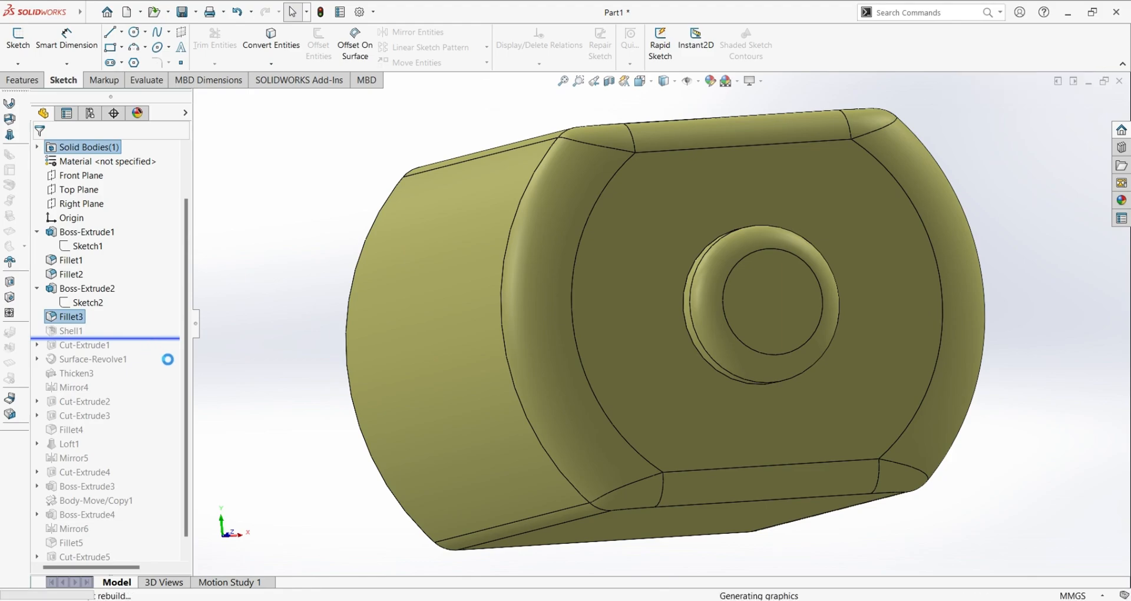
middle_click_drag(261, 346, 763, 313)
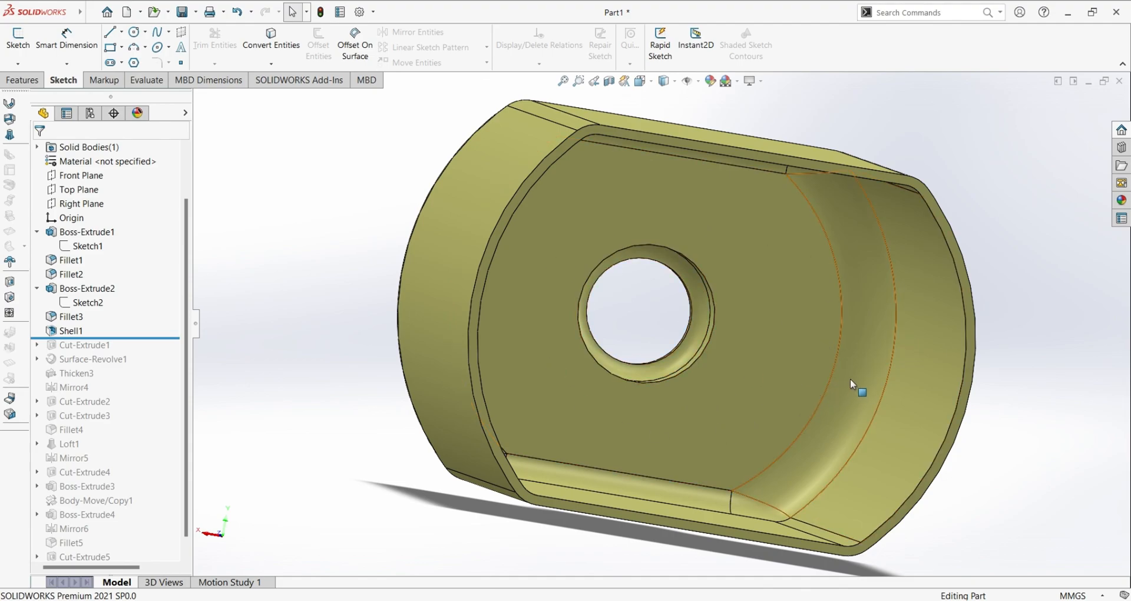
left_click(79, 331)
left_click(89, 301)
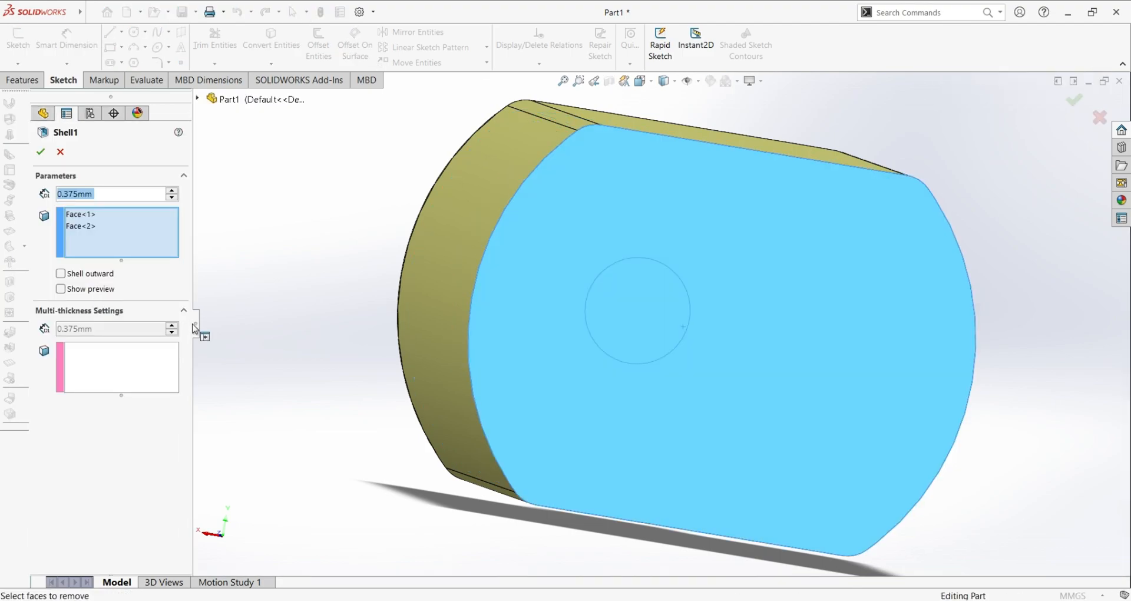
middle_click_drag(362, 457, 598, 493)
middle_click_drag(420, 351, 602, 379)
middle_click_drag(505, 435, 360, 409)
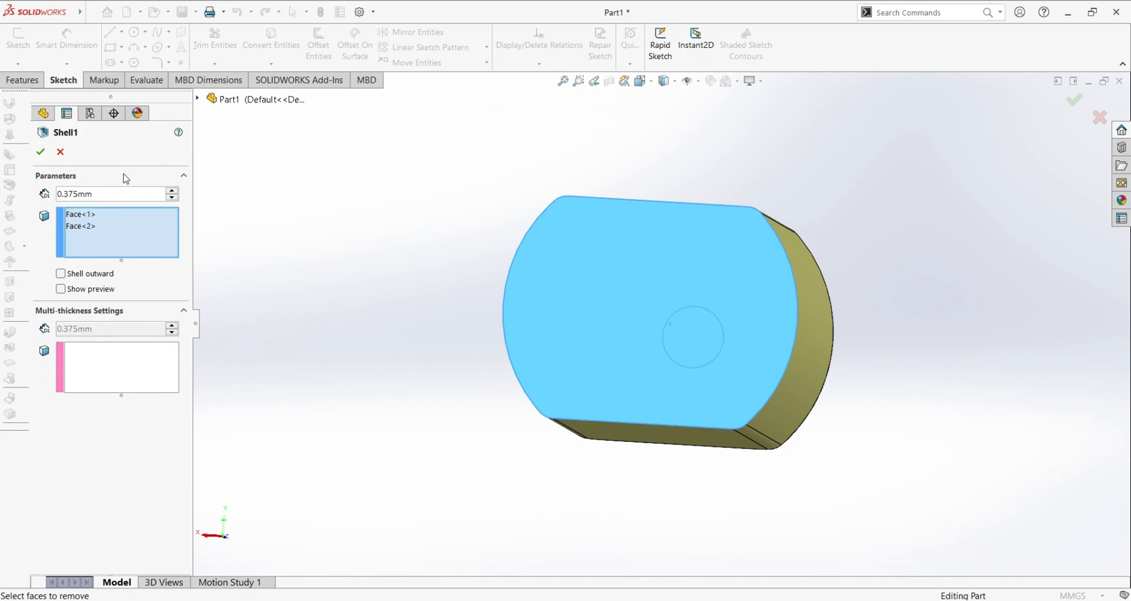
left_click(60, 152)
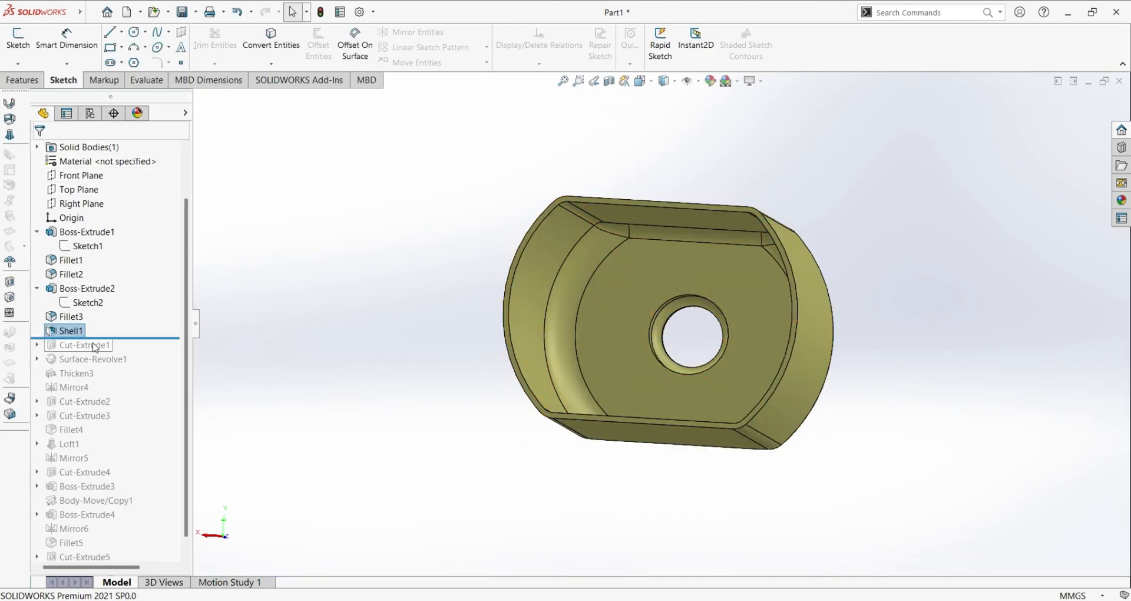
Roll the feature history forward to include Cut-Extrude1, examine its depth and slot profile dimensions, and cancel out of its definition.
left_click_drag(128, 345, 101, 351)
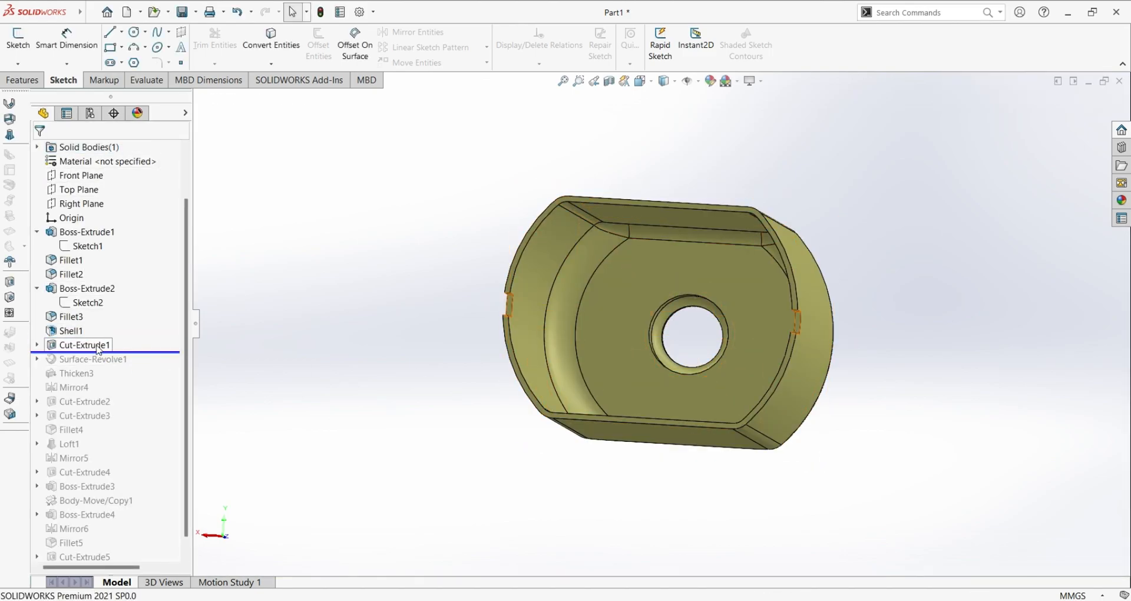
left_click(99, 349)
left_click(114, 315)
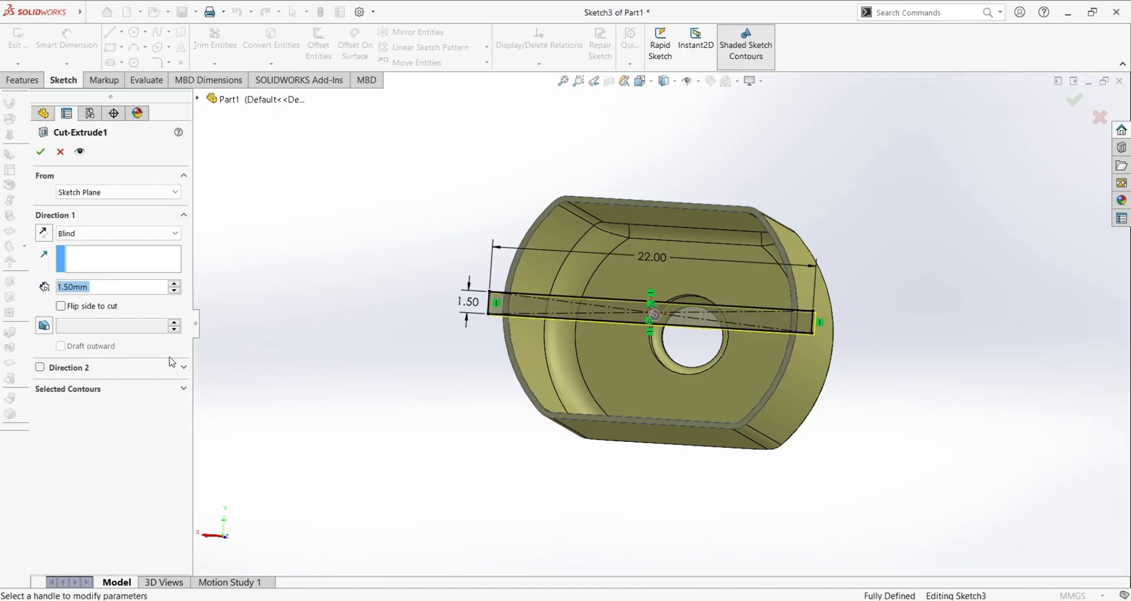
middle_click_drag(454, 383, 674, 344)
scroll(800, 345, "down", 4)
mouse_move(800, 343)
middle_mouse_down()
mouse_move(578, 402)
mouse_move(638, 330)
mouse_move(697, 354)
mouse_move(715, 394)
mouse_move(655, 322)
middle_mouse_up()
mouse_move(656, 284)
middle_mouse_down()
mouse_move(522, 416)
mouse_move(368, 424)
mouse_move(652, 396)
middle_mouse_up()
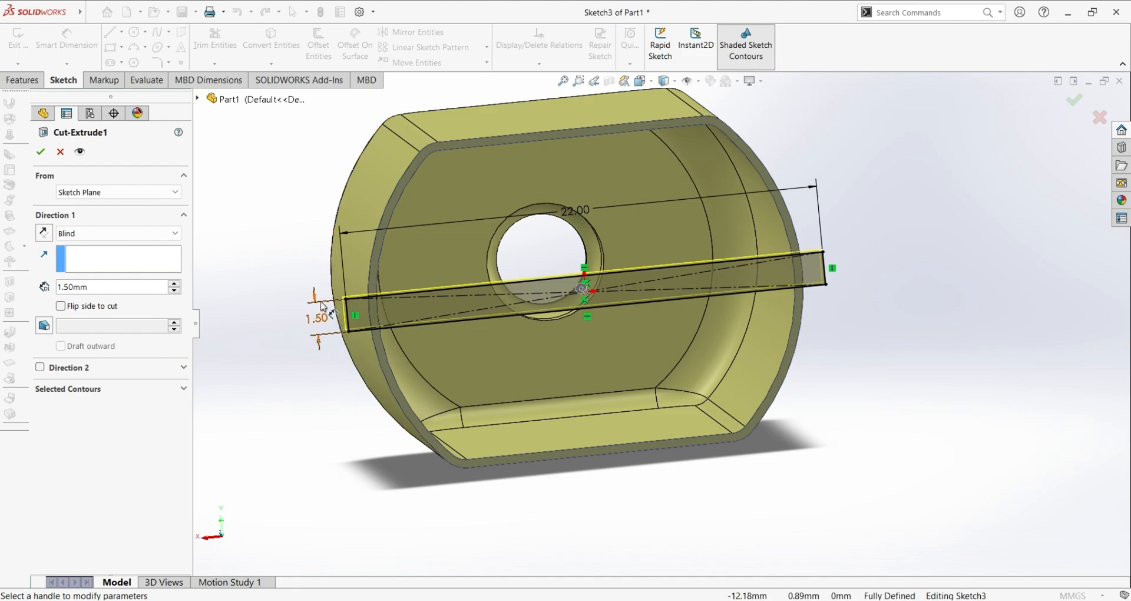
left_click(60, 152)
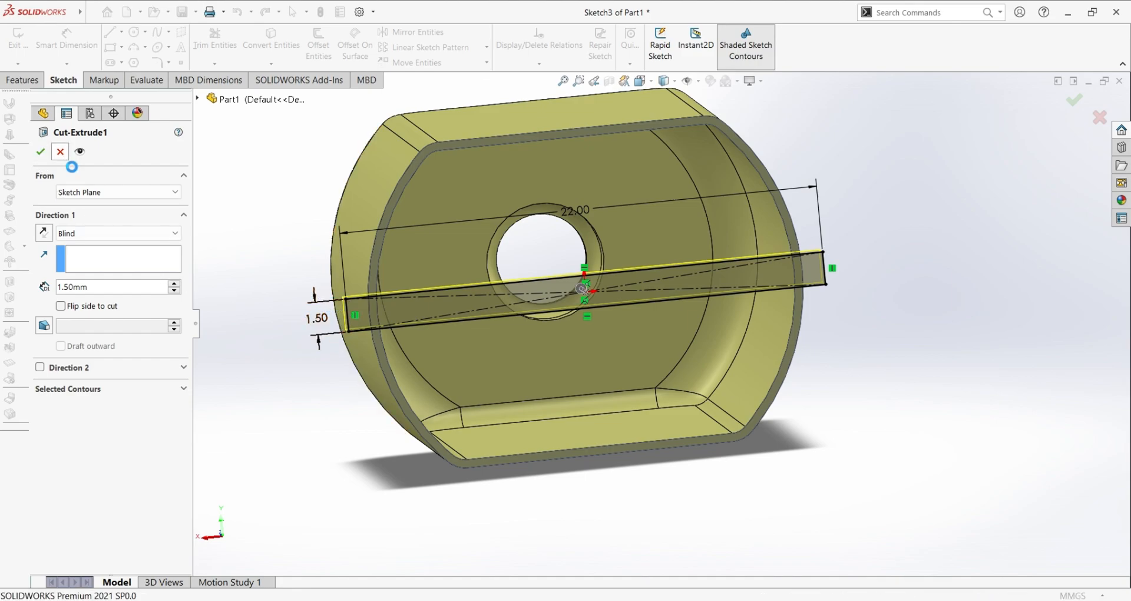
Roll the feature history forward to include Surface-Revolve1 and examine the revolved surface at the housing's side notch.
left_click_drag(147, 359, 116, 377)
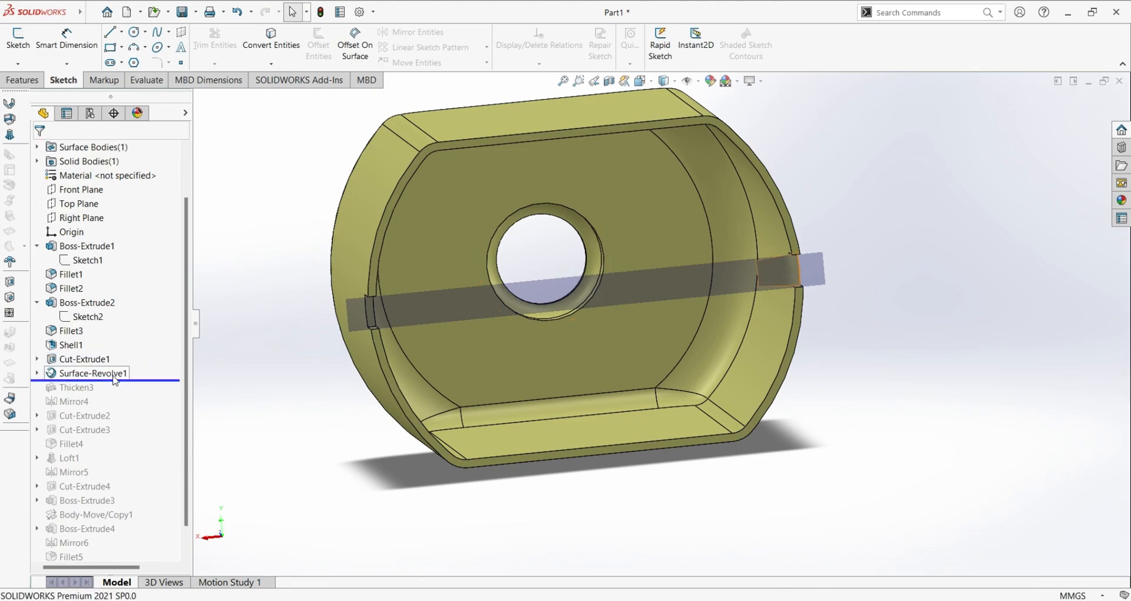
middle_click_drag(287, 378, 321, 383)
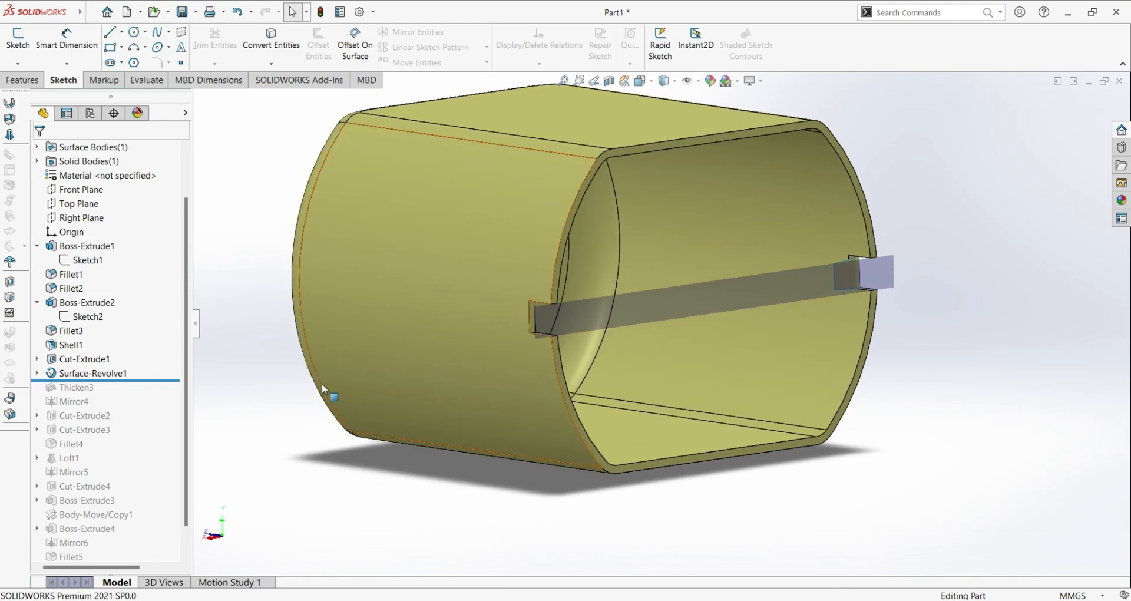
left_click(120, 375)
middle_click_drag(787, 372, 842, 432)
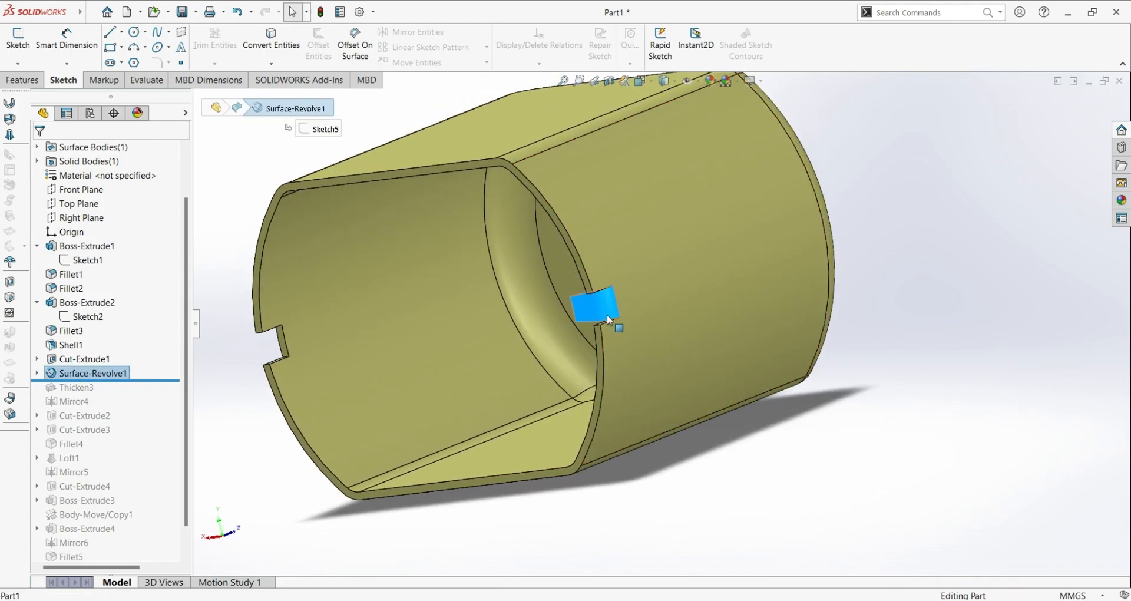
middle_click_drag(399, 396, 545, 350)
Roll the feature history forward to include Thicken3 and view the open end of the housing from several angles.
left_click_drag(140, 383, 141, 398)
middle_click_drag(626, 495, 606, 510)
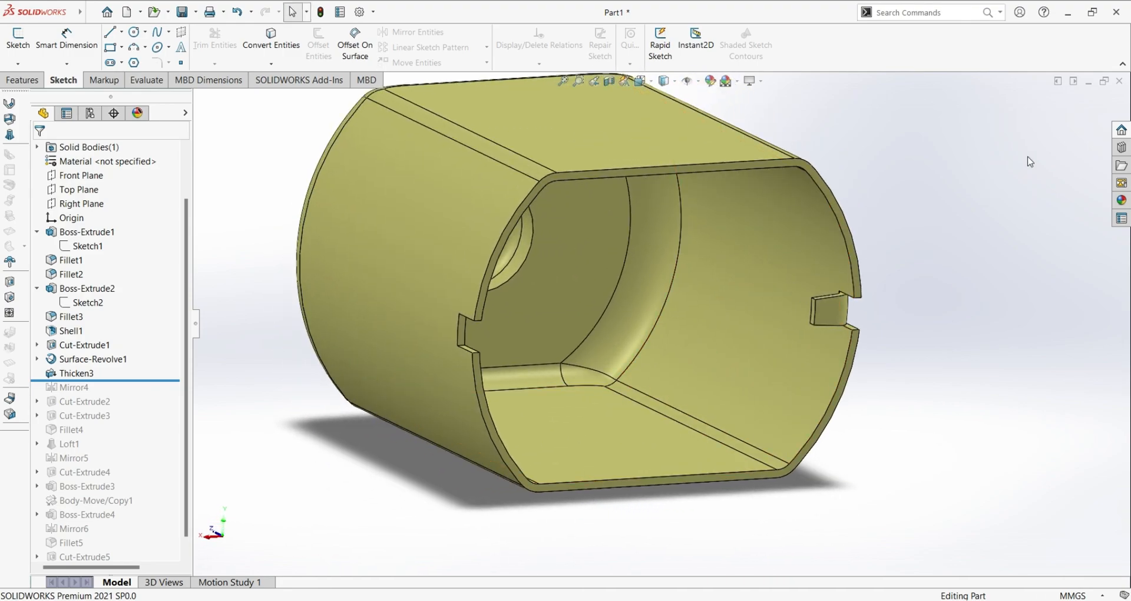
middle_click_drag(854, 181, 789, 179)
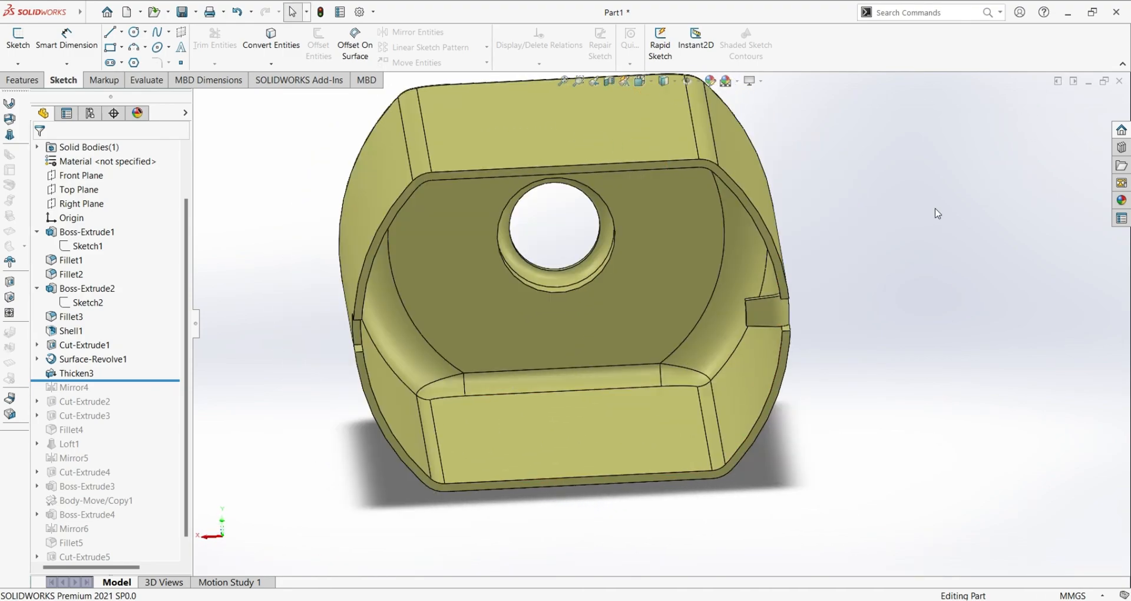
middle_click_drag(875, 427, 906, 418)
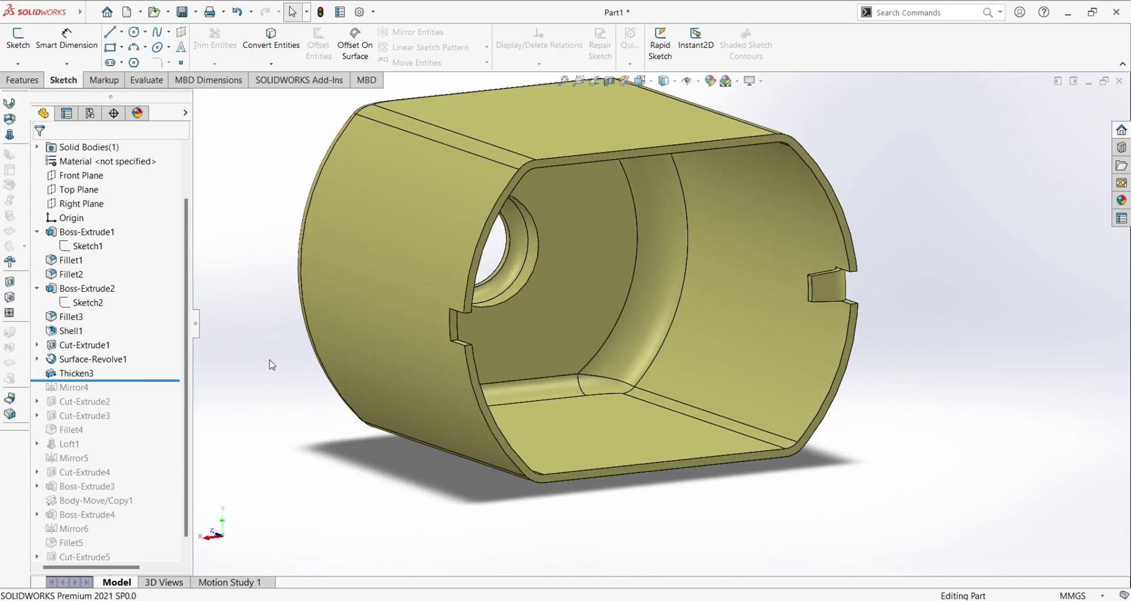
Examine the axis, direction type and angle in the Surface-Revolve1 definition at the housing's side notch, and cancel out of it.
left_click(117, 359)
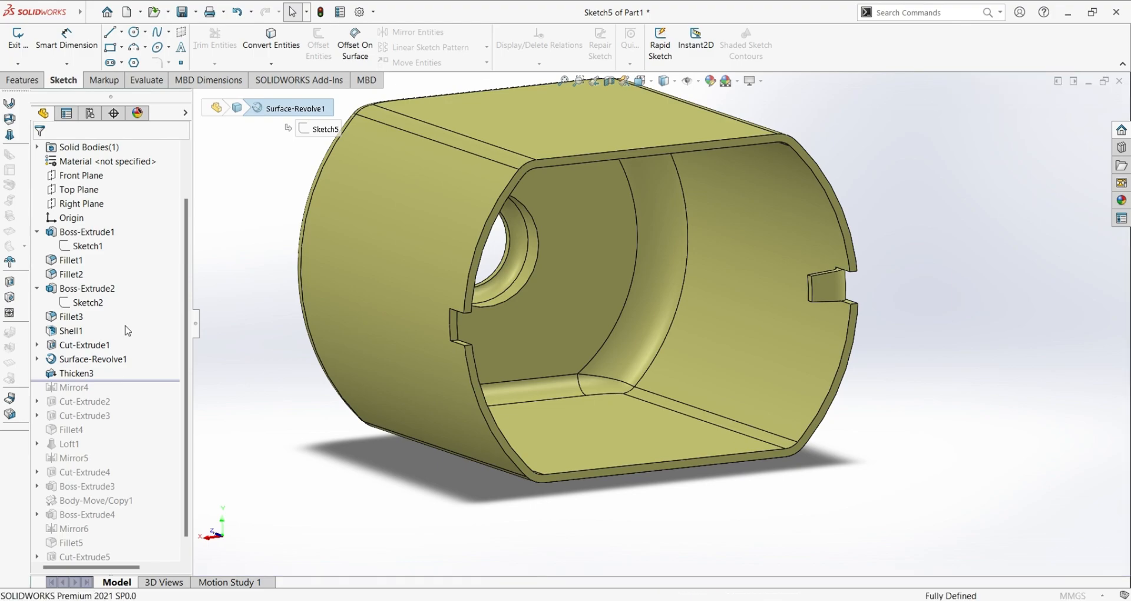
middle_click_drag(882, 378, 876, 461)
scroll(633, 350, "down", 5)
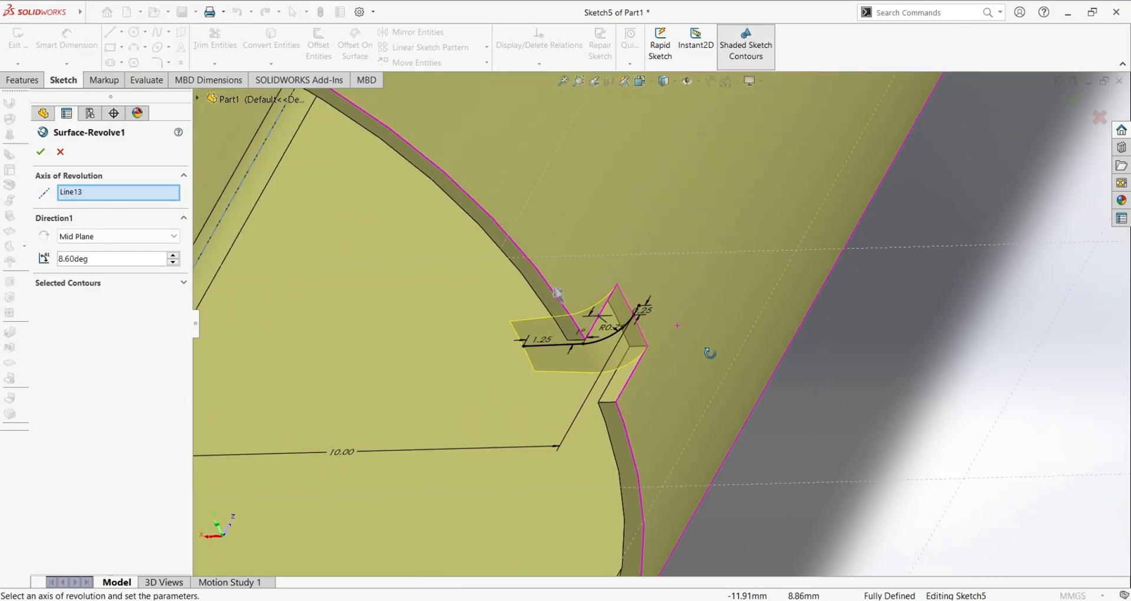
middle_click_drag(709, 353, 706, 404)
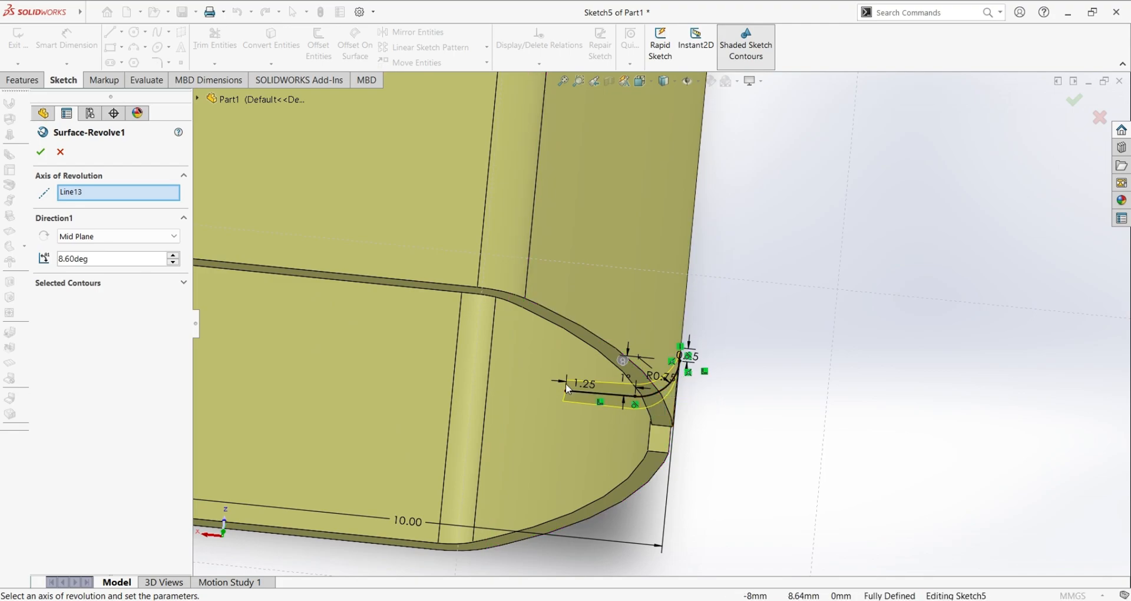
left_click(60, 152)
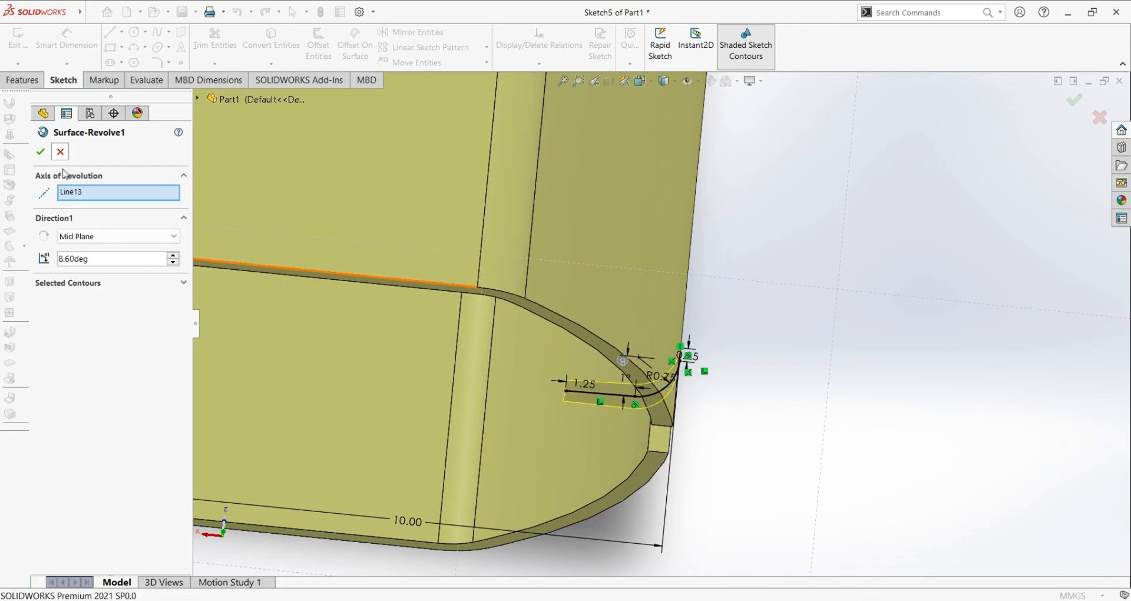
Open Sketch5 under Surface-Revolve1, examine the line and arc dimensions of its hook profile, and exit the sketch.
left_click(37, 360)
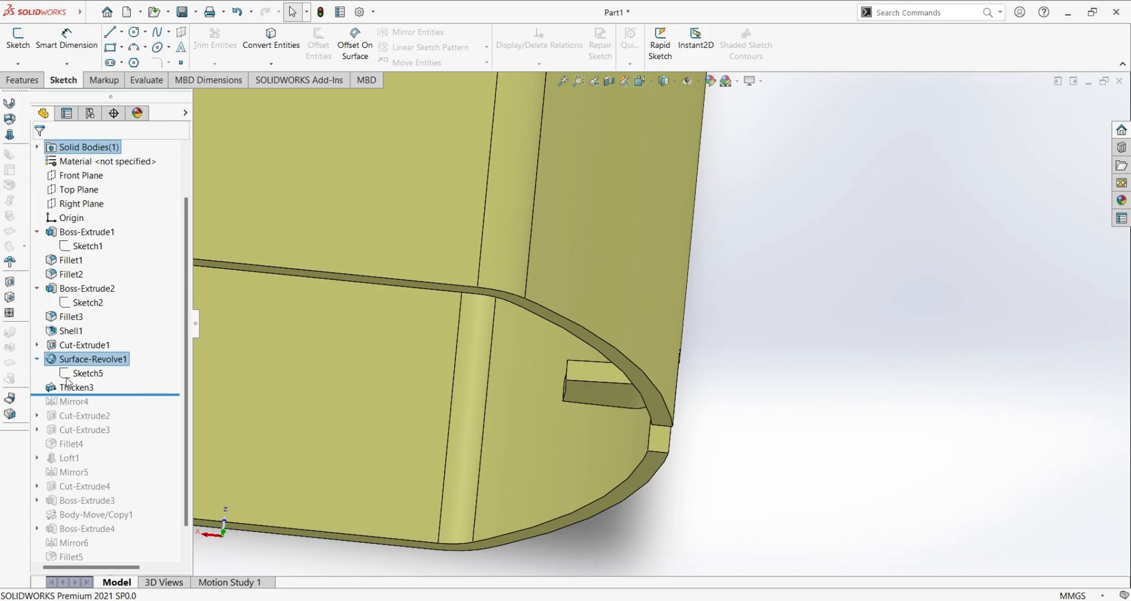
left_click(87, 374)
left_click(97, 341)
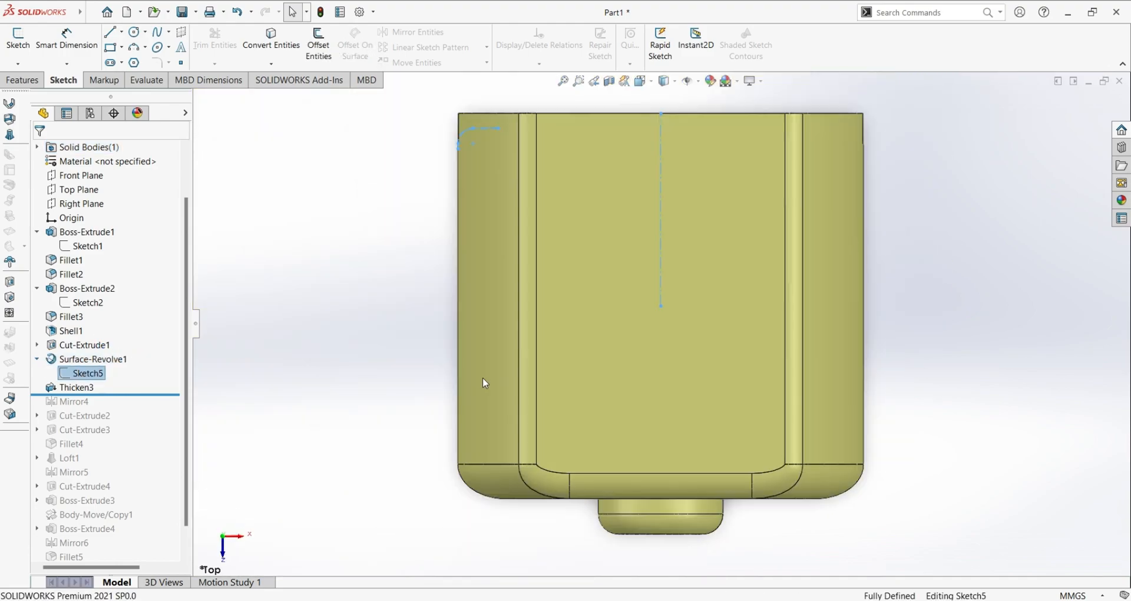
scroll(489, 144, "down", 10)
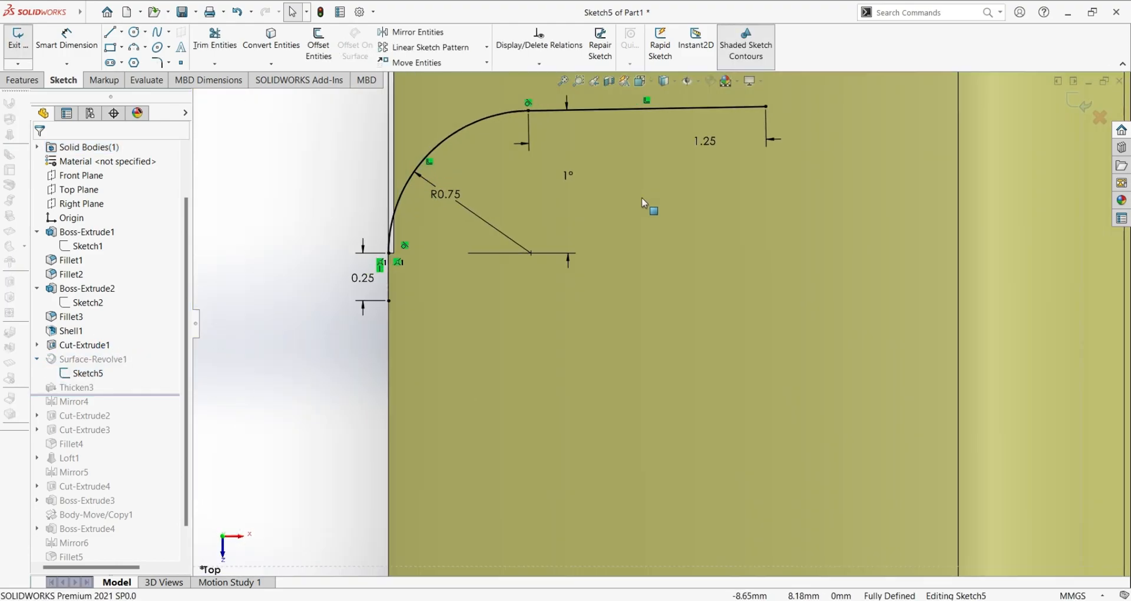
scroll(495, 203, "down", 2)
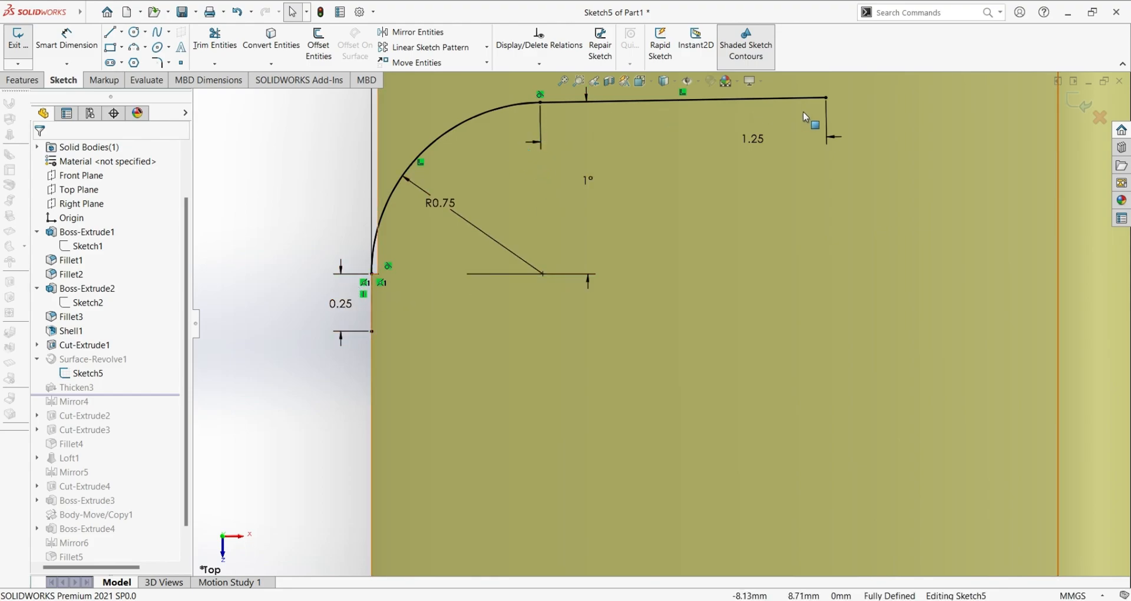
scroll(627, 140, "up", 4)
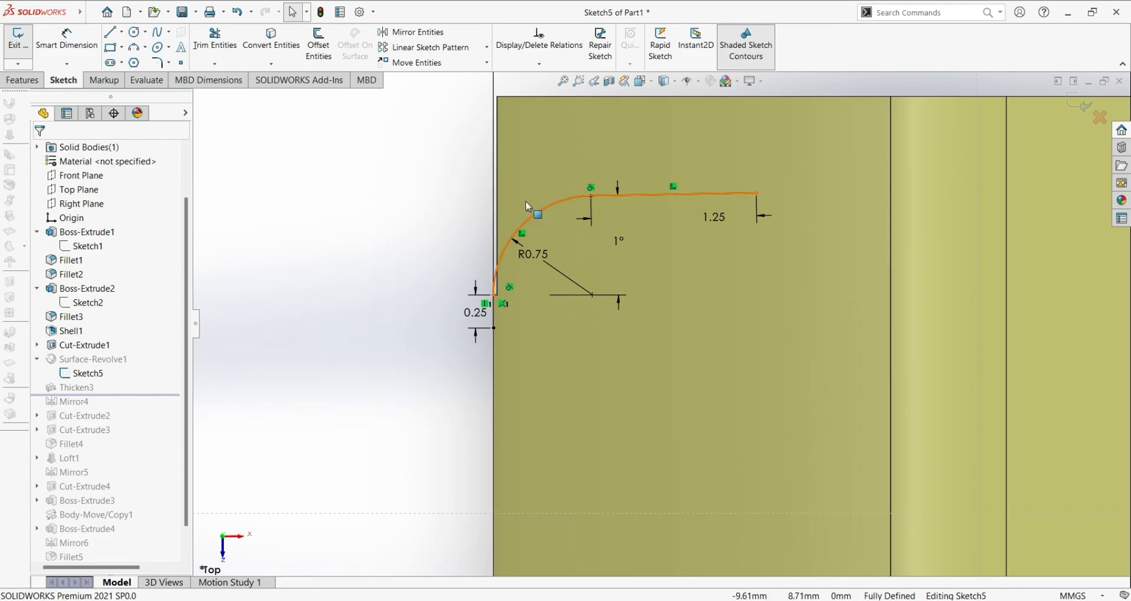
scroll(526, 201, "up", 1)
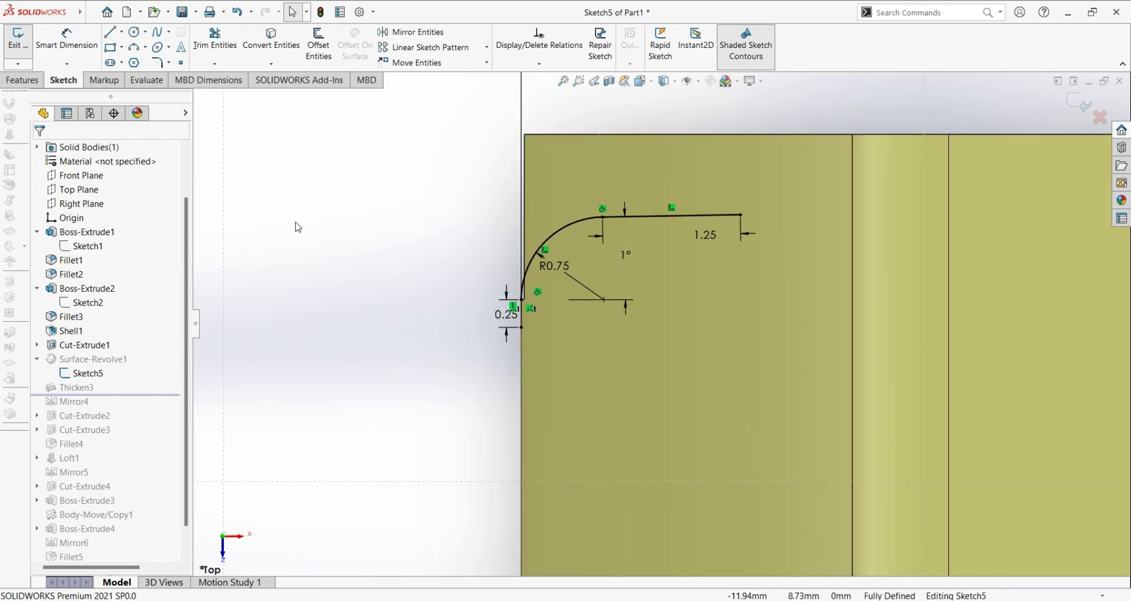
left_click(17, 38)
Reopen the Surface-Revolve1 definition to review how the Sketch5 profile is revolved through the notch, and cancel out of it.
left_click(118, 361)
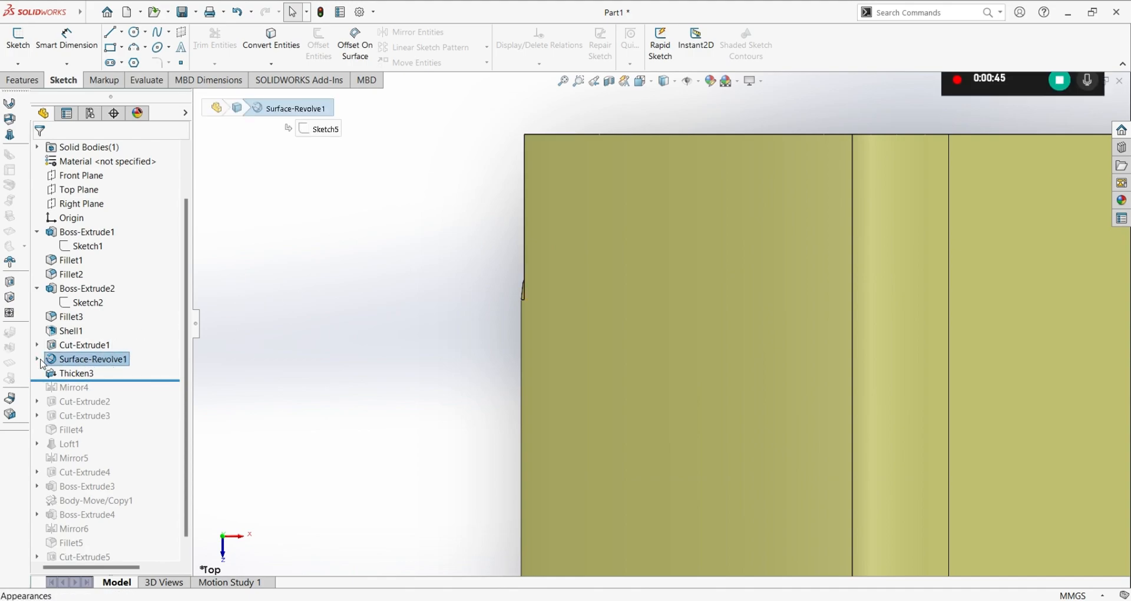
middle_click_drag(359, 328, 361, 391)
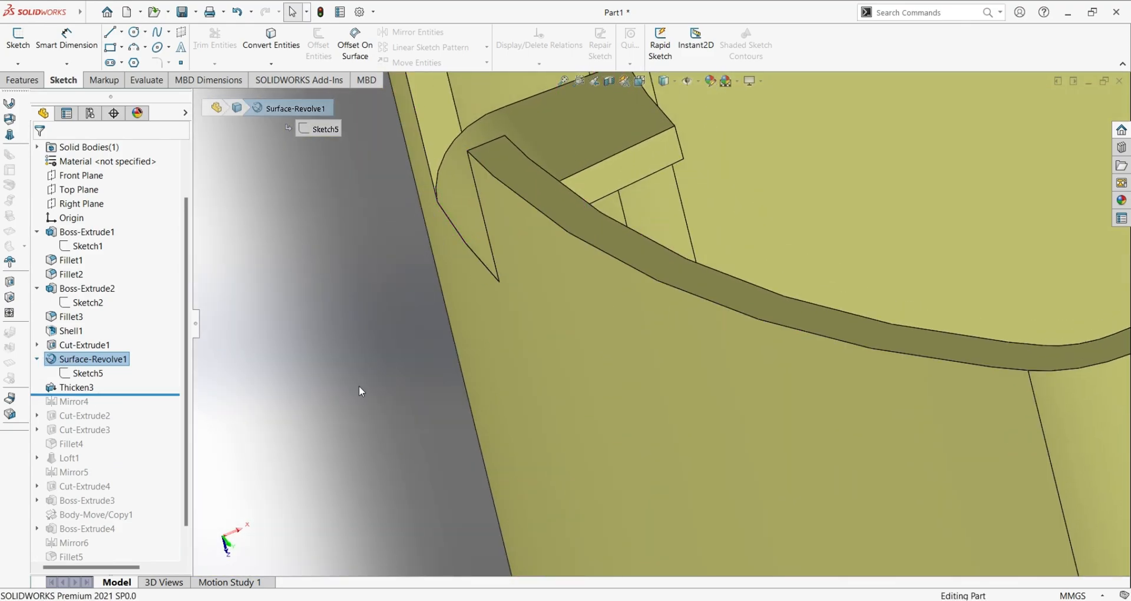
left_click(92, 363)
left_click(102, 335)
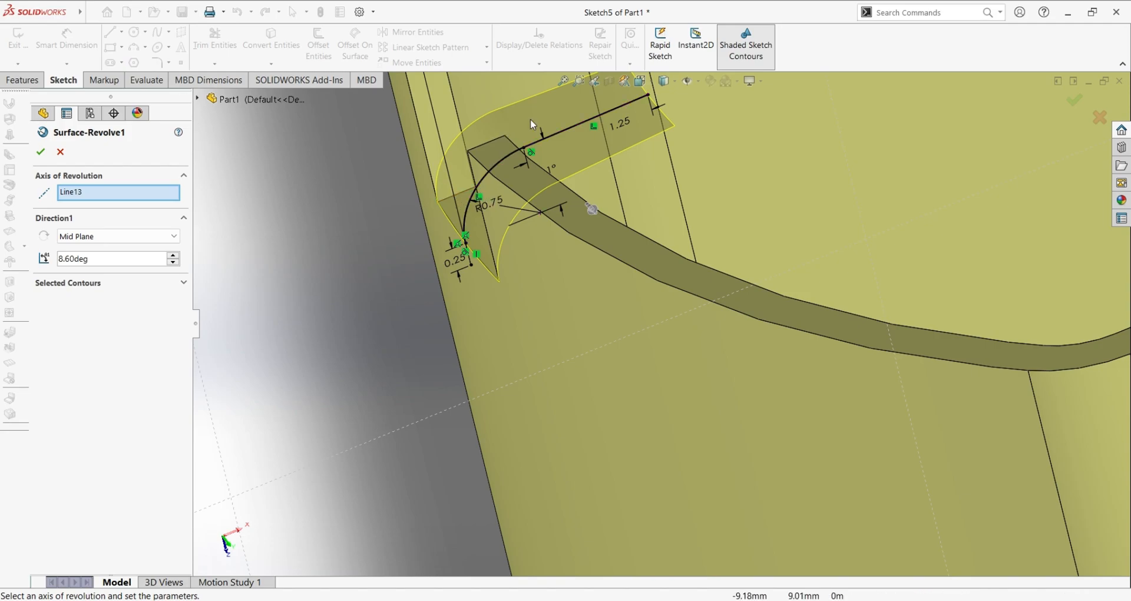
left_click(60, 152)
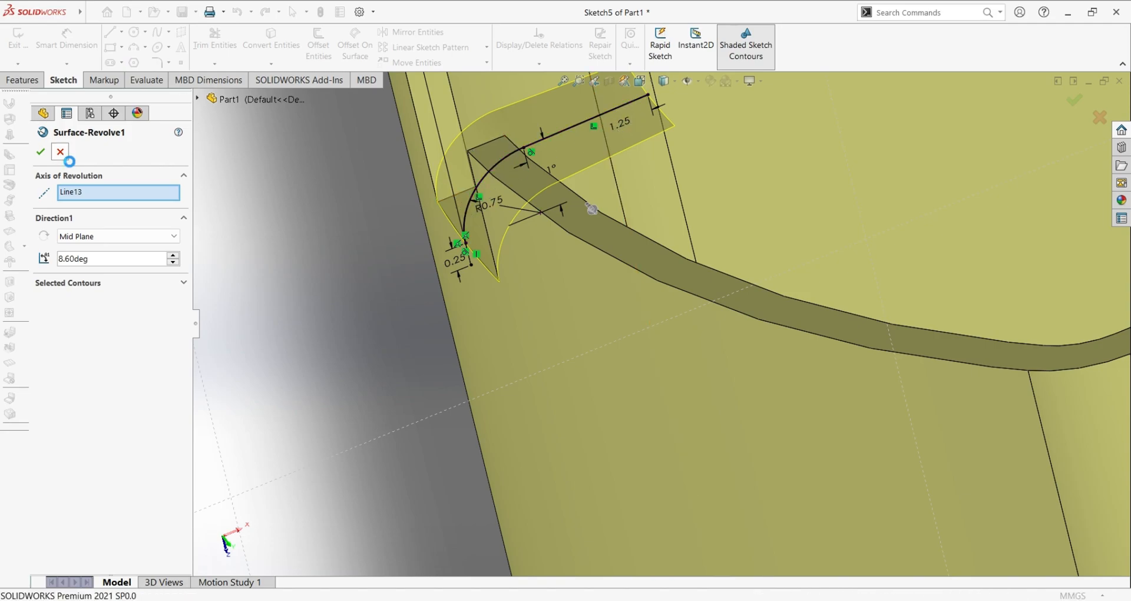
Examine the selected surface, thickness side, thickness value and merge option in the Thicken3 definition, and cancel out of it.
left_click(88, 388)
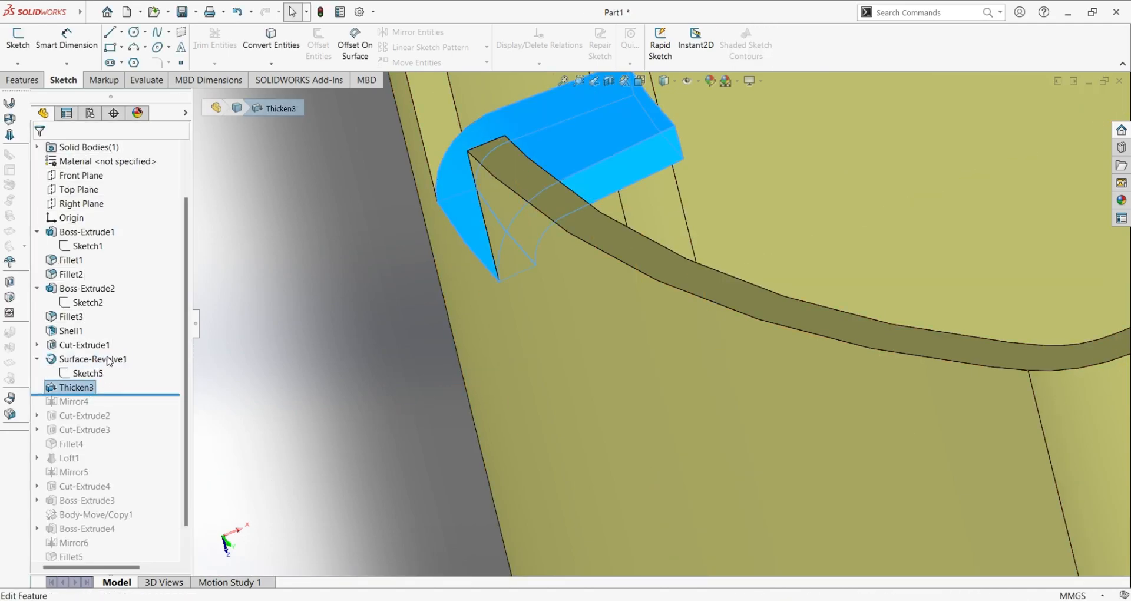
left_click(105, 360)
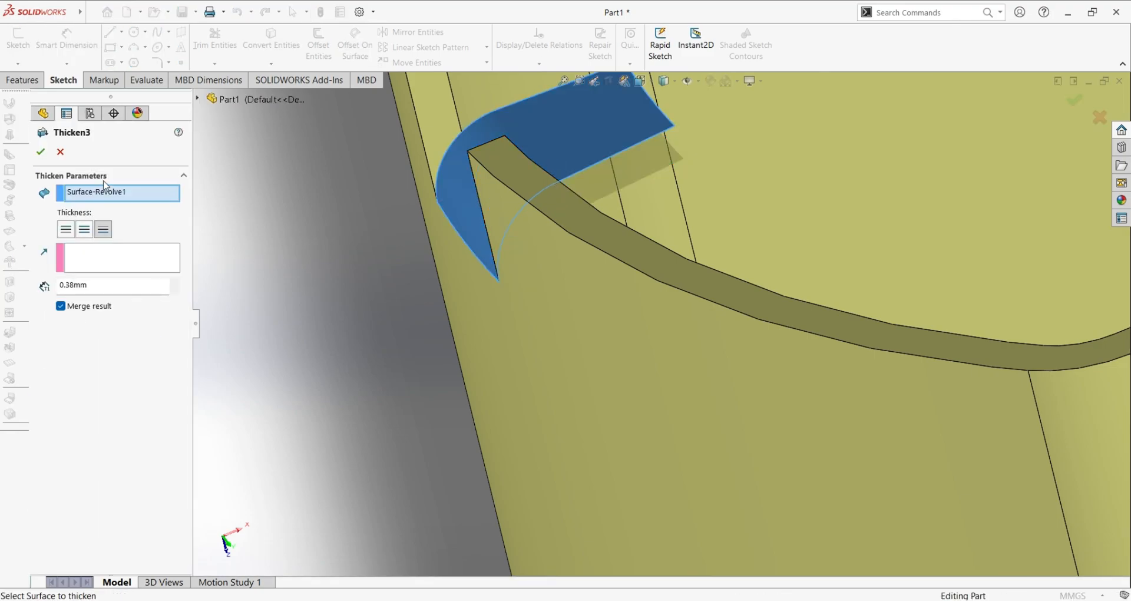
middle_click_drag(553, 230, 364, 228)
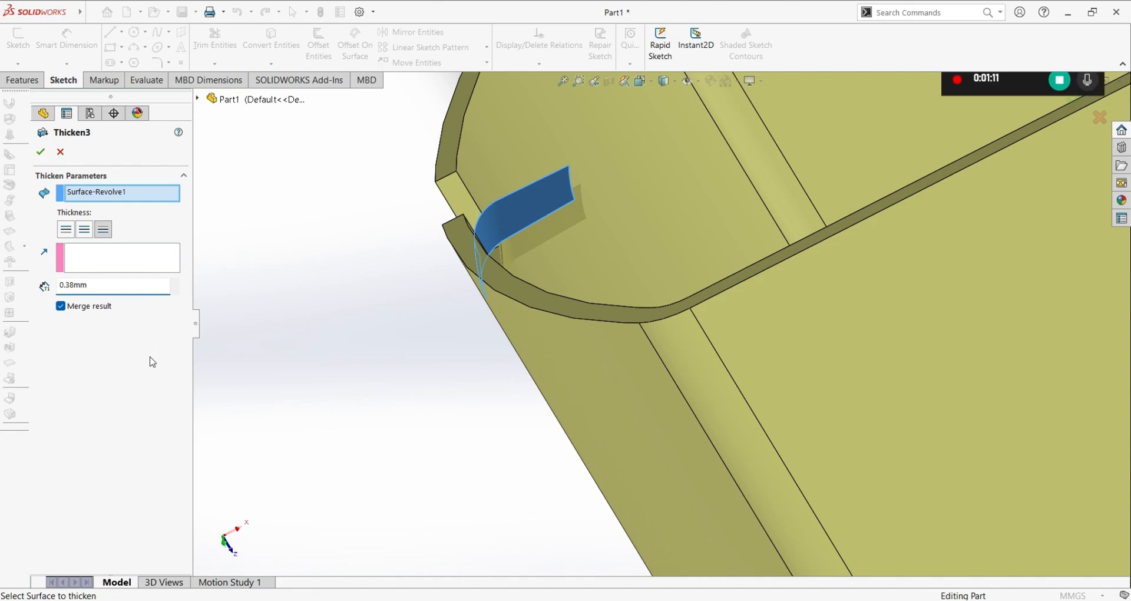
left_click(60, 154)
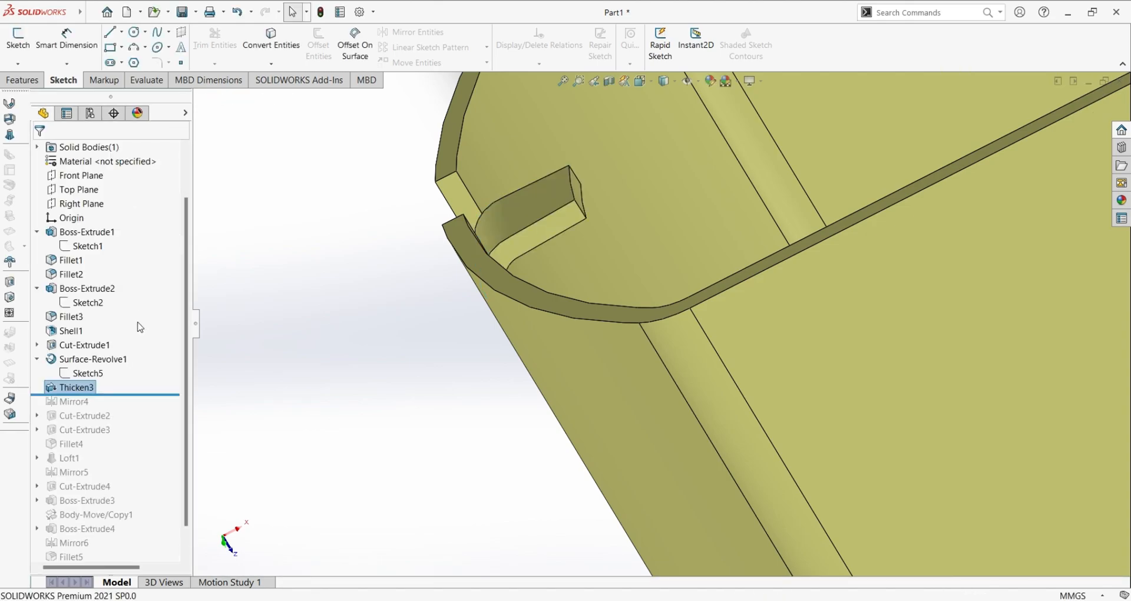
Roll the feature history forward to include Mirror4 and view the tabs on both sides of the housing's open end.
left_click_drag(134, 394, 125, 409)
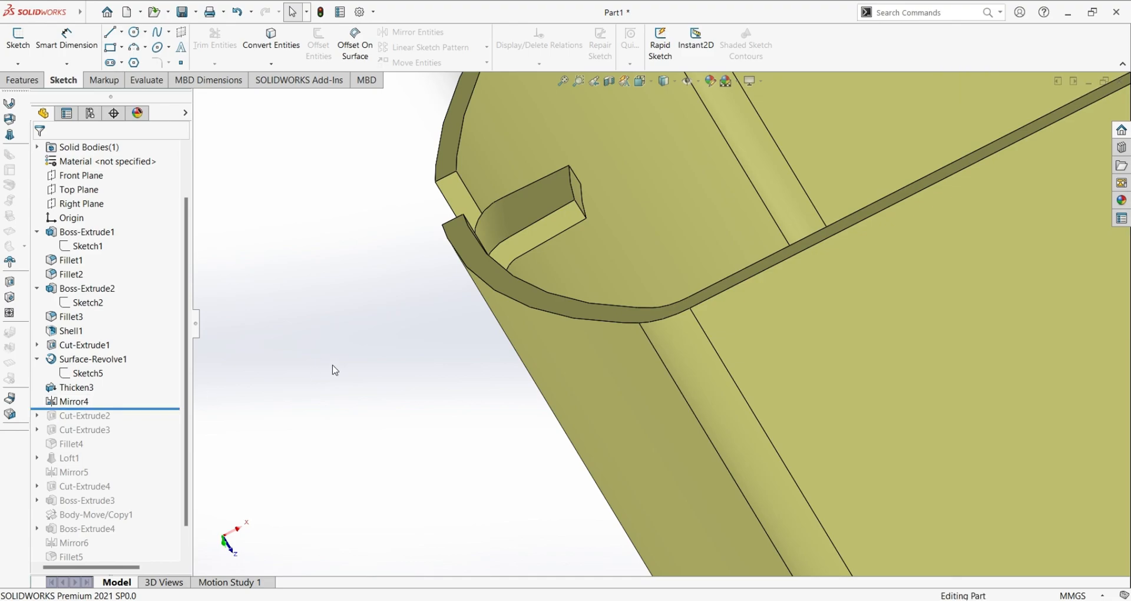
scroll(331, 371, "up", 3)
scroll(424, 308, "up", 3)
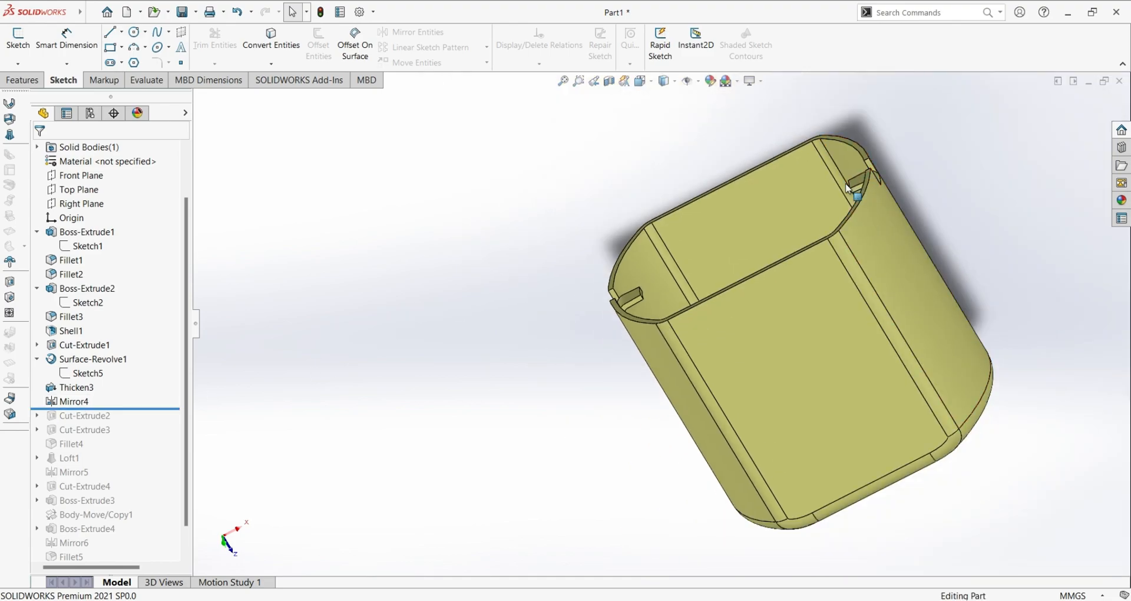
middle_click_drag(901, 193, 1001, 222)
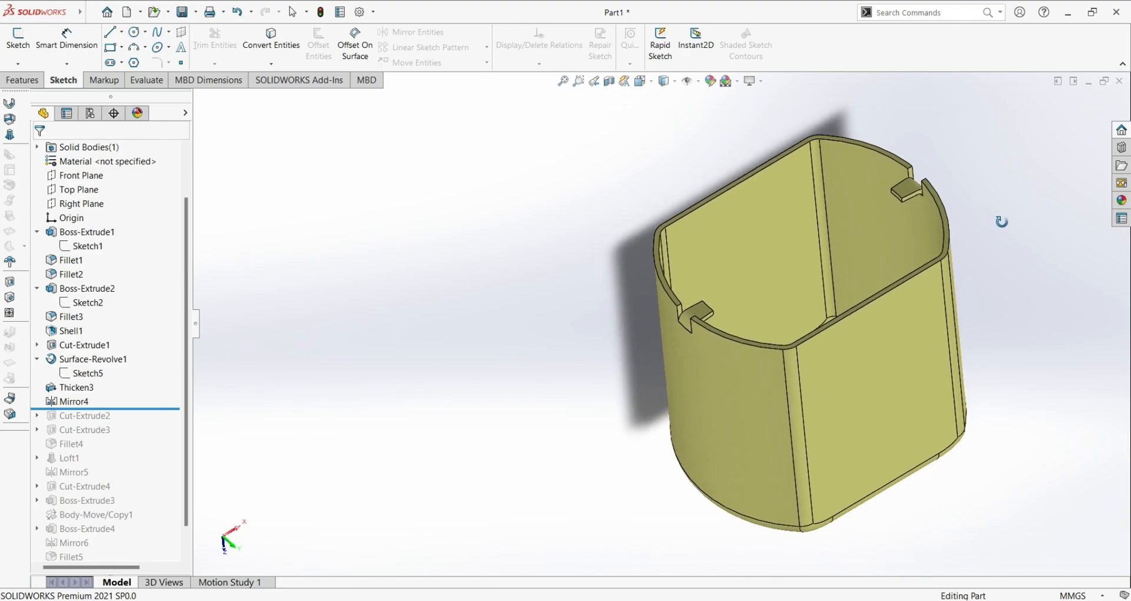
Examine the mirror plane and mirrored feature in the Mirror4 definition from several angles, and cancel out of it.
left_click(78, 400)
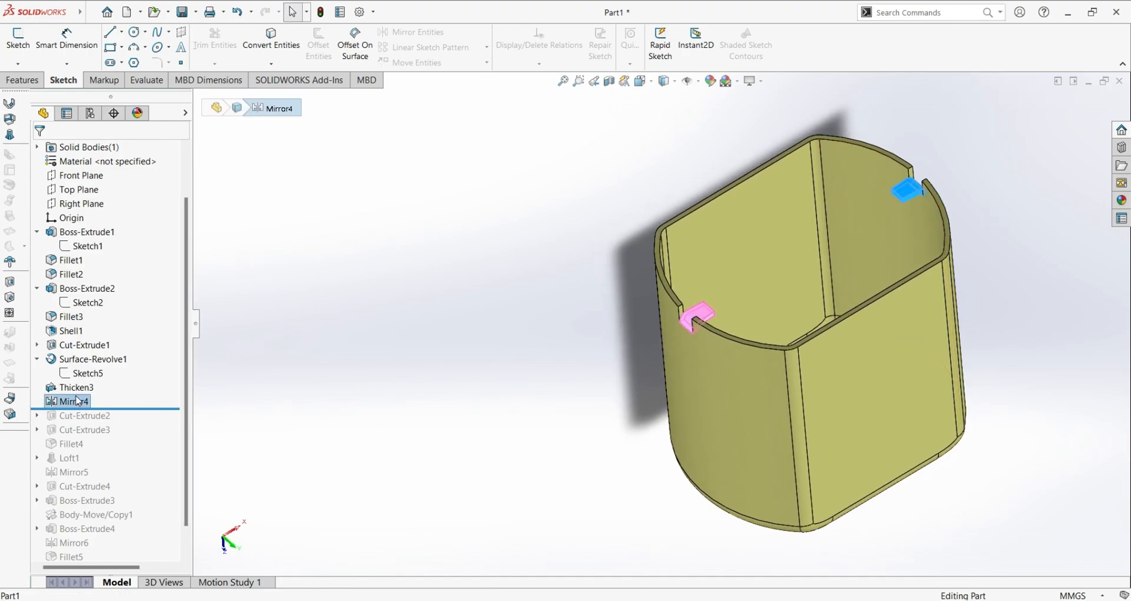
left_click(89, 362)
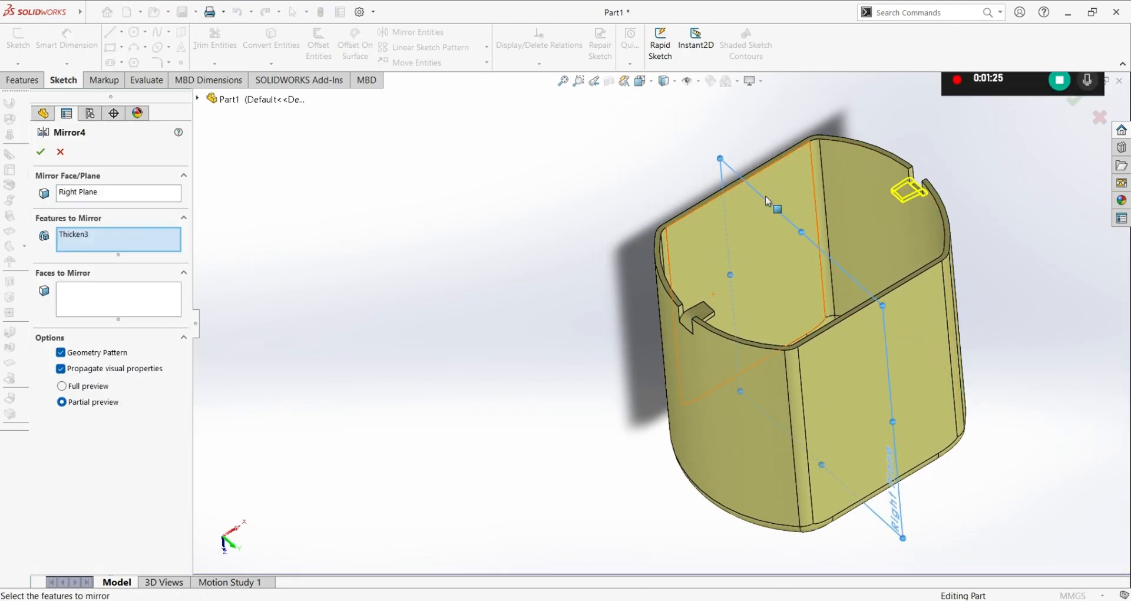
middle_click_drag(596, 449, 821, 503)
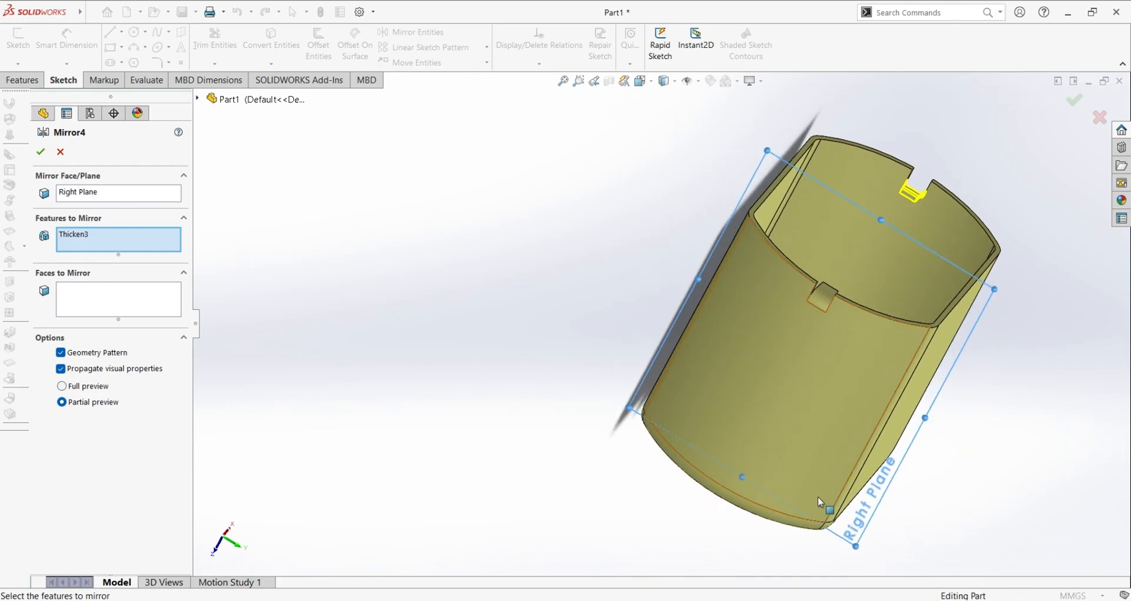
middle_click_drag(978, 425, 629, 370)
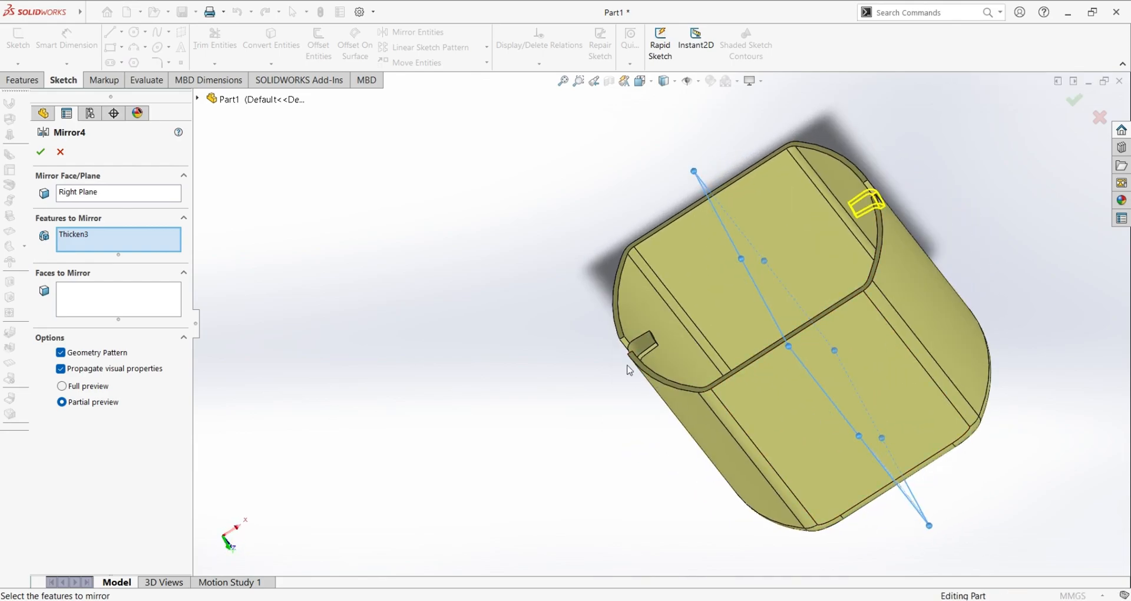
middle_click_drag(524, 426, 754, 413)
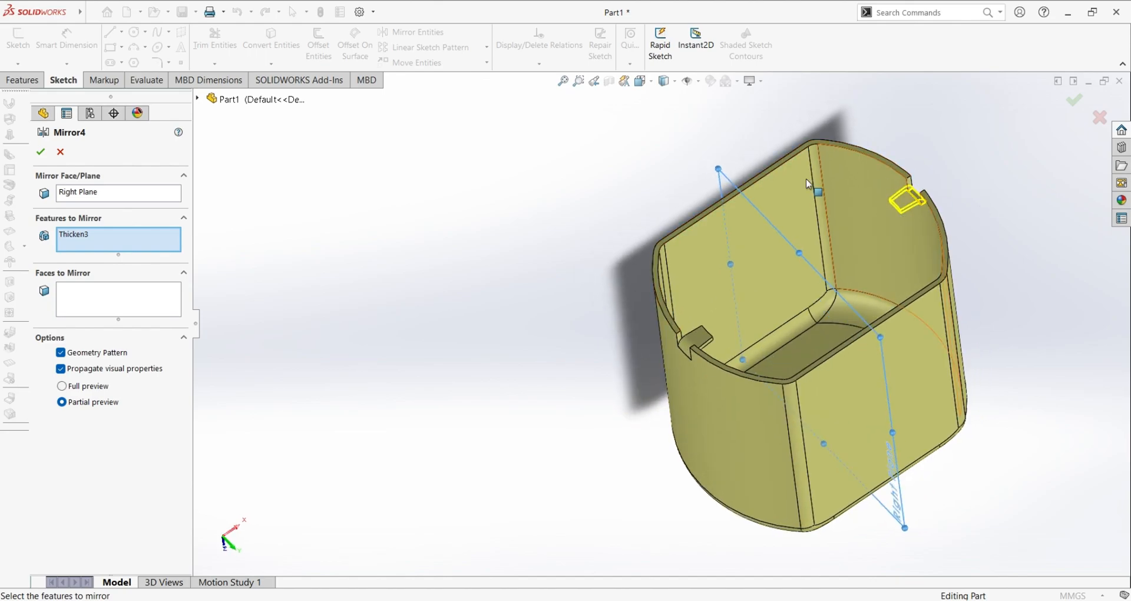
left_click(60, 152)
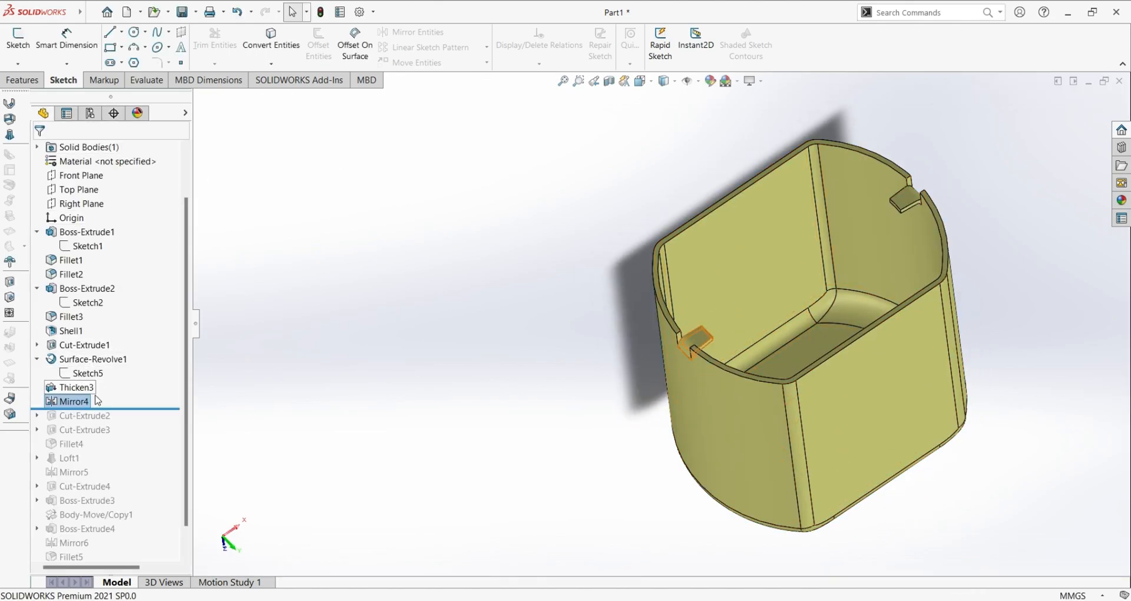
Roll the feature history forward to include Cut-Extrude2 and view its small round hole in the housing's closed end.
left_click_drag(124, 420, 131, 422)
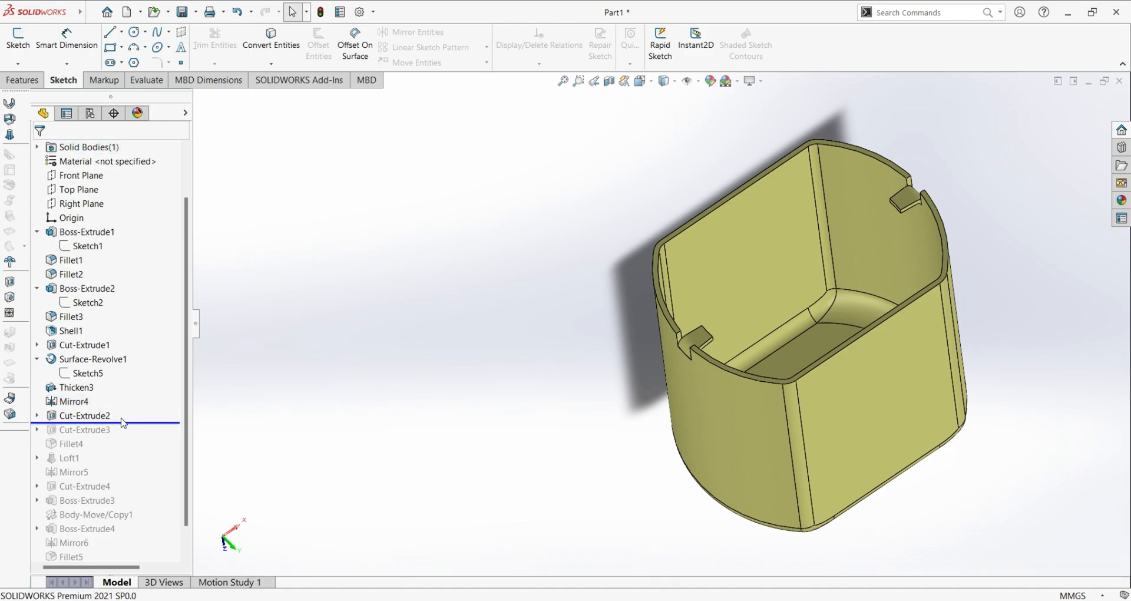
left_click(70, 416)
mouse_move(641, 495)
middle_mouse_down()
mouse_move(586, 372)
mouse_move(623, 458)
mouse_move(596, 362)
middle_mouse_up()
scroll(774, 291, "down", 5)
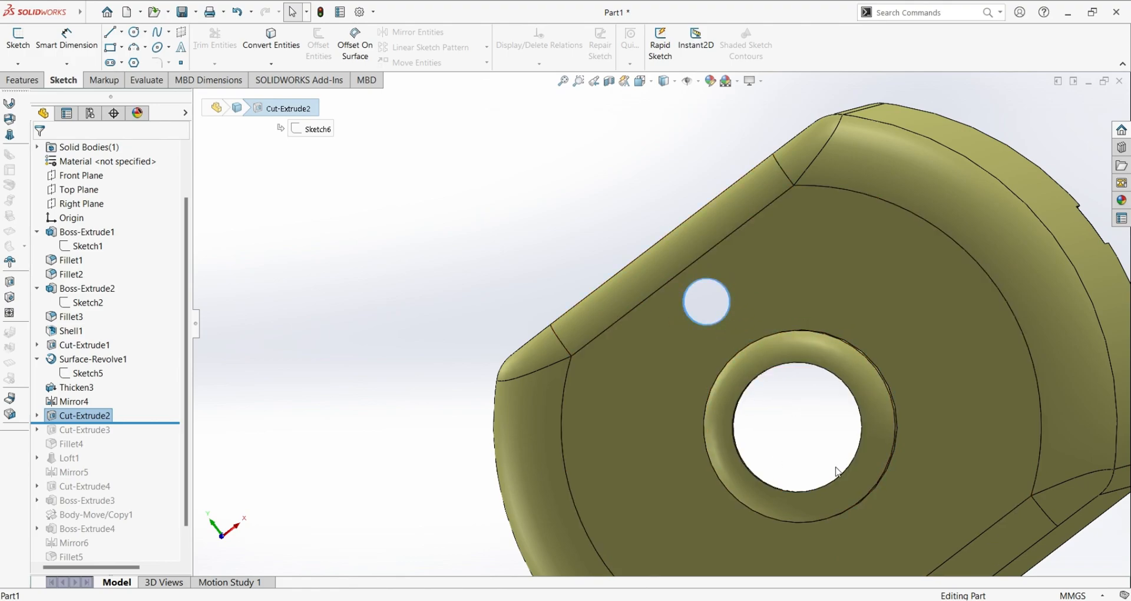
Examine the end condition, hole diameter and distance from centre in the Cut-Extrude2 definition, and cancel out of it.
right_click(93, 414)
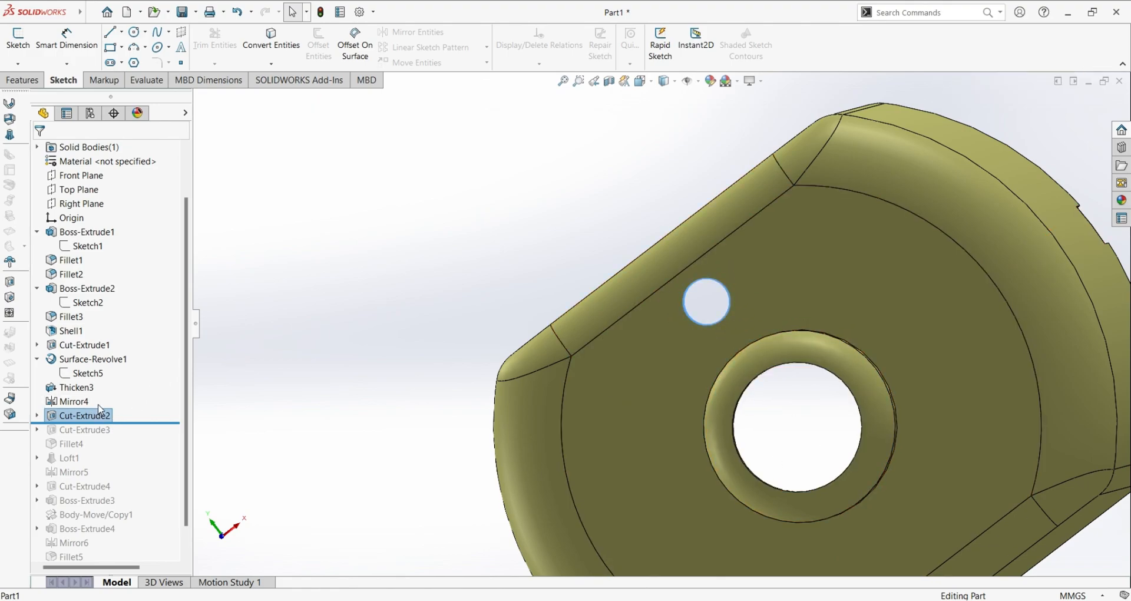
left_click(121, 323)
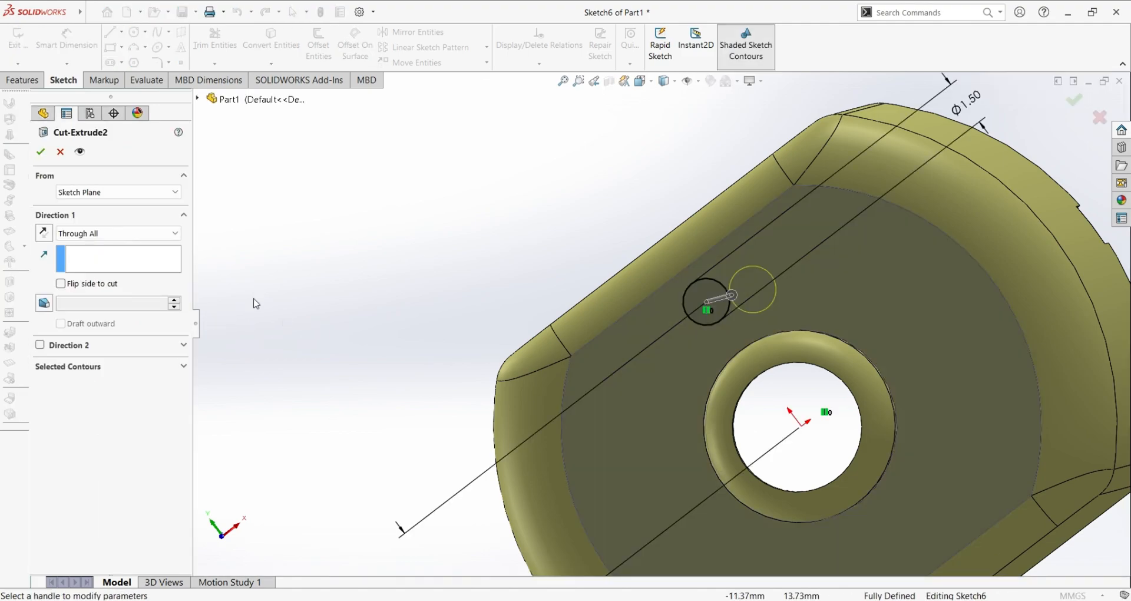
middle_click_drag(848, 304, 769, 324)
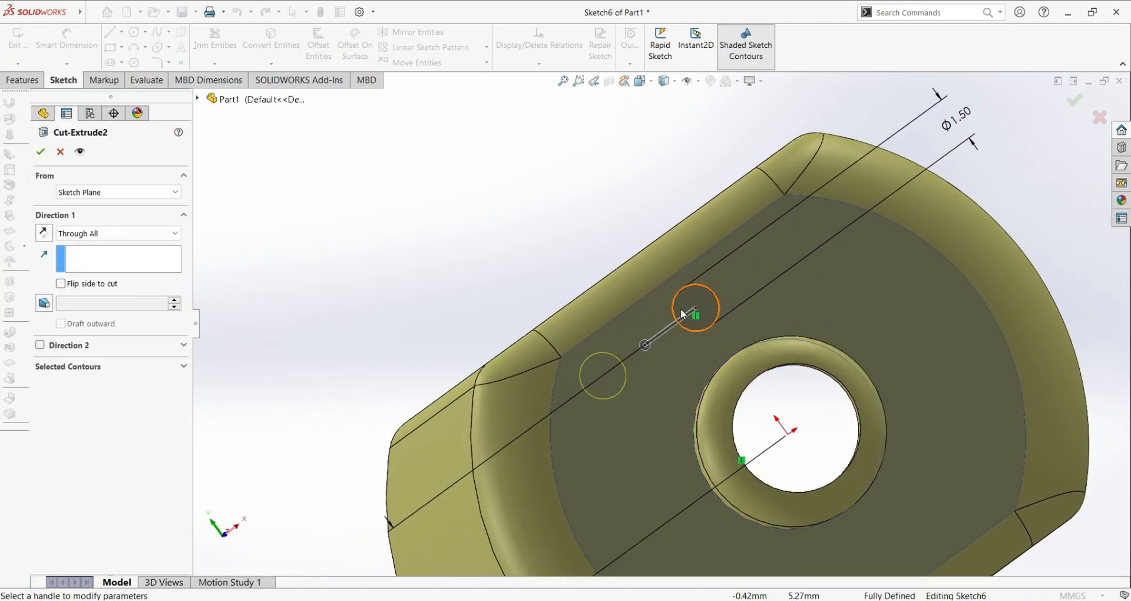
key("z")
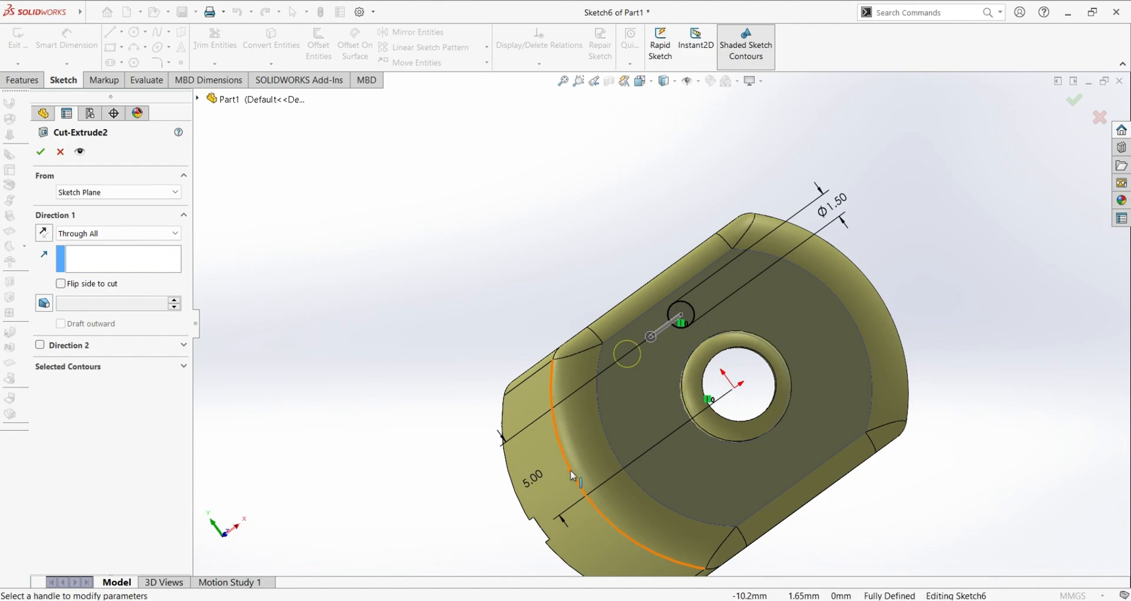
left_click(60, 154)
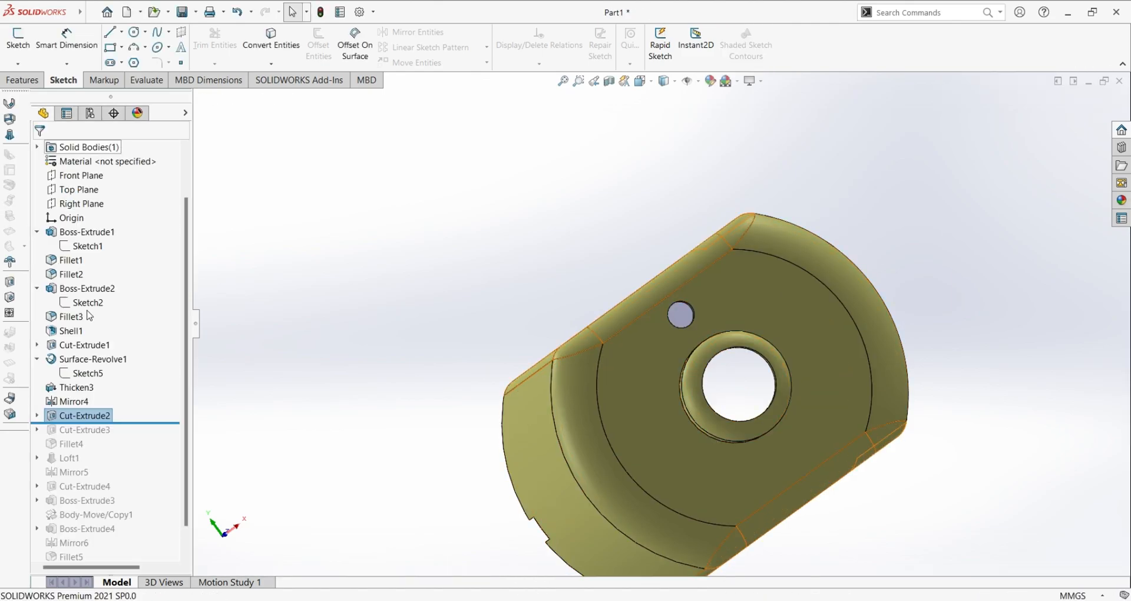
Roll the feature history forward to include Cut-Extrude3 and view its rectangular windows in the housing's curved sides.
left_click_drag(147, 428, 144, 438)
left_click(108, 431)
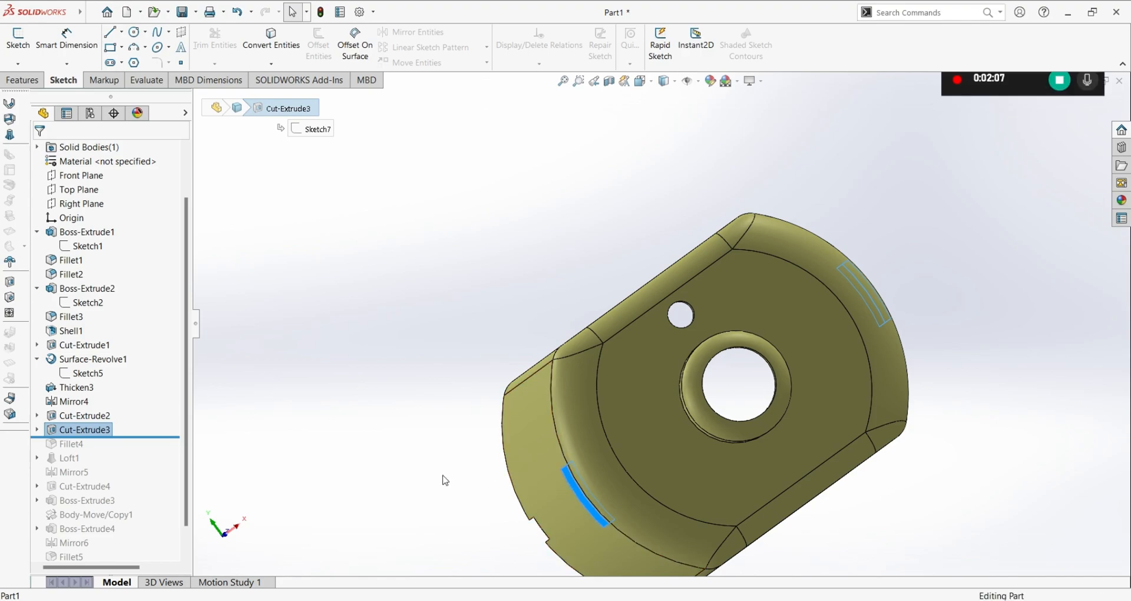
middle_click_drag(439, 478, 511, 427)
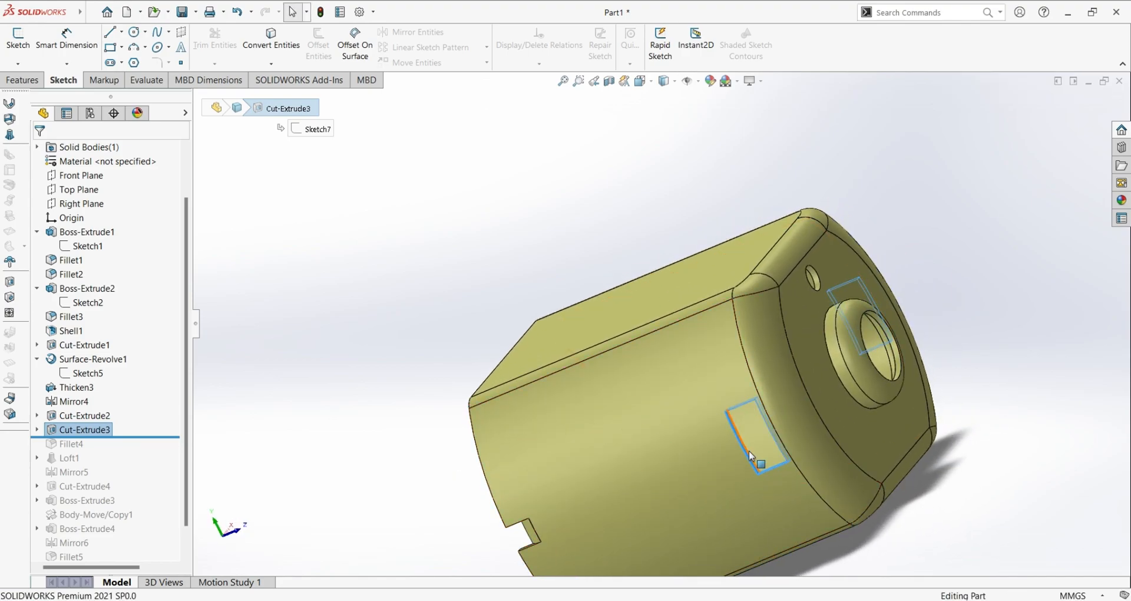
middle_click_drag(755, 407, 209, 404)
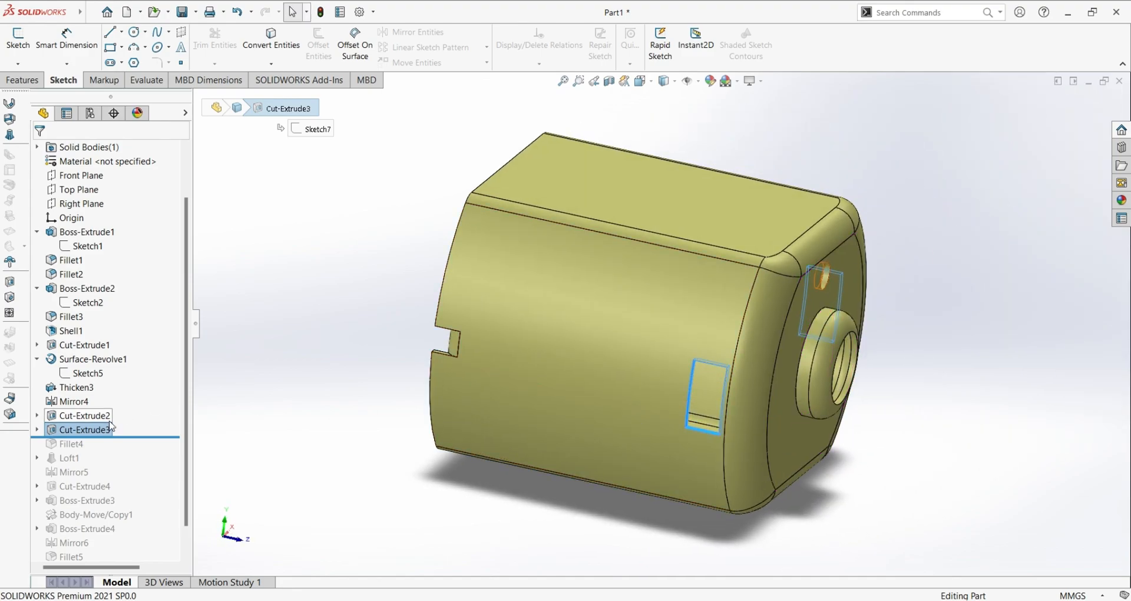
Open Sketch7 of Cut-Extrude3, examine the centre rectangle's dimensions and relations, and exit the sketch.
left_click(36, 429)
left_click(80, 441)
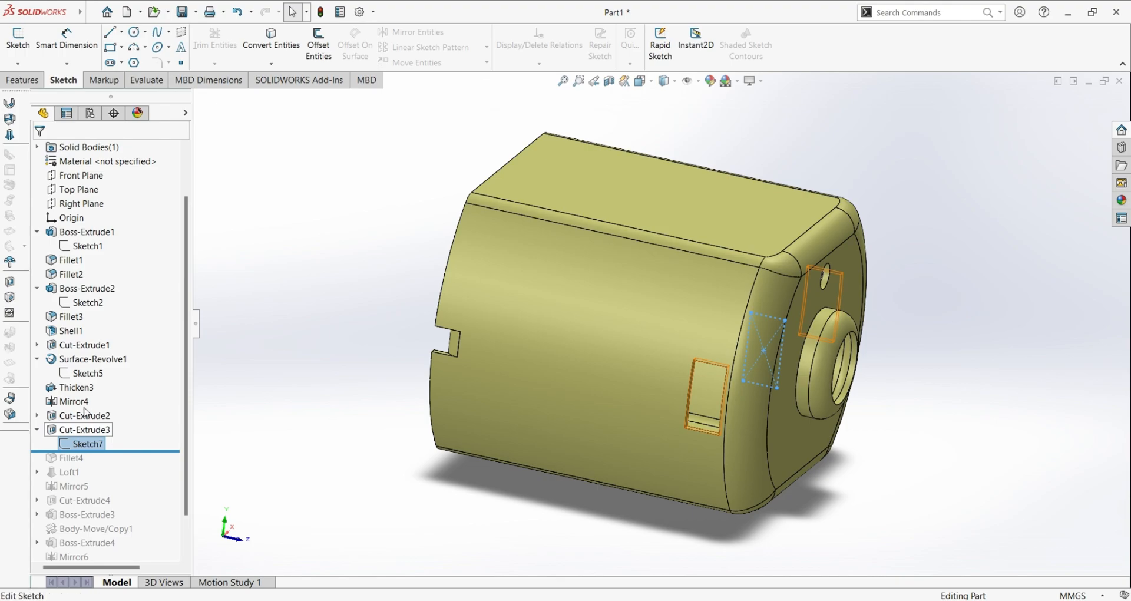
left_click(86, 413)
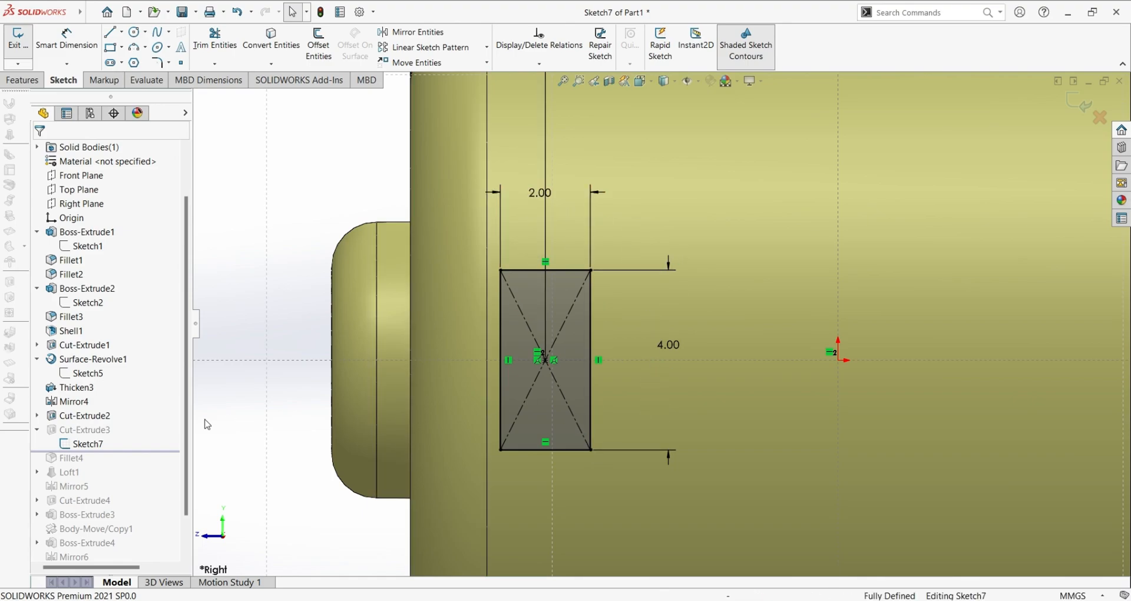
left_click(18, 47)
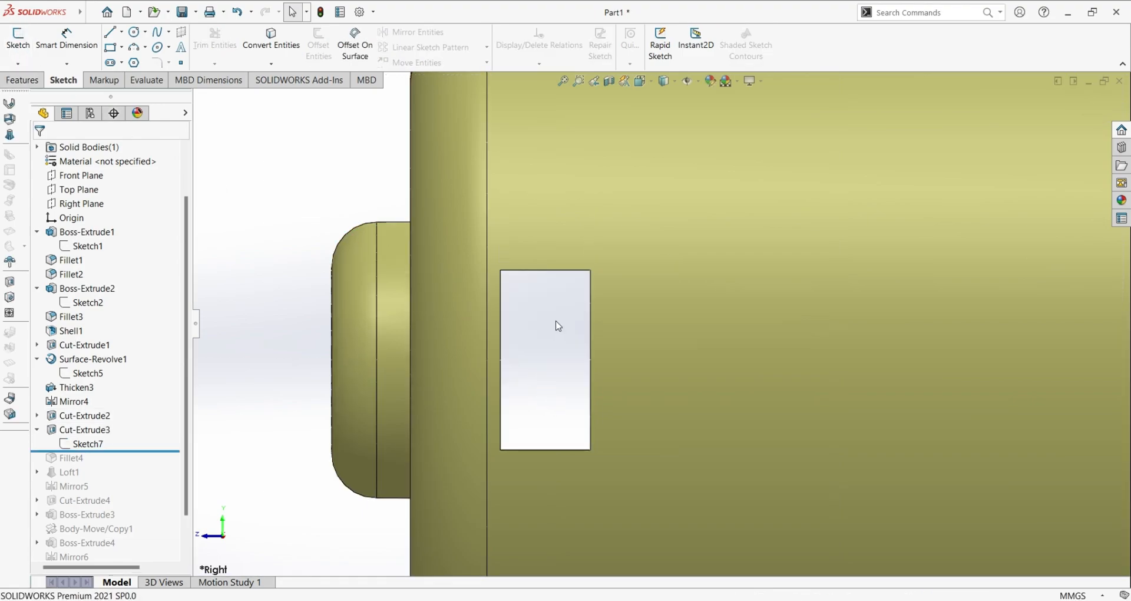
Roll the feature history forward to include Fillet4 and view where it sits around the boss on the closed end.
left_click_drag(152, 452, 154, 465)
left_click(69, 464)
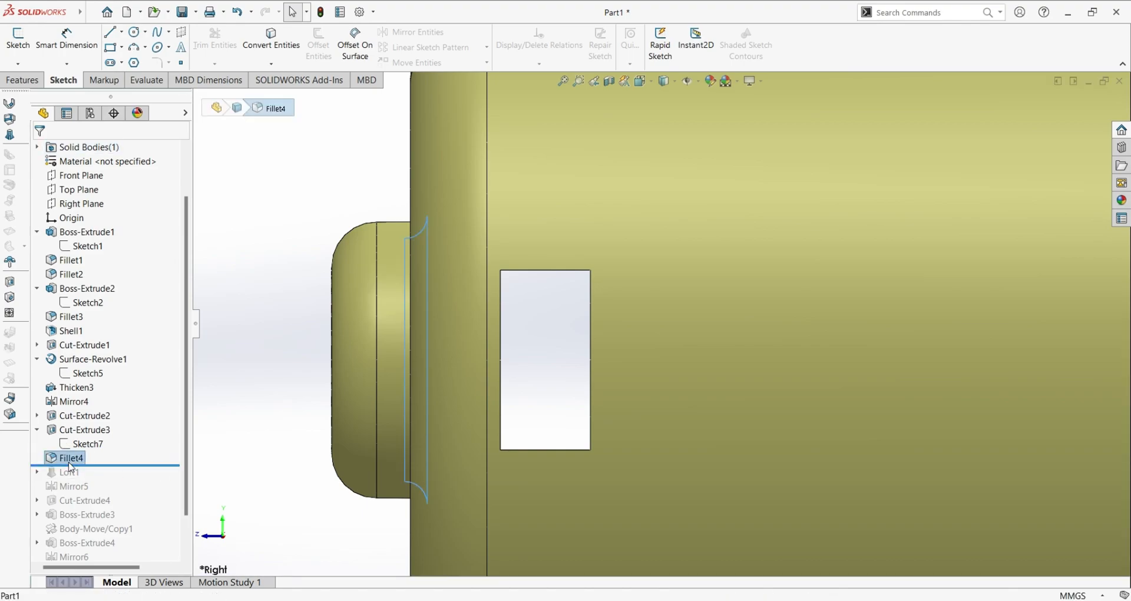
key("f")
middle_click_drag(377, 405, 462, 422)
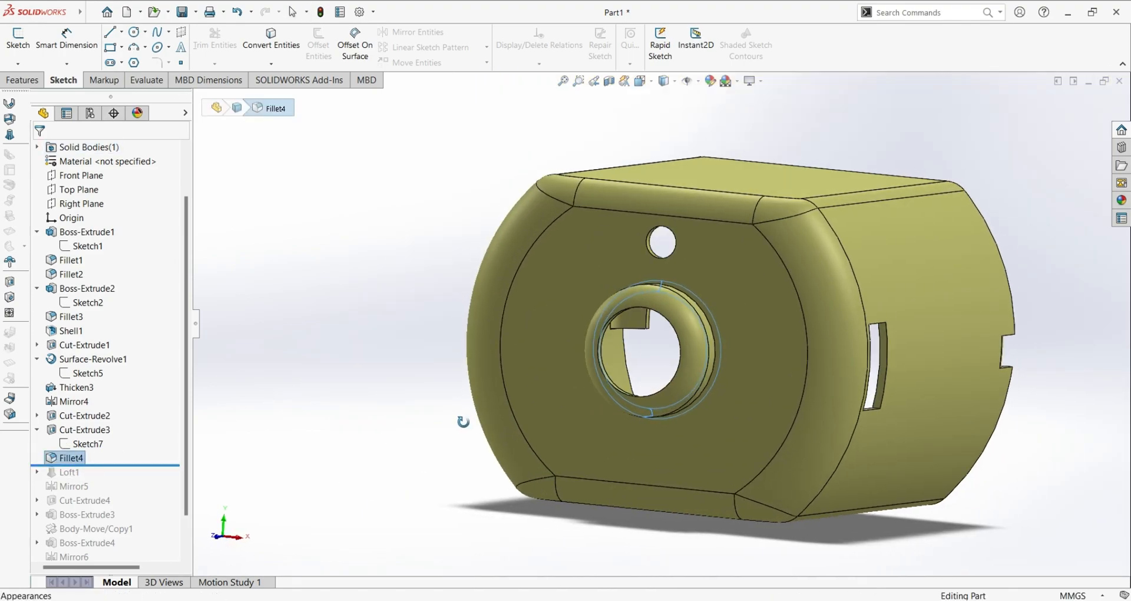
Examine the filleted edge and radius in the Fillet4 definition from inside the housing, and cancel out of it.
middle_click_drag(895, 415, 690, 447)
scroll(762, 349, "down", 6)
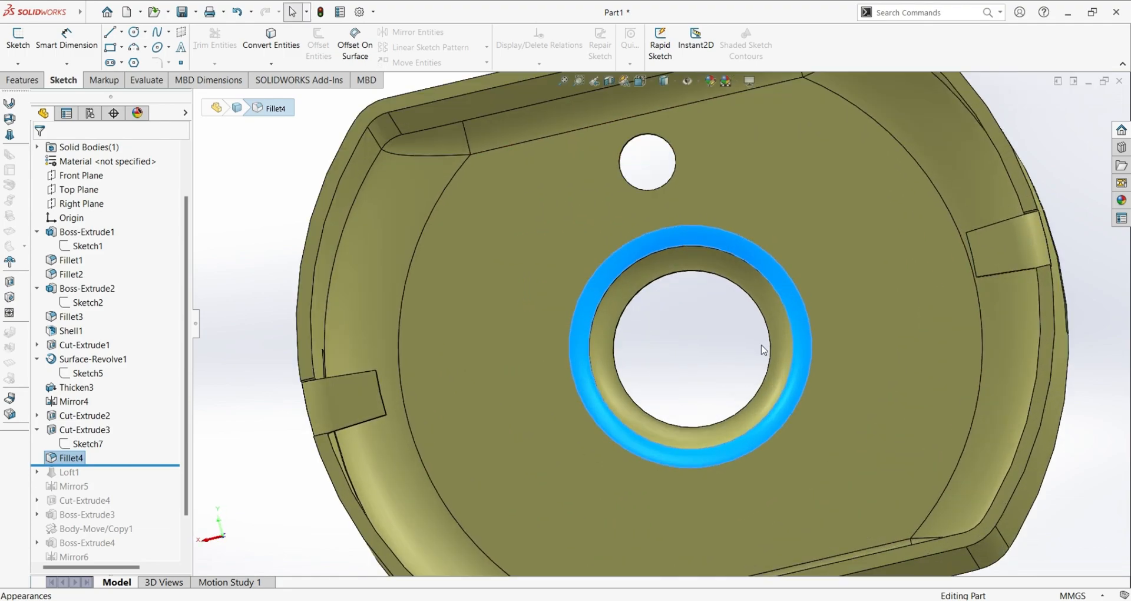
middle_click_drag(846, 401, 883, 420)
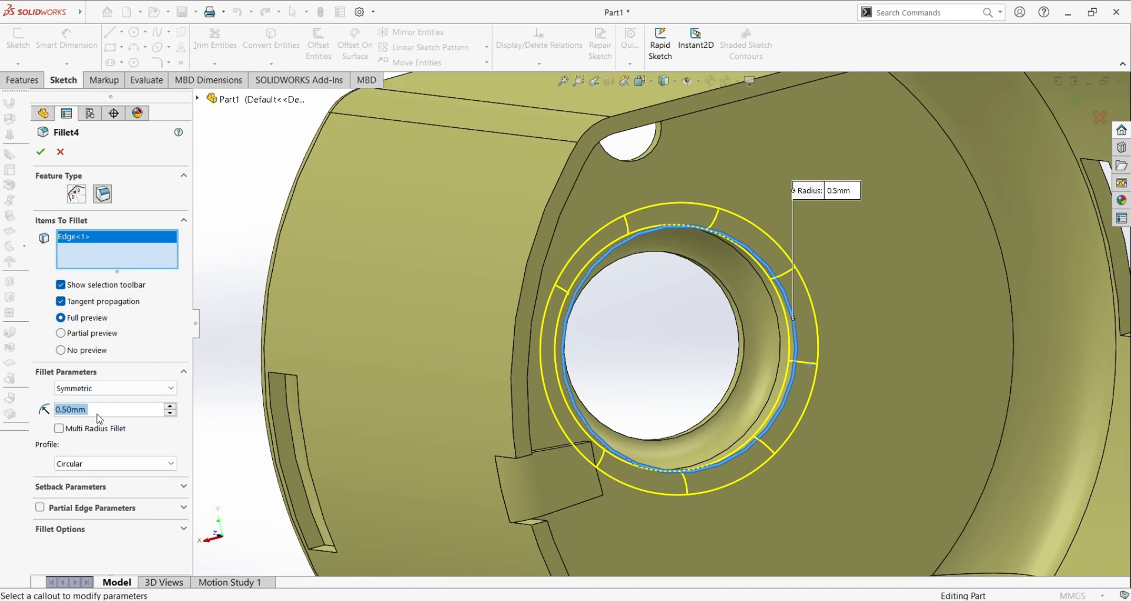
left_click(61, 152)
Roll the feature history forward to include Loft1 and view the lofted strip in the housing's side window.
left_click_drag(123, 423, 90, 440)
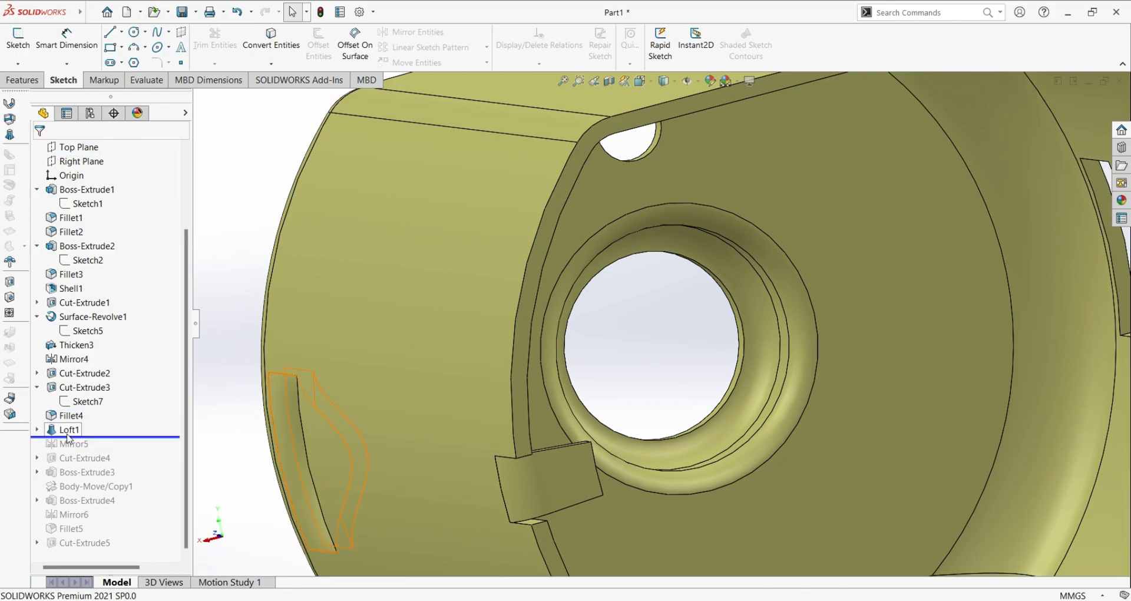
left_click(67, 434)
middle_click_drag(284, 469, 343, 478)
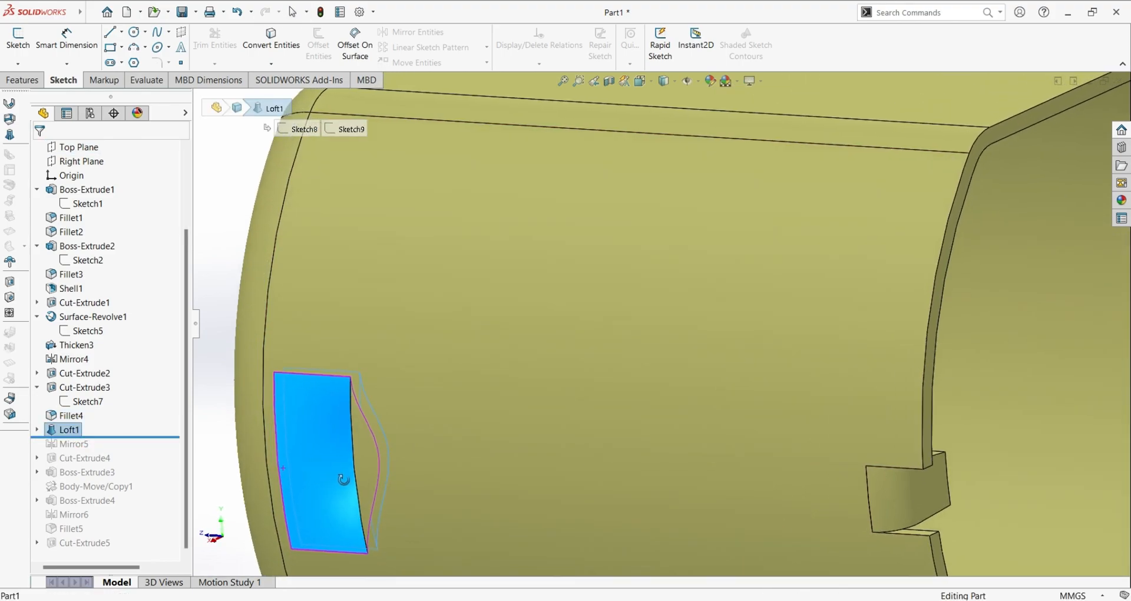
Open Sketch8 of Loft1 for editing and show the housing with hidden lines visible.
left_click(37, 432)
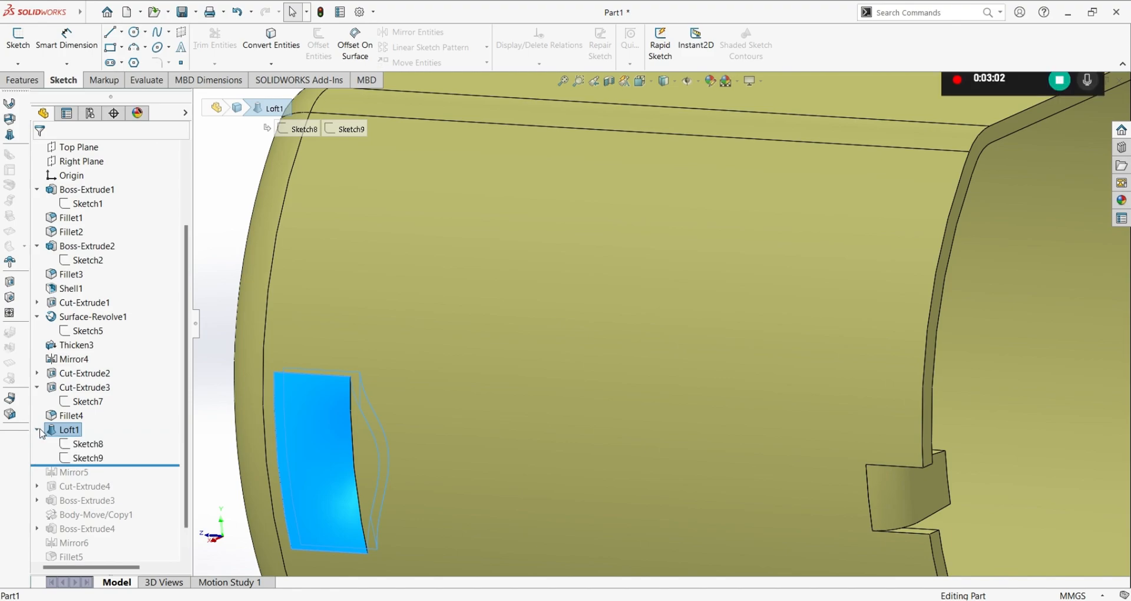
left_click(87, 445)
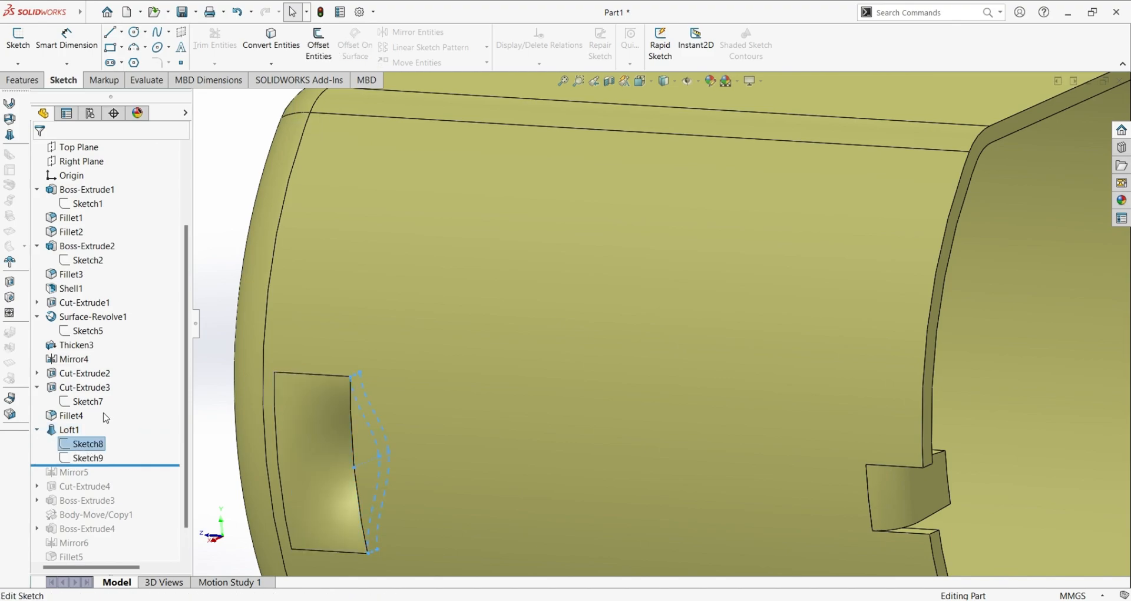
left_click(106, 418)
scroll(966, 339, "down", 6)
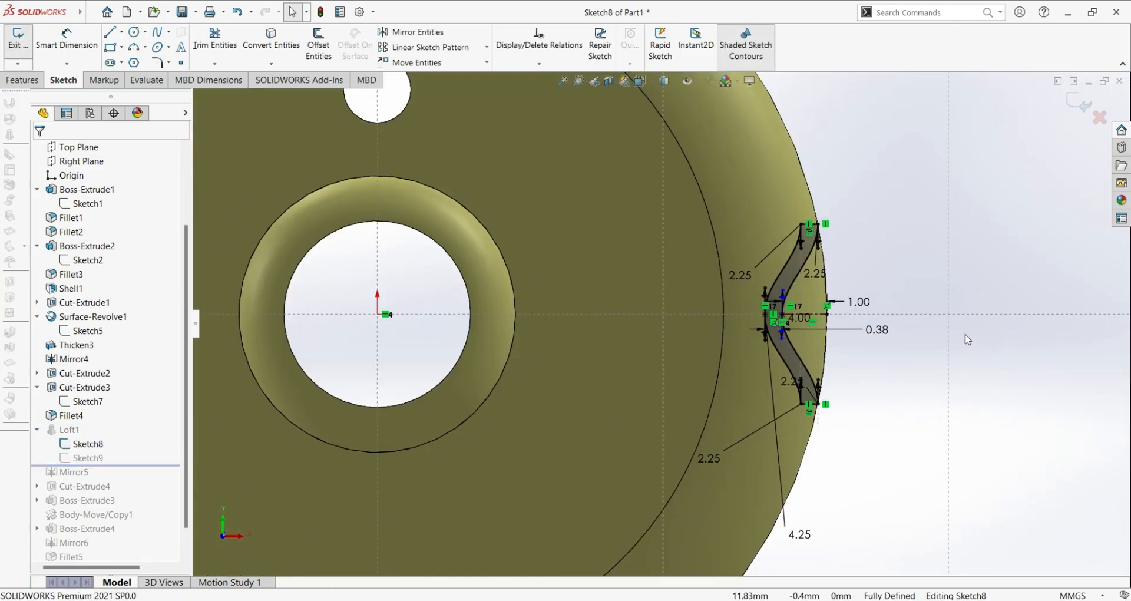
left_click(677, 85)
left_click(664, 147)
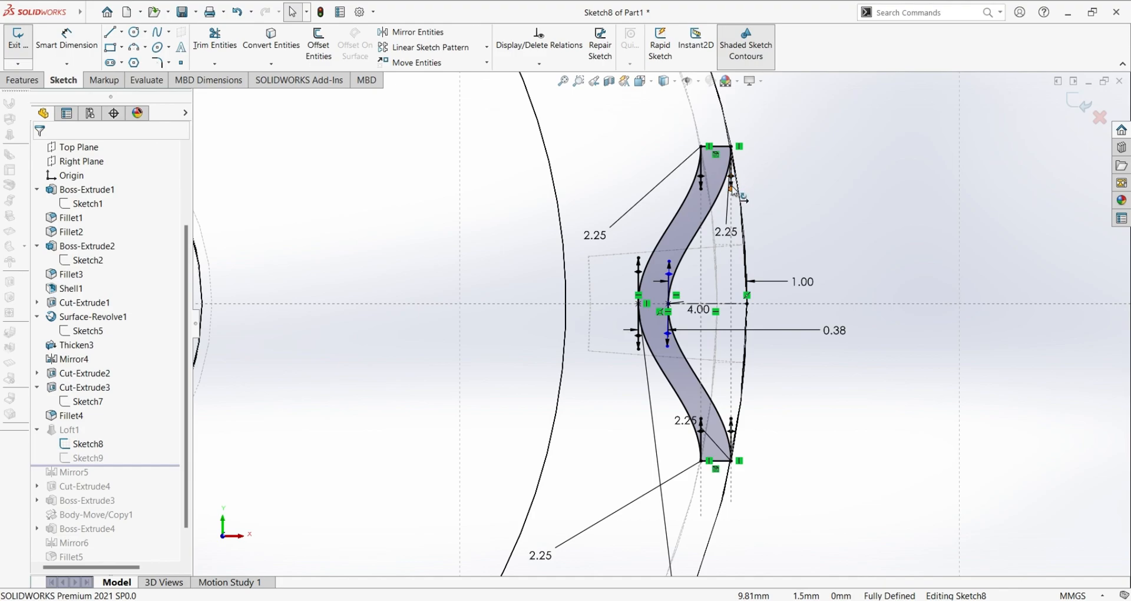
Examine the wavy closed profile in Sketch8, including its spline handles, end lines, centre offset and dimensions.
scroll(732, 190, "down", 5)
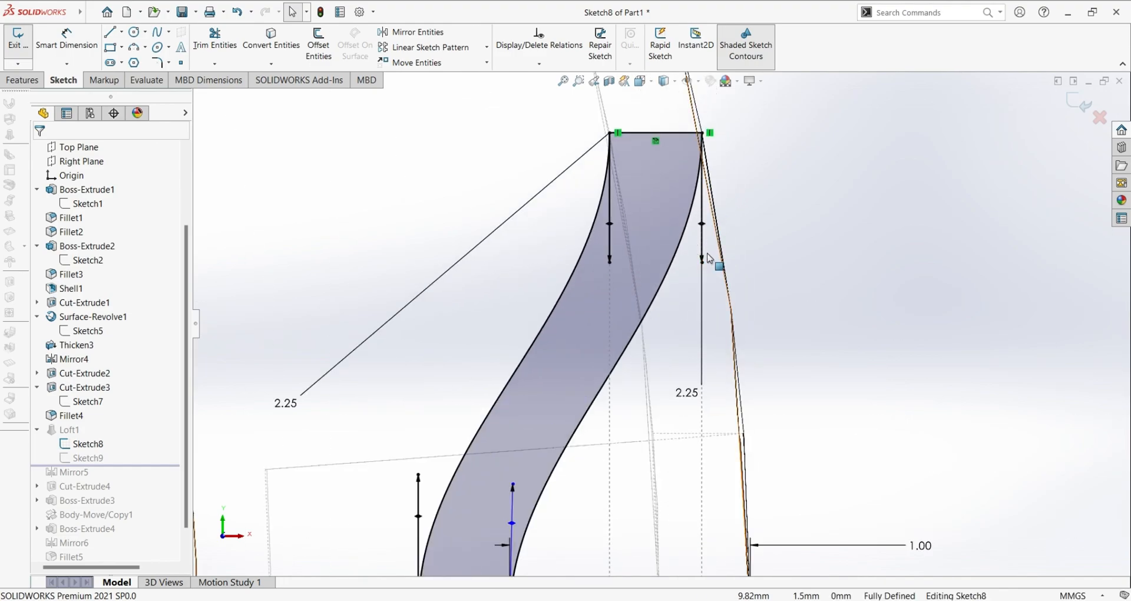
scroll(707, 267, "up", 2)
scroll(708, 267, "up", 4)
scroll(661, 508, "down", 2)
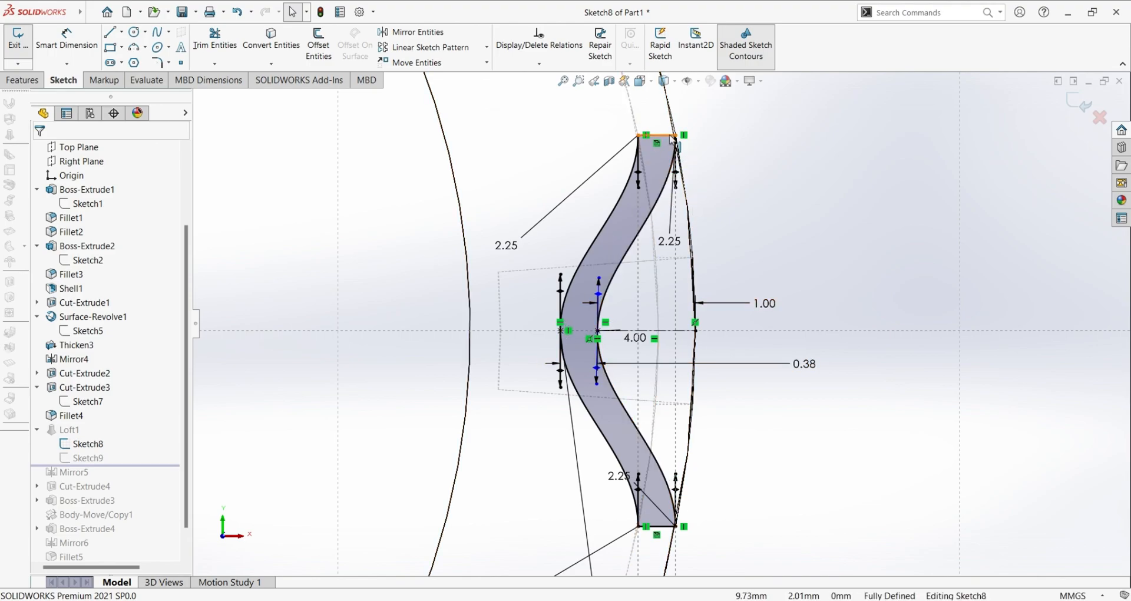
scroll(667, 500, "up", 3)
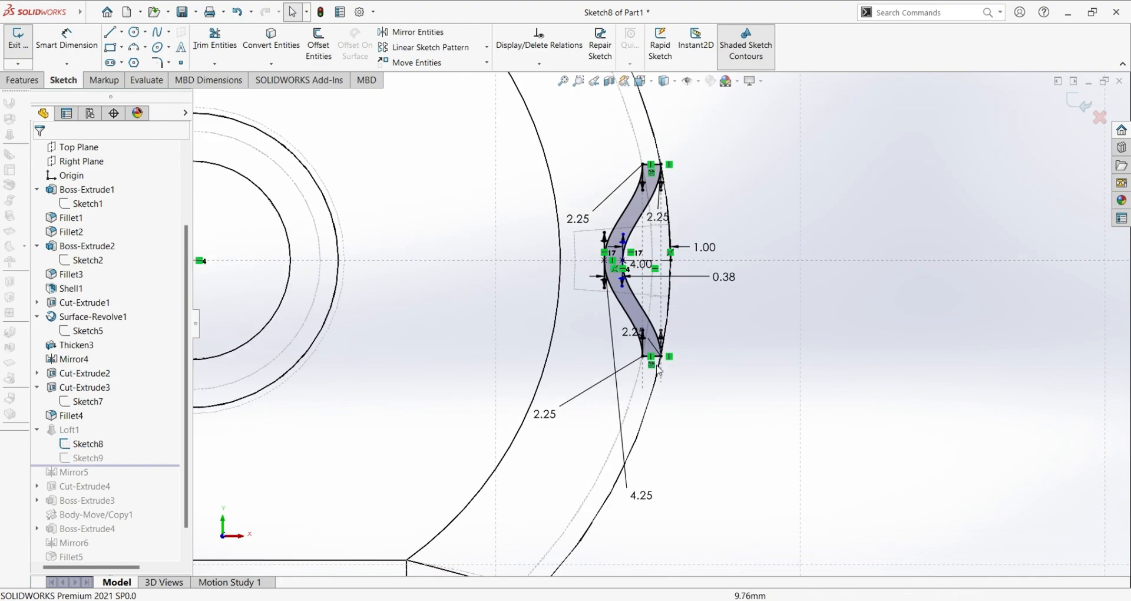
scroll(613, 177, "down", 3)
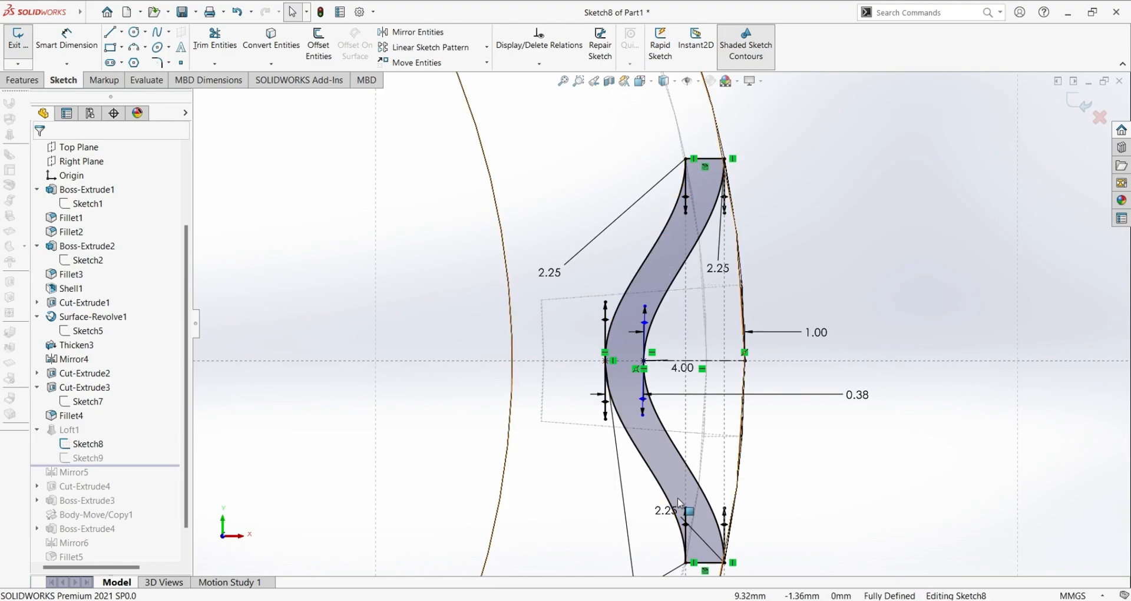
scroll(770, 366, "down", 1)
scroll(770, 365, "up", 3)
scroll(642, 377, "down", 3)
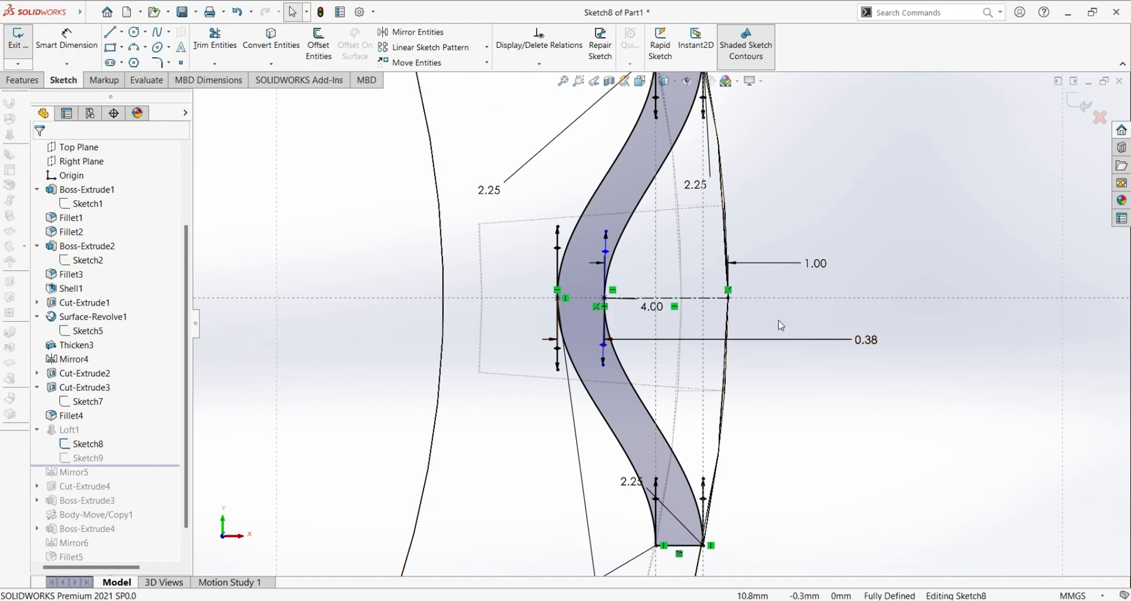
Restore the shaded display, view Sketch8 at an angle beside the window, and exit the sketch.
scroll(736, 324, "up", 4)
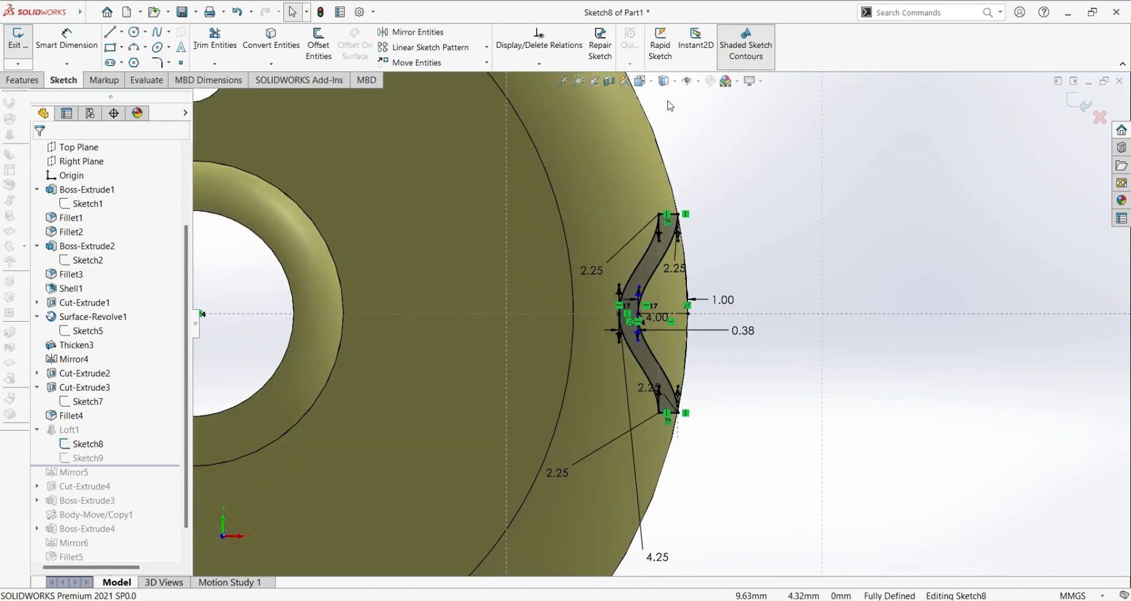
middle_click_drag(800, 223, 732, 225)
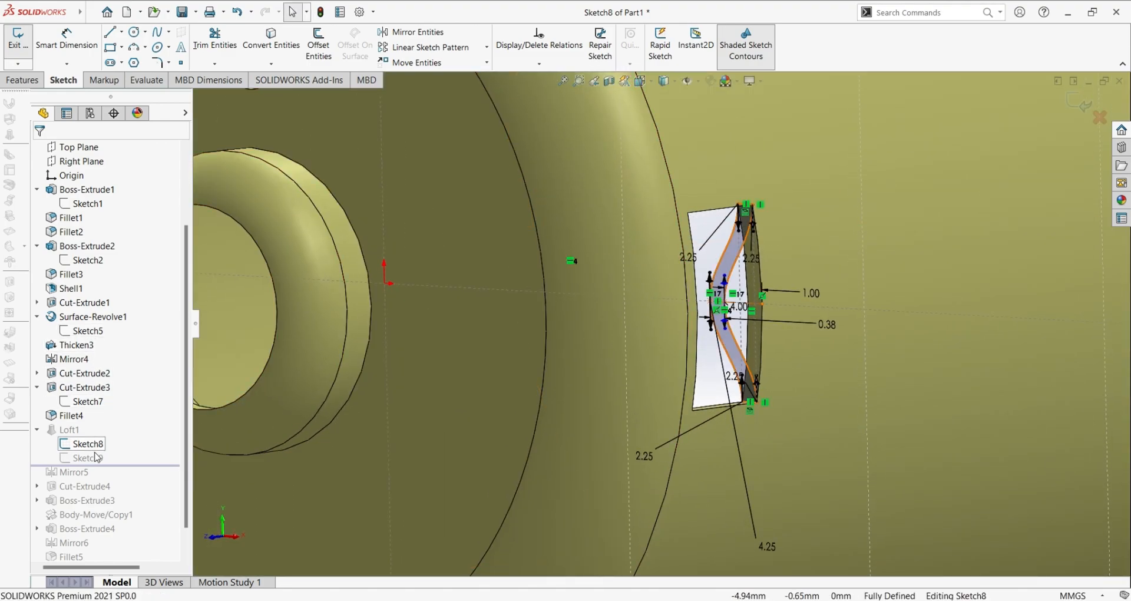
left_click(18, 38)
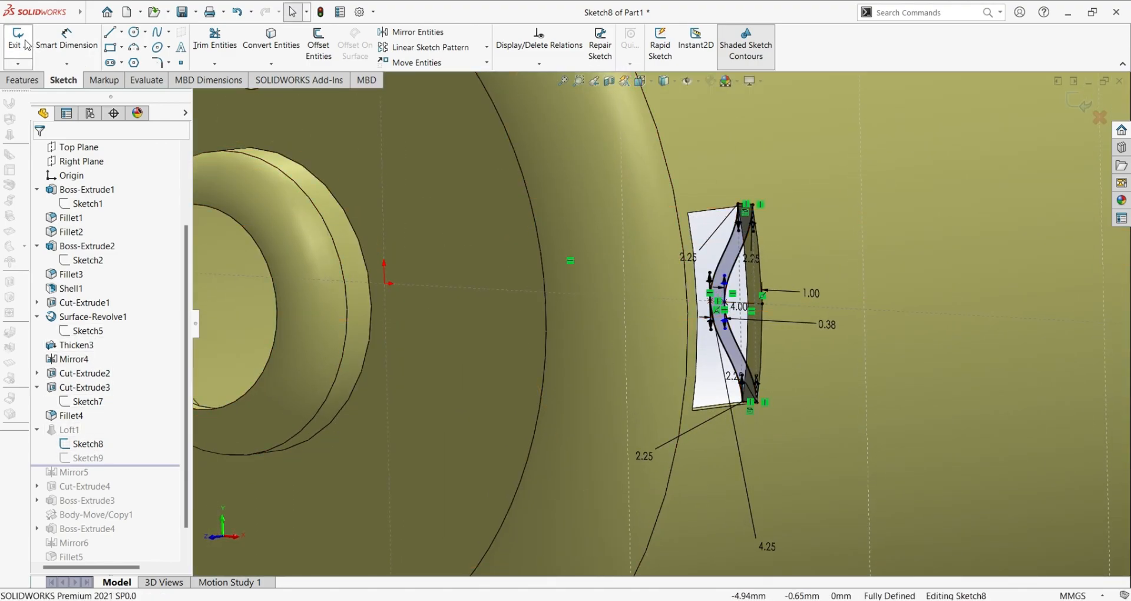
Open Sketch9 of Loft1 and examine its curved strip profile and relations at the far edge of the window.
left_click(93, 460)
left_click(104, 436)
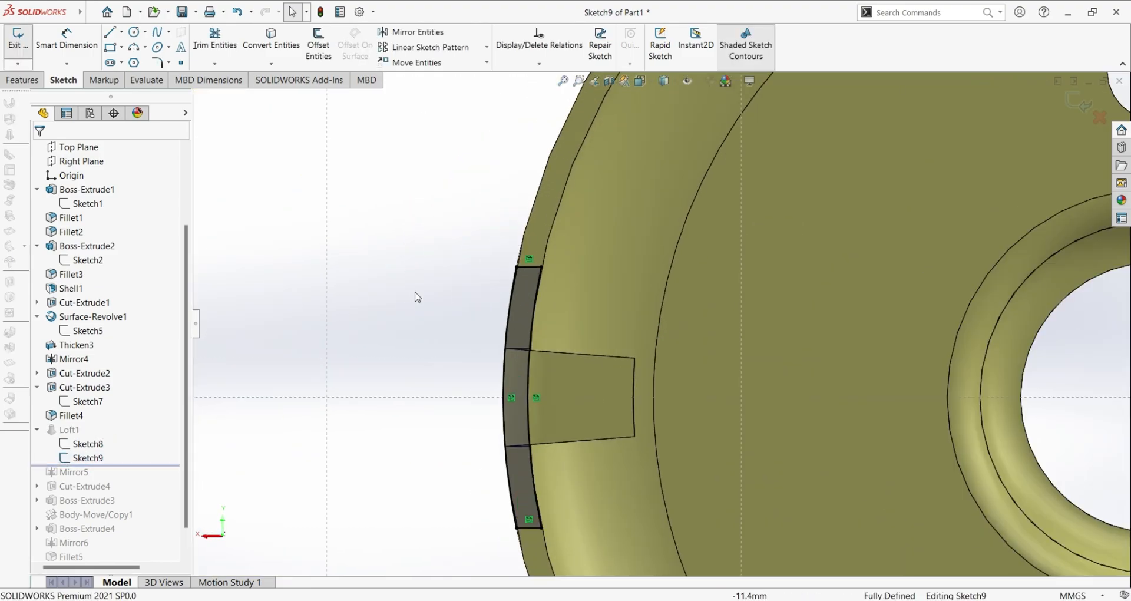
scroll(415, 293, "down", 1)
mouse_move(436, 371)
middle_mouse_down()
mouse_move(482, 401)
mouse_move(450, 387)
middle_mouse_up()
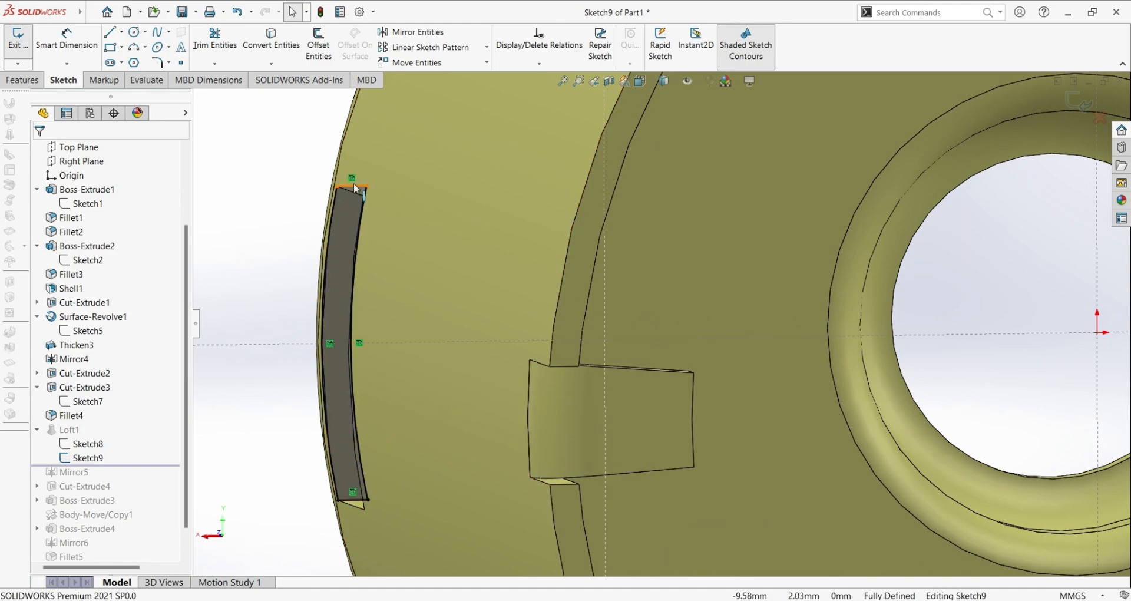
scroll(306, 307, "down", 2)
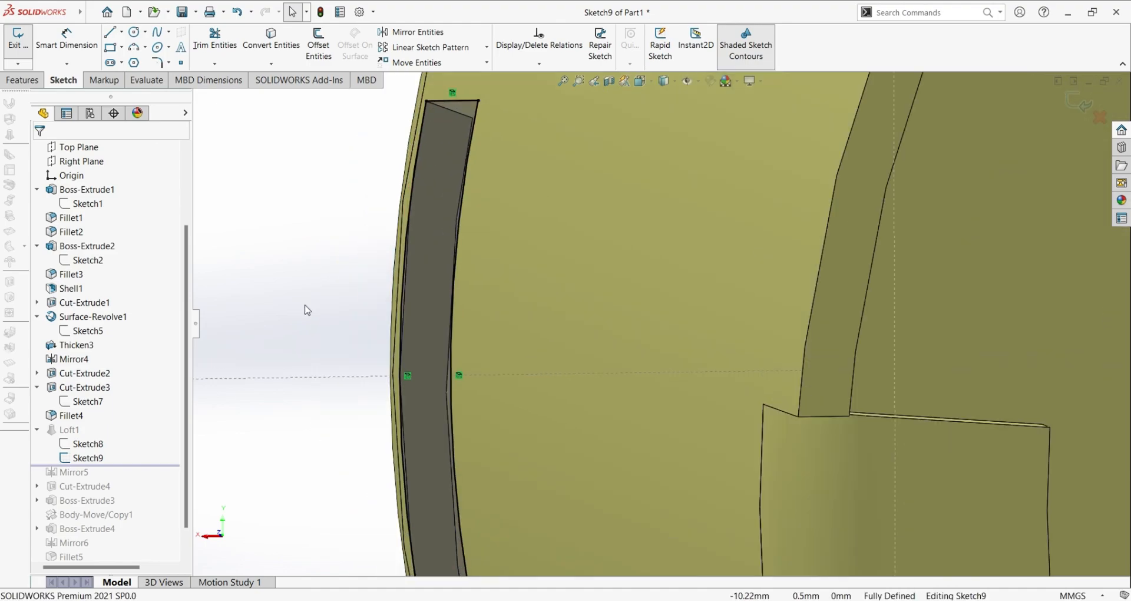
scroll(330, 314, "up", 1)
scroll(363, 320, "down", 1)
scroll(377, 322, "up", 2)
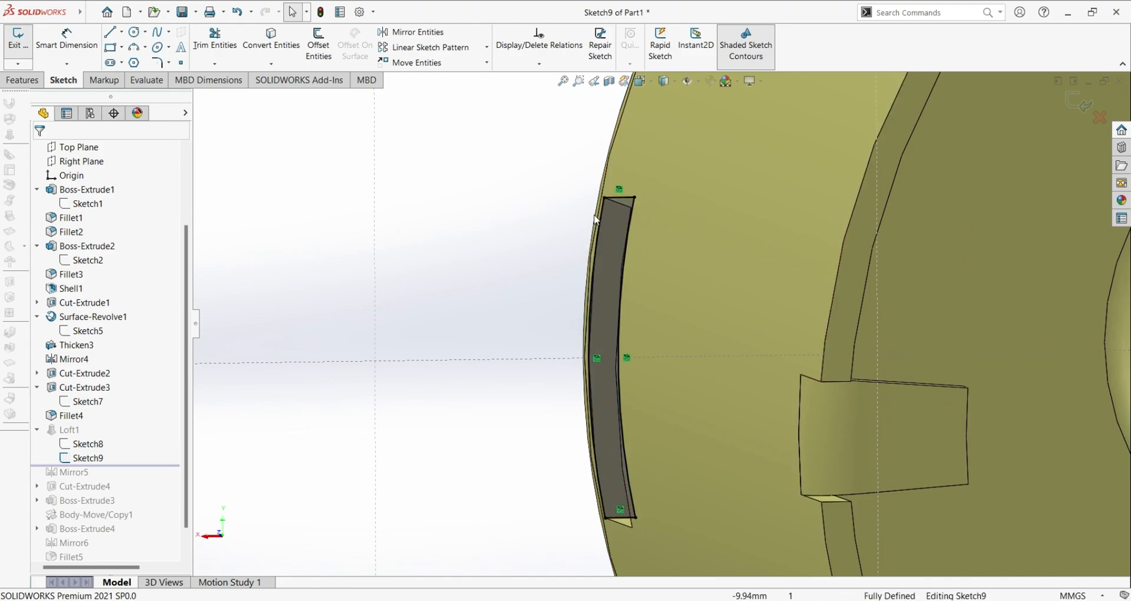
scroll(727, 411, "down", 1)
scroll(456, 250, "down", 3)
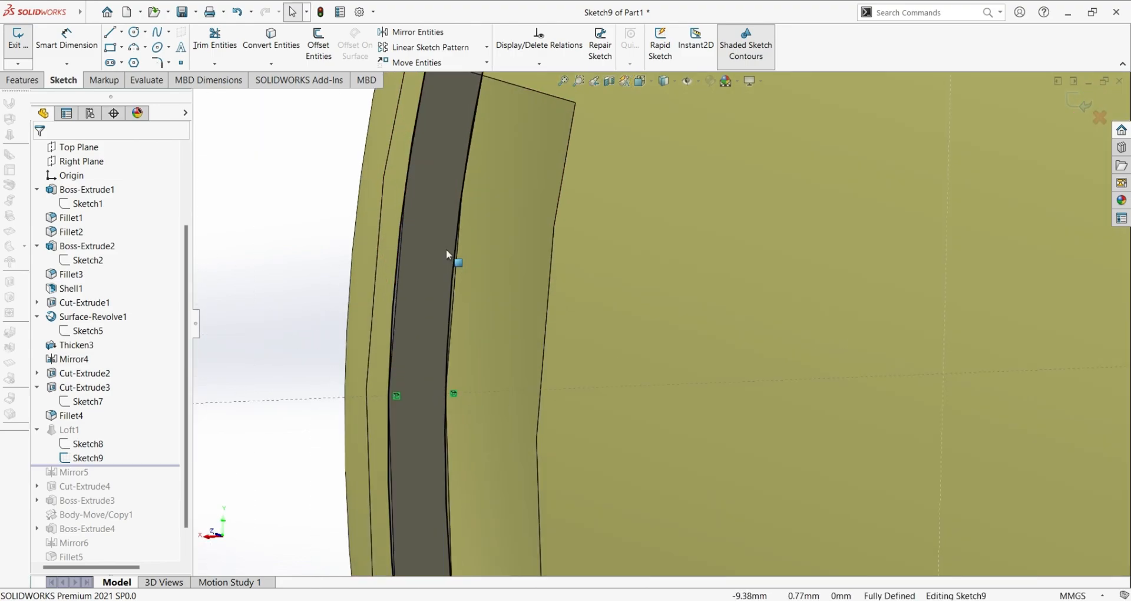
scroll(489, 288, "up", 1)
Highlight Sketch9, examine its position in the side window from outside the housing, and exit the sketch.
left_click(87, 456)
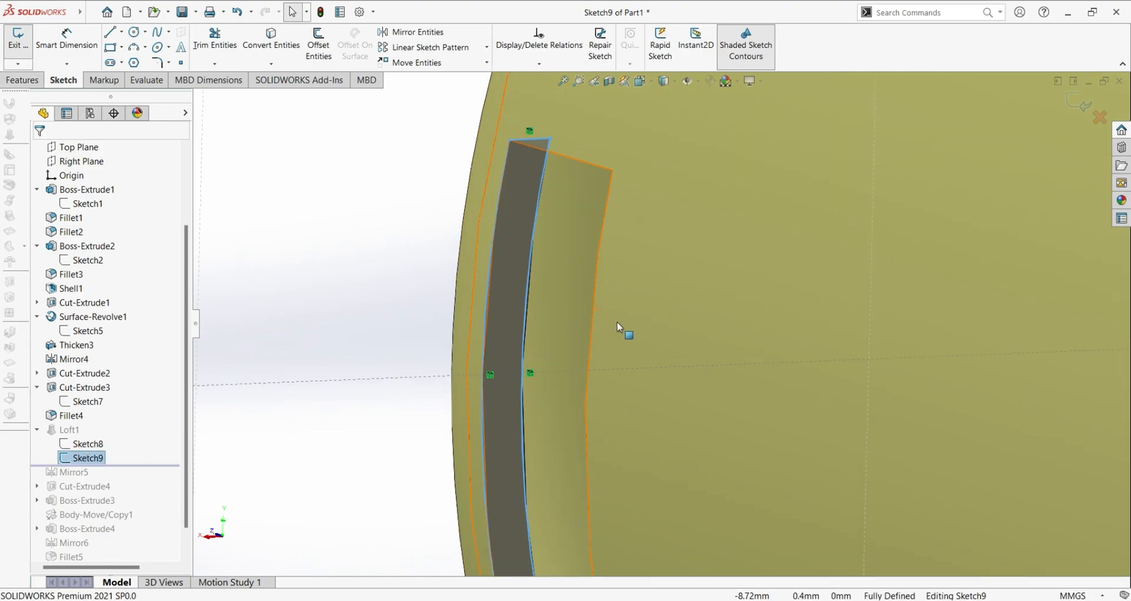
scroll(538, 370, "down", 5)
scroll(716, 336, "up", 2)
mouse_move(730, 334)
middle_mouse_down()
mouse_move(781, 380)
mouse_move(790, 374)
mouse_move(745, 301)
middle_mouse_up()
left_click(713, 253)
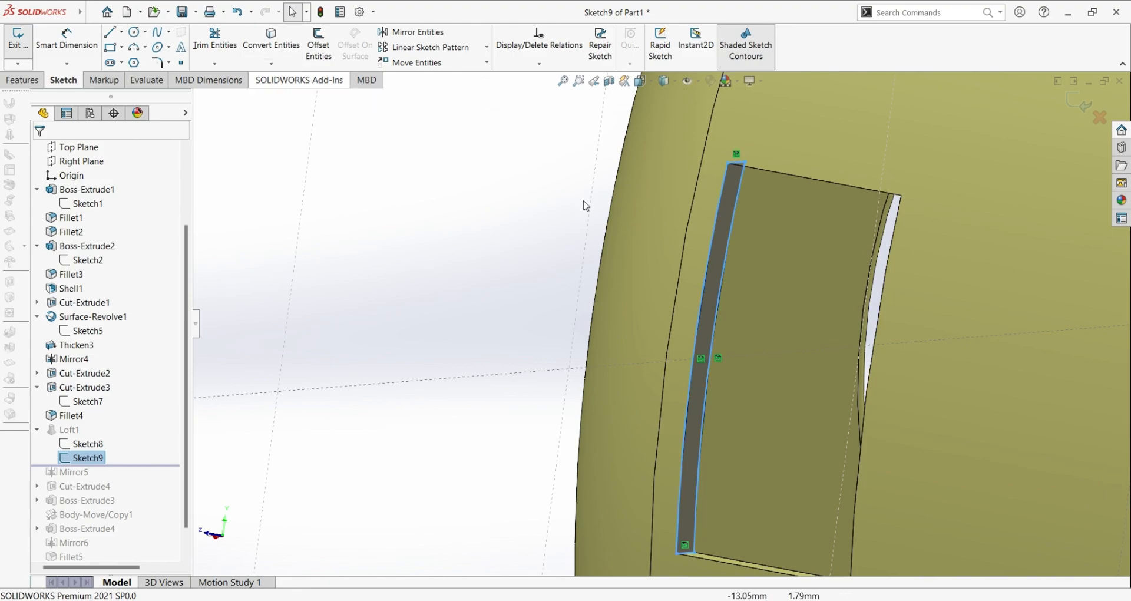
scroll(736, 259, "down", 1)
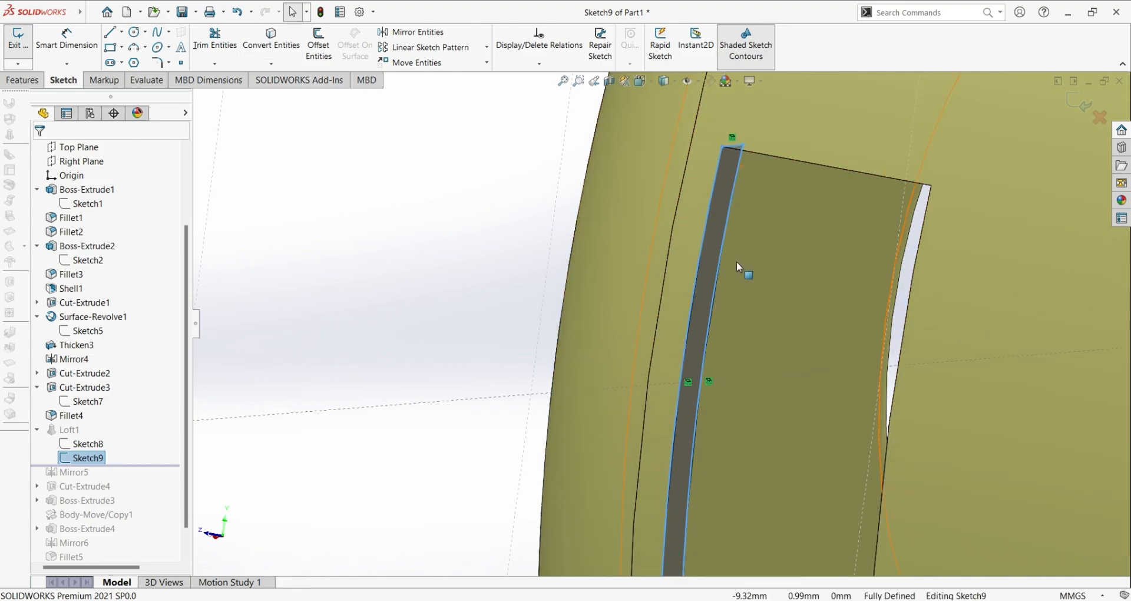
scroll(741, 301, "up", 2)
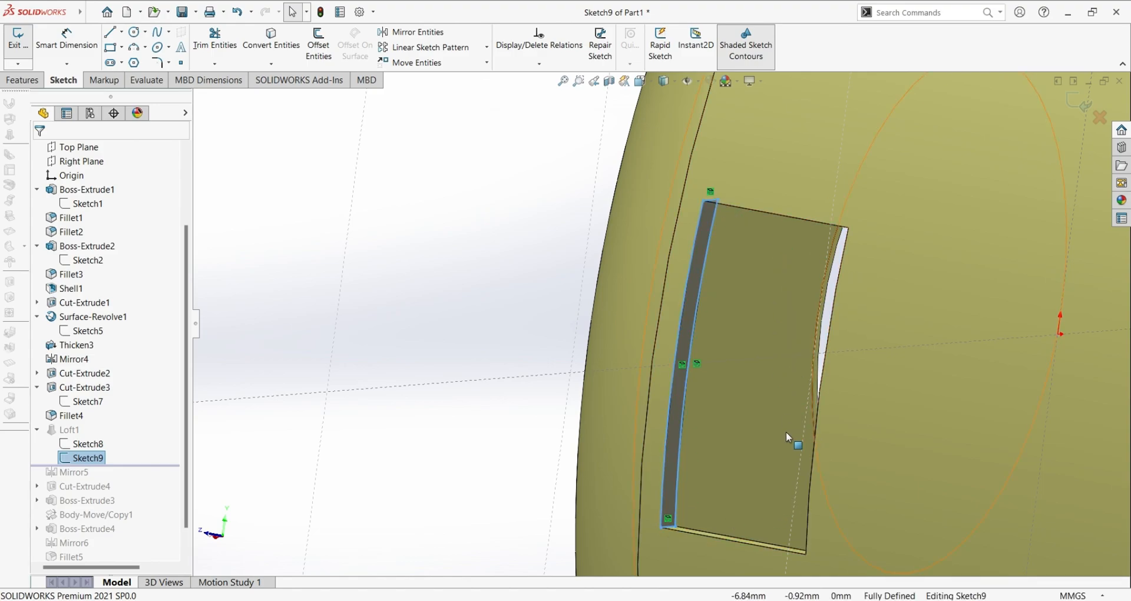
left_click(24, 59)
Open the definition of Loft1, examine its two profiles and start/end constraints around the housing window, and close it without changes.
left_click(70, 430)
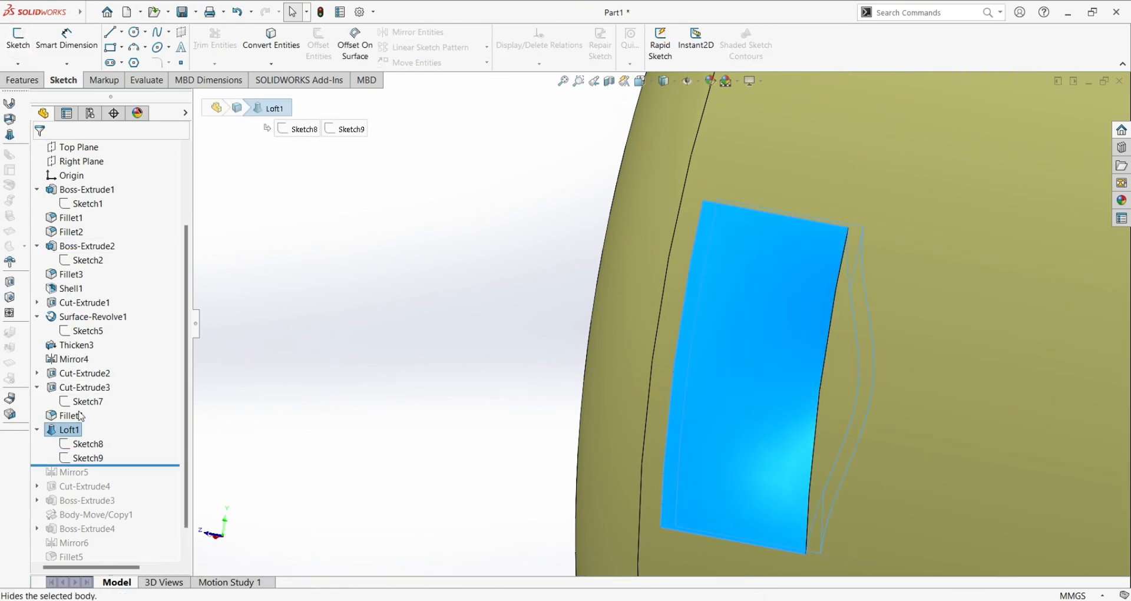
left_click(84, 401)
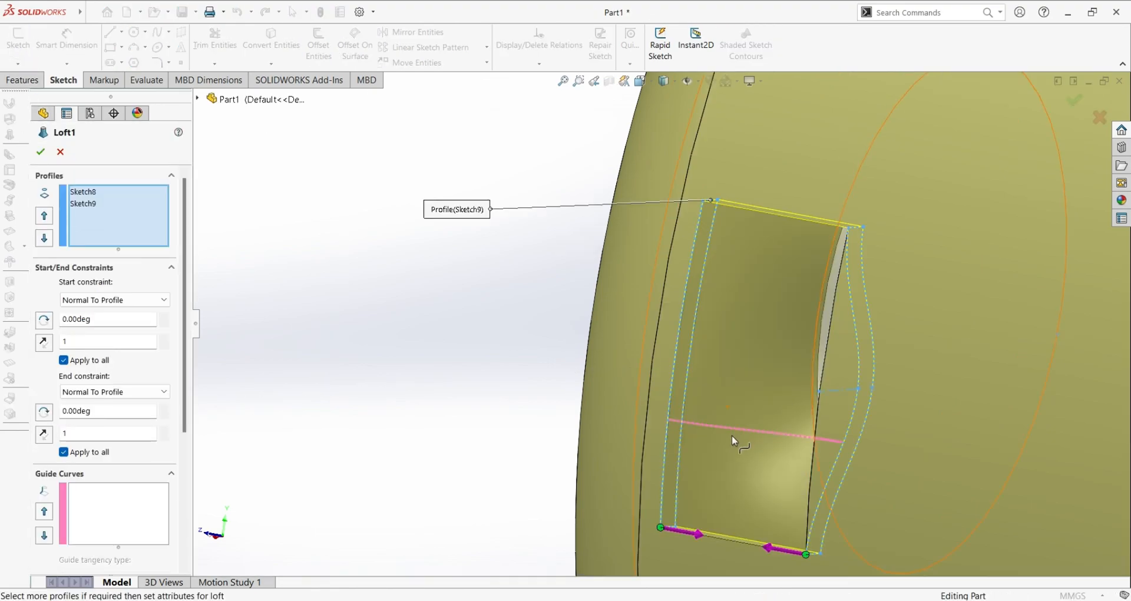
middle_click_drag(759, 452, 648, 295)
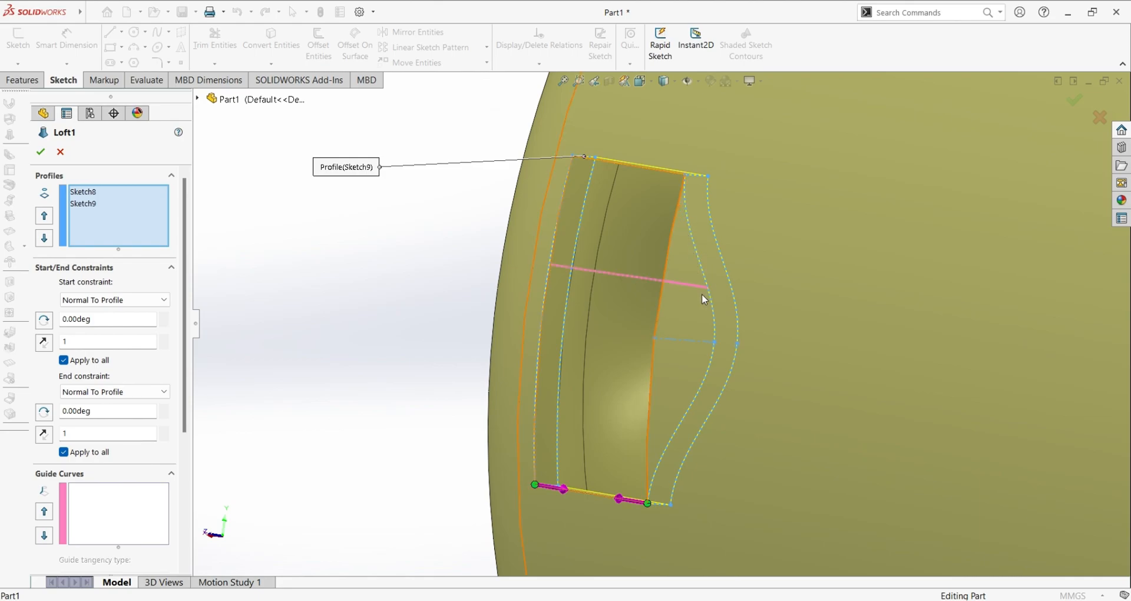
mouse_move(654, 501)
middle_mouse_down()
mouse_move(586, 391)
mouse_move(647, 415)
mouse_move(621, 340)
middle_mouse_up()
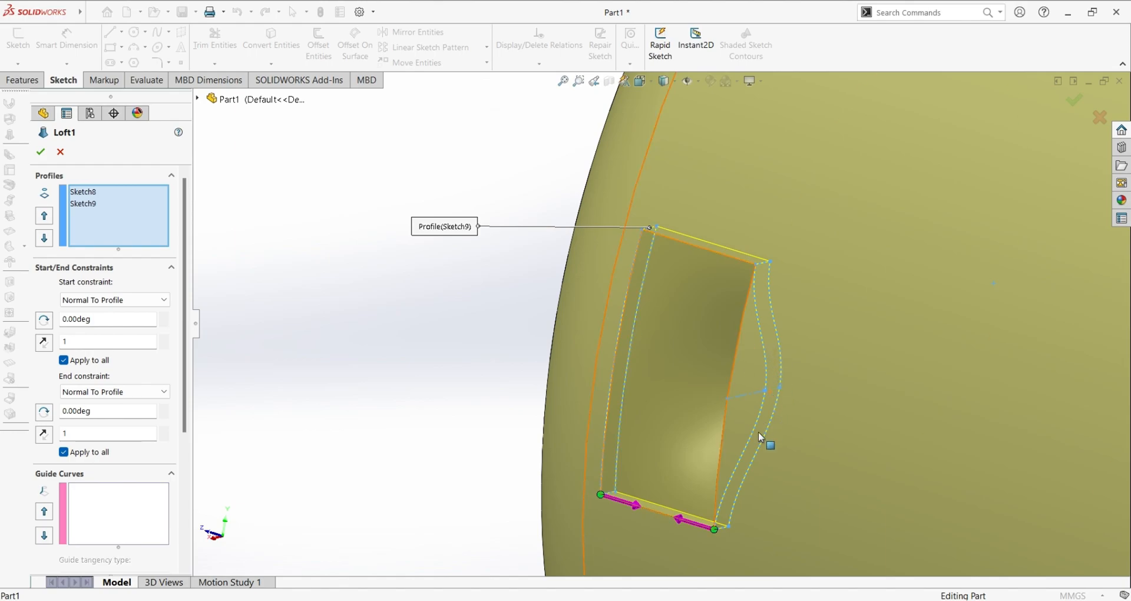
mouse_move(656, 246)
middle_mouse_down()
mouse_move(705, 316)
mouse_move(742, 328)
mouse_move(1032, 367)
middle_mouse_up()
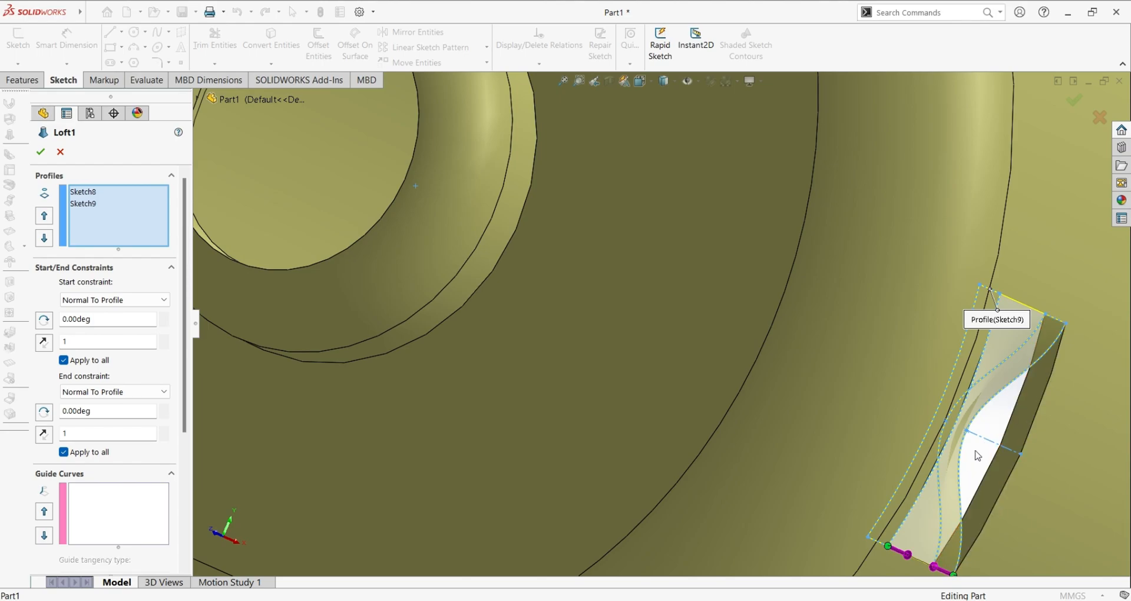
scroll(660, 330, "up", 3)
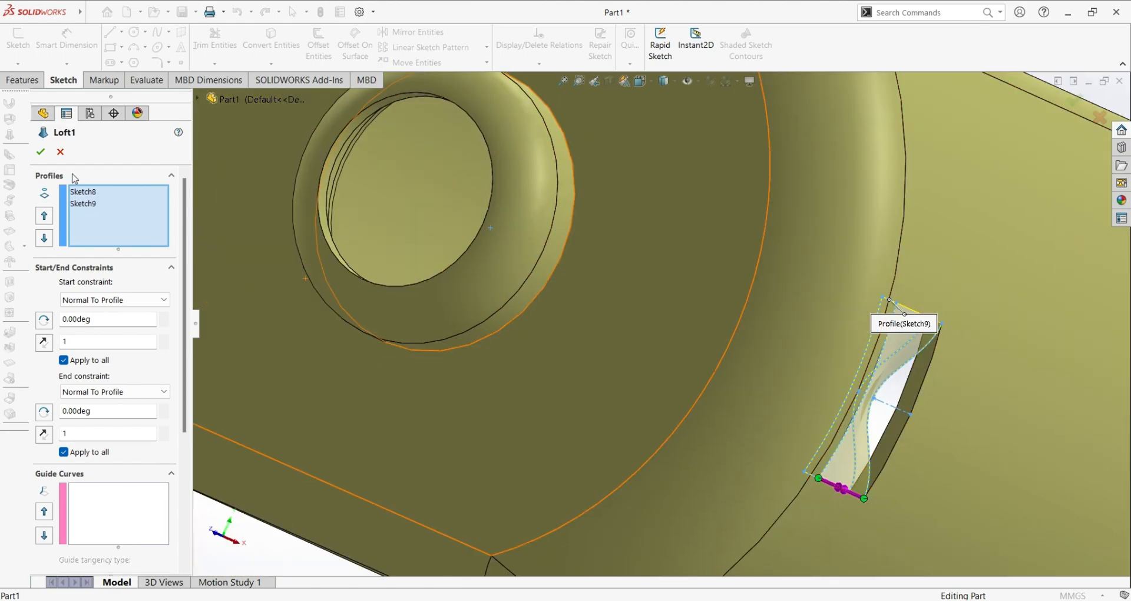
left_click(61, 154)
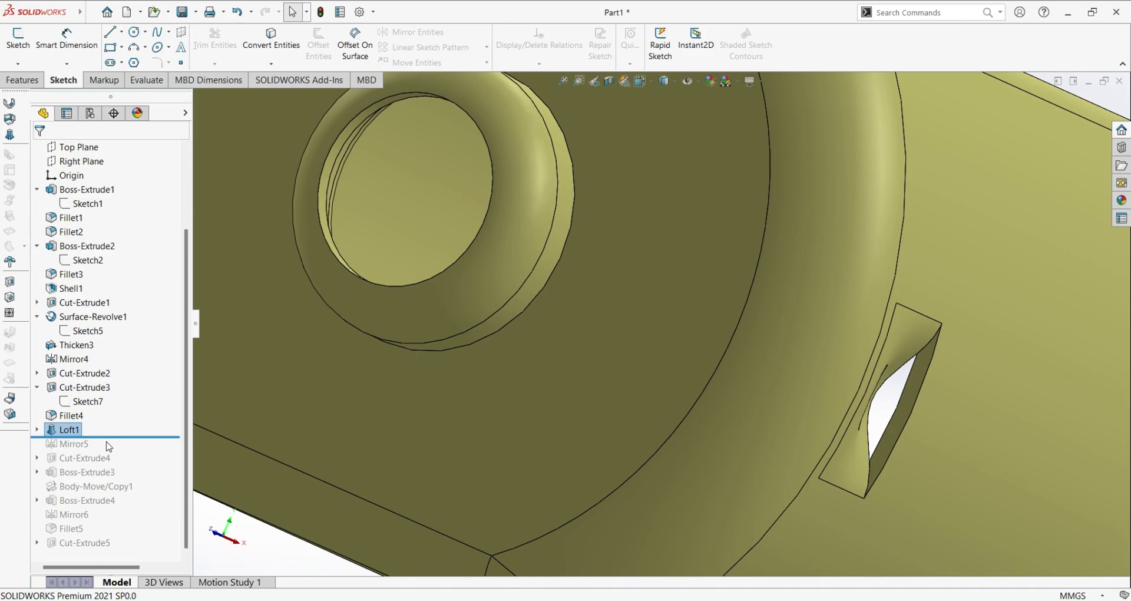
Roll the model forward to include Mirror5 and highlight the mirrored loft on the opposite side of the housing.
left_click_drag(112, 444, 112, 451)
left_click(67, 443)
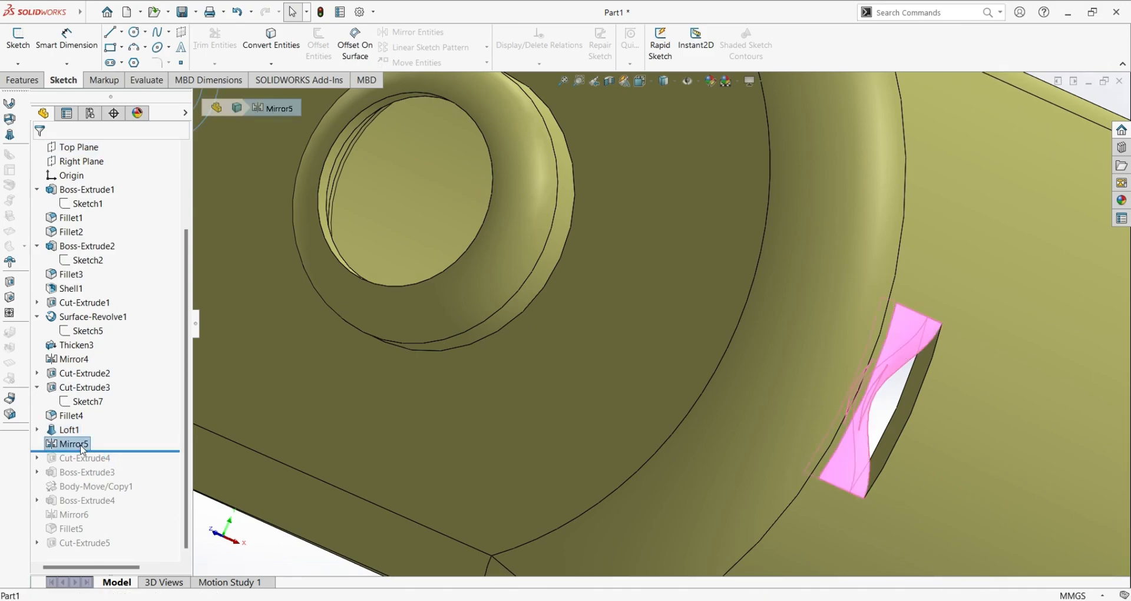
scroll(498, 361, "up", 5)
middle_click_drag(377, 276, 340, 163)
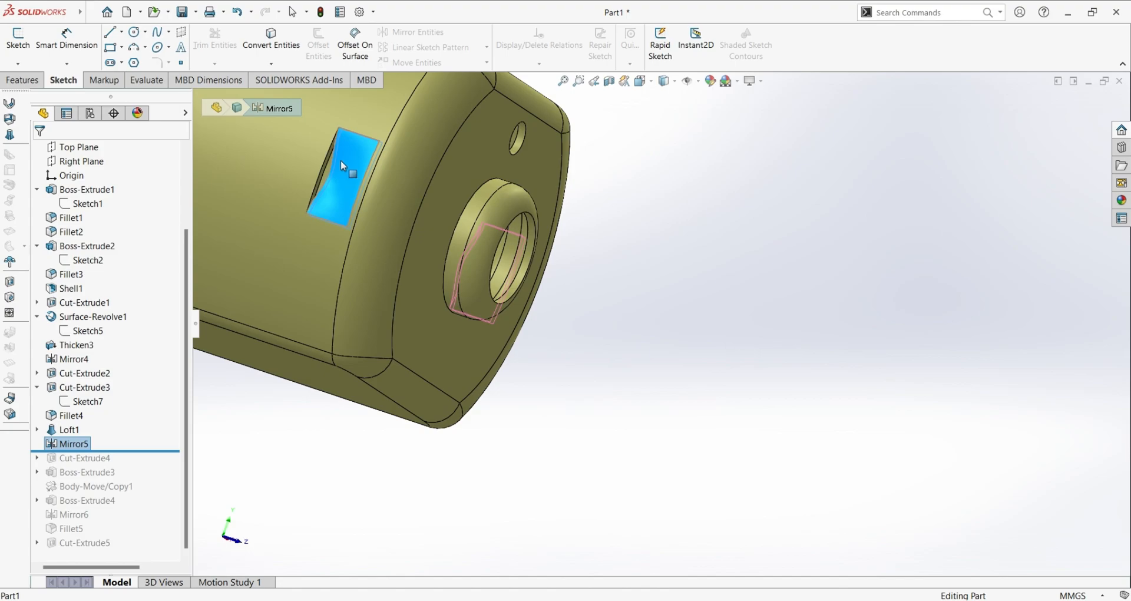
Open the definition of Mirror5, examine its mirror plane and mirrored feature on the whole housing, and close it.
right_click(68, 448)
left_click(77, 324)
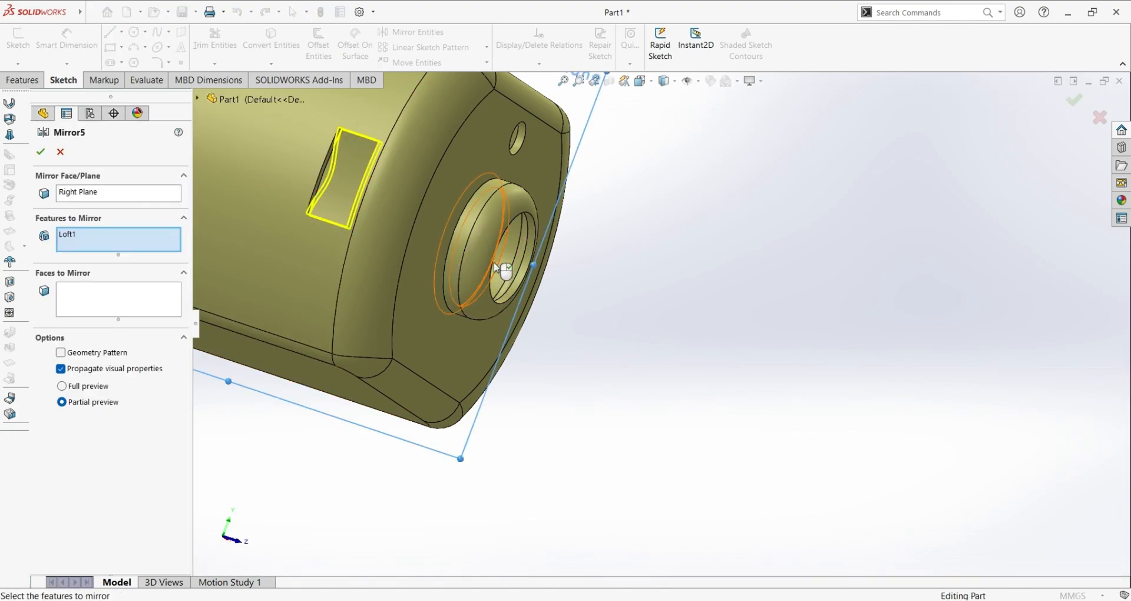
scroll(498, 269, "up", 2)
scroll(389, 276, "up", 2)
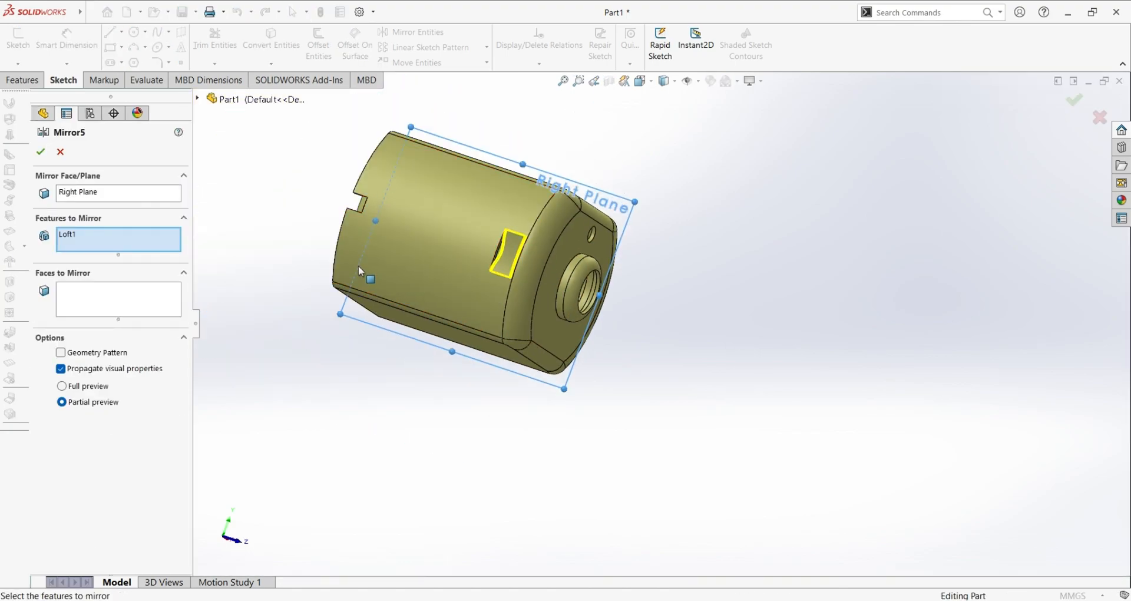
scroll(314, 202, "down", 3)
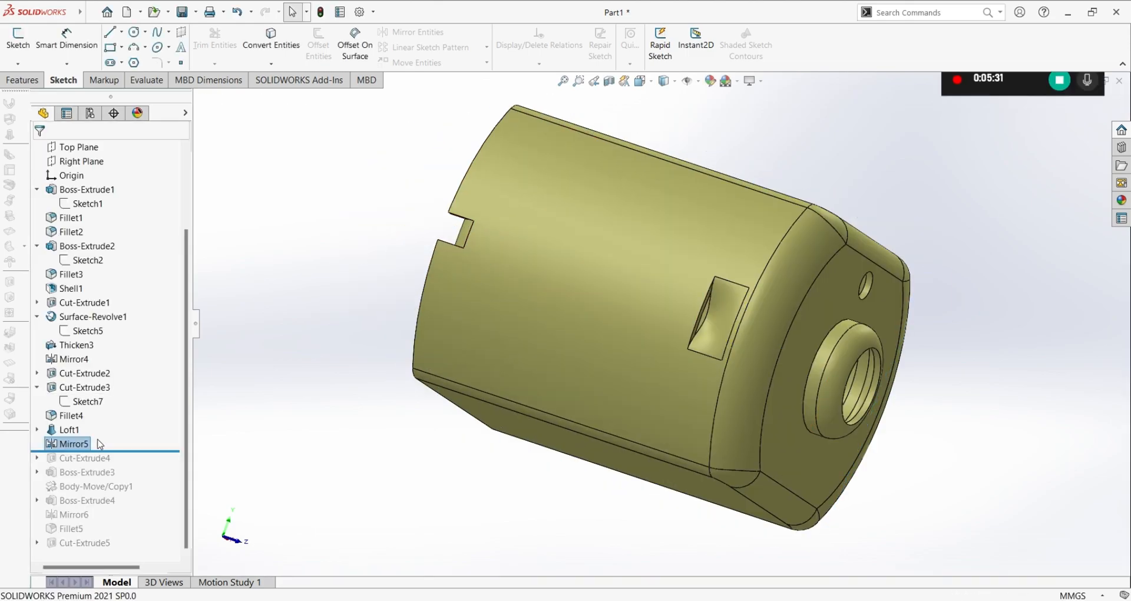
Roll the model forward to include Cut-Extrude4 and highlight its outline on the flat face of the housing.
left_click_drag(122, 452, 122, 468)
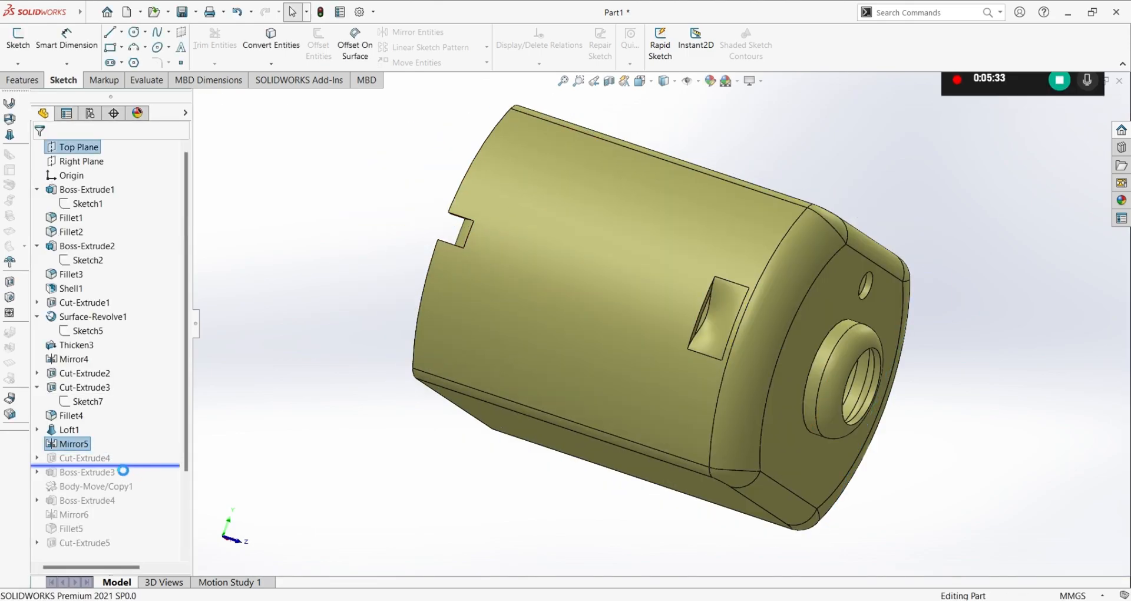
left_click(94, 460)
middle_click_drag(538, 533, 576, 316)
scroll(688, 427, "down", 3)
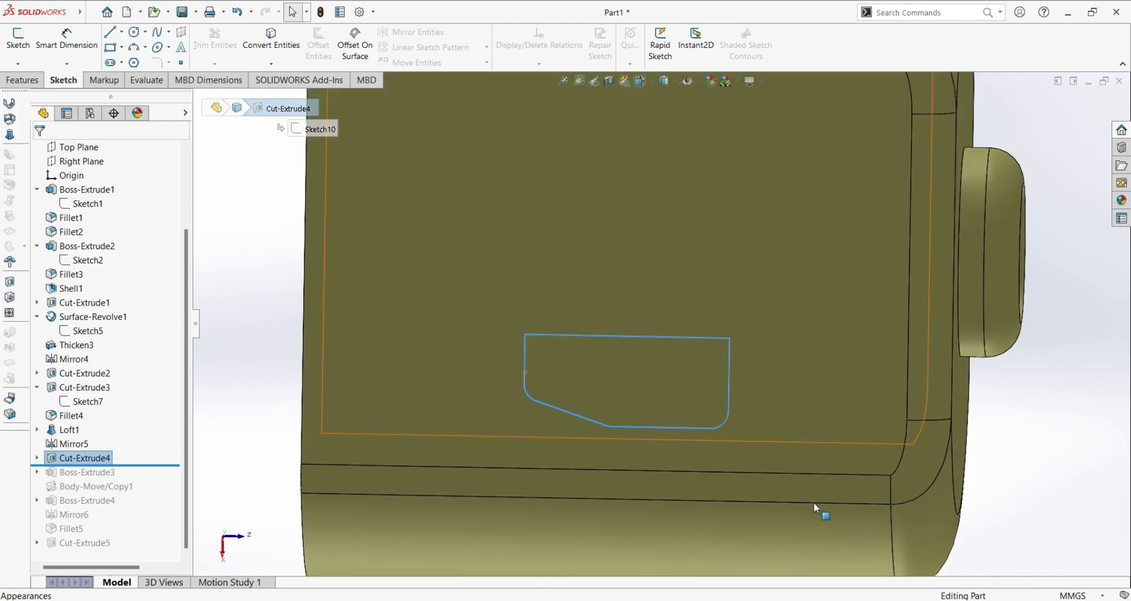
scroll(813, 446, "up", 3)
middle_click_drag(583, 485, 741, 324)
Open Sketch10 of Cut-Extrude4 and examine its rectangular profile with the cut corner, its dimensions and its offset from the origin.
left_click(38, 459)
left_click(88, 472)
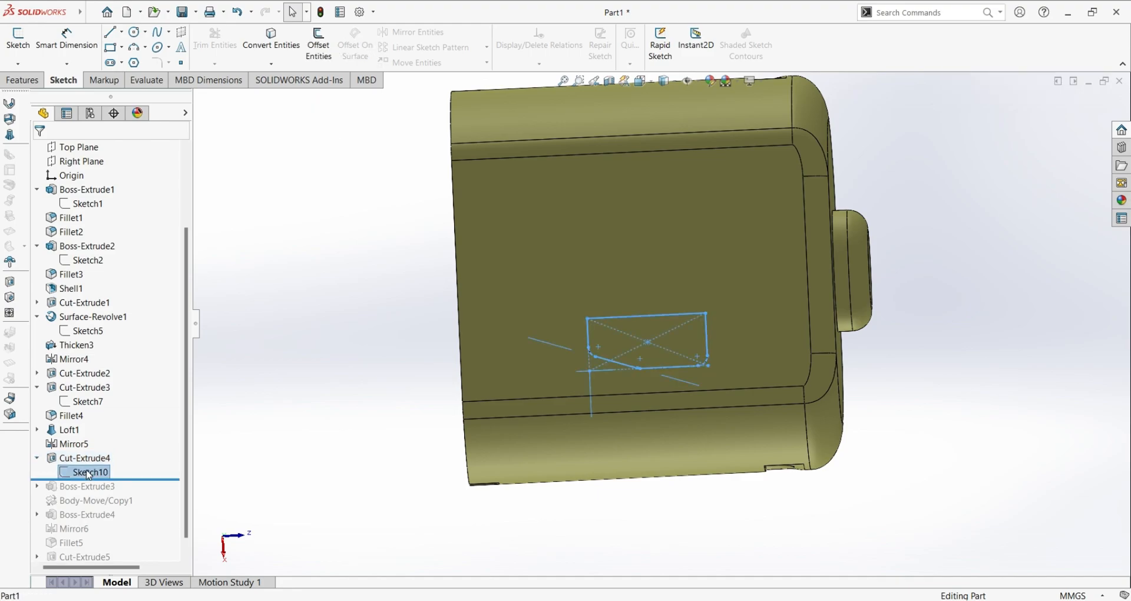
left_click(103, 440)
scroll(769, 334, "down", 3)
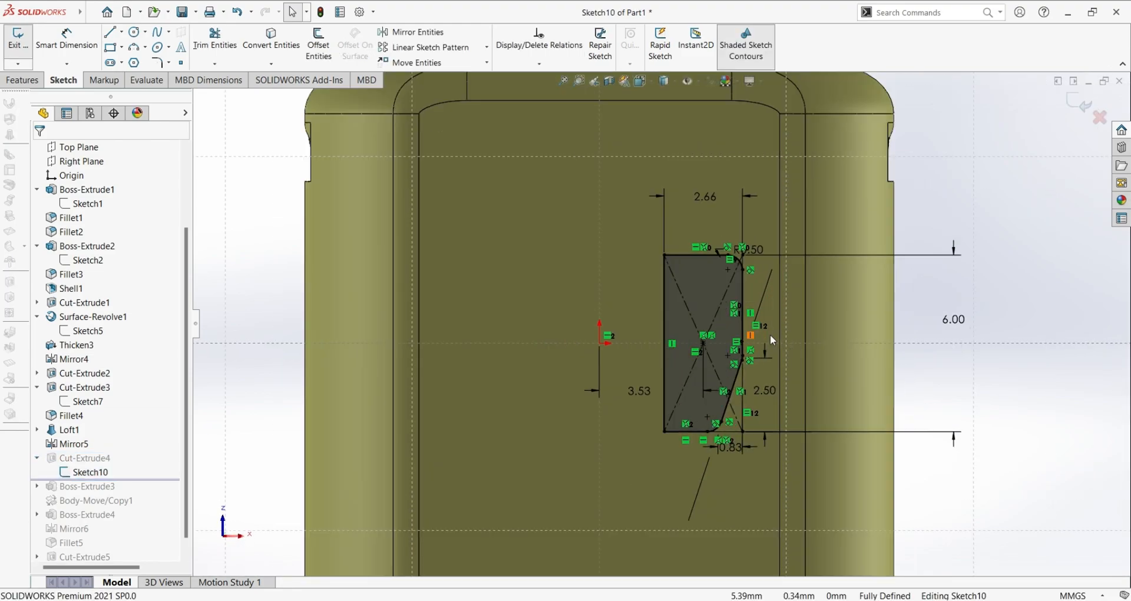
scroll(765, 342, "down", 2)
scroll(474, 181, "up", 2)
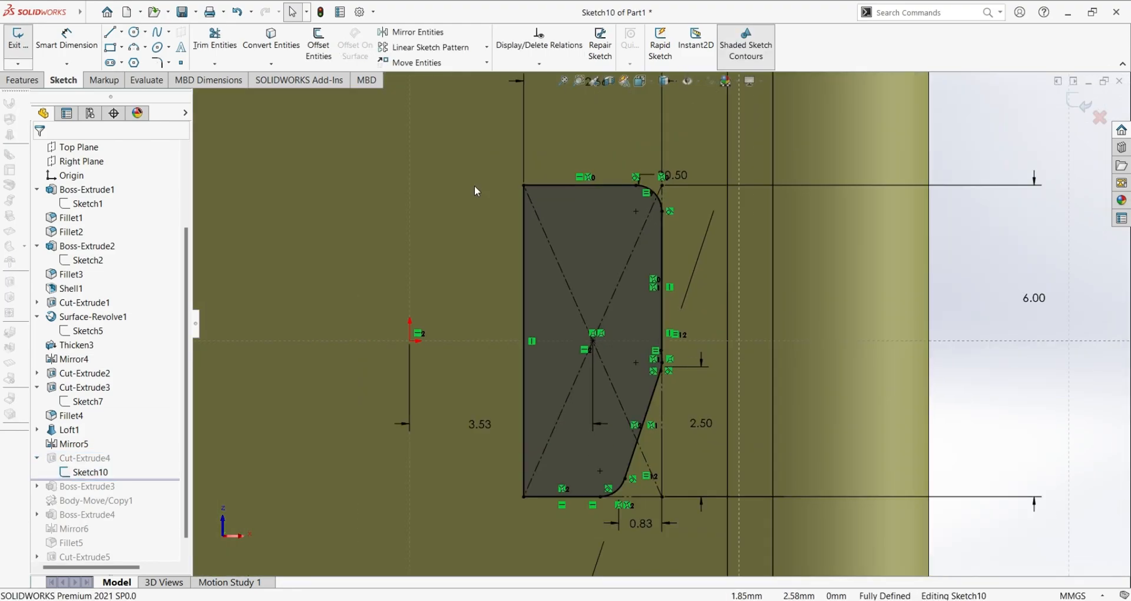
scroll(536, 318, "up", 2)
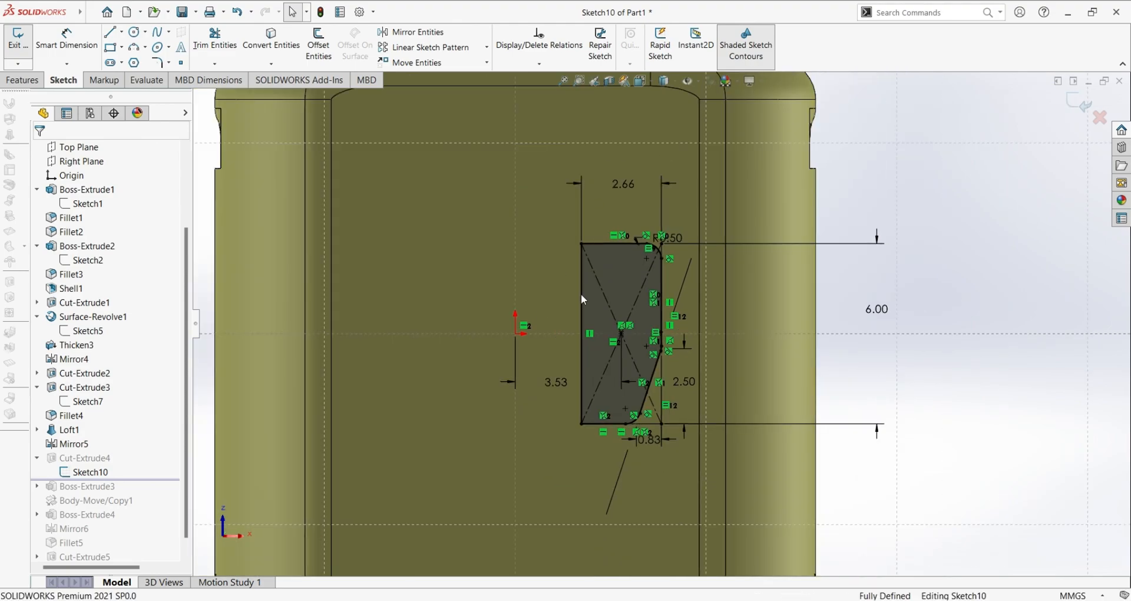
scroll(595, 278, "down", 3)
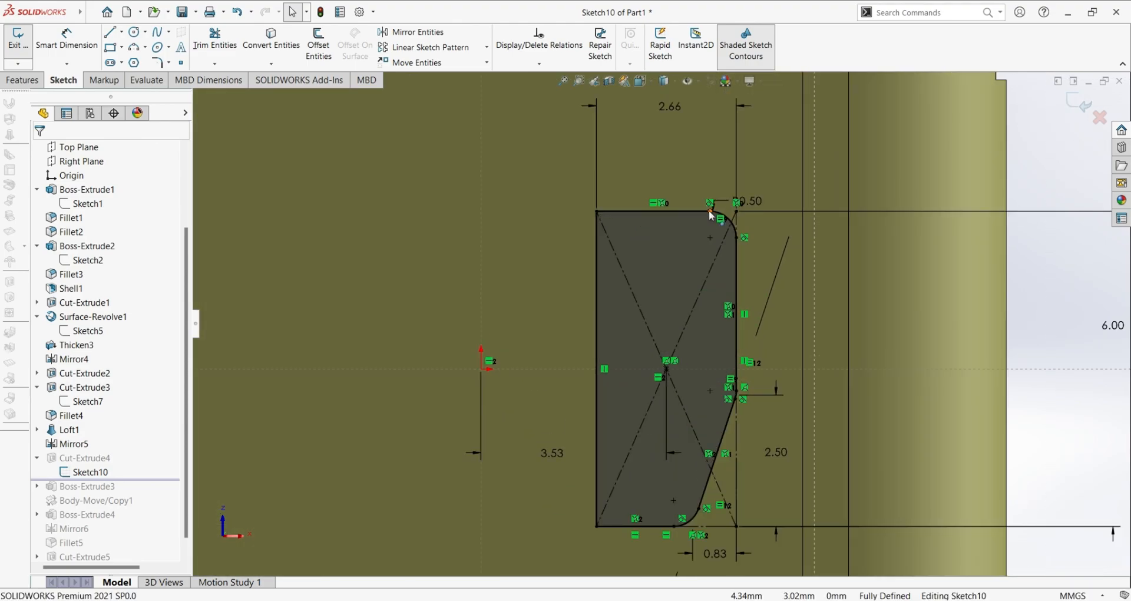
Examine the slanted edge, rounded corners and relations of the Sketch10 profile up close and in full.
left_click(741, 399)
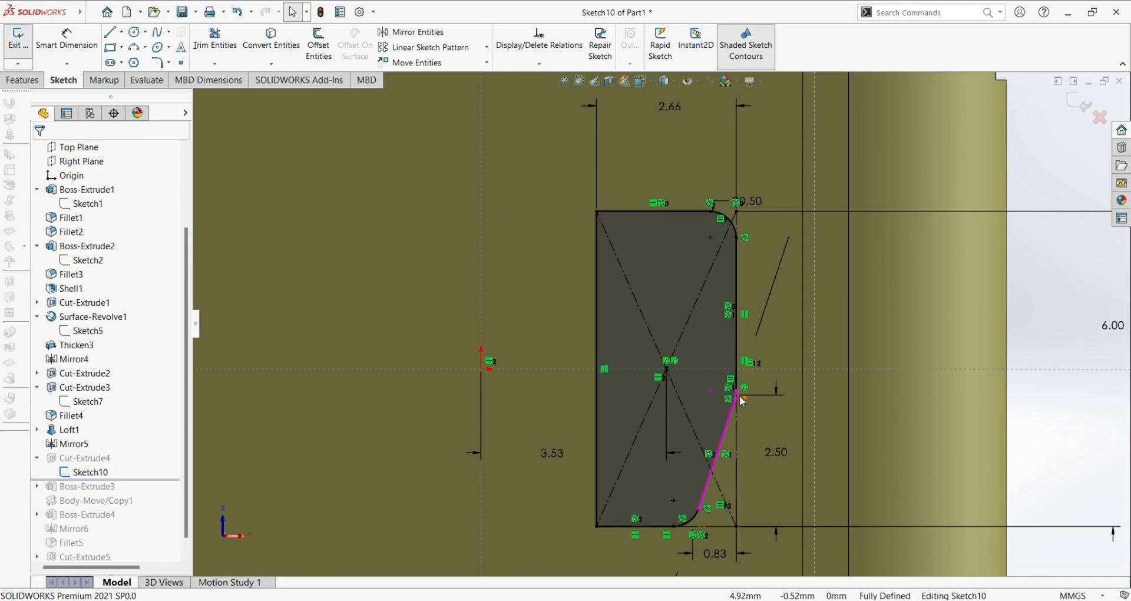
scroll(741, 399, "down", 5)
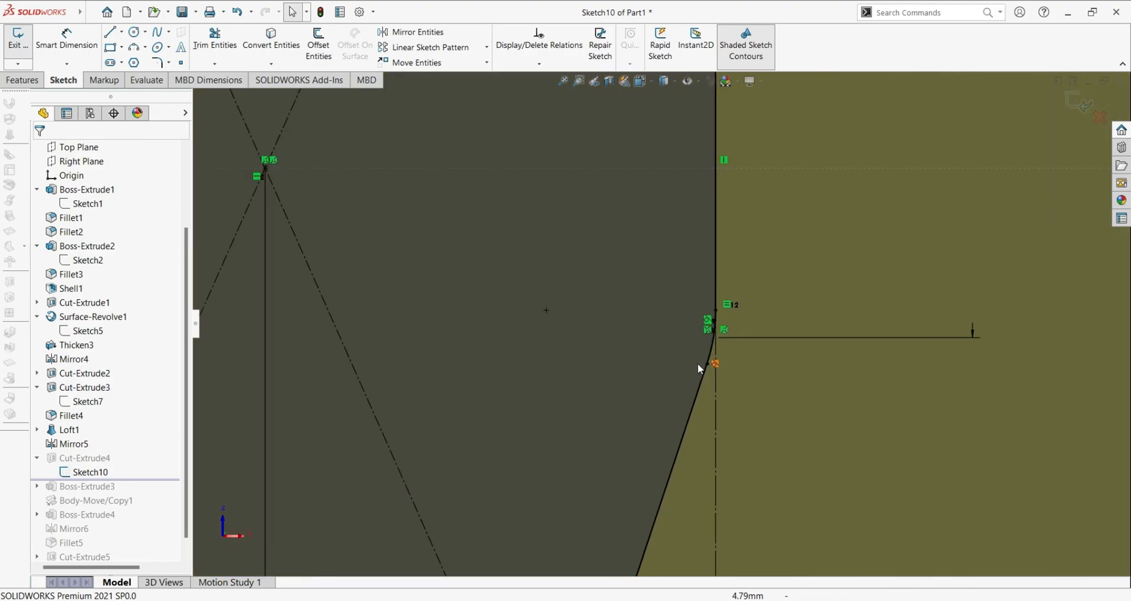
scroll(712, 349, "up", 10)
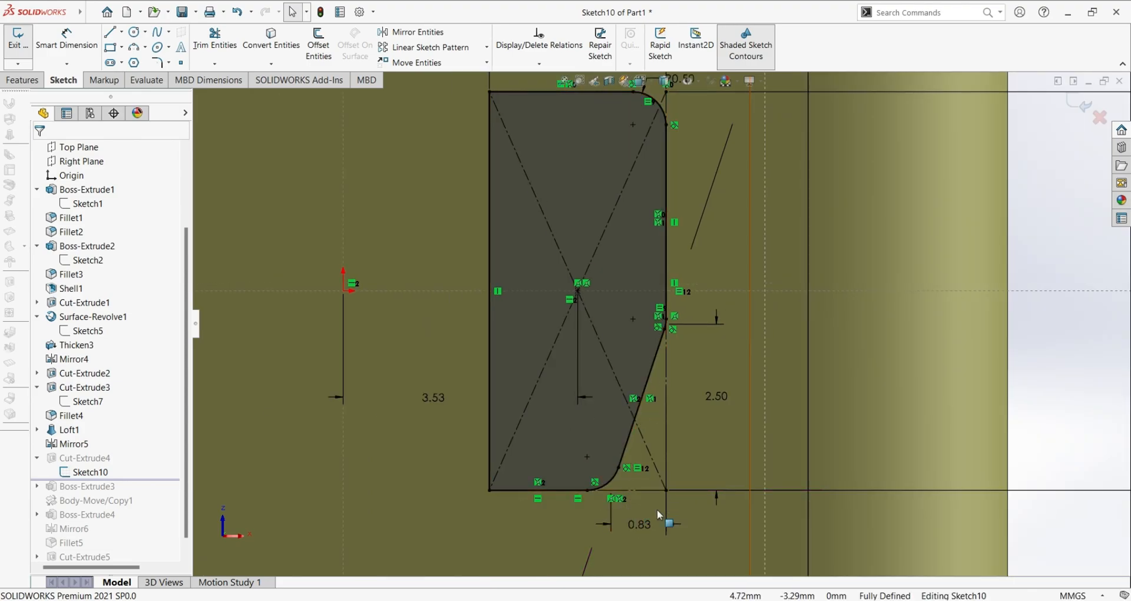
scroll(589, 386, "up", 2)
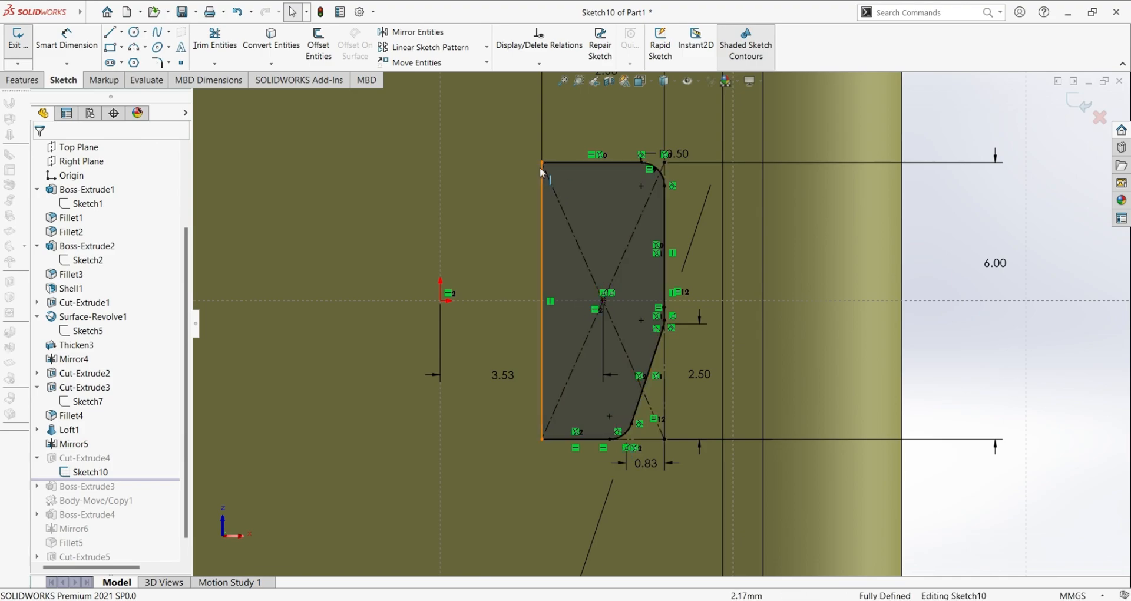
scroll(597, 205, "up", 2)
scroll(596, 203, "up", 1)
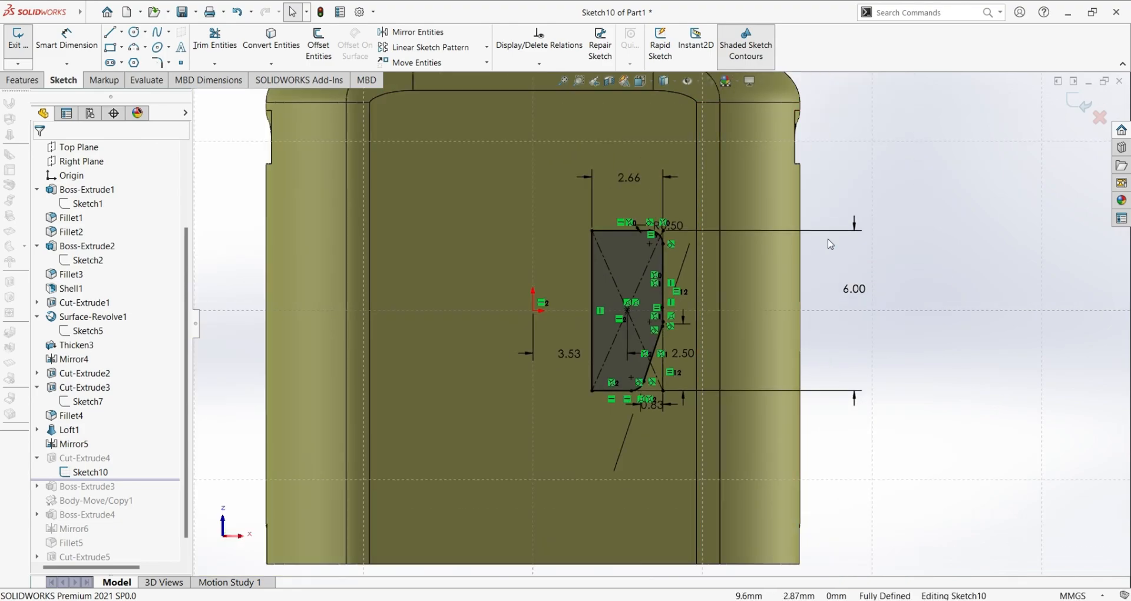
scroll(655, 165, "down", 3)
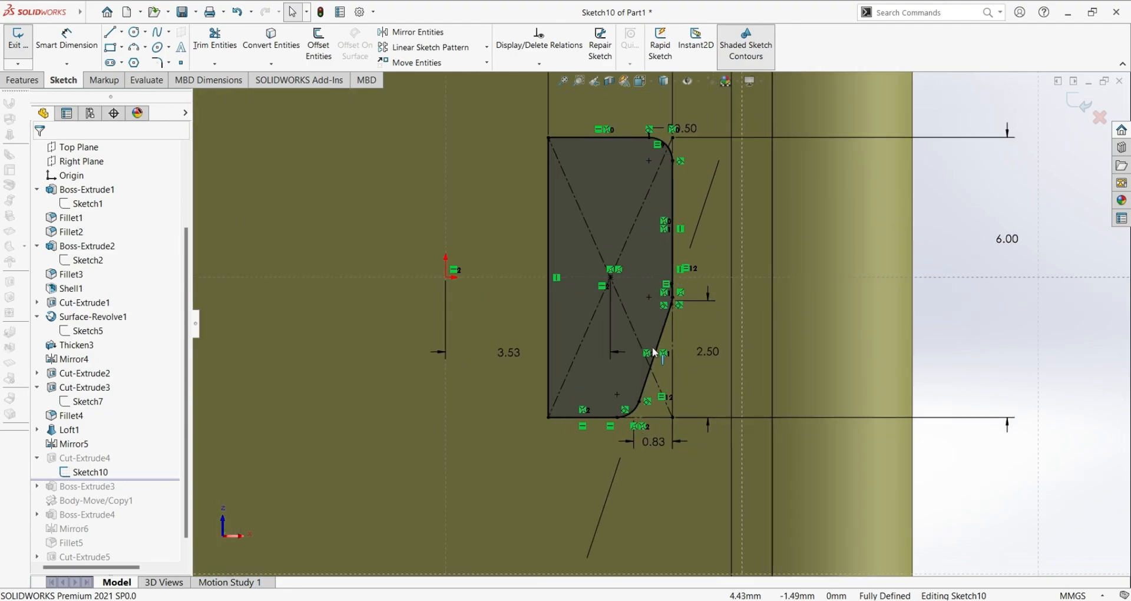
scroll(658, 329, "up", 1)
scroll(659, 331, "down", 1)
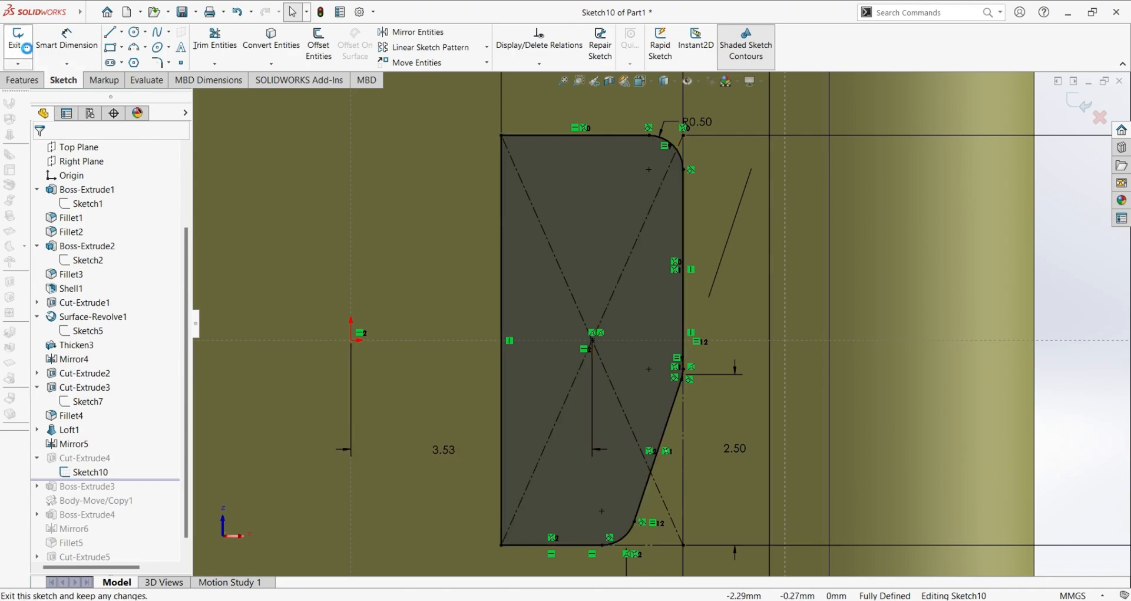
Exit Sketch10, examine the end condition of Cut-Extrude4, close its definition unchanged and view the opening in the flat face.
left_click(24, 45)
left_click(98, 455)
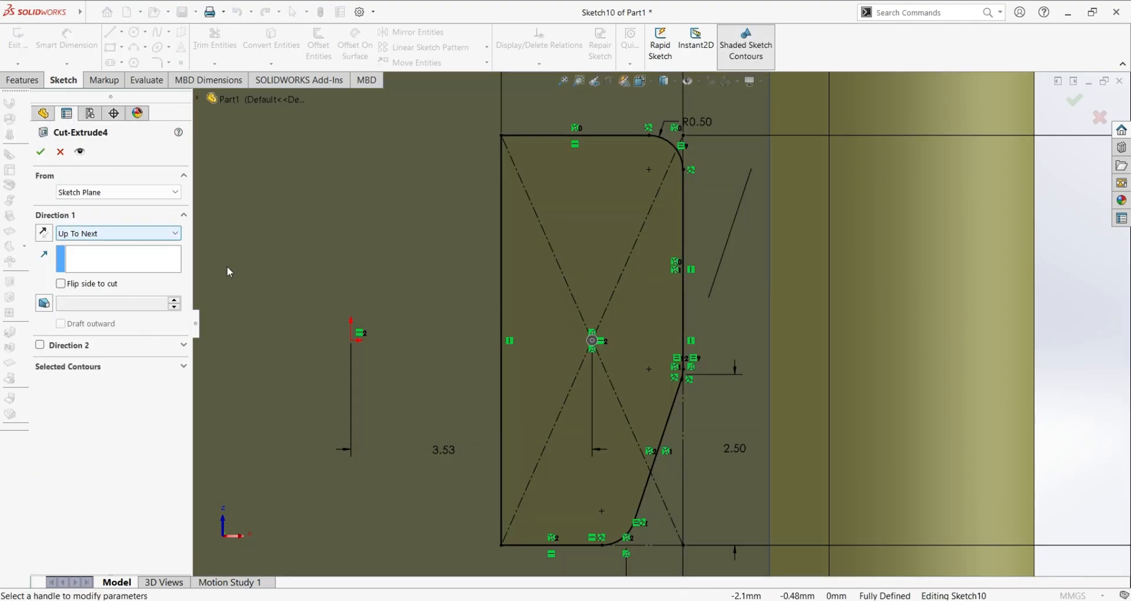
scroll(352, 282, "up", 3)
mouse_move(415, 244)
middle_mouse_down()
mouse_move(396, 354)
mouse_move(404, 525)
mouse_move(344, 412)
middle_mouse_up()
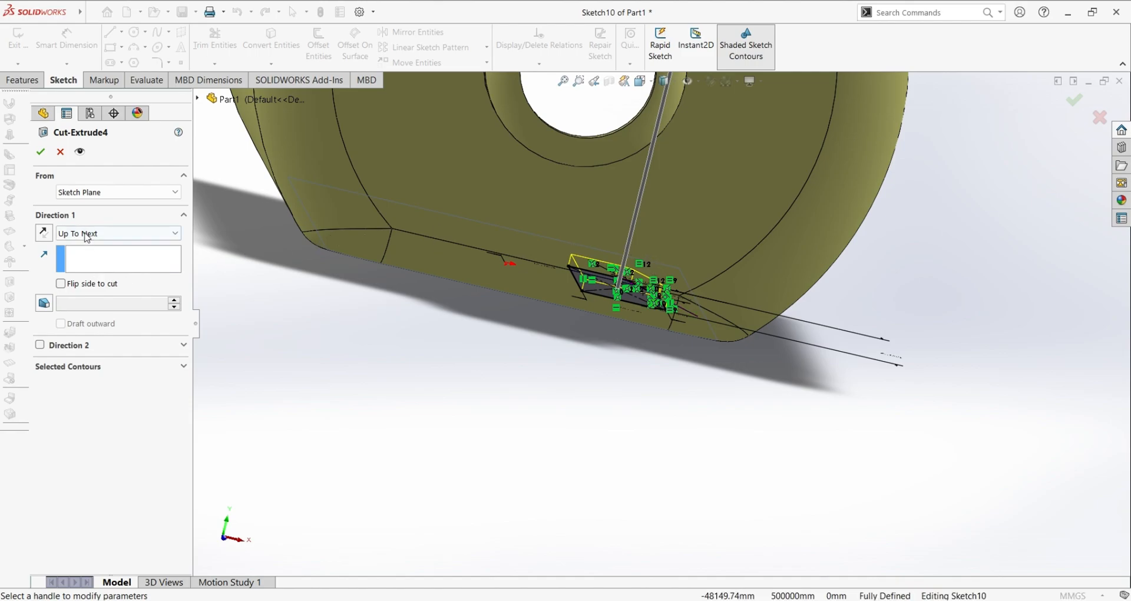
left_click(60, 152)
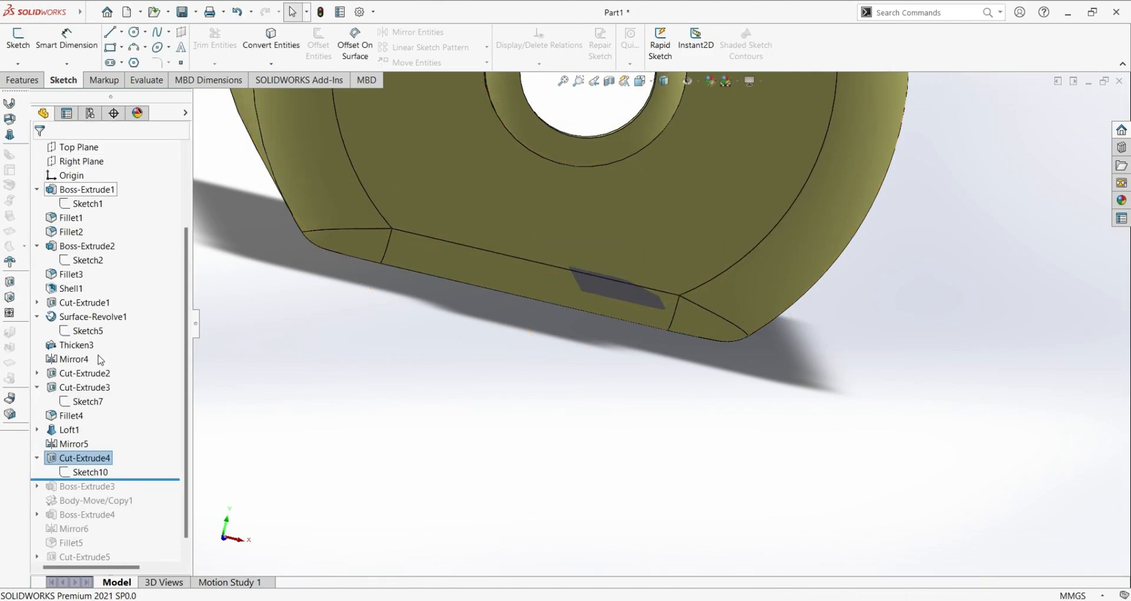
middle_click_drag(562, 413, 576, 307)
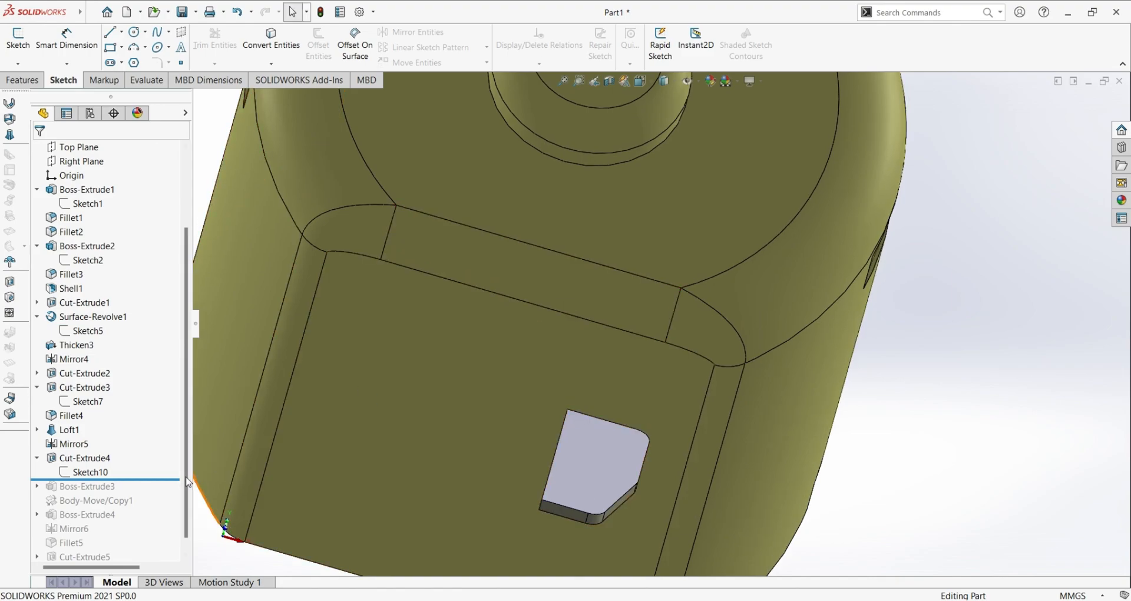
Roll the model forward to include Boss-Extrude3, and review its end condition, target face and merge option without changing them.
left_click_drag(140, 481, 143, 496)
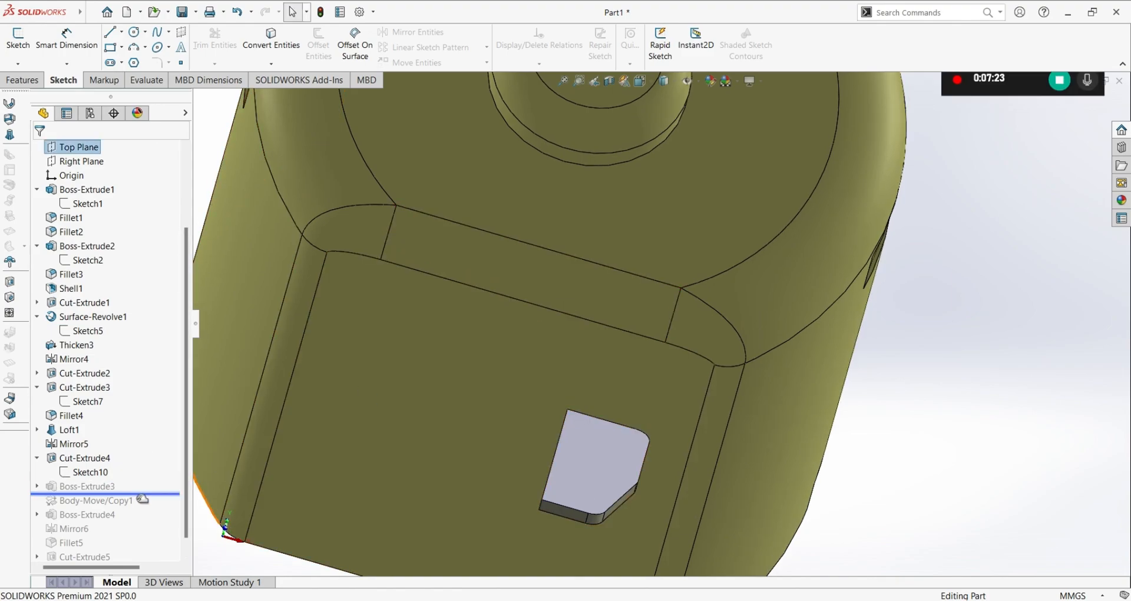
left_click(113, 489)
middle_click_drag(522, 393, 566, 353)
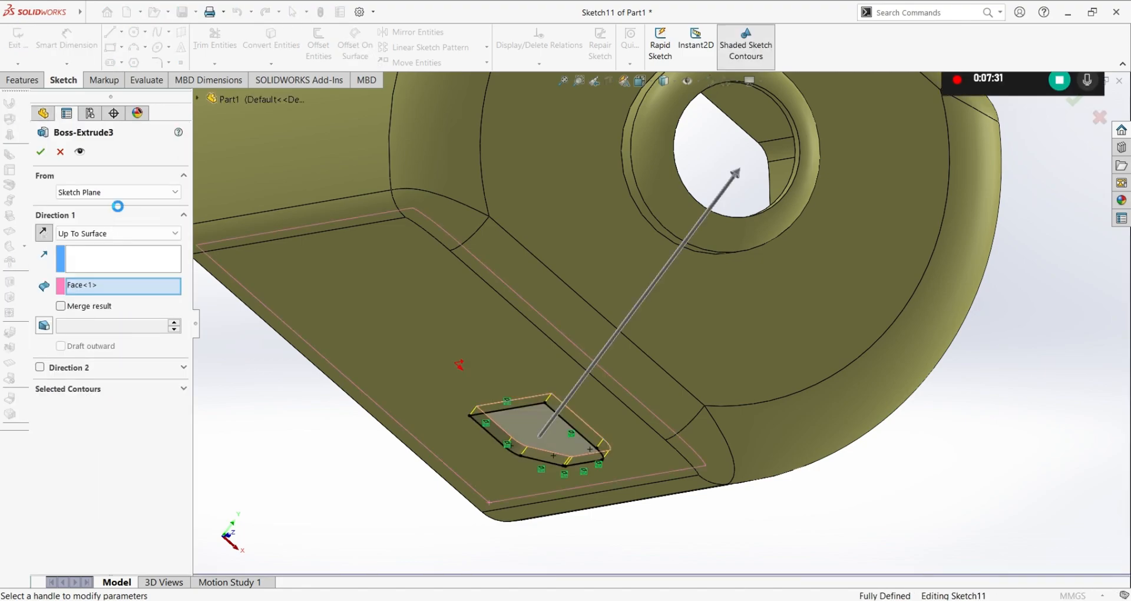
middle_click_drag(578, 268, 469, 466)
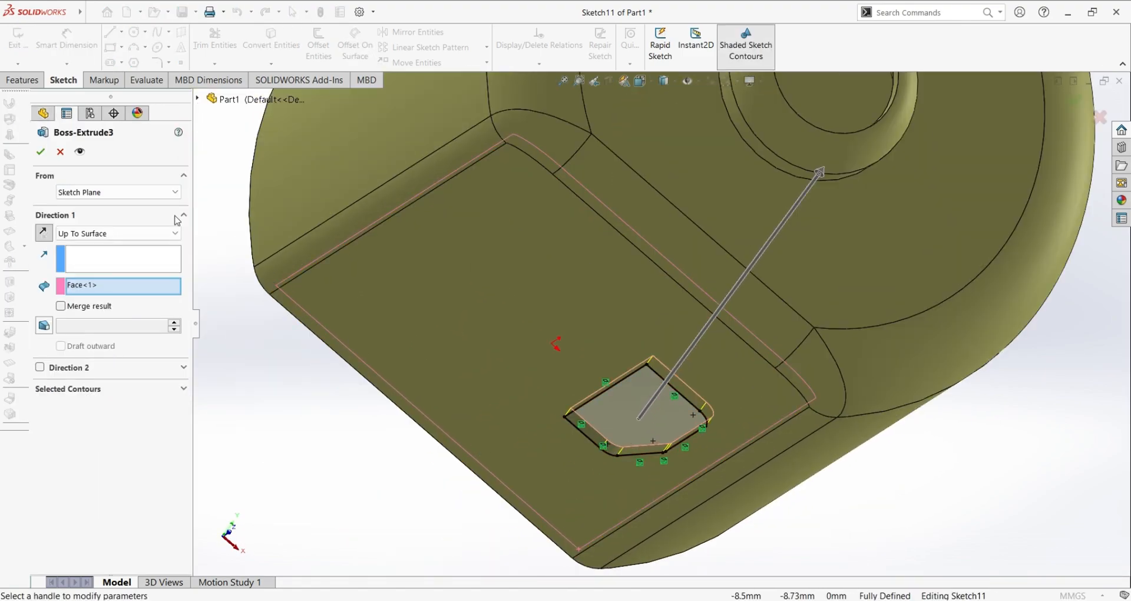
left_click(60, 152)
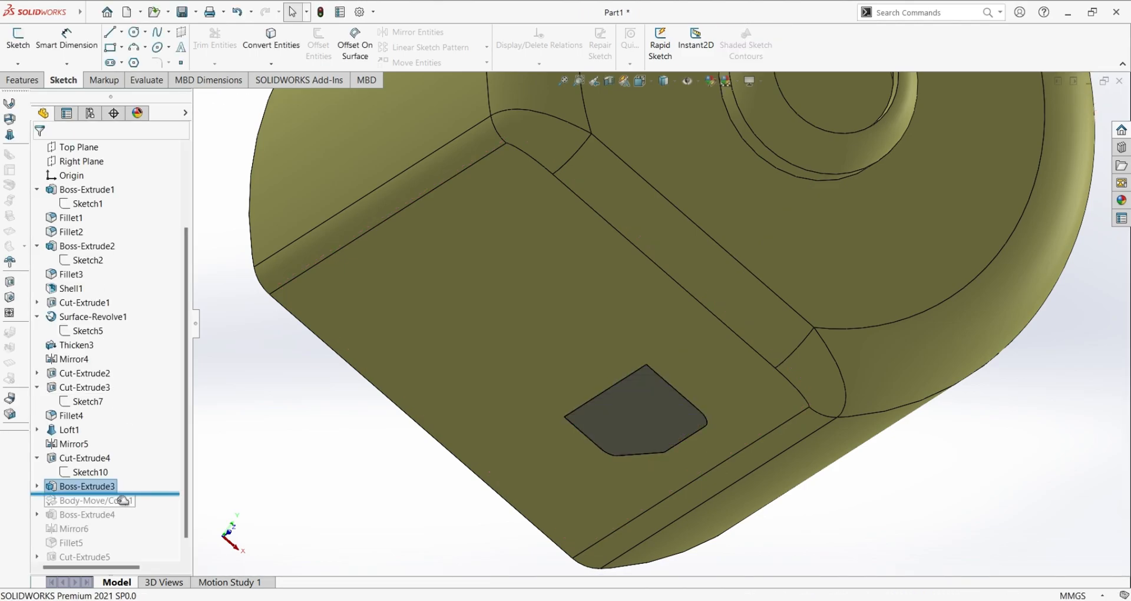
Roll the model forward to include Body-Move/Copy1, and review its body, translation settings, rotation edge and angle without changing them.
left_click_drag(139, 500, 141, 506)
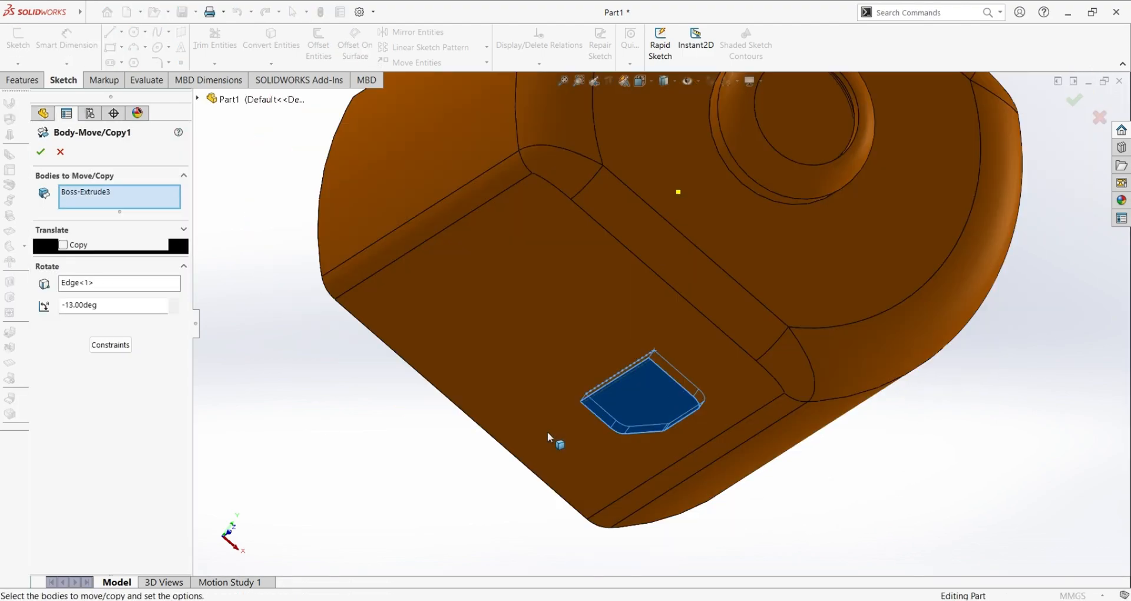
middle_click_drag(548, 437, 712, 402)
left_click(132, 231)
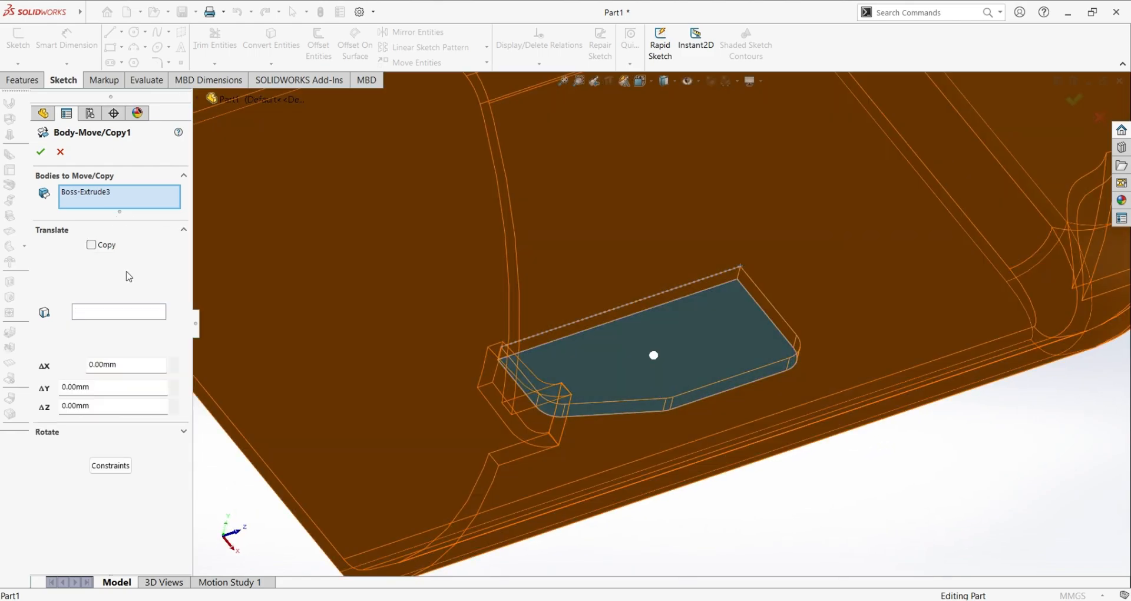
left_click(156, 230)
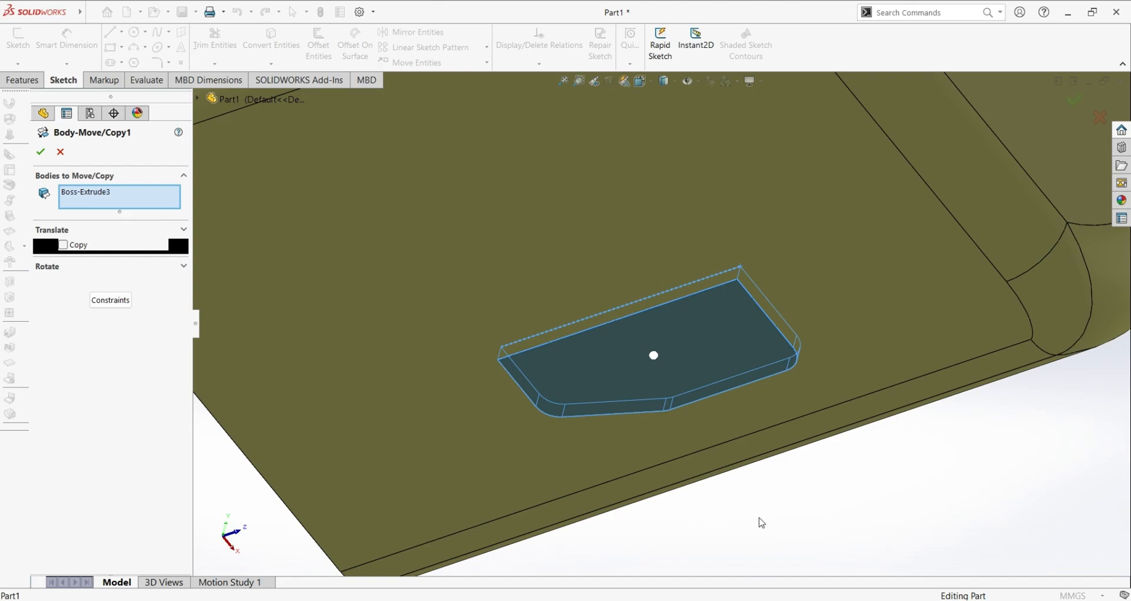
middle_click_drag(767, 522, 752, 588)
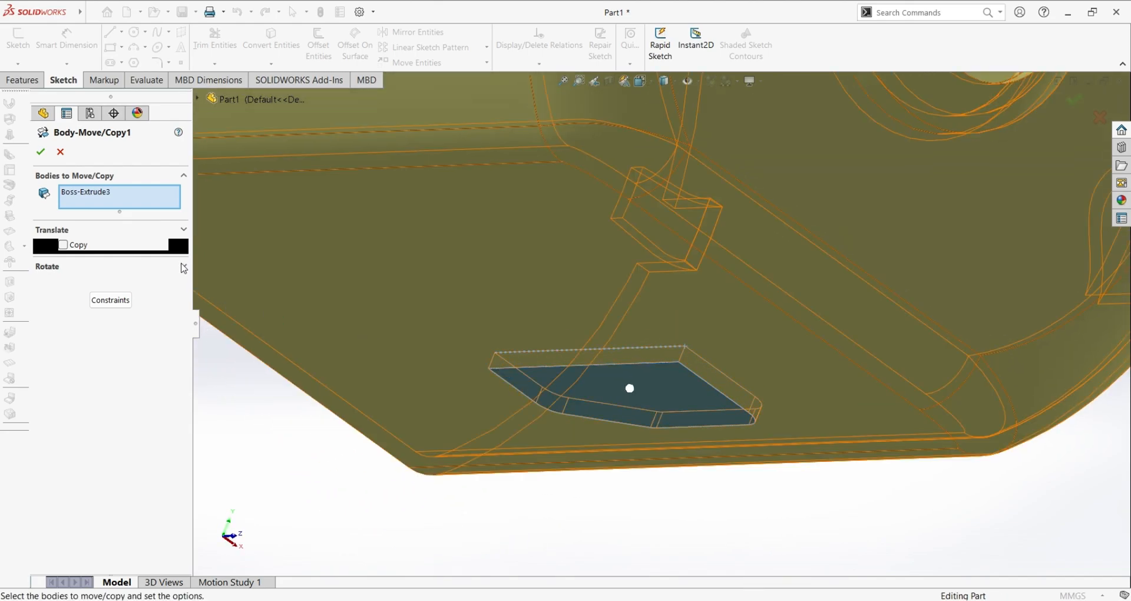
left_click(183, 266)
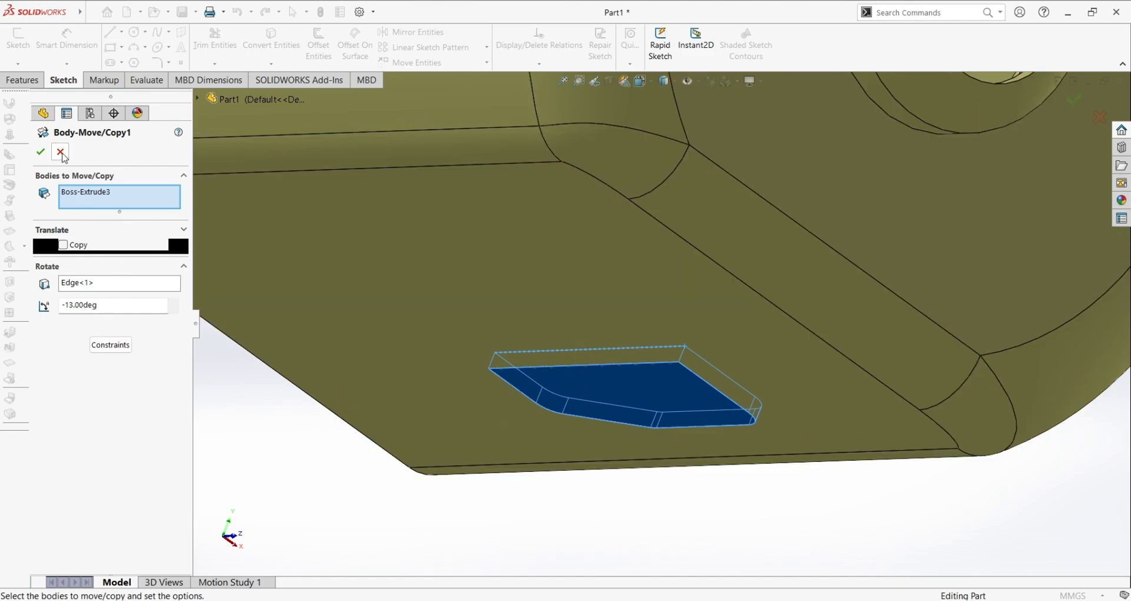
left_click(40, 151)
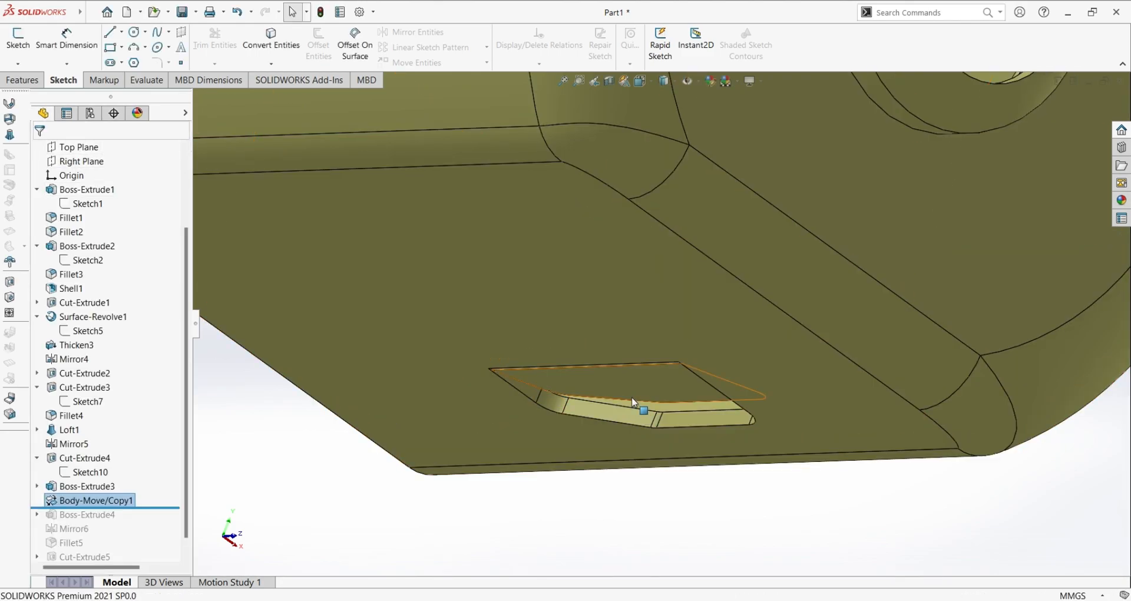
Examine the tilted Boss-Extrude3 body from outside and inside the housing, including how it sits in the opening.
middle_click_drag(694, 402, 649, 480)
scroll(649, 480, "up", 5)
middle_click_drag(904, 336, 920, 264)
scroll(917, 260, "down", 3)
scroll(763, 273, "down", 3)
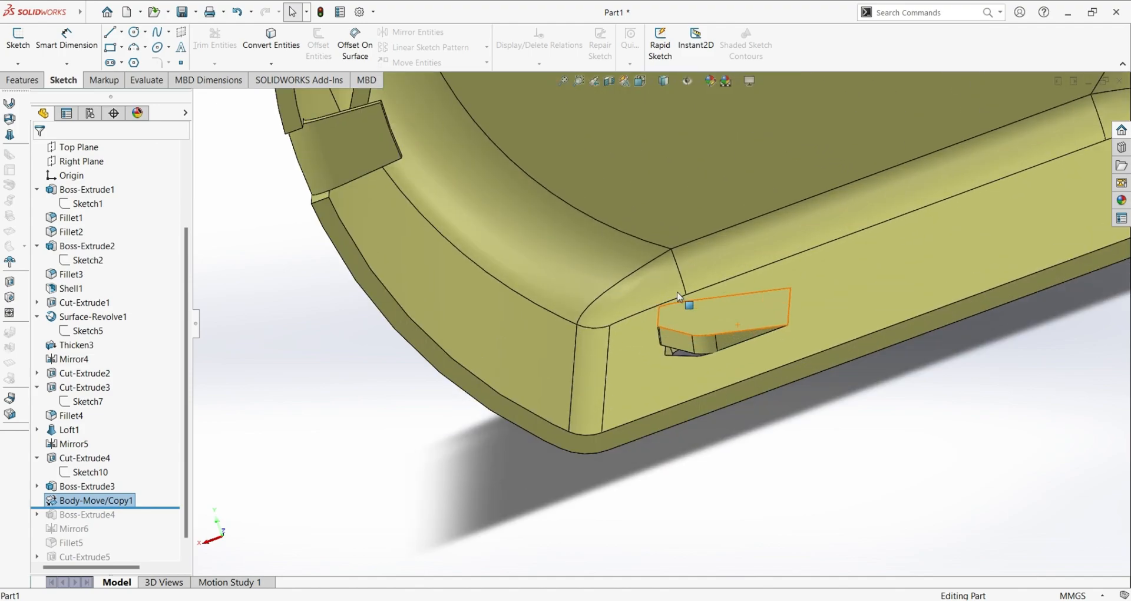
scroll(683, 353, "up", 5)
middle_click_drag(740, 356, 692, 326)
scroll(229, 282, "up", 2)
scroll(228, 281, "down", 5)
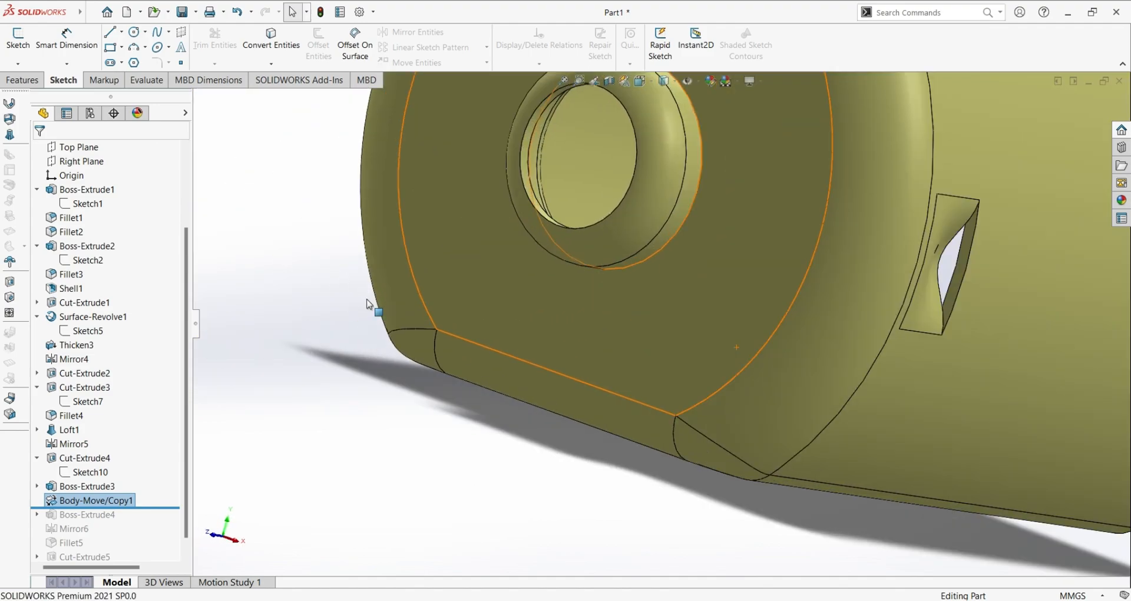
middle_click_drag(418, 339, 432, 363)
Roll the model forward to include Boss-Extrude4, and inspect the thin strip it adds along the tilted flap's edge.
left_click_drag(166, 508, 166, 522)
left_click(85, 514)
middle_click_drag(632, 494, 611, 315)
scroll(668, 424, "down", 3)
middle_click_drag(690, 492, 687, 423)
scroll(694, 500, "up", 3)
scroll(694, 499, "down", 5)
scroll(638, 413, "down", 2)
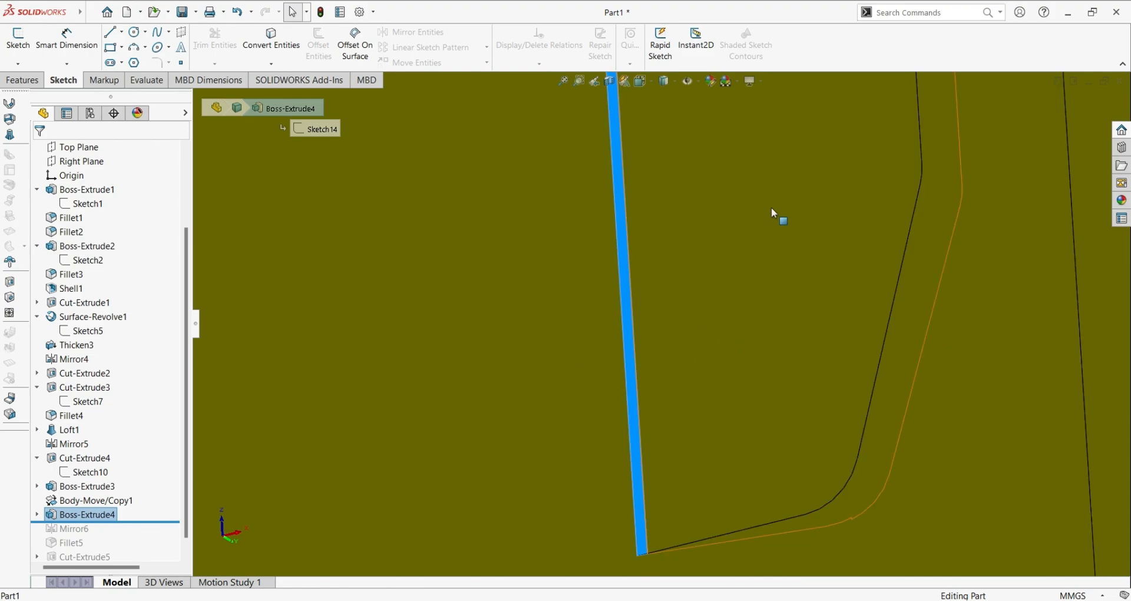
left_click(787, 358)
middle_click_drag(669, 412, 637, 428)
left_click(636, 428)
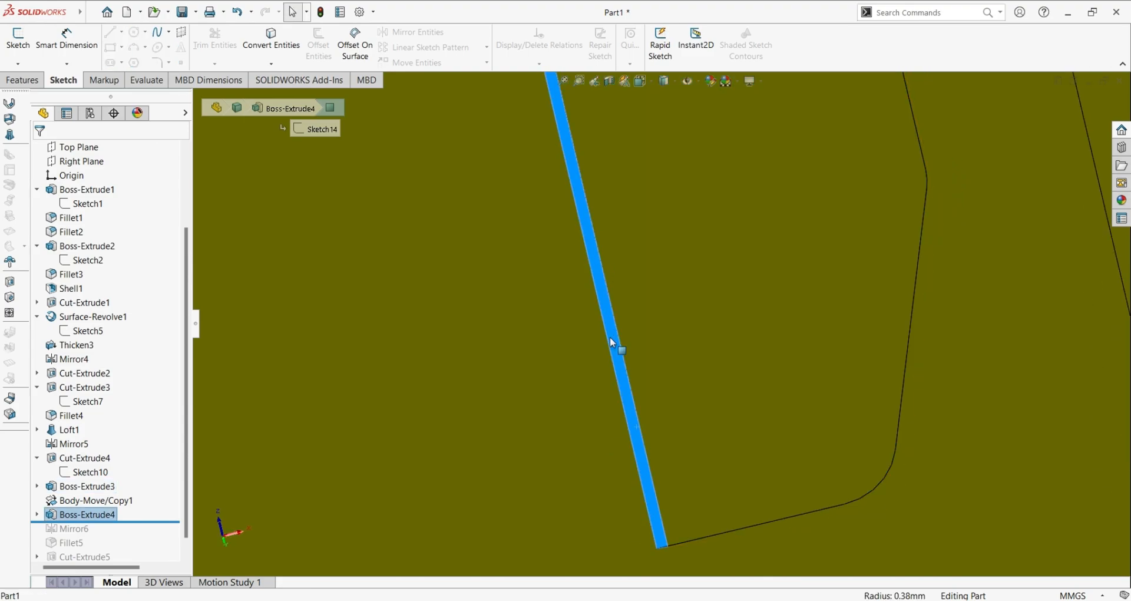
Open Sketch14 of Boss-Extrude4, examine its small triangular profile at the flap's hinge edge, and exit the sketch unchanged.
left_click(37, 514)
left_click(85, 529)
left_click(81, 492)
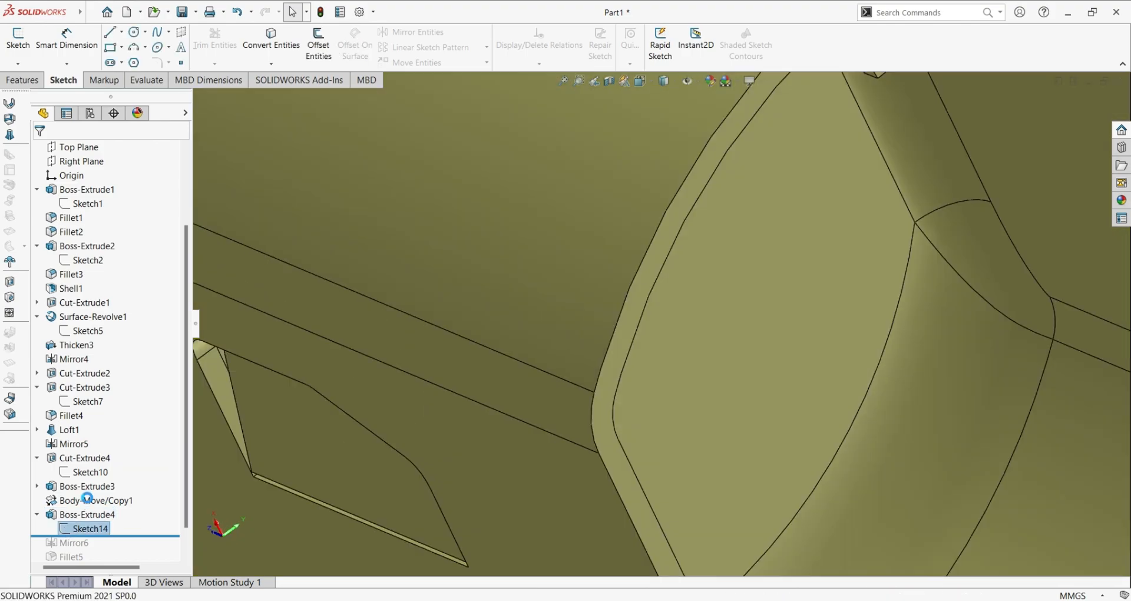
scroll(614, 528, "down", 8)
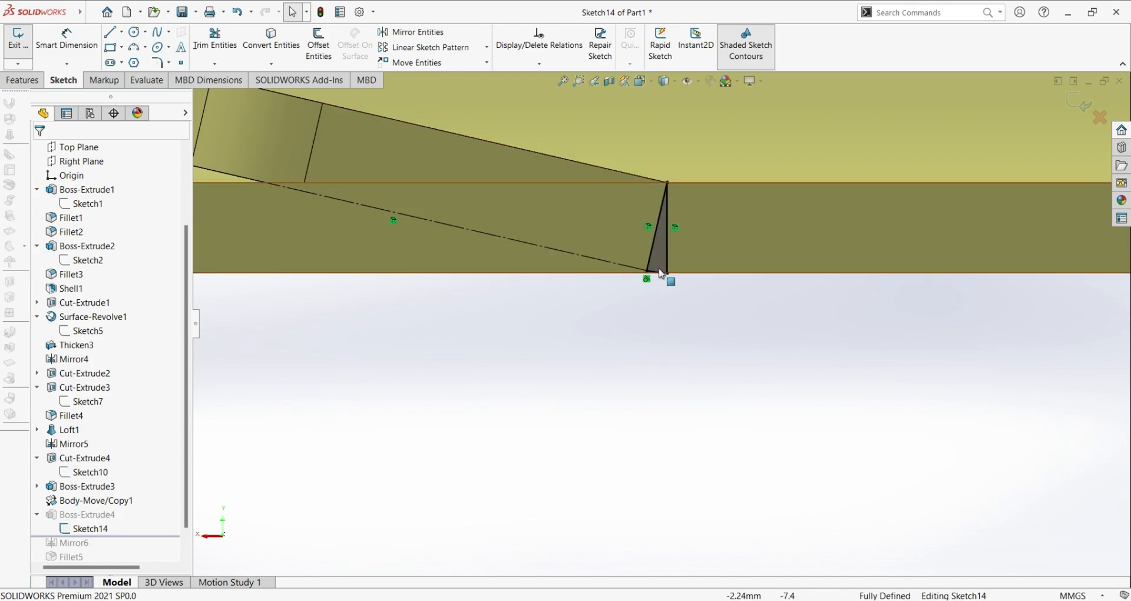
mouse_move(664, 295)
middle_mouse_down()
mouse_move(664, 252)
mouse_move(260, 392)
middle_mouse_up()
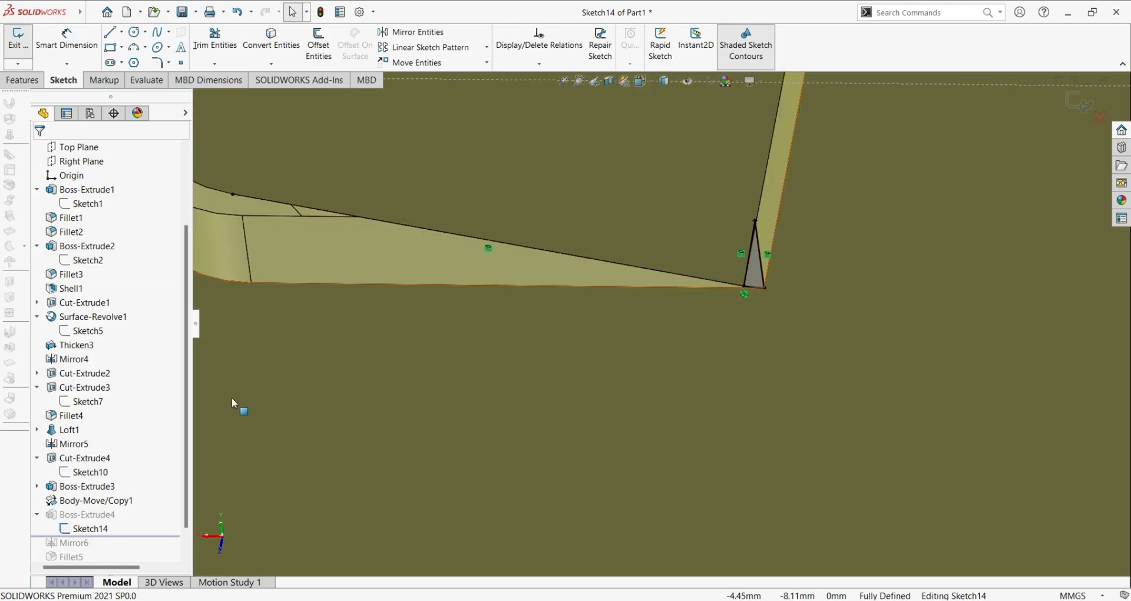
left_click(17, 39)
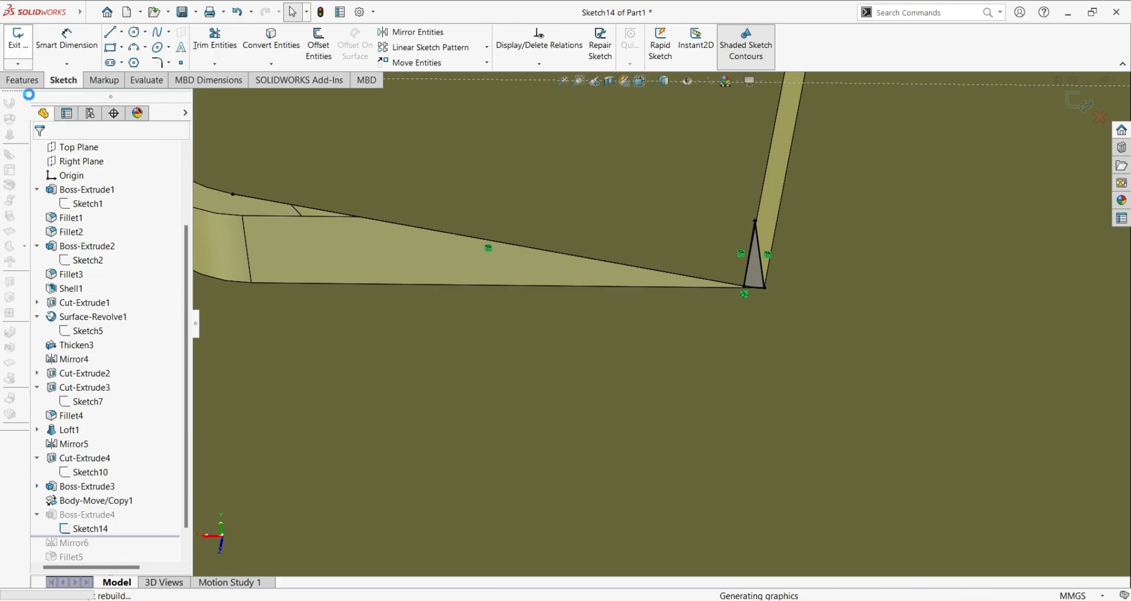
middle_click_drag(755, 278, 711, 130)
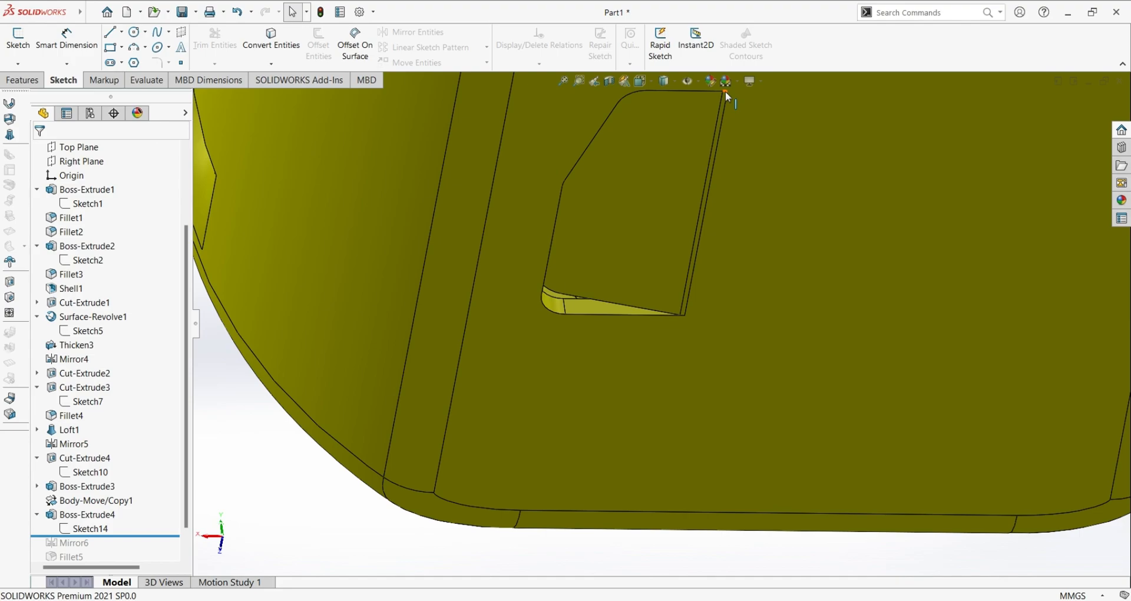
Roll the model forward to include Mirror6, and review its mirror plane and mirrored features without changing them.
left_click_drag(123, 537, 98, 557)
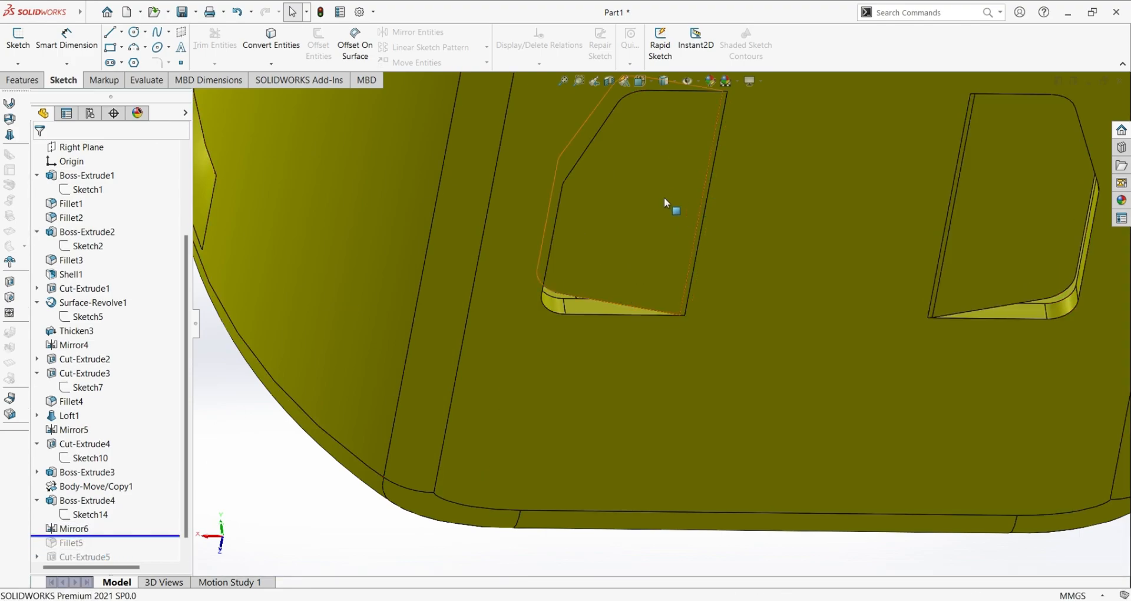
scroll(664, 197, "up", 4)
left_click(70, 529)
left_click(93, 498)
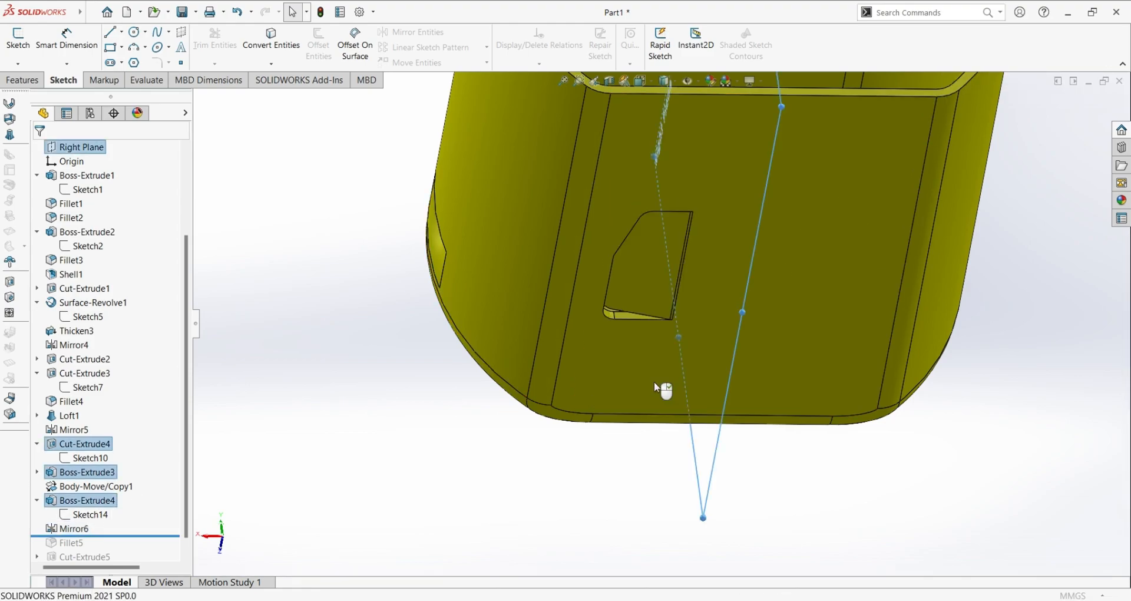
scroll(730, 355, "up", 4)
middle_click_drag(520, 432, 619, 472)
left_click(57, 156)
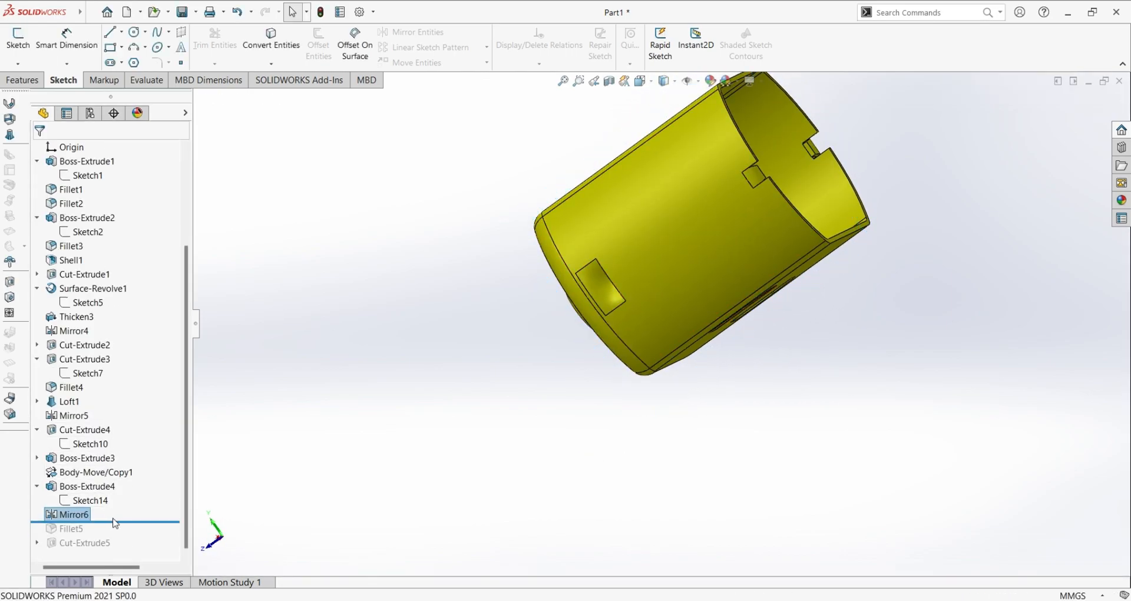
Roll the model forward to include Fillet5, and view the flaps' hinge edges from outside and inside the housing.
left_click_drag(115, 523, 115, 537)
middle_click_drag(829, 360, 733, 274)
scroll(691, 263, "down", 5)
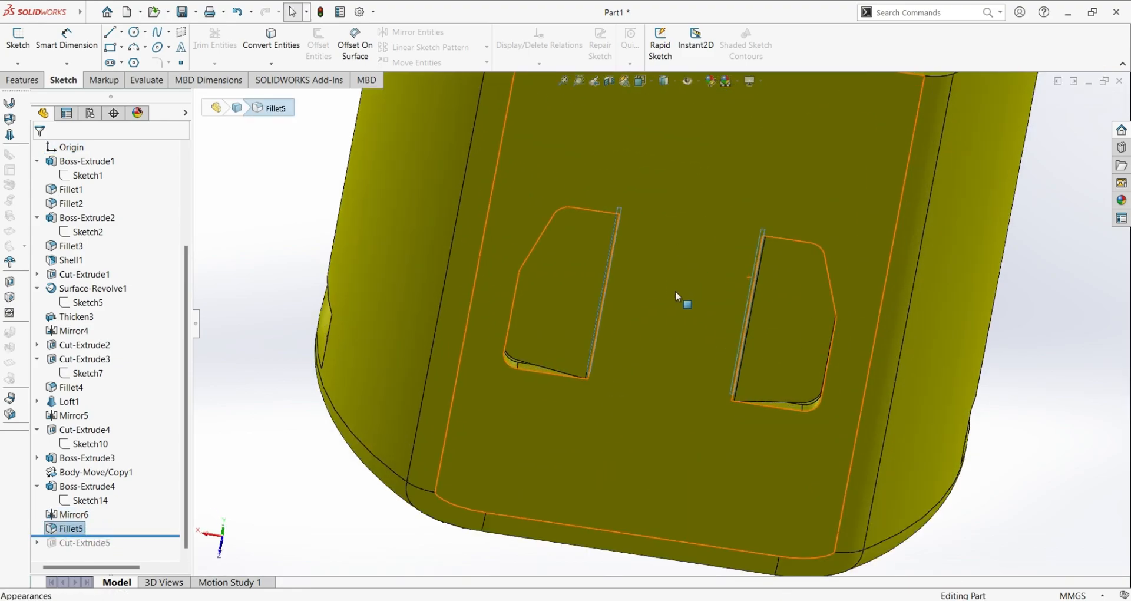
scroll(601, 368, "down", 5)
middle_click_drag(614, 341, 784, 310)
scroll(780, 310, "up", 8)
middle_click_drag(488, 319, 497, 355)
scroll(503, 263, "down", 10)
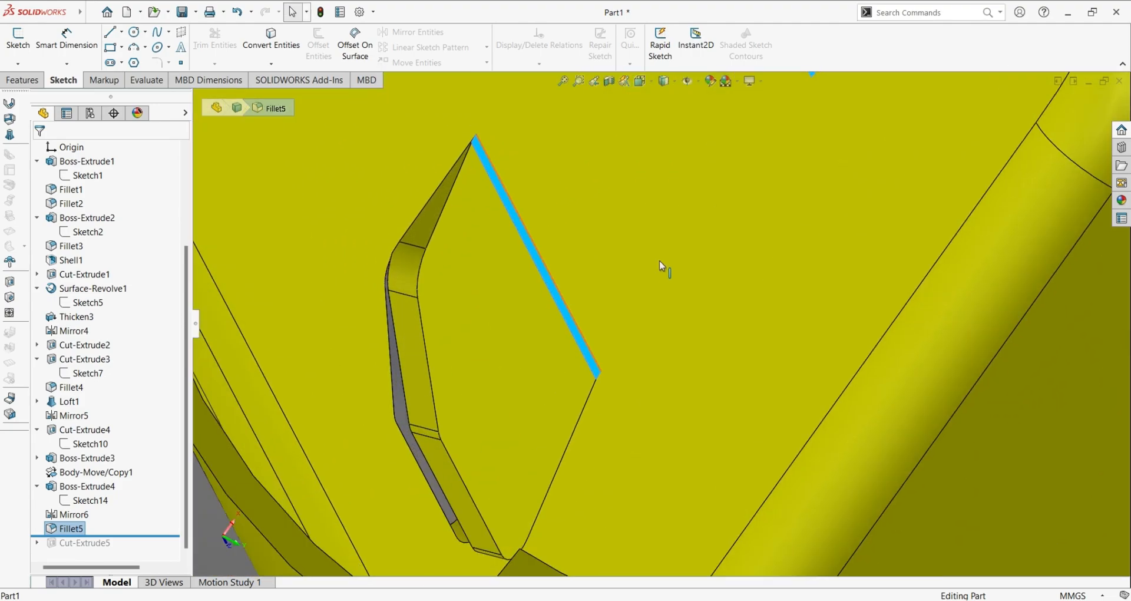
Select the Fillet5 face on each flap's inner hinge edge to inspect it, and clear the selection.
left_click(566, 264)
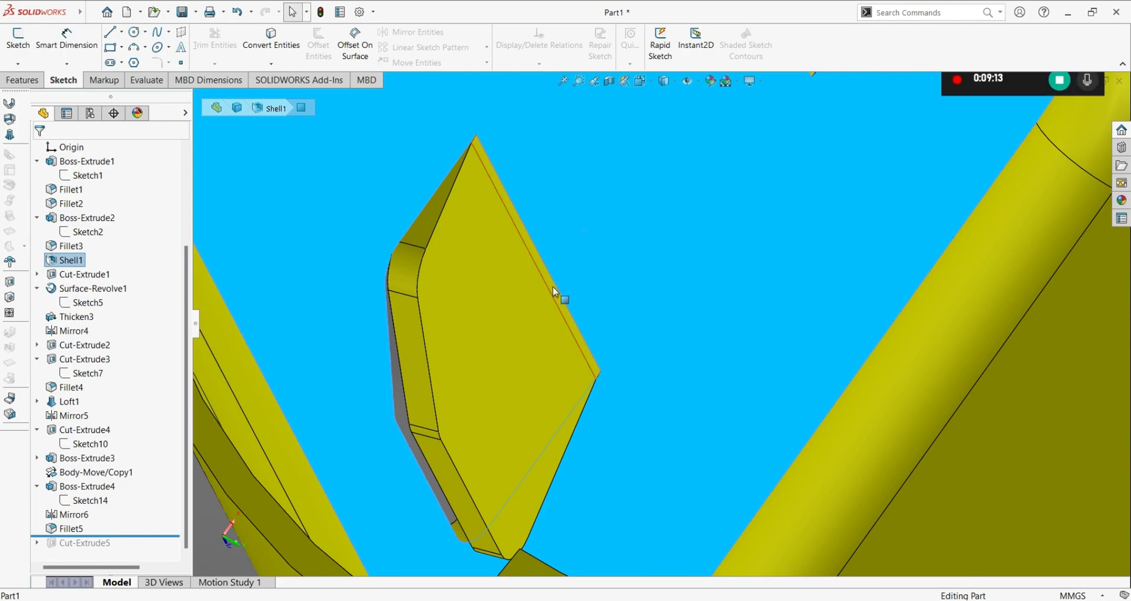
left_click(555, 291)
scroll(676, 221, "up", 5)
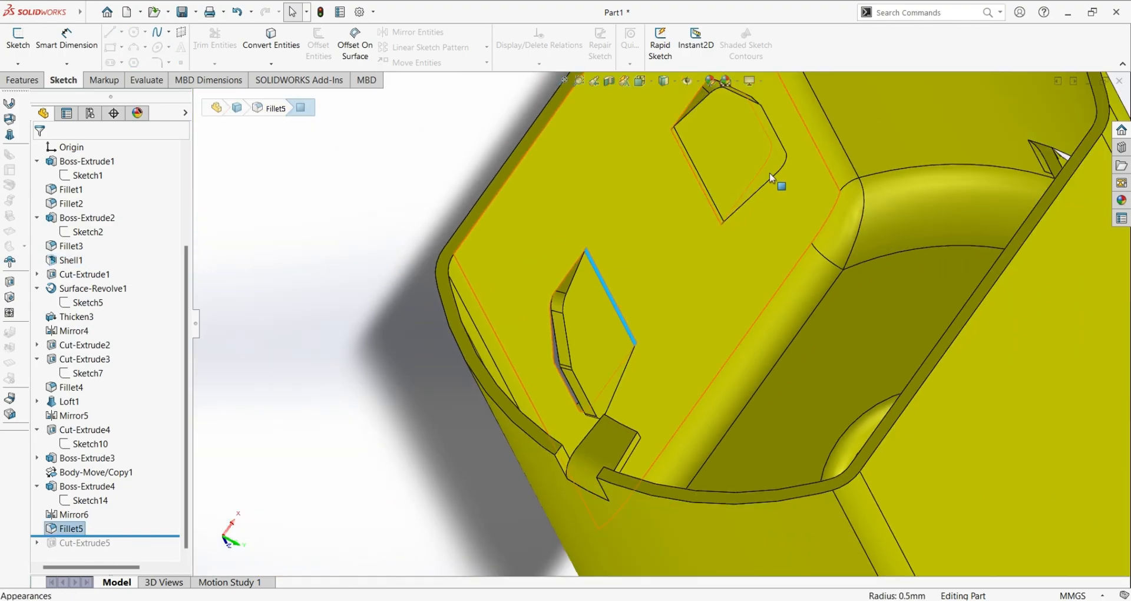
left_click(698, 178)
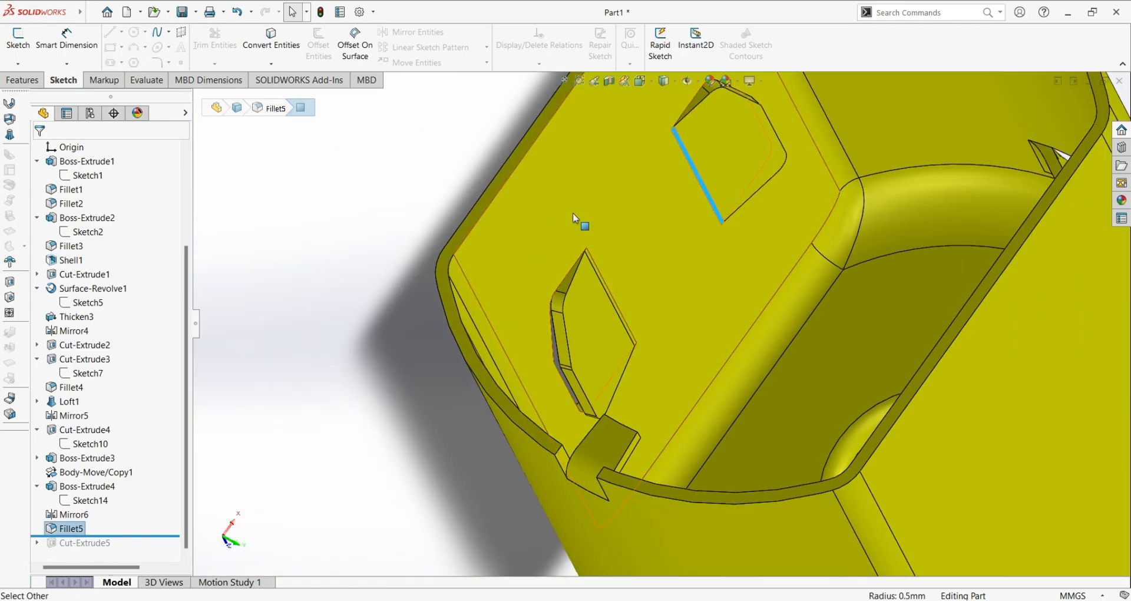
scroll(489, 235, "up", 5)
left_click(466, 231)
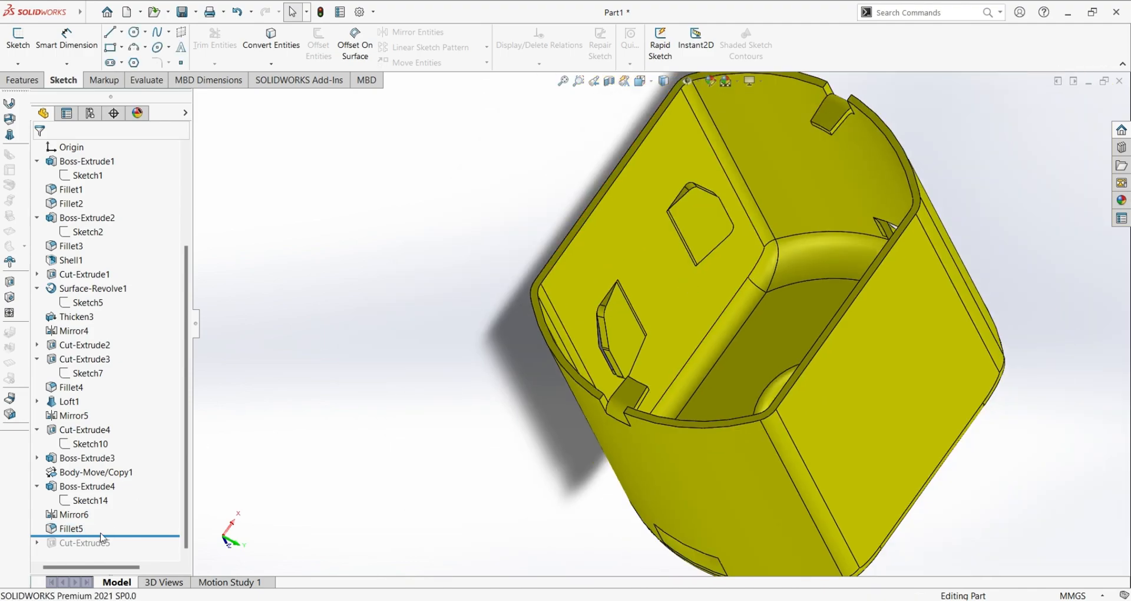
Roll the model forward to include Cut-Extrude5, and view the notch in the housing's open rim.
left_click_drag(116, 537, 116, 551)
left_click(86, 542)
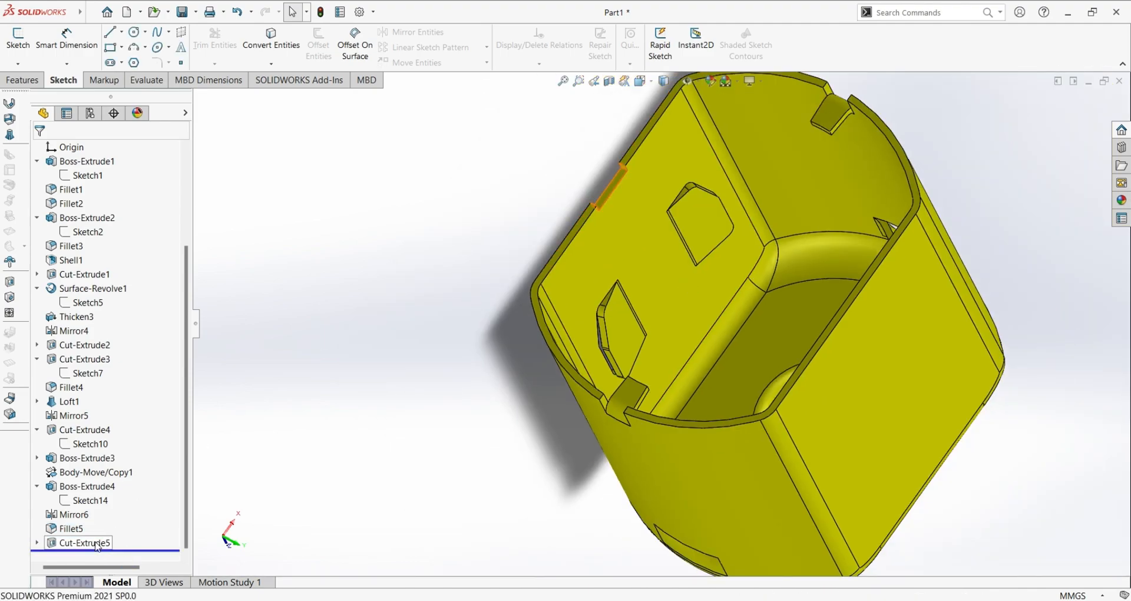
middle_click_drag(402, 312, 624, 306)
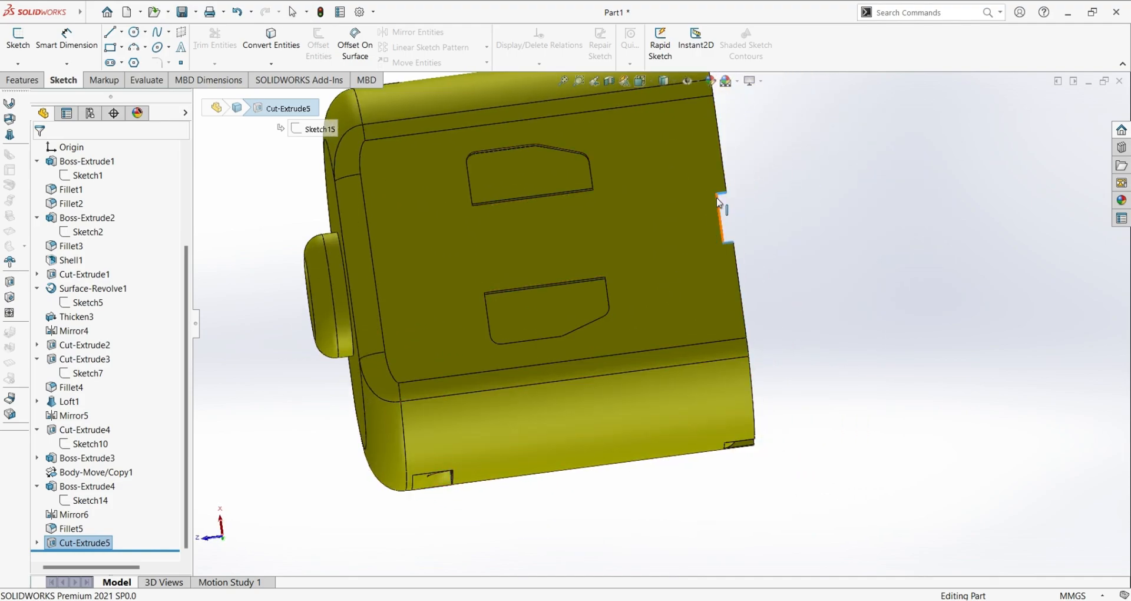
scroll(729, 233, "down", 3)
scroll(701, 239, "up", 3)
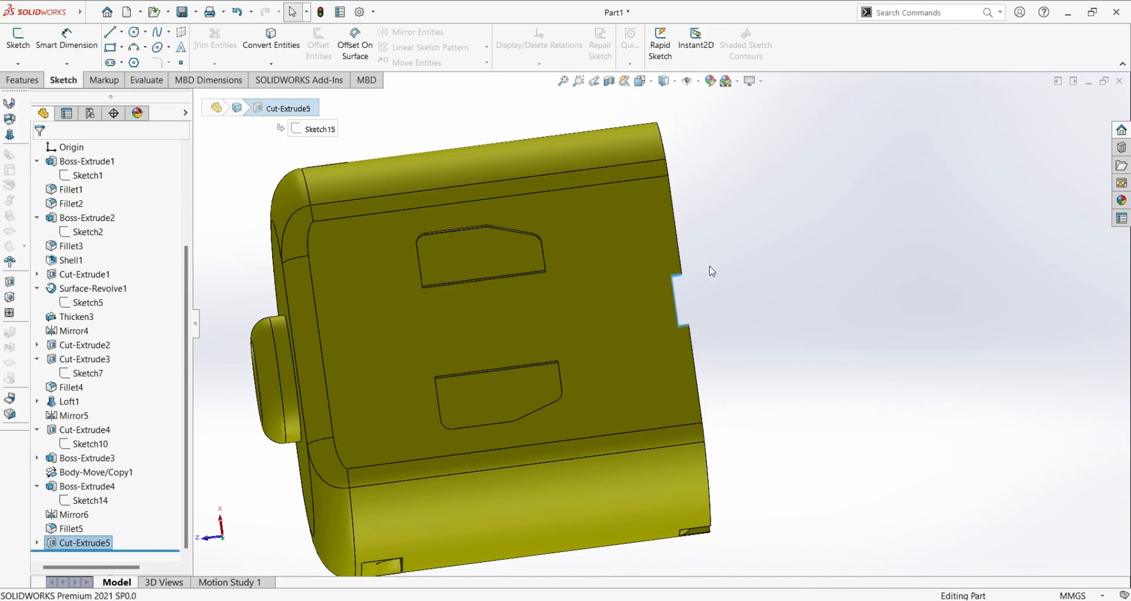
Open Sketch15 of Cut-Extrude5, examine the centre rectangle on the rim edge and its dimensions, and exit the sketch unchanged.
left_click(37, 543)
left_click(76, 543)
left_click(85, 505)
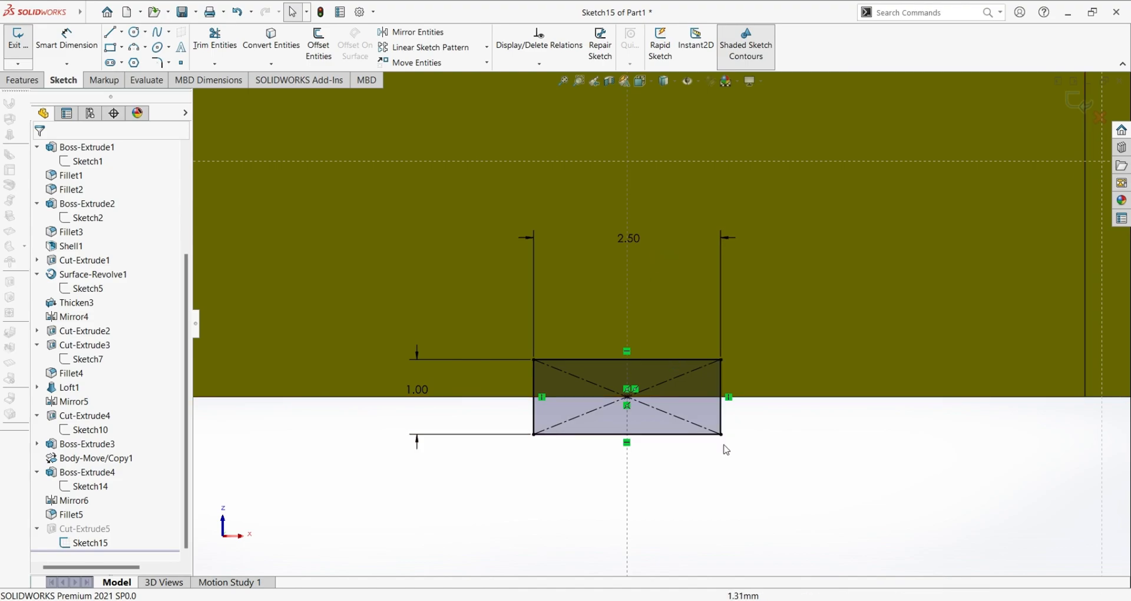
scroll(535, 460, "down", 1)
scroll(578, 449, "up", 5)
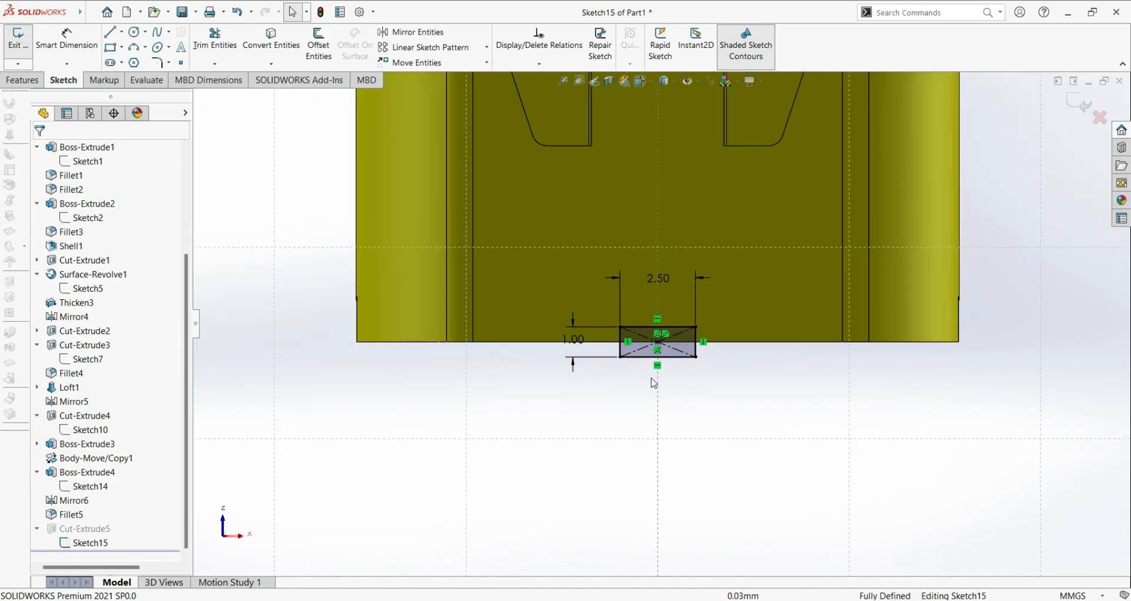
left_click(18, 41)
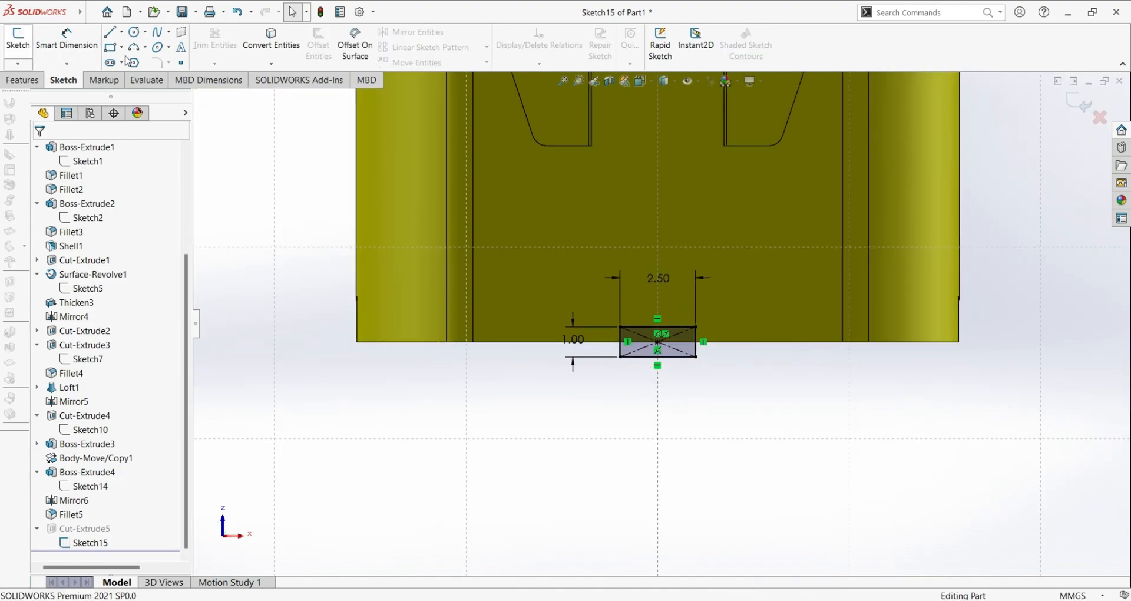
View the completed housing from its closed end and set the standard isometric view.
mouse_move(682, 417)
middle_mouse_down()
mouse_move(674, 363)
mouse_move(620, 271)
mouse_move(750, 175)
mouse_move(781, 206)
mouse_move(762, 184)
mouse_move(731, 195)
mouse_move(505, 374)
mouse_move(459, 260)
mouse_move(547, 255)
mouse_move(745, 285)
mouse_move(674, 276)
middle_mouse_up()
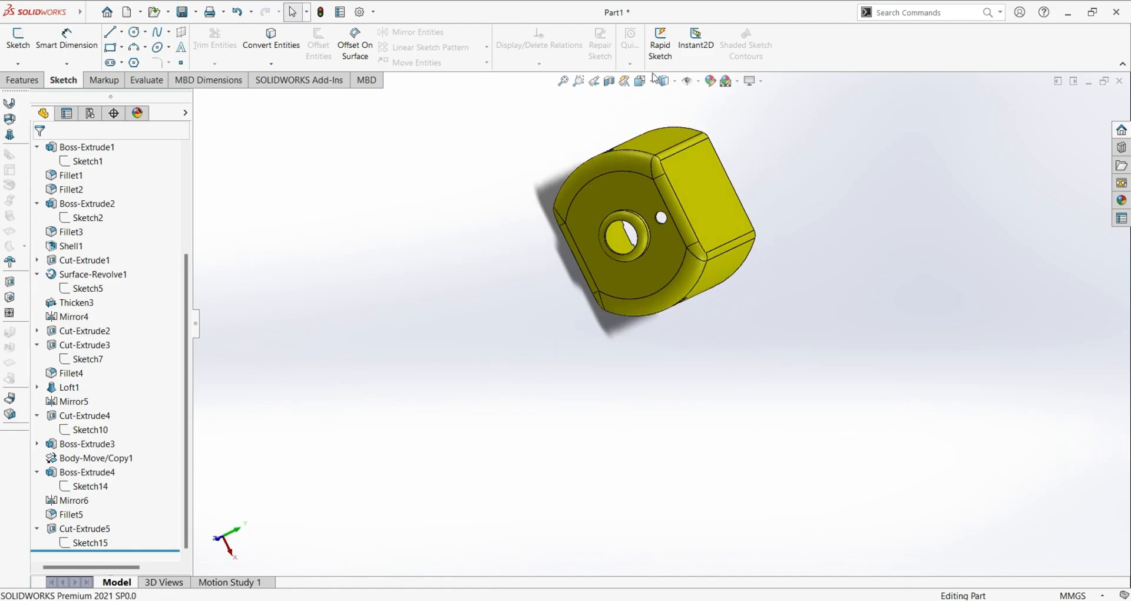
left_click(652, 82)
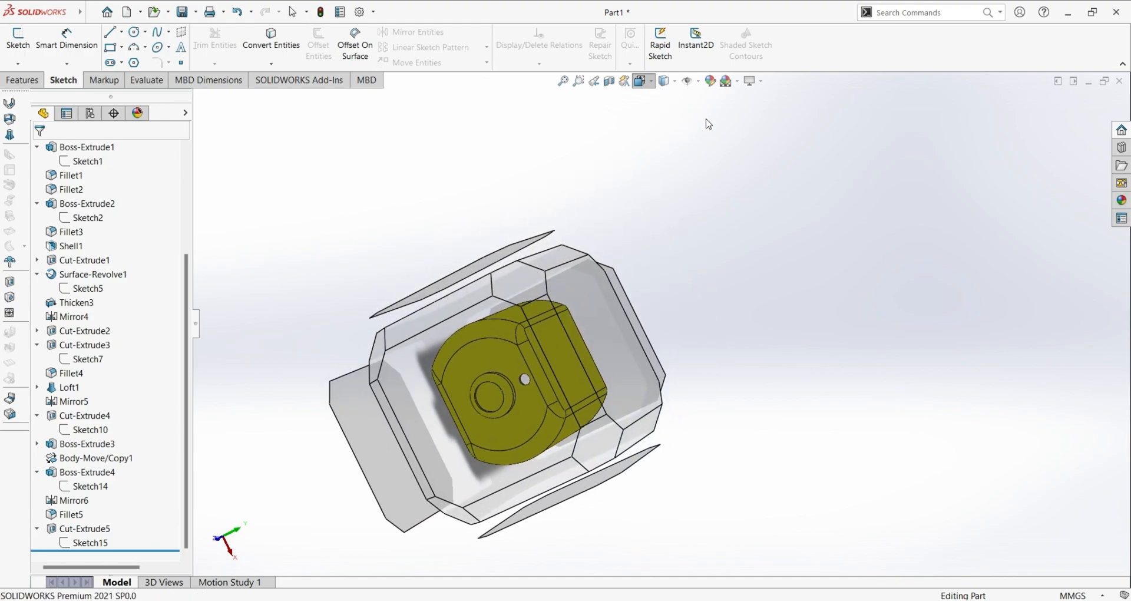
key("ctrl+7")
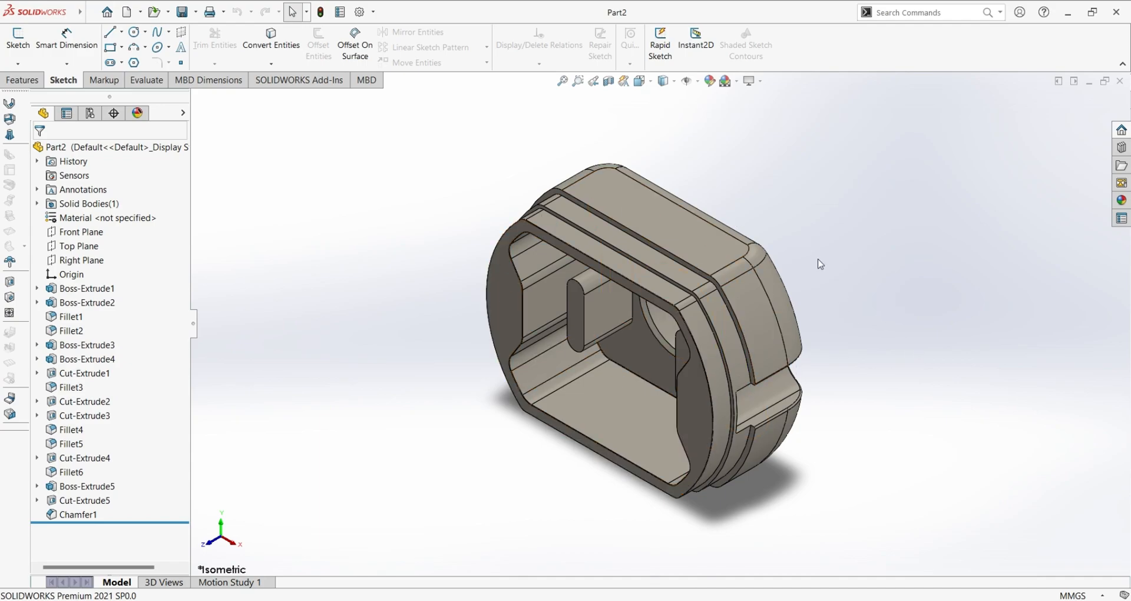
Orbit Part2 to view the inside of the housing from its open end, and restore the standard isometric view.
middle_click_drag(841, 390, 906, 327)
middle_click_drag(564, 427, 897, 317)
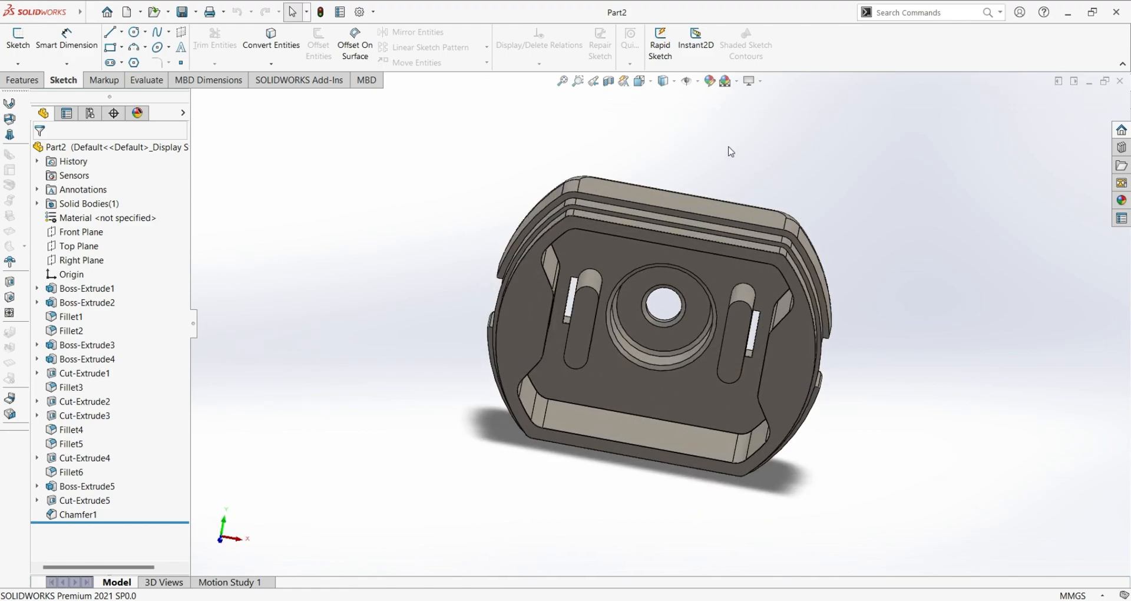
left_click(643, 81)
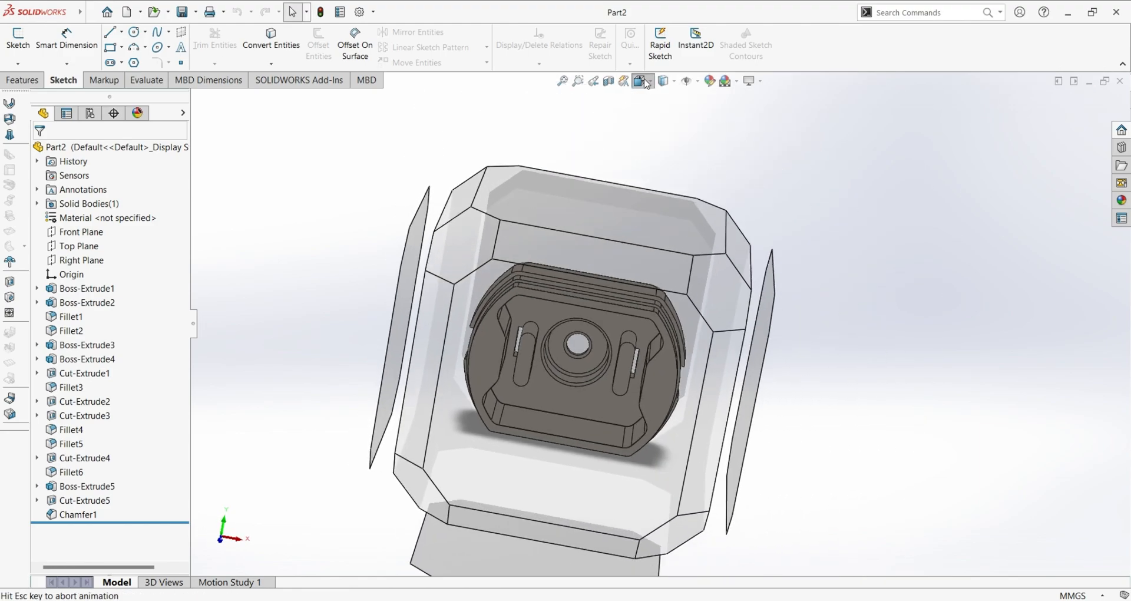
left_click(708, 122)
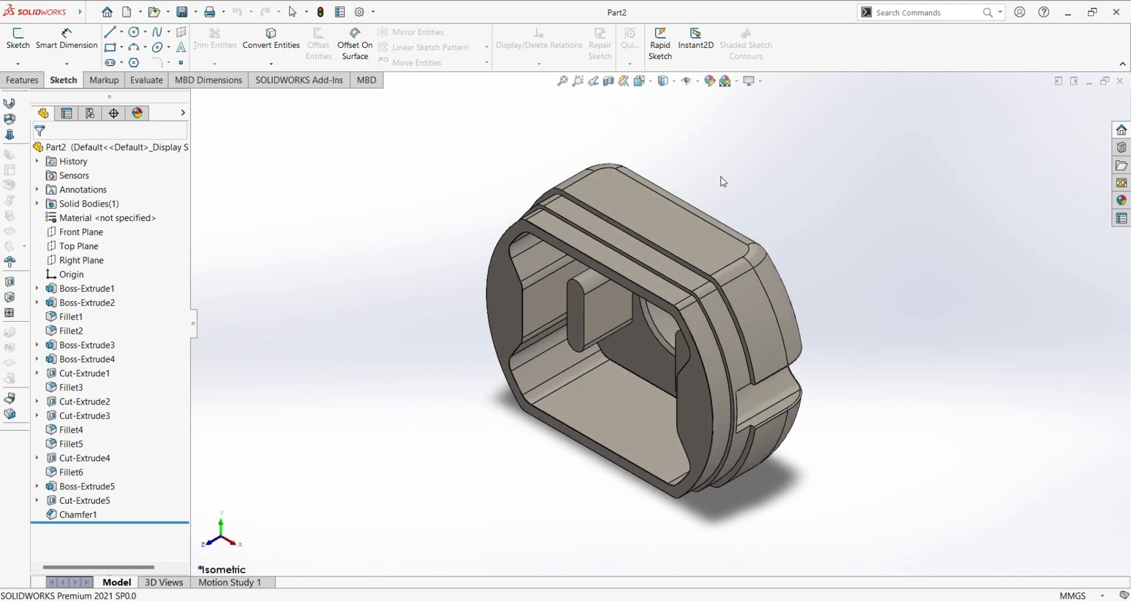
Roll the model back to just after Boss-Extrude1, open its Sketch1, and inspect the construction circle's properties.
left_click_drag(160, 522, 125, 301)
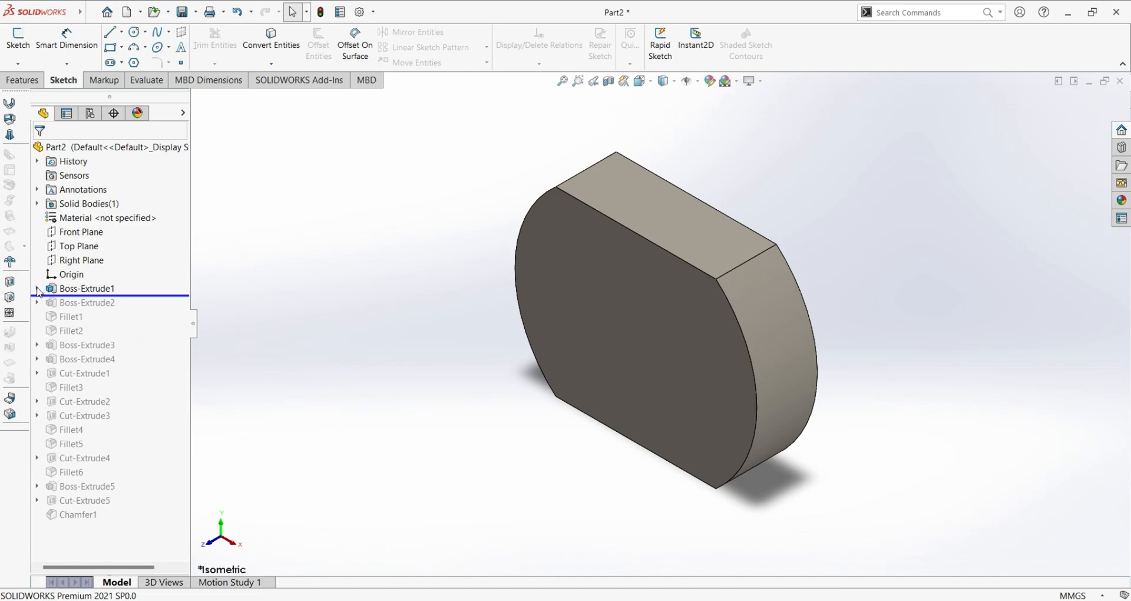
left_click(37, 288)
left_click(85, 304)
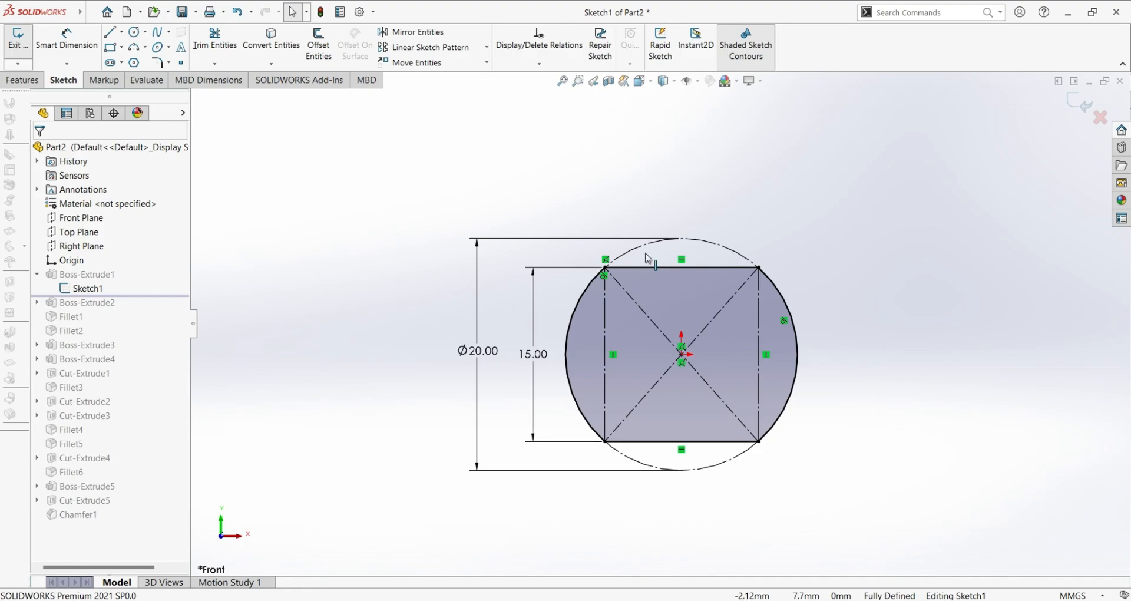
scroll(807, 297, "down", 1)
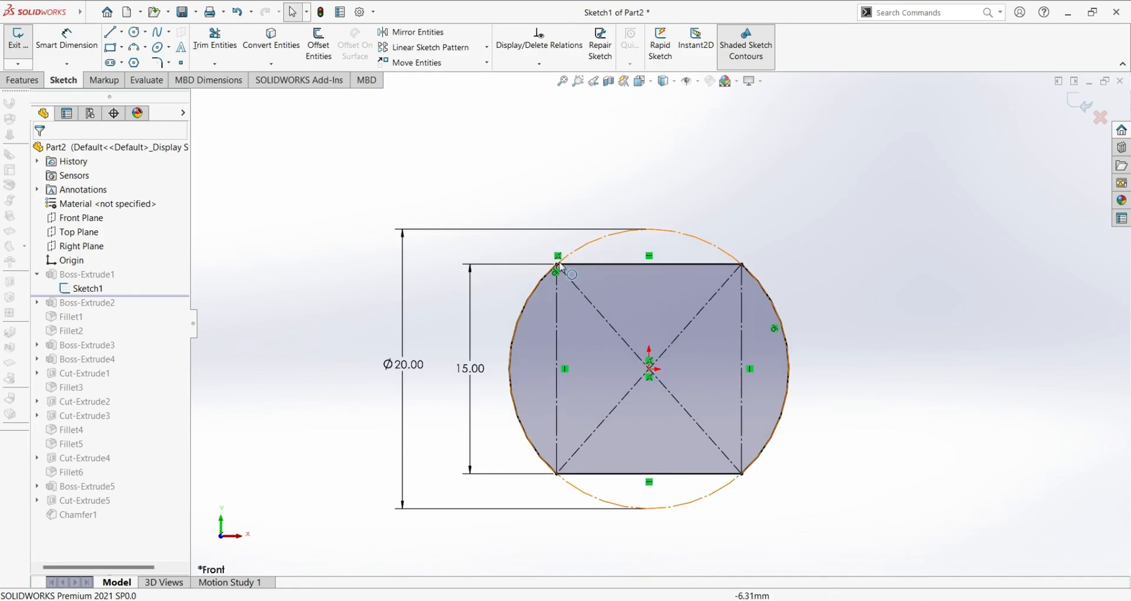
left_click(671, 236)
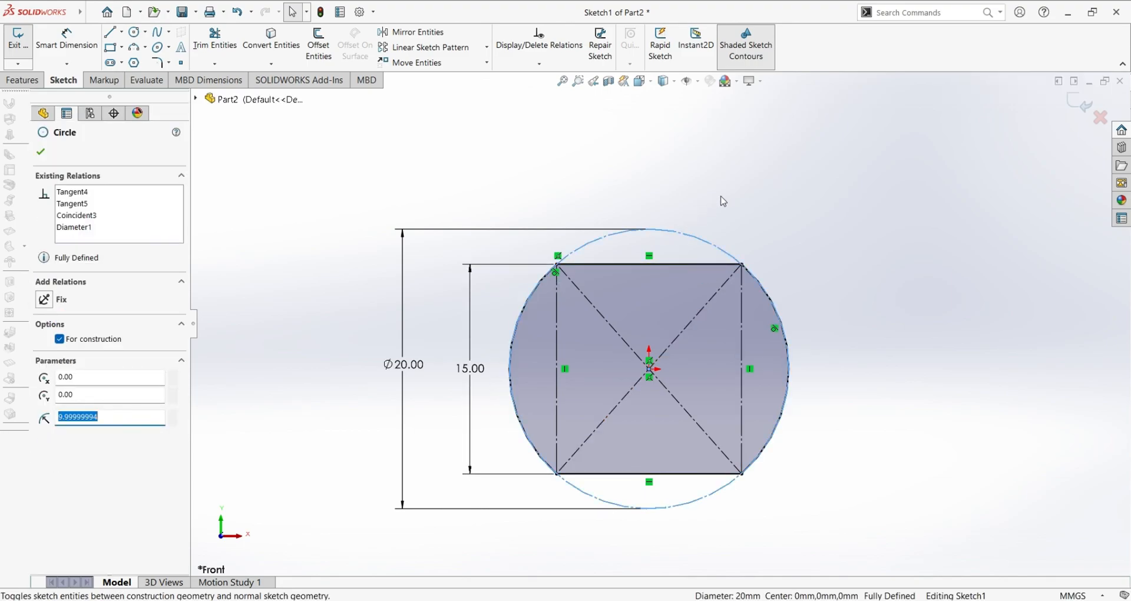
left_click(808, 278)
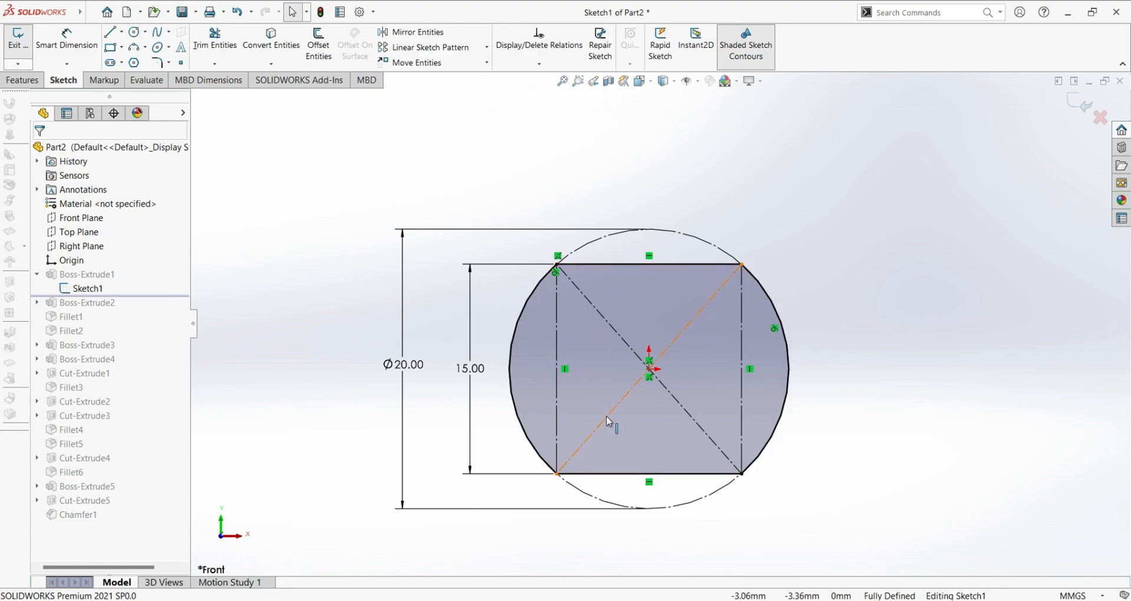
Inspect the horizontal lines, corner and side arc of the Sketch1 profile, and exit the sketch unchanged.
left_click(608, 265)
left_click(662, 475)
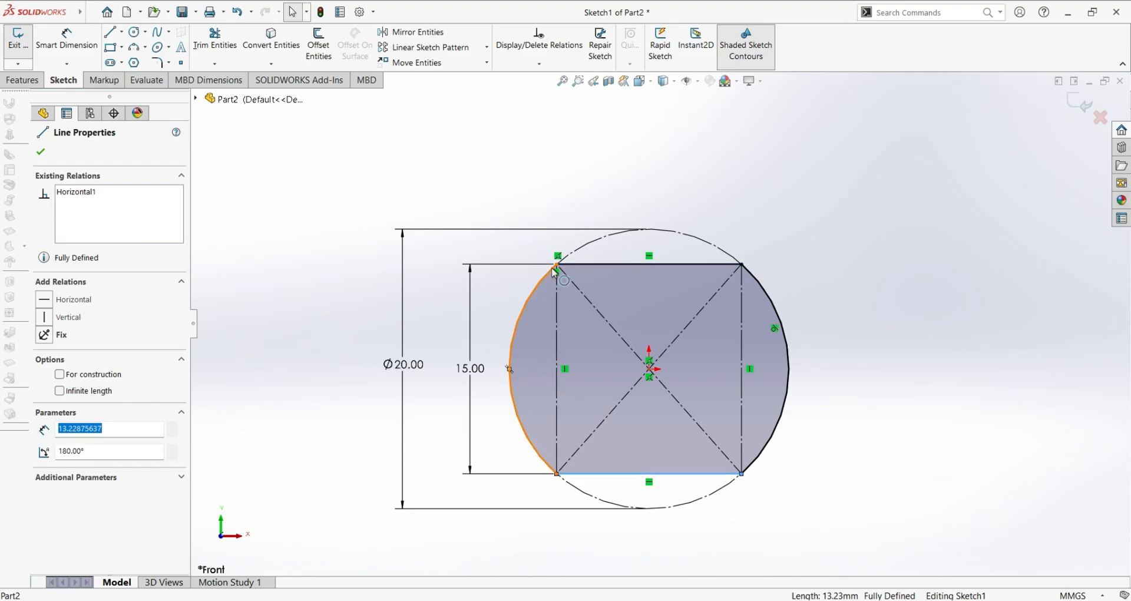
scroll(555, 272, "up", 2)
scroll(589, 294, "down", 4)
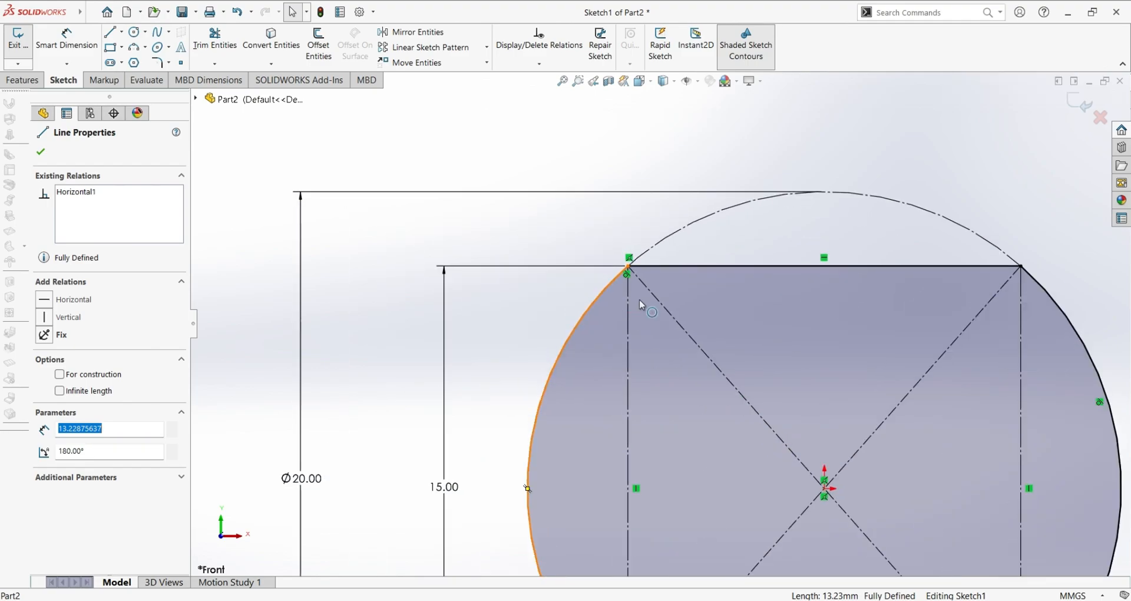
scroll(629, 322, "up", 3)
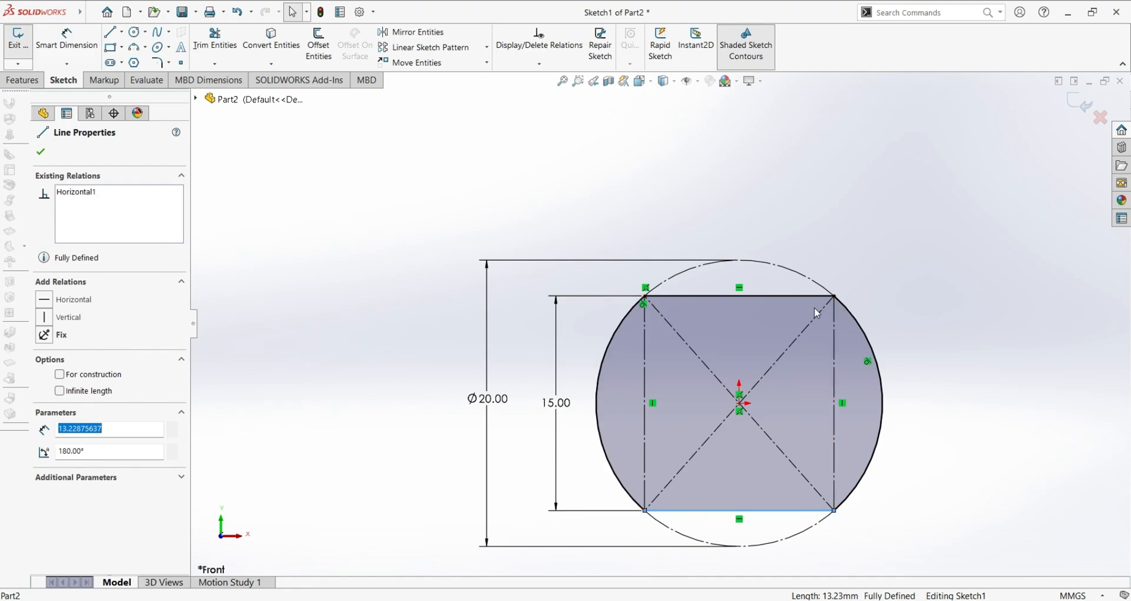
left_click(882, 435)
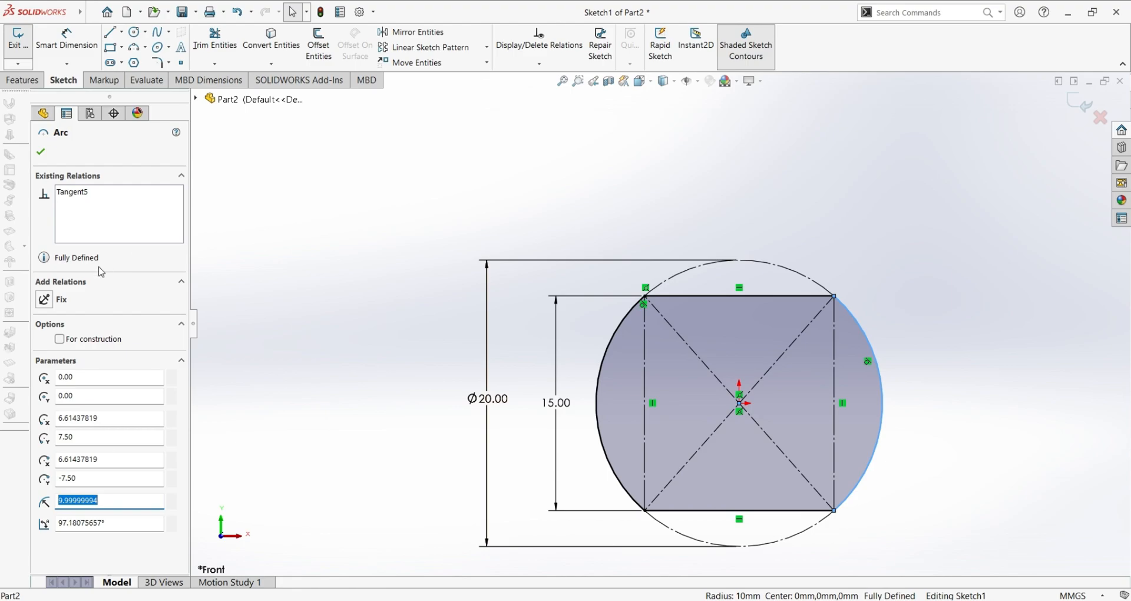
key("Escape")
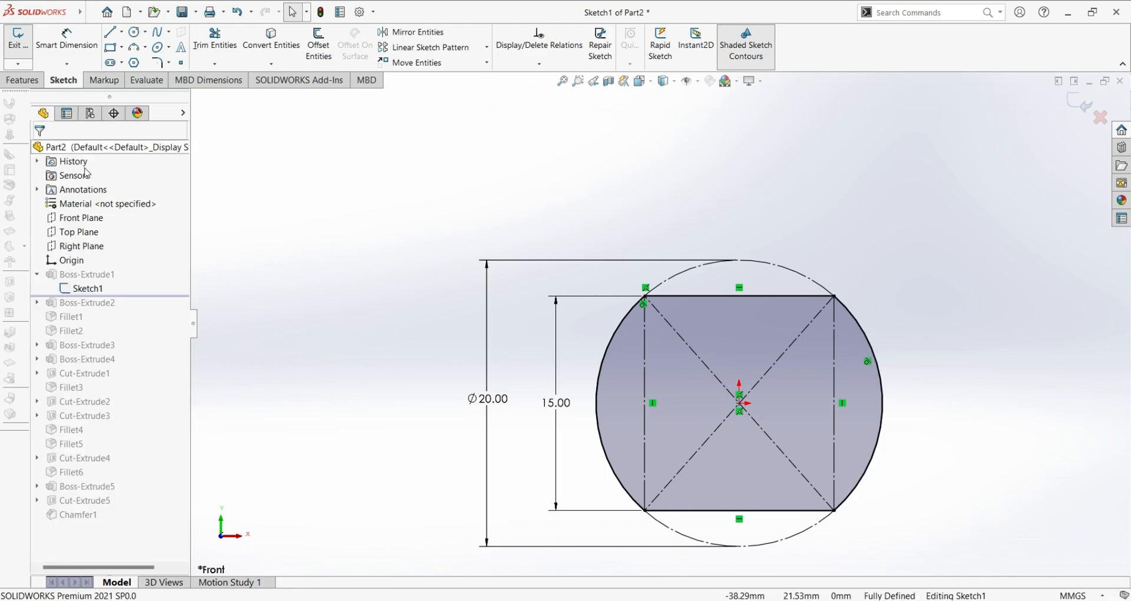
left_click(23, 47)
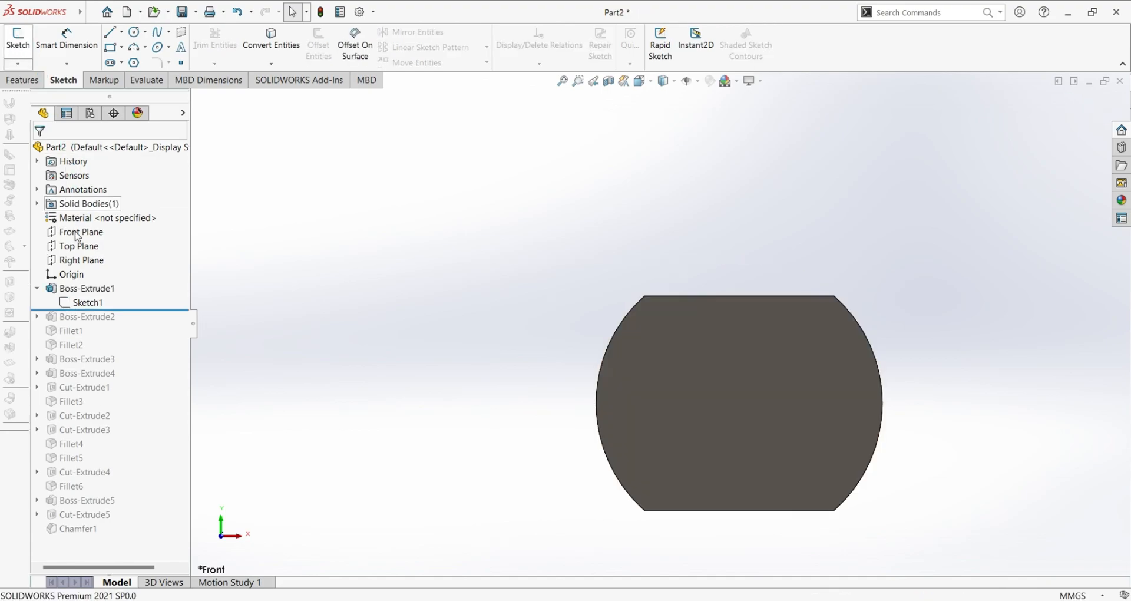
Open the Boss-Extrude1 definition, examine its end condition, depth and direction on the preview, and close it unchanged.
left_click(100, 289)
left_click(109, 258)
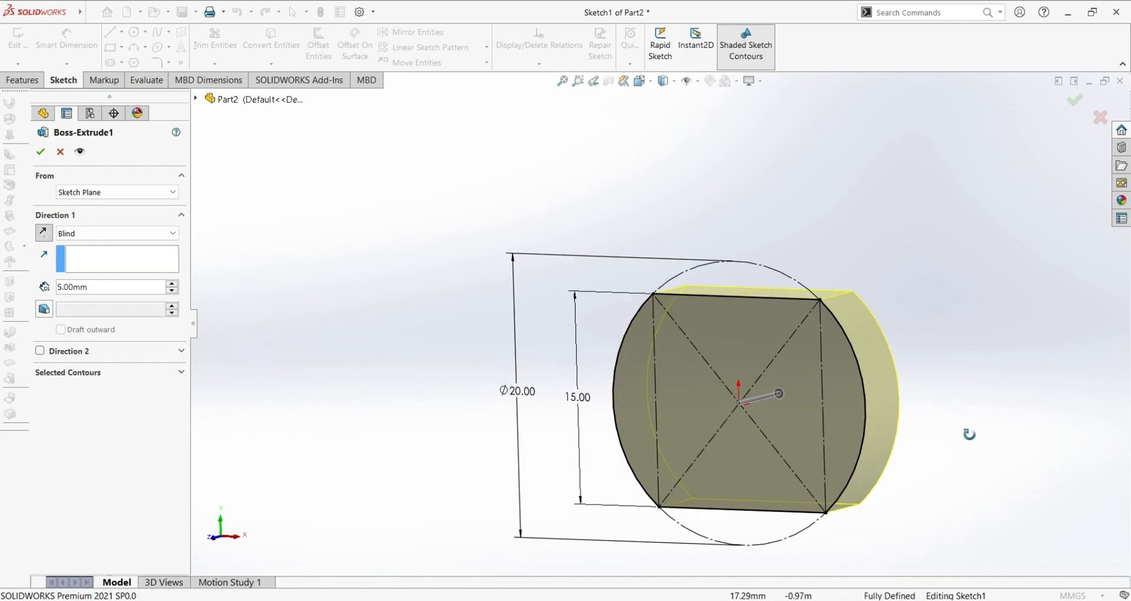
middle_click_drag(972, 432, 924, 455)
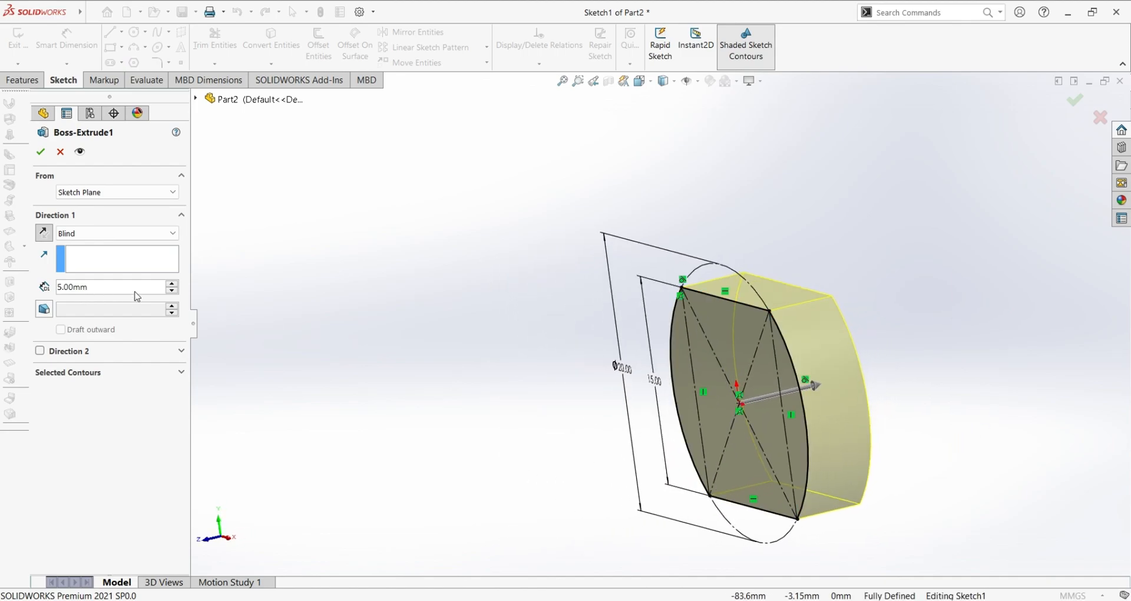
left_click(40, 152)
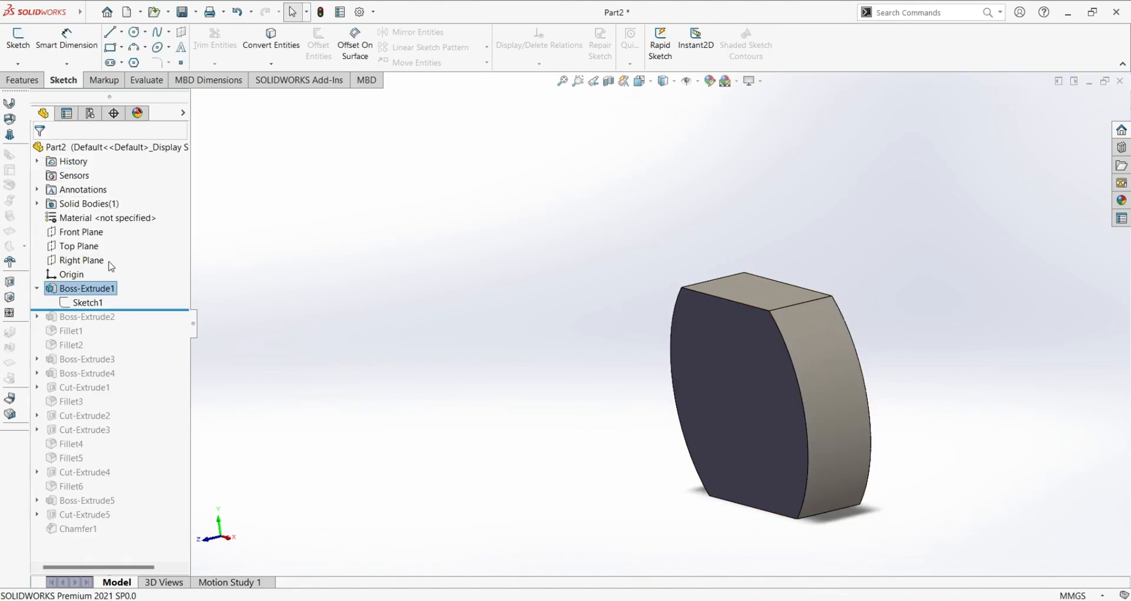
Roll the model forward to include Boss-Extrude2, examine the circle and its diameter in Sketch2, and exit the sketch unchanged.
left_click_drag(130, 309, 130, 328)
left_click(94, 318)
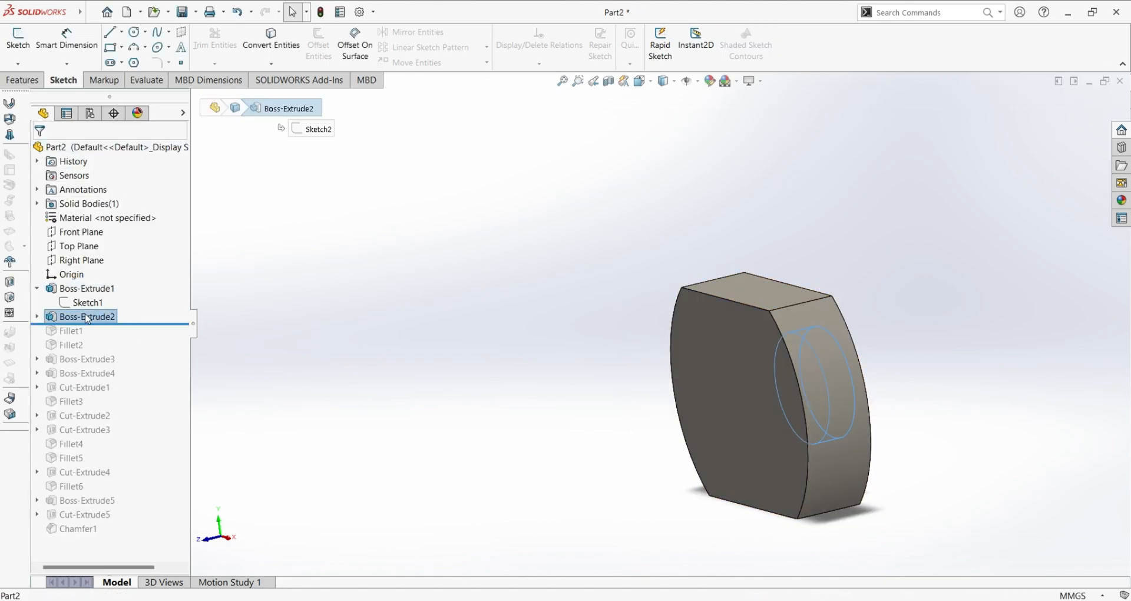
left_click(38, 317)
left_click(80, 331)
left_click(90, 303)
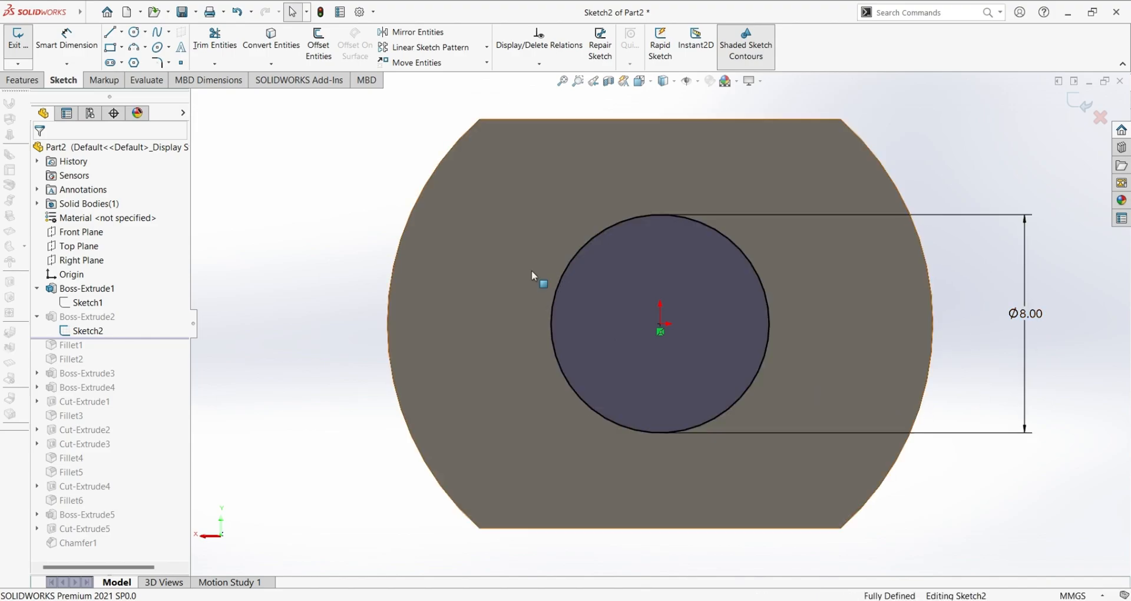
left_click(20, 53)
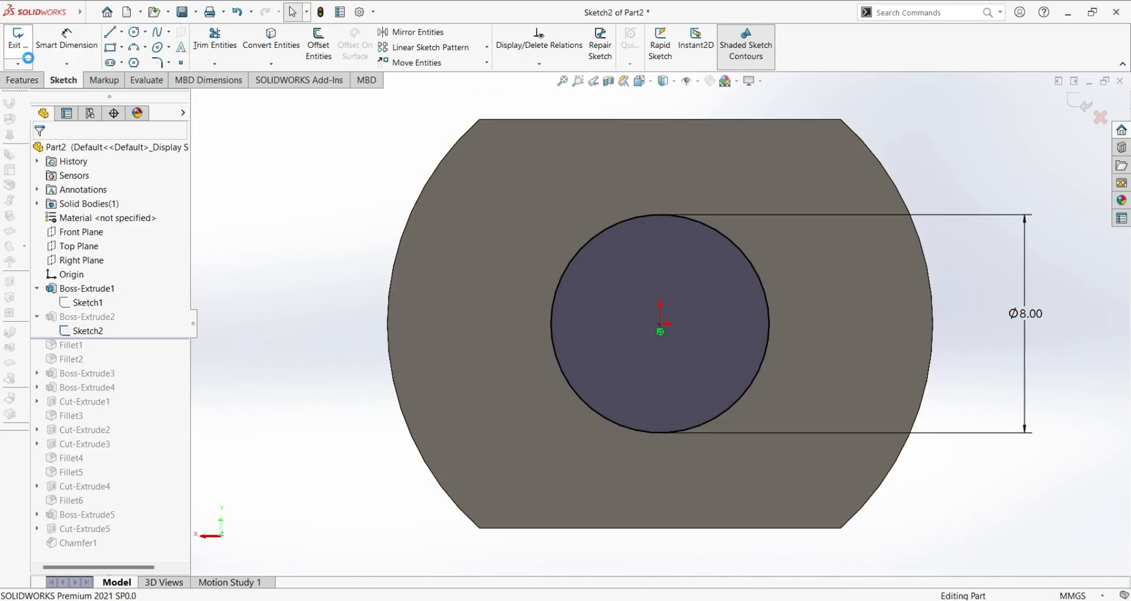
Open the Boss-Extrude2 definition, view the round boss from several angles, and close it unchanged.
left_click(96, 282)
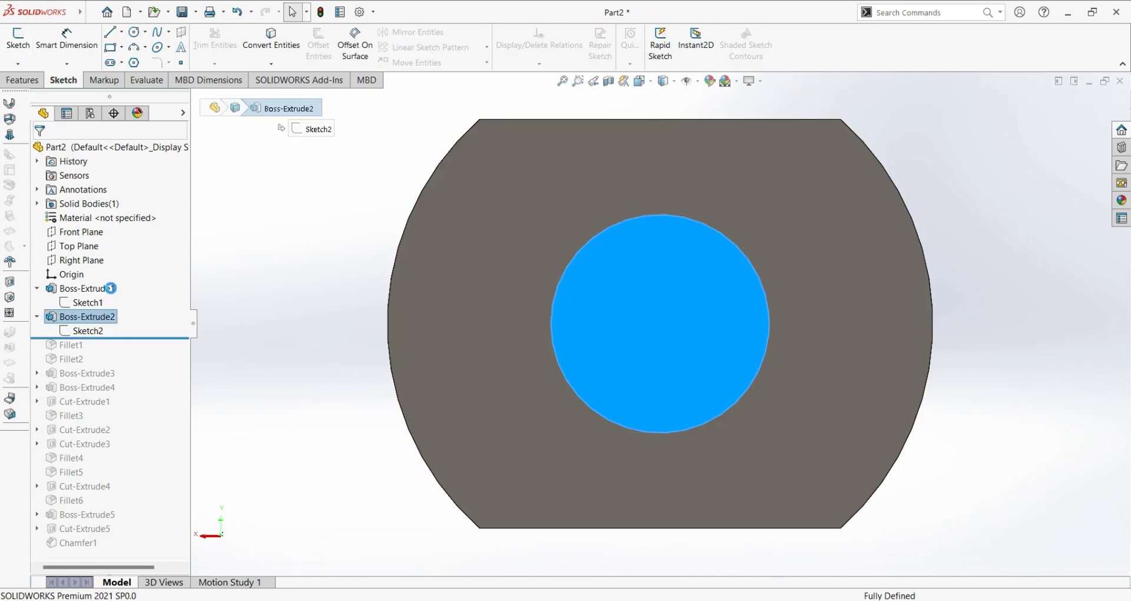
middle_click_drag(1013, 361, 742, 391)
middle_click_drag(701, 323, 599, 321)
middle_click_drag(635, 383, 698, 390)
left_click(45, 154)
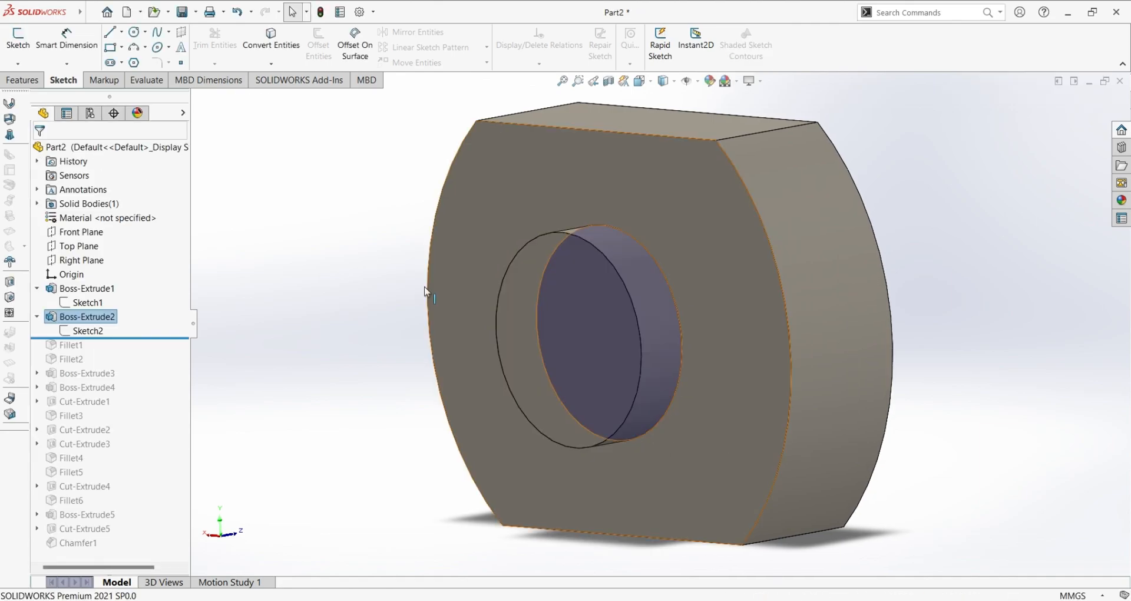
Roll the model forward to include Fillet1, review the asymmetric elliptic fillet settings on the curved side edges, and close them unchanged.
left_click_drag(116, 344, 118, 356)
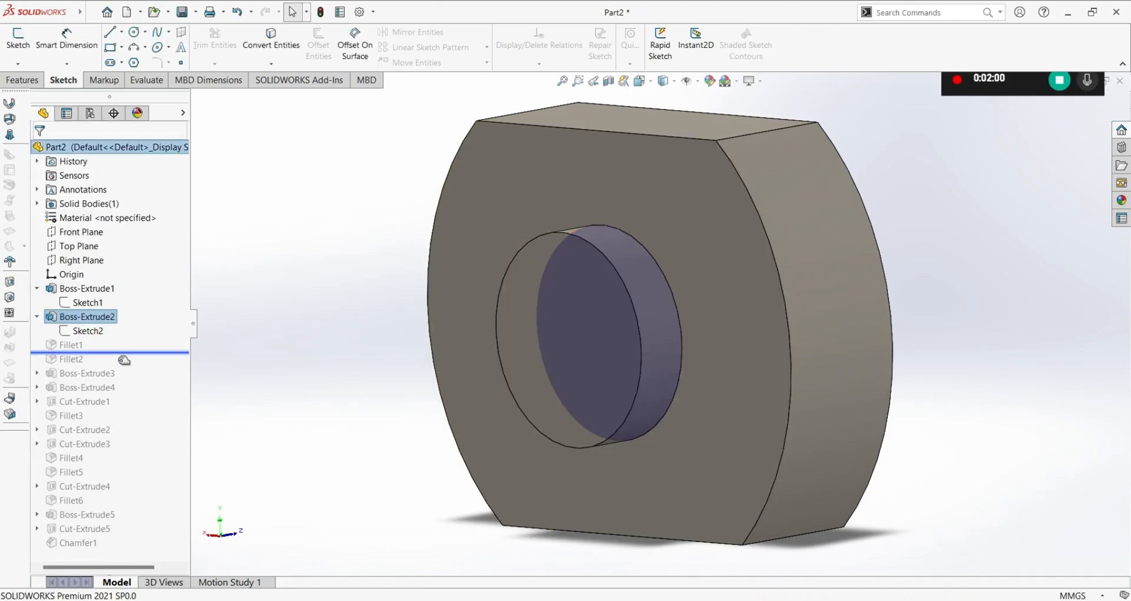
left_click(71, 345)
middle_click_drag(692, 314, 862, 362)
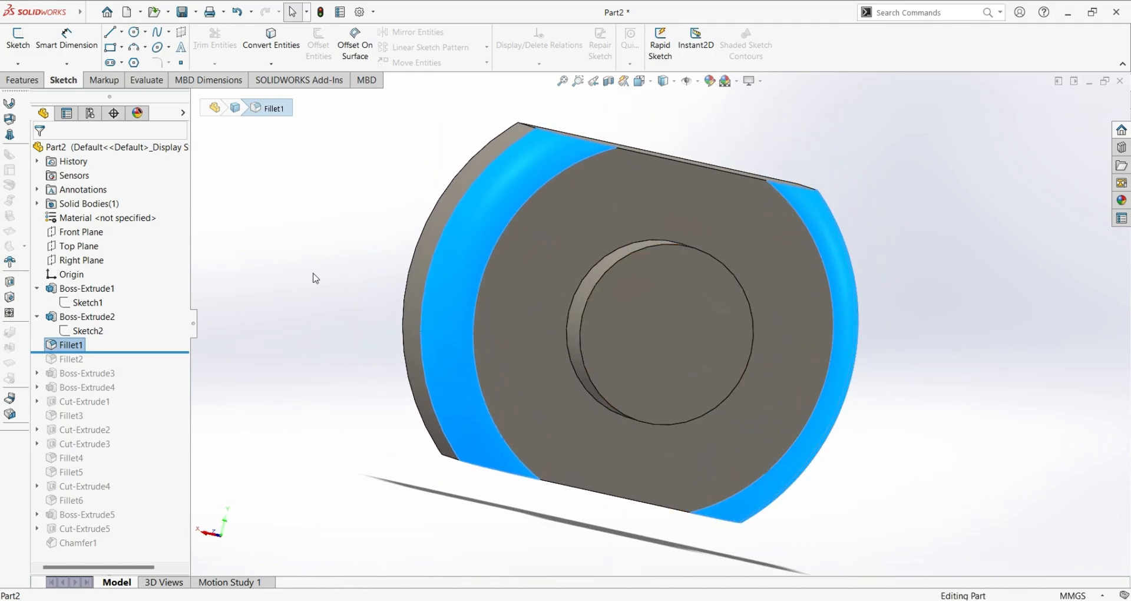
left_click(79, 346)
left_click(91, 309)
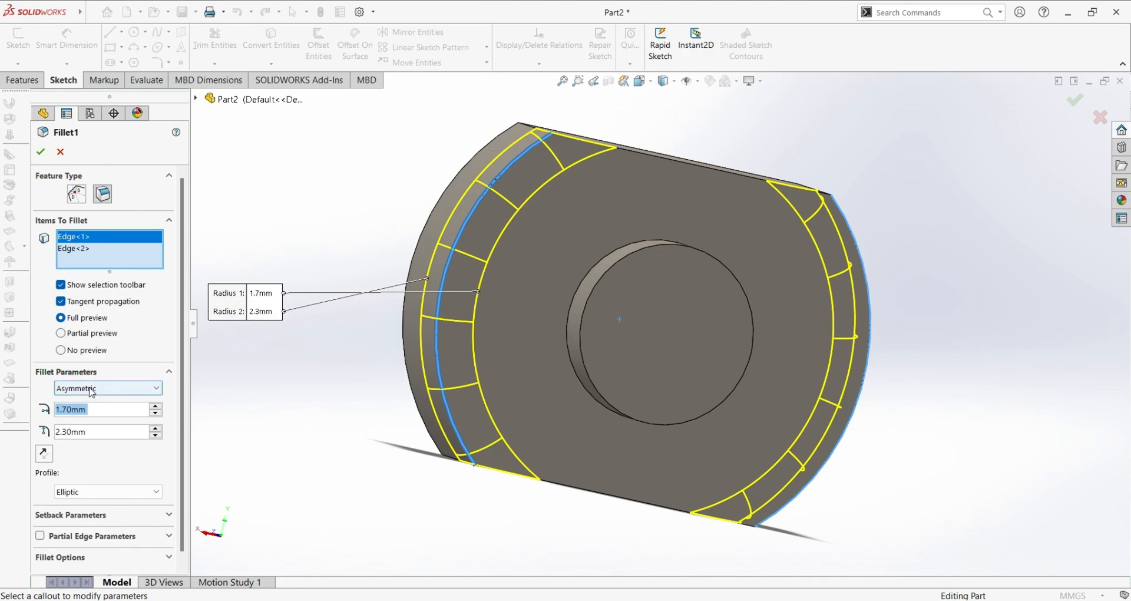
middle_click_drag(991, 398, 816, 253)
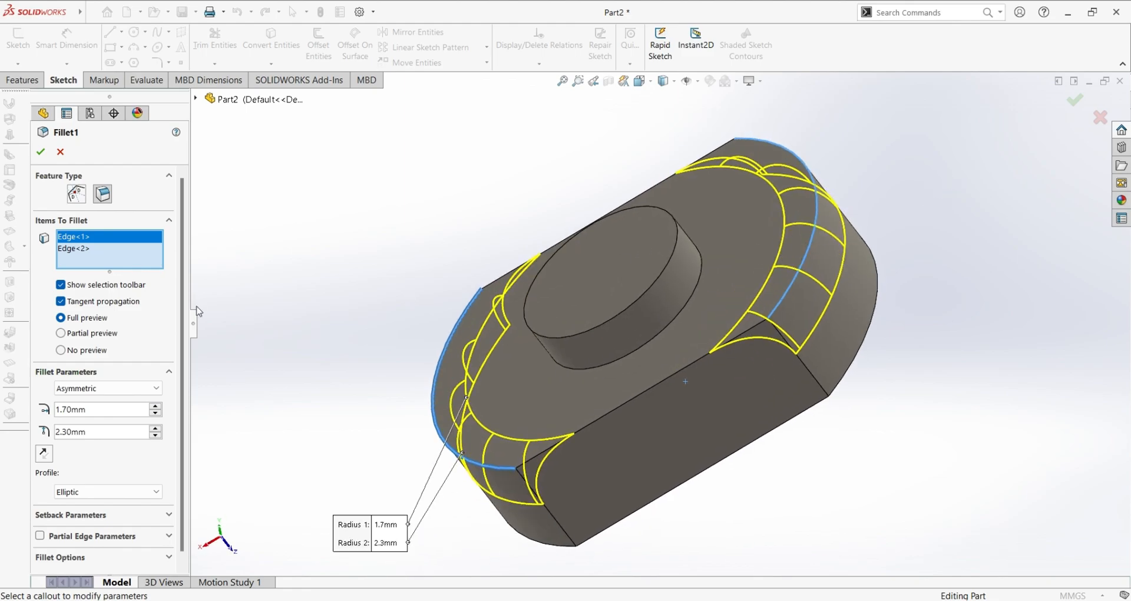
left_click(41, 151)
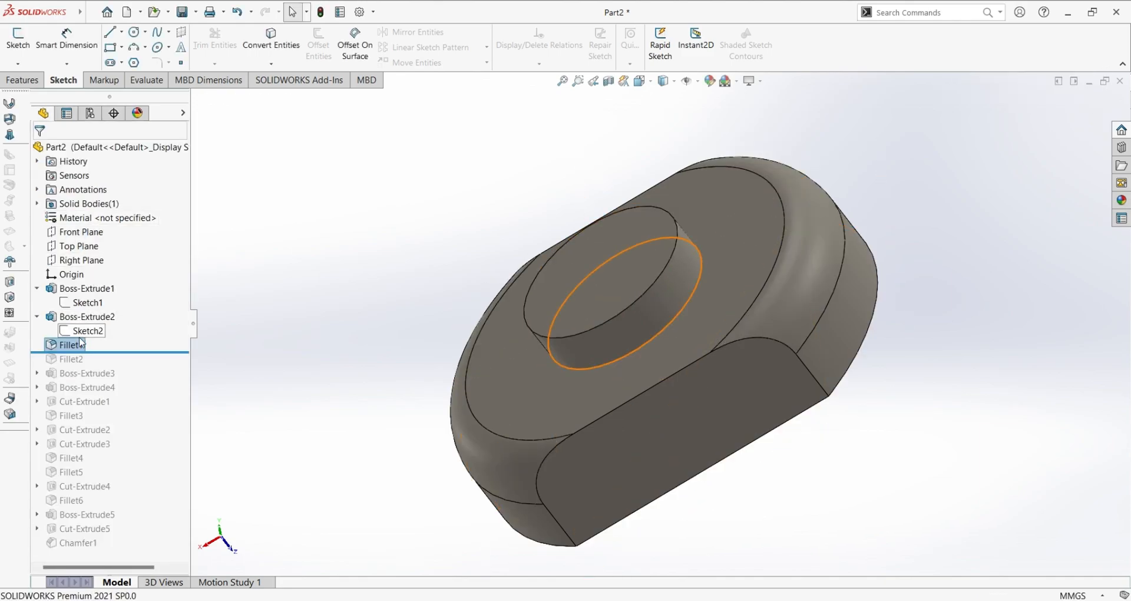
Roll the model forward to include Fillet2, review the symmetric fillet settings on the two straight edges, and close them unchanged.
left_click_drag(94, 353, 98, 368)
left_click(71, 358)
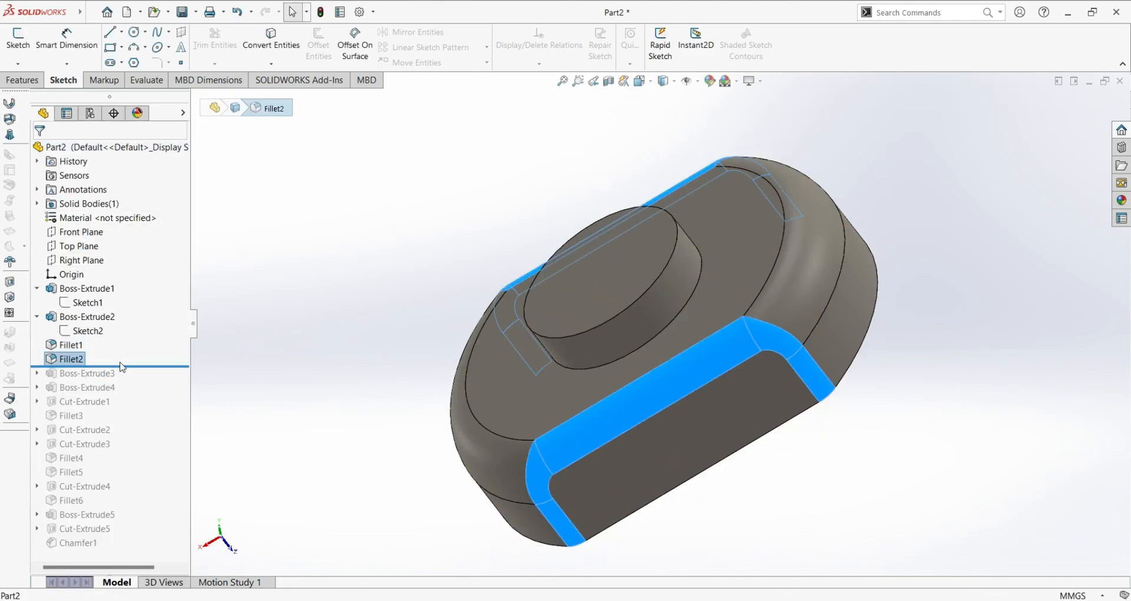
middle_click_drag(810, 287, 895, 478)
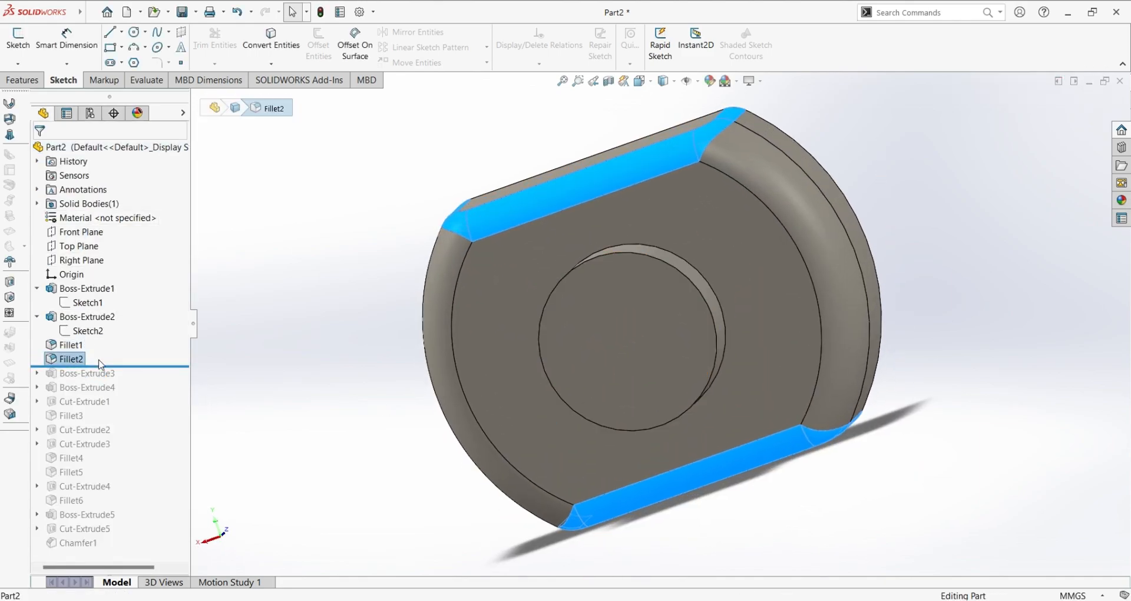
left_click(78, 360)
left_click(87, 300)
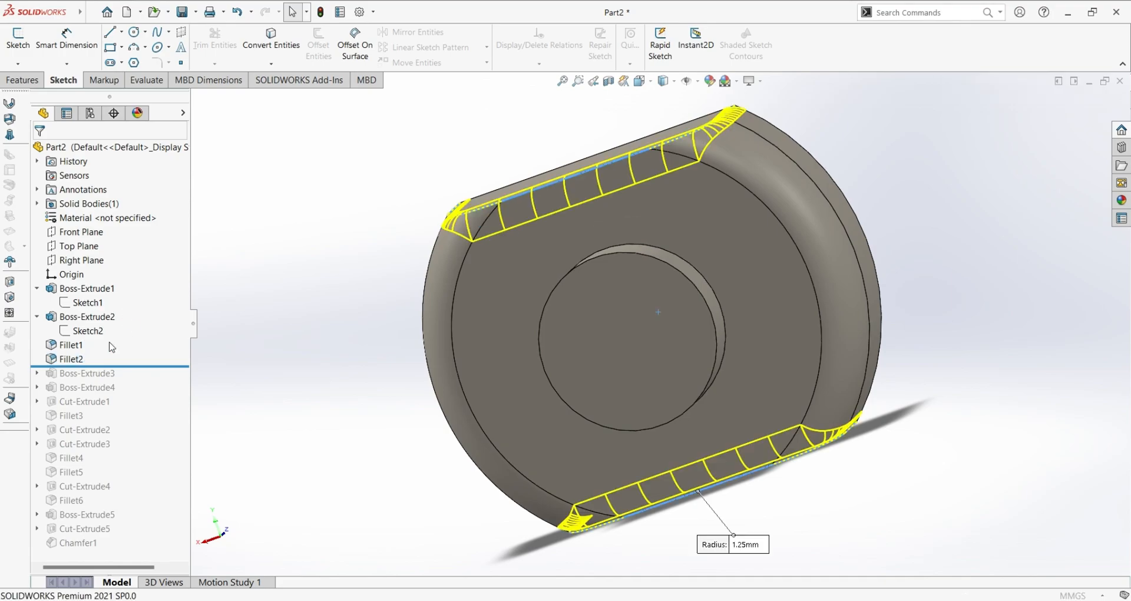
middle_click_drag(343, 423, 450, 396)
left_click(41, 152)
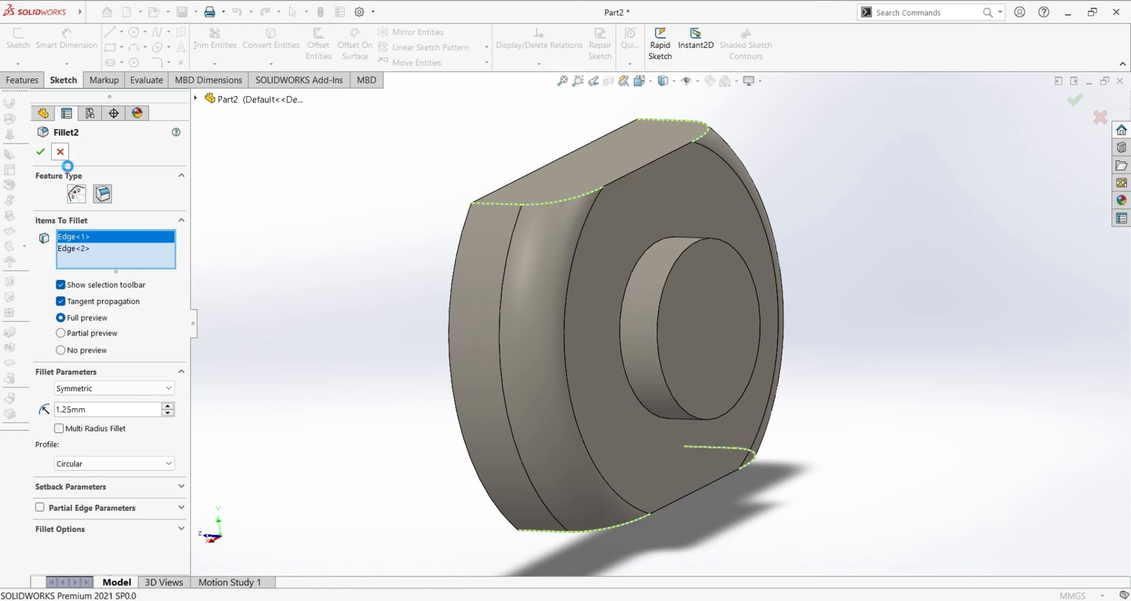
Roll the model forward to include Boss-Extrude3 and open its Sketch3 for editing.
left_click_drag(116, 367, 118, 381)
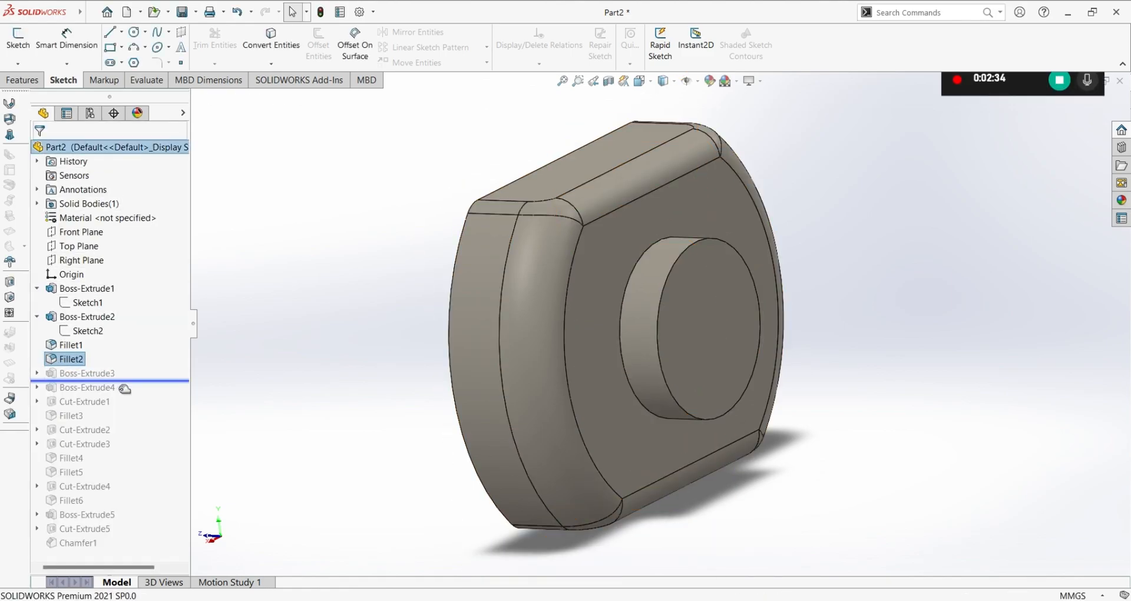
left_click(73, 375)
left_click(38, 373)
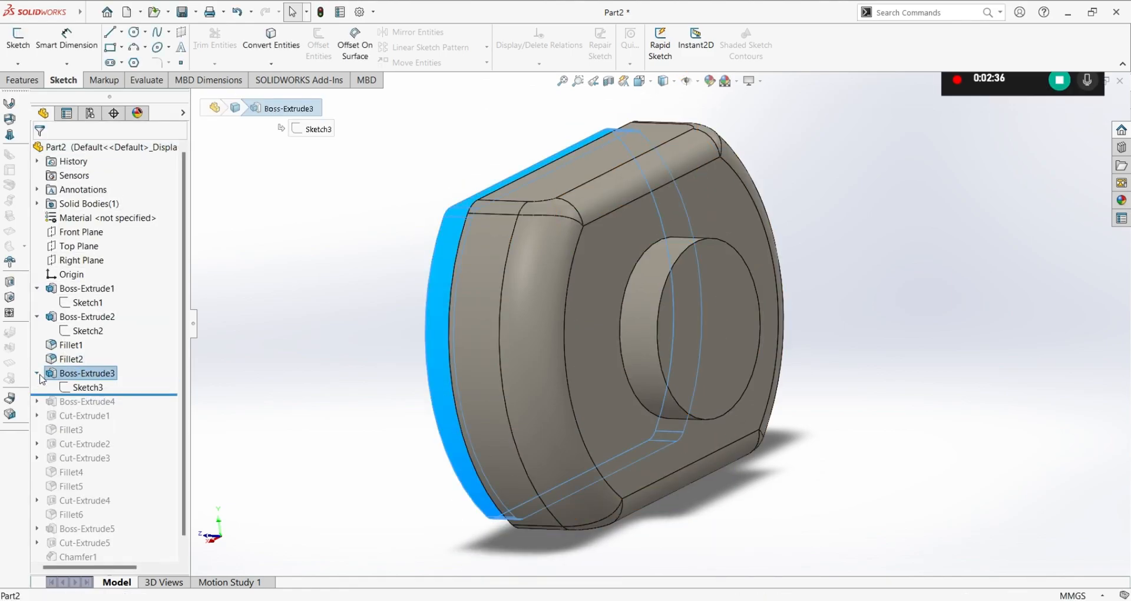
left_click(83, 386)
left_click(84, 352)
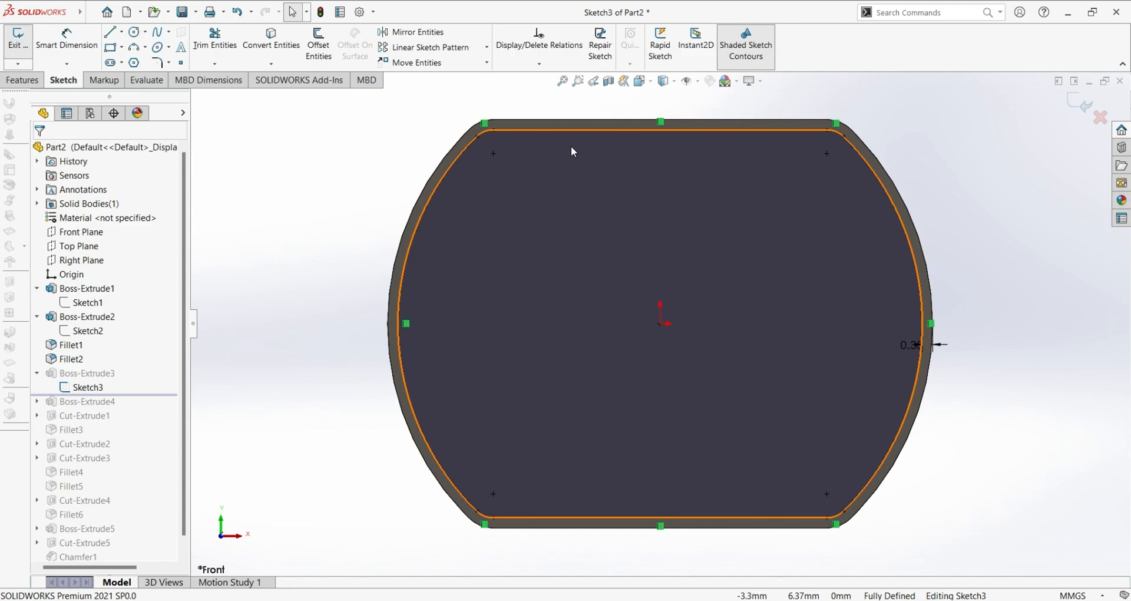
Examine the offset outline in Sketch3, including its rounded corners, straight edges and offset dimension.
scroll(572, 153, "down", 5)
scroll(548, 234, "down", 2)
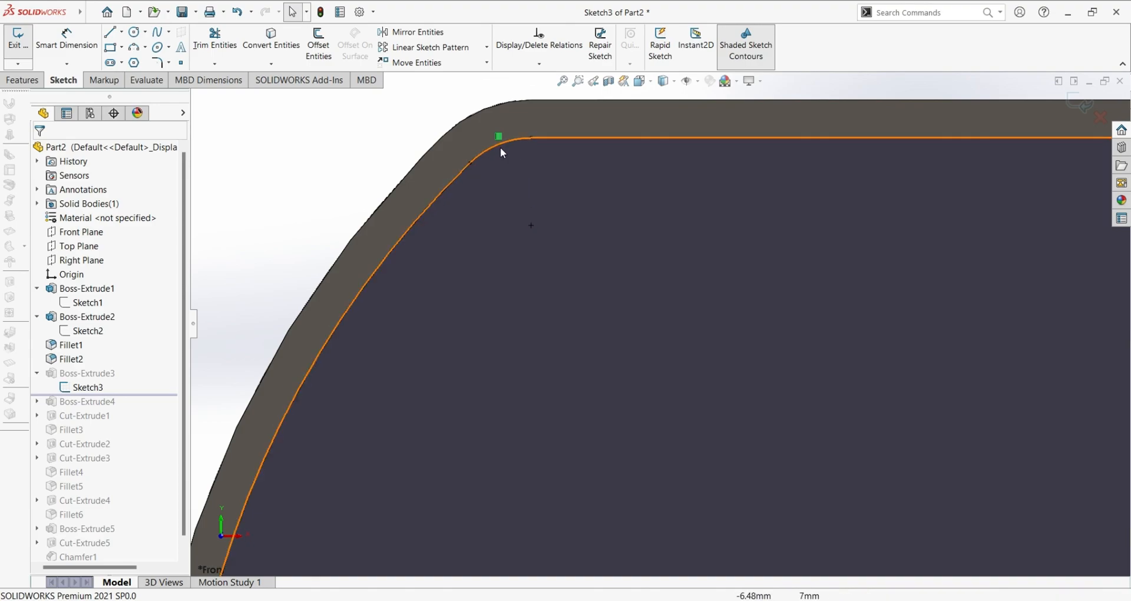
scroll(582, 312, "up", 1)
scroll(589, 310, "down", 2)
scroll(884, 251, "up", 2)
scroll(1043, 361, "up", 2)
scroll(1041, 291, "down", 4)
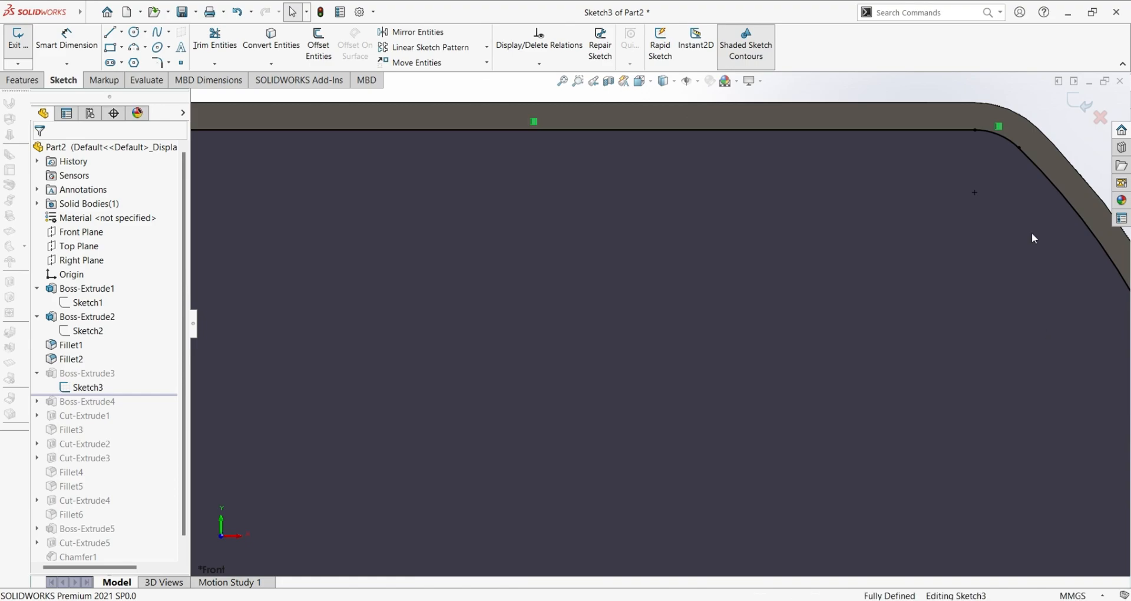
scroll(1005, 143, "up", 3)
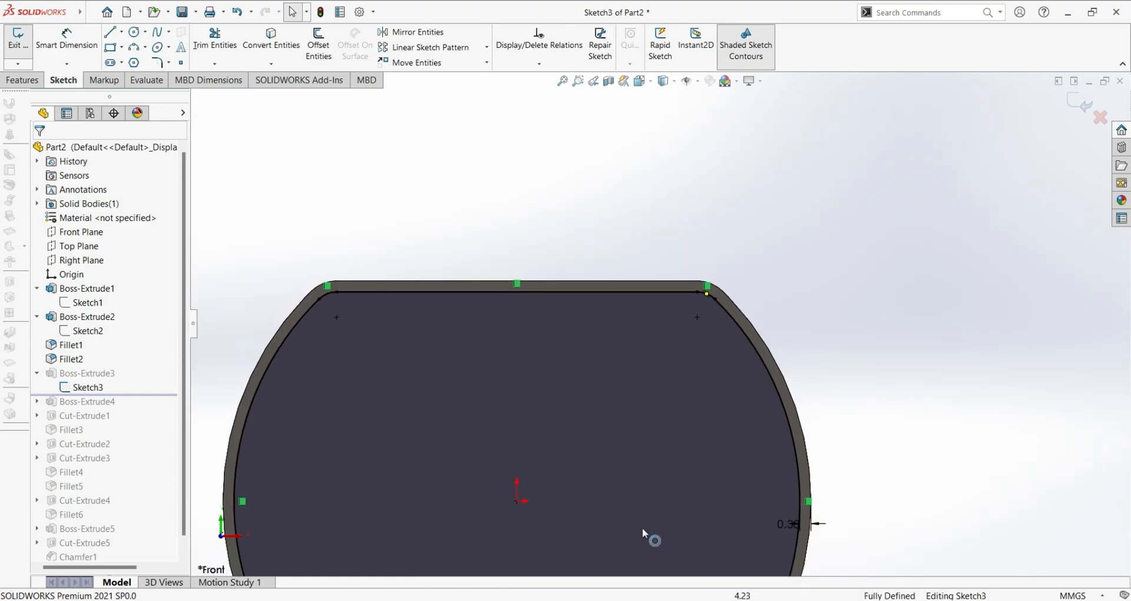
scroll(783, 459, "down", 2)
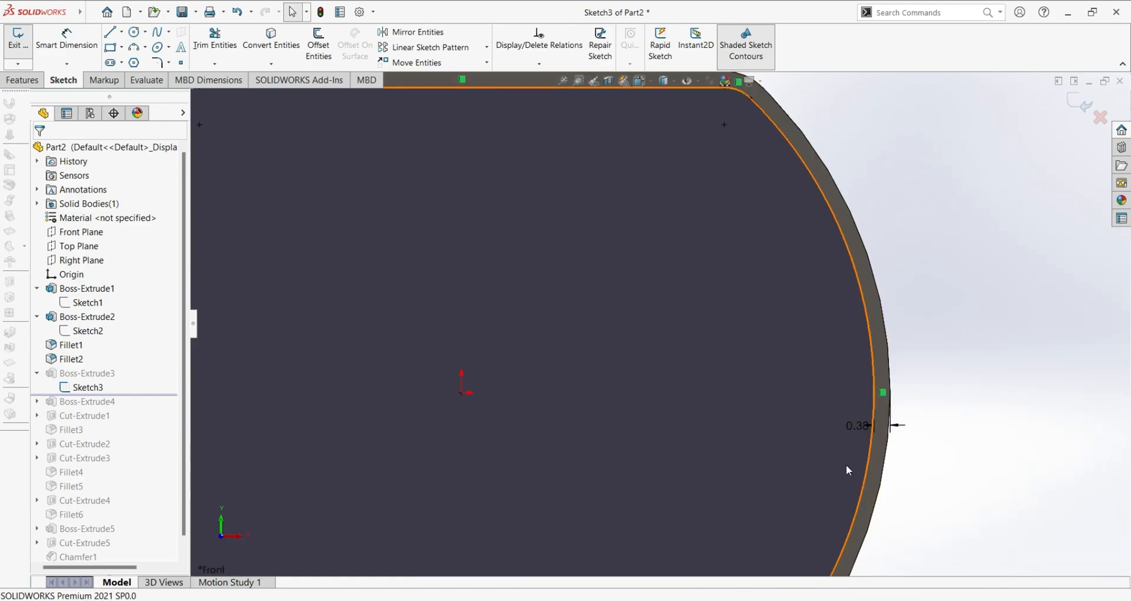
key("z")
key("z")
key("z")
scroll(732, 517, "down", 3)
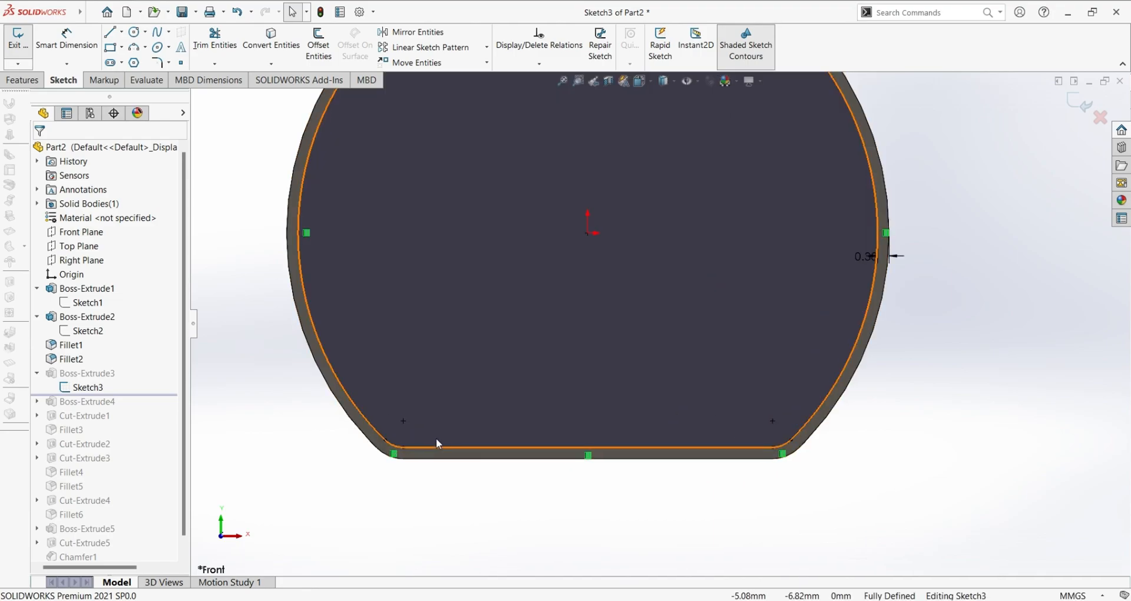
key("f")
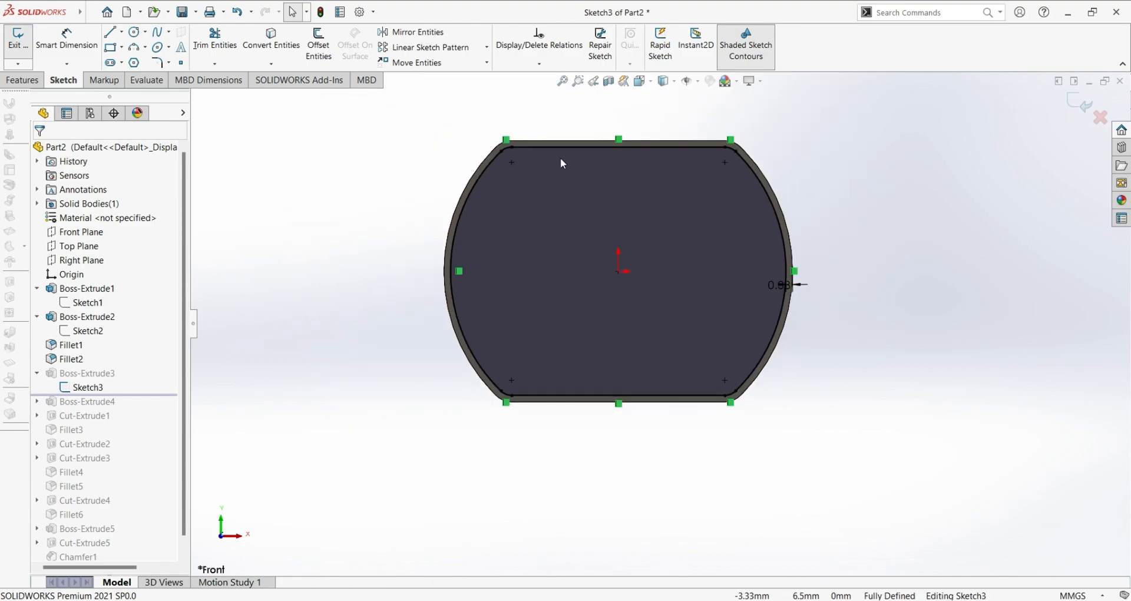
Inspect the radius parameters of Sketch3's two lower corner arcs and its large side arc, and exit the sketch unchanged.
left_click(507, 398)
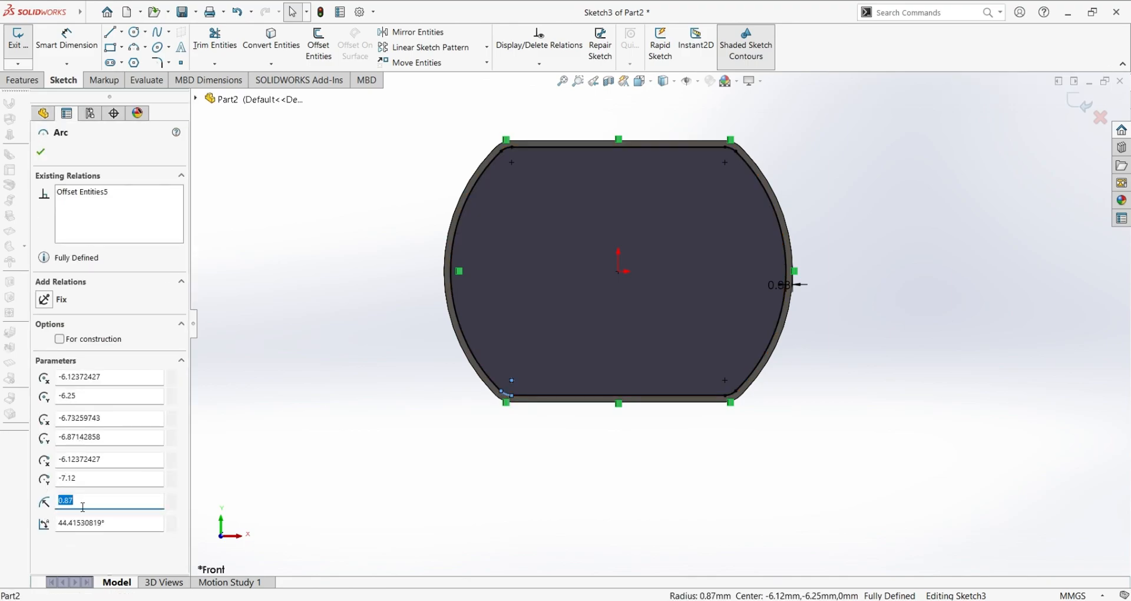
left_click(731, 395)
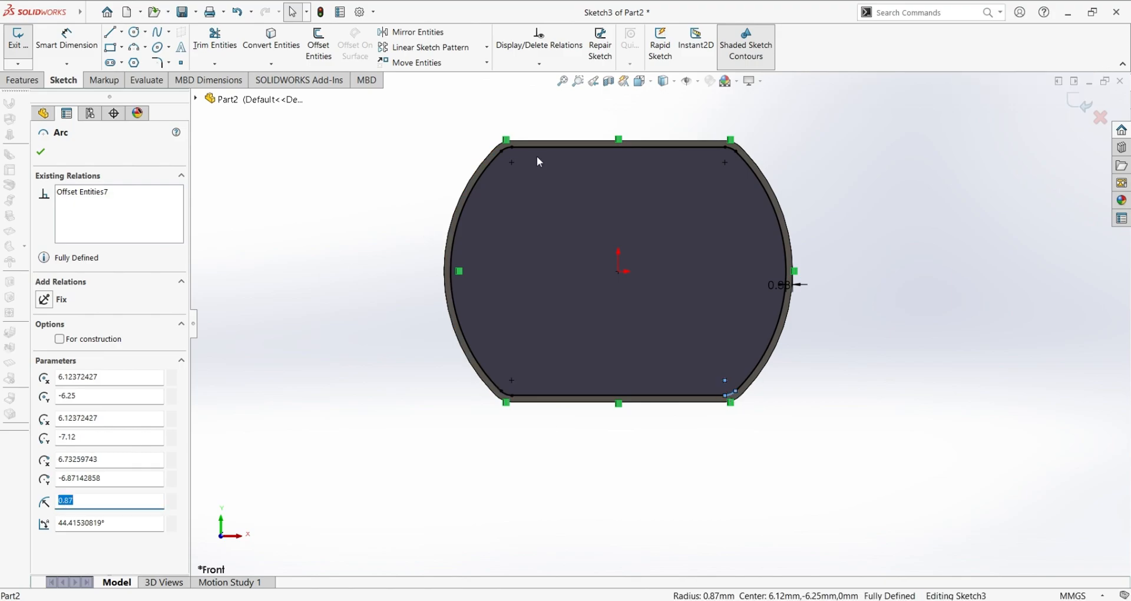
left_click(994, 284)
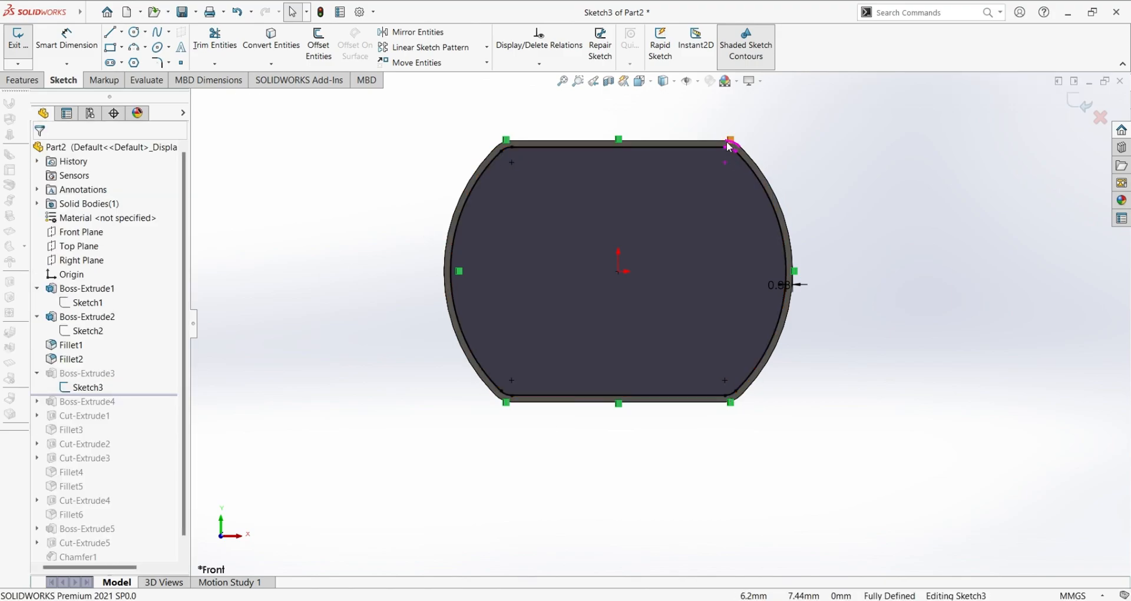
left_click(785, 244)
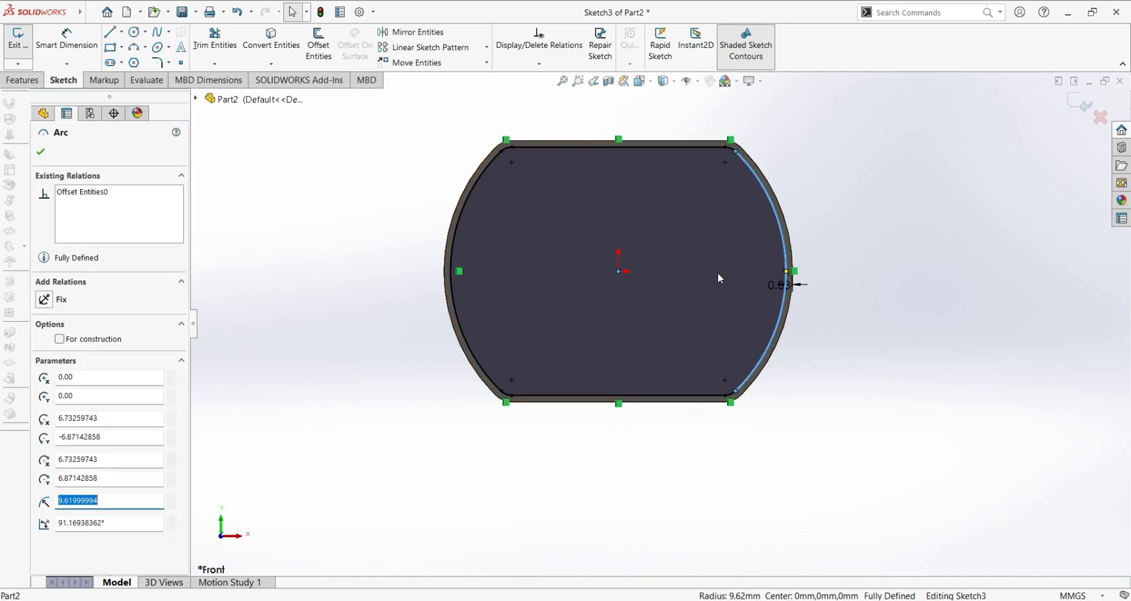
left_click(367, 435)
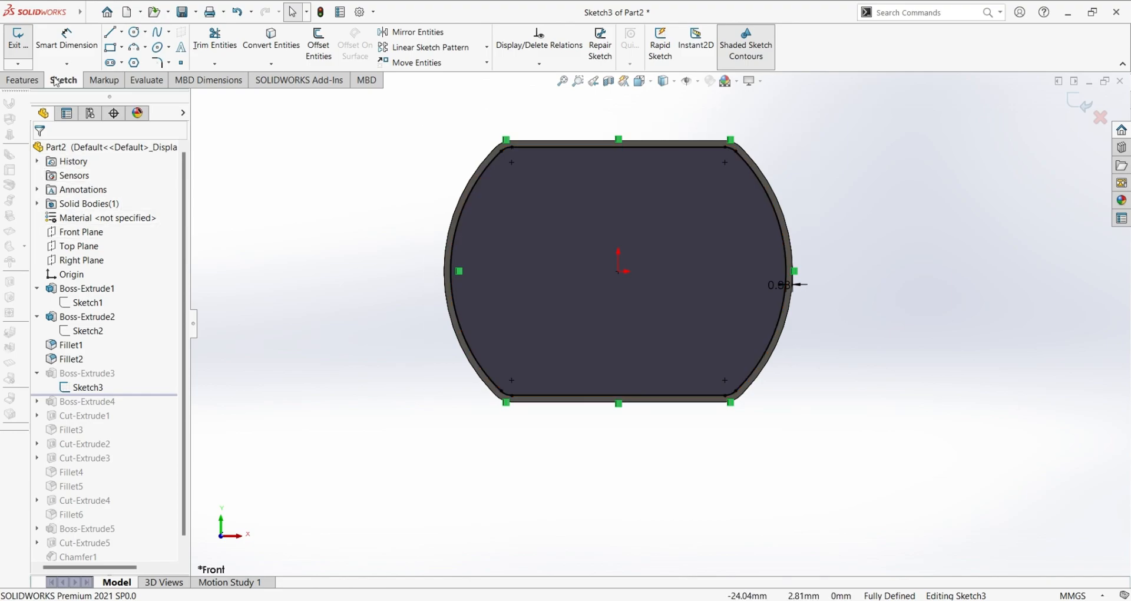
left_click(25, 56)
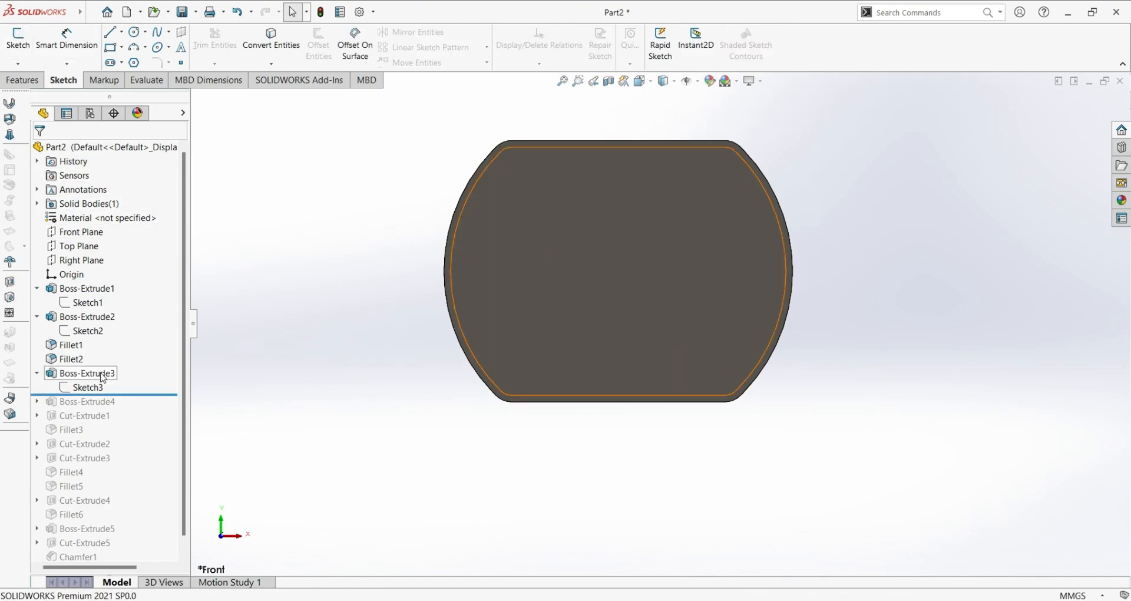
Review the two-direction blind extrusion settings of Boss-Extrude3 with the model turned to the side, and close them unchanged.
left_click(120, 346)
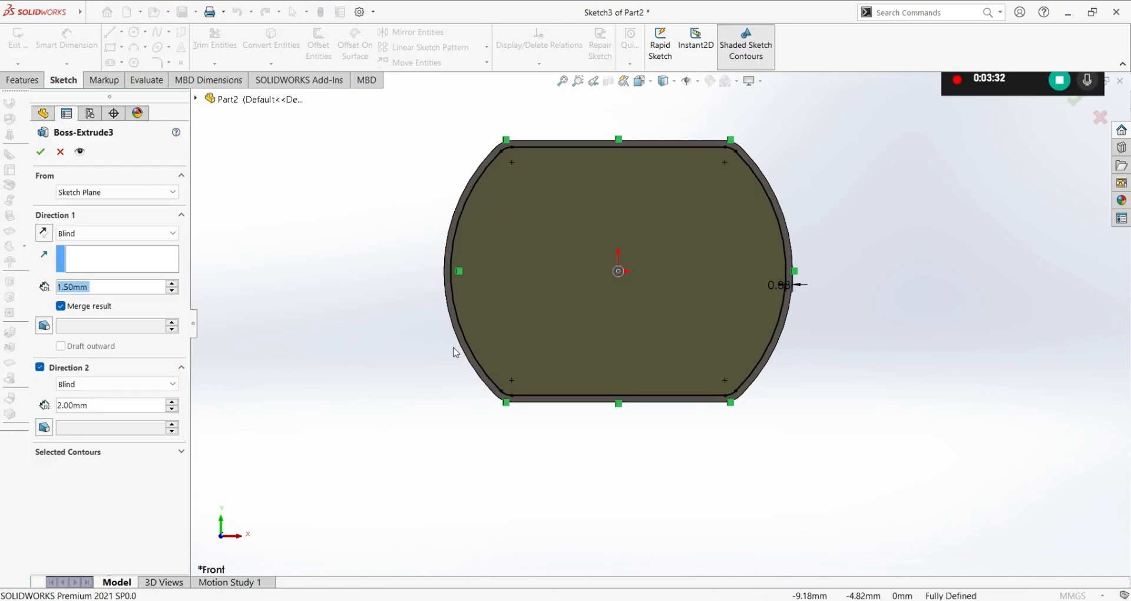
middle_click_drag(935, 238, 857, 229)
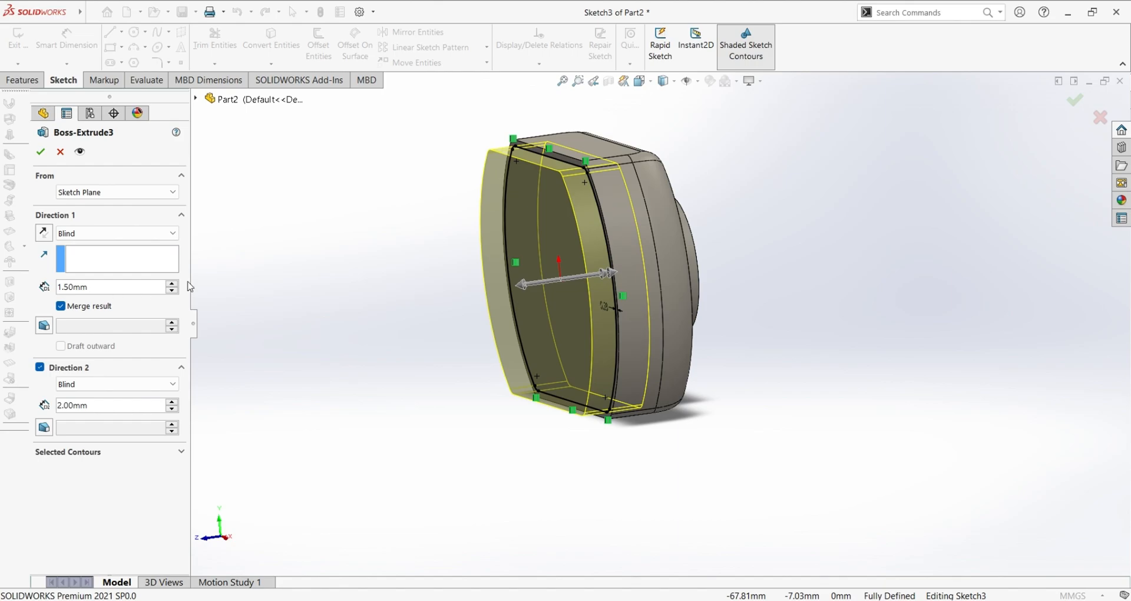
left_click(60, 152)
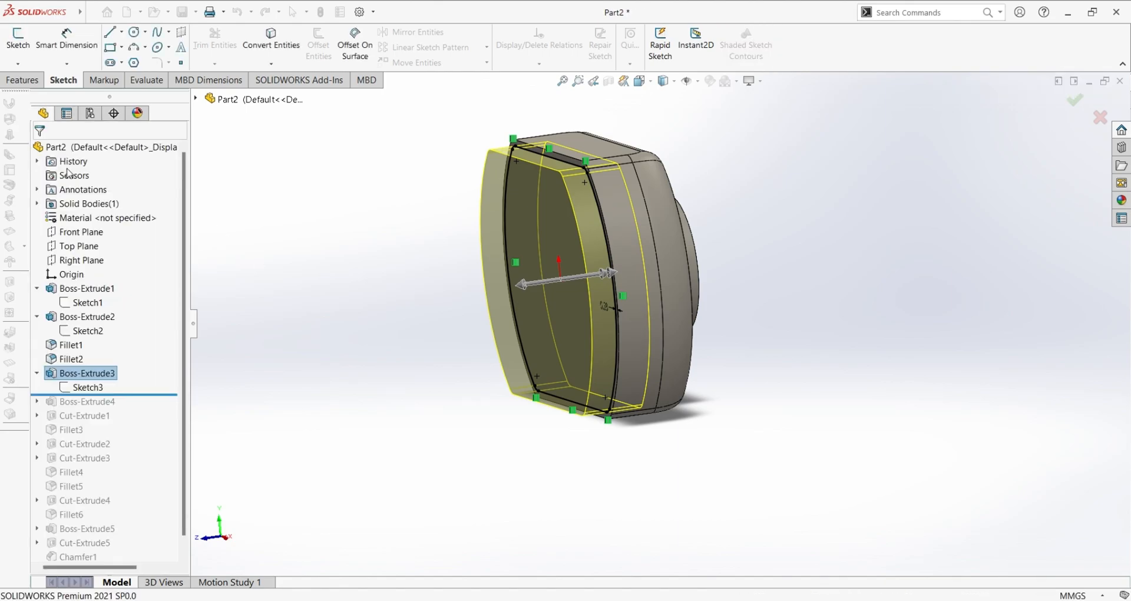
Roll the model forward to include Boss-Extrude4, view its Sketch4 outline from several angles, and exit the sketch unchanged.
left_click(88, 402)
left_click(88, 416)
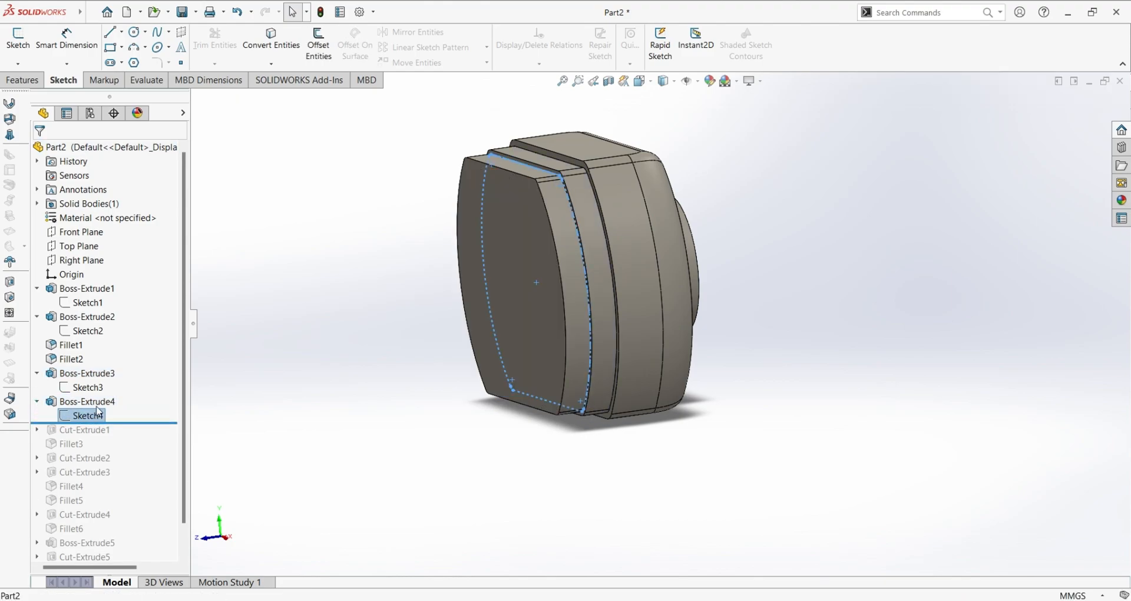
left_click(102, 386)
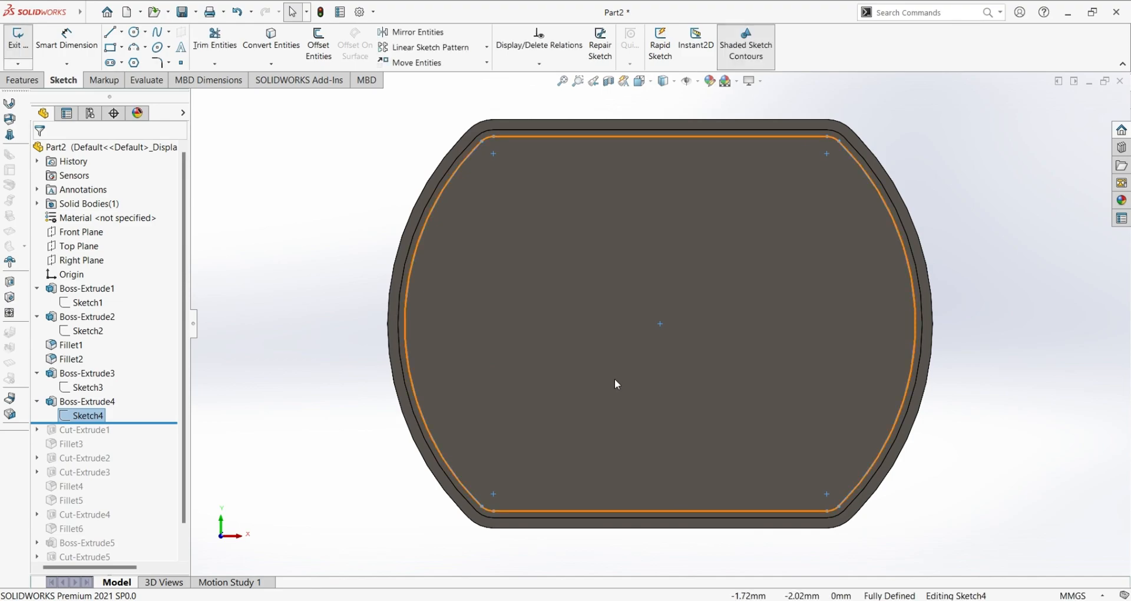
middle_click_drag(1062, 359, 985, 392)
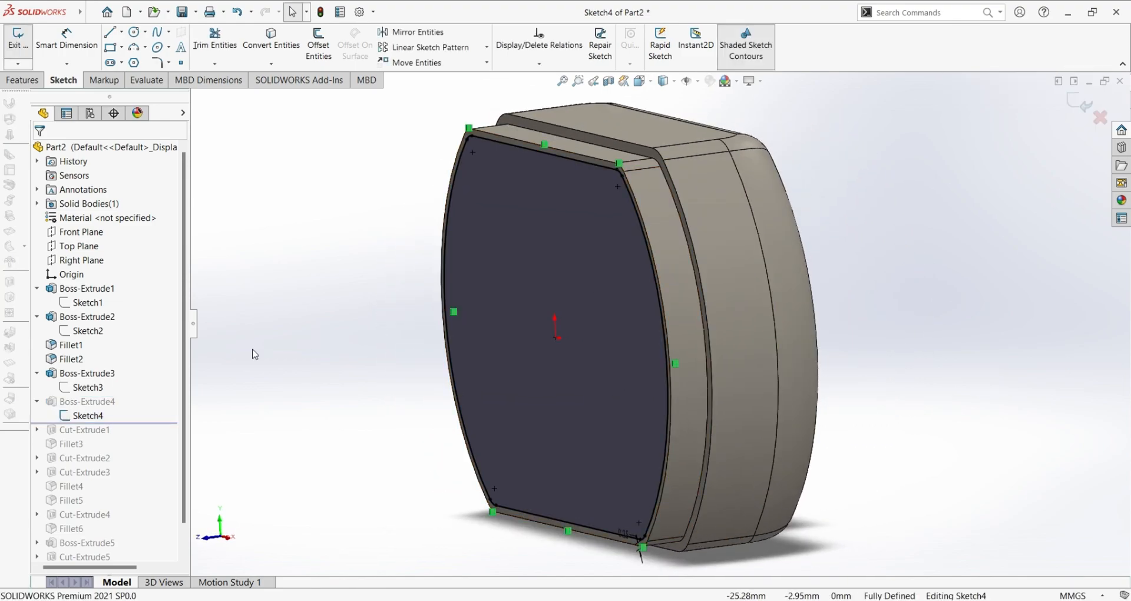
mouse_move(610, 230)
middle_mouse_down()
mouse_move(429, 312)
mouse_move(409, 303)
middle_mouse_up()
left_click(18, 41)
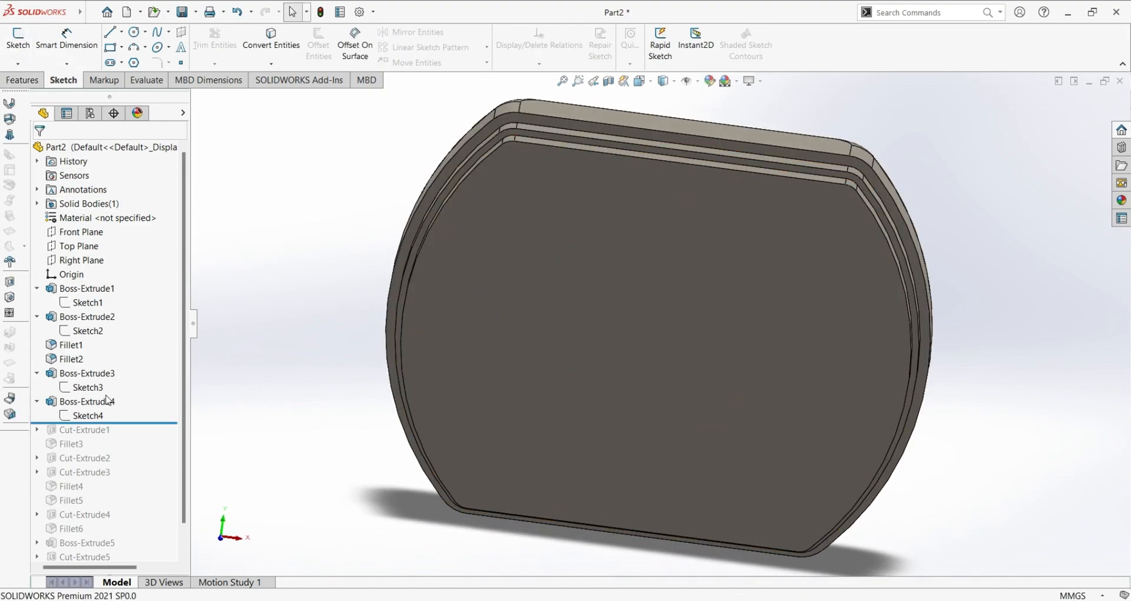
Review the blind extrusion settings and preview of Boss-Extrude4, and close the definition unchanged.
left_click(95, 401)
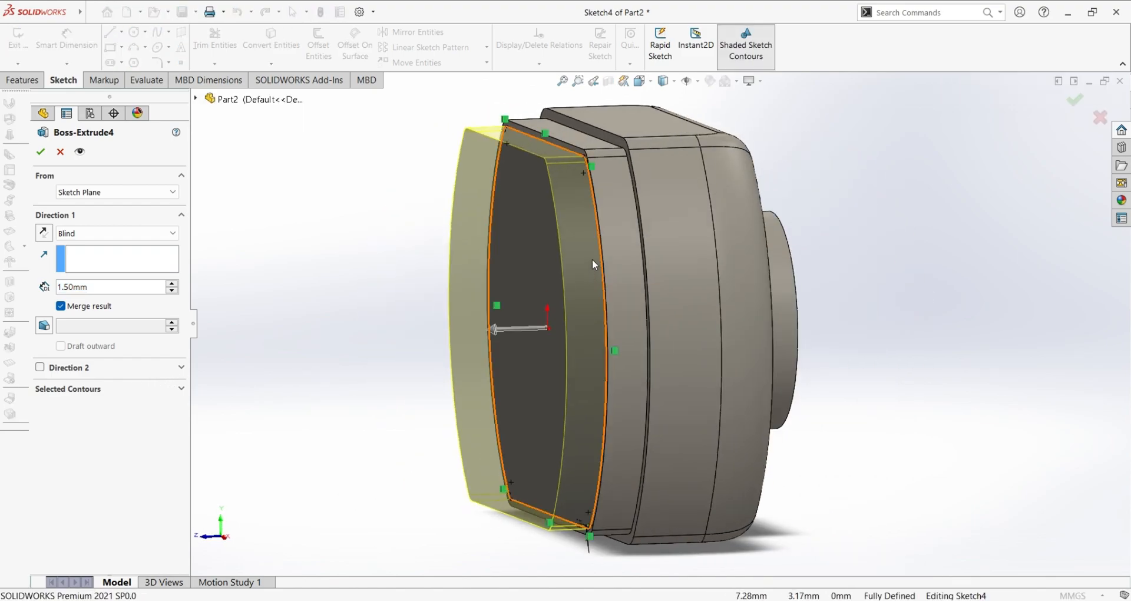
left_click(59, 152)
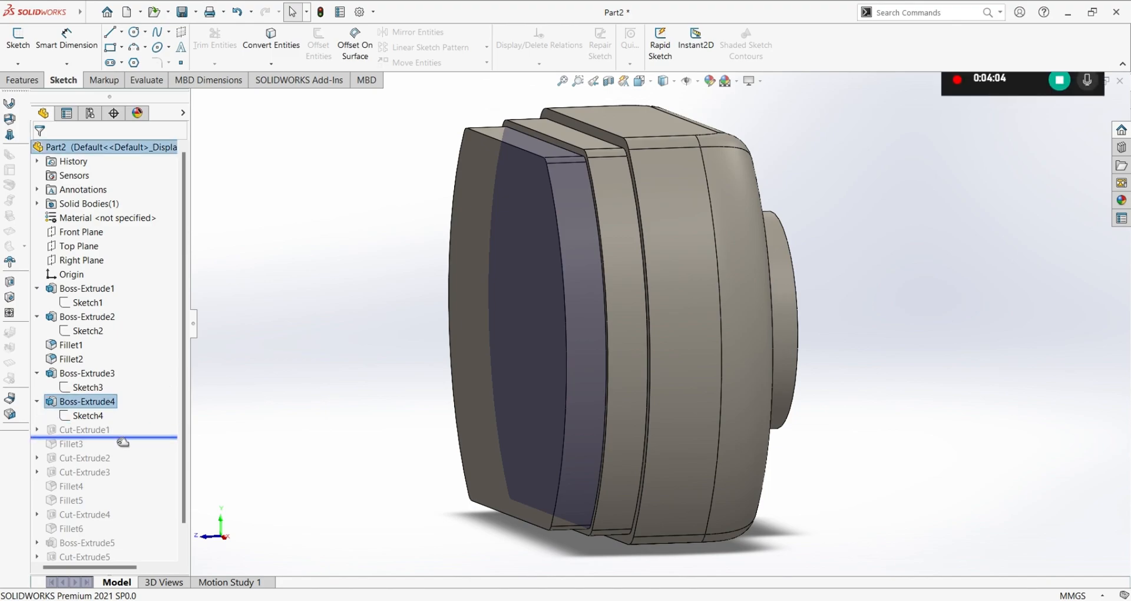
Roll the model forward to include Cut-Extrude1 and open its Sketch5 for editing.
left_click_drag(122, 440, 121, 440)
left_click(93, 431)
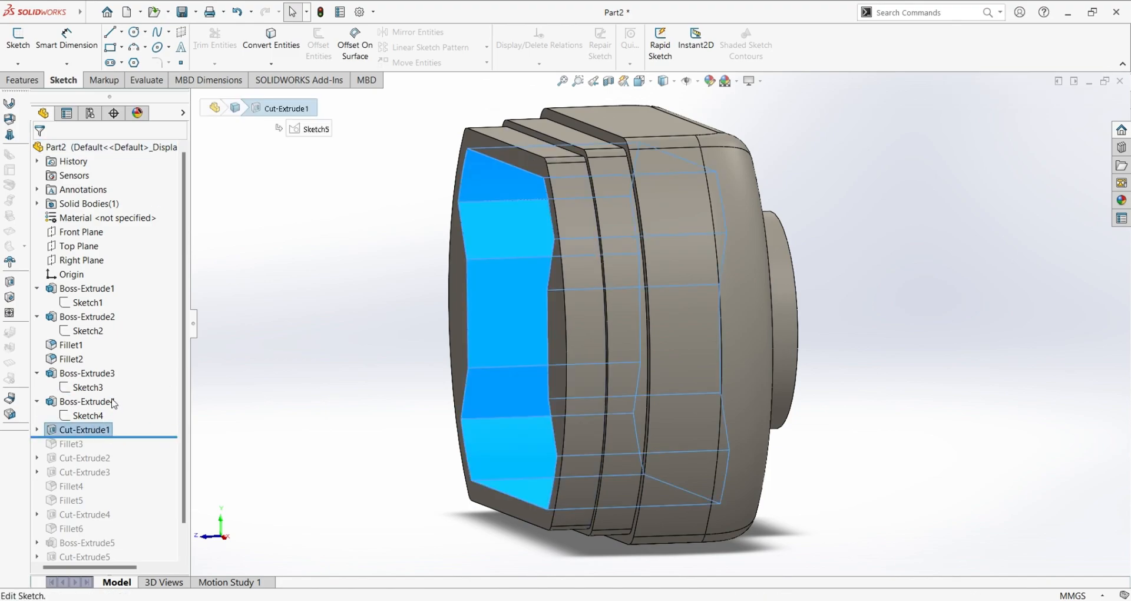
left_click(37, 429)
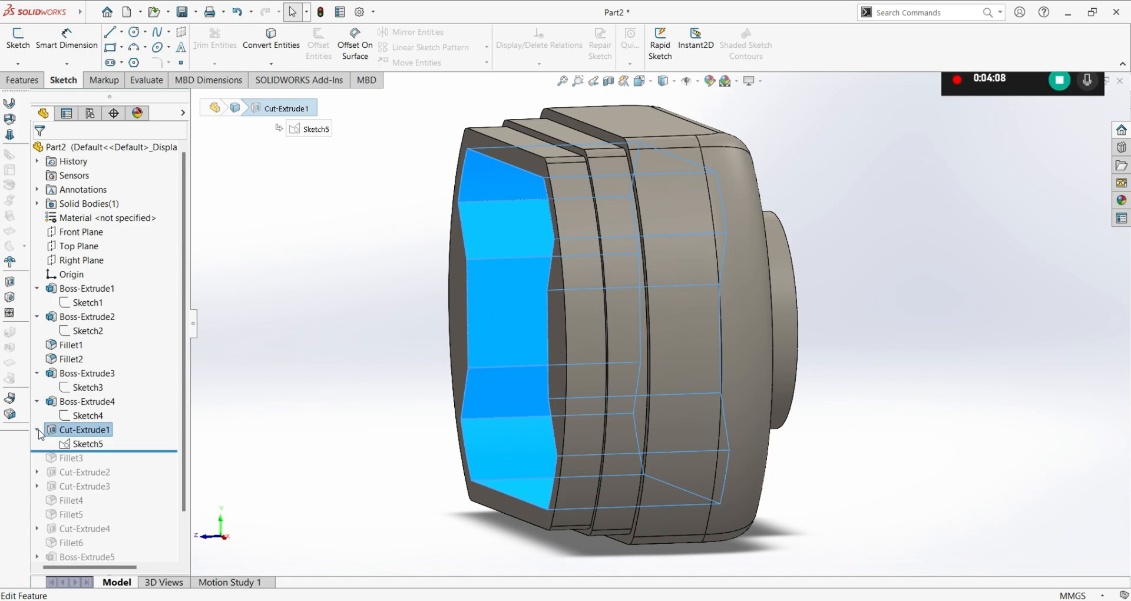
left_click(83, 443)
left_click(95, 413)
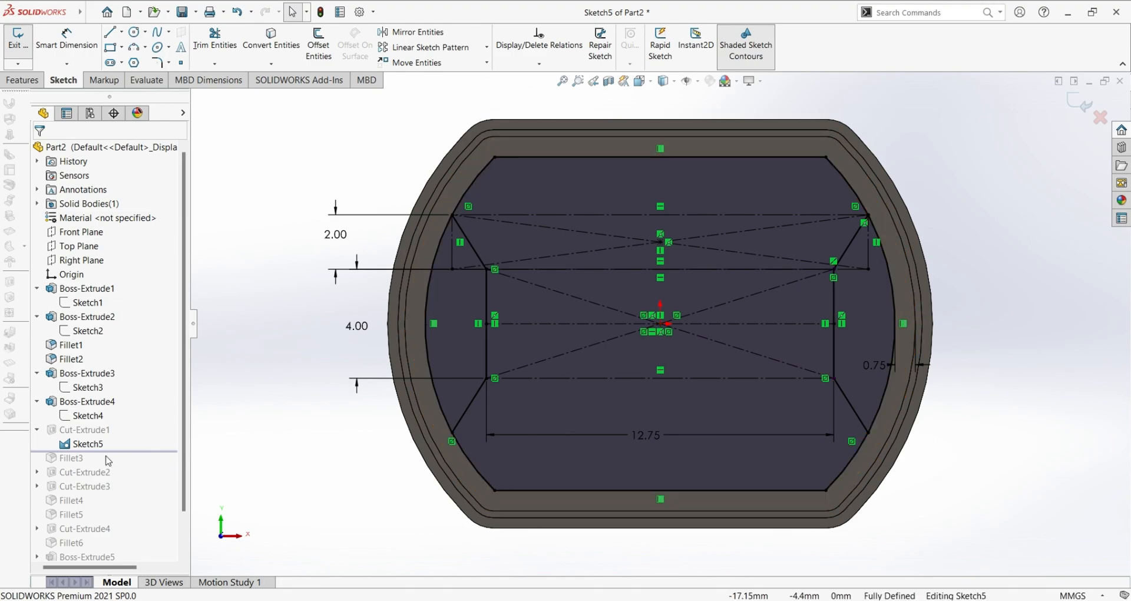
Examine Sketch5's offset outline, centre rectangles, angled corner lines and dimensions up close.
scroll(910, 295, "down", 5)
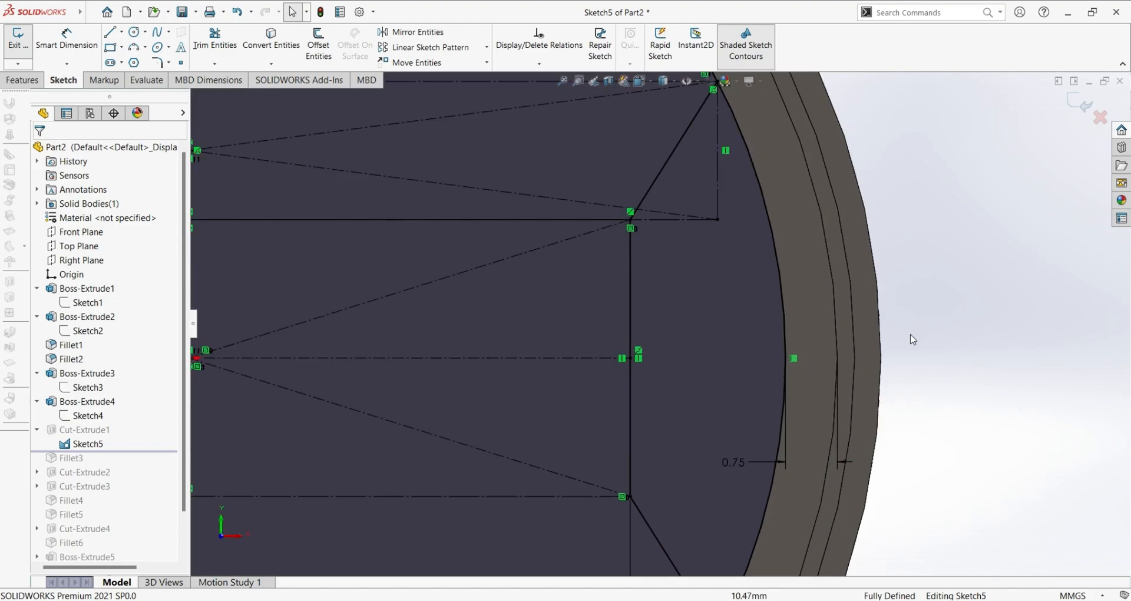
key("f")
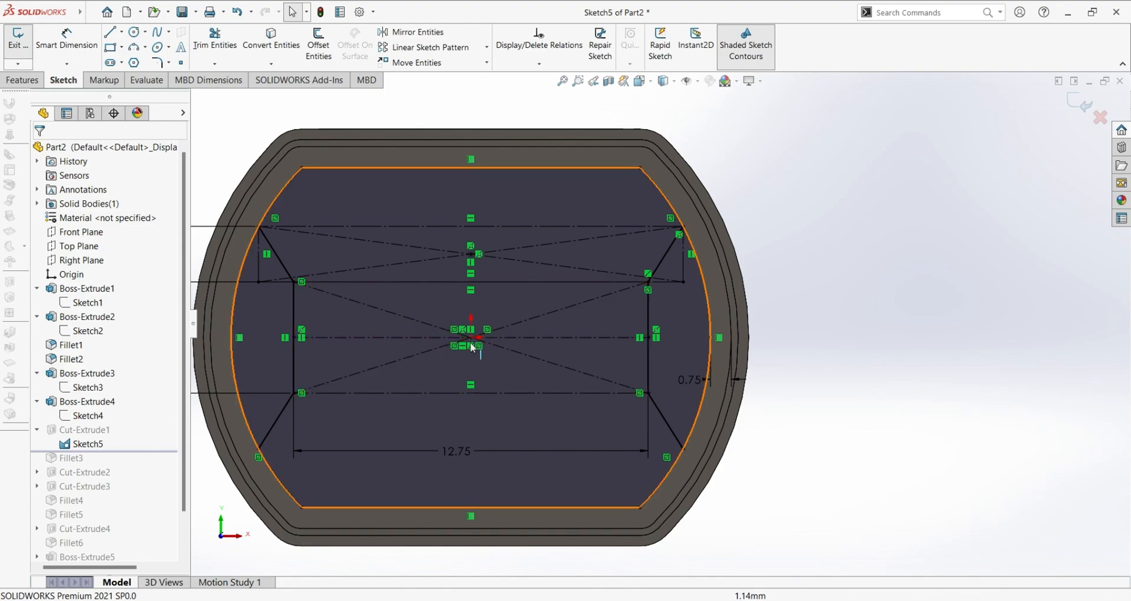
scroll(288, 339, "down", 3)
scroll(649, 350, "up", 2)
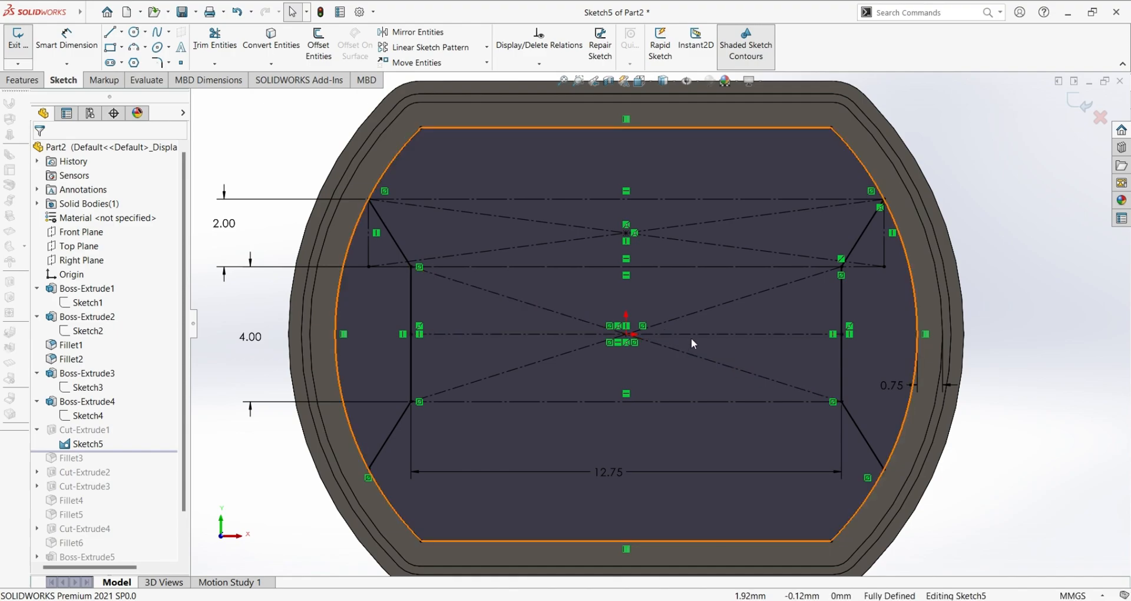
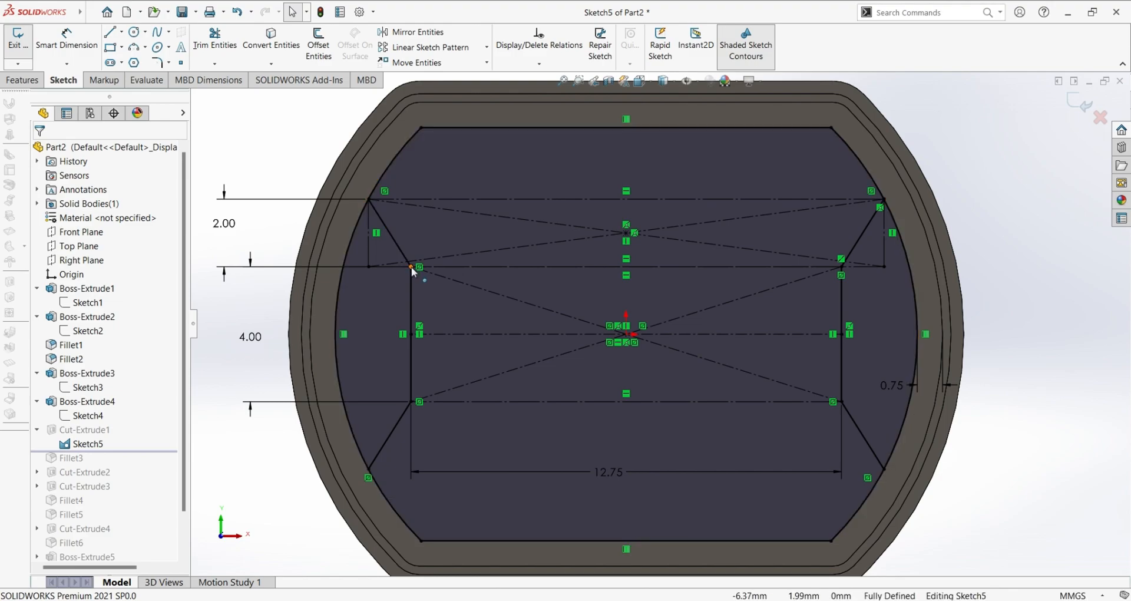
scroll(413, 271, "down", 4)
scroll(504, 287, "up", 4)
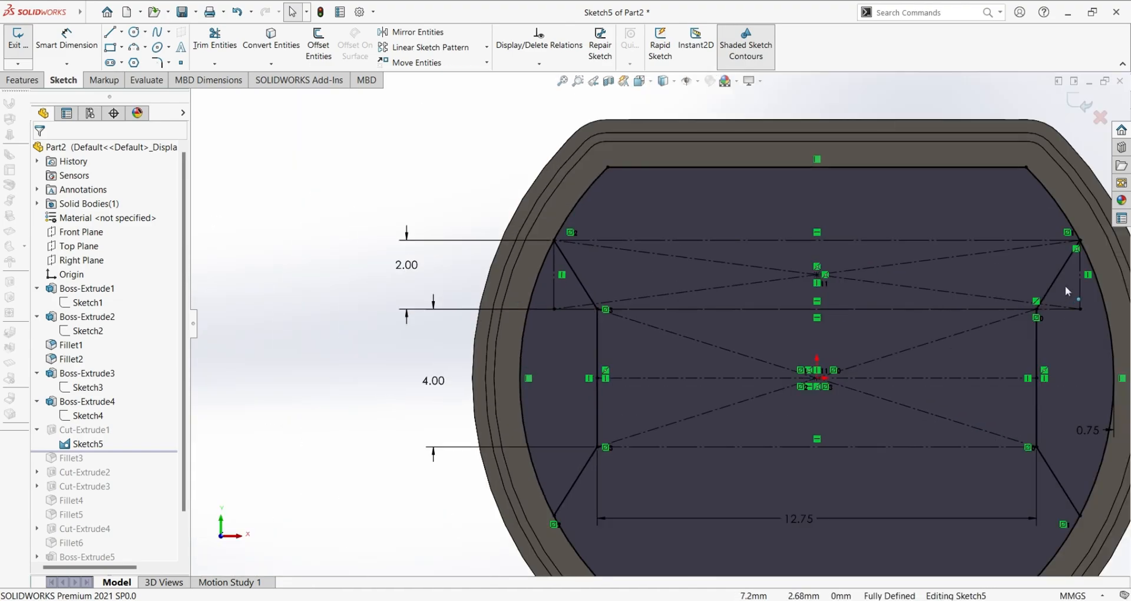
scroll(1001, 289, "down", 3)
scroll(925, 285, "up", 5)
scroll(760, 389, "down", 3)
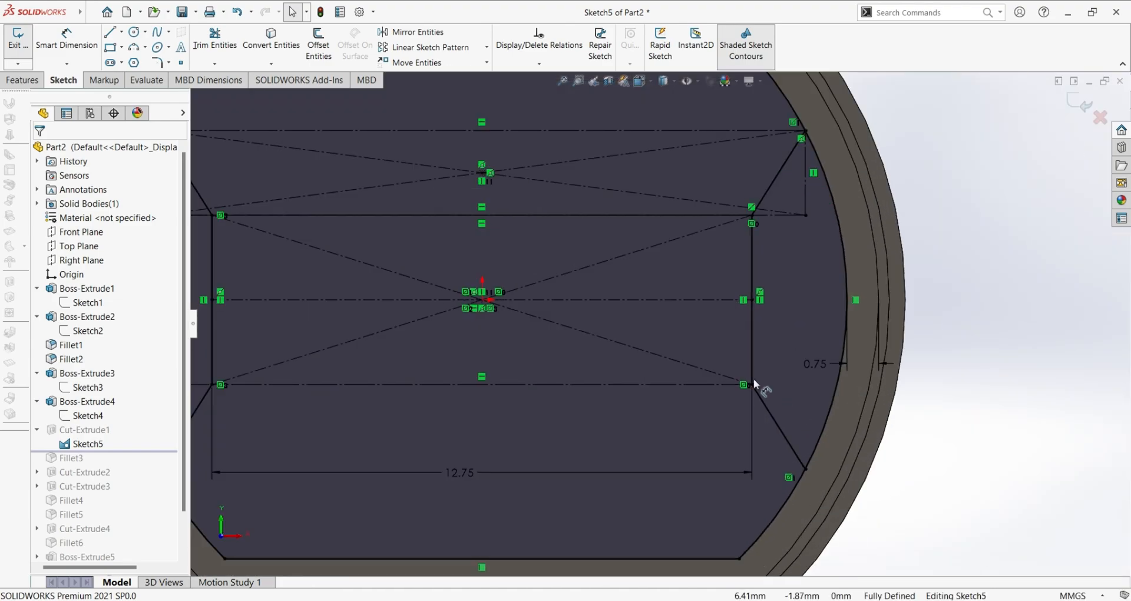
Review the blind cut settings and preview of Cut-Extrude1 from several angles, and close the definition unchanged.
scroll(661, 330, "up", 3)
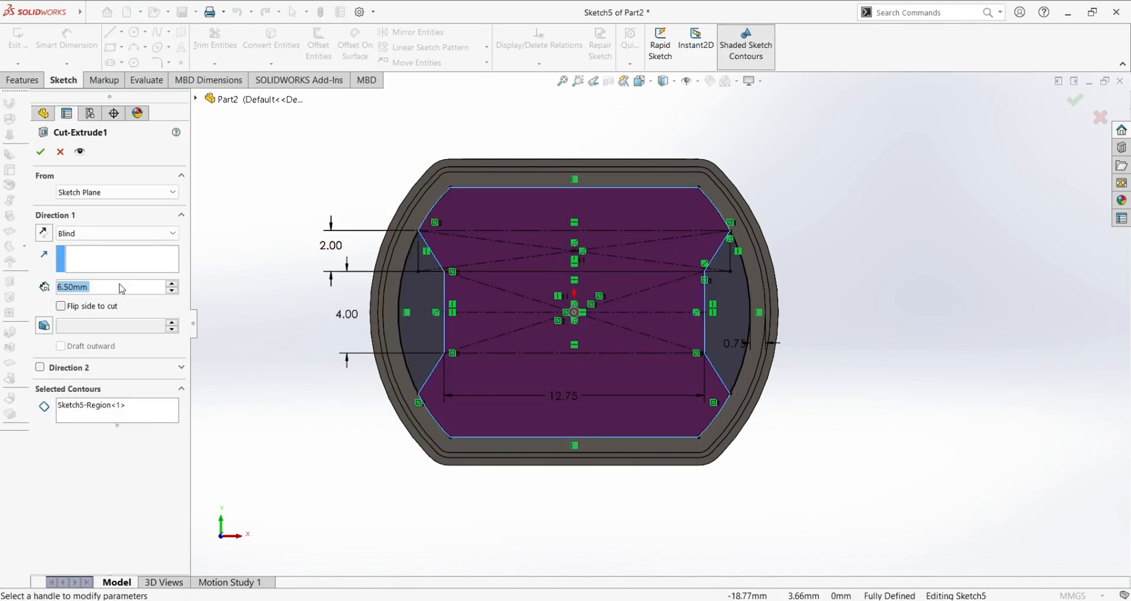
mouse_move(878, 366)
middle_mouse_down()
mouse_move(786, 404)
mouse_move(807, 366)
mouse_move(744, 340)
middle_mouse_up()
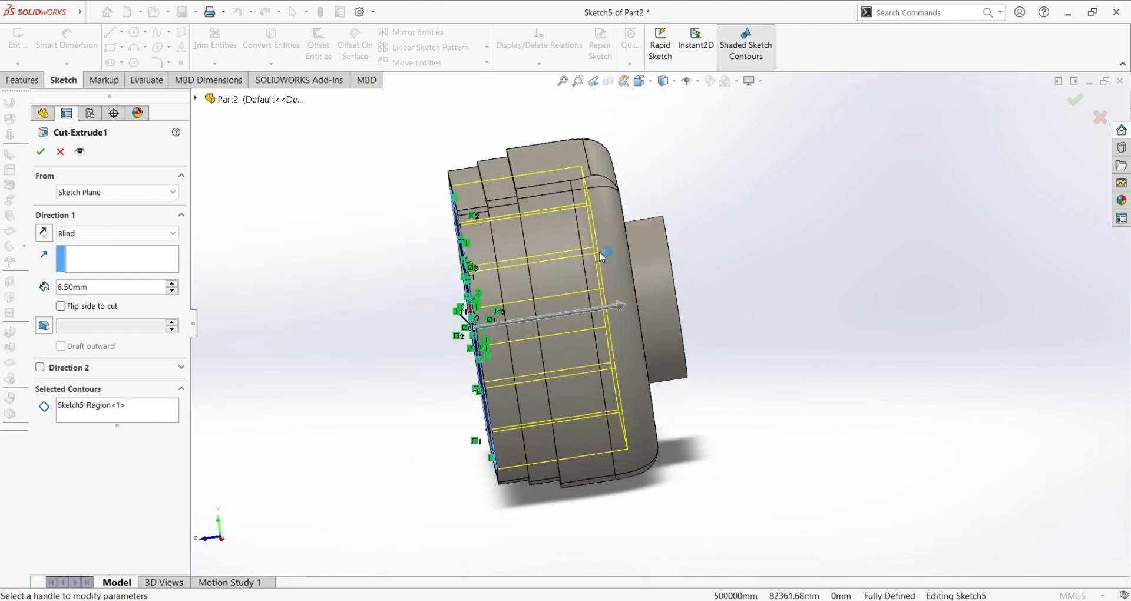
middle_click_drag(639, 318, 996, 365)
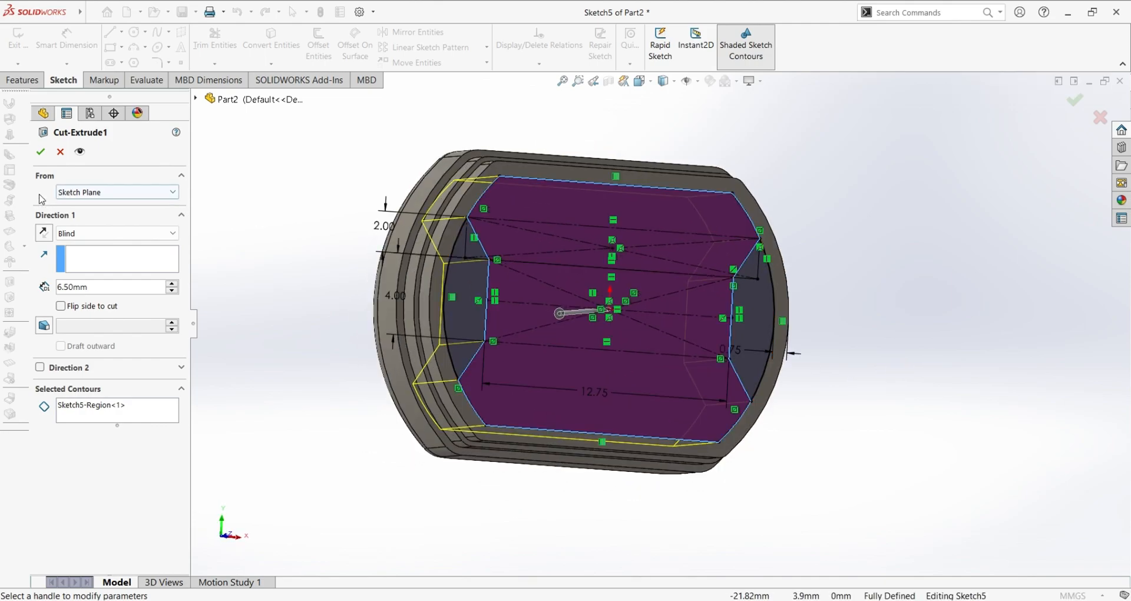
left_click(60, 152)
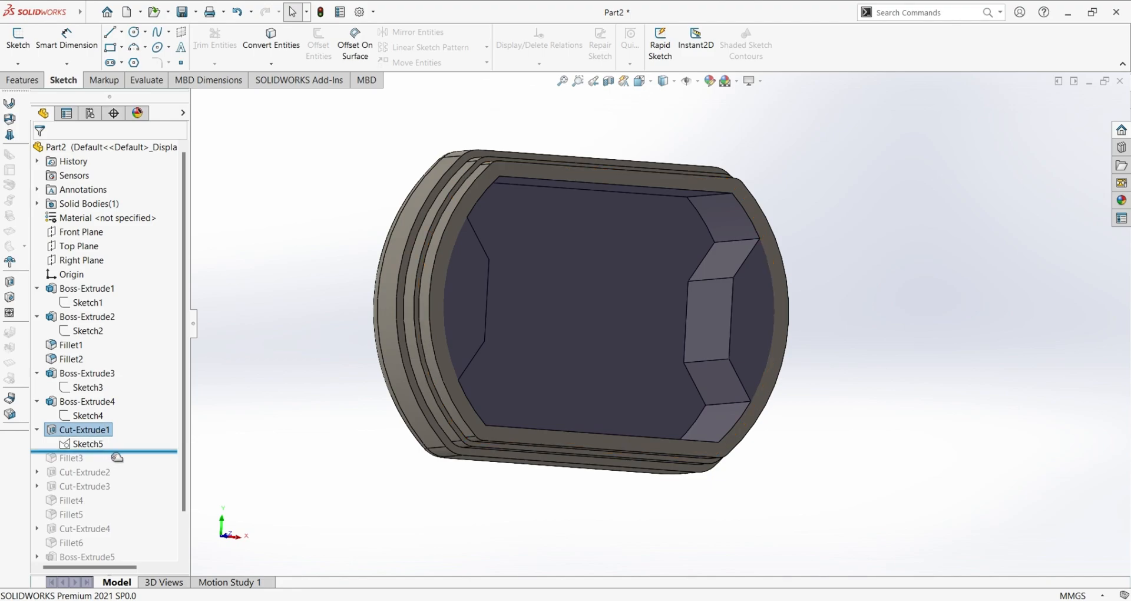
Roll the model forward to include Fillet3, open its definition and view the fillet preview on the pocket's inner edges.
left_click_drag(117, 457, 118, 466)
left_click(72, 458)
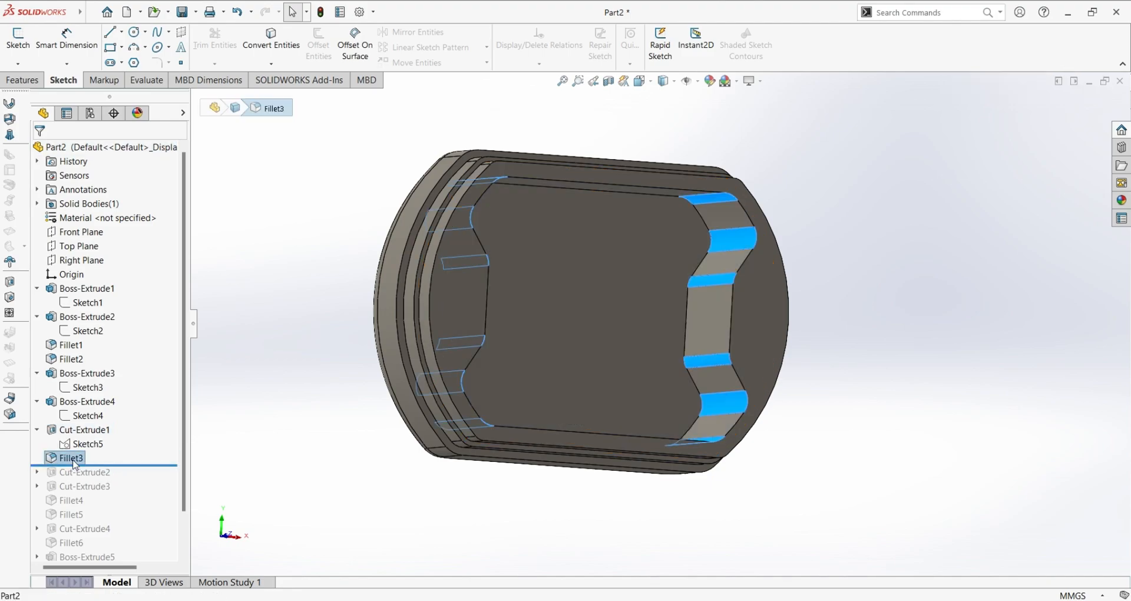
left_click(87, 424)
middle_click_drag(902, 374, 781, 409)
scroll(479, 304, "down", 3)
middle_click_drag(549, 257, 570, 212)
scroll(570, 212, "up", 2)
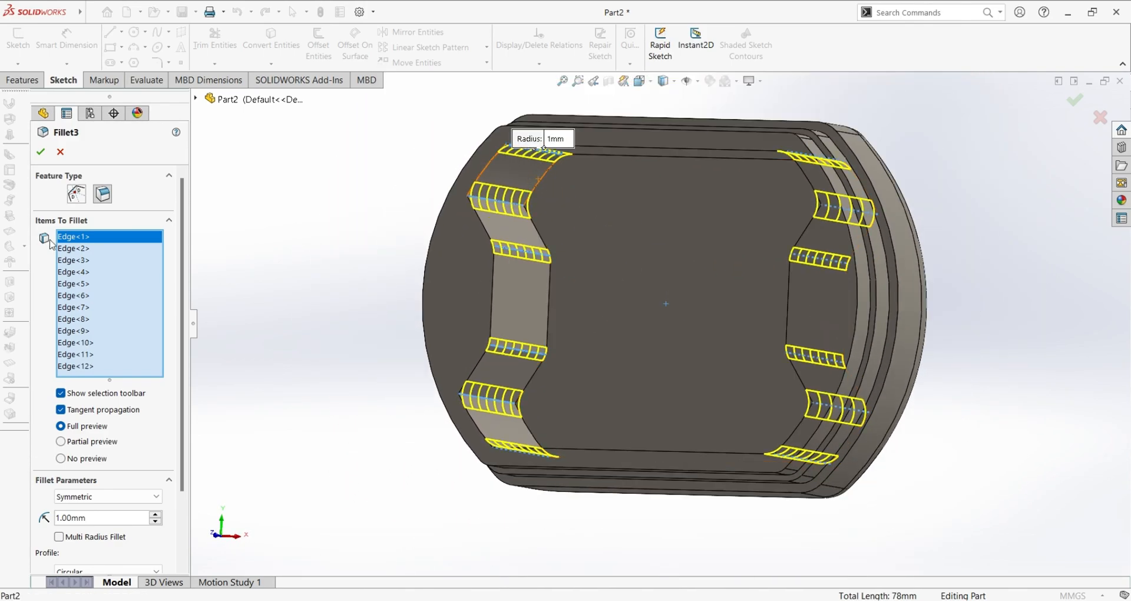
Go through Fillet3's selected edges from Edge<2> to Edge<12>, inspect the preview from both sides, and accept the definition unchanged.
left_click(83, 248)
left_click(82, 261)
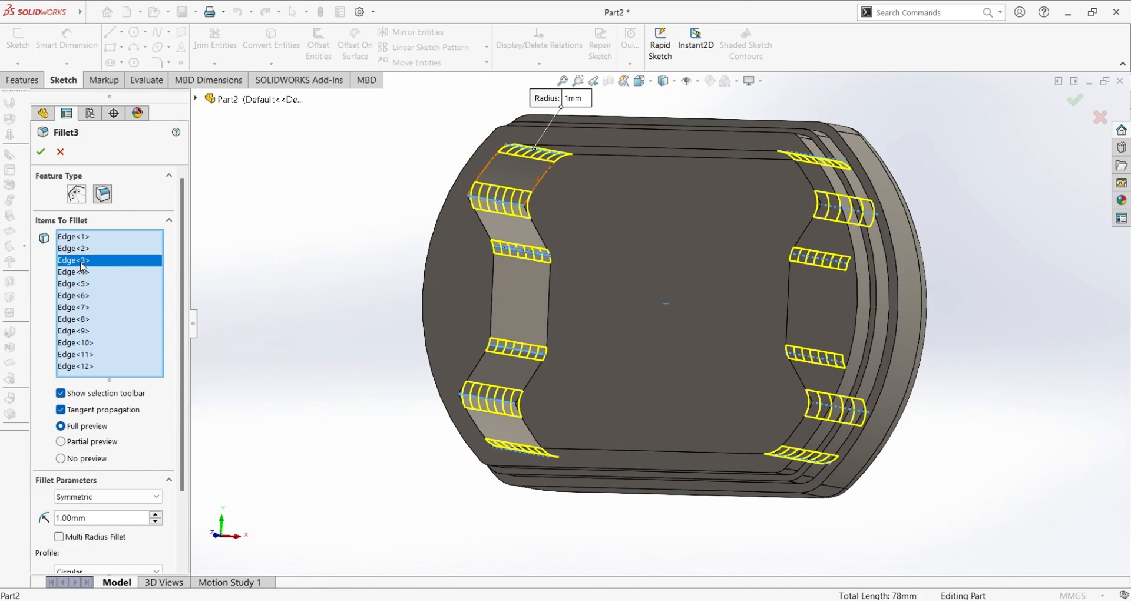
left_click(84, 272)
left_click(84, 284)
left_click(84, 297)
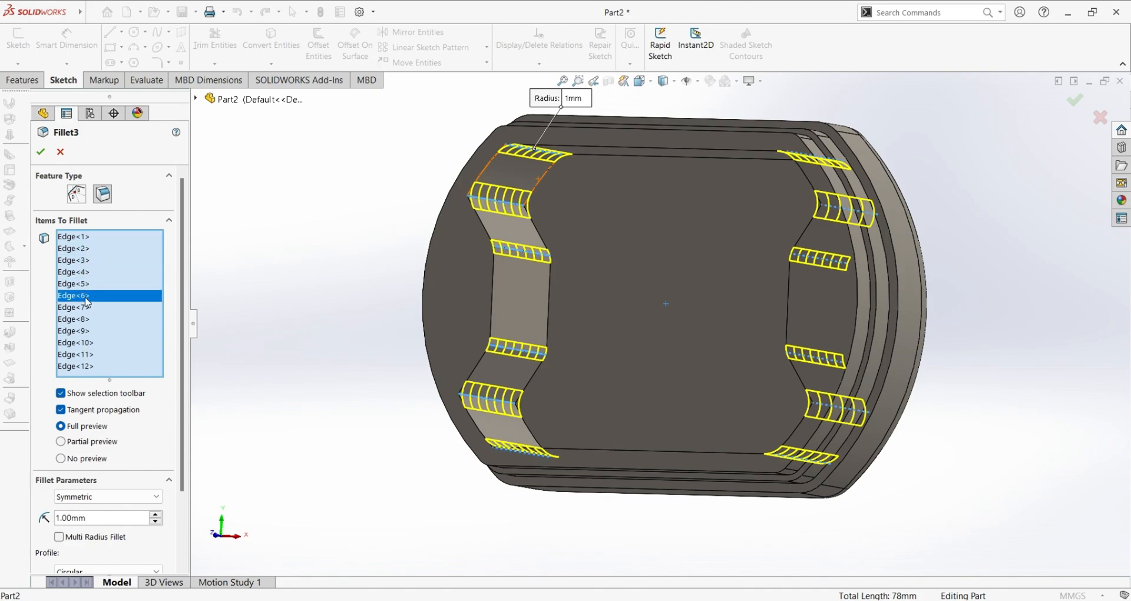
left_click(85, 308)
left_click(86, 318)
left_click(86, 331)
left_click(87, 342)
left_click(89, 354)
left_click(91, 366)
middle_click_drag(717, 309, 775, 295)
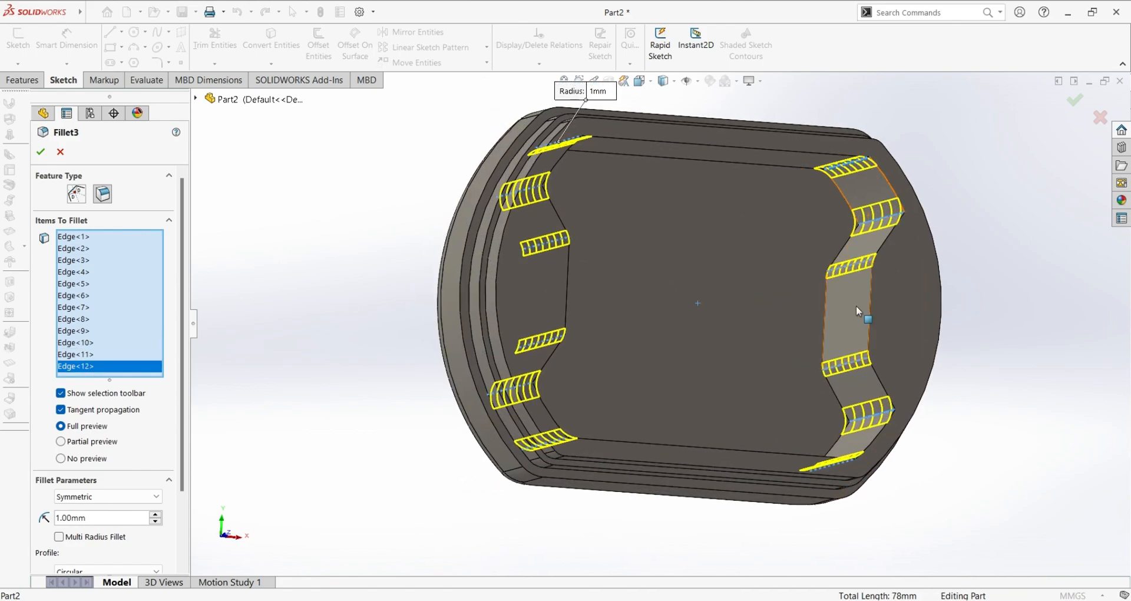
middle_click_drag(787, 379, 636, 363)
middle_click_drag(546, 413, 174, 469)
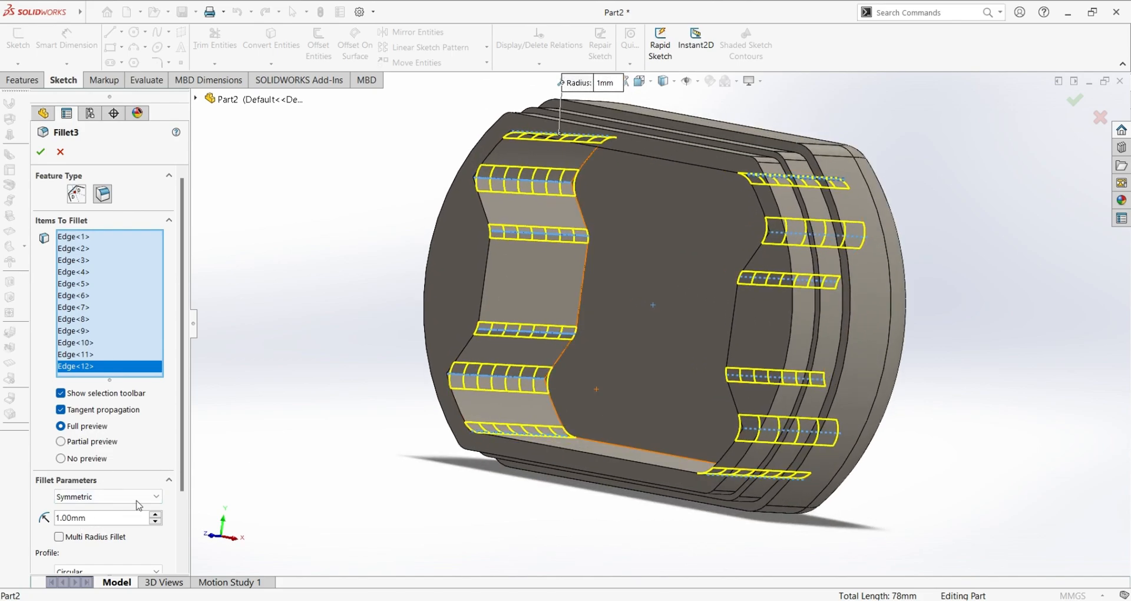
left_click(40, 152)
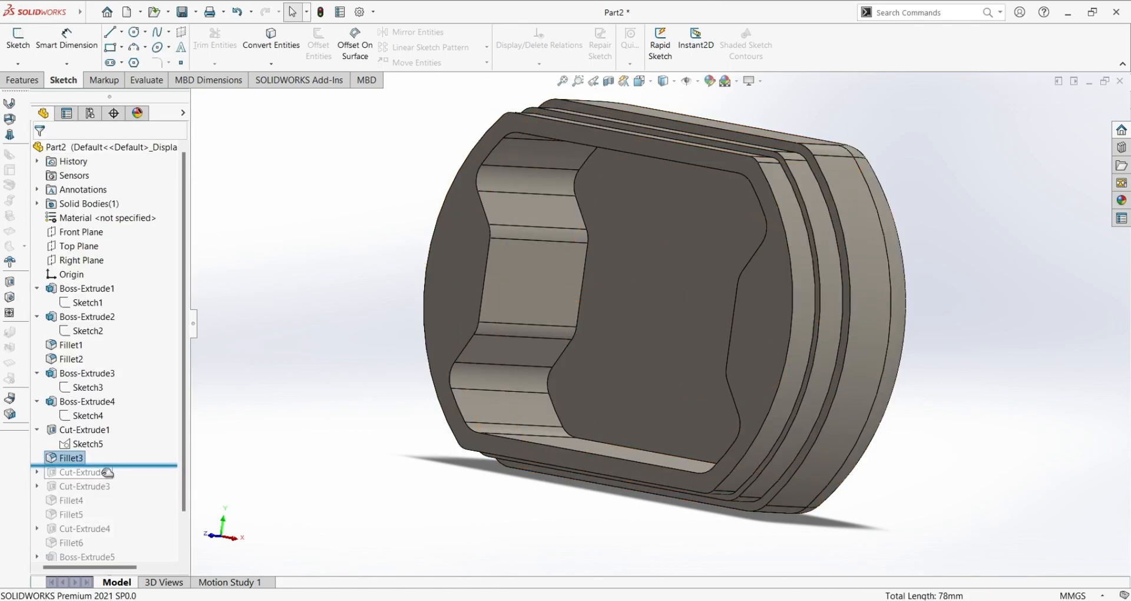
Roll the model forward to include Cut-Extrude2, view its two side notches, and open its Sketch6 for editing.
mouse_move(108, 466)
left_mouse_down()
mouse_move(125, 482)
mouse_move(98, 478)
left_mouse_up()
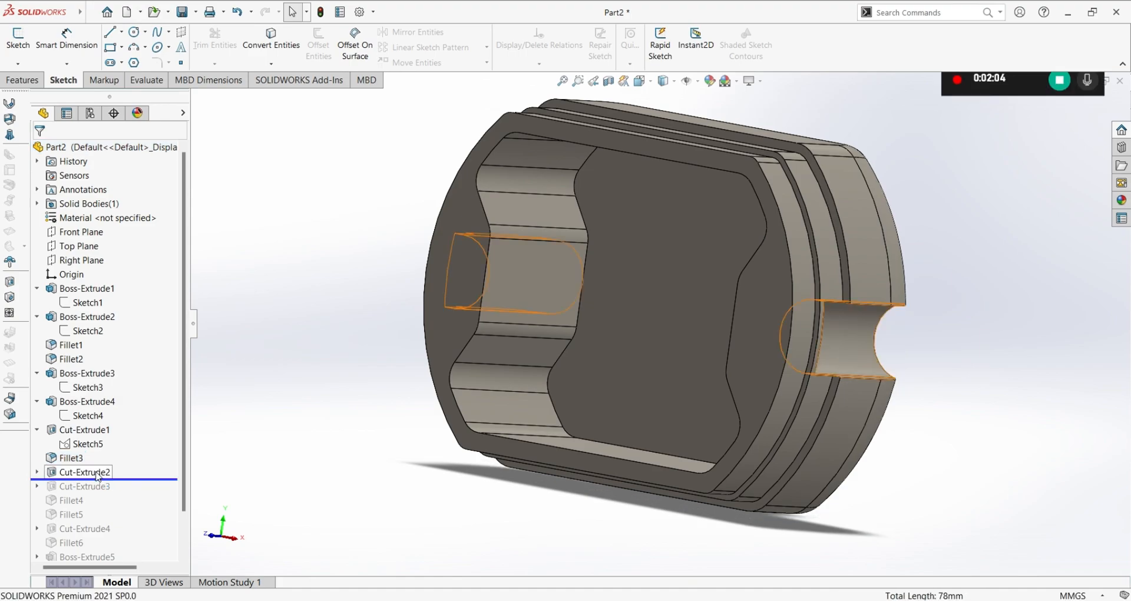
left_click(99, 478)
middle_click_drag(971, 414, 770, 412)
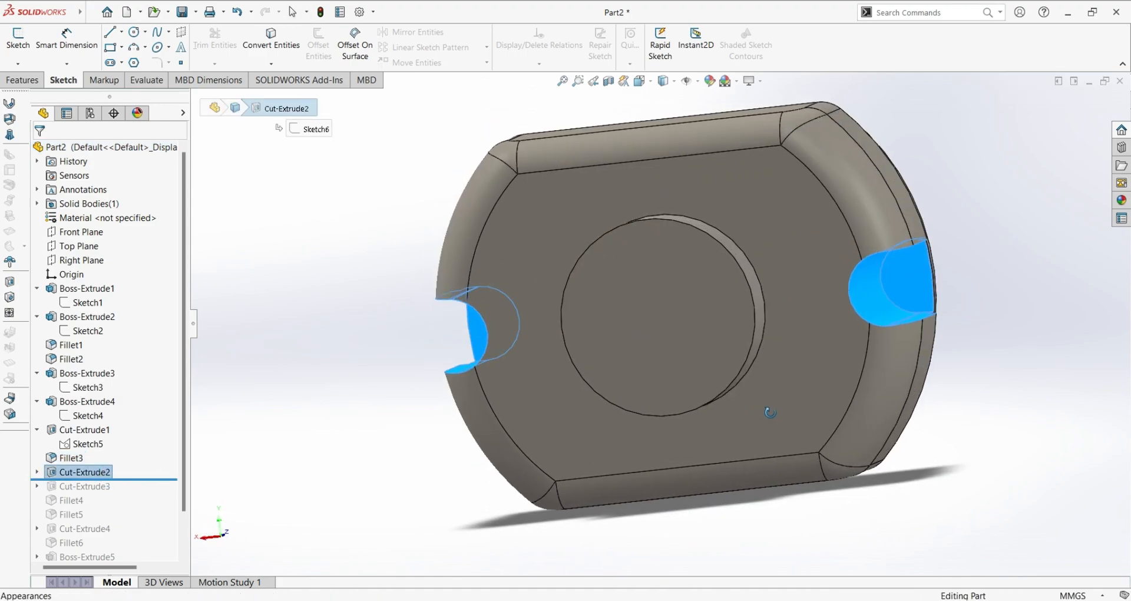
left_click(37, 472)
left_click(88, 486)
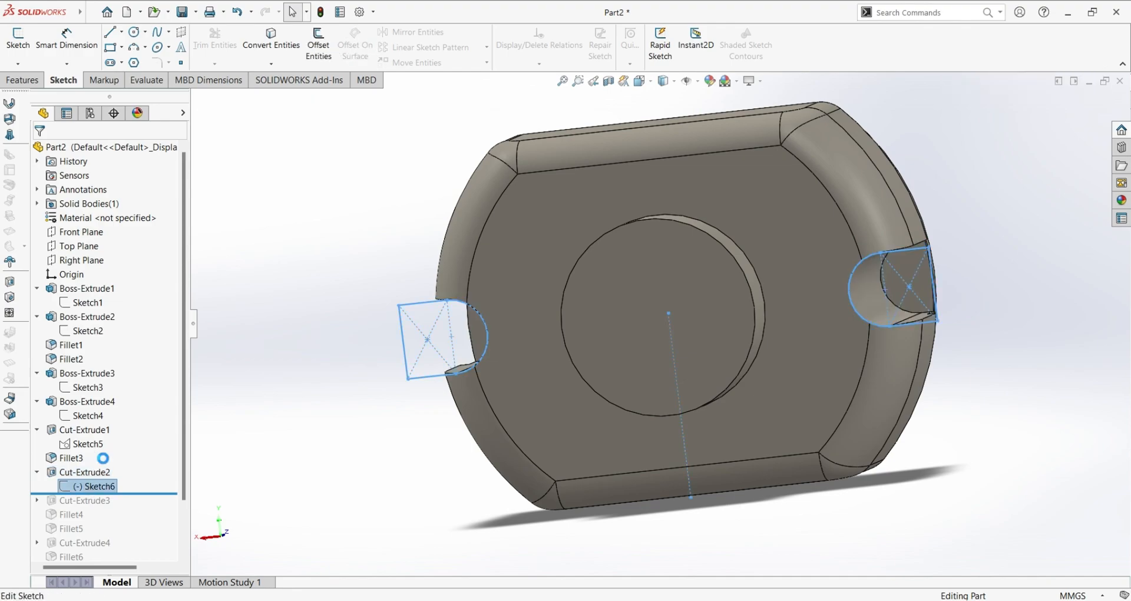
left_click(96, 454)
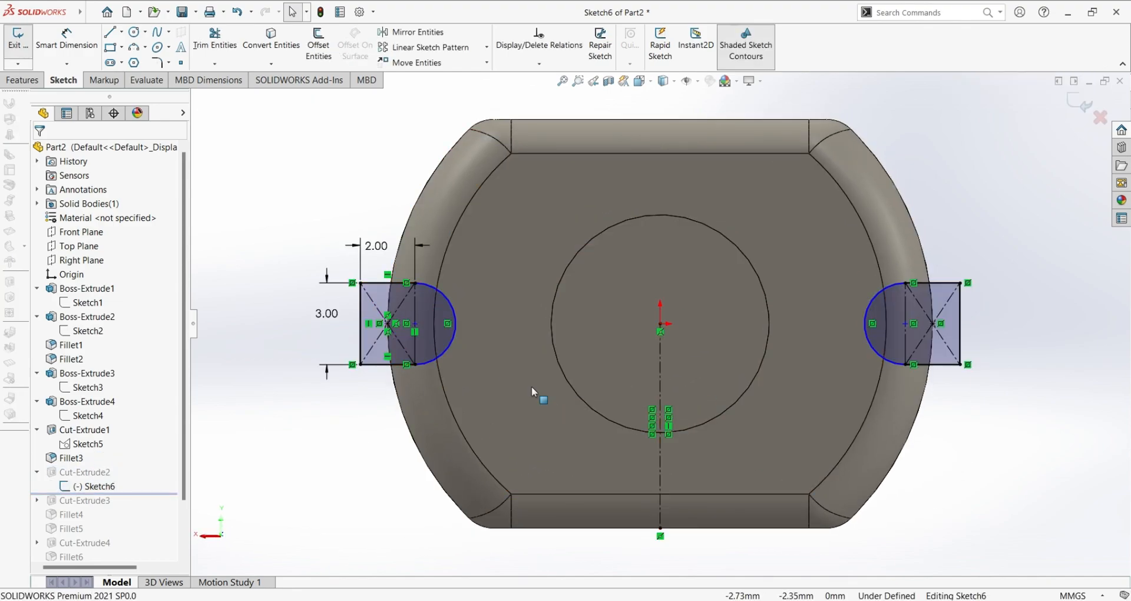
Examine Sketch6's notch profile up close, including its centre rectangle, end arc, relations and dimensions.
scroll(429, 324, "down", 5)
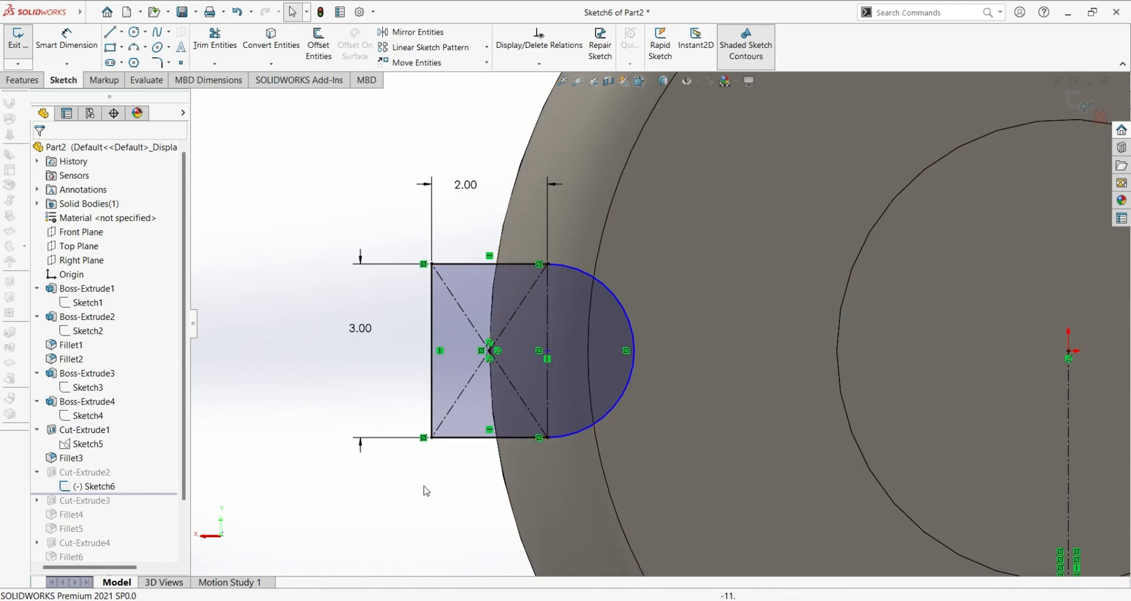
scroll(391, 374, "down", 3)
scroll(526, 288, "up", 1)
scroll(525, 284, "up", 1)
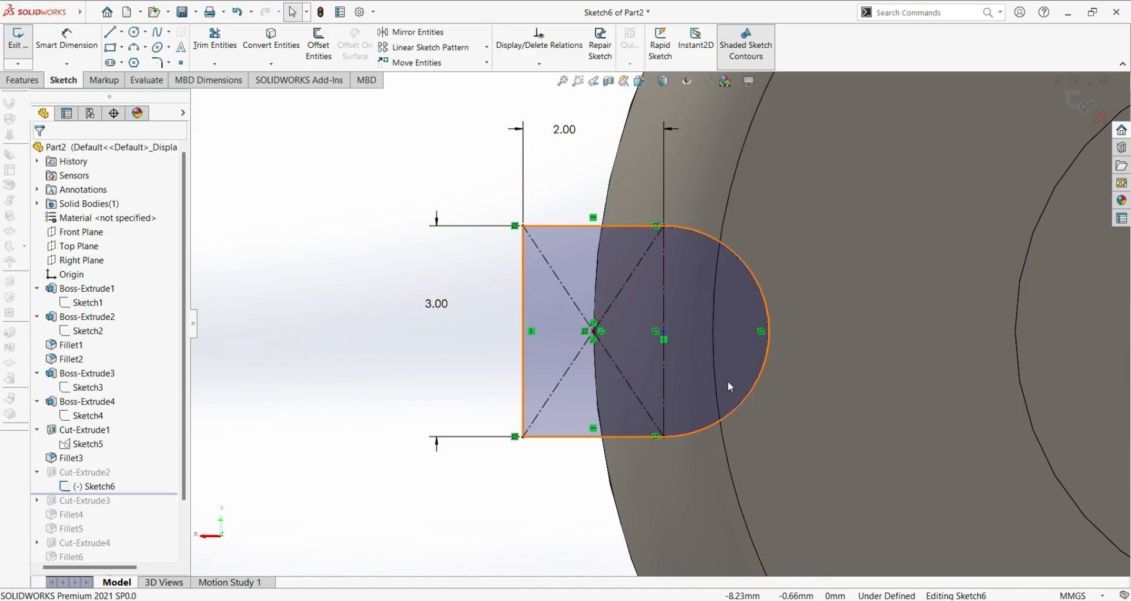
scroll(648, 260, "down", 1)
scroll(672, 285, "up", 1)
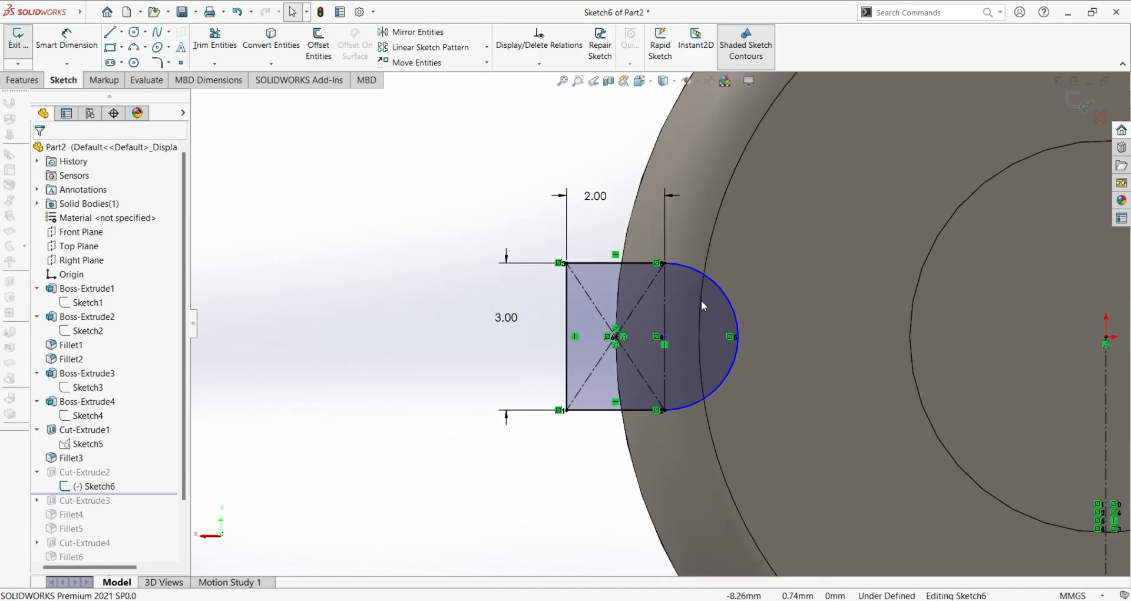
scroll(701, 299, "down", 5)
scroll(632, 432, "up", 3)
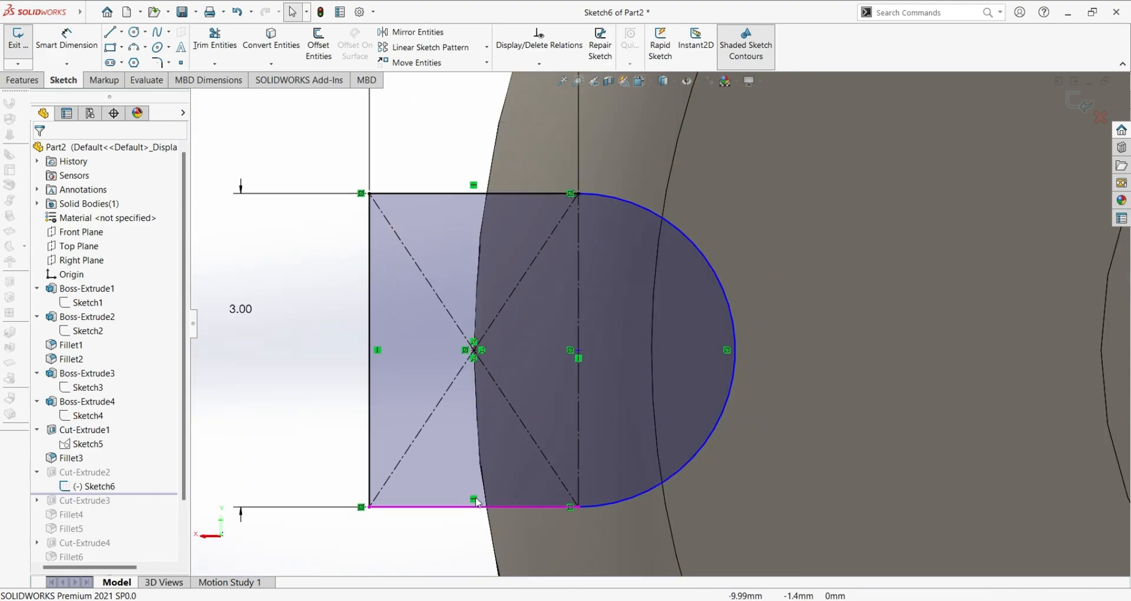
Inspect the properties of the notch profile's arc in Sketch6, and exit the sketch unchanged.
left_click(625, 501)
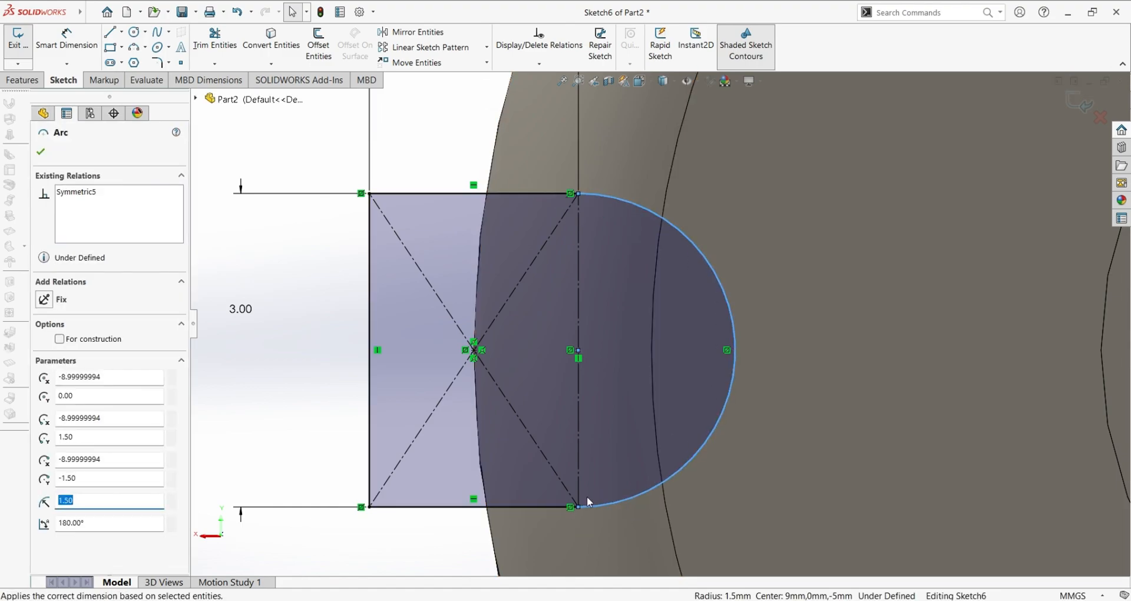
left_click(50, 155)
scroll(248, 378, "up", 5)
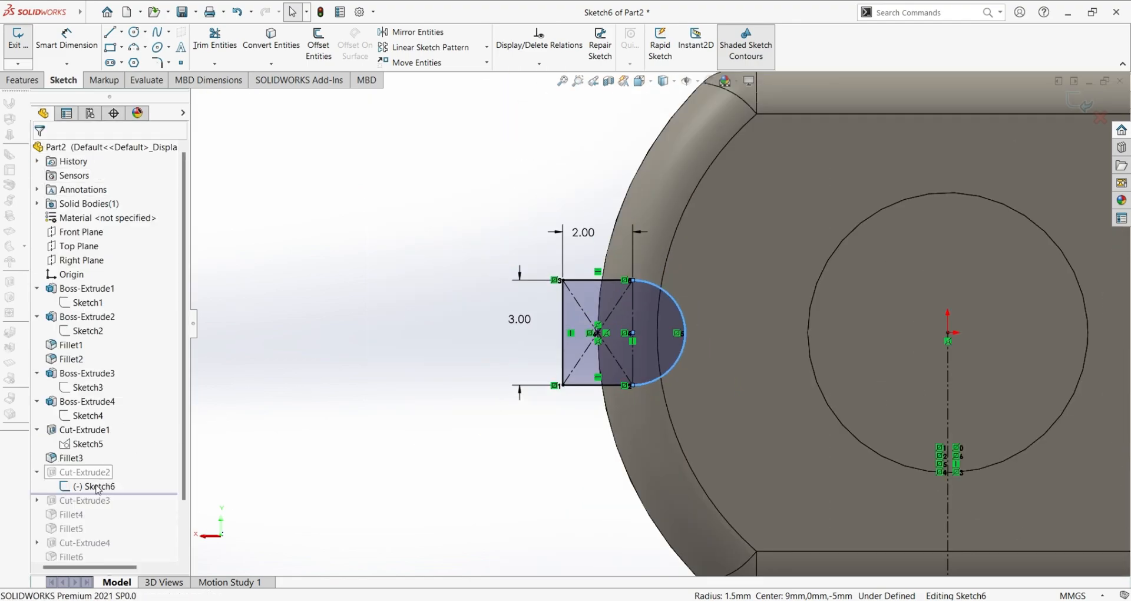
left_click(23, 45)
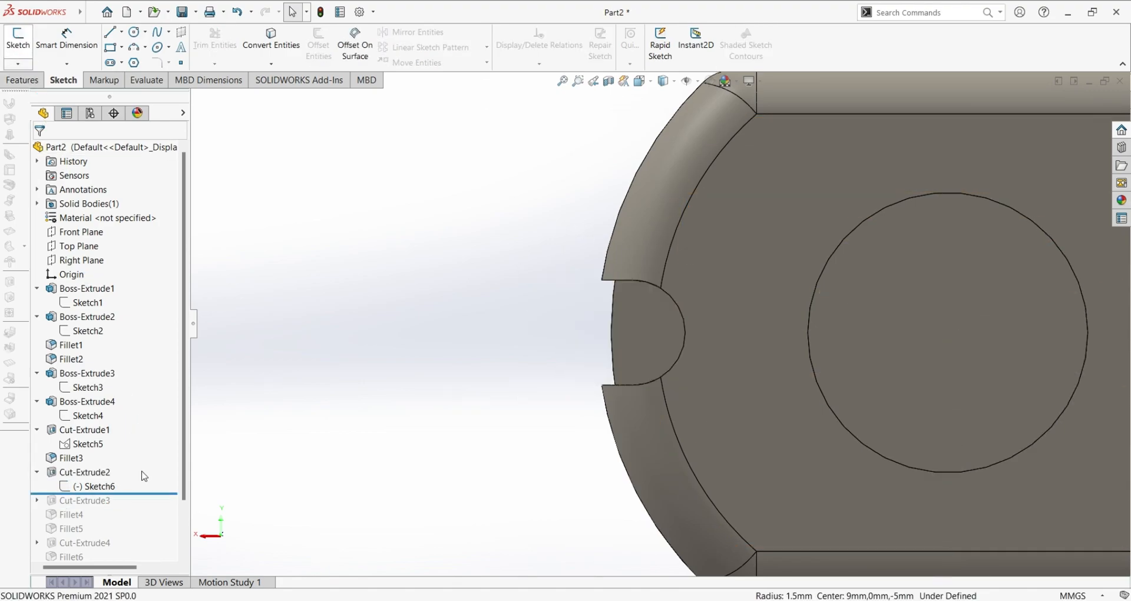
Roll the model forward to include Cut-Extrude3, view its central hole up close, and open its Sketch7 for editing.
left_click_drag(153, 494, 158, 516)
left_click(95, 503)
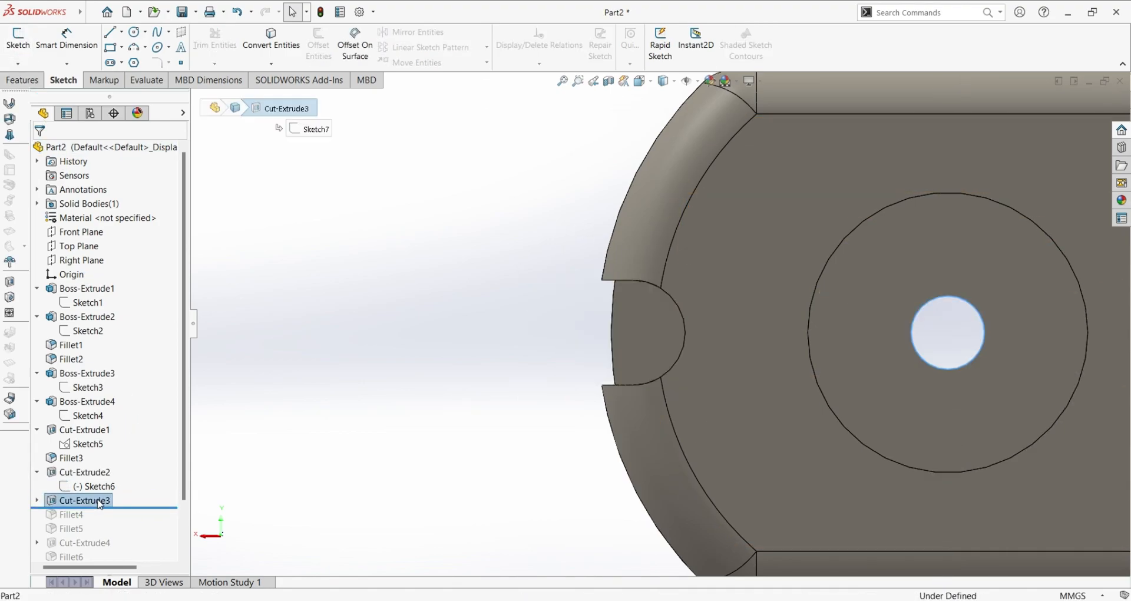
scroll(599, 413, "up", 2)
scroll(1108, 379, "down", 1)
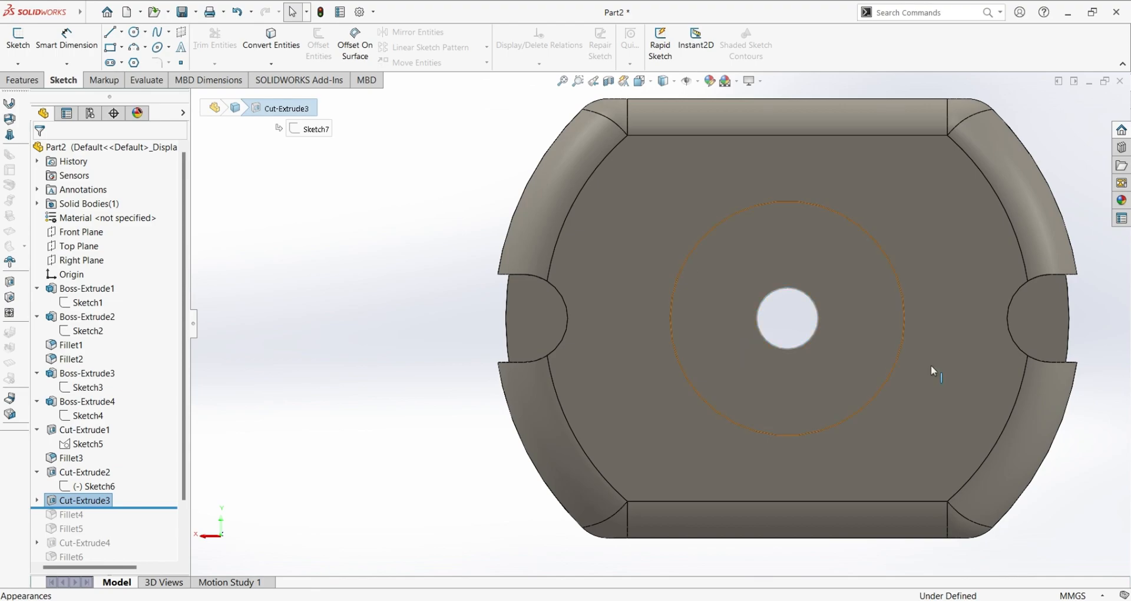
scroll(930, 321, "down", 4)
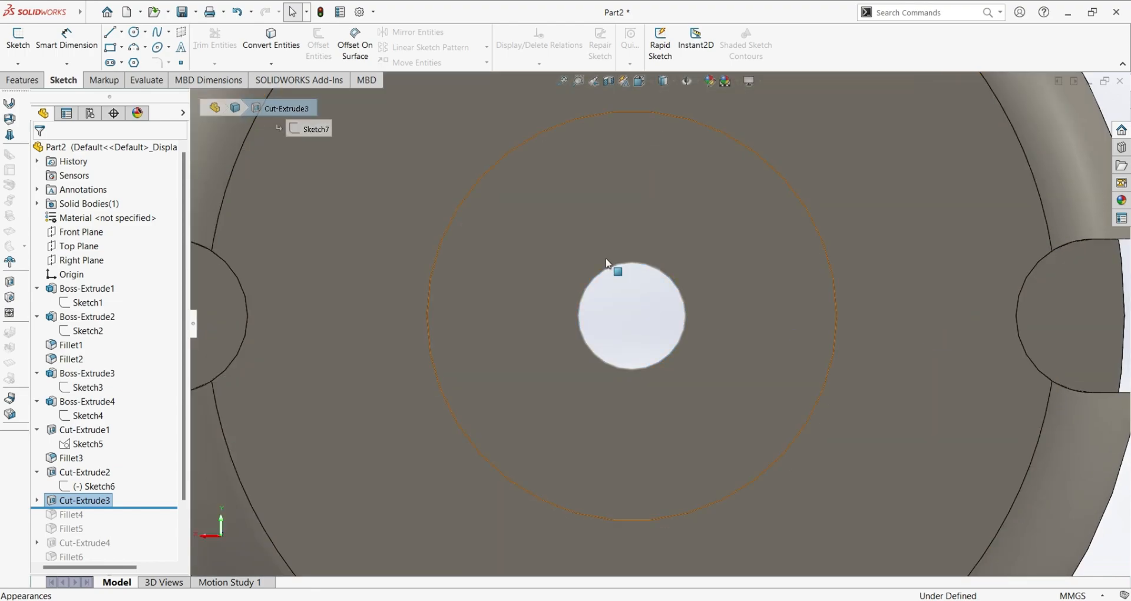
left_click(37, 500)
left_click(94, 489)
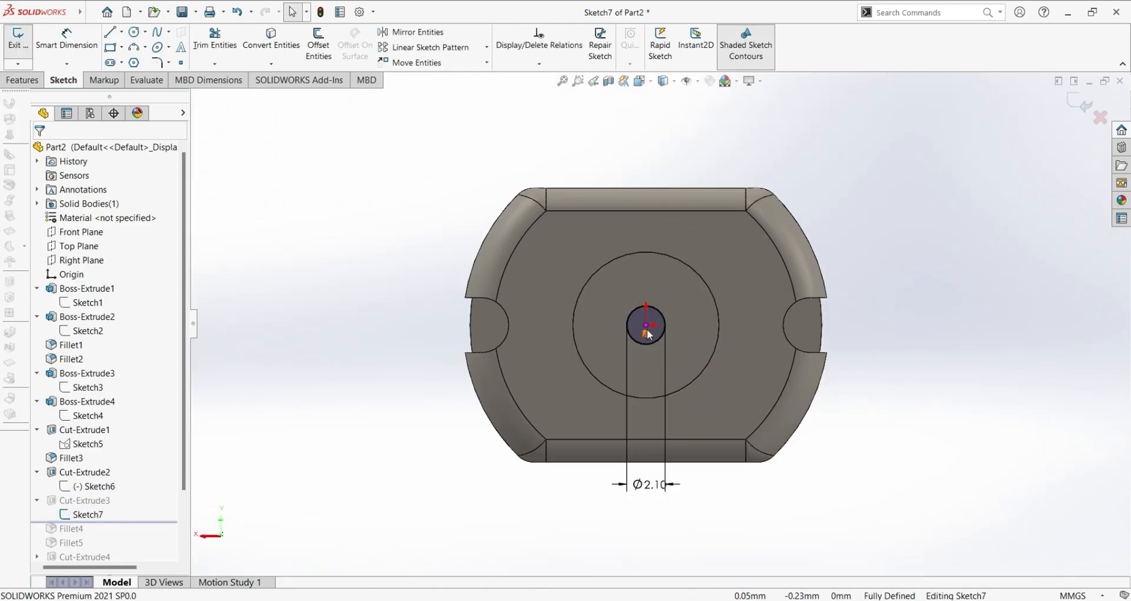
Examine Sketch7's circle at the origin and its diameter dimension, and exit the sketch unchanged.
scroll(646, 333, "down", 8)
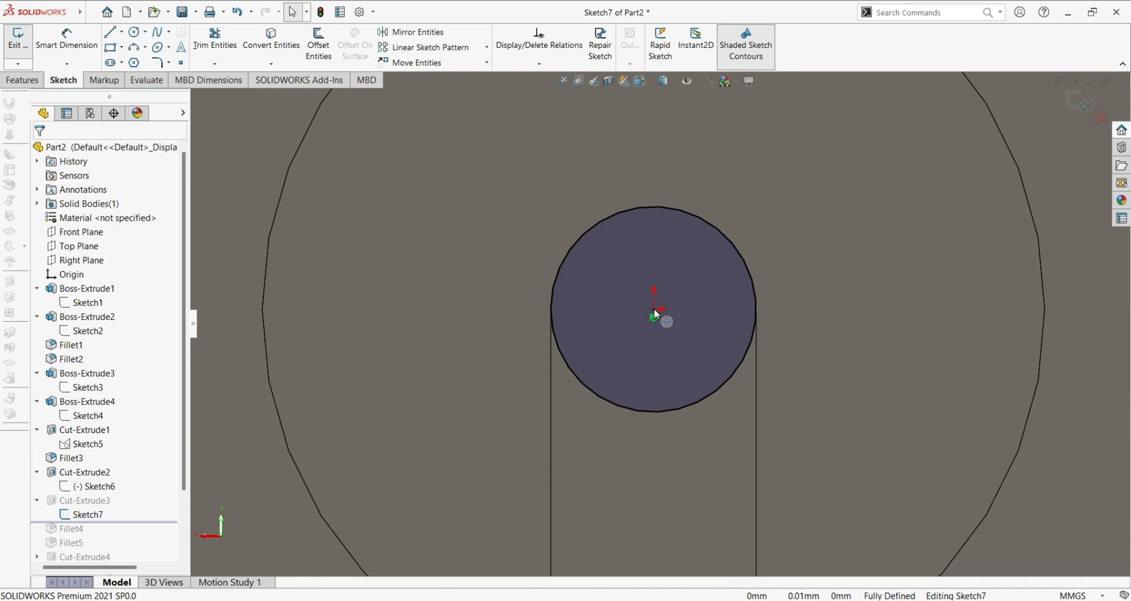
scroll(654, 308, "up", 8)
scroll(661, 451, "down", 3)
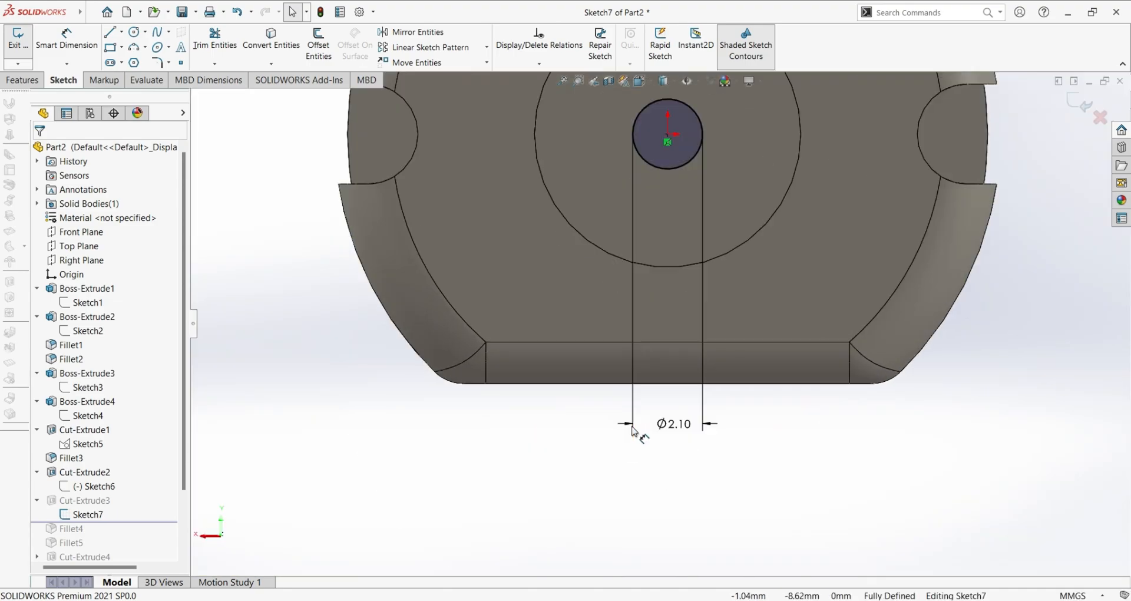
scroll(654, 232, "up", 3)
scroll(113, 482, "down", 1)
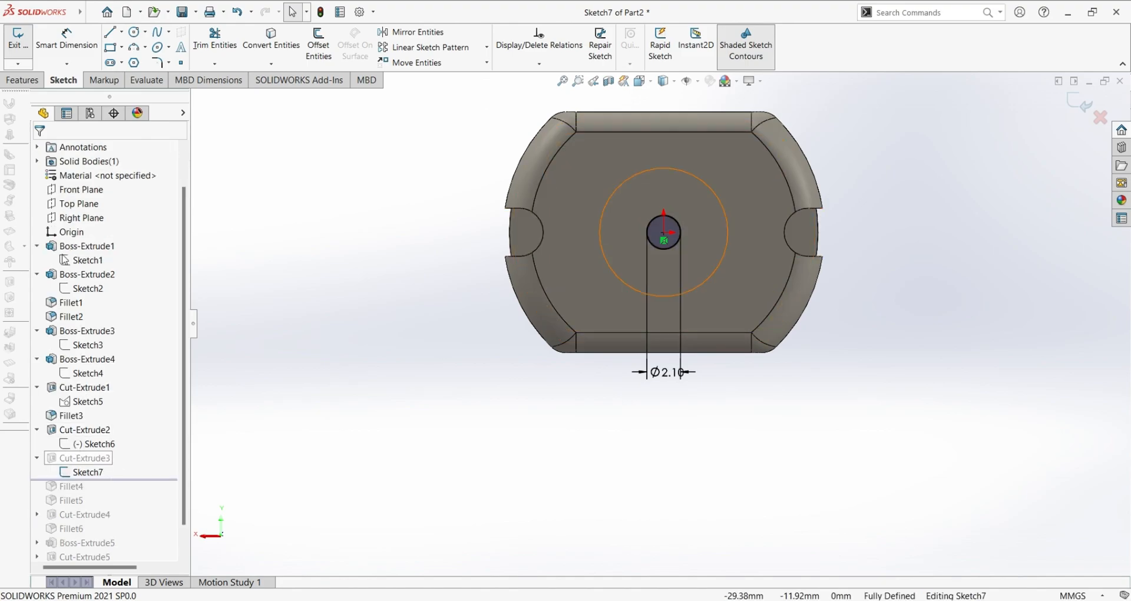
left_click(22, 38)
Roll the model forward to include Fillet4, review its radius and preview on the round boss, and close the definition unchanged.
left_click_drag(135, 485, 132, 498)
left_click(67, 487)
scroll(674, 295, "up", 3)
middle_click_drag(672, 292, 928, 370)
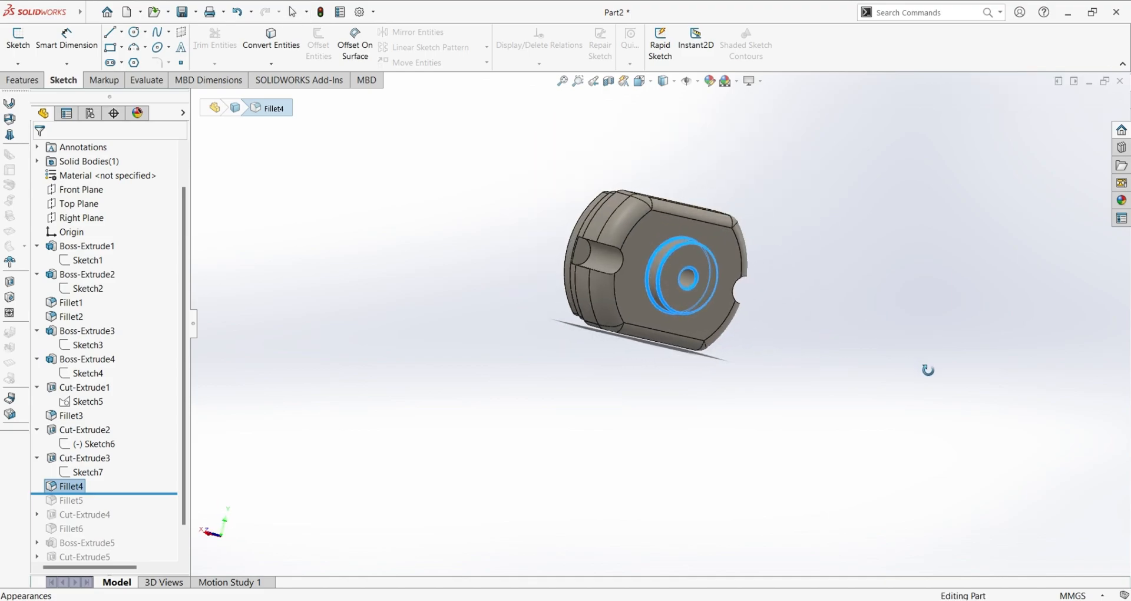
middle_click_drag(601, 373, 624, 429)
scroll(707, 261, "down", 5)
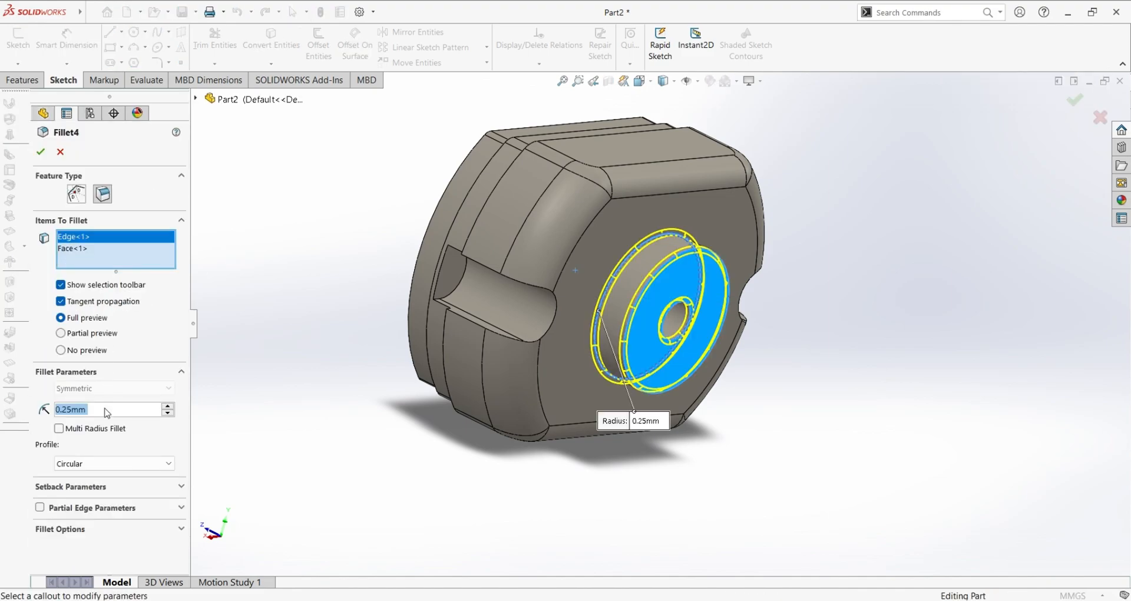
left_click(60, 153)
Roll the model forward to include Fillet5, review its settings and preview on the side notch edges, and close the definition unchanged.
scroll(103, 507, "down", 1)
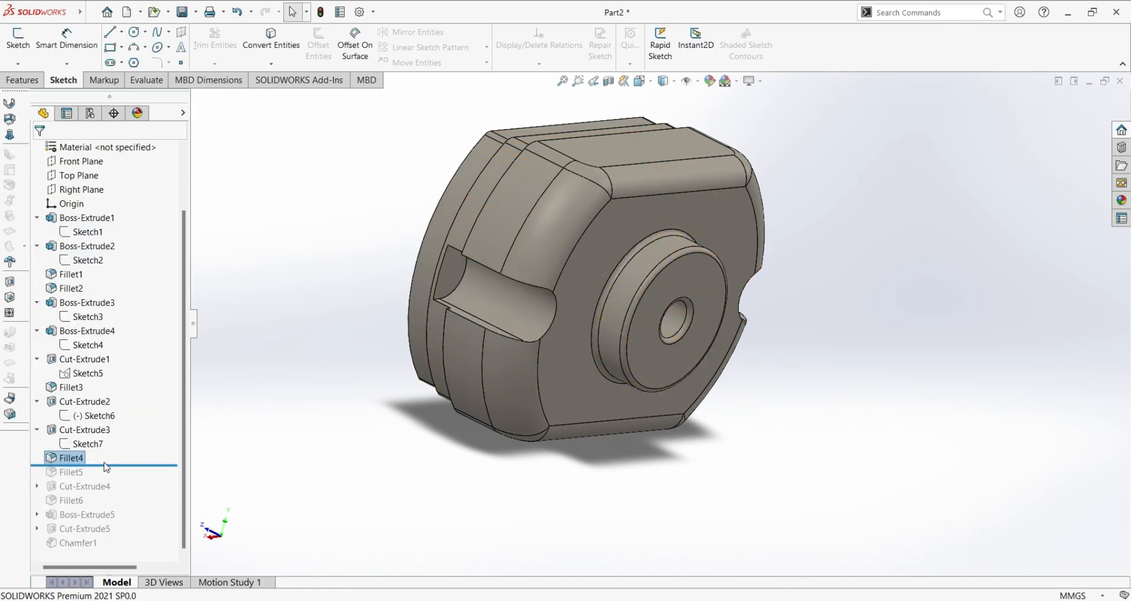
left_click_drag(107, 468, 109, 480)
left_click(72, 472)
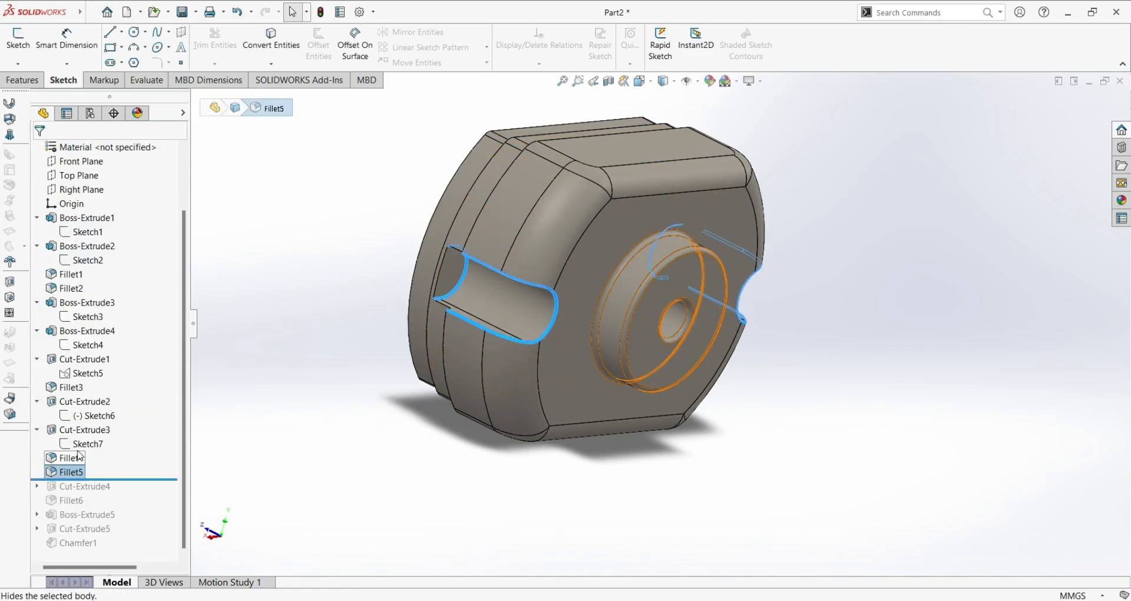
middle_click_drag(483, 337, 812, 361)
middle_click_drag(351, 361, 458, 302)
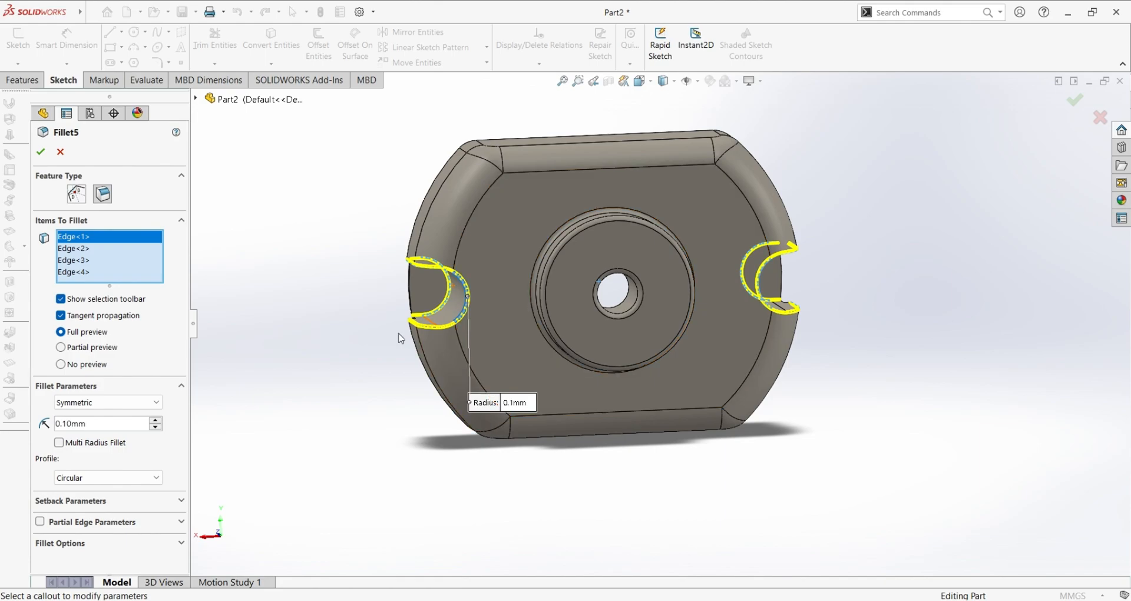
middle_click_drag(434, 378, 337, 387)
left_click(60, 153)
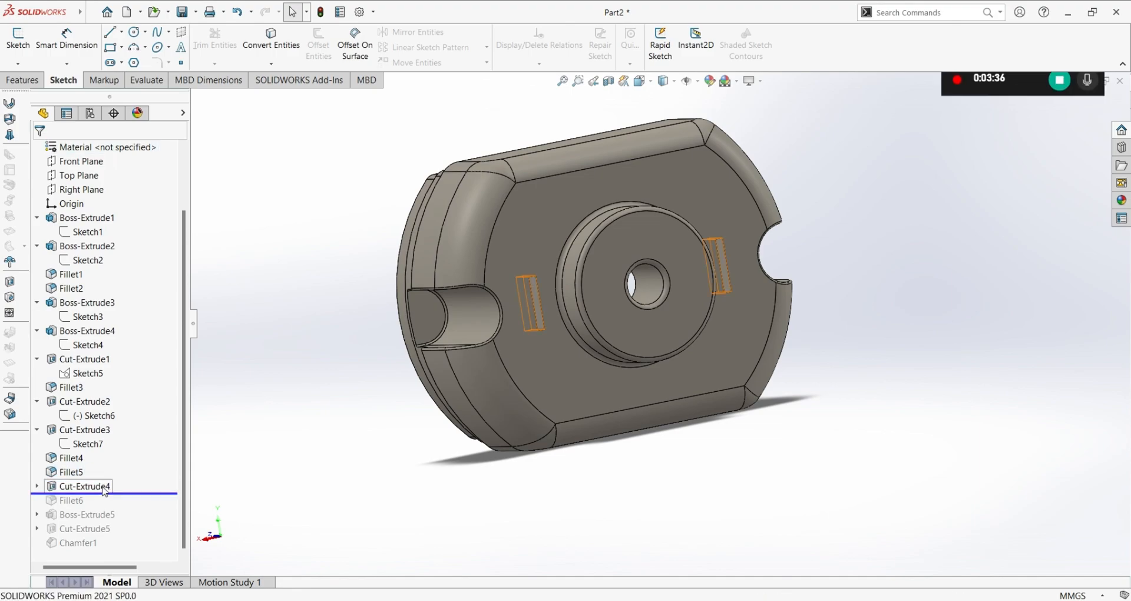
View the two narrow slots cut by Cut-Extrude4 and open its Sketch8 for editing.
middle_click_drag(608, 419, 629, 434)
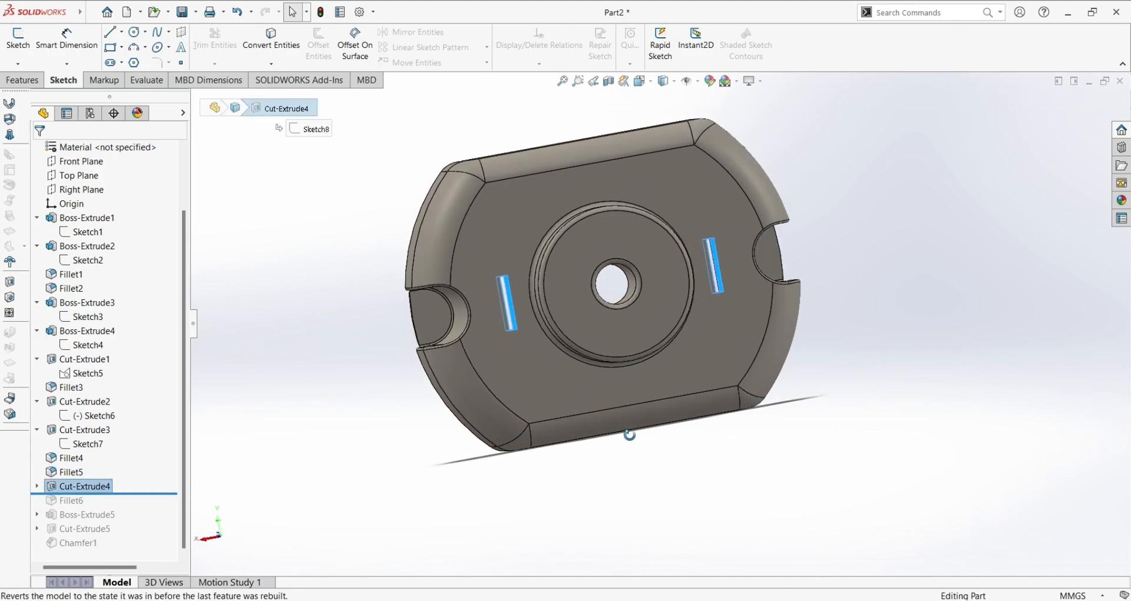
left_click(37, 486)
left_click(87, 500)
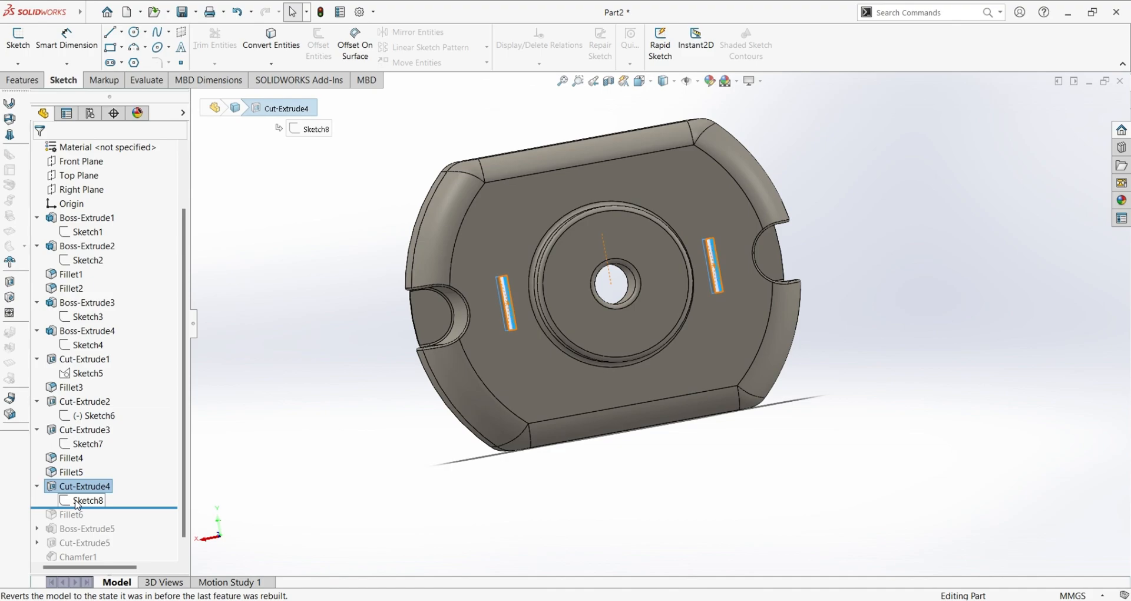
left_click(94, 465)
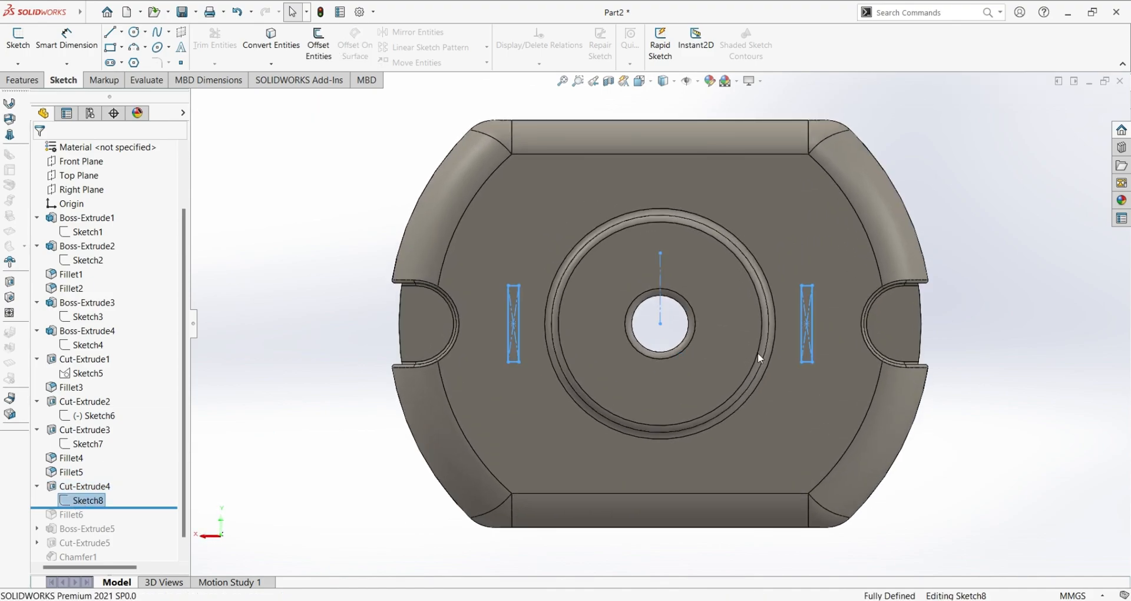
Examine the dimensions and mirrored layout of Sketch8's two slot rectangles, and exit the sketch unchanged.
scroll(563, 341, "down", 3)
scroll(560, 345, "down", 2)
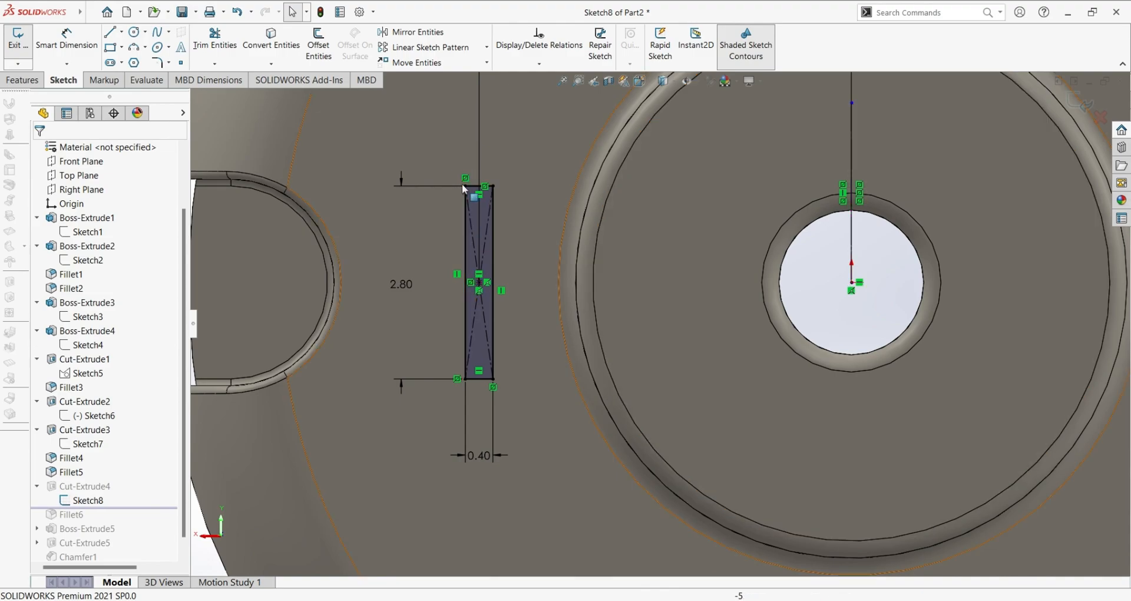
scroll(571, 196, "up", 2)
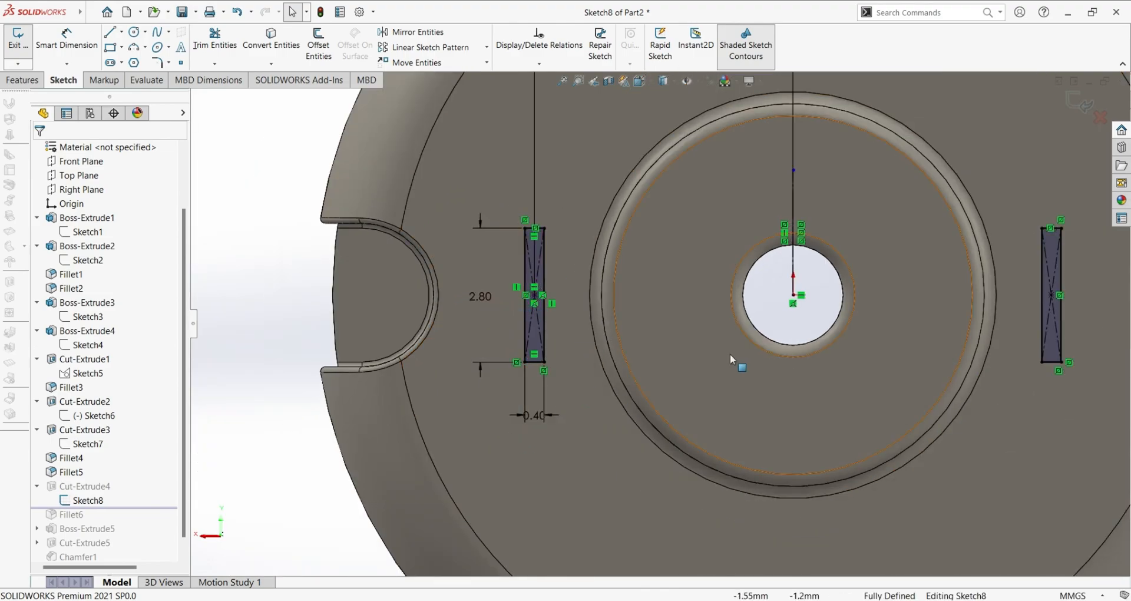
middle_click_drag(886, 375, 906, 387)
scroll(704, 315, "up", 2)
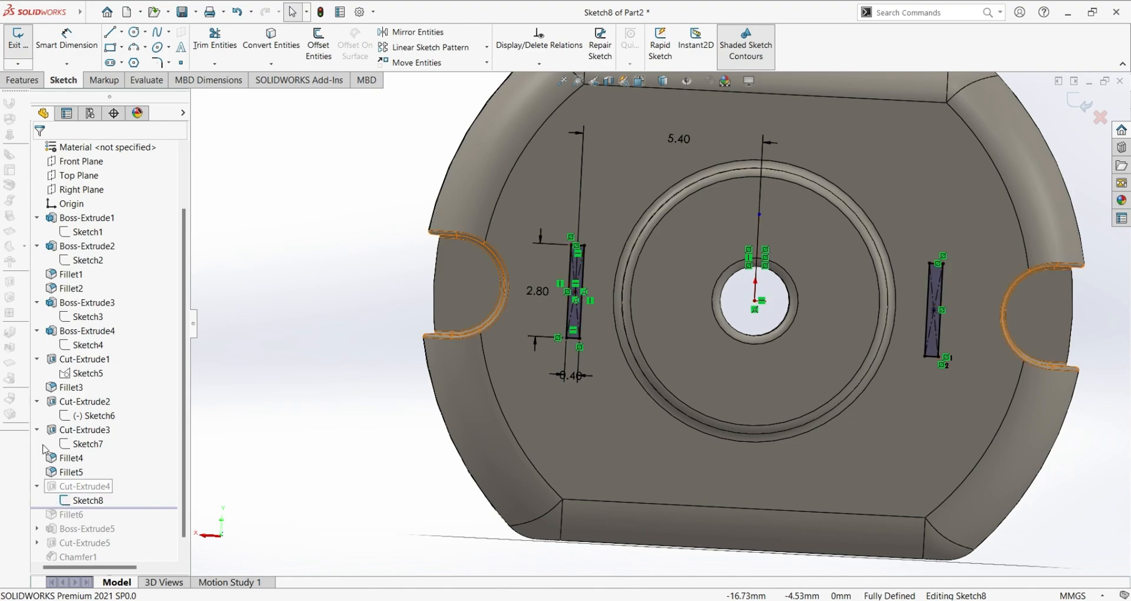
left_click(10, 47)
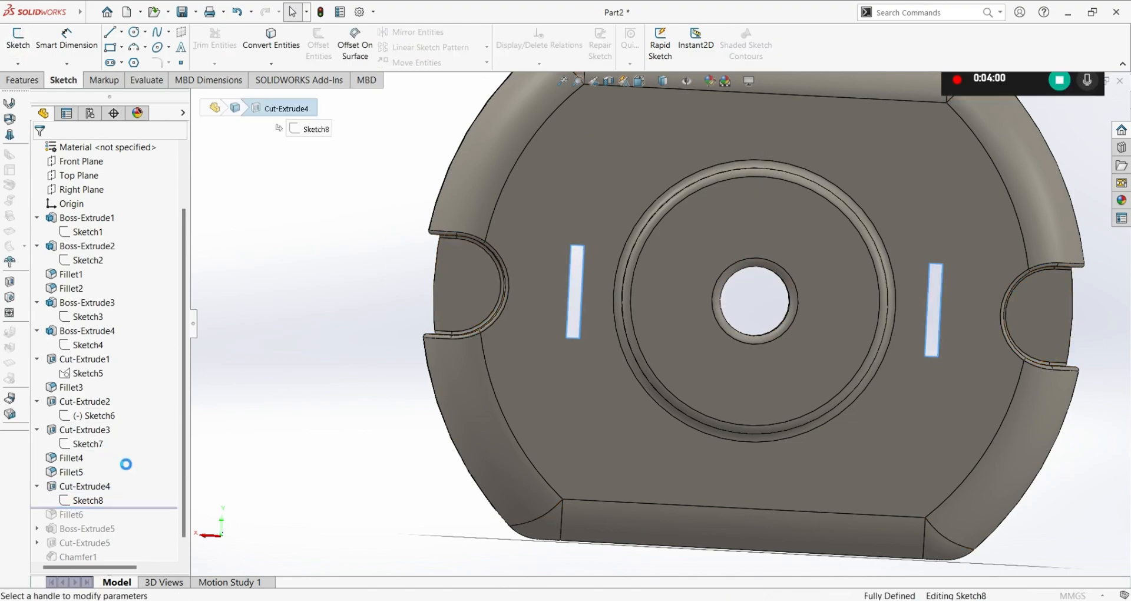
Review Cut-Extrude4's end condition and cut preview from an angled view, and close the definition unchanged.
mouse_move(765, 418)
middle_mouse_down()
mouse_move(716, 423)
mouse_move(850, 405)
mouse_move(978, 426)
middle_mouse_up()
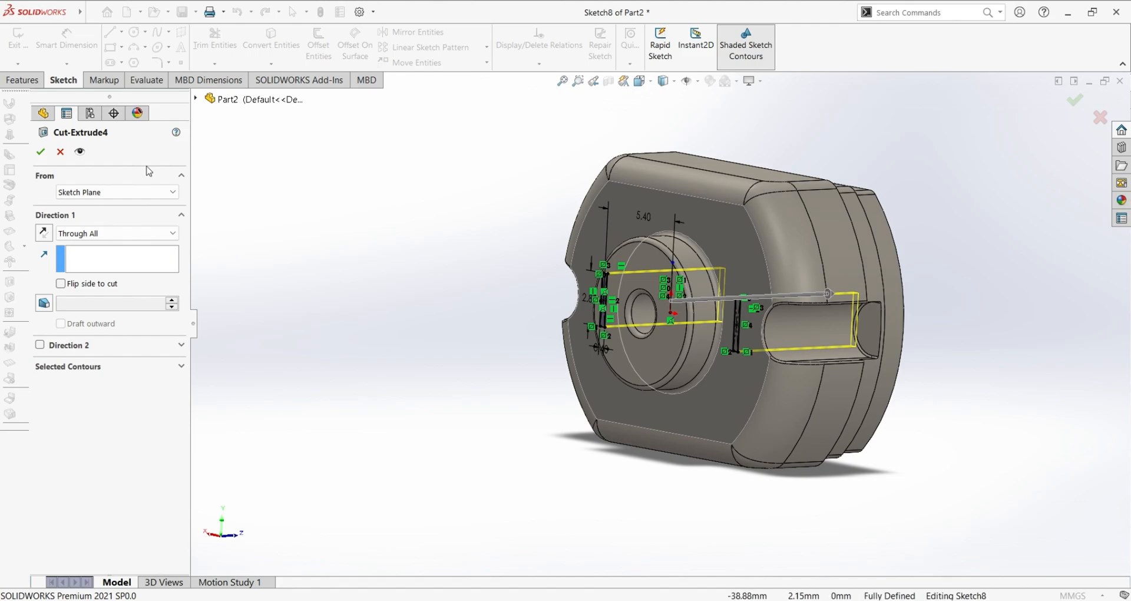
left_click(61, 152)
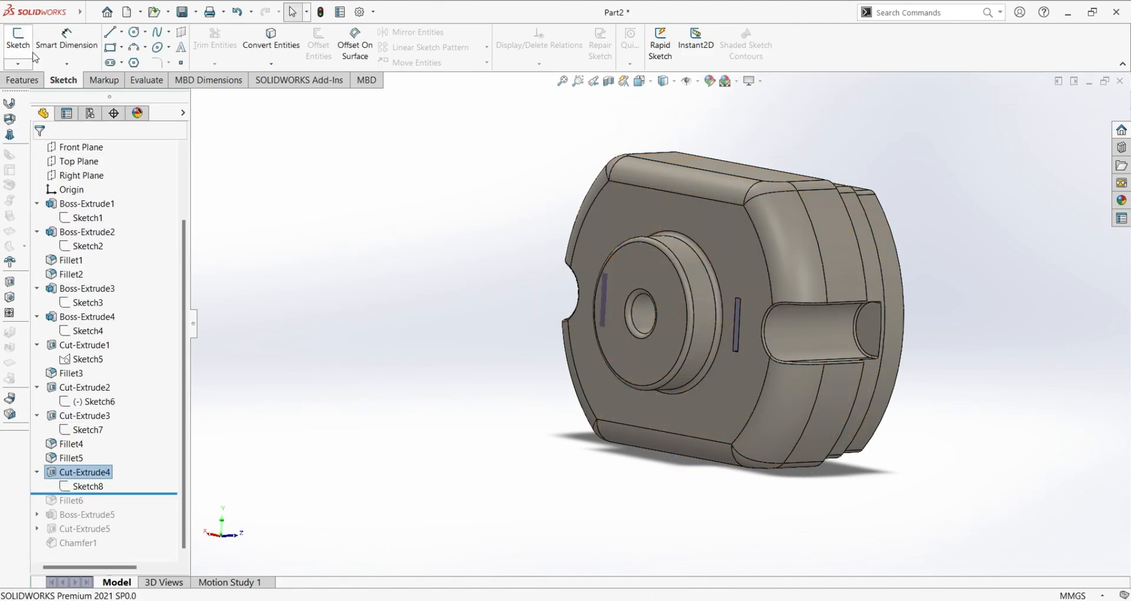
Roll the model forward to include Fillet6 and select that fillet to highlight its edges.
left_click_drag(156, 492, 163, 509)
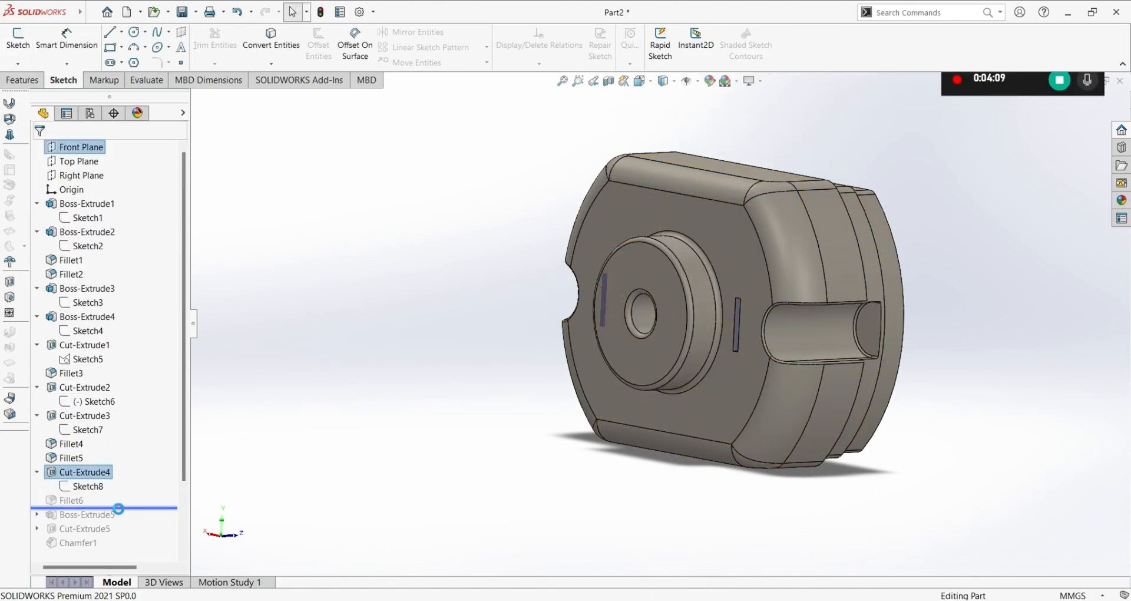
left_click(73, 502)
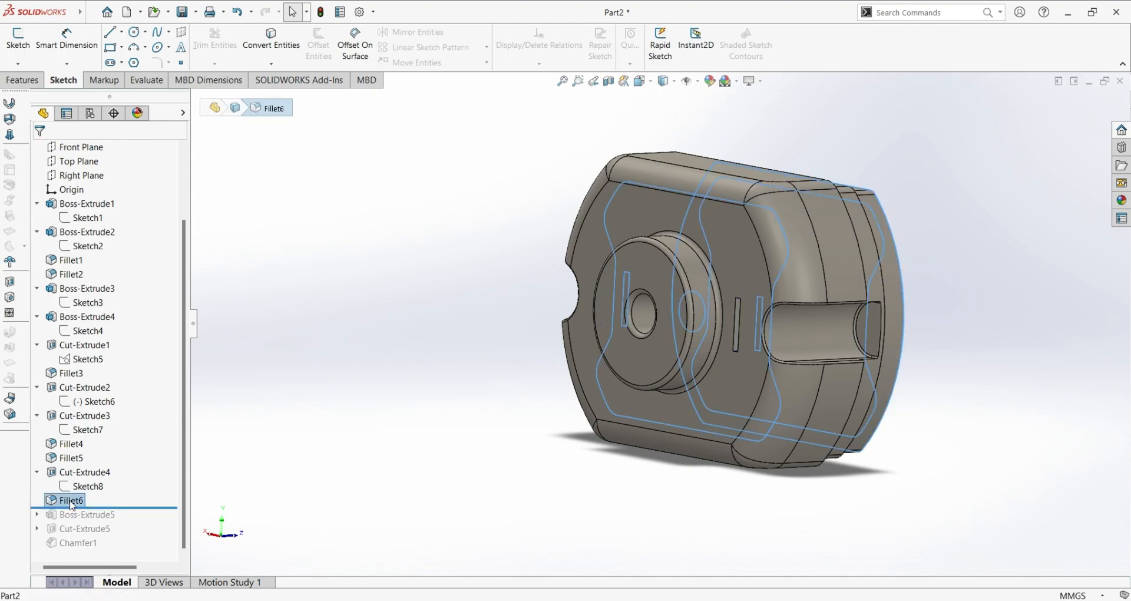
Open the Fillet6 definition, examine its selected faces and radius around the recess, and close it without changes.
middle_click_drag(500, 451, 372, 424)
mouse_move(854, 463)
middle_mouse_down()
mouse_move(835, 497)
mouse_move(847, 471)
middle_mouse_up()
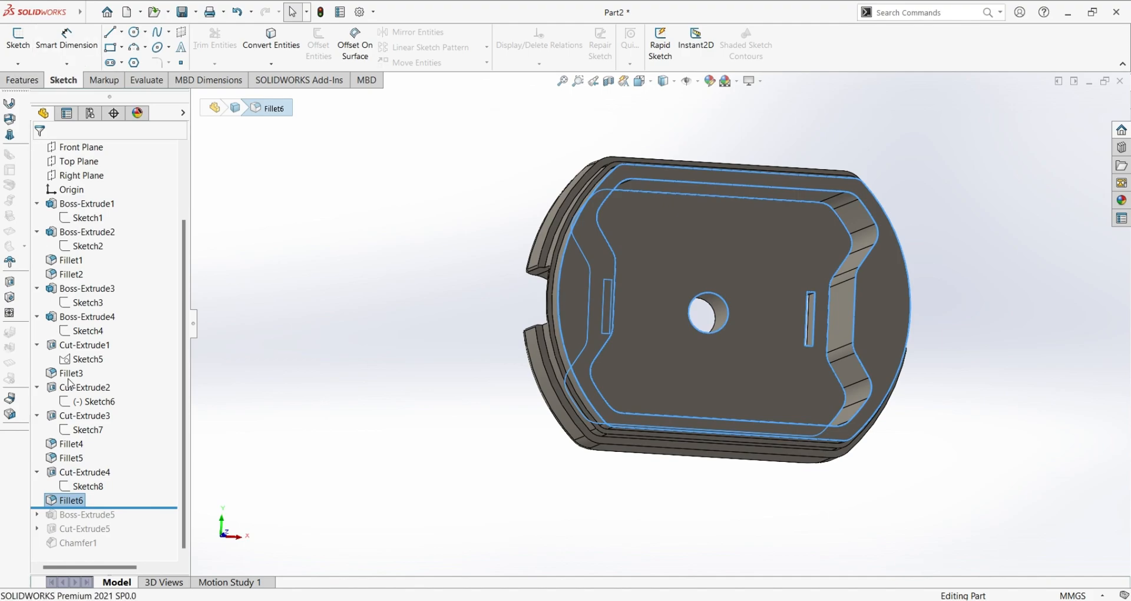
left_click(91, 302)
scroll(714, 247, "down", 2)
scroll(713, 245, "down", 2)
middle_click_drag(688, 231, 647, 182)
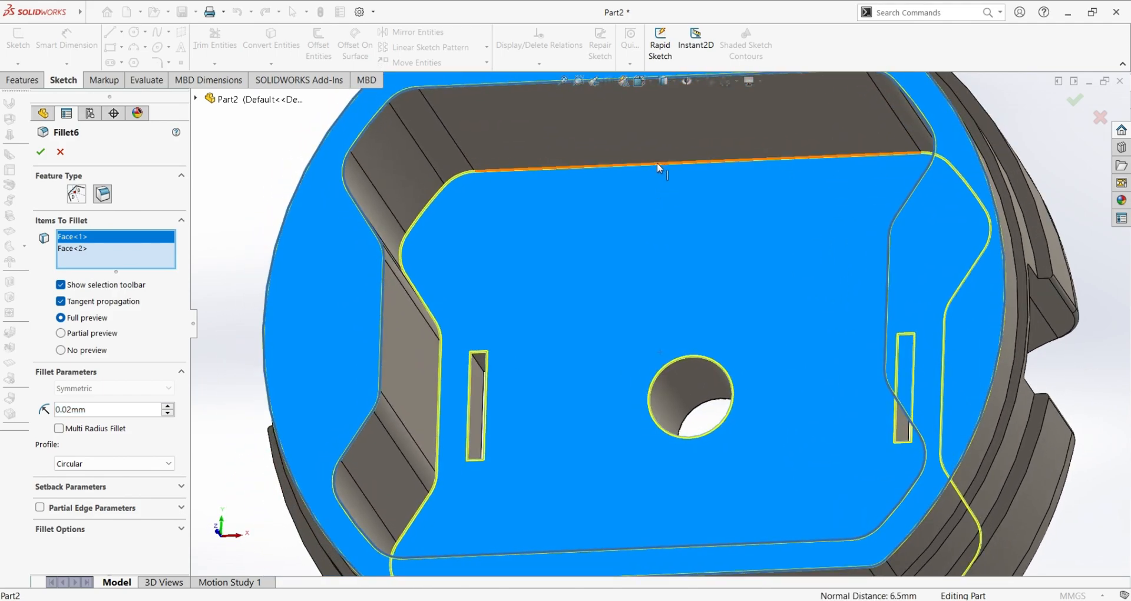
scroll(433, 423, "down", 3)
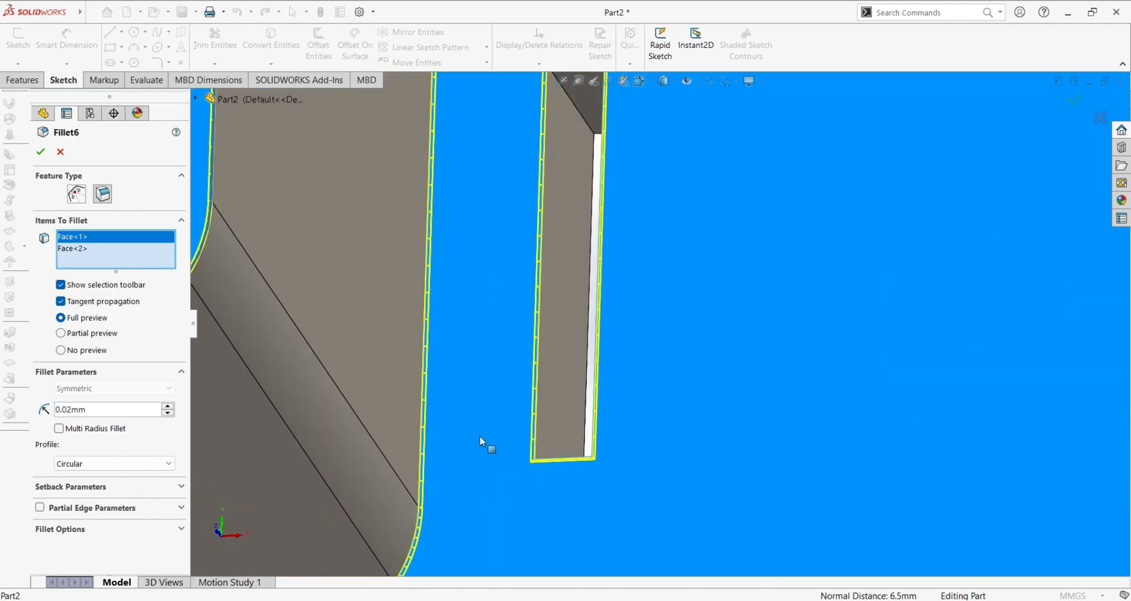
scroll(432, 424, "down", 1)
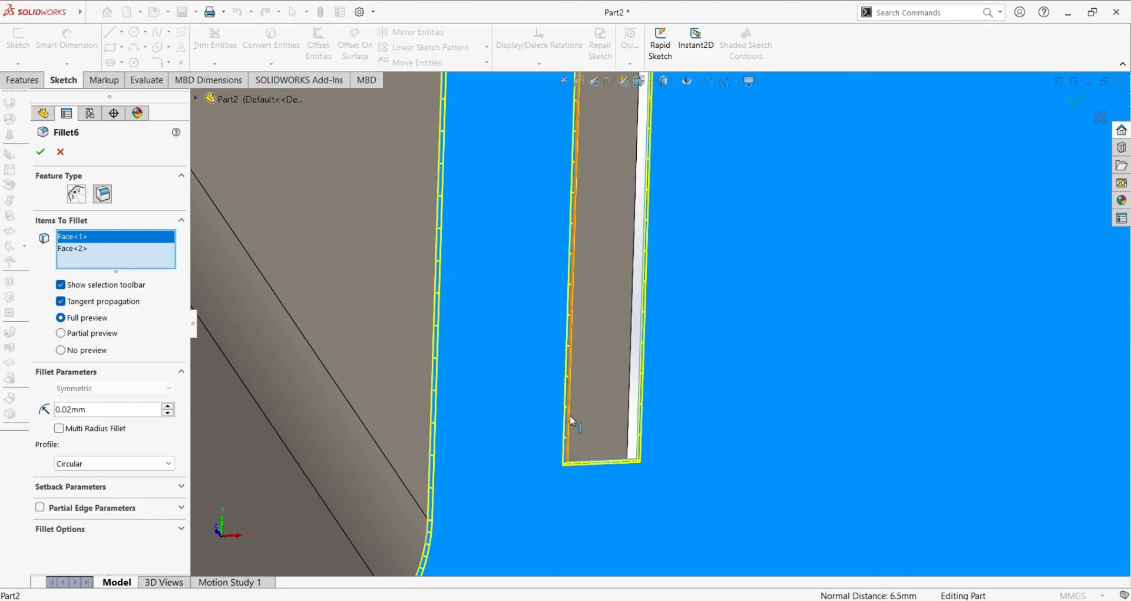
scroll(719, 432, "up", 5)
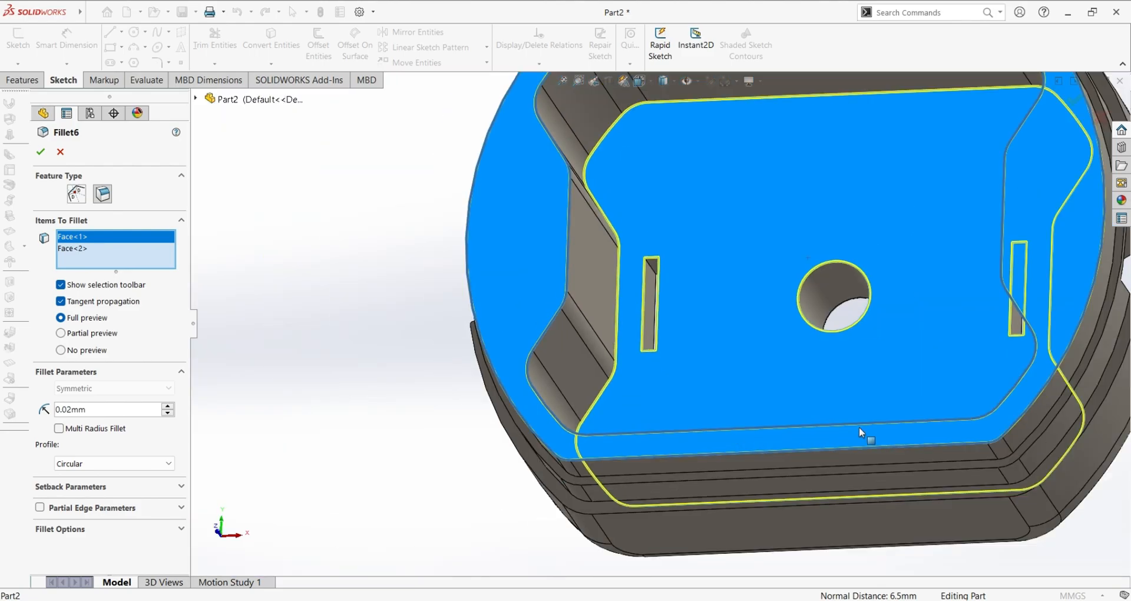
middle_click_drag(850, 431, 623, 430)
left_click(145, 410)
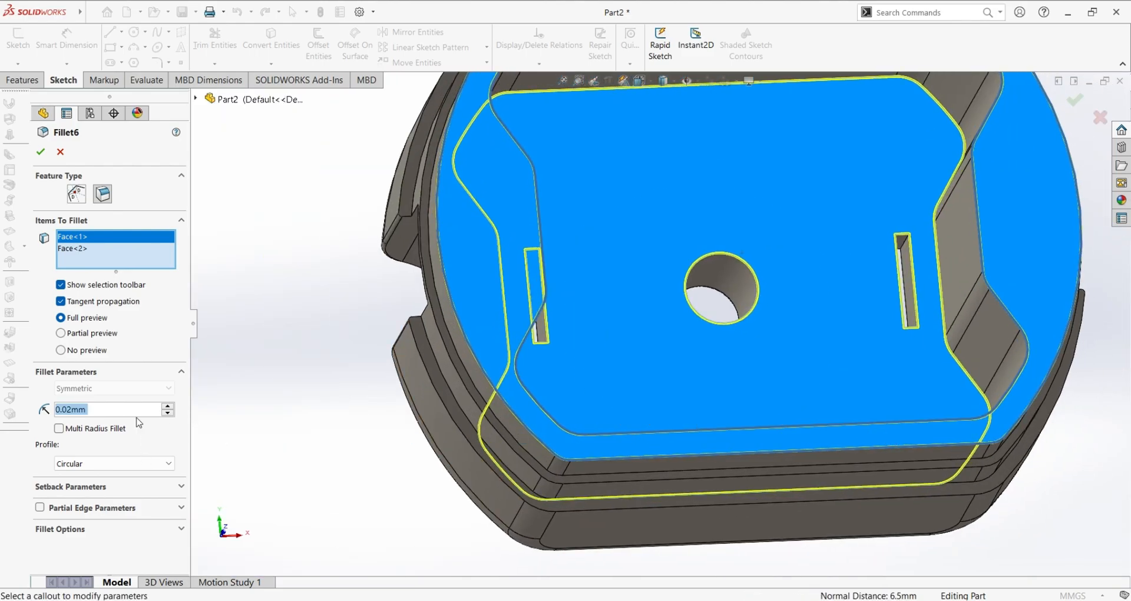
left_click(59, 154)
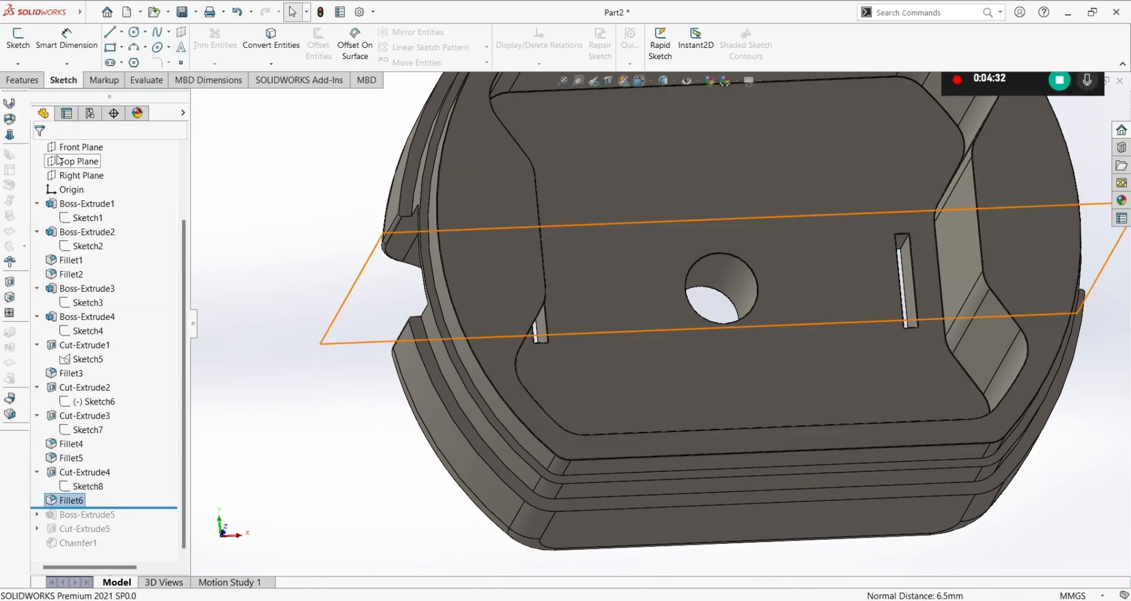
Roll the feature history forward to include Boss-Extrude5 and expand the feature to show its sketch.
mouse_move(178, 508)
left_mouse_down()
mouse_move(107, 514)
mouse_move(118, 522)
left_mouse_up()
left_click(88, 515)
middle_click_drag(724, 431, 710, 459)
left_click(38, 515)
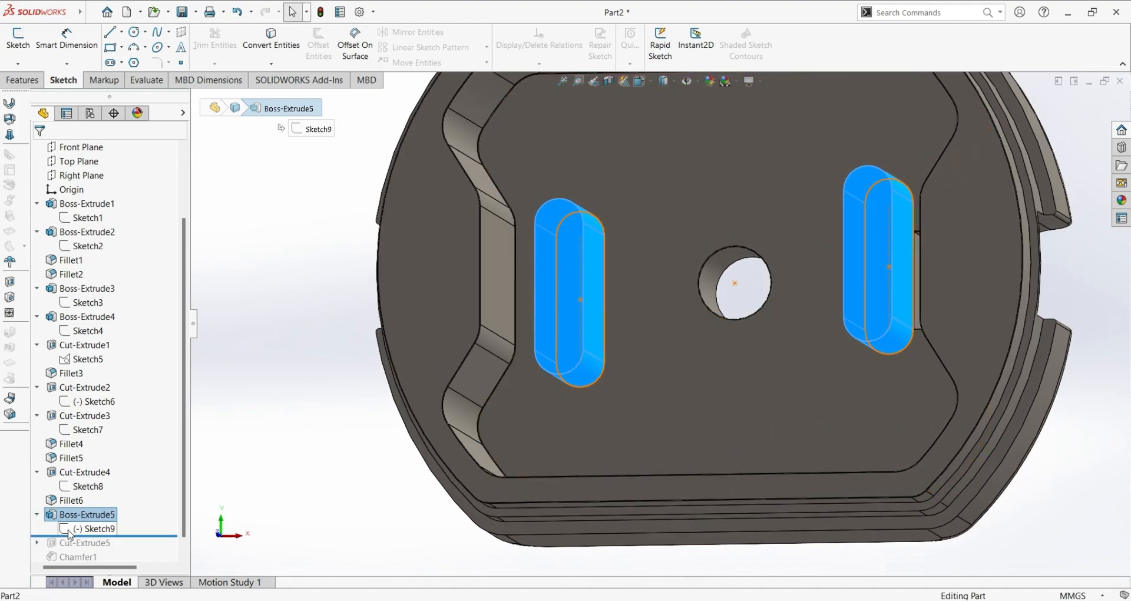
Open Sketch9 for editing, examine the dimensions and relations of its two slots, and exit the sketch.
left_click(89, 528)
left_click(83, 498)
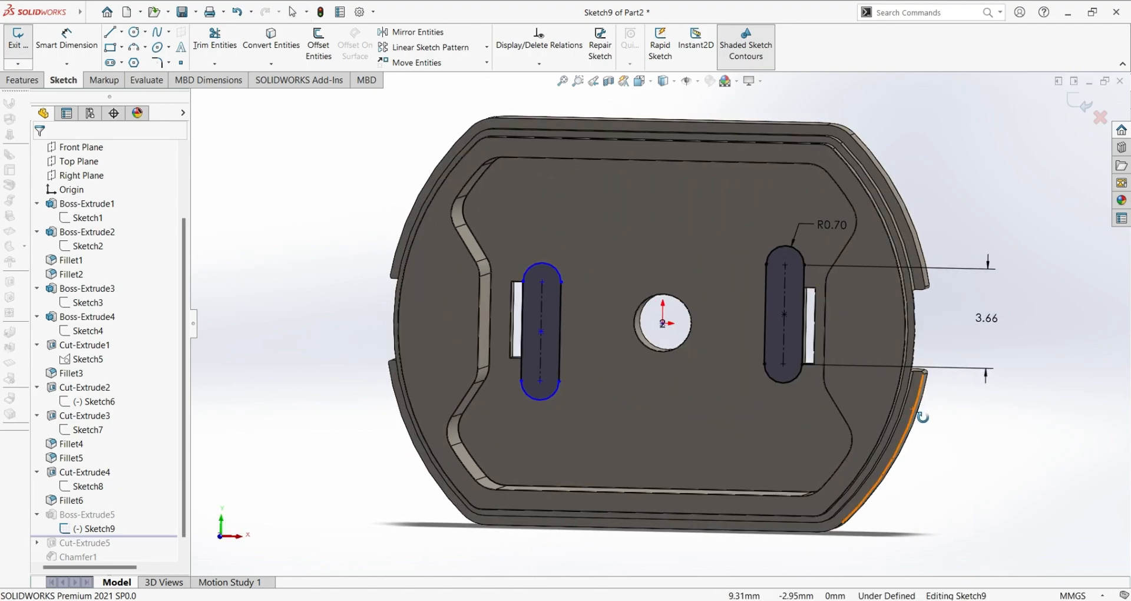
scroll(631, 352, "down", 5)
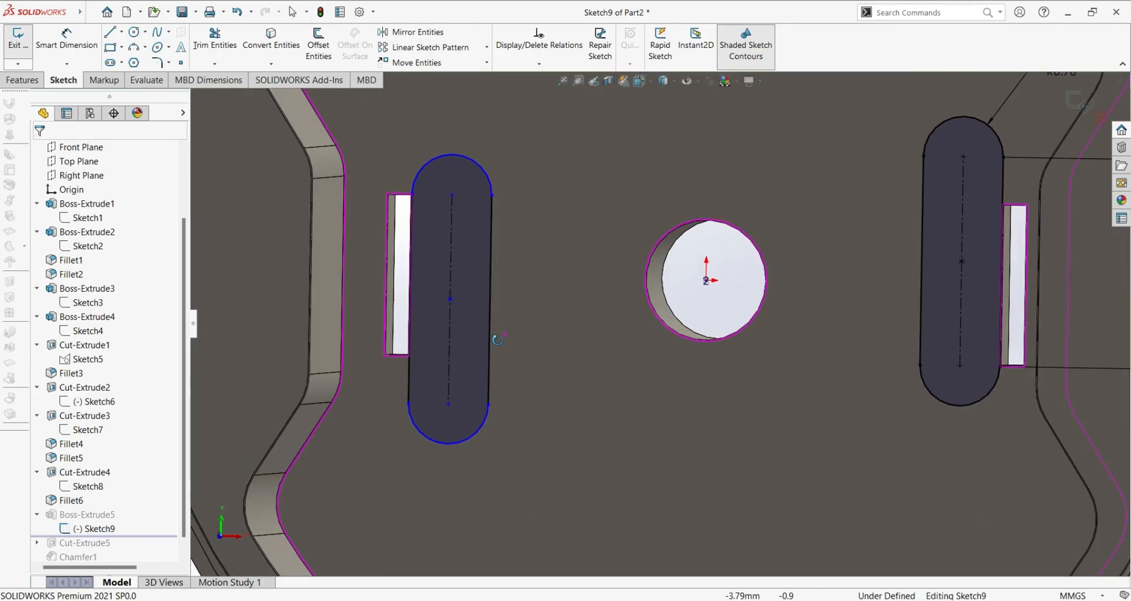
scroll(472, 260, "down", 3)
scroll(529, 450, "down", 1)
scroll(529, 351, "up", 4)
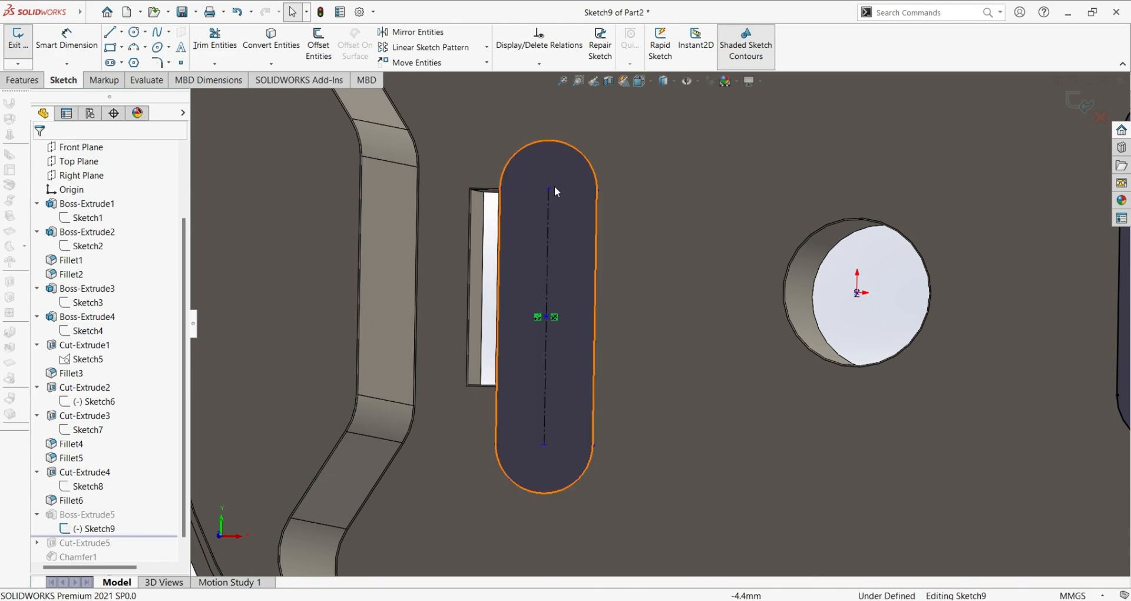
left_click(529, 143)
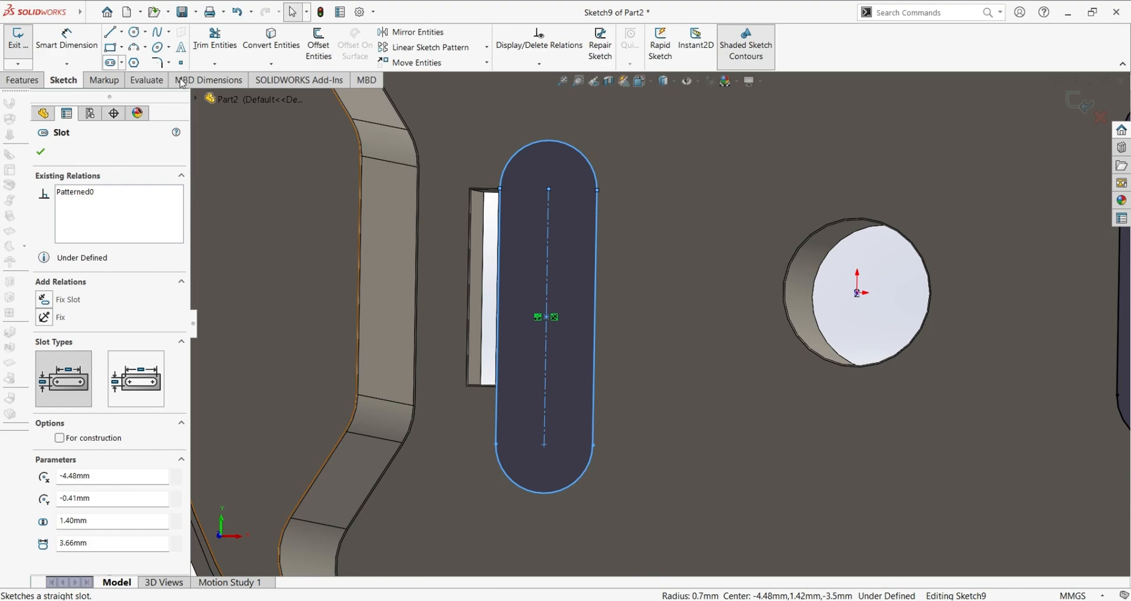
left_click(243, 259)
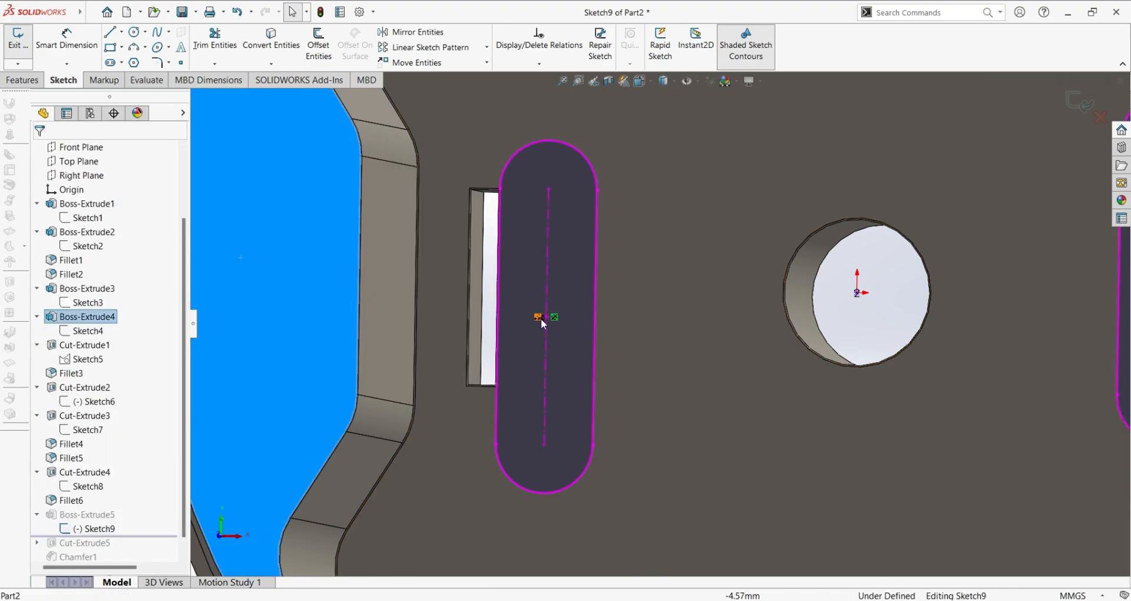
scroll(542, 319, "up", 8)
left_click(375, 382)
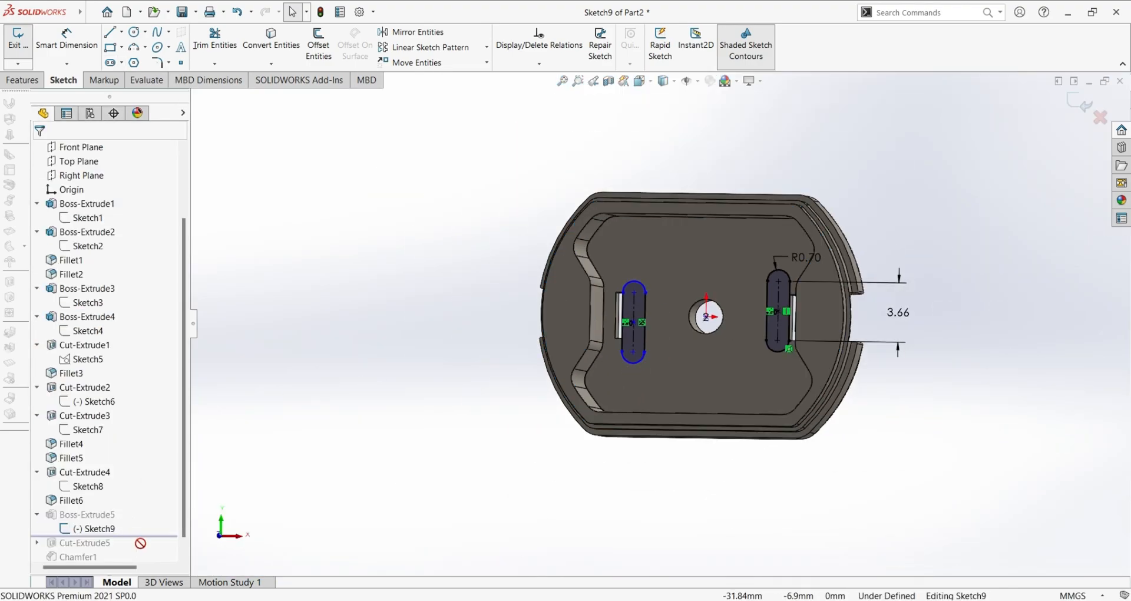
left_click(17, 39)
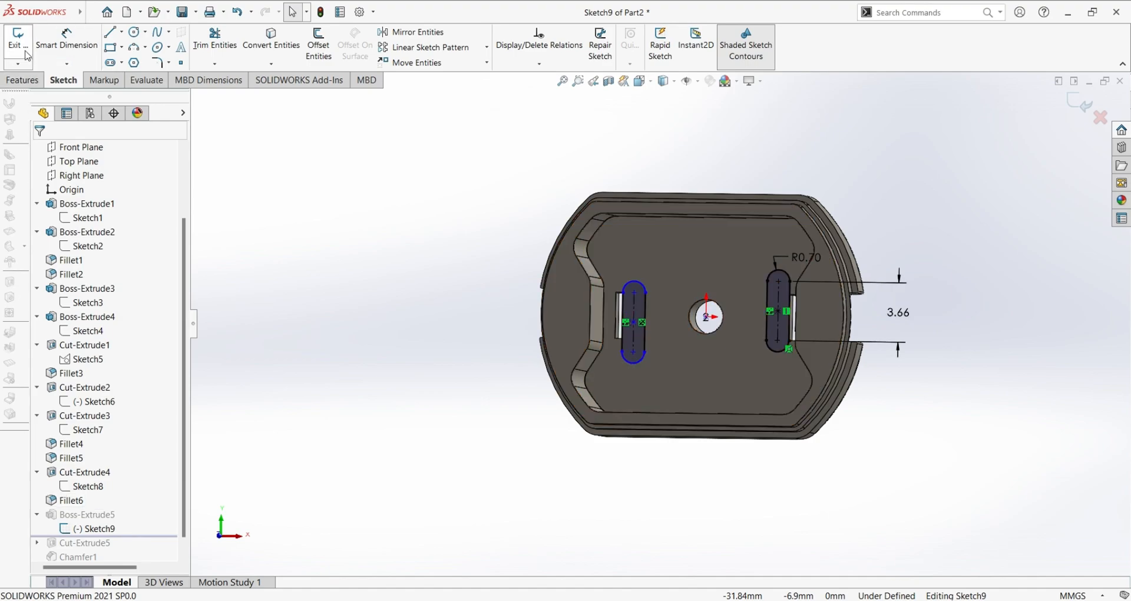
Open the Boss-Extrude5 definition, check its depth and direction on the two slot bosses, and cancel.
left_click(84, 516)
left_click(104, 477)
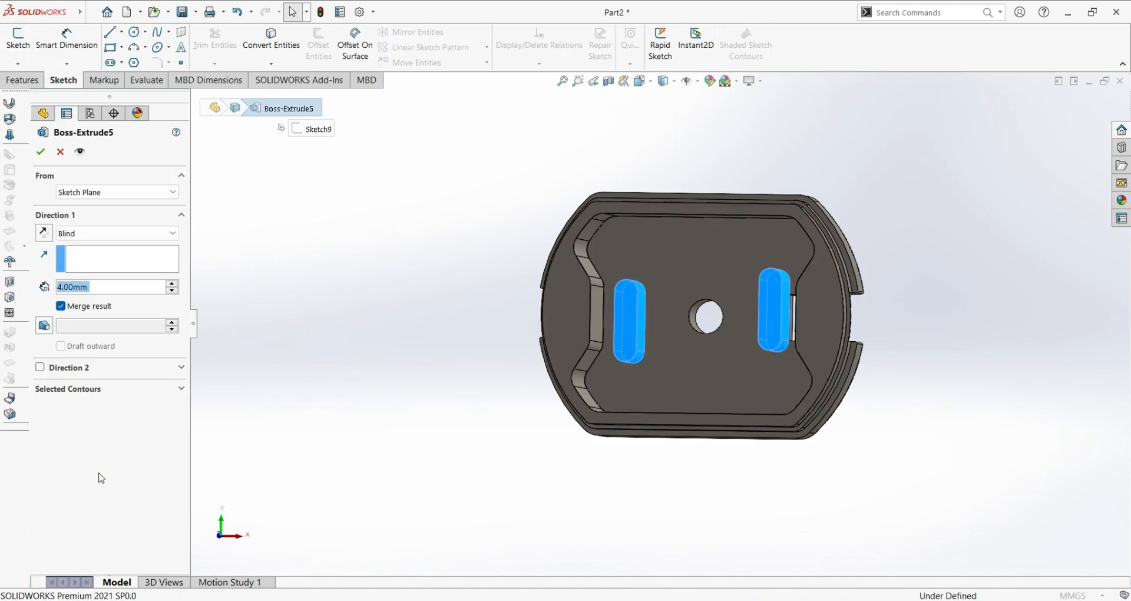
middle_click_drag(937, 444, 1007, 492)
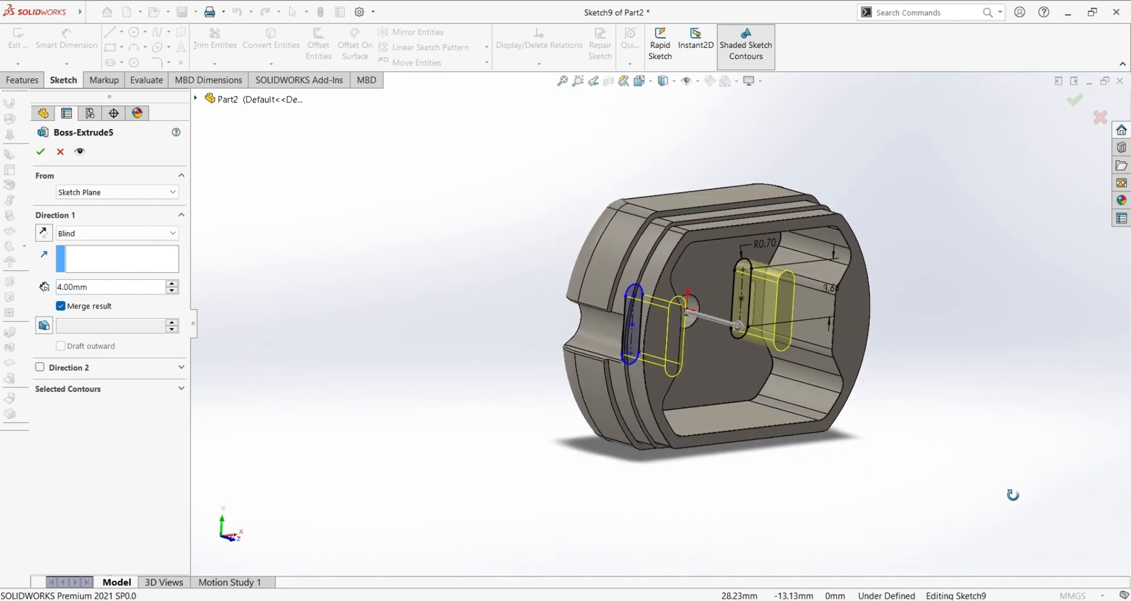
left_click(60, 152)
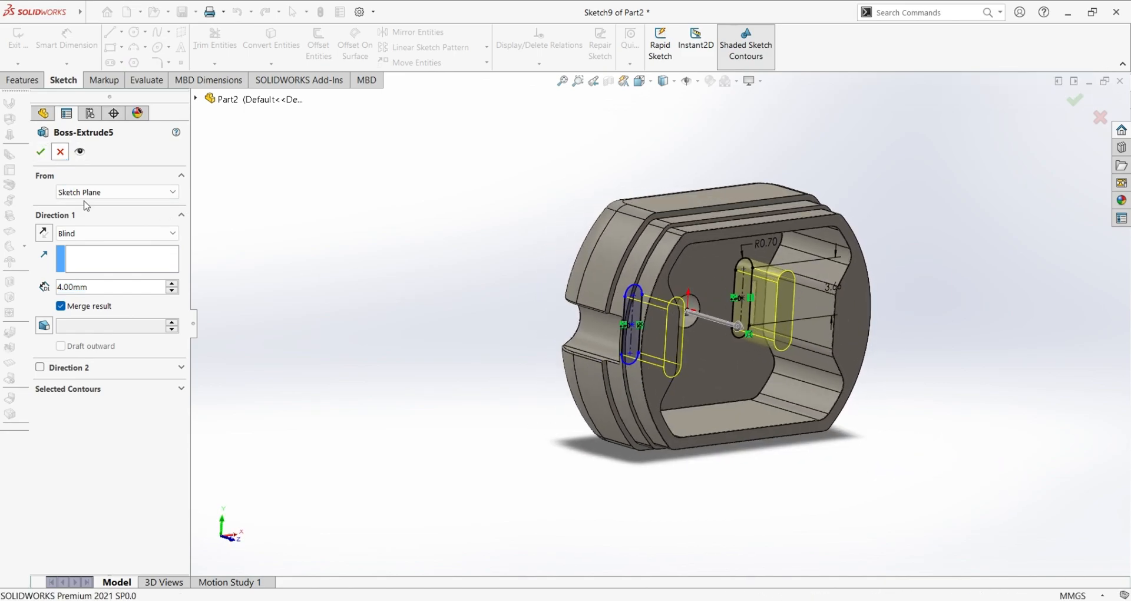
Roll the feature history forward to include Cut-Extrude5 and expand the feature to show its sketch.
left_click_drag(139, 526, 133, 538)
left_click(77, 529)
middle_click_drag(620, 479, 548, 487)
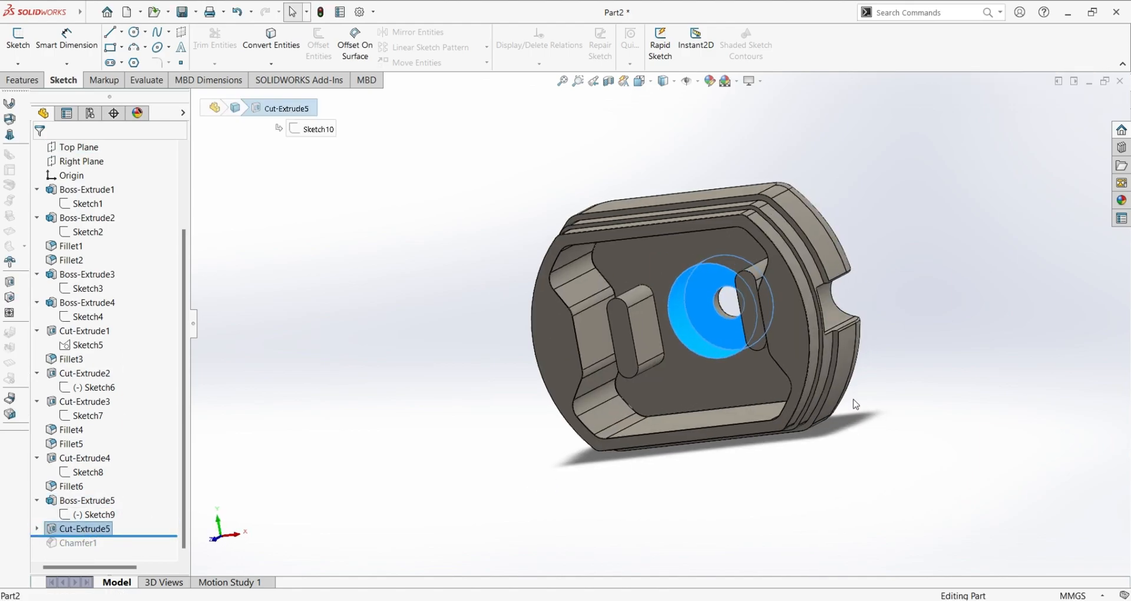
left_click(36, 528)
Open Sketch10 for editing, examine the circle's diameter around the central hole, and exit the sketch.
left_click(89, 542)
left_click(93, 511)
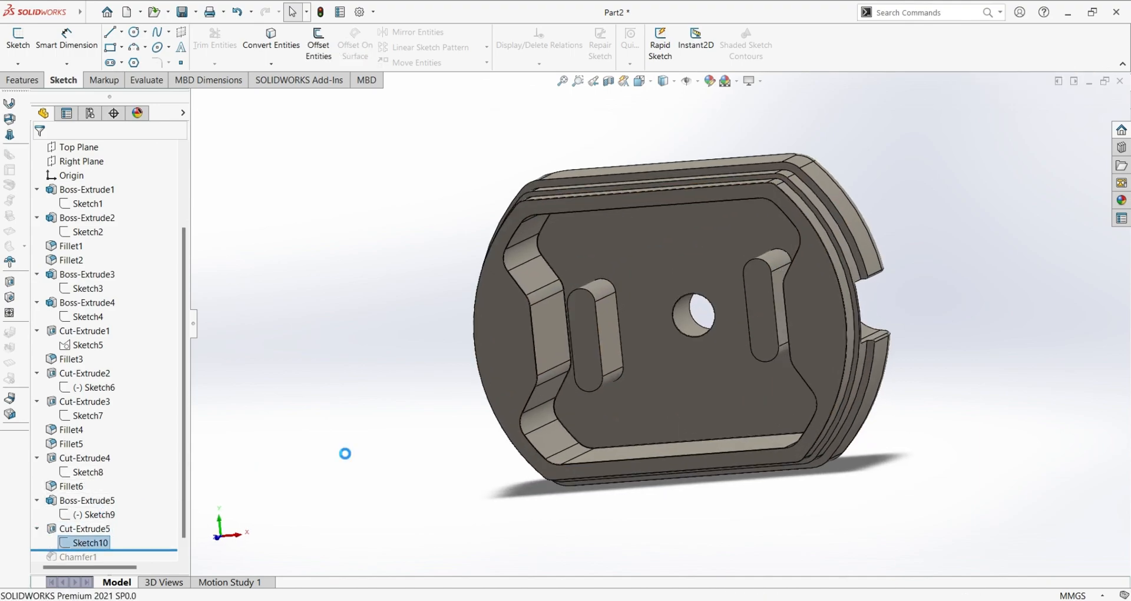
scroll(667, 277, "up", 4)
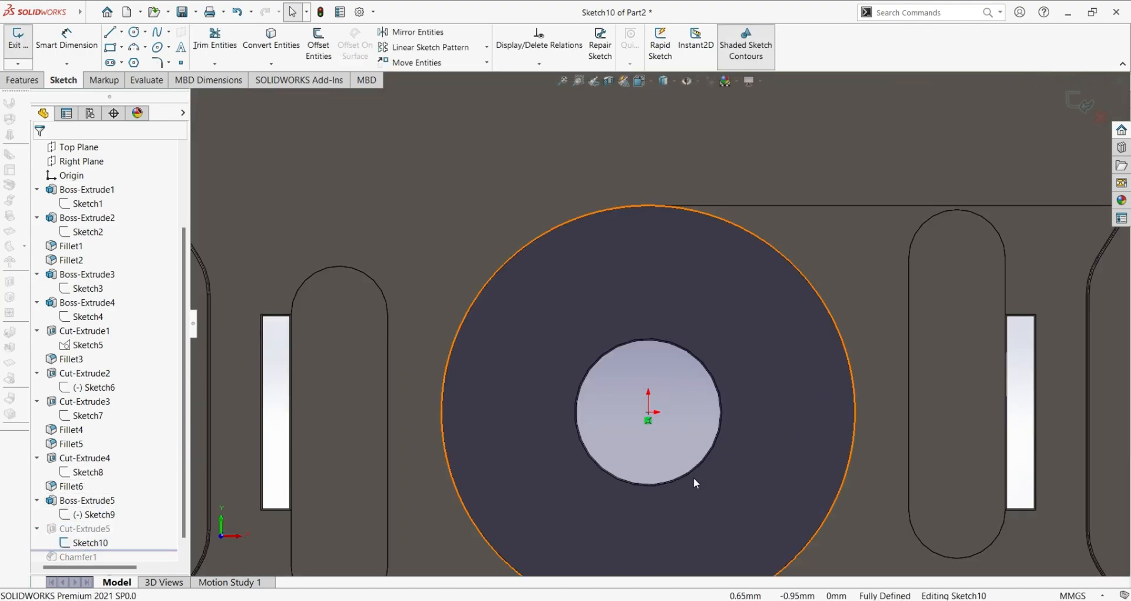
scroll(671, 413, "down", 3)
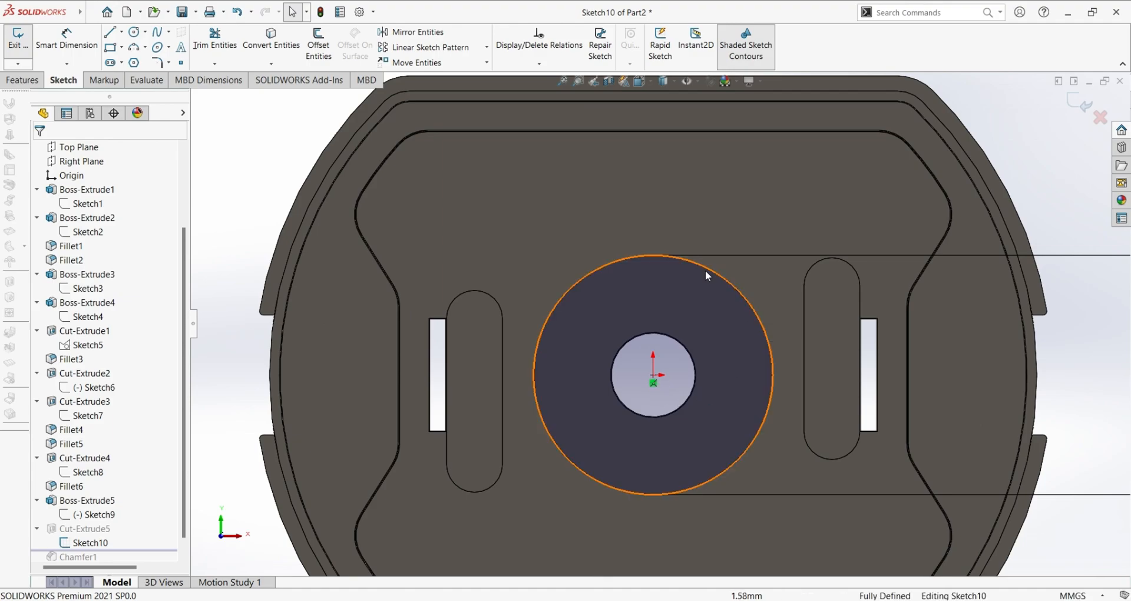
scroll(783, 434, "down", 4)
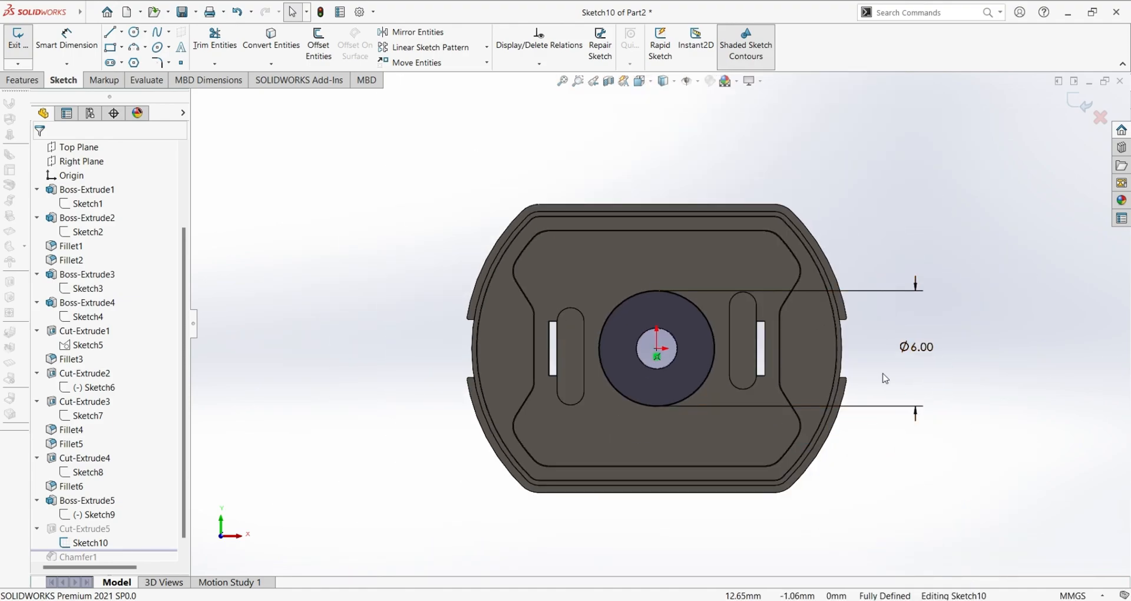
left_click(19, 50)
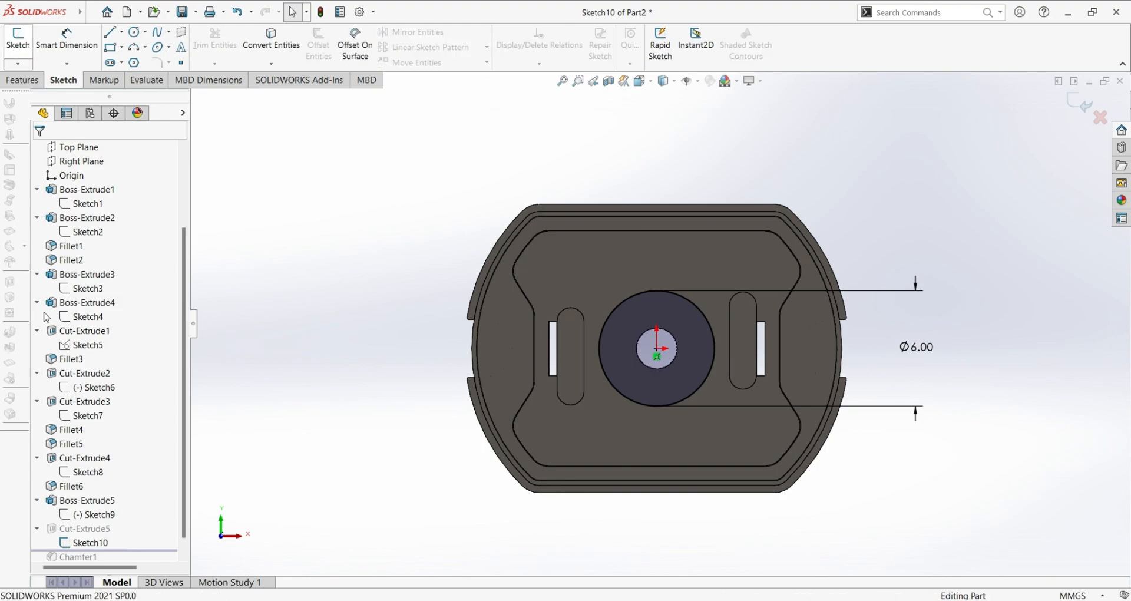
Open the Cut-Extrude5 definition, examine its end condition, depth and direction from several angles, and accept it unchanged.
left_click(99, 534)
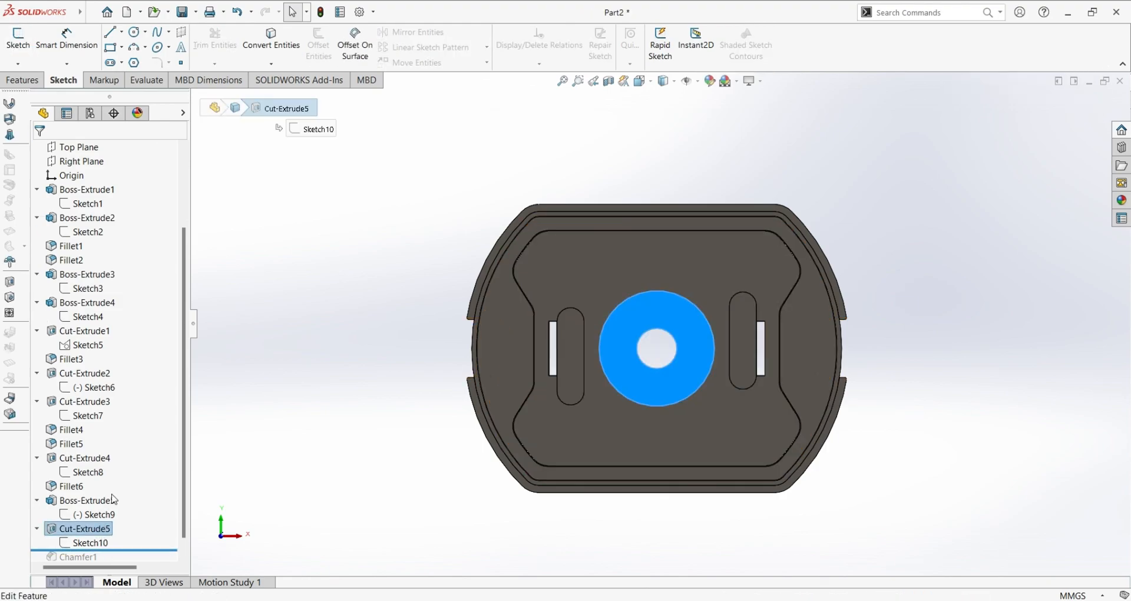
left_click(112, 499)
middle_click_drag(907, 418, 853, 436)
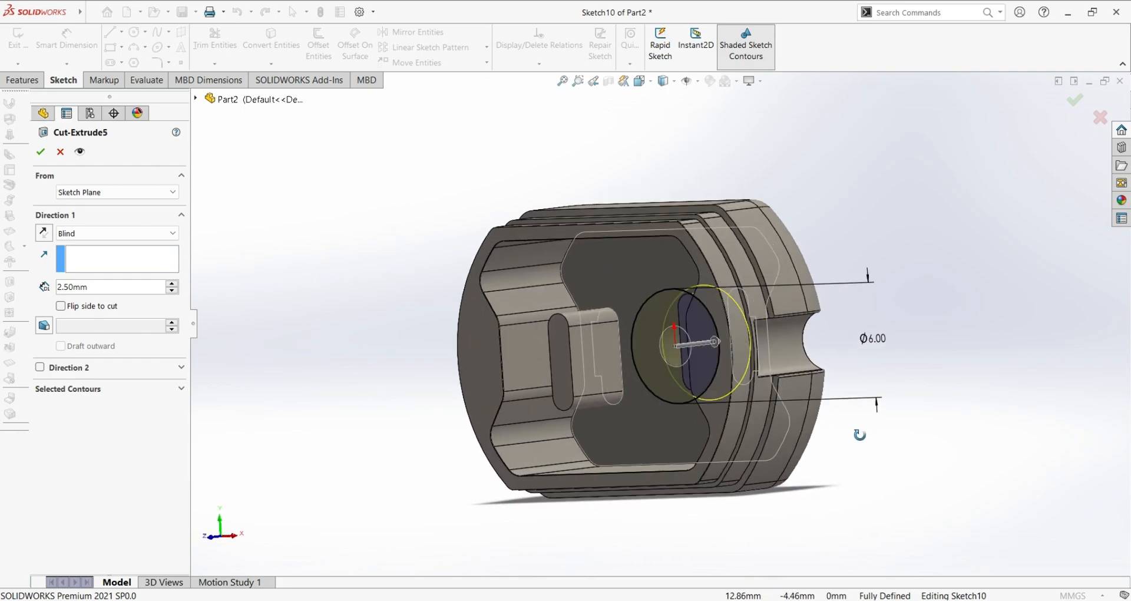
scroll(668, 362, "down", 5)
middle_click_drag(942, 353, 870, 393)
scroll(910, 378, "up", 3)
middle_click_drag(956, 369, 924, 322)
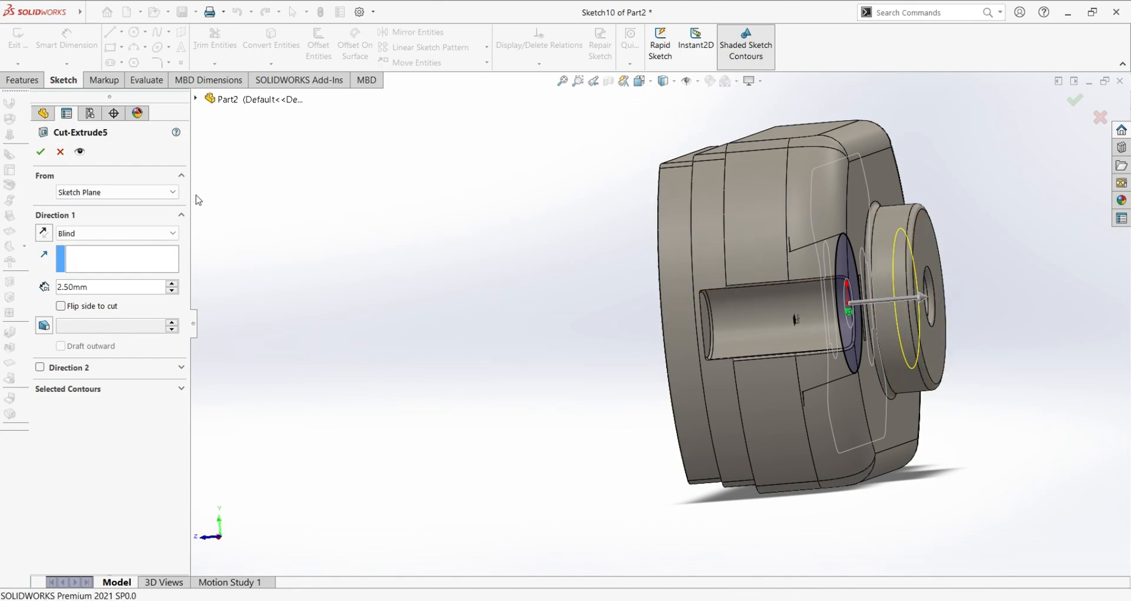
left_click(40, 152)
Roll the feature history forward to include Chamfer1, examine its edges, distance and angle, and close the definition without changes.
scroll(127, 431, "down", 1)
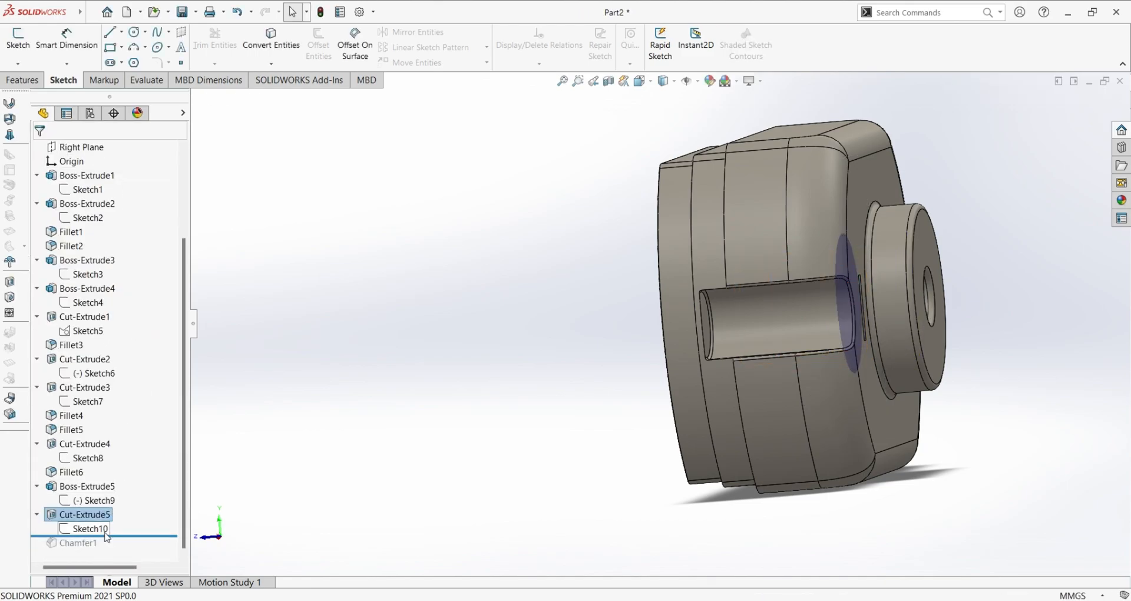
left_click_drag(82, 535, 81, 551)
left_click(79, 543)
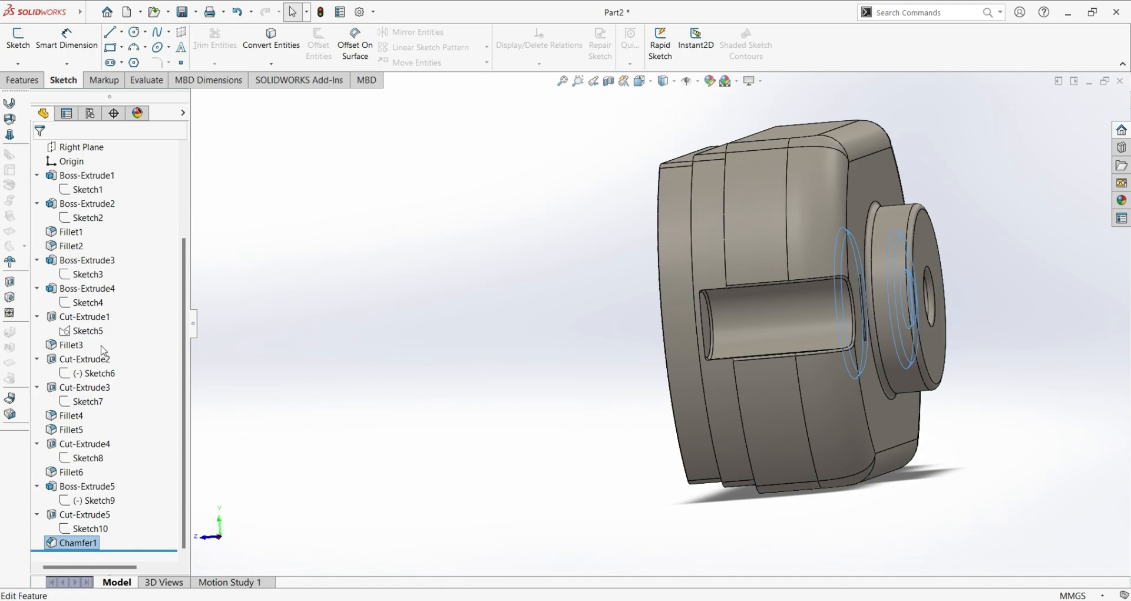
middle_click_drag(518, 397, 683, 400)
scroll(759, 250, "down", 3)
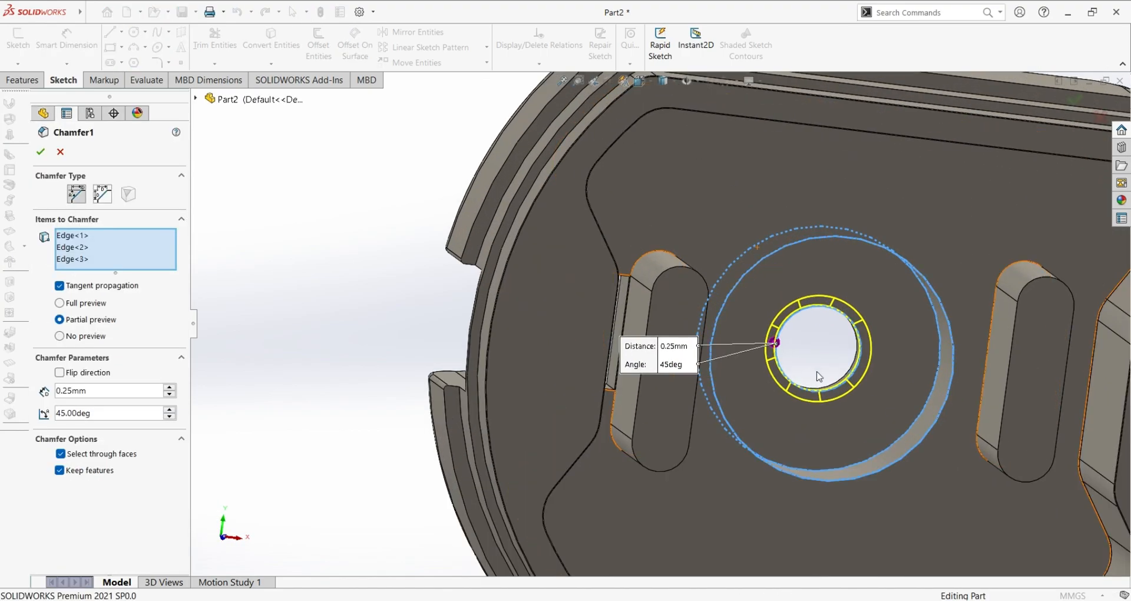
scroll(880, 400, "down", 3)
middle_click_drag(793, 372, 773, 356)
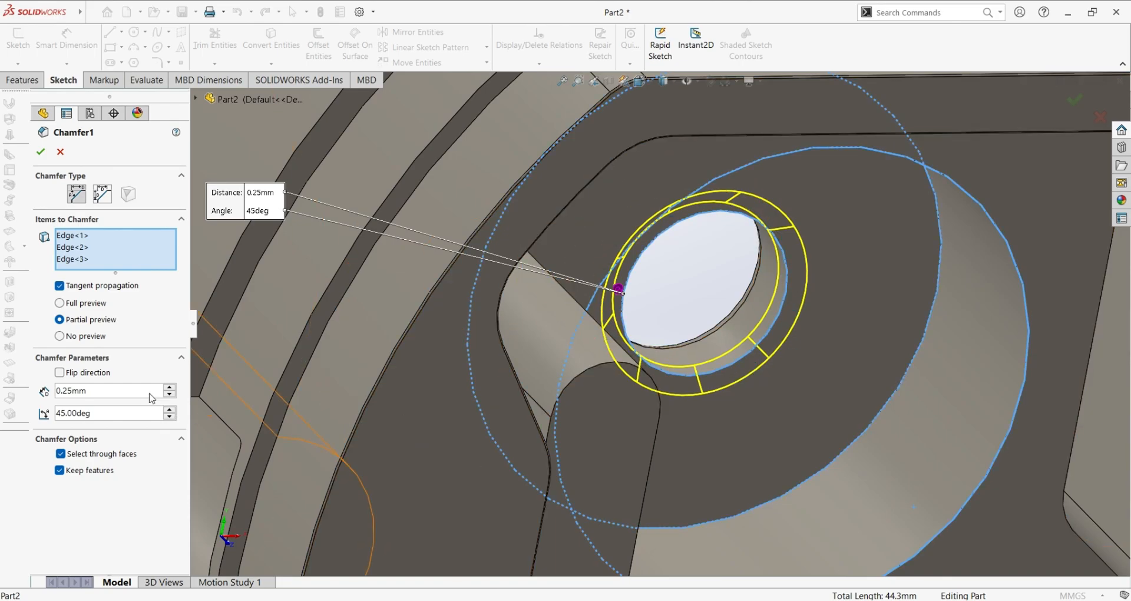
scroll(716, 419, "up", 3)
middle_click_drag(751, 430, 791, 445)
scroll(730, 409, "up", 5)
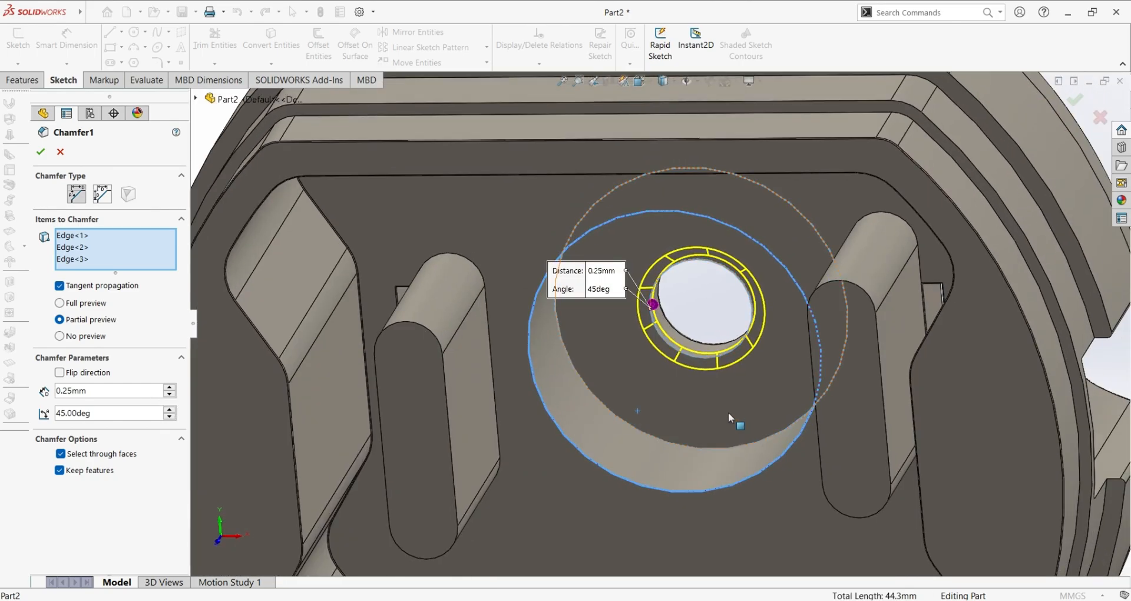
left_click(62, 153)
Inspect the completed housing part from several angles.
middle_click_drag(933, 324, 829, 356)
scroll(806, 371, "down", 2)
scroll(841, 404, "up", 2)
middle_click_drag(842, 404, 673, 480)
middle_click_drag(814, 334, 845, 459)
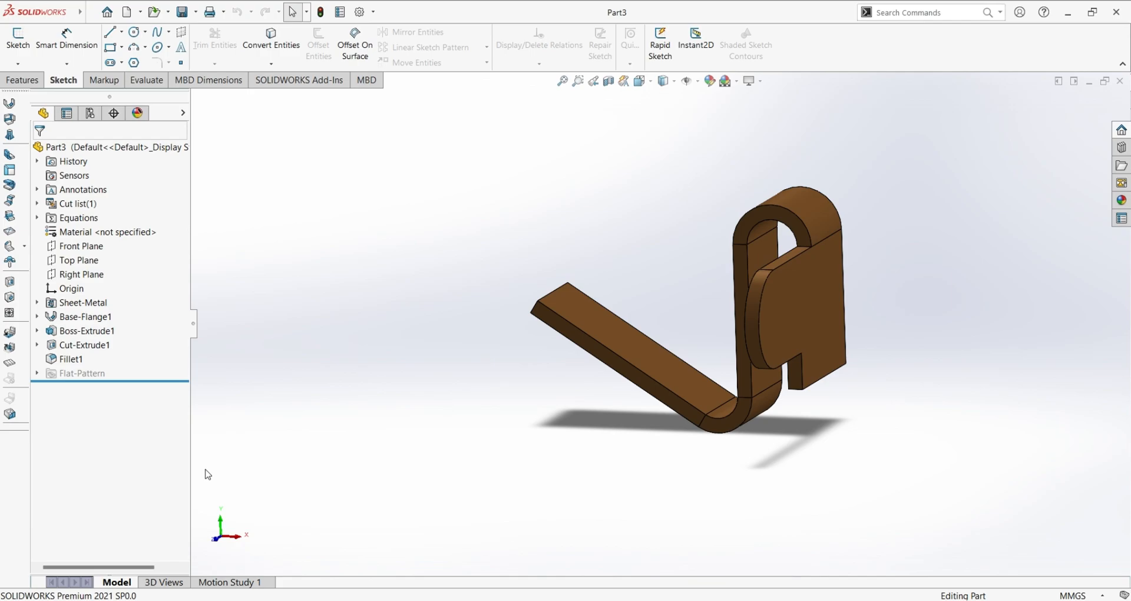
Select the Front Plane of the Part3 sheet-metal clip and view the model normal to it.
left_click(83, 246)
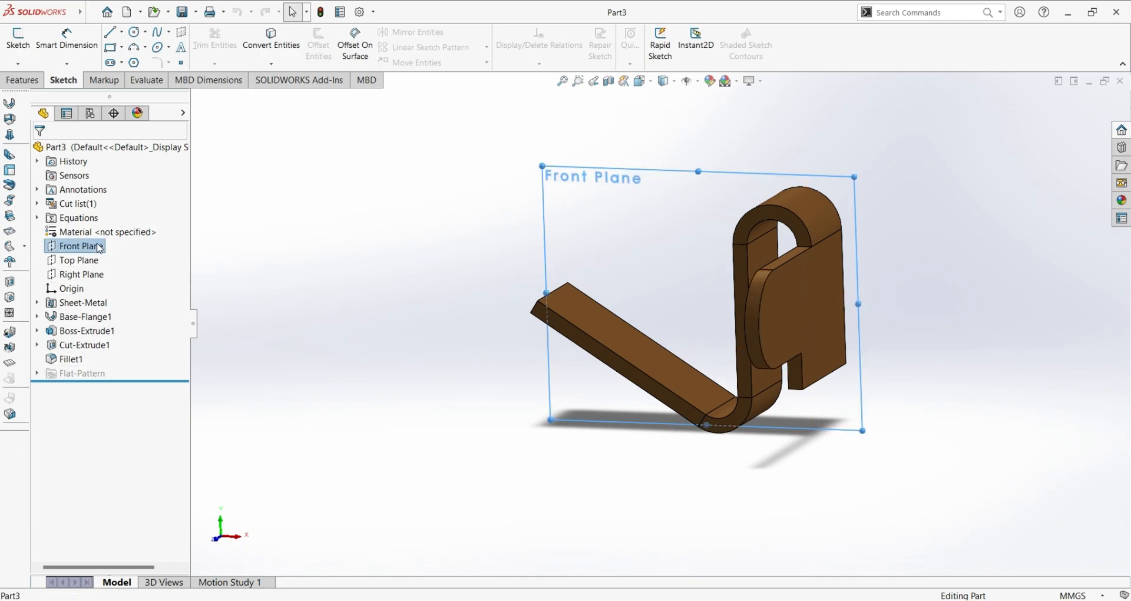
left_click(154, 237)
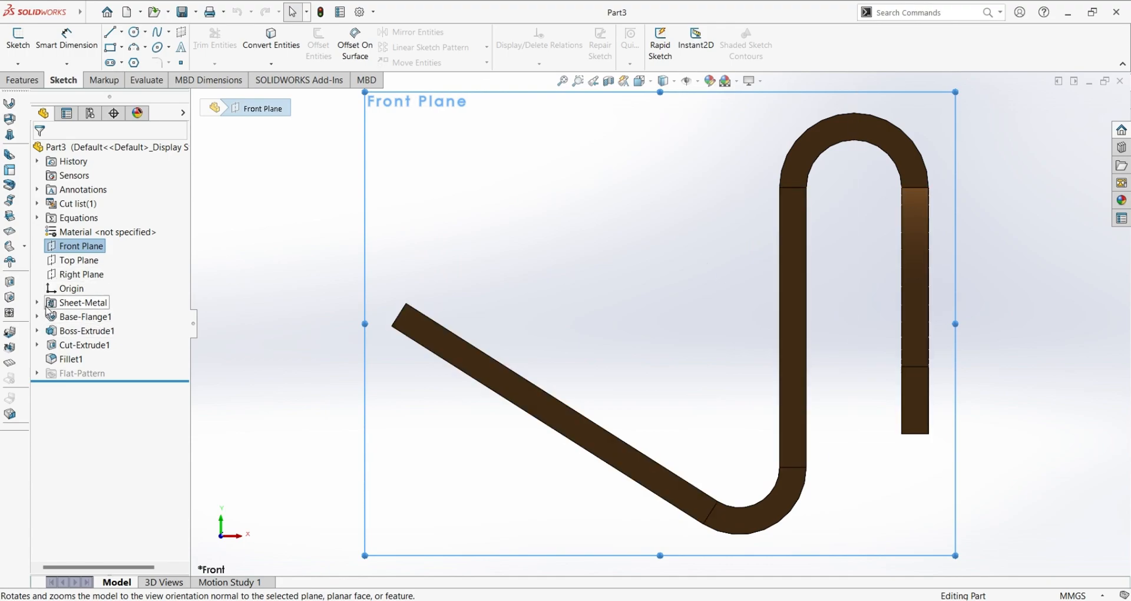
Highlight the clip's sheet-metal features in the feature history and open Sketch1 of Base-Flange1 for editing.
left_click(64, 317)
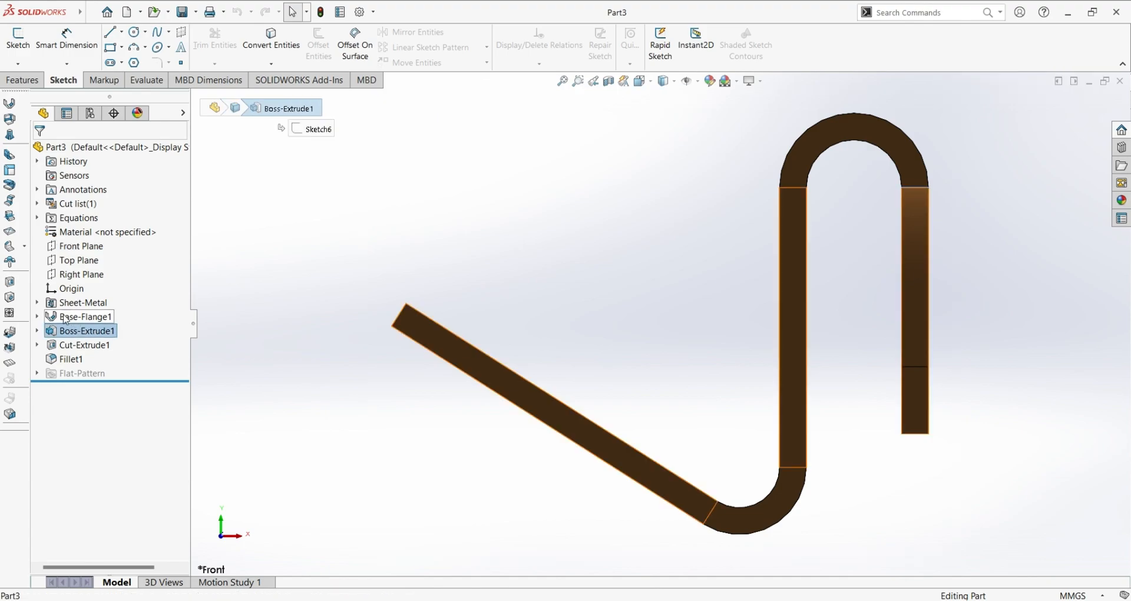
left_click(57, 303)
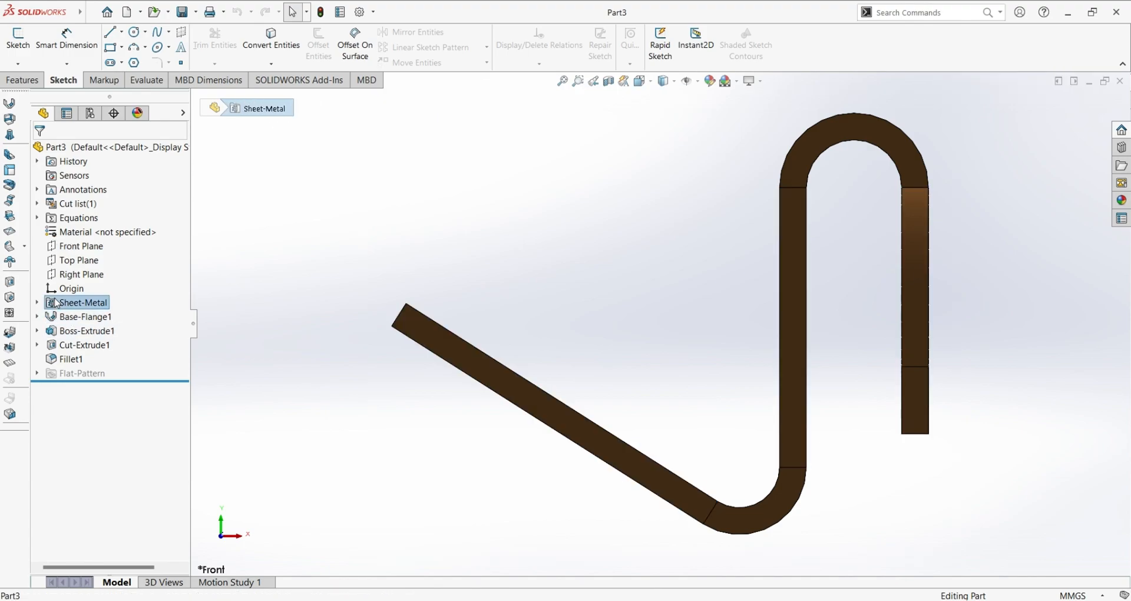
left_click(50, 318)
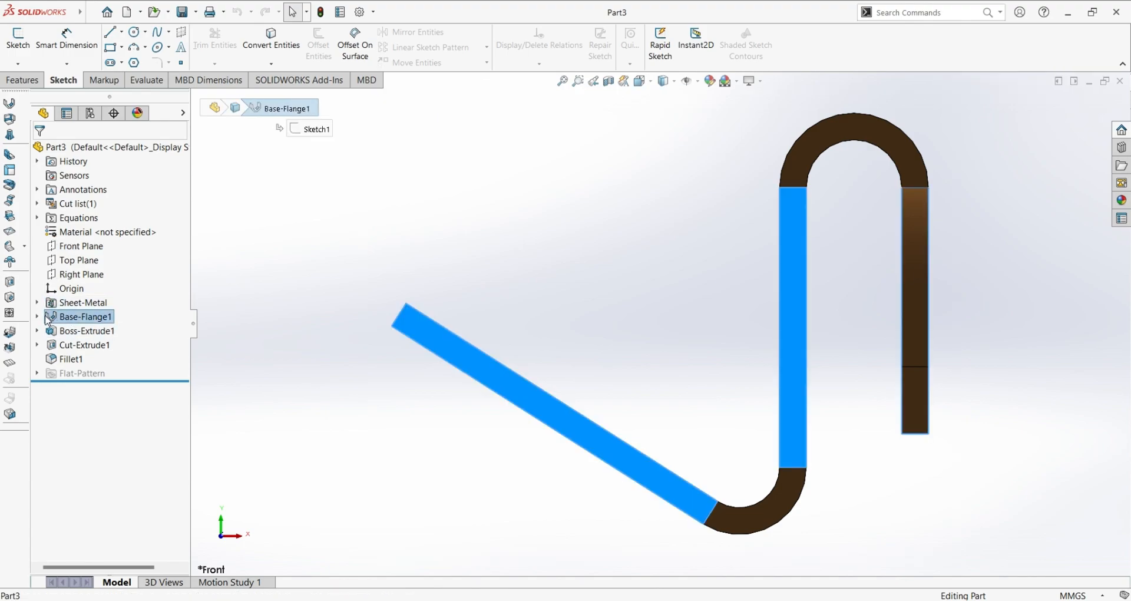
left_click(37, 317)
left_click(82, 330)
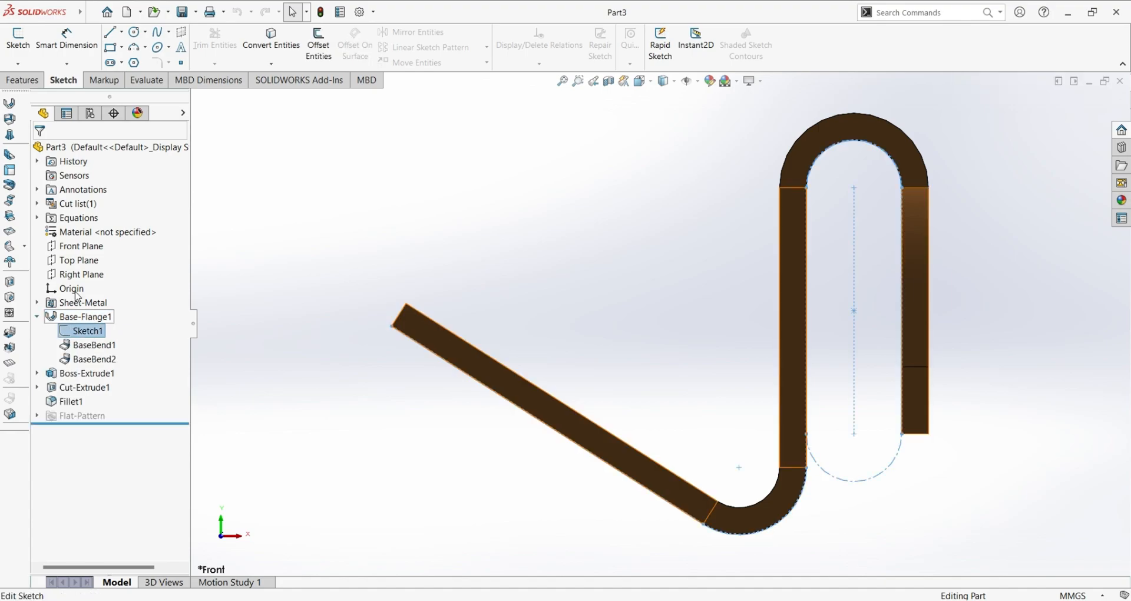
left_click(85, 301)
Examine the lines, arcs, relations and dimensions of the base flange's open profile, and exit the sketch without changes.
scroll(701, 339, "down", 10)
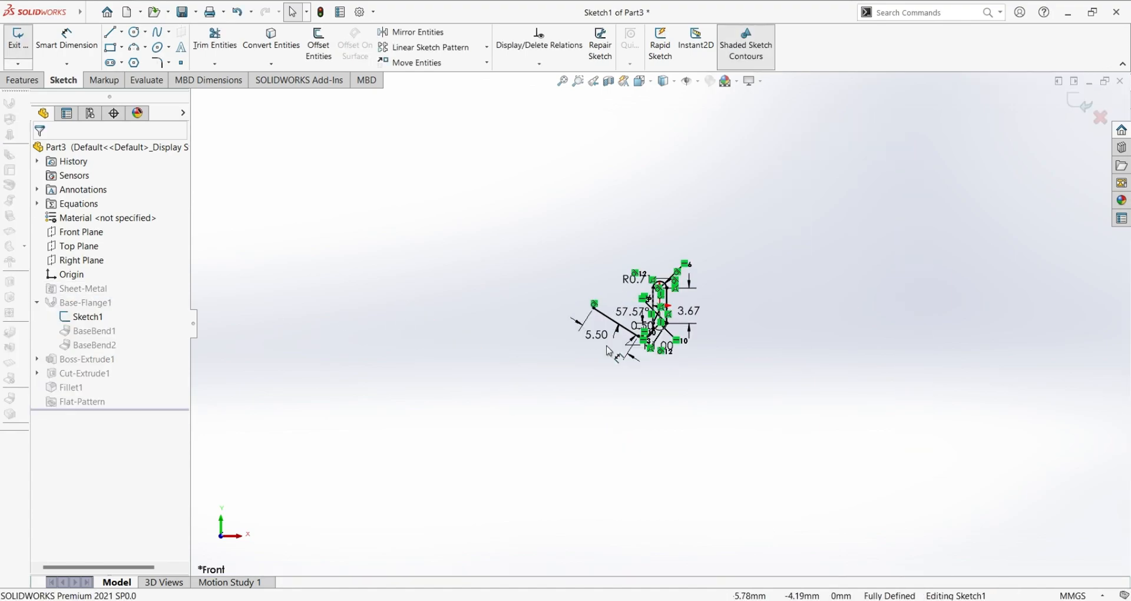
scroll(843, 193, "up", 4)
scroll(825, 147, "down", 4)
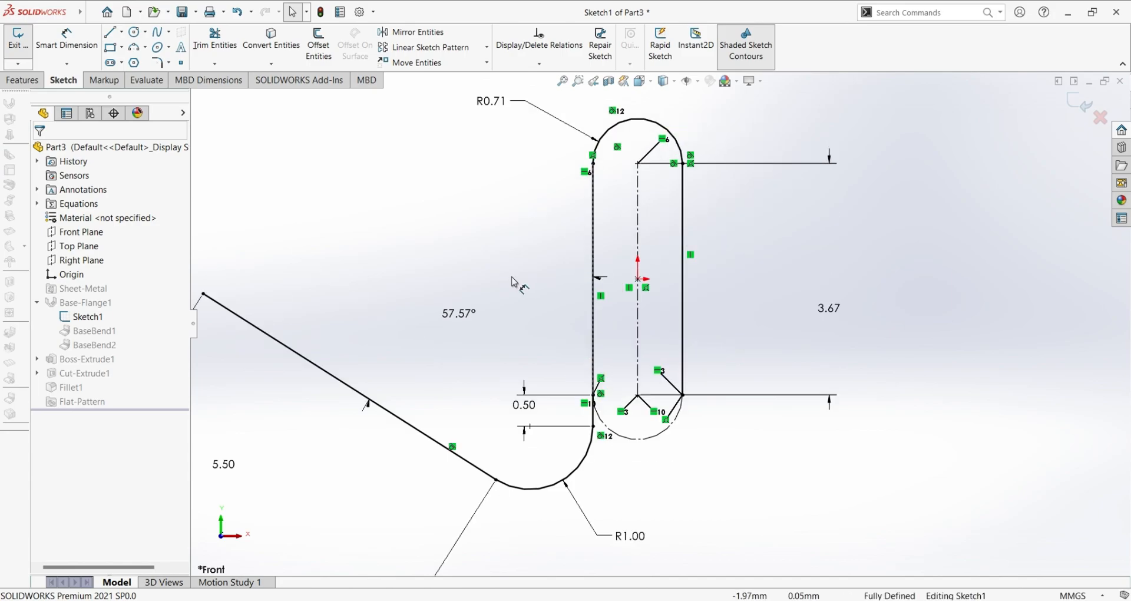
scroll(508, 280, "up", 2)
scroll(506, 282, "down", 2)
scroll(508, 285, "up", 1)
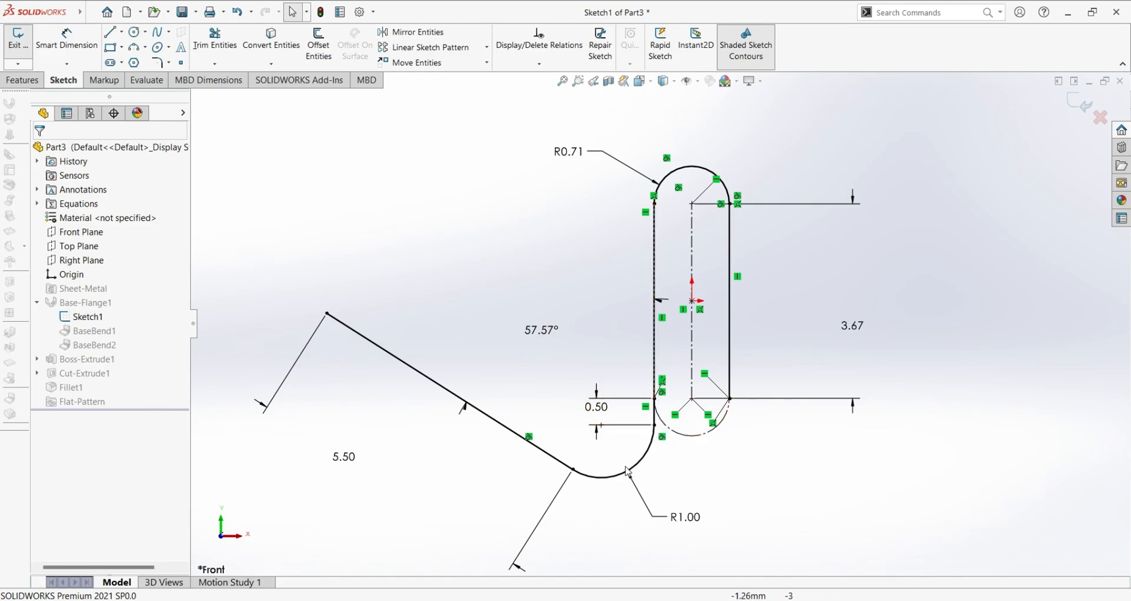
key("f")
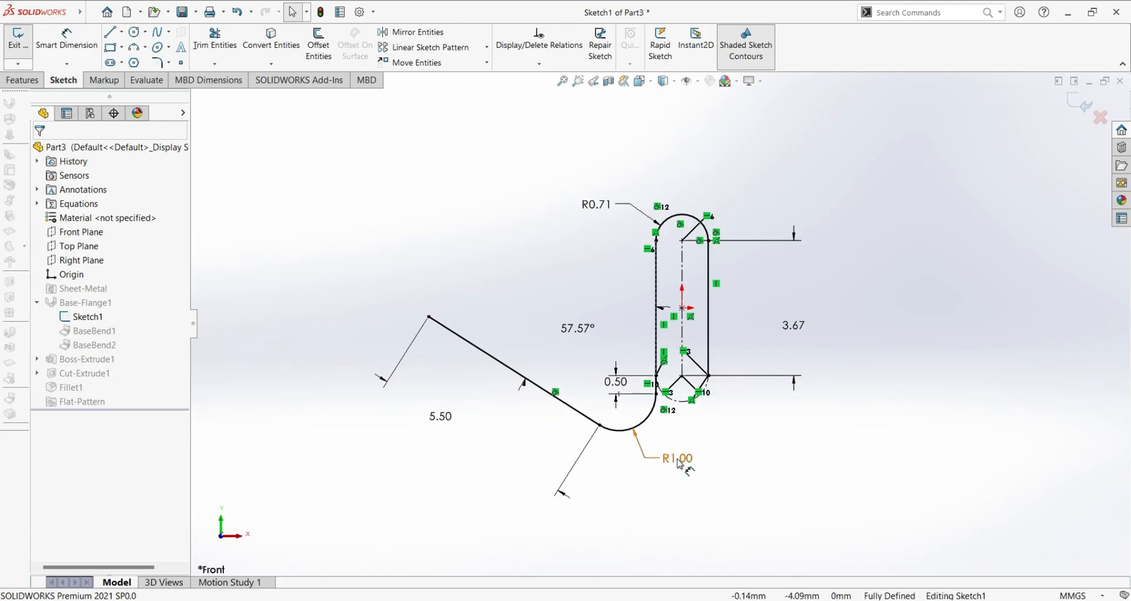
scroll(648, 462, "down", 4)
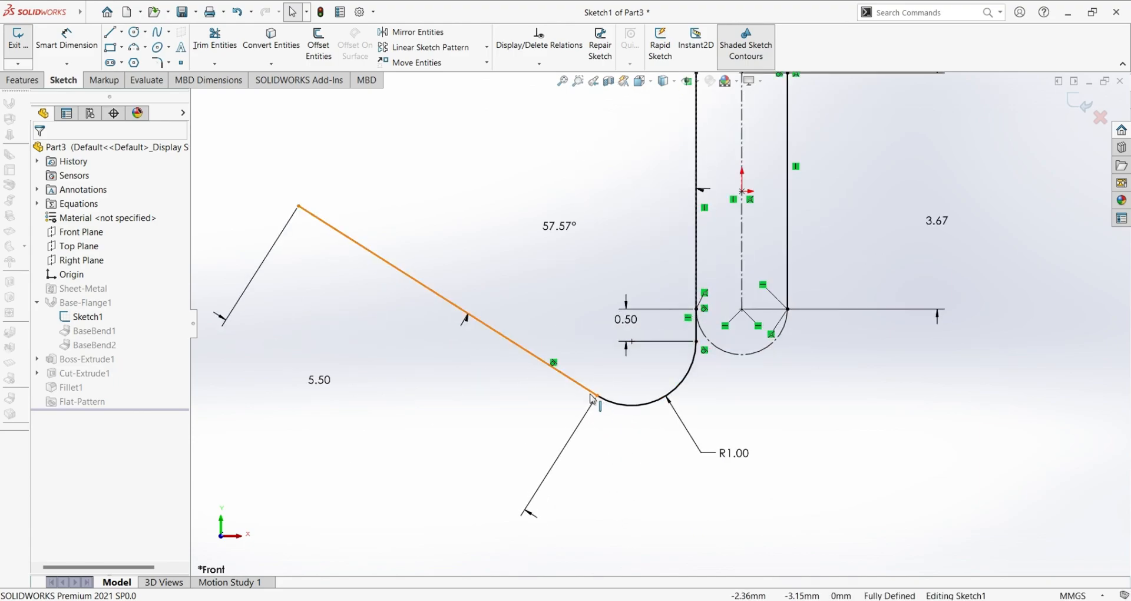
scroll(459, 363, "up", 2)
scroll(505, 319, "down", 1)
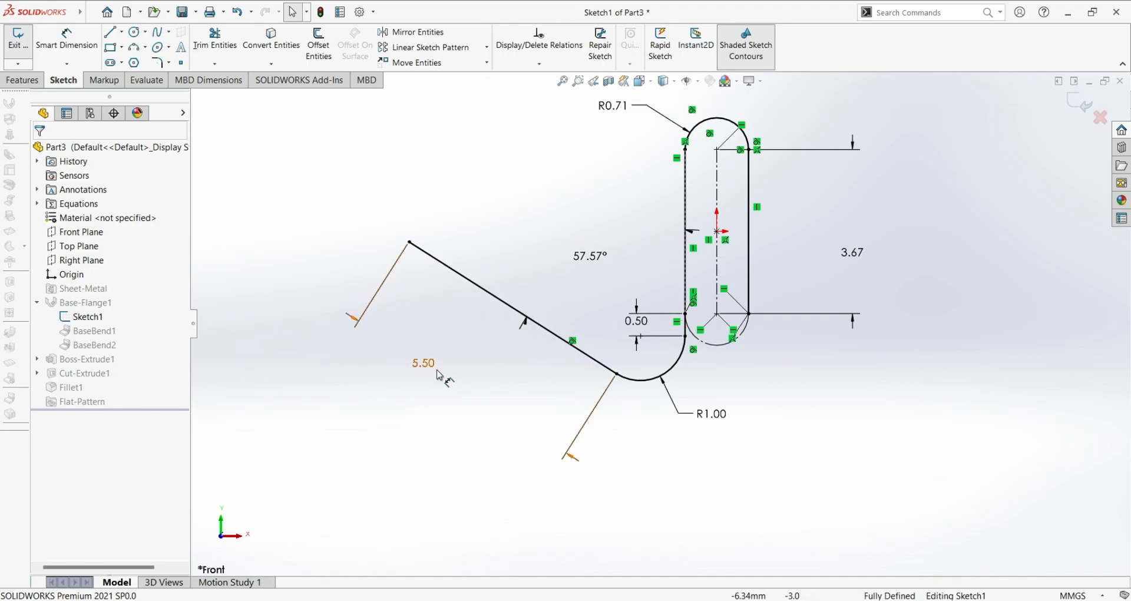
left_click(18, 49)
Open the Base-Flange1 definition, examine its depth, direction and sheet-metal parameters from several angles, and cancel it.
left_click(88, 317)
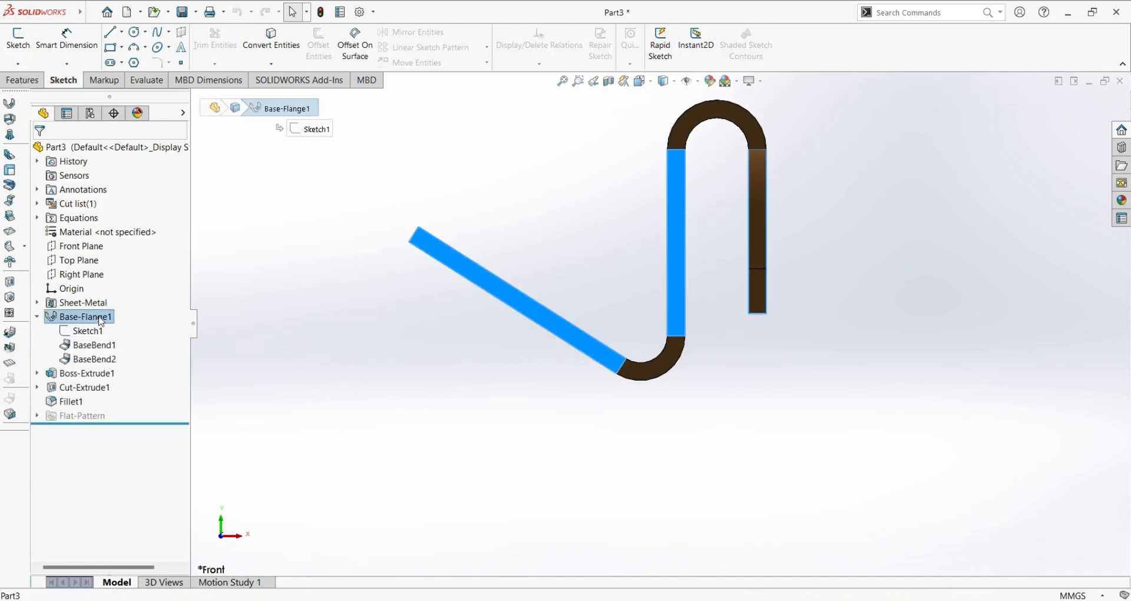
left_click(108, 349)
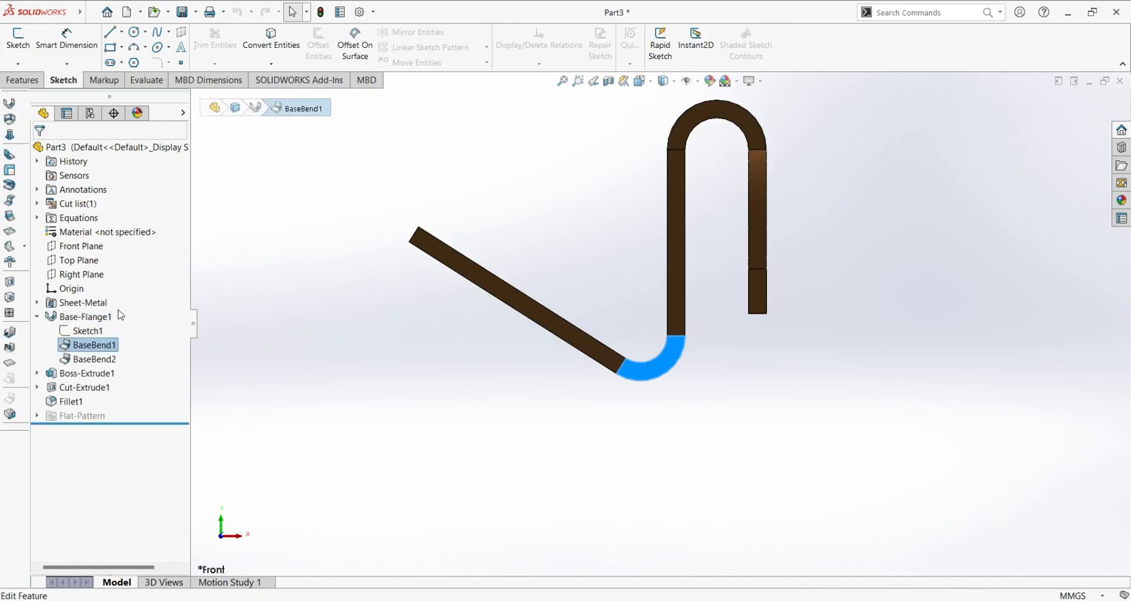
left_click(89, 317)
left_click(100, 293)
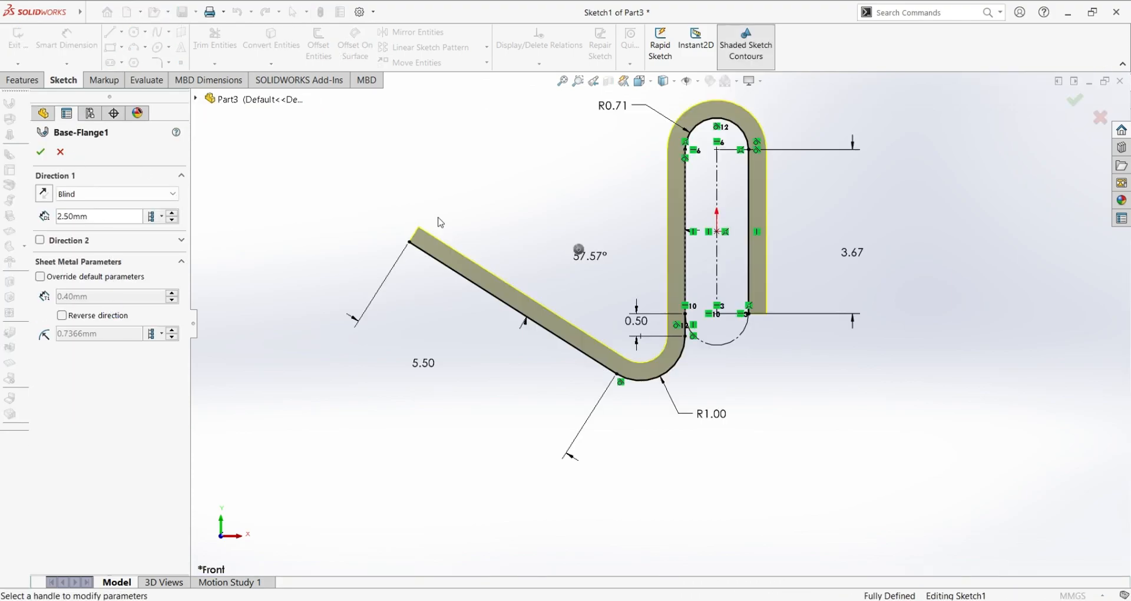
middle_click_drag(937, 283, 852, 310)
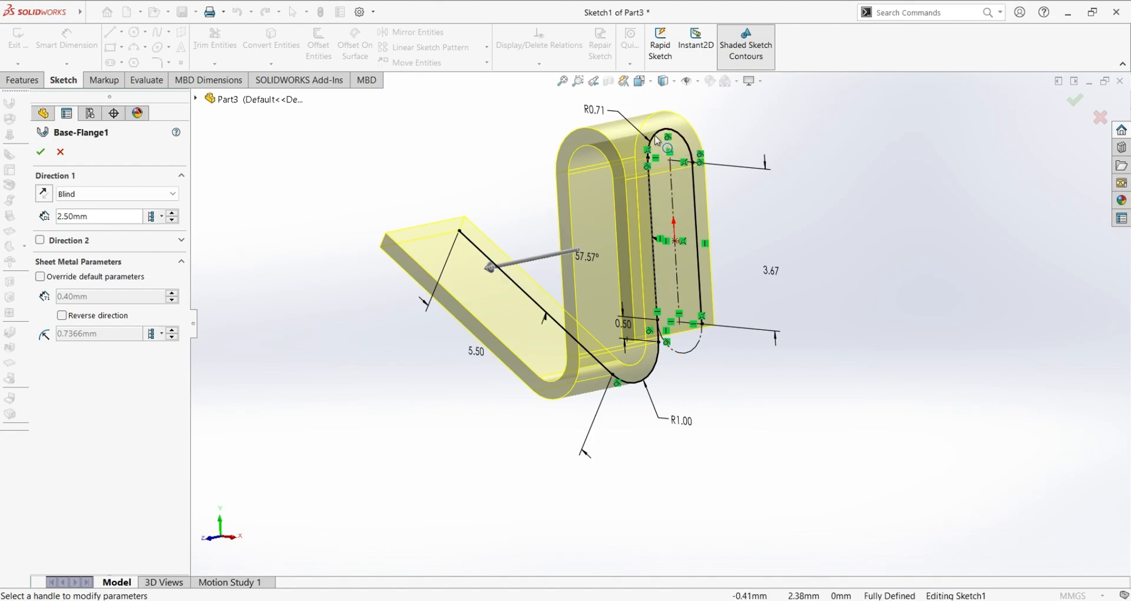
middle_click_drag(528, 180, 503, 194)
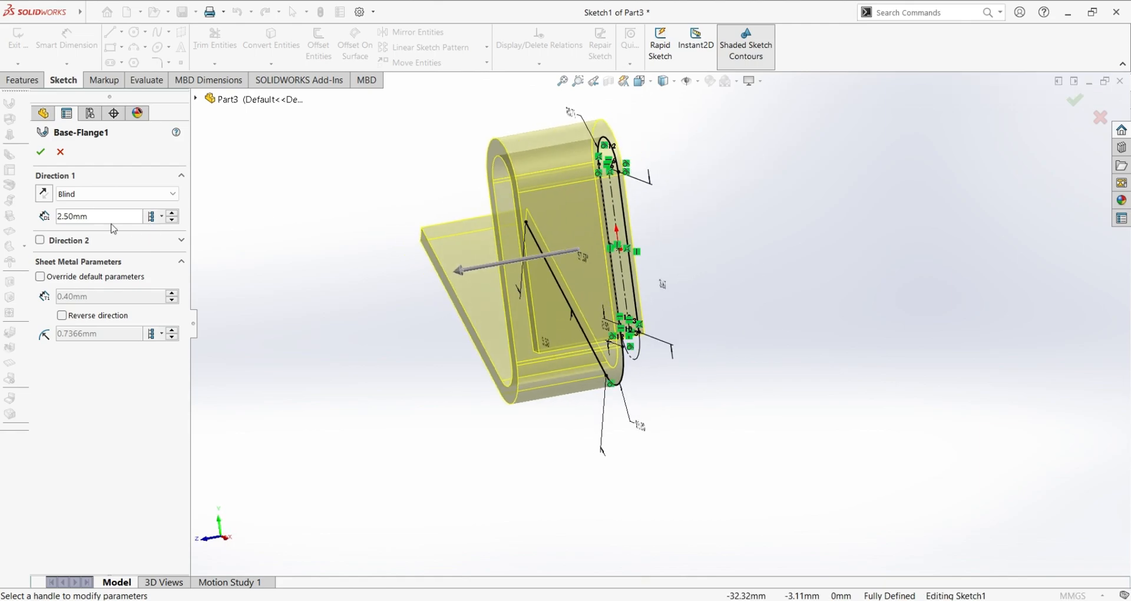
left_click(60, 153)
Check the bend parameters of BaseBend1, cancel its definition, and highlight BaseBend2 to inspect it on the model.
left_click(95, 344)
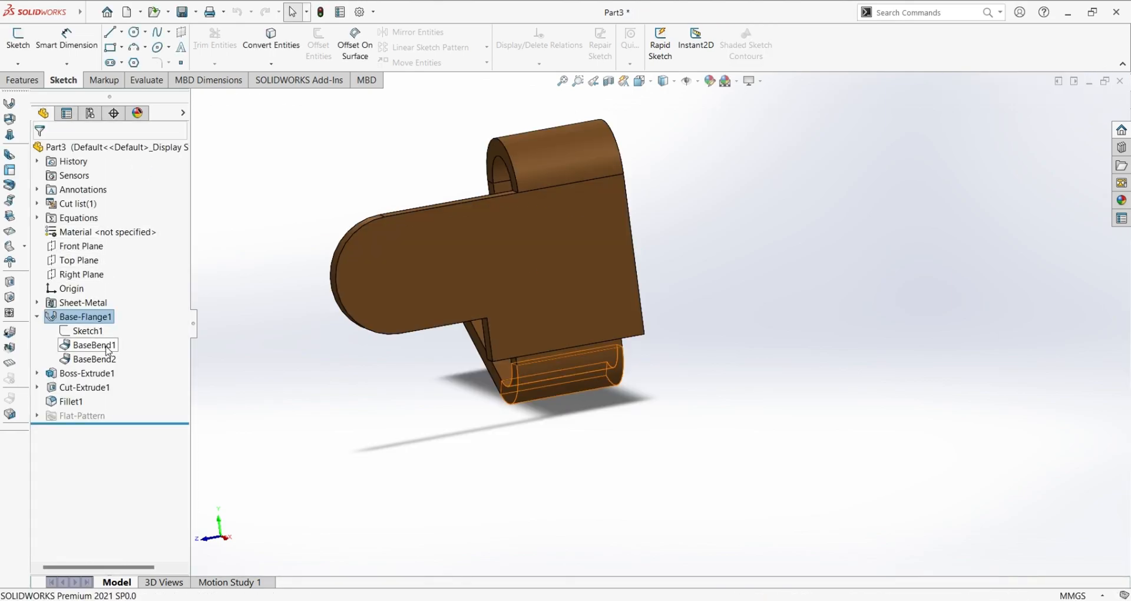
left_click(122, 317)
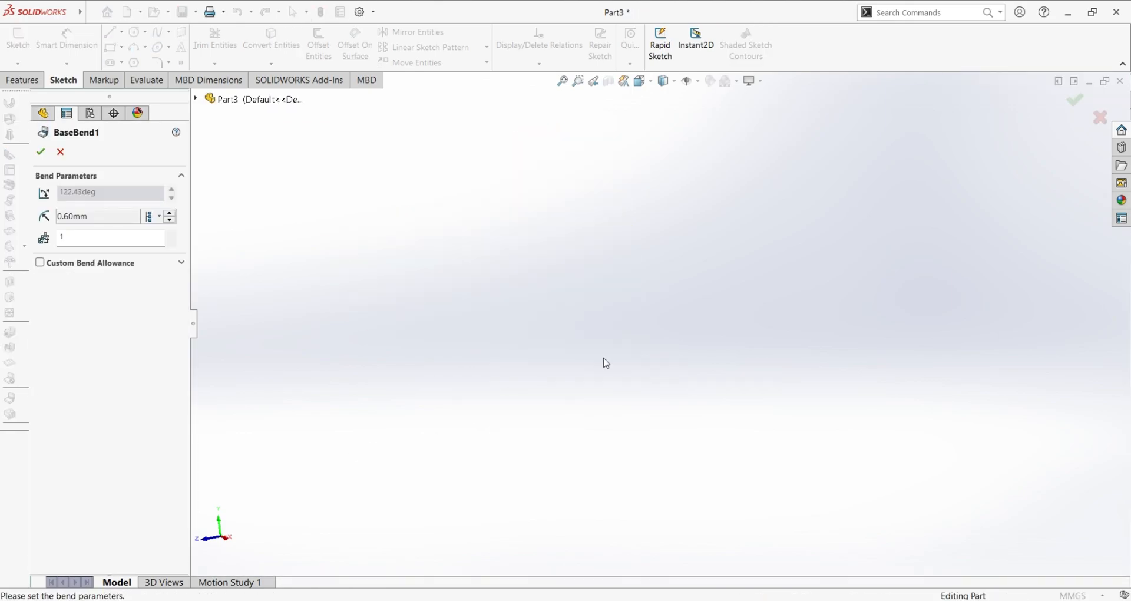
left_click(60, 152)
left_click(98, 358)
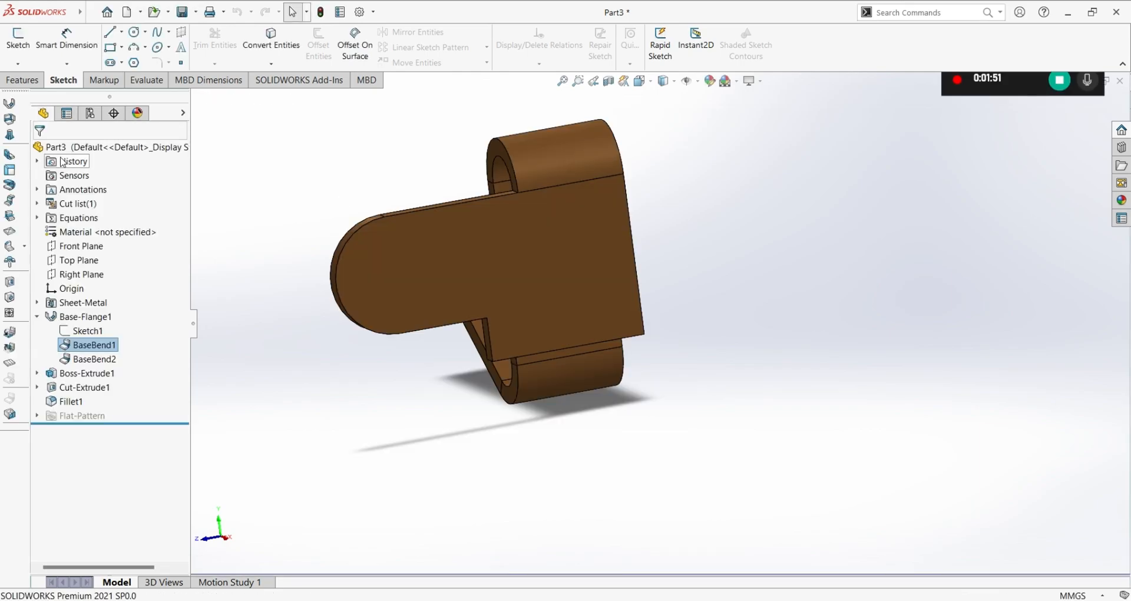
middle_click_drag(421, 415, 533, 397)
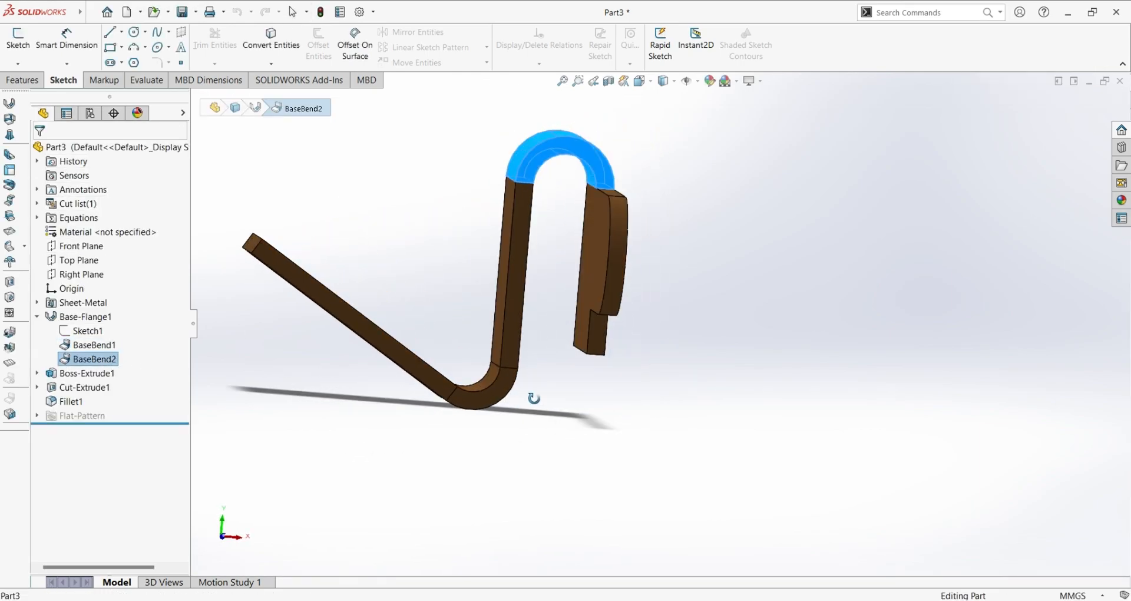
Roll the feature history back to just after Boss-Extrude1 and select that feature.
left_click(37, 317)
left_click_drag(111, 381, 122, 338)
left_click(101, 332)
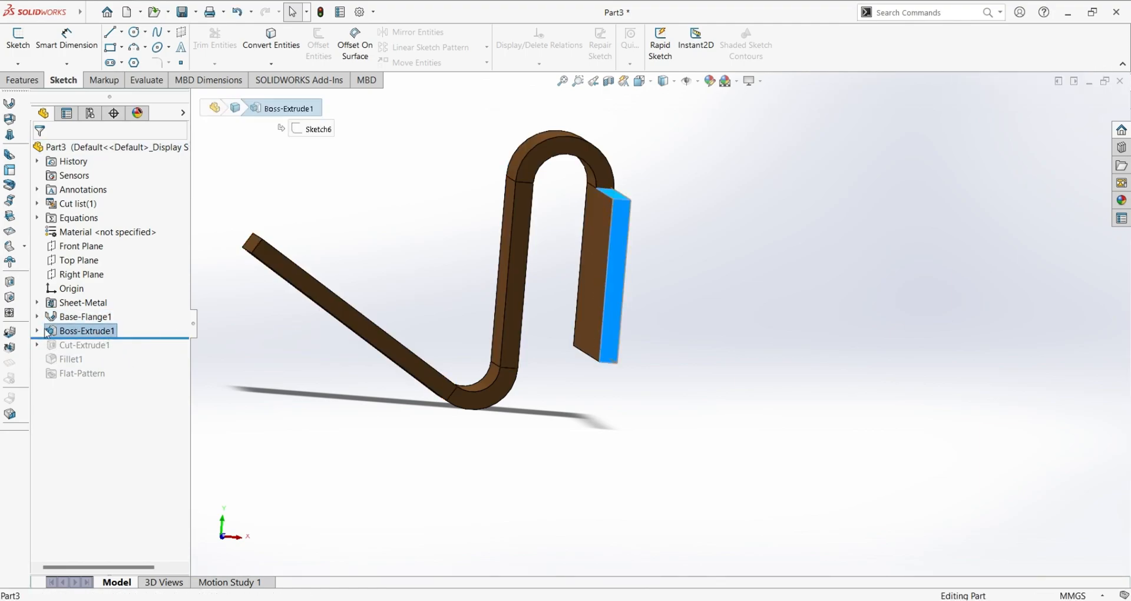
Open Sketch6 of Boss-Extrude1, examine its rectangular profile and relations on the end of the hooked leg, and exit the sketch.
left_click(38, 330)
left_click(87, 344)
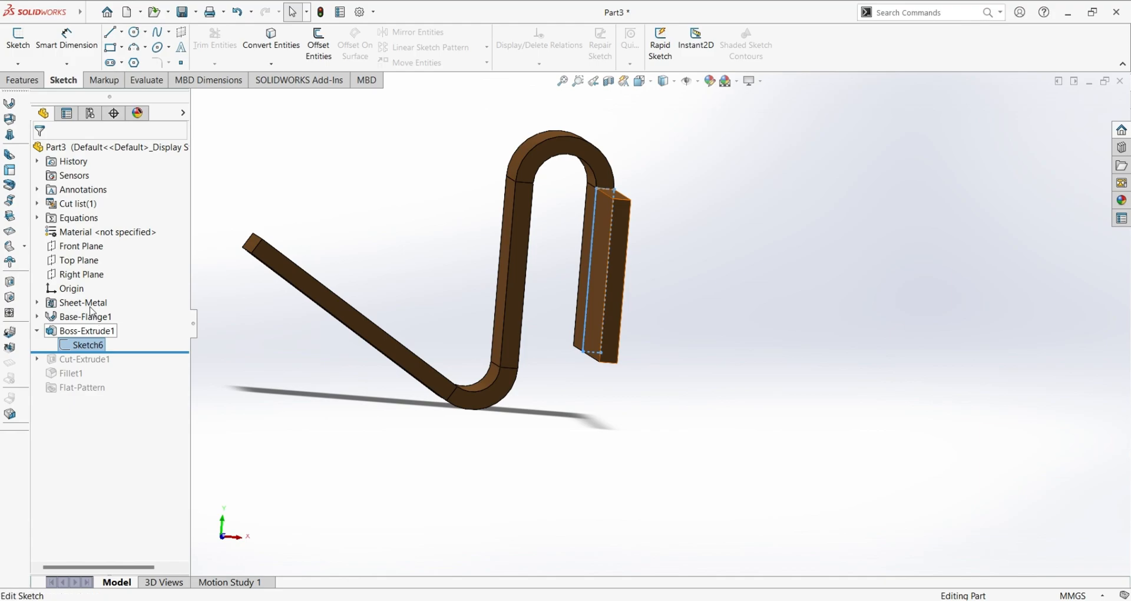
left_click(92, 312)
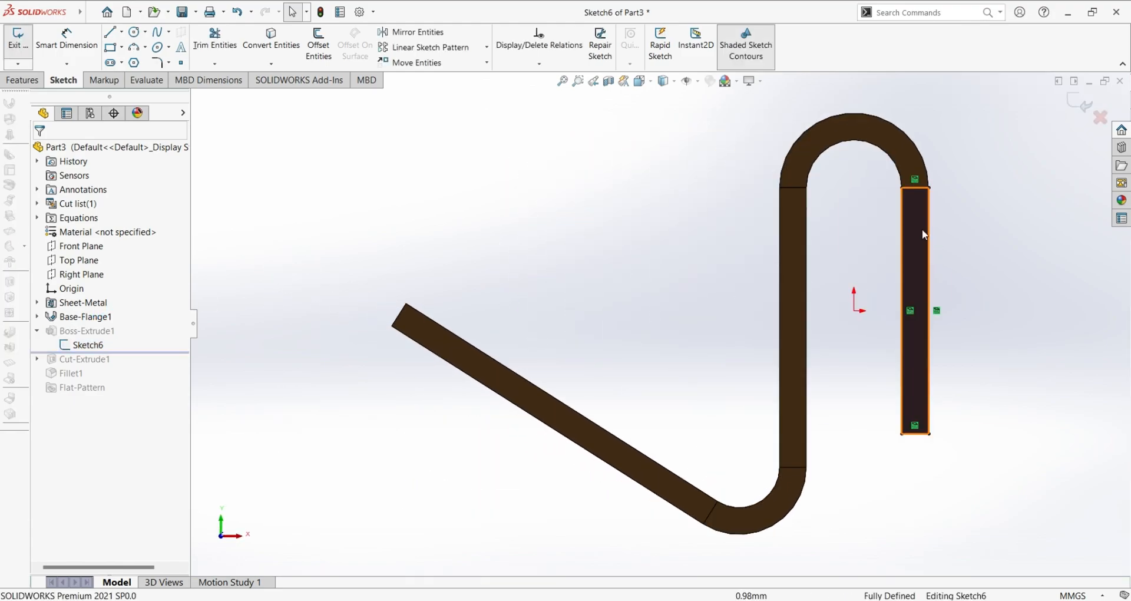
scroll(965, 389, "up", 2)
scroll(965, 389, "down", 1)
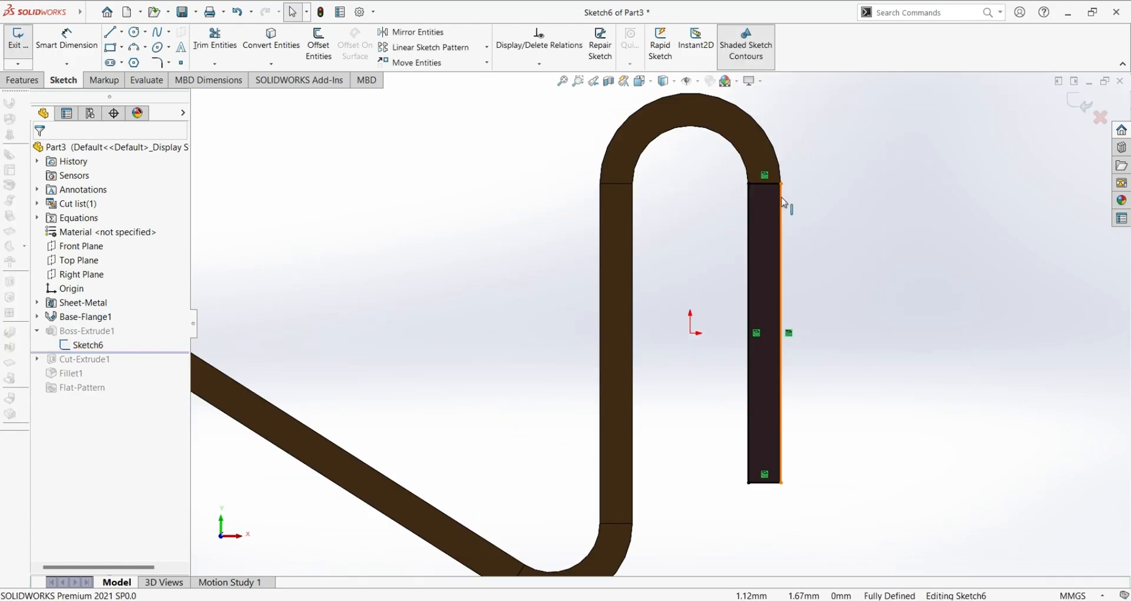
scroll(873, 361, "down", 1)
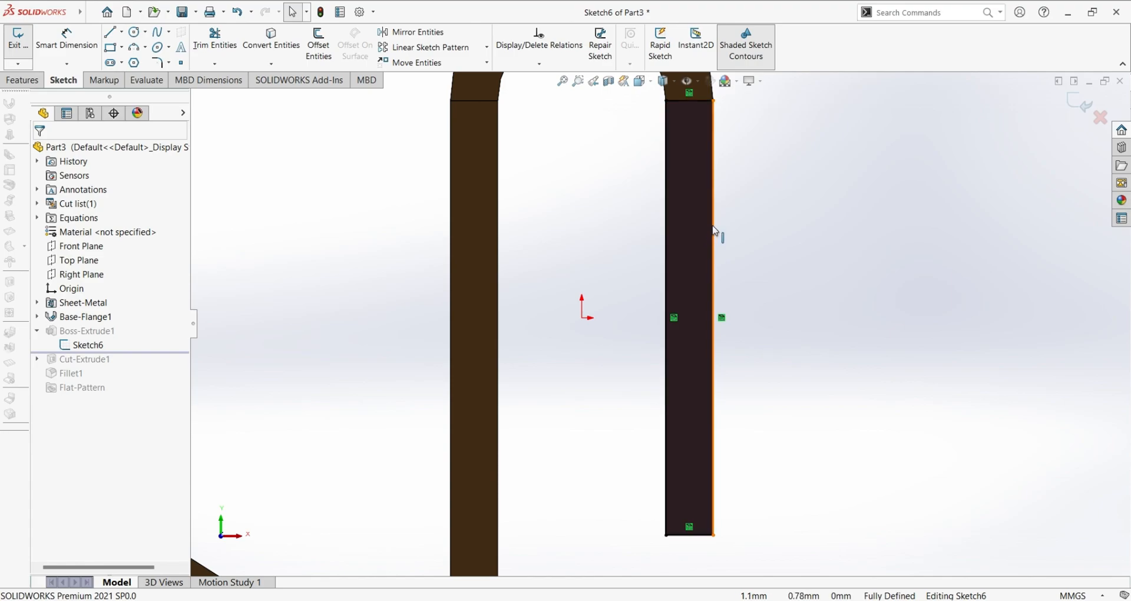
mouse_move(634, 242)
middle_mouse_down()
mouse_move(654, 240)
mouse_move(622, 241)
mouse_move(644, 254)
middle_mouse_up()
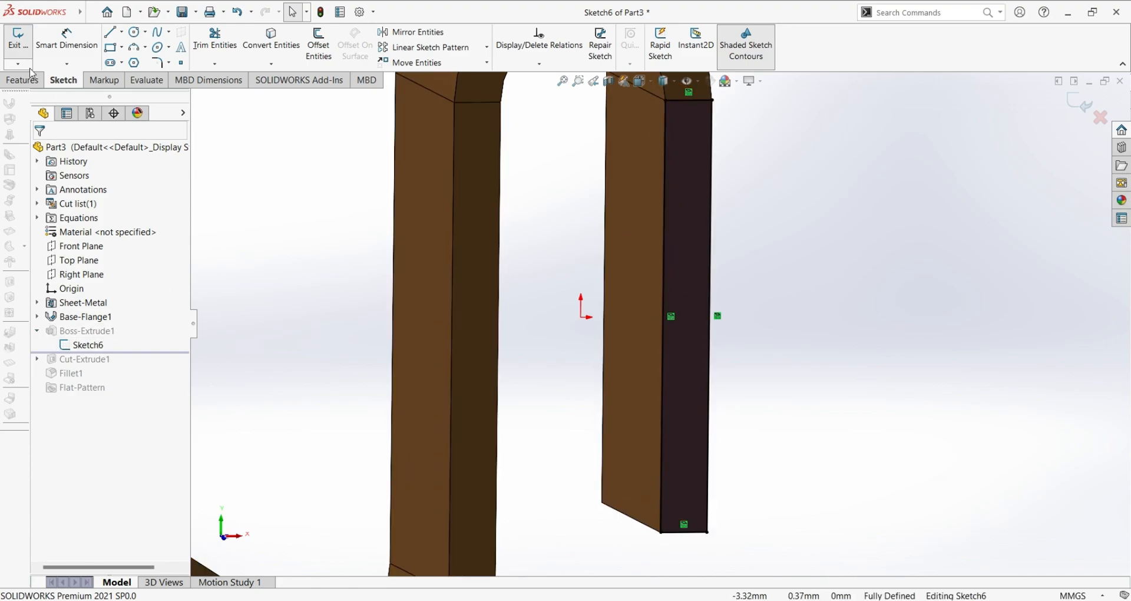
Open the Boss-Extrude1 definition, examine its end condition, depth and direction from several angles, and cancel it.
left_click(87, 331)
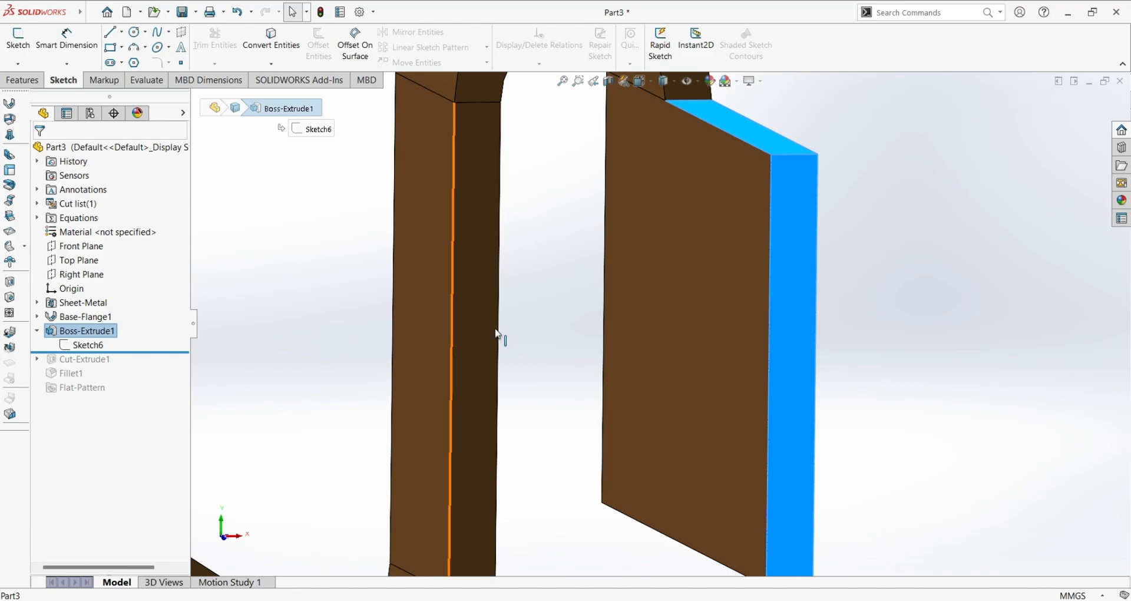
scroll(554, 333, "up", 3)
left_click(125, 310)
middle_click_drag(889, 318, 725, 325)
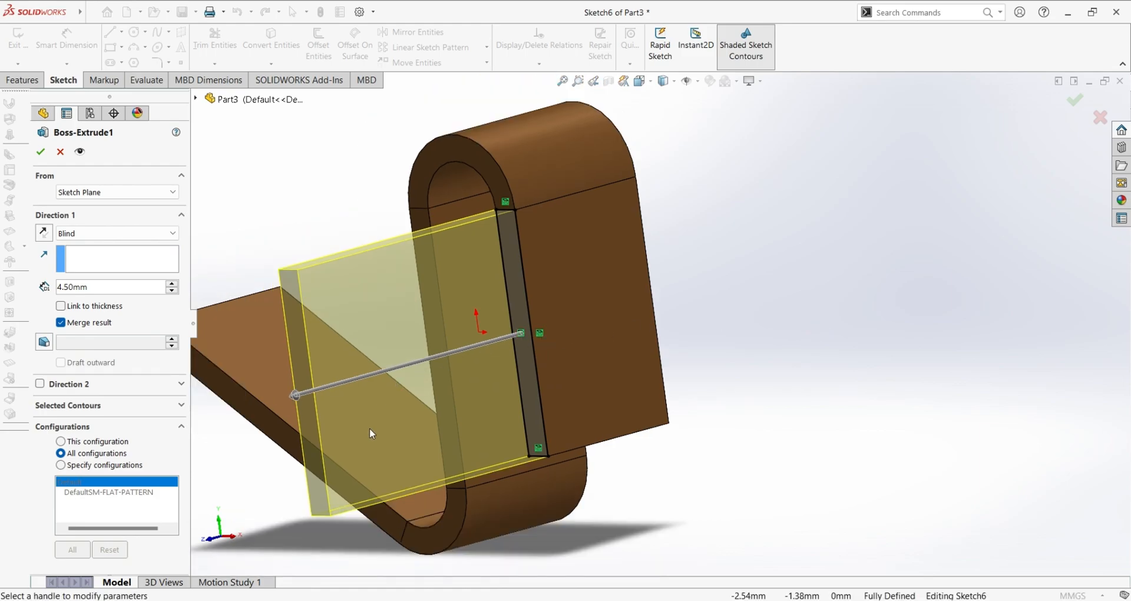
middle_click_drag(375, 415, 329, 368)
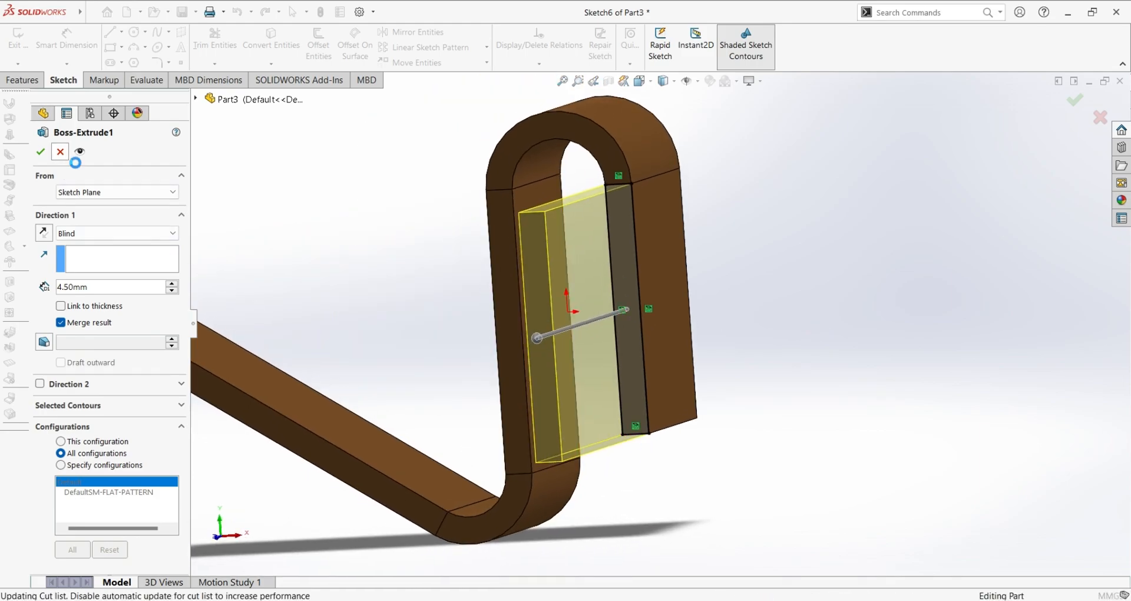
left_click(60, 152)
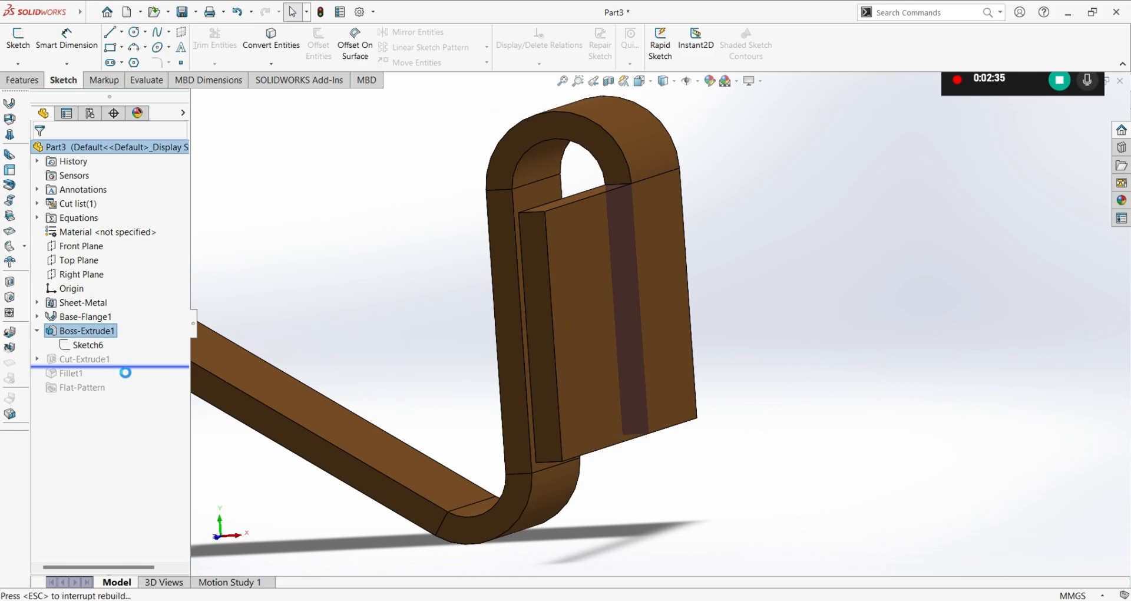
Roll the feature history forward to include Cut-Extrude1 and expand that feature to show its sketch.
left_click_drag(122, 368, 118, 366)
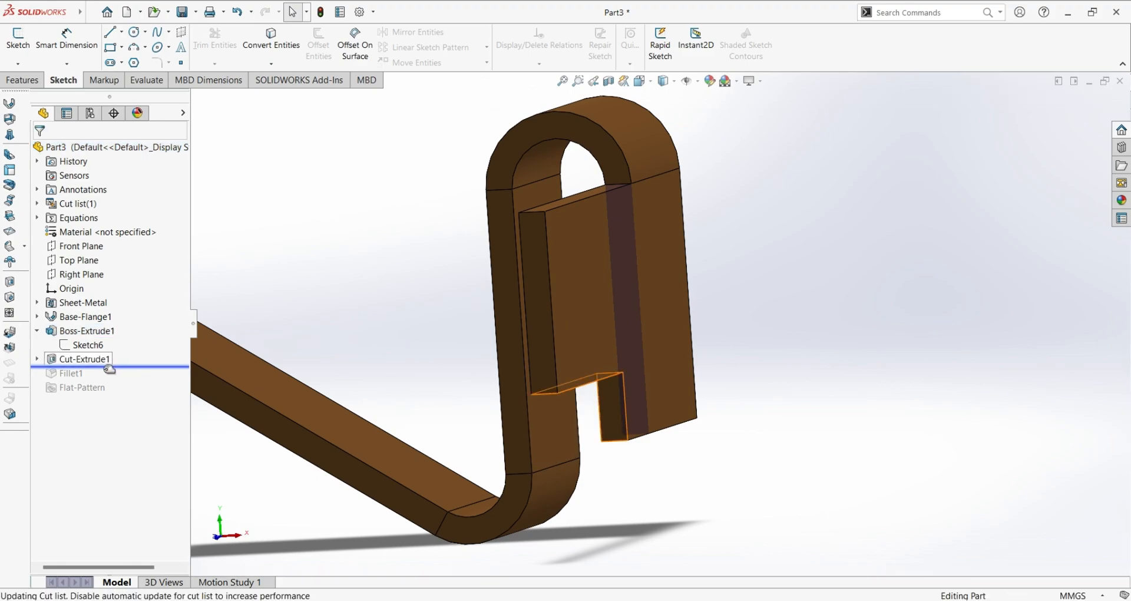
left_click(88, 360)
left_click(38, 360)
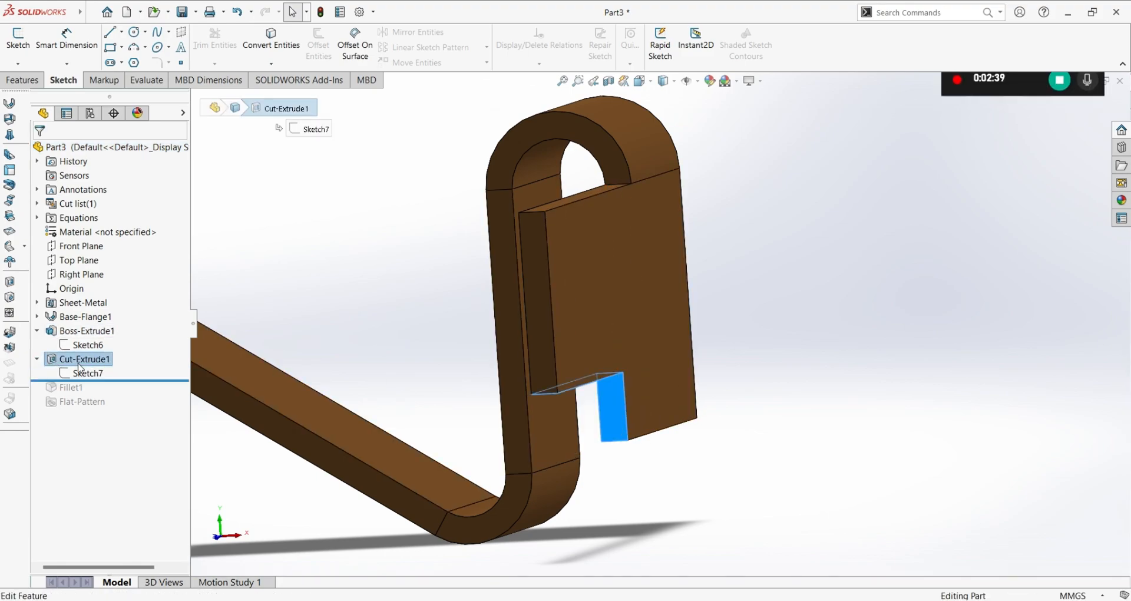
Open Sketch7 of Cut-Extrude1, examine its rectangular profile, dimensions and relations on the plate's lower corner, and exit the sketch.
left_click(85, 373)
left_click(100, 334)
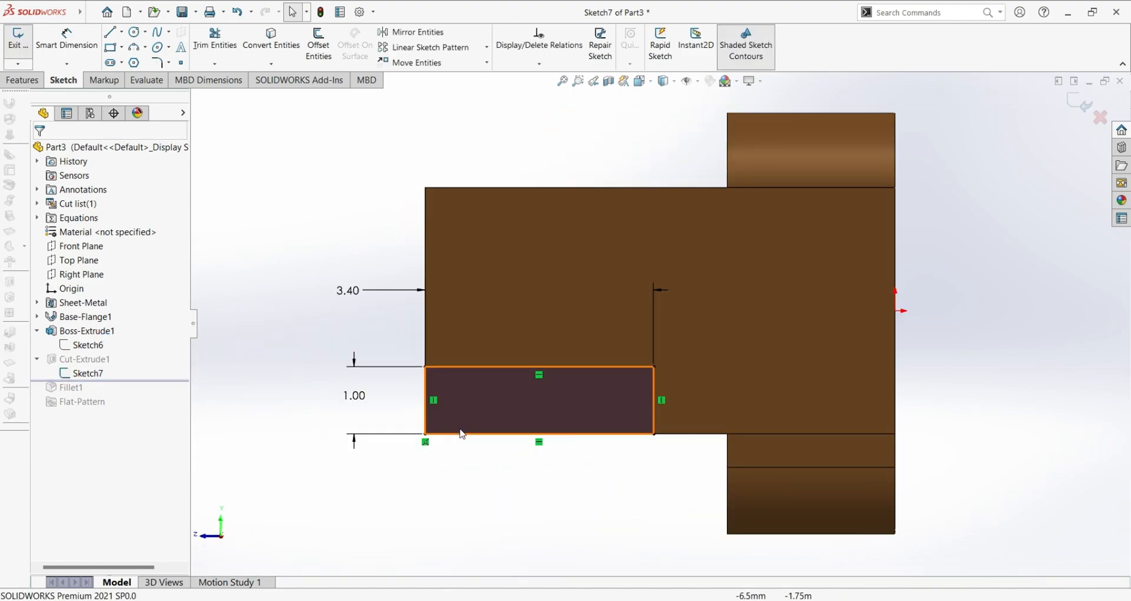
scroll(463, 436, "down", 4)
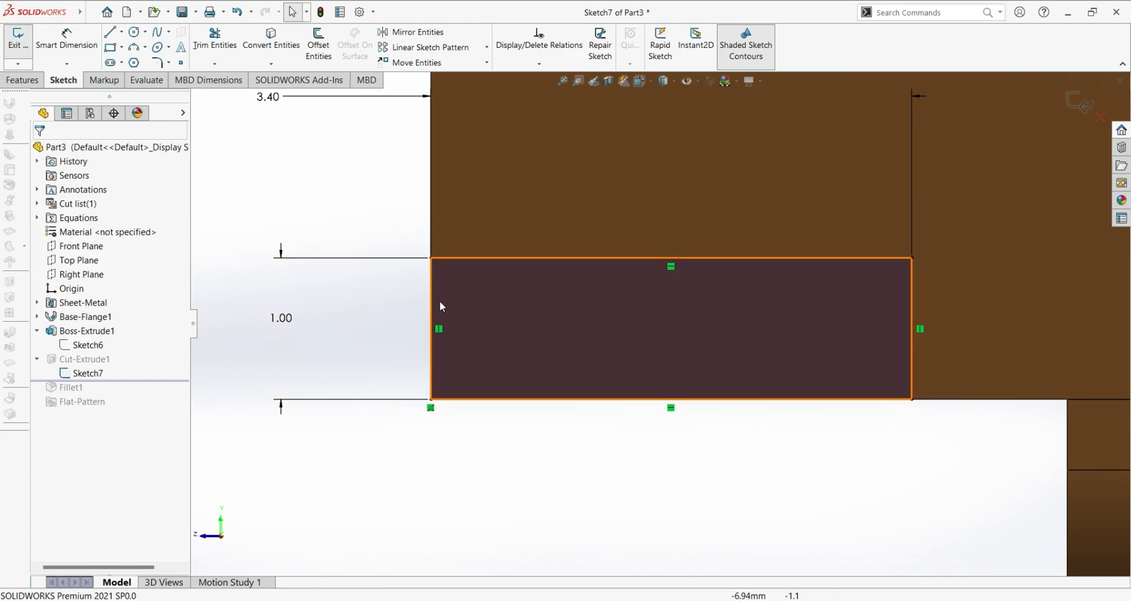
middle_click_drag(487, 439, 570, 460)
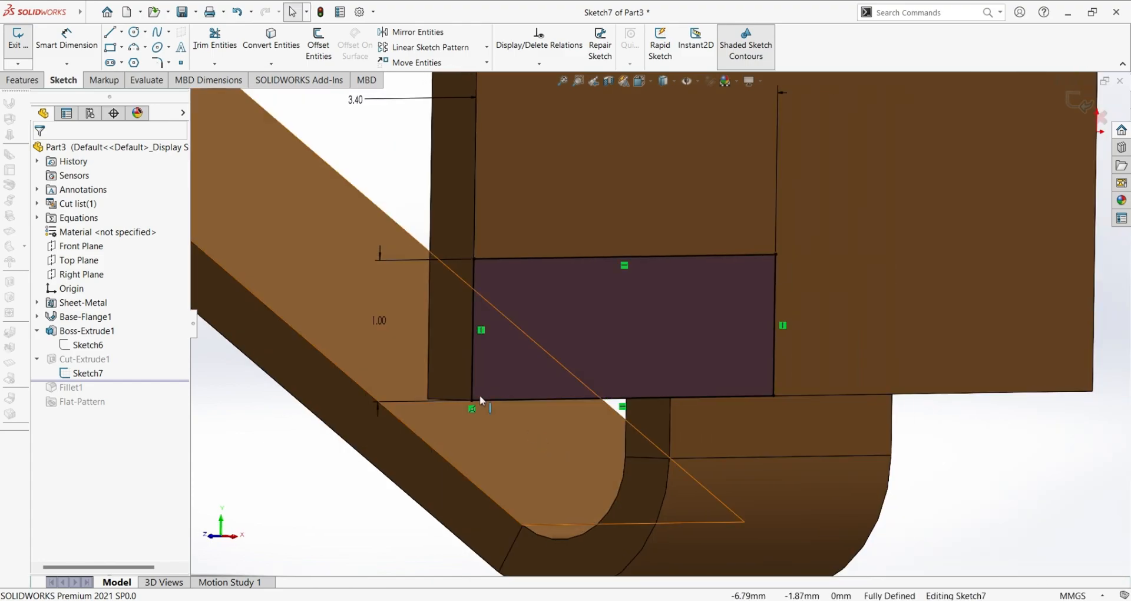
mouse_move(370, 335)
middle_mouse_down()
mouse_move(387, 420)
mouse_move(366, 429)
mouse_move(334, 373)
mouse_move(394, 317)
middle_mouse_up()
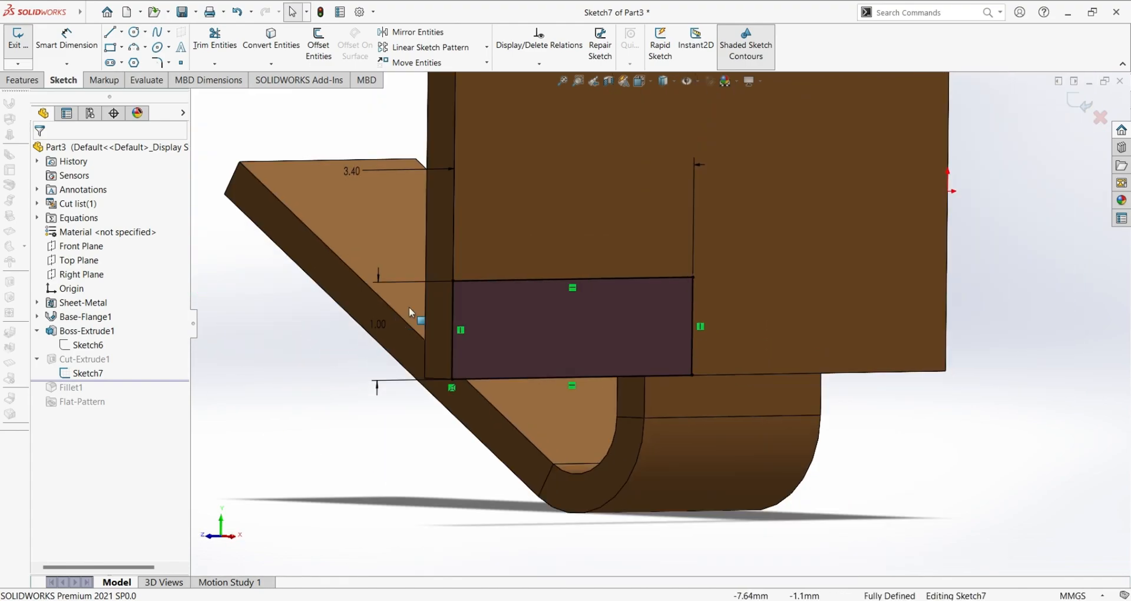
middle_click_drag(453, 416, 415, 418)
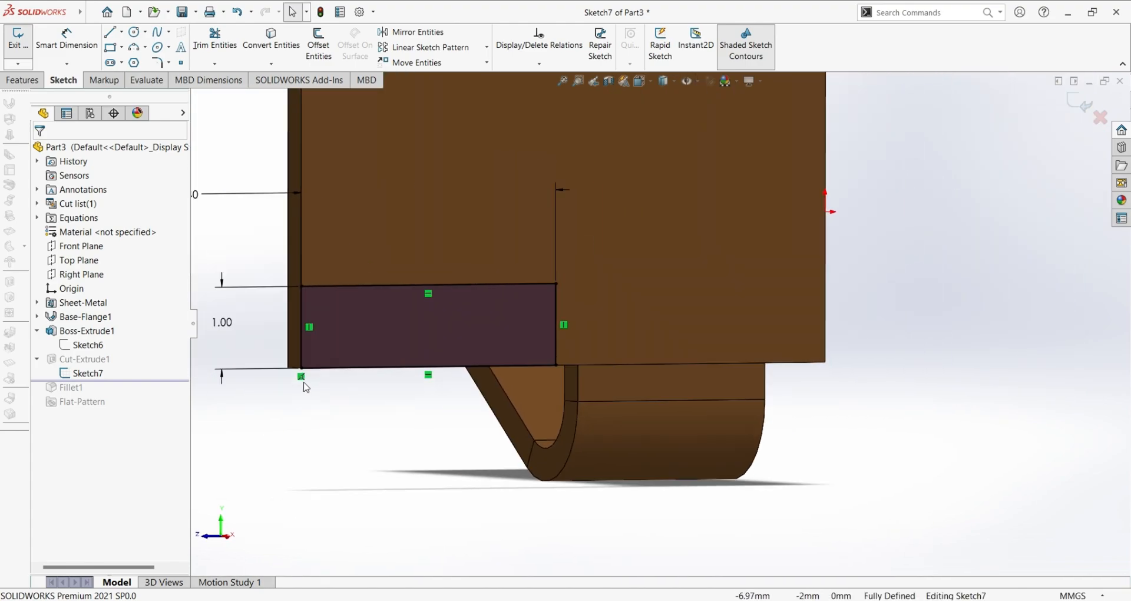
scroll(305, 387, "up", 1)
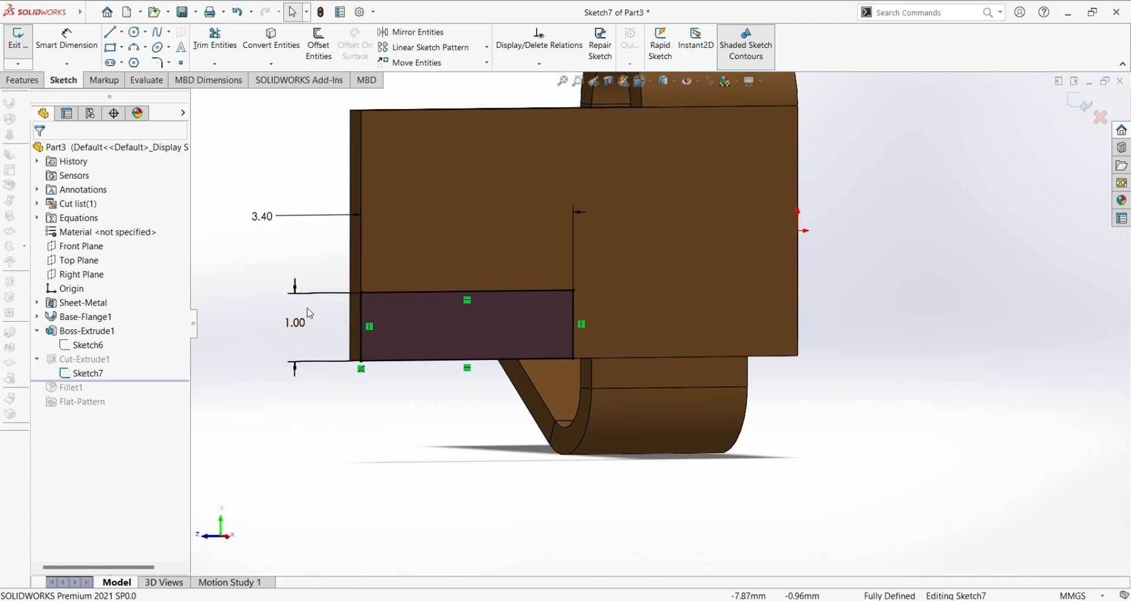
middle_click_drag(303, 357, 126, 387)
left_click(18, 44)
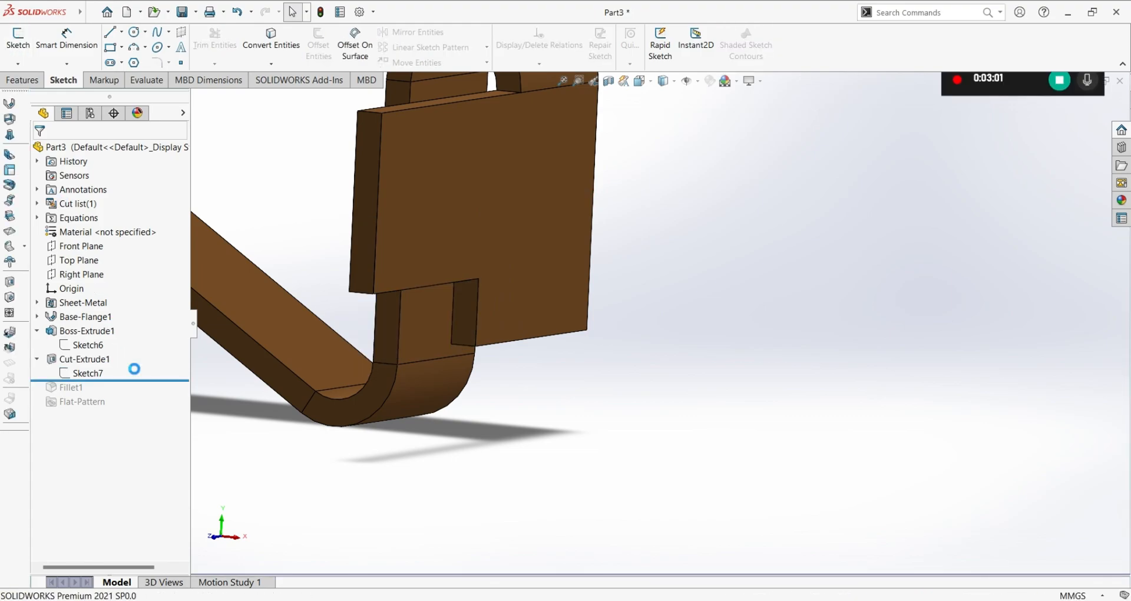
Open the Cut-Extrude1 definition, examine its end condition and cut direction from several angles, and cancel it.
left_click(102, 357)
left_click(125, 328)
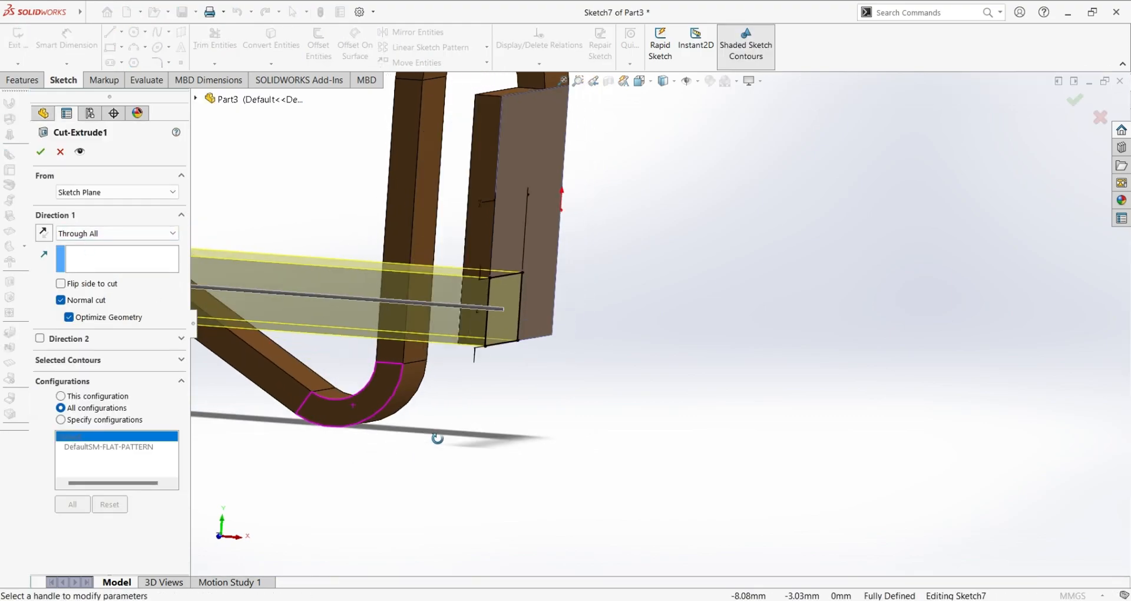
mouse_move(564, 451)
middle_mouse_down()
mouse_move(530, 475)
mouse_move(546, 483)
mouse_move(399, 469)
mouse_move(336, 501)
mouse_move(262, 447)
mouse_move(331, 432)
mouse_move(457, 462)
mouse_move(469, 477)
mouse_move(364, 442)
mouse_move(328, 449)
middle_mouse_up()
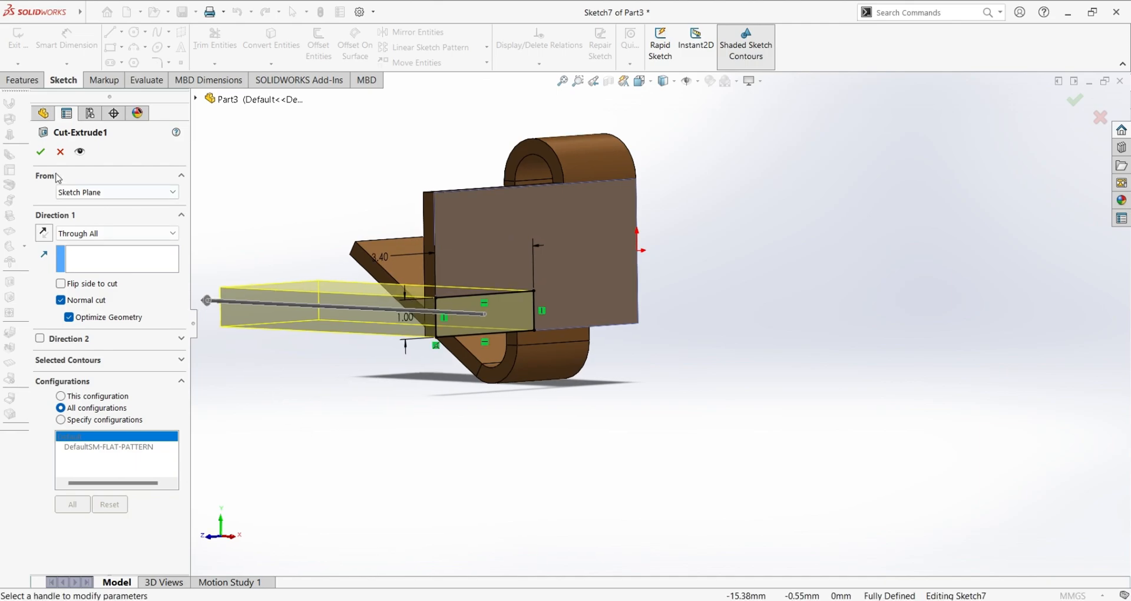
left_click(60, 152)
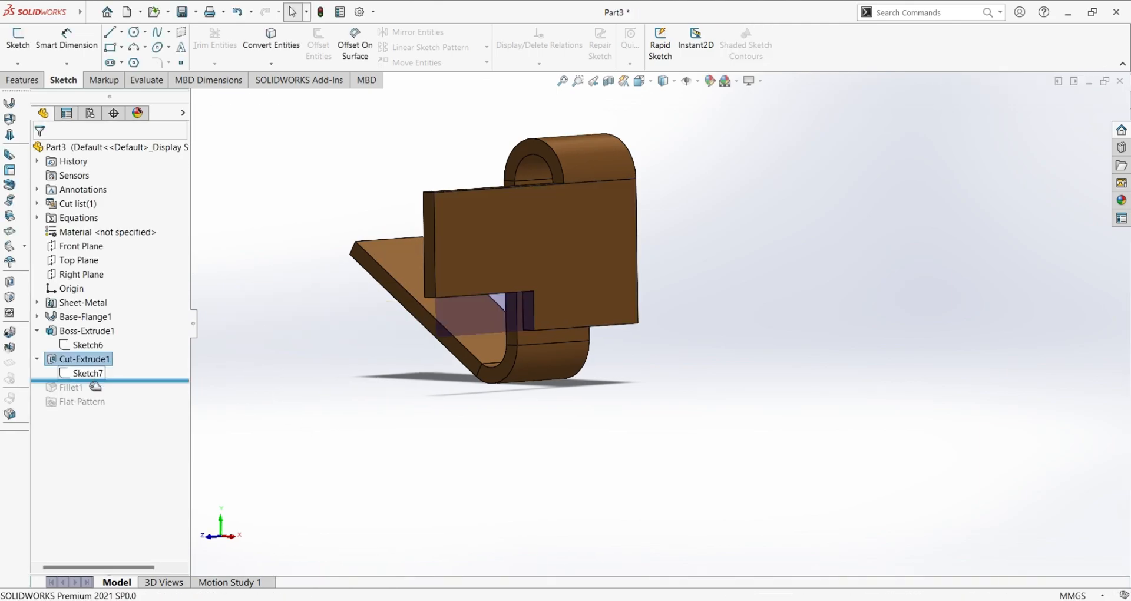
Roll the feature history forward to include Fillet1, examine the side and center face sets in its definition, and accept it.
left_click_drag(99, 400, 181, 391)
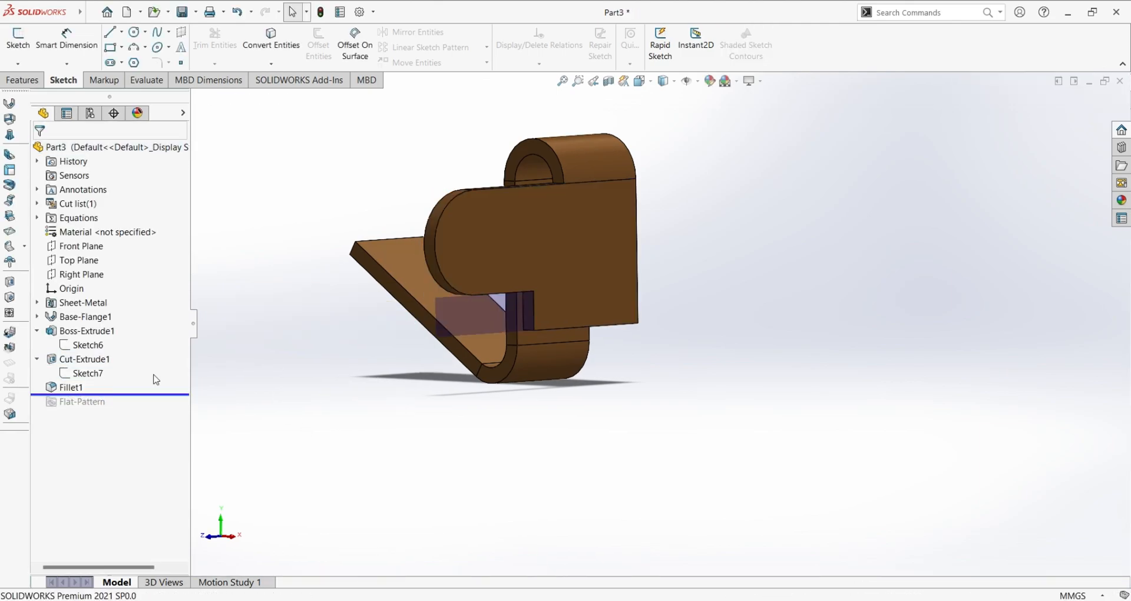
left_click(79, 387)
left_click(90, 361)
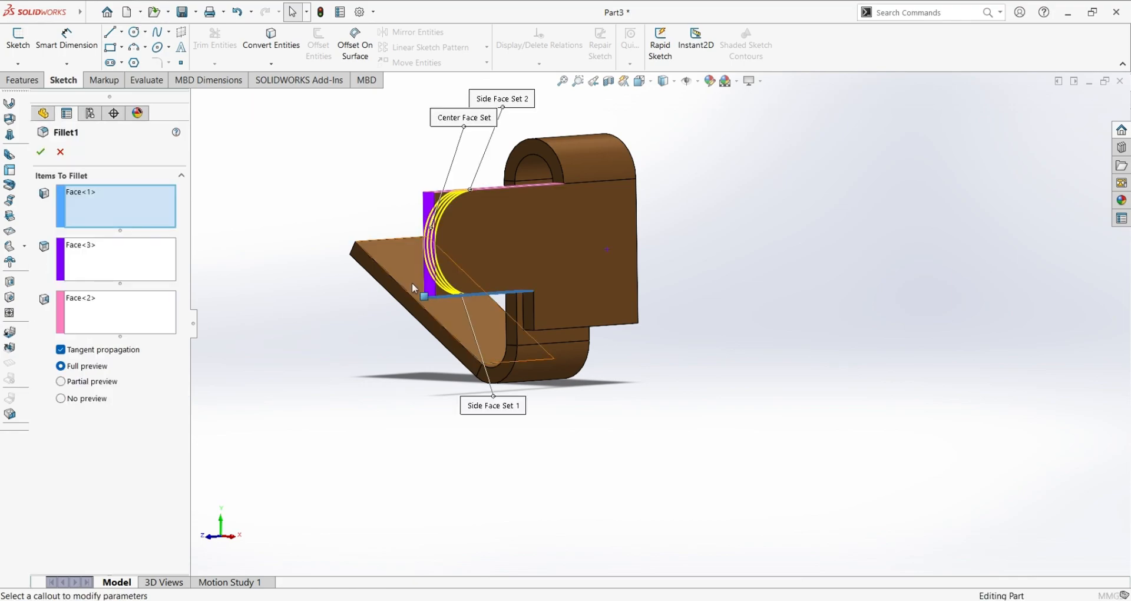
middle_click_drag(348, 333, 554, 333)
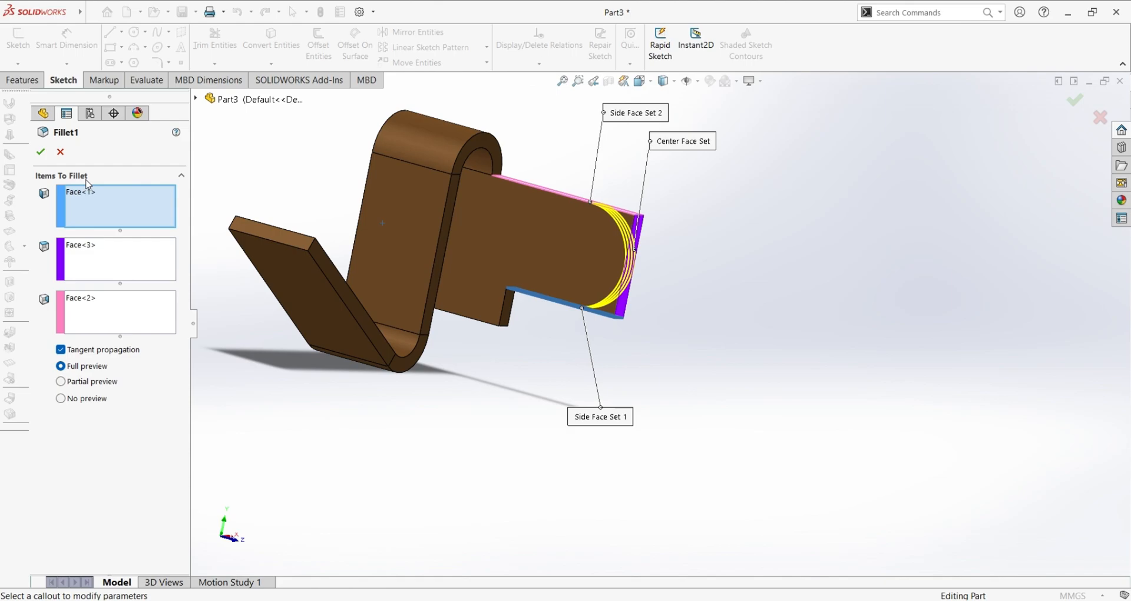
scroll(645, 233, "down", 5)
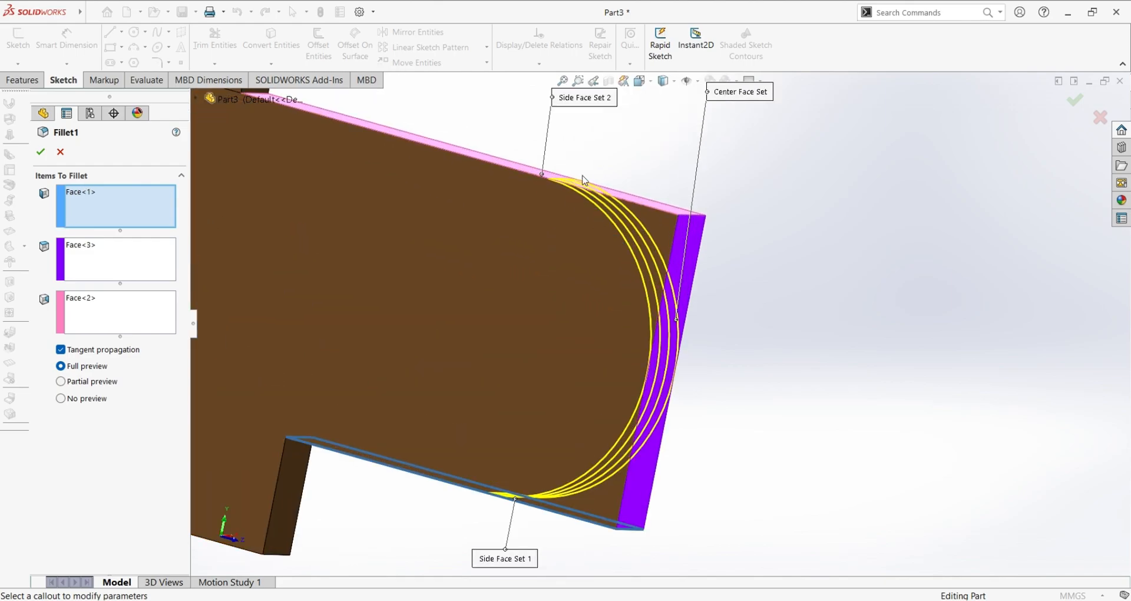
middle_click_drag(649, 467, 615, 254)
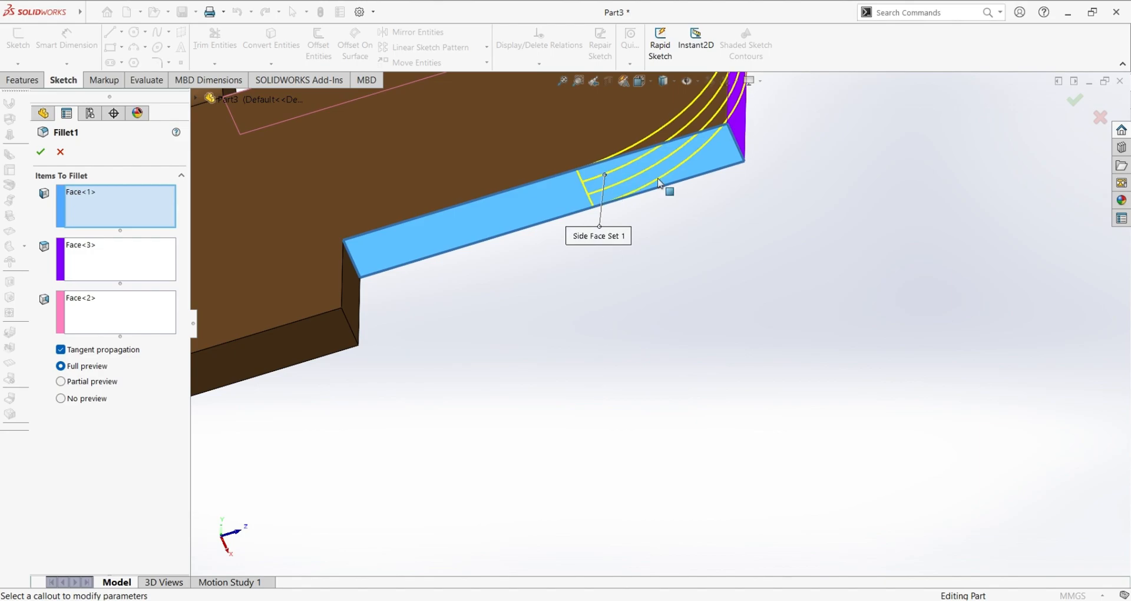
scroll(689, 295, "up", 5)
middle_click_drag(689, 295, 319, 213)
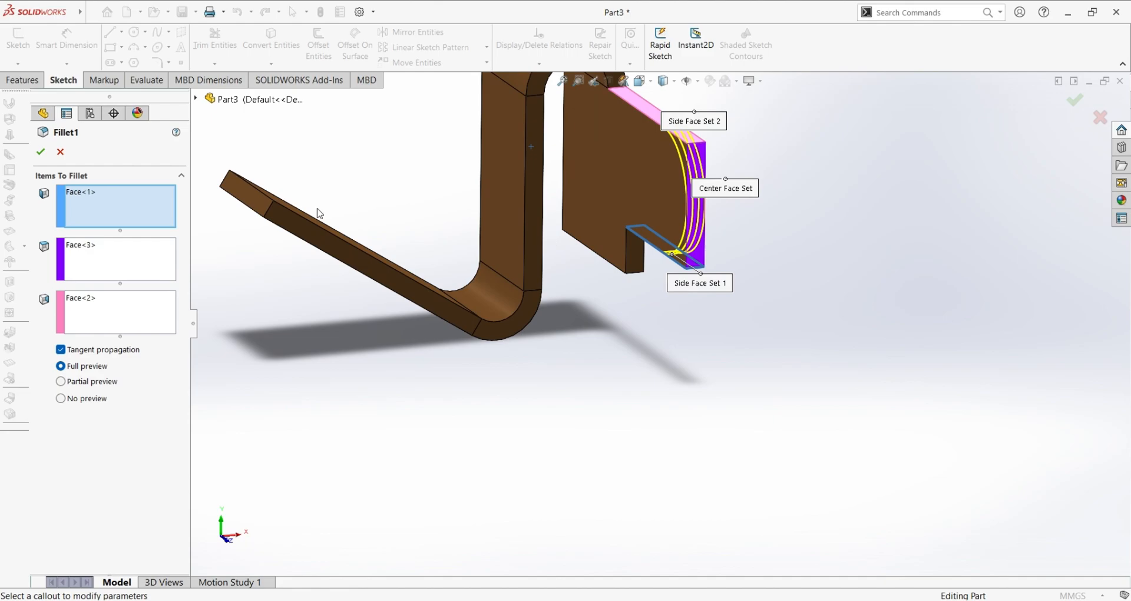
left_click(40, 151)
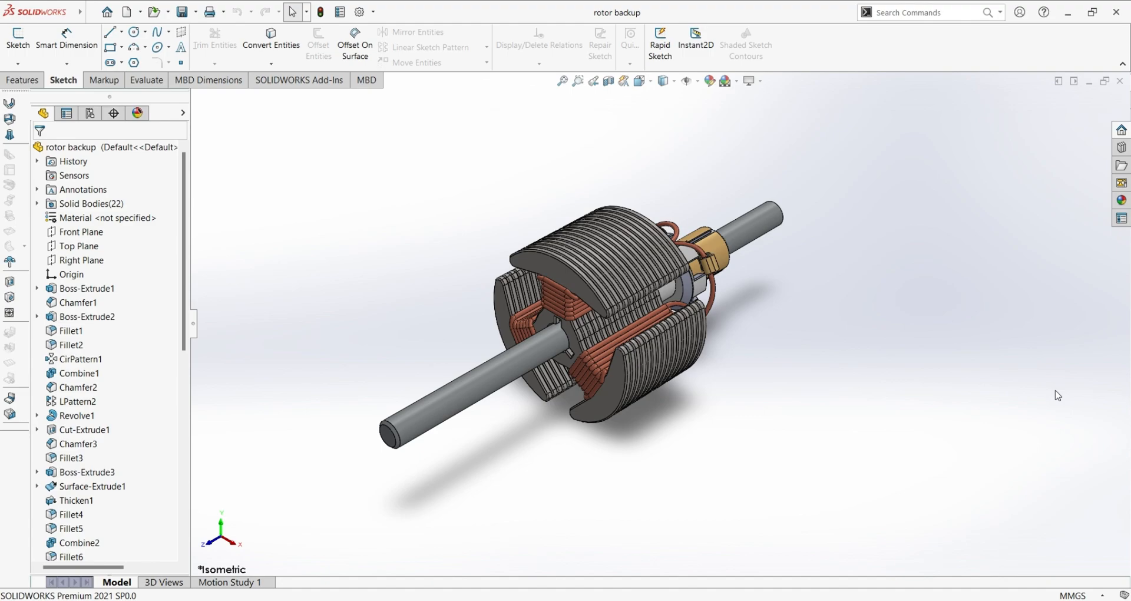
Roll the rotor part's feature history back to just after Boss-Extrude1 and expand that feature to show its sketch.
middle_click_drag(973, 376, 668, 459)
middle_click_drag(748, 408, 695, 316)
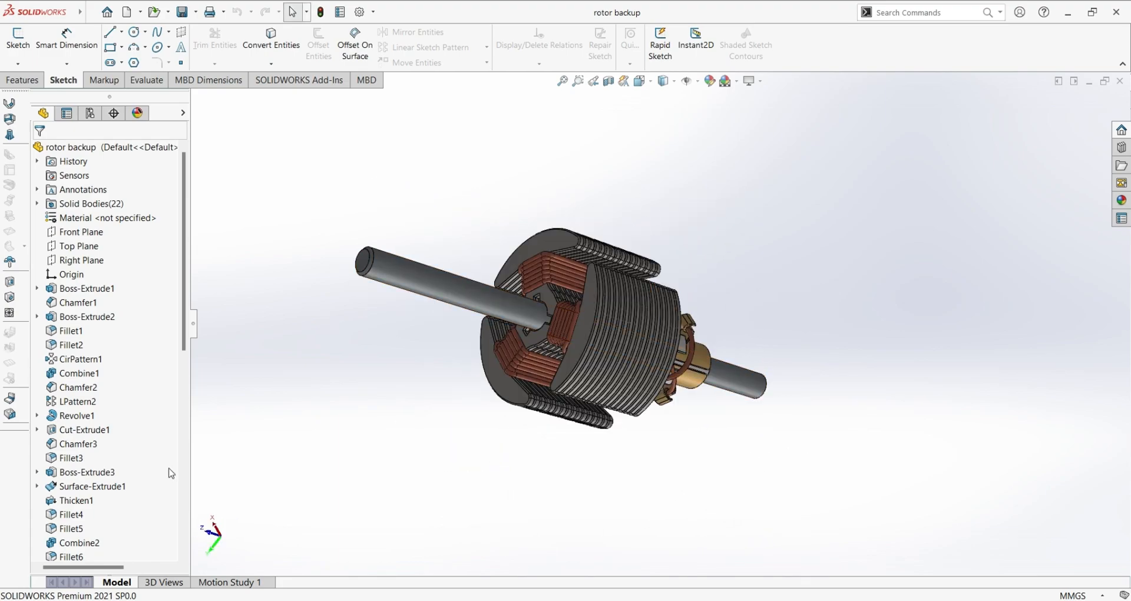
scroll(121, 444, "down", 7)
scroll(122, 444, "down", 3)
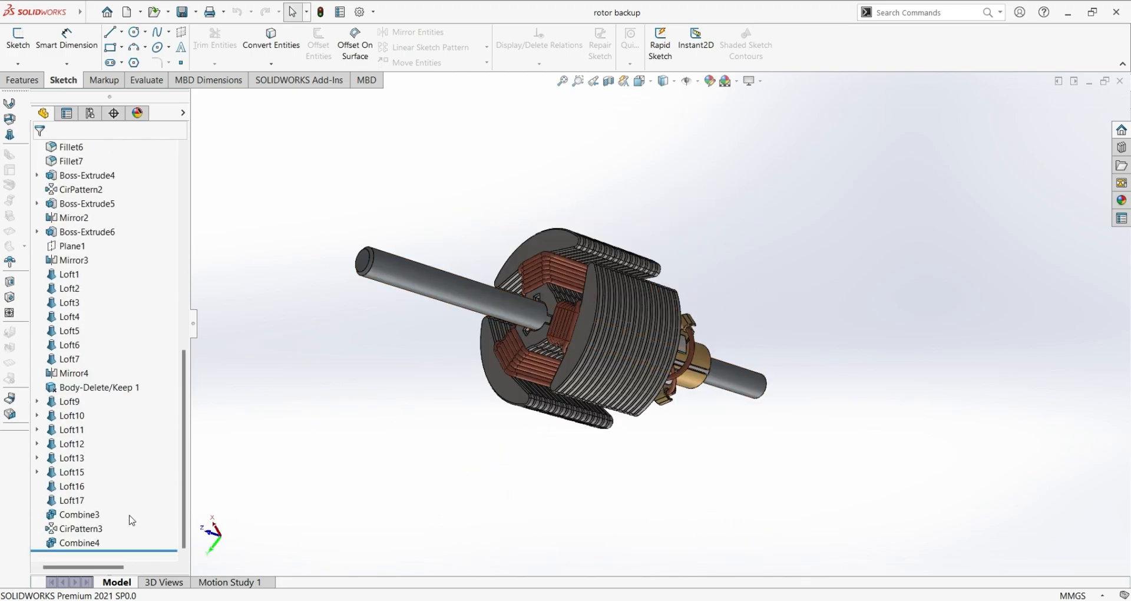
left_click_drag(158, 552, 142, 189)
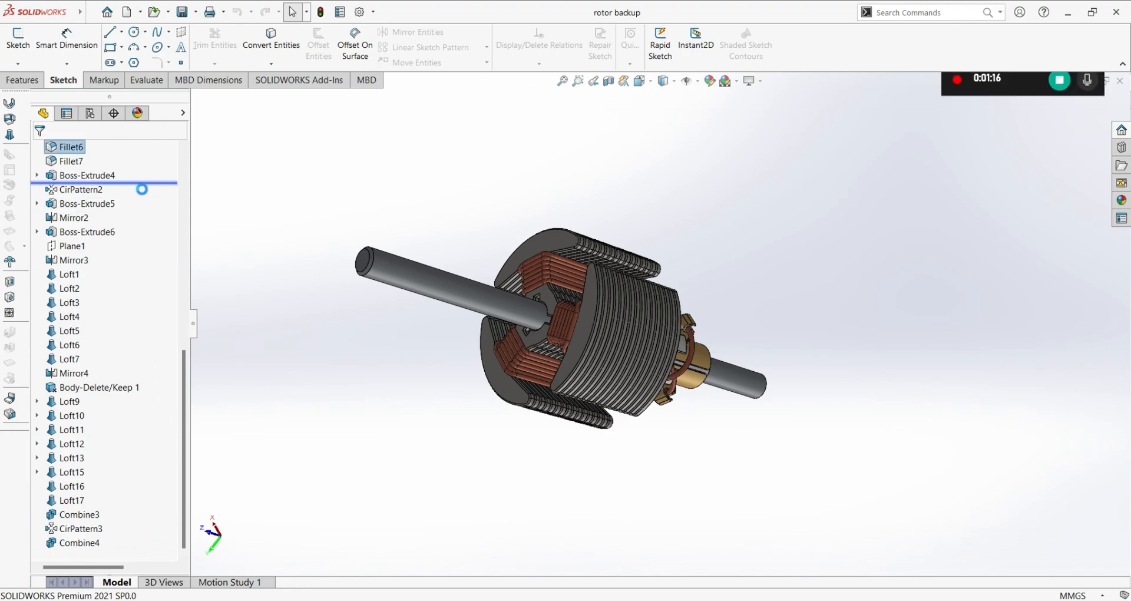
scroll(134, 215, "up", 5)
left_click_drag(135, 396, 130, 169)
scroll(134, 231, "up", 5)
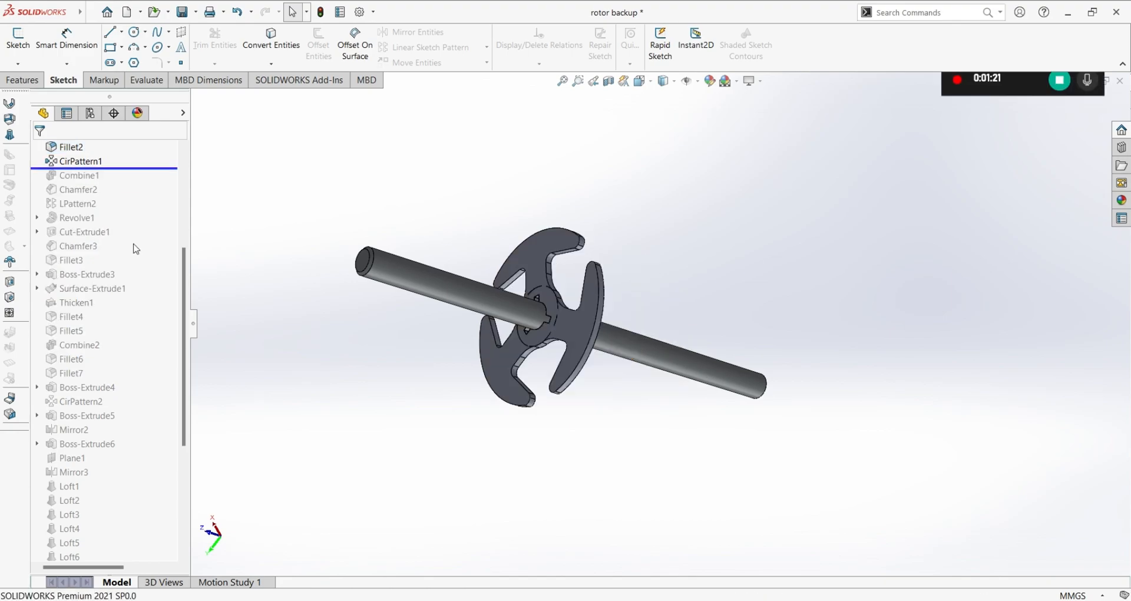
left_click_drag(134, 360, 125, 300)
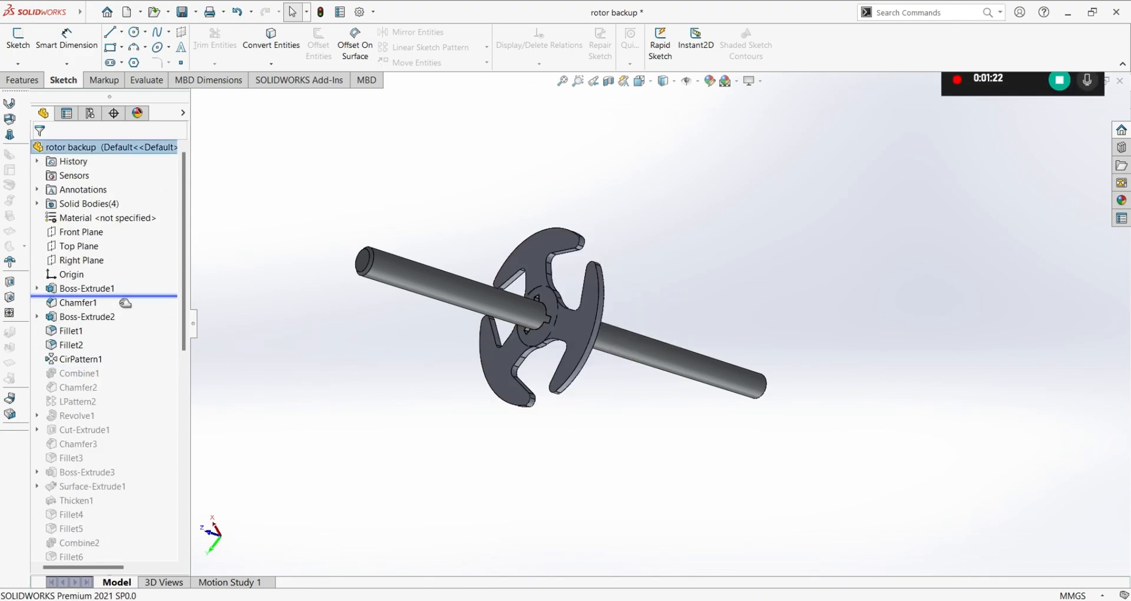
left_click(37, 288)
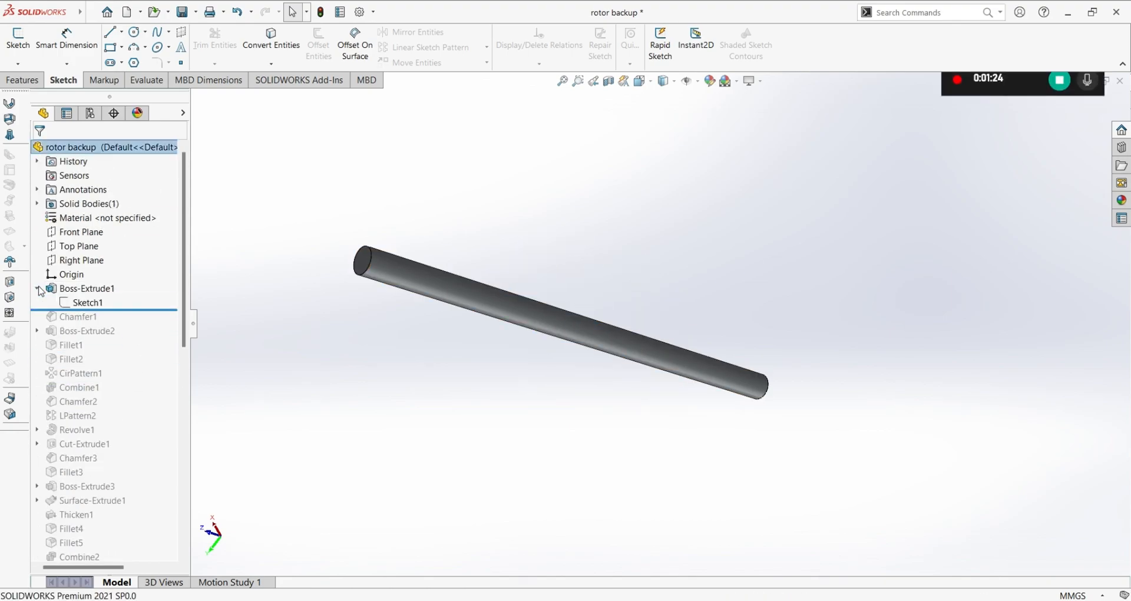
Open Sketch1 of the rotor's Boss-Extrude1, examine the shaft circle with its diameter and origin relation, and exit the sketch.
left_click(76, 303)
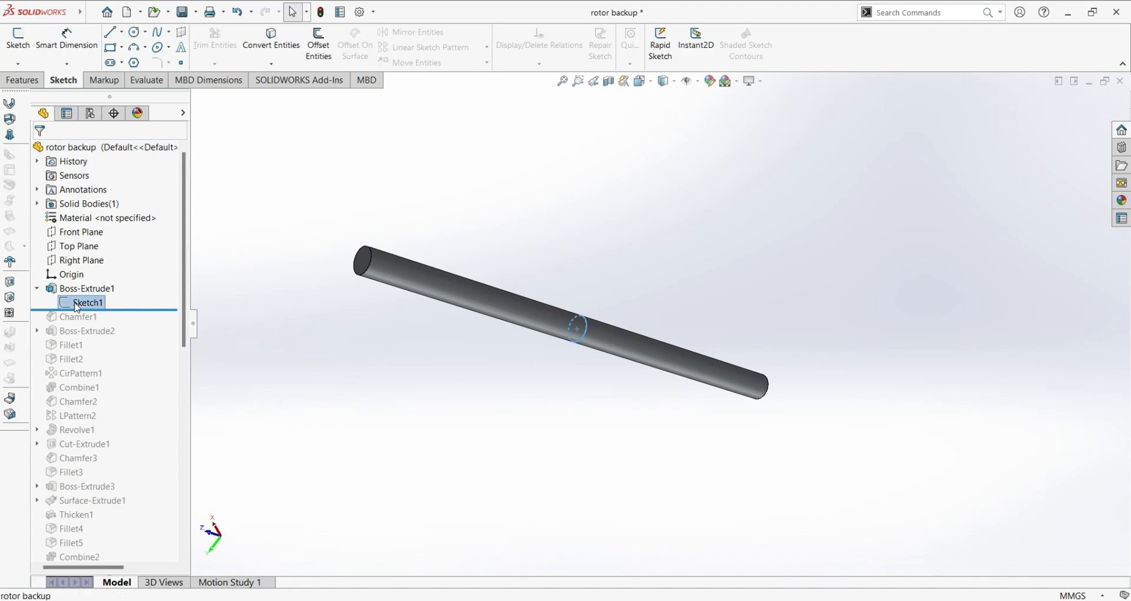
left_click(89, 282)
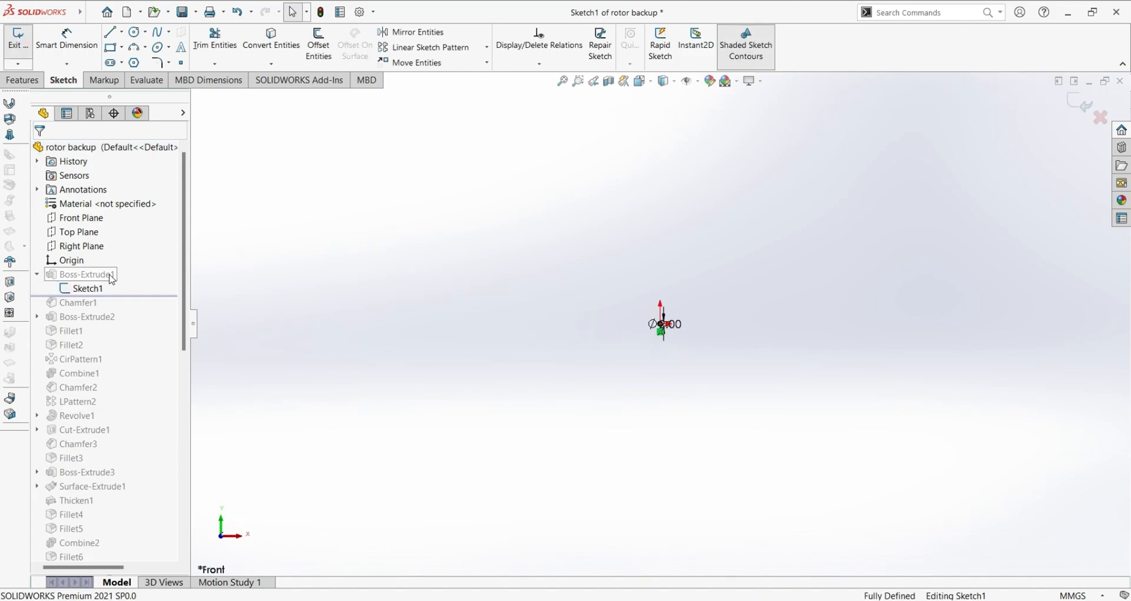
scroll(648, 372, "down", 8)
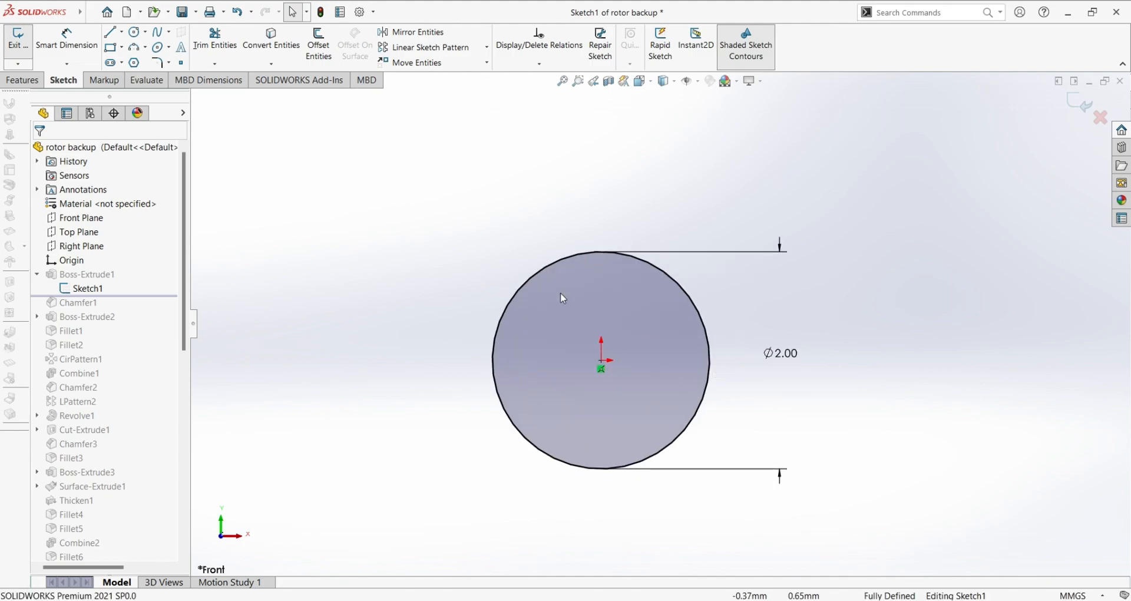
scroll(564, 284, "down", 2)
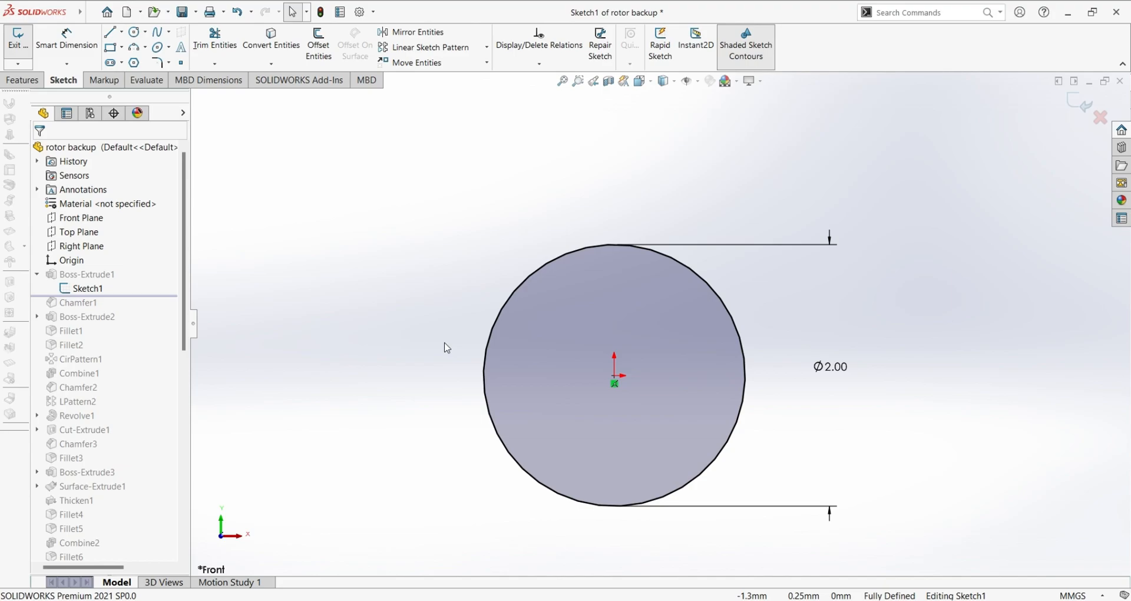
left_click(19, 39)
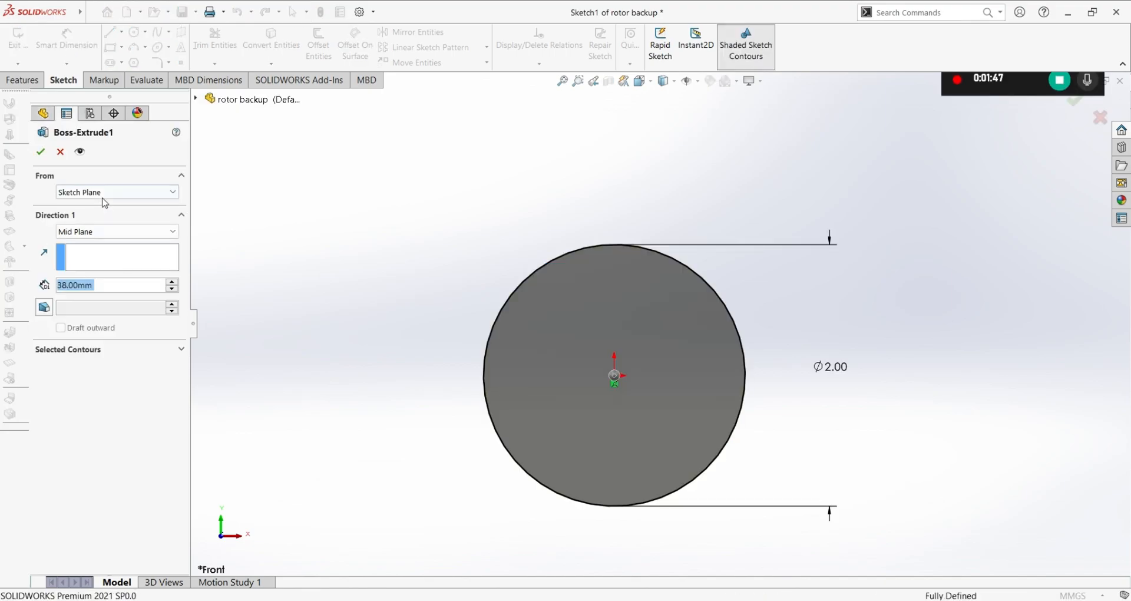
Examine the end condition and depth of the shaft's Boss-Extrude1 definition on the full preview, and cancel it.
middle_click_drag(886, 404, 846, 434)
scroll(733, 421, "up", 6)
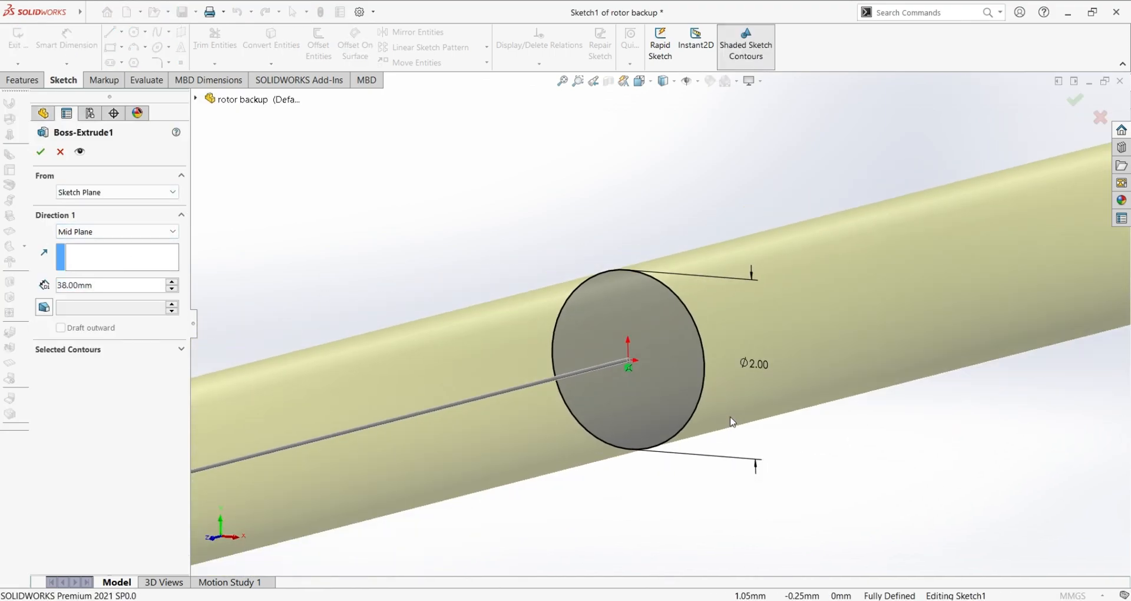
scroll(662, 376, "up", 3)
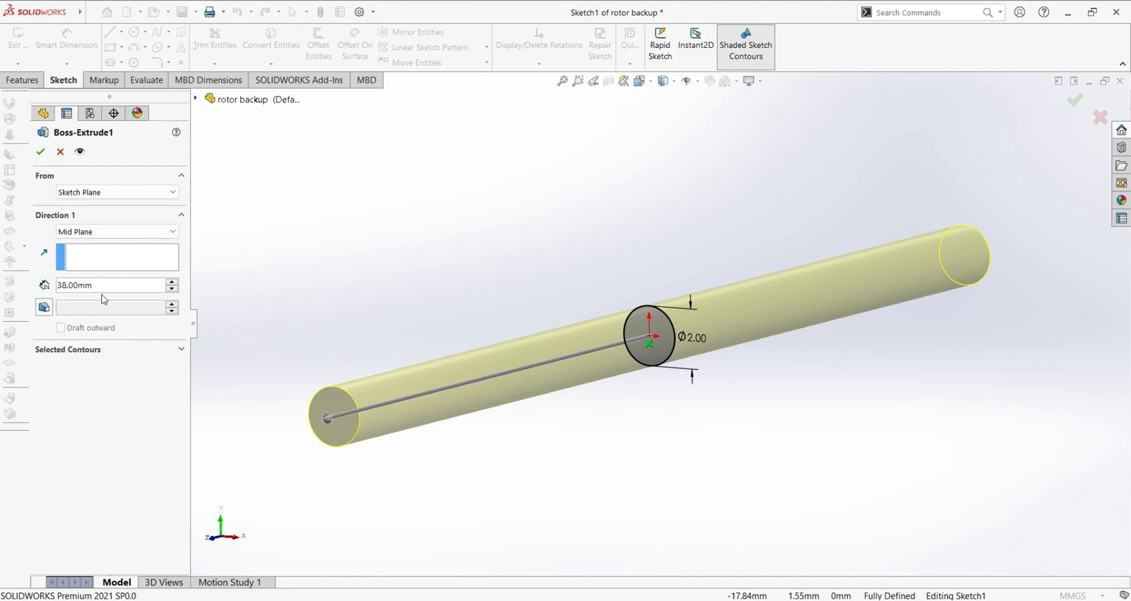
left_click(60, 153)
Roll the history forward to include Chamfer1, examine its edges, distance and angle, cancel the definition, and inspect the chamfered shaft end.
left_click_drag(116, 316, 106, 324)
left_click(92, 316)
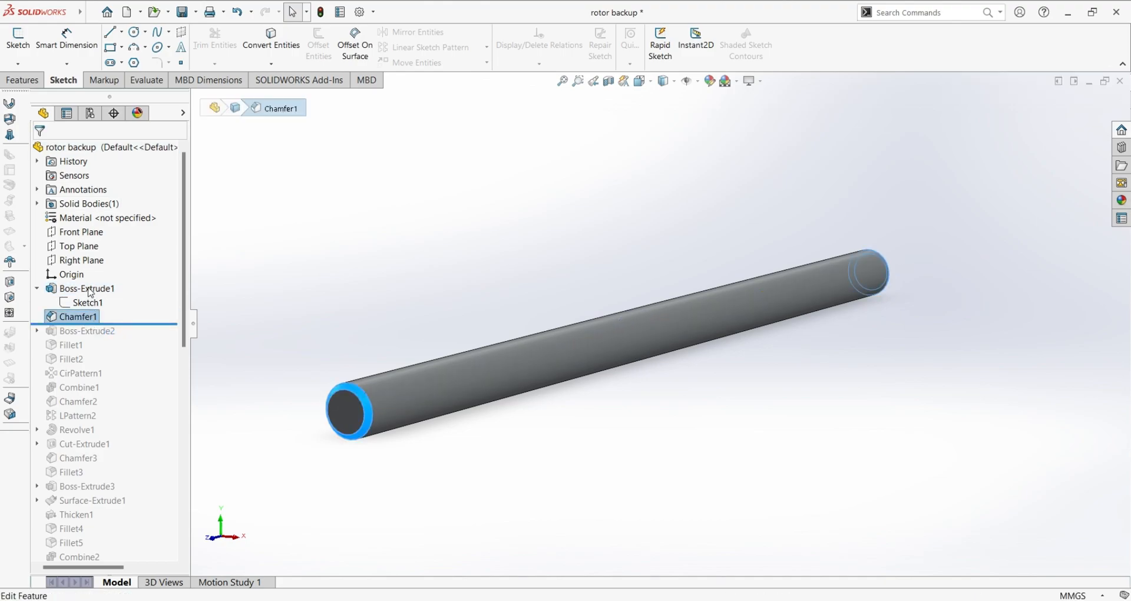
left_click(101, 288)
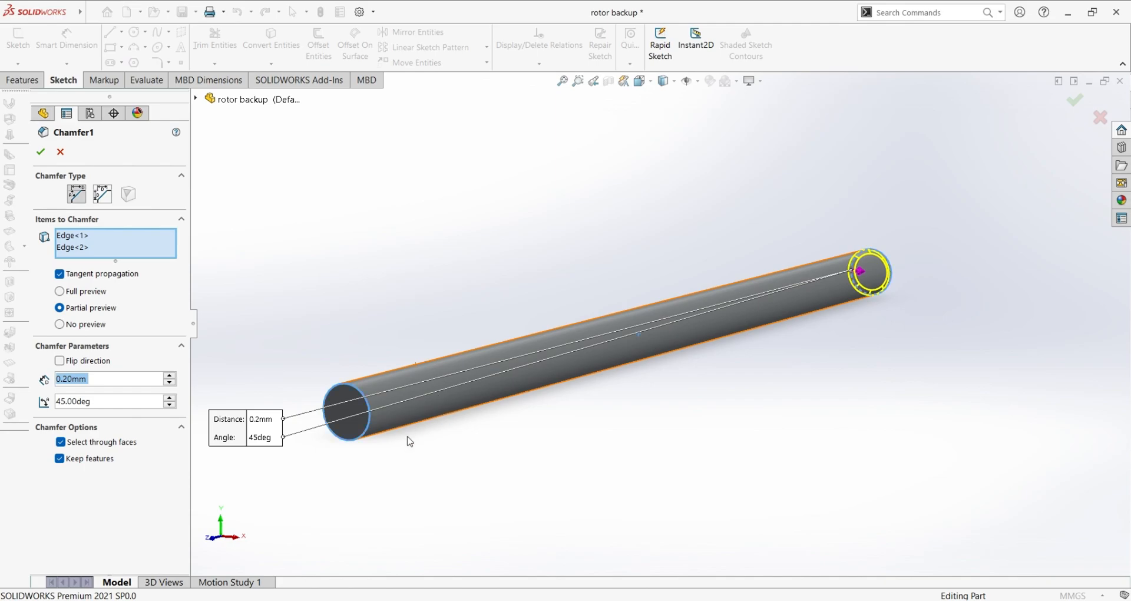
middle_click_drag(407, 471, 646, 505)
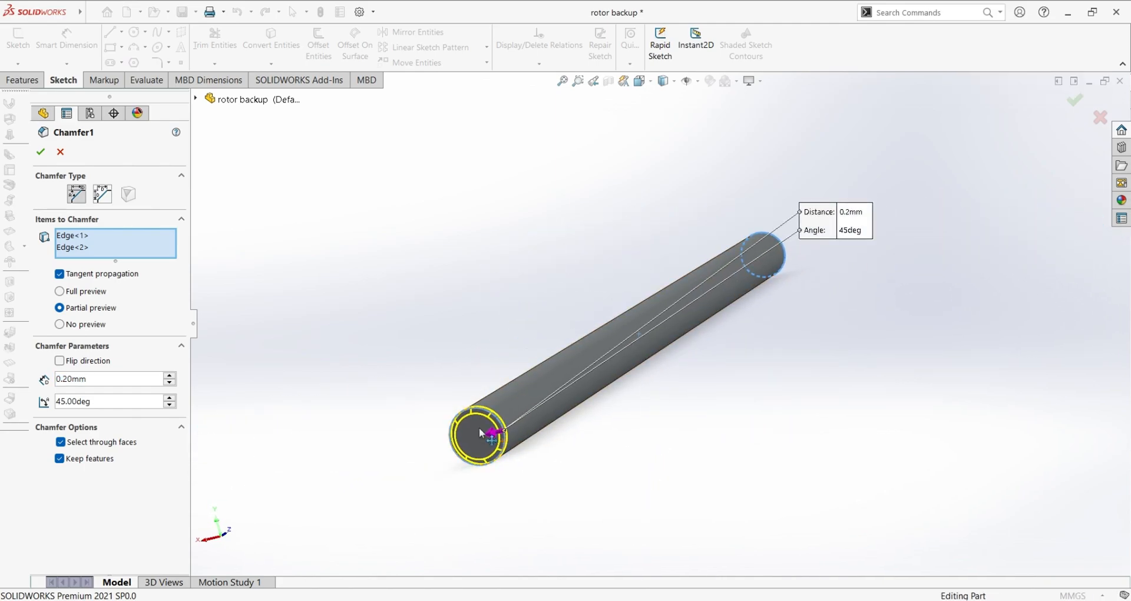
middle_click_drag(792, 323, 572, 375)
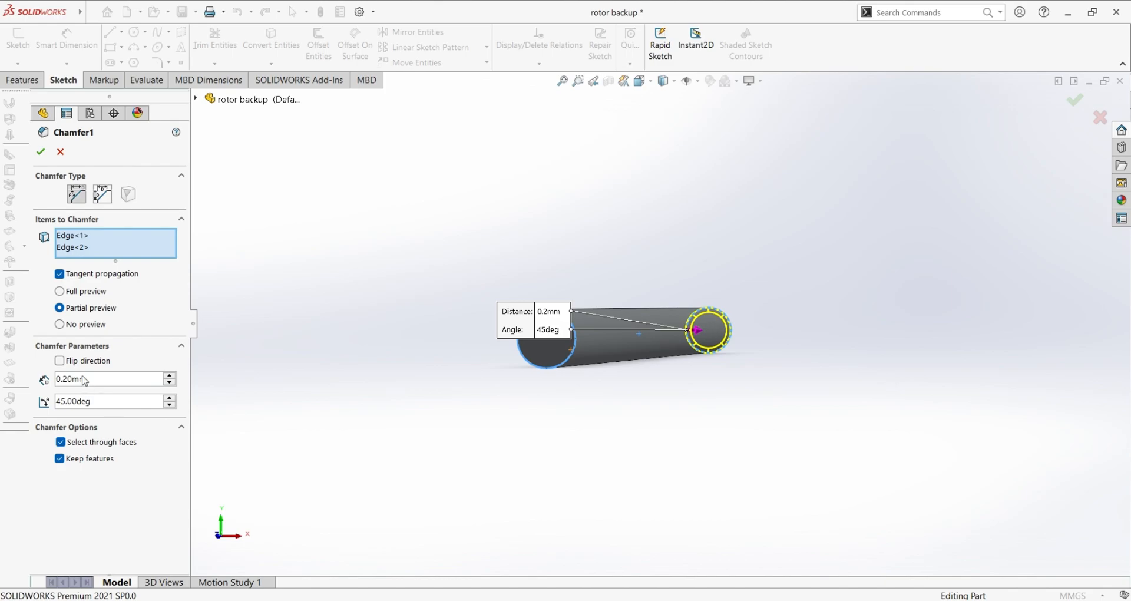
left_click(60, 153)
scroll(763, 338, "down", 8)
middle_click_drag(584, 362, 554, 348)
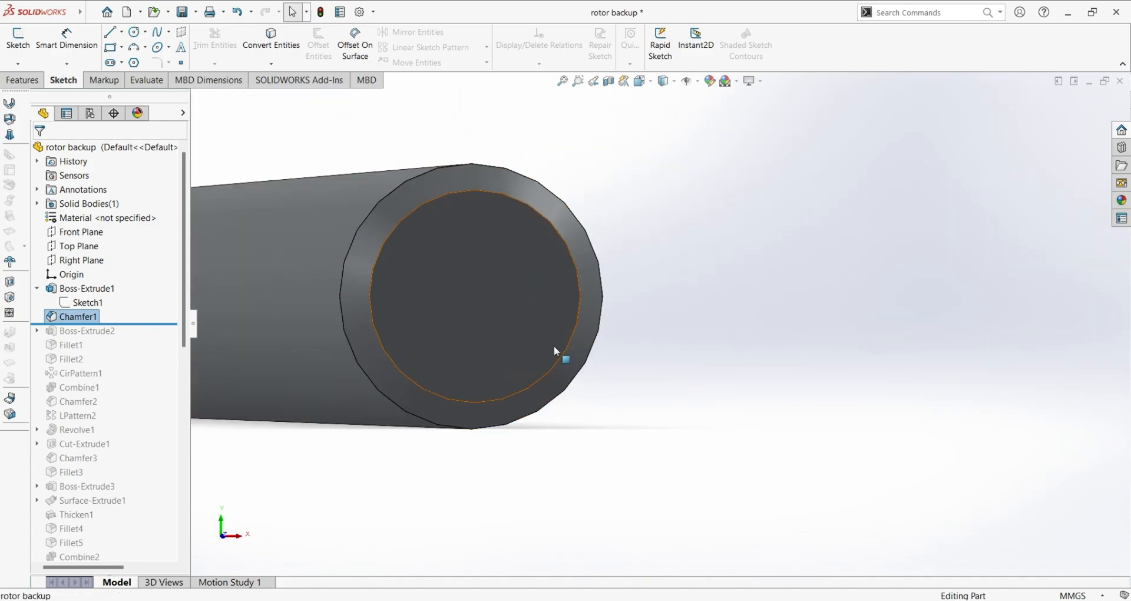
Roll the rotor's history forward to include Boss-Extrude2 and open its Sketch2 for editing.
scroll(760, 289, "up", 3)
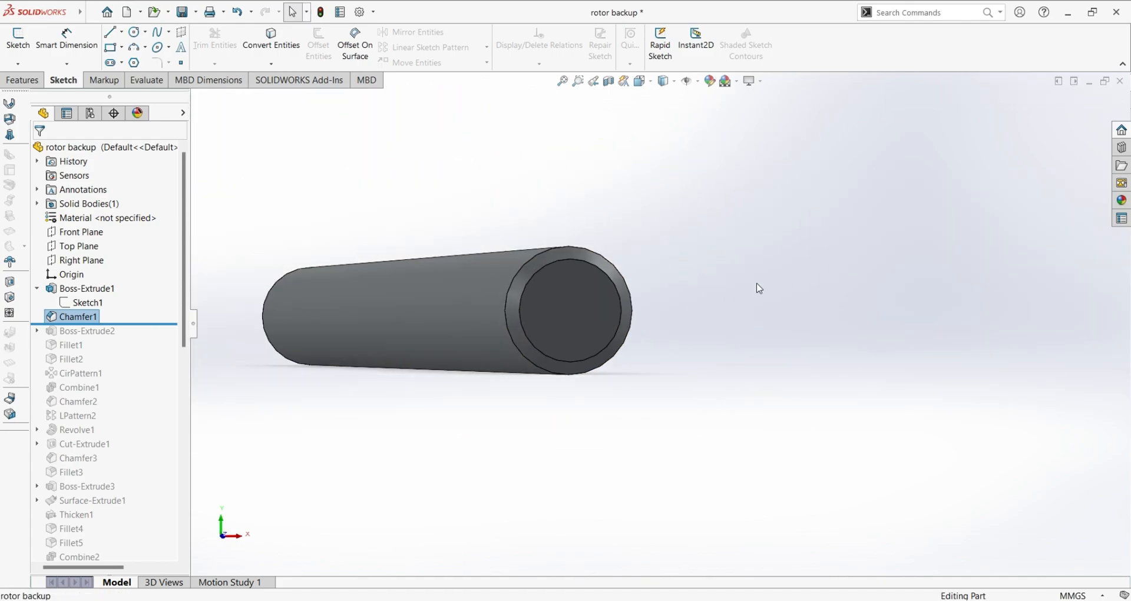
middle_click_drag(307, 346, 609, 429)
scroll(582, 415, "up", 2)
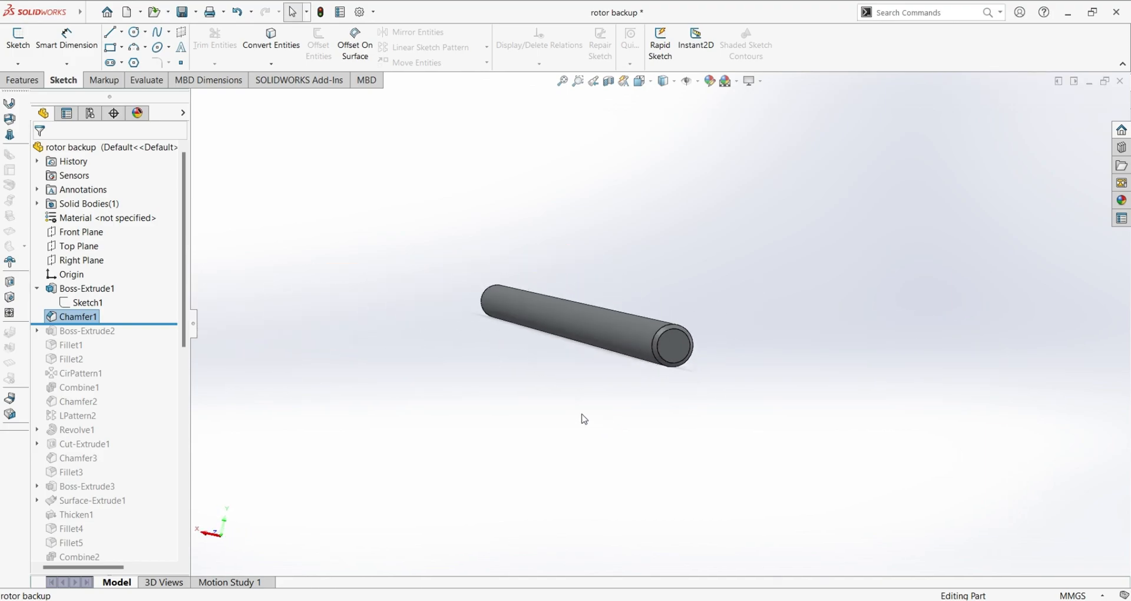
mouse_move(171, 323)
left_mouse_down()
mouse_move(147, 336)
mouse_move(106, 330)
left_mouse_up()
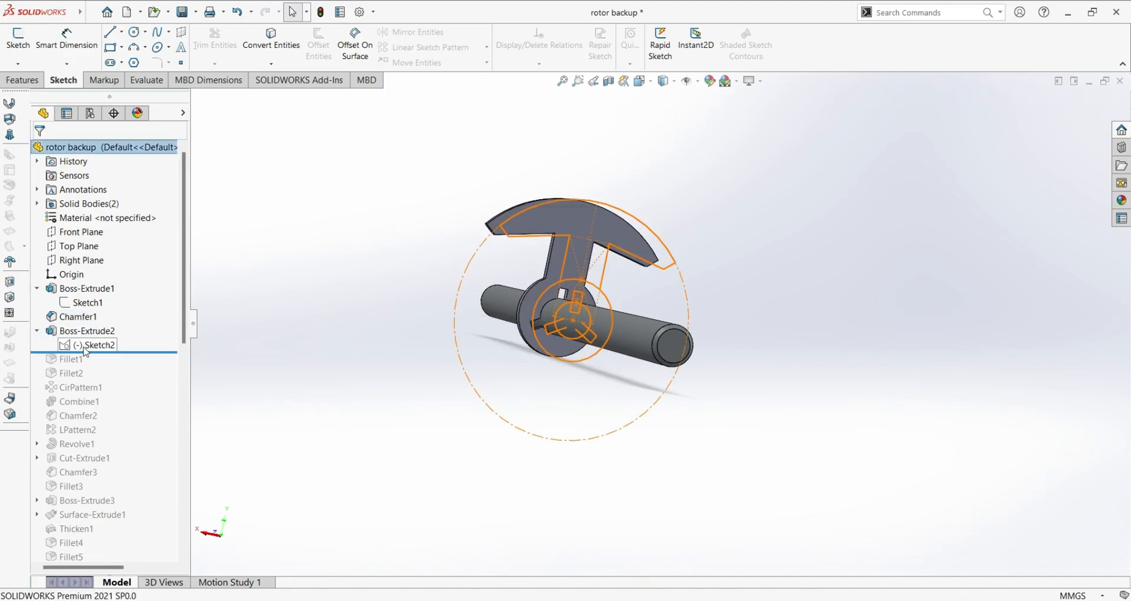
left_click(94, 313)
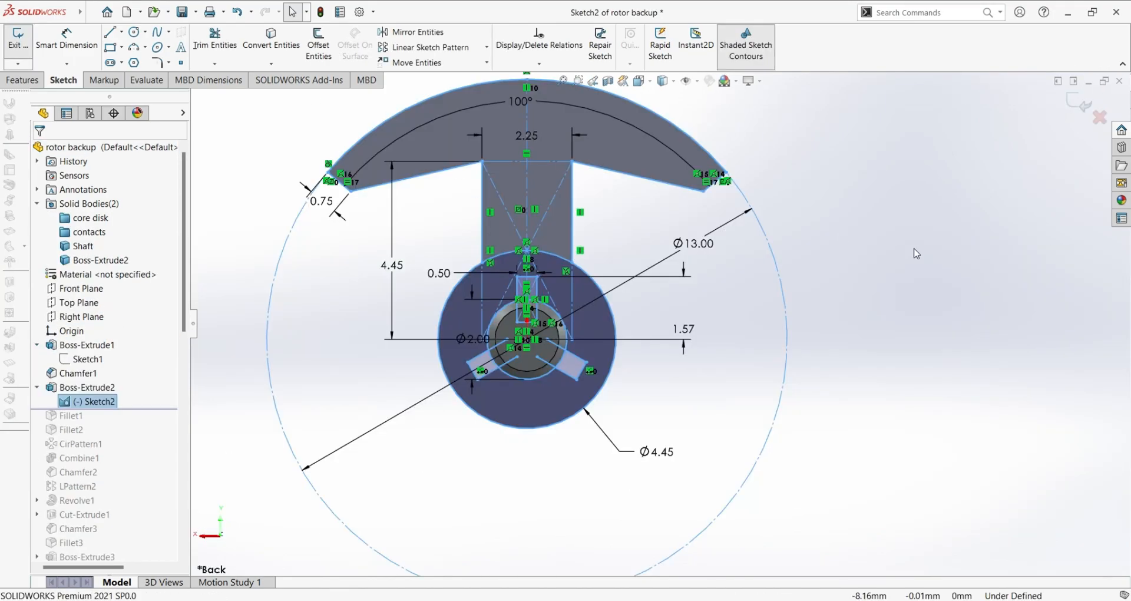
Examine the overall rotor-arm profile in Sketch2 and the three small rectangles patterned around the shaft.
scroll(247, 366, "up", 2)
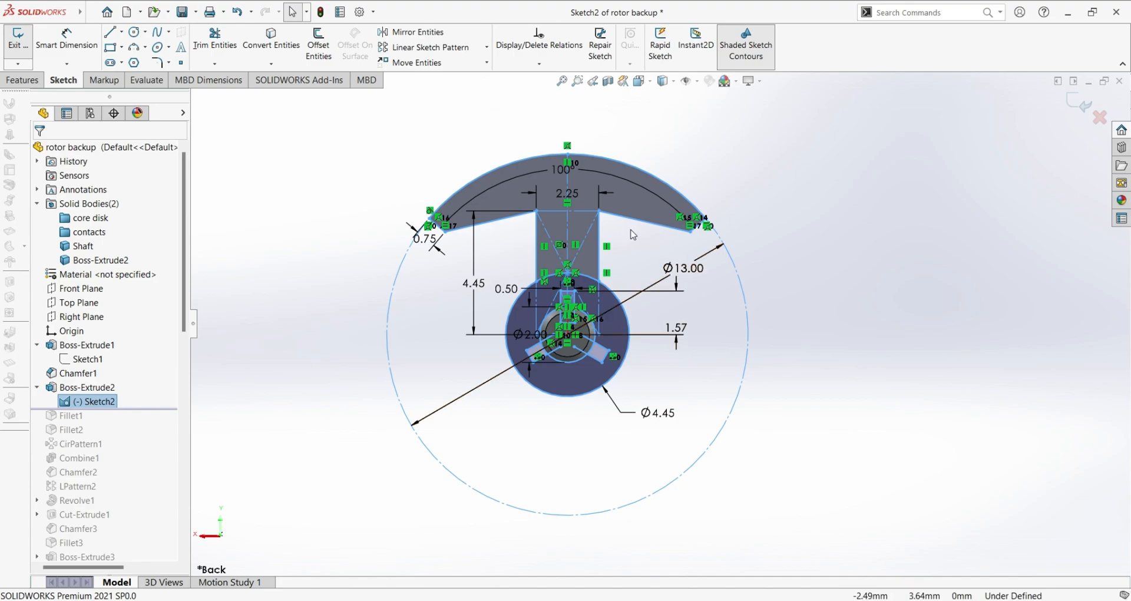
scroll(589, 259, "down", 2)
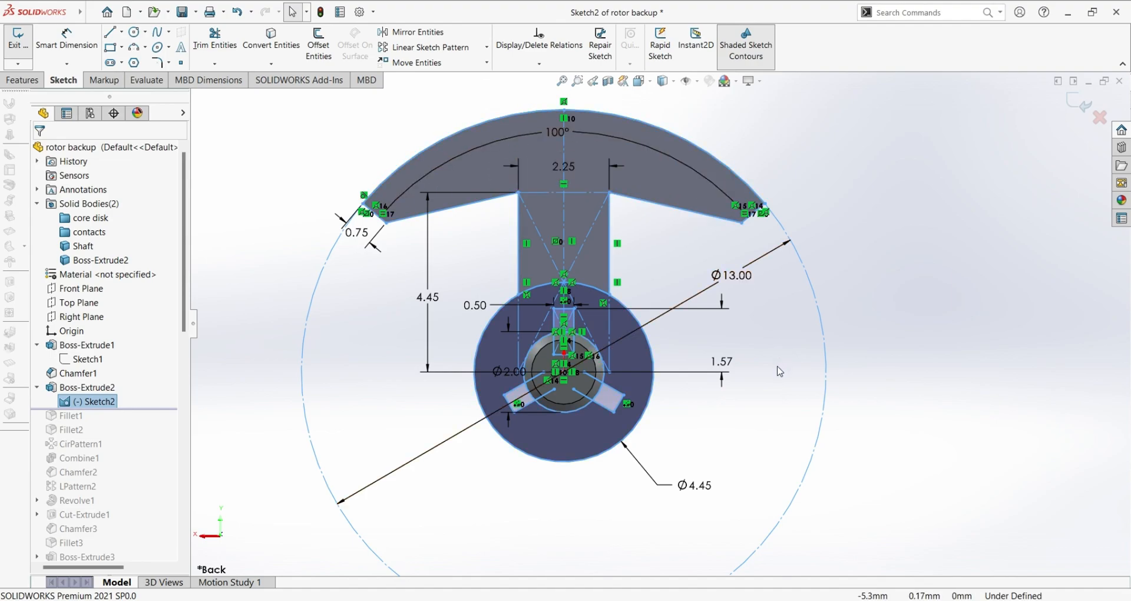
scroll(676, 391, "down", 2)
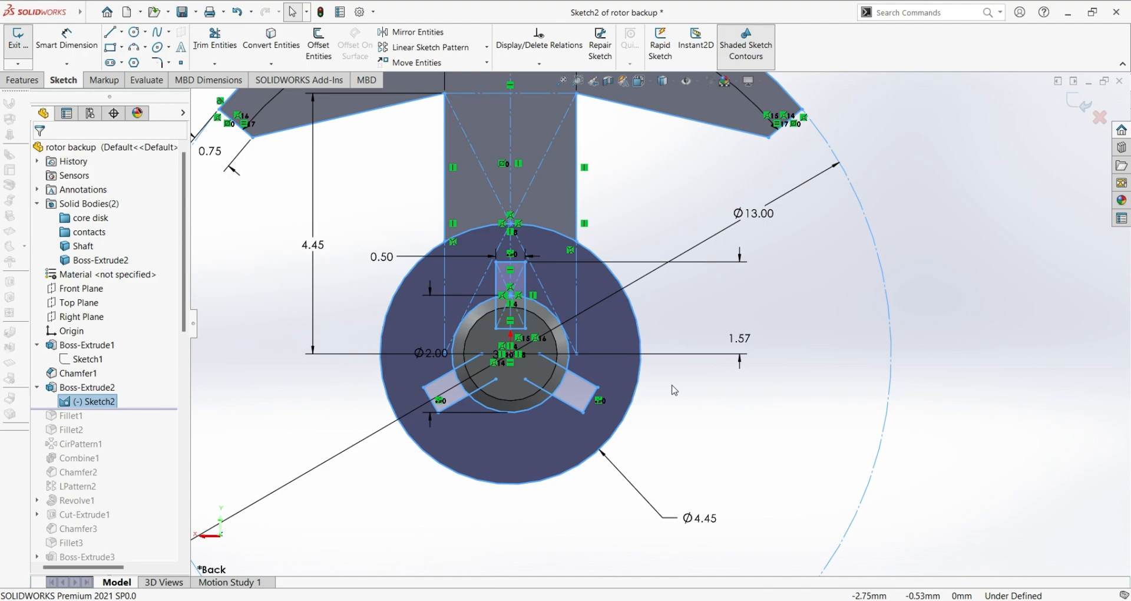
scroll(675, 413, "down", 2)
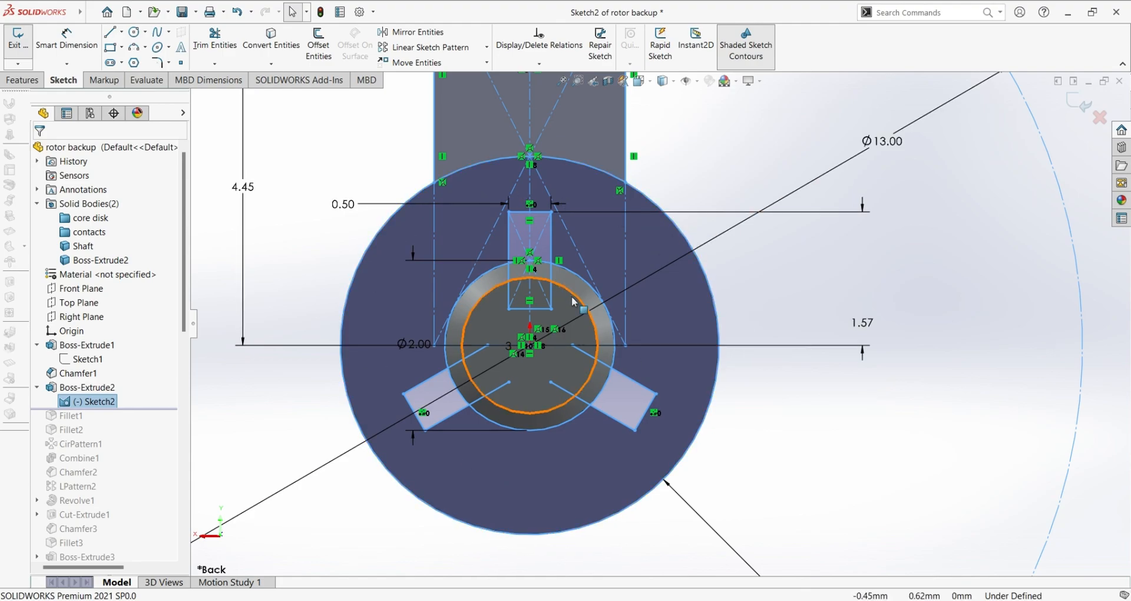
scroll(559, 297, "down", 2)
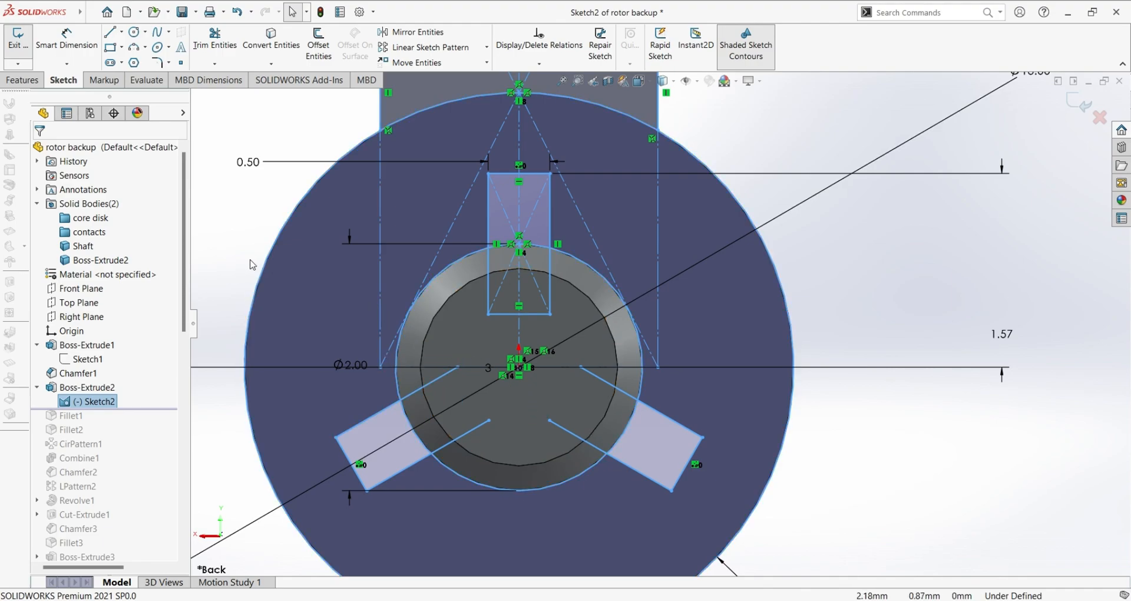
Examine the central disk in Sketch2, including its inner and outer circles and their diameter dimensions.
scroll(705, 324, "up", 3)
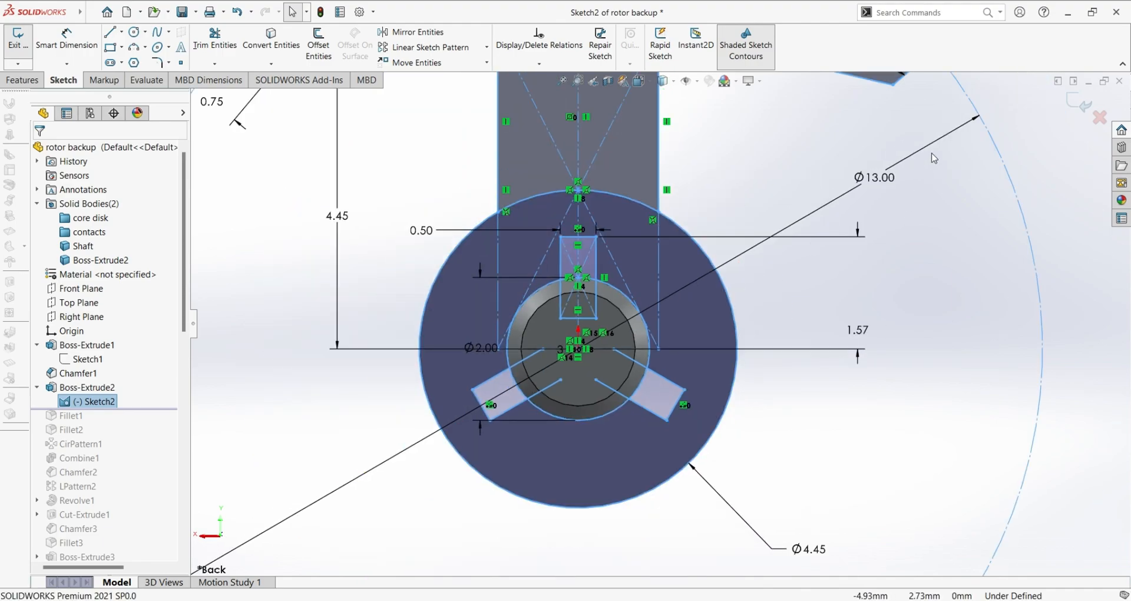
scroll(913, 199, "up", 2)
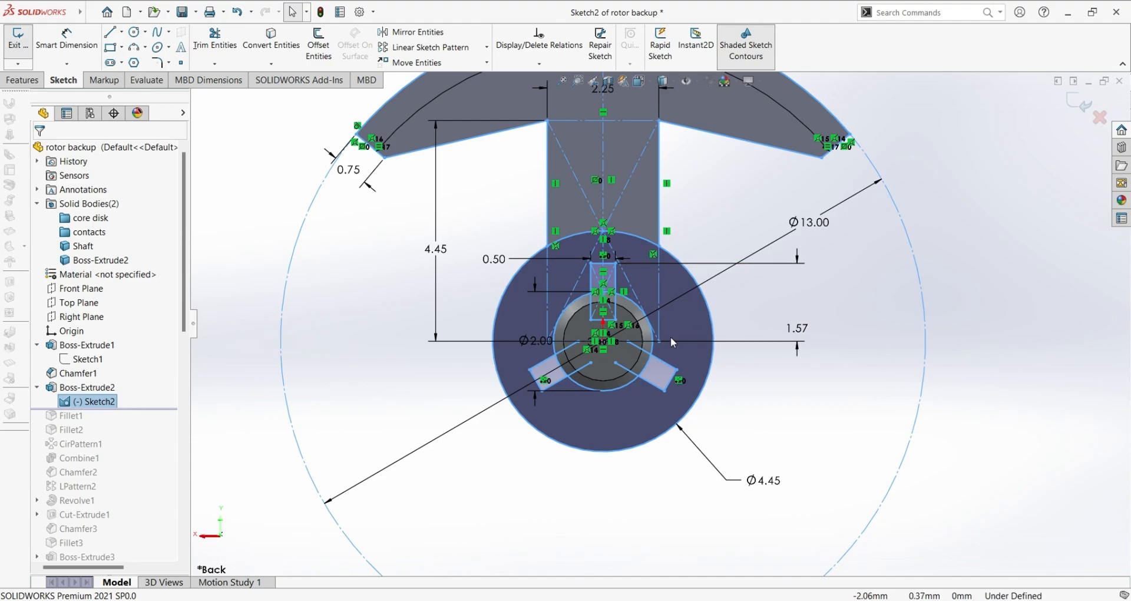
scroll(614, 350, "down", 3)
scroll(658, 323, "up", 2)
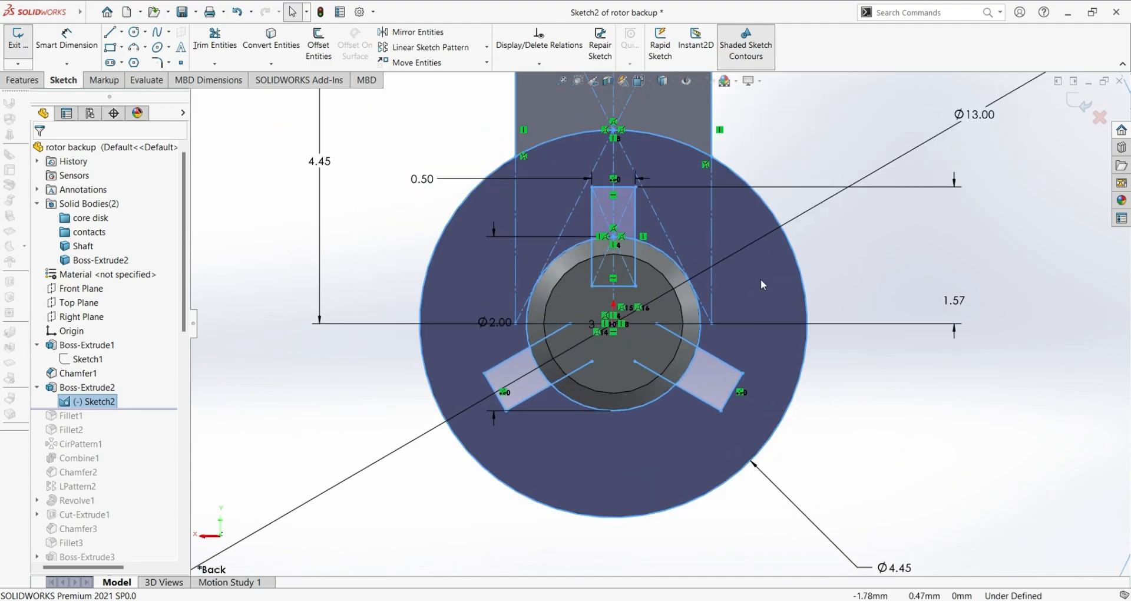
scroll(678, 507, "down", 1)
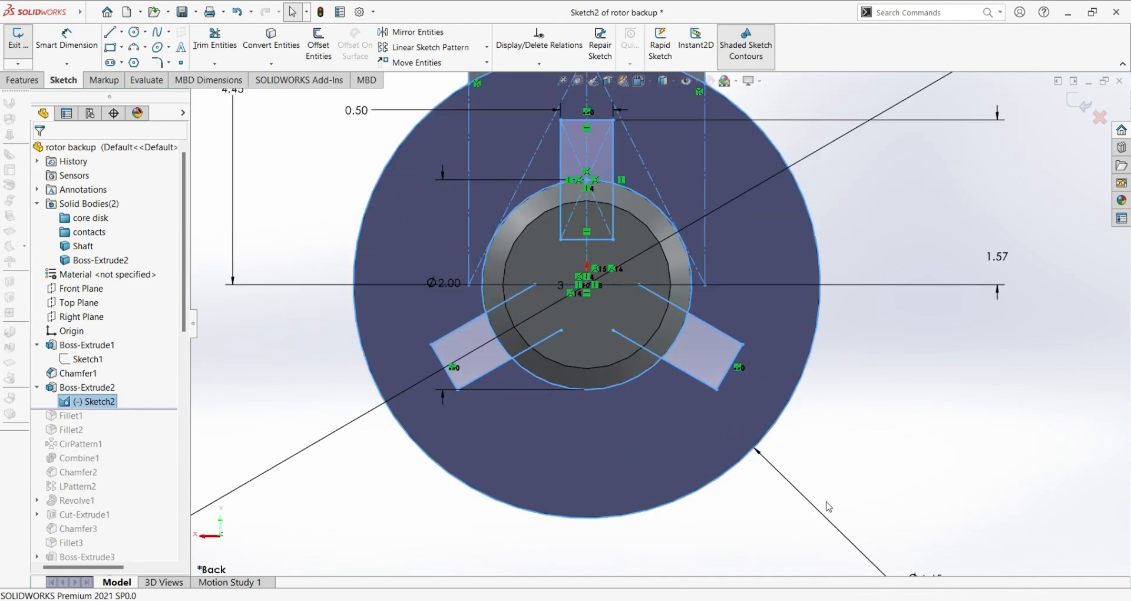
scroll(803, 497, "down", 1)
scroll(803, 496, "up", 2)
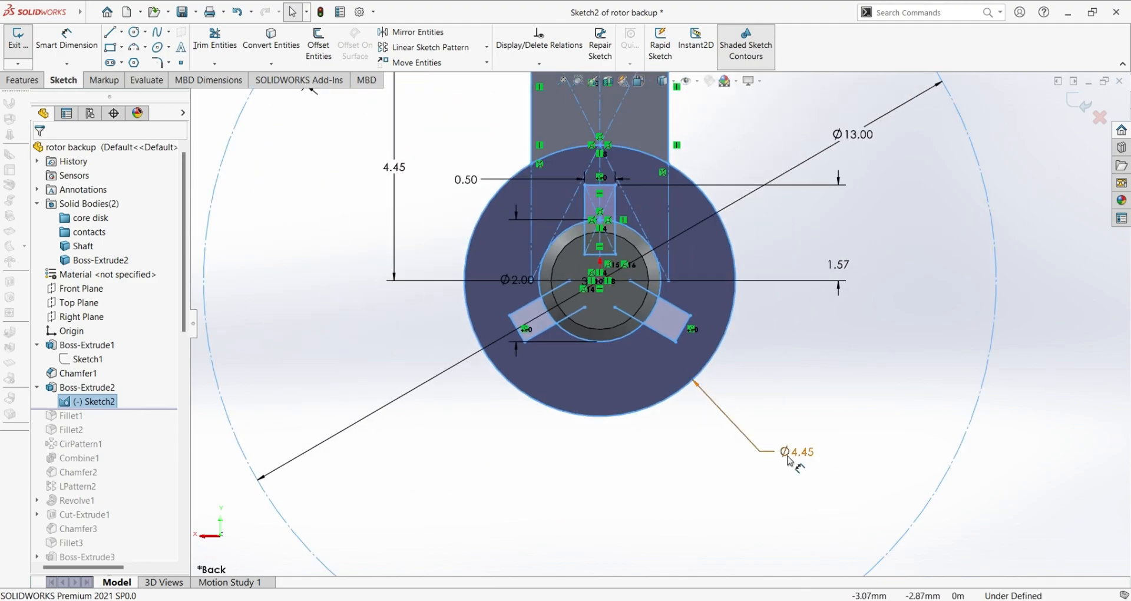
Inspect the relations and parameters of the large outer construction circle in Sketch2, and deselect it.
scroll(781, 433, "up", 2)
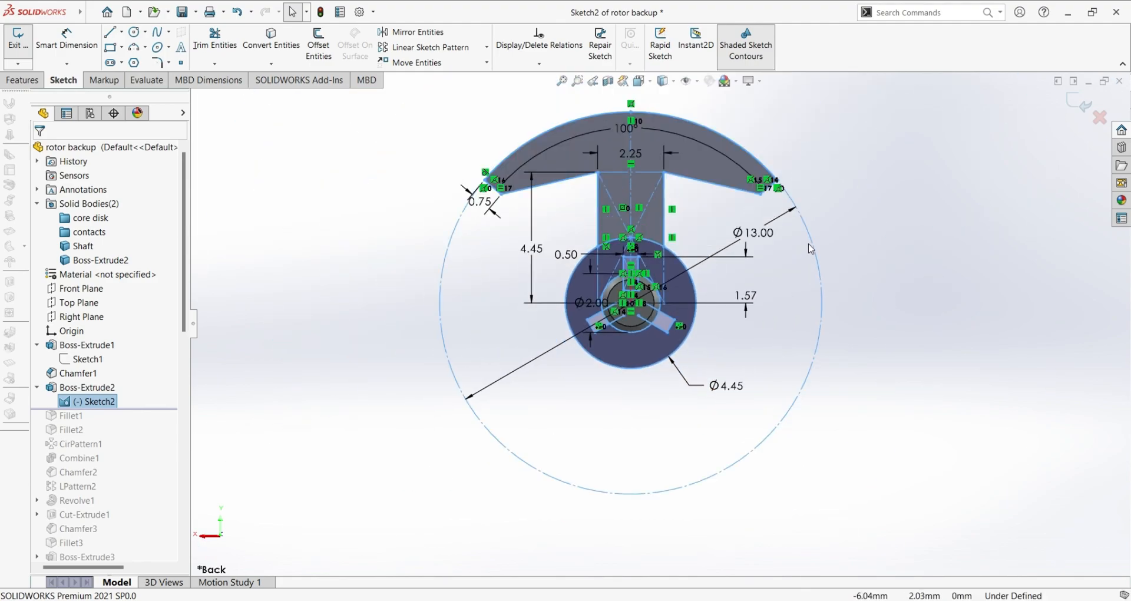
left_click(482, 430)
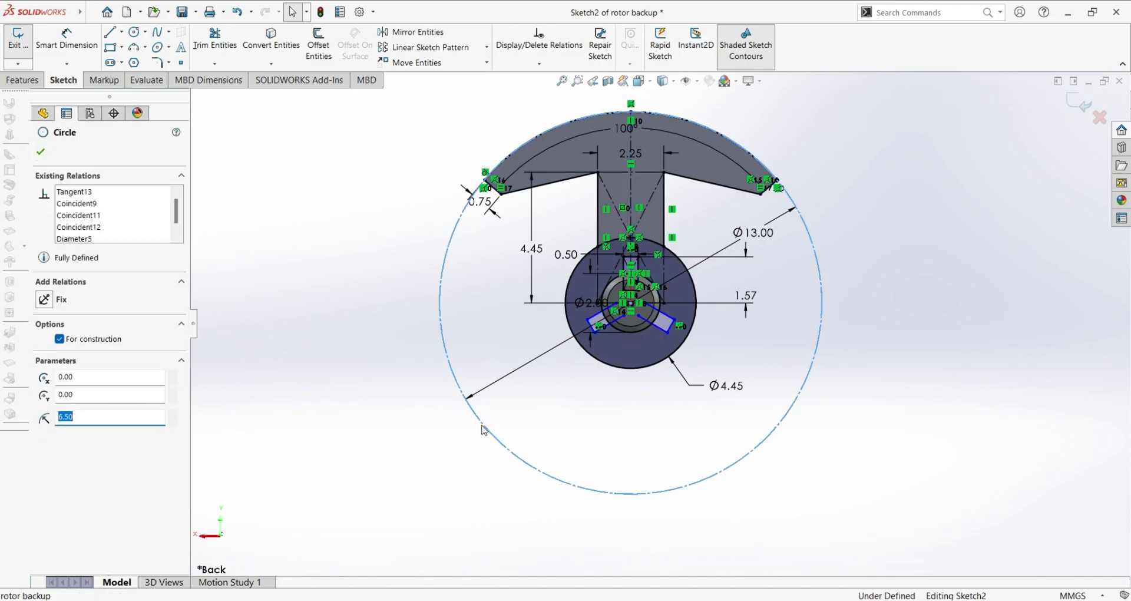
left_click(338, 418)
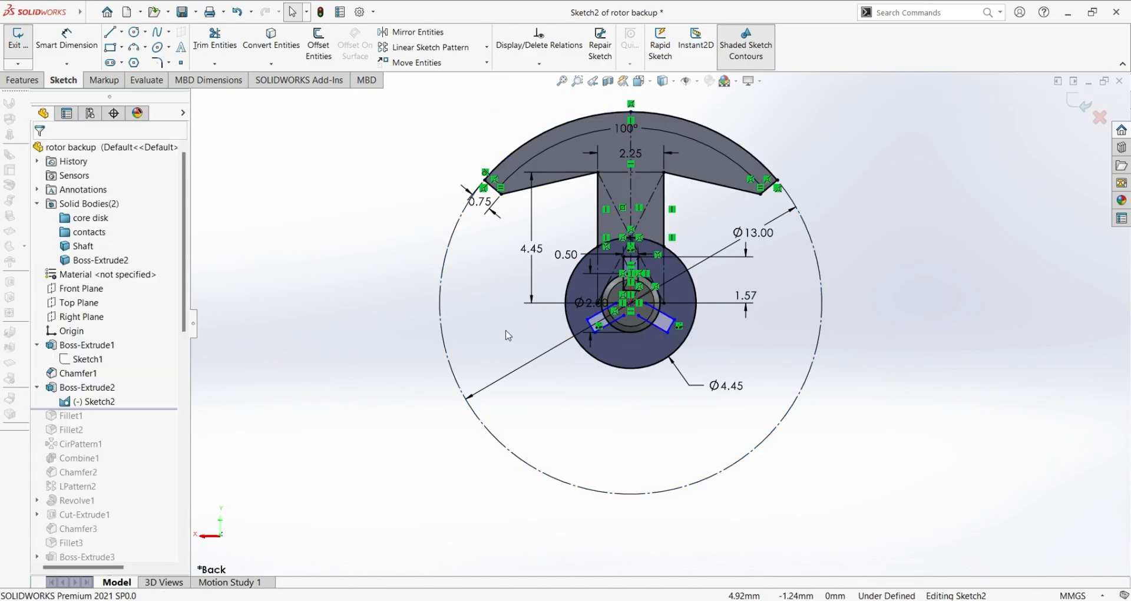
Examine how the slot rectangle and the arm's construction rectangle are centred on the hub circles in Sketch2.
scroll(595, 210, "down", 5)
scroll(542, 130, "down", 3)
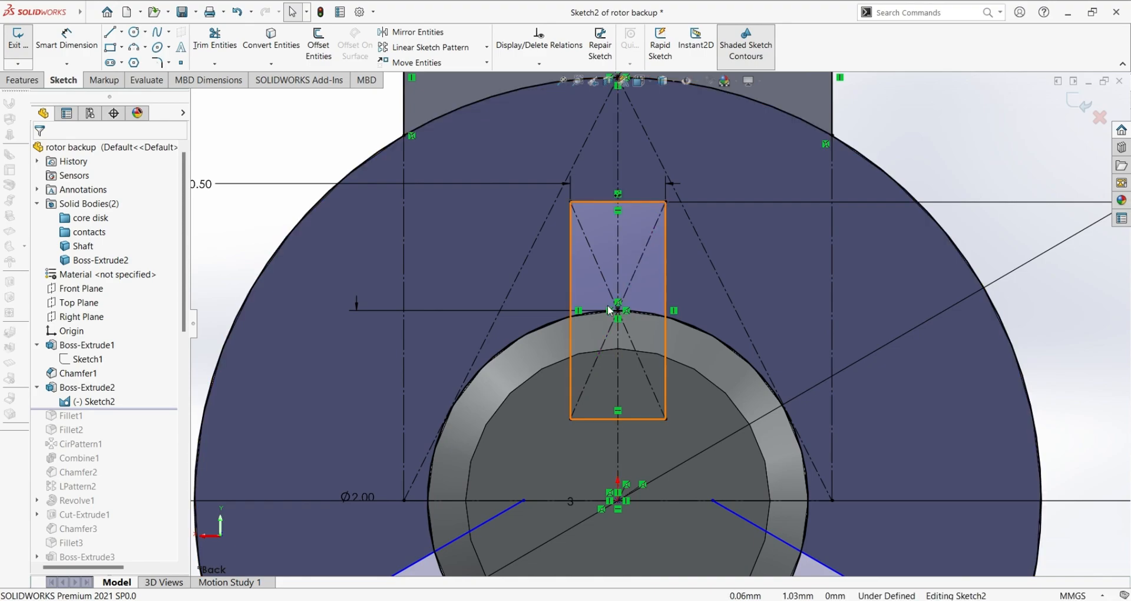
scroll(598, 305, "up", 1)
scroll(598, 306, "up", 5)
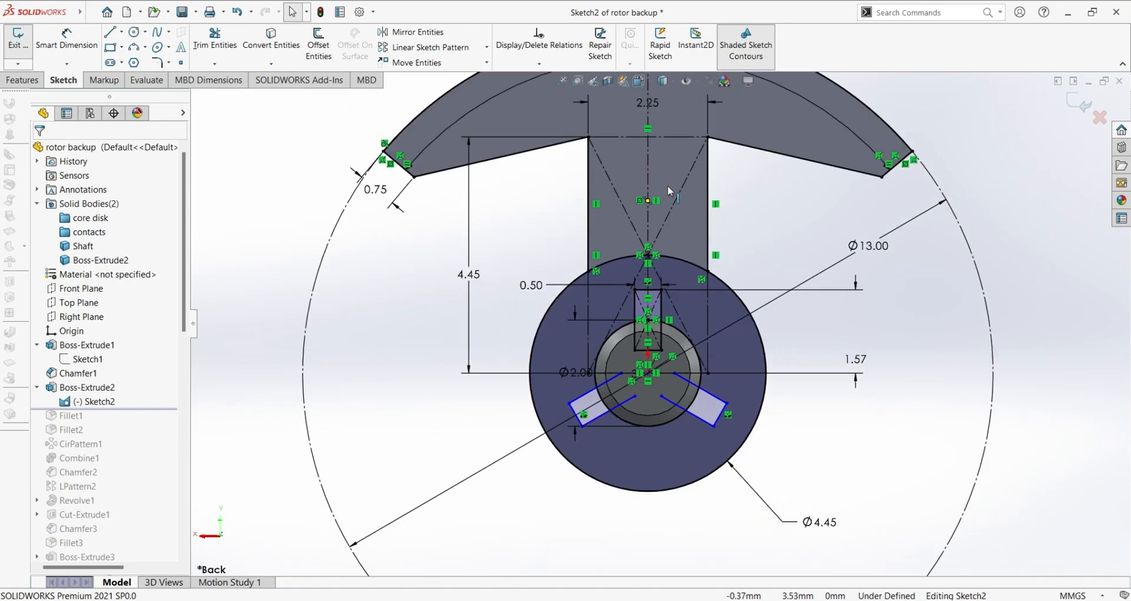
scroll(667, 187, "down", 2)
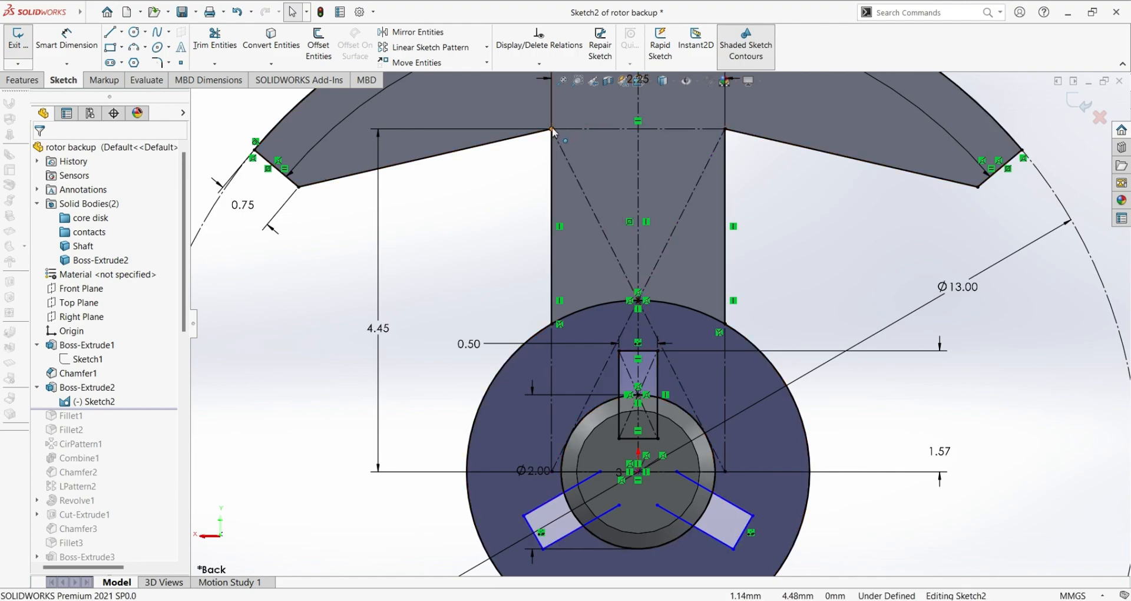
scroll(609, 241, "up", 2)
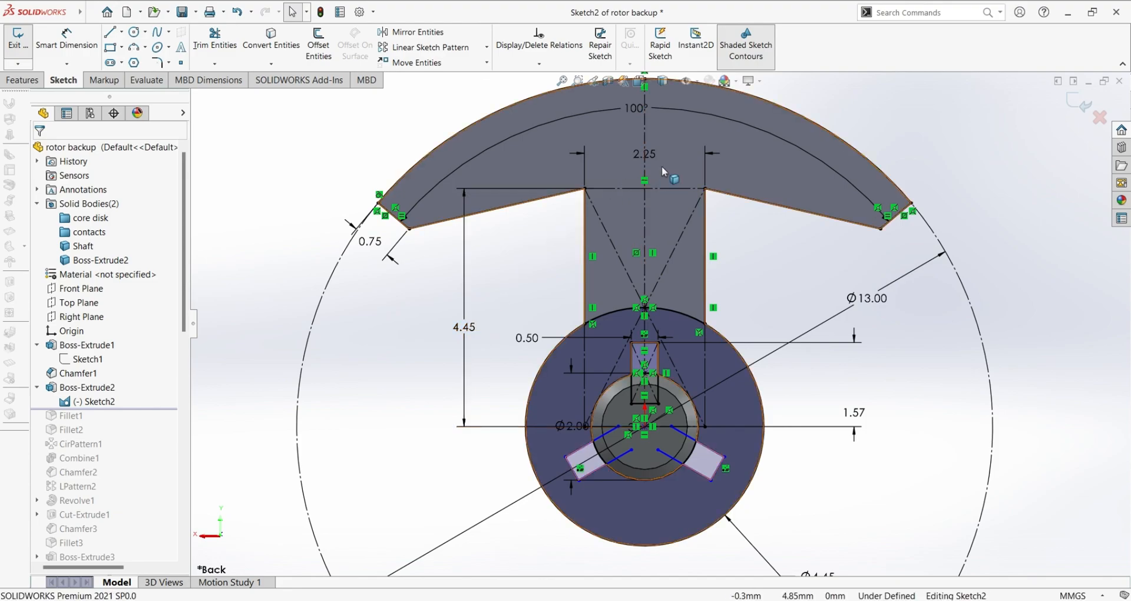
Examine the slot rectangle's diagonals, relations and width dimension above the shaft centre.
scroll(645, 381, "down", 5)
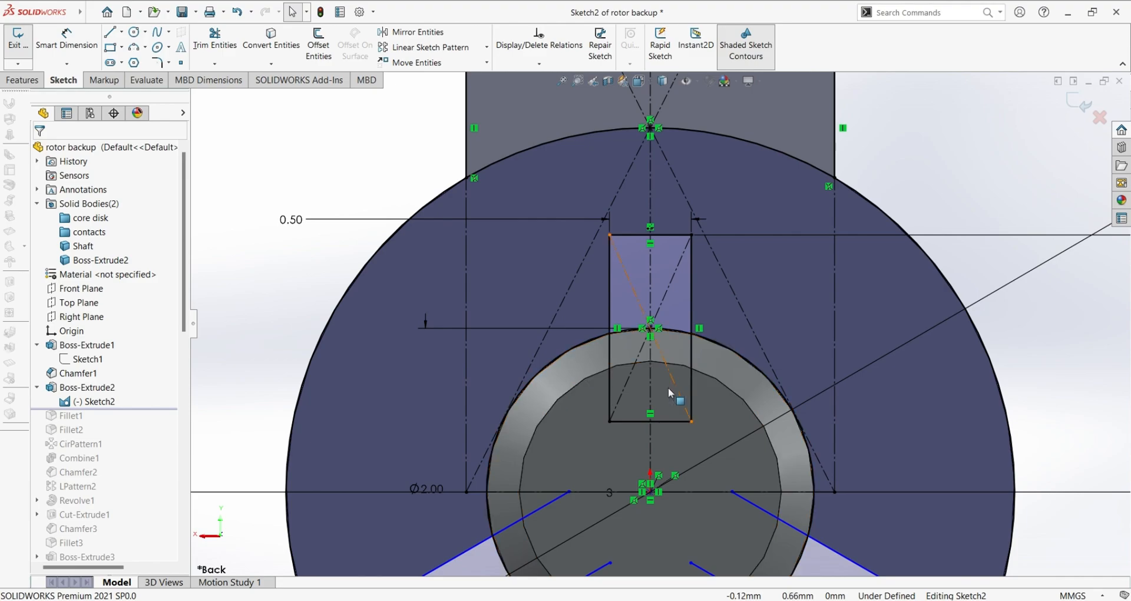
scroll(657, 327, "up", 1)
scroll(656, 324, "up", 1)
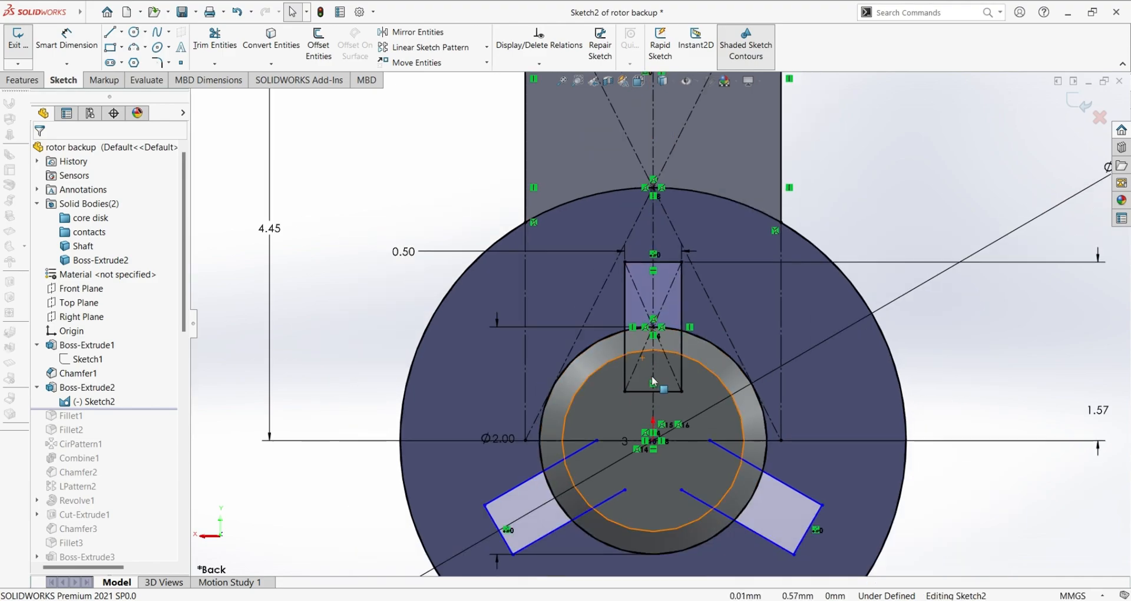
scroll(694, 413, "up", 1)
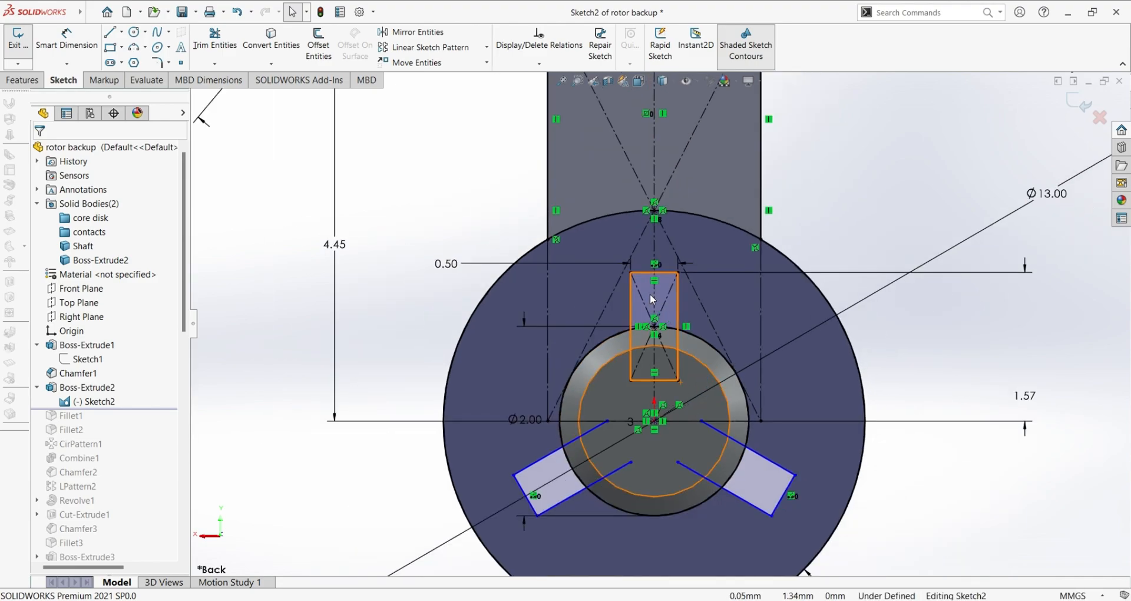
scroll(664, 284, "down", 4)
scroll(660, 278, "down", 2)
scroll(652, 278, "up", 4)
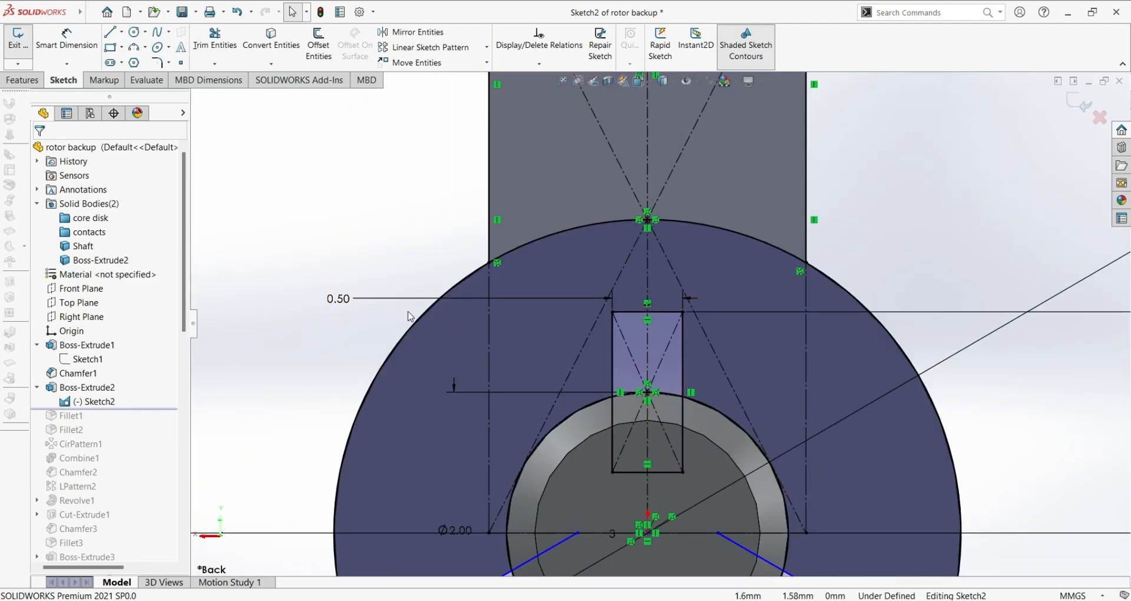
Move the vertical 1.57 mm dimension of the slot rectangle closer to the disk.
scroll(335, 311, "down", 1)
scroll(624, 415, "up", 2)
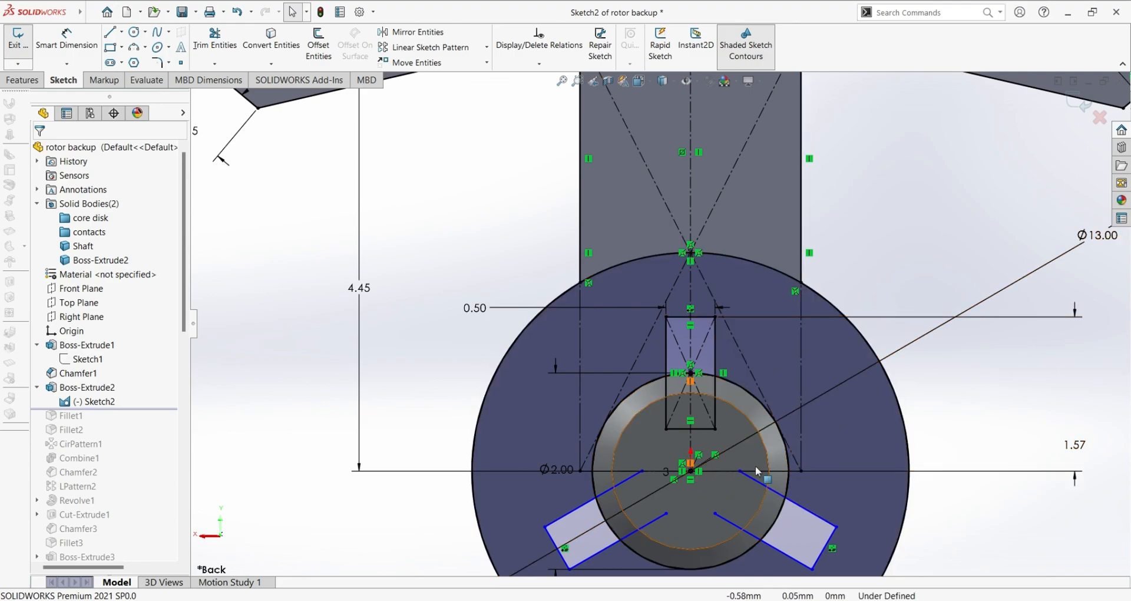
left_click_drag(1057, 450, 959, 415)
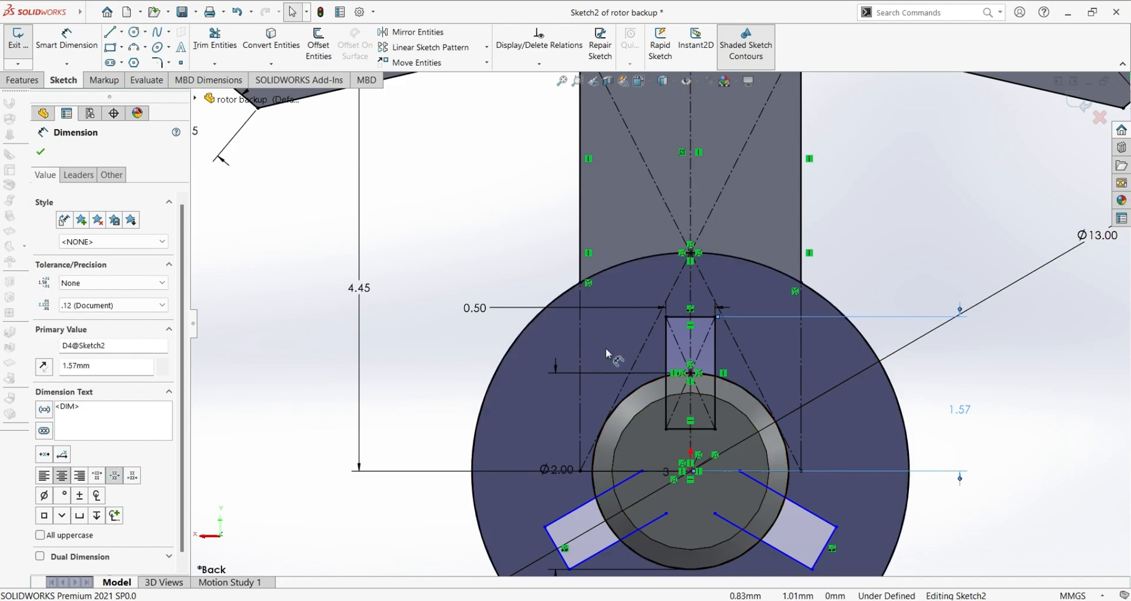
Select the outer arc of the rotor arm and inspect its existing relations, radius and angle.
scroll(660, 328, "up", 3)
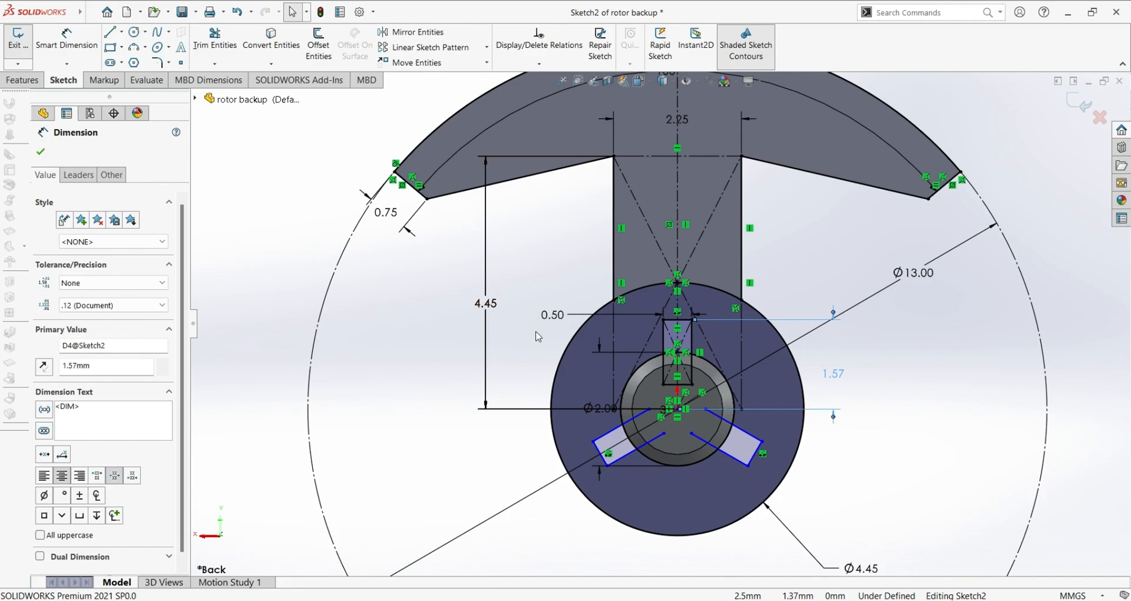
scroll(541, 337, "down", 3)
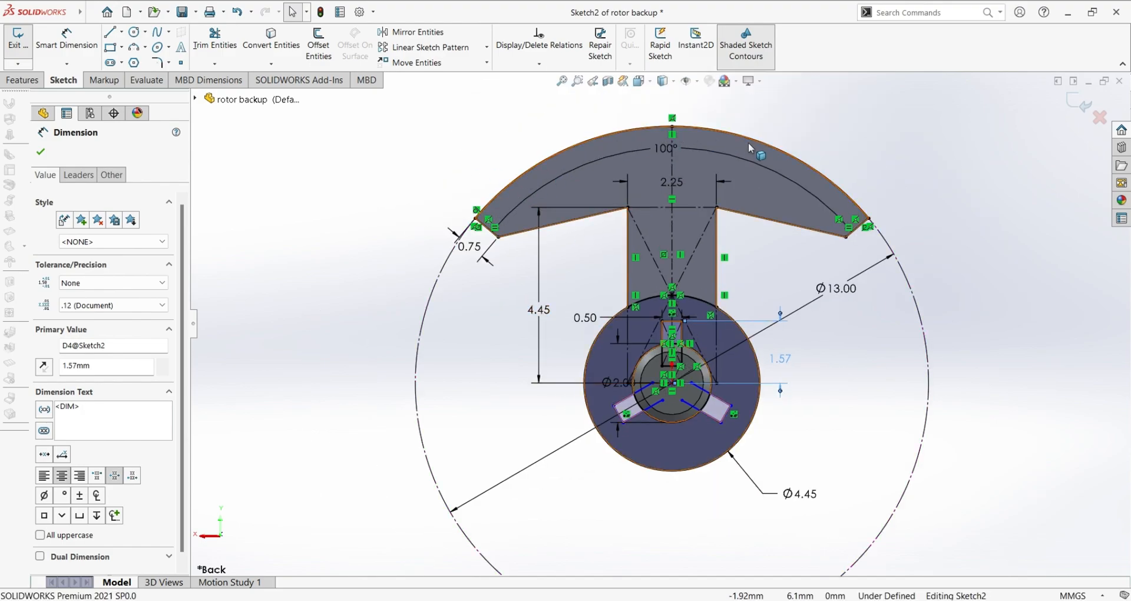
scroll(786, 154, "down", 3)
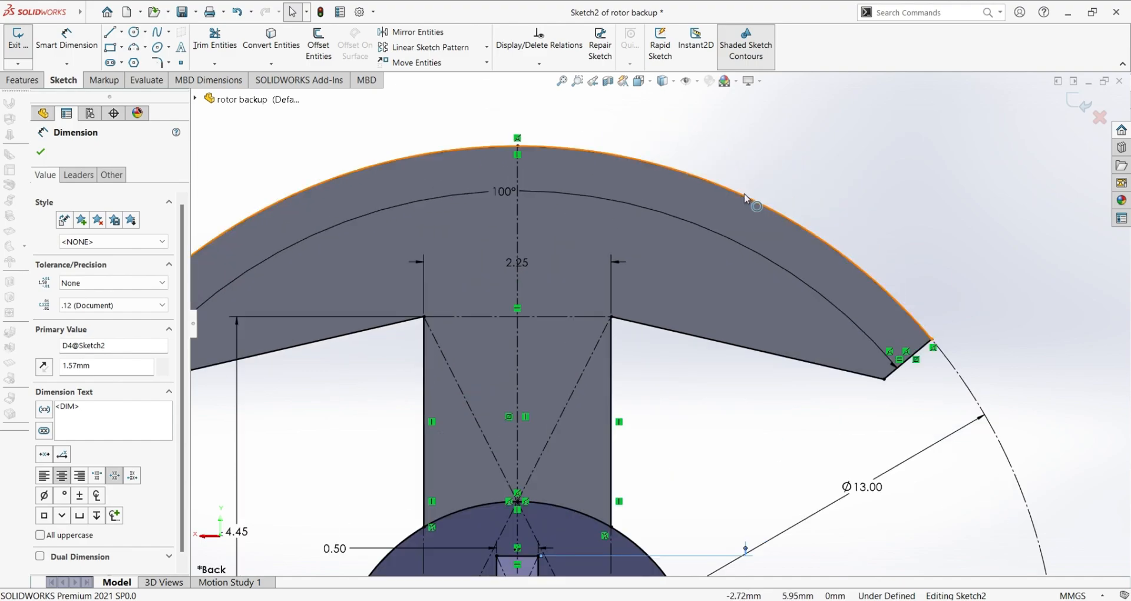
left_click(747, 198)
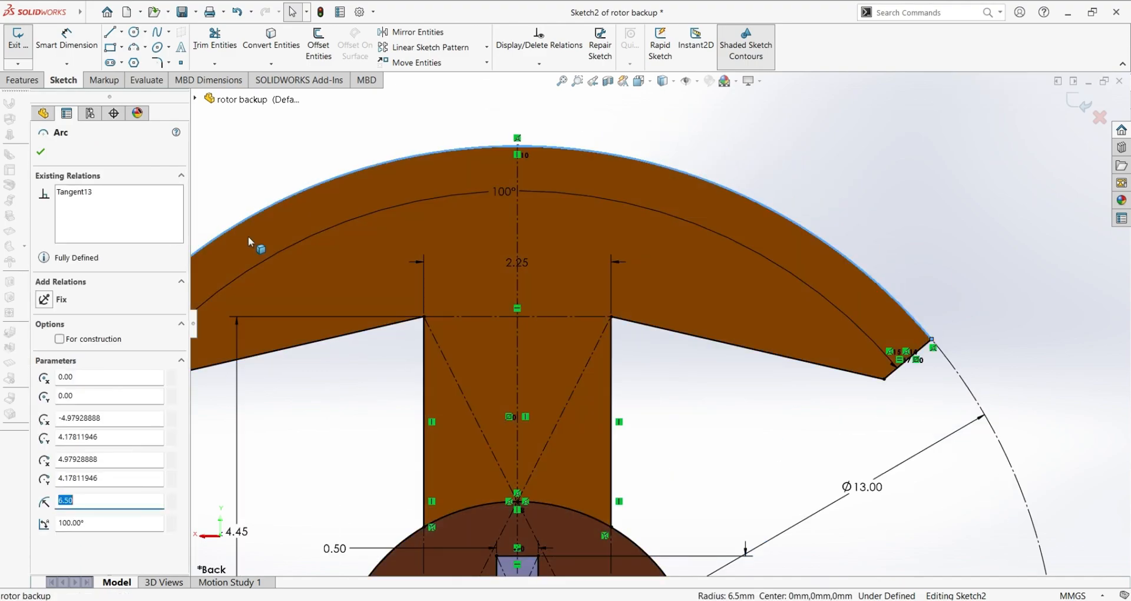
scroll(669, 336, "up", 3)
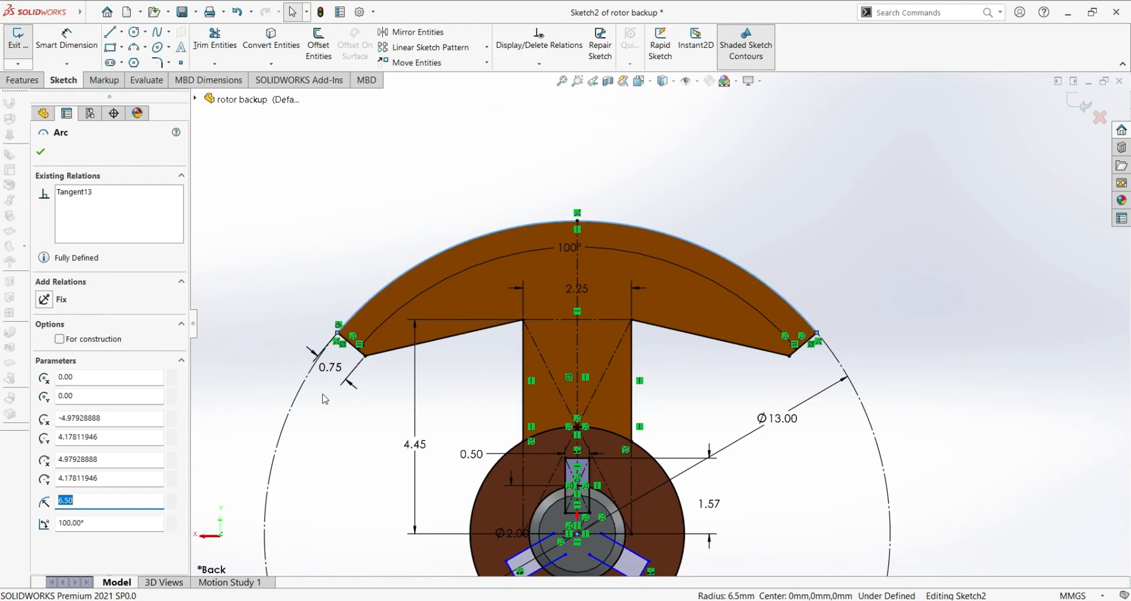
Examine the short end edges on both tips of the rotor arm, with their relations and length dimension.
scroll(347, 348, "up", 5)
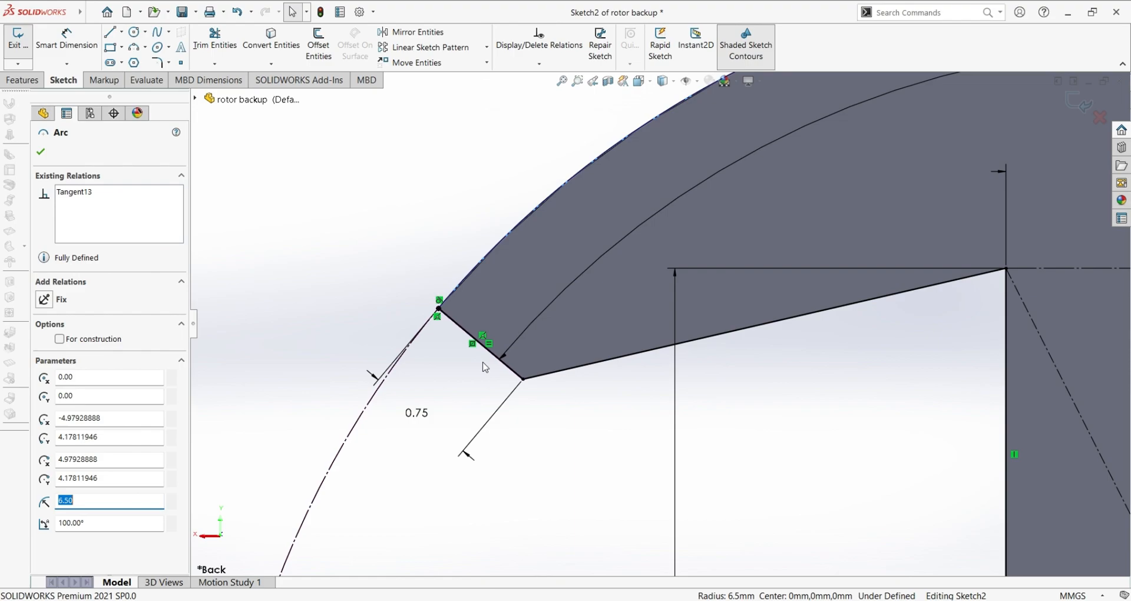
scroll(648, 371, "down", 4)
scroll(878, 362, "down", 2)
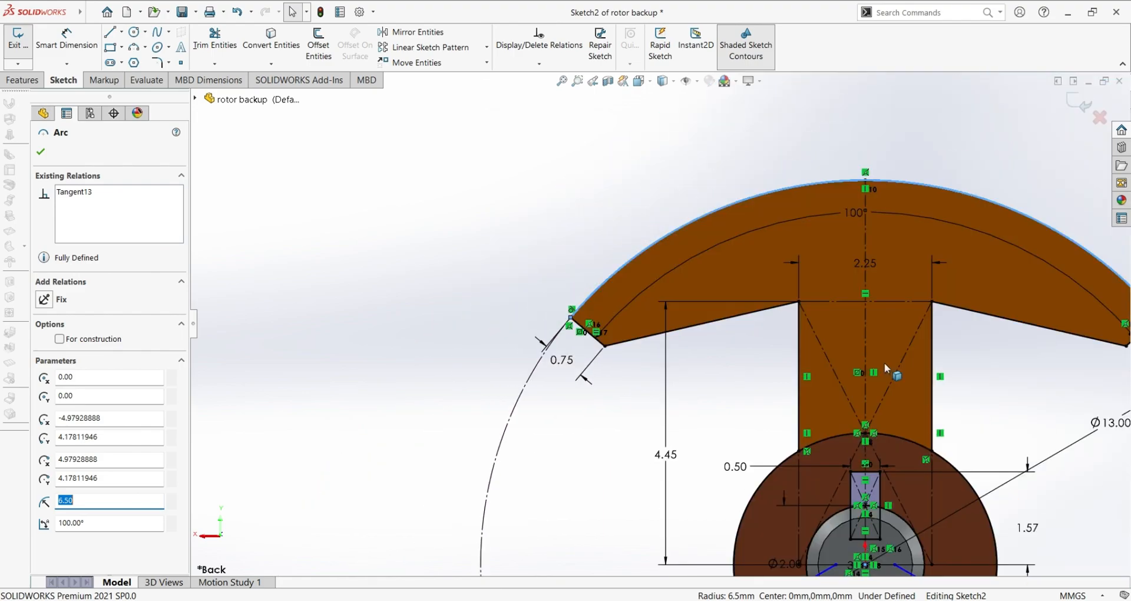
scroll(902, 366, "up", 4)
scroll(990, 346, "down", 2)
scroll(986, 339, "up", 3)
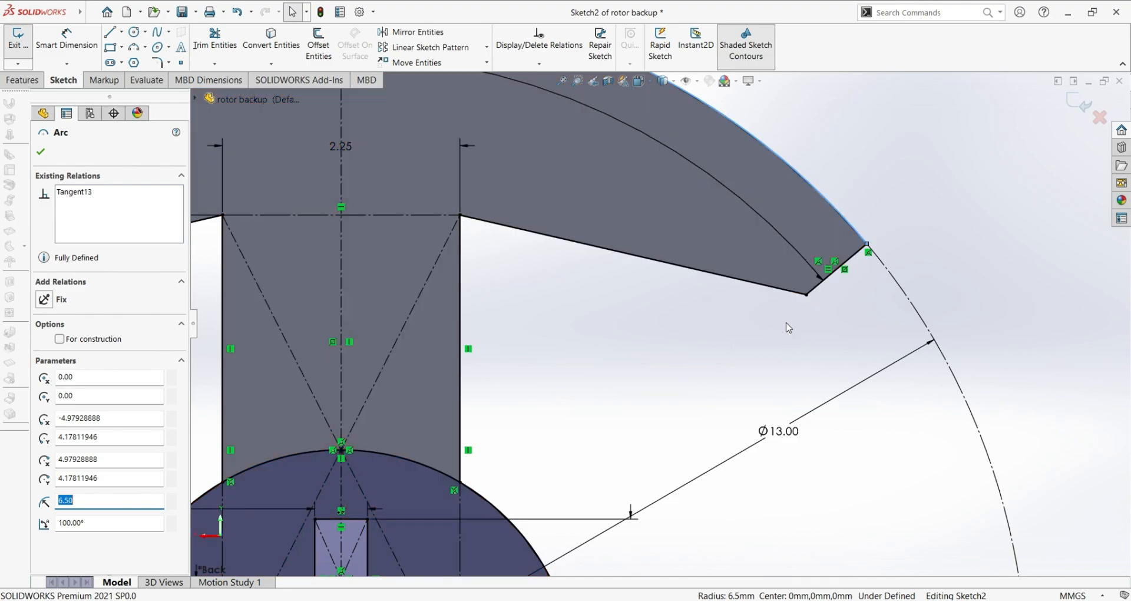
Select the inner corner point of the arm tip and inspect its relation, tip length dimension and the matching opposite tip.
scroll(778, 329, "down", 2)
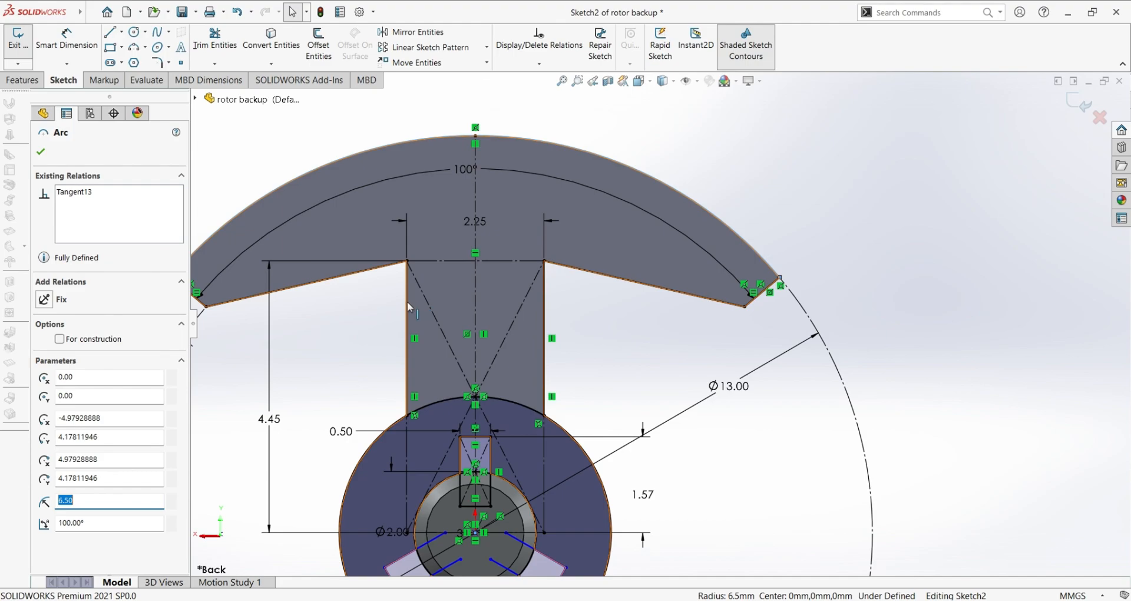
scroll(232, 333, "up", 1)
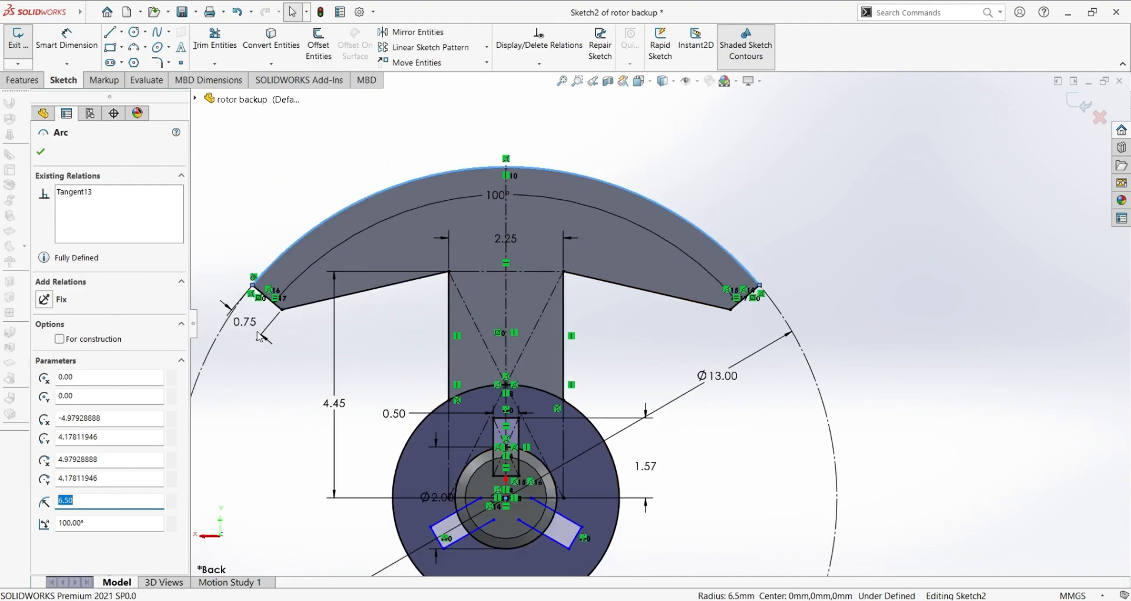
left_click(283, 309)
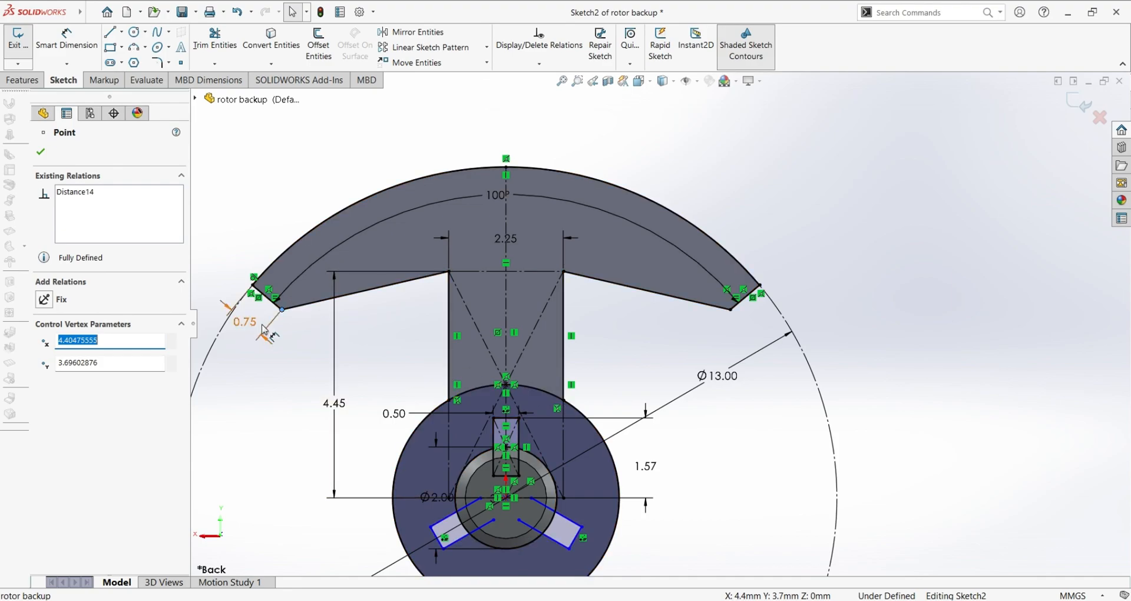
scroll(266, 330, "down", 4)
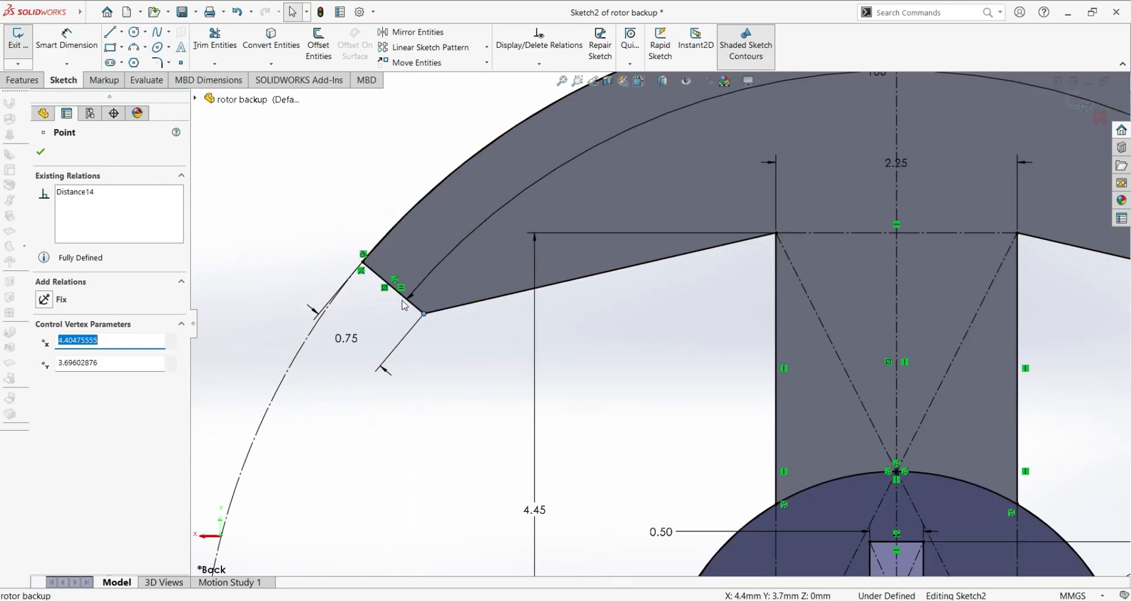
scroll(576, 401, "up", 4)
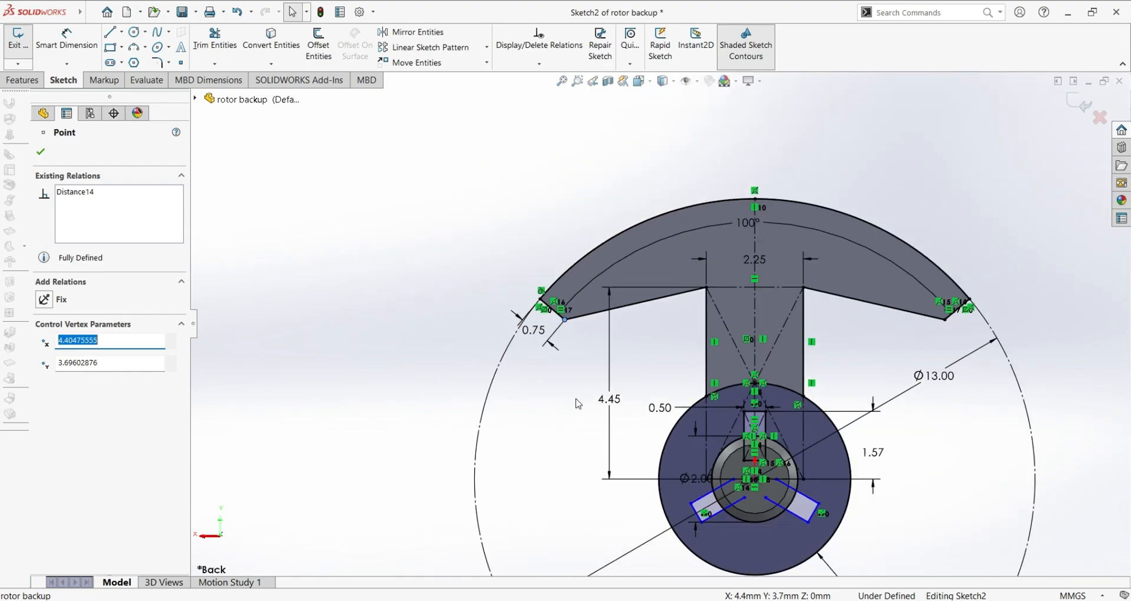
scroll(936, 310, "down", 4)
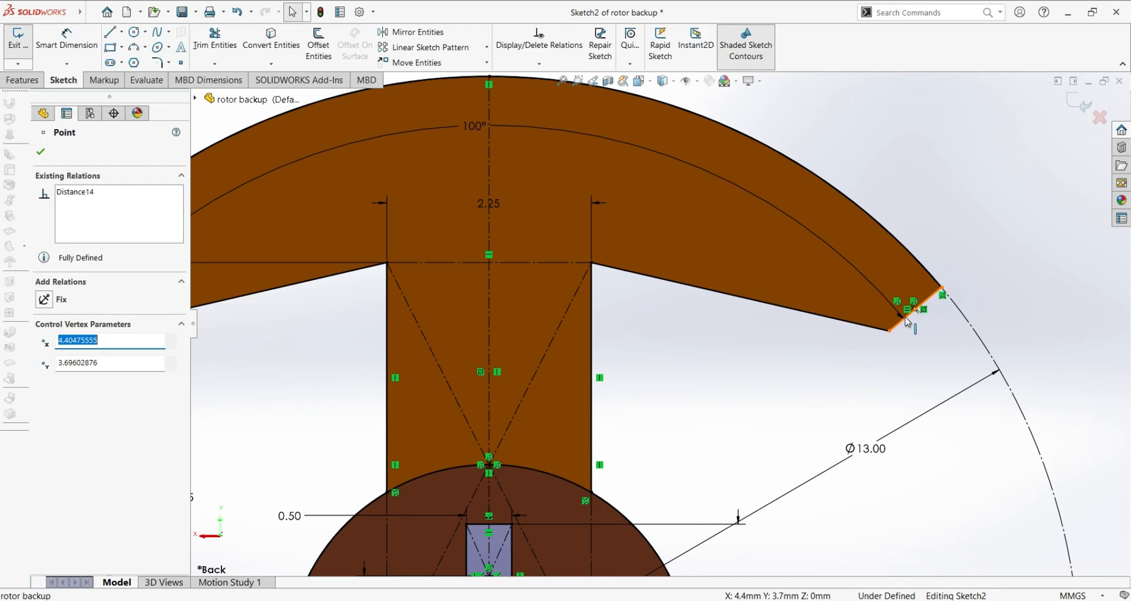
scroll(656, 359, "up", 2)
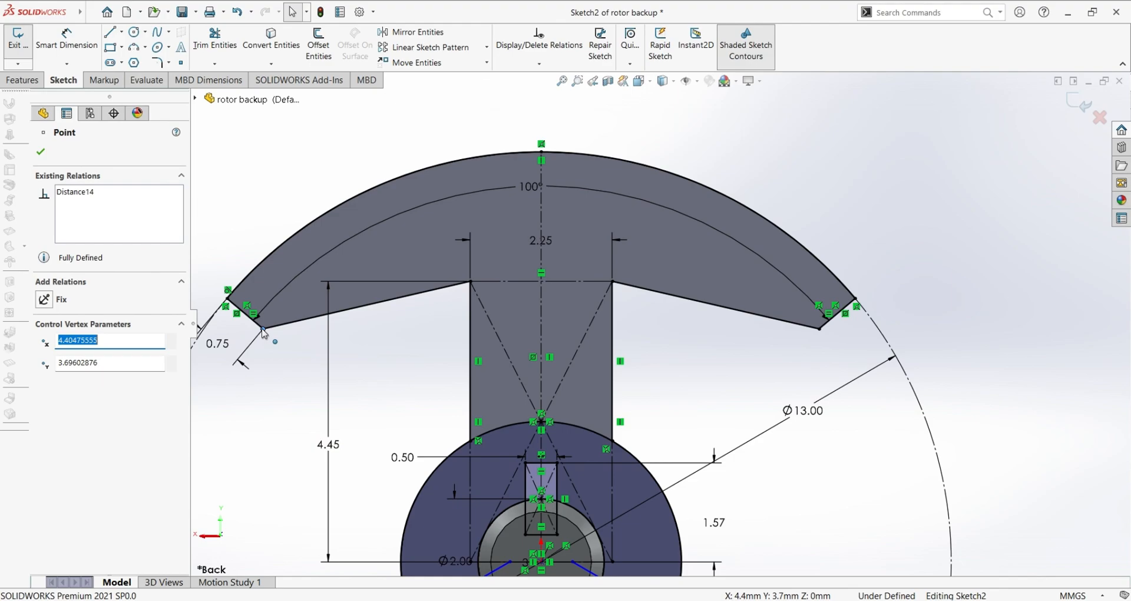
Inspect the upper corner point of the arm's neck and its distance relation, clear the selection, and examine the neck rectangle.
left_click(470, 281)
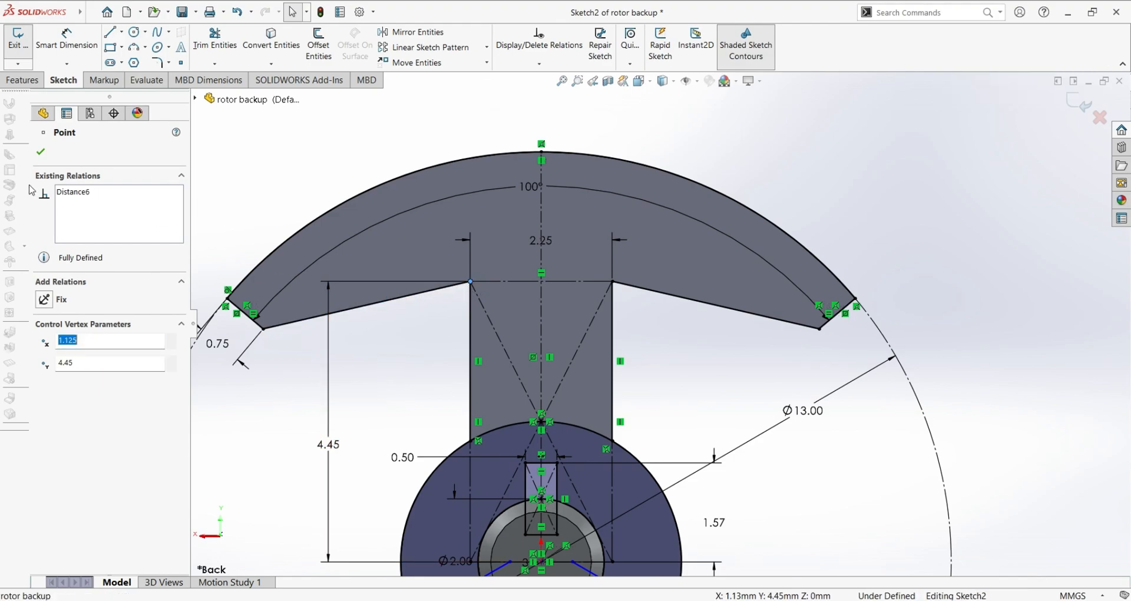
left_click(73, 192)
key("Escape")
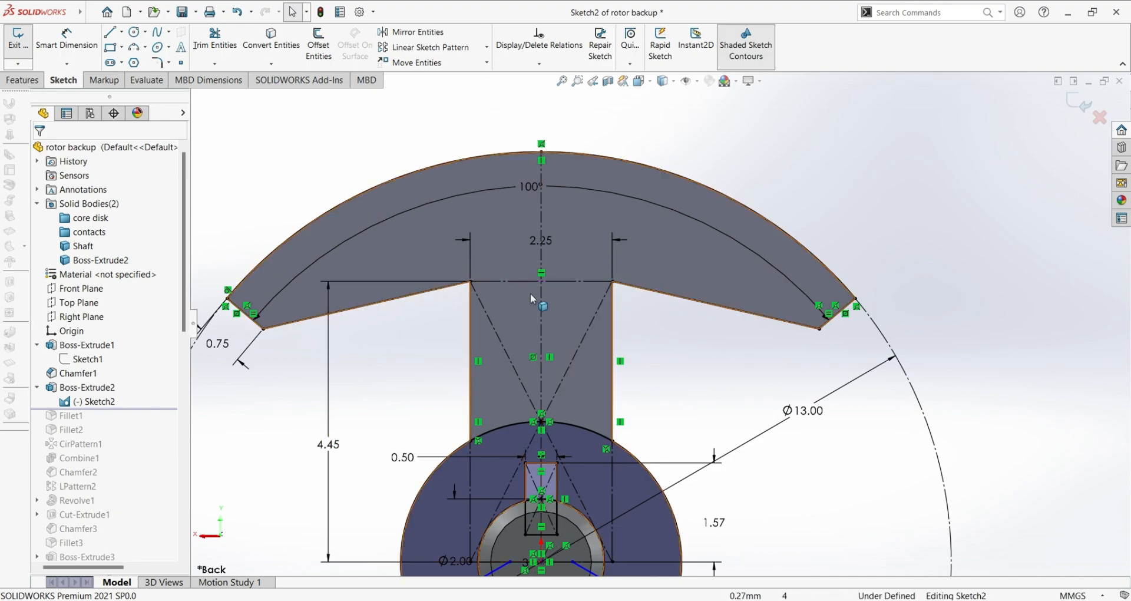
scroll(496, 337, "down", 3)
scroll(519, 351, "up", 1)
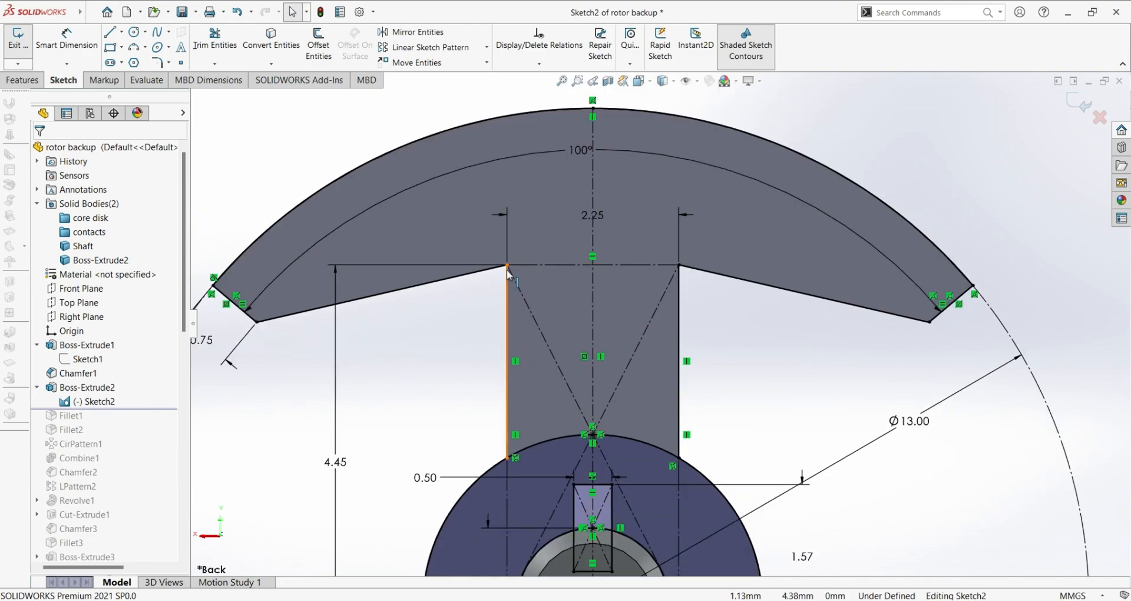
scroll(525, 402, "down", 2)
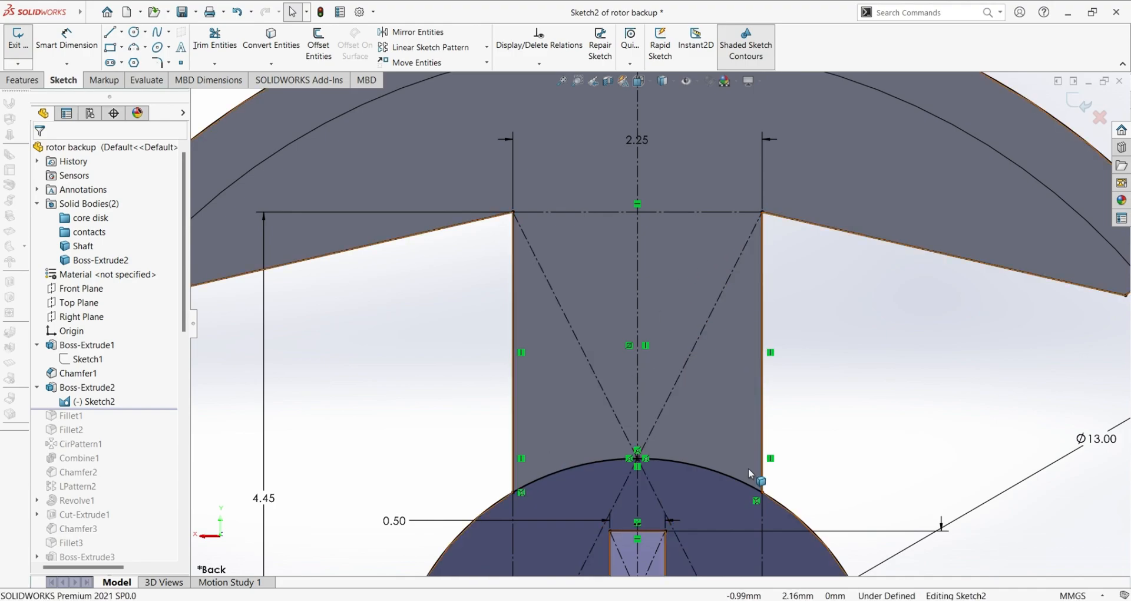
scroll(494, 276, "up", 3)
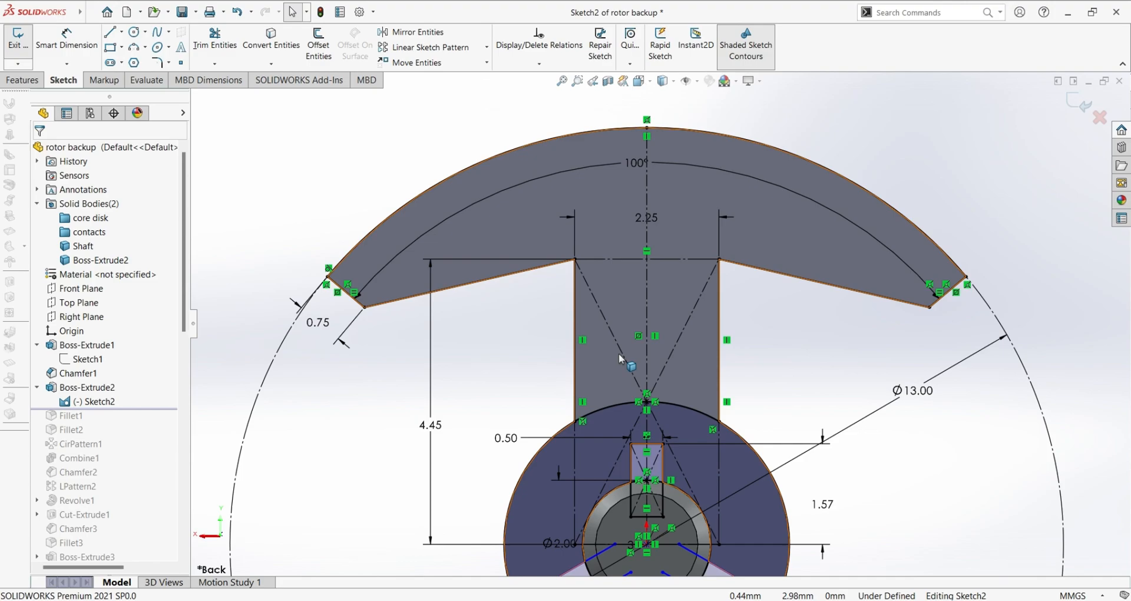
Examine the sketch from several angles, comparing its profile and dimensions with the extruded rotor arm on the shaft.
mouse_move(605, 353)
middle_mouse_down()
mouse_move(731, 330)
mouse_move(966, 430)
mouse_move(943, 444)
mouse_move(628, 361)
middle_mouse_up()
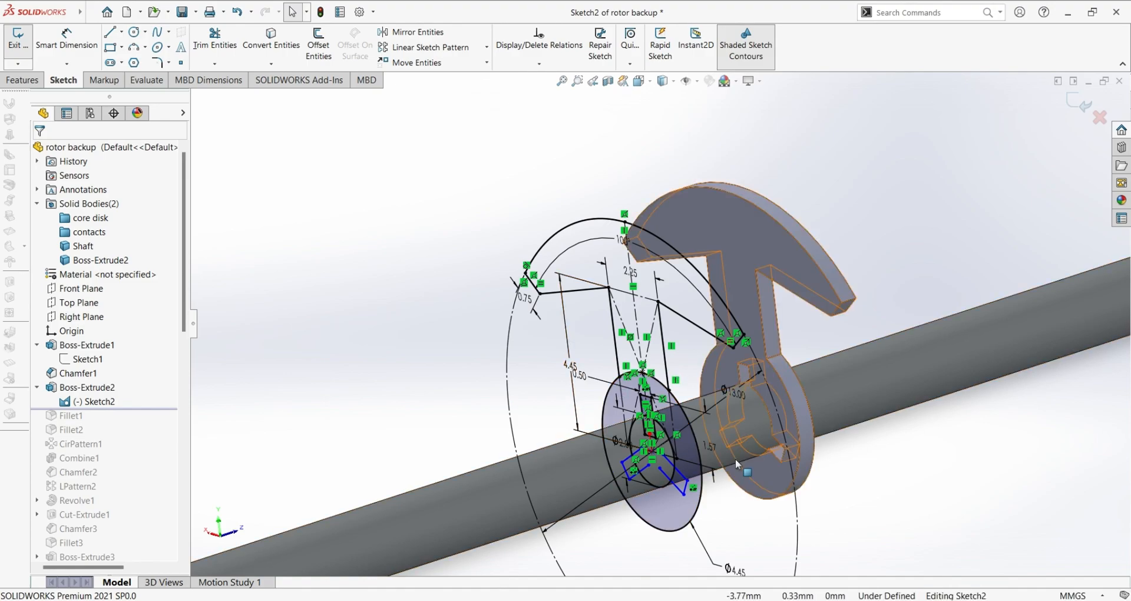
mouse_move(561, 362)
middle_mouse_down()
mouse_move(863, 488)
mouse_move(781, 454)
middle_mouse_up()
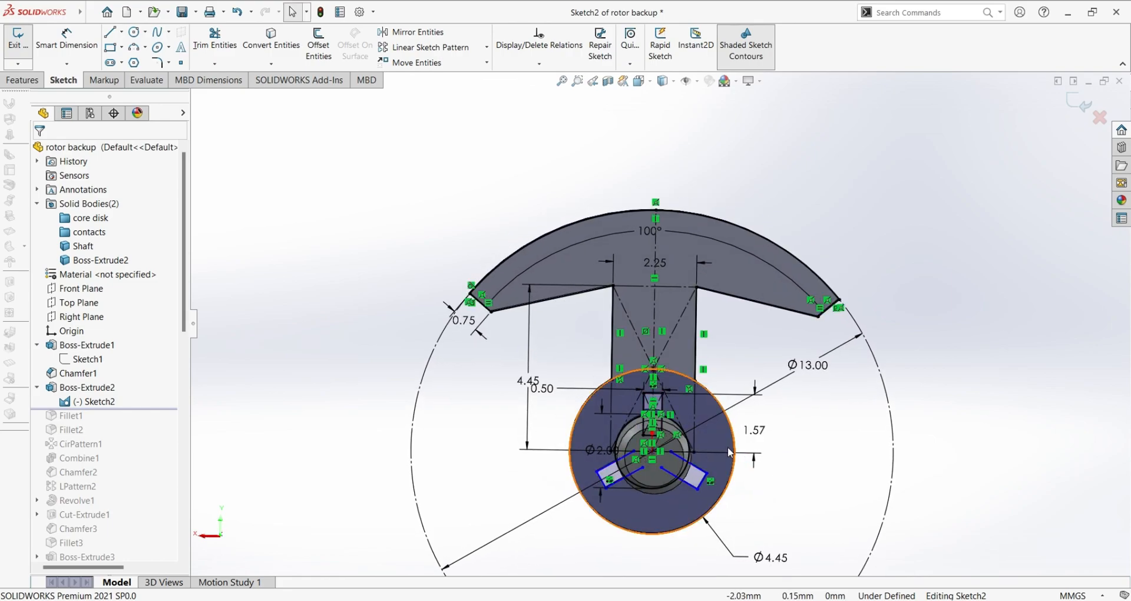
scroll(730, 449, "down", 3)
scroll(476, 277, "up", 1)
scroll(476, 277, "down", 2)
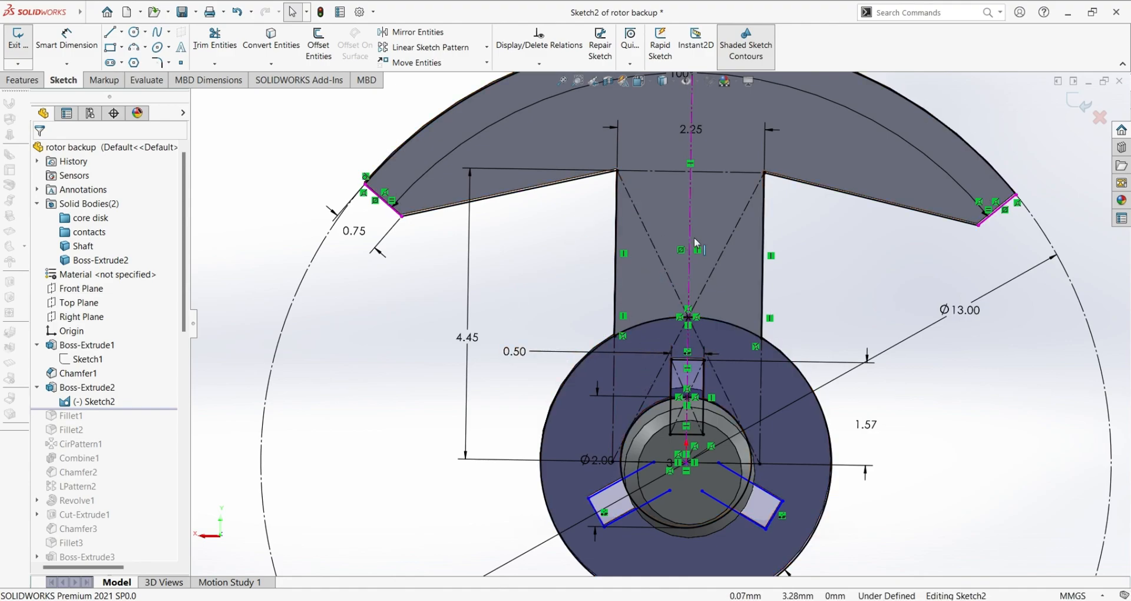
middle_click_drag(878, 319, 858, 346)
scroll(900, 298, "up", 6)
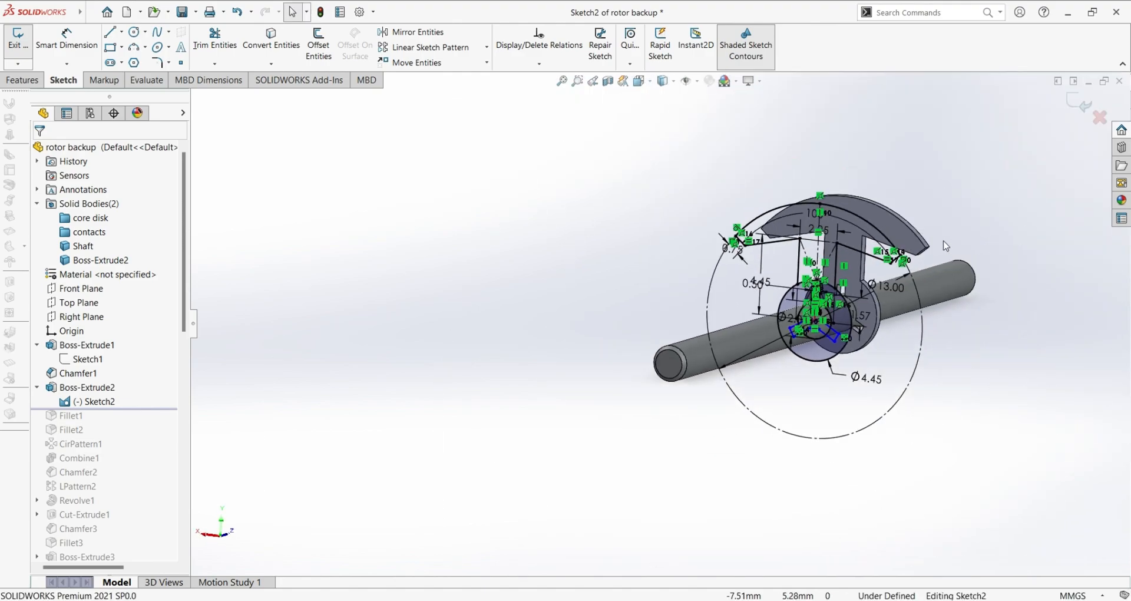
scroll(949, 248, "down", 2)
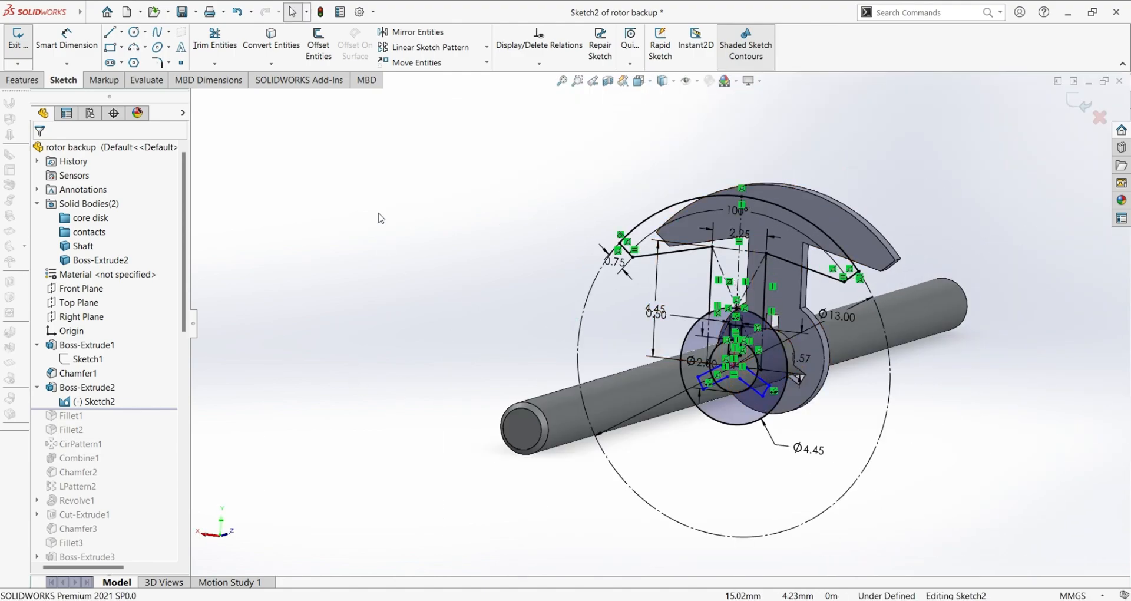
Exit the sketch into the rotor arm's Boss-Extrude2 settings and examine its start offset, blind depth and preview.
left_click(94, 387)
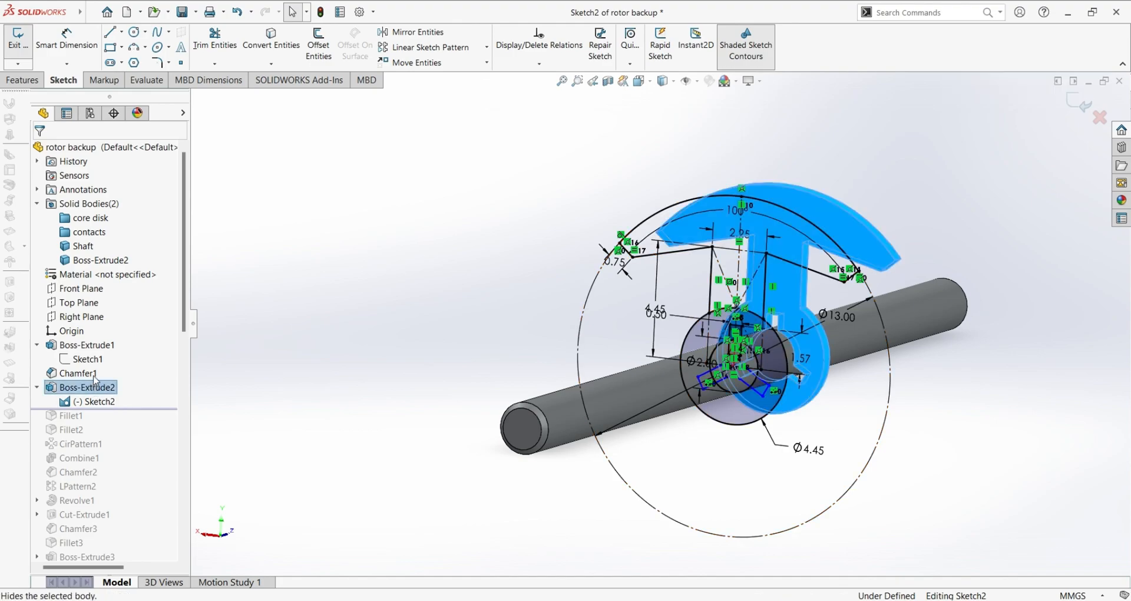
left_click(203, 413)
left_click(18, 38)
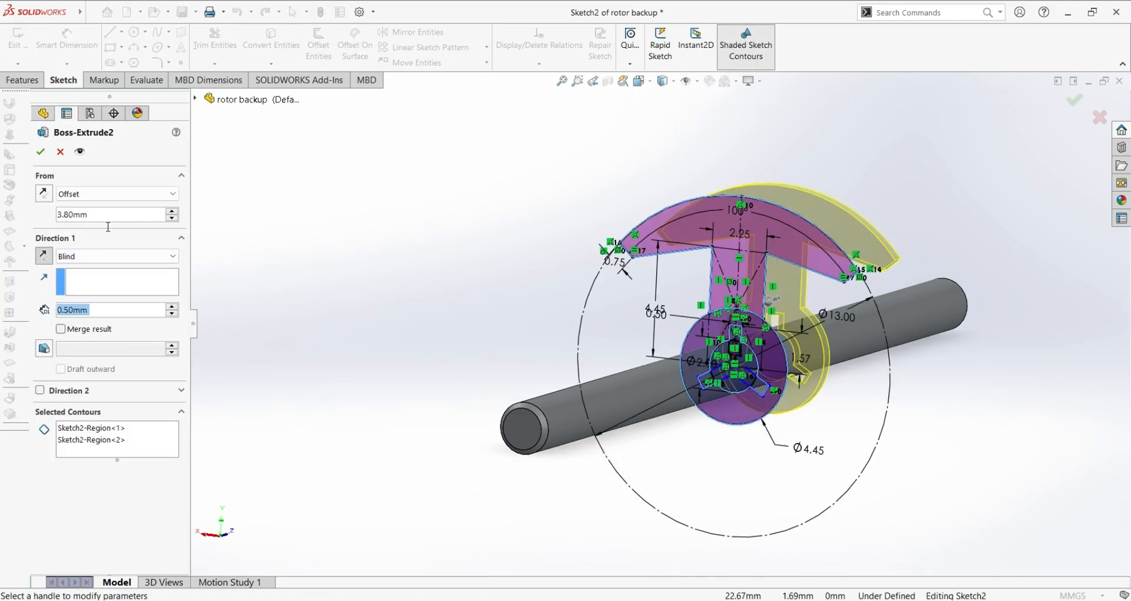
middle_click_drag(990, 315, 921, 329)
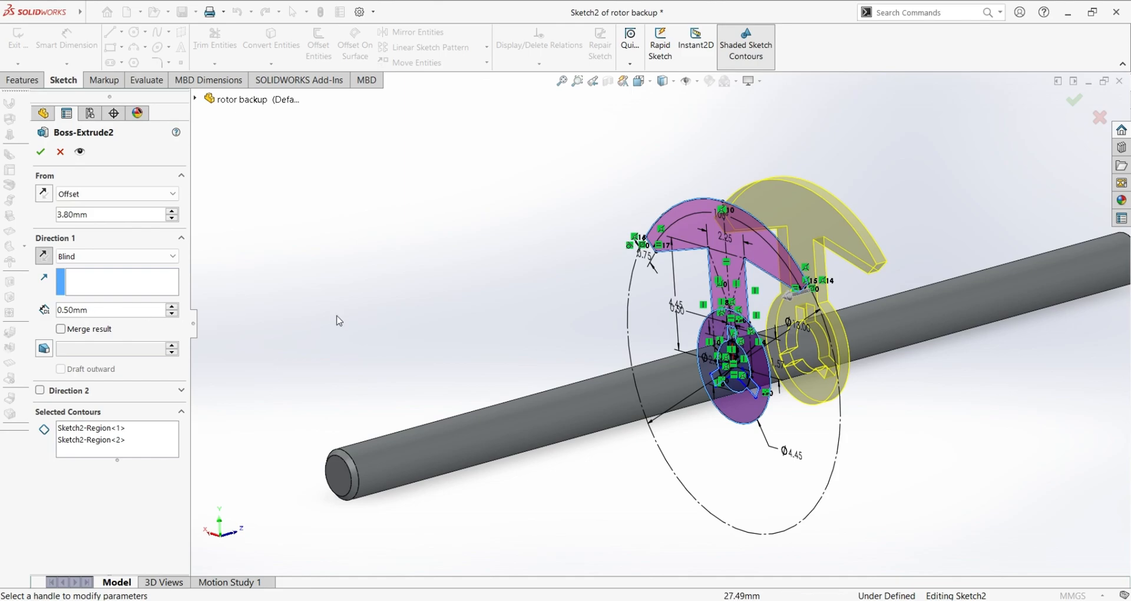
middle_click_drag(479, 313, 509, 320)
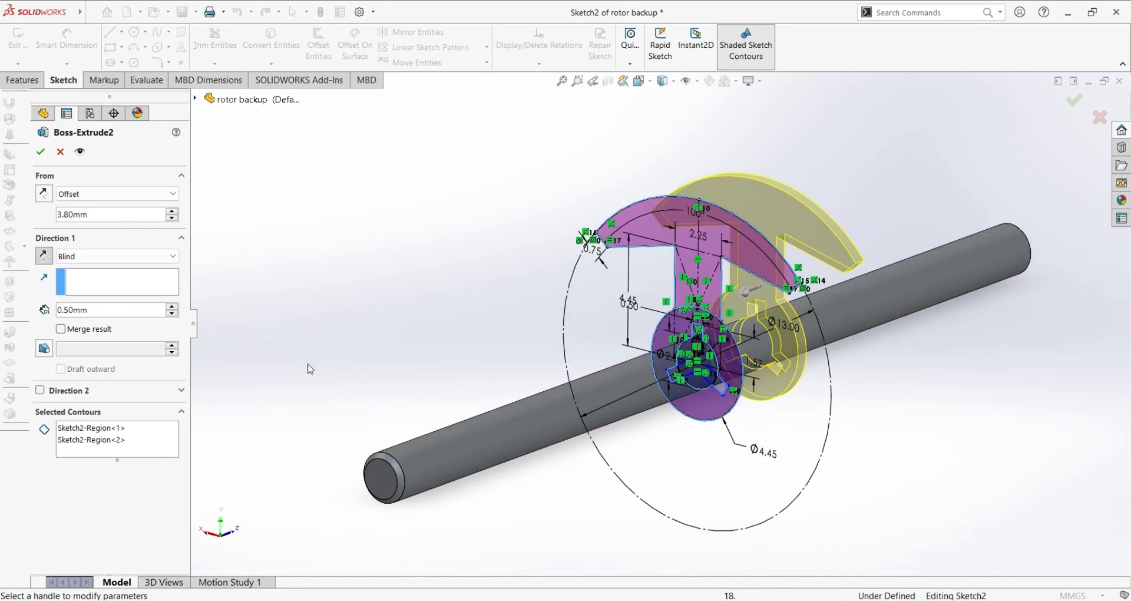
Highlight each of the extrusion's two selected contour regions, and close the Boss-Extrude2 settings without saving changes.
left_click(113, 431)
left_click(106, 441)
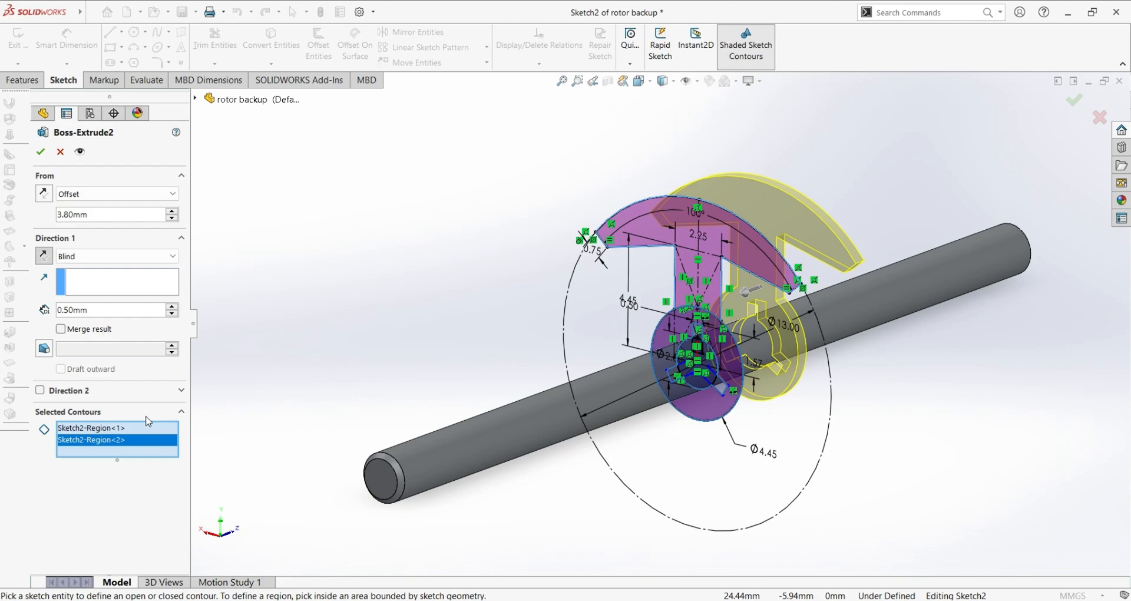
left_click(118, 428)
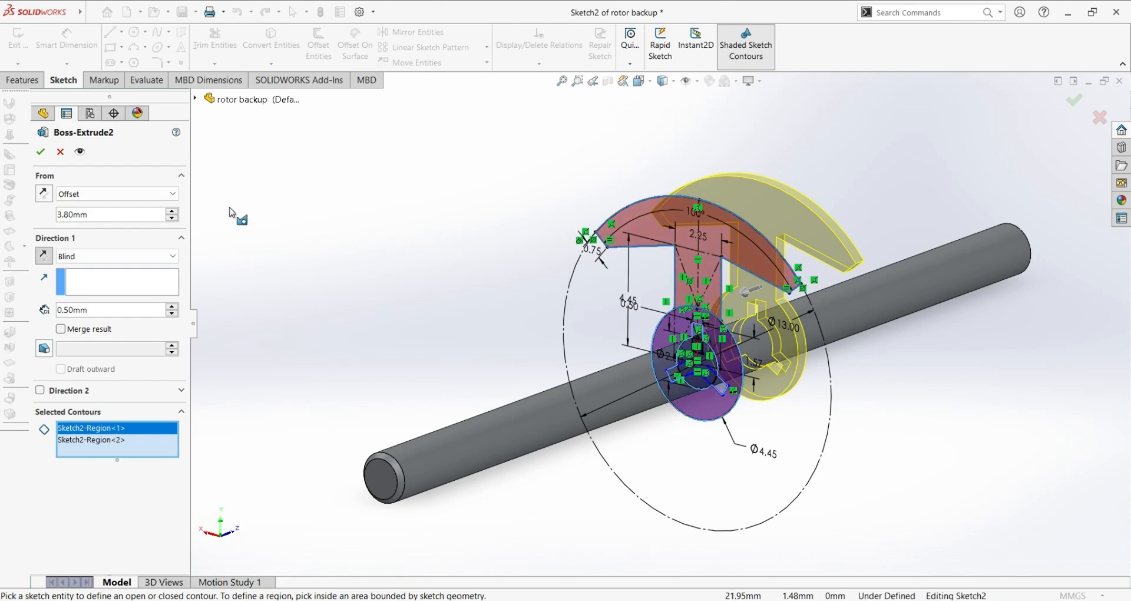
left_click(61, 153)
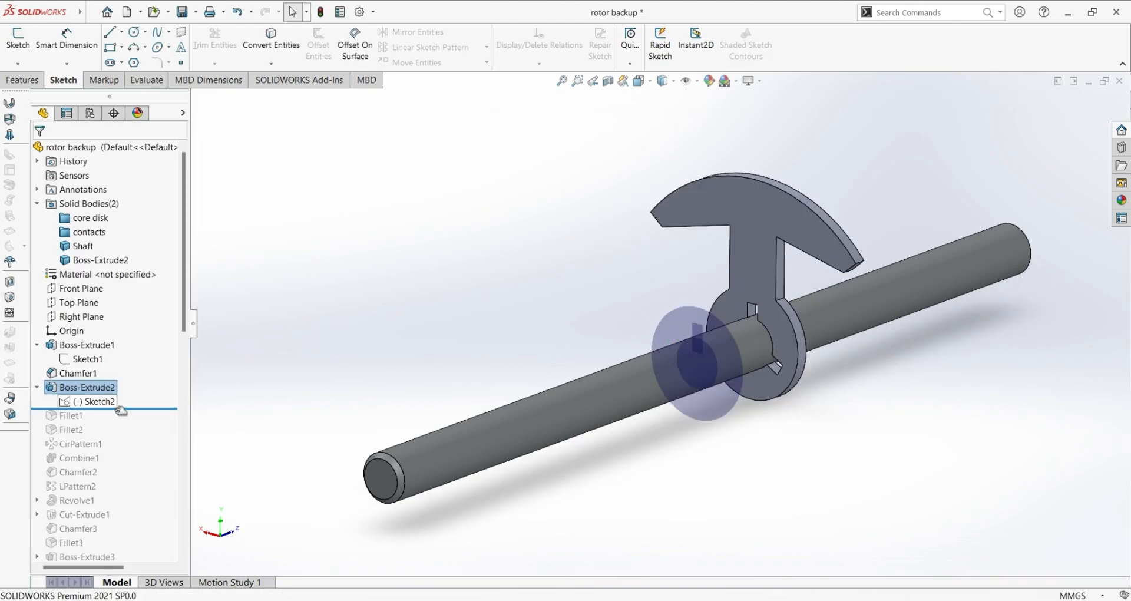
Roll the feature history forward to include Fillet1 and open that fillet for editing.
mouse_move(120, 411)
left_mouse_down()
mouse_move(112, 424)
mouse_move(83, 422)
left_mouse_up()
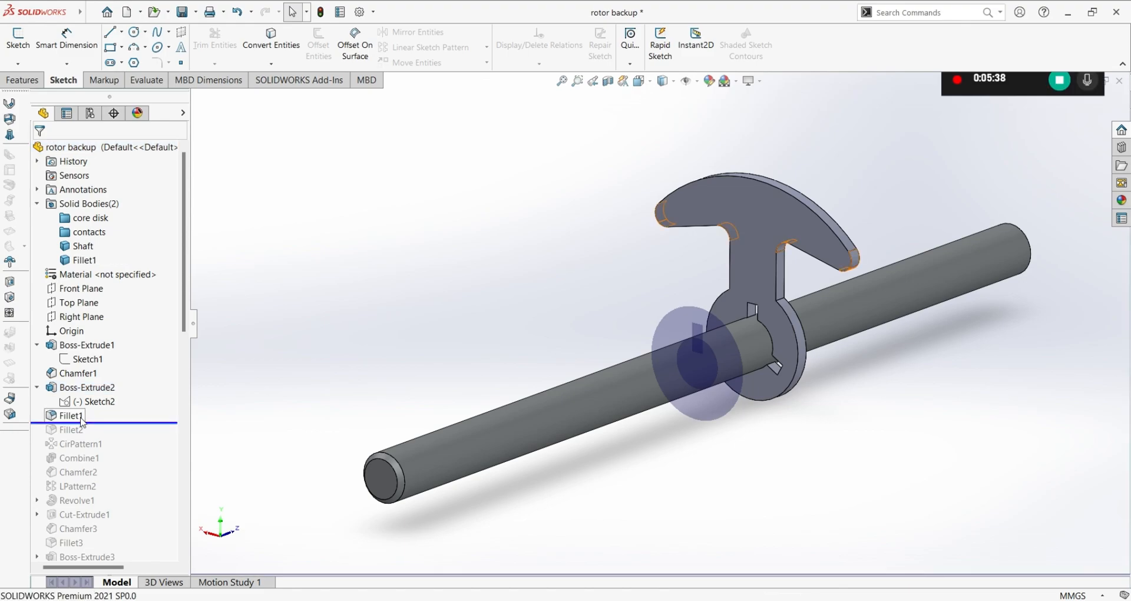
left_click(79, 419)
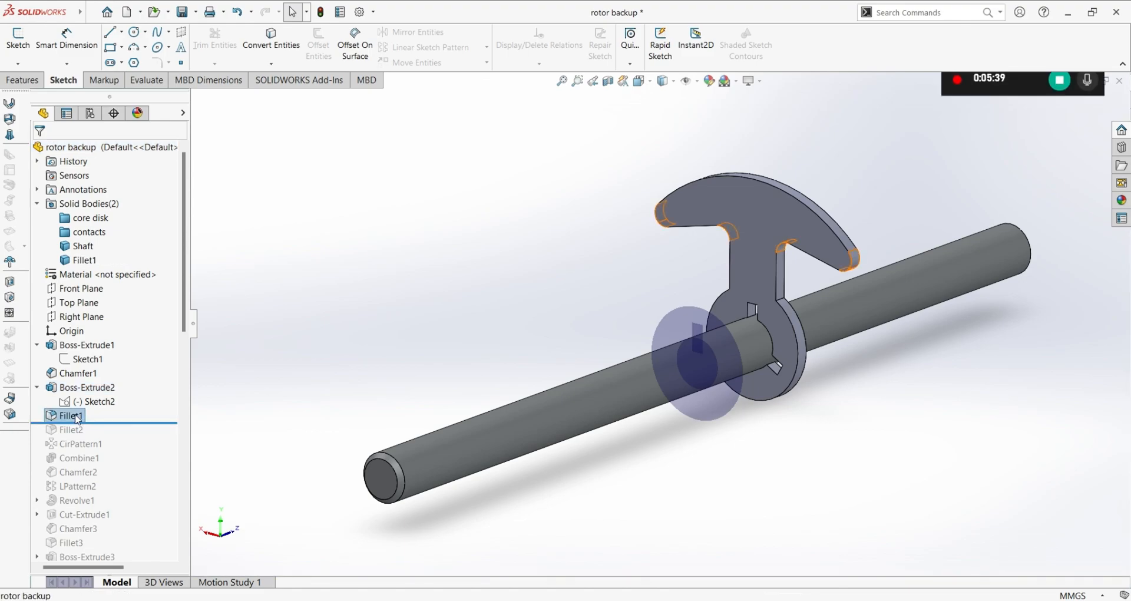
left_click(92, 302)
Examine the fillet preview on both arm tips and the two inner neck corners, along with the fillet's settings.
scroll(799, 264, "down", 1)
scroll(800, 264, "down", 6)
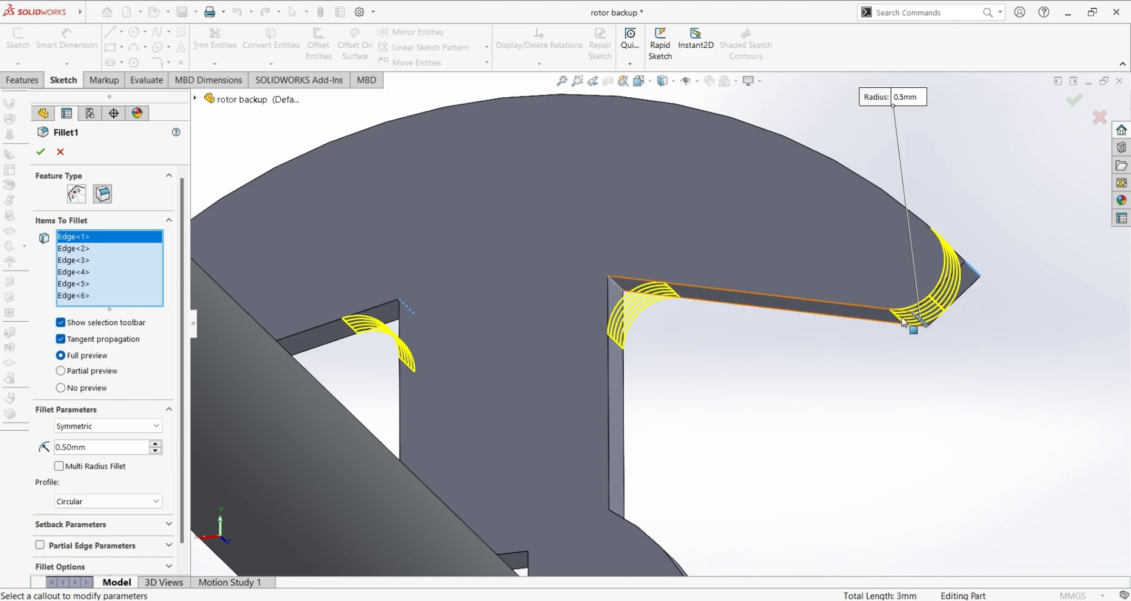
scroll(580, 363, "up", 5)
middle_click_drag(495, 339, 283, 315)
scroll(288, 318, "down", 4)
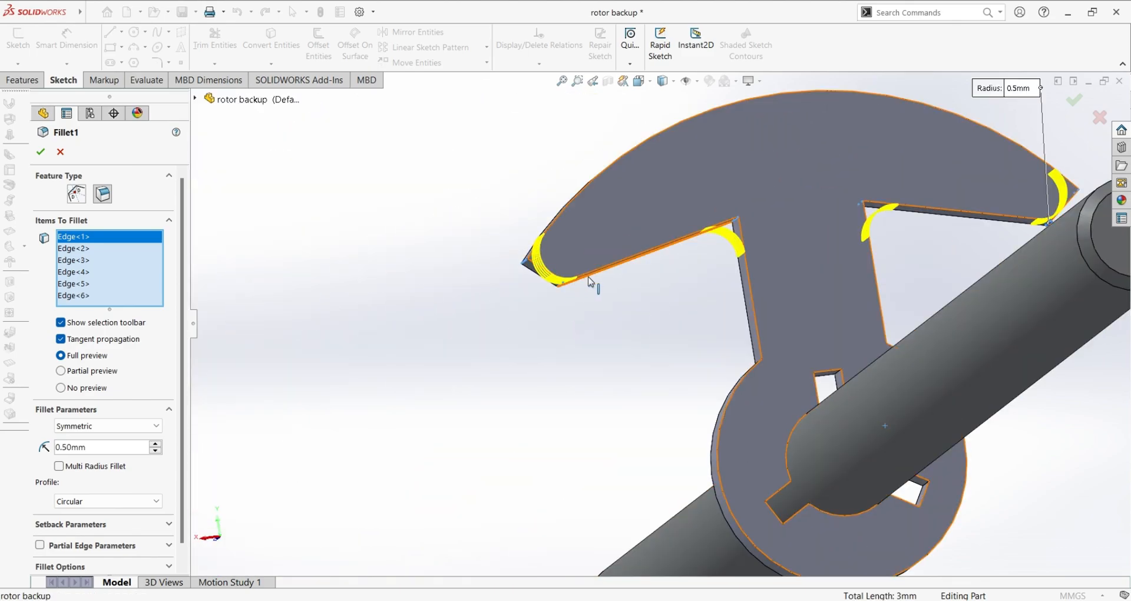
scroll(787, 319, "up", 5)
middle_click_drag(889, 345, 828, 424)
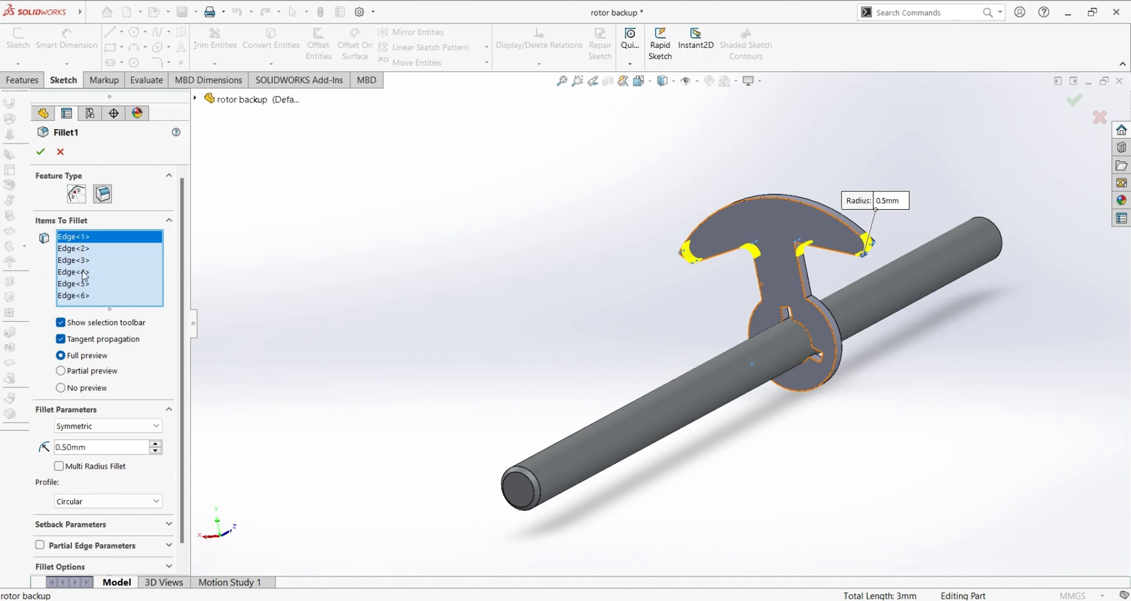
Examine the fillet edges on one arm tip up close, where the short end face meets the arc and underside.
scroll(904, 301, "down", 10)
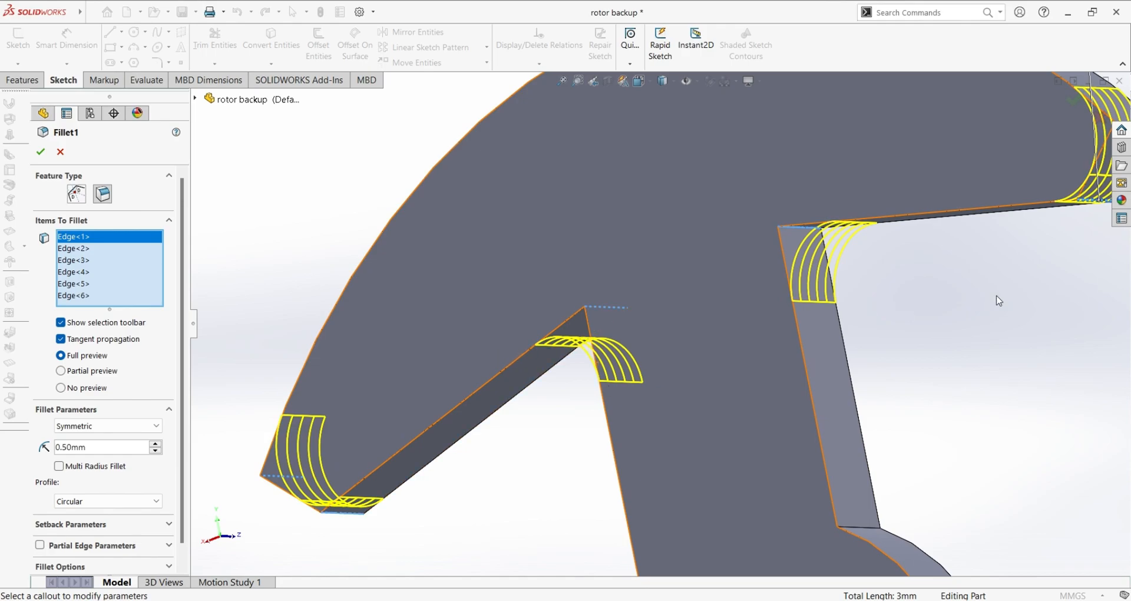
scroll(1000, 301, "up", 5)
middle_click_drag(1008, 302, 989, 312)
scroll(990, 312, "down", 5)
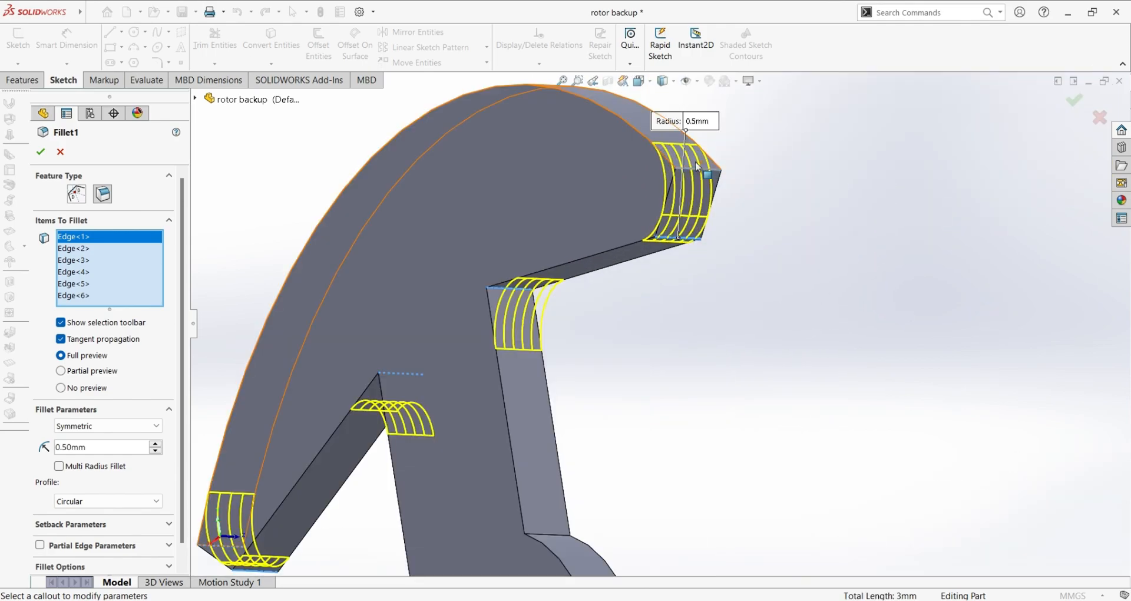
scroll(700, 172, "down", 3)
middle_click_drag(700, 173, 776, 328)
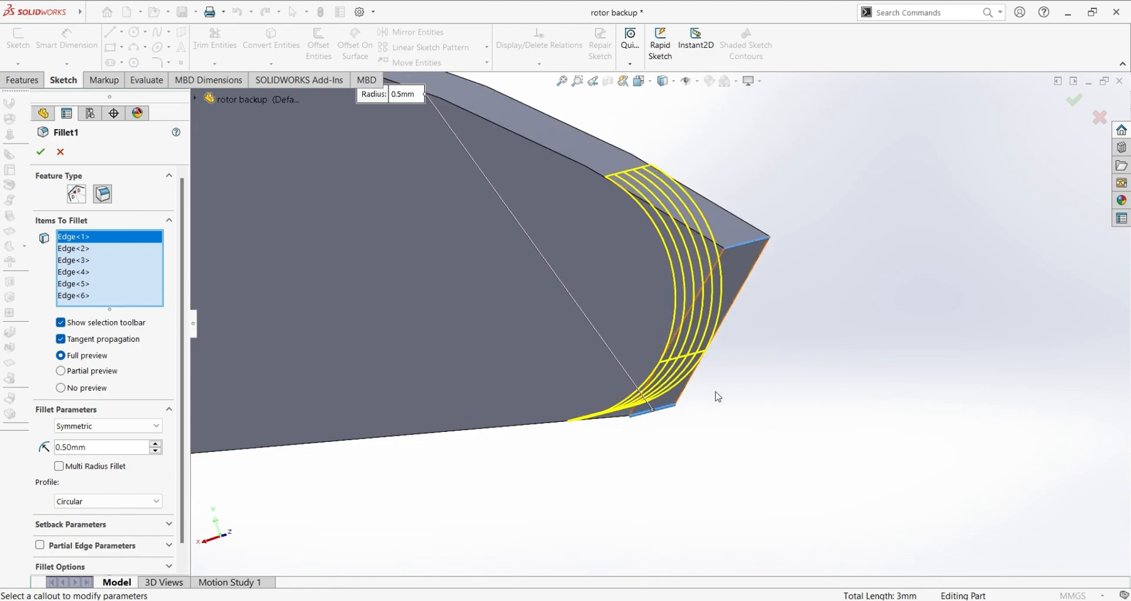
Examine the filleted edges of the arm tips and neck corners from the reverse side and several other angles.
middle_click_drag(715, 252, 734, 341)
scroll(586, 435, "up", 4)
middle_click_drag(265, 442, 434, 435)
scroll(405, 421, "up", 4)
scroll(405, 418, "down", 3)
scroll(519, 439, "down", 4)
middle_click_drag(548, 450, 742, 412)
middle_click_drag(915, 316, 881, 225)
scroll(815, 141, "up", 2)
scroll(813, 148, "down", 1)
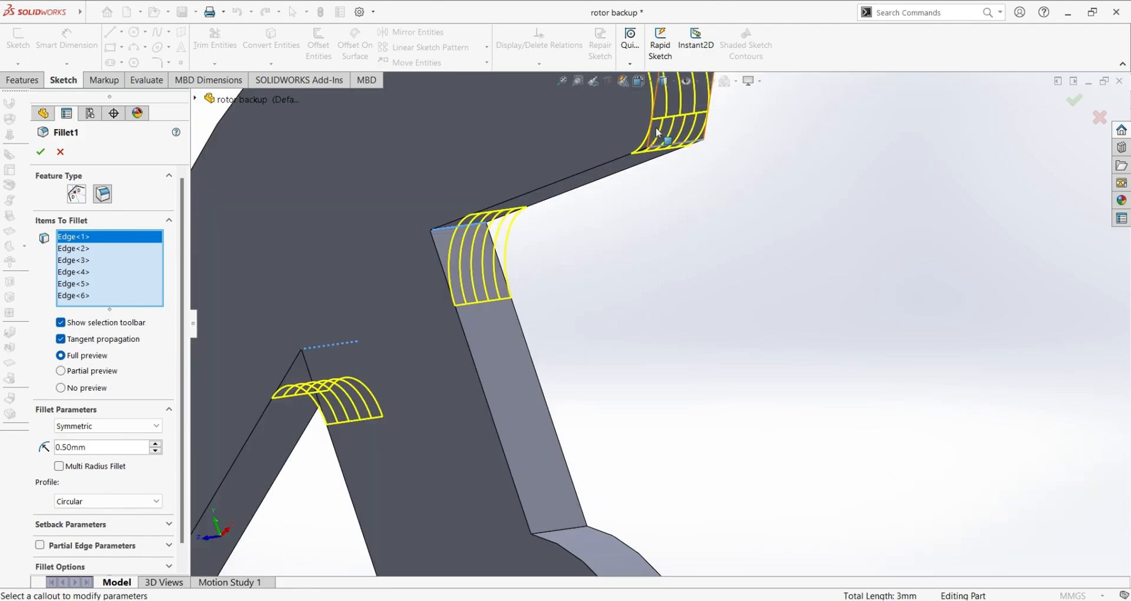
scroll(658, 133, "down", 3)
scroll(701, 215, "up", 3)
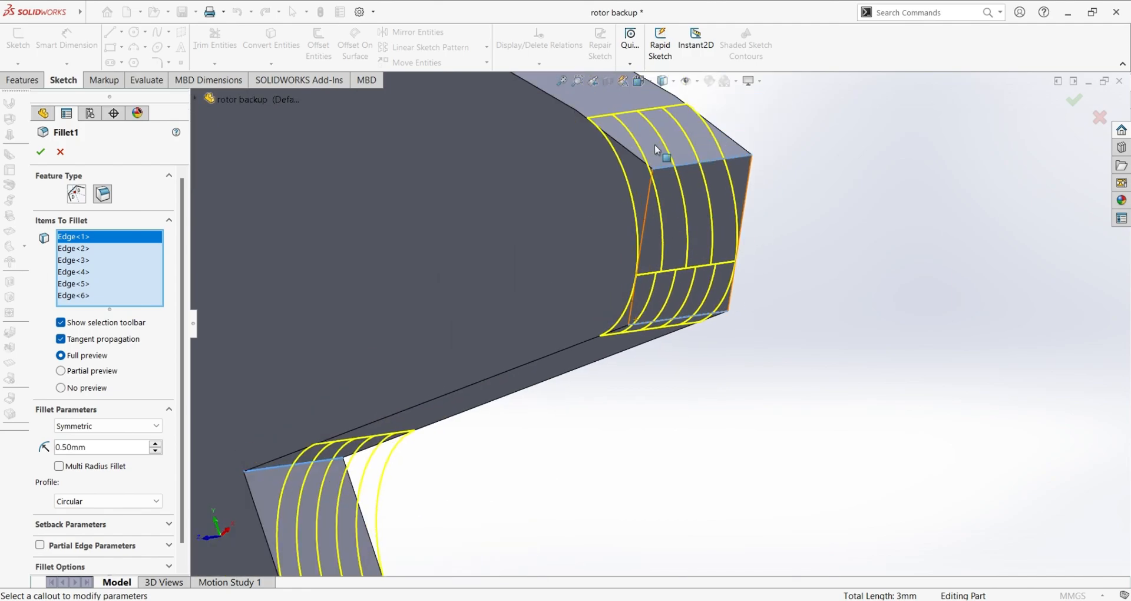
scroll(627, 399, "up", 4)
middle_click_drag(631, 411, 501, 472)
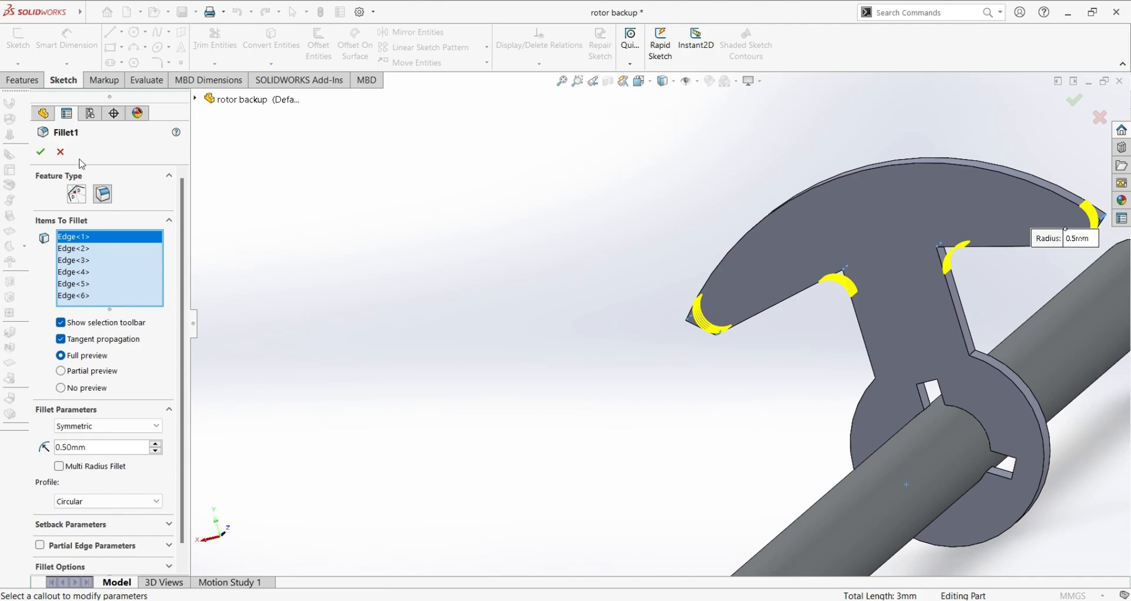
Leave Fillet1 without changes and examine the rounded arm tips and neck corners on the disk around the shaft.
left_click(60, 152)
scroll(846, 283, "up", 4)
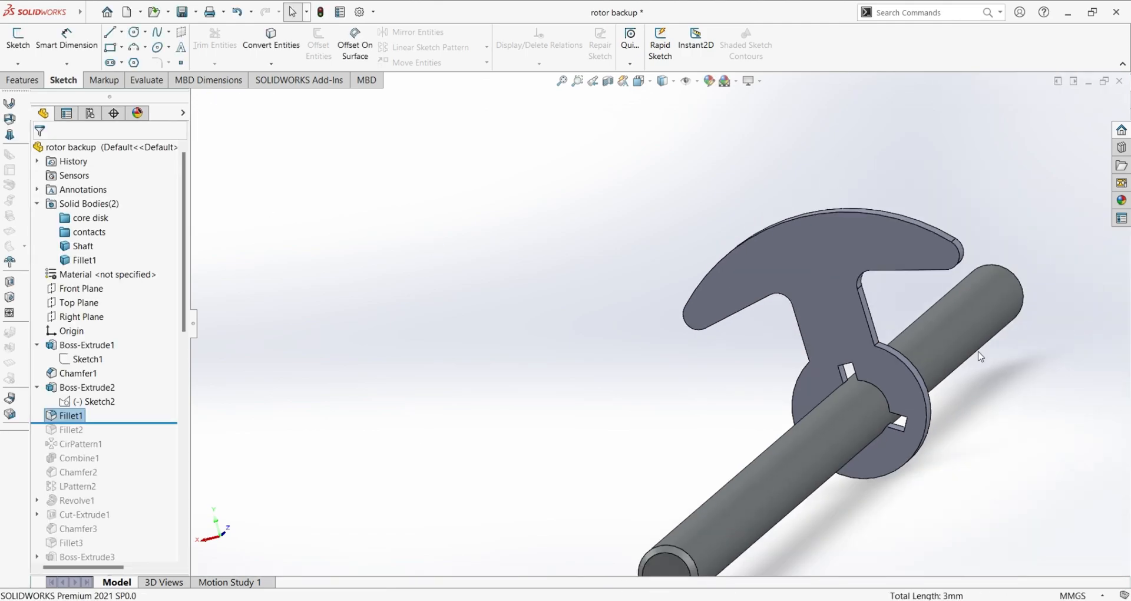
middle_click_drag(923, 518, 917, 472)
scroll(917, 472, "down", 3)
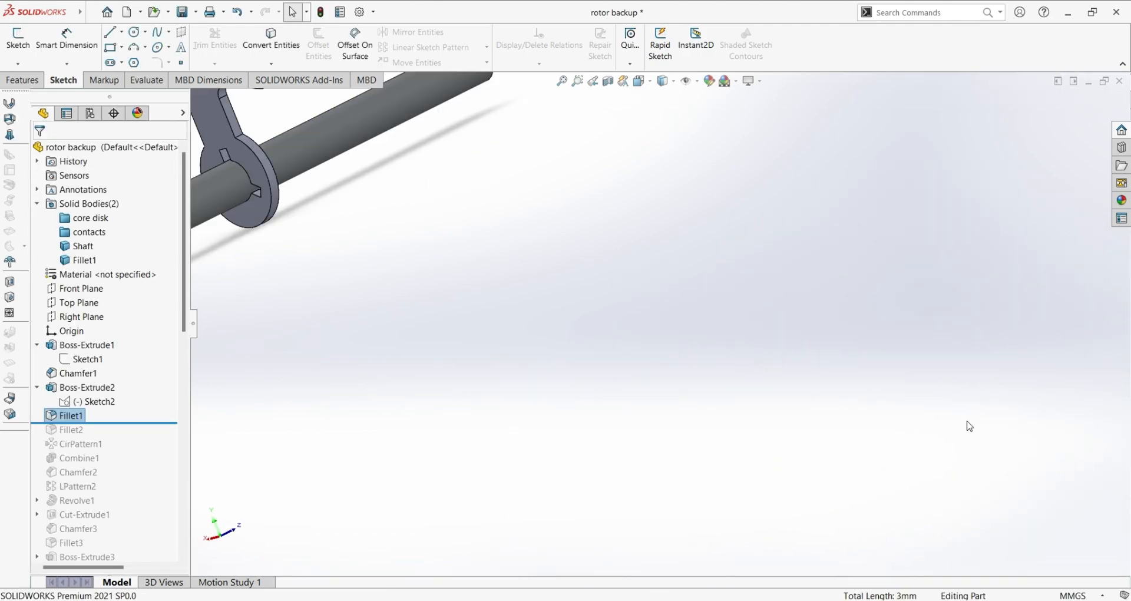
scroll(967, 425, "up", 6)
scroll(392, 213, "down", 5)
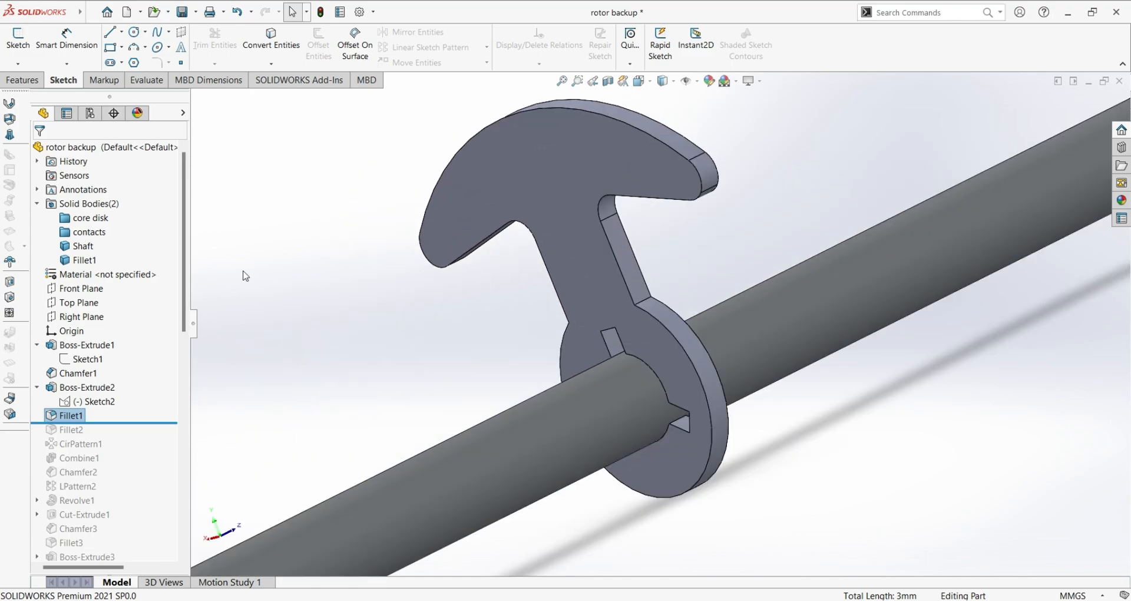
Roll the feature history forward to include Fillet2, comparing the neck base with and without it, and review the fillet's settings.
left_click_drag(117, 423, 121, 437)
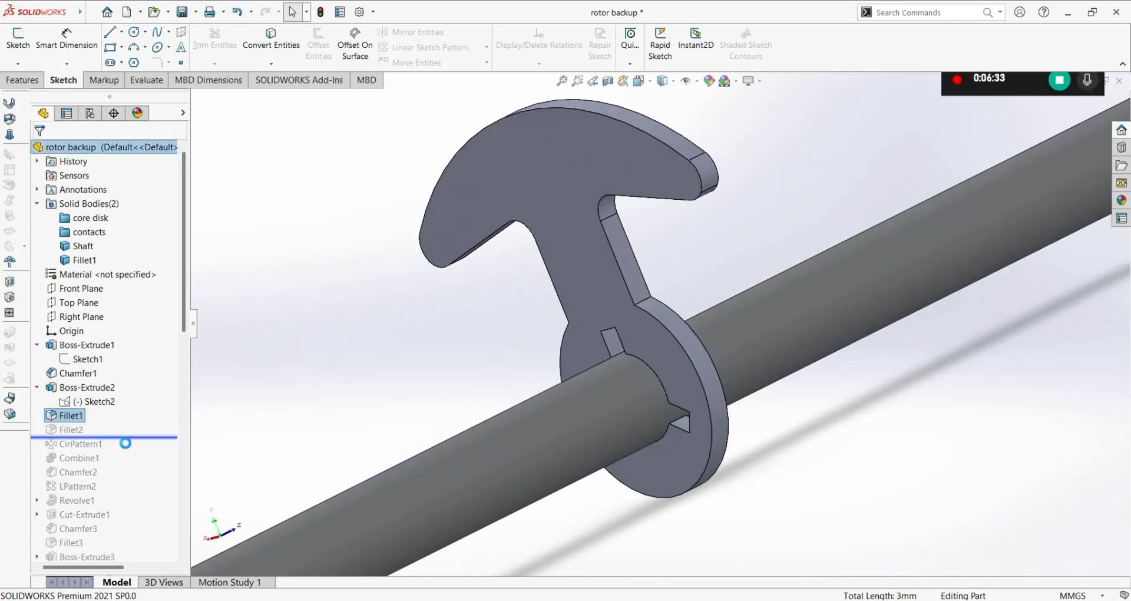
left_click(81, 433)
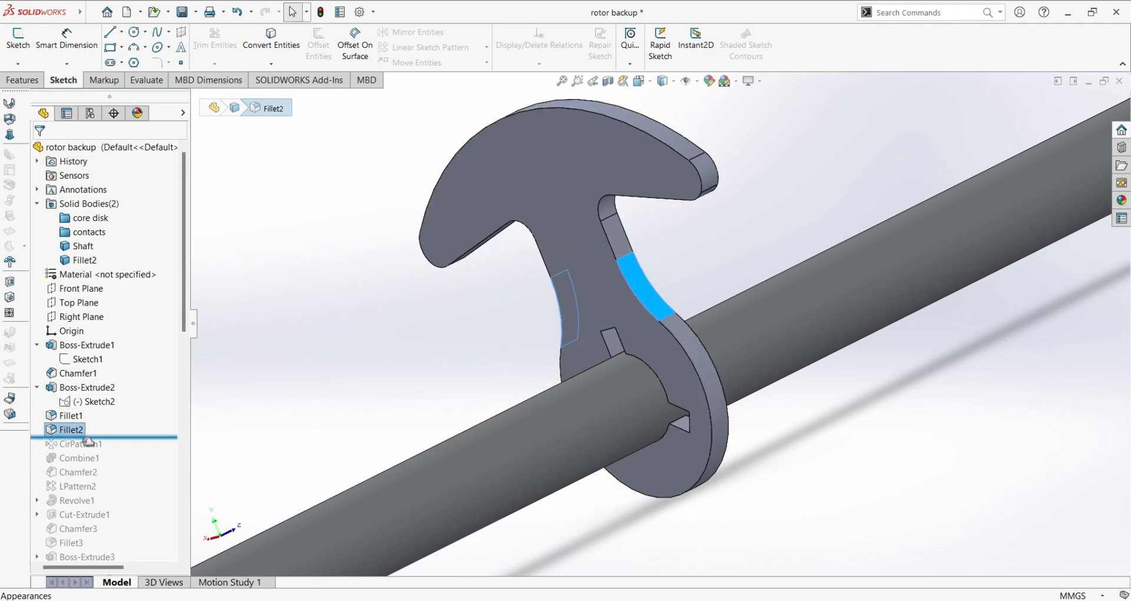
left_click_drag(96, 439, 96, 425)
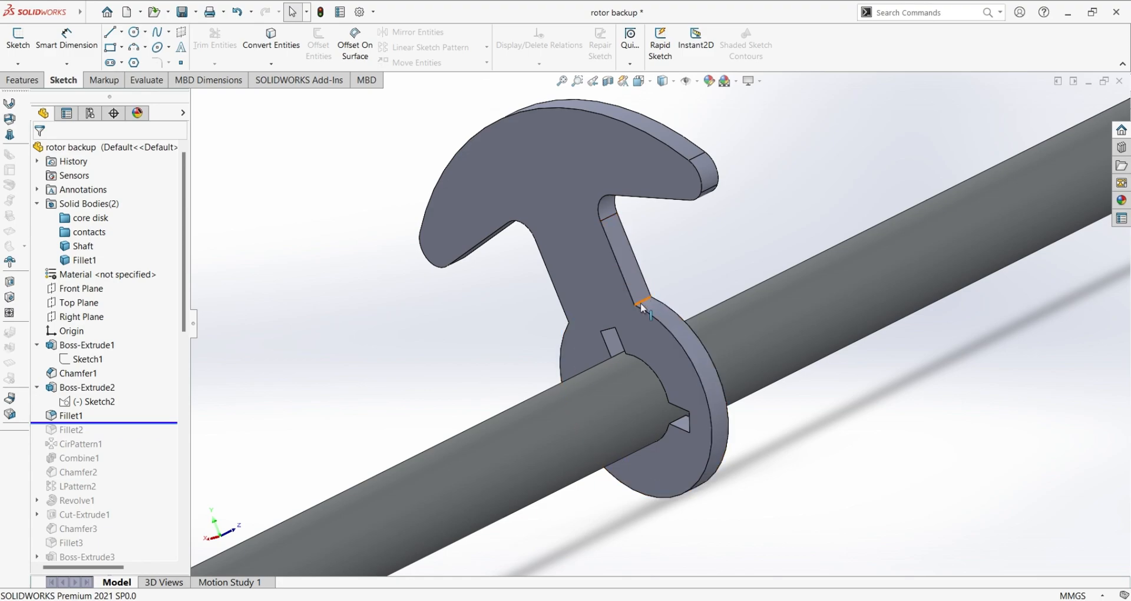
left_click_drag(145, 423, 143, 438)
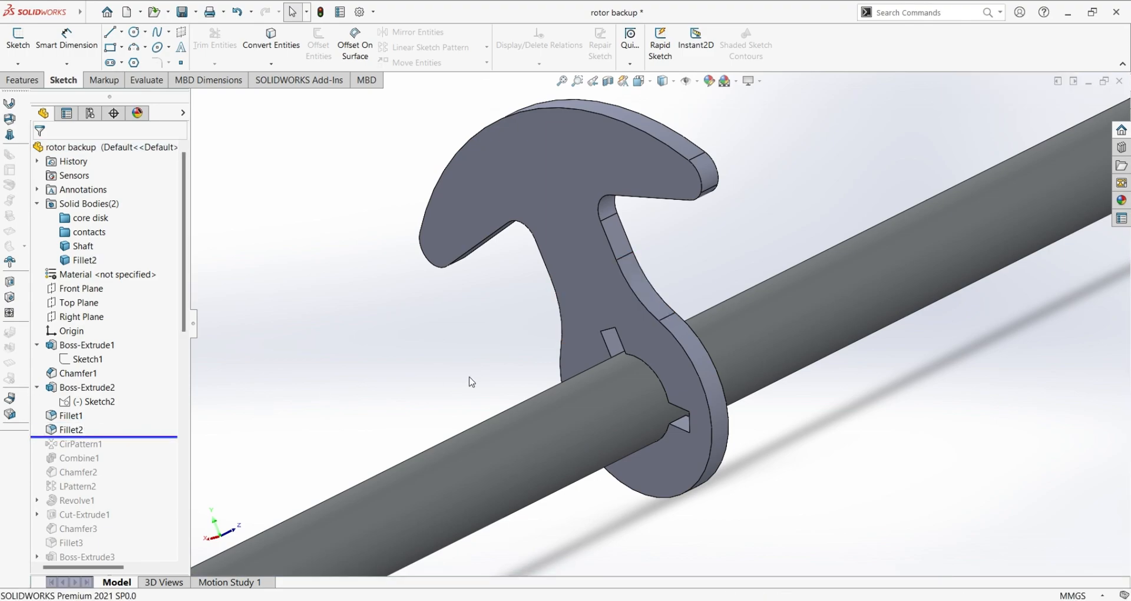
left_click(73, 433)
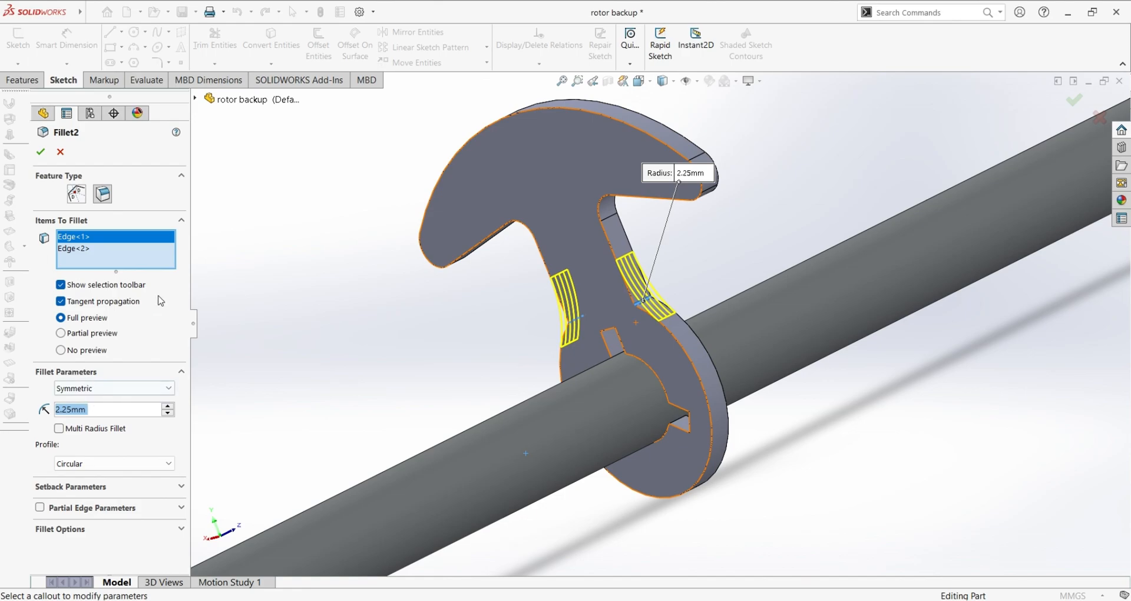
left_click(58, 152)
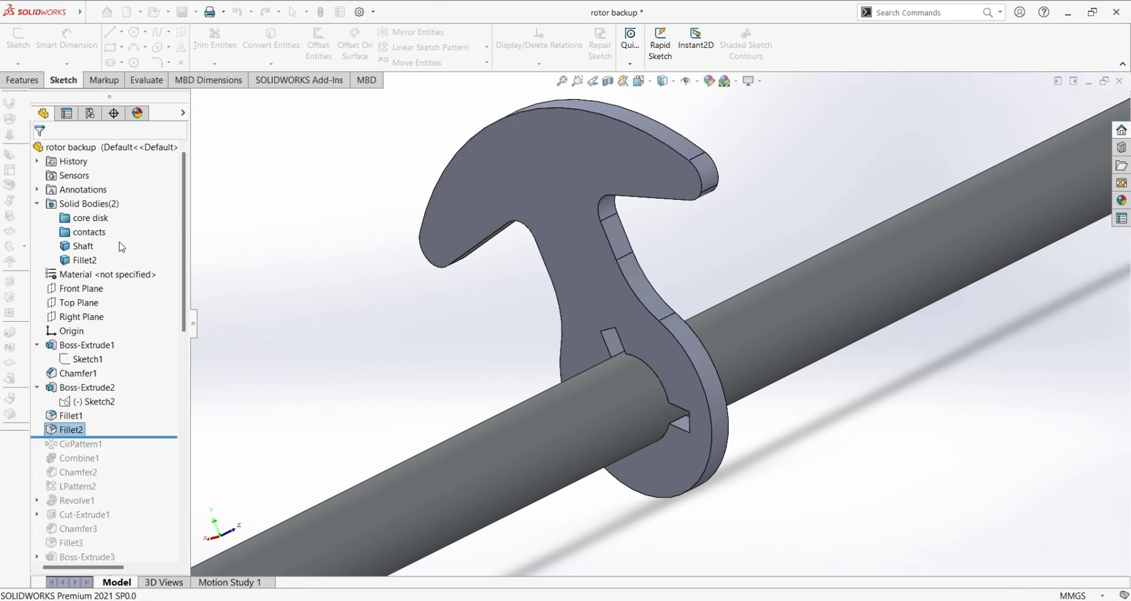
Roll the feature history forward to include CirPattern1 and review the circular pattern's axis, spacing, instance and body settings.
left_click_drag(124, 438, 120, 453)
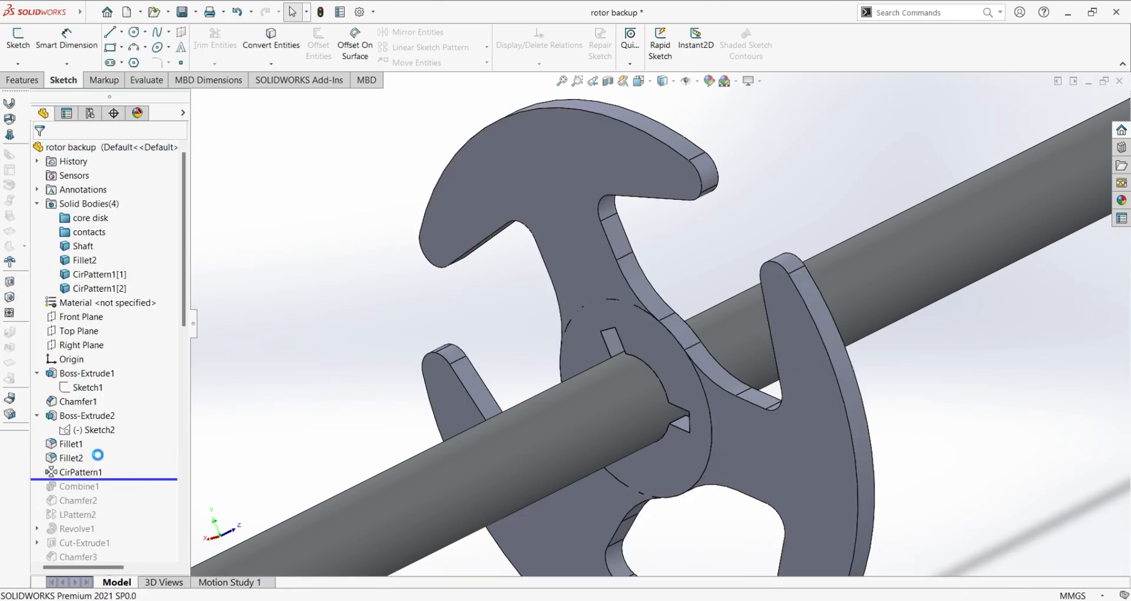
left_click(107, 471)
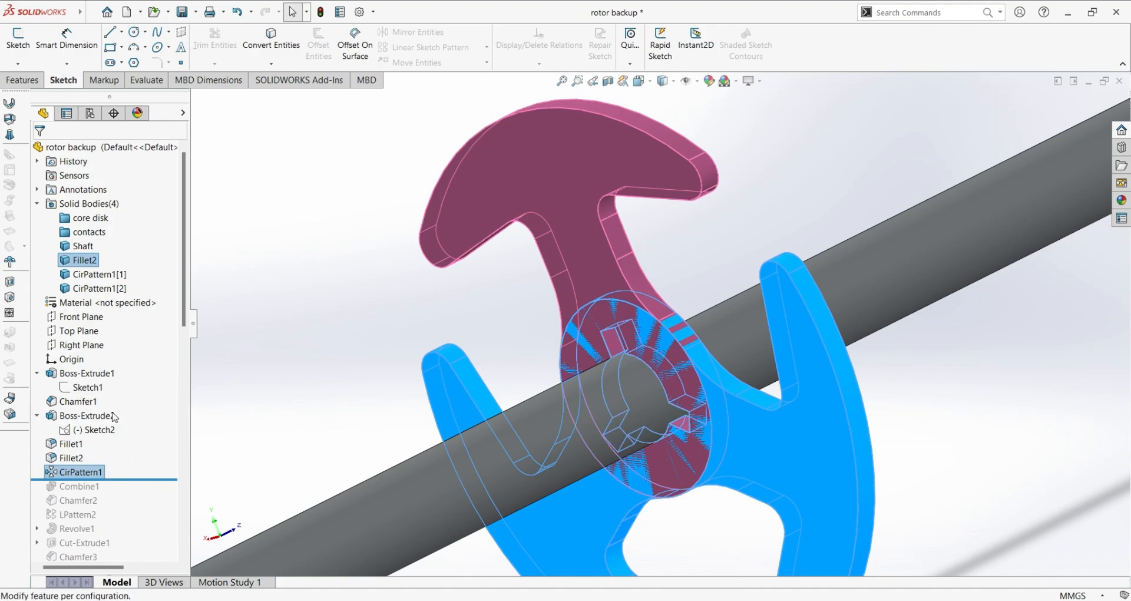
left_click(104, 310)
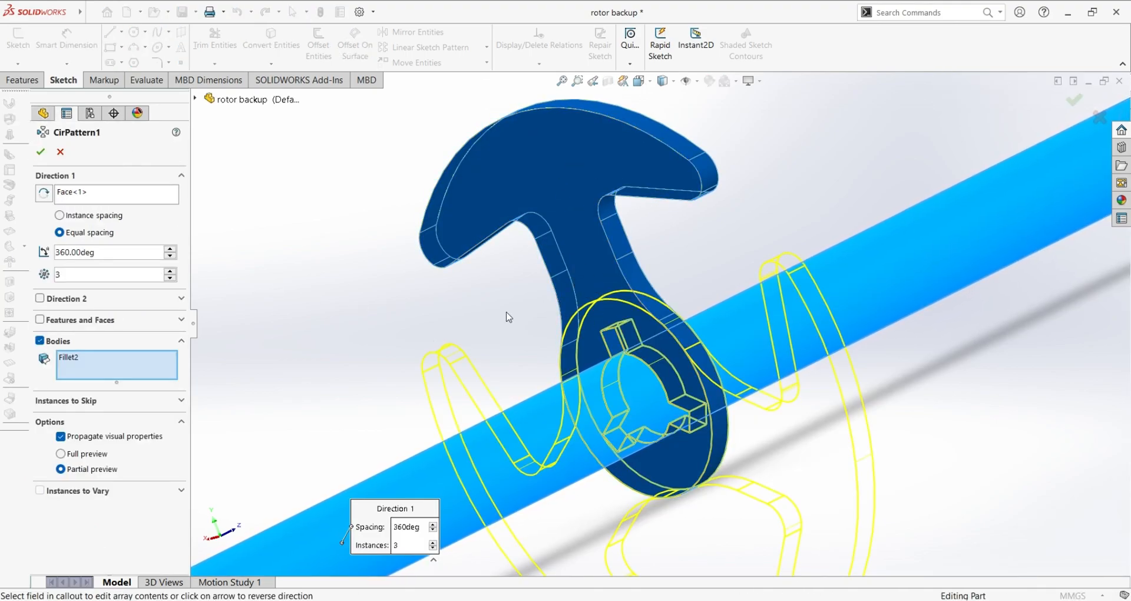
scroll(512, 317, "up", 3)
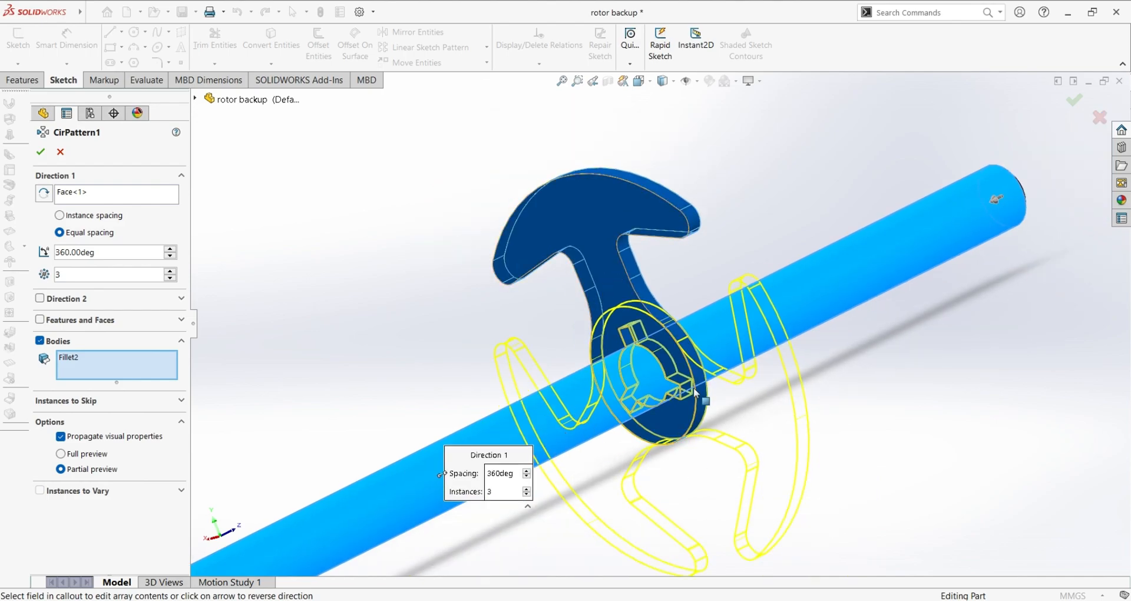
key("f")
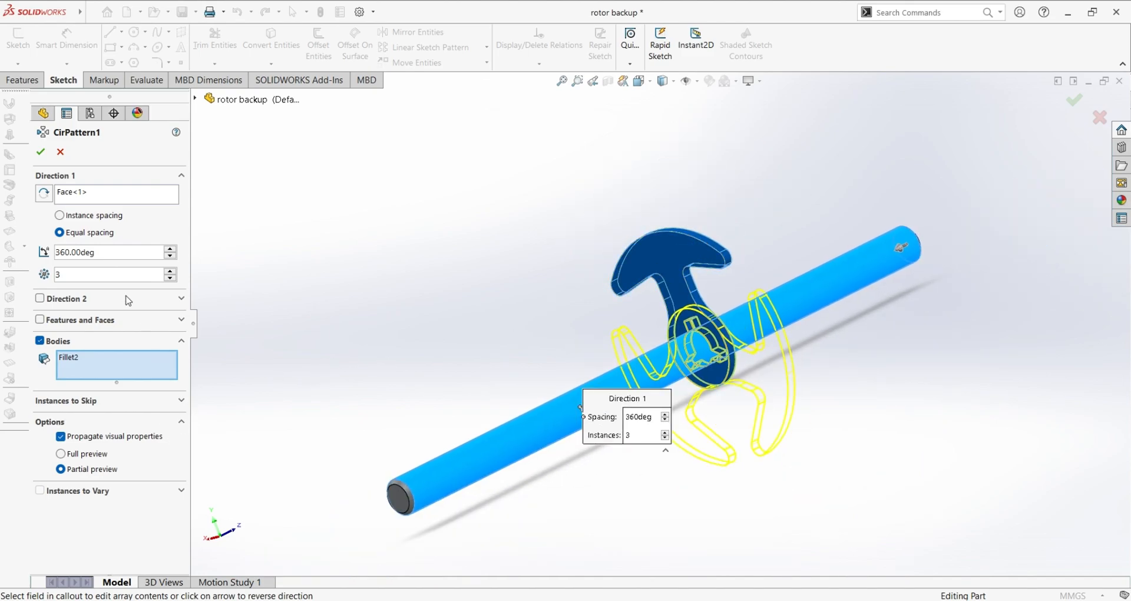
left_click(69, 279)
left_click(61, 152)
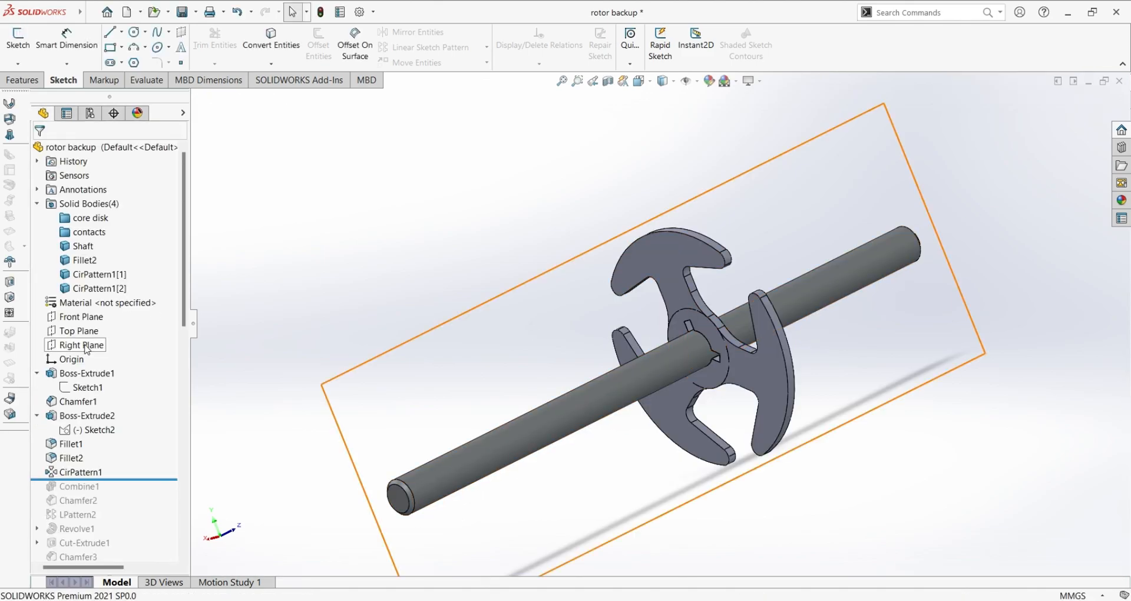
Roll the feature history forward to include Combine1 and open that feature for editing.
scroll(116, 365, "down", 2)
scroll(116, 365, "down", 6)
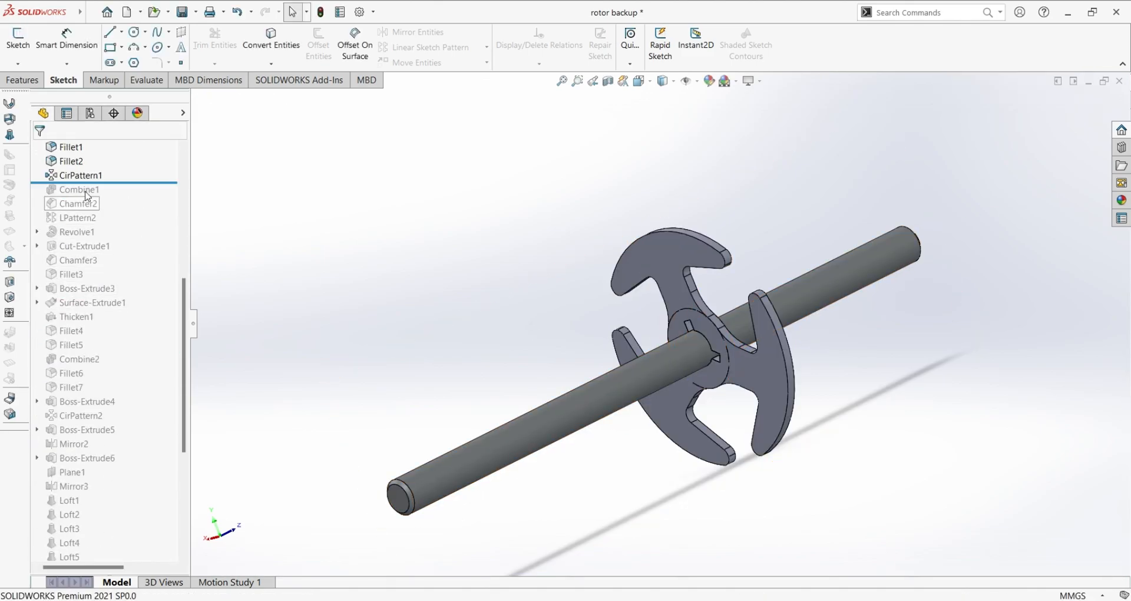
left_click_drag(109, 187, 106, 203)
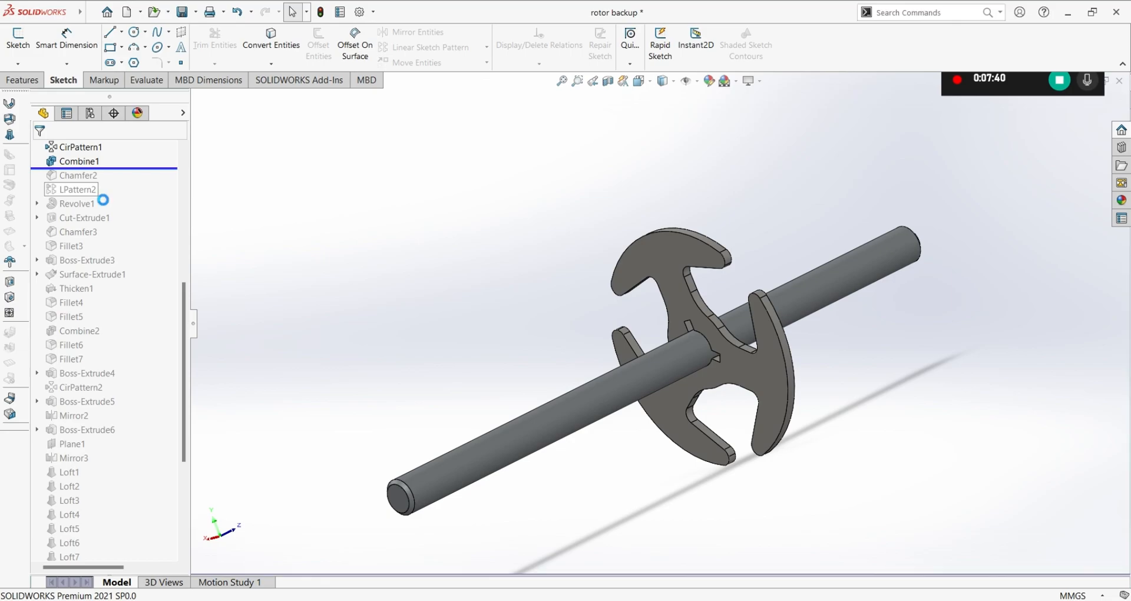
left_click(85, 164)
left_click(100, 140)
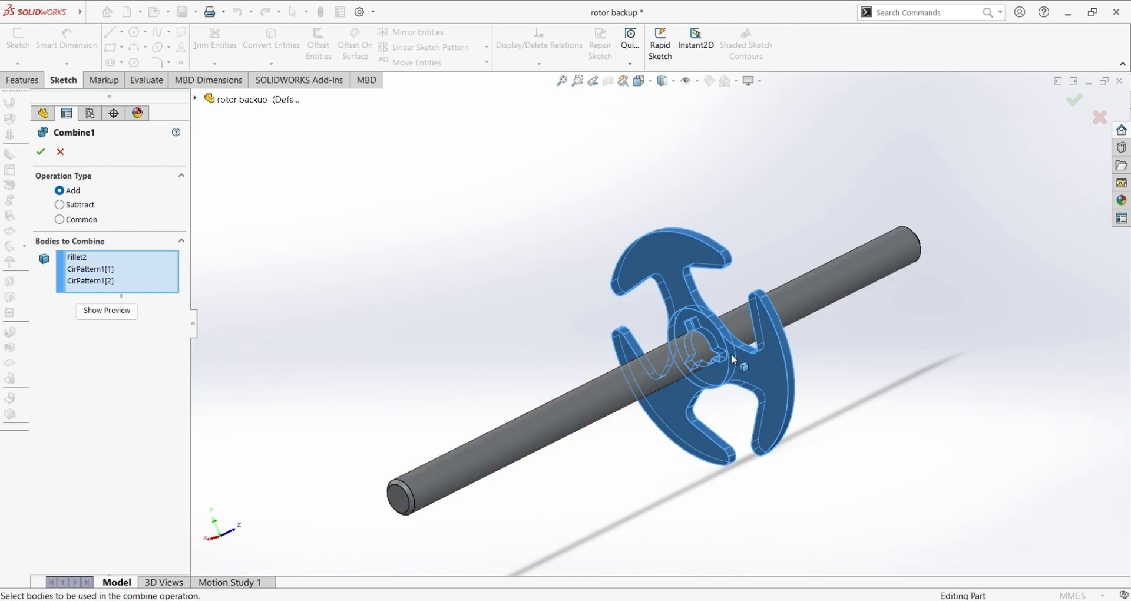
Examine each of the arm bodies merged by Combine1, including with one arm deselected, and leave the feature without changes.
left_click(91, 270)
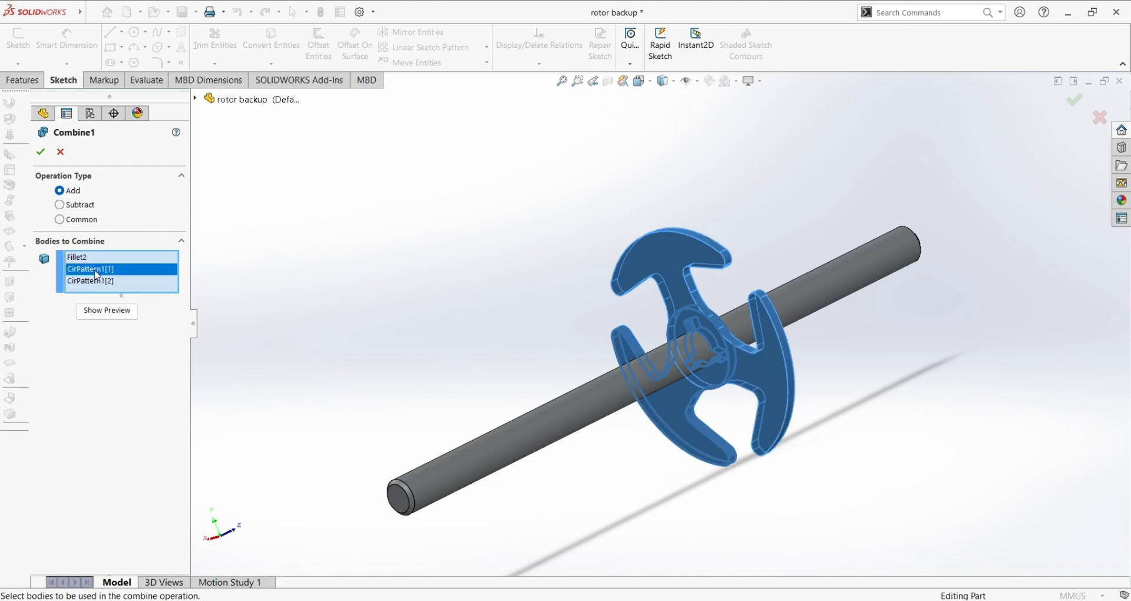
left_click(79, 263)
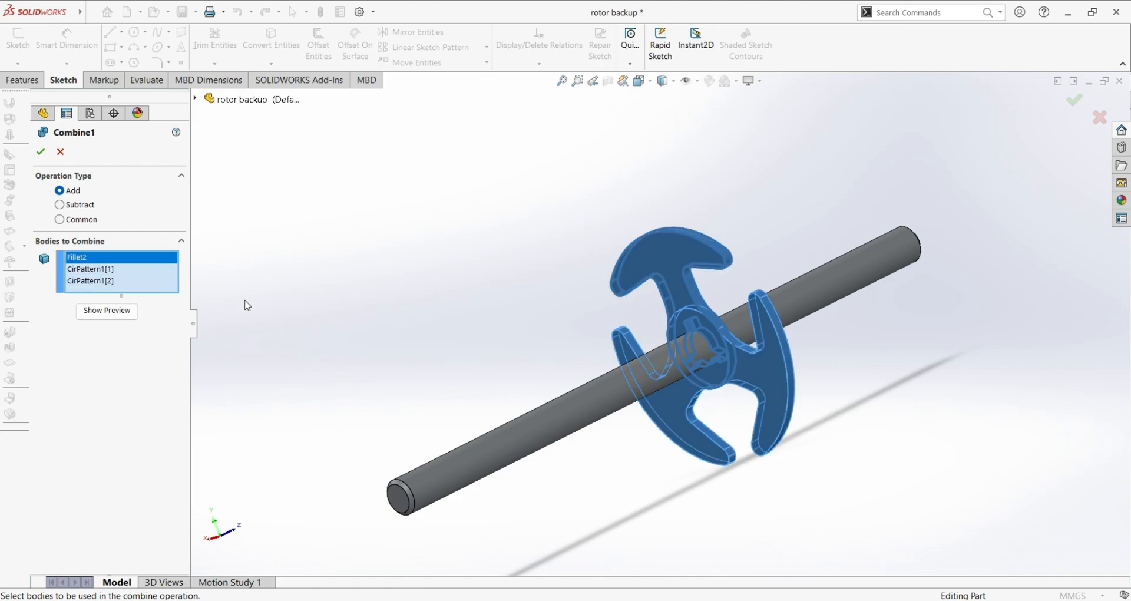
scroll(498, 321, "down", 8)
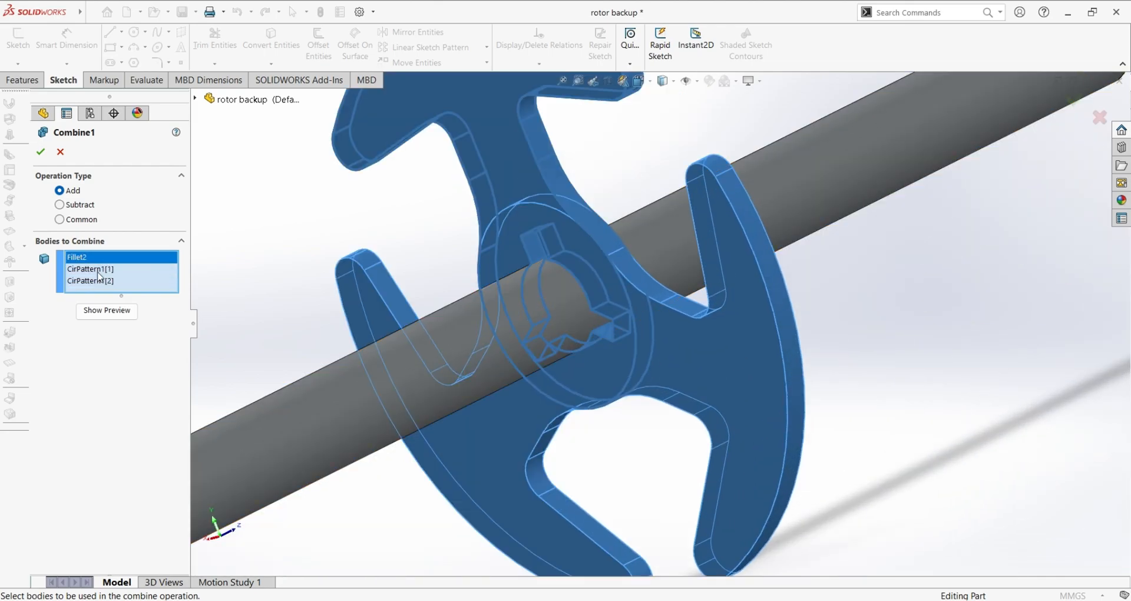
left_click(100, 272)
left_click(100, 281)
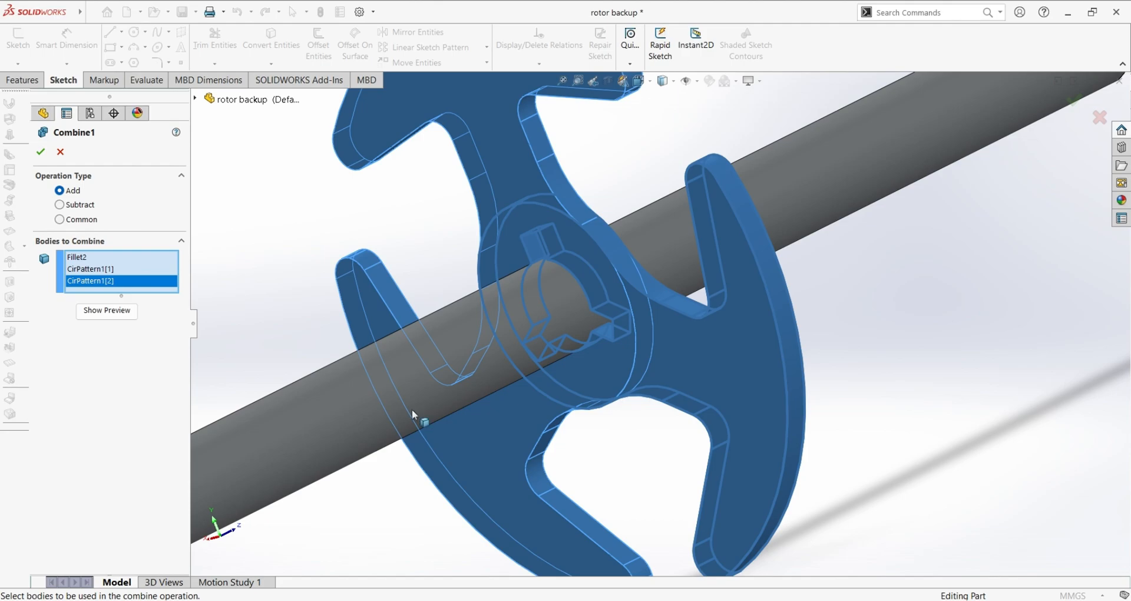
left_click(103, 268)
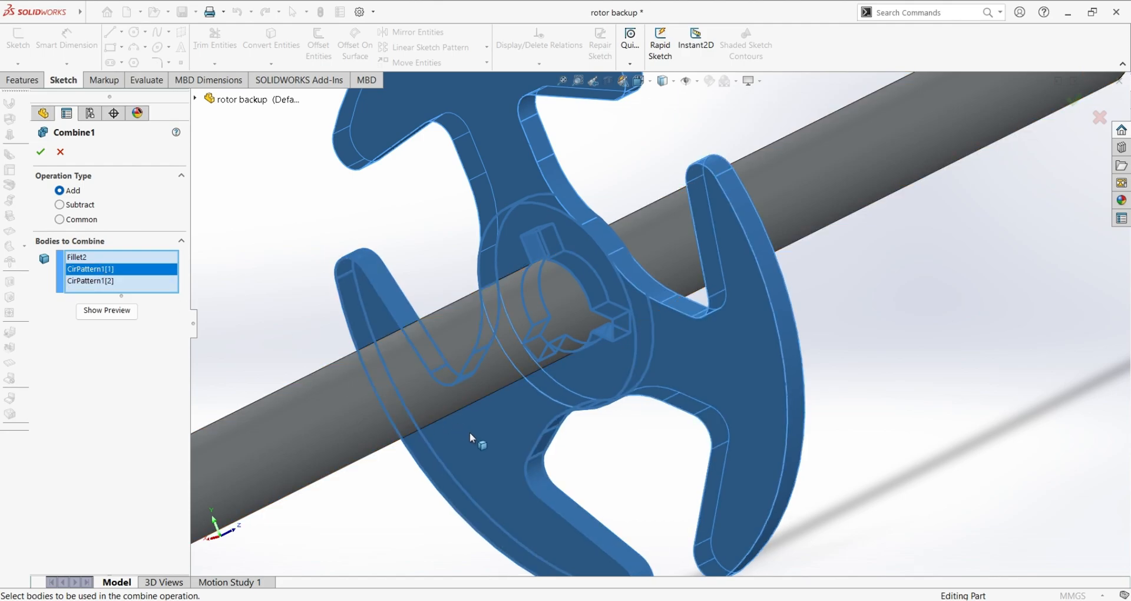
left_click(480, 221)
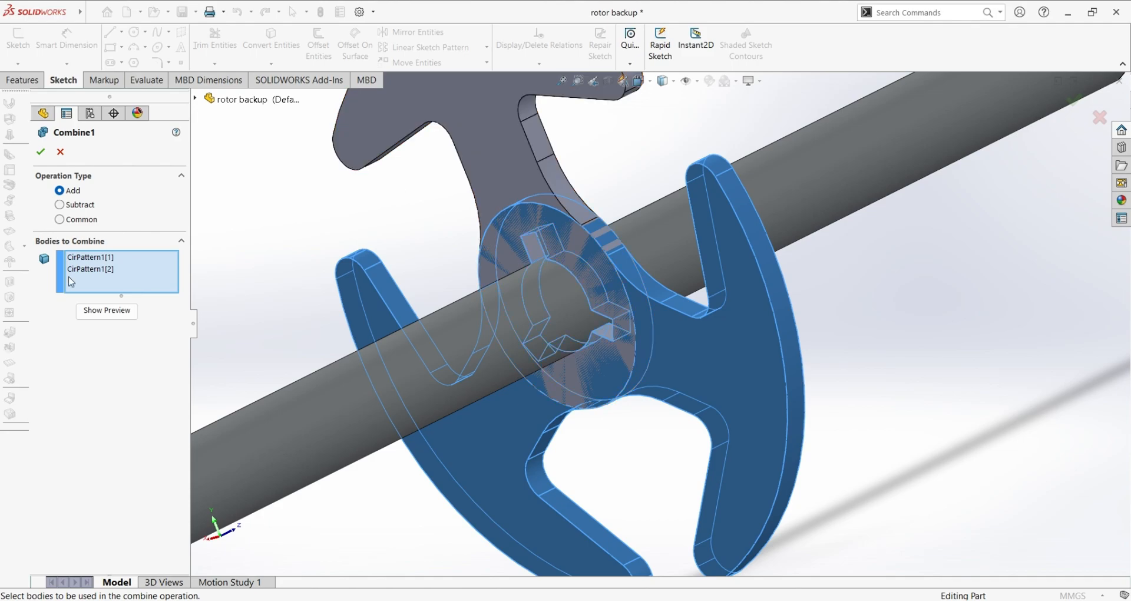
left_click(457, 151)
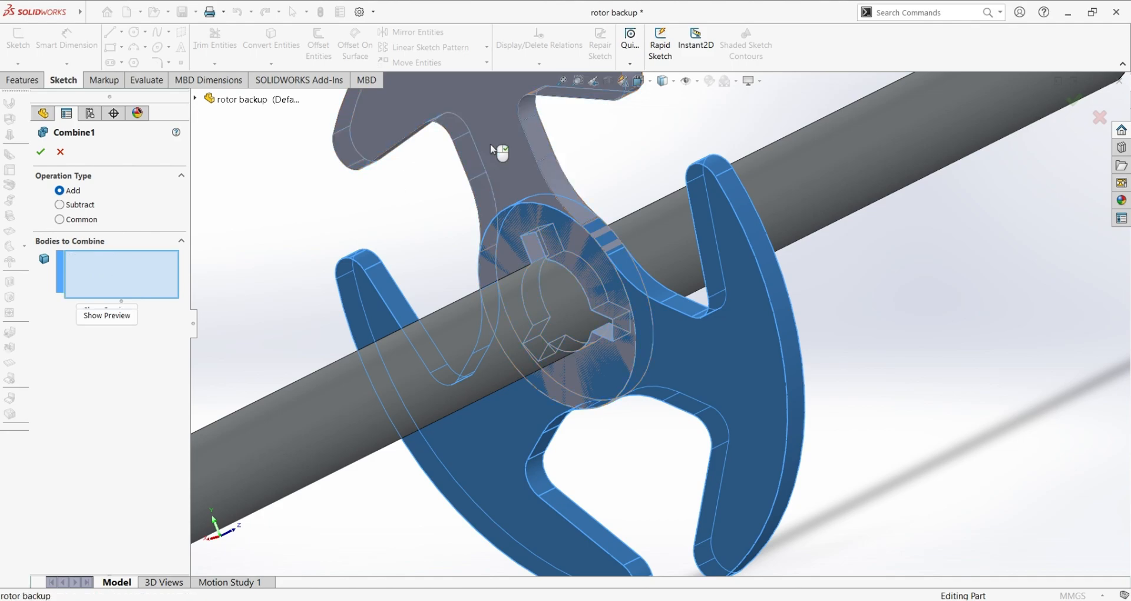
left_click(60, 151)
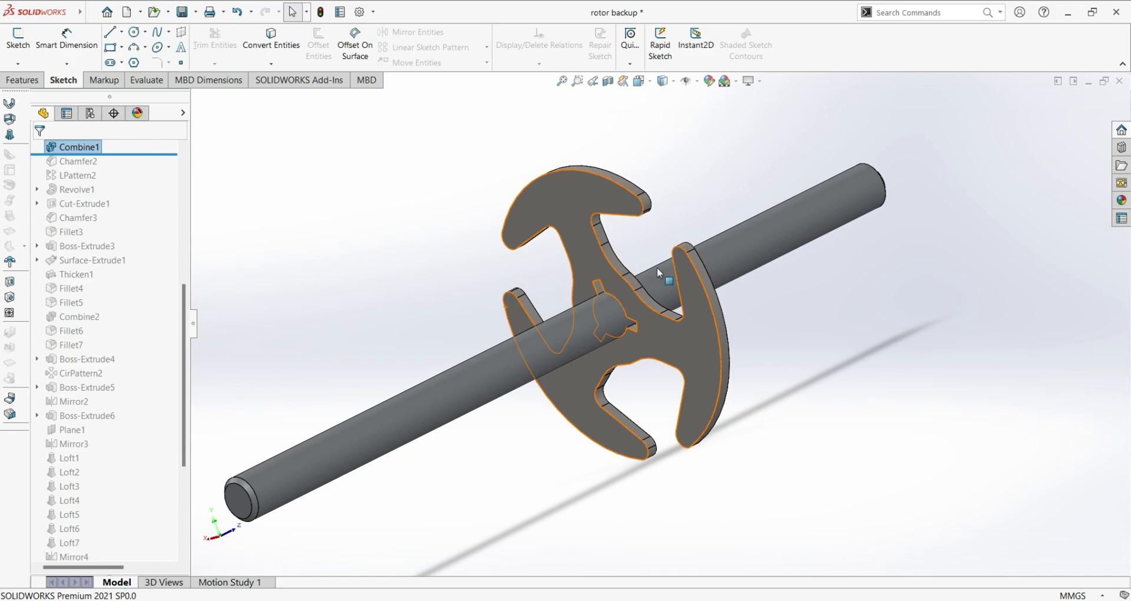
Roll the feature history forward to include Chamfer2 and review its settings and the chamfered faces on both sides of the disk.
left_click_drag(116, 161, 85, 267)
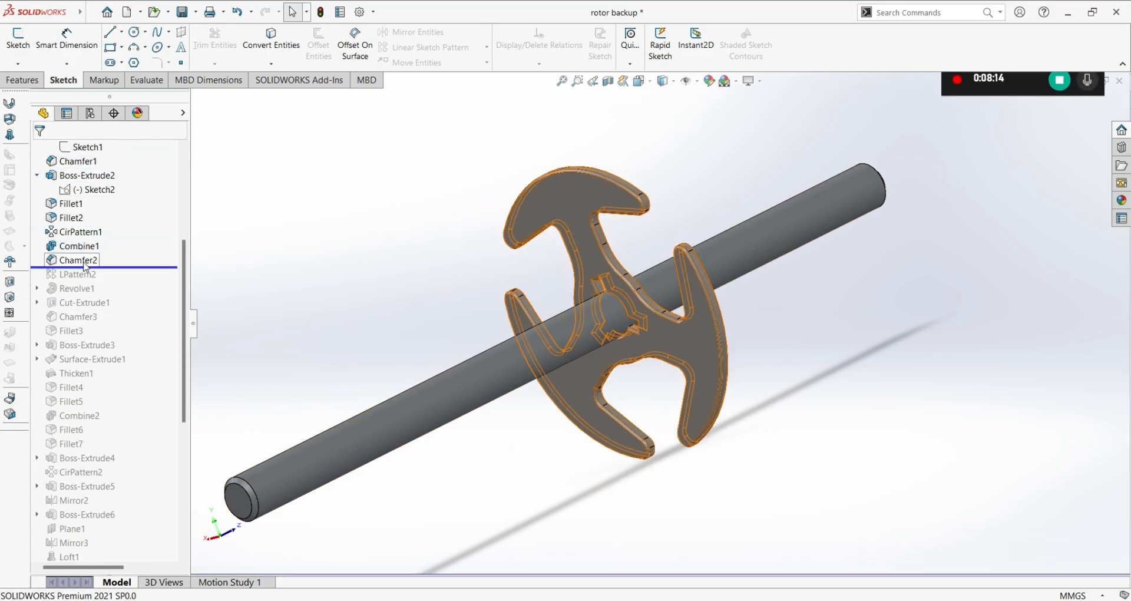
left_click(85, 264)
left_click(96, 231)
middle_click_drag(869, 325, 430, 292)
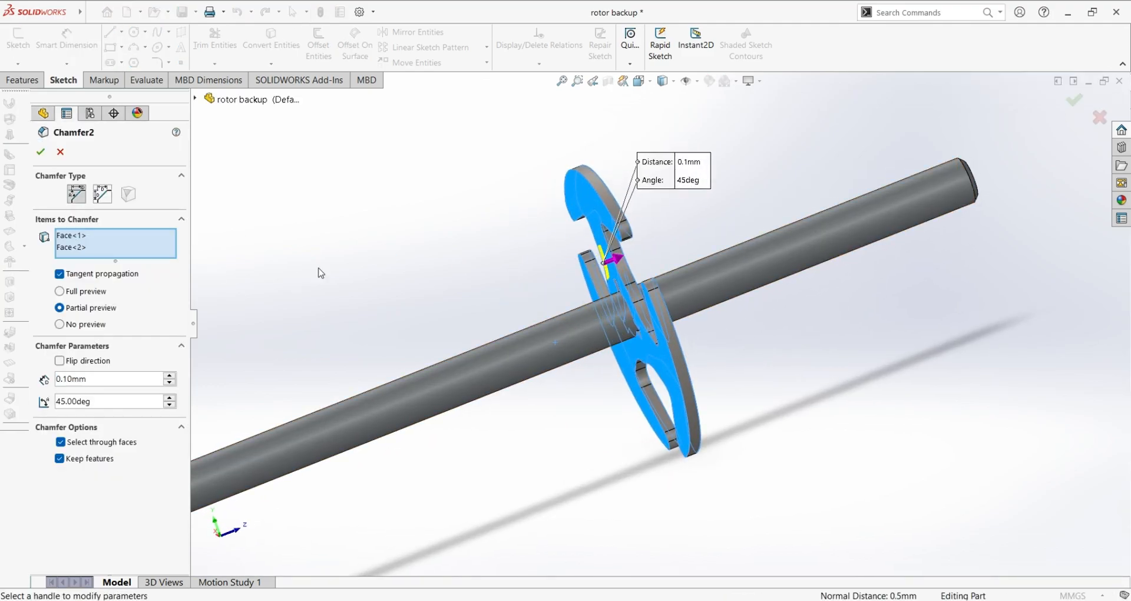
middle_click_drag(528, 272, 641, 175)
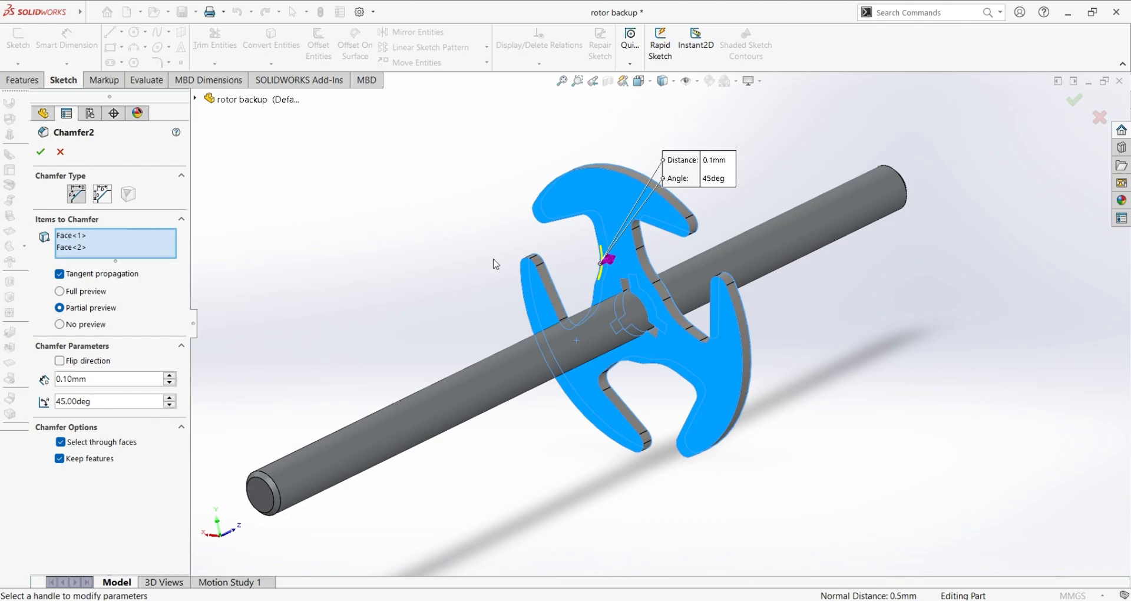
middle_click_drag(704, 202, 638, 227)
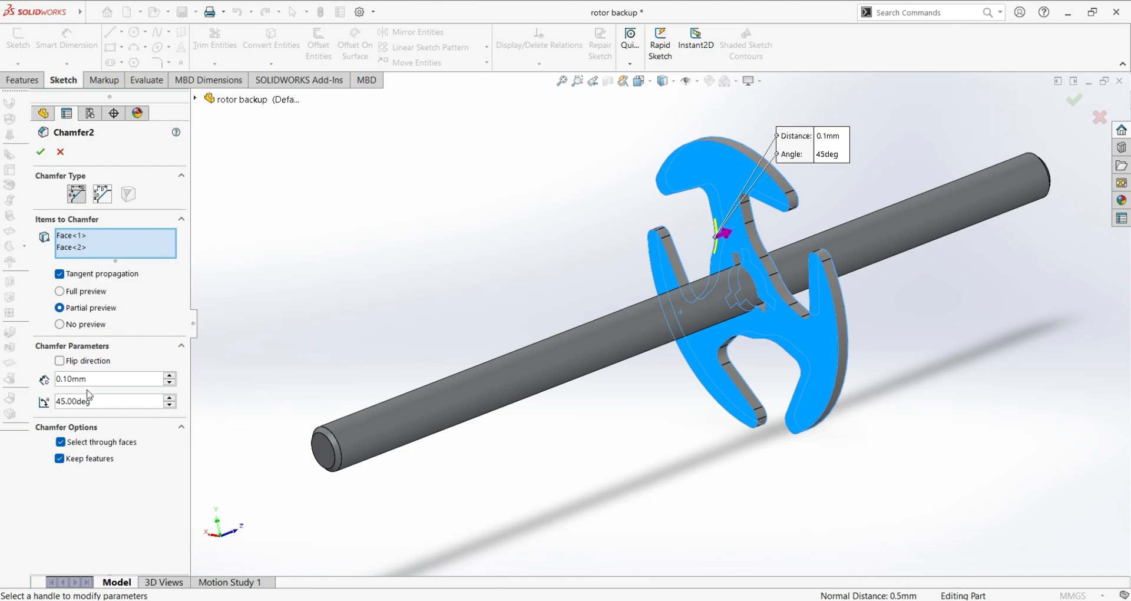
left_click(41, 152)
Roll the feature history forward to include LPattern2 and review the patterned disk bodies, including those in the core disk folder.
left_click_drag(121, 280, 111, 283)
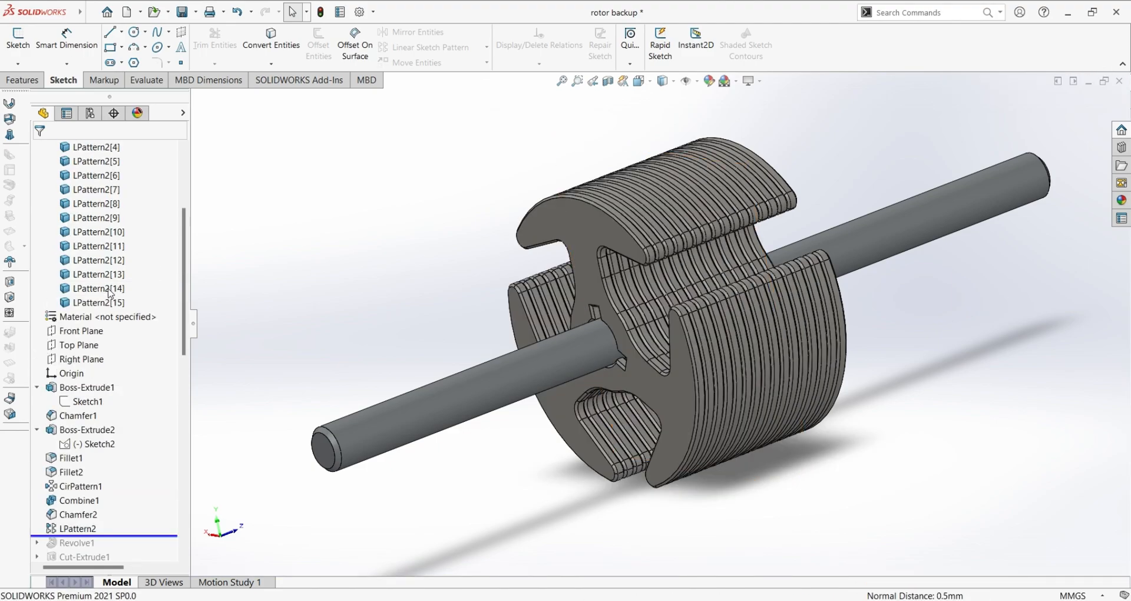
scroll(110, 293, "up", 3)
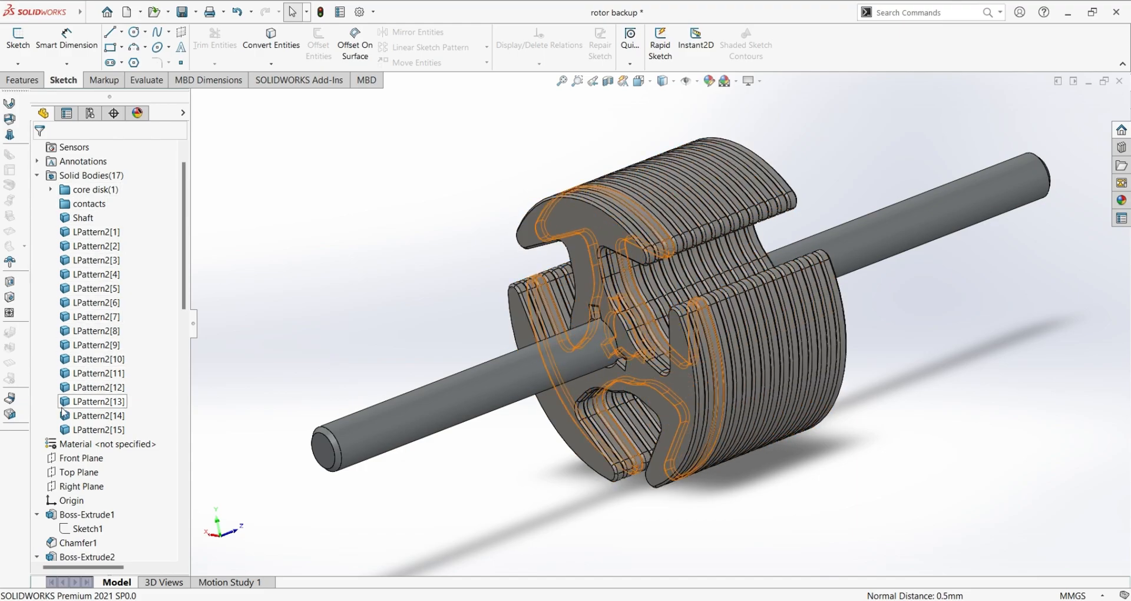
left_click(51, 189)
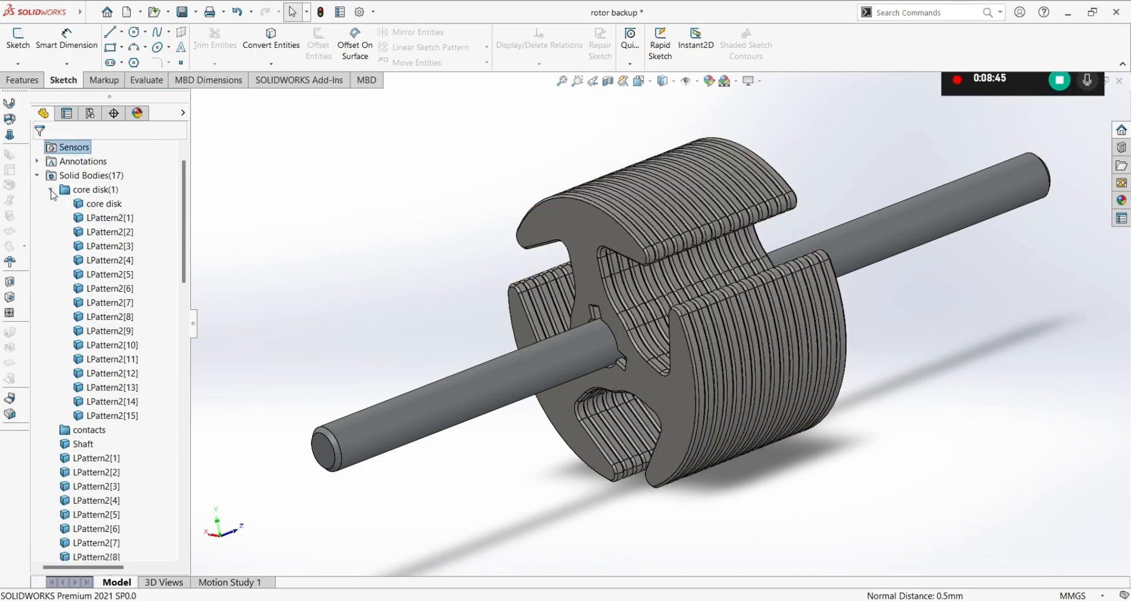
left_click(51, 189)
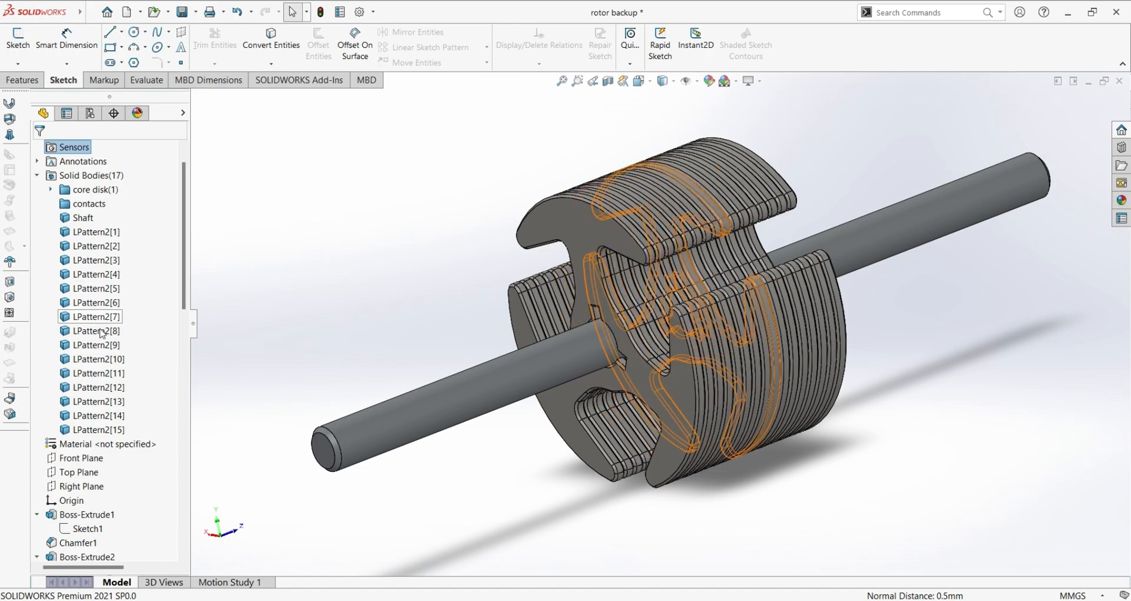
scroll(88, 265, "down", 8)
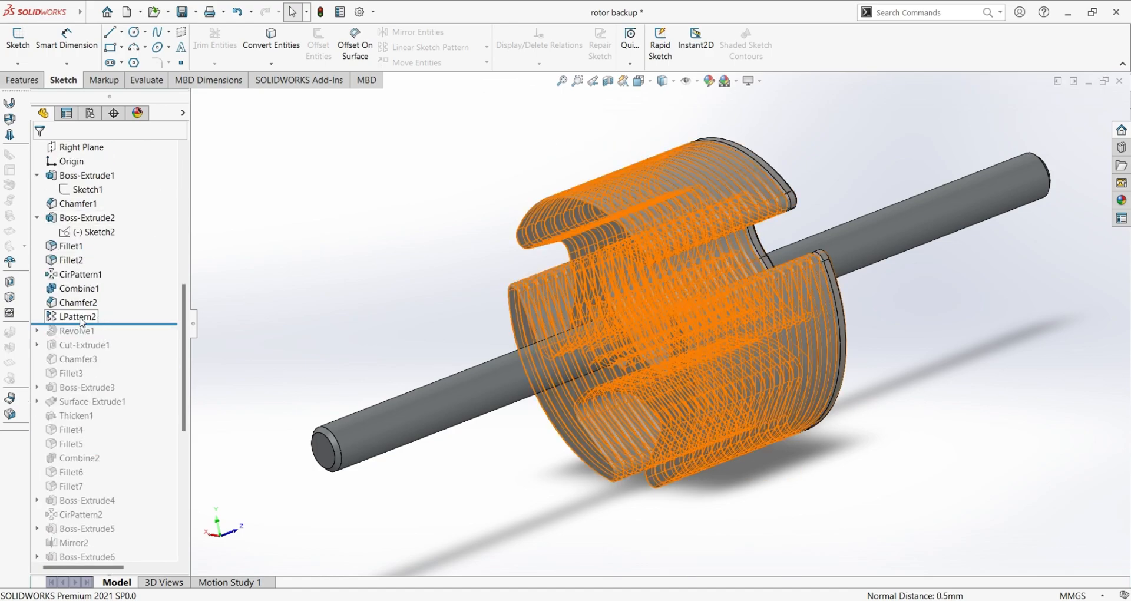
Review LPattern2's direction, spacing, instance and body settings, trying the reversed direction and back, and leave the feature without changes.
left_click(82, 323)
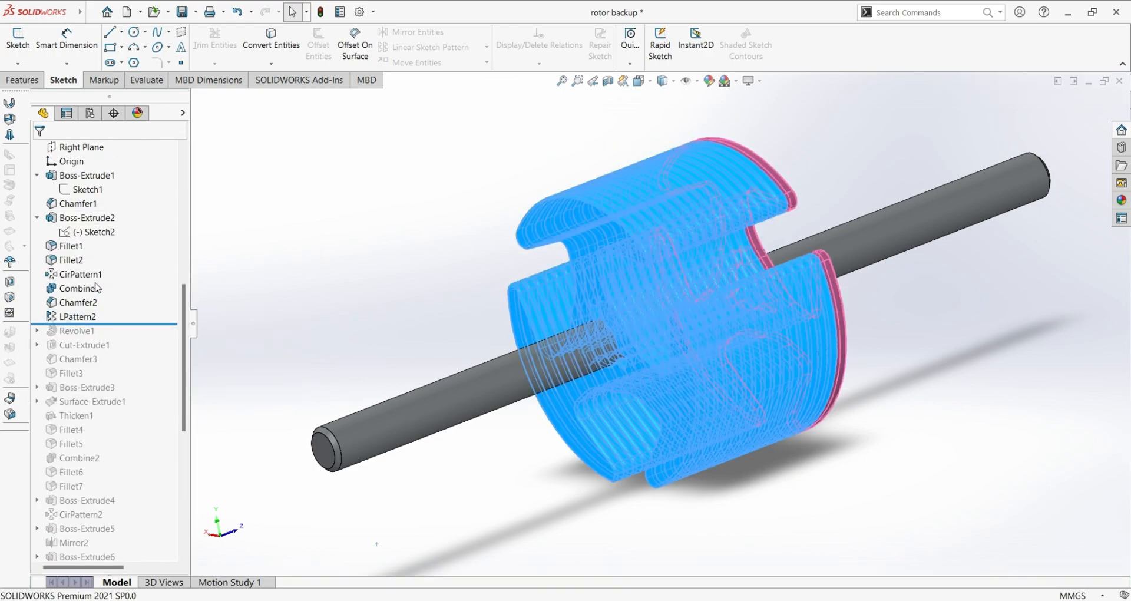
left_click(98, 289)
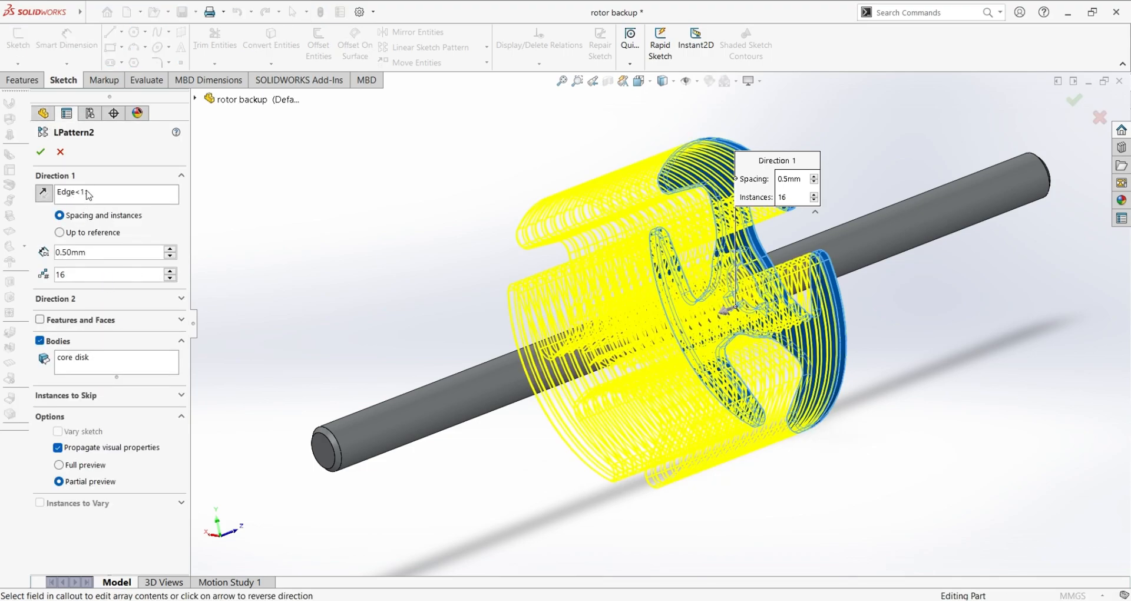
left_click(51, 196)
left_click(51, 196)
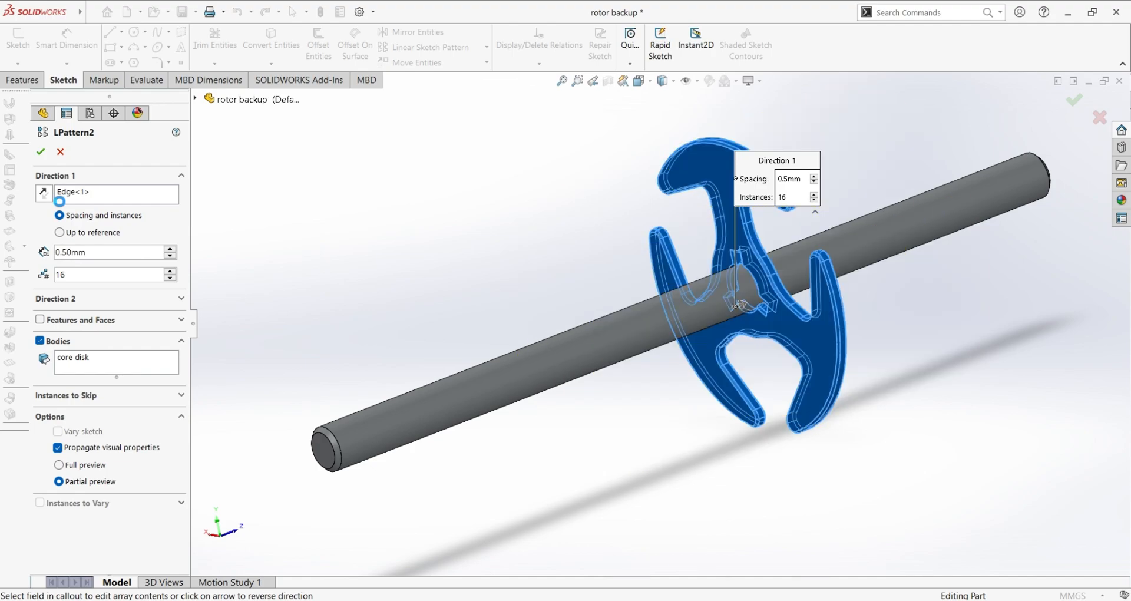
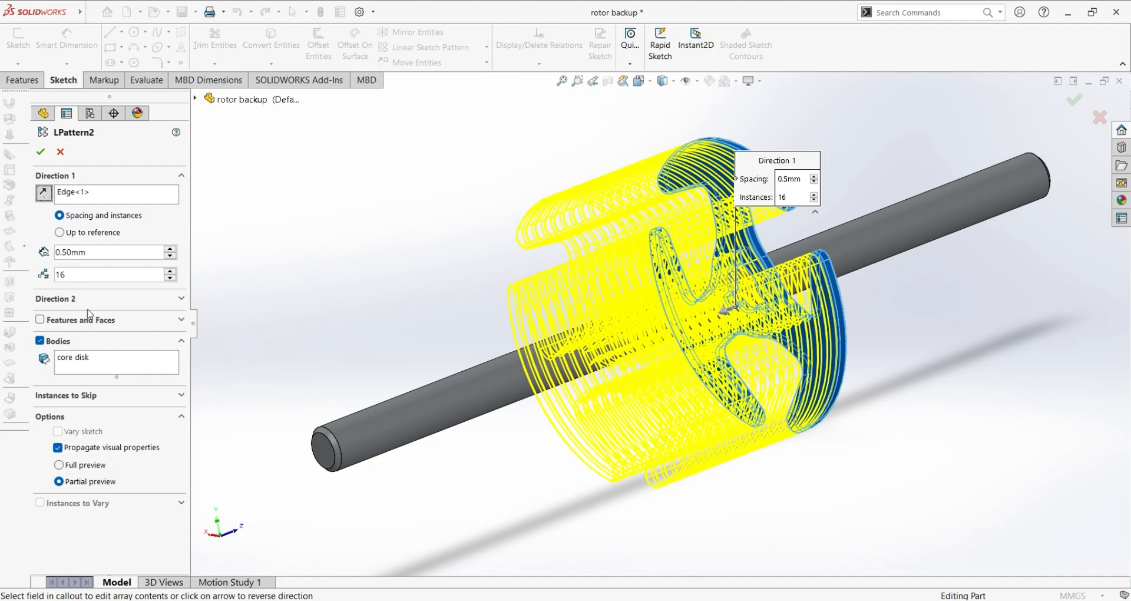
left_click(64, 155)
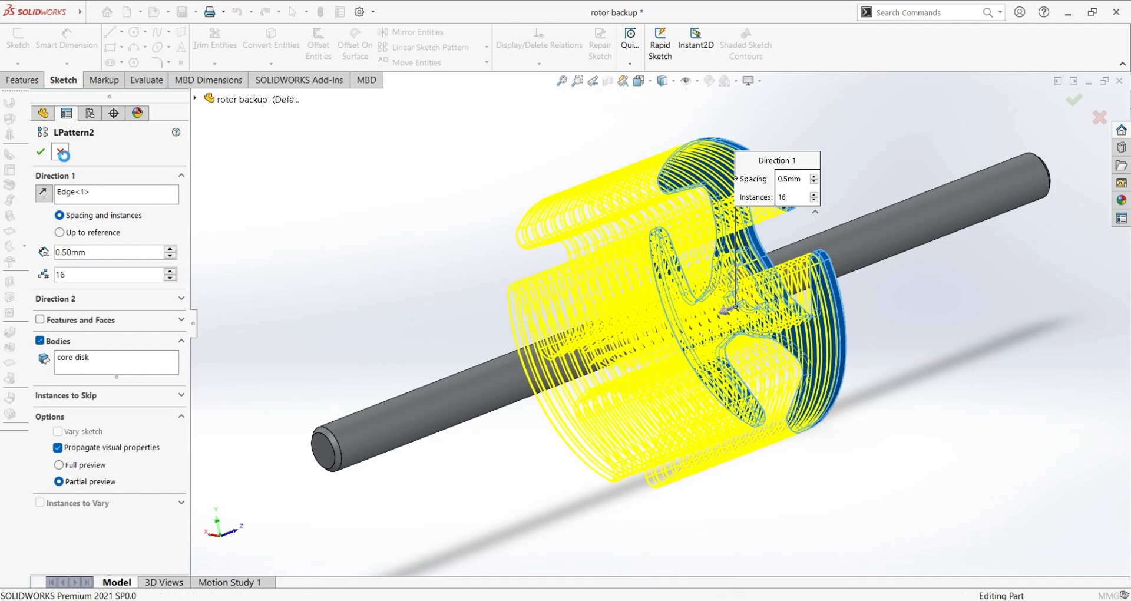
scroll(103, 292, "up", 3)
scroll(102, 292, "up", 2)
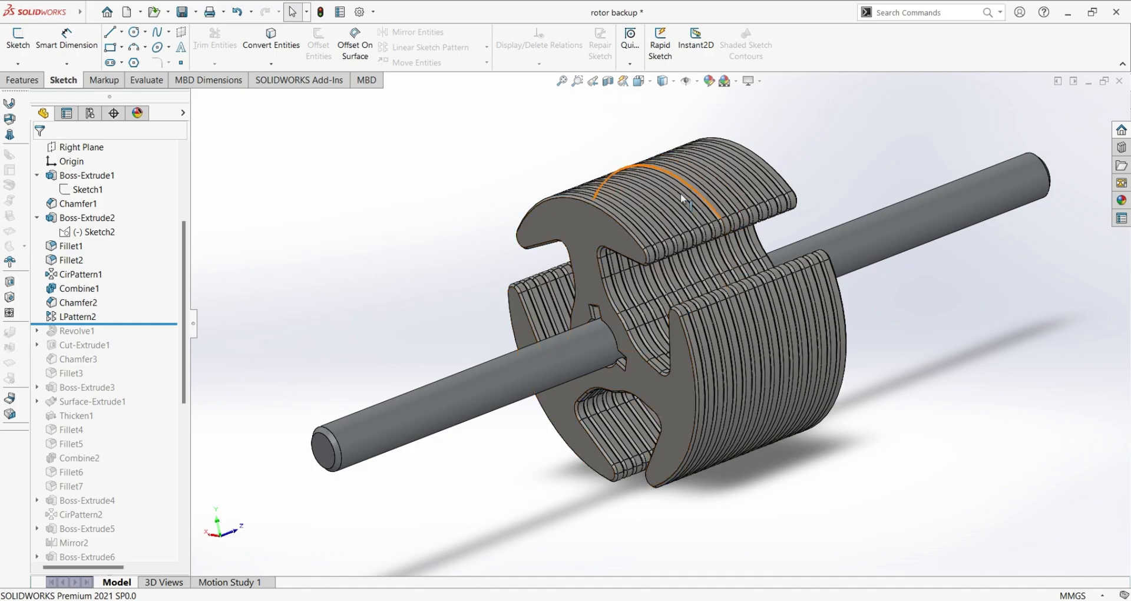
Roll the feature history forward to include Revolve1 and open its Sketch5 for editing.
left_click_drag(137, 326, 131, 343)
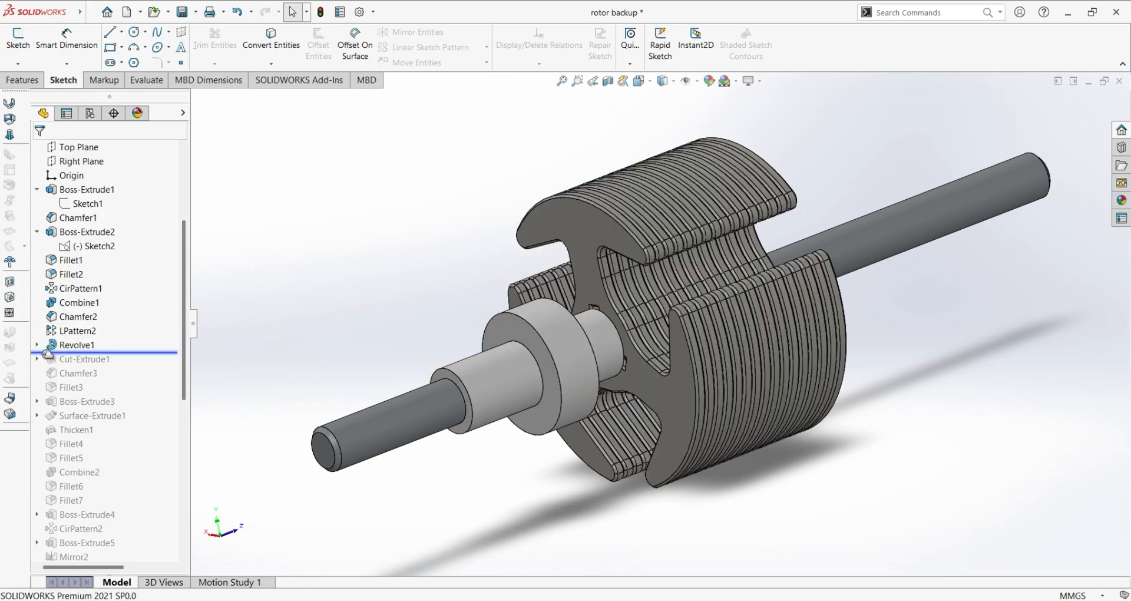
left_click(61, 347)
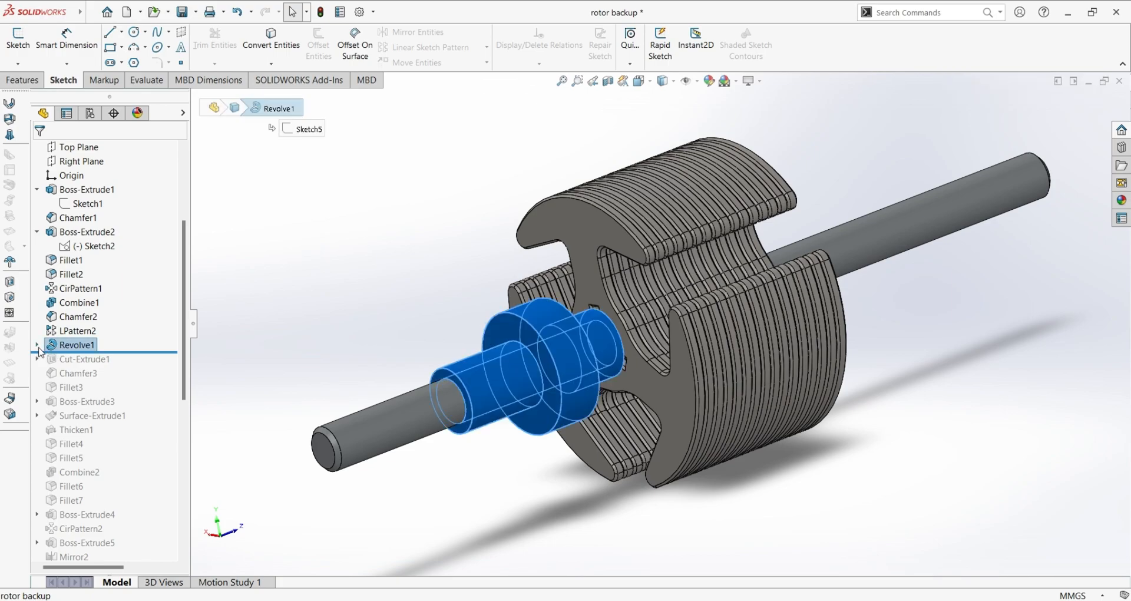
left_click(376, 270)
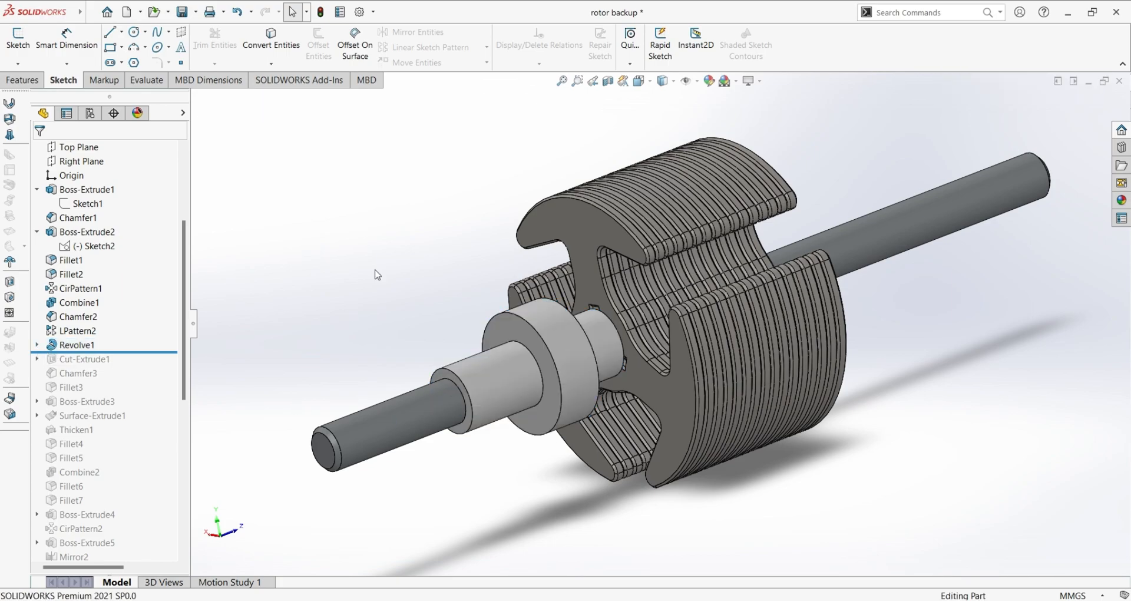
left_click(37, 344)
left_click(81, 358)
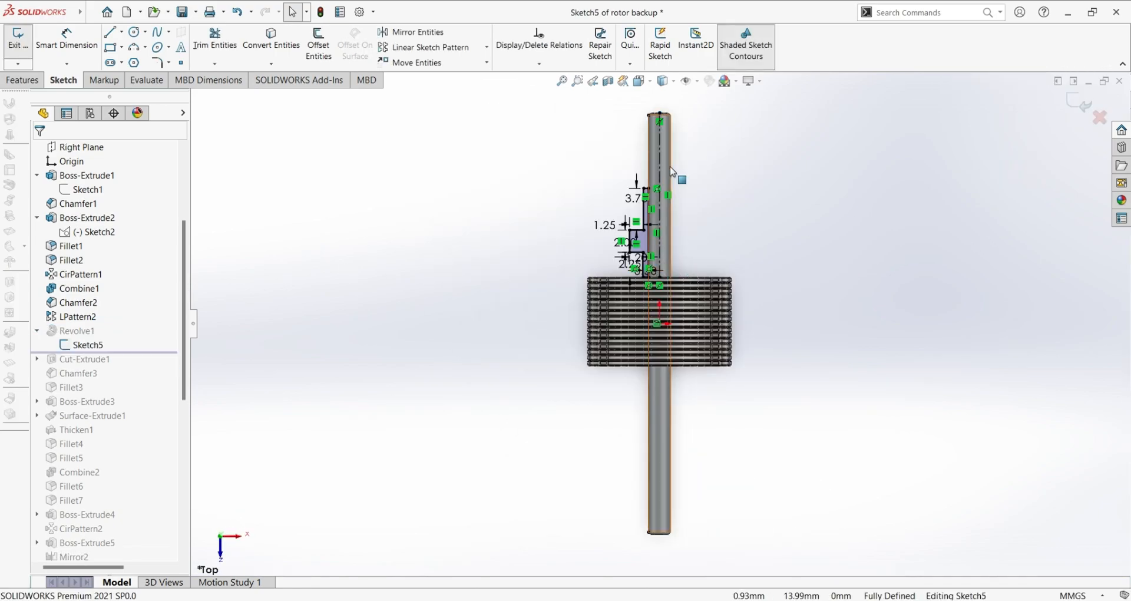
Examine Sketch5's plane, its stepped half-profile and the relations of the vertical line along the shaft edge.
scroll(93, 272, "up", 4)
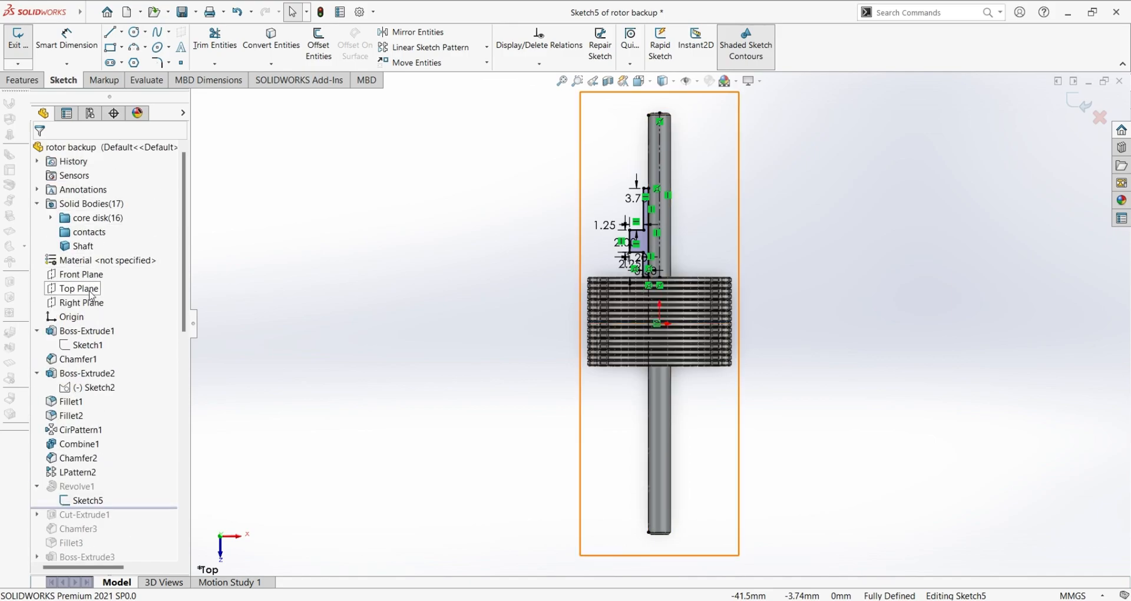
scroll(91, 295, "down", 4)
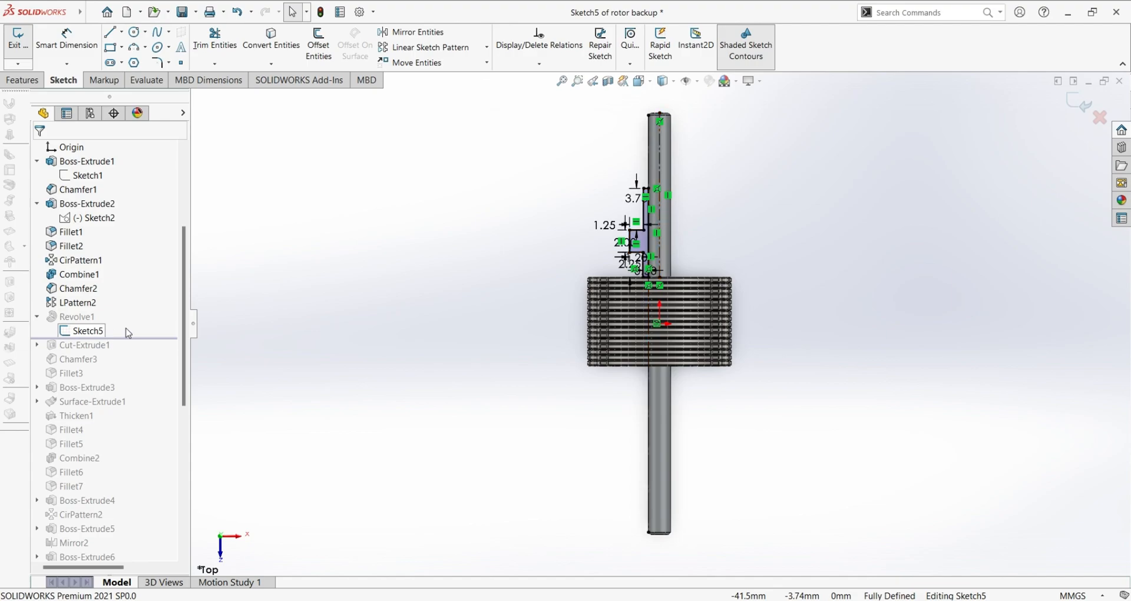
scroll(716, 242, "down", 5)
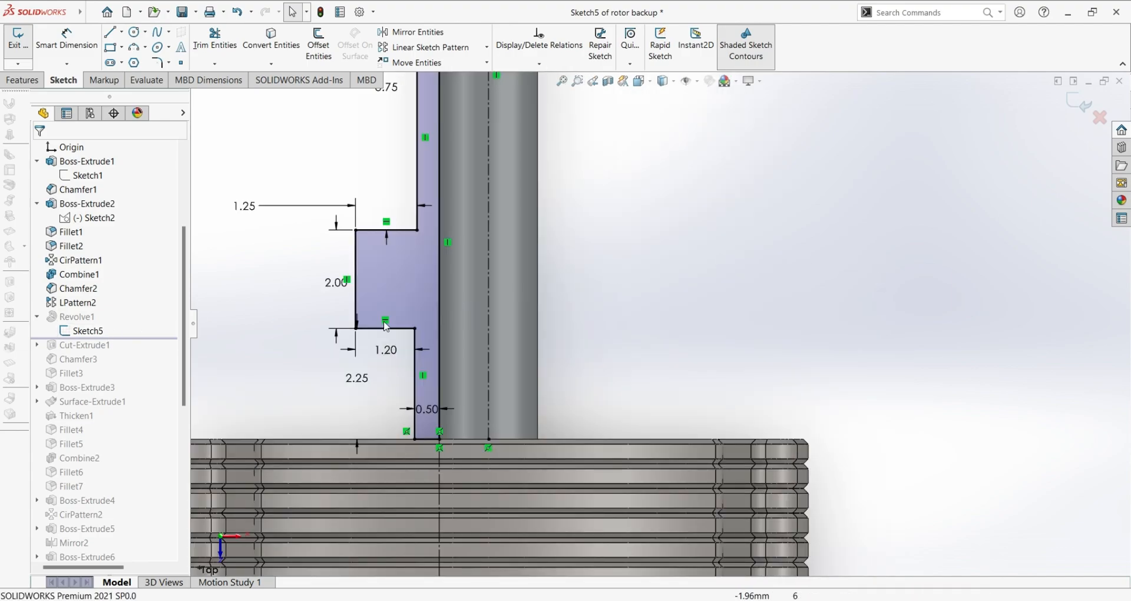
scroll(373, 302, "down", 1)
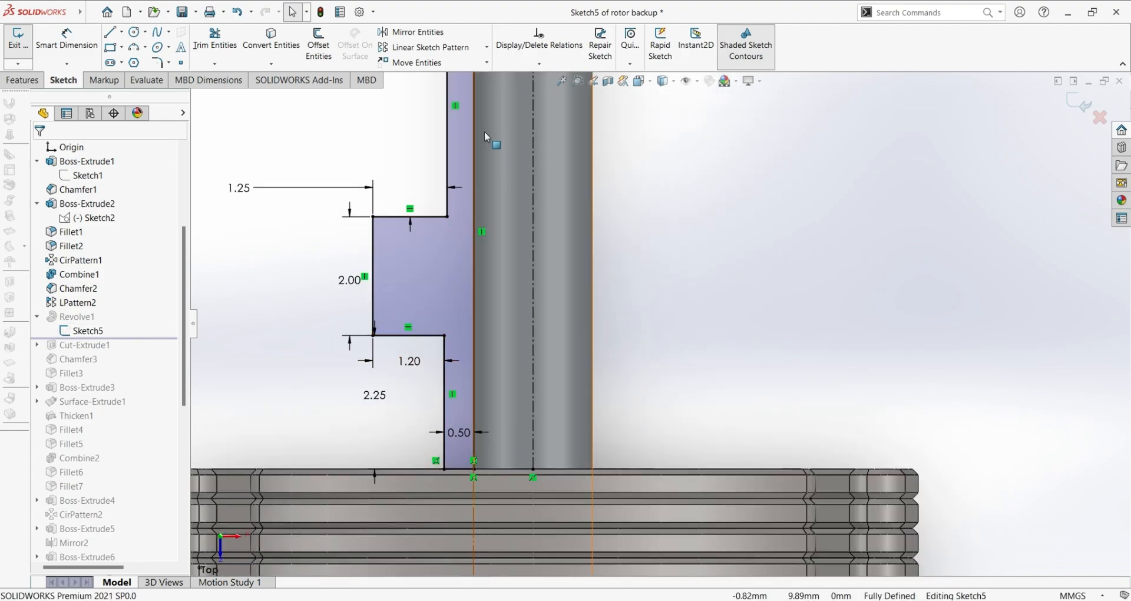
scroll(514, 186, "up", 2)
scroll(591, 273, "down", 2)
scroll(554, 474, "down", 3)
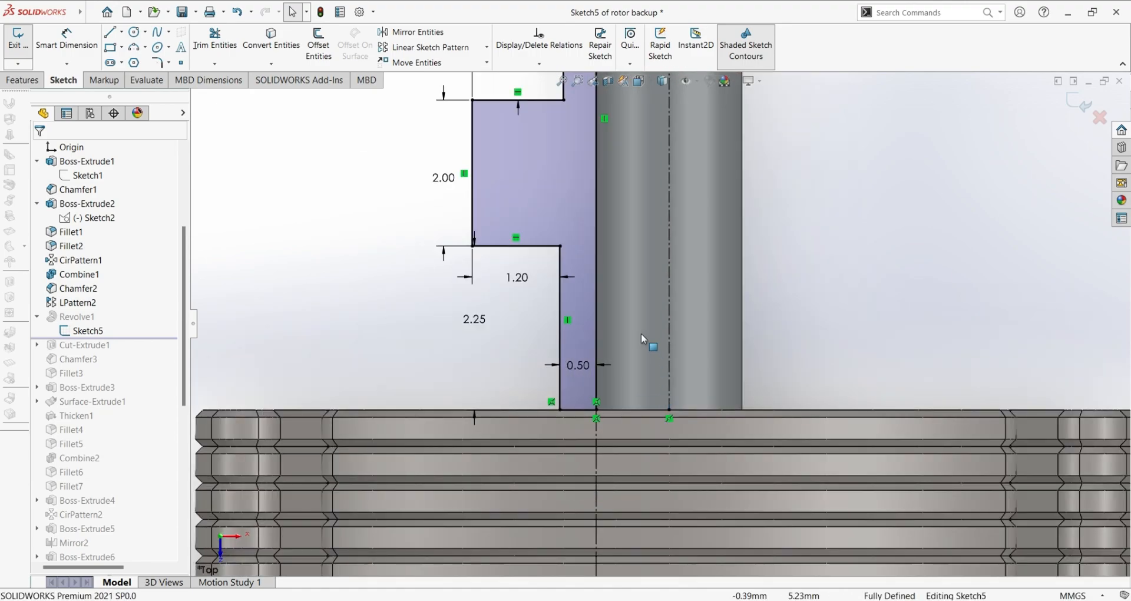
left_click(597, 284)
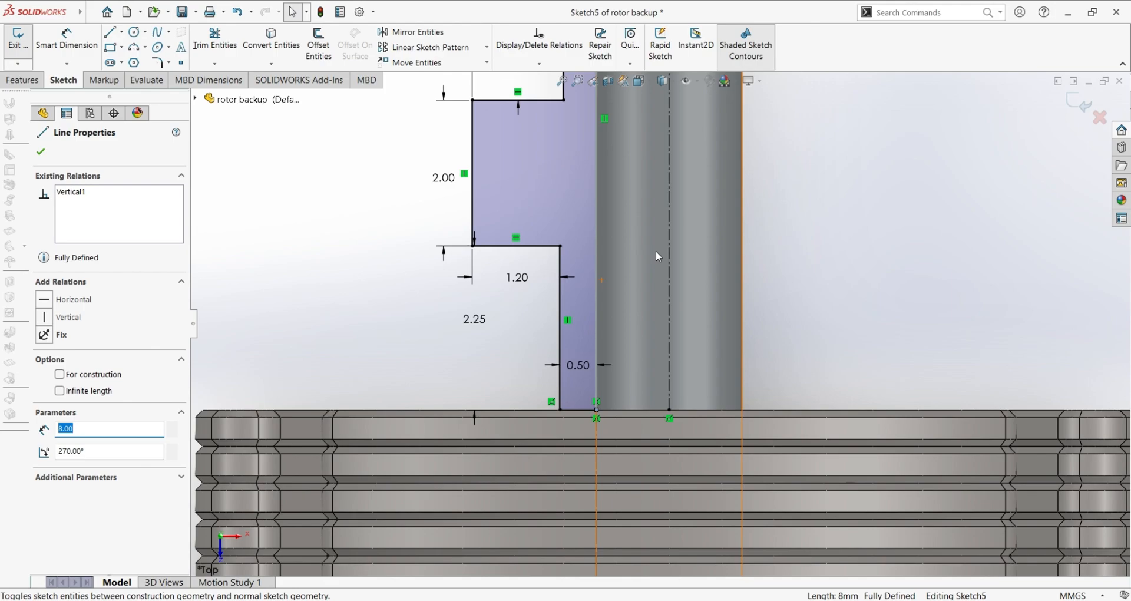
left_click(795, 284)
scroll(630, 349, "up", 1)
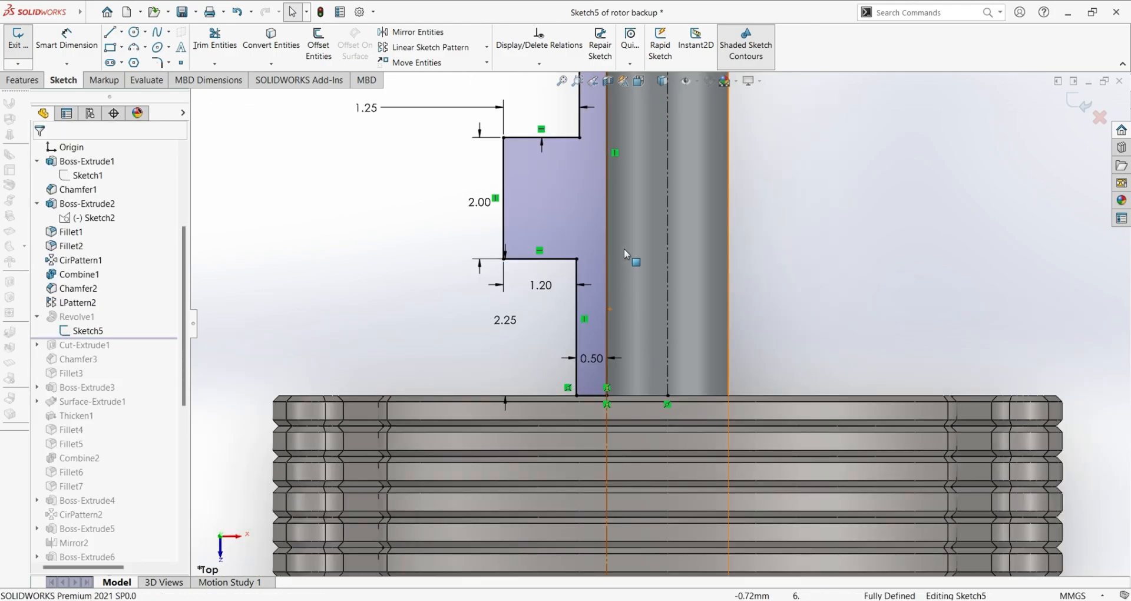
scroll(624, 249, "up", 3)
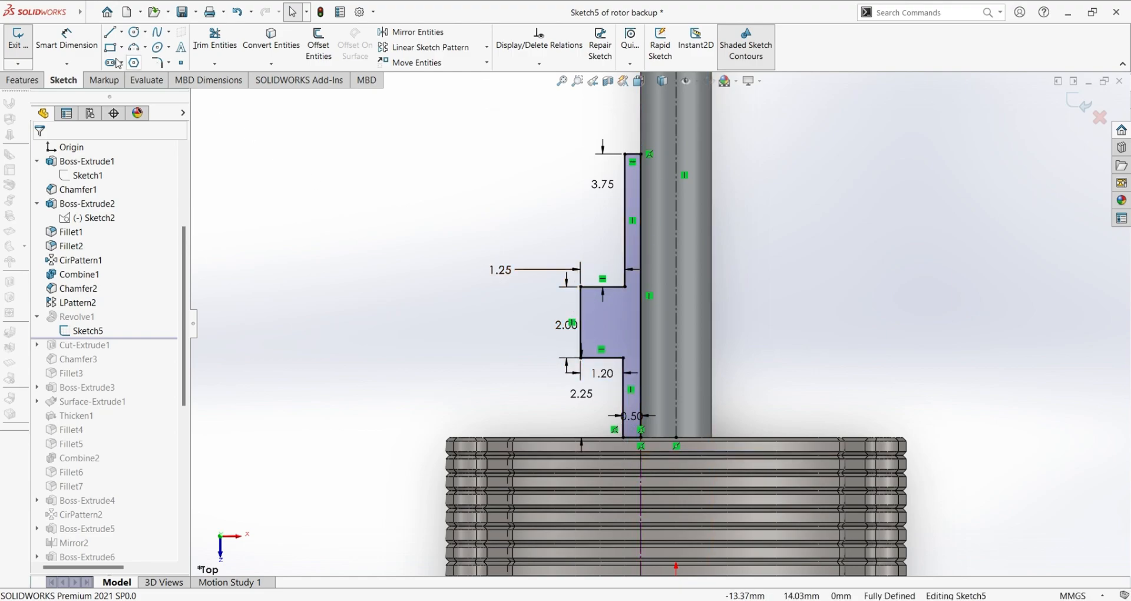
Inspect the dimensions of the narrow neck and the wider collar in Sketch5's profile next to the disk stack.
scroll(640, 448, "down", 5)
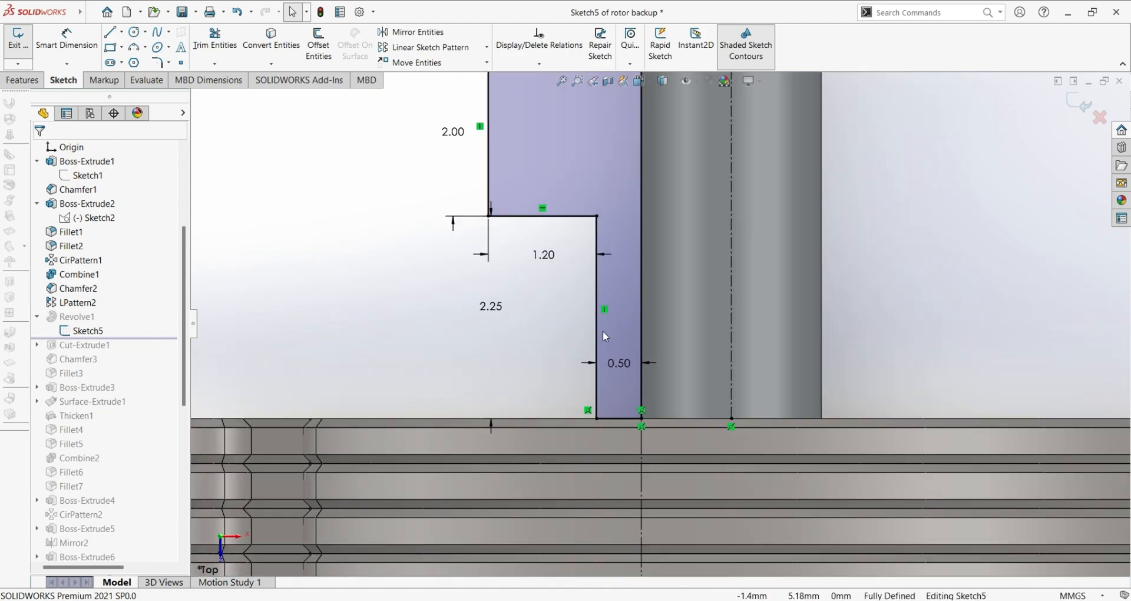
scroll(605, 337, "down", 1)
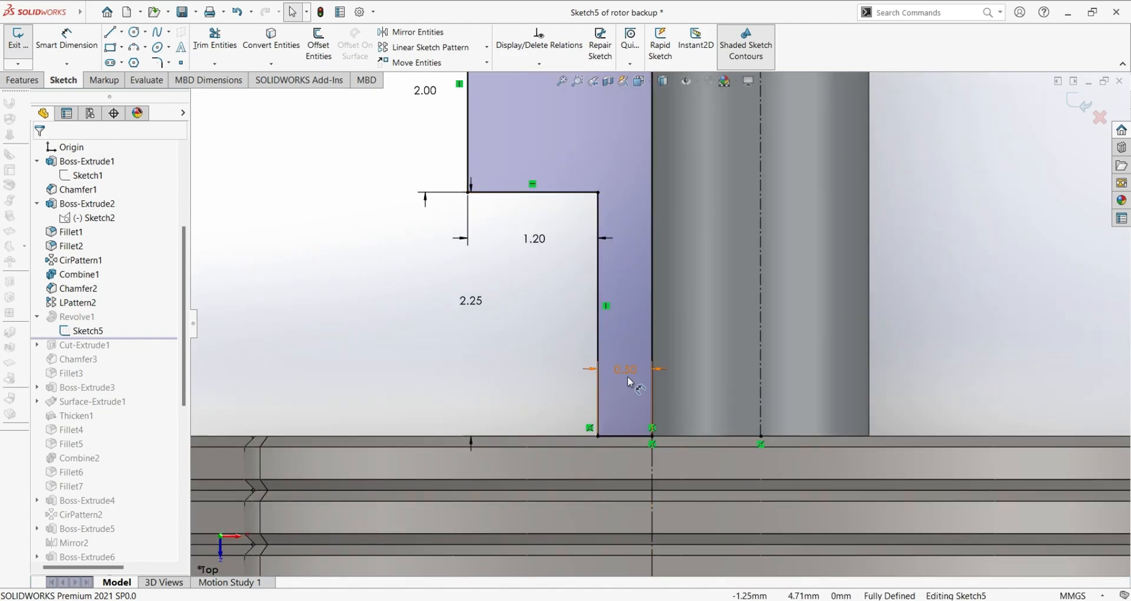
scroll(526, 464, "up", 4)
scroll(397, 397, "down", 3)
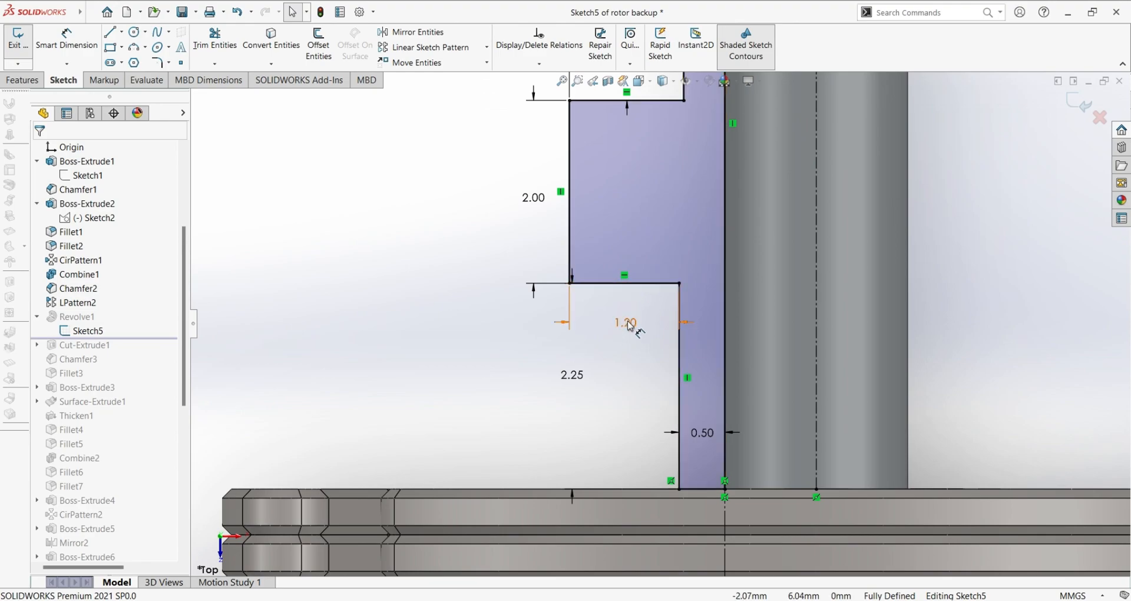
scroll(630, 327, "up", 1)
scroll(612, 321, "down", 2)
scroll(604, 330, "up", 1)
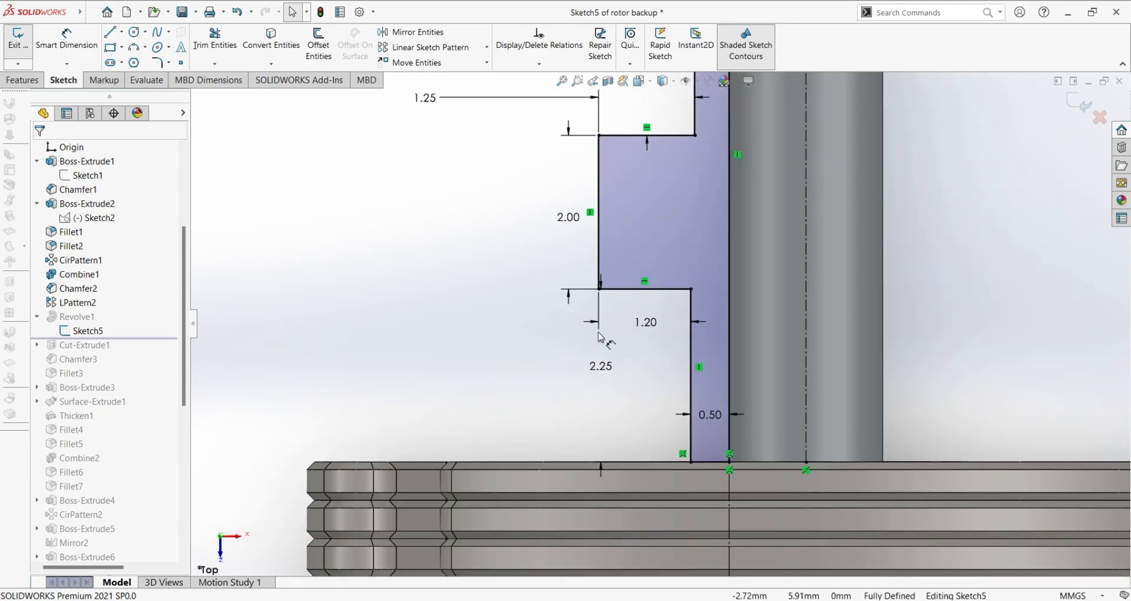
Reposition the 2.25, 2.00 and 1.25 mm dimensions of Sketch5 so they sit clearly beside the stepped profile.
left_click_drag(601, 369, 646, 395)
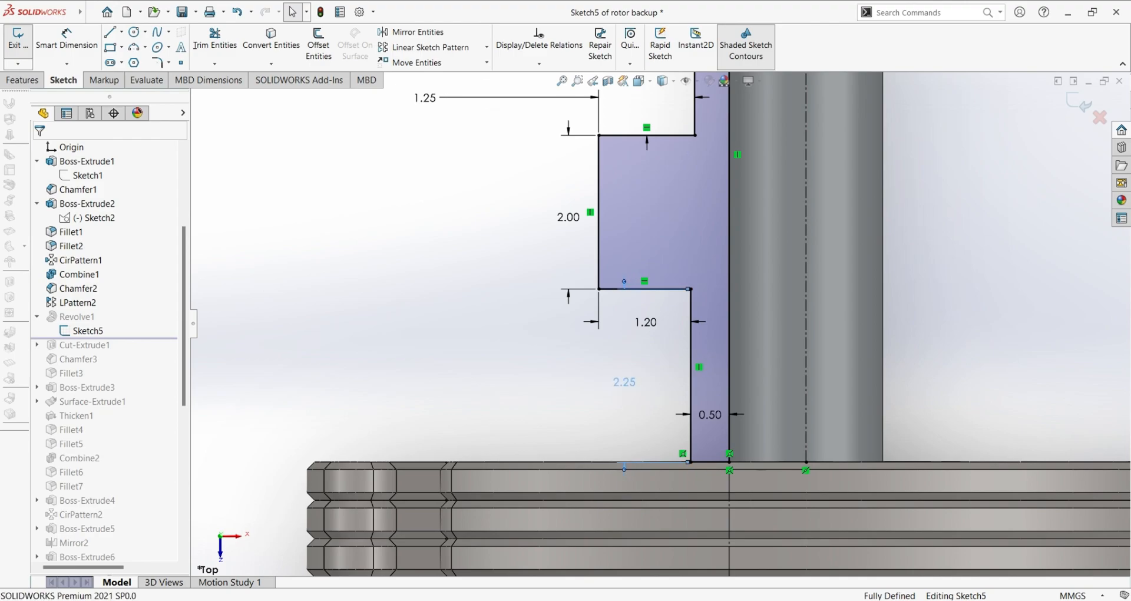
left_click(648, 324)
mouse_move(569, 218)
left_mouse_down()
mouse_move(530, 224)
mouse_move(561, 220)
left_mouse_up()
scroll(706, 184, "up", 3)
scroll(704, 186, "down", 3)
left_click_drag(395, 225, 609, 233)
left_click_drag(608, 458, 613, 457)
scroll(649, 302, "up", 4)
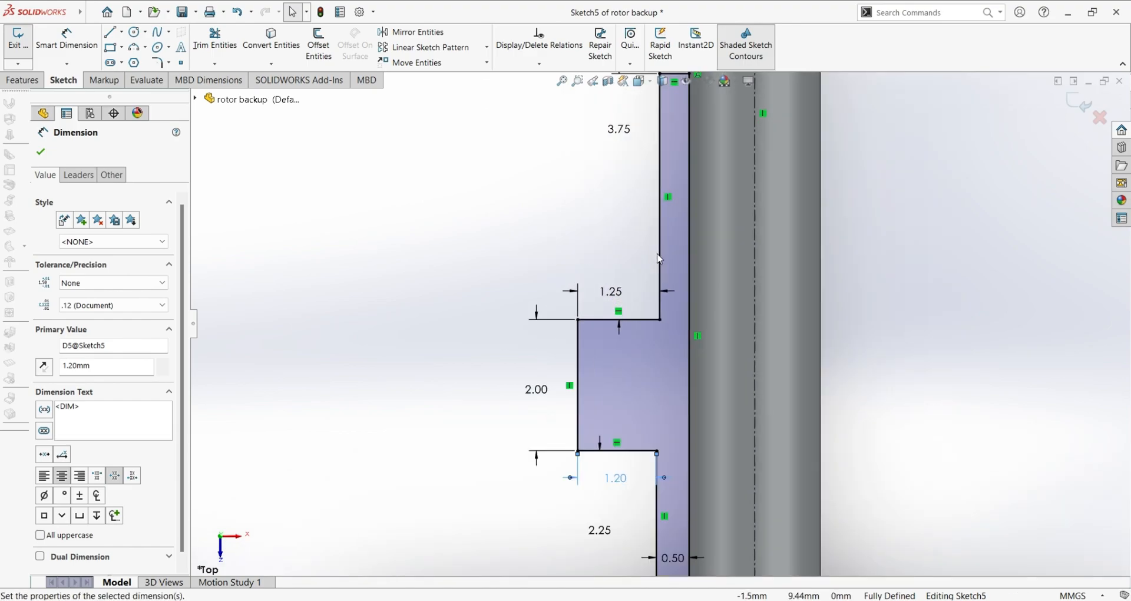
scroll(680, 291, "down", 3)
scroll(678, 521, "up", 4)
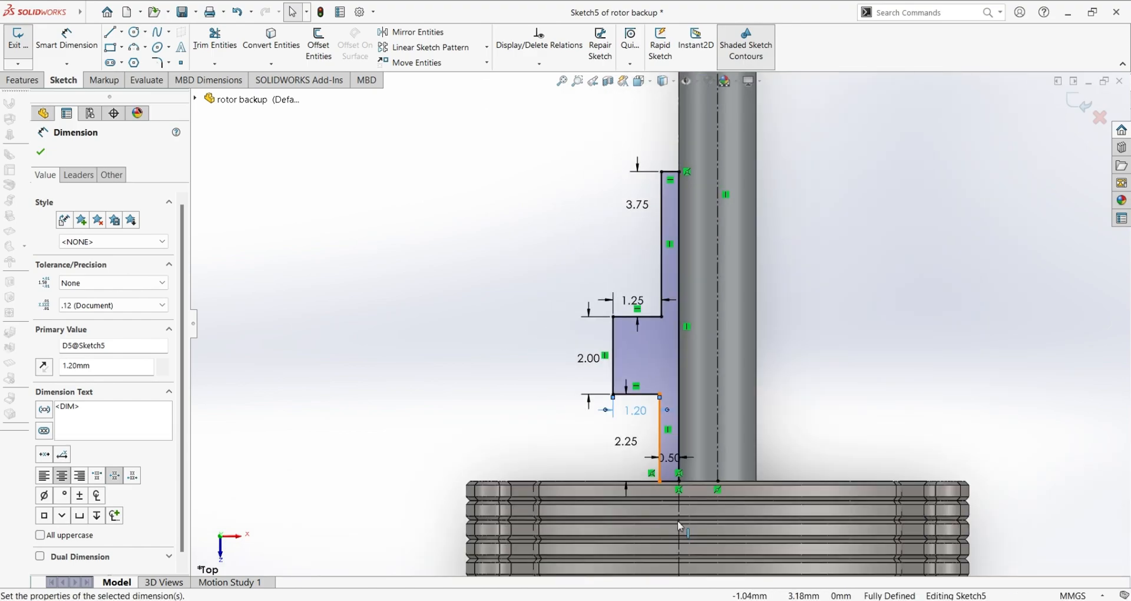
scroll(673, 340, "down", 3)
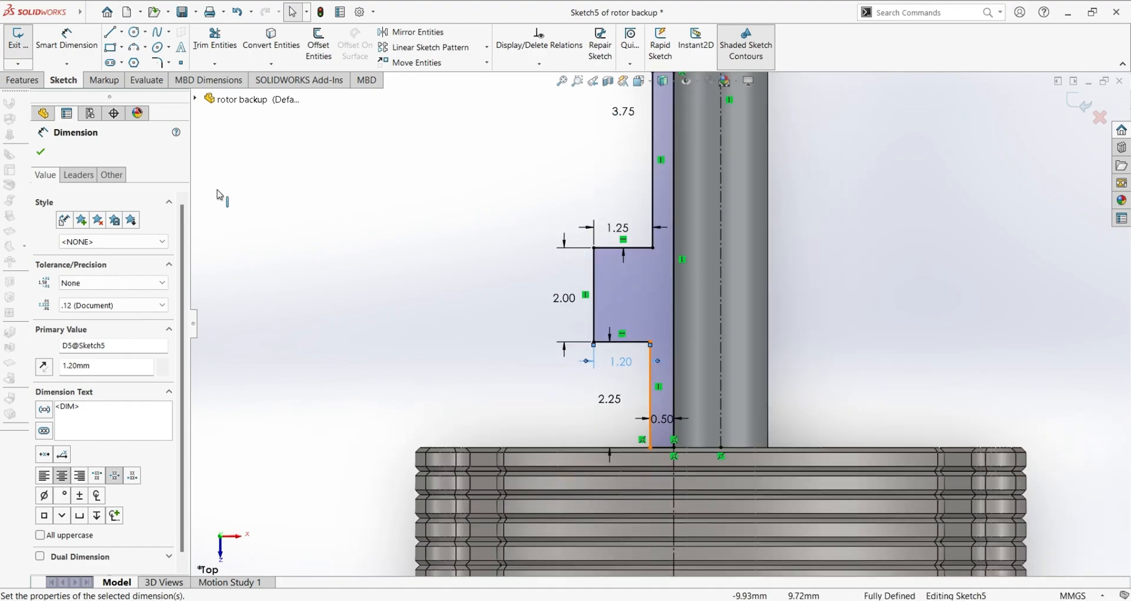
left_click(42, 157)
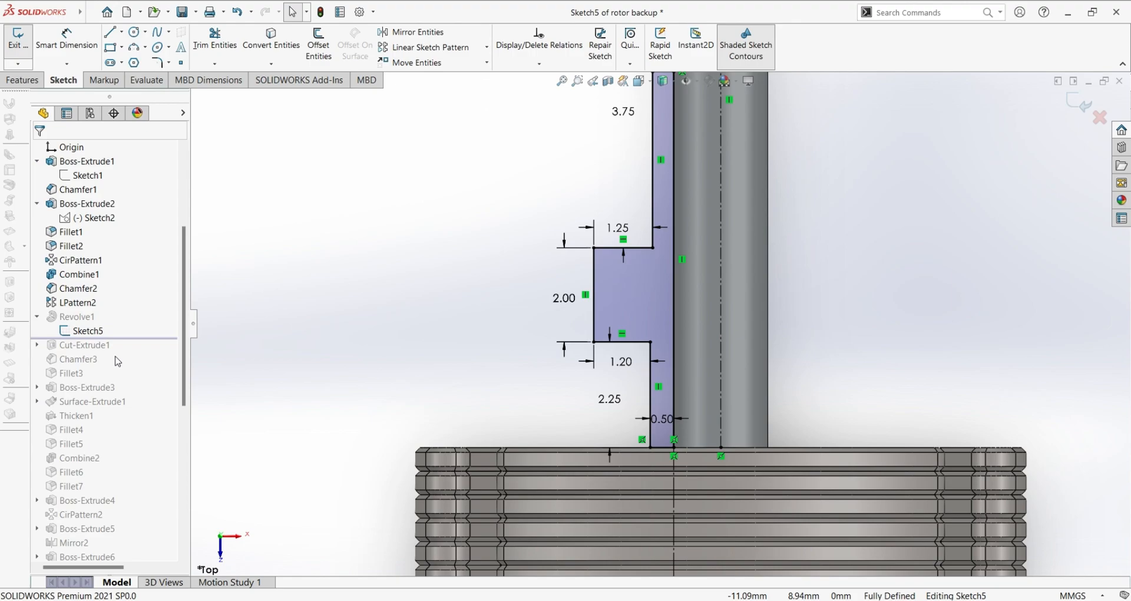
Exit Sketch5 and open Revolve1's definition to review its axis, direction, angle and merge setting.
left_click(20, 45)
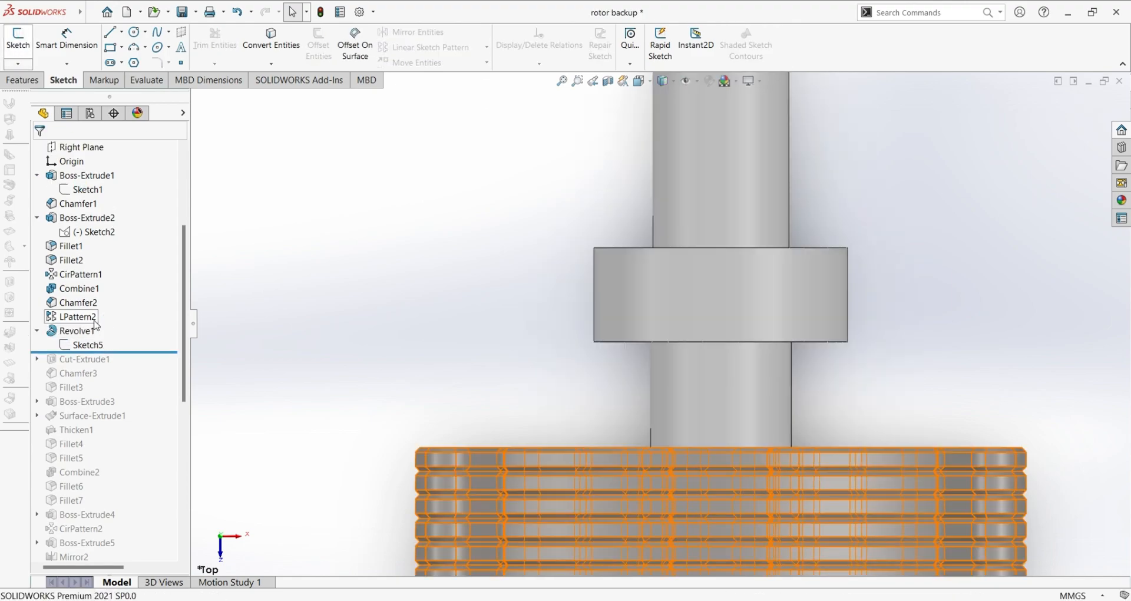
left_click(79, 331)
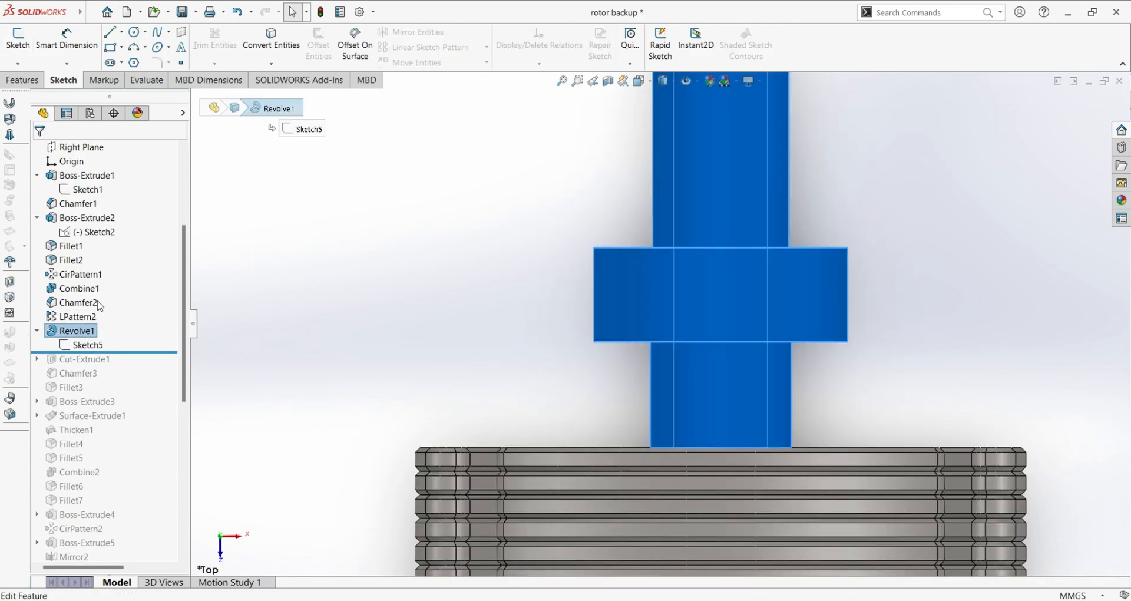
left_click(100, 306)
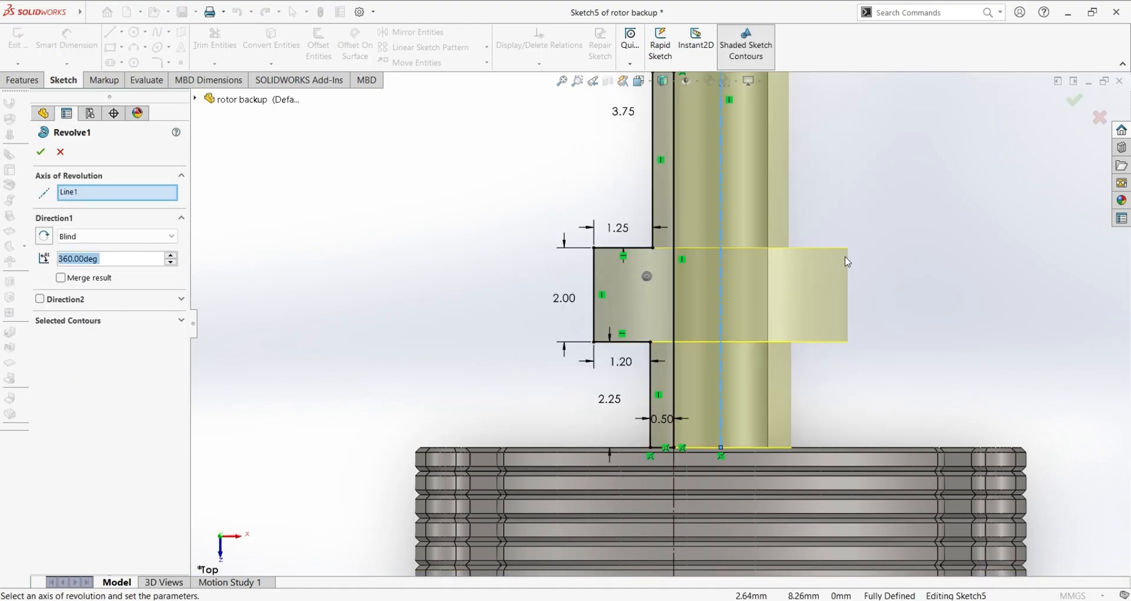
scroll(825, 253, "up", 2)
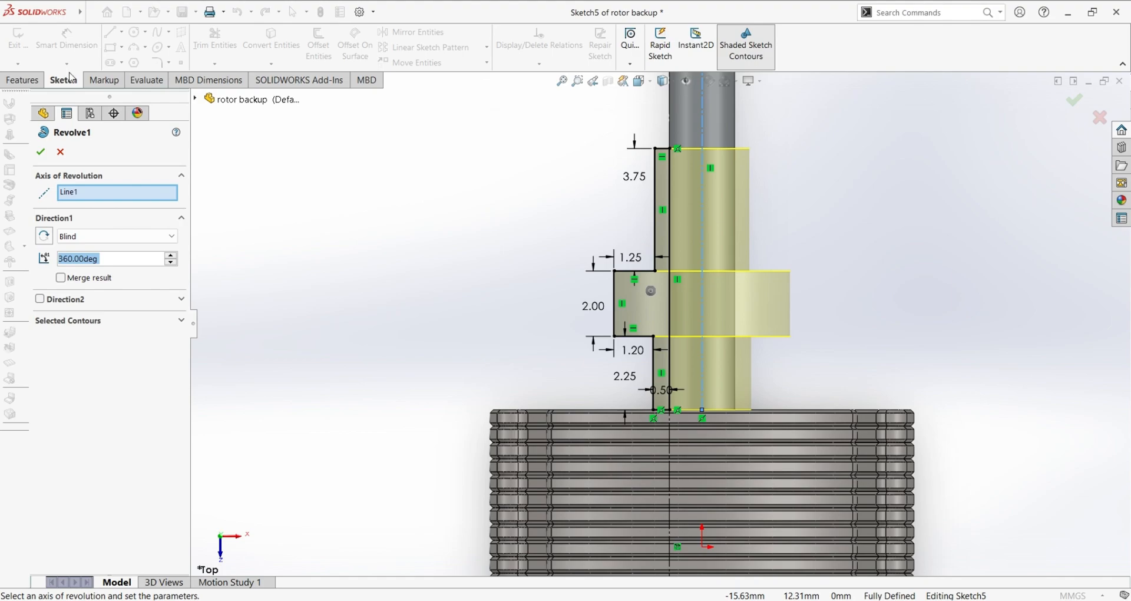
left_click(23, 80)
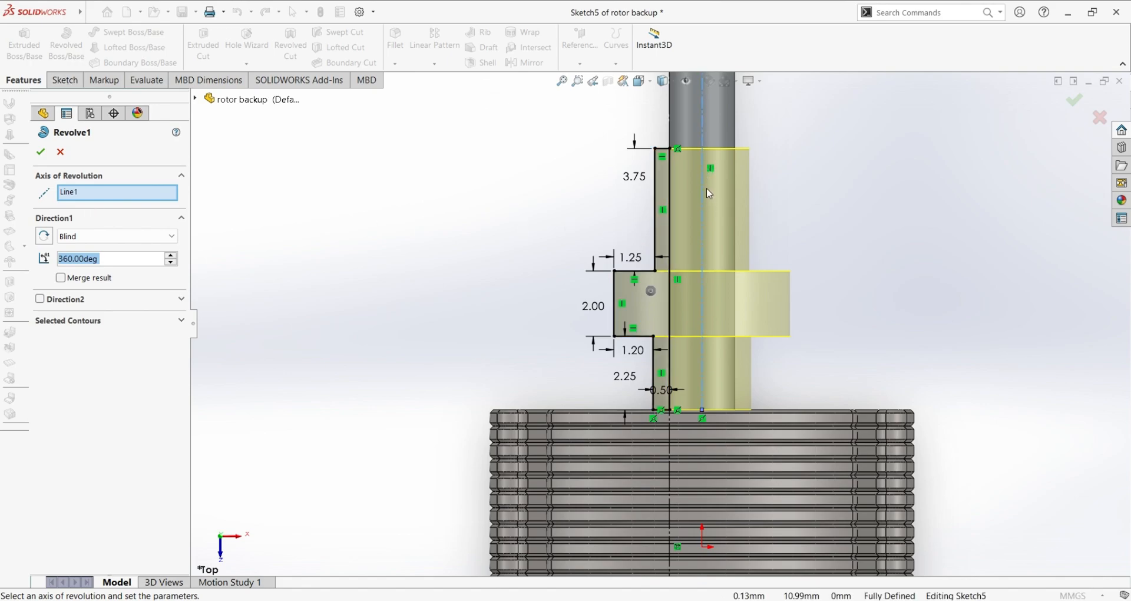
scroll(705, 201, "up", 3)
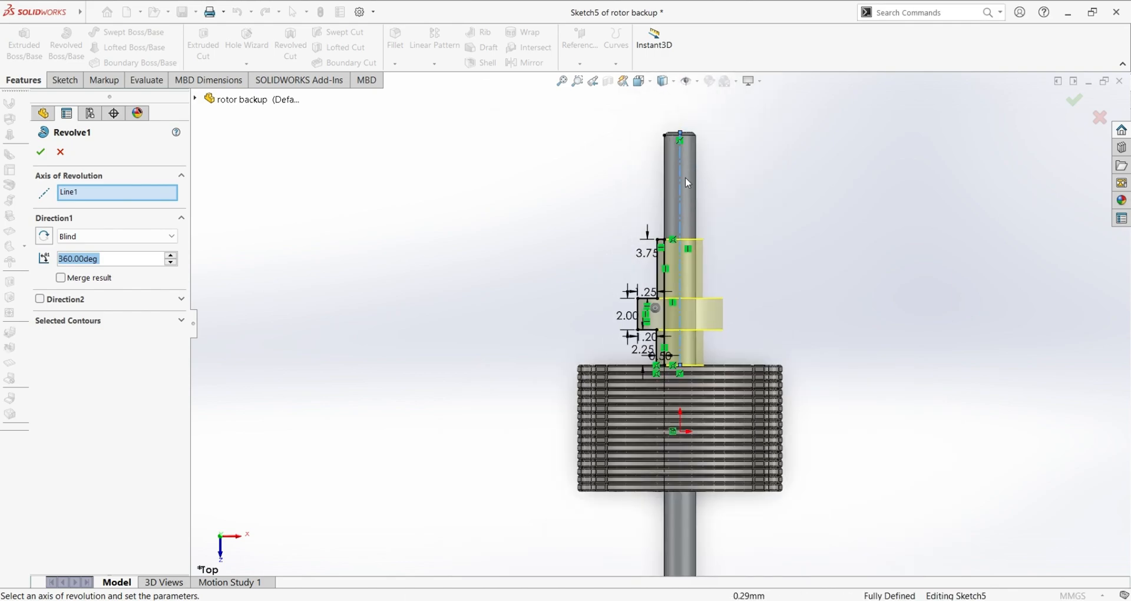
scroll(713, 286, "down", 4)
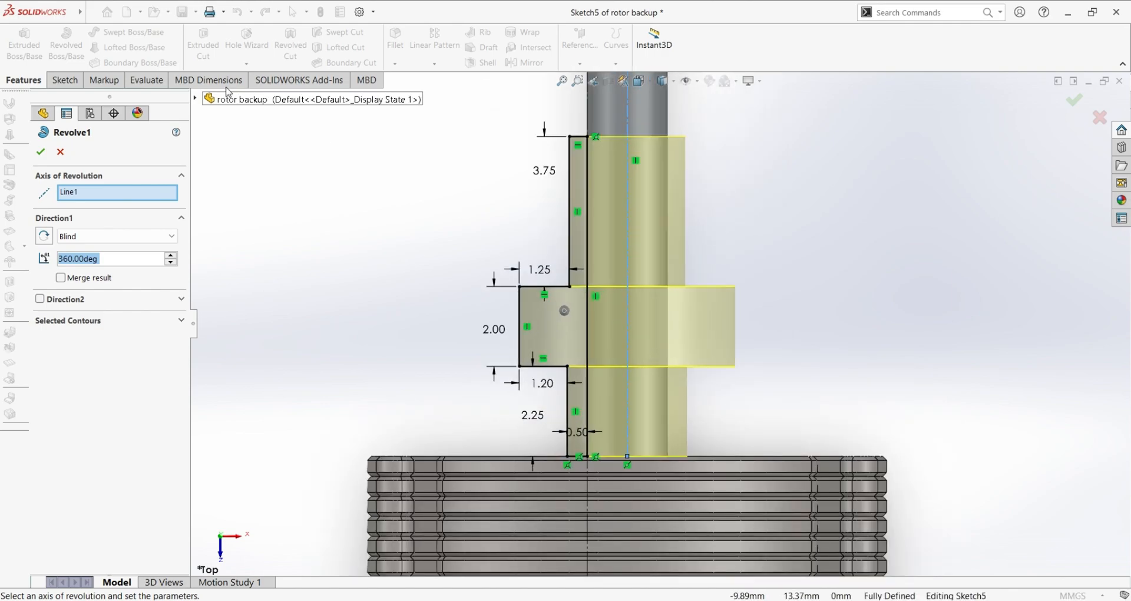
Examine both ends of Revolve1's axis line, from the disk stack to the chamfered tip of the shaft.
left_click(66, 82)
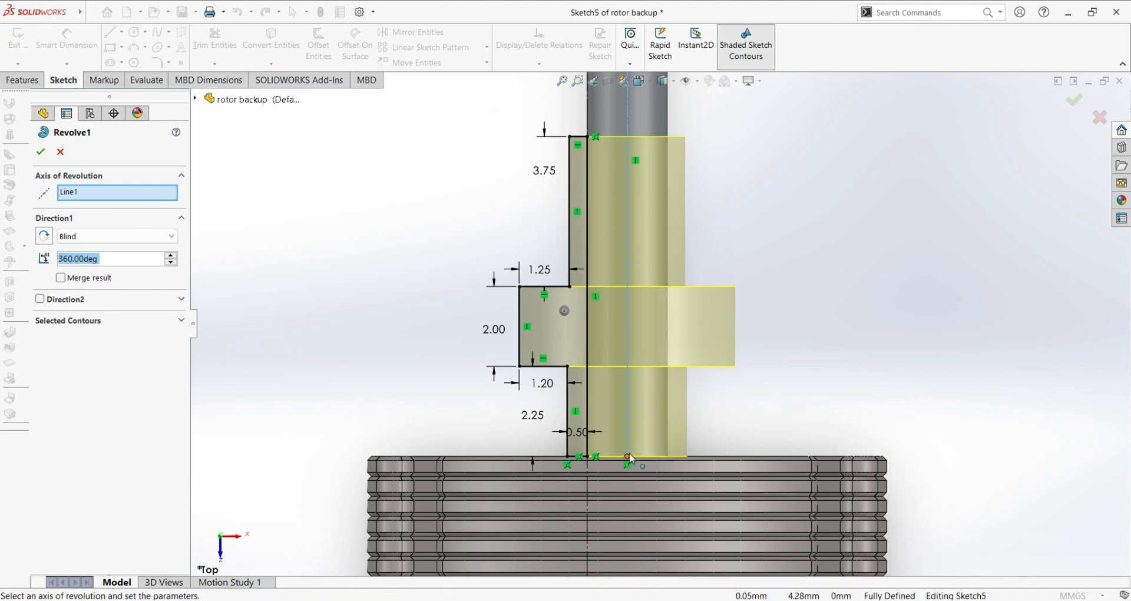
scroll(629, 458, "down", 6)
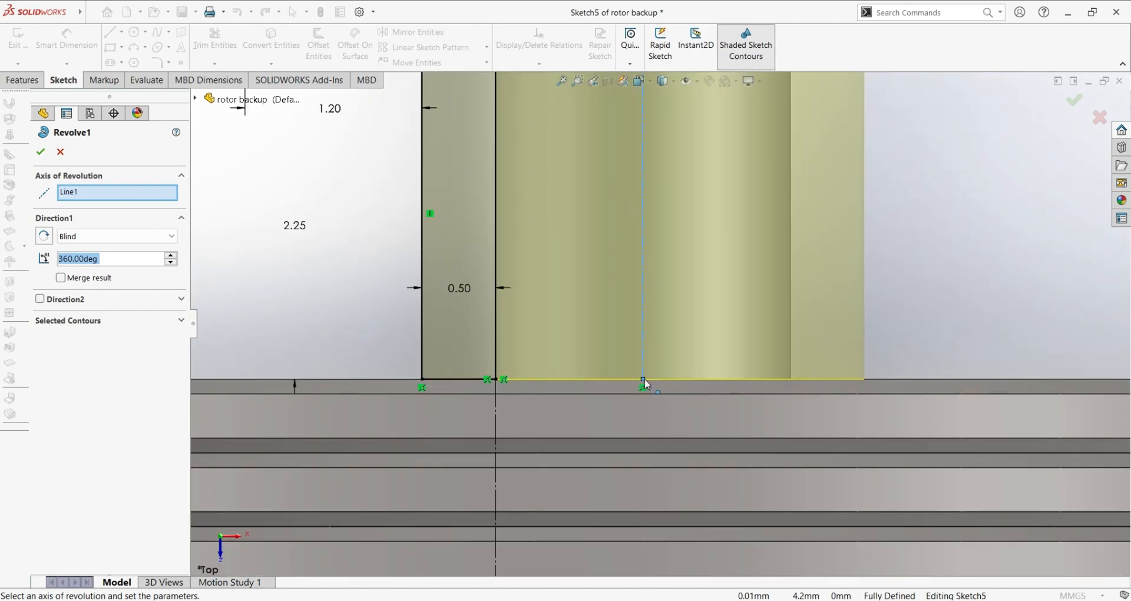
scroll(645, 383, "up", 6)
scroll(647, 178, "down", 8)
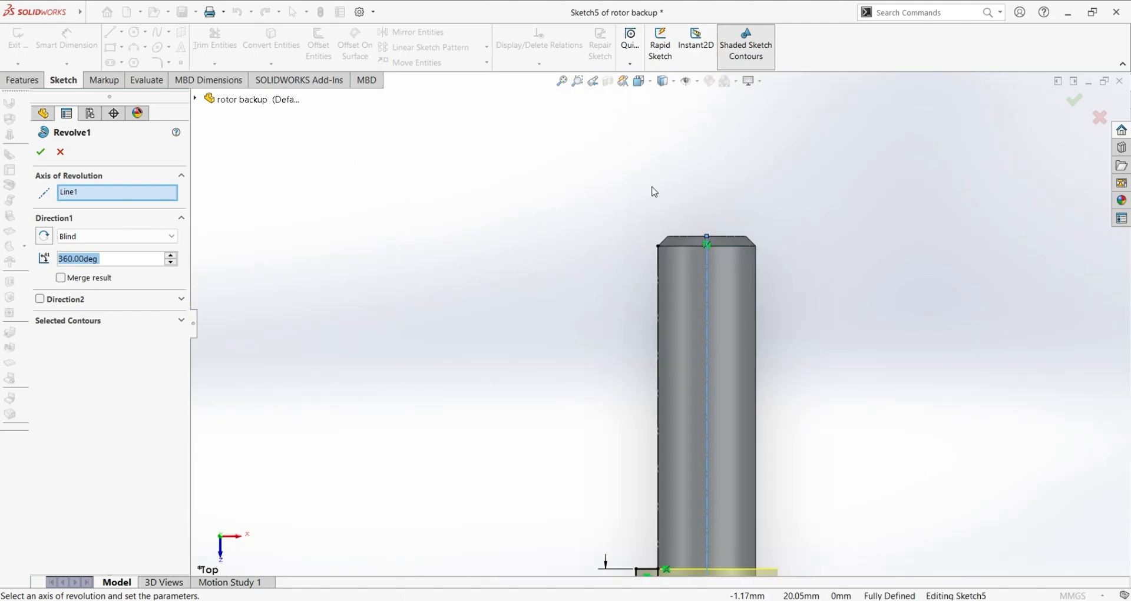
scroll(710, 422, "up", 5)
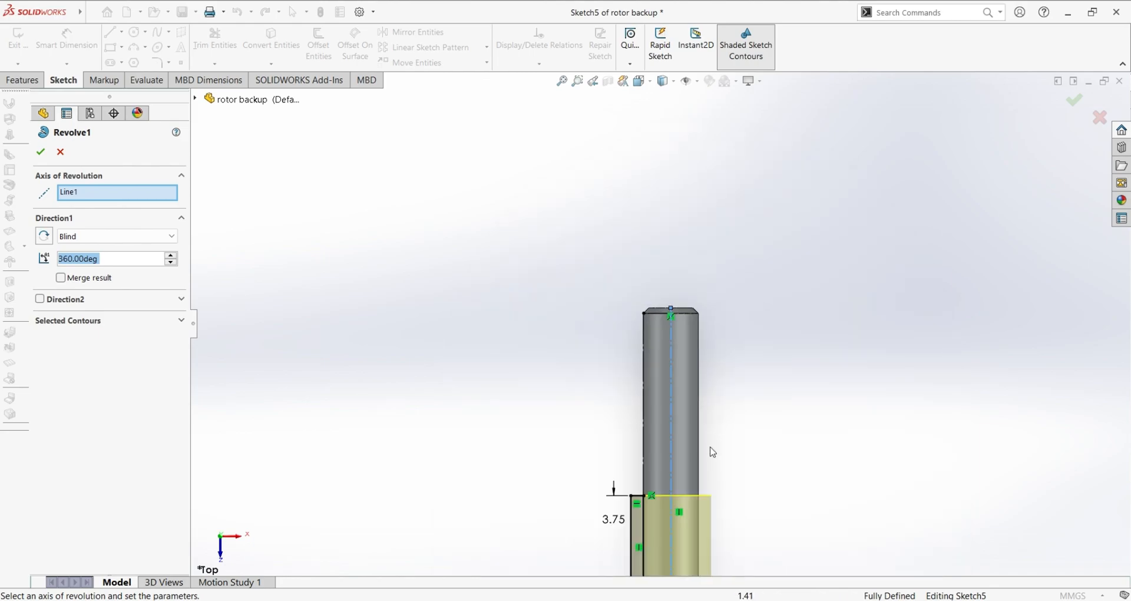
scroll(676, 534, "up", 2)
scroll(675, 532, "down", 4)
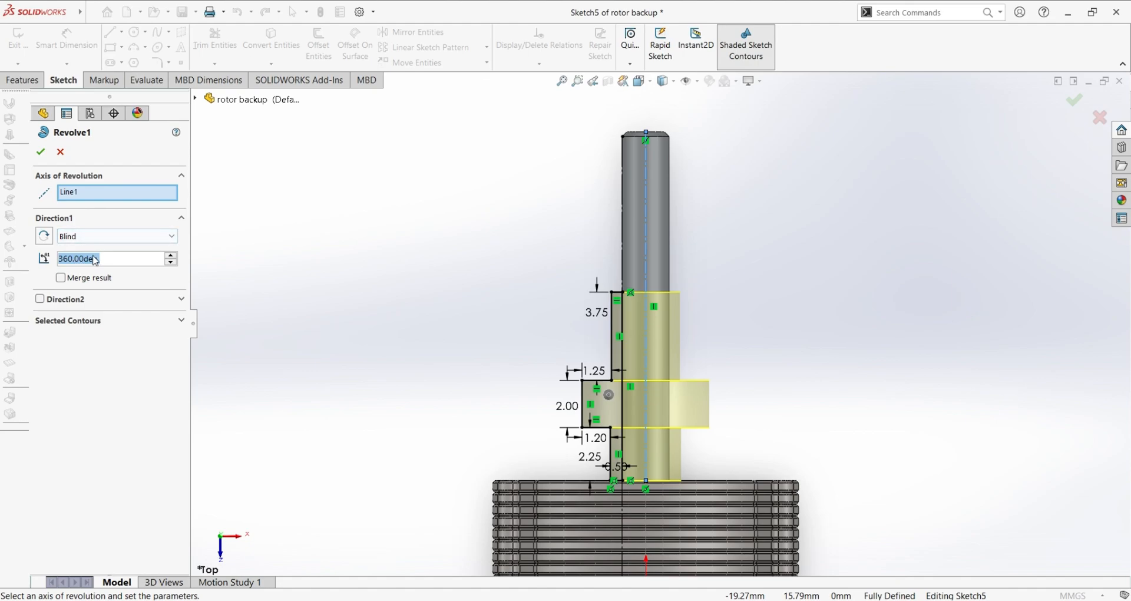
Inspect the Revolve1 preview around the shaft from several angles and close its definition.
middle_click_drag(788, 423, 747, 477)
middle_click_drag(817, 268, 790, 460)
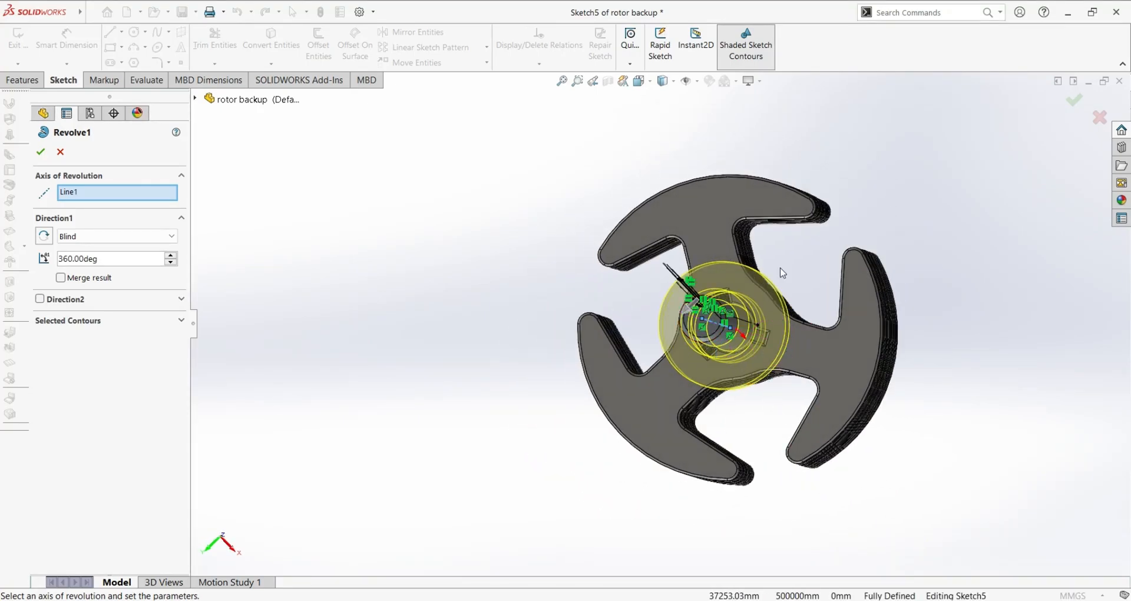
middle_click_drag(775, 424, 779, 196)
middle_click_drag(734, 327, 737, 250)
scroll(712, 221, "down", 3)
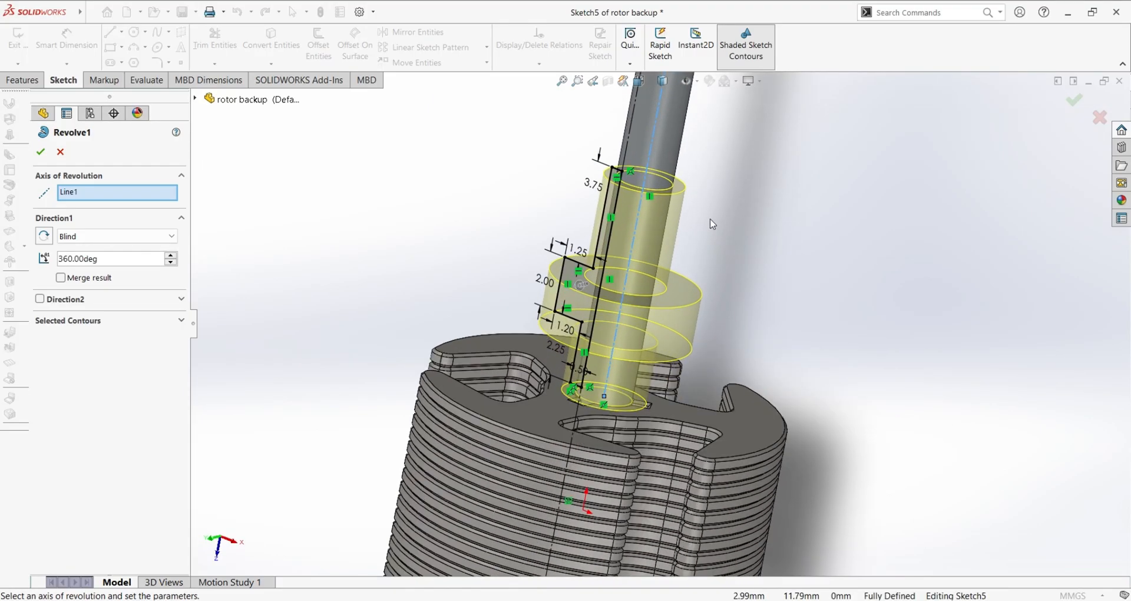
middle_click_drag(703, 283, 697, 238)
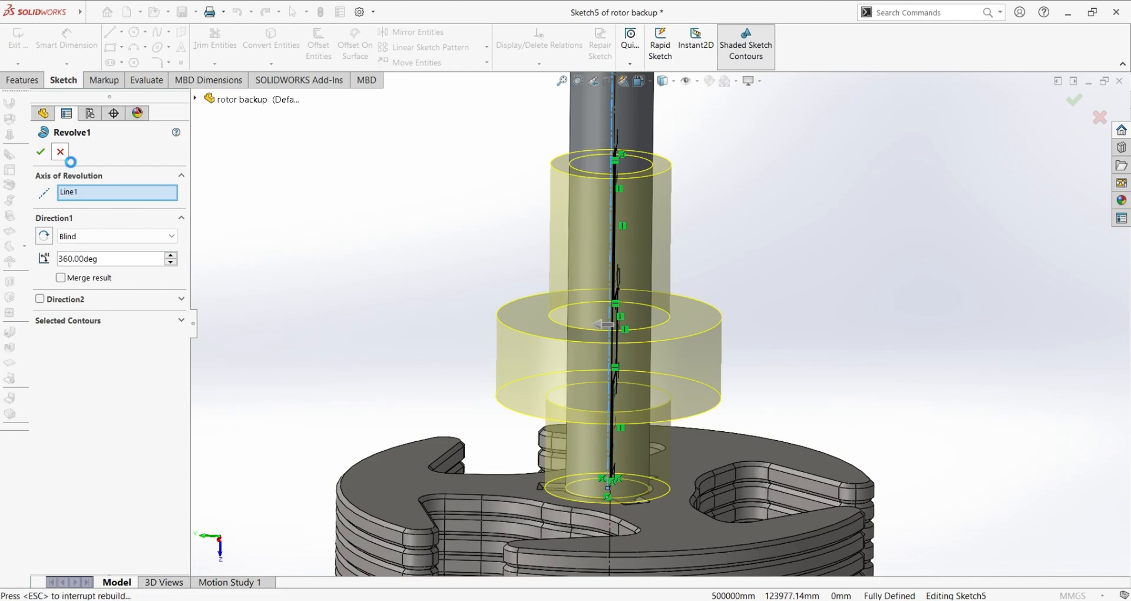
left_click(40, 152)
Roll the feature history forward to include Cut-Extrude1 and toggle the visibility of Sketch5.
middle_click_drag(727, 298, 725, 454)
left_click(724, 454)
left_click_drag(133, 353, 112, 366)
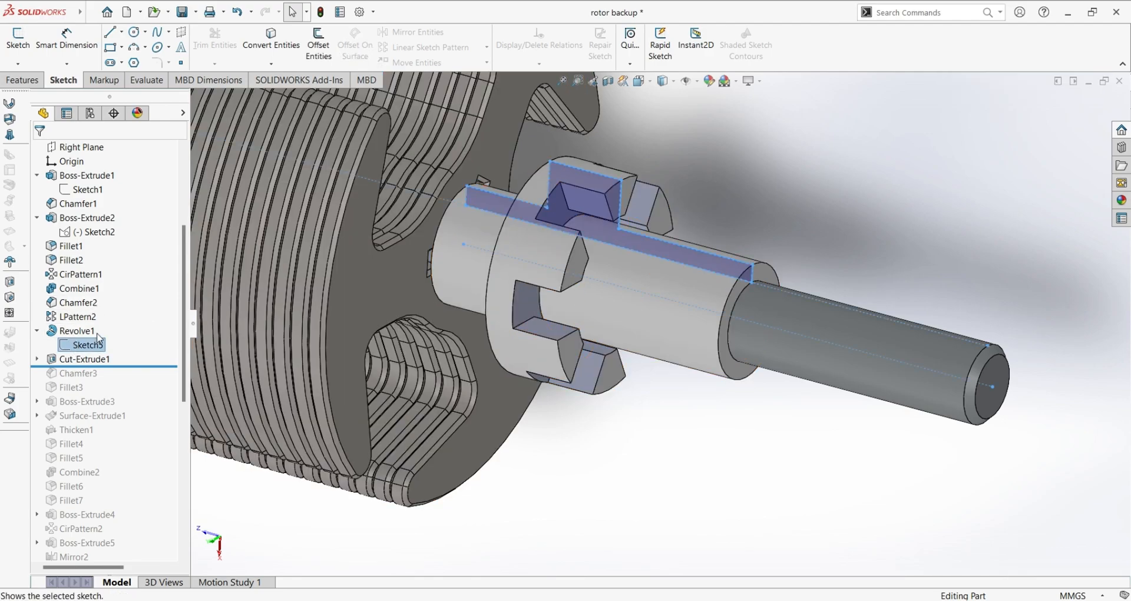
left_click(85, 345)
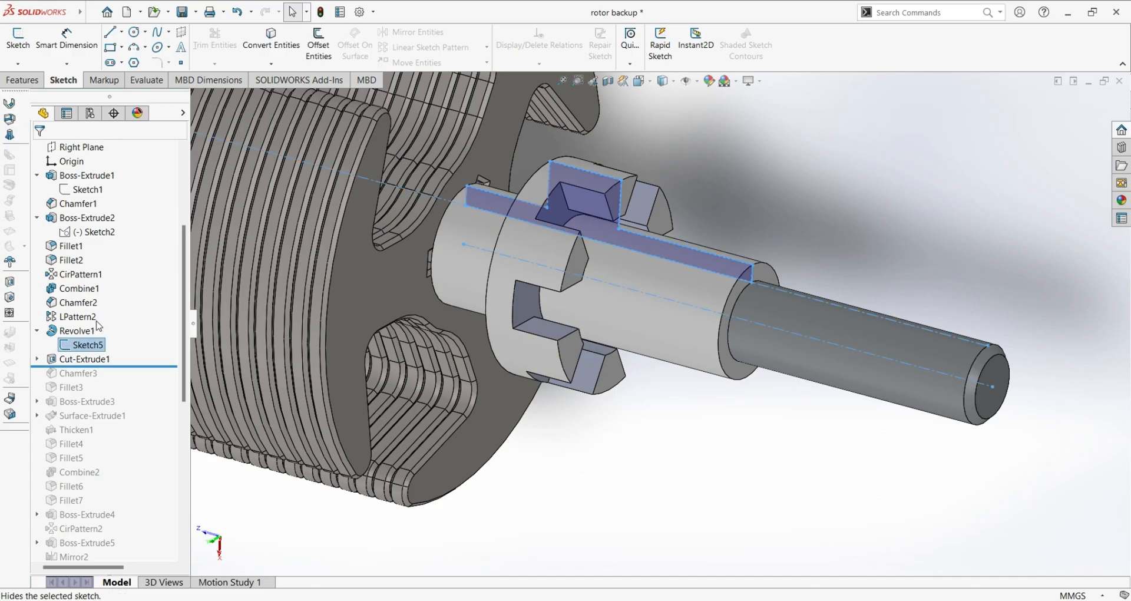
left_click(664, 495)
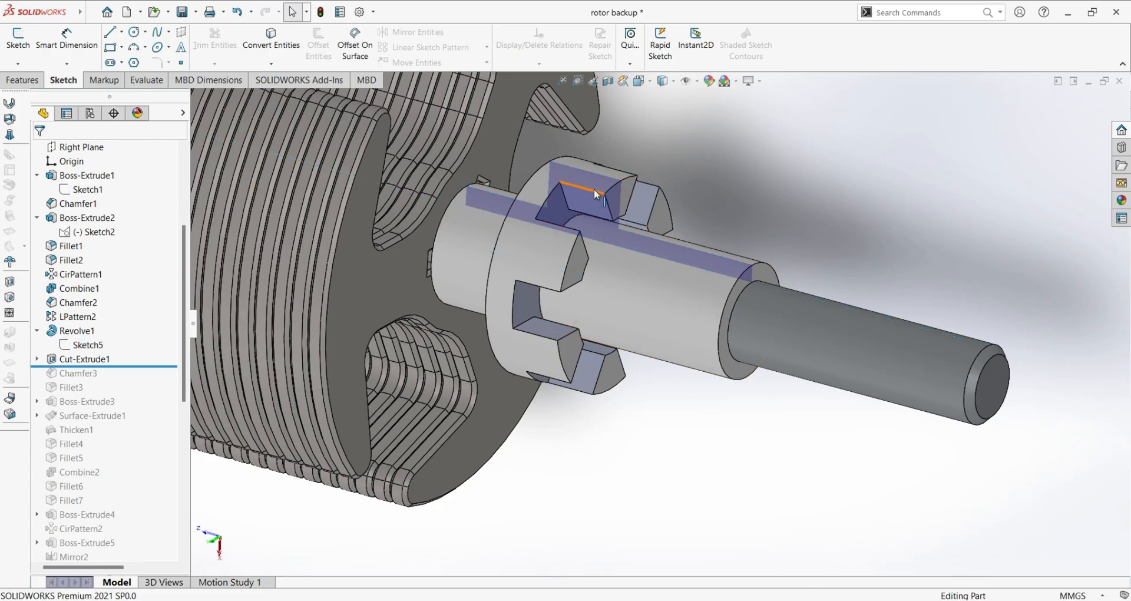
Expand Cut-Extrude1, the cut that forms the collar's slots, and open its Sketch6 for editing.
mouse_move(898, 215)
middle_mouse_down()
mouse_move(833, 227)
mouse_move(838, 204)
middle_mouse_up()
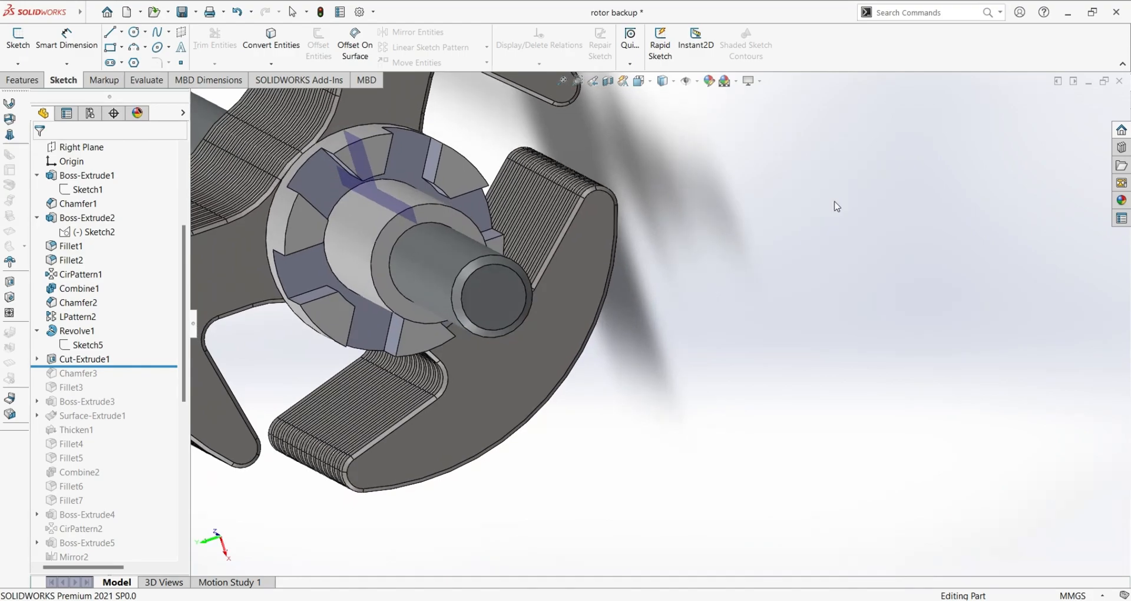
scroll(707, 305, "up", 2)
scroll(167, 216, "up", 3)
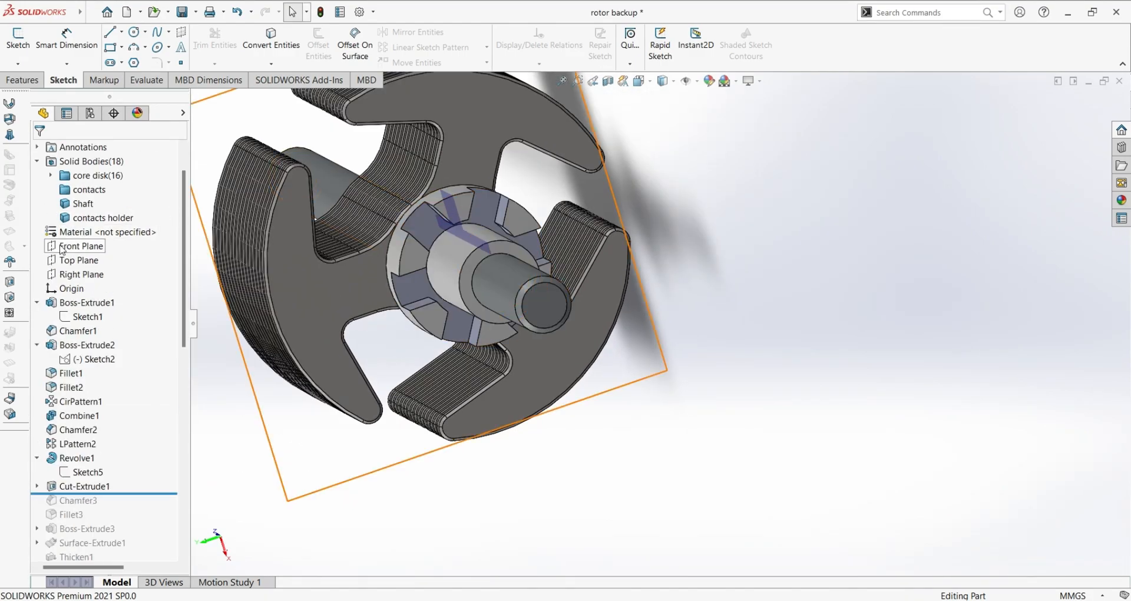
scroll(330, 313, "down", 3)
scroll(80, 414, "down", 2)
scroll(80, 413, "down", 1)
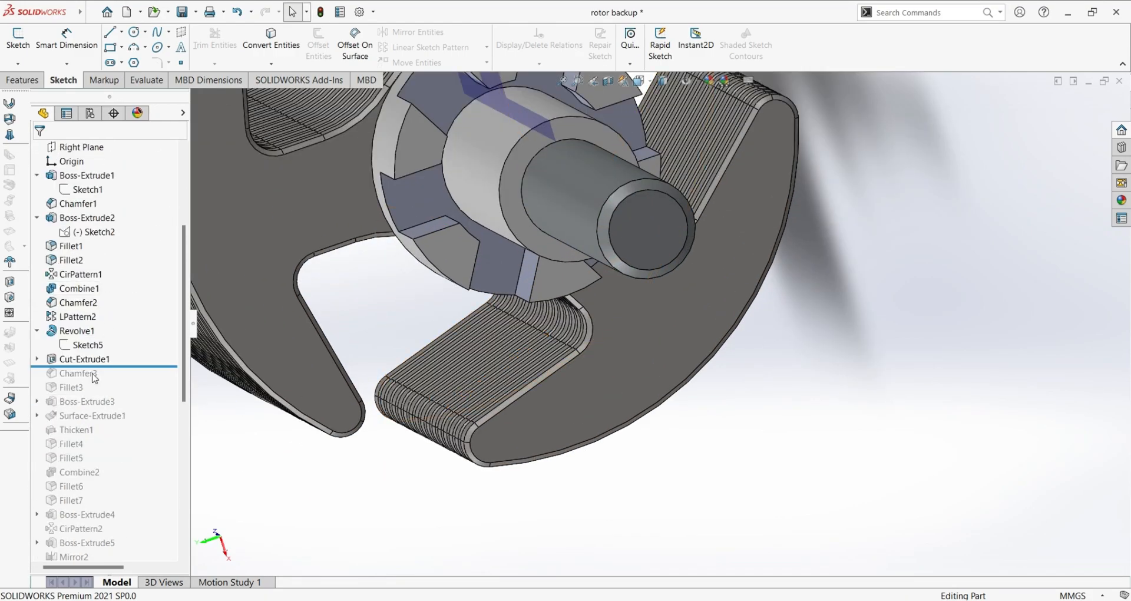
left_click(88, 360)
left_click(37, 359)
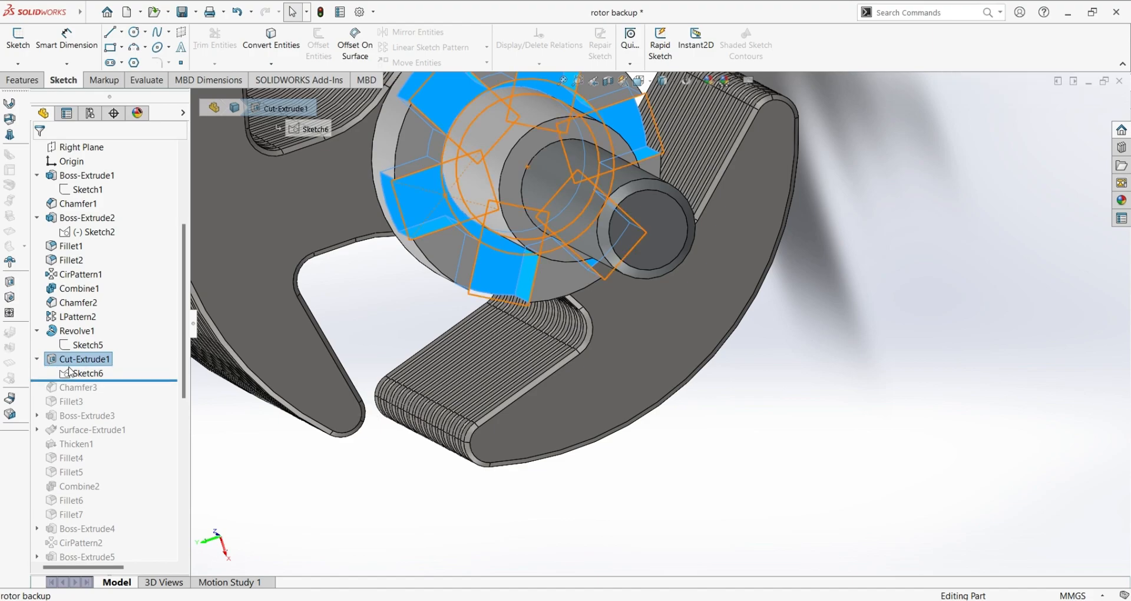
left_click(81, 373)
left_click(91, 341)
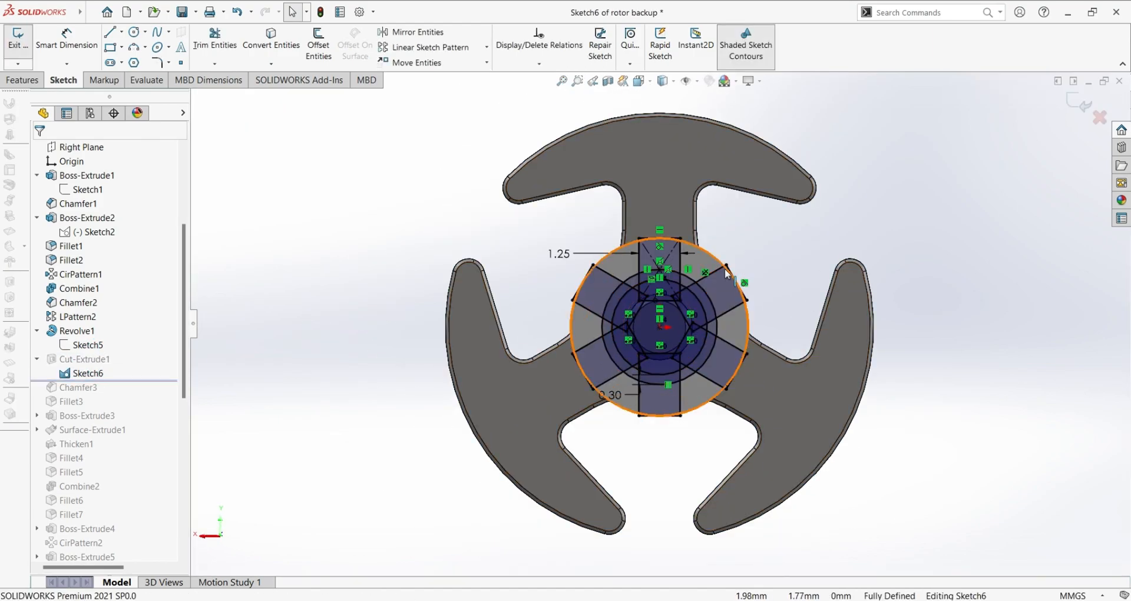
Examine Sketch6's concentric circles, the patterned rectangles around the shaft and their 1.25 and 0.30 mm dimensions.
scroll(714, 297, "down", 3)
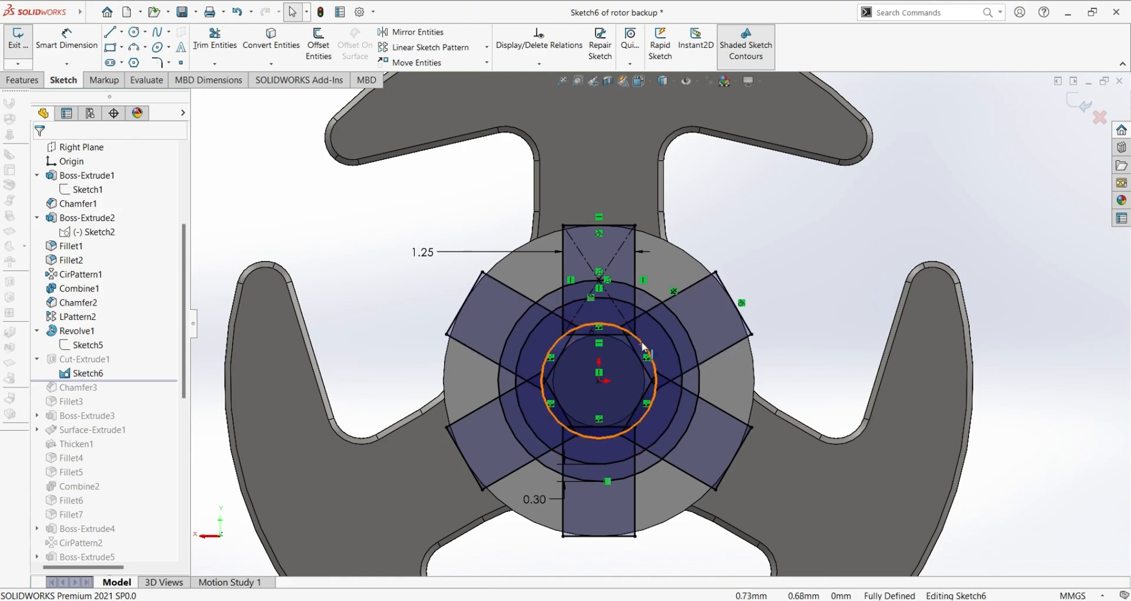
left_click(665, 328)
key("Escape")
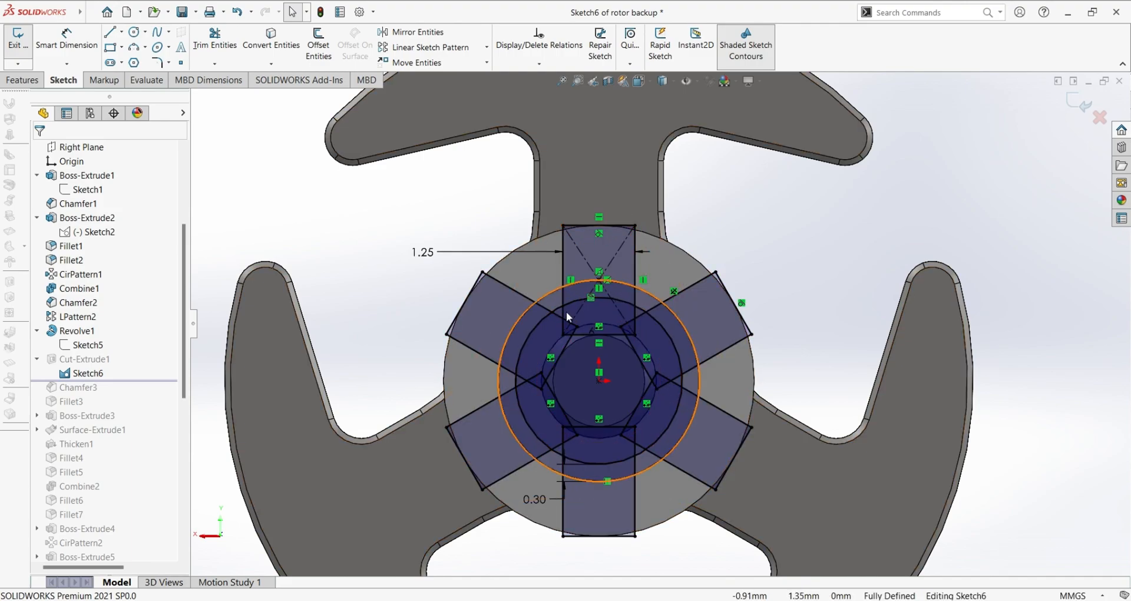
scroll(607, 277, "down", 3)
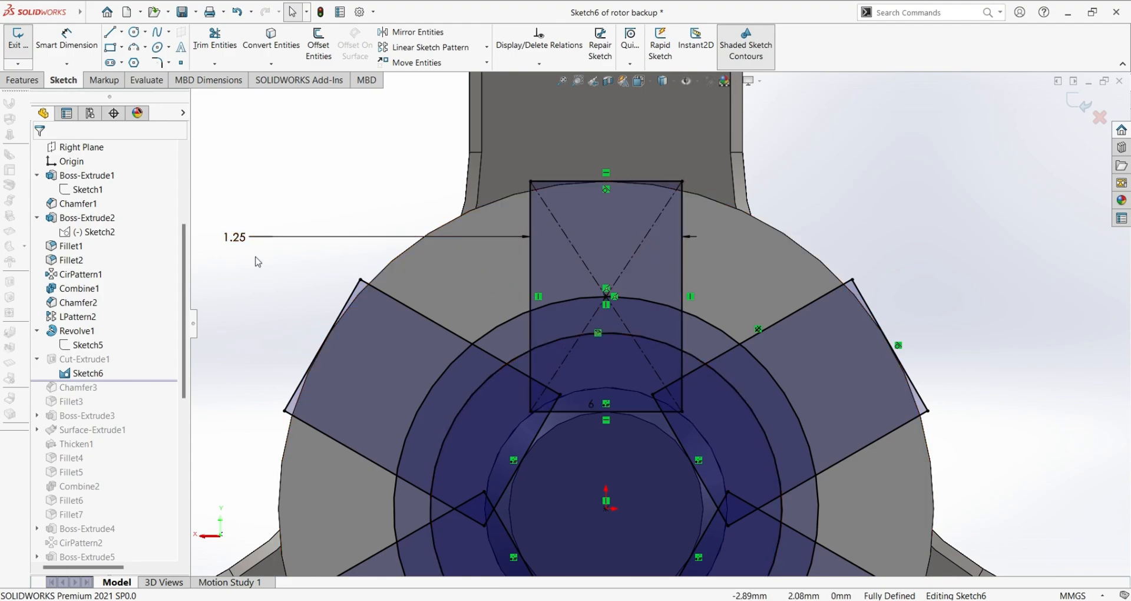
Check the relation between the upper rectangle's outer line and the collar's circular edge in Sketch6.
scroll(618, 200, "down", 5)
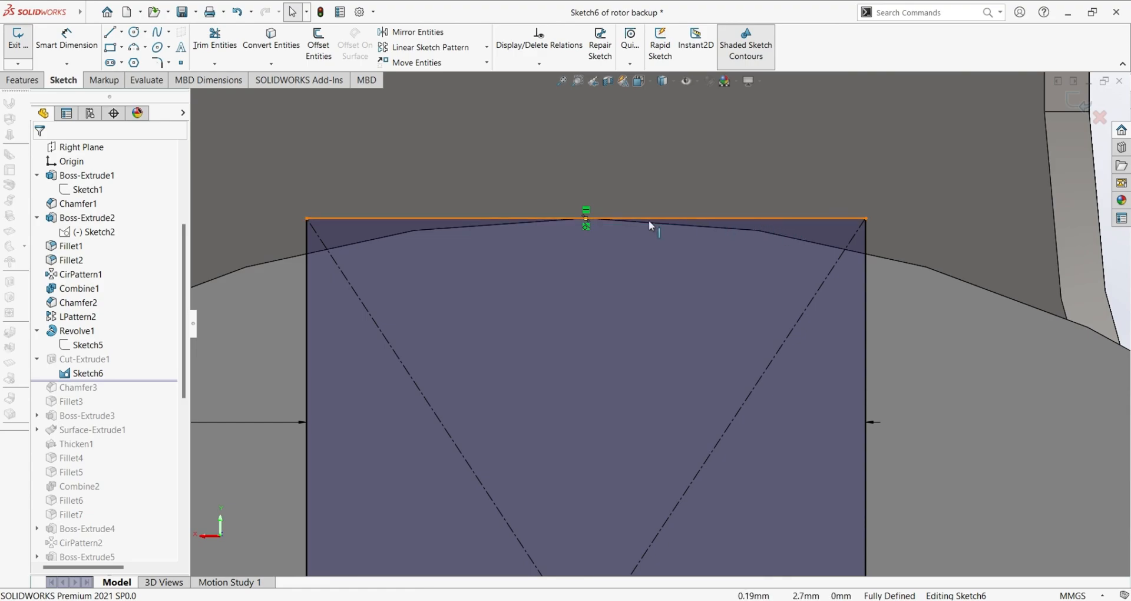
left_click(796, 219)
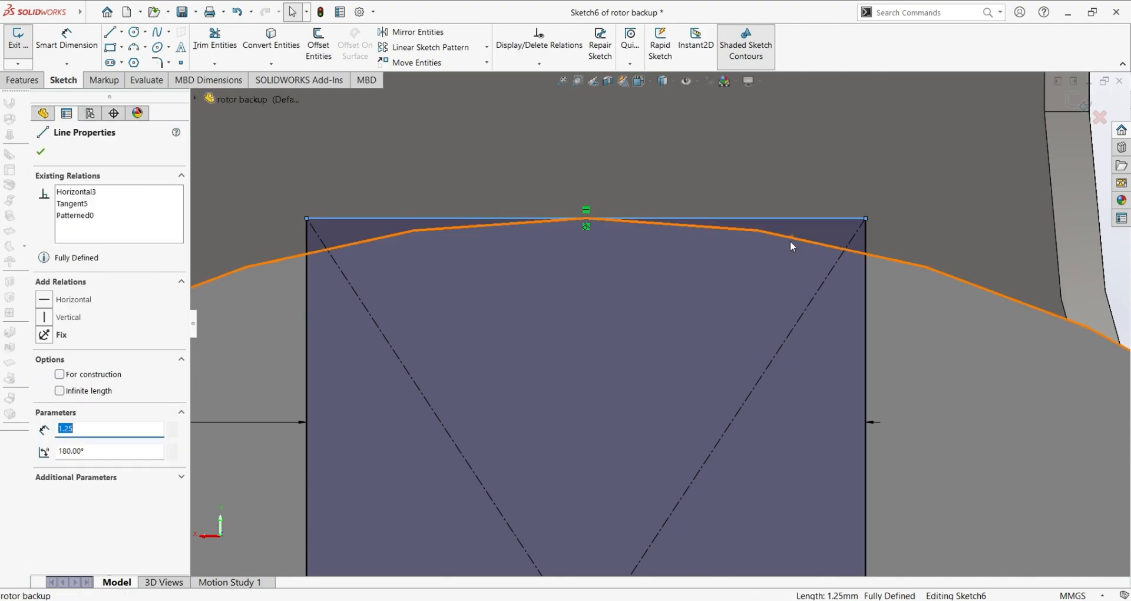
left_click(896, 260, "ctrl")
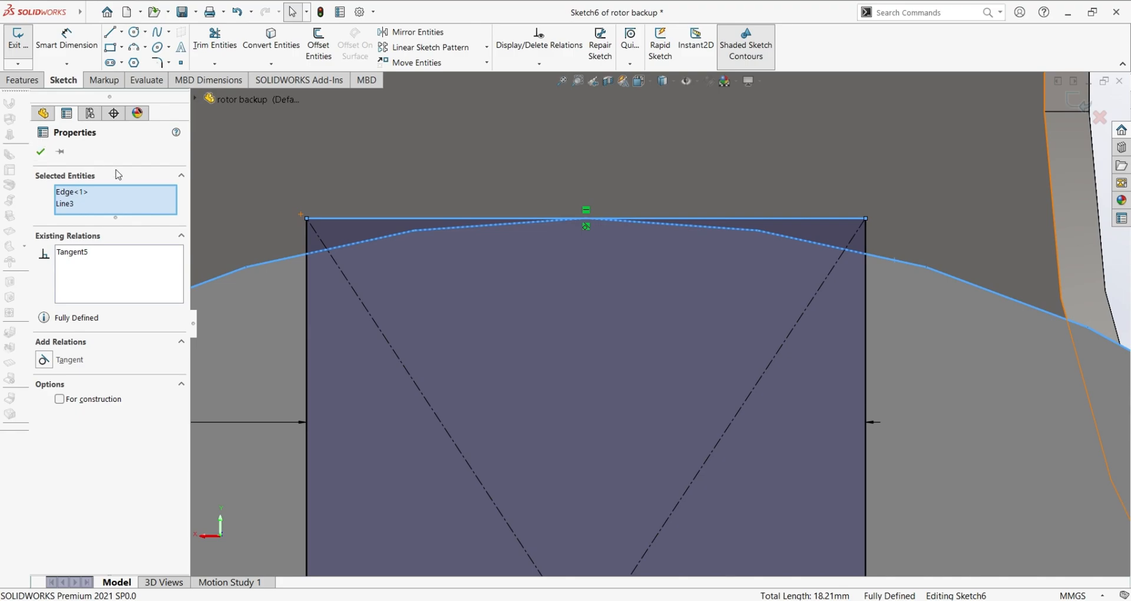
key("Escape")
scroll(594, 246, "up", 3)
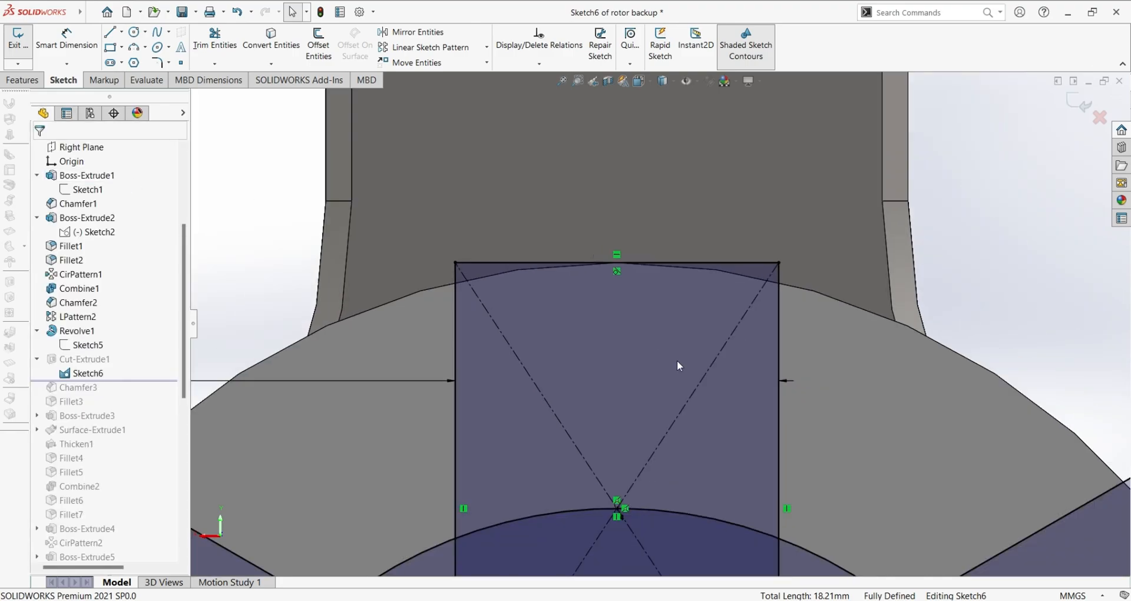
scroll(678, 371, "up", 4)
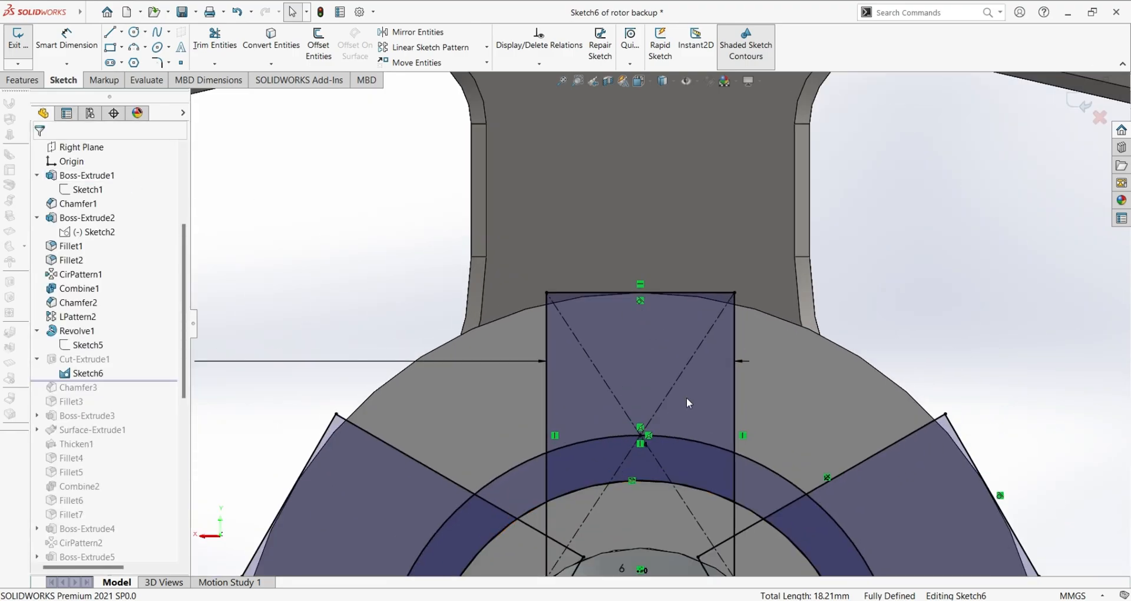
scroll(689, 436, "up", 3)
scroll(691, 442, "down", 5)
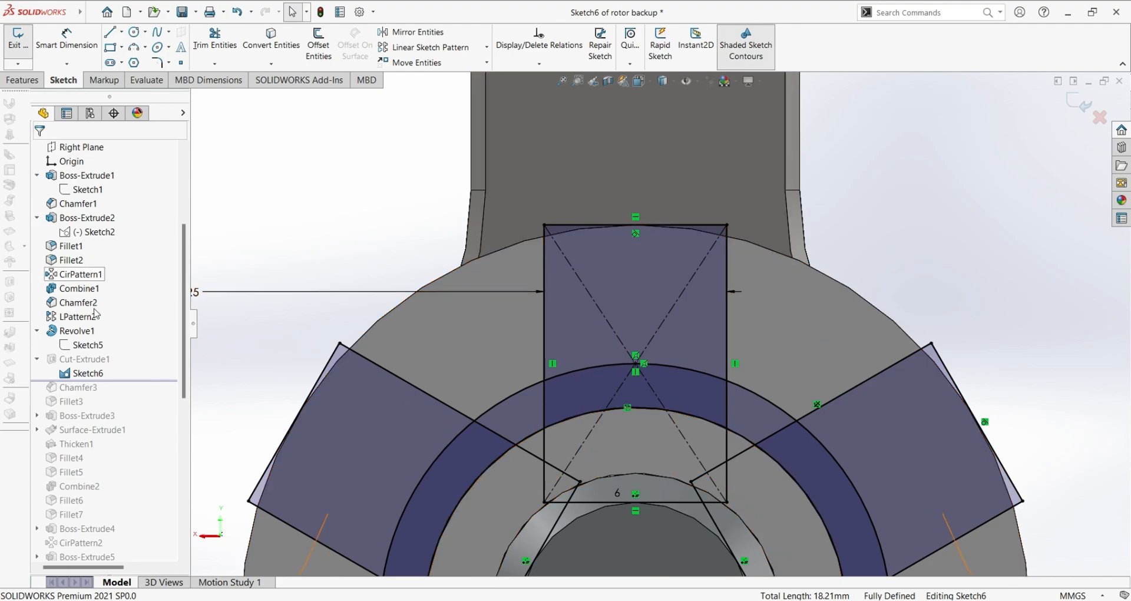
Exit Sketch6 and reopen it for editing from Cut-Extrude1.
left_click(17, 44)
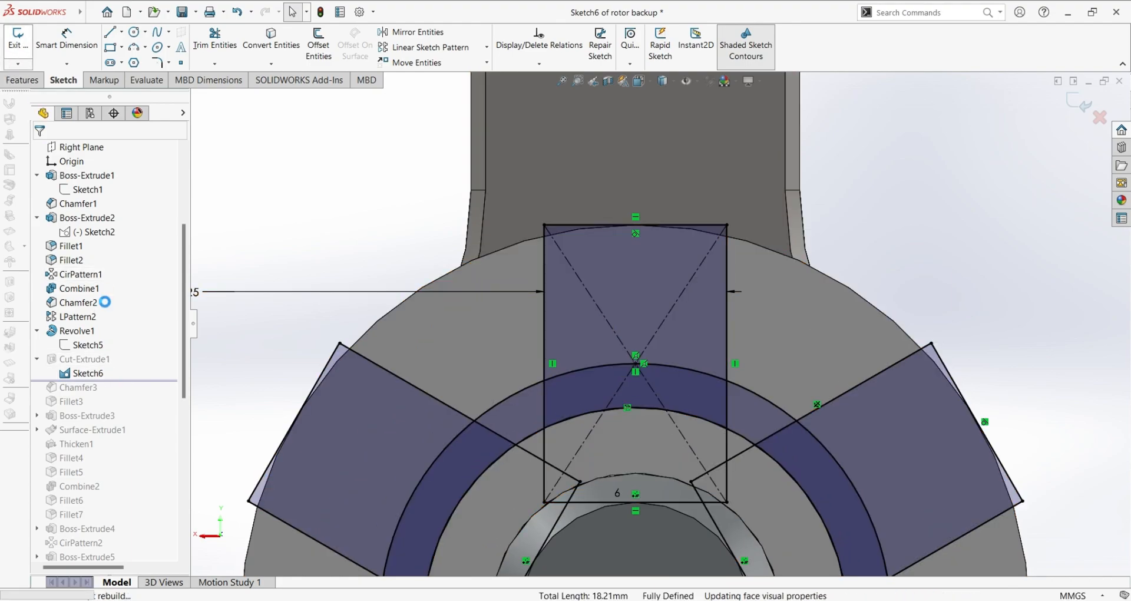
left_click(90, 365)
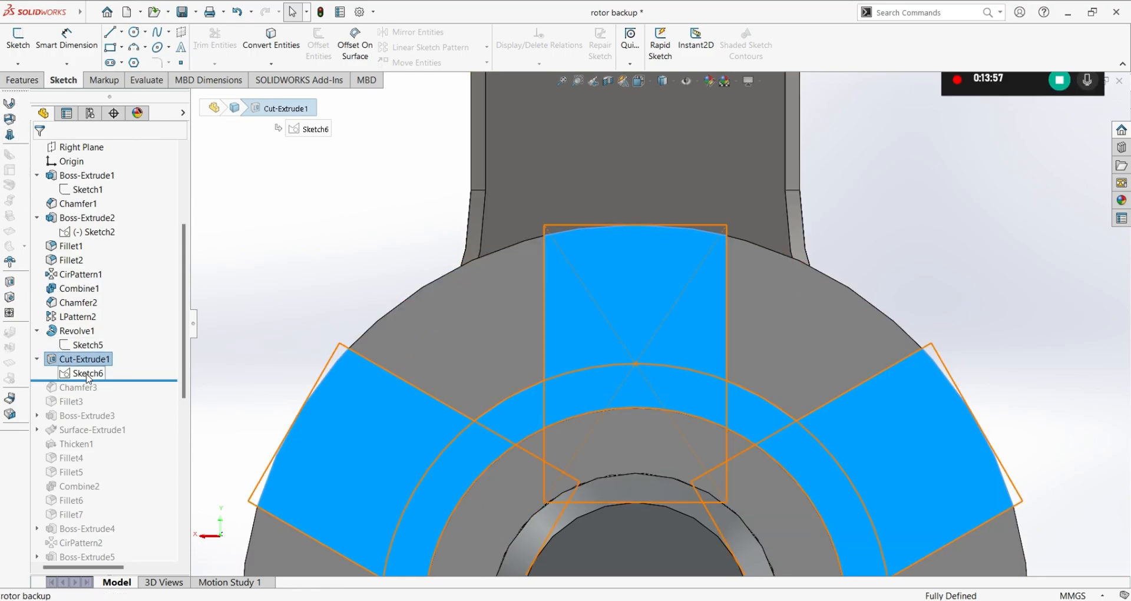
left_click(87, 375)
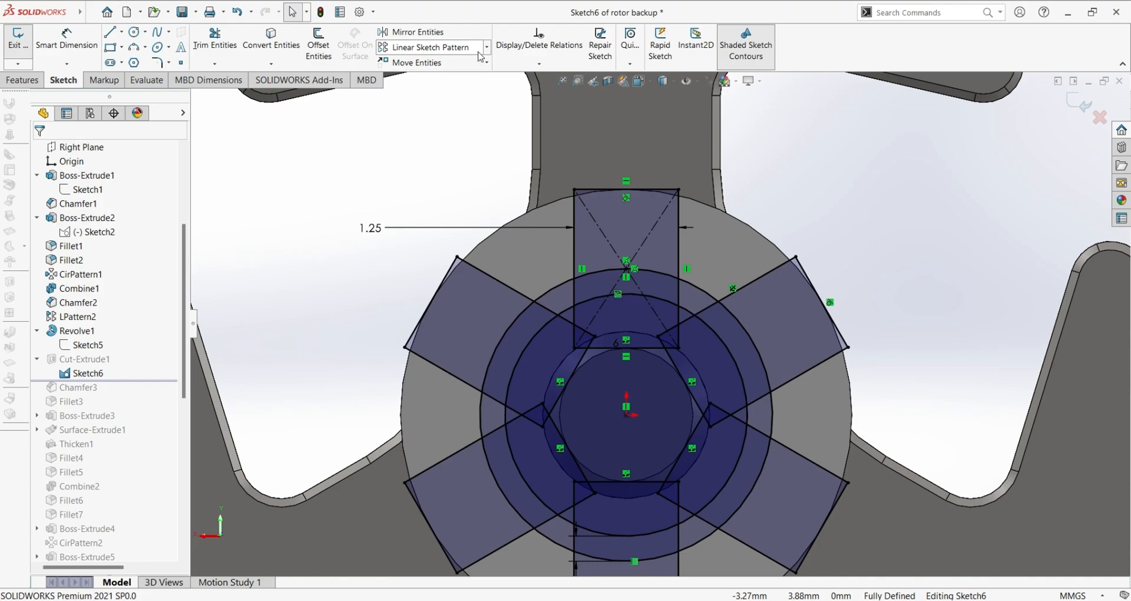
Check the instance-count dimension of the circular pattern that repeats the rectangles in Sketch6.
scroll(680, 444, "up", 2)
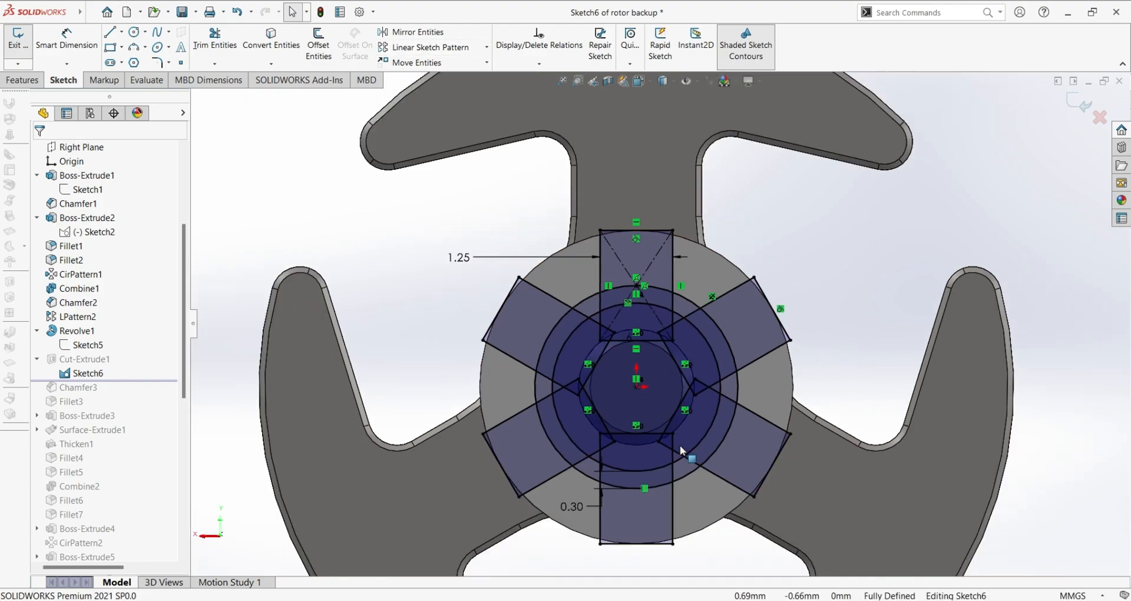
scroll(680, 444, "down", 2)
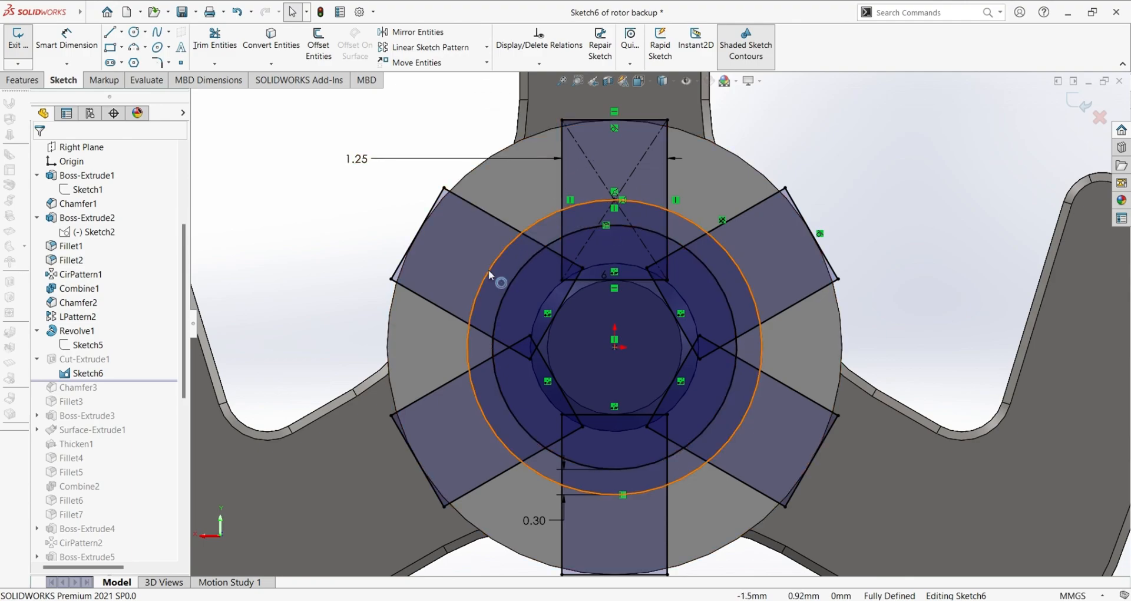
left_click(607, 276)
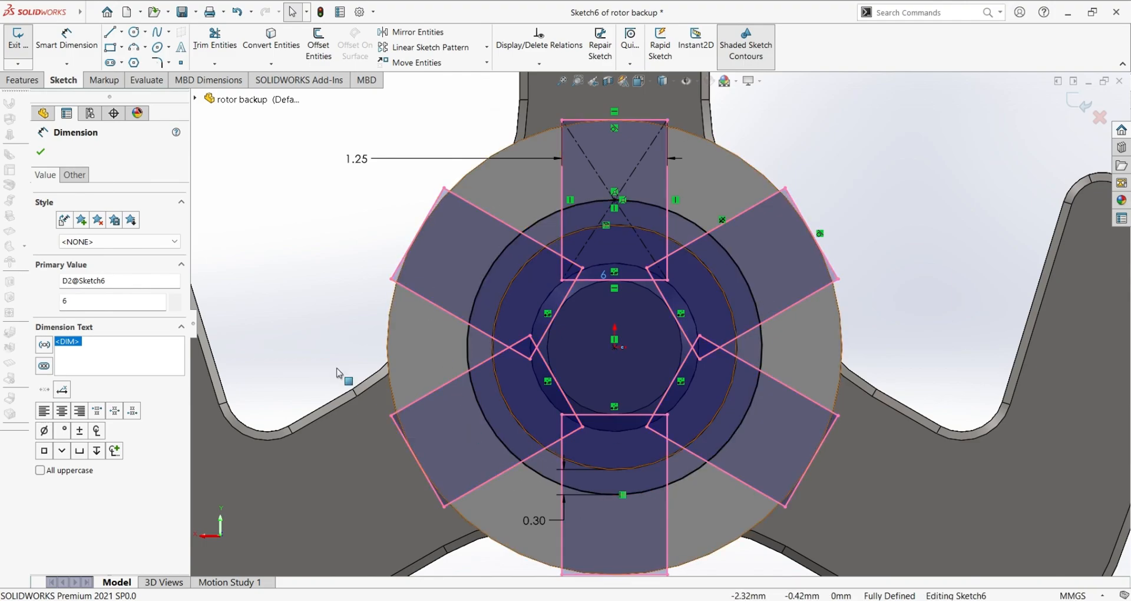
left_click(41, 152)
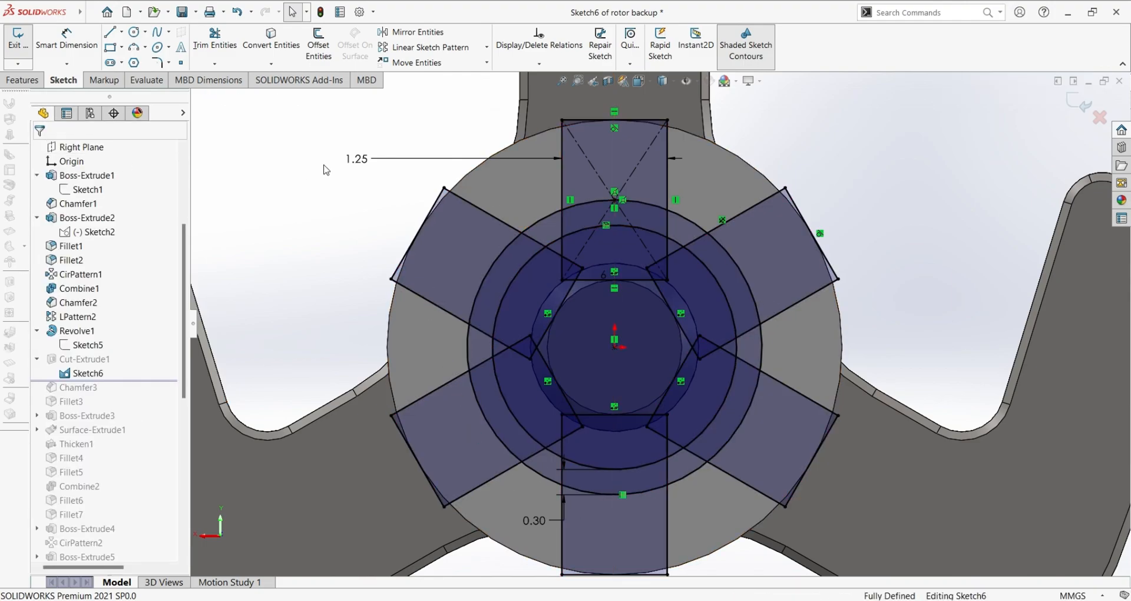
View Sketch6 at an angle to the collar face and exit the sketch.
middle_click_drag(331, 211, 489, 289)
mouse_move(957, 227)
middle_mouse_down()
mouse_move(896, 230)
mouse_move(873, 209)
mouse_move(857, 223)
middle_mouse_up()
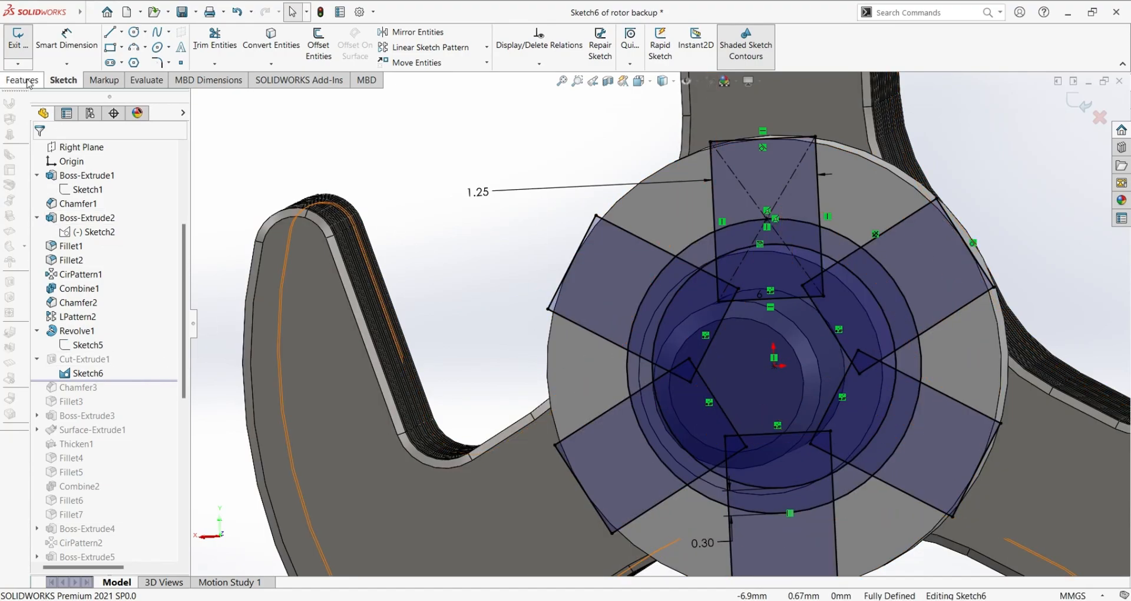
left_click(18, 41)
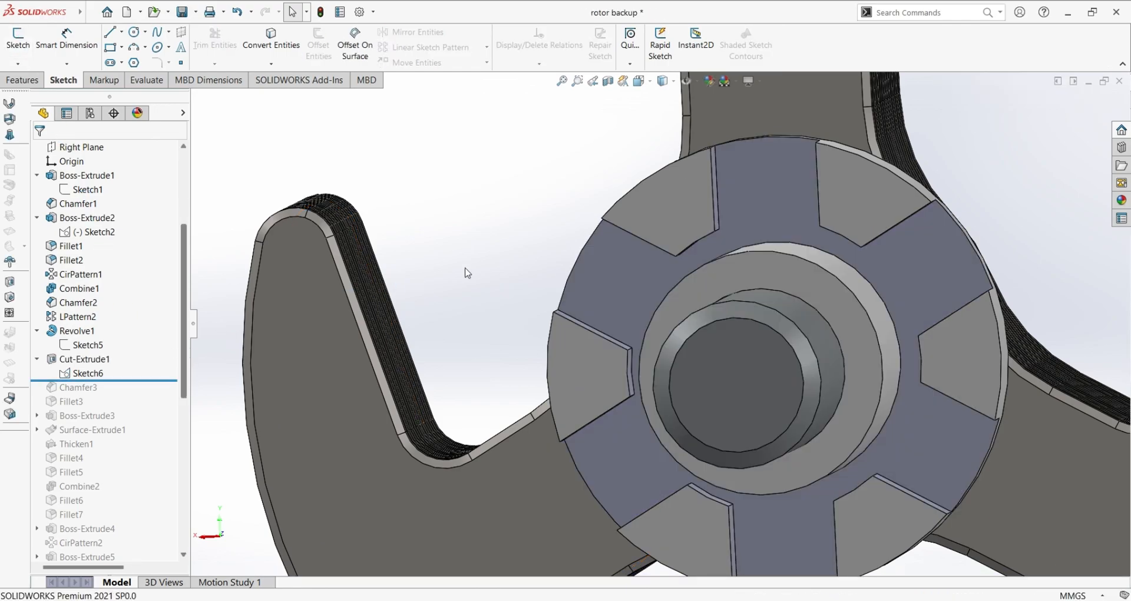
Open Cut-Extrude1 for editing and examine the slot cut preview around the collar from several angles.
left_click(86, 359)
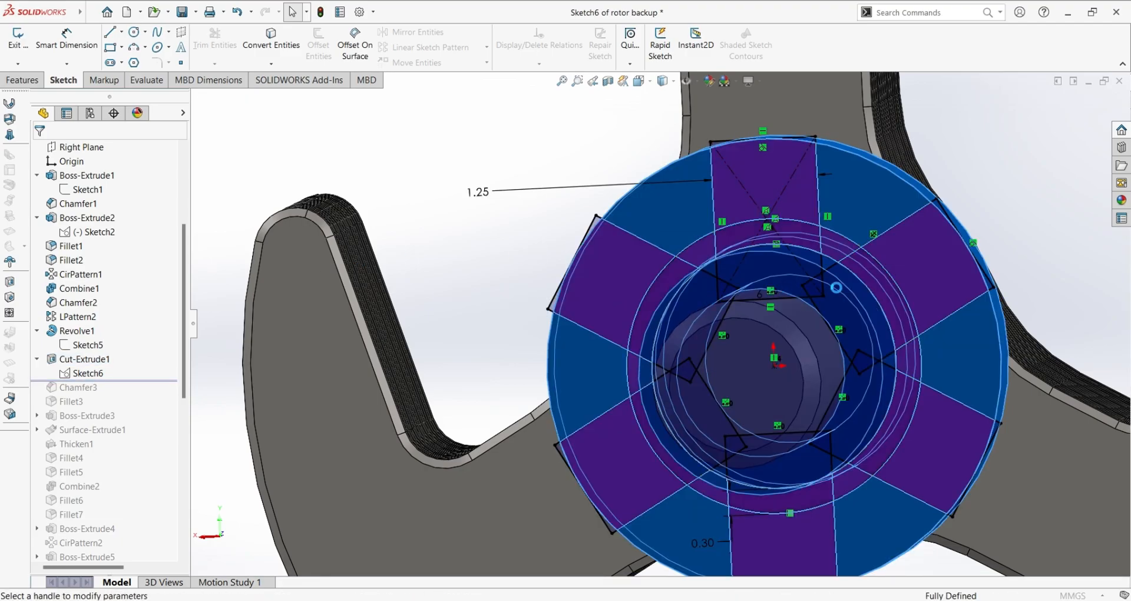
mouse_move(768, 397)
middle_mouse_down()
mouse_move(713, 395)
mouse_move(789, 401)
middle_mouse_up()
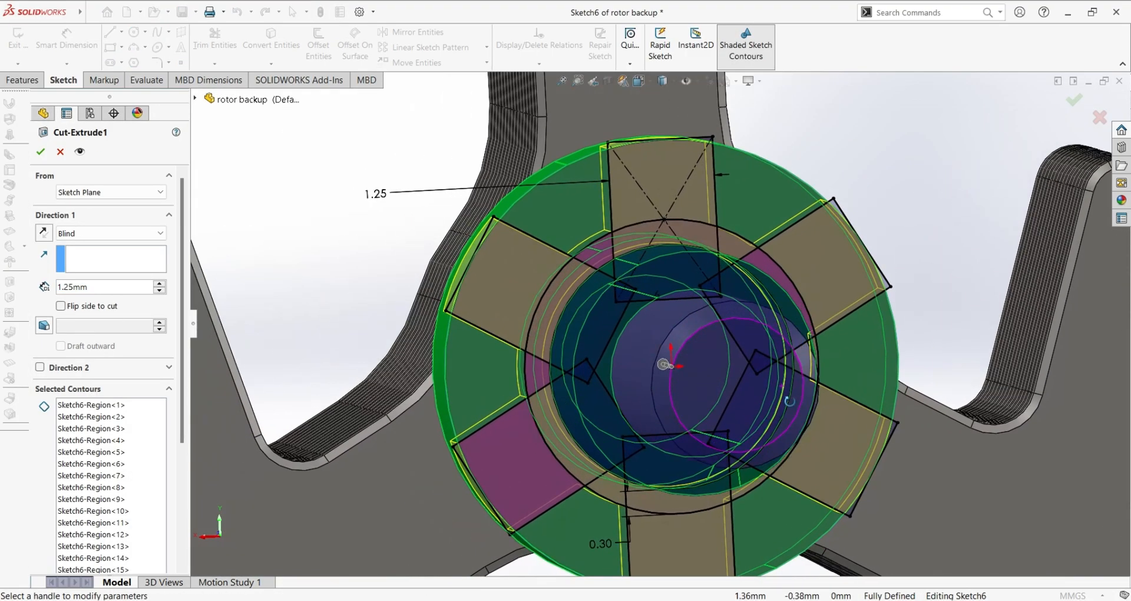
scroll(690, 318, "down", 2)
scroll(609, 164, "down", 2)
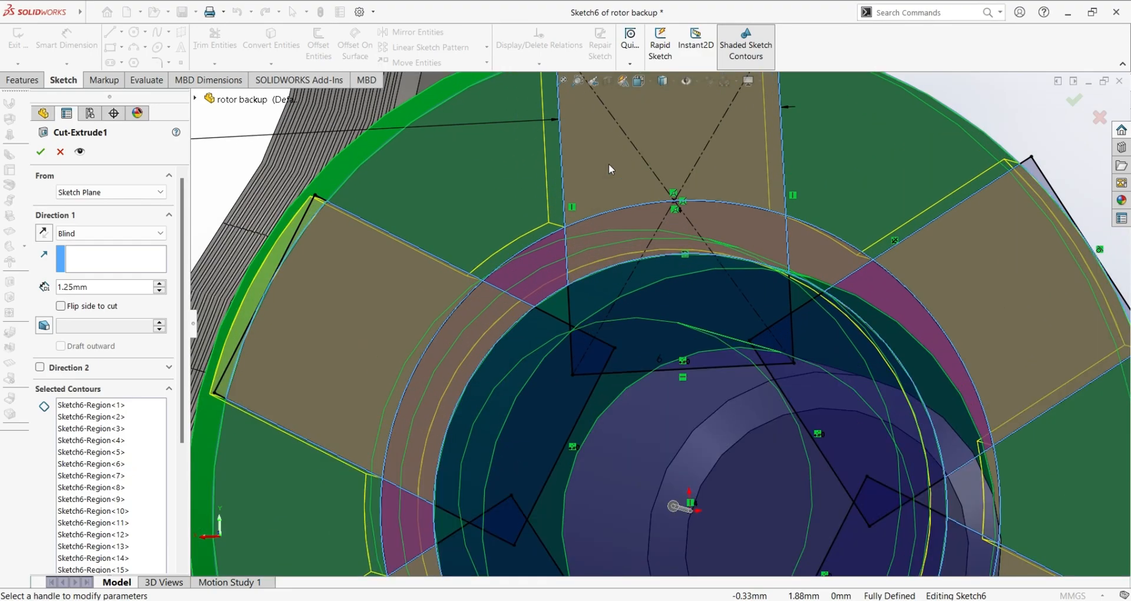
scroll(609, 164, "up", 2)
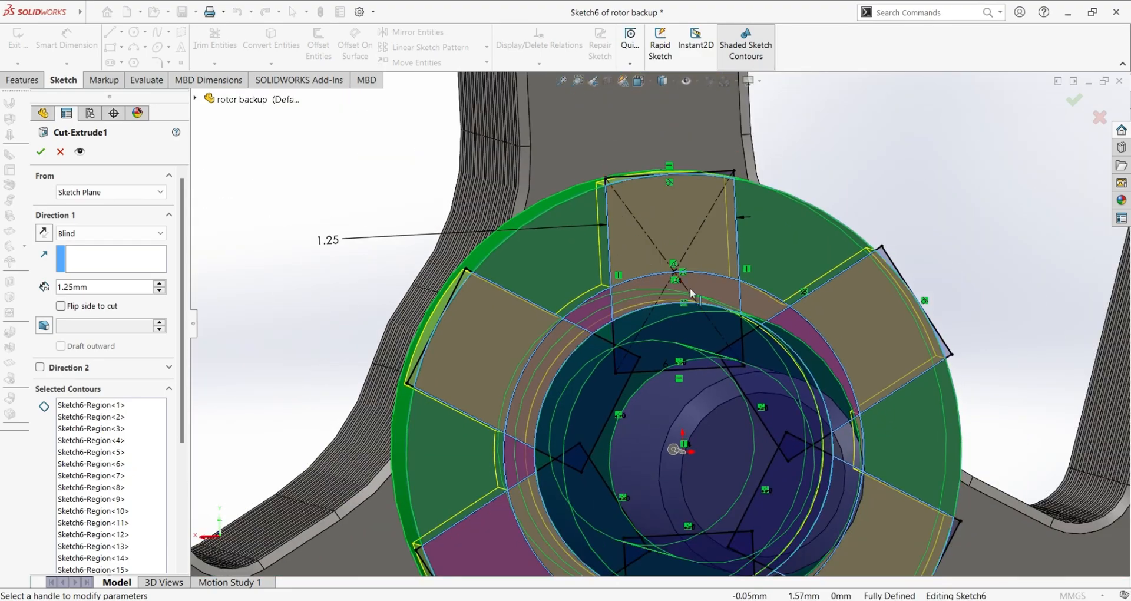
mouse_move(724, 363)
middle_mouse_down()
mouse_move(681, 395)
mouse_move(658, 359)
middle_mouse_up()
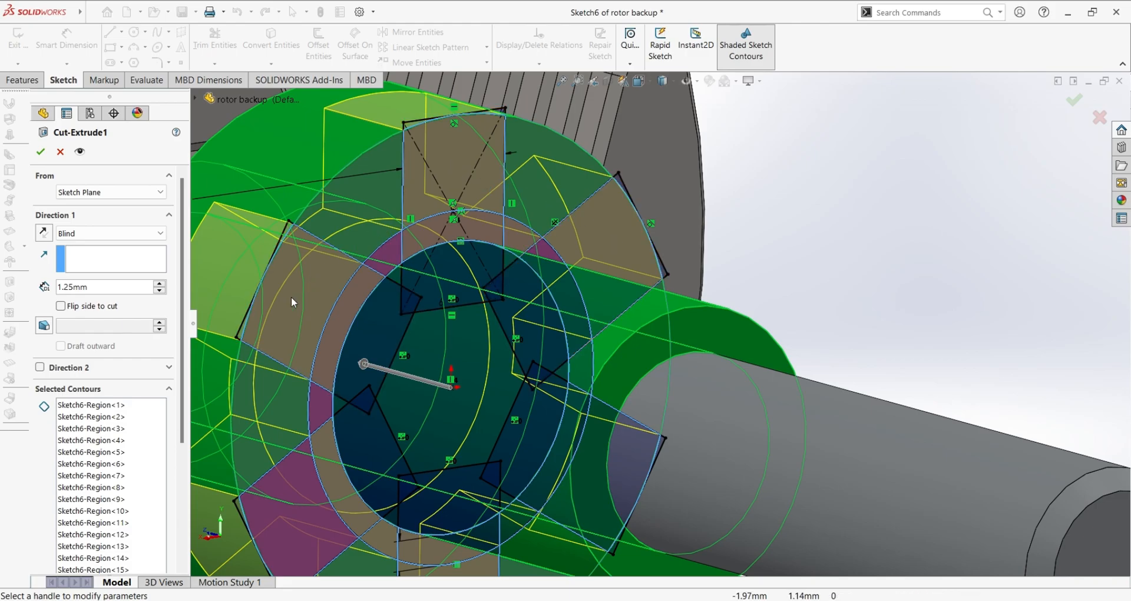
middle_click_drag(313, 383, 294, 349)
scroll(308, 370, "up", 4)
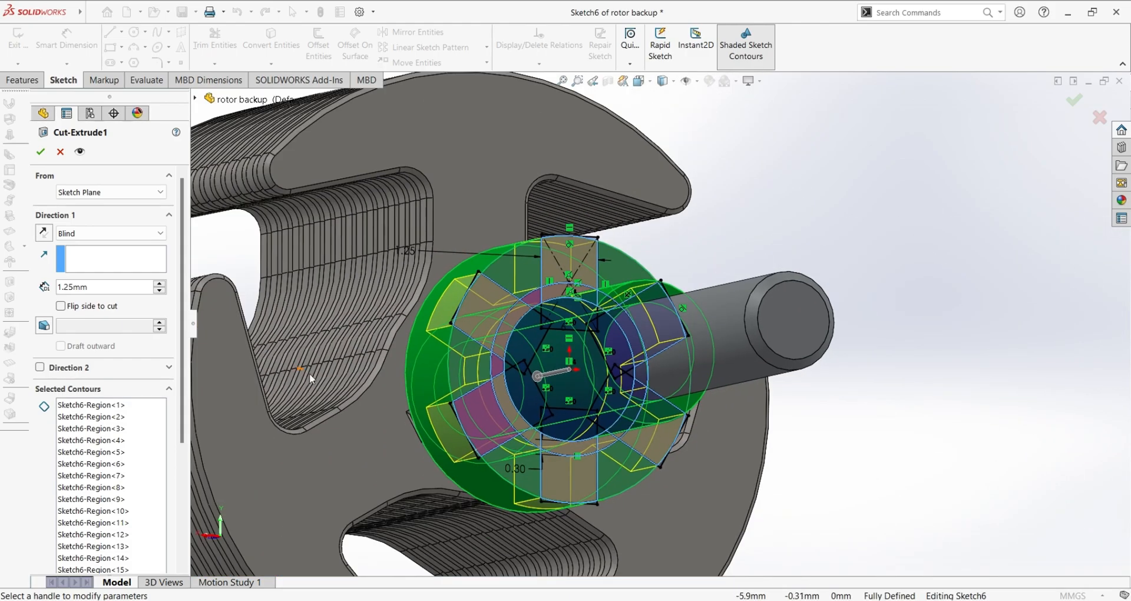
key("ctrl+8")
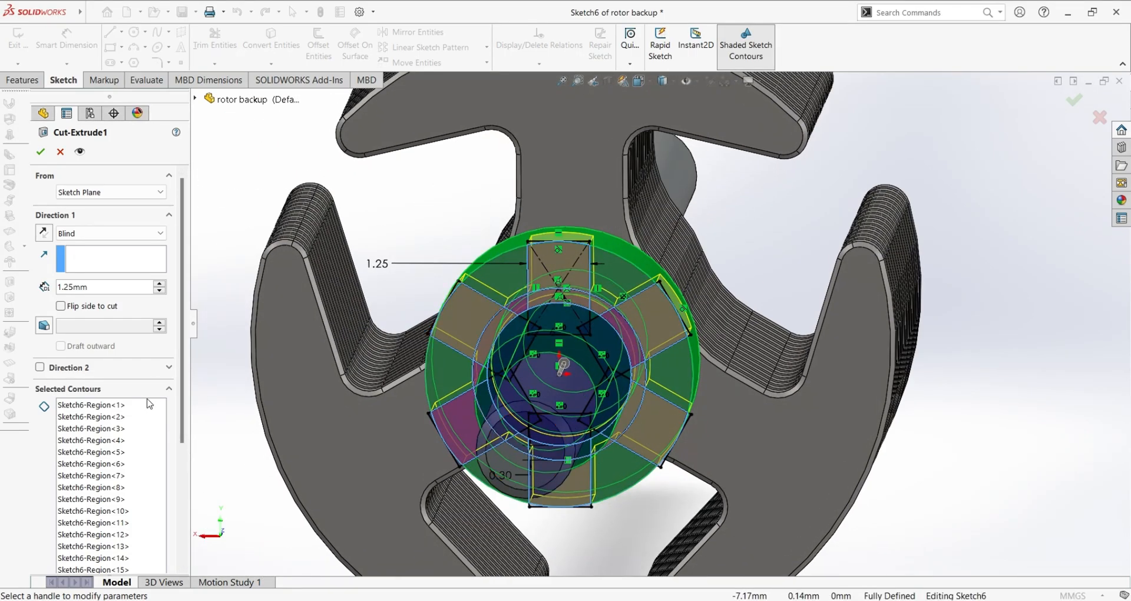
Go through Cut-Extrude1's selected contours one by one, from Sketch6-Region<18> up to Sketch6-Region<1>.
left_click_drag(183, 421, 182, 498)
left_click(106, 487)
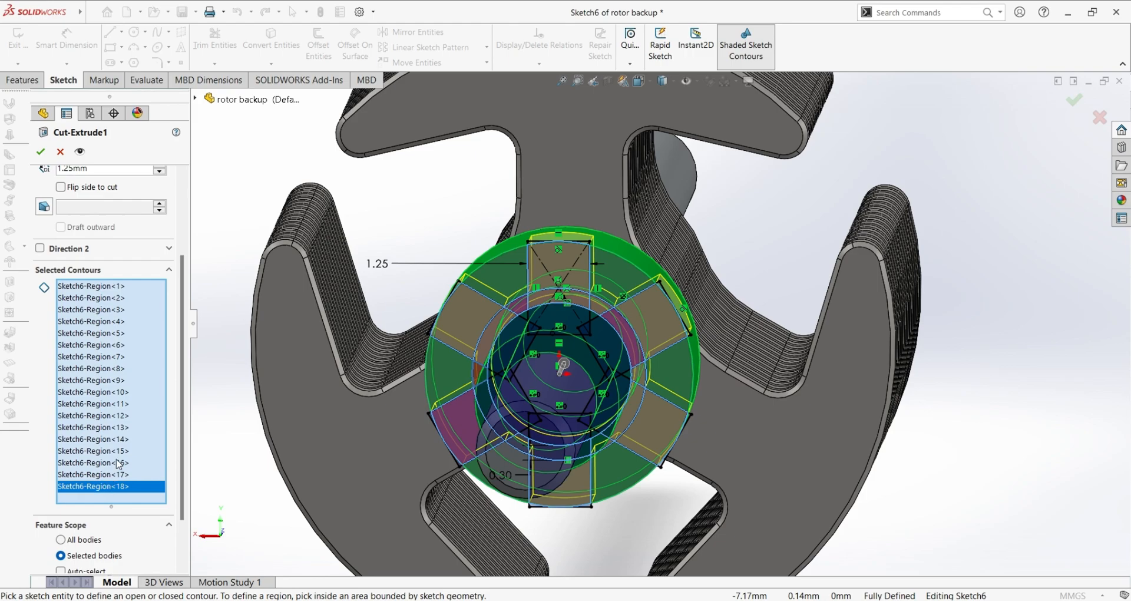
left_click(114, 474)
left_click(115, 461)
left_click(115, 453)
left_click(117, 437)
left_click(117, 429)
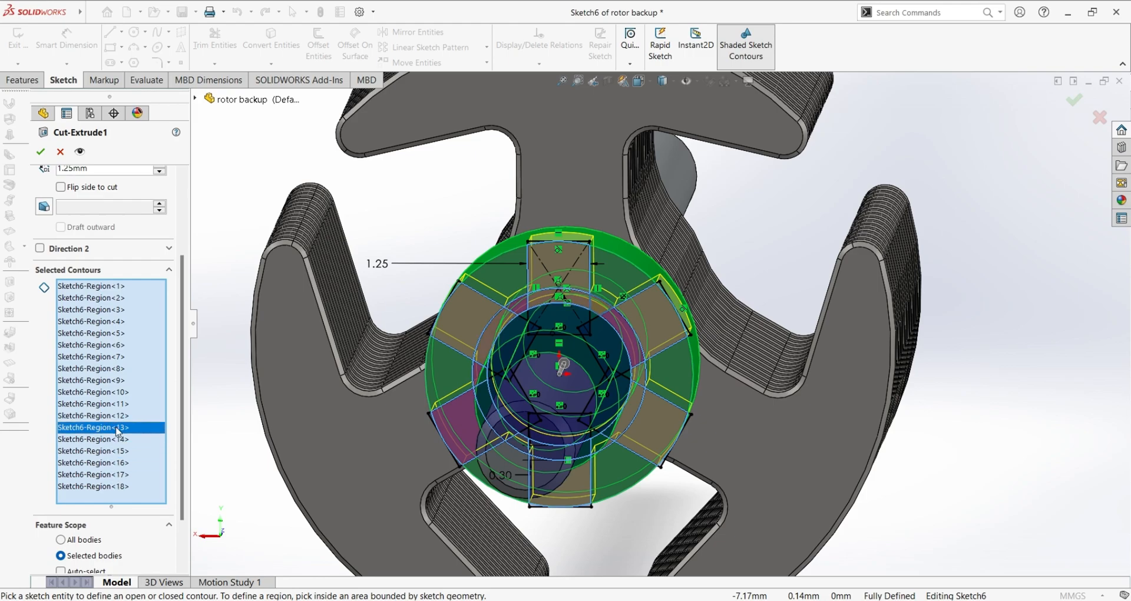
left_click(115, 416)
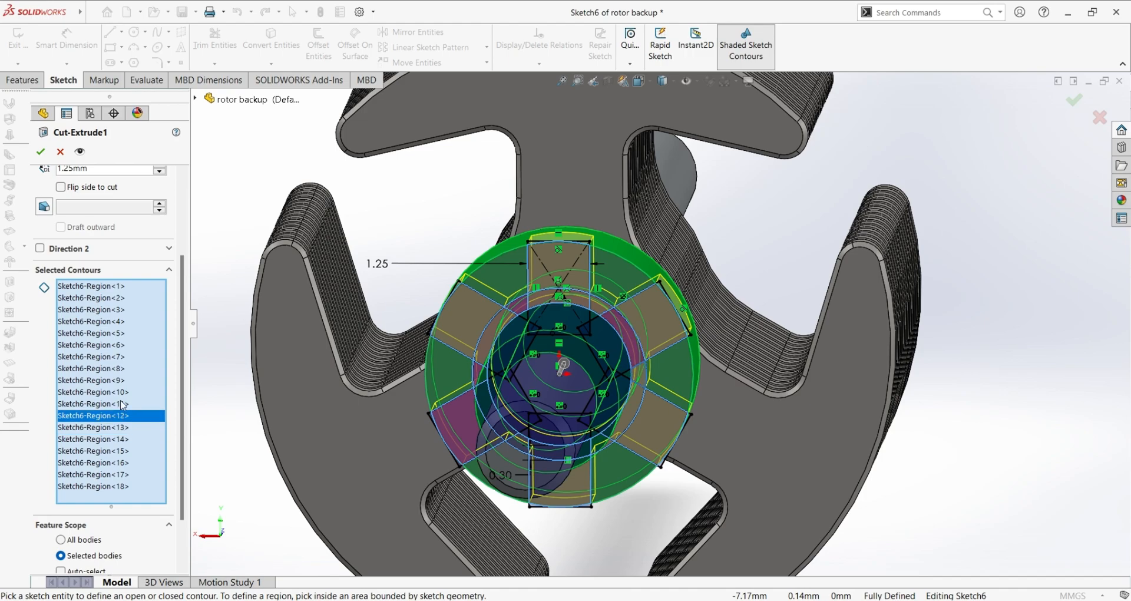
left_click(122, 404)
left_click(120, 393)
left_click(121, 380)
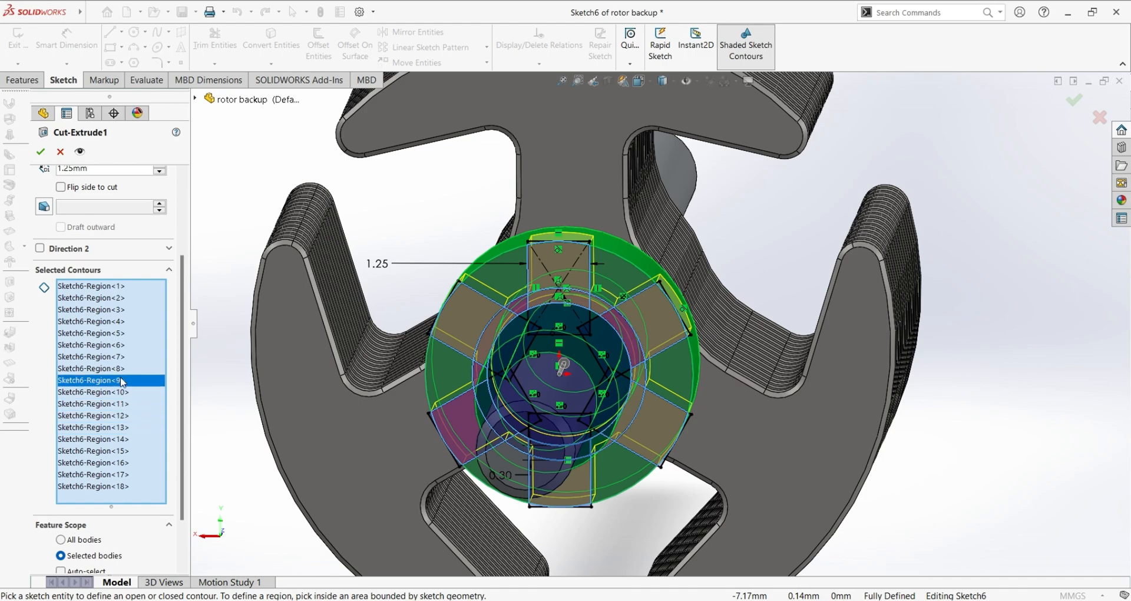
left_click(117, 369)
left_click(115, 357)
left_click(116, 346)
left_click(114, 333)
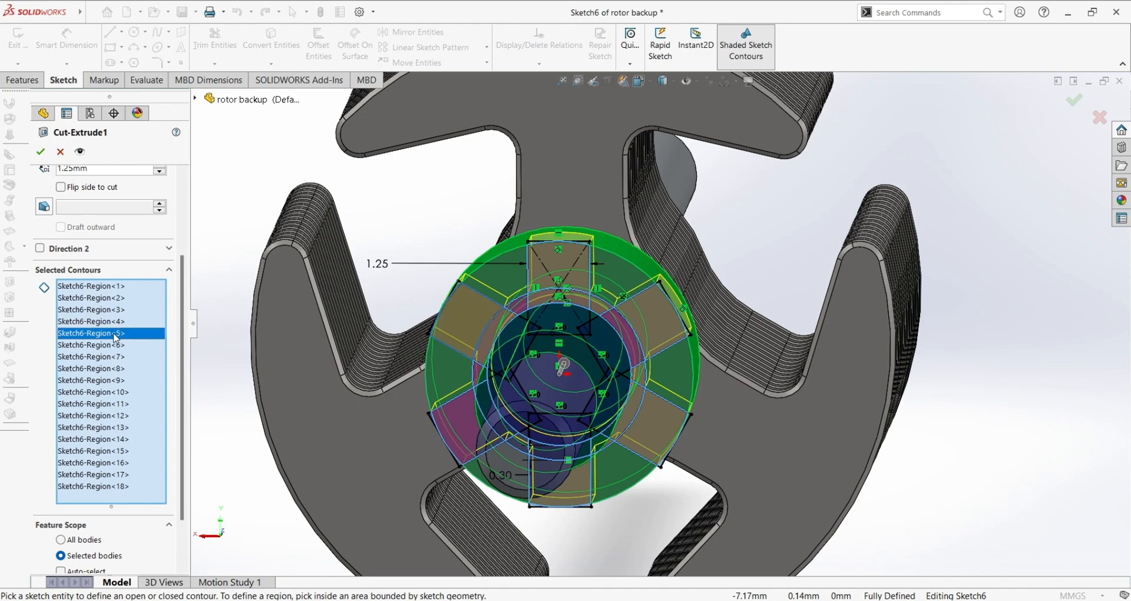
left_click(114, 322)
left_click(114, 312)
left_click(120, 298)
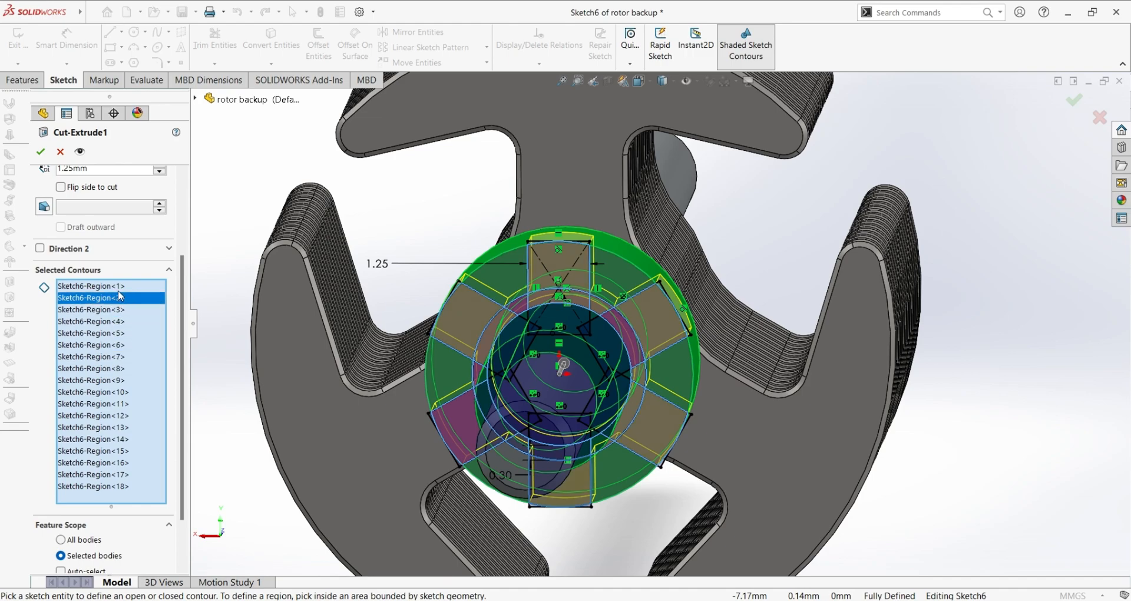
left_click(118, 287)
Review Cut-Extrude1's feature scope and its Direction 1 depth setting.
scroll(155, 519, "down", 3)
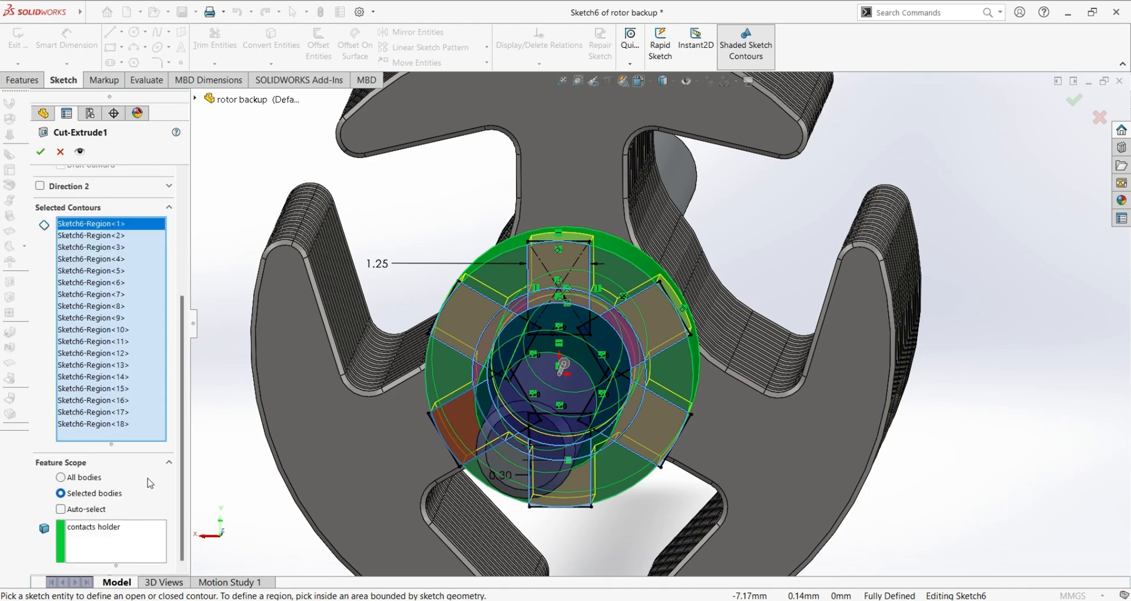
scroll(150, 482, "up", 5)
scroll(112, 269, "up", 3)
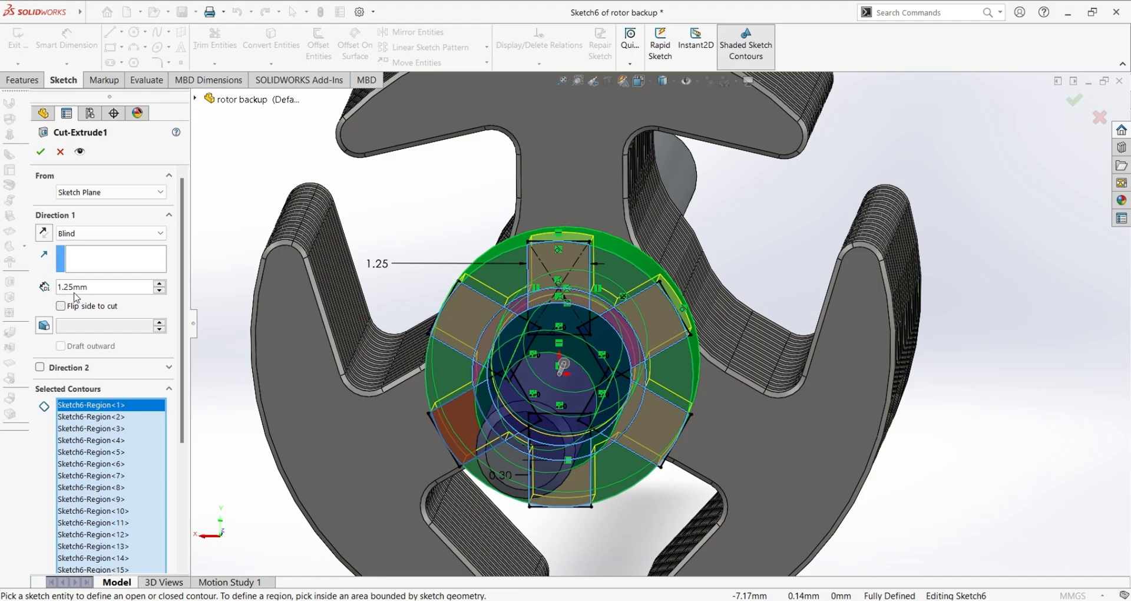
Examine the slot cut's depth on the collar from the side and leave Cut-Extrude1 without changes.
middle_click_drag(759, 422, 490, 439)
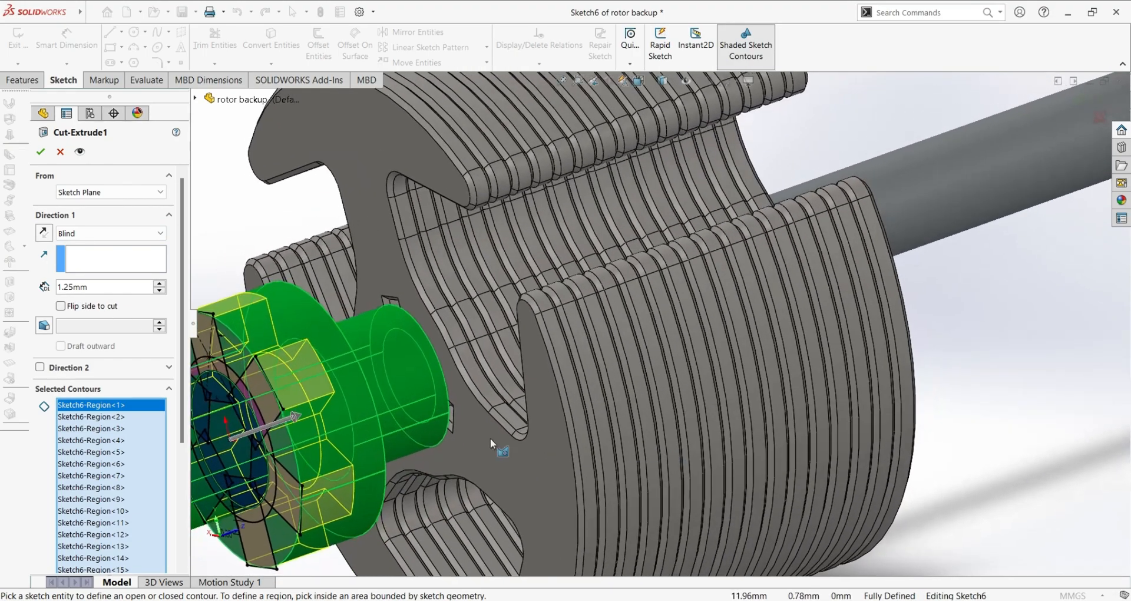
scroll(490, 438, "up", 4)
scroll(284, 451, "down", 4)
middle_click_drag(716, 462, 709, 492)
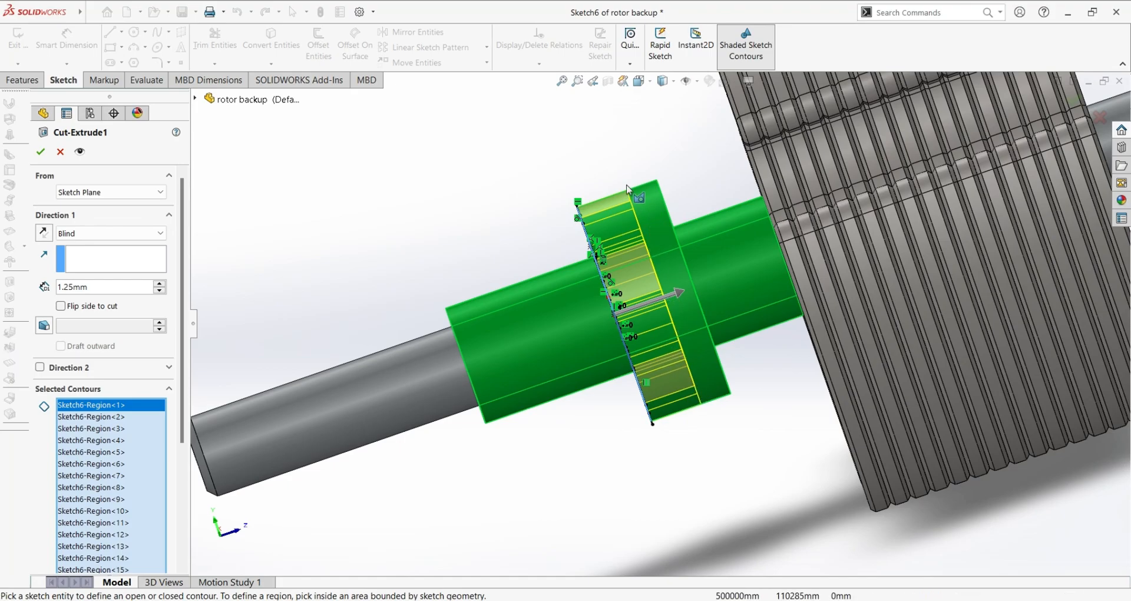
left_click(60, 152)
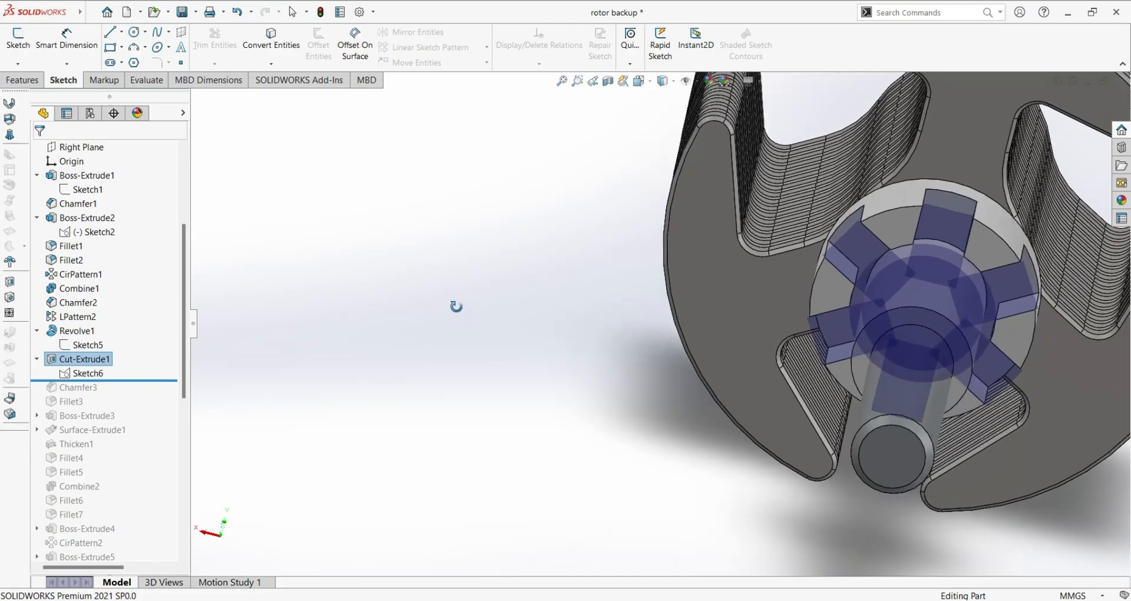
Roll the feature history forward to include Chamfer3 and open that chamfer for editing.
middle_click_drag(920, 295, 800, 245)
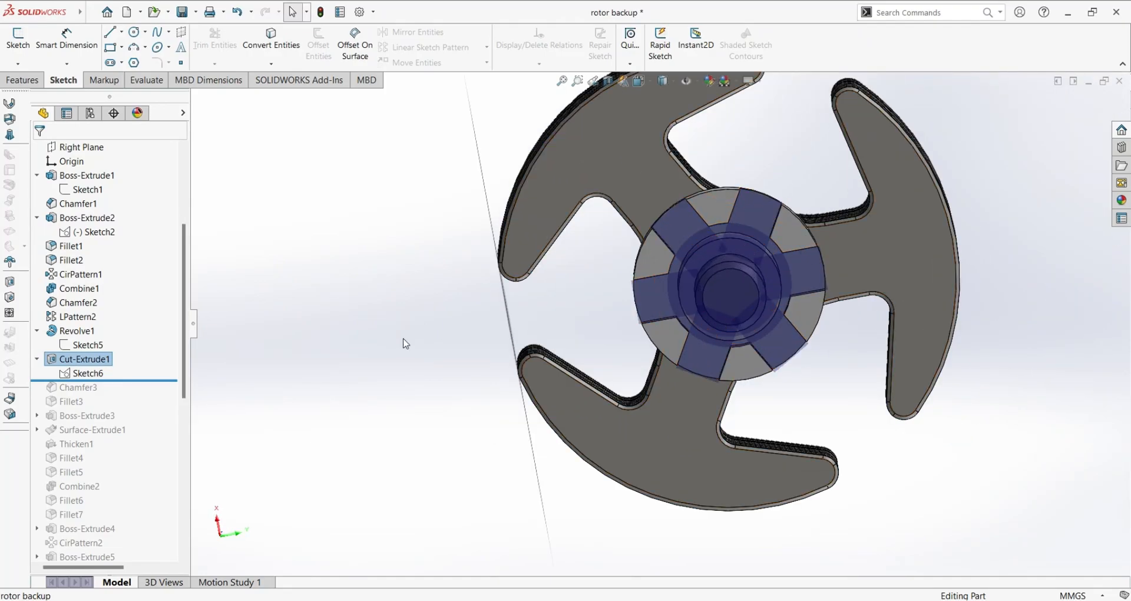
left_click_drag(98, 381, 87, 394)
left_click(87, 389)
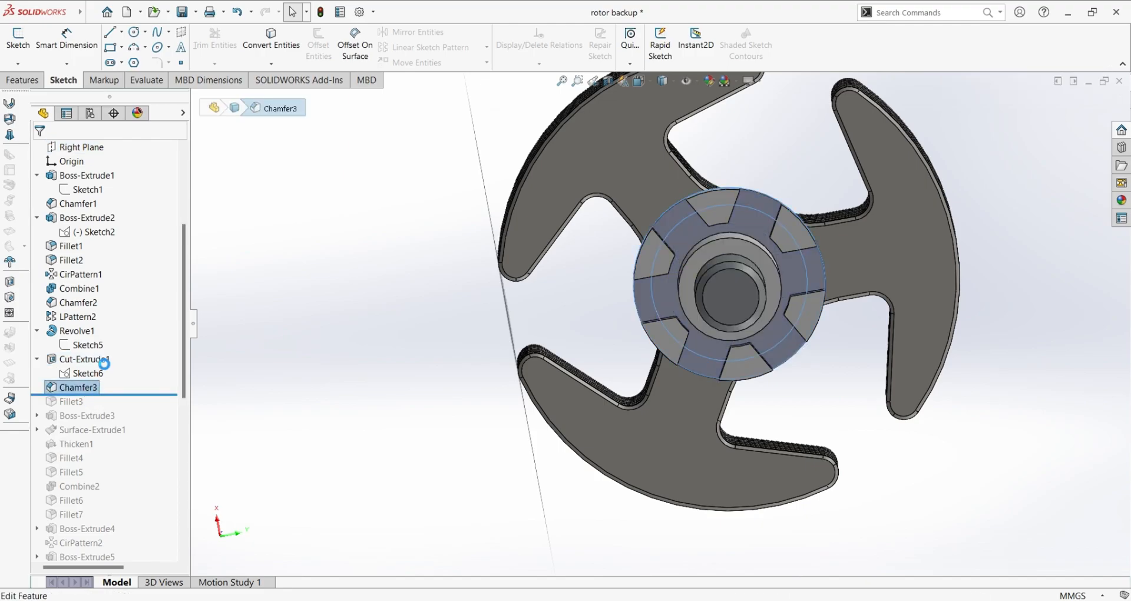
Examine Chamfer3's selected collar edge, preview, distance and angle, and close it without changes.
middle_click_drag(510, 343, 565, 398)
middle_click_drag(852, 407, 817, 296, "ctrl")
scroll(654, 363, "down", 2)
scroll(656, 363, "down", 3)
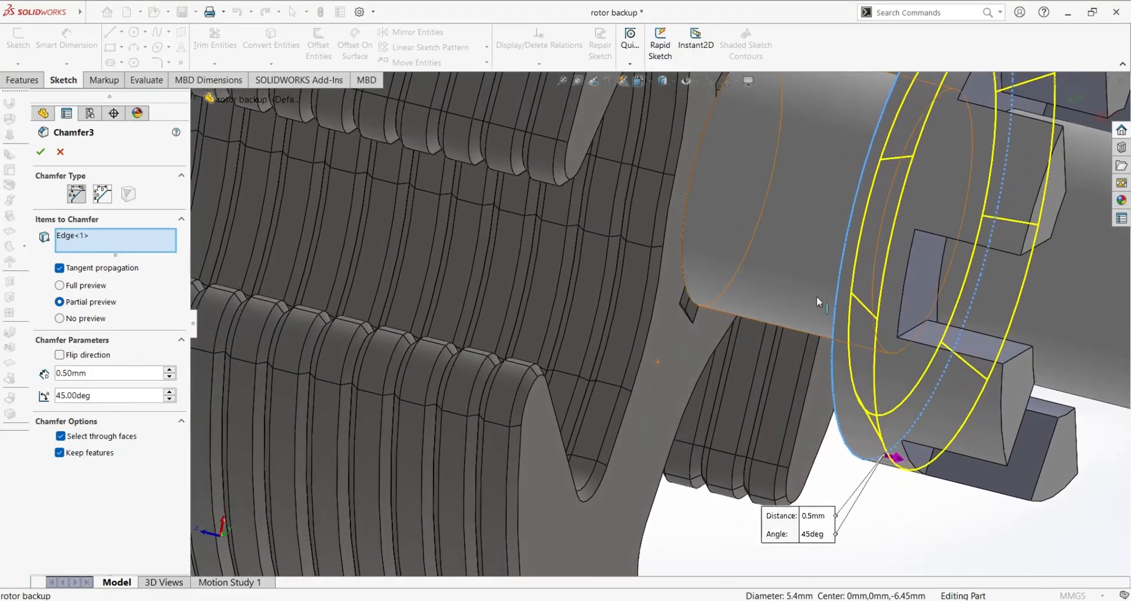
middle_click_drag(836, 434, 913, 323)
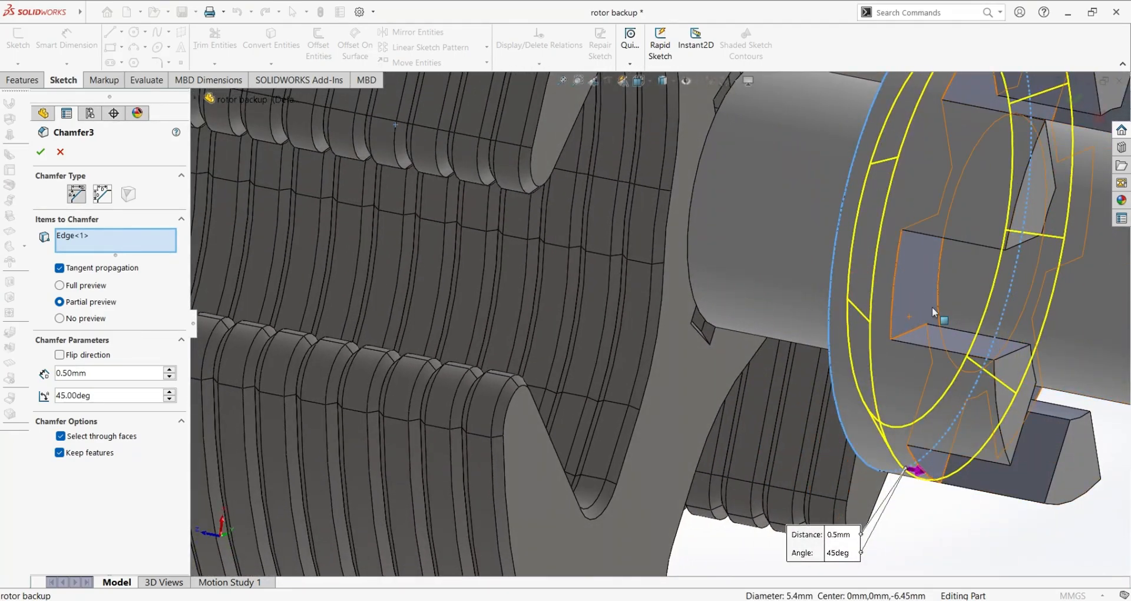
scroll(934, 316, "up", 4)
middle_click_drag(866, 389, 972, 352)
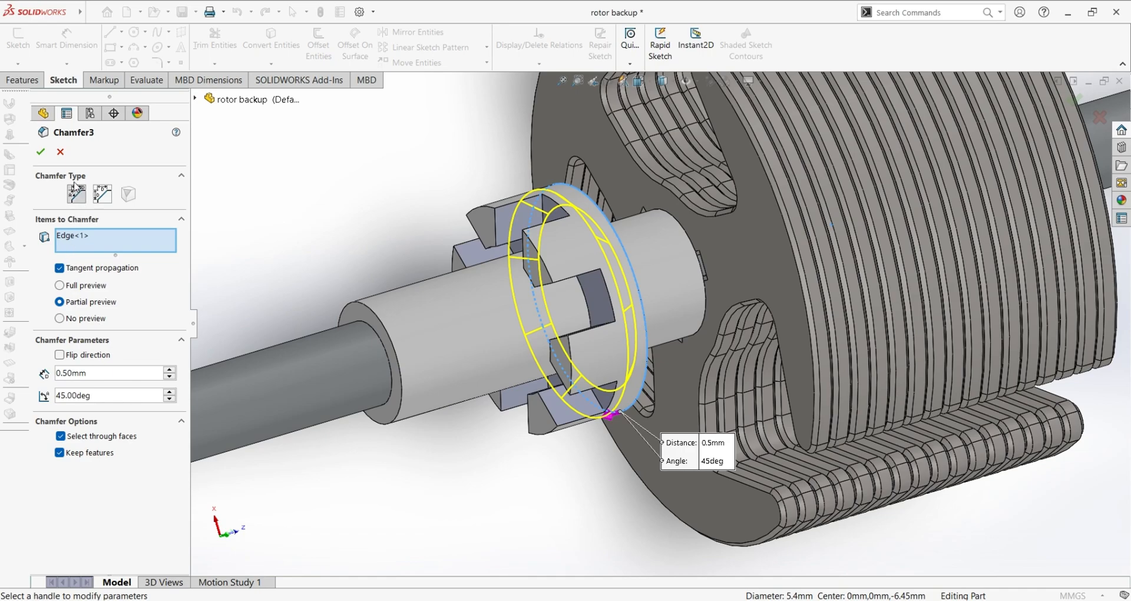
left_click(61, 153)
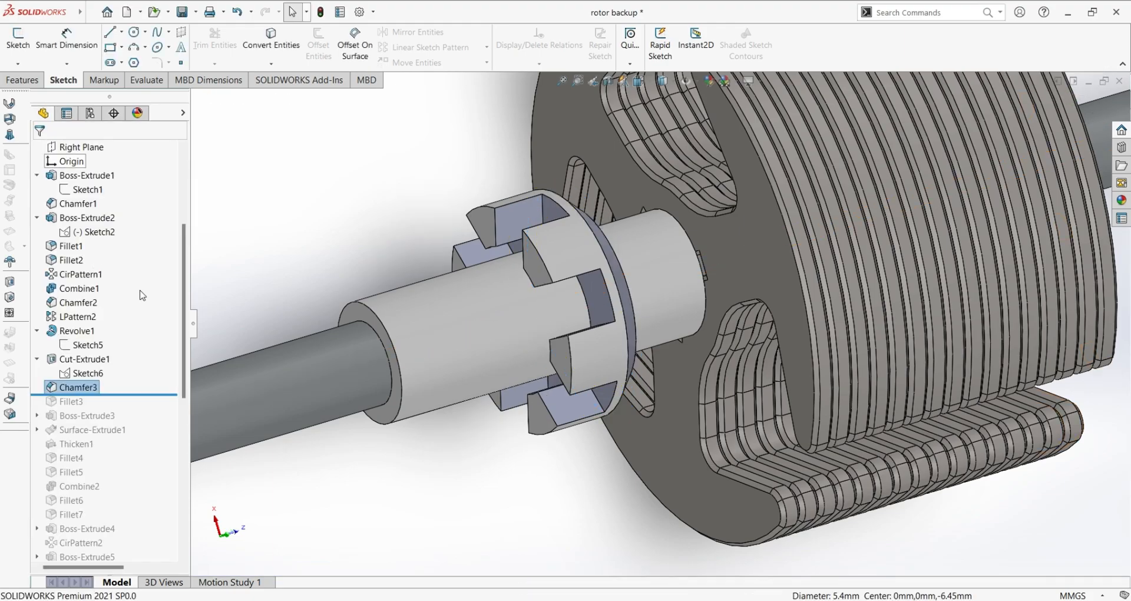
Inspect the chamfered collar, roll the feature history forward to include Fillet3 and open that fillet for editing.
middle_click_drag(645, 451, 613, 471)
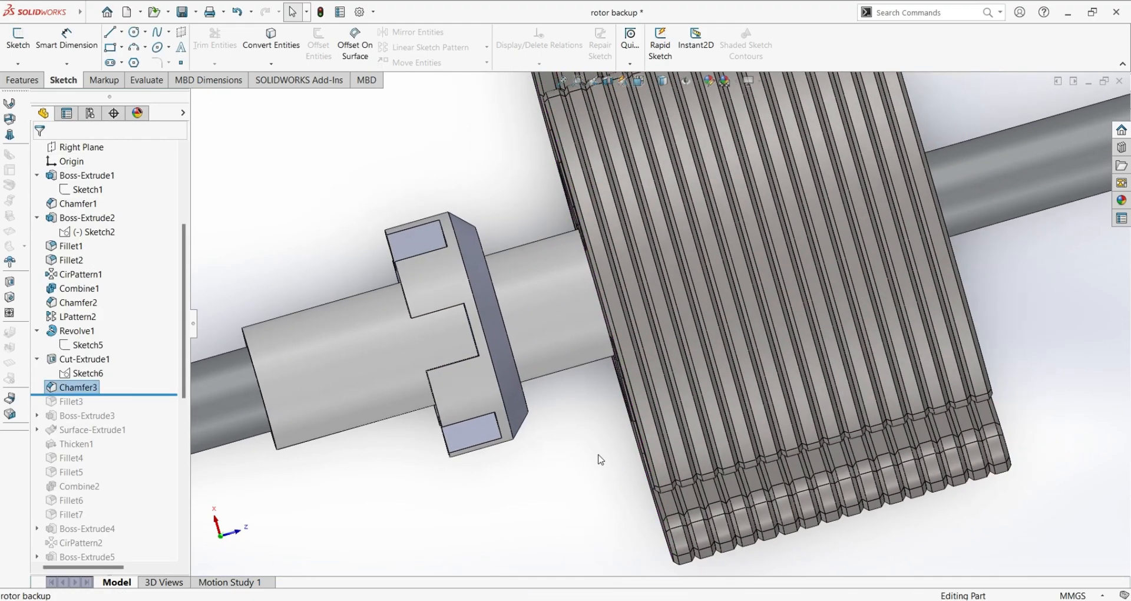
middle_click_drag(437, 495, 244, 425)
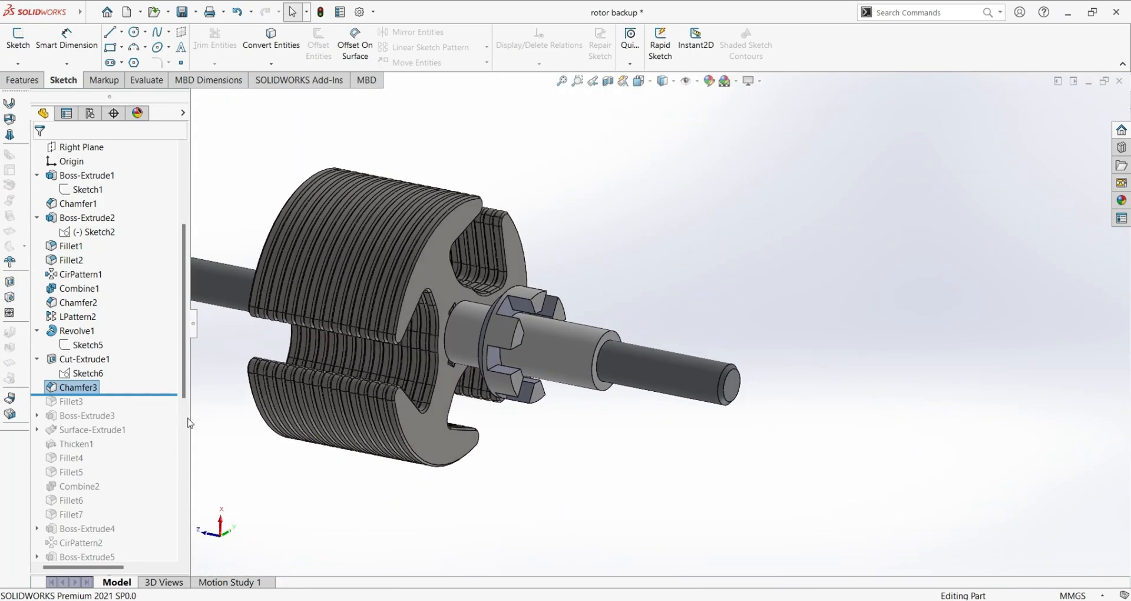
left_click_drag(126, 398, 123, 407)
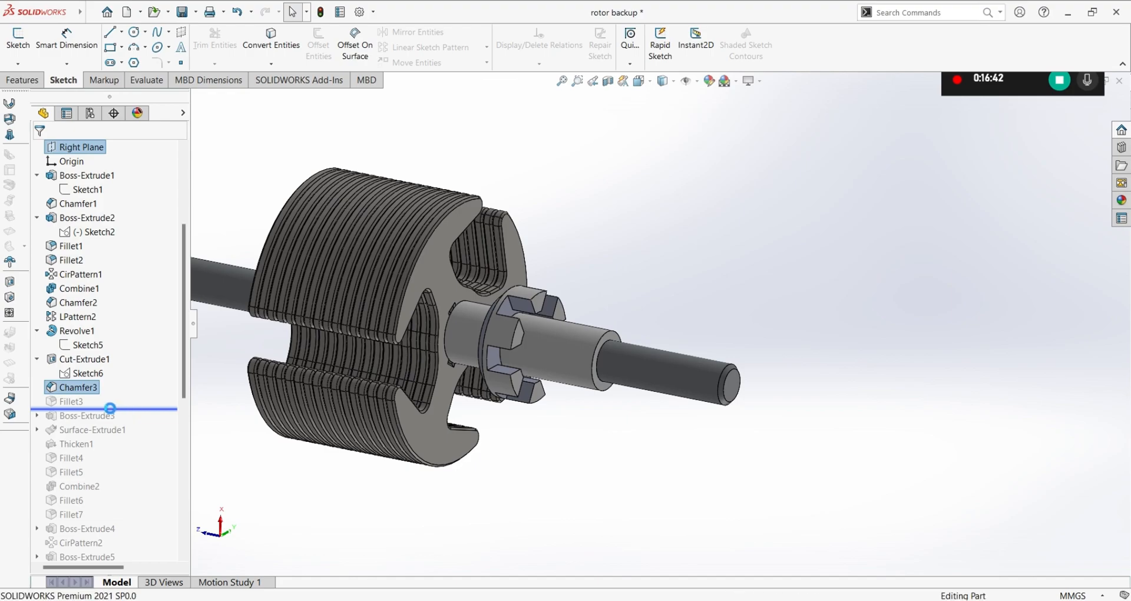
left_click(70, 405)
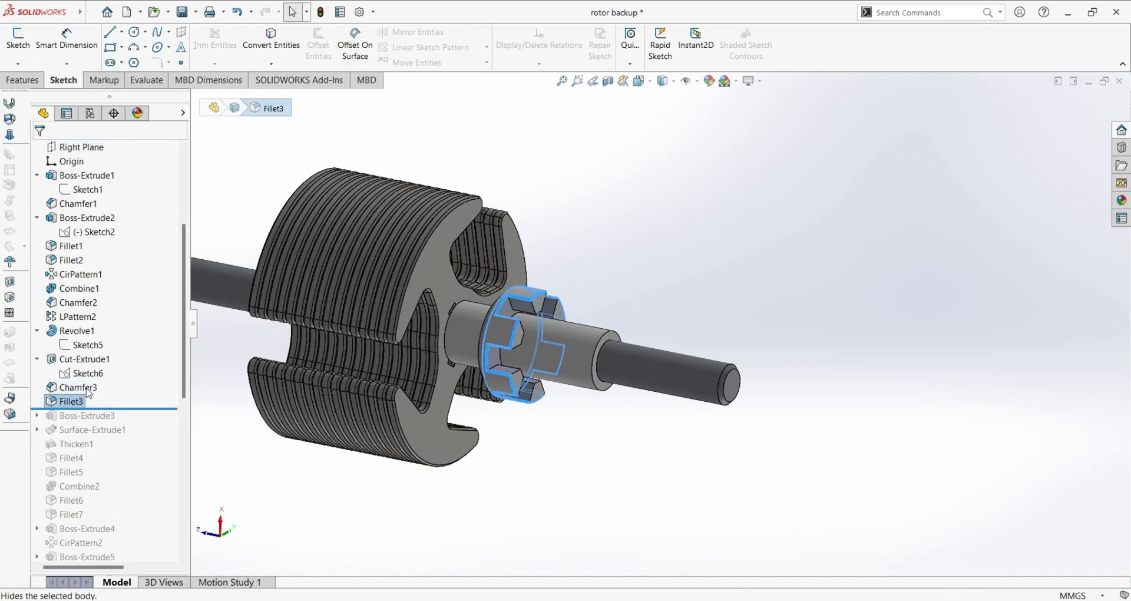
left_click(528, 353)
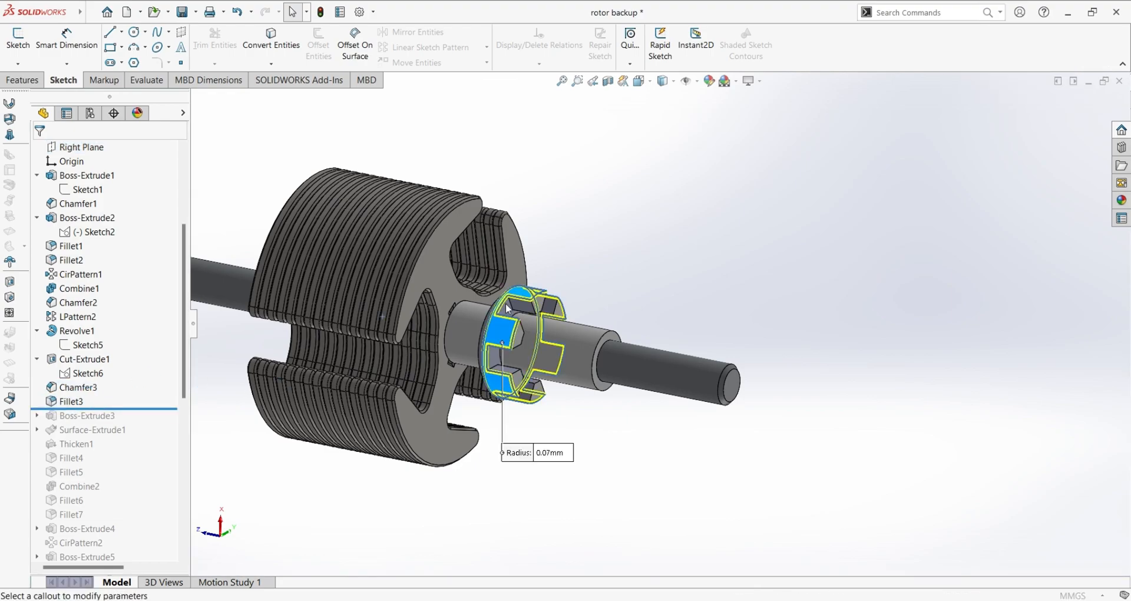
Examine Fillet3's selected collar face, preview and radius from several angles, and close it without changes.
scroll(569, 319, "down", 5)
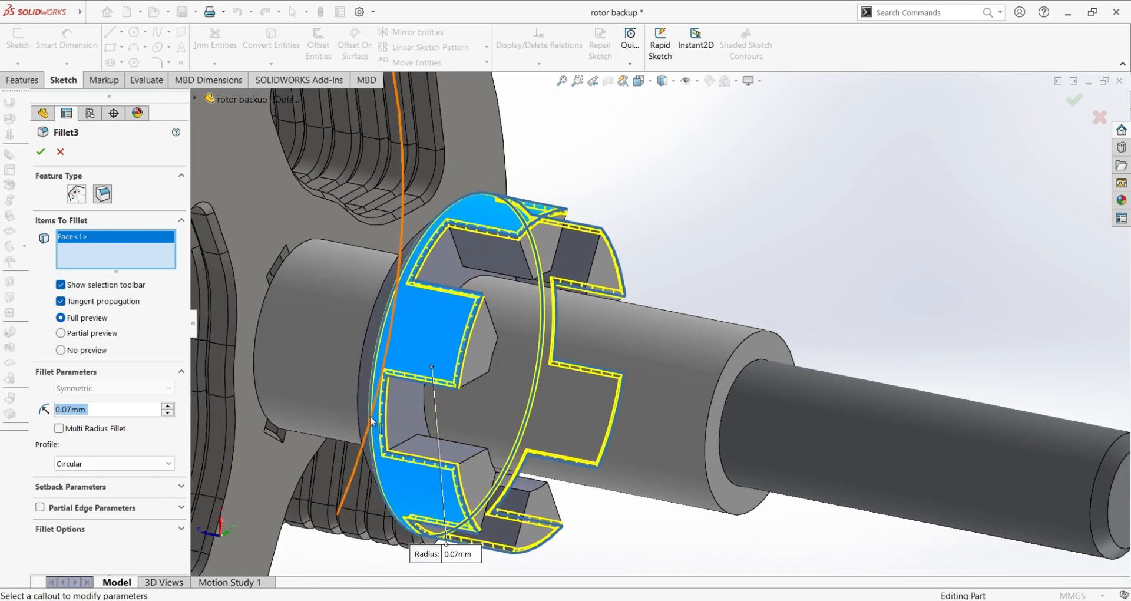
middle_click_drag(480, 518, 447, 521)
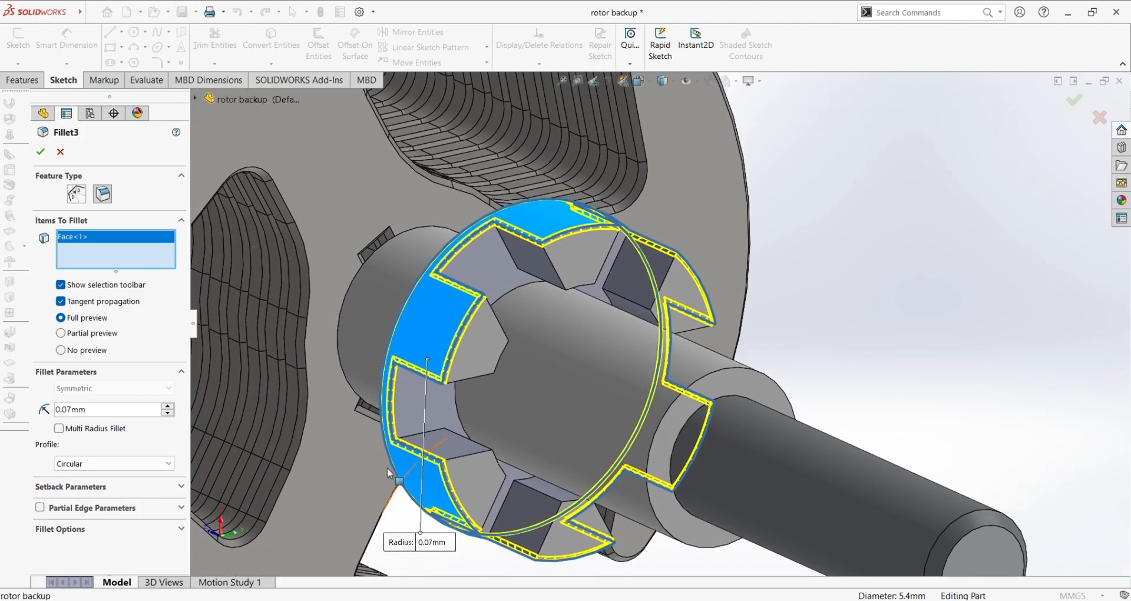
middle_click_drag(446, 311, 565, 371)
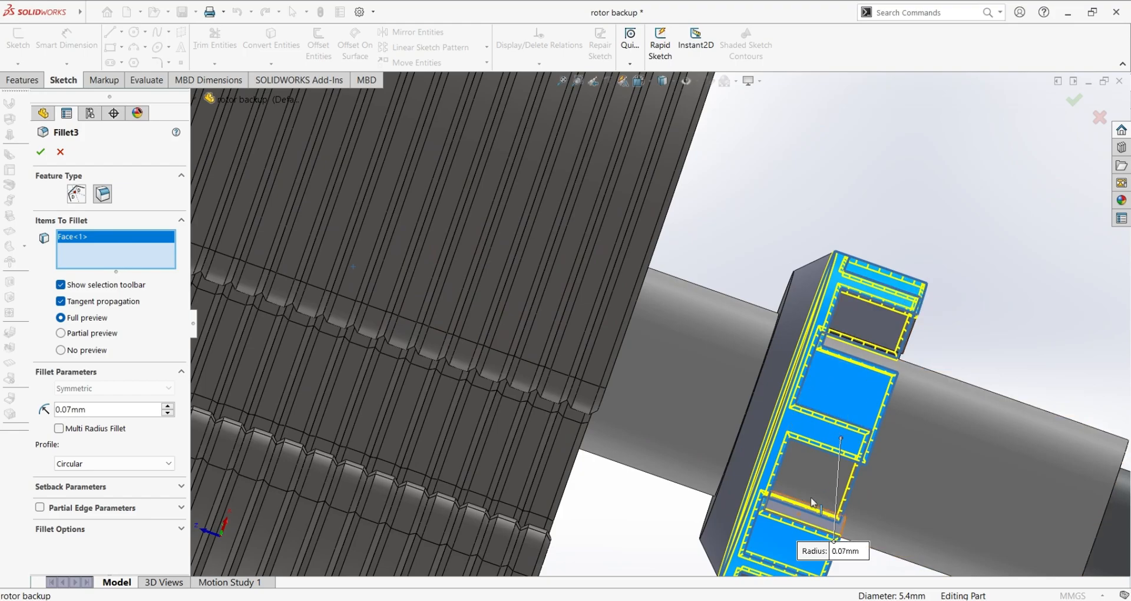
middle_click_drag(935, 473, 862, 492)
scroll(892, 467, "up", 2)
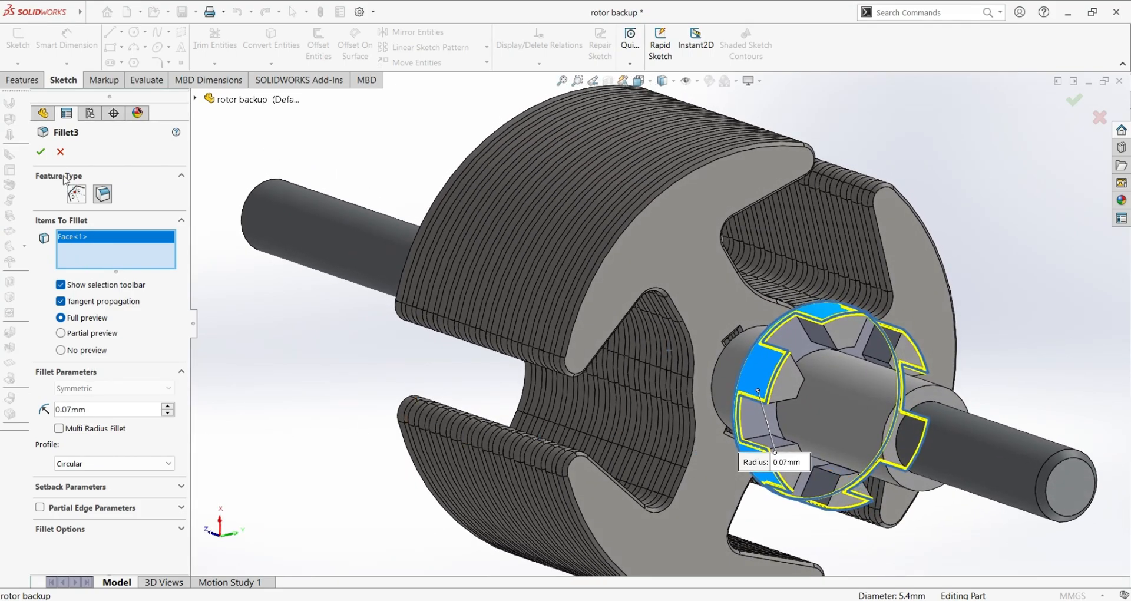
left_click(60, 152)
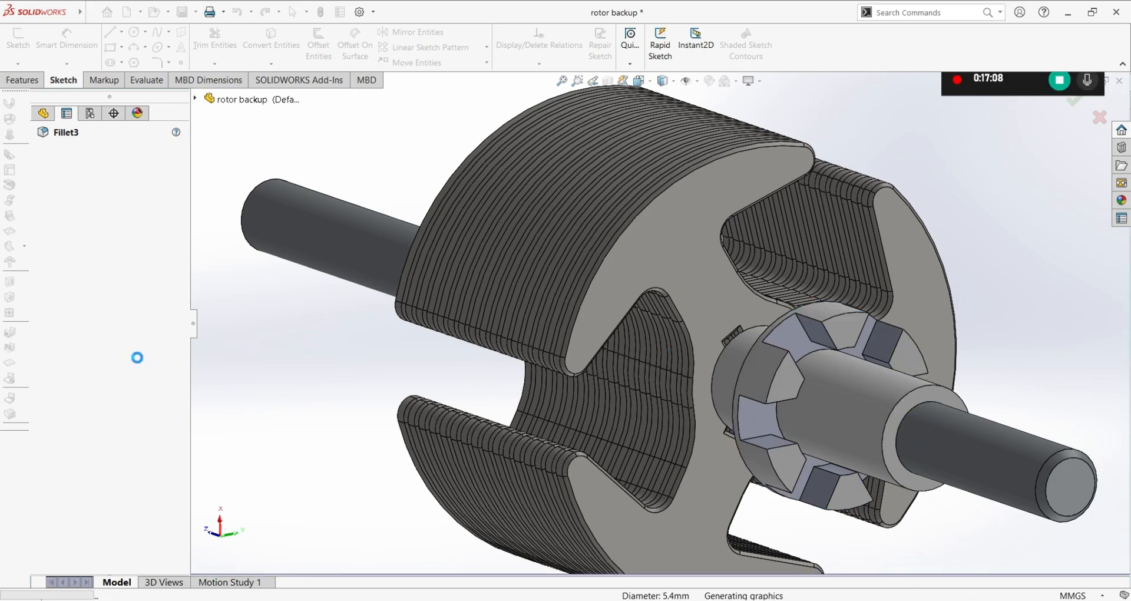
Roll the feature history forward to include Boss-Extrude3 and open its Sketch7 for a close look at the ring profile.
left_click_drag(144, 415, 104, 436)
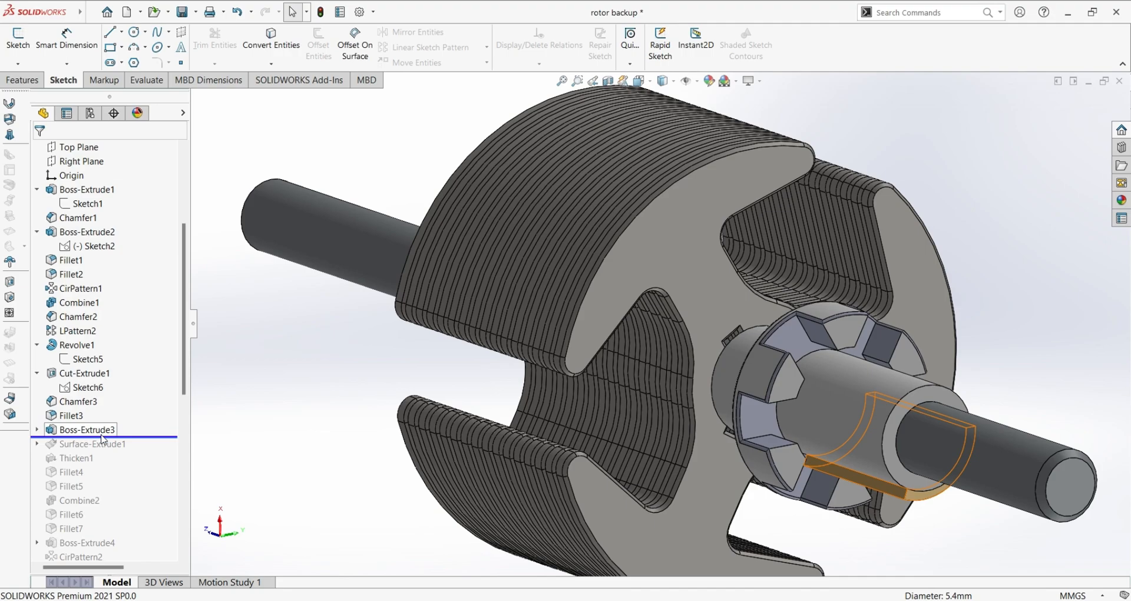
left_click(37, 430)
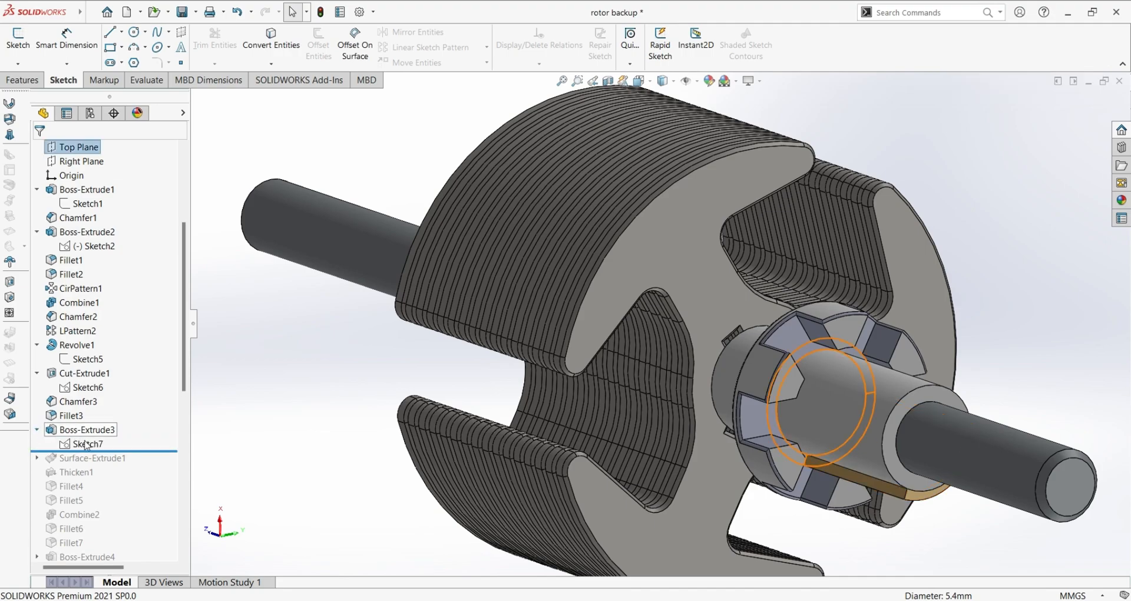
left_click(87, 446)
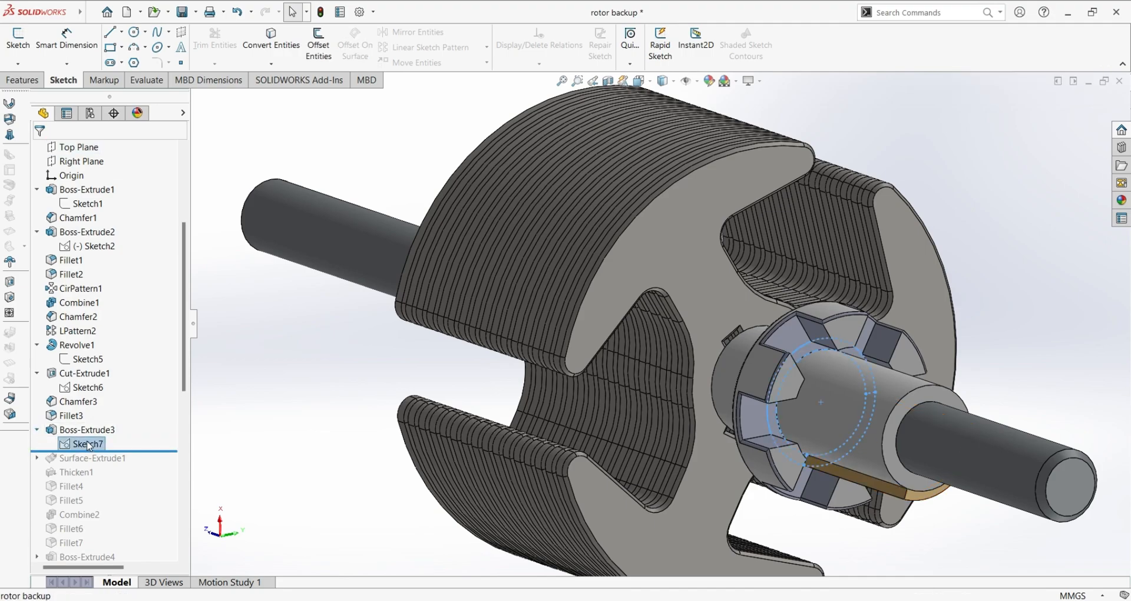
left_click(103, 413)
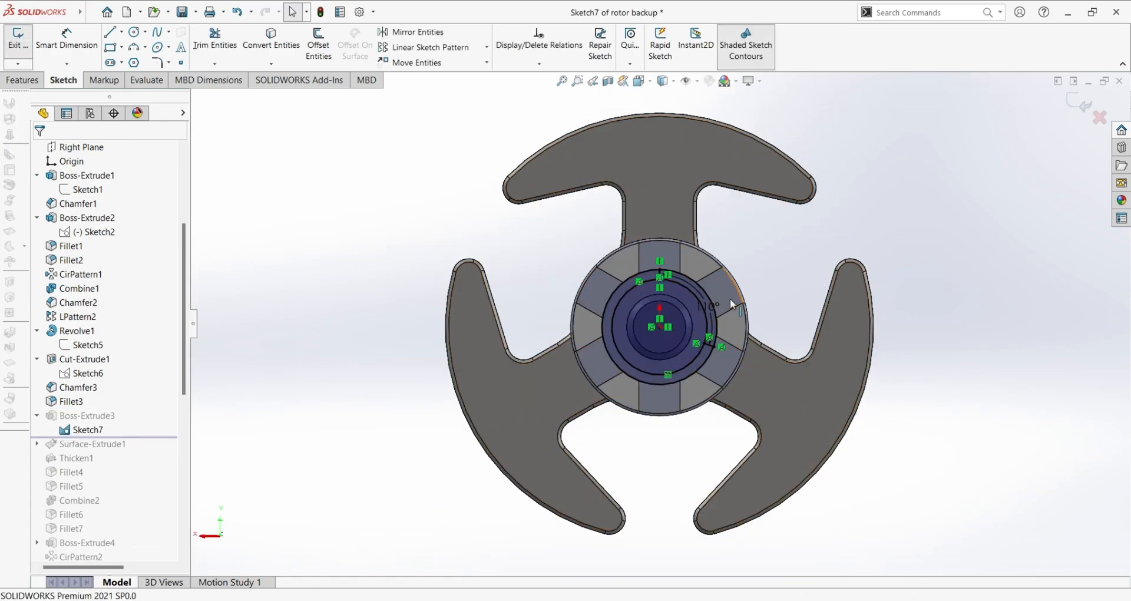
scroll(729, 299, "up", 10)
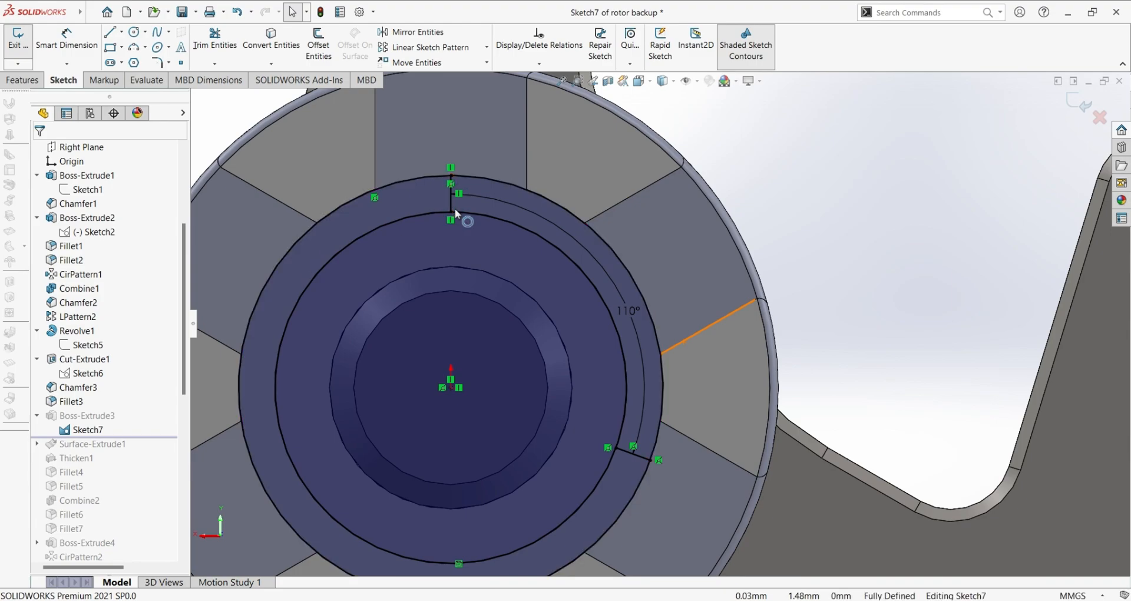
Examine the 110° ring-sector sketch around the shaft, including where its two short radial lines meet the inner and outer circles.
scroll(454, 175, "down", 5)
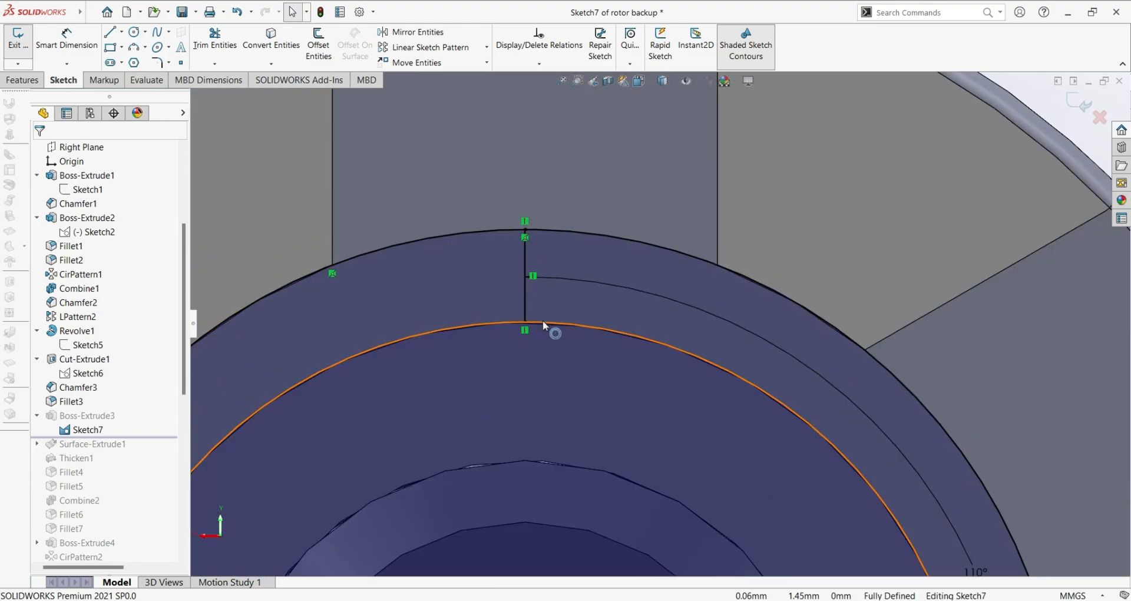
scroll(589, 330, "up", 5)
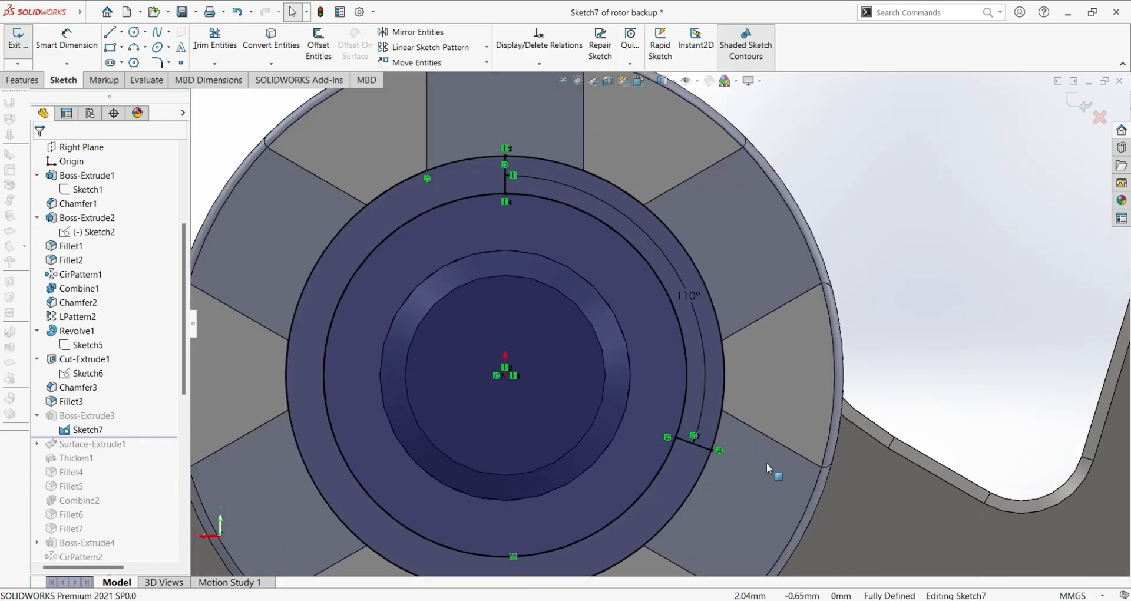
scroll(766, 463, "down", 5)
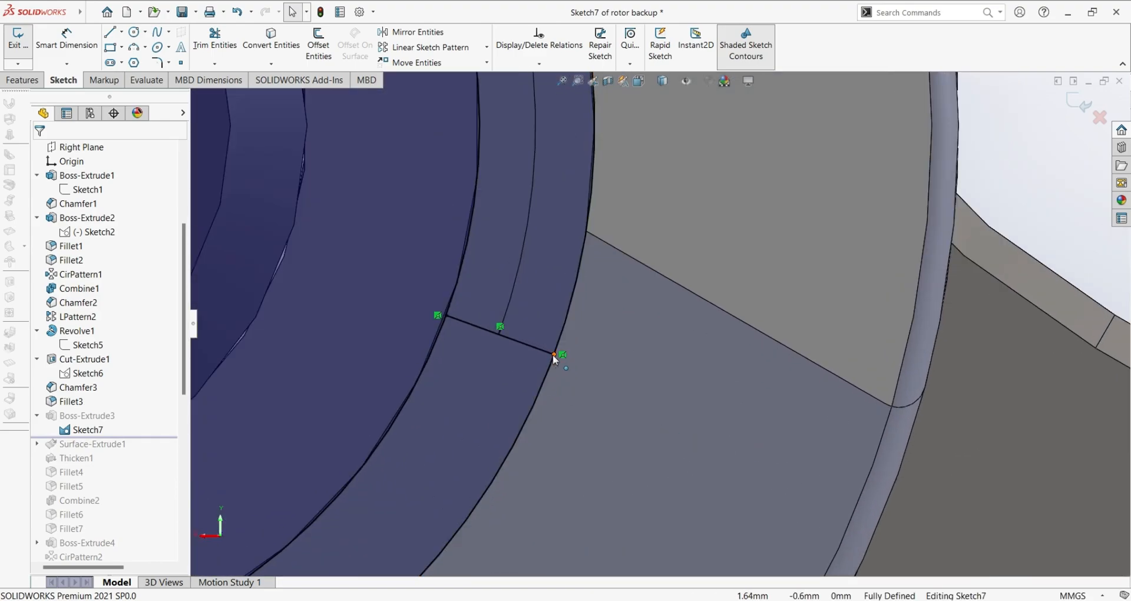
scroll(452, 316, "up", 8)
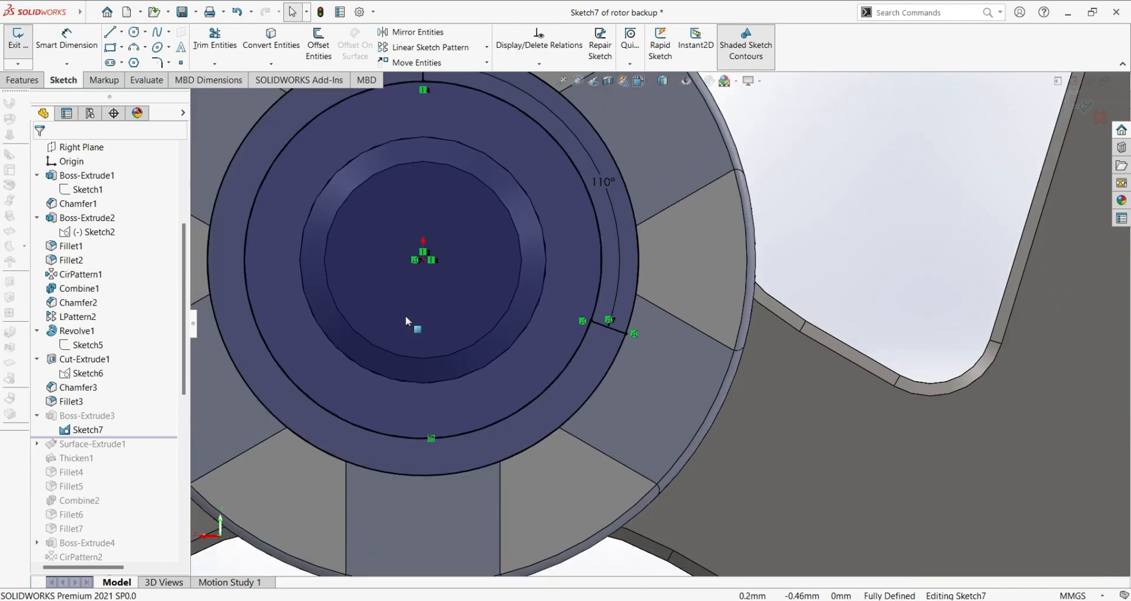
left_click(525, 187)
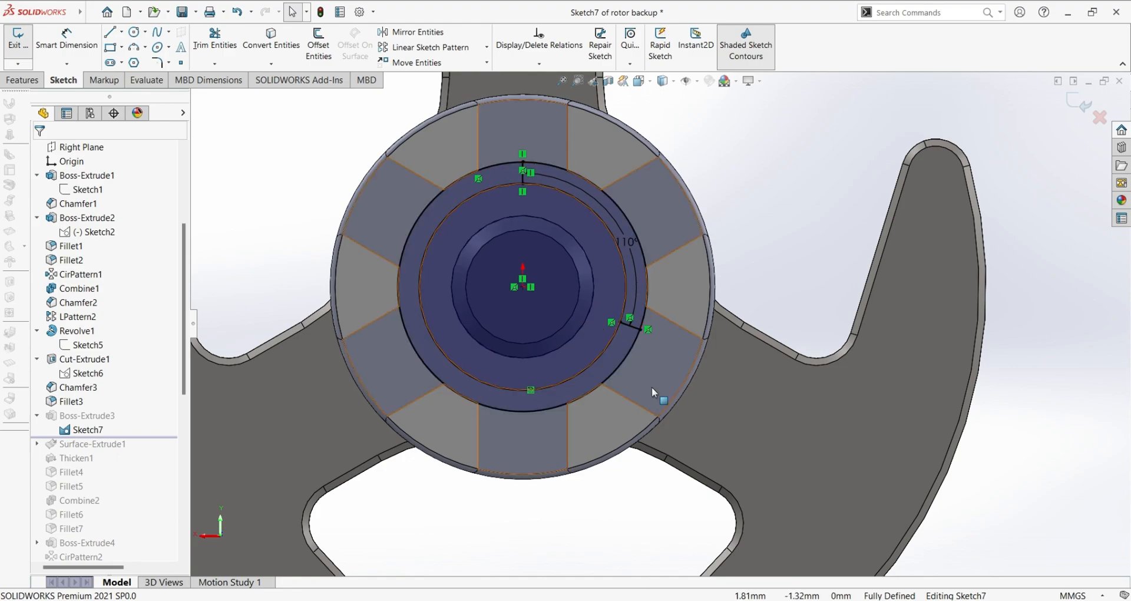
left_click(641, 295)
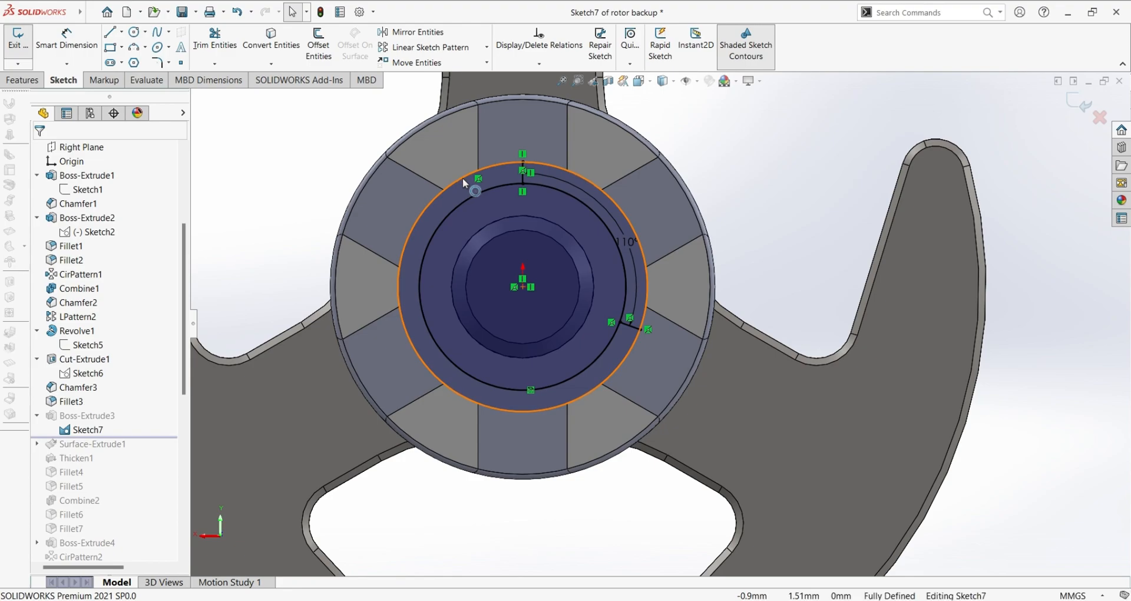
Inspect the outer sketch circle's parameters and go through each of its coincident relations.
left_click(513, 163)
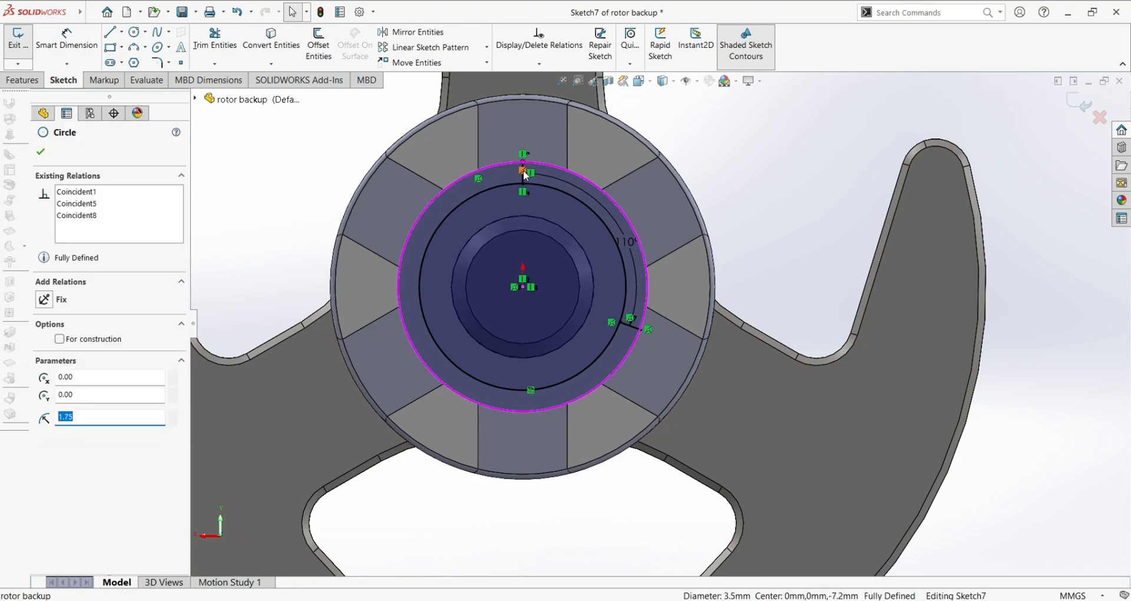
left_click(76, 193)
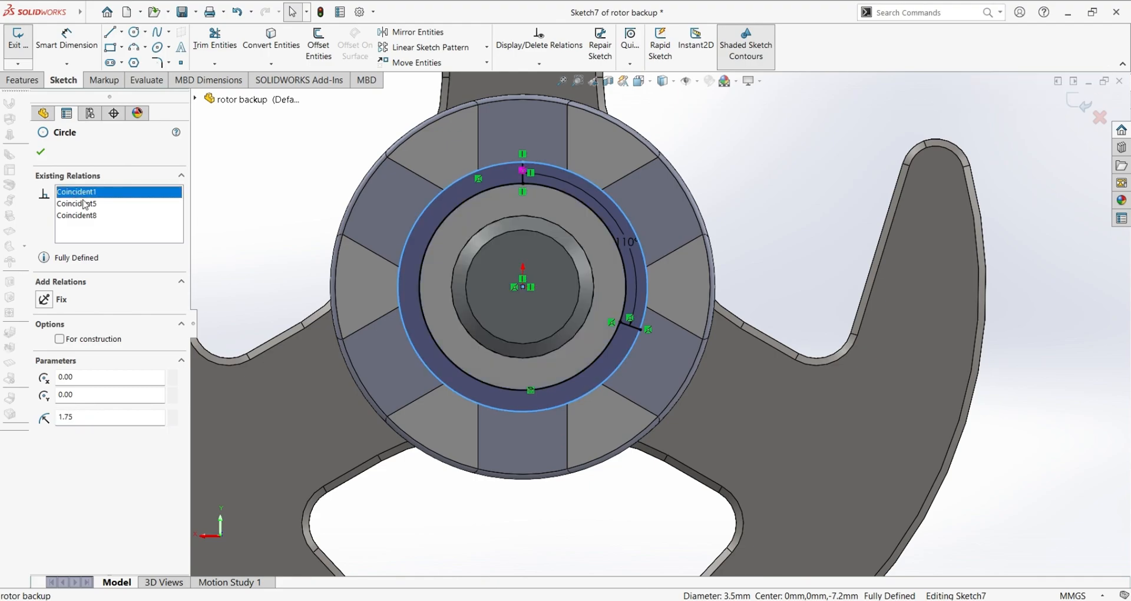
left_click(88, 204)
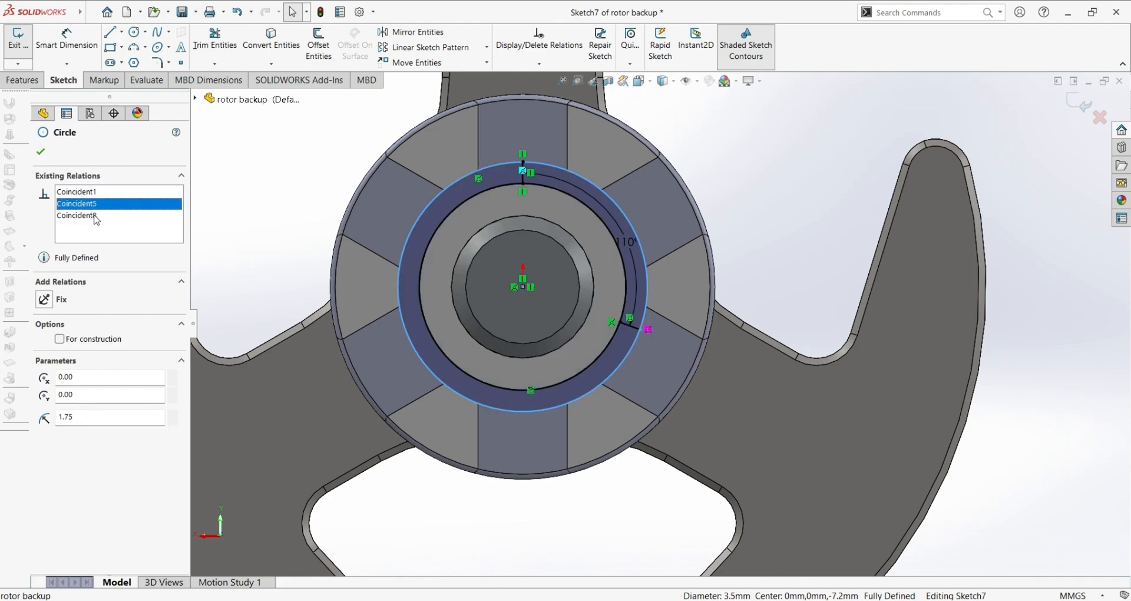
left_click(96, 218)
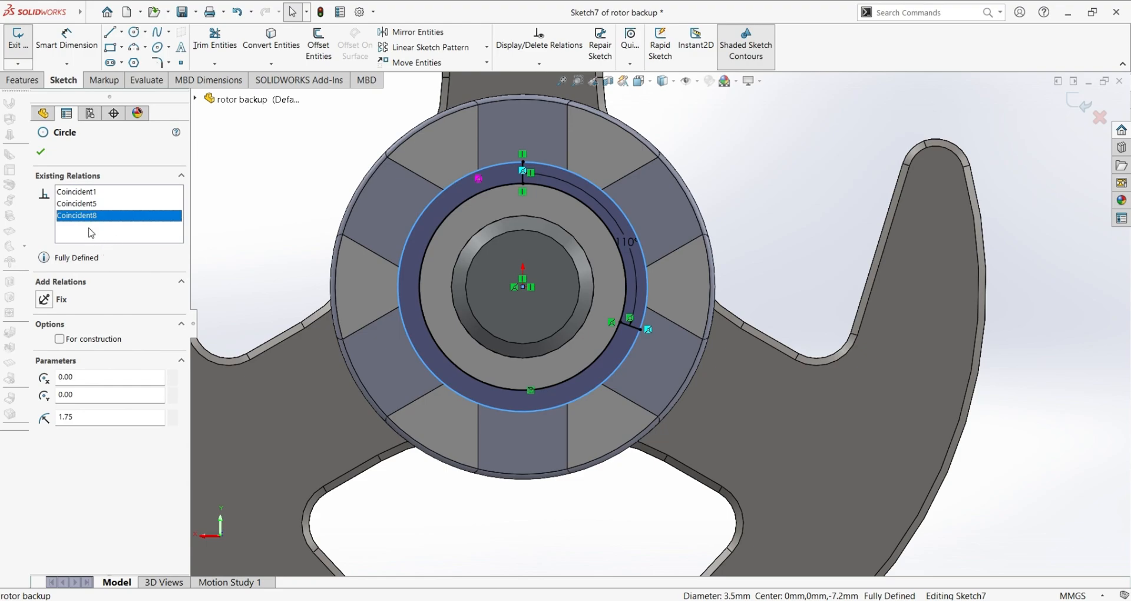
left_click(41, 152)
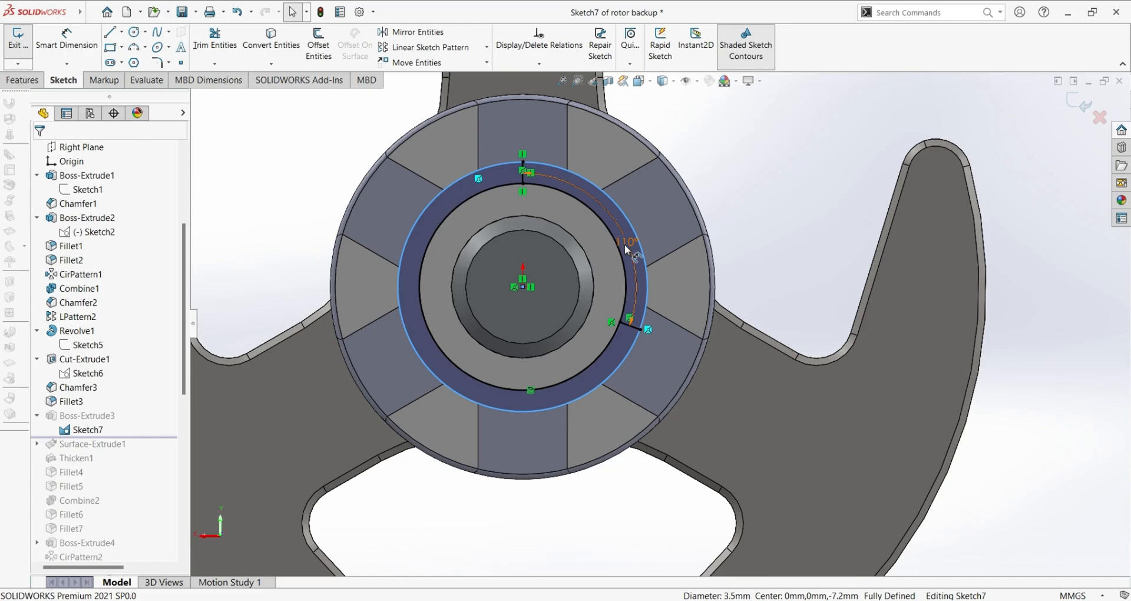
View the ring-sector sketch in 3D against the shaft and slotted collar, and exit Sketch7.
middle_click_drag(719, 261, 640, 190)
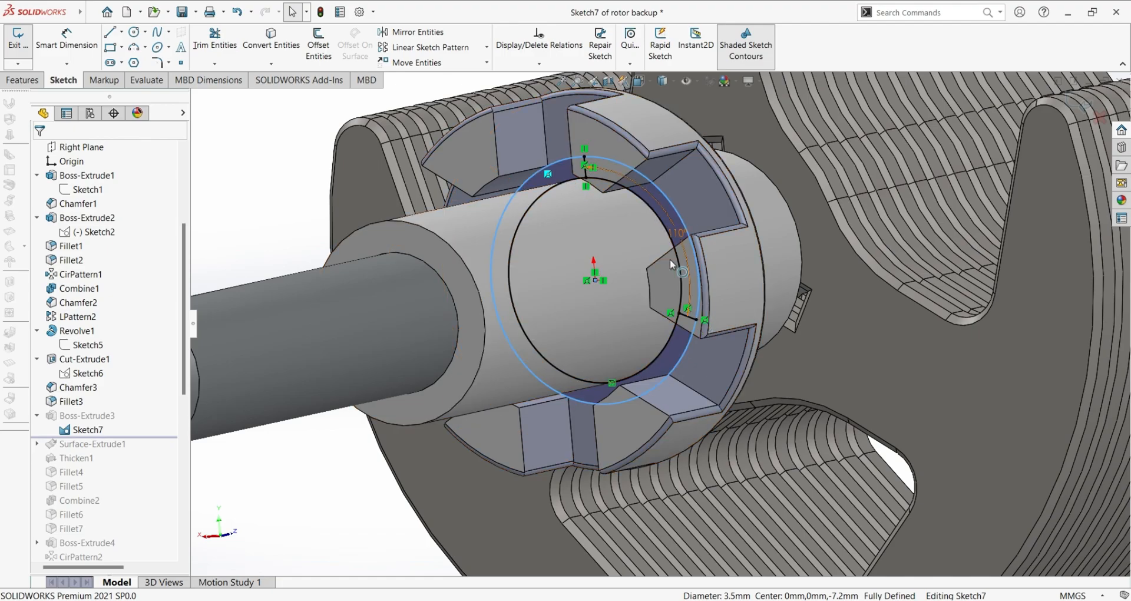
mouse_move(670, 338)
middle_mouse_down()
mouse_move(696, 350)
mouse_move(709, 336)
middle_mouse_up()
left_click(17, 42)
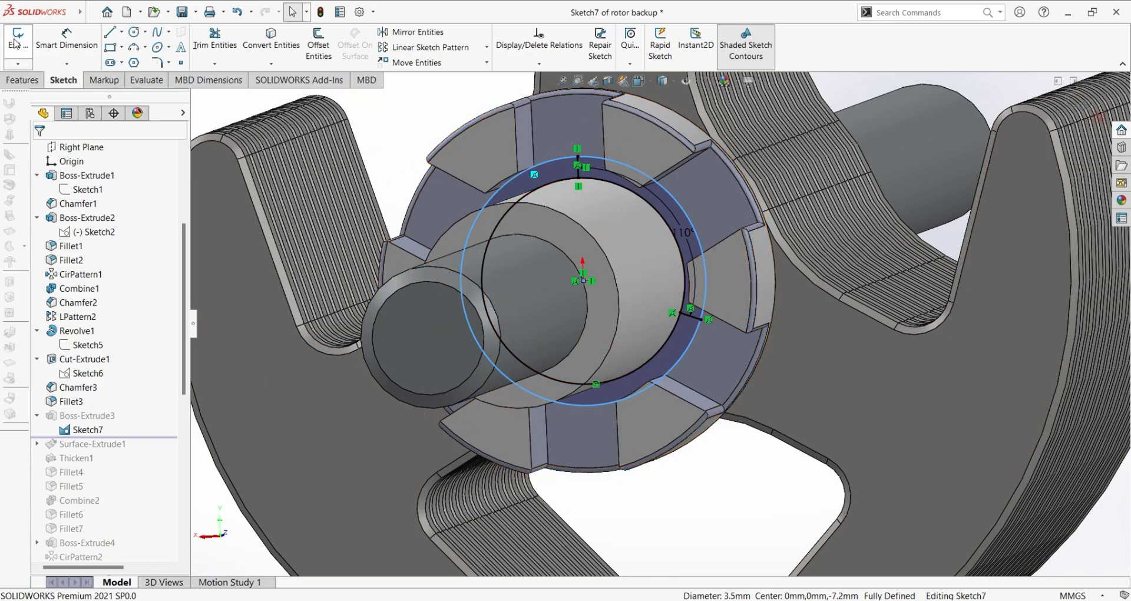
Open the Boss-Extrude3 definition to review its depth, merge option and selected contour, and close it.
left_click(84, 429)
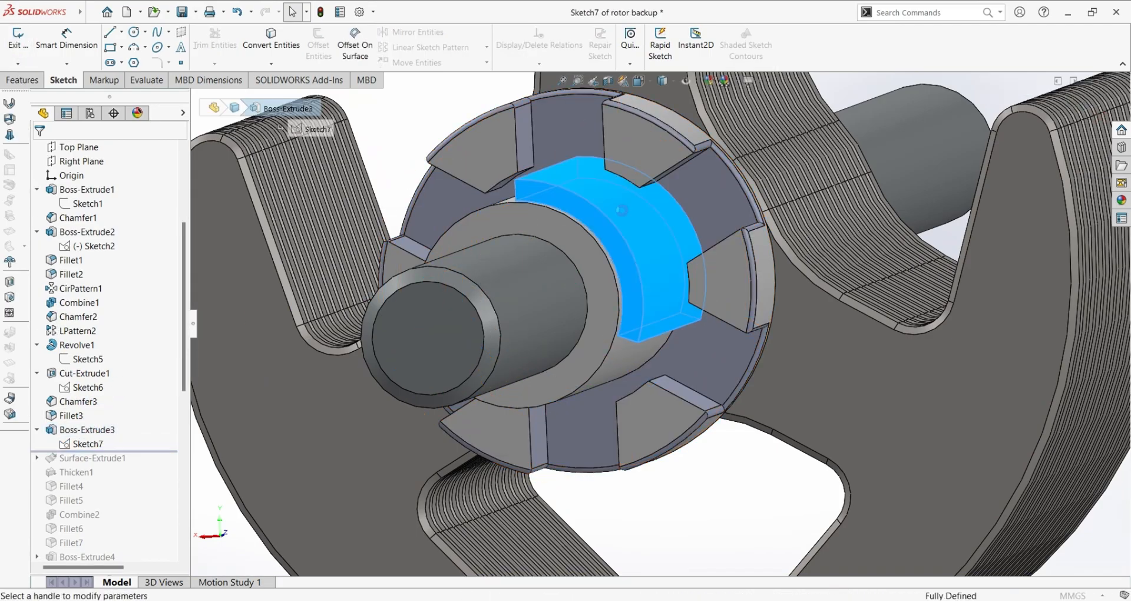
middle_click_drag(752, 407, 677, 424)
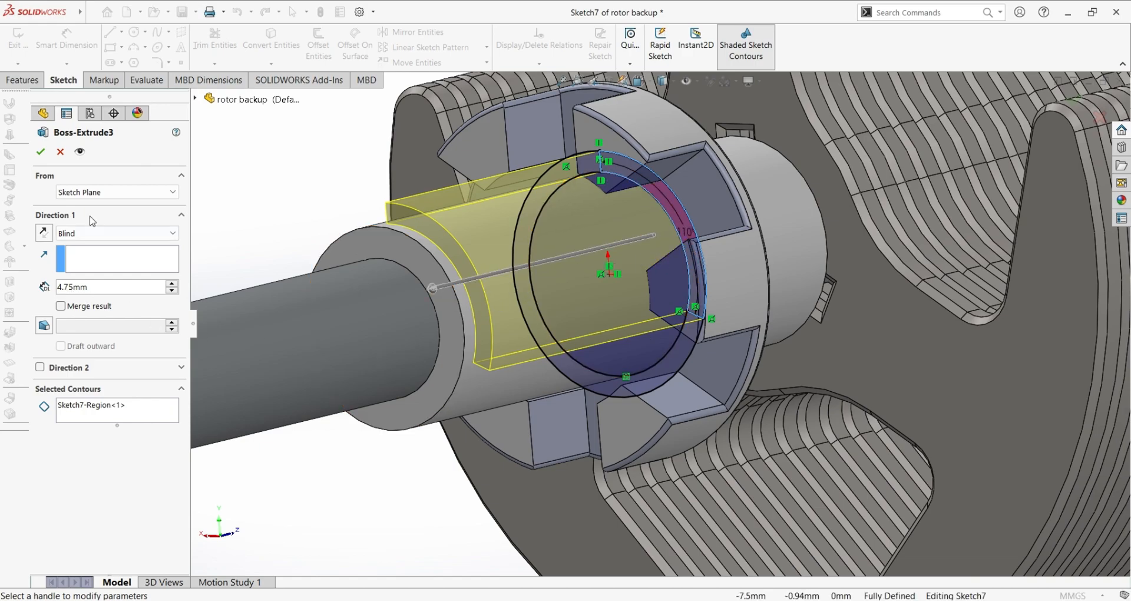
key("Return")
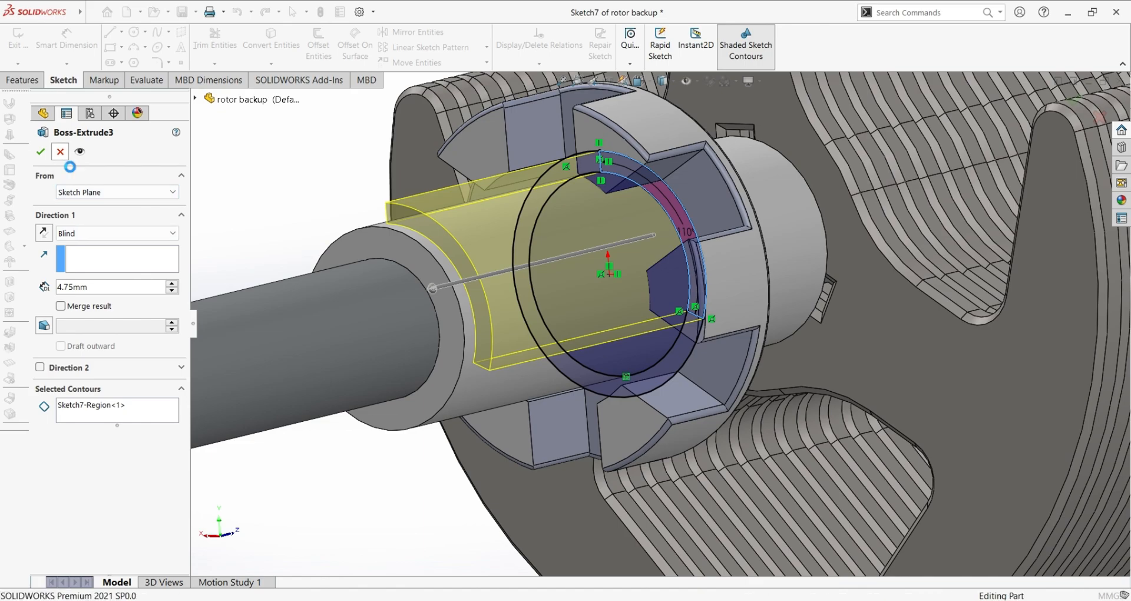
Roll the feature history forward past Surface-Extrude1 and open its Sketch8 for editing.
left_click_drag(143, 451, 147, 466)
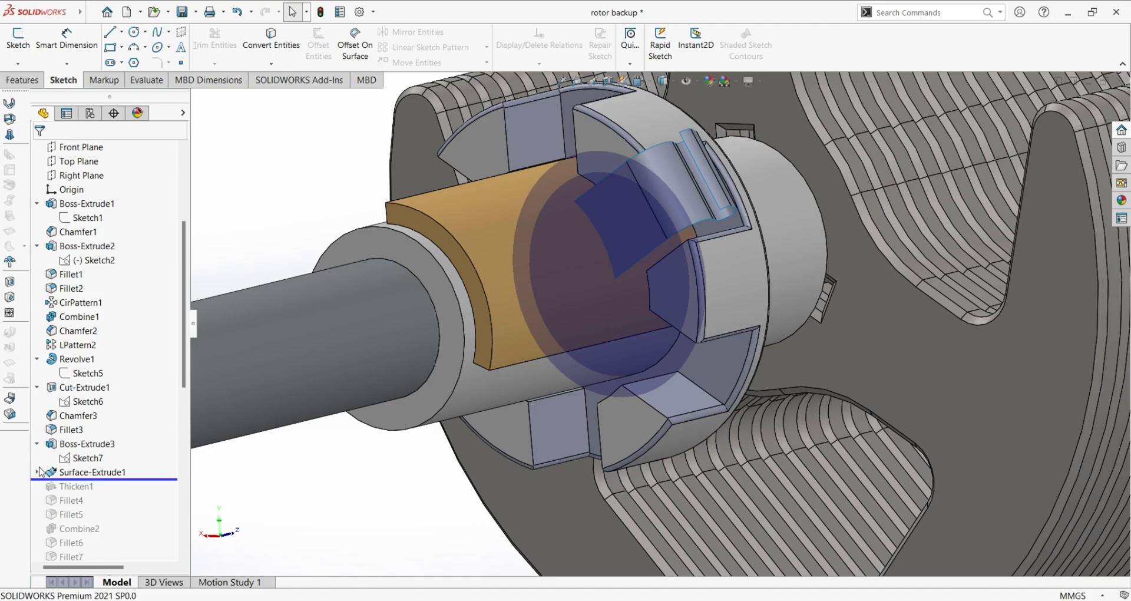
middle_click_drag(295, 471, 334, 491)
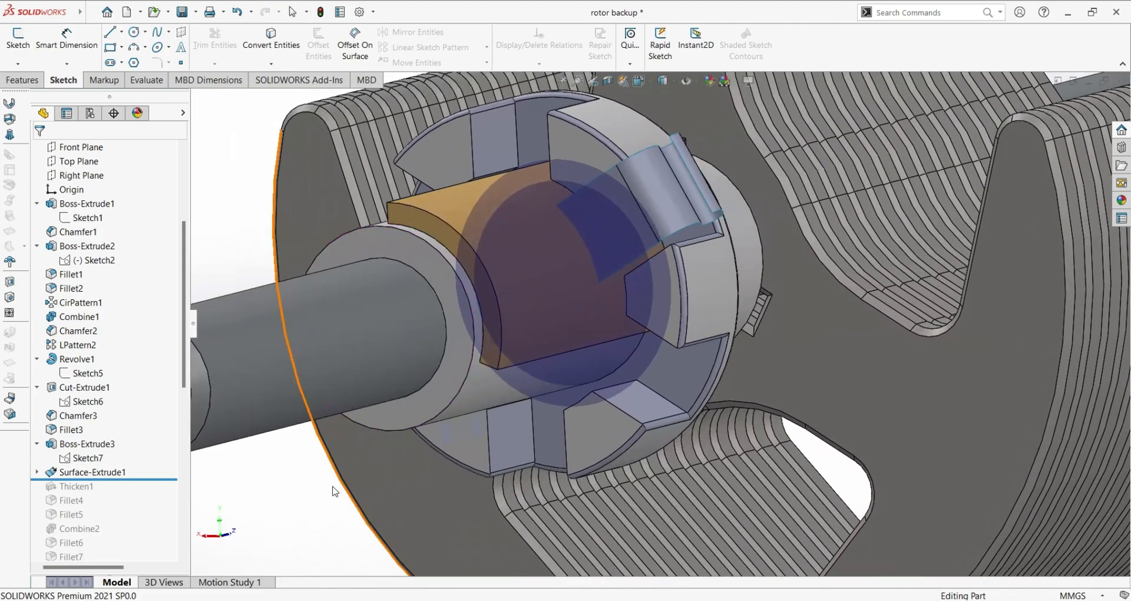
left_click(37, 471)
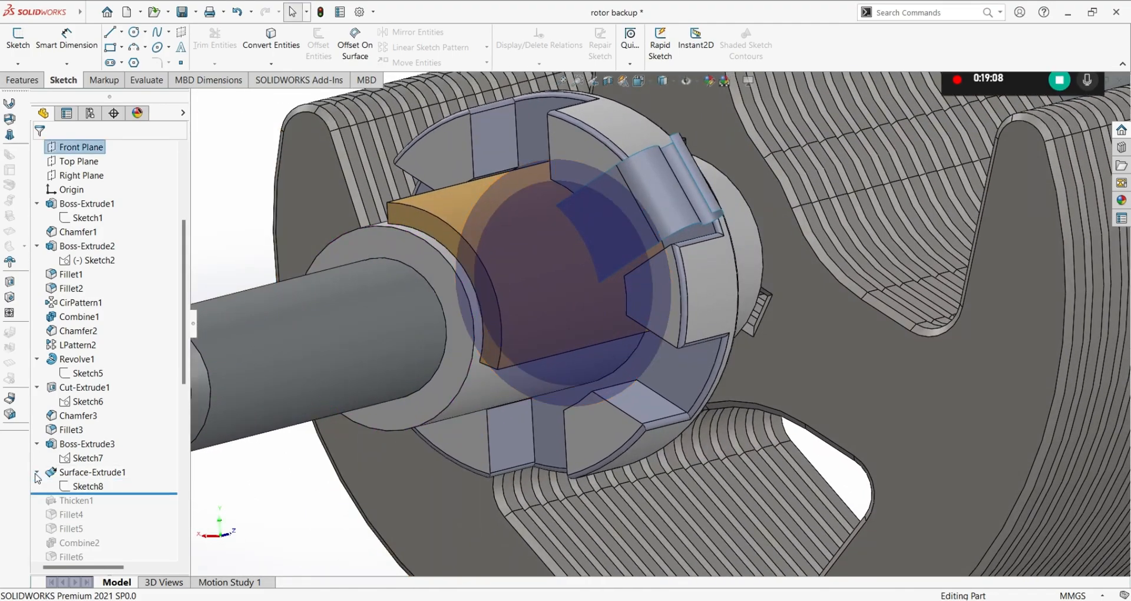
left_click(80, 488)
left_click(93, 457)
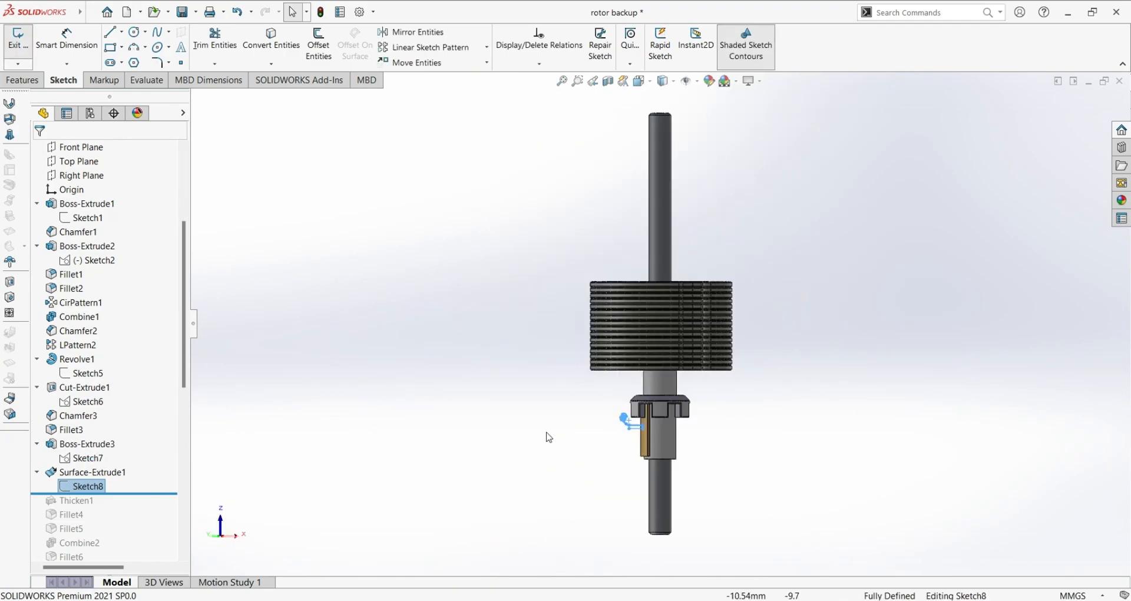
Examine the hook profile in Sketch8, checking the dimensions of its horizontal leg, bend arc and construction lines.
scroll(619, 463, "down", 8)
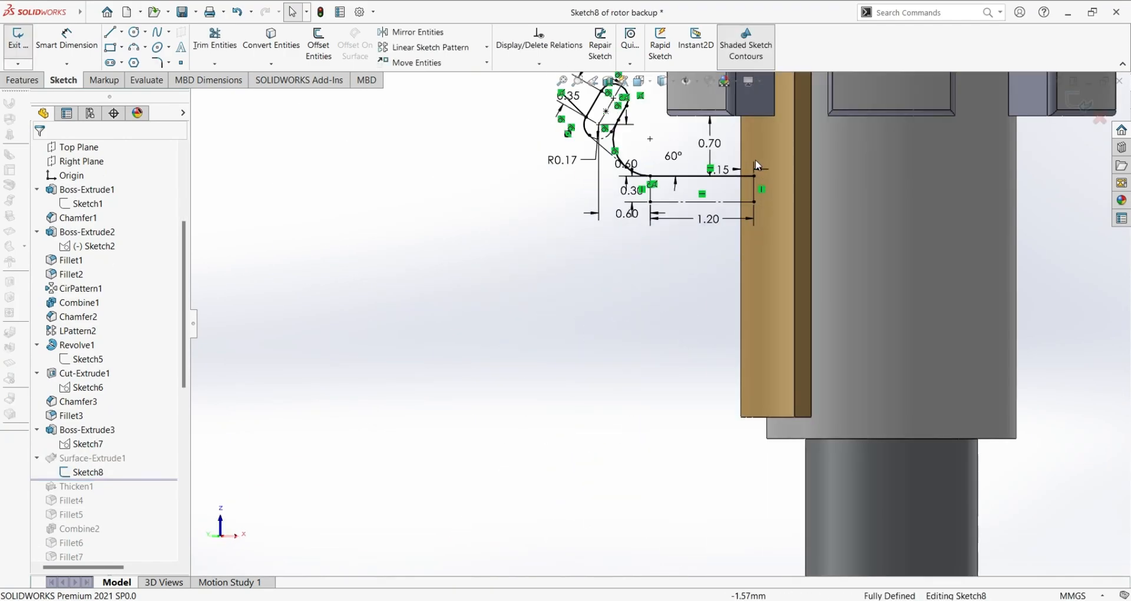
scroll(761, 176, "down", 2)
scroll(675, 178, "down", 3)
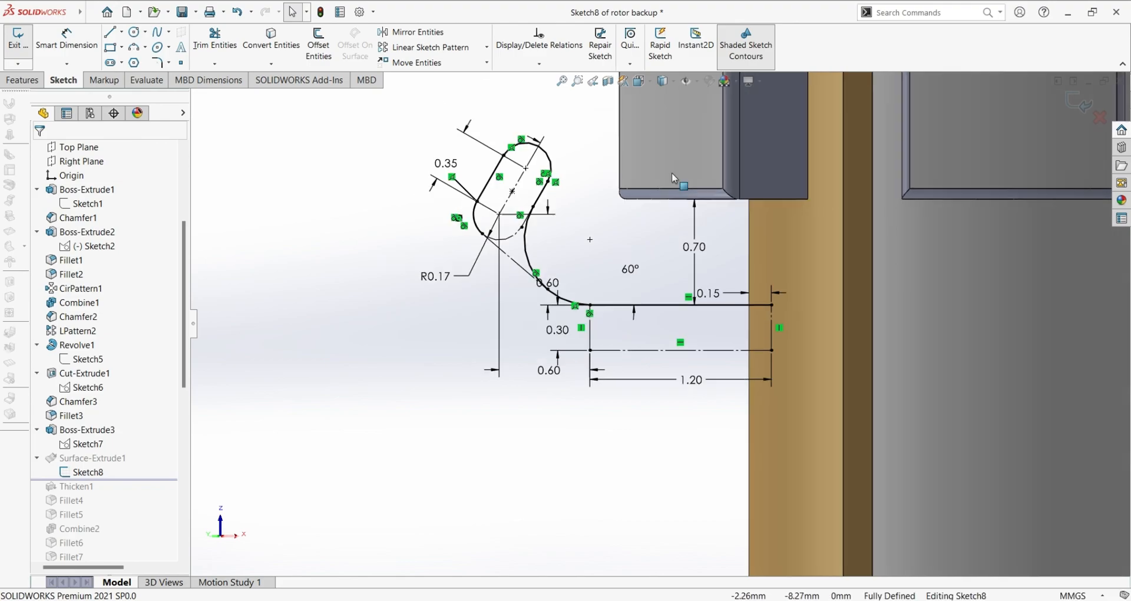
scroll(674, 178, "down", 1)
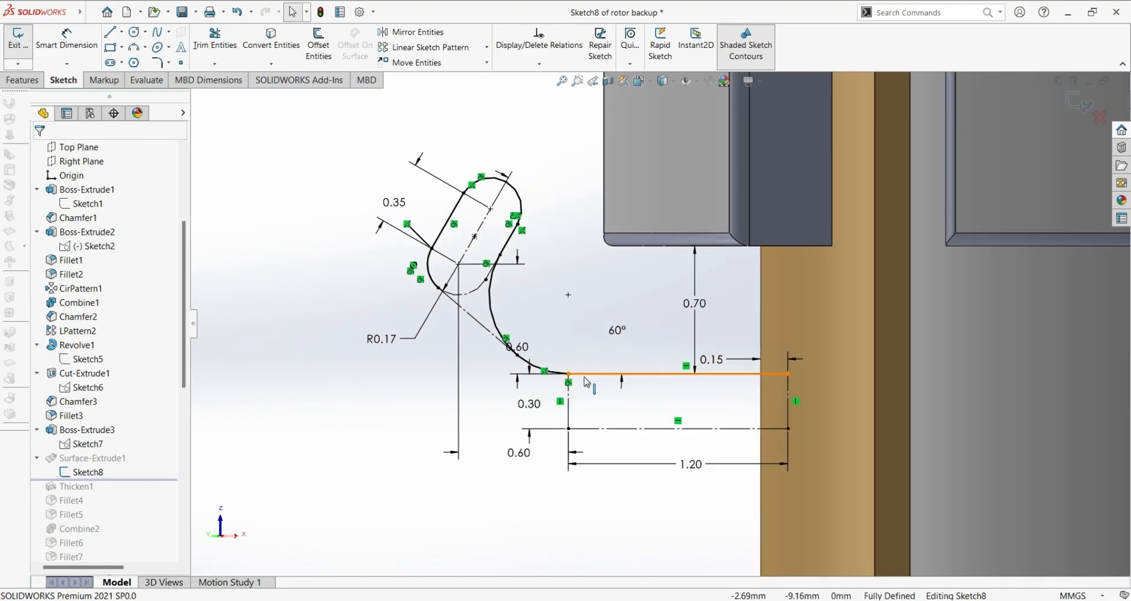
scroll(570, 377, "down", 2)
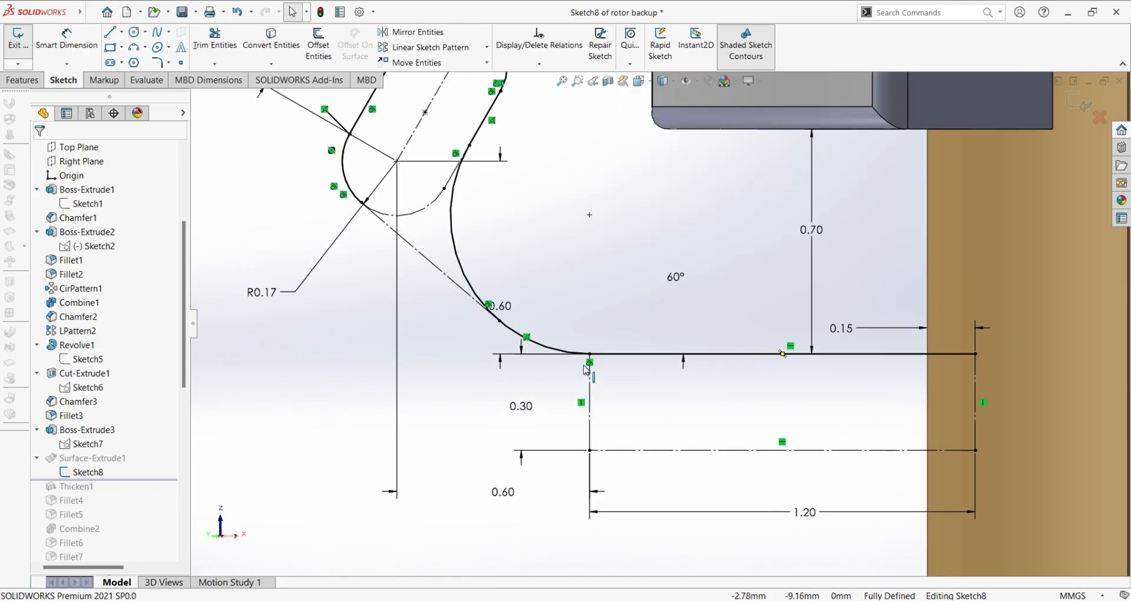
scroll(589, 357, "down", 2)
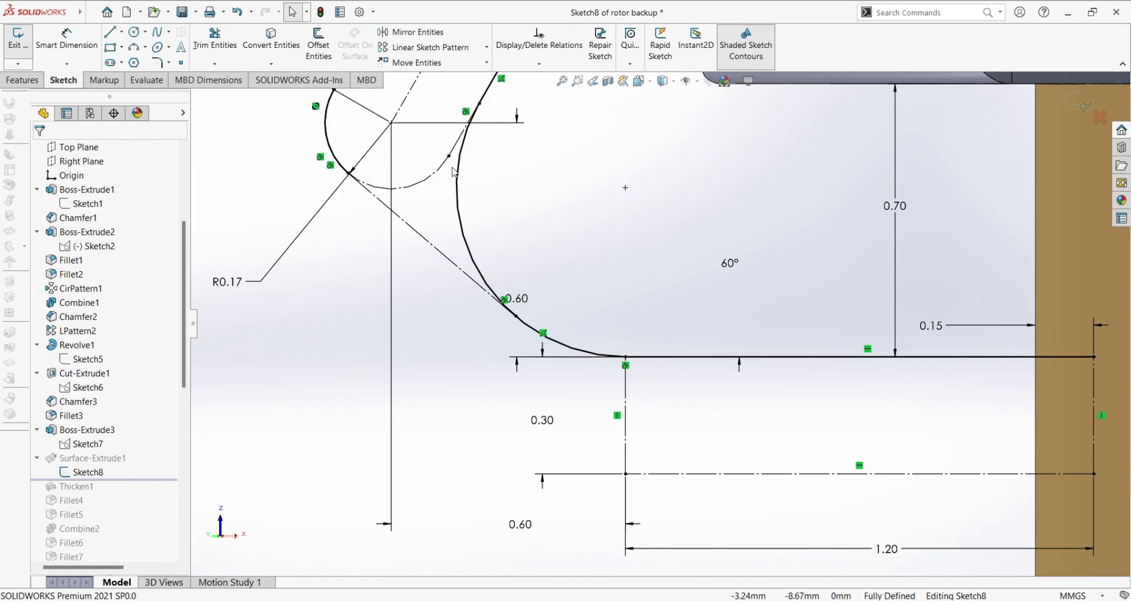
scroll(479, 206, "up", 4)
Examine the slot's lower arc and the construction line joining it tangentially to the bend arc.
scroll(594, 235, "down", 4)
scroll(596, 241, "down", 2)
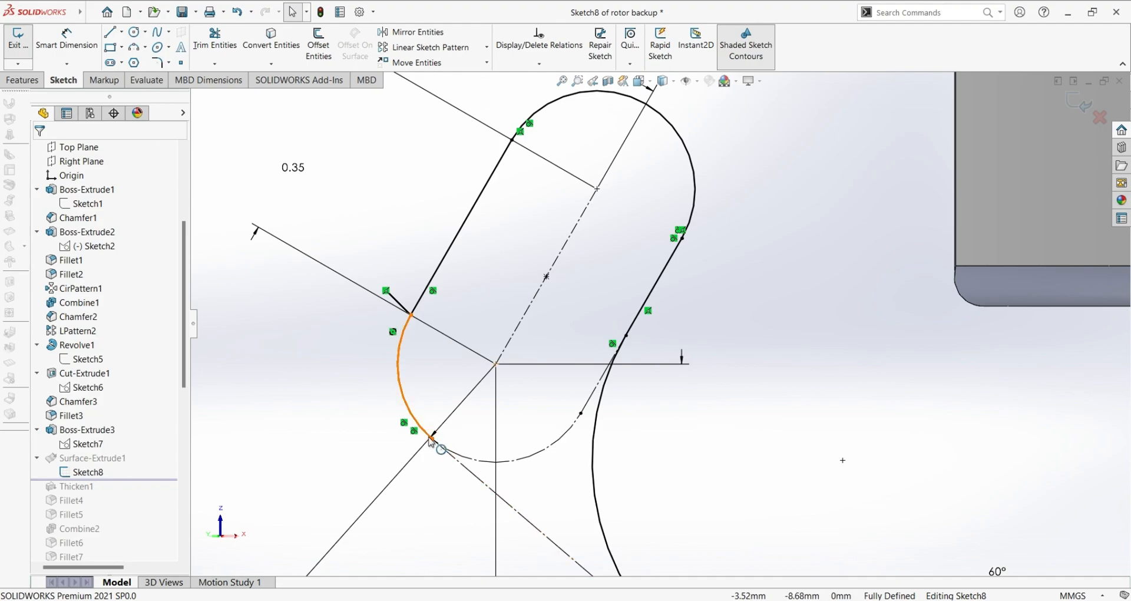
key("z")
scroll(493, 447, "down", 3)
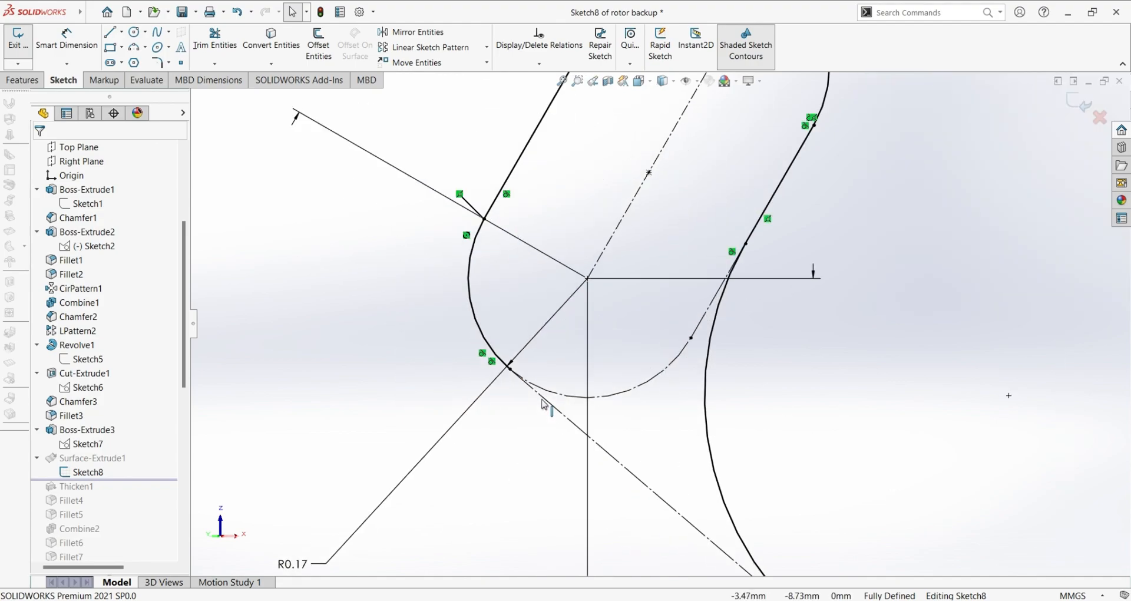
scroll(595, 432, "up", 2)
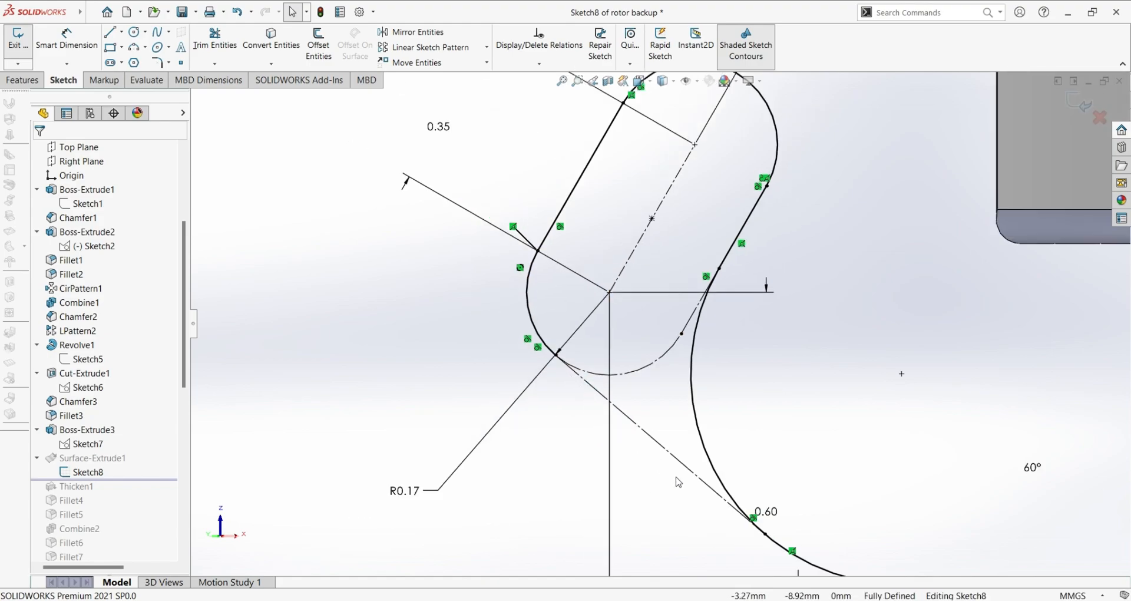
left_click(753, 519)
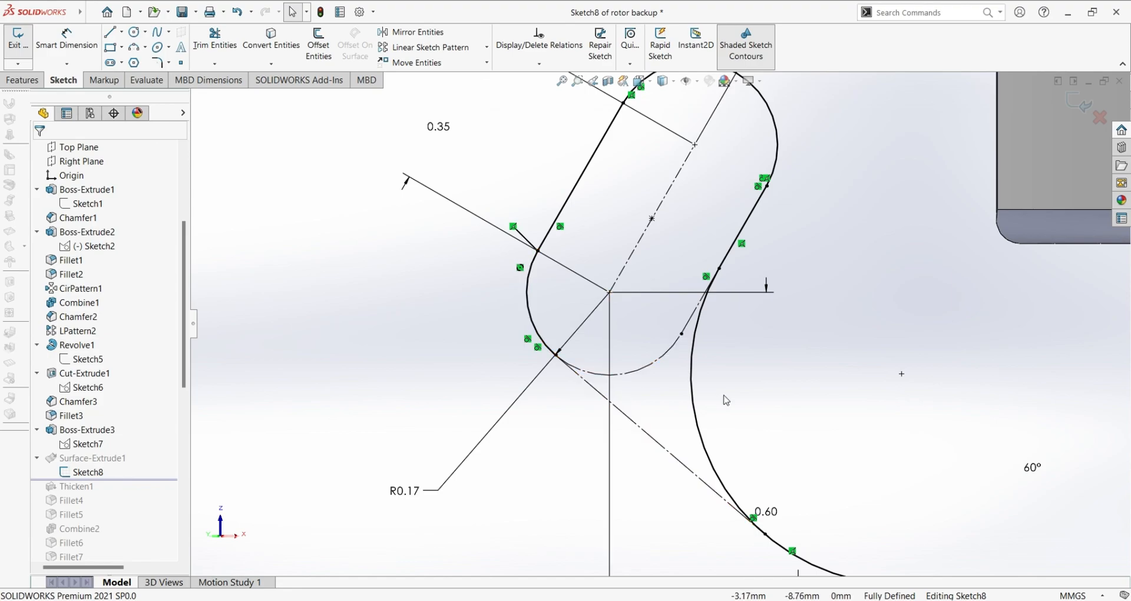
Inspect the inclined construction slot's existing relations, slot type and size parameters.
scroll(725, 397, "up", 5)
scroll(743, 434, "down", 3)
scroll(715, 369, "up", 2)
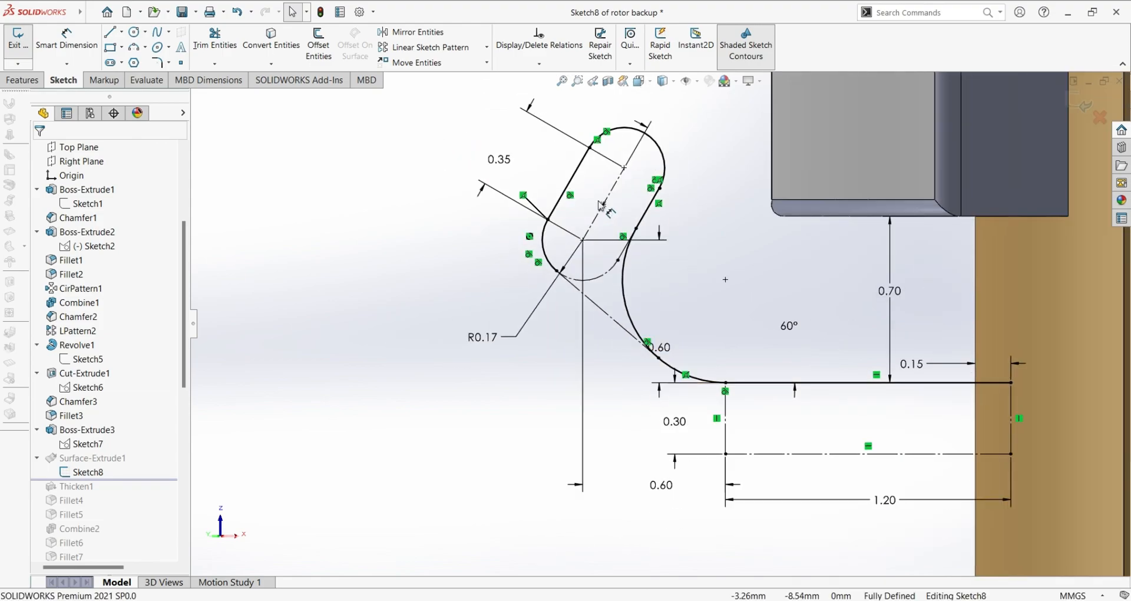
scroll(690, 264, "down", 4)
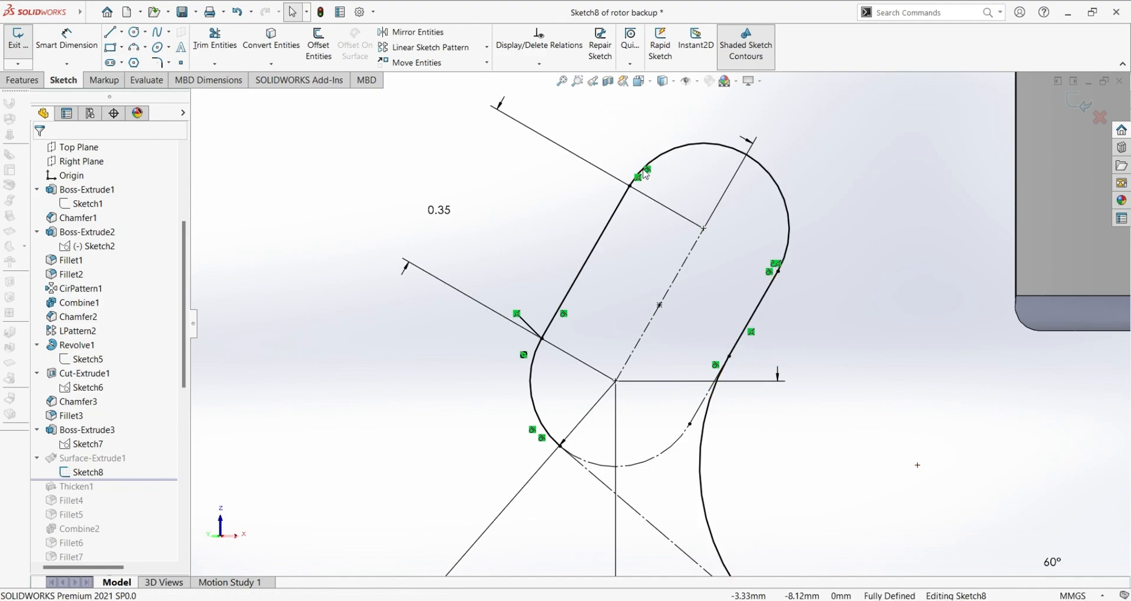
left_click(693, 265)
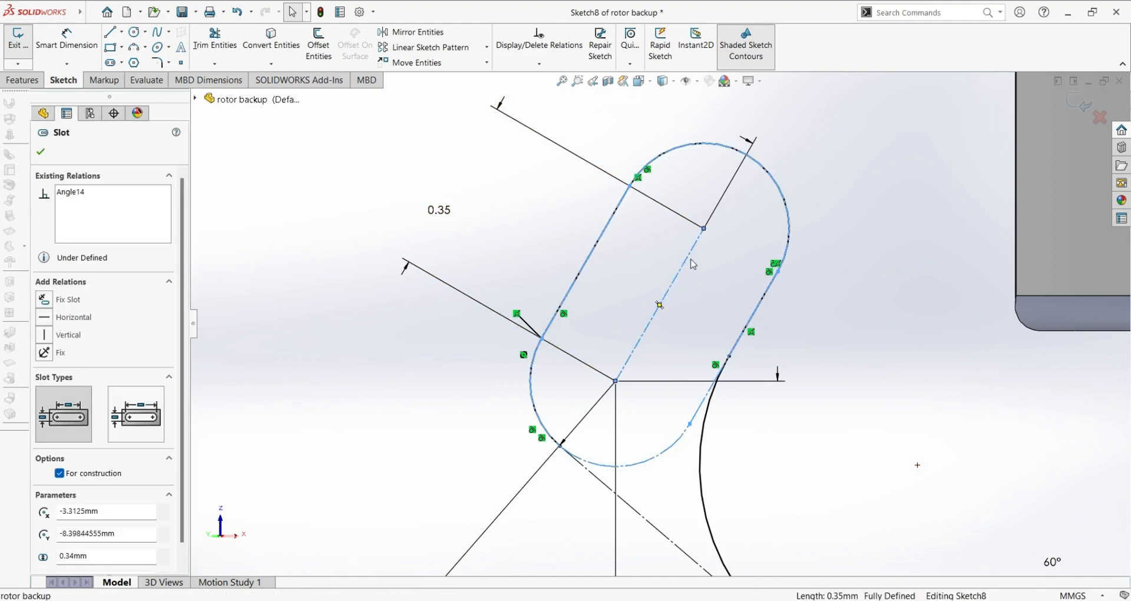
scroll(112, 430, "down", 1)
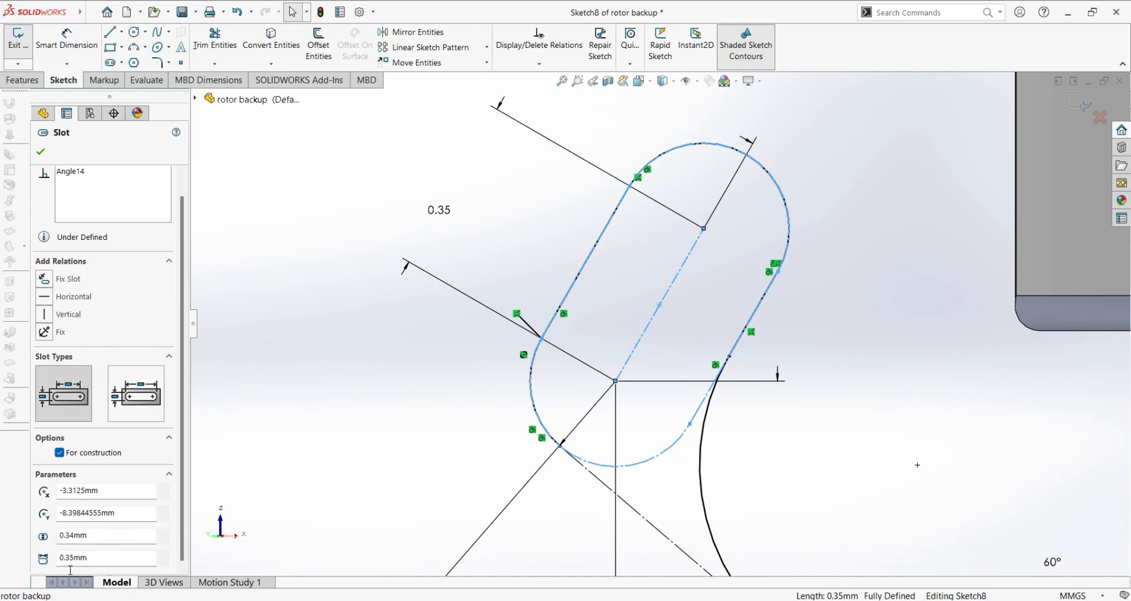
scroll(81, 299, "up", 1)
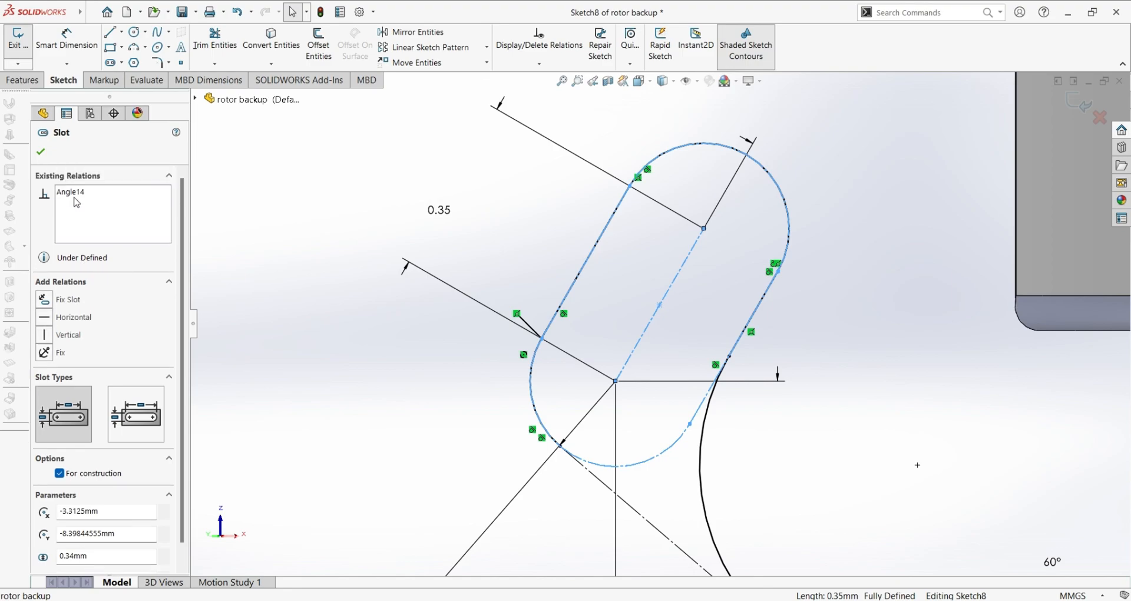
left_click(41, 152)
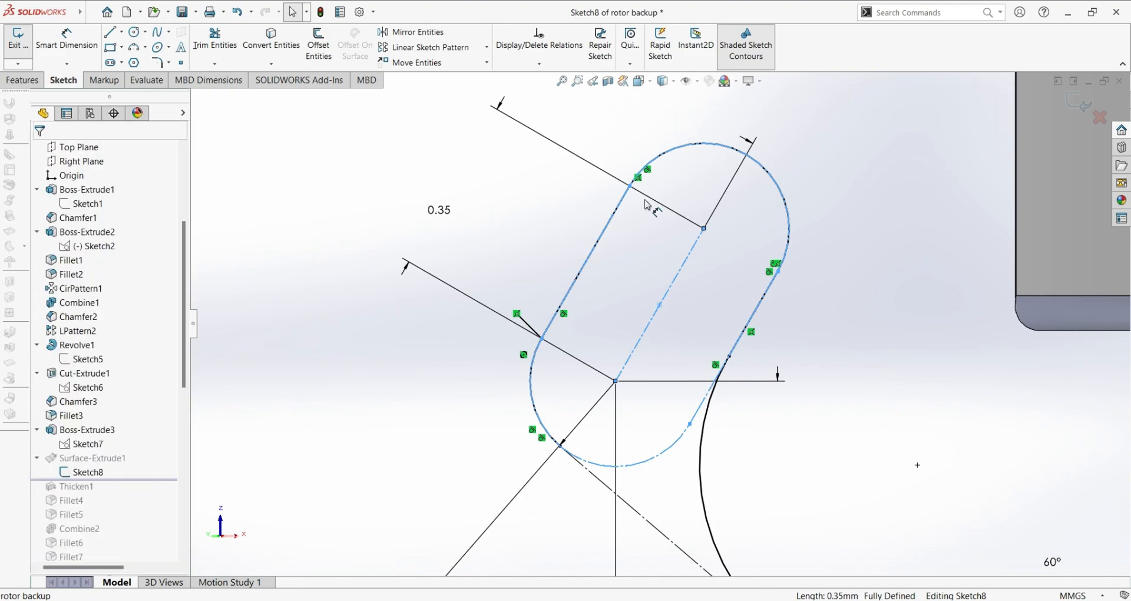
Inspect the properties of the inclined slot's lower and upper arcs and its short straight side next to the bend.
left_click(444, 367)
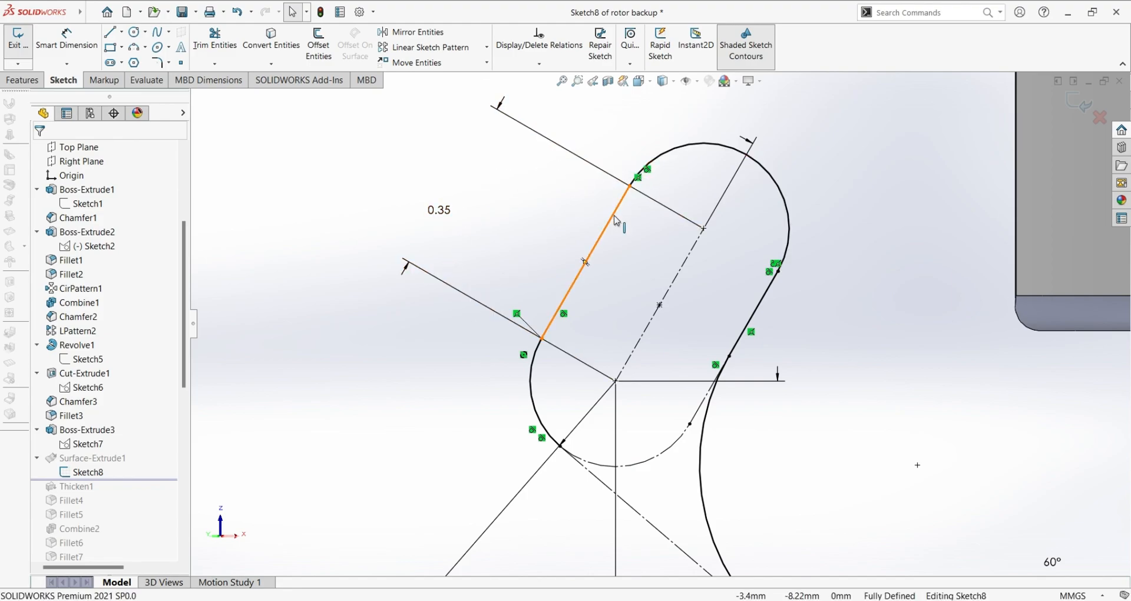
left_click(537, 413)
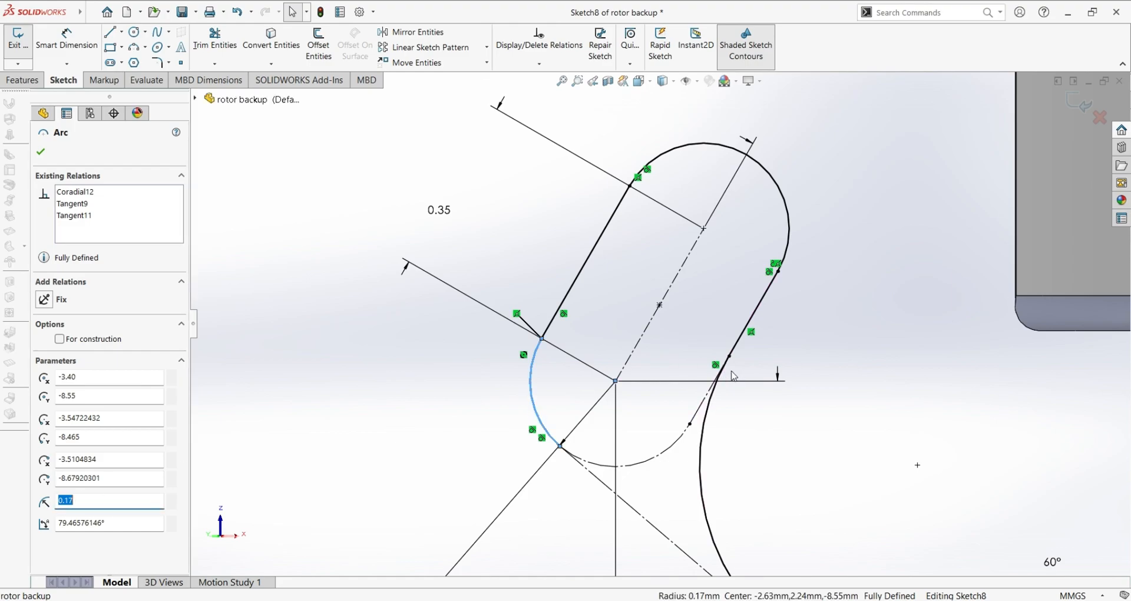
left_click(694, 152)
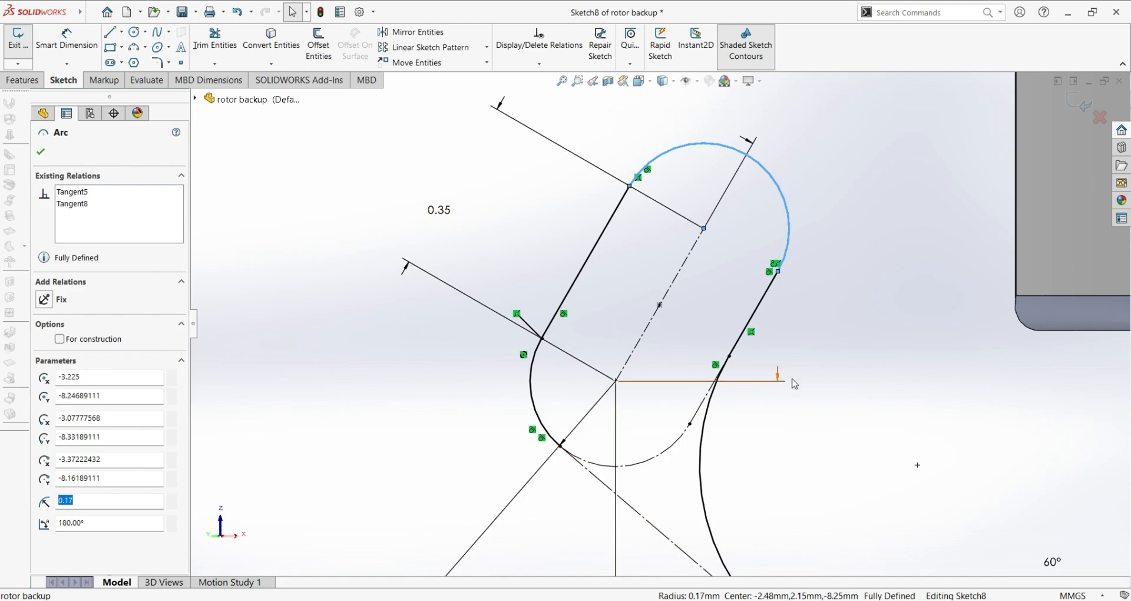
left_click(737, 391)
left_click(758, 320)
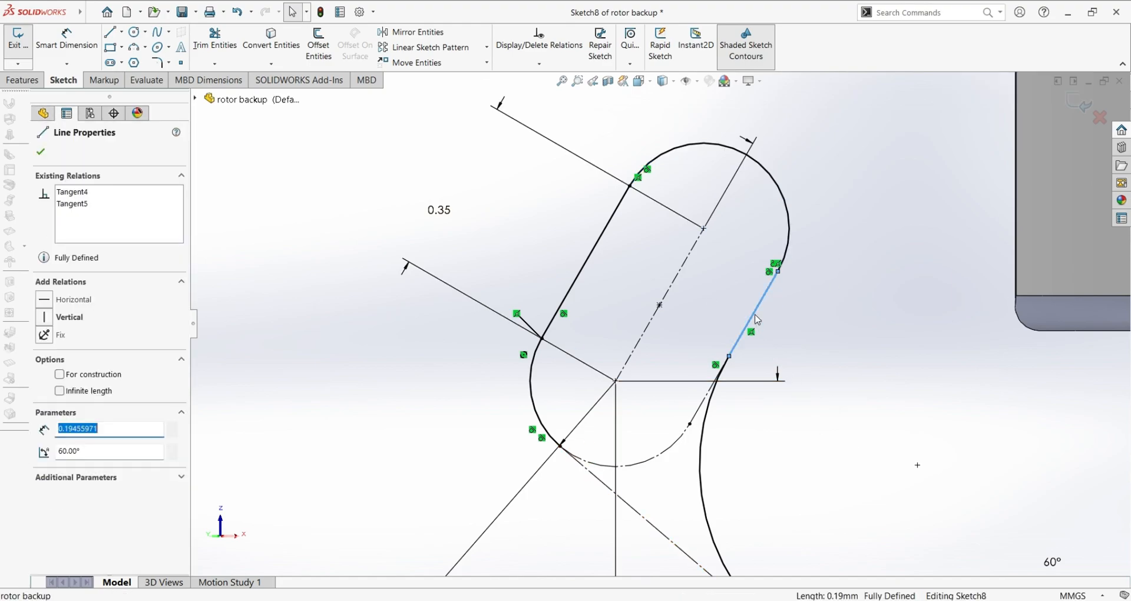
left_click(865, 405)
Inspect the bend arc's Tangent0 and Tangent1 relations to see which entities each one links.
scroll(831, 471, "up", 5)
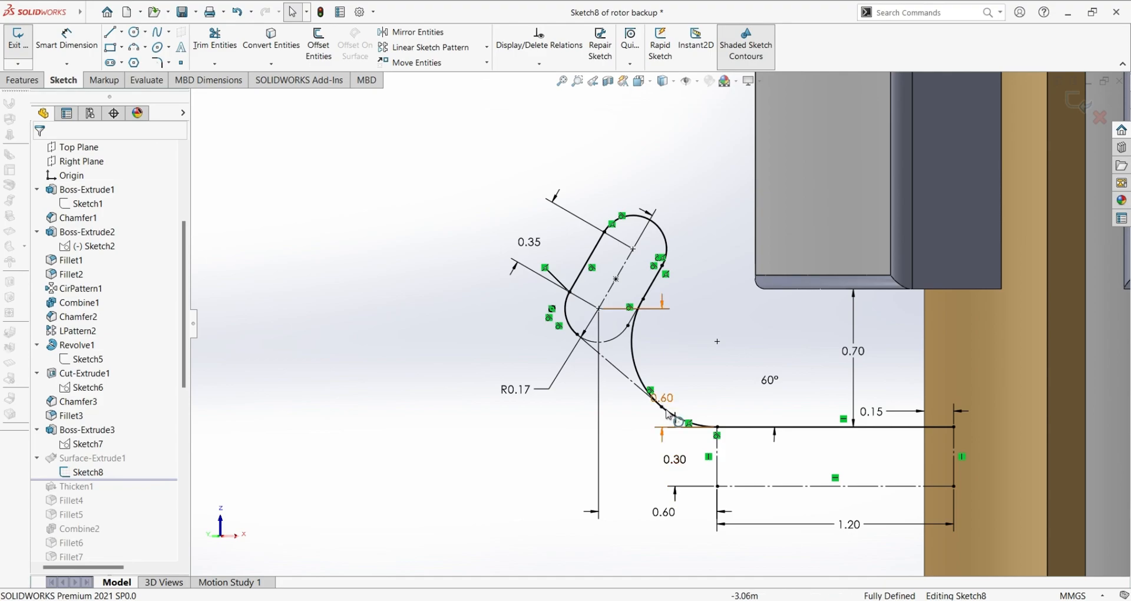
left_click(669, 412)
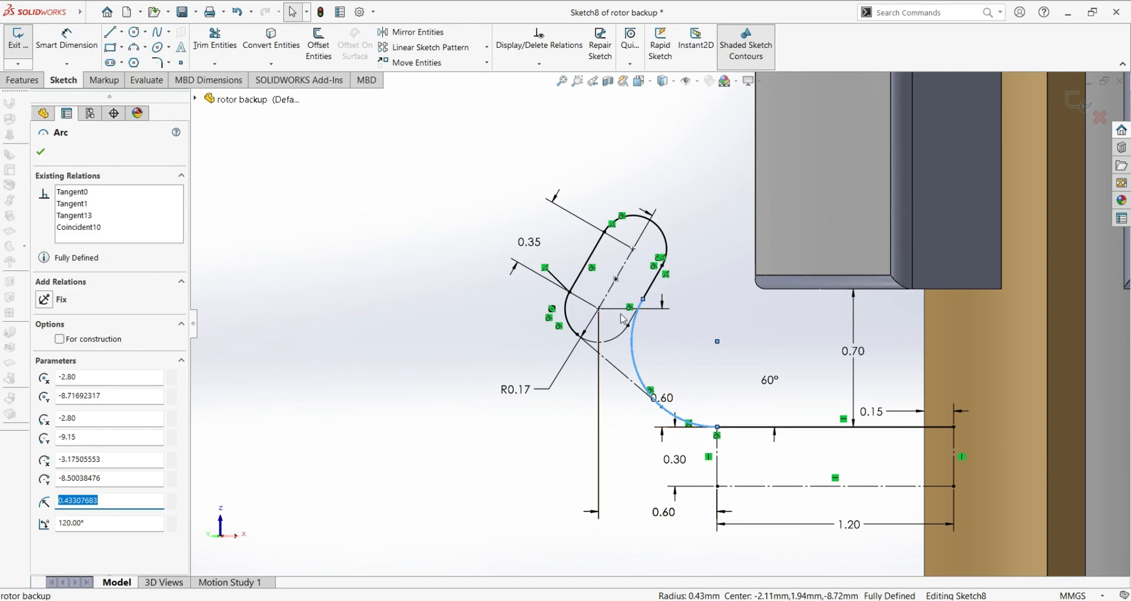
scroll(701, 352, "down", 2)
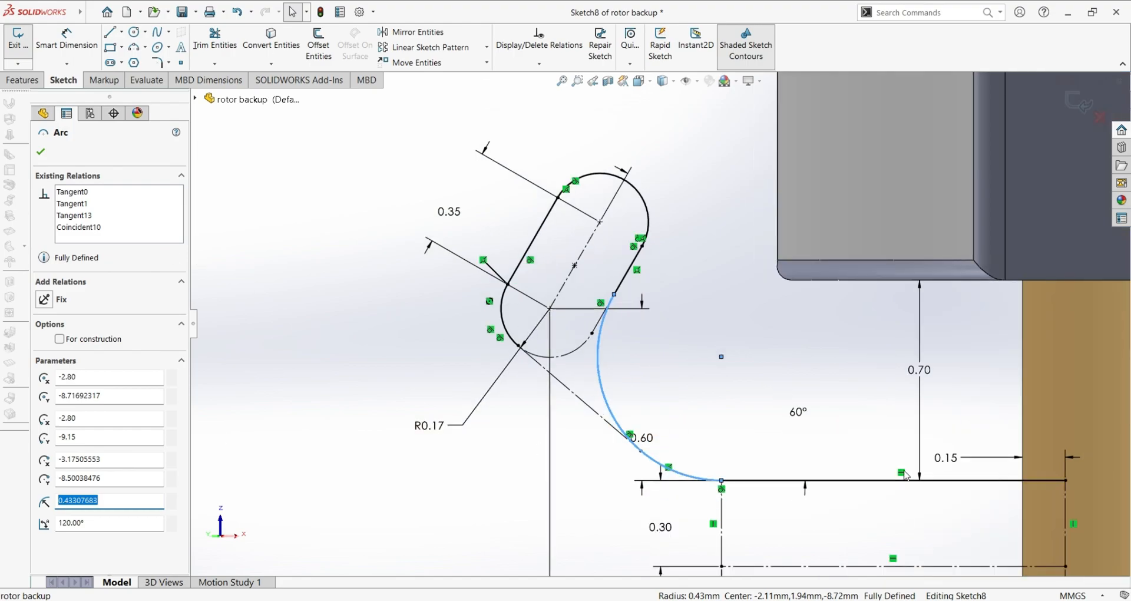
scroll(898, 479, "up", 1)
scroll(695, 454, "down", 2)
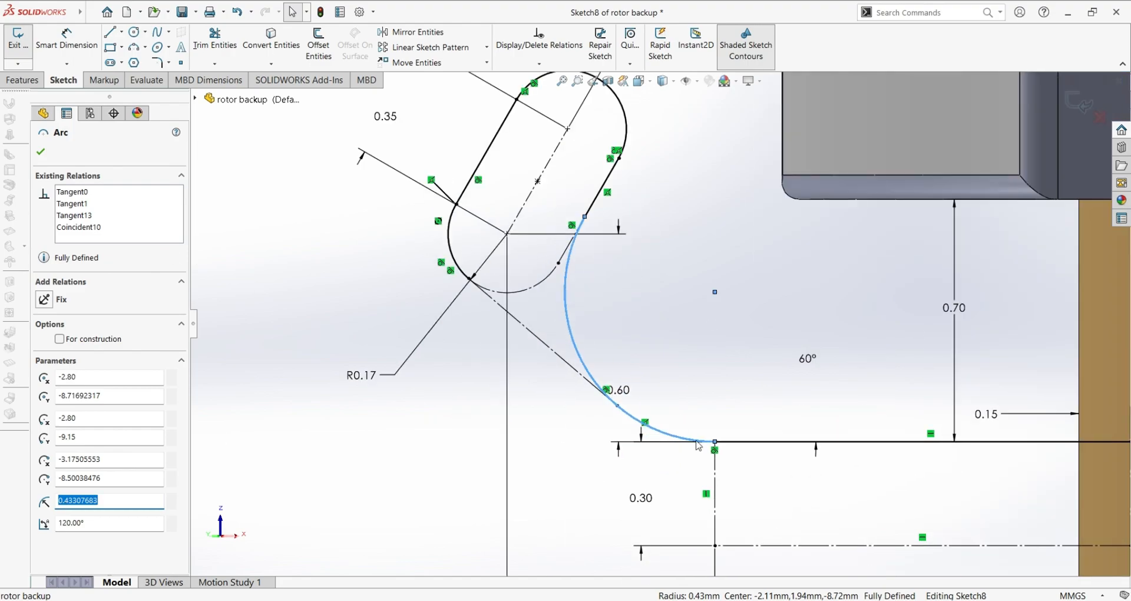
left_click(69, 192)
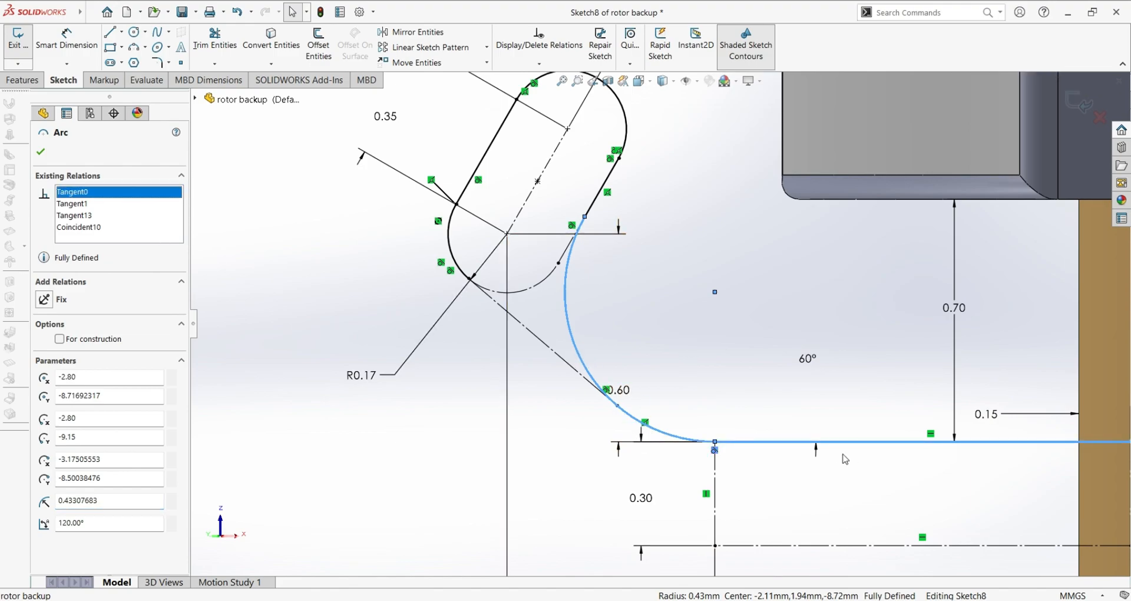
left_click(80, 204)
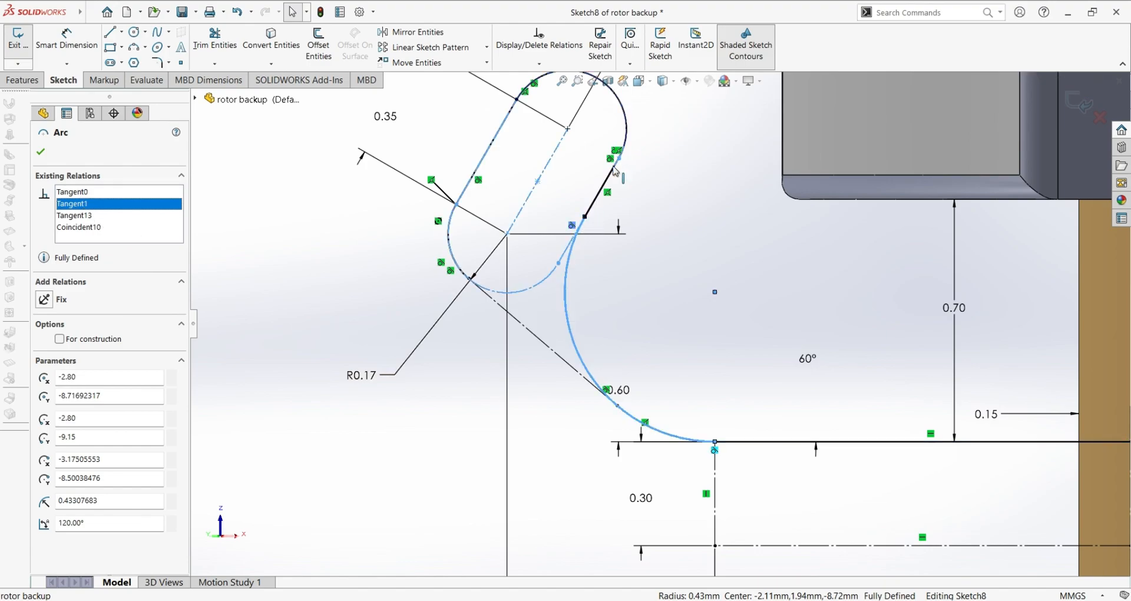
scroll(595, 224, "down", 5)
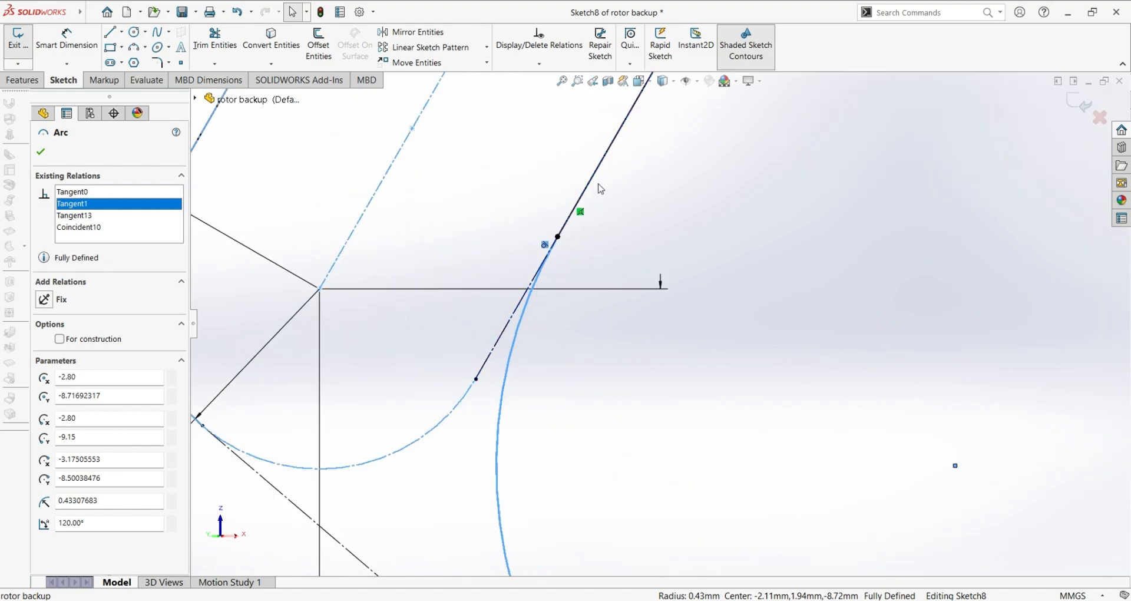
Check which entities the bend arc's Tangent13 and Coincident10 relations link, and close the arc's properties.
left_click(76, 216)
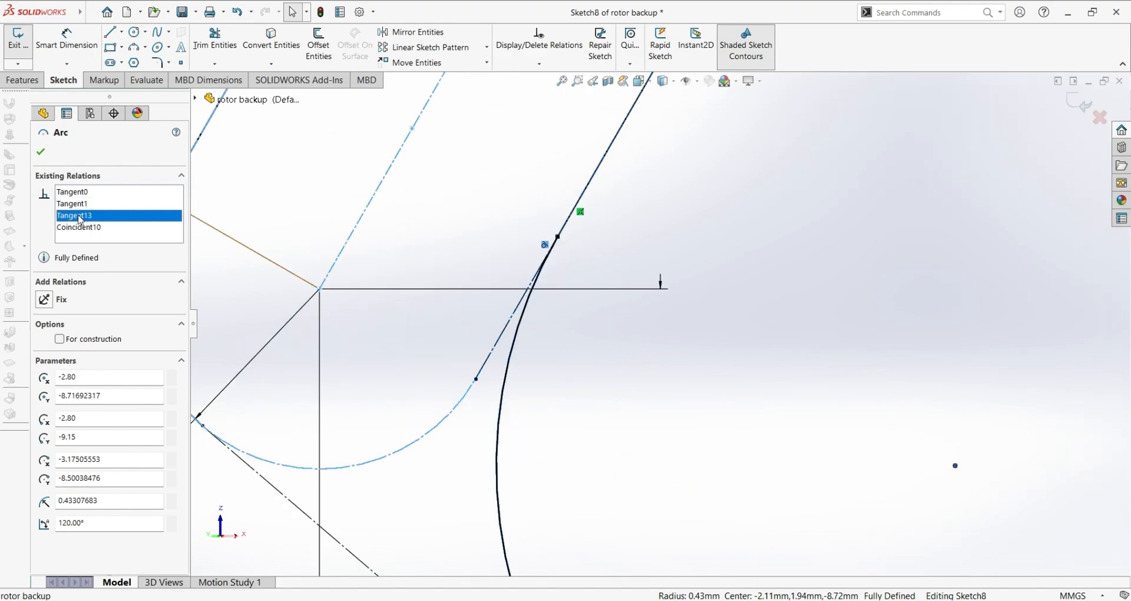
scroll(589, 350, "up", 5)
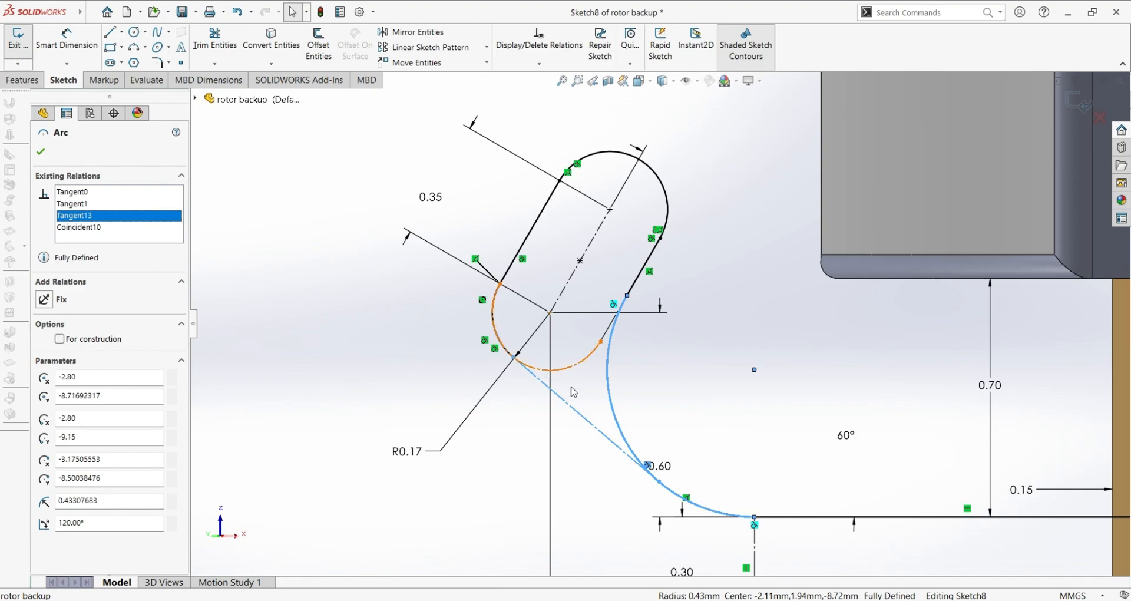
scroll(575, 393, "down", 3)
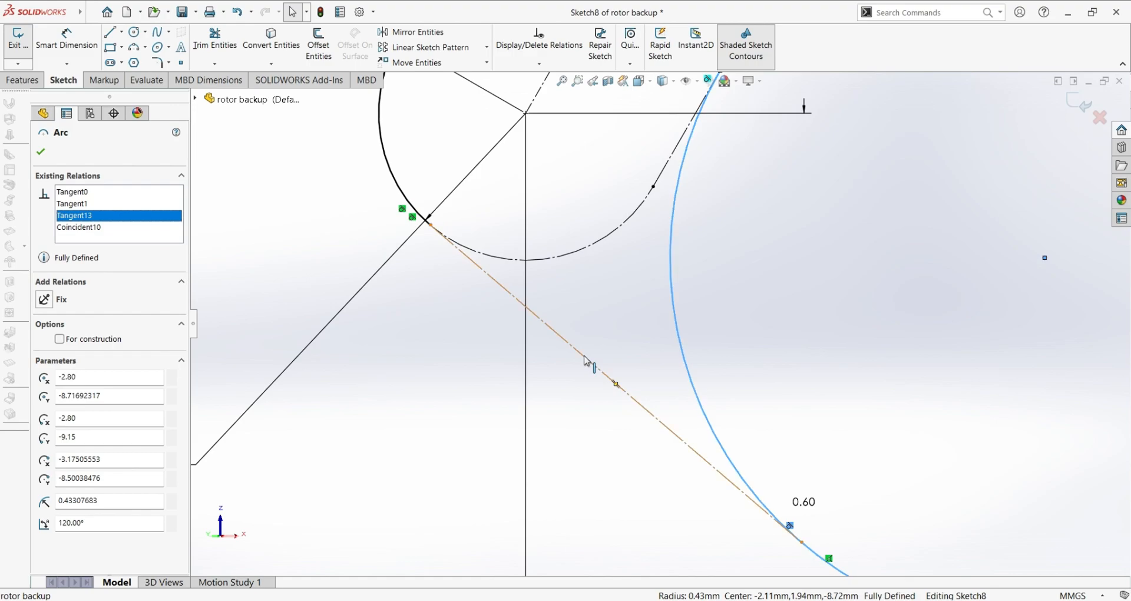
scroll(587, 361, "up", 3)
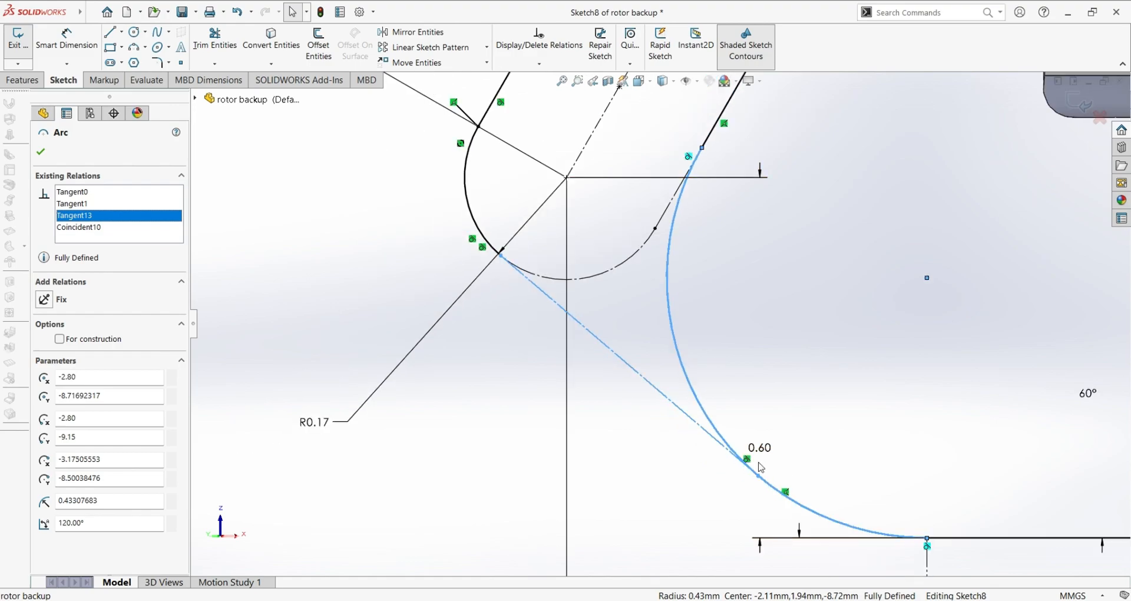
left_click(95, 230)
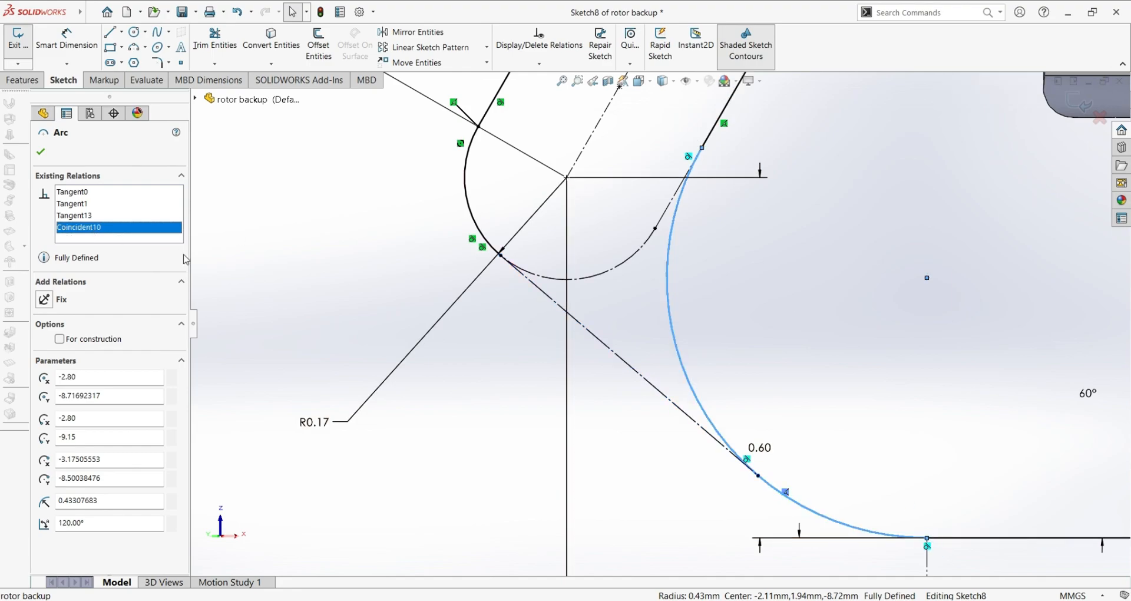
left_click(41, 151)
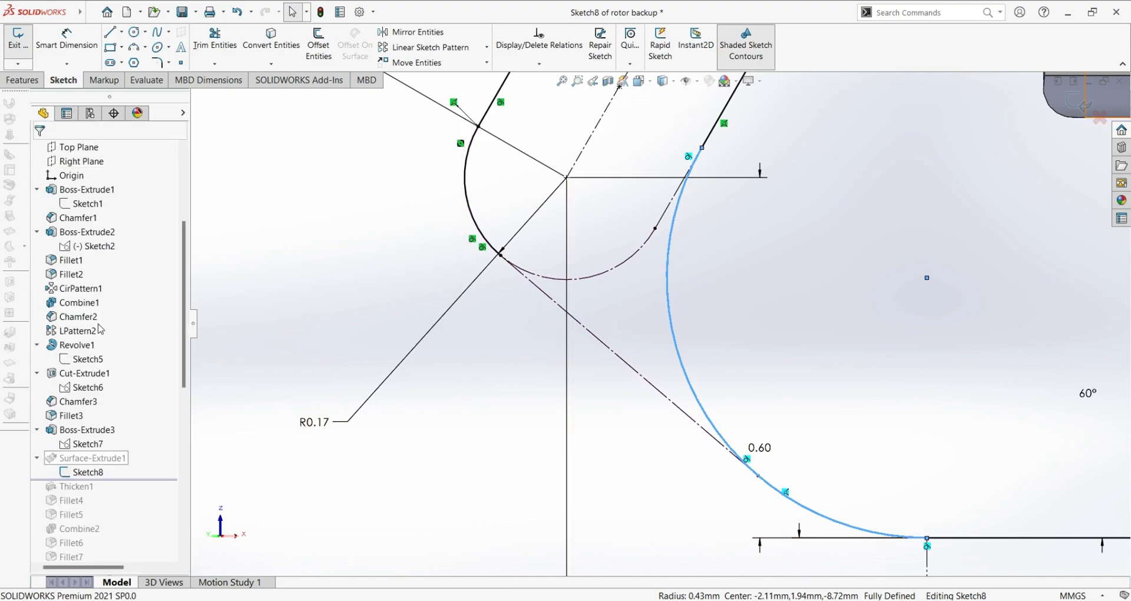
Exit Sketch8 and return to the part with the hook profile finished.
scroll(756, 338, "up", 5)
scroll(756, 338, "up", 3)
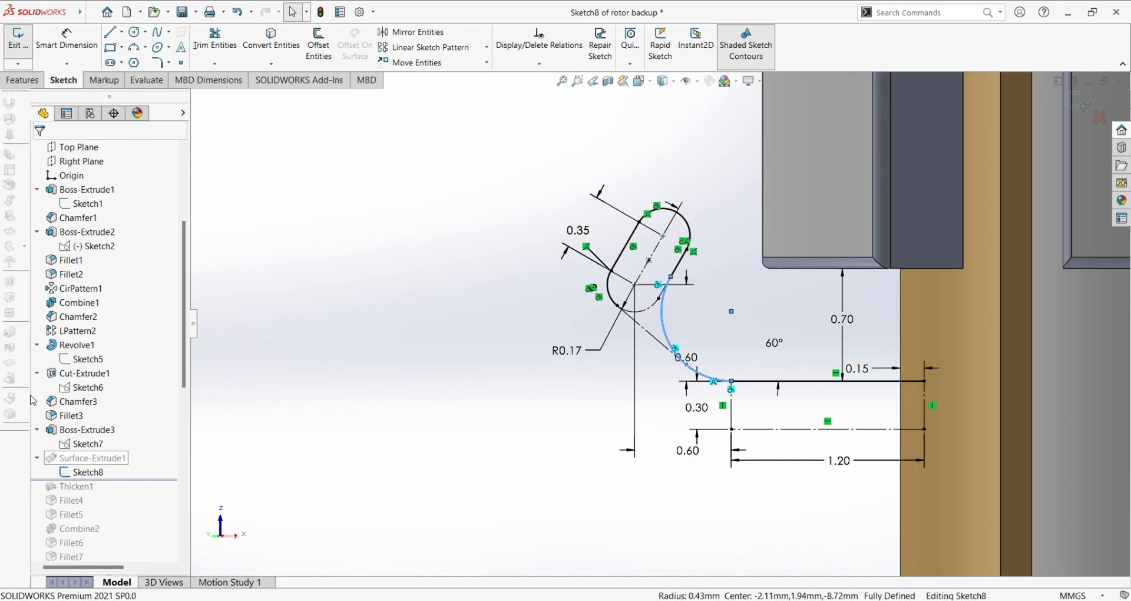
left_click(18, 37)
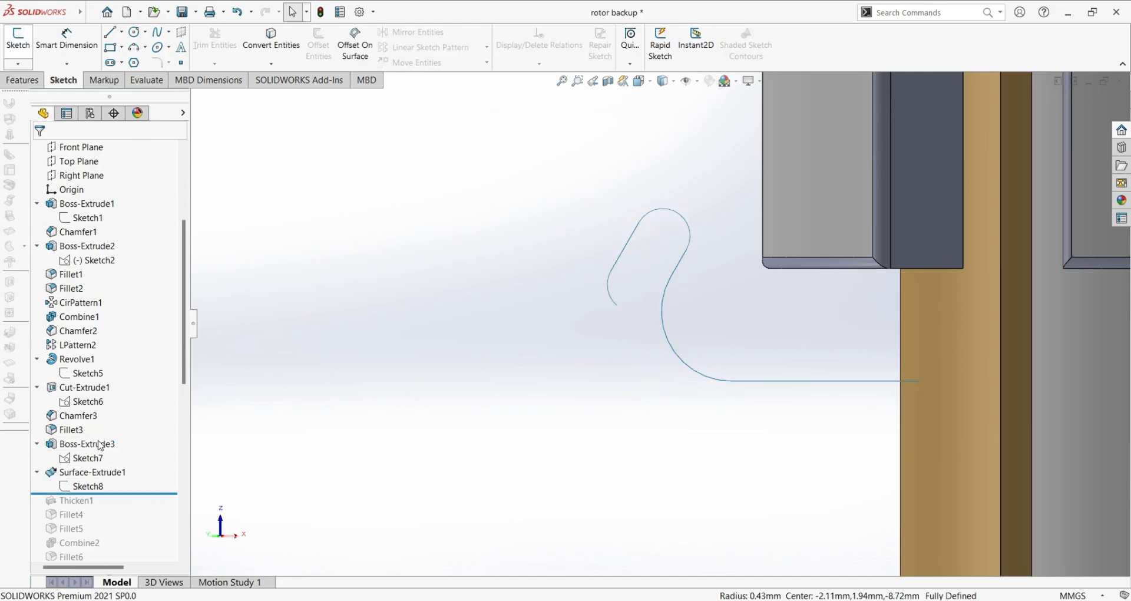
Review the Surface-Extrude1 definition and its preview from several angles, leaving without changing it.
left_click(97, 472)
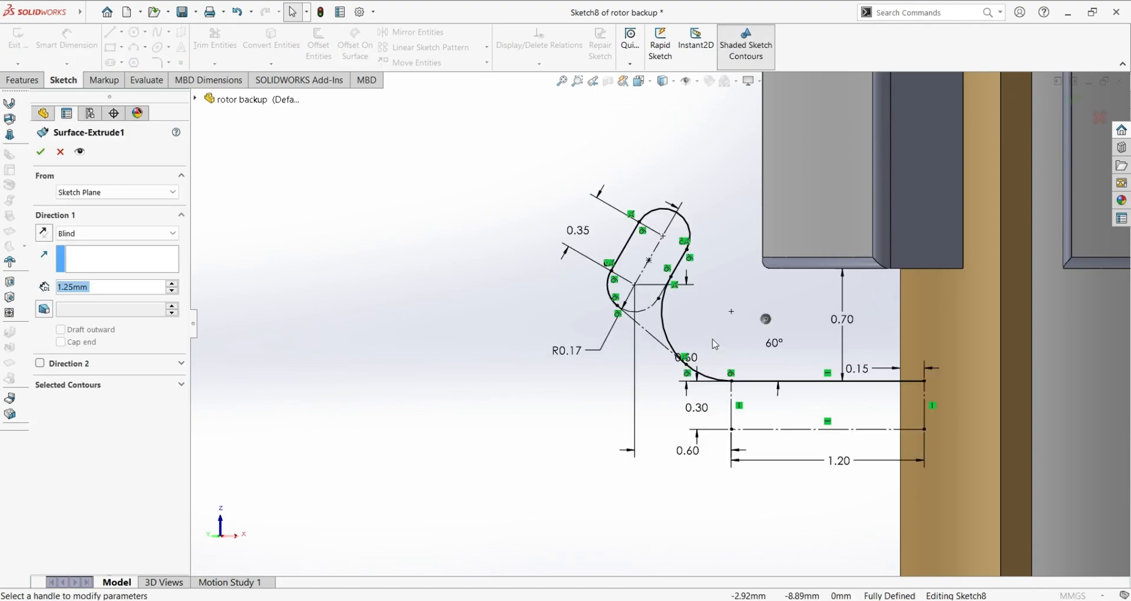
middle_click_drag(769, 352, 892, 480)
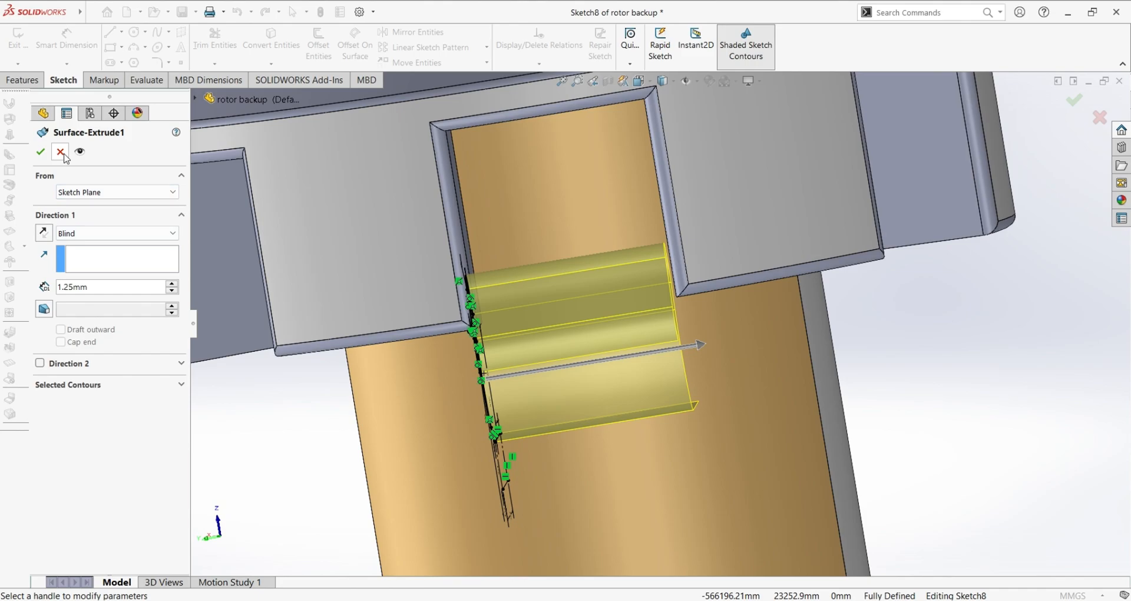
middle_click_drag(374, 409, 432, 465)
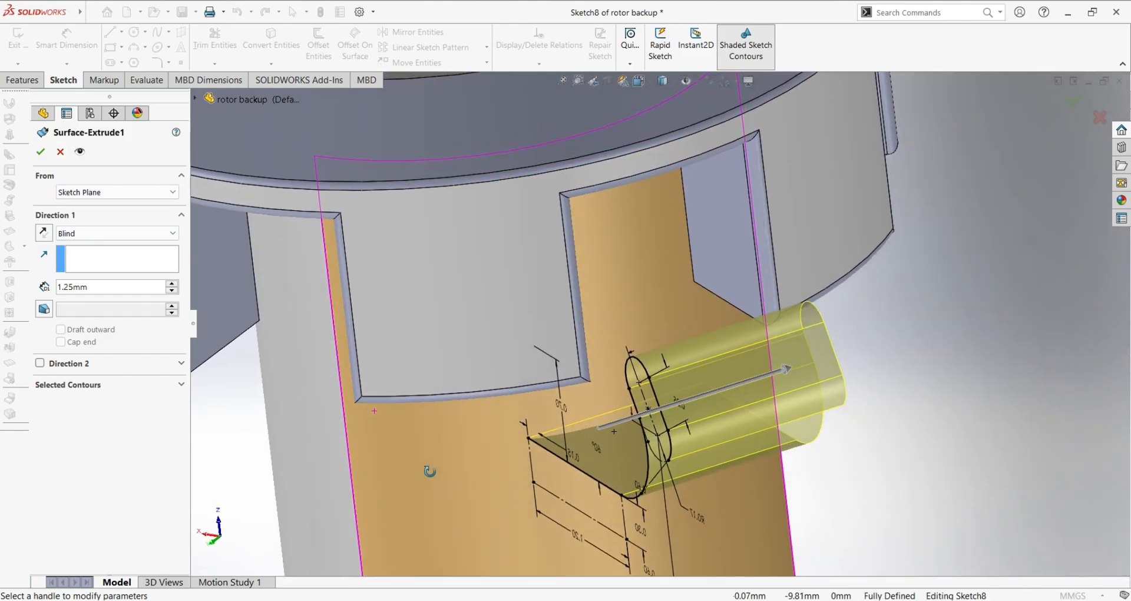
left_click(61, 152)
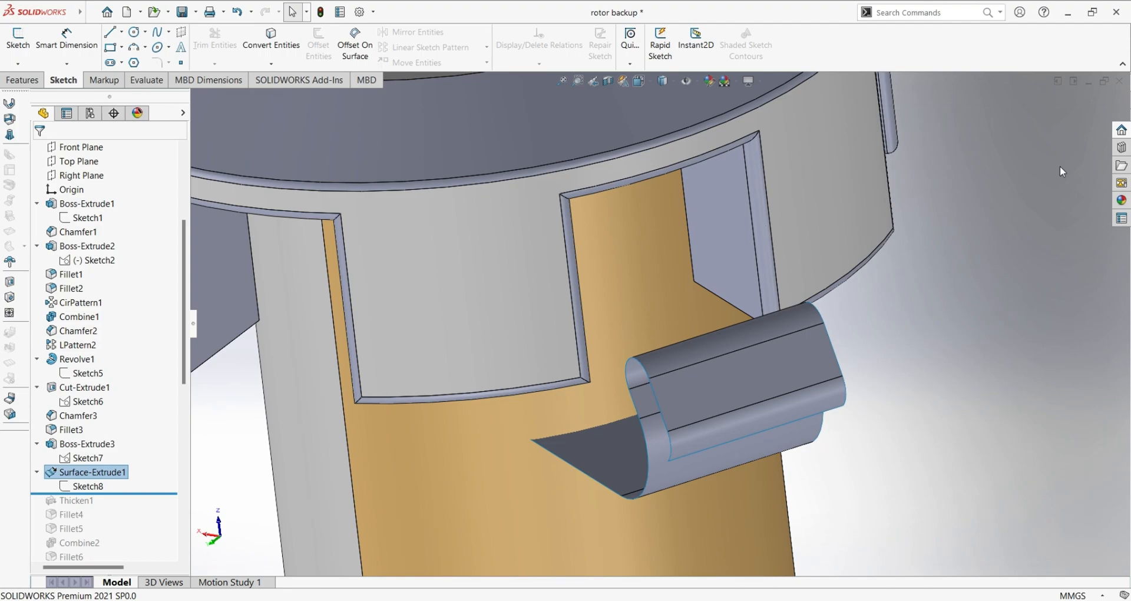
Examine the extruded hook surface beside the rotor together with its underlying Sketch8 profile.
mouse_move(974, 423)
middle_mouse_down()
mouse_move(863, 494)
mouse_move(861, 464)
middle_mouse_up()
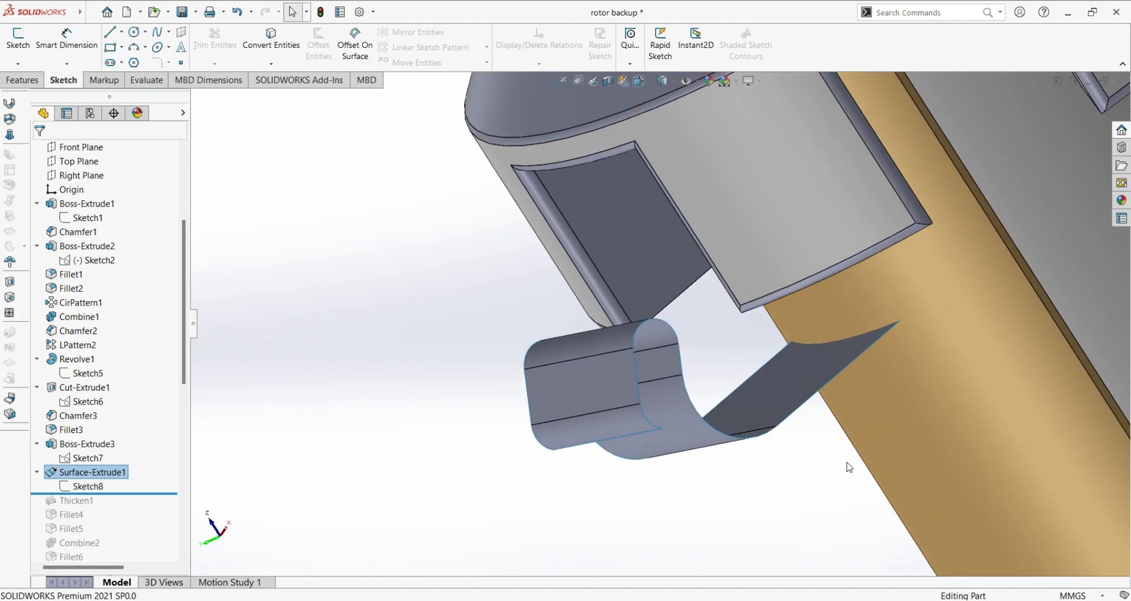
scroll(823, 391, "up", 2)
scroll(824, 391, "down", 3)
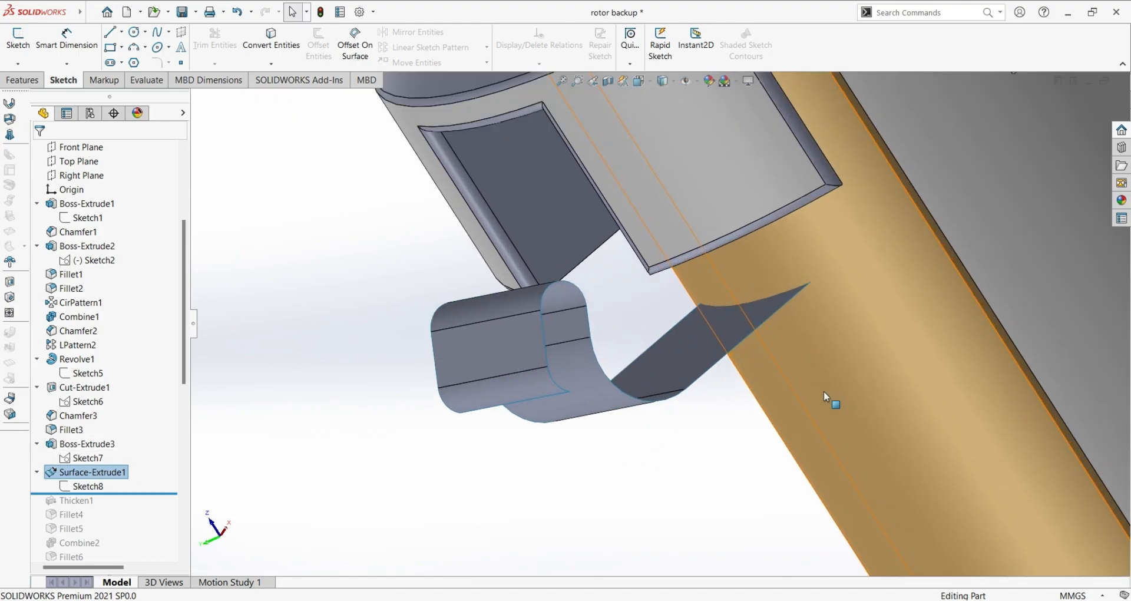
left_click(100, 487)
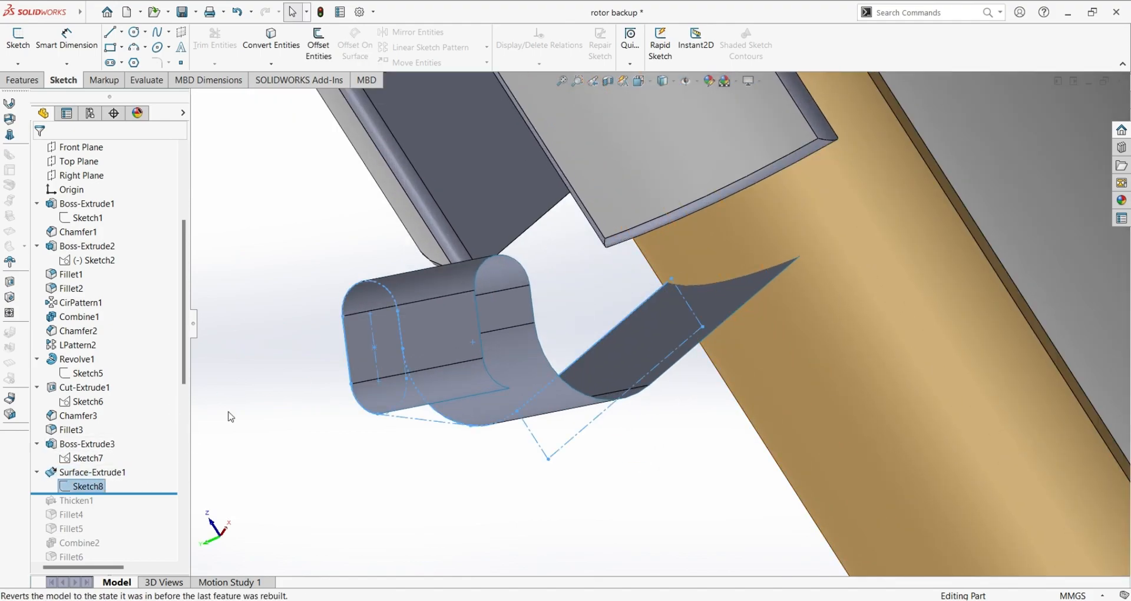
middle_click_drag(576, 436, 503, 482)
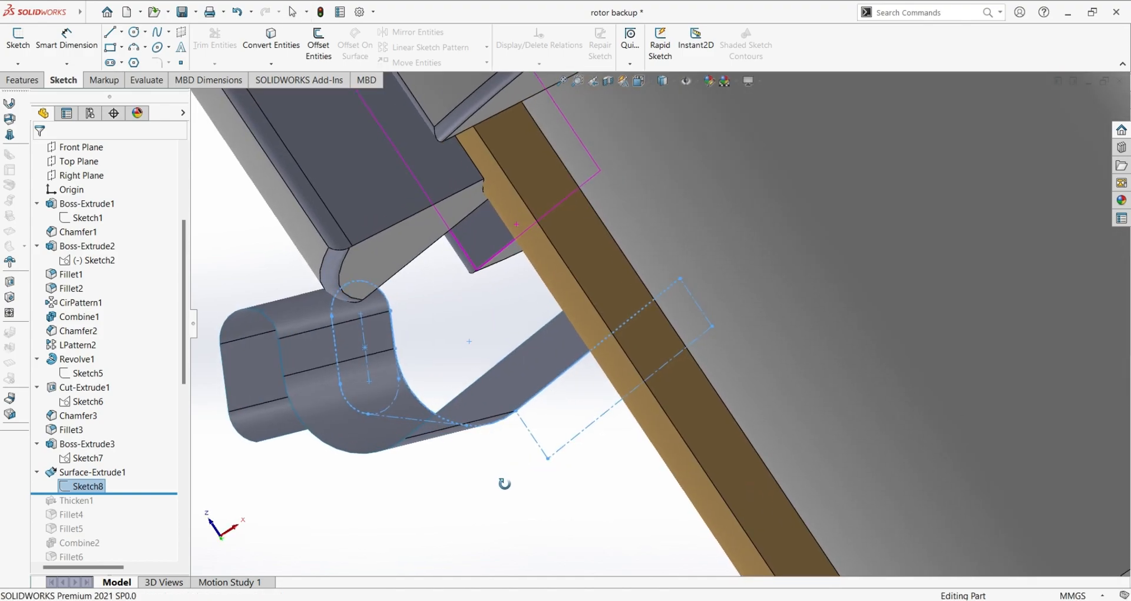
Reopen the Surface-Extrude1 definition, check its extrusion direction and blind depth against the preview, and accept it unchanged.
left_click(81, 473)
left_click(100, 444)
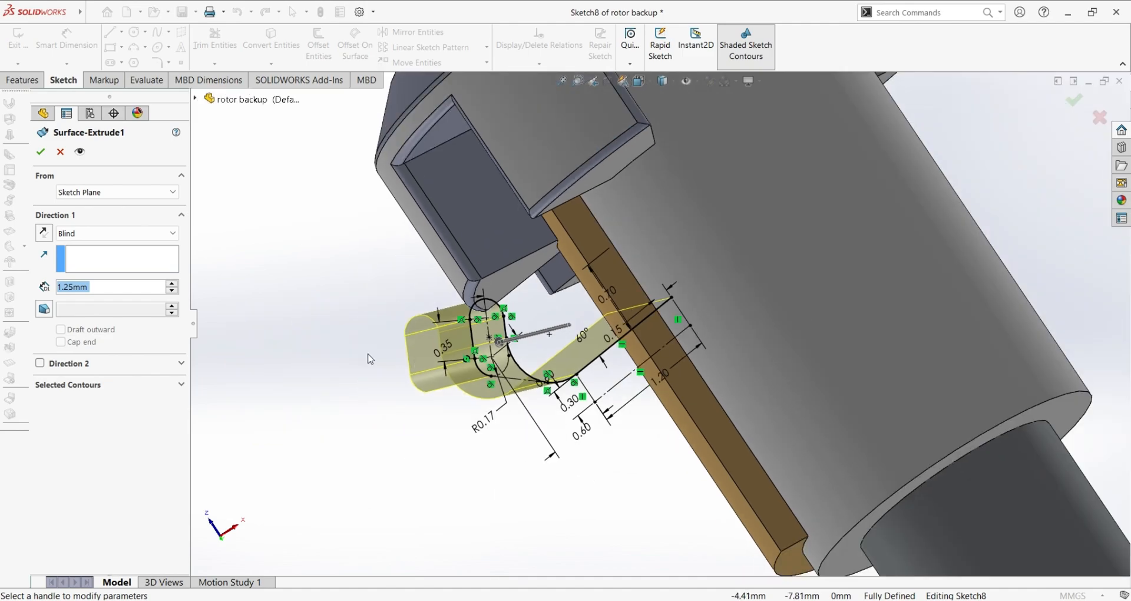
mouse_move(341, 395)
middle_mouse_down()
mouse_move(447, 411)
mouse_move(435, 407)
middle_mouse_up()
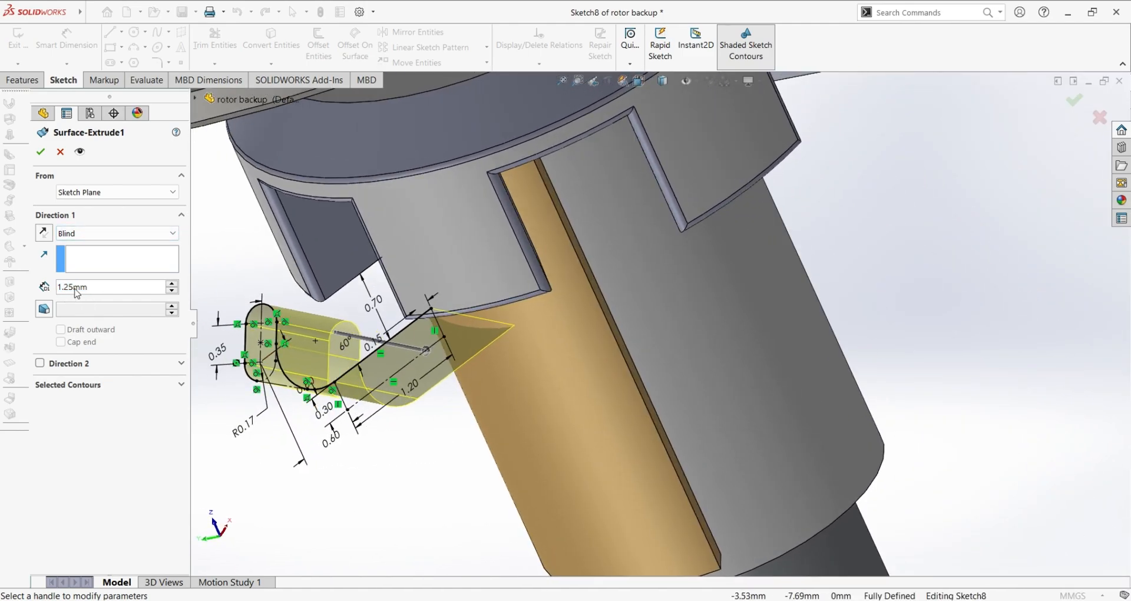
scroll(286, 404, "up", 2)
scroll(296, 384, "down", 3)
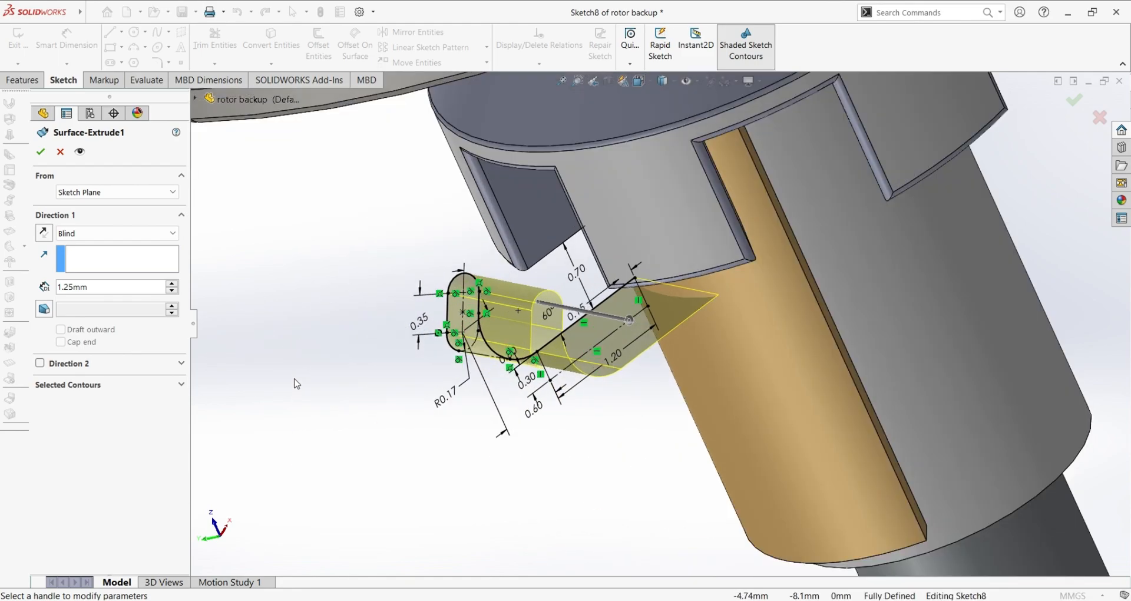
mouse_move(638, 366)
middle_mouse_down()
mouse_move(677, 447)
mouse_move(740, 435)
mouse_move(726, 285)
mouse_move(617, 275)
middle_mouse_up()
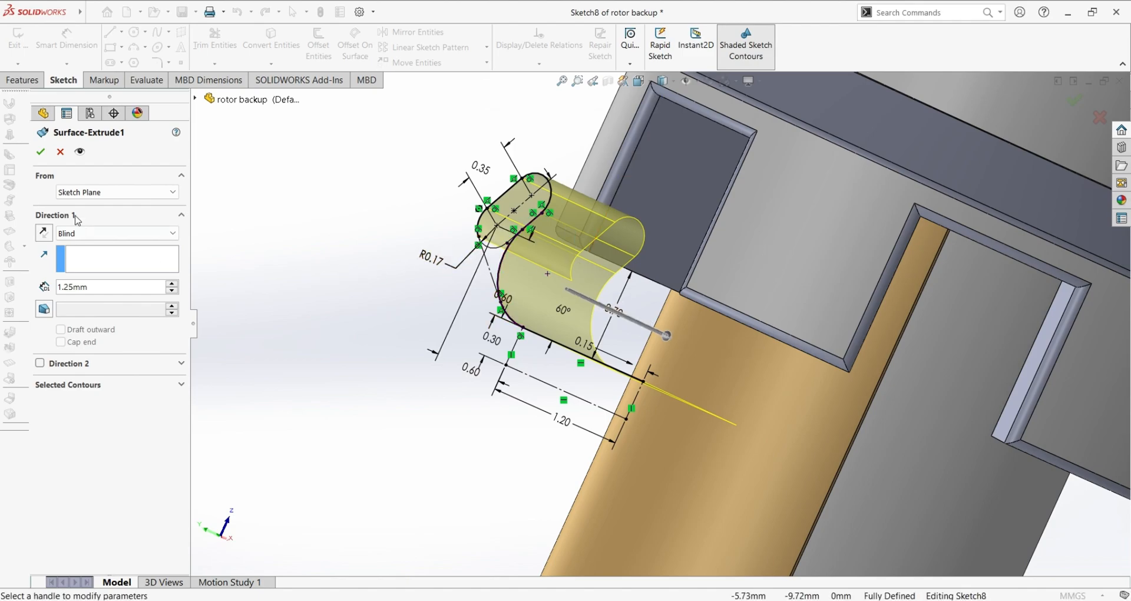
left_click(40, 151)
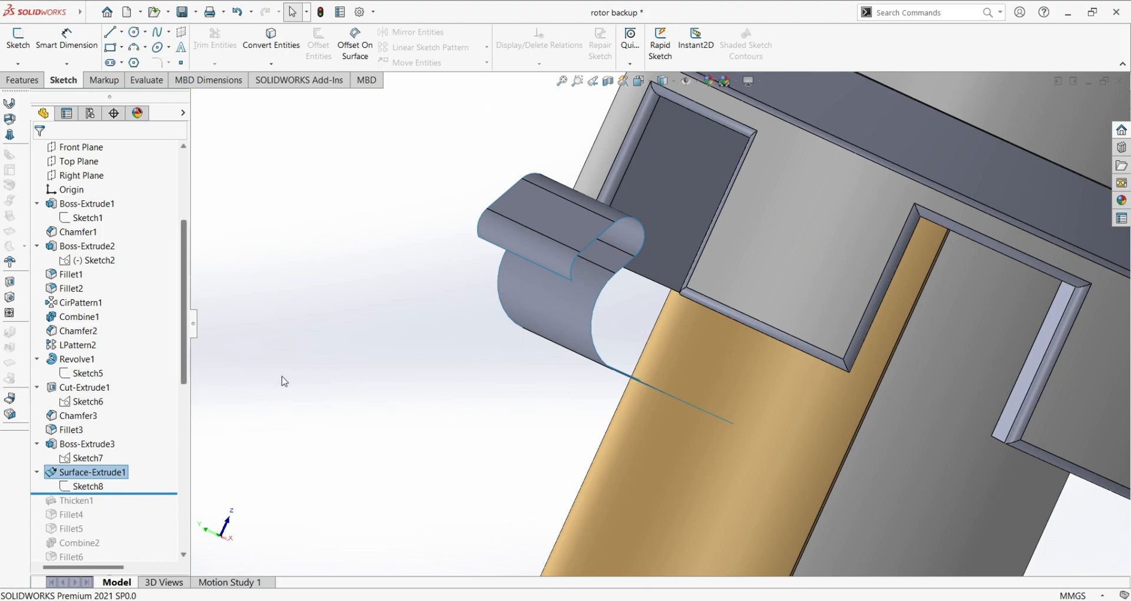
Roll the feature history forward past Thicken1 and open that feature's definition for editing.
left_click_drag(156, 493, 156, 508)
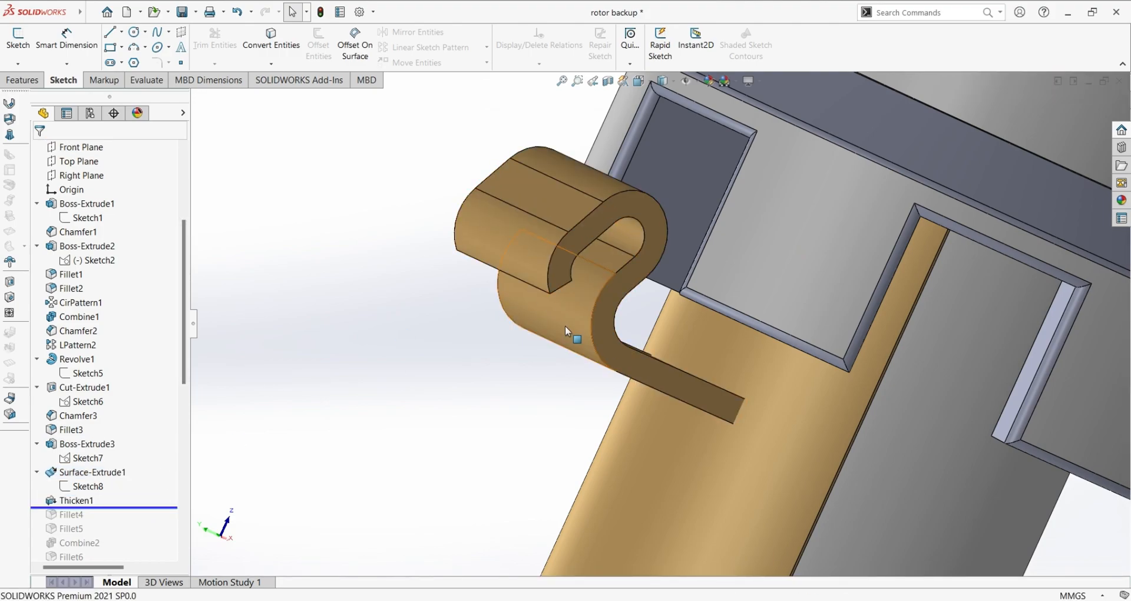
left_click(82, 500)
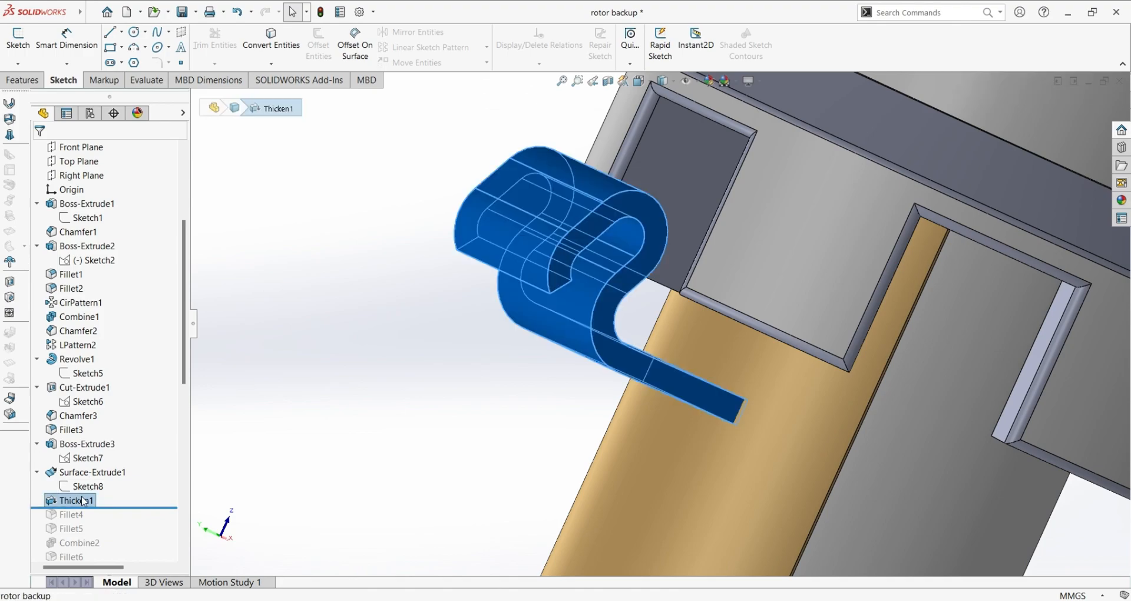
left_click(94, 464)
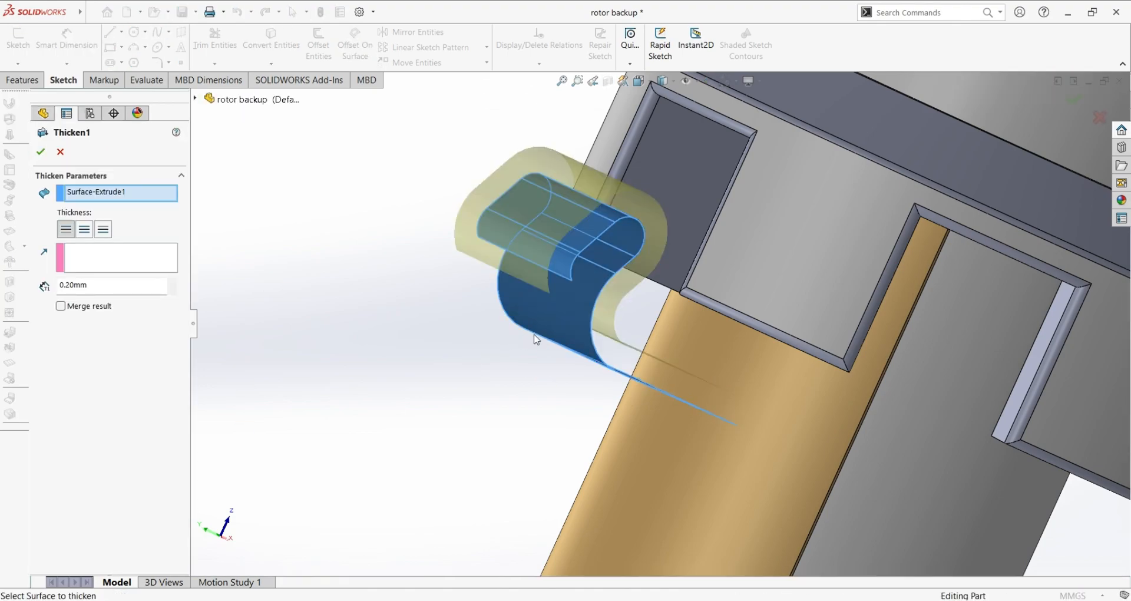
Compare the opposite-side, both-sides and original-side thickness options in the Thicken1 preview, and leave the definition without changing it.
middle_click_drag(483, 404, 445, 400)
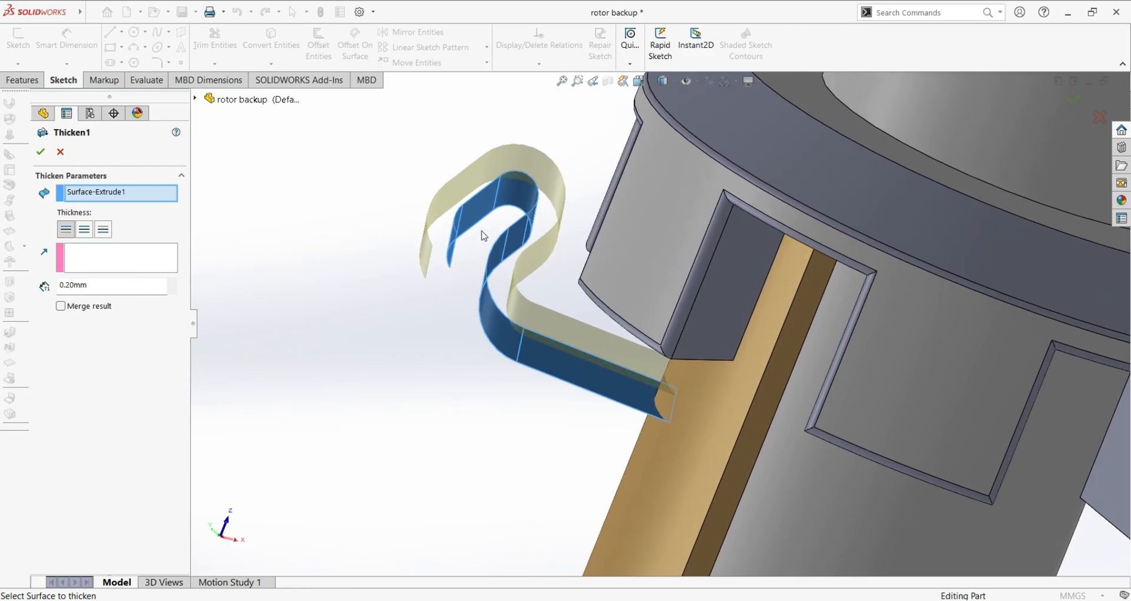
scroll(484, 229, "up", 4)
scroll(487, 245, "down", 4)
middle_click_drag(550, 410, 559, 378)
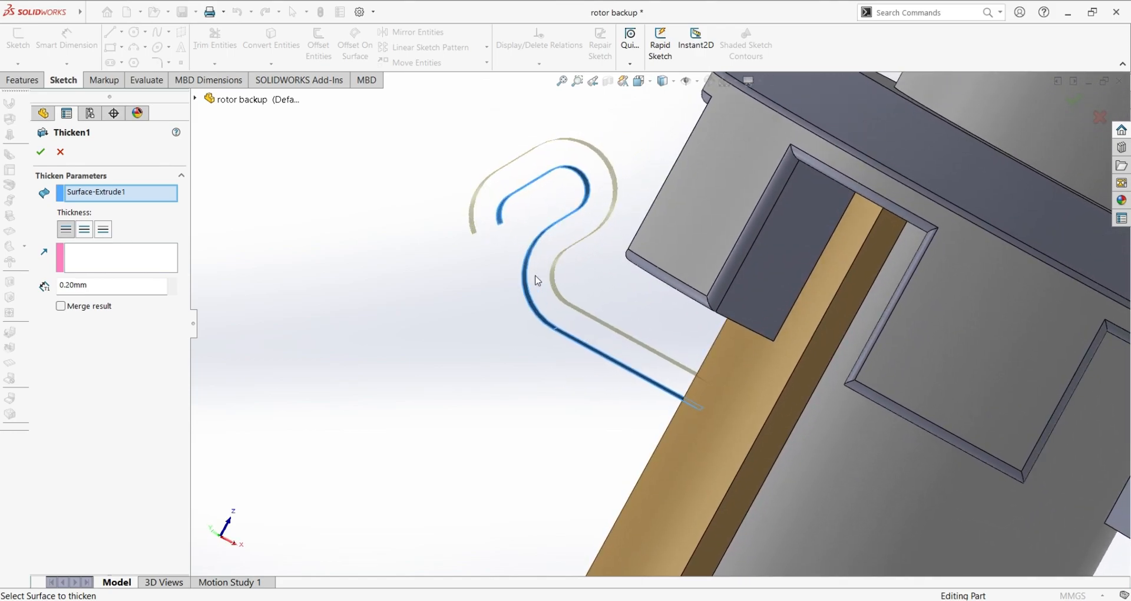
left_click(103, 229)
left_click(87, 234)
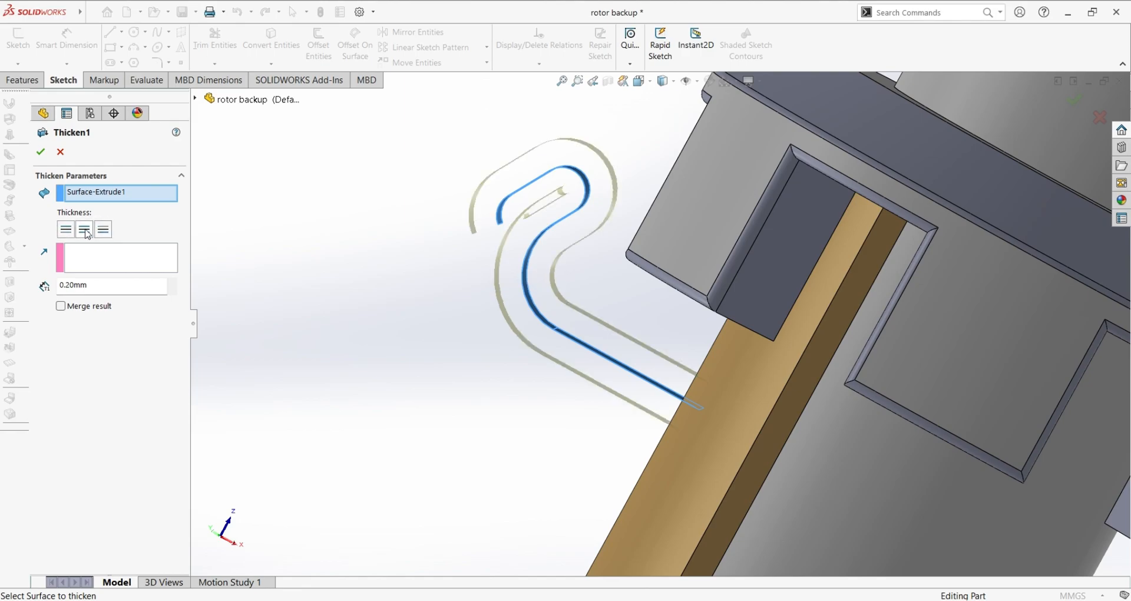
left_click(65, 229)
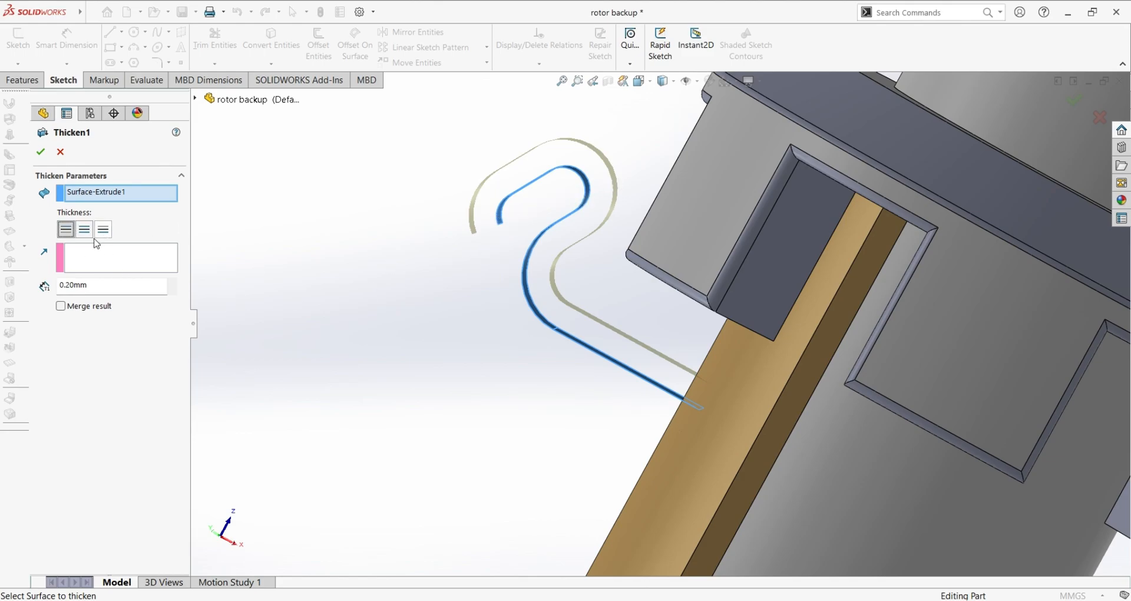
left_click(61, 152)
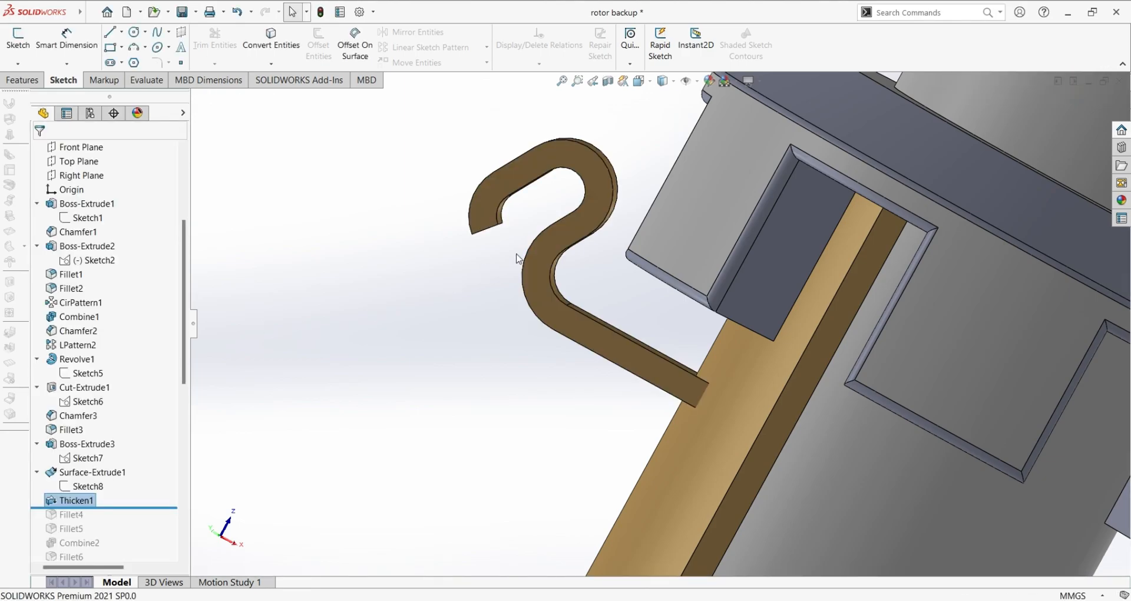
Roll the feature history forward past Fillet4 and review its edges at the hook's free end, leaving the definition unchanged.
middle_click_drag(427, 367, 615, 263)
scroll(418, 384, "up", 4)
scroll(548, 394, "down", 3)
middle_click_drag(718, 411, 783, 402)
scroll(684, 384, "up", 2)
left_click_drag(181, 503, 82, 520)
left_click(82, 517)
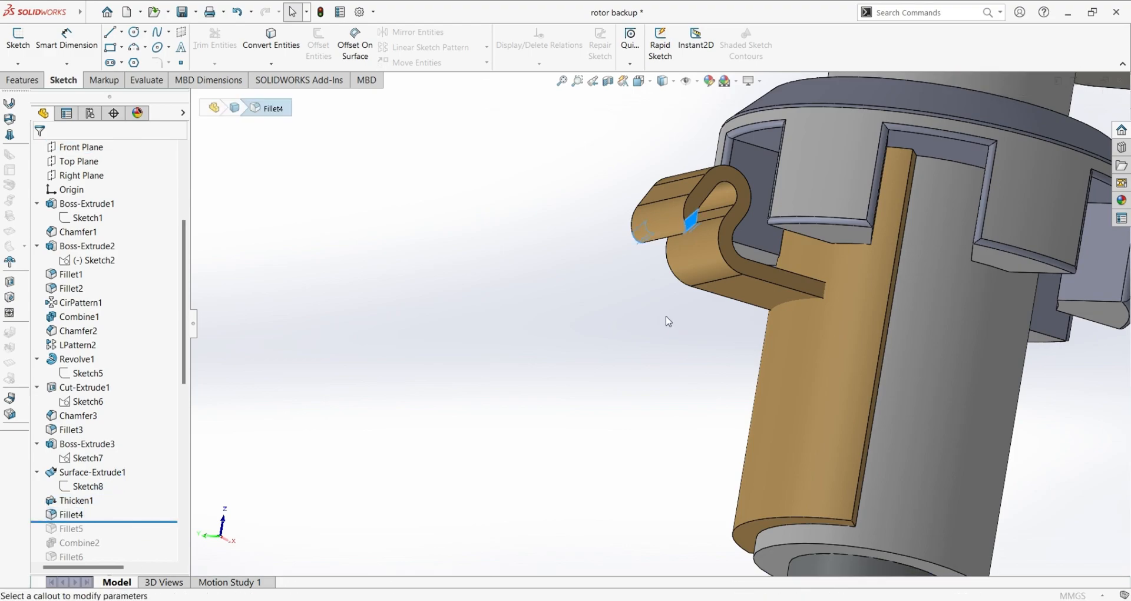
scroll(672, 309, "down", 4)
middle_click_drag(675, 310, 716, 224)
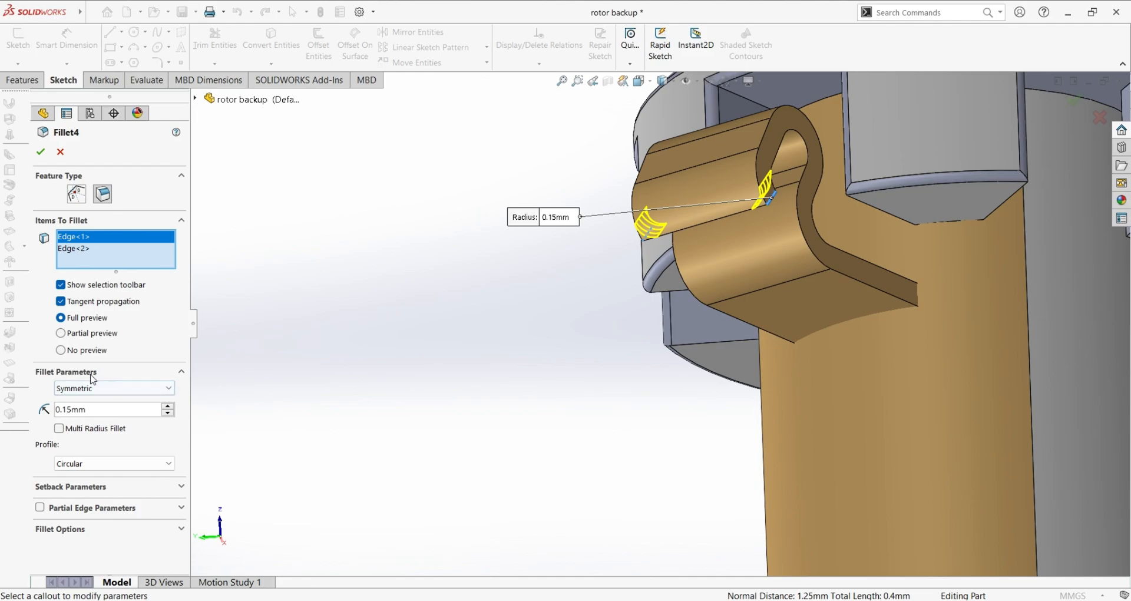
left_click(59, 153)
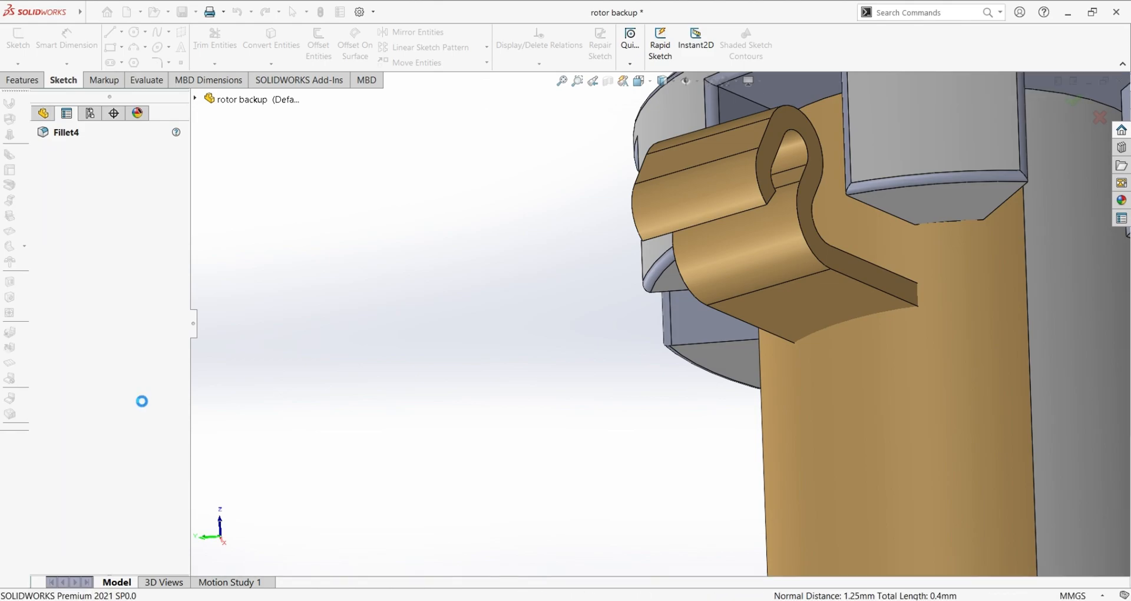
Roll the feature history forward past Fillet5, review its rounded lower corners on the ring-sector segment, and accept the definition unchanged.
left_click_drag(111, 526, 80, 534)
left_click(88, 494)
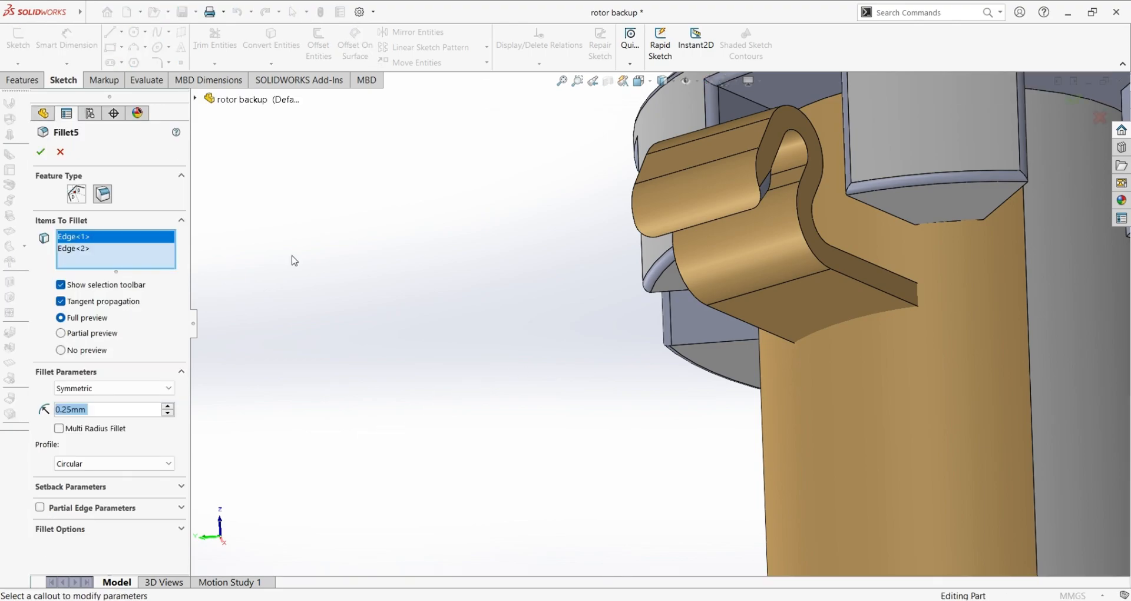
scroll(765, 416, "up", 5)
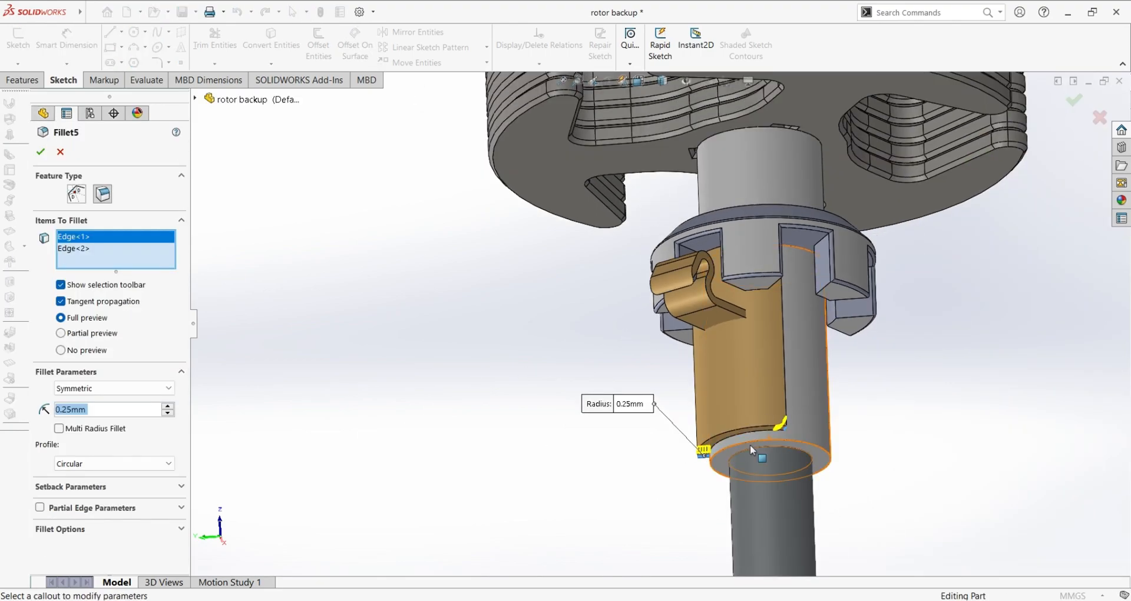
scroll(768, 443, "down", 5)
middle_click_drag(810, 310, 577, 494)
middle_click_drag(712, 363, 407, 489)
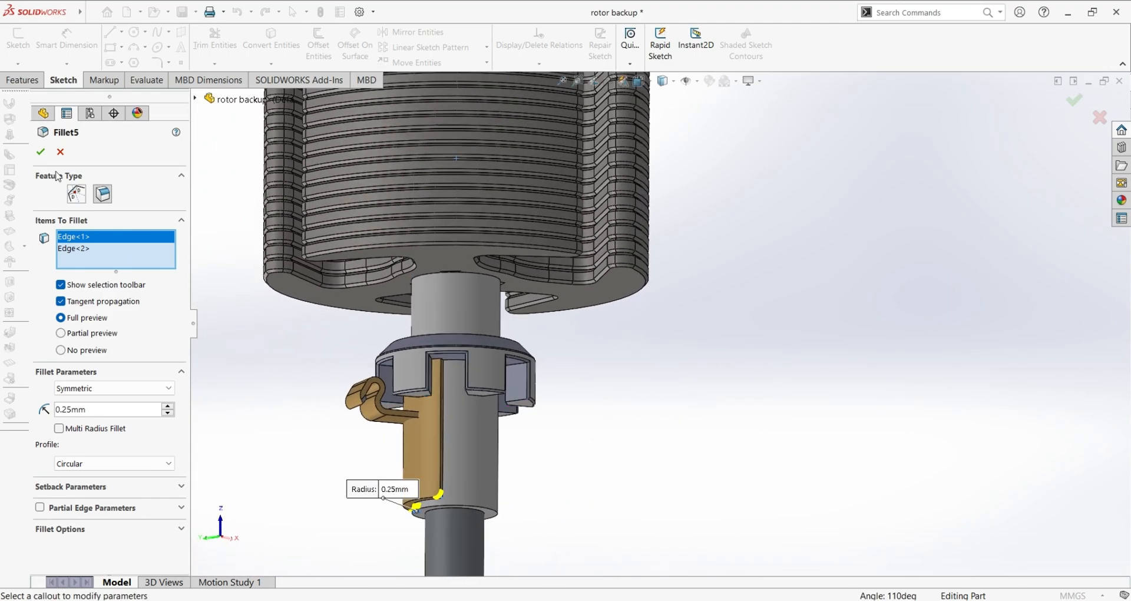
left_click(40, 152)
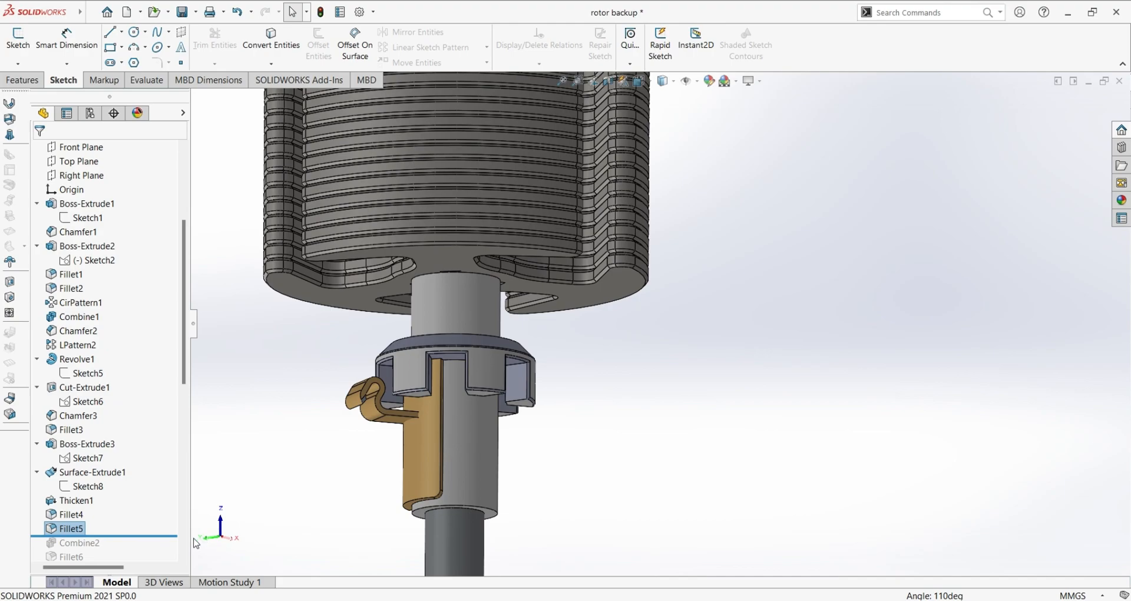
Roll the feature history forward past Combine2 and check which two bodies it adds together, leaving the definition unchanged.
left_click_drag(152, 536, 148, 551)
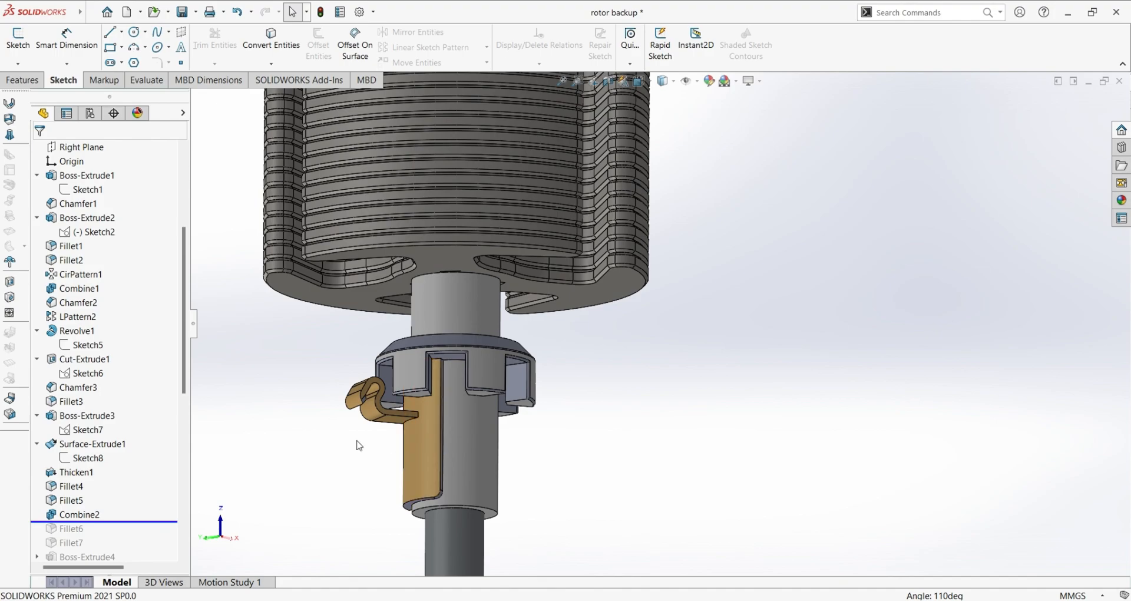
scroll(349, 470, "up", 2)
scroll(350, 470, "down", 2)
scroll(368, 477, "down", 2)
left_click(94, 515)
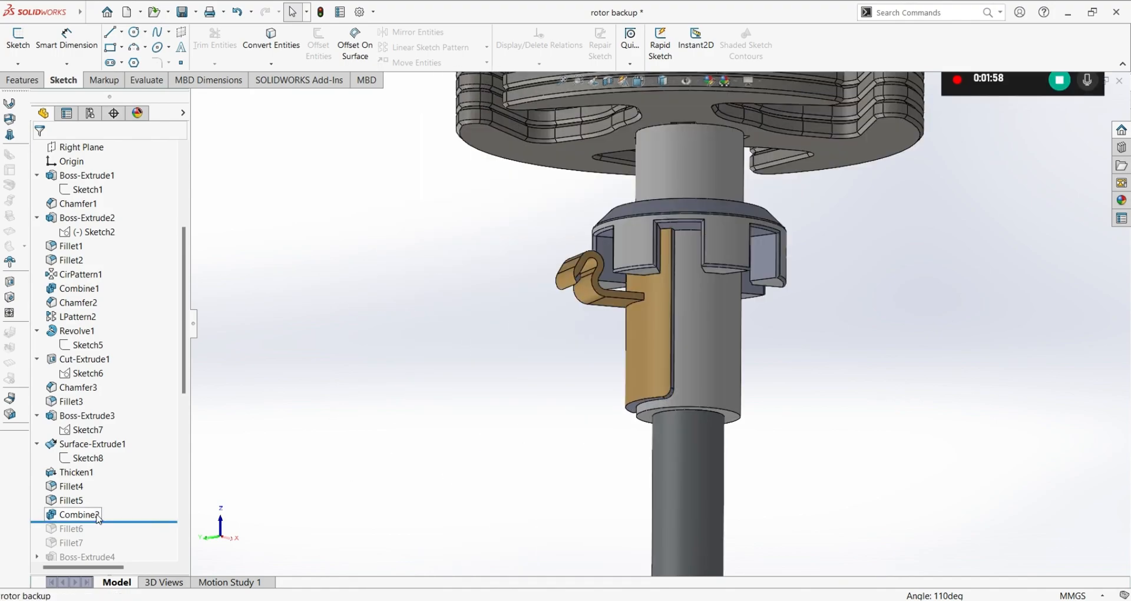
left_click(113, 475)
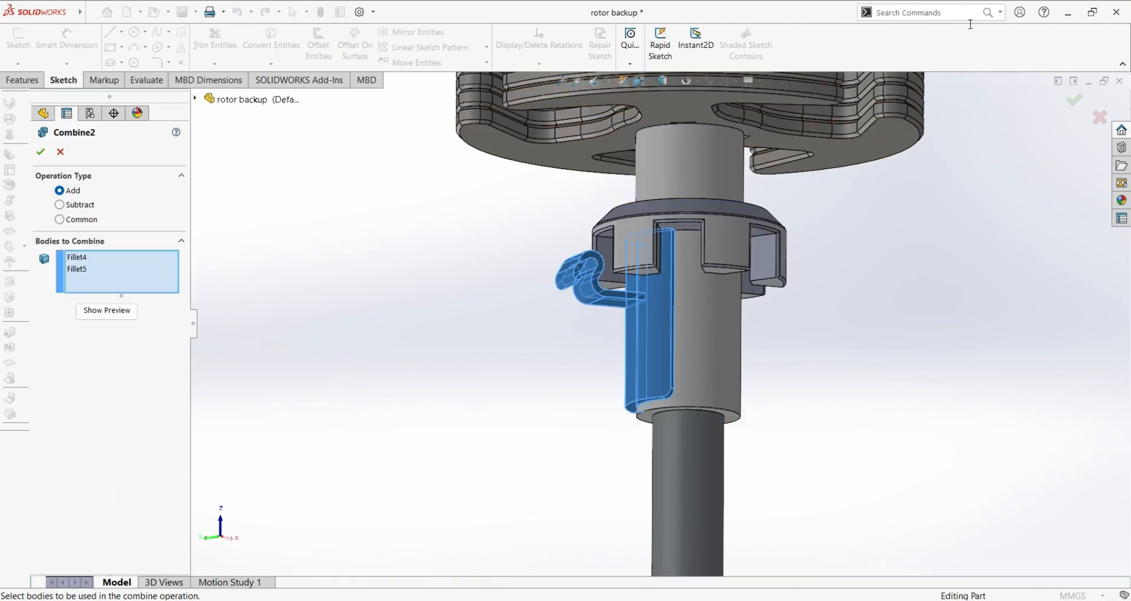
scroll(786, 265, "down", 3)
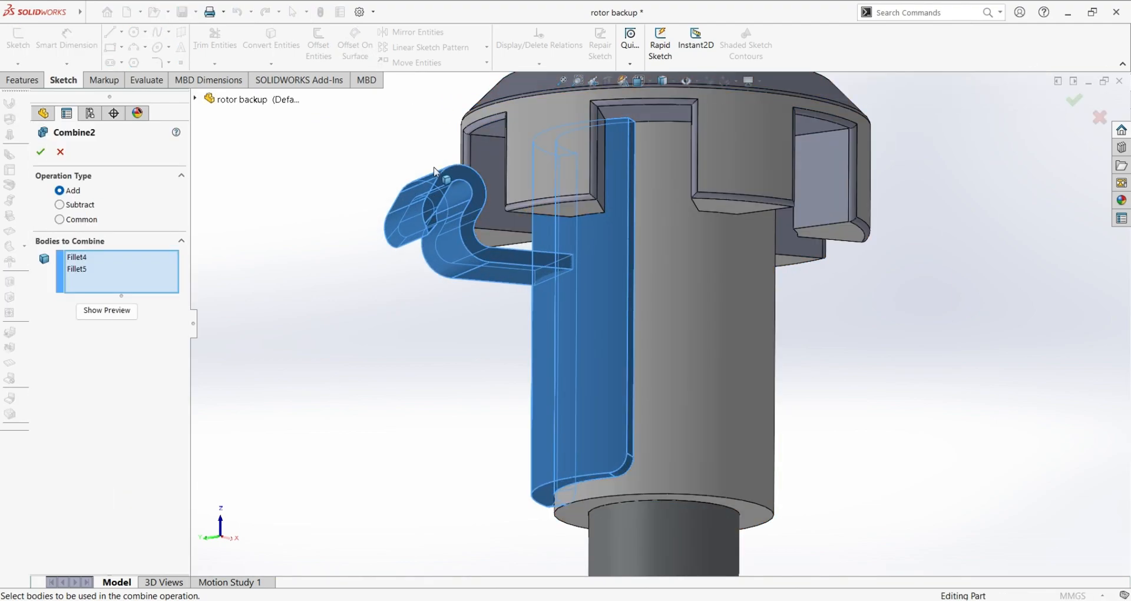
left_click(82, 259)
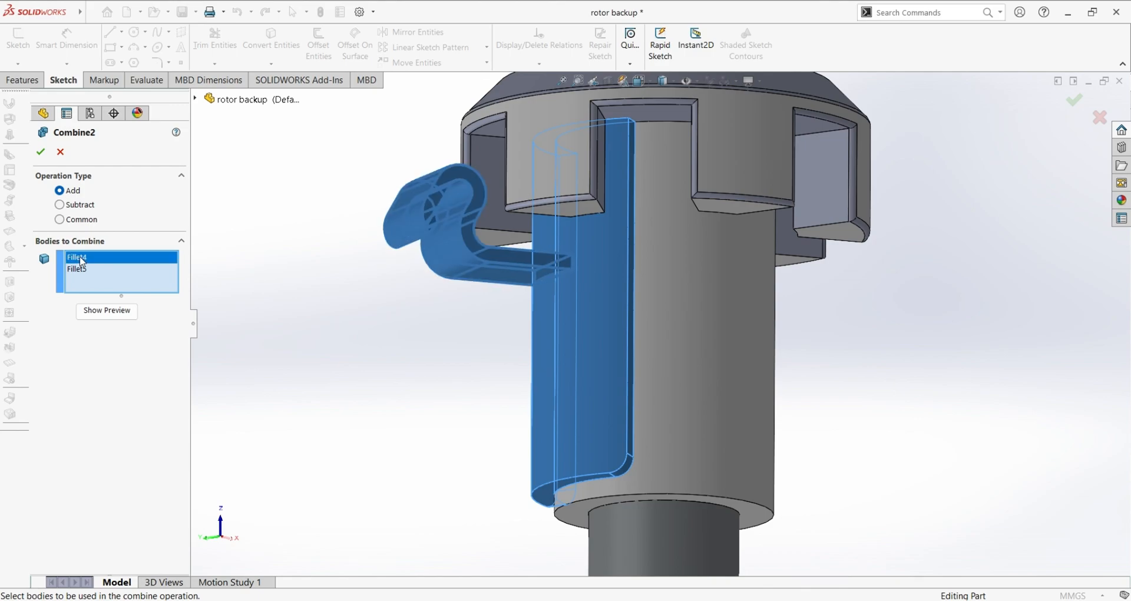
left_click(82, 269)
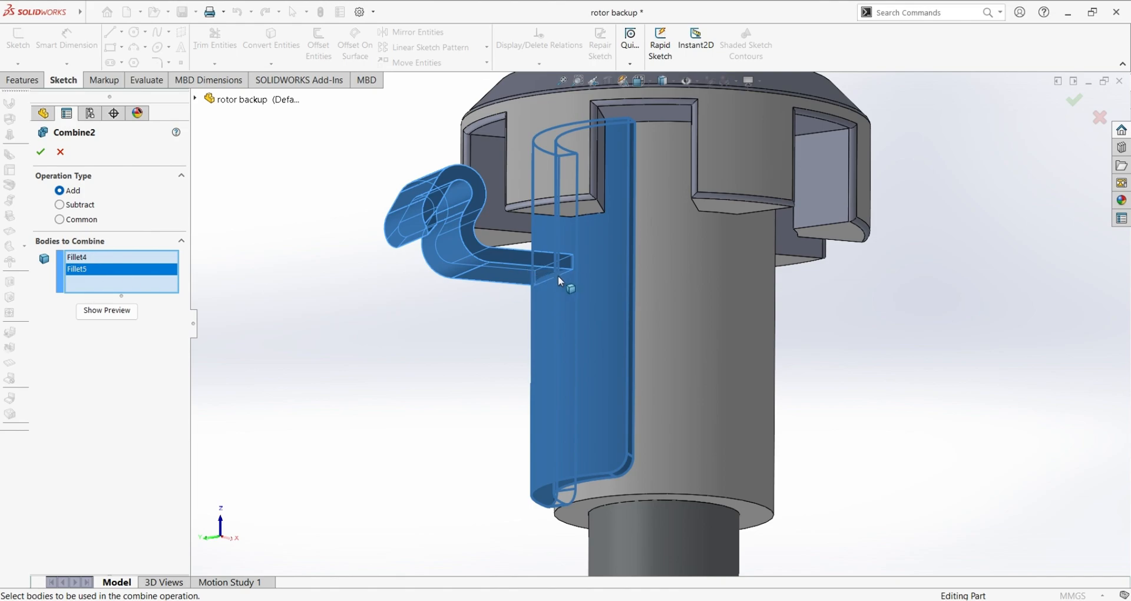
left_click(61, 154)
Roll the feature history forward past Fillet6, review its rounded upper corners on the ring-sector segment, and accept the definition unchanged.
middle_click_drag(411, 363, 534, 272)
middle_click_drag(806, 365, 666, 459)
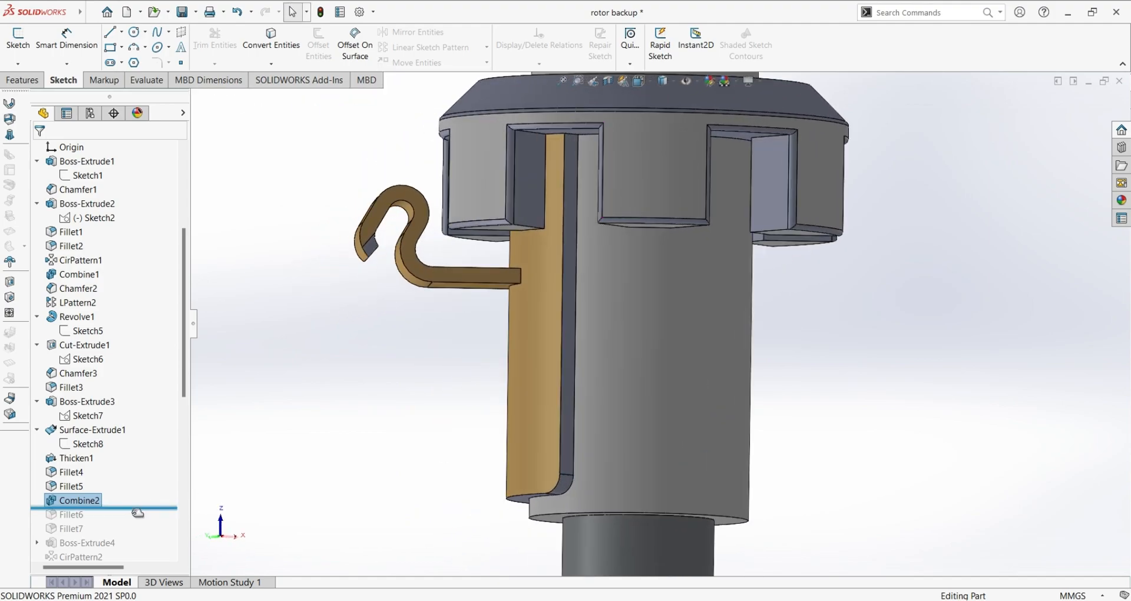
left_click_drag(137, 512, 137, 527)
left_click(78, 515)
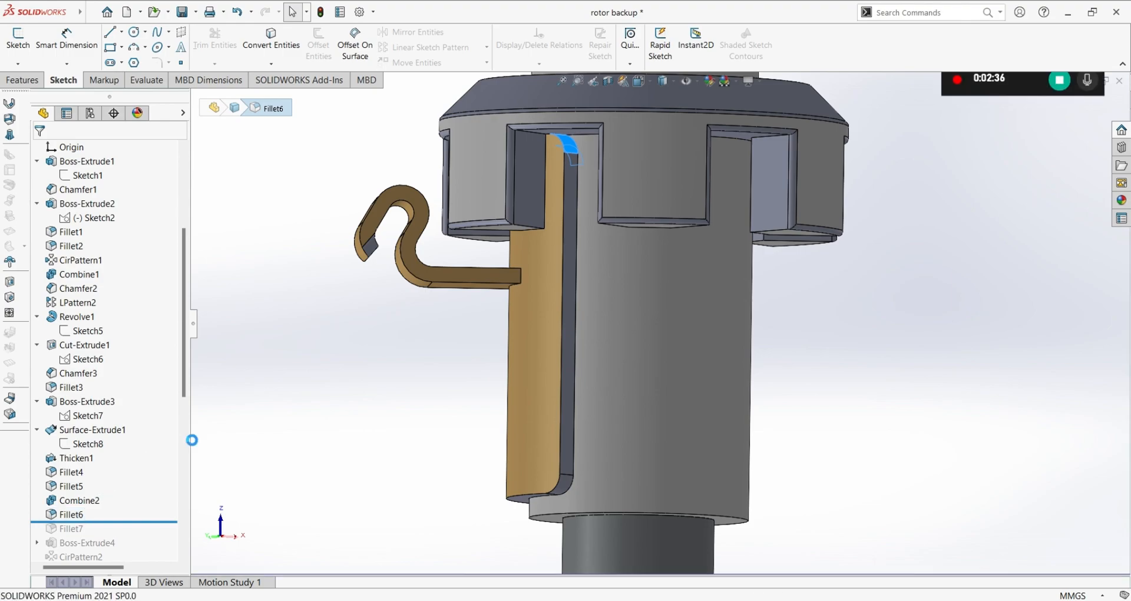
mouse_move(517, 243)
middle_mouse_down()
mouse_move(558, 273)
mouse_move(613, 280)
middle_mouse_up()
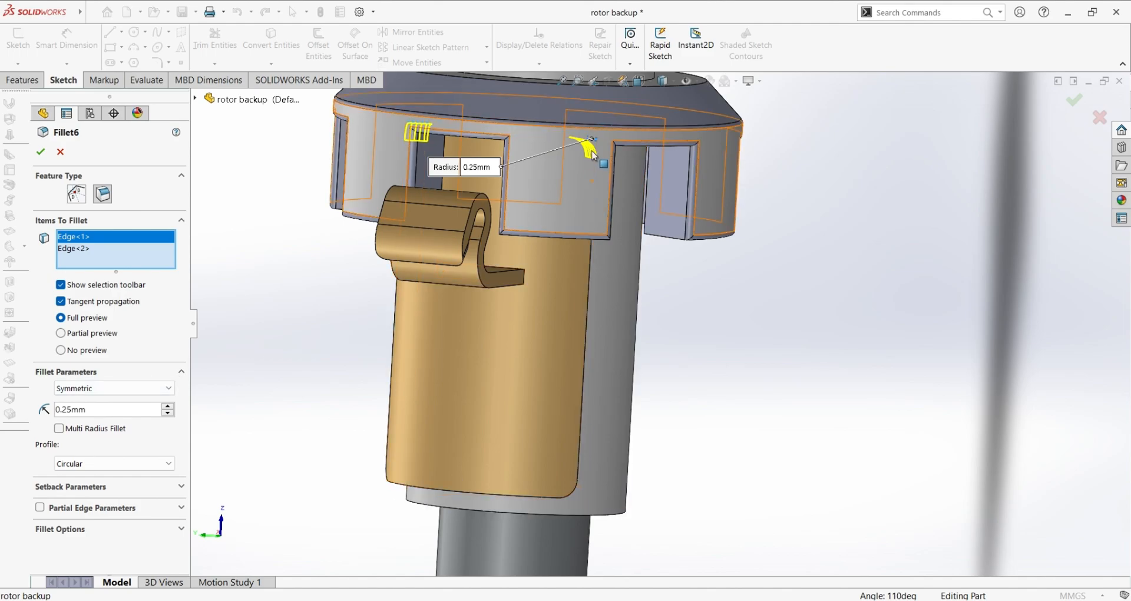
middle_click_drag(297, 369, 423, 377)
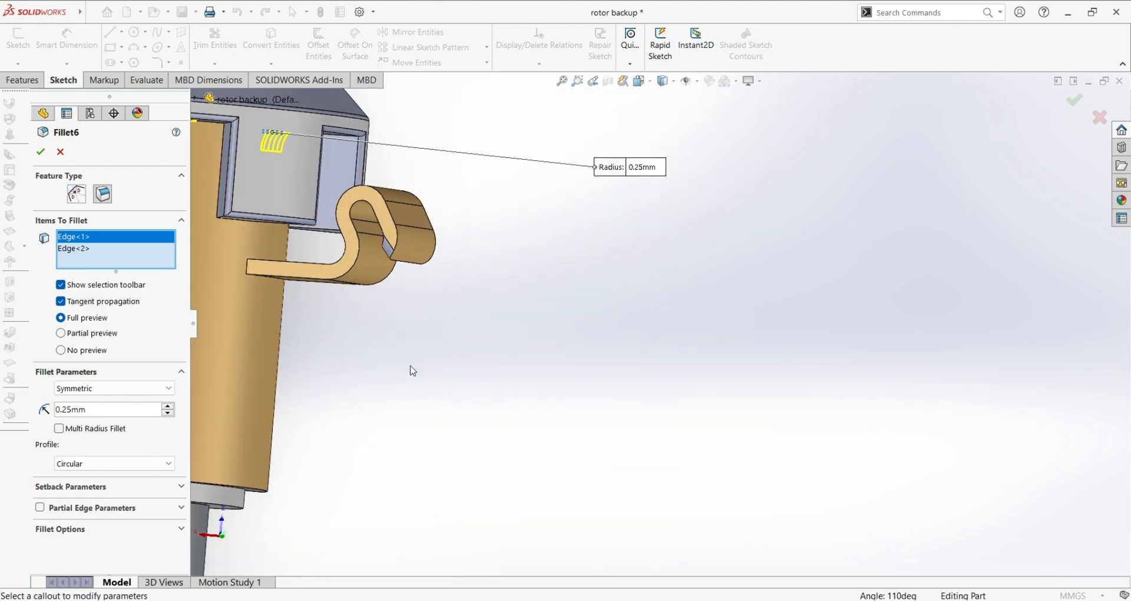
scroll(330, 347, "up", 4)
scroll(246, 315, "down", 5)
middle_click_drag(710, 315, 771, 244)
scroll(836, 122, "down", 5)
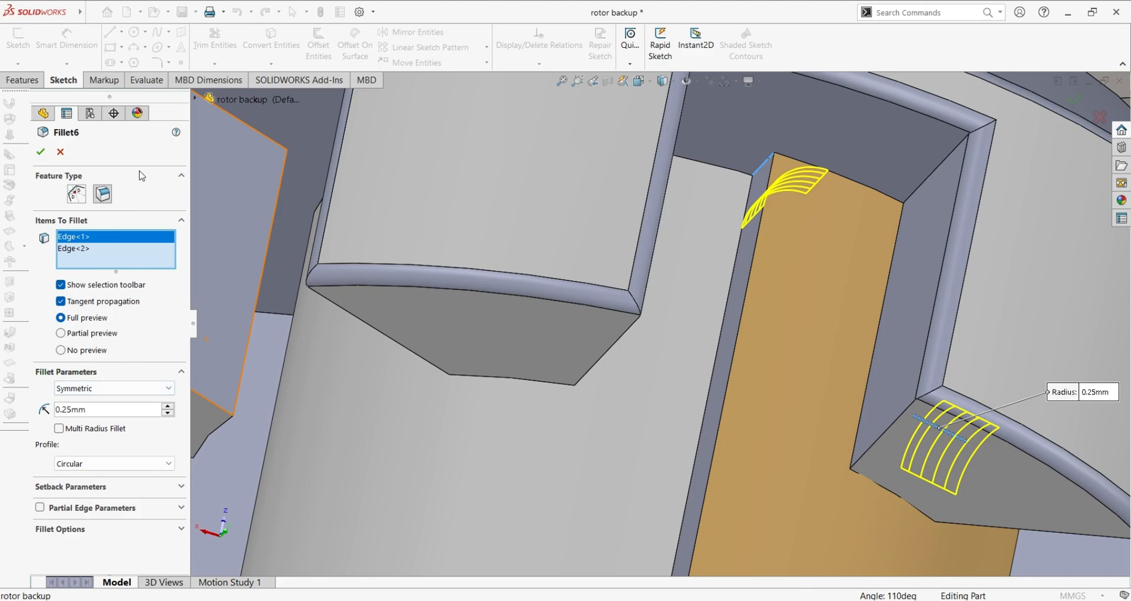
left_click(40, 153)
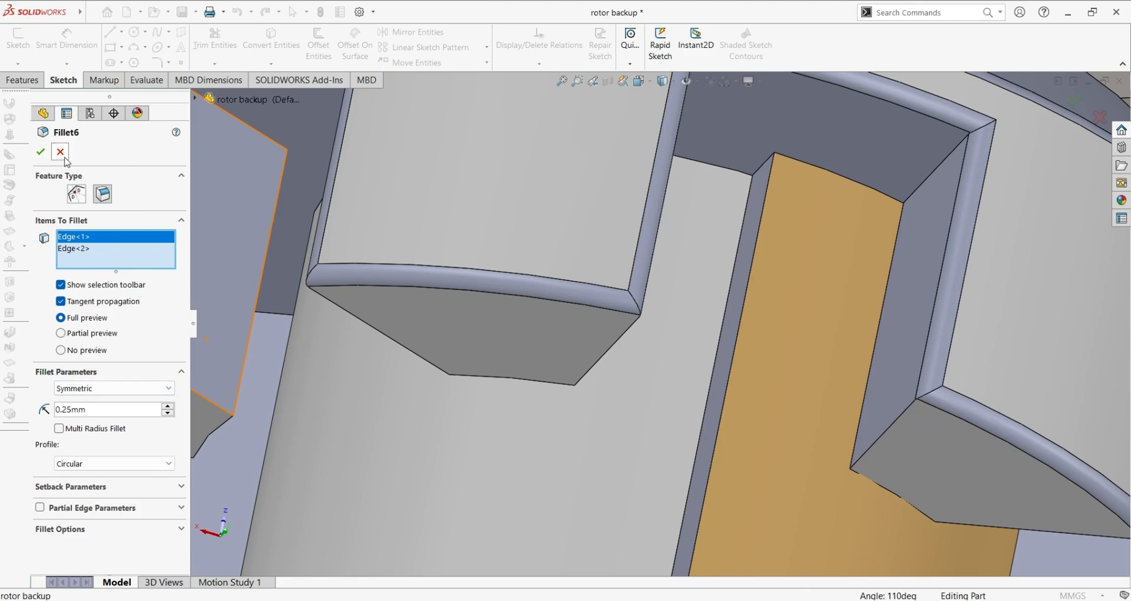
Roll the feature history forward past Fillet7 and open that feature's definition for editing.
scroll(596, 312, "up", 6)
scroll(701, 318, "down", 4)
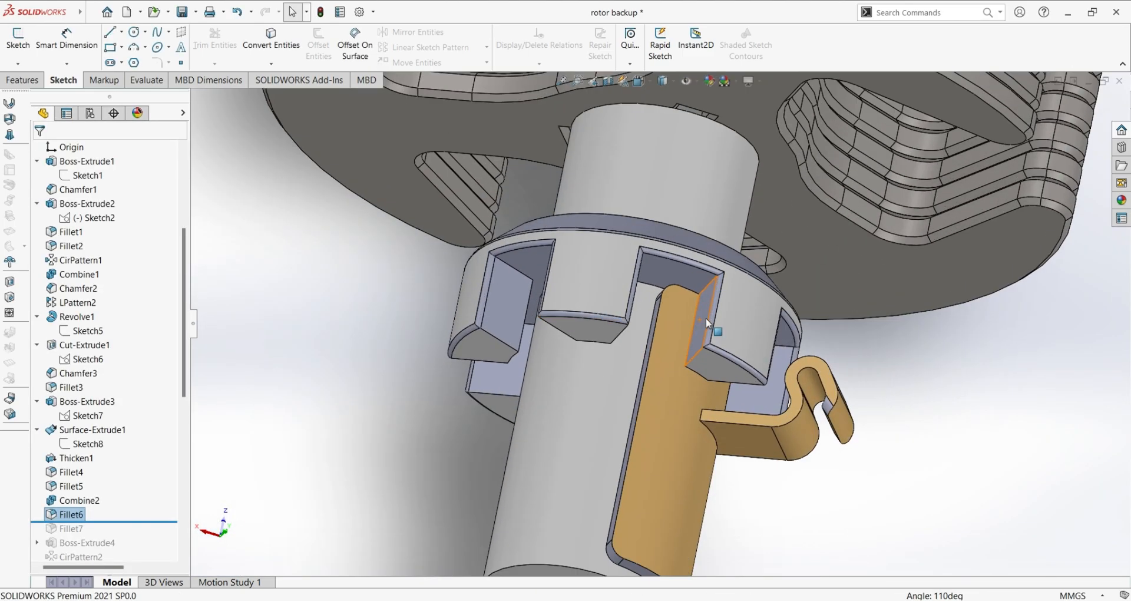
scroll(668, 407, "up", 4)
scroll(670, 420, "up", 1)
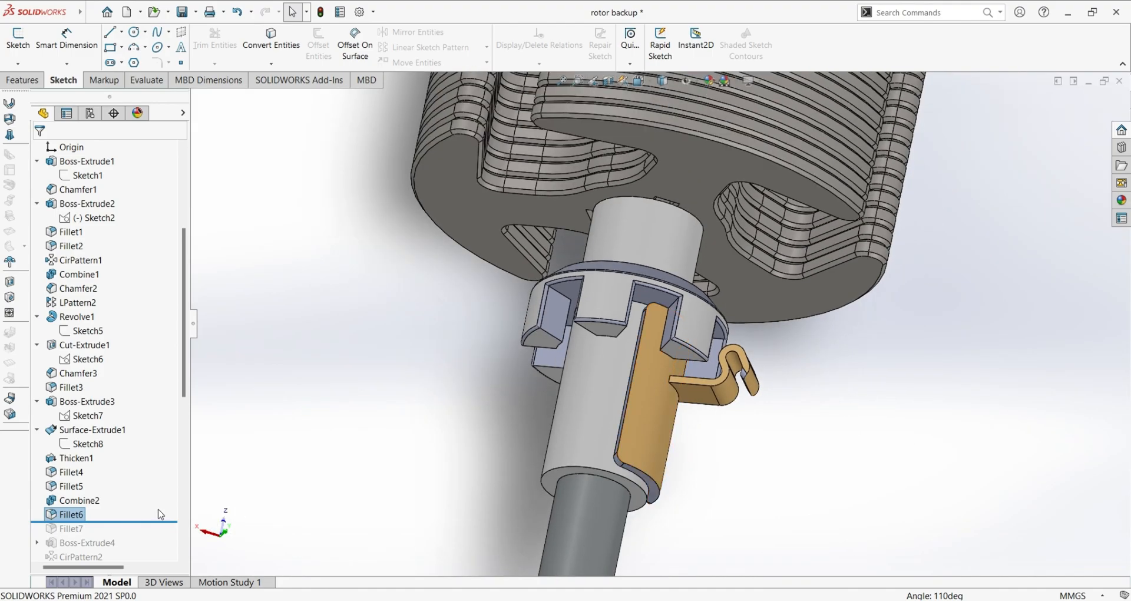
left_click_drag(158, 522, 85, 536)
left_click(75, 532)
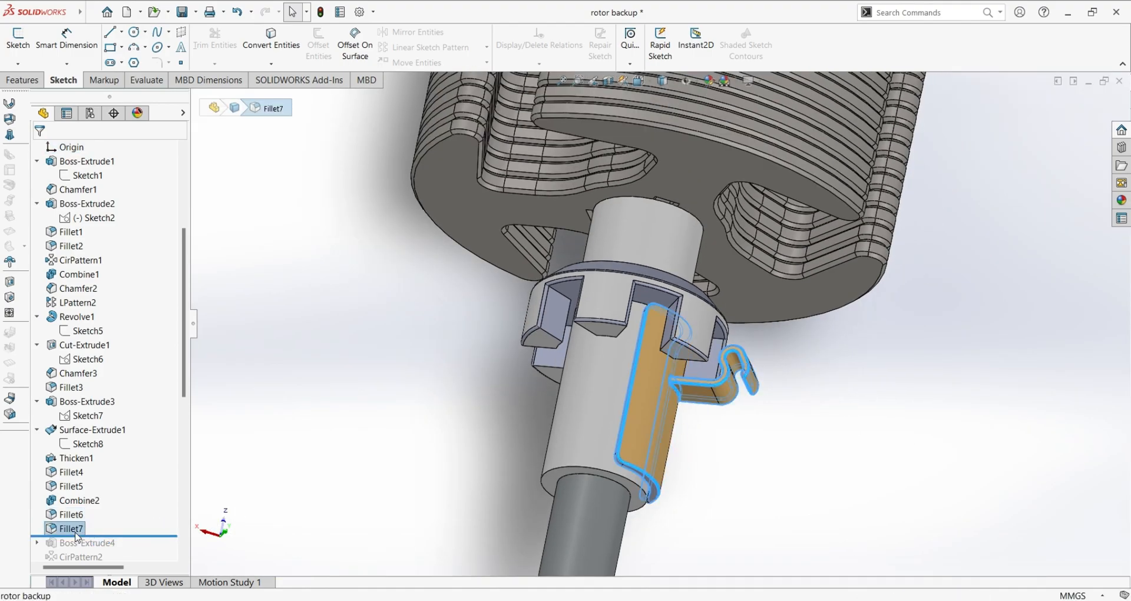
left_click(89, 502)
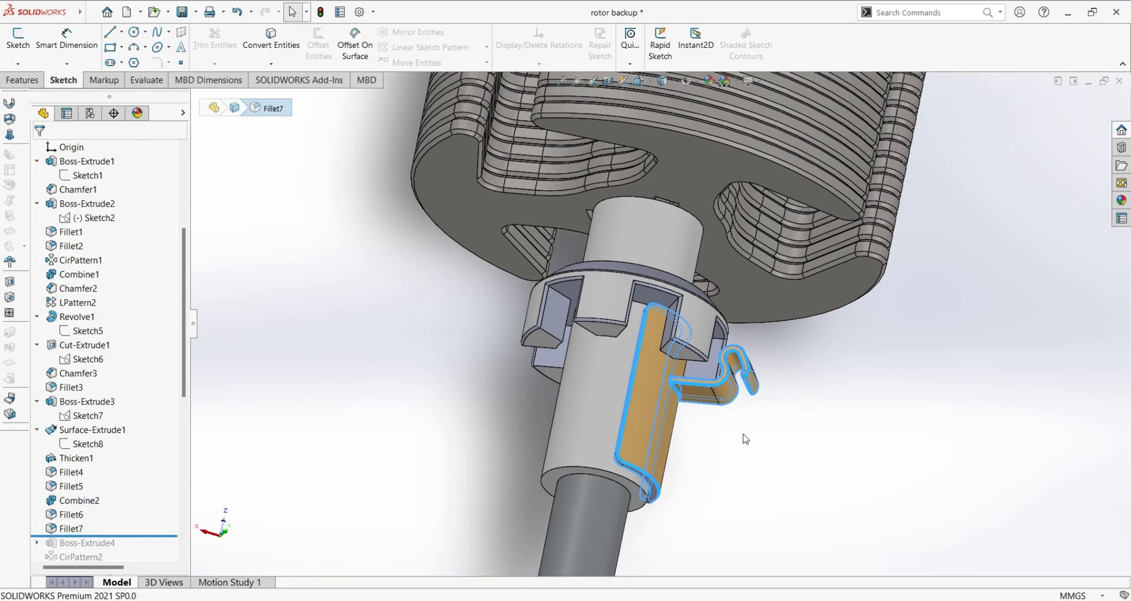
Inspect the two faces selected in Fillet7 and the fillet preview along the segment and hook, and accept the definition unchanged.
middle_click_drag(809, 434, 672, 379)
scroll(841, 471, "down", 3)
middle_click_drag(841, 471, 966, 377)
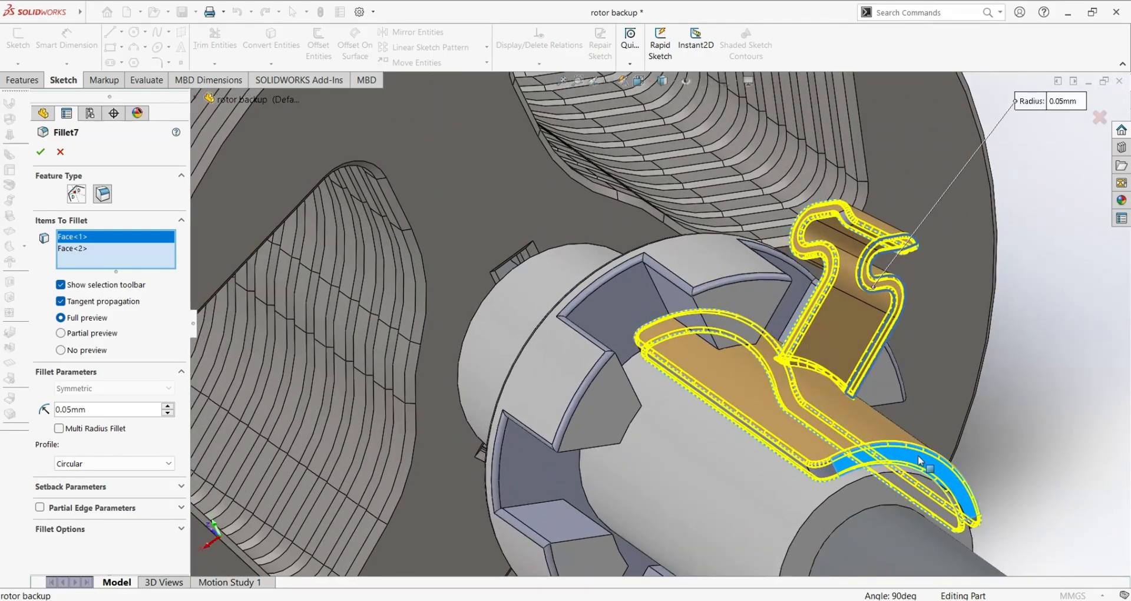
left_click(86, 253)
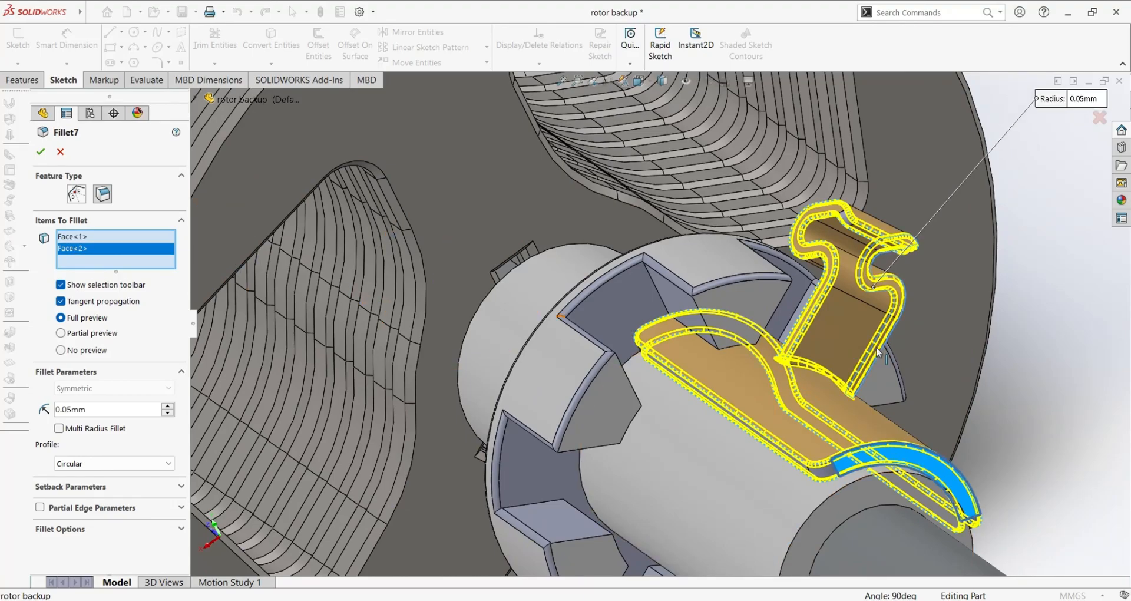
middle_click_drag(925, 365, 676, 265)
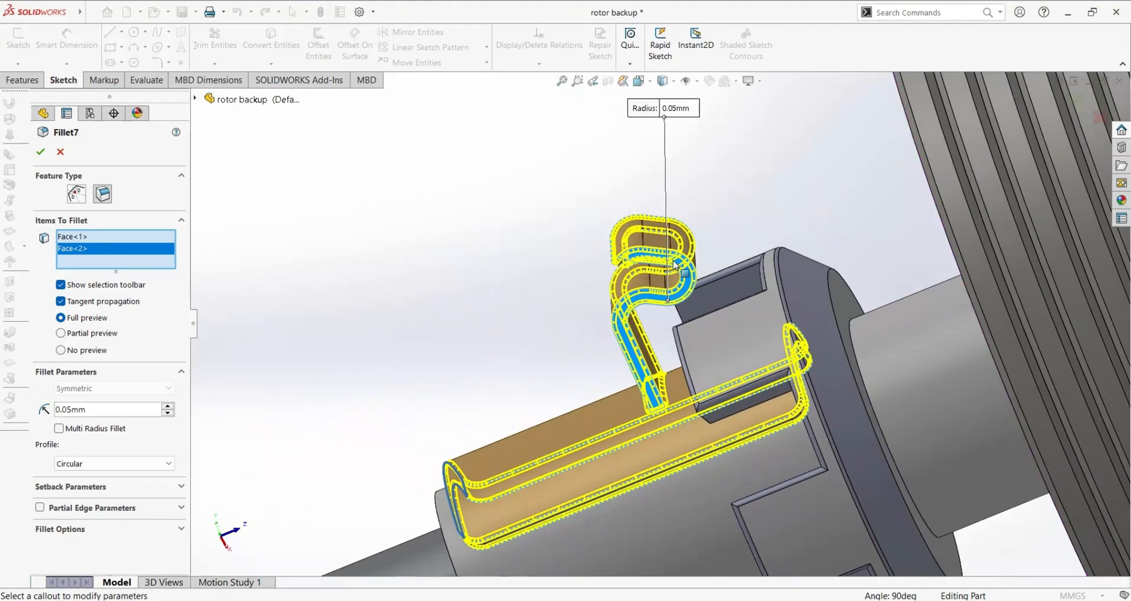
scroll(652, 401, "down", 5)
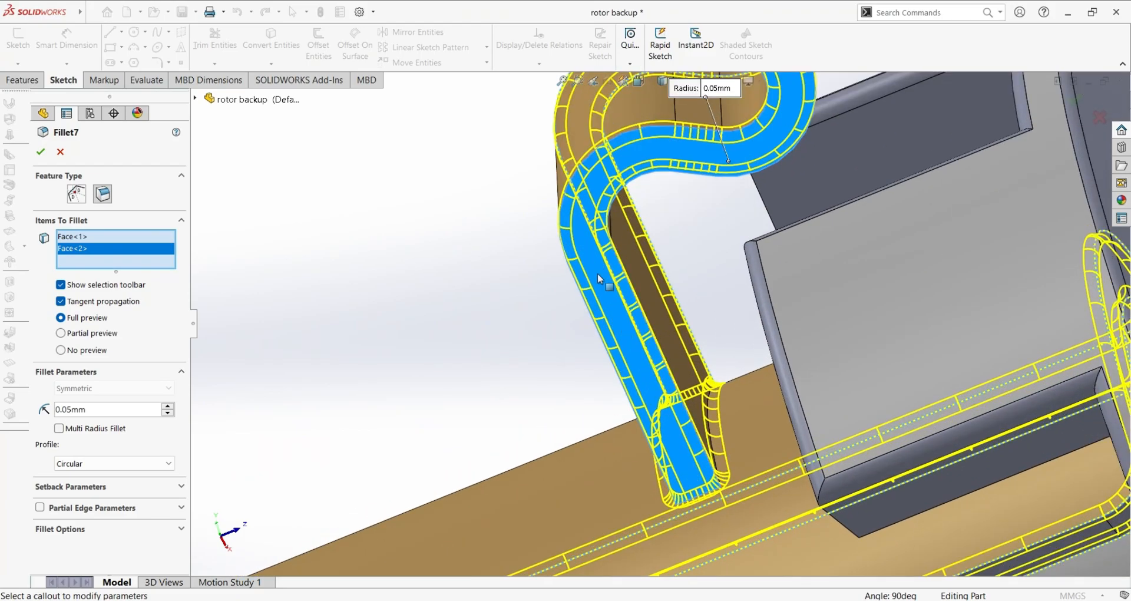
middle_click_drag(550, 370, 641, 373)
scroll(641, 375, "up", 4)
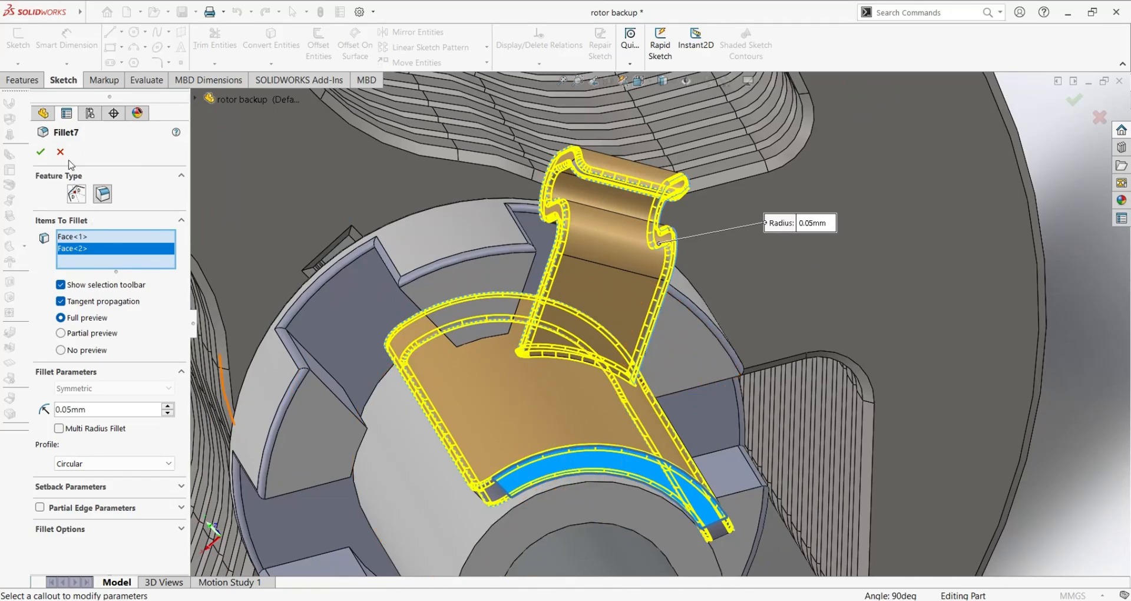
left_click(40, 152)
Roll the feature history forward so that it ends directly after Boss-Extrude4.
scroll(683, 461, "up", 3)
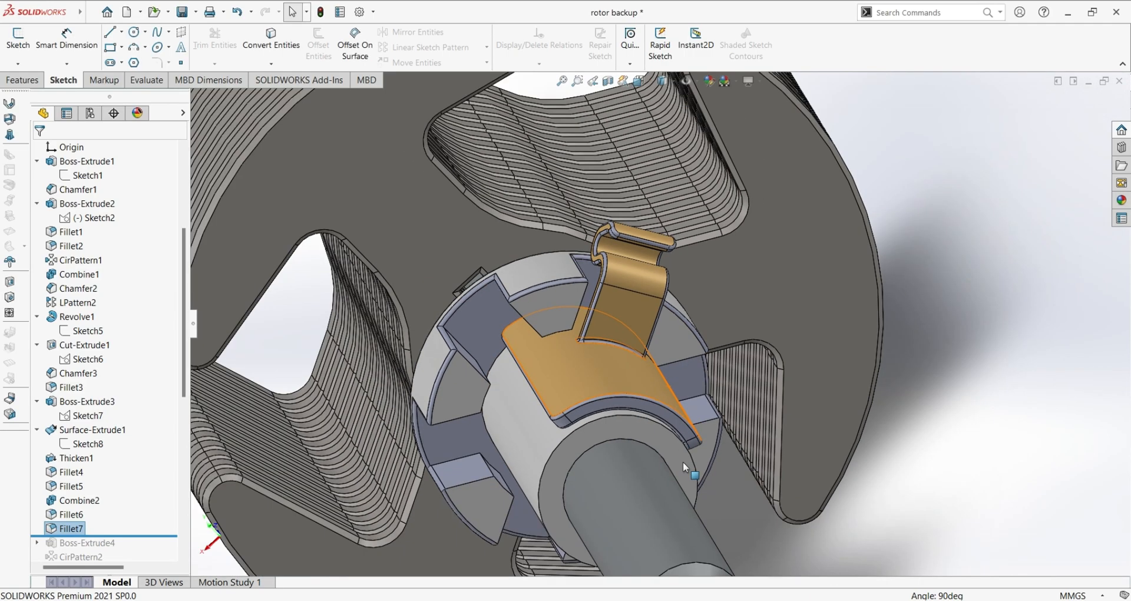
left_click_drag(168, 535, 161, 561)
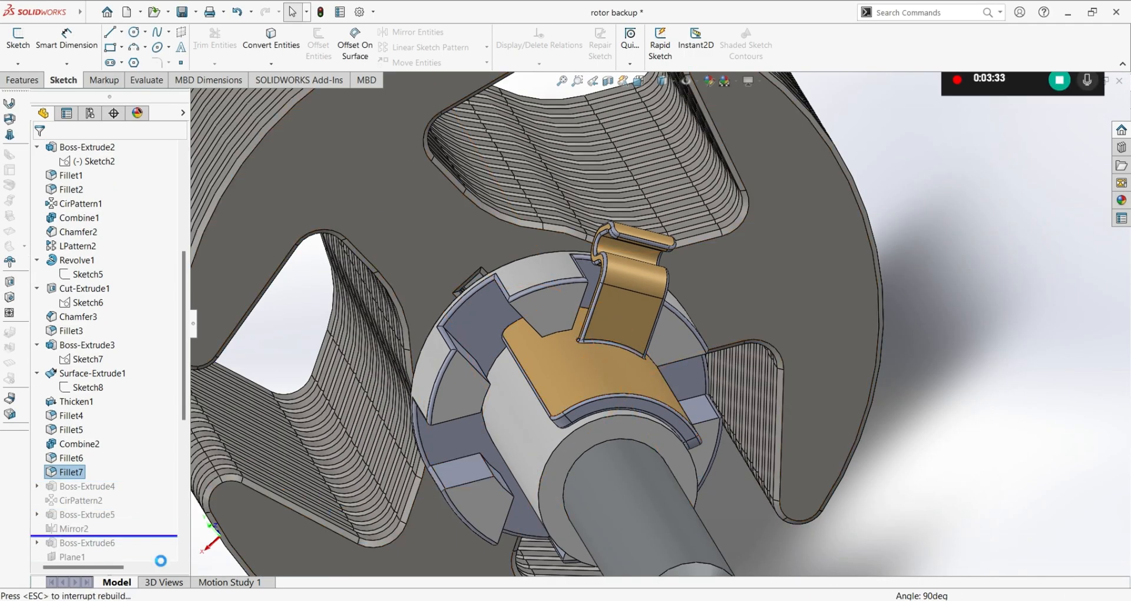
scroll(121, 498, "down", 8)
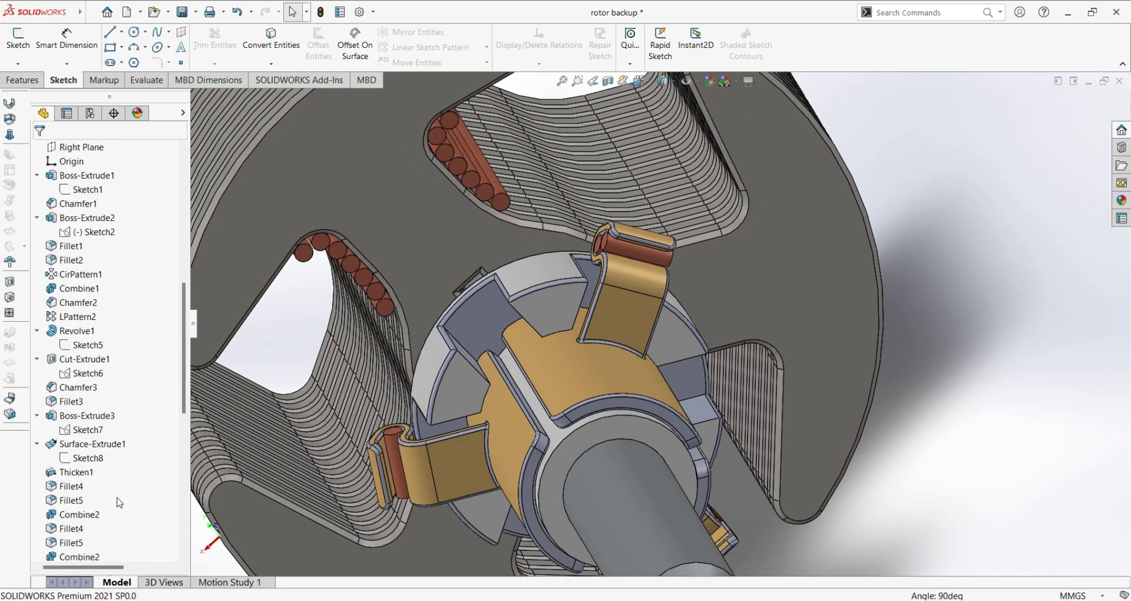
left_click_drag(128, 481, 121, 448)
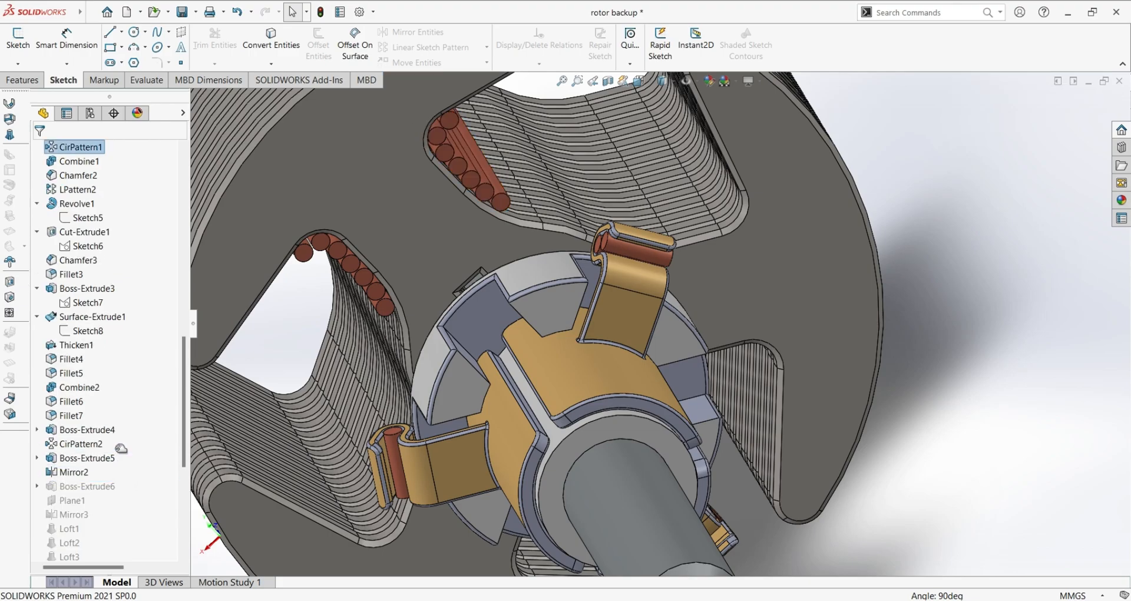
scroll(88, 307, "up", 2)
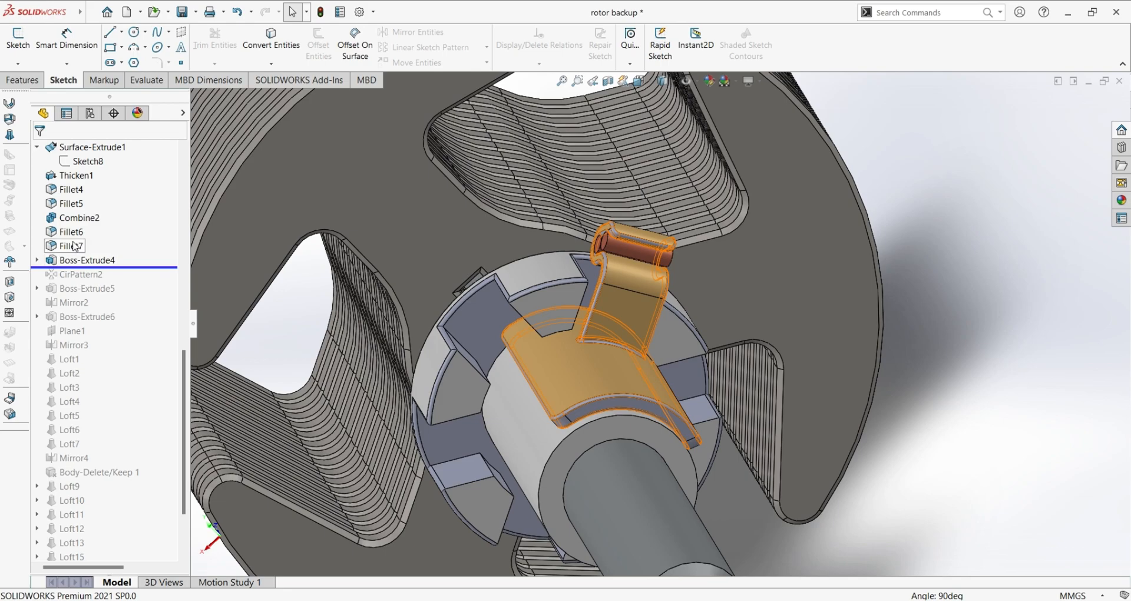
Open Sketch9 of Boss-Extrude4 for editing and look closely at the two circles inside the hook profile.
left_click(36, 260)
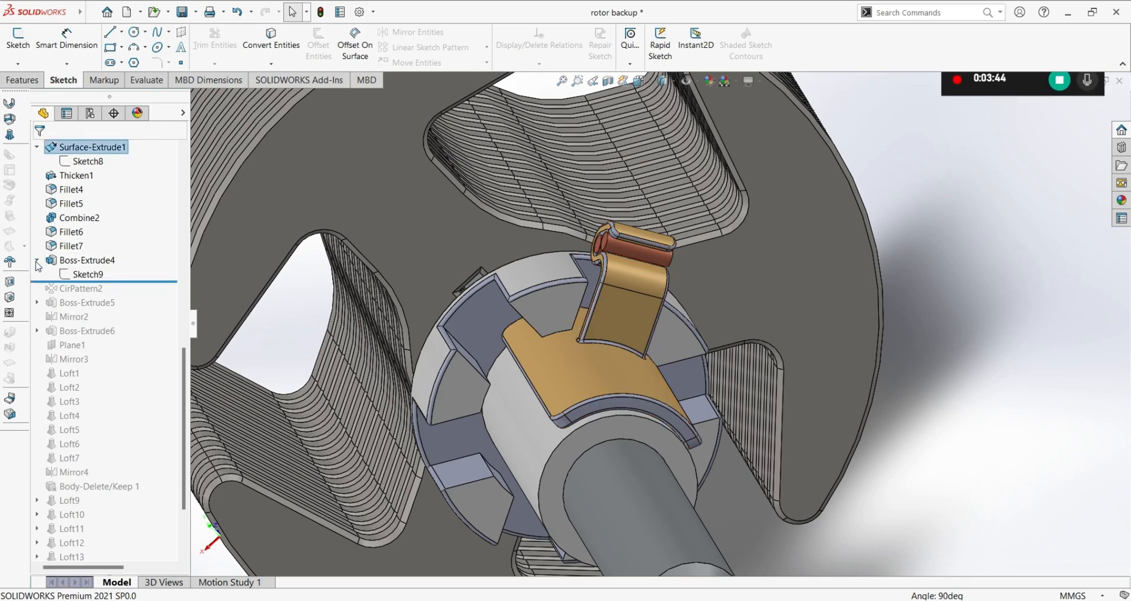
left_click(79, 274)
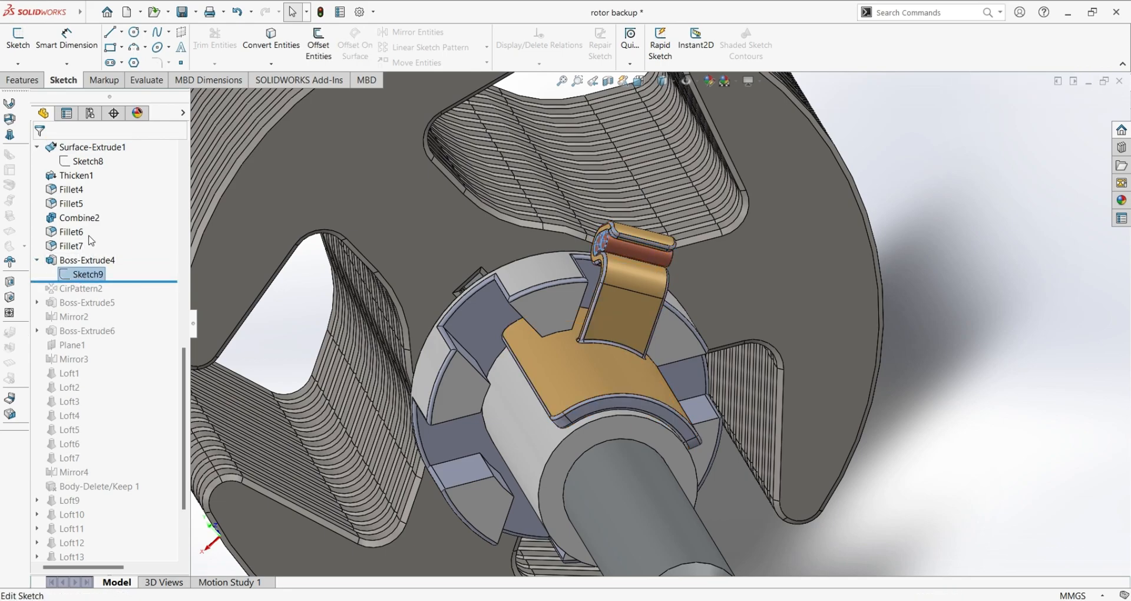
middle_click_drag(471, 308, 565, 328)
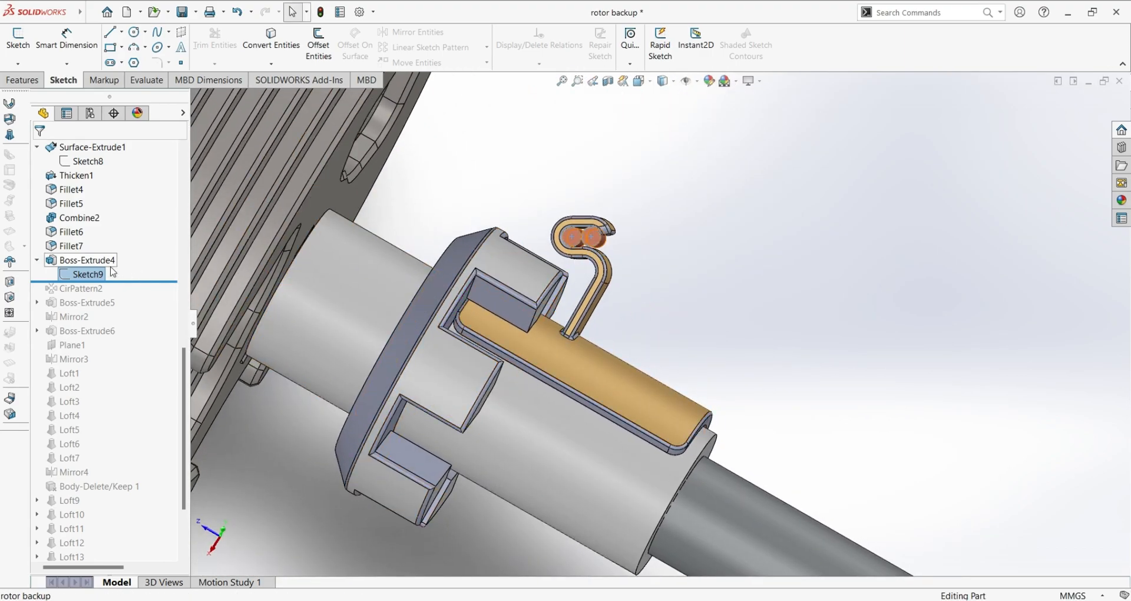
left_click(105, 248)
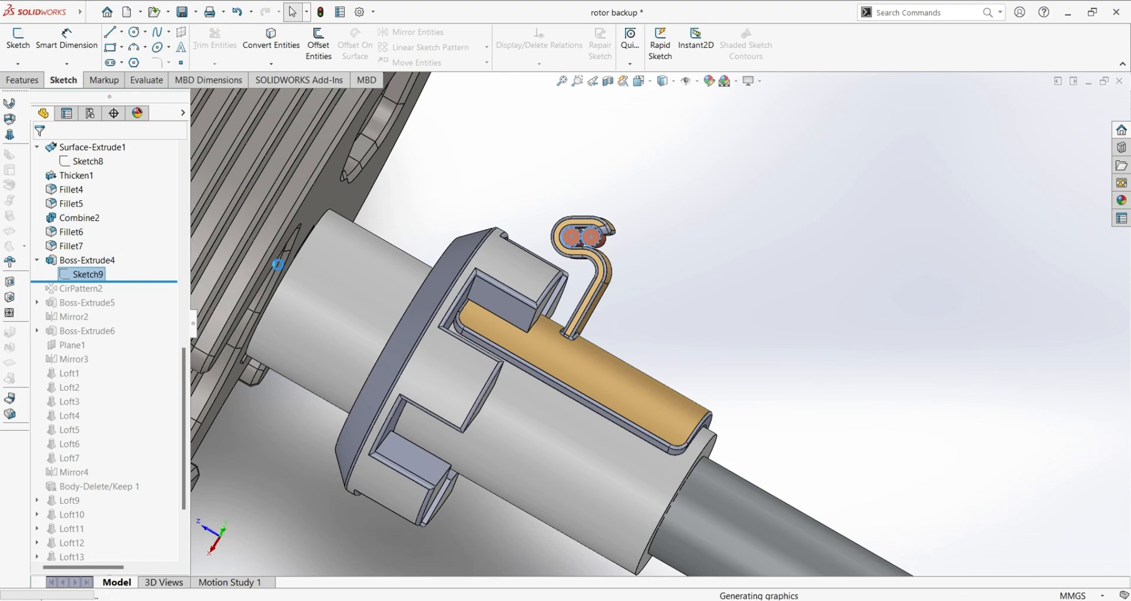
scroll(670, 271, "down", 10)
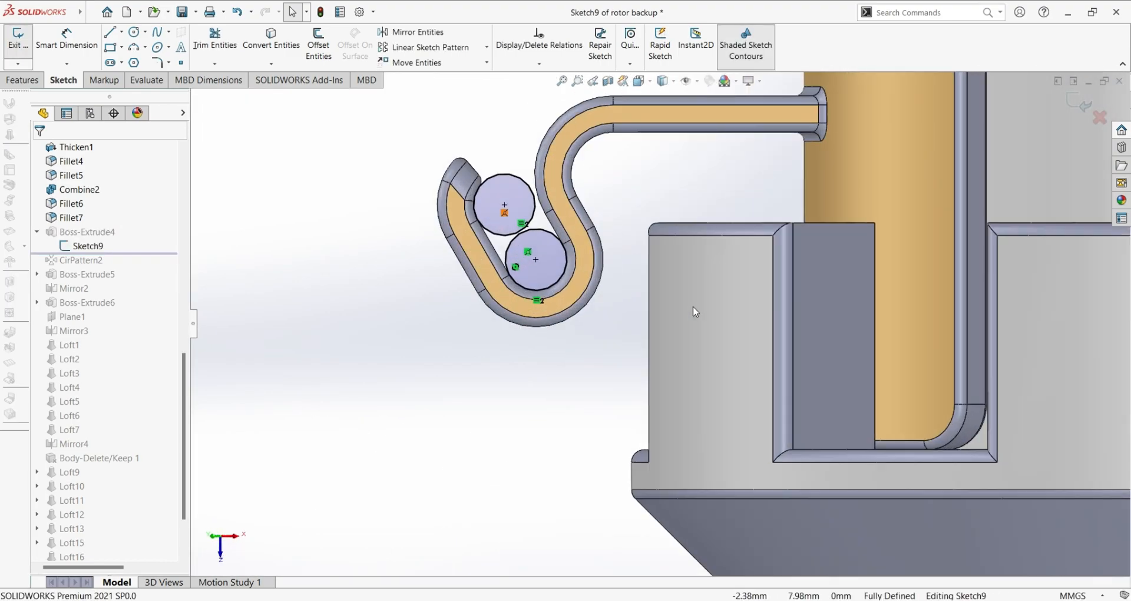
scroll(754, 331, "up", 2)
scroll(755, 331, "down", 3)
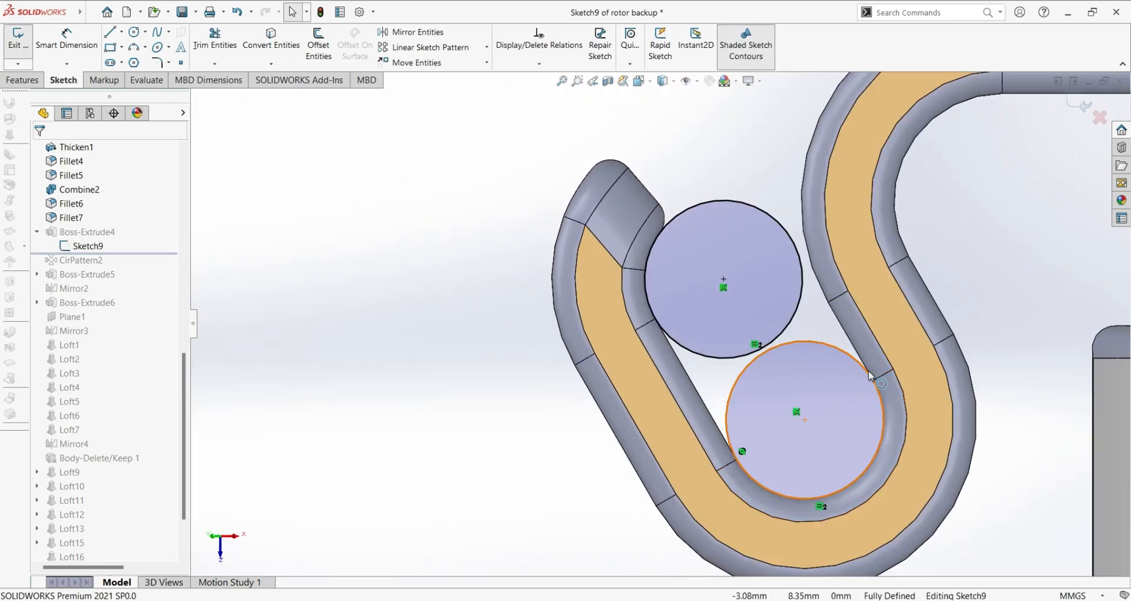
scroll(883, 394, "up", 3)
scroll(861, 391, "down", 3)
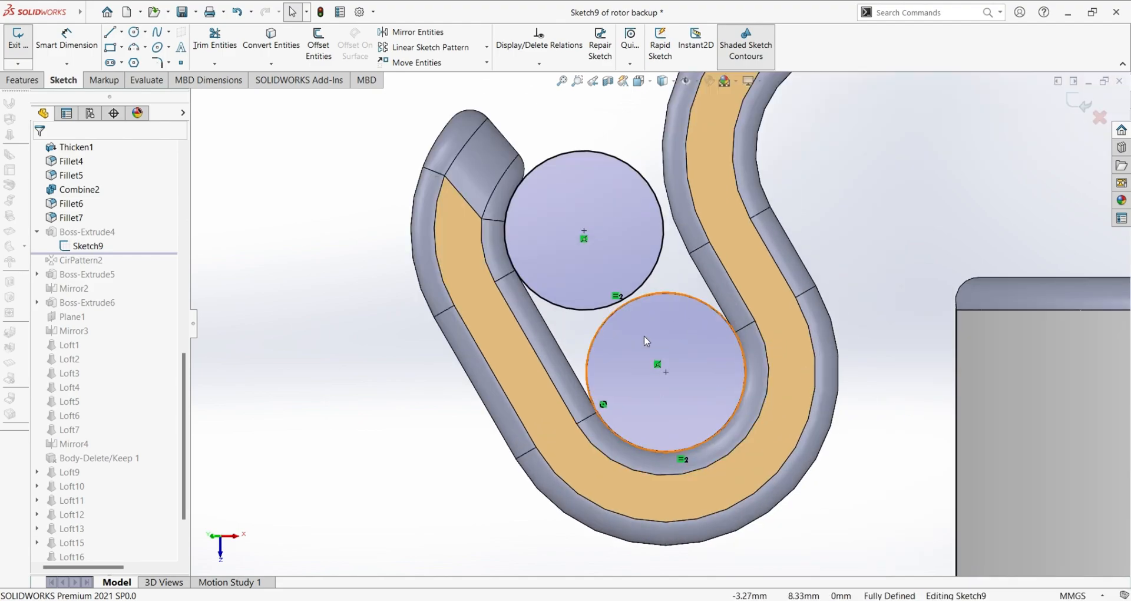
Check the relations on the two Sketch9 circles and their fit against the hook, and exit the sketch.
left_click(574, 158)
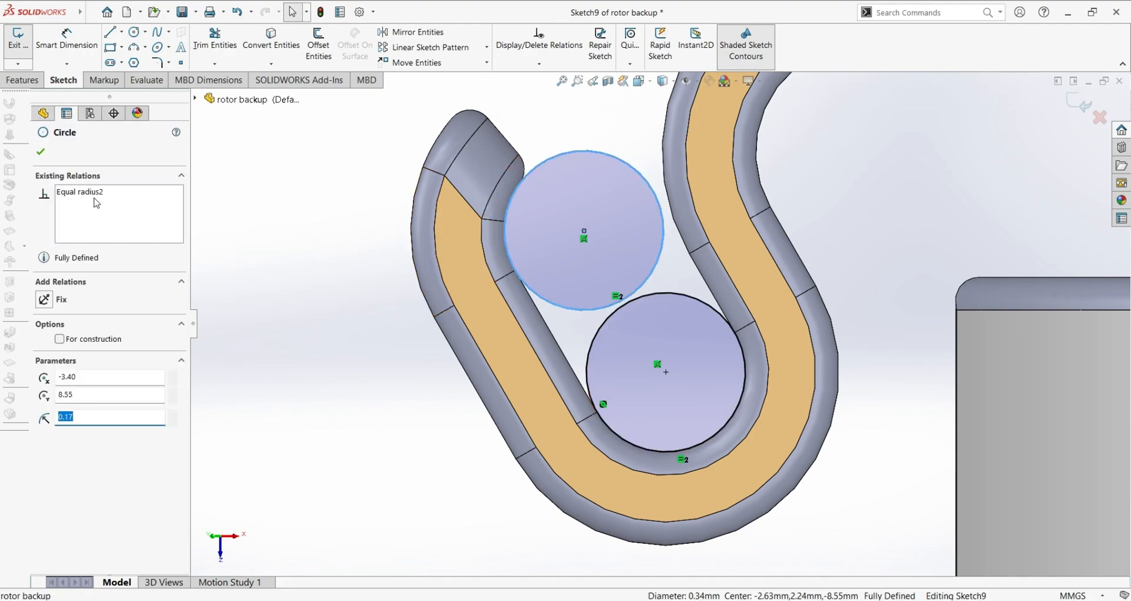
left_click(636, 307, "ctrl")
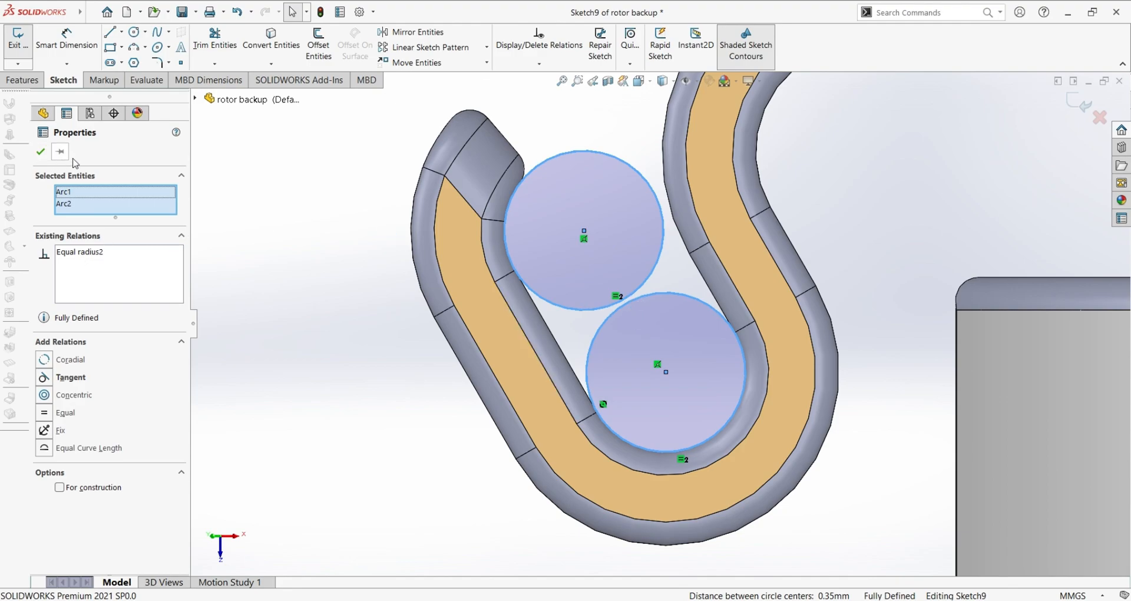
left_click(264, 178)
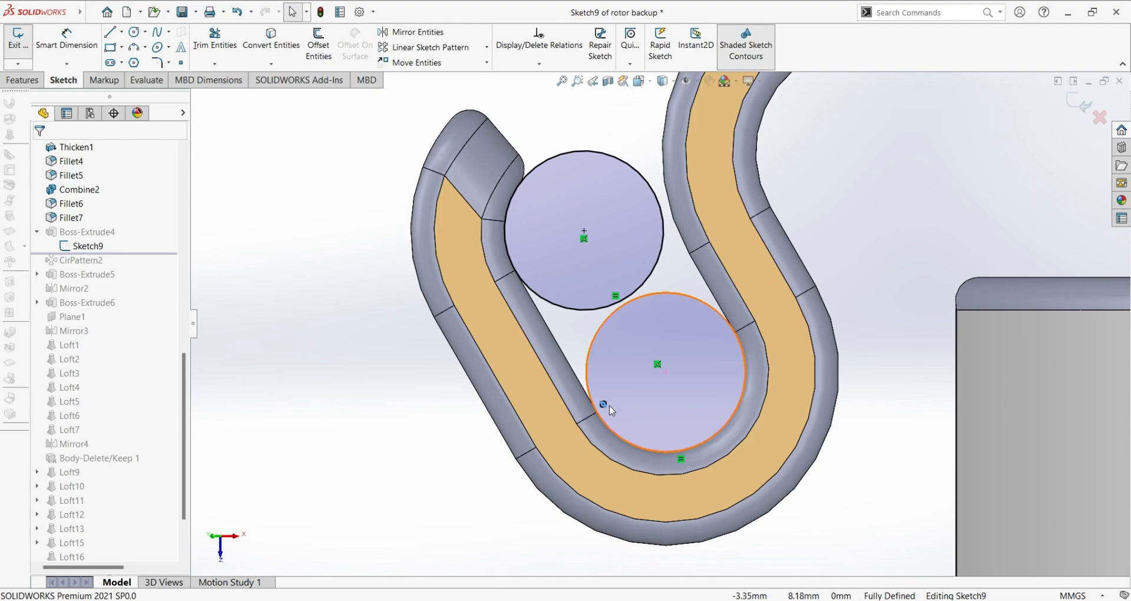
mouse_move(602, 260)
middle_mouse_down()
mouse_move(579, 383)
mouse_move(619, 265)
middle_mouse_up()
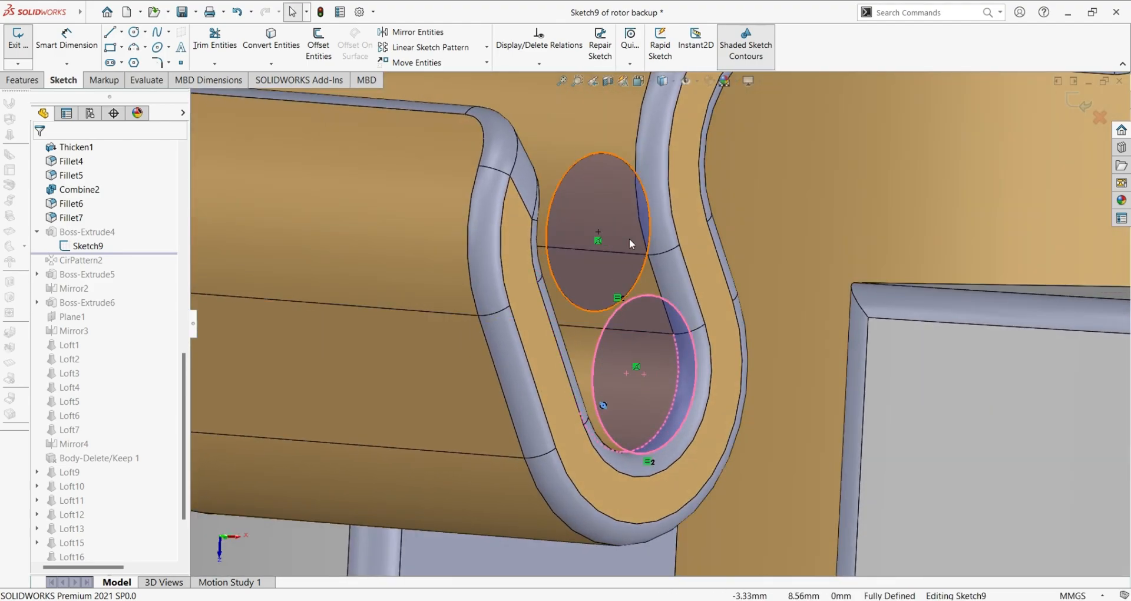
key("ctrl+8")
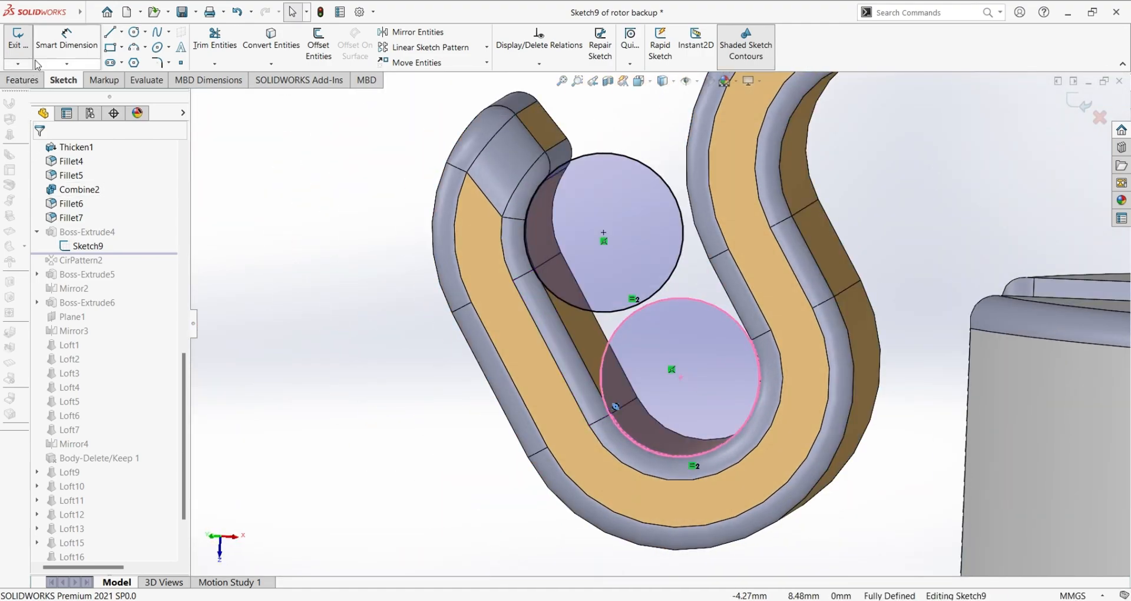
left_click(18, 41)
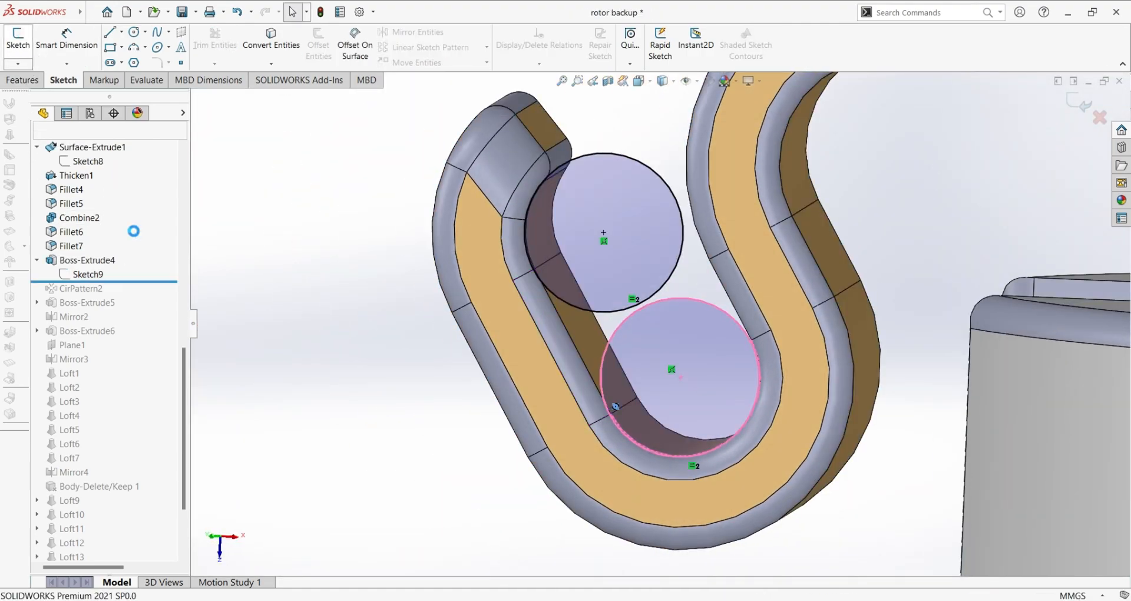
Open the Boss-Extrude4 definition for editing and examine how the two circles are extruded along the hook.
left_click(91, 262)
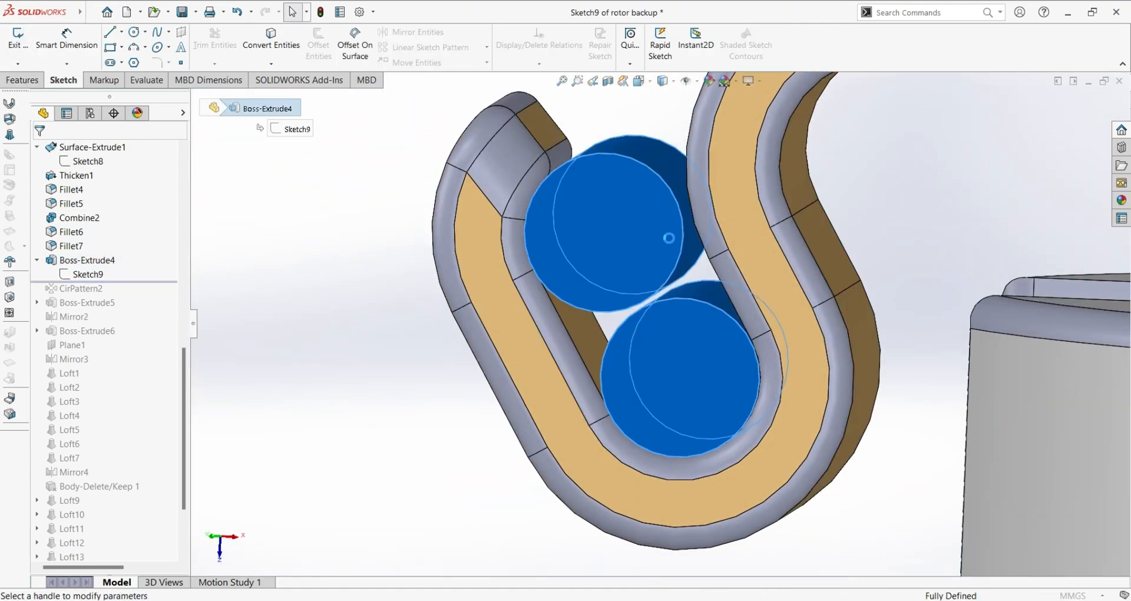
mouse_move(328, 343)
middle_mouse_down()
mouse_move(371, 364)
mouse_move(512, 301)
middle_mouse_up()
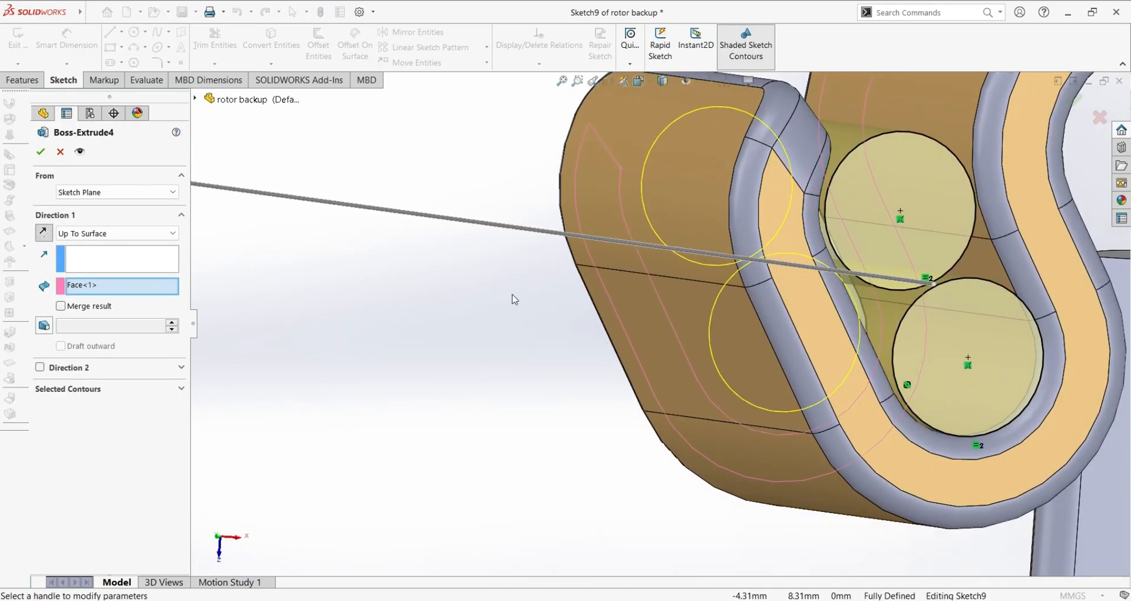
scroll(669, 399, "up", 4)
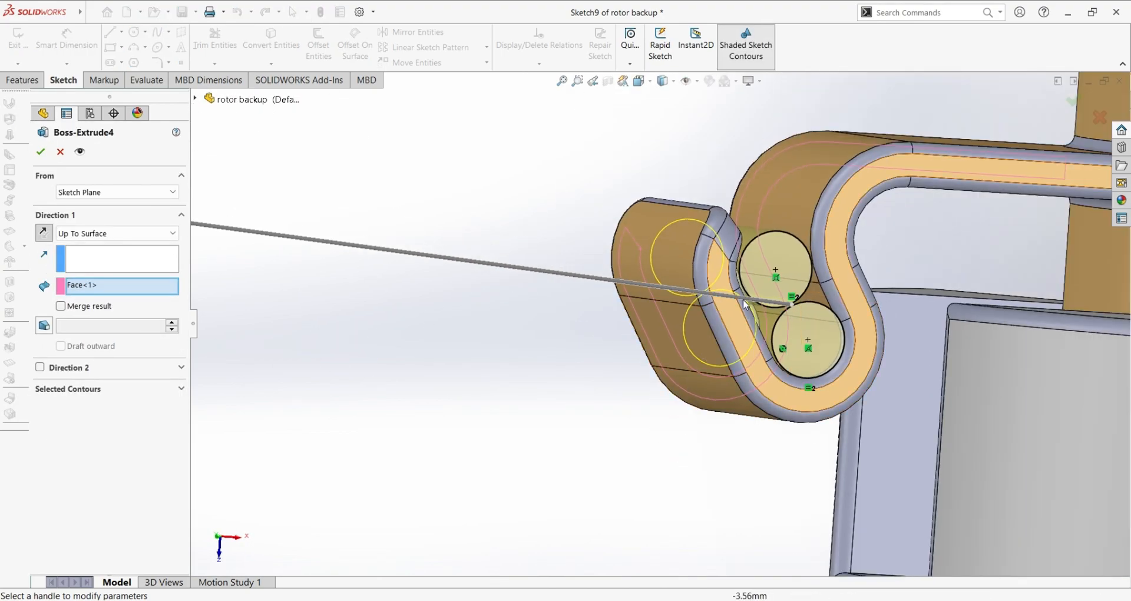
middle_click_drag(578, 376, 694, 375)
scroll(942, 398, "up", 5)
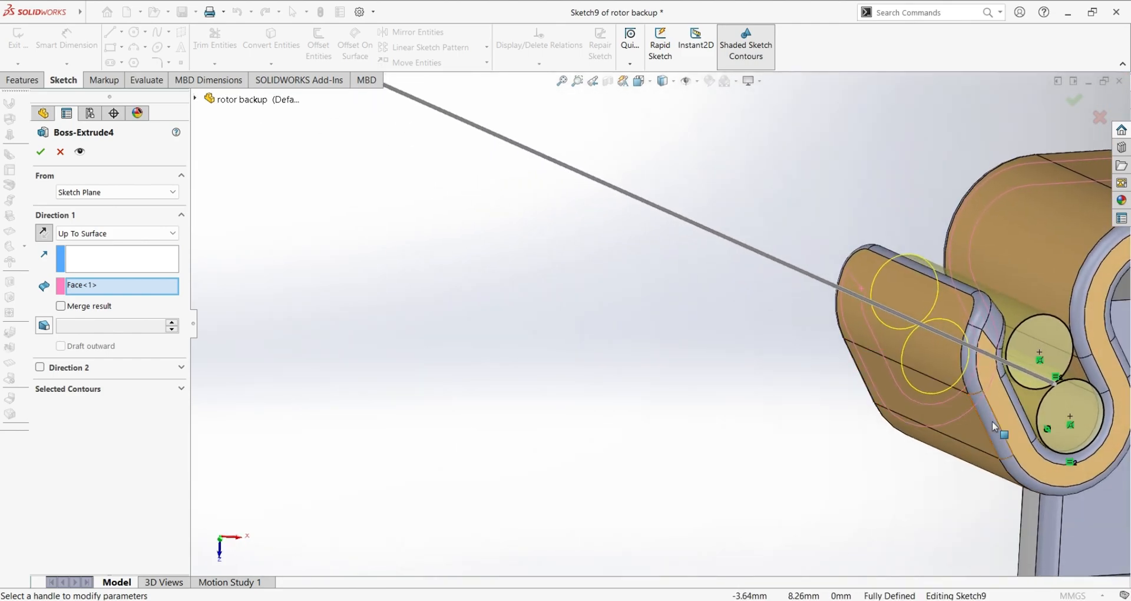
middle_click_drag(707, 439, 821, 415)
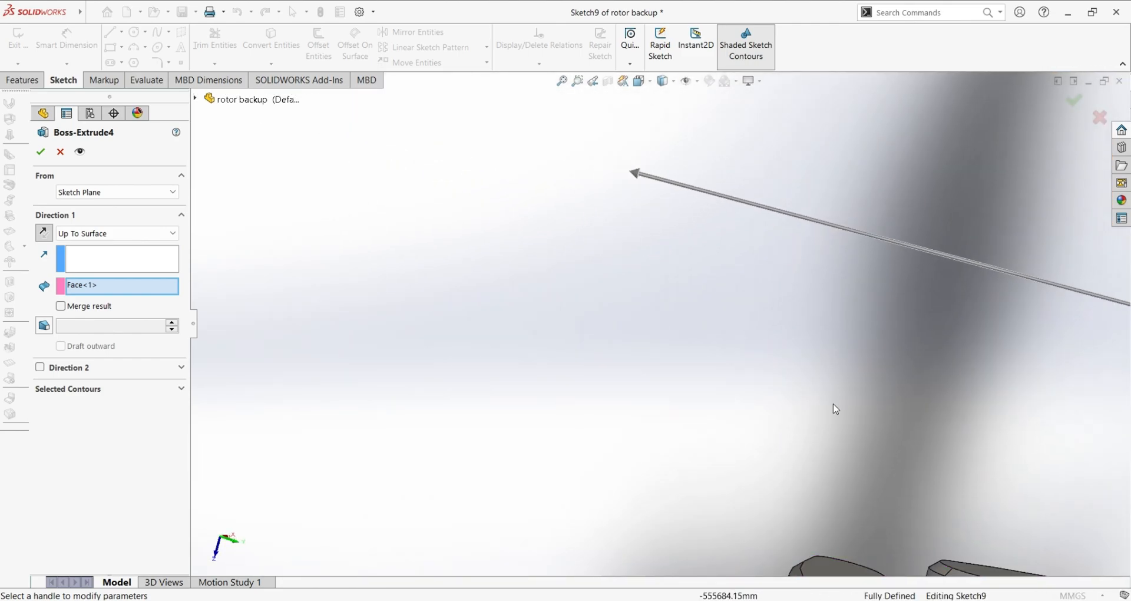
Inspect the hook's far side face used as the Boss-Extrude4 end surface, and cancel the edit.
scroll(1015, 418, "up", 5)
middle_click_drag(972, 456, 884, 387)
scroll(883, 386, "down", 6)
scroll(883, 386, "down", 2)
scroll(767, 263, "down", 6)
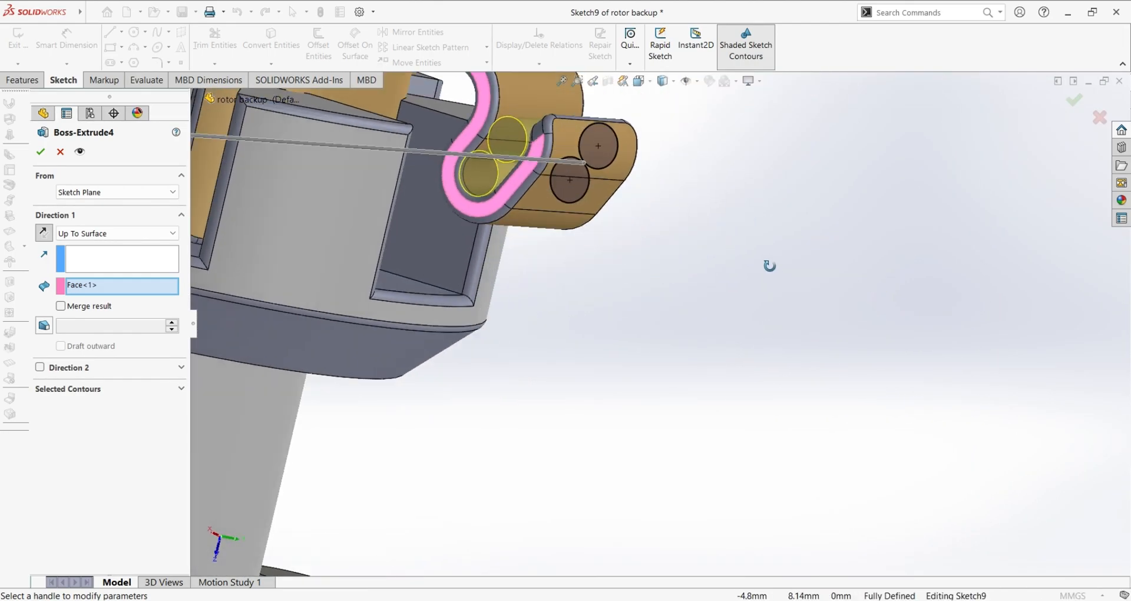
scroll(496, 150, "down", 4)
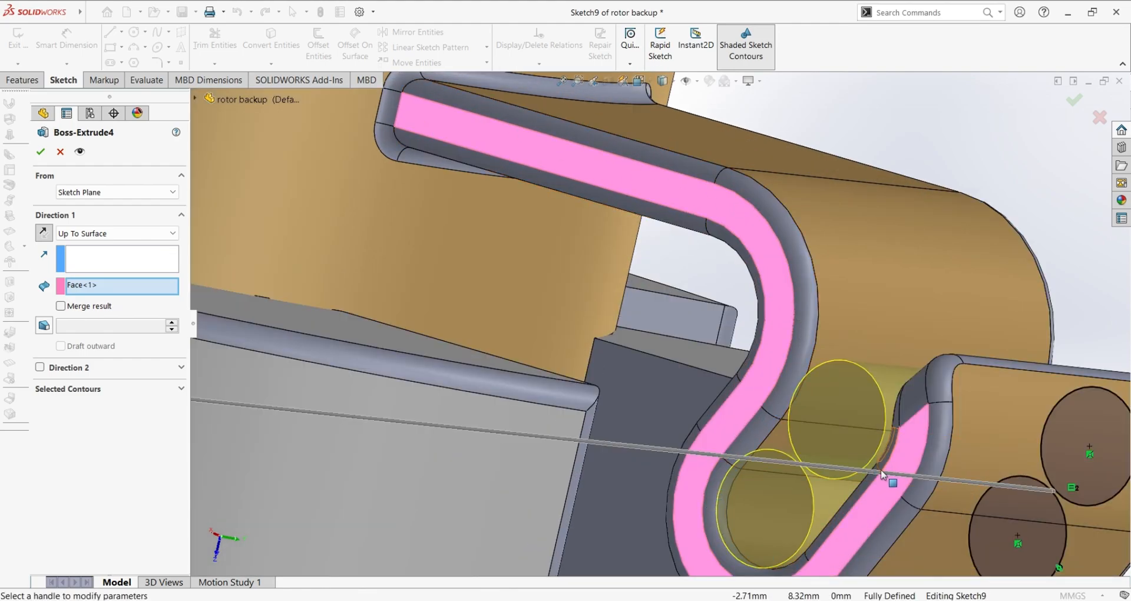
middle_click_drag(899, 483, 715, 391)
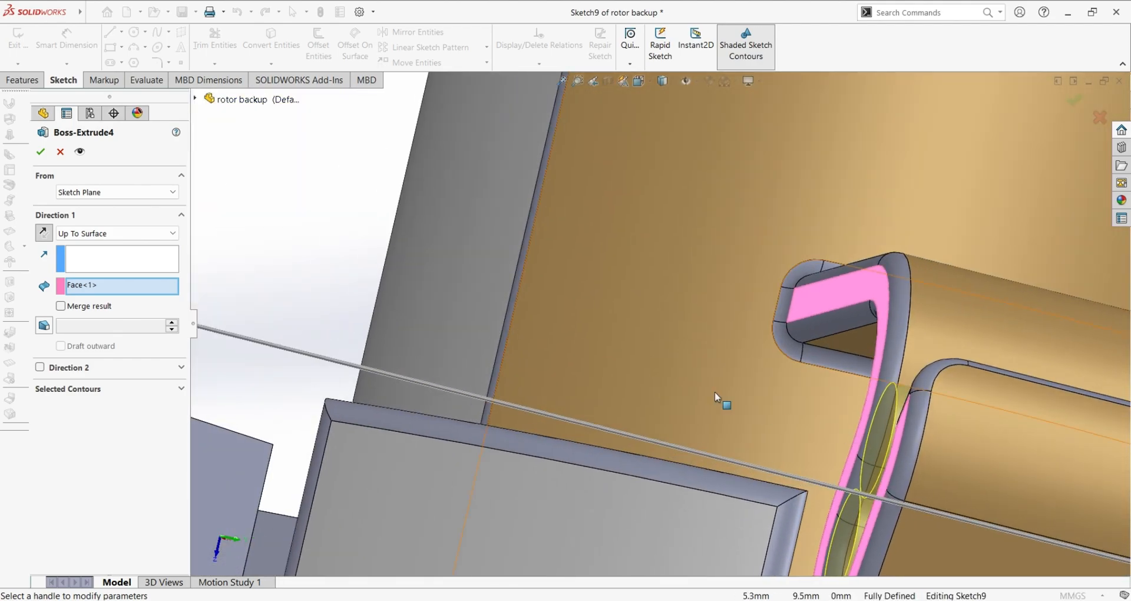
left_click(62, 152)
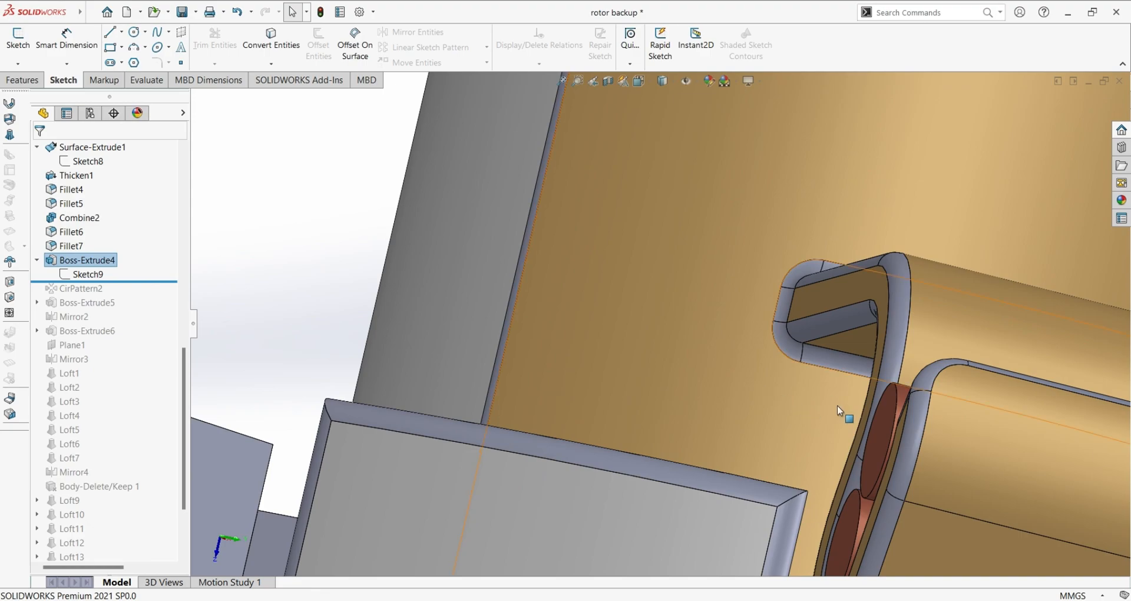
middle_click_drag(875, 497, 881, 479)
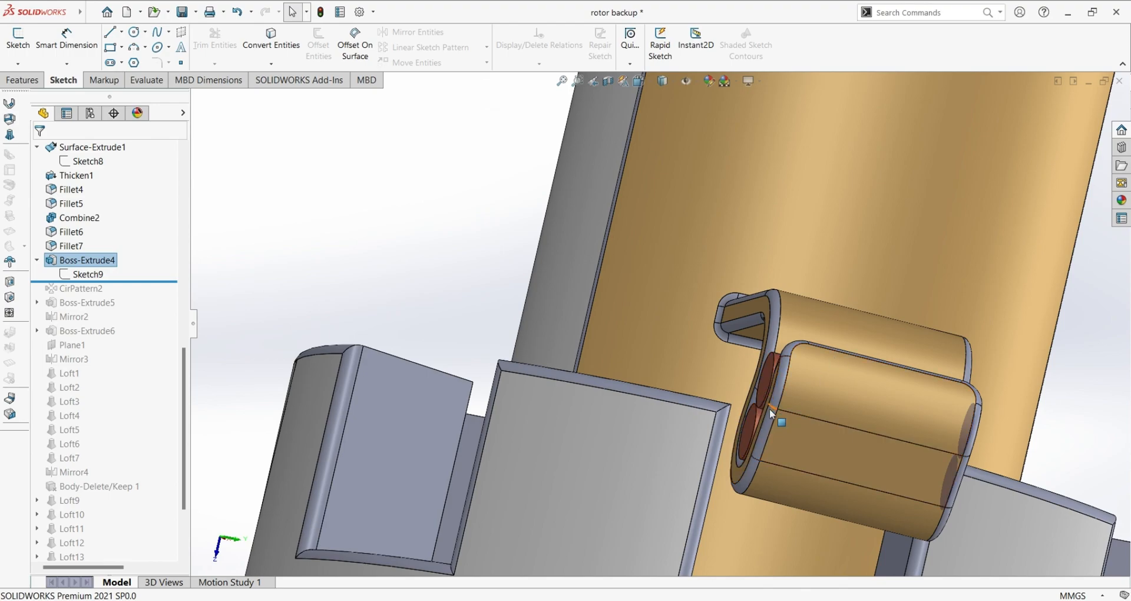
Roll the feature history forward past CirPattern2 and open that pattern's definition for editing.
mouse_move(124, 288)
left_mouse_down()
mouse_move(129, 297)
mouse_move(113, 297)
left_mouse_up()
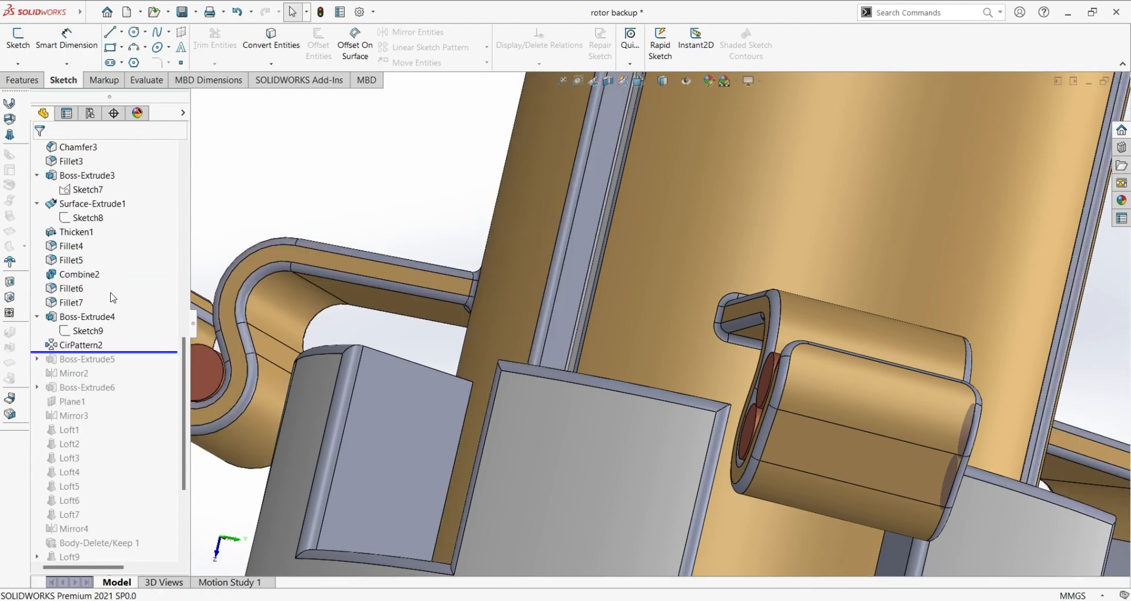
left_click(87, 348)
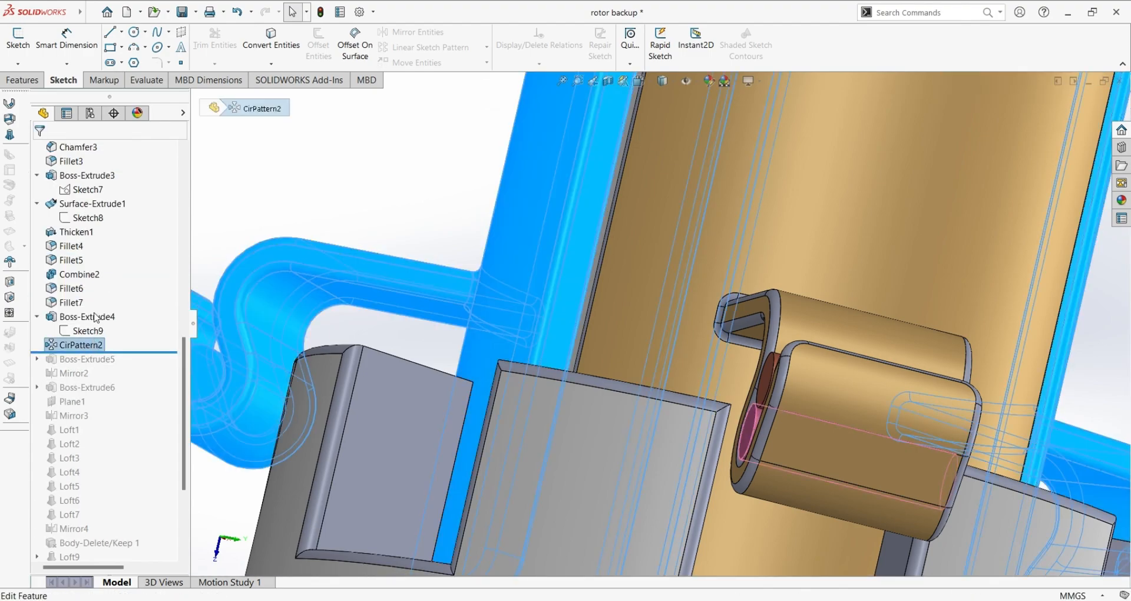
left_click(99, 320)
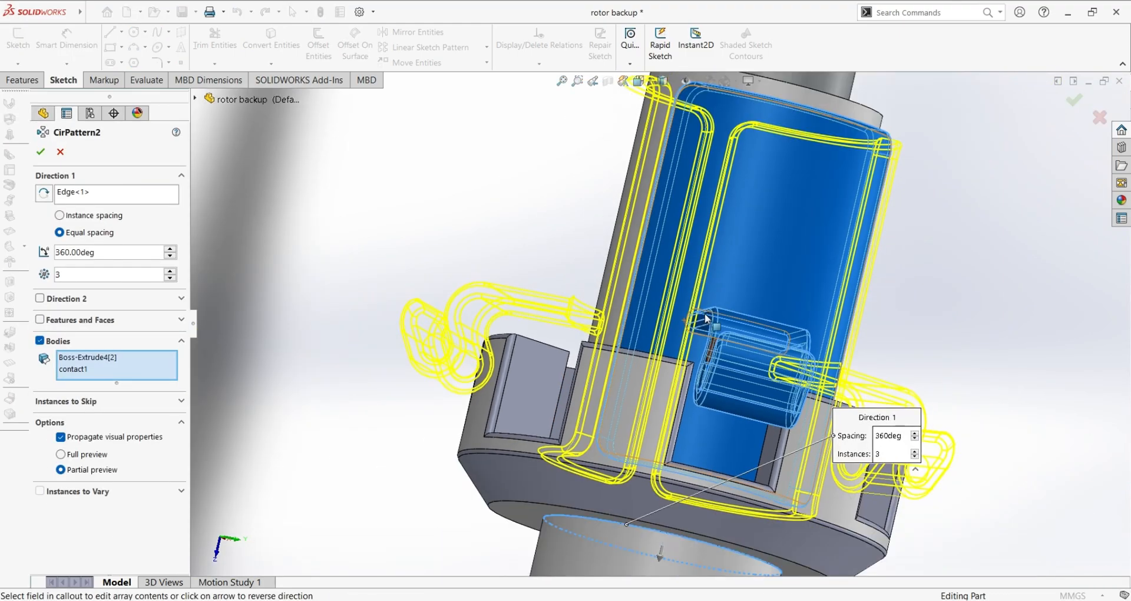
Examine the CirPattern2 preview of the contacts and hooks spaced around the commutator.
scroll(705, 314, "up", 1)
middle_click_drag(878, 287, 747, 236)
middle_click_drag(908, 257, 755, 254)
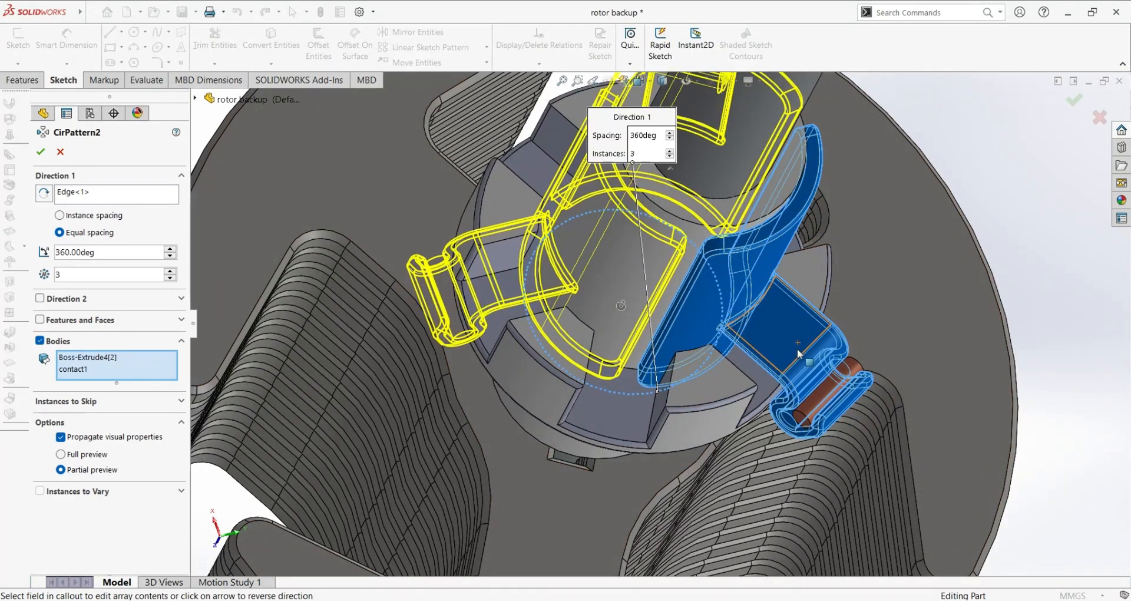
middle_click_drag(882, 342, 406, 321)
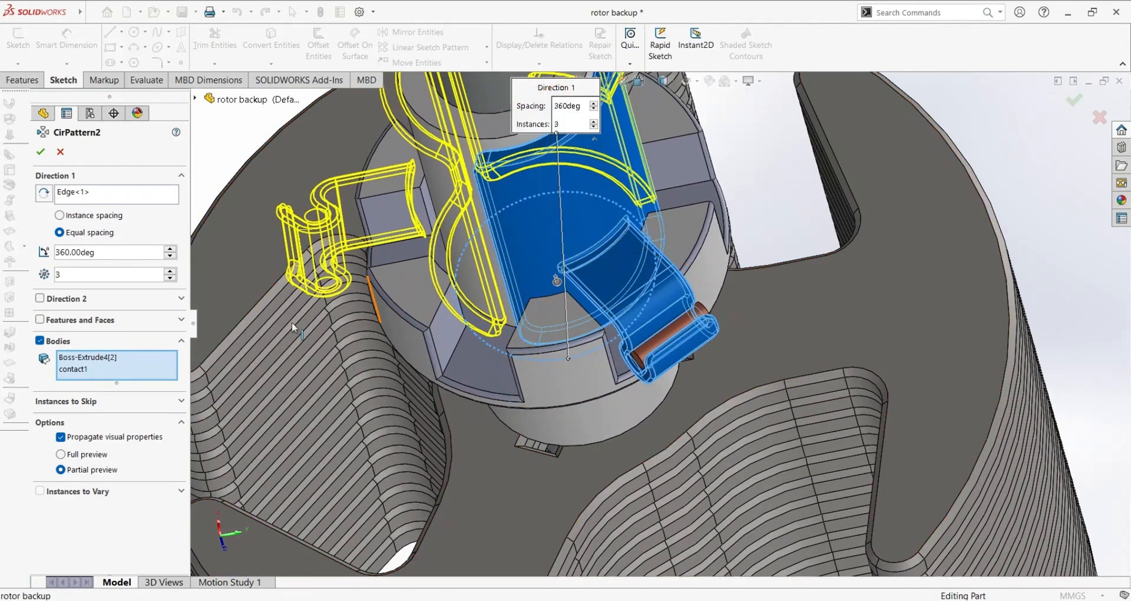
Pick out the Boss-Extrude4[2] body in the pattern's body selection and inspect the wire pieces inside the hook.
left_click(86, 358)
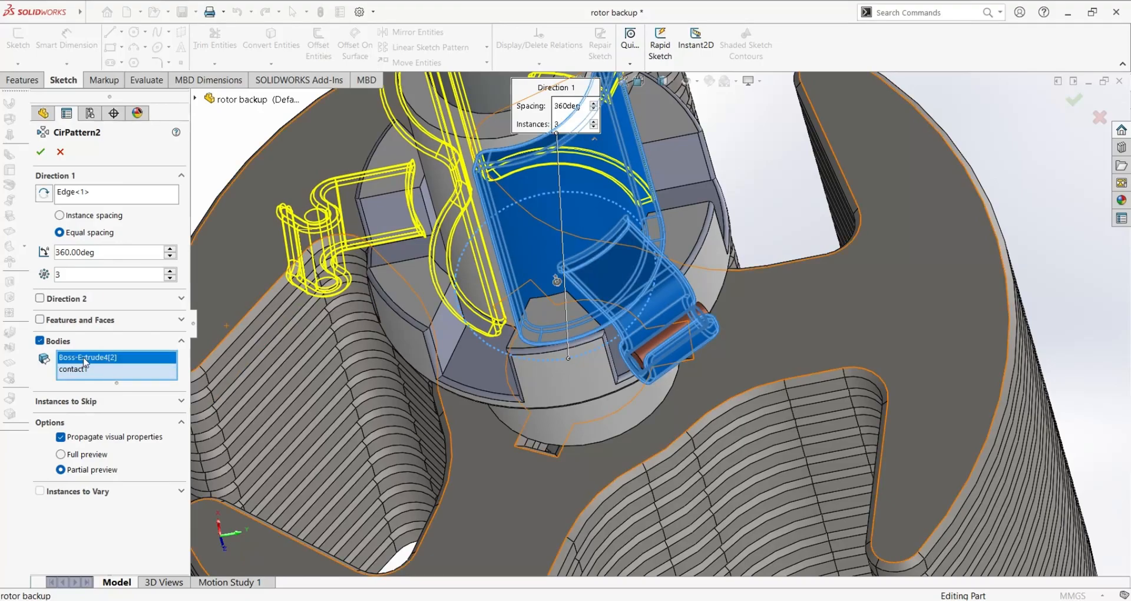
middle_click_drag(630, 282, 221, 397)
scroll(334, 390, "up", 2)
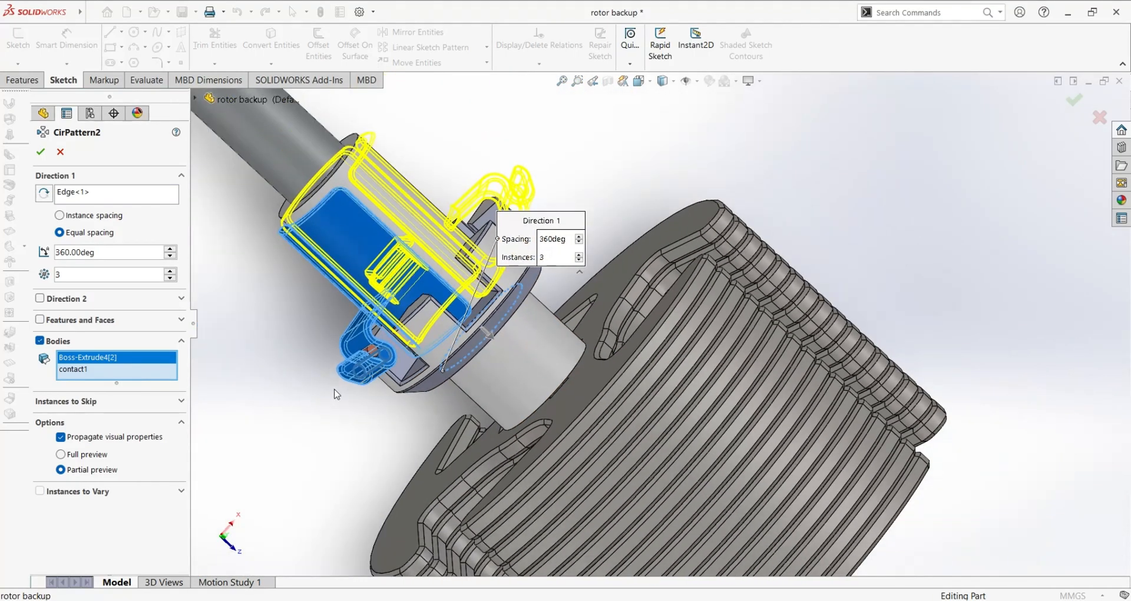
scroll(335, 393, "down", 4)
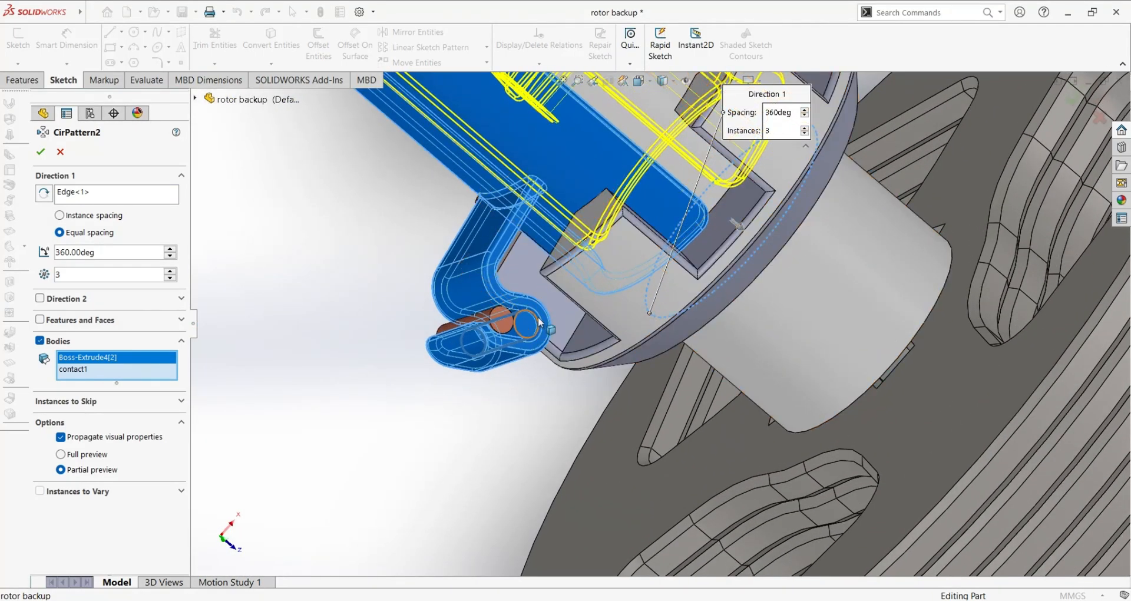
middle_click_drag(552, 410, 782, 321)
scroll(955, 257, "up", 4)
scroll(874, 211, "down", 3)
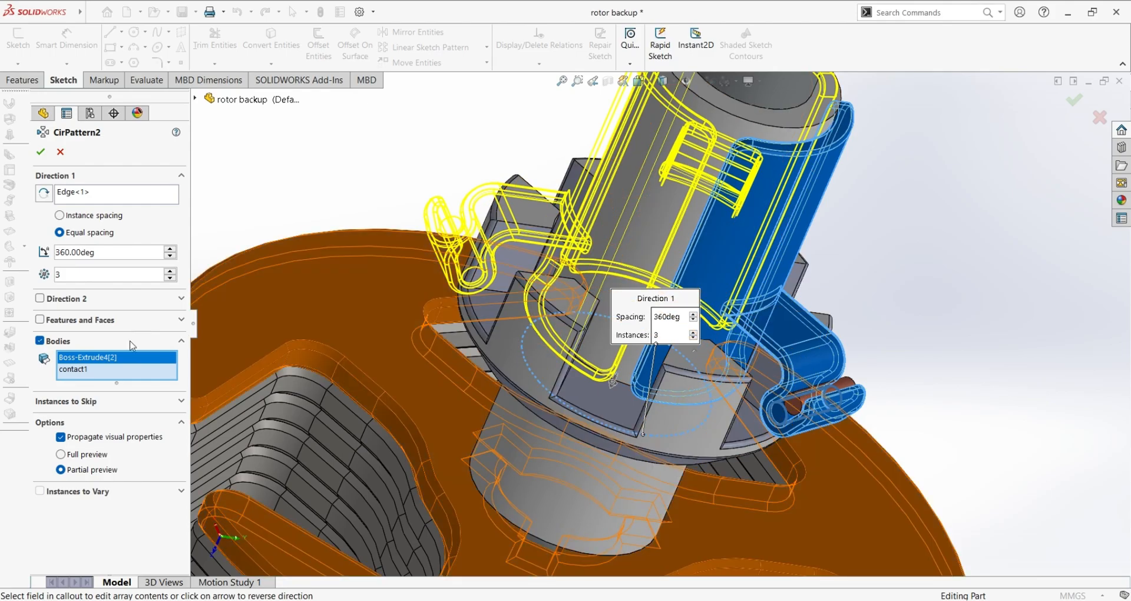
Check the contact1 body in the pattern selection, cancel the CirPattern2 edit and examine the patterned contacts on the rotor.
left_click(73, 369)
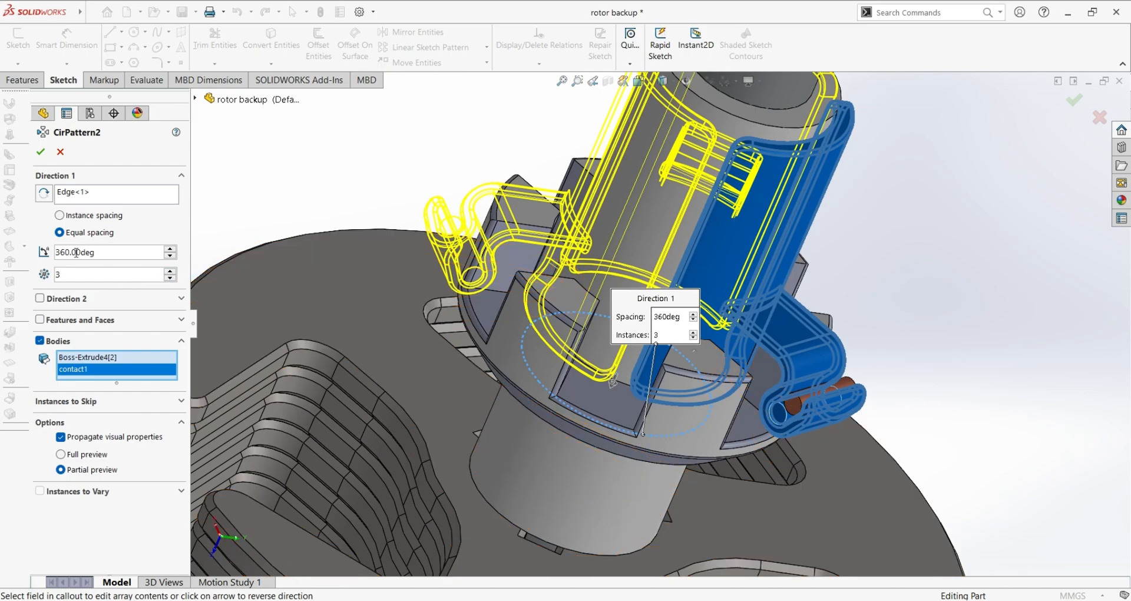
left_click(61, 153)
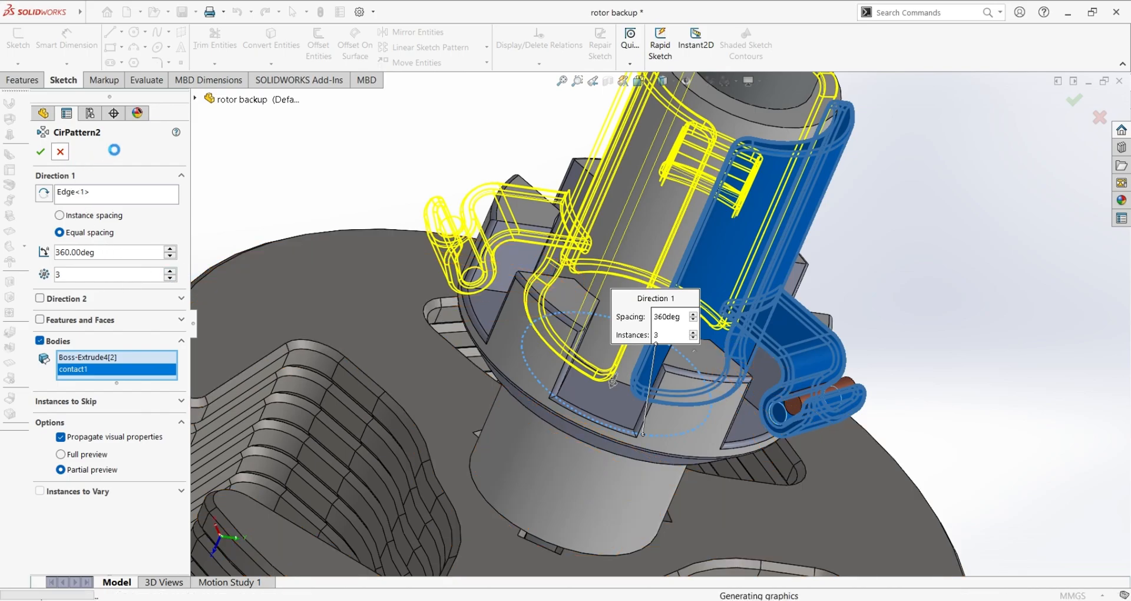
middle_click_drag(1076, 366, 604, 172)
scroll(605, 165, "up", 6)
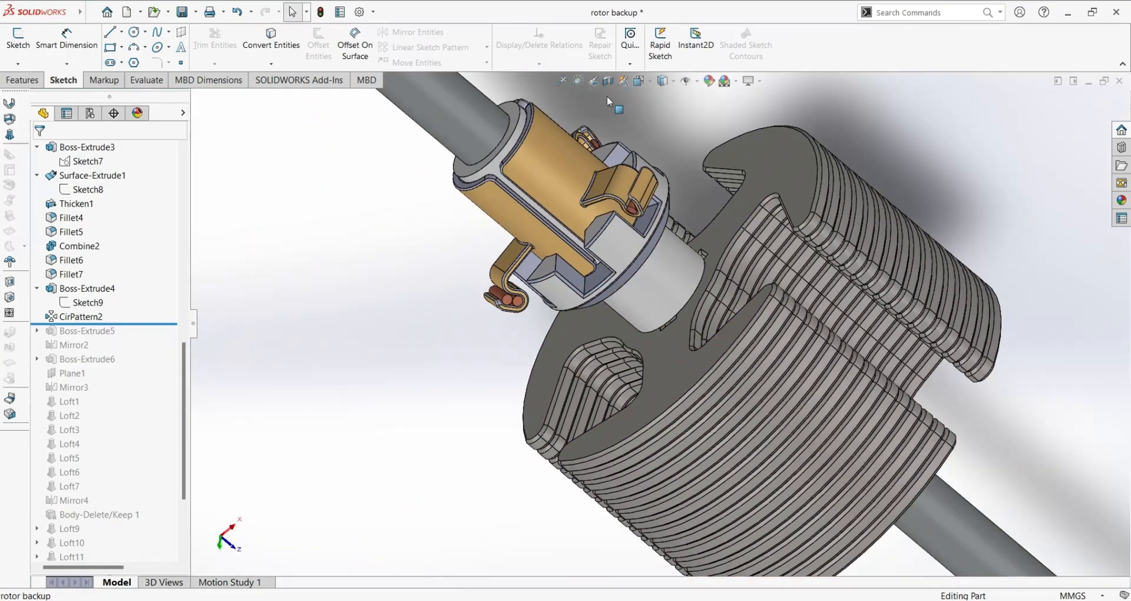
middle_click_drag(711, 259, 766, 144)
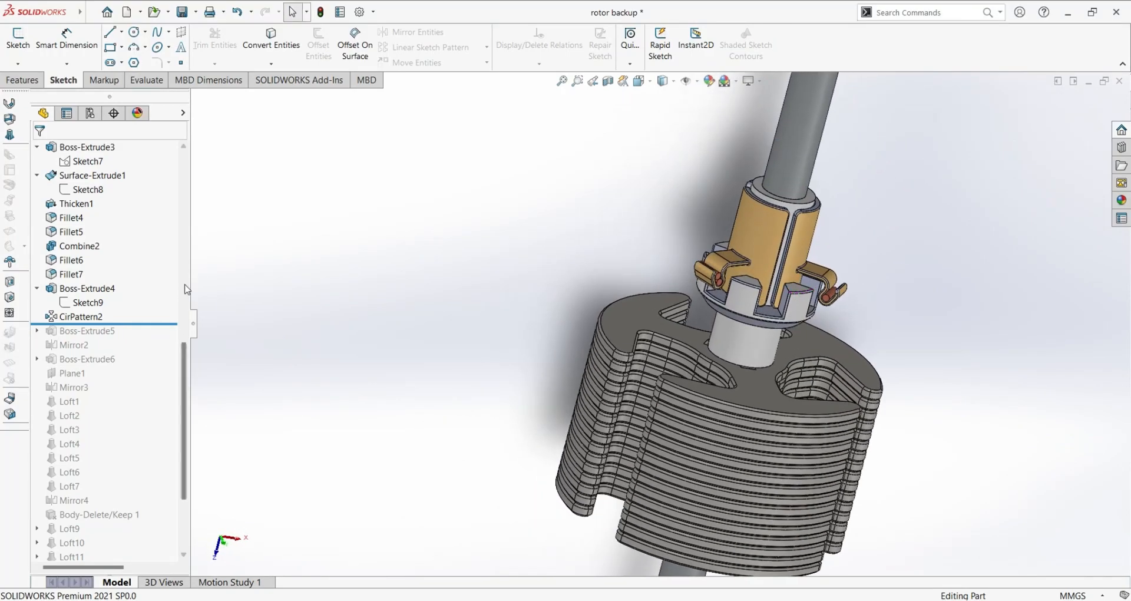
Roll the feature history forward past Boss-Extrude5 and open its Sketch10 for editing, viewed face-on at the slot circles.
left_click_drag(155, 324, 163, 340)
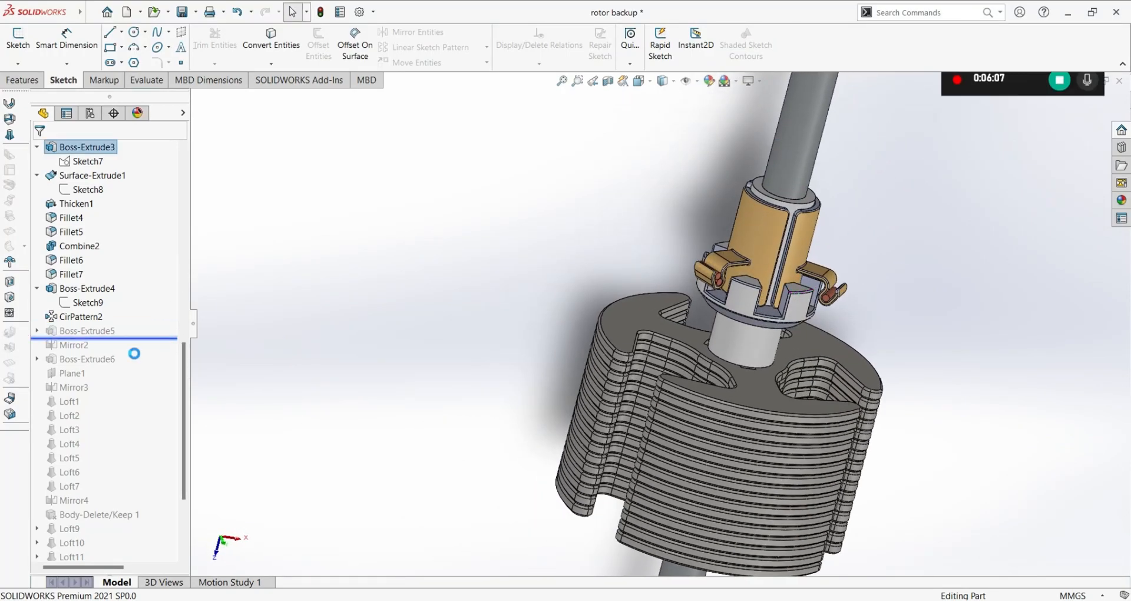
scroll(59, 338, "up", 2)
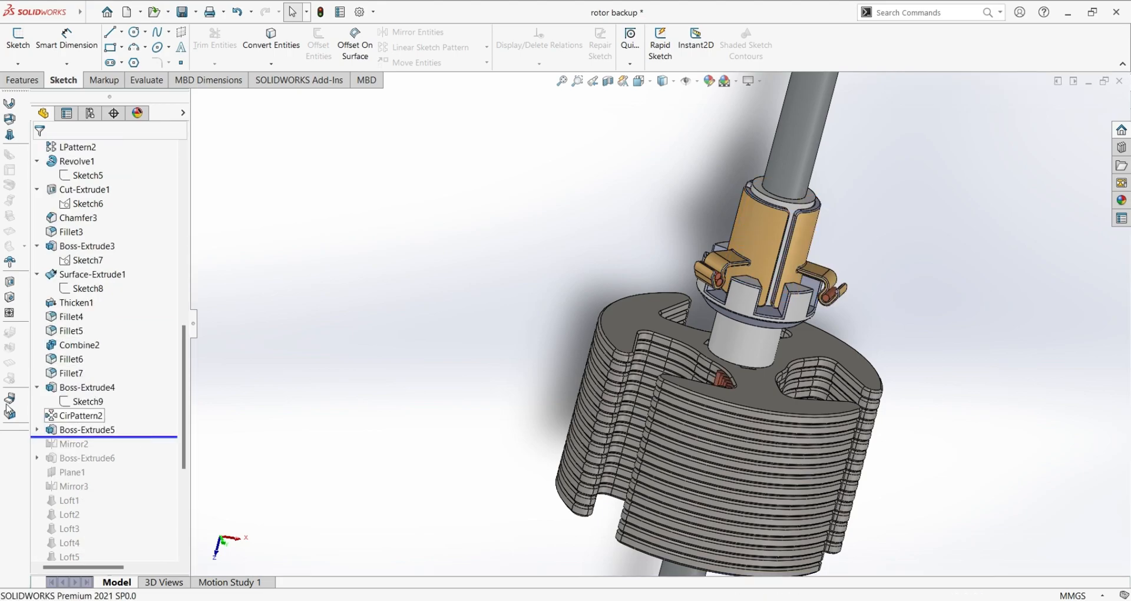
left_click(37, 429)
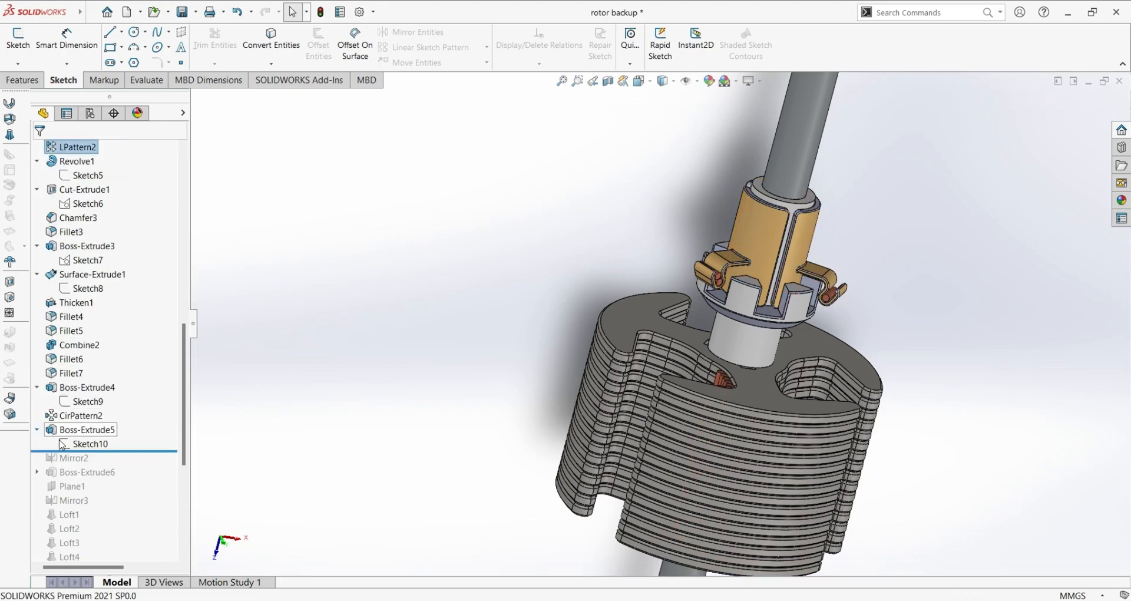
left_click(63, 443)
left_click(85, 413)
scroll(636, 202, "down", 10)
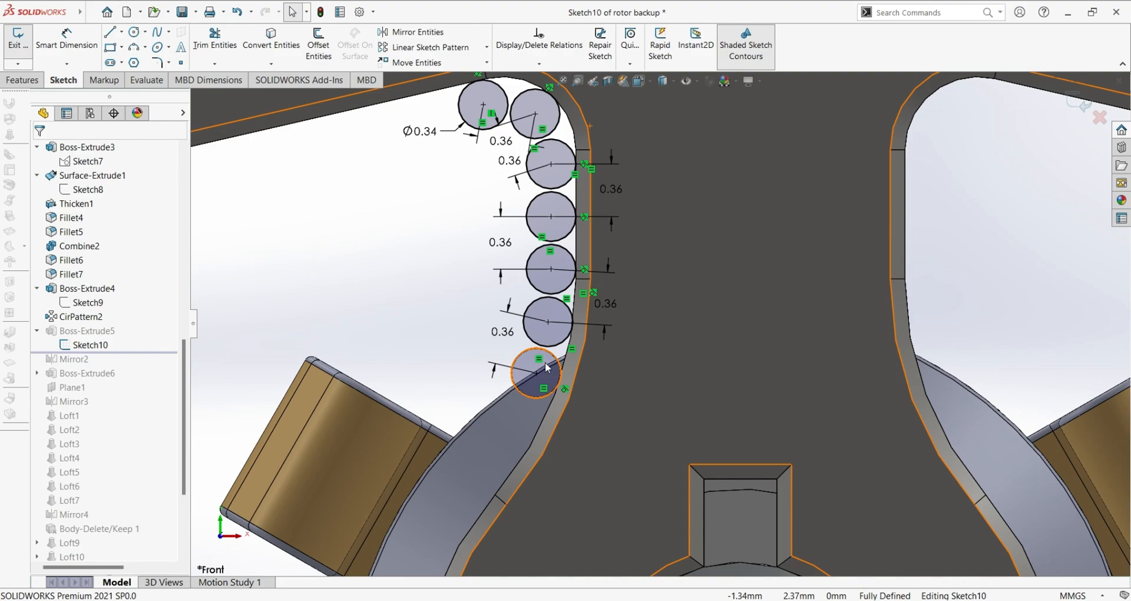
Examine how the Sketch10 circles are sized, related and placed along the rounded slot wall.
mouse_move(491, 109)
middle_mouse_down("ctrl")
mouse_move(529, 143)
mouse_move(550, 194)
middle_mouse_up("ctrl")
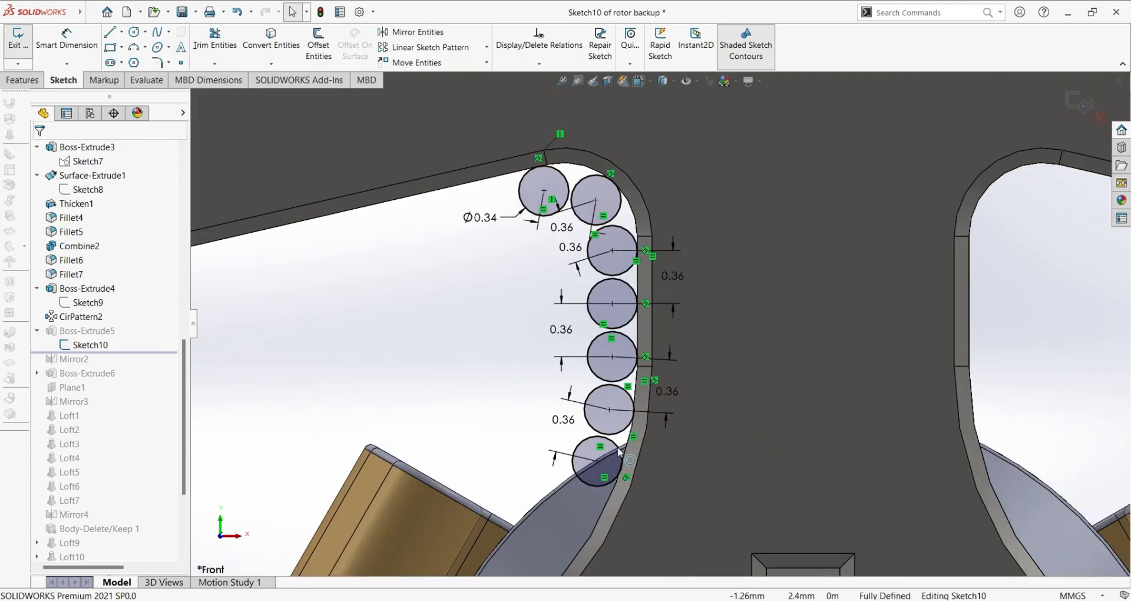
scroll(517, 219, "down", 2)
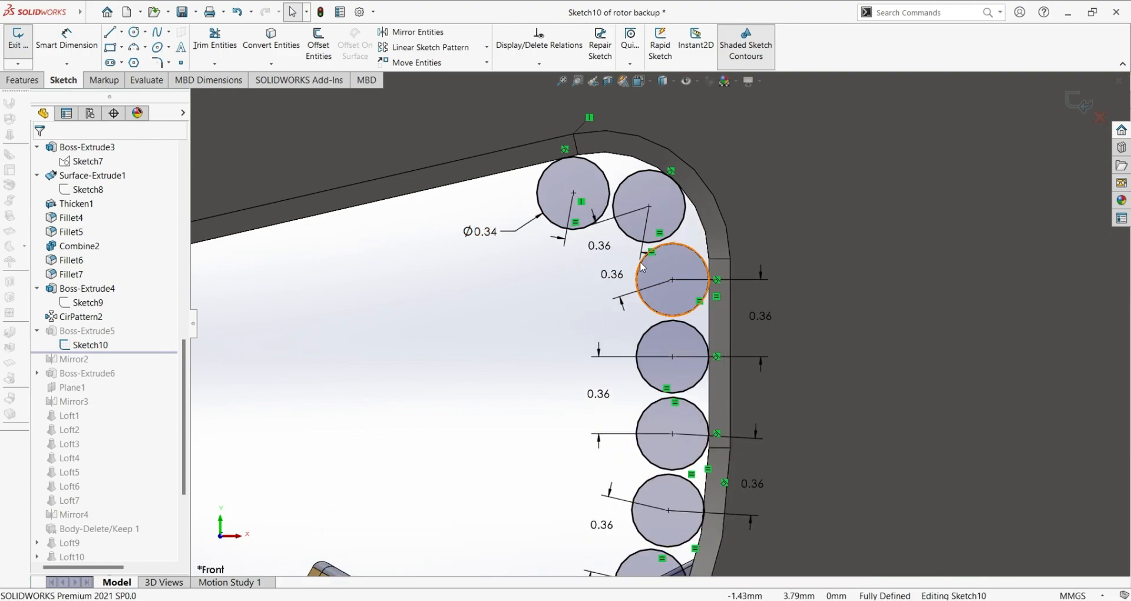
scroll(602, 207, "down", 1)
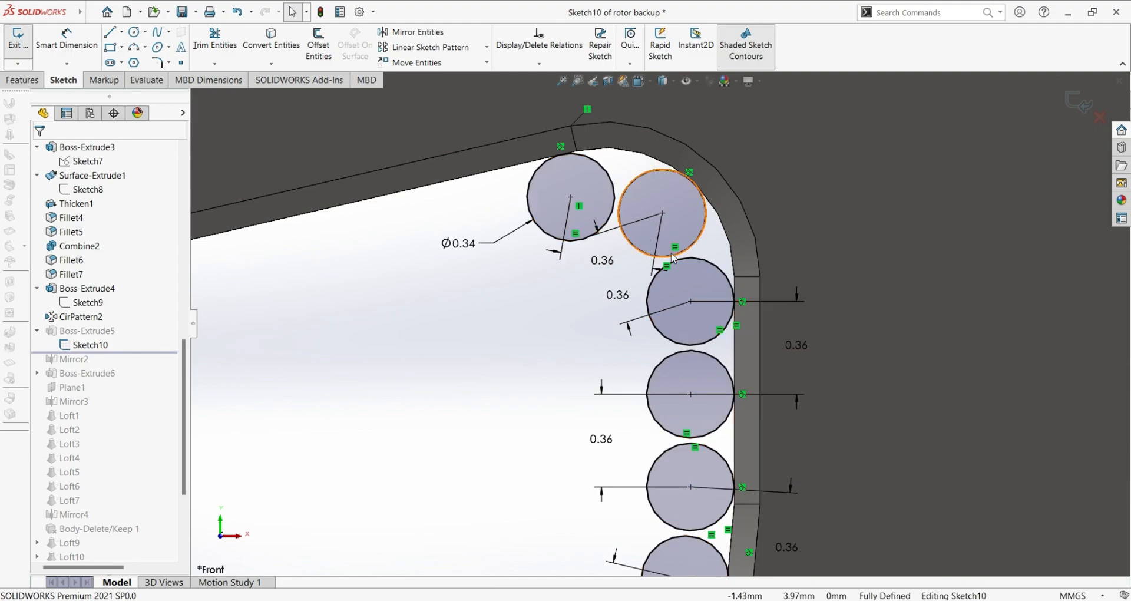
scroll(696, 535, "down", 2)
scroll(696, 535, "up", 2)
scroll(659, 331, "up", 2)
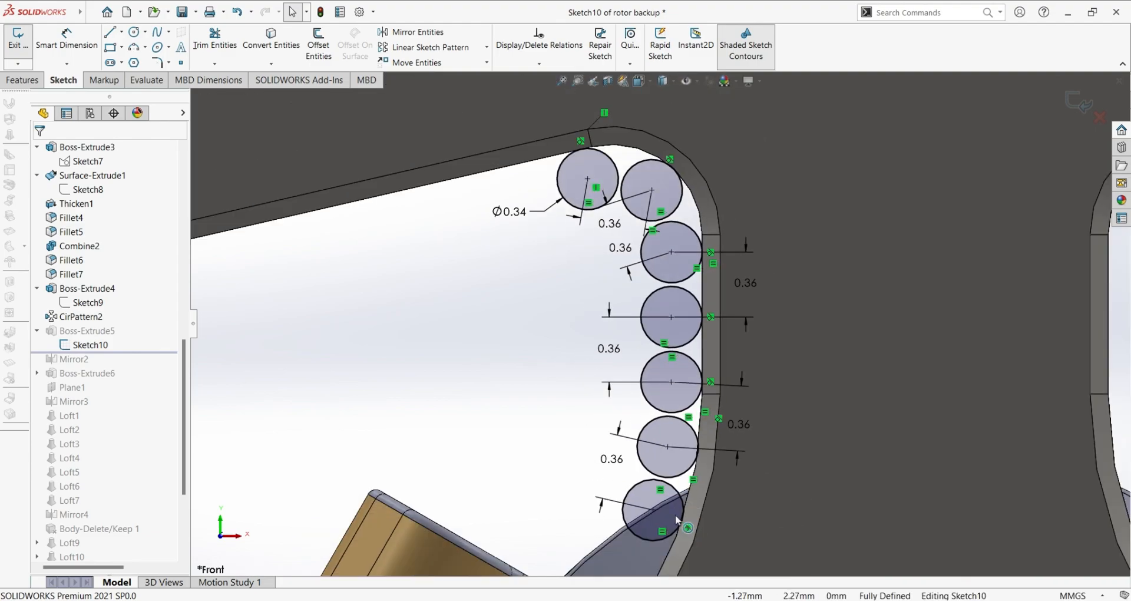
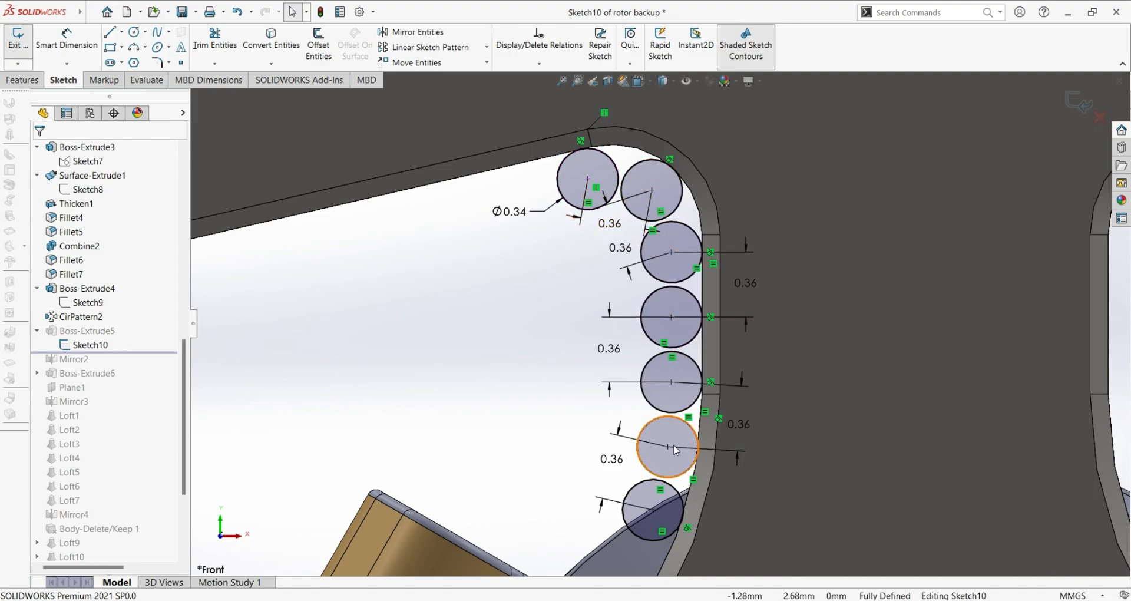
Check the centre-to-centre spacing dimensions between neighbouring Sketch10 circles, and exit the sketch.
left_click(611, 225)
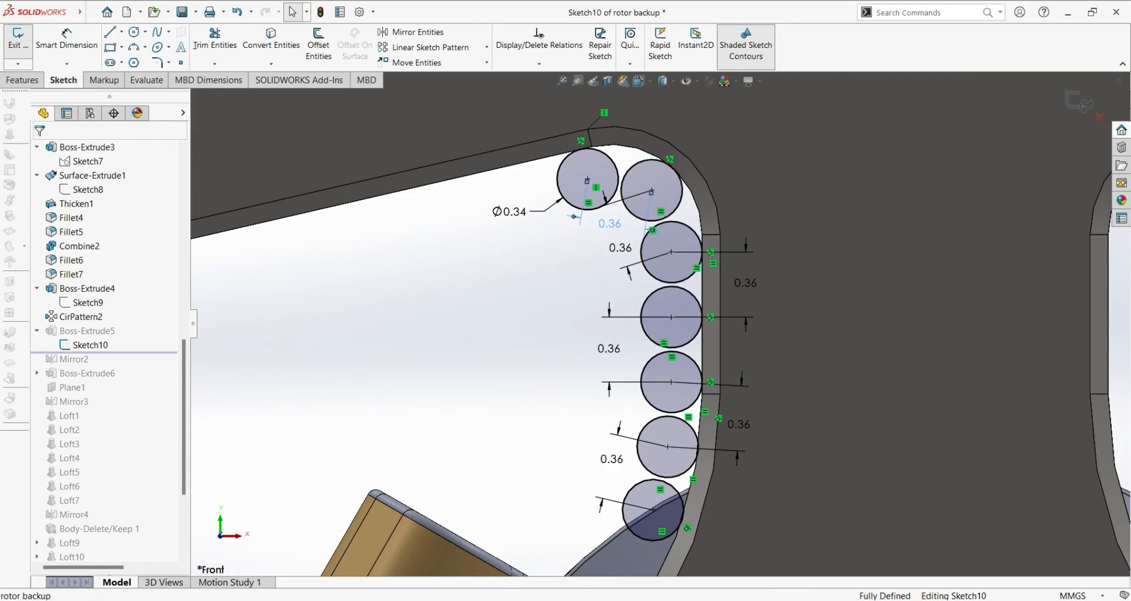
left_click(750, 286)
left_click(623, 251)
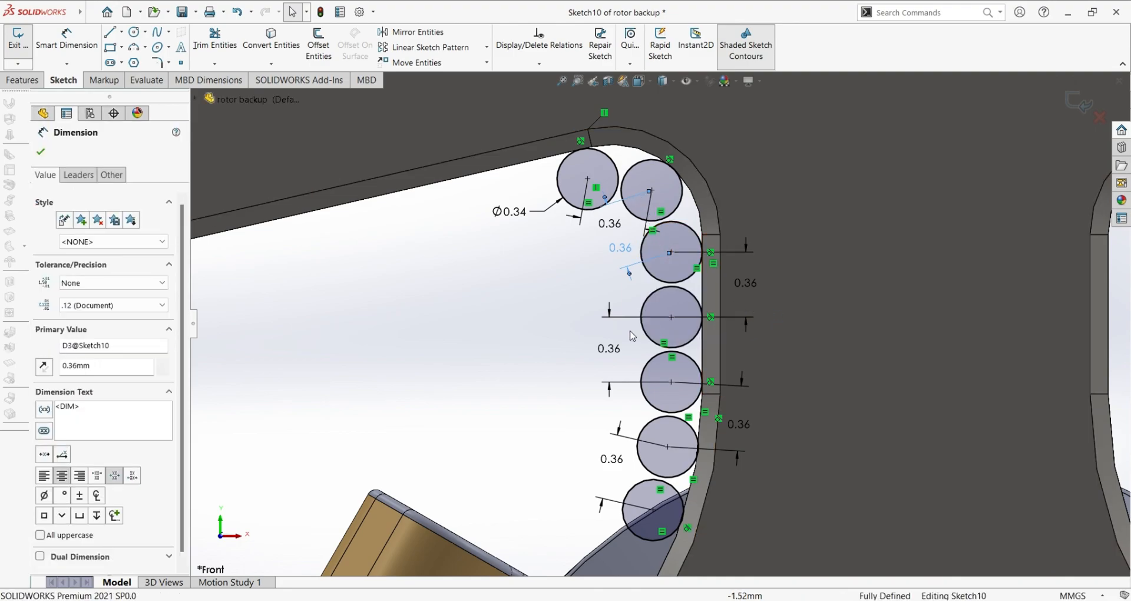
left_click(609, 348)
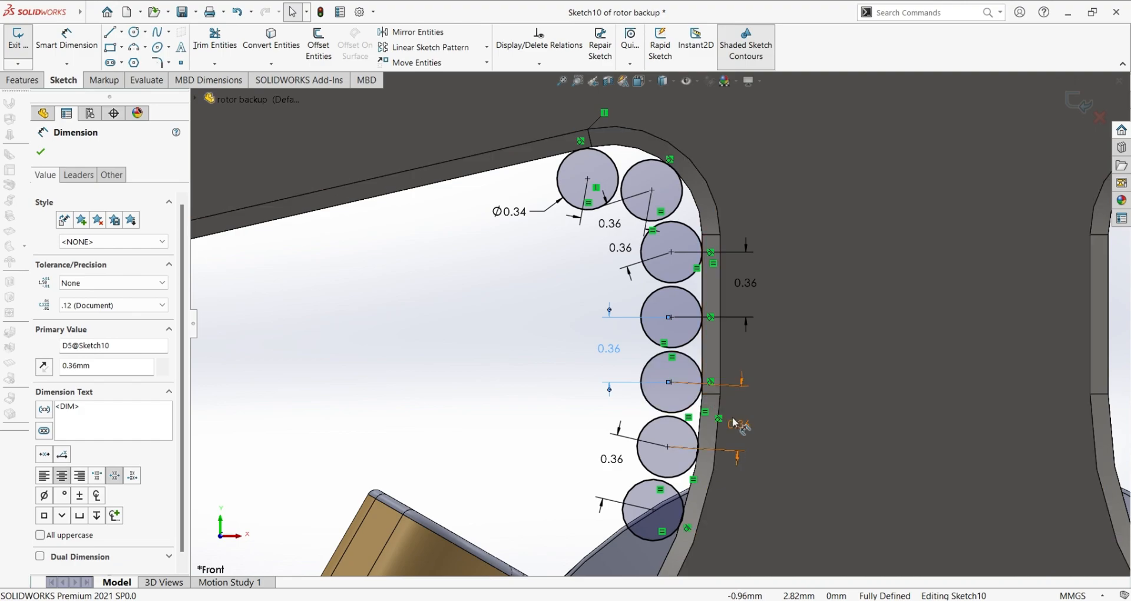
left_click(679, 394)
left_click(612, 459)
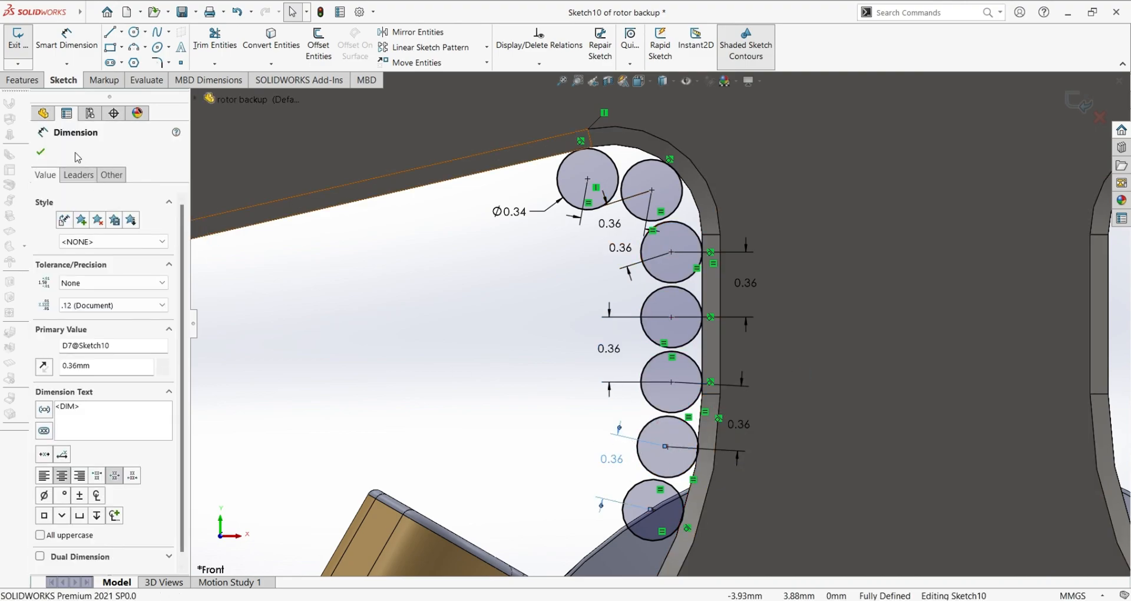
left_click(47, 149)
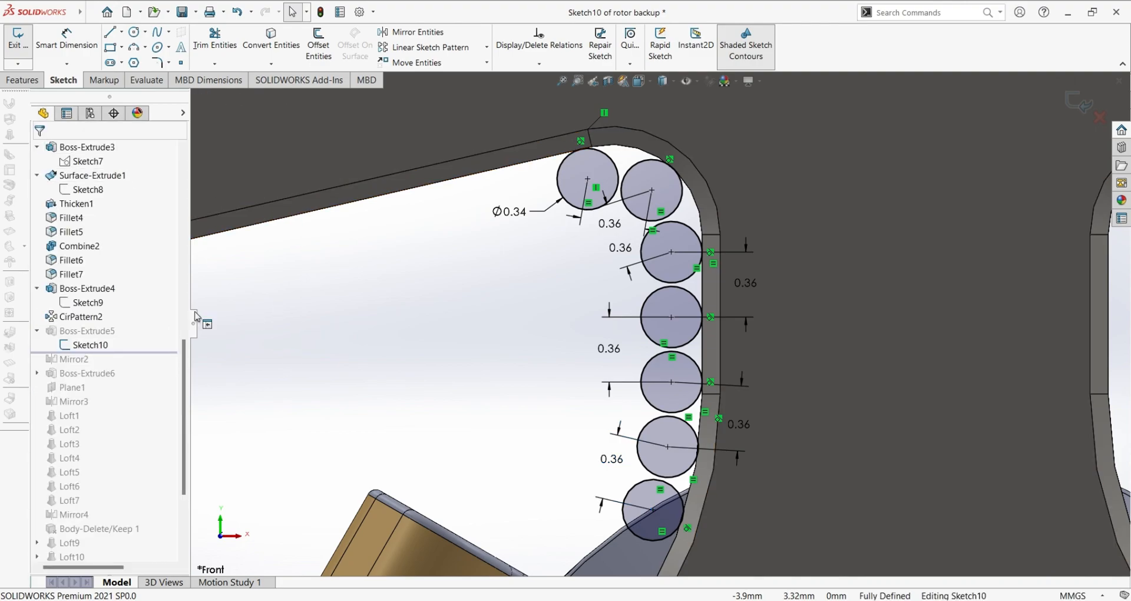
left_click(27, 45)
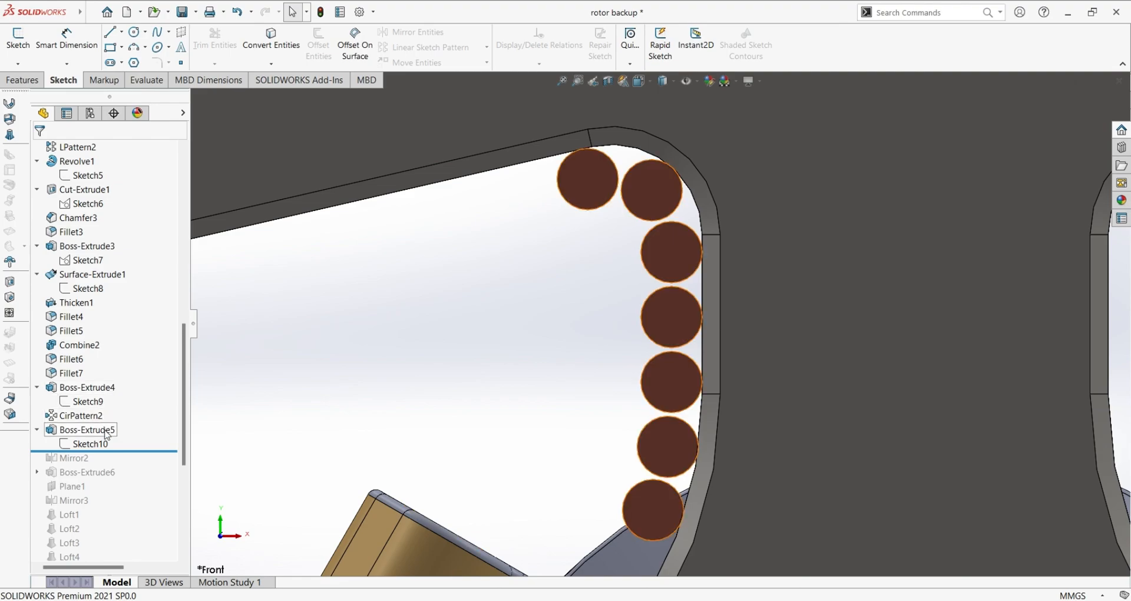
Open the Boss-Extrude5 definition for editing and inspect the slot corner vertex that ends the extrusion at the commutator-side face.
left_click(122, 400)
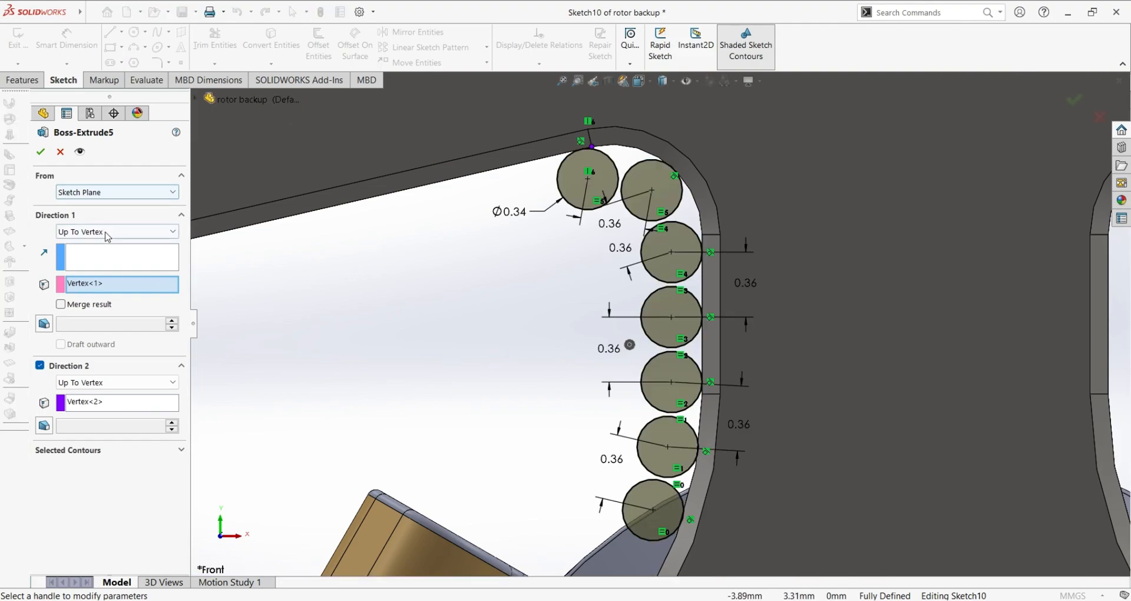
middle_click_drag(439, 295, 616, 298)
scroll(1062, 384, "up", 2)
scroll(976, 216, "down", 8)
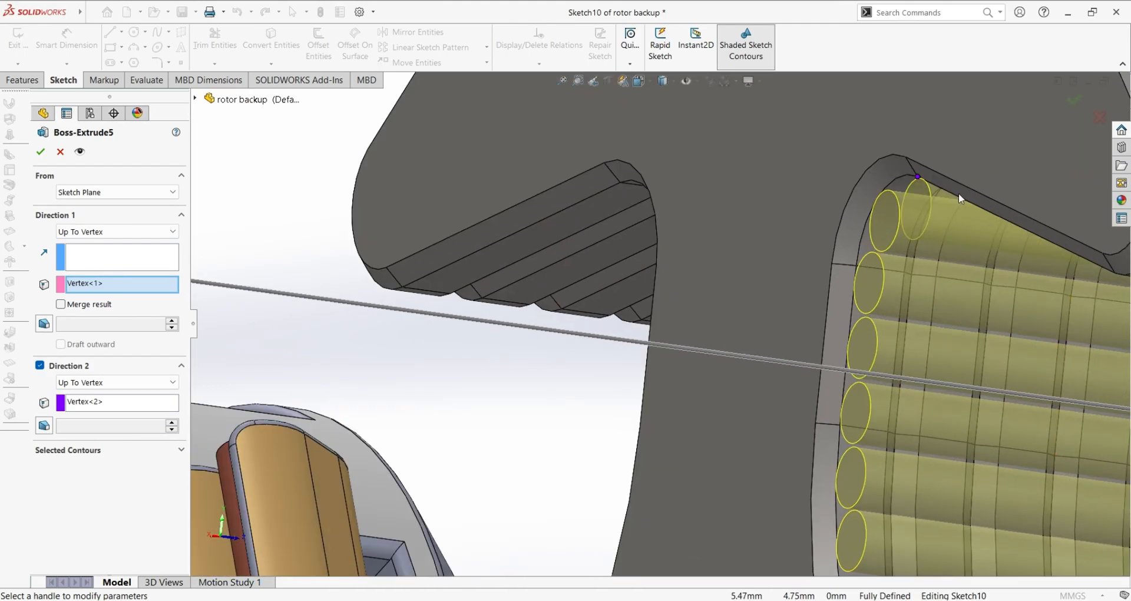
scroll(630, 200, "down", 7)
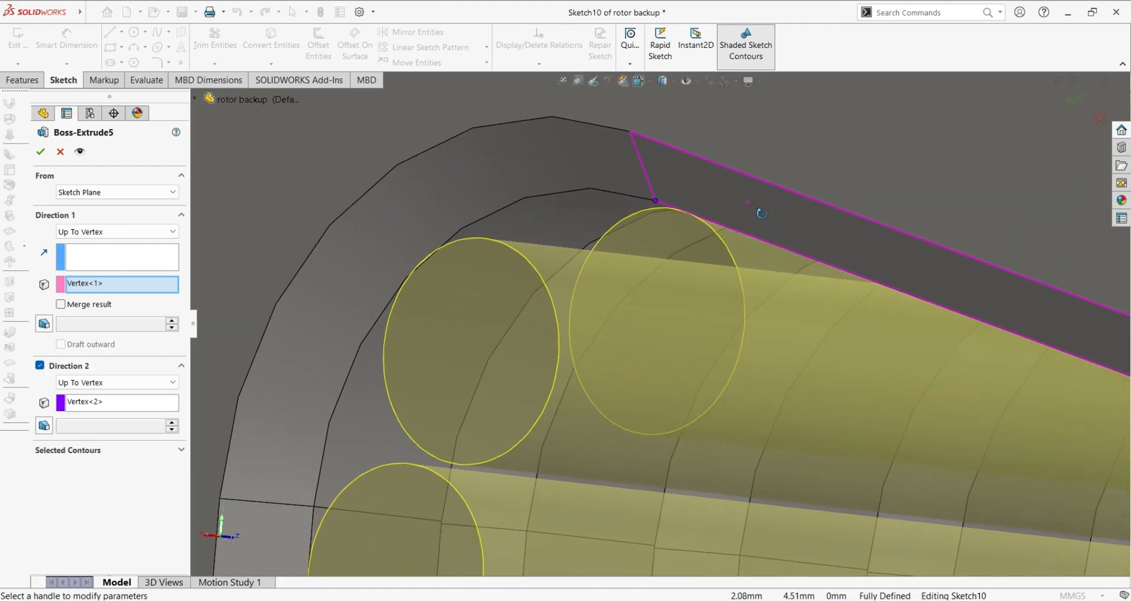
scroll(624, 234, "down", 2)
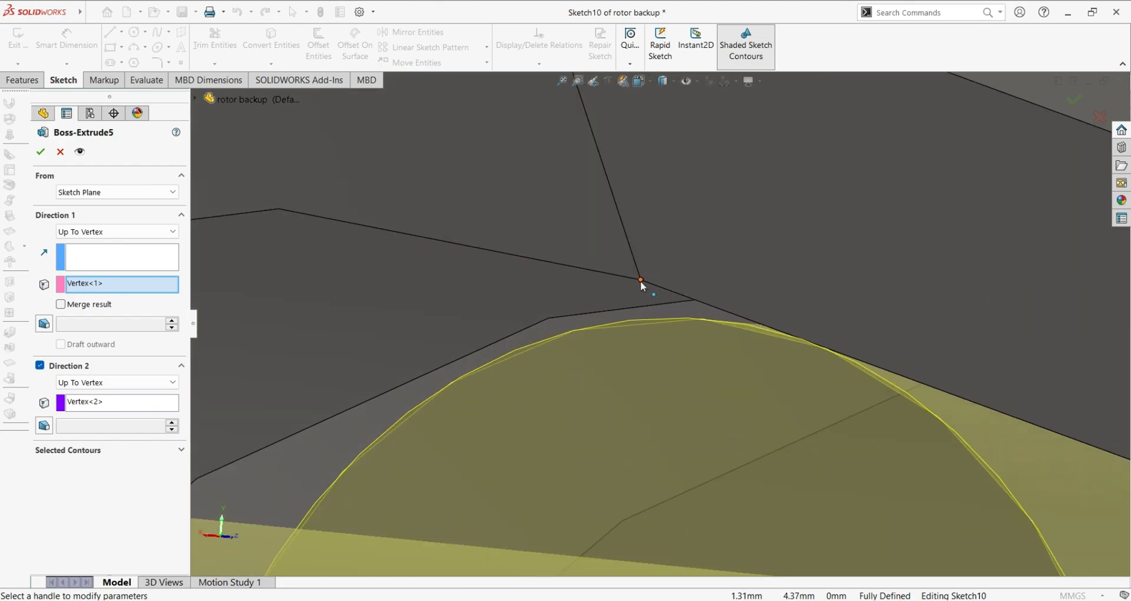
Examine how Boss-Extrude5 runs the wires in both directions through the rotor slot, and accept the definition without changes.
scroll(642, 286, "up", 15)
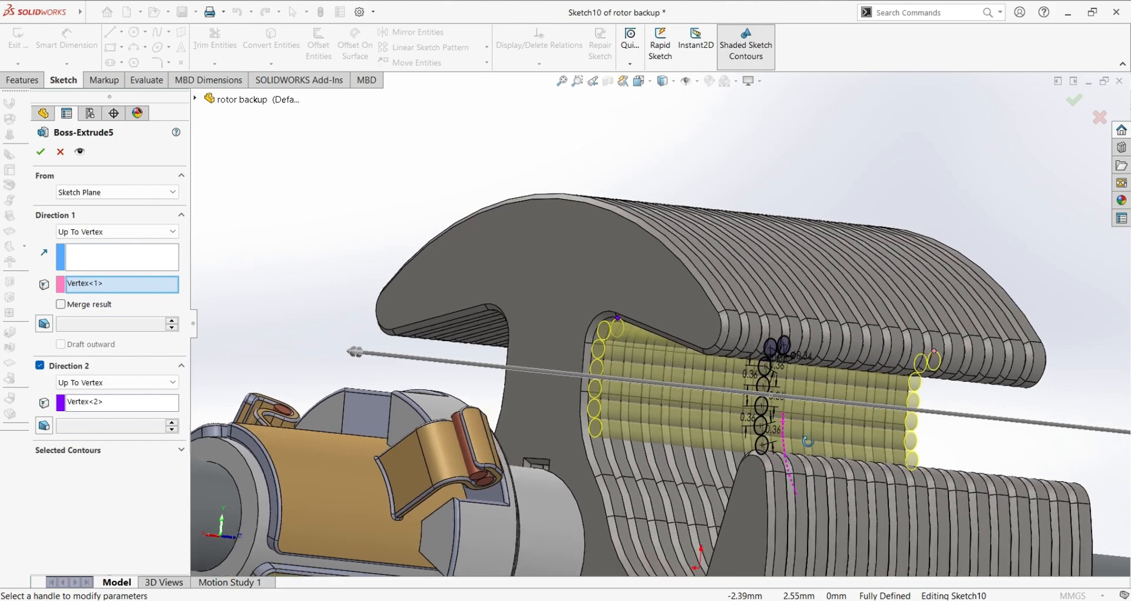
middle_click_drag(808, 441, 589, 365)
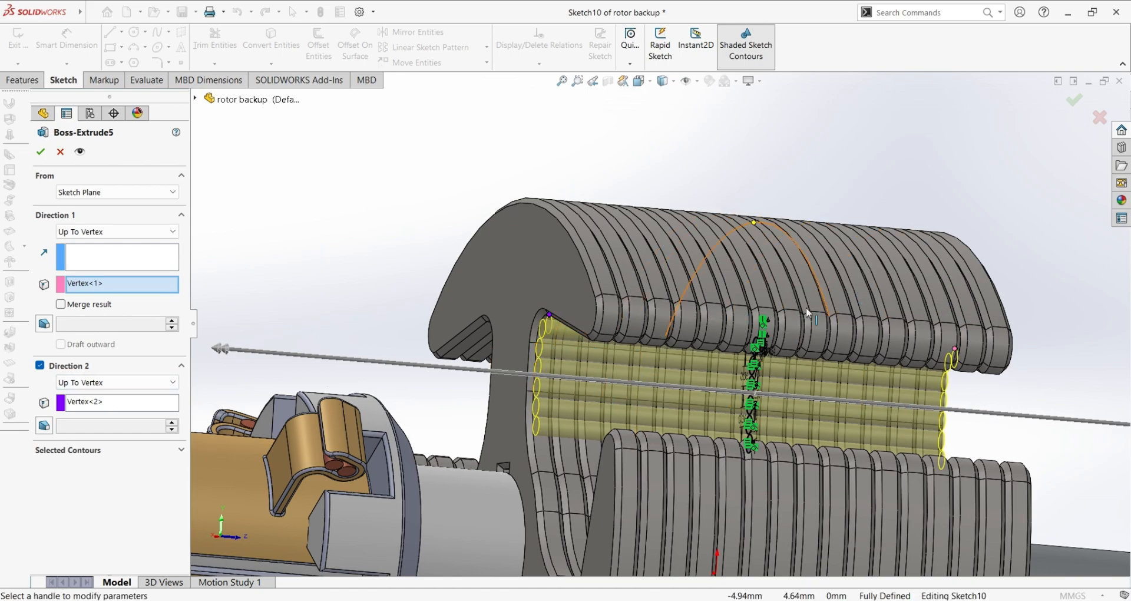
key("Return")
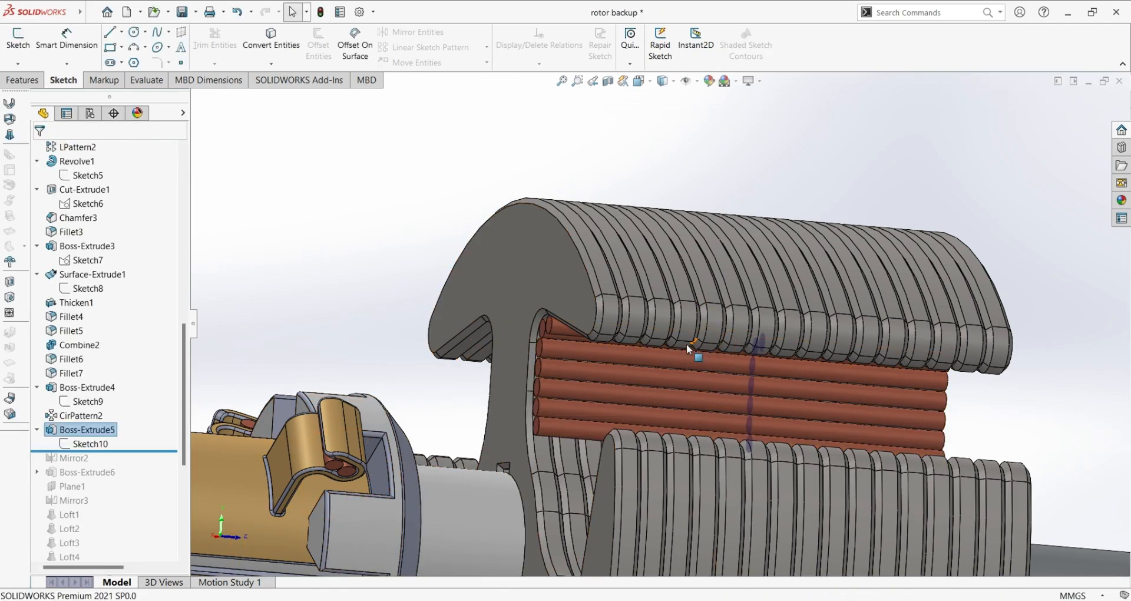
Roll the feature history forward to include Mirror2 and open its definition for editing.
left_click_drag(142, 457, 141, 466)
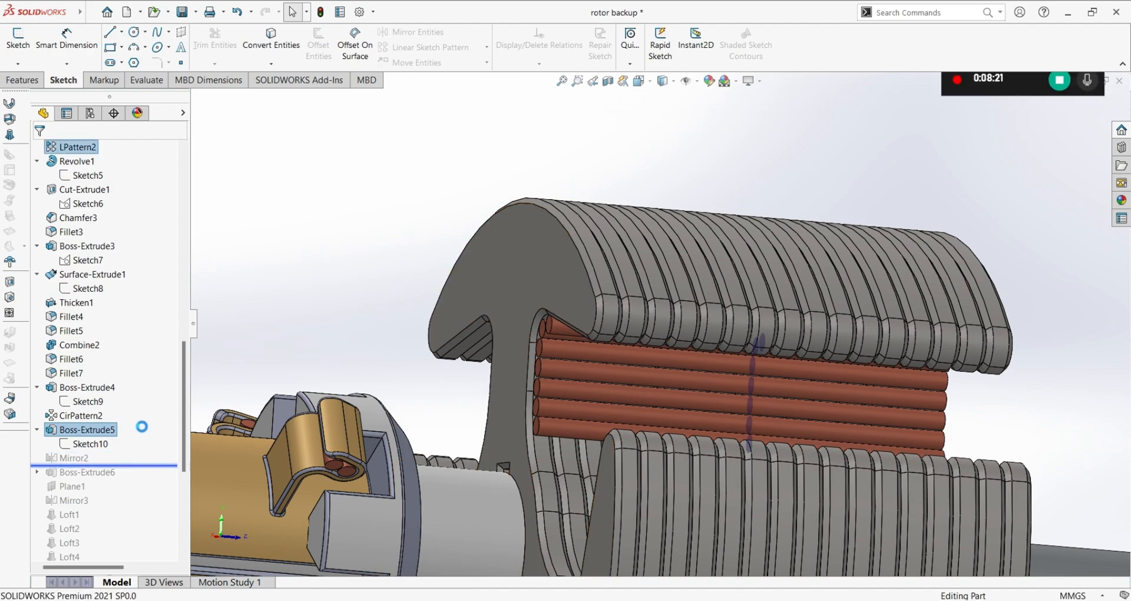
scroll(121, 447, "up", 2)
scroll(92, 393, "down", 3)
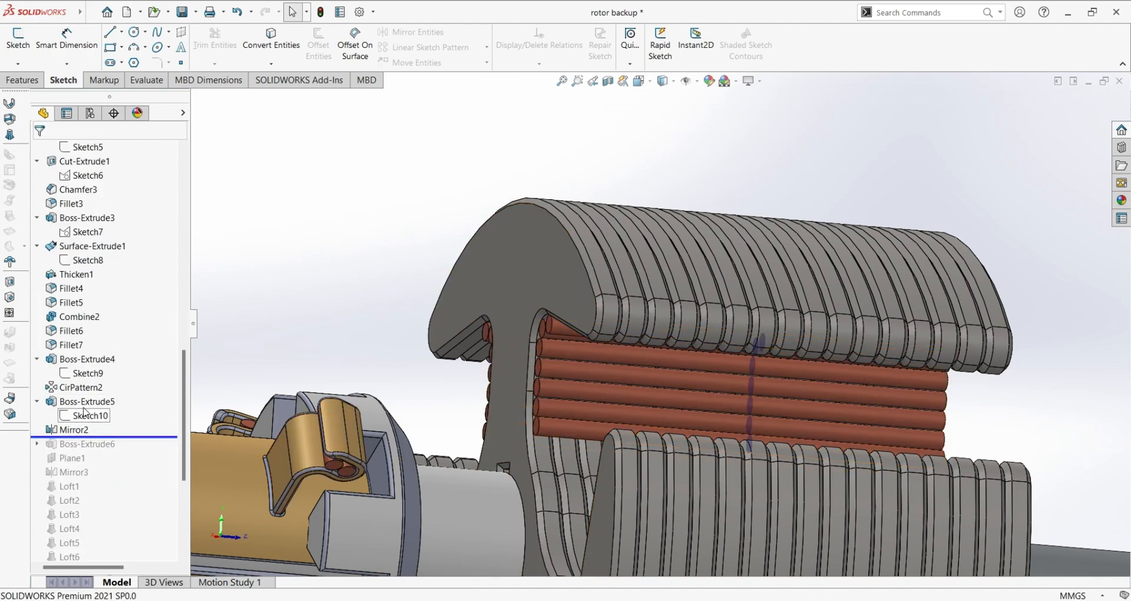
left_click(88, 428)
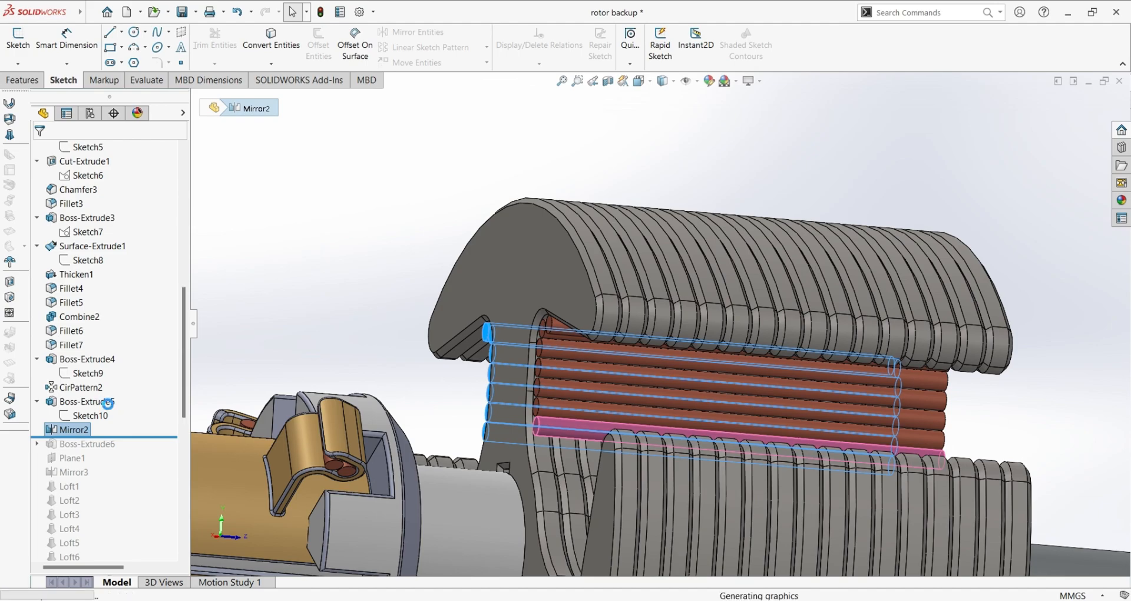
Examine how Mirror2 mirrors the Boss-Extrude5 wire bodies about the Right Plane, and close the definition without changes.
scroll(414, 313, "up", 8)
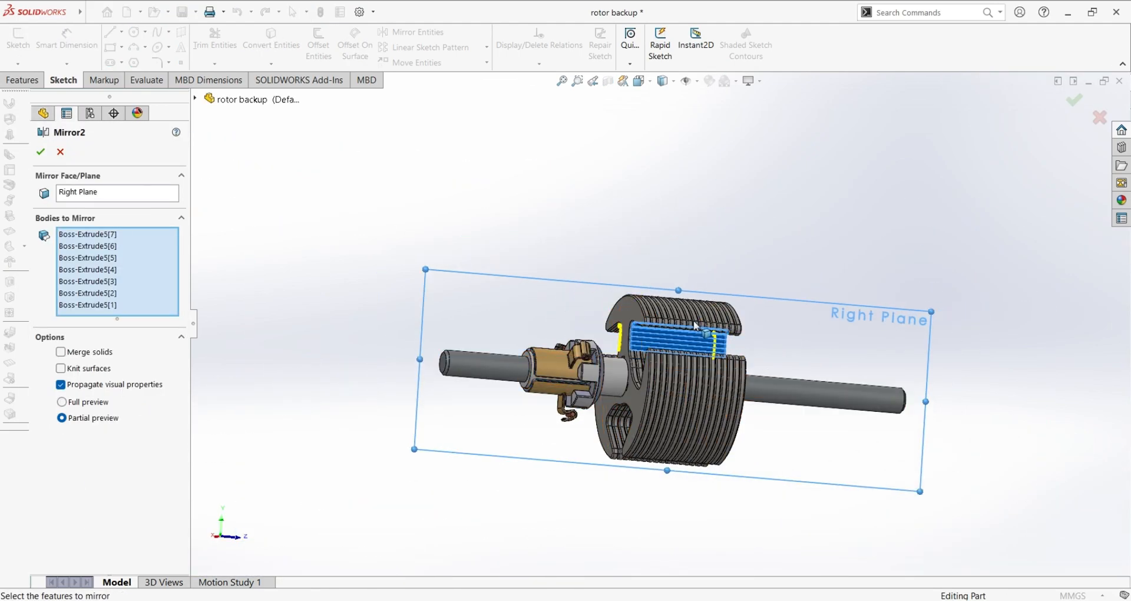
scroll(695, 326, "down", 10)
middle_click_drag(355, 417, 497, 449)
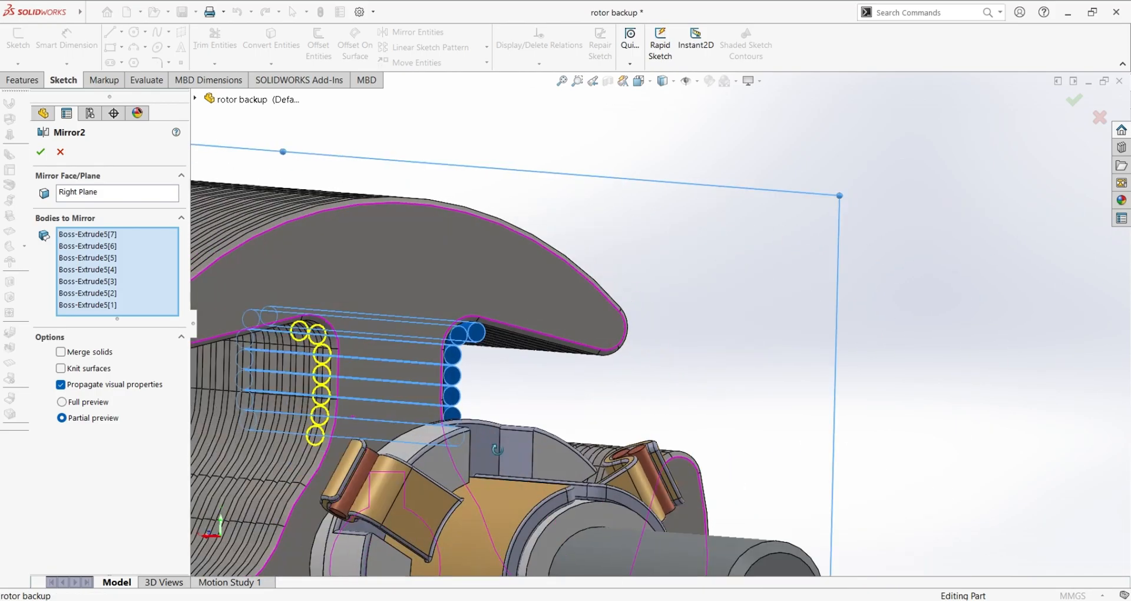
scroll(239, 409, "up", 5)
scroll(423, 373, "down", 5)
scroll(790, 279, "down", 3)
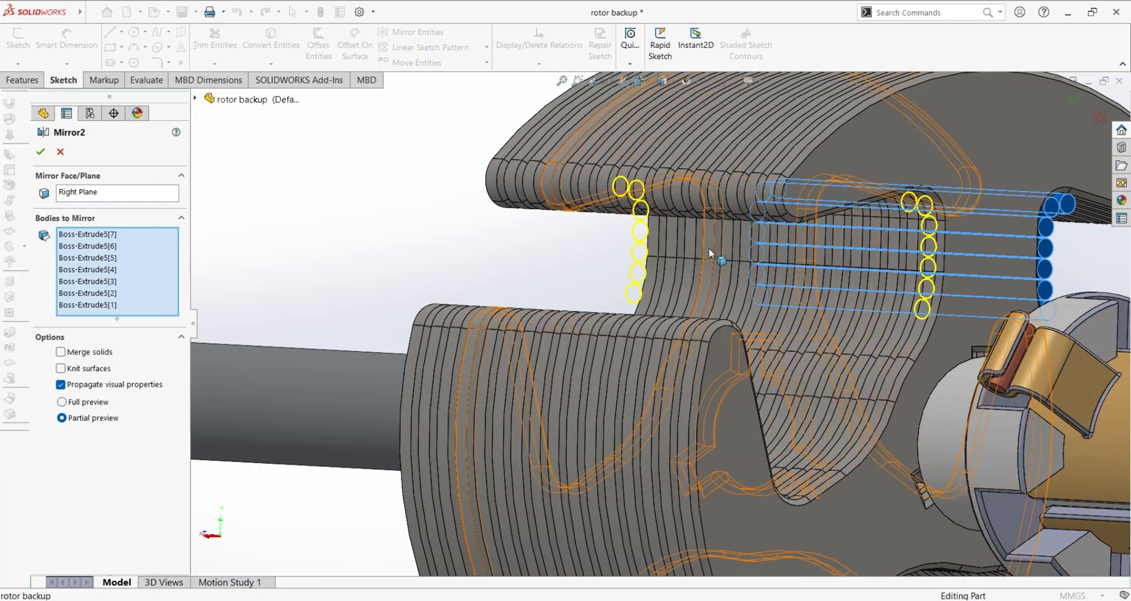
scroll(711, 248, "up", 4)
middle_click_drag(866, 277, 757, 292)
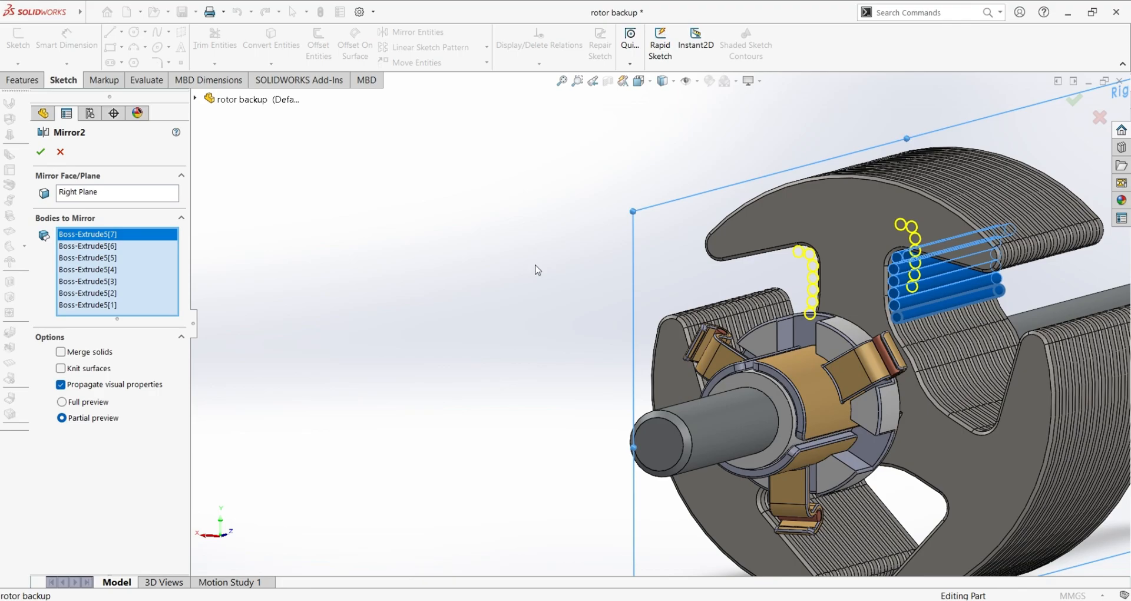
left_click(61, 152)
Inspect the original and mirrored slot wires on both sides of the rotor tooth.
middle_click_drag(442, 246, 580, 299)
scroll(581, 299, "up", 4)
scroll(430, 304, "down", 5)
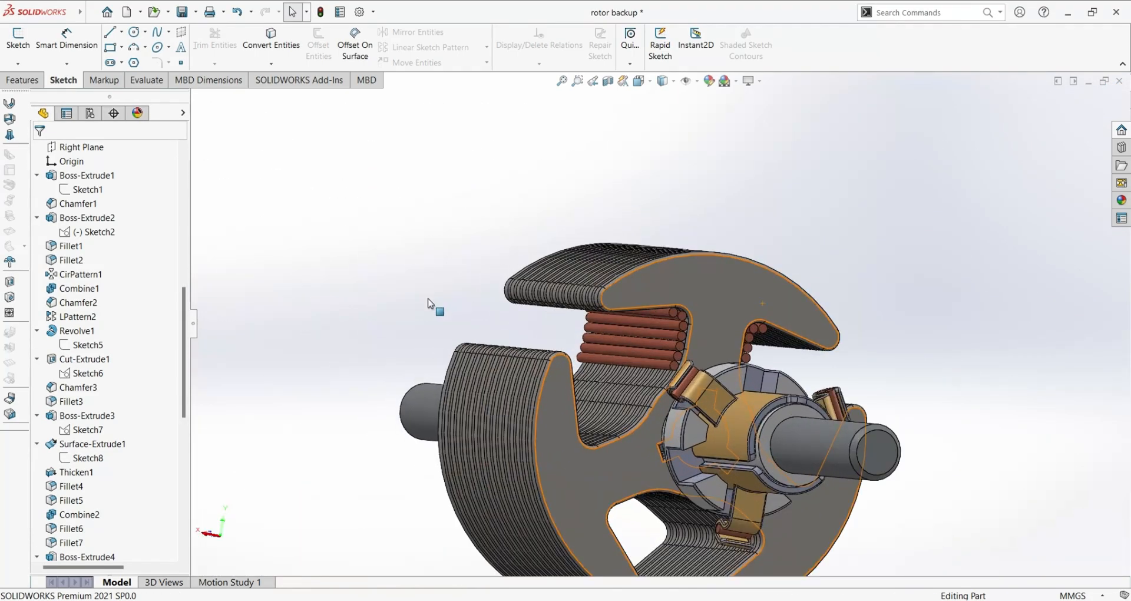
middle_click_drag(689, 330, 701, 305)
middle_click_drag(1084, 377, 1081, 333)
scroll(1090, 330, "up", 4)
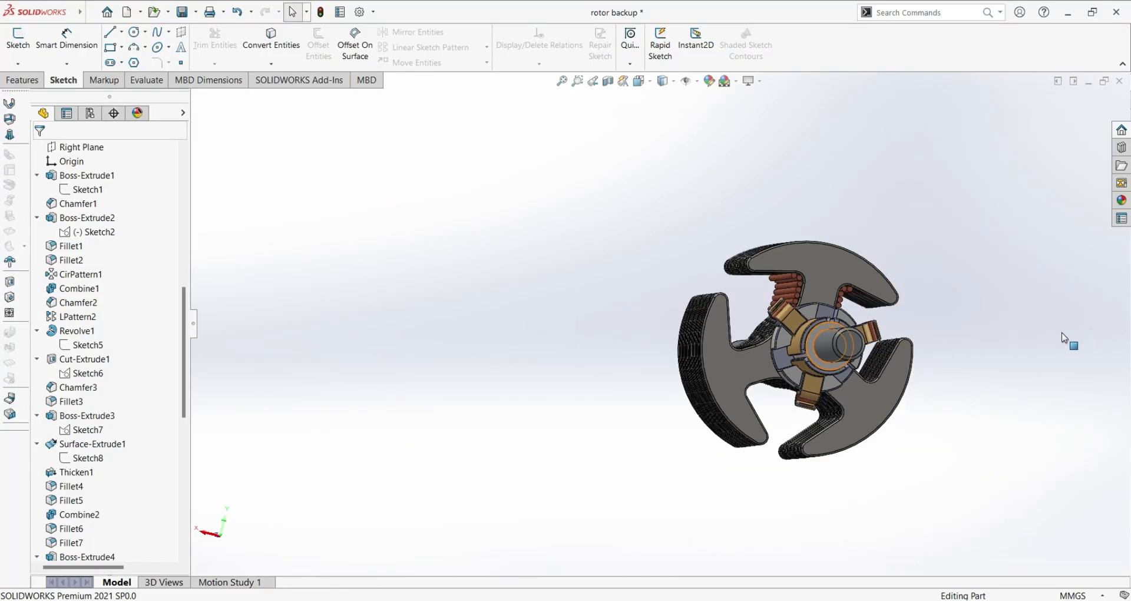
scroll(1065, 337, "down", 3)
scroll(863, 323, "down", 4)
middle_click_drag(728, 330, 606, 295)
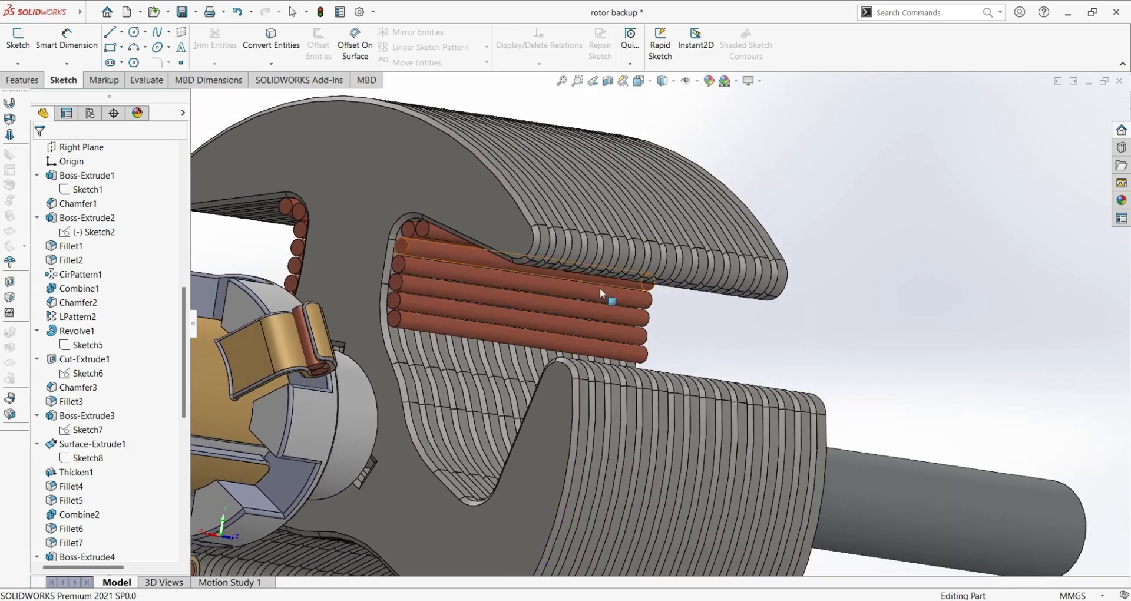
scroll(605, 295, "up", 3)
scroll(236, 307, "down", 1)
scroll(236, 306, "up", 2)
scroll(88, 405, "down", 7)
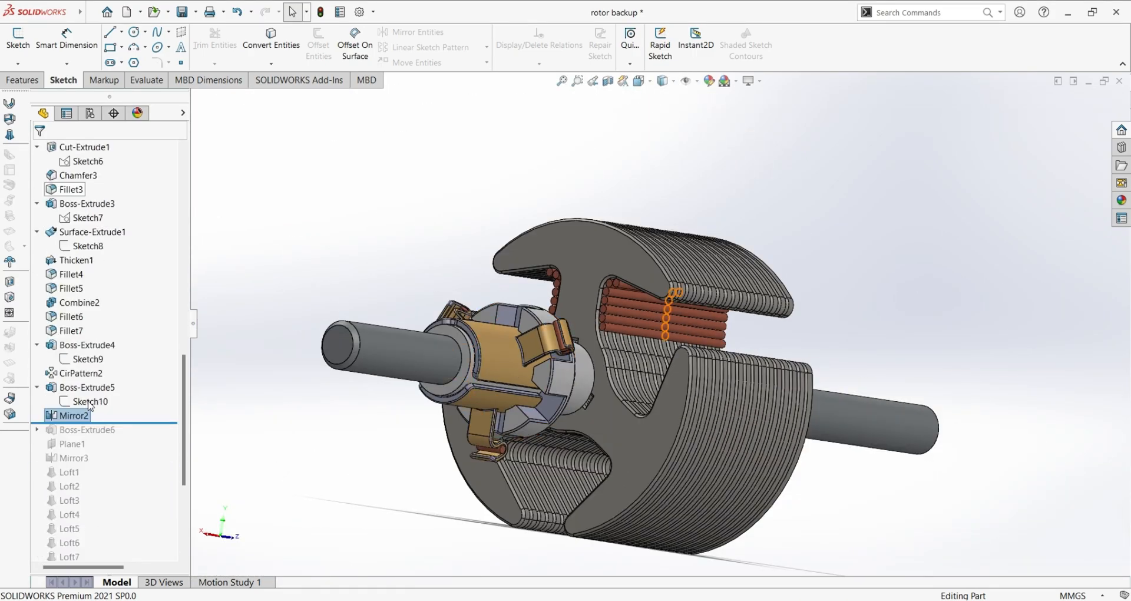
Roll the feature history forward to include Boss-Extrude6 and open its Sketch11 for editing.
left_click_drag(125, 345, 130, 359)
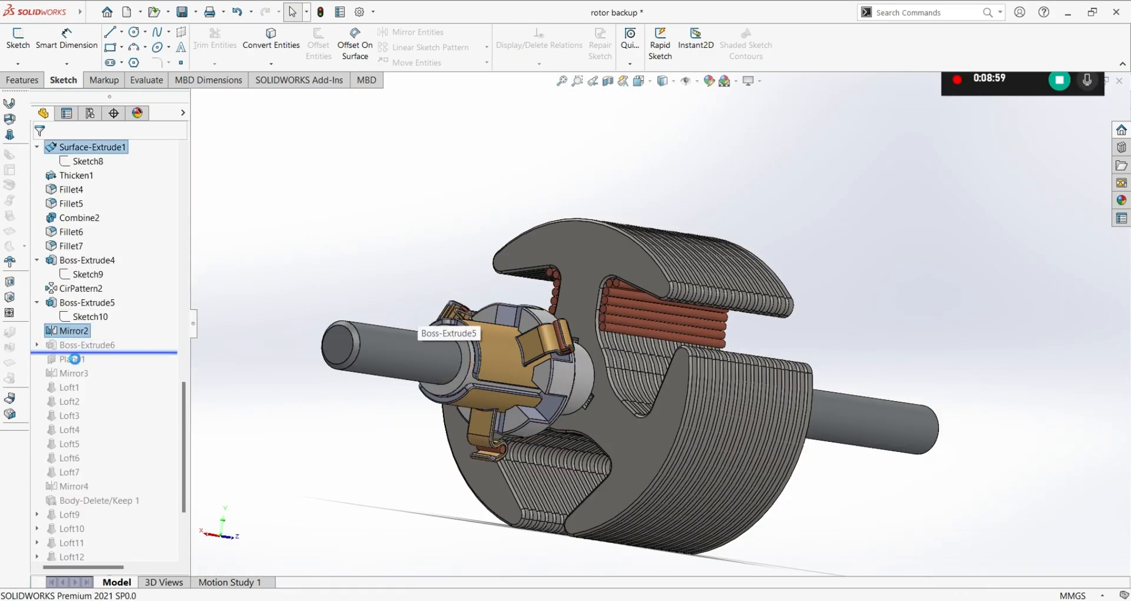
left_click(37, 443)
left_click(85, 459)
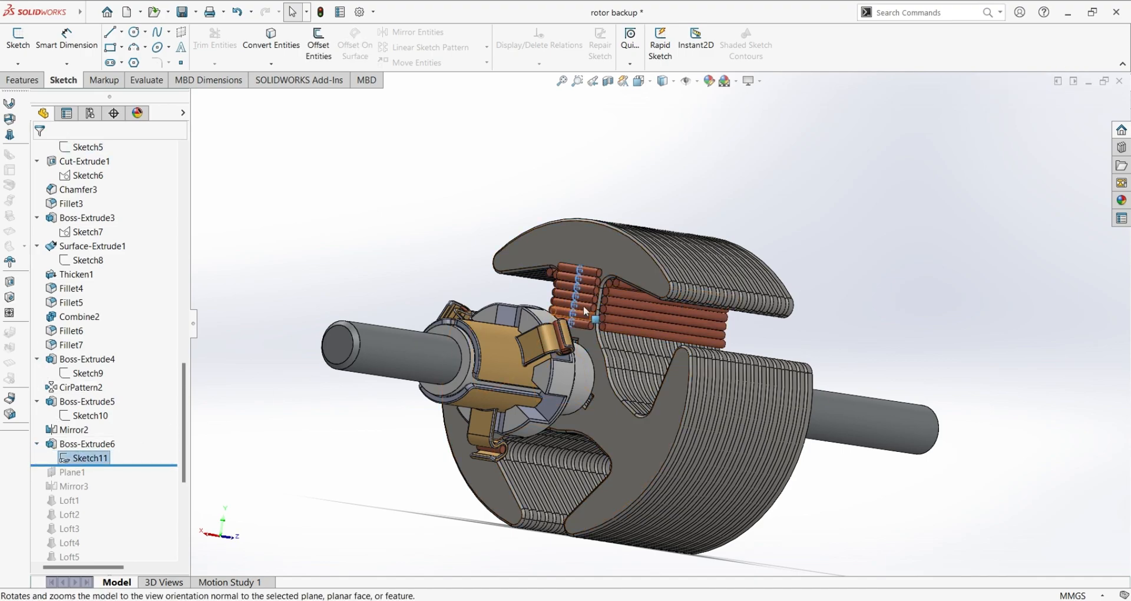
scroll(564, 337, "down", 8)
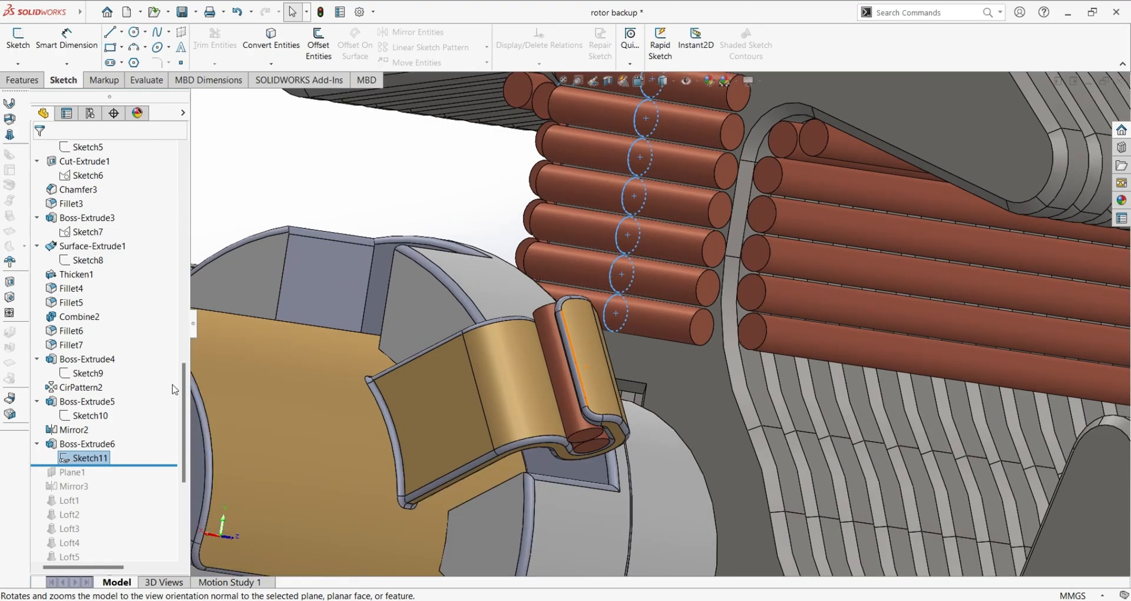
left_click(82, 459)
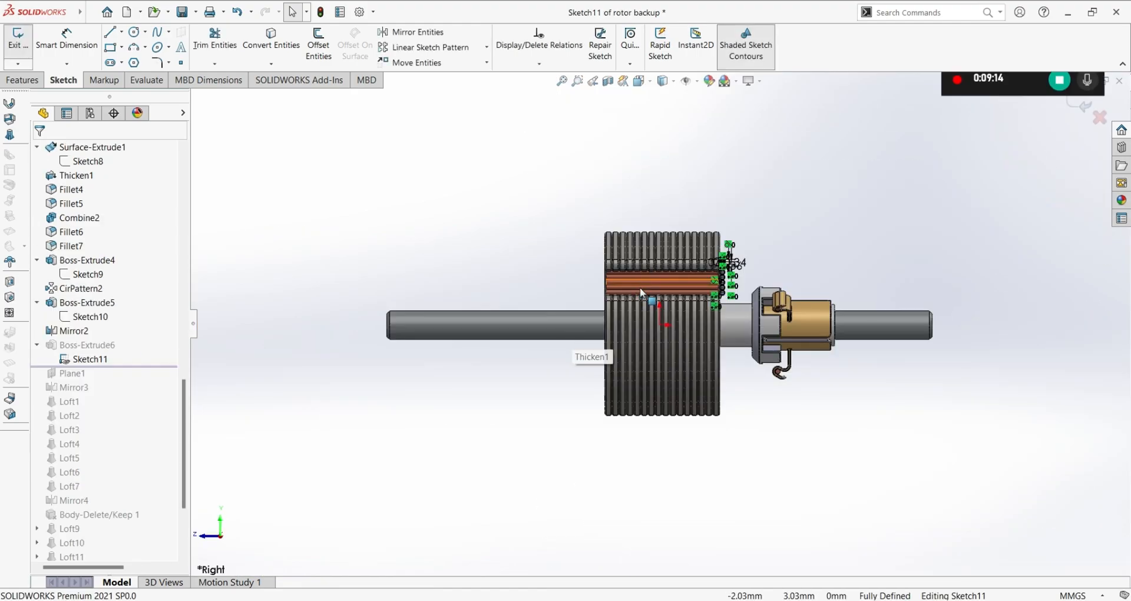
Examine the top Sketch11 circle's diameter, and select the dimension that places the circle relative to the rotor's end face.
scroll(868, 324, "down", 2)
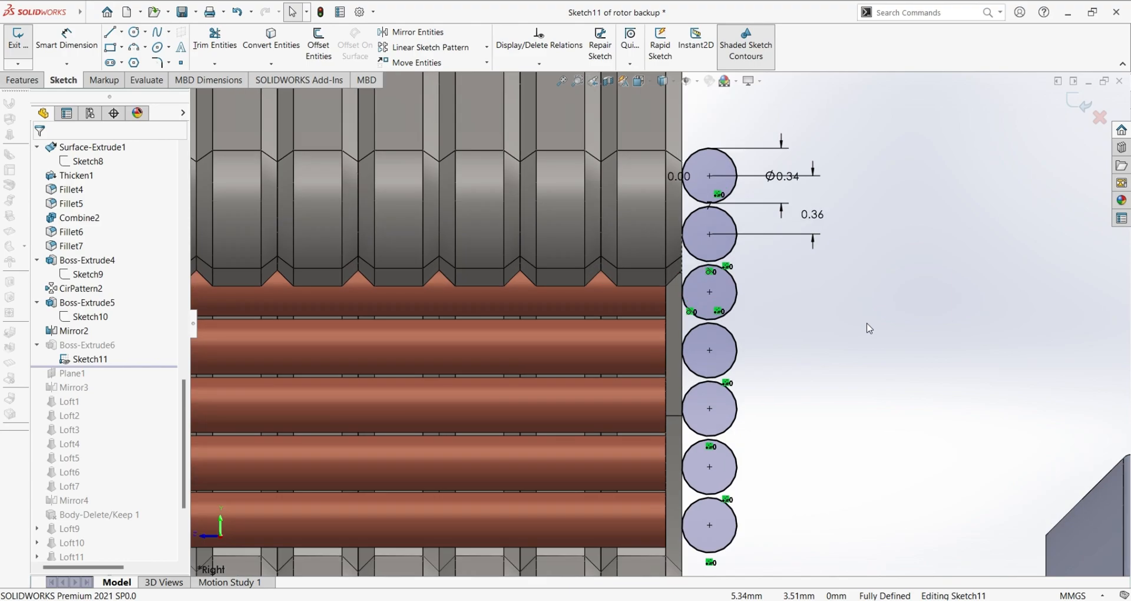
scroll(575, 139, "down", 3)
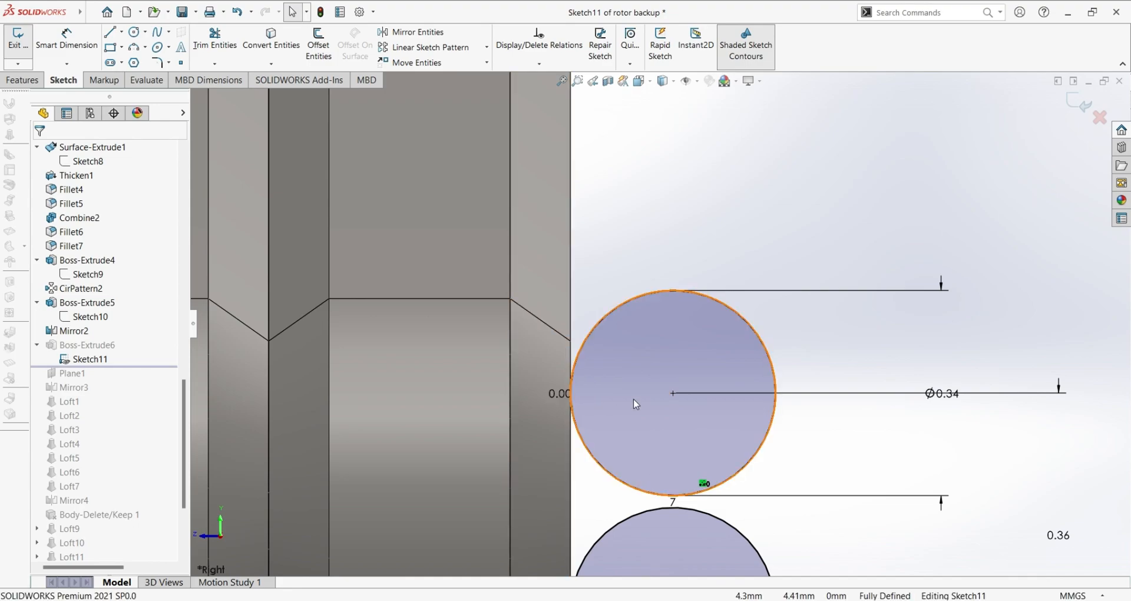
mouse_move(868, 452)
middle_mouse_down()
mouse_move(877, 460)
mouse_move(869, 441)
middle_mouse_up()
left_click(524, 362)
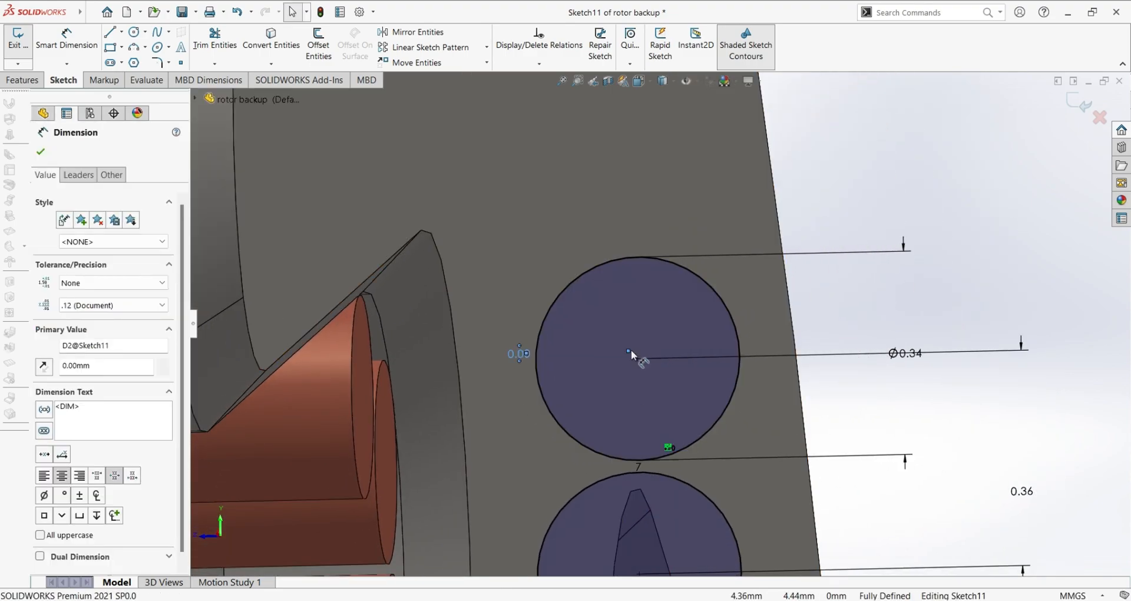
Compare the top Sketch11 circle's position with the uppermost slot wire and the nearby rounded slot corner.
middle_click_drag(493, 433, 532, 449)
scroll(242, 301, "up", 3)
scroll(235, 296, "down", 8)
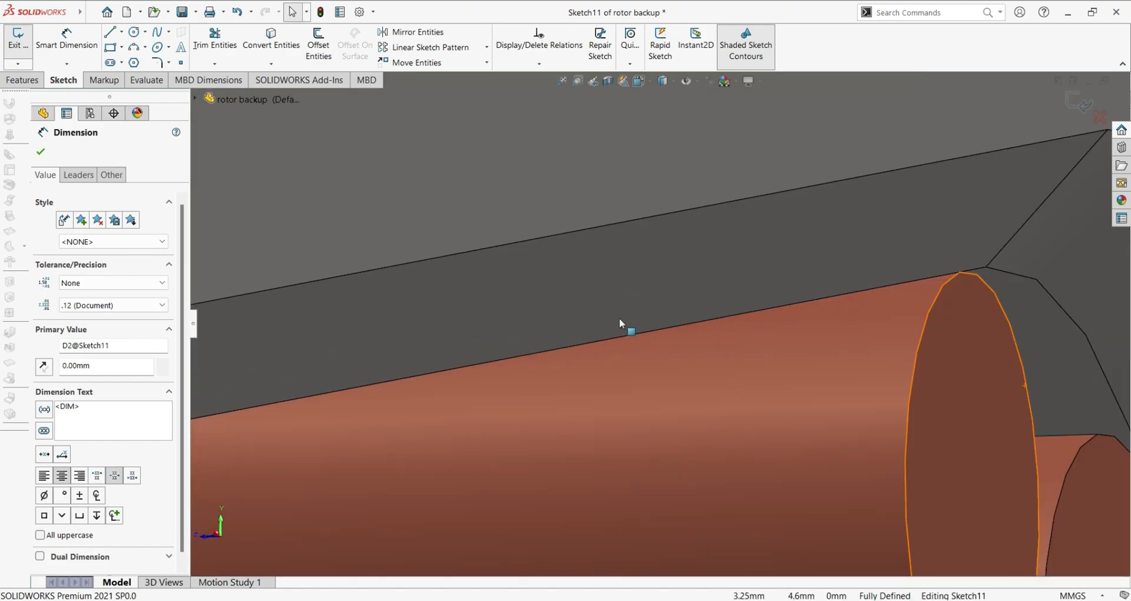
scroll(966, 314, "up", 1)
scroll(970, 313, "down", 2)
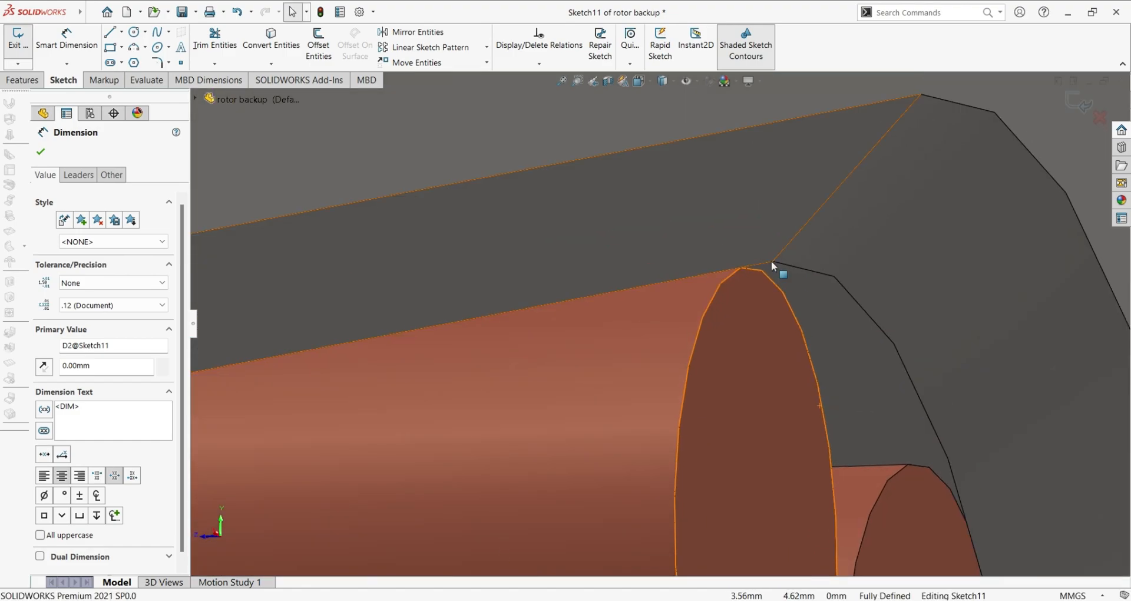
middle_click_drag(773, 261, 1115, 420)
scroll(1051, 429, "up", 5)
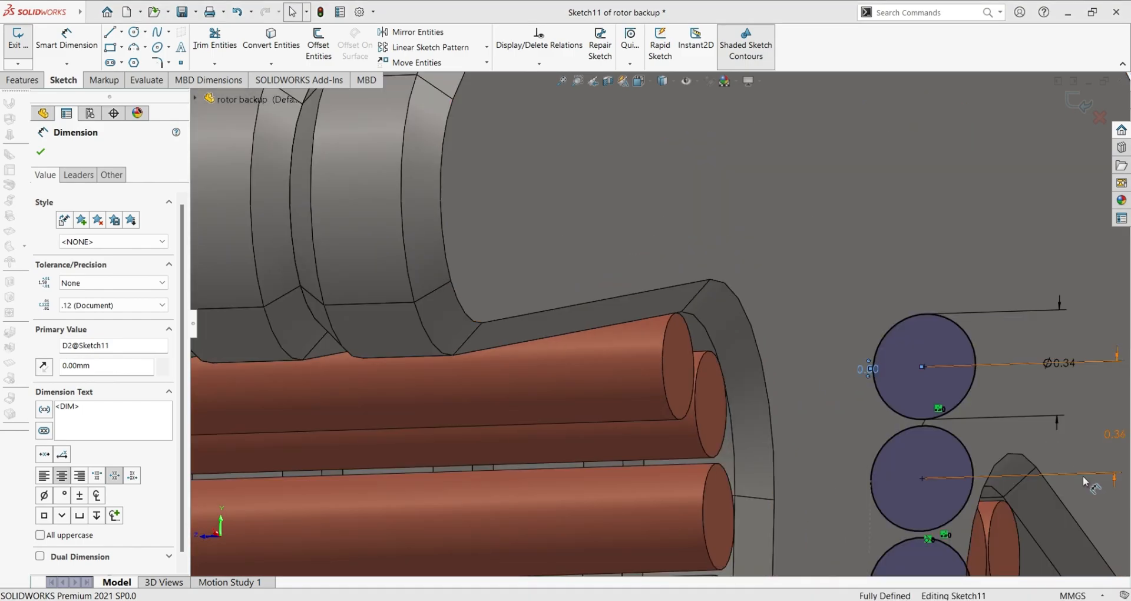
mouse_move(980, 444)
middle_mouse_down()
mouse_move(1041, 467)
mouse_move(866, 412)
mouse_move(568, 206)
middle_mouse_up()
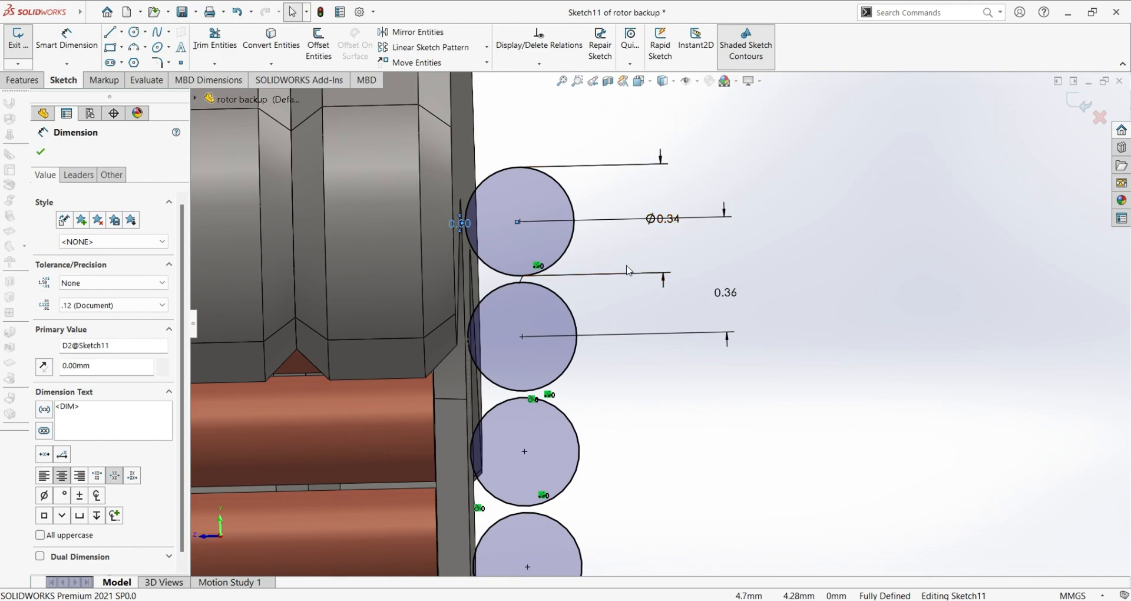
Check how the column of Sketch11 circles lines up with the slot wires, and exit the sketch.
scroll(618, 395, "up", 2)
scroll(619, 394, "up", 3)
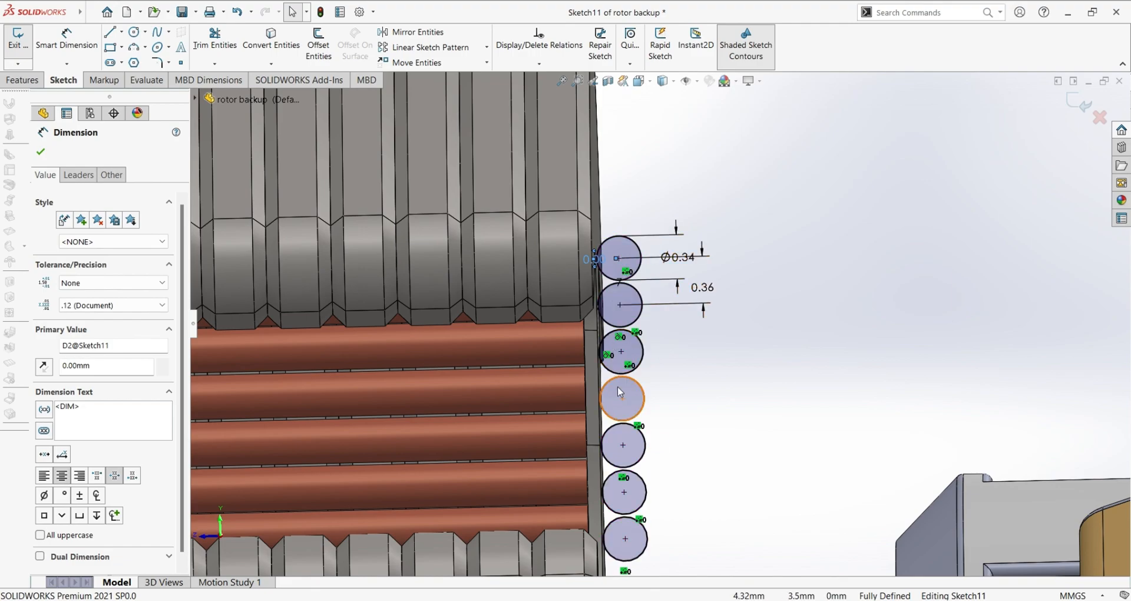
mouse_move(705, 449)
middle_mouse_down()
mouse_move(732, 444)
mouse_move(707, 424)
middle_mouse_up()
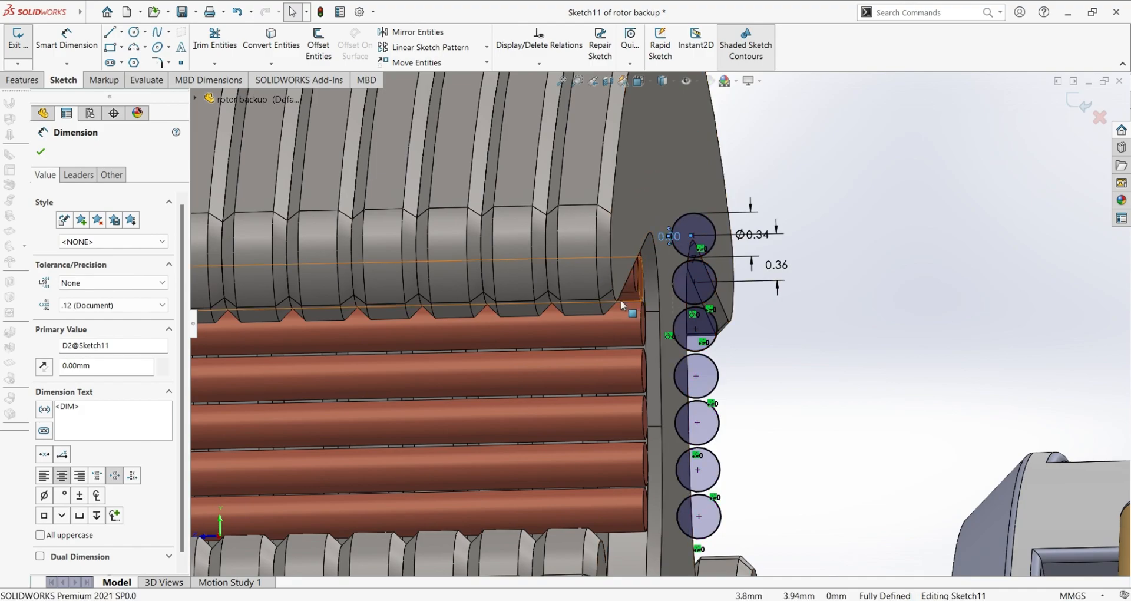
left_click(41, 153)
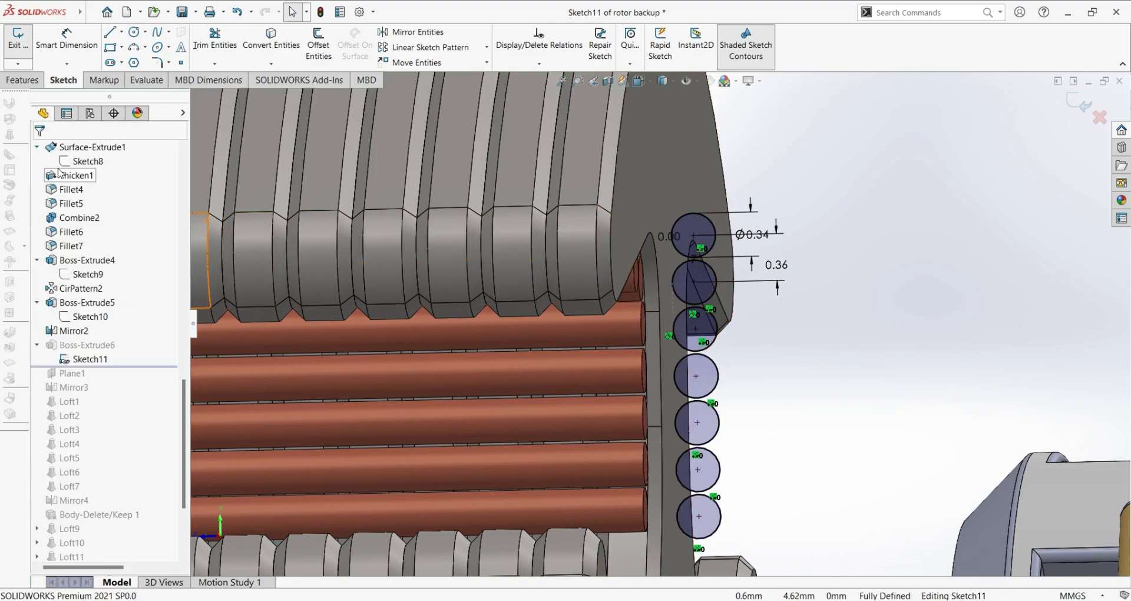
left_click(18, 40)
Open the Boss-Extrude6 definition and examine how both directions extend up to vertices on either side of the rotor tooth.
left_click(103, 444)
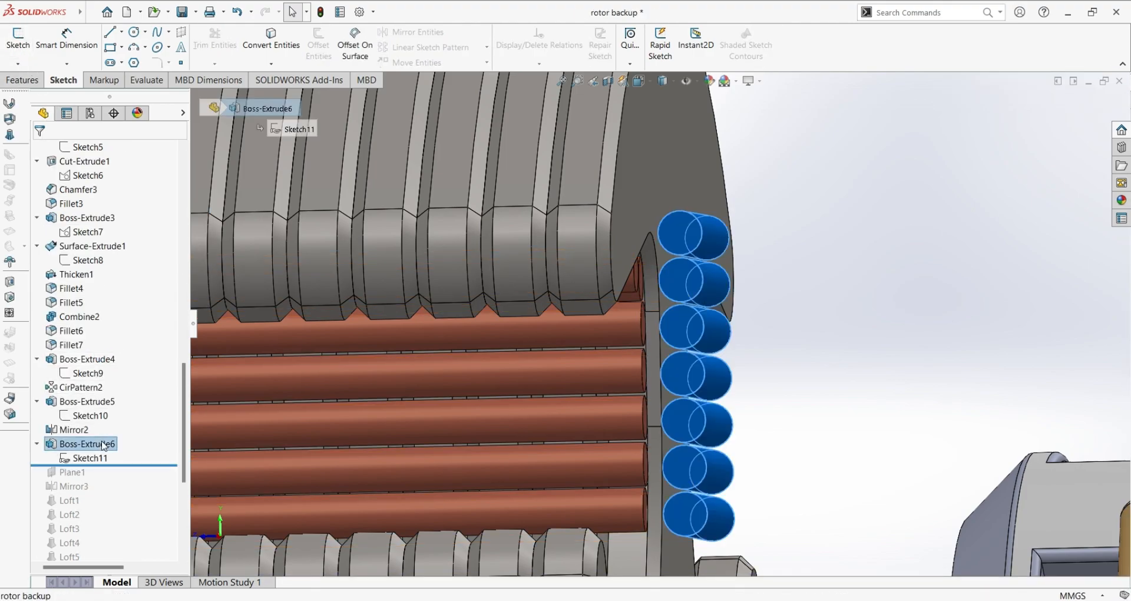
left_click(115, 414)
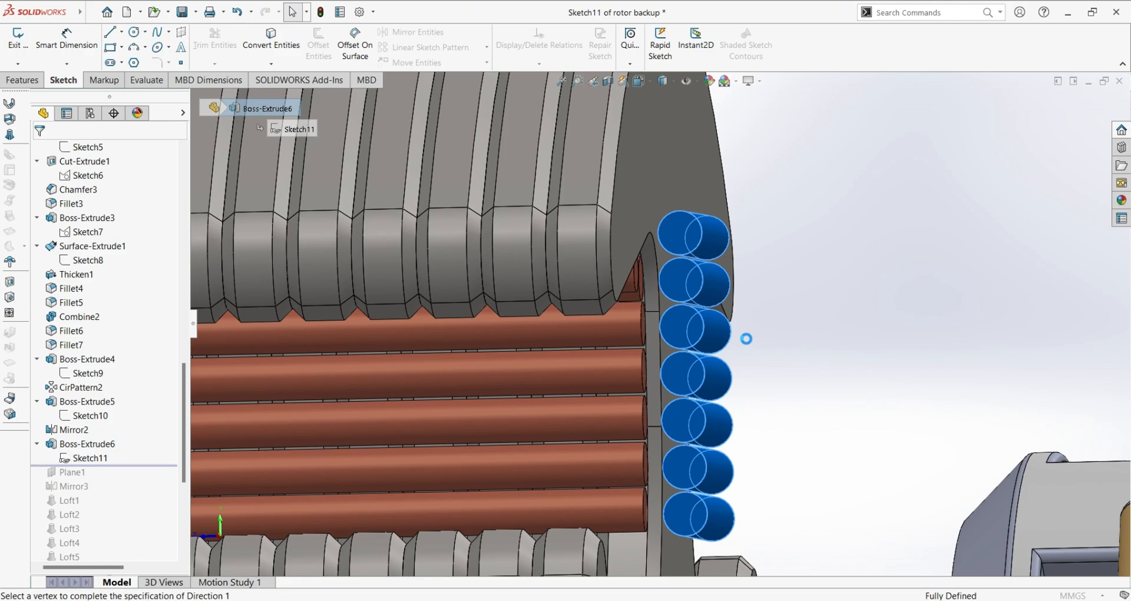
mouse_move(737, 330)
middle_mouse_down()
mouse_move(904, 345)
mouse_move(678, 337)
middle_mouse_up()
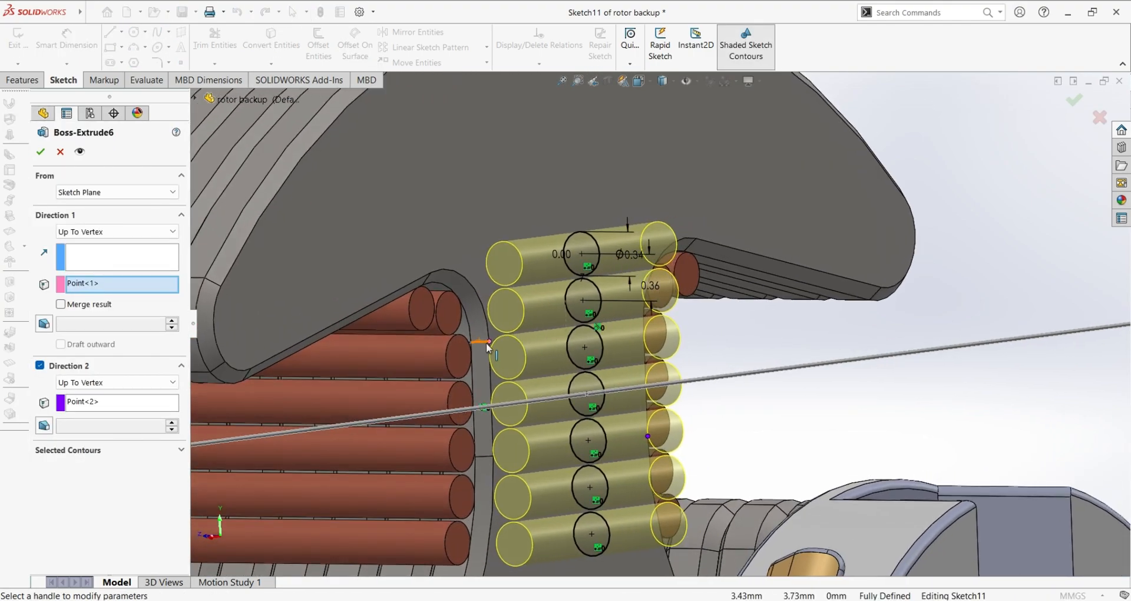
mouse_move(490, 347)
middle_mouse_down()
mouse_move(815, 377)
mouse_move(643, 415)
middle_mouse_up()
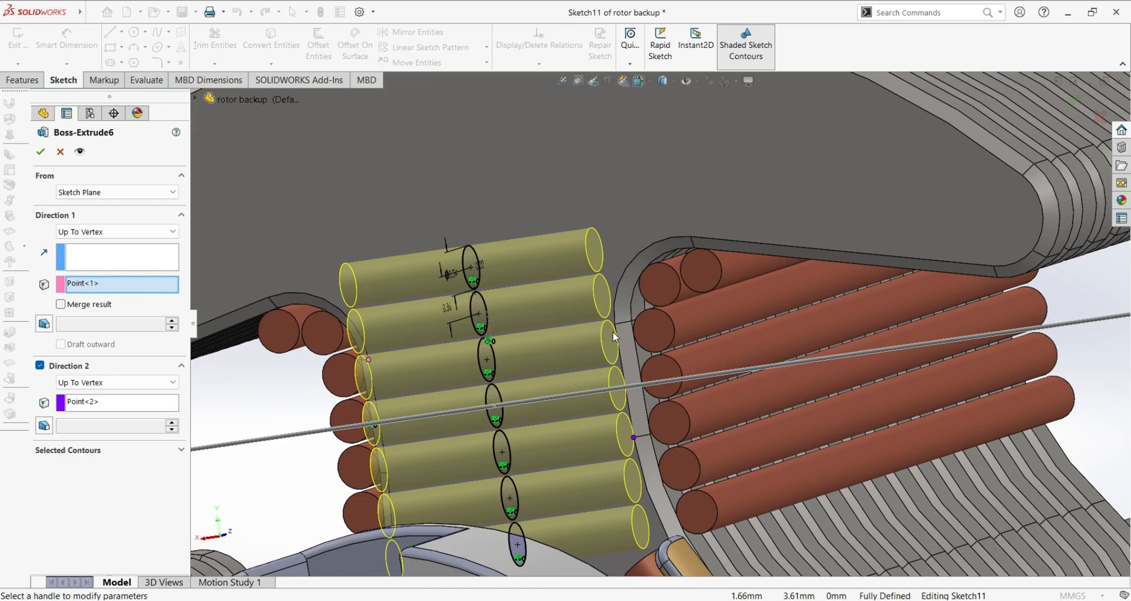
mouse_move(546, 343)
middle_mouse_down()
mouse_move(506, 377)
mouse_move(484, 336)
middle_mouse_up()
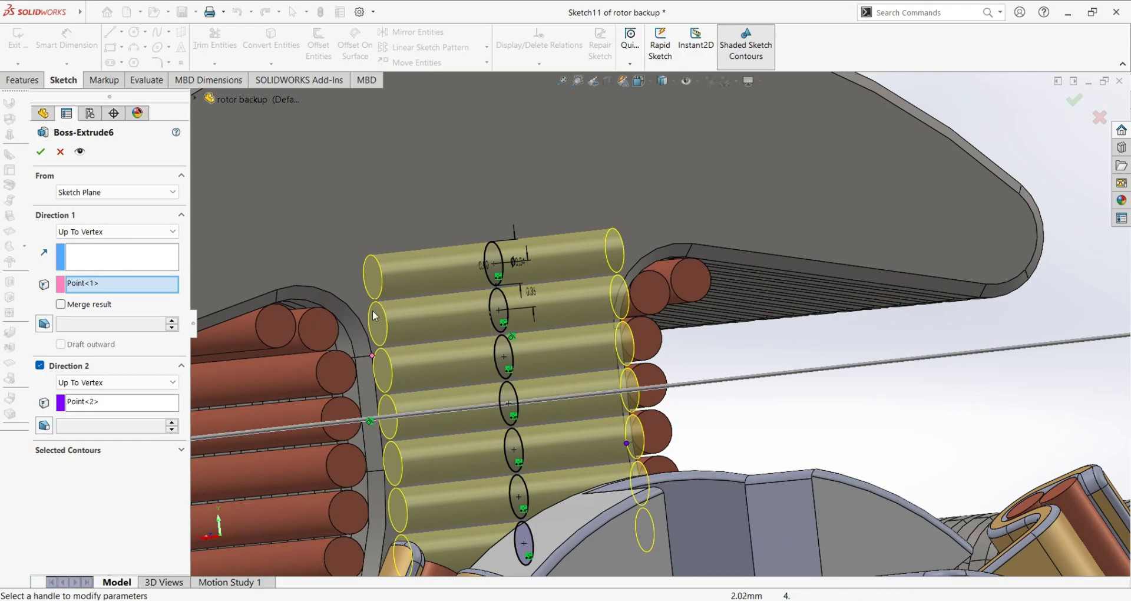
Inspect the slot edge vertex that ends Direction 1 of Boss-Extrude6, and cancel the definition without changes.
scroll(377, 423, "down", 4)
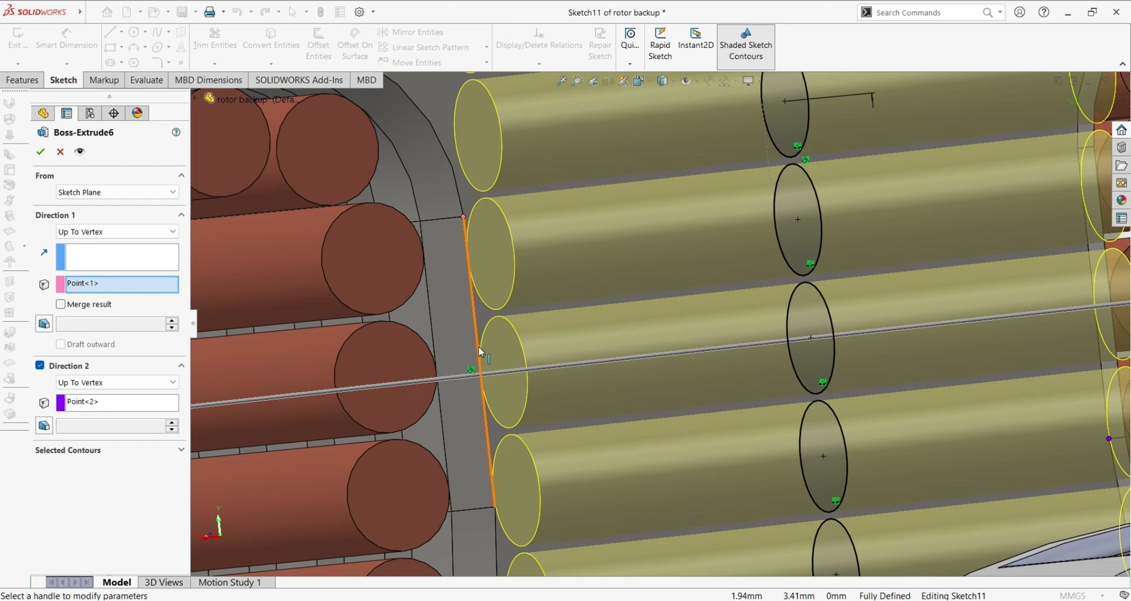
scroll(479, 345, "up", 3)
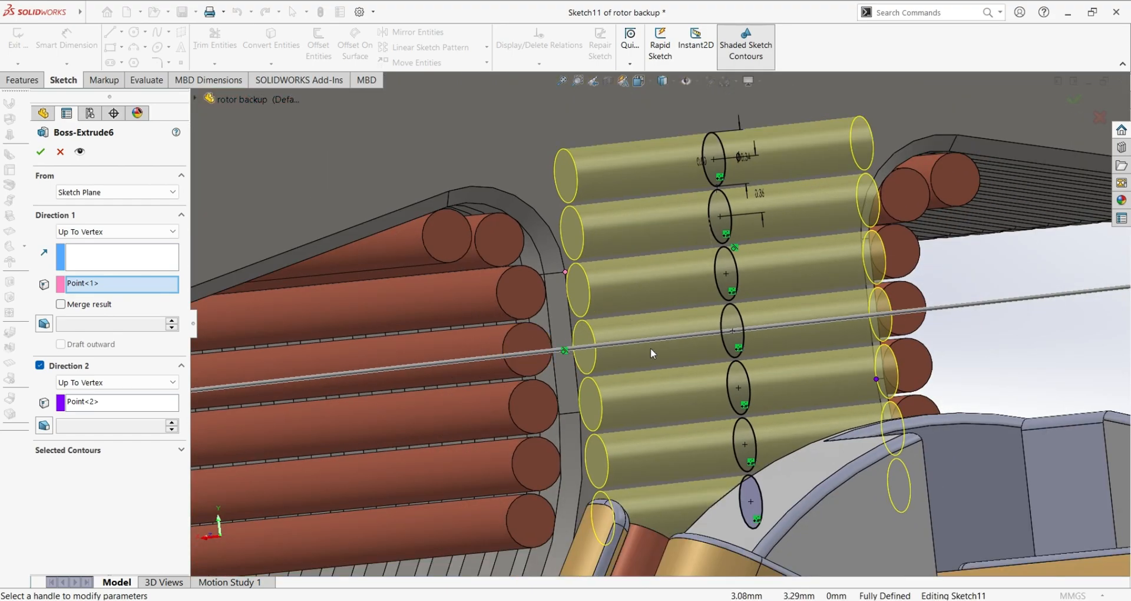
scroll(651, 348, "up", 2)
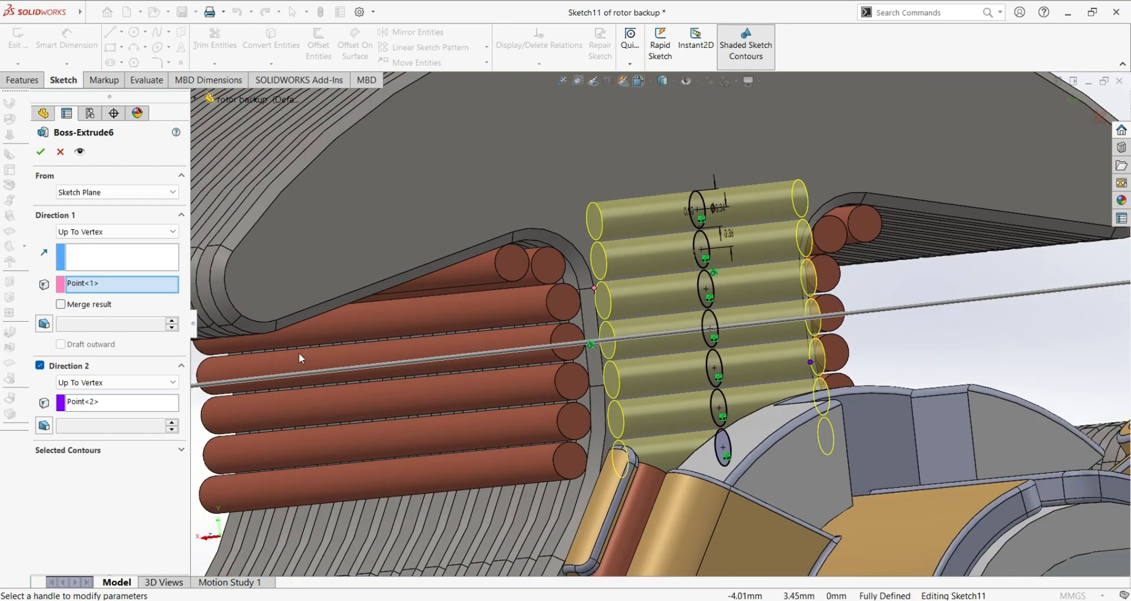
left_click(60, 152)
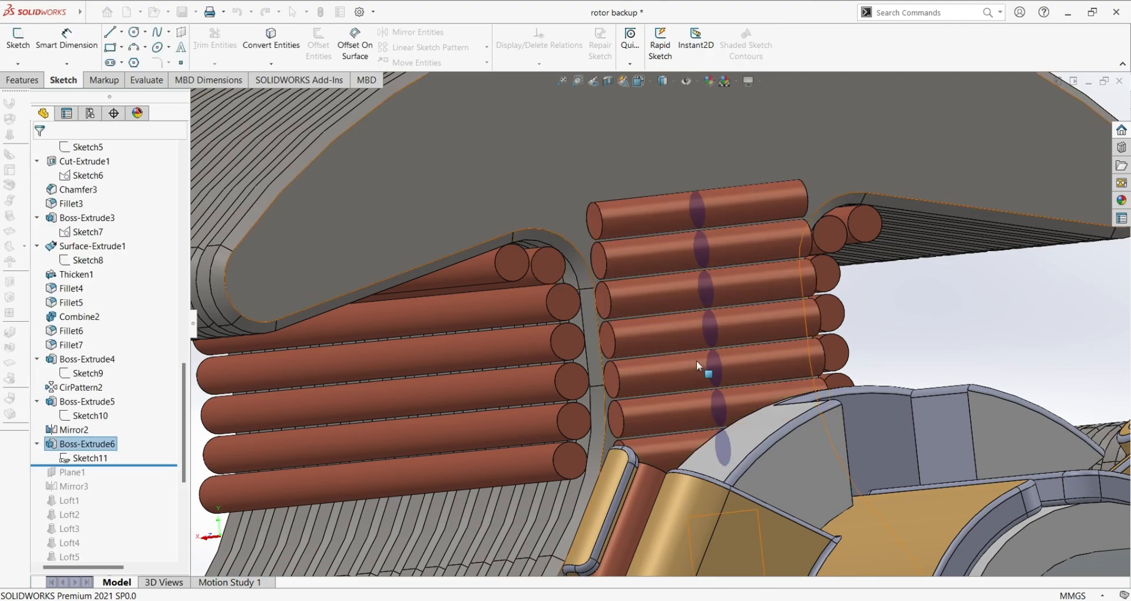
Roll the feature history forward to include Plane1.
scroll(697, 364, "up", 5)
left_click_drag(108, 469, 97, 478)
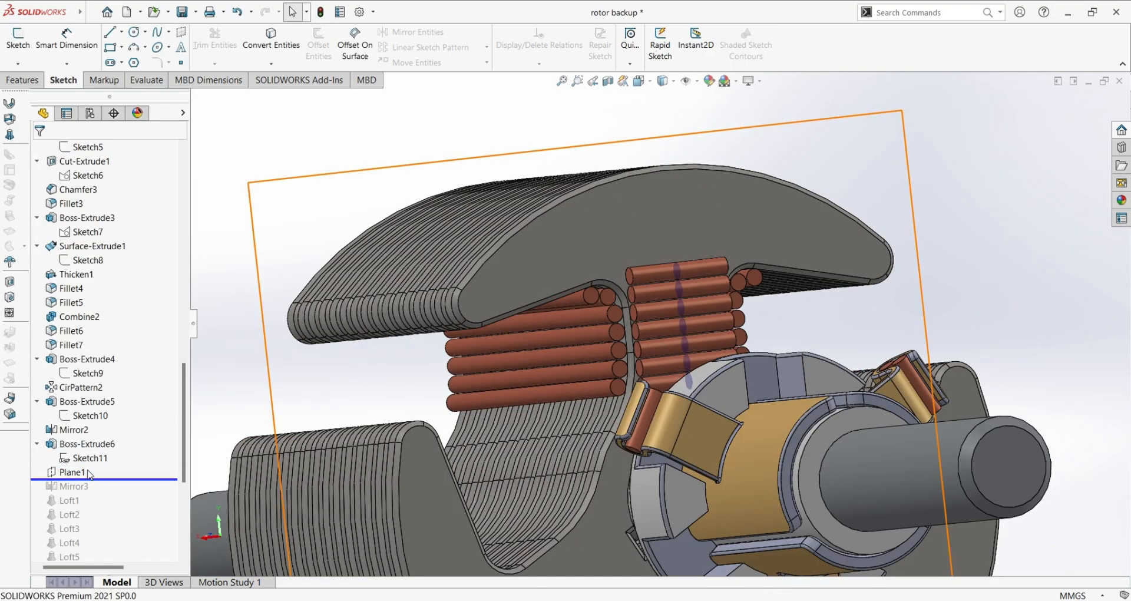
Select Plane1 and examine its position across the middle of the rotor stack from the side and the end.
left_click(89, 473)
scroll(848, 419, "up", 3)
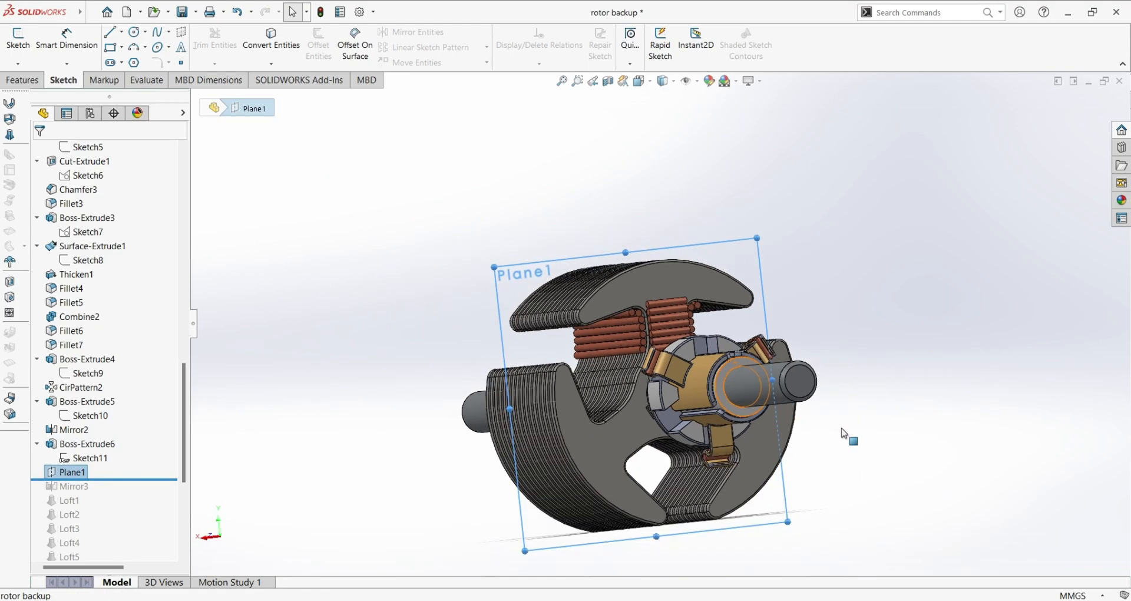
middle_click_drag(847, 474, 962, 476)
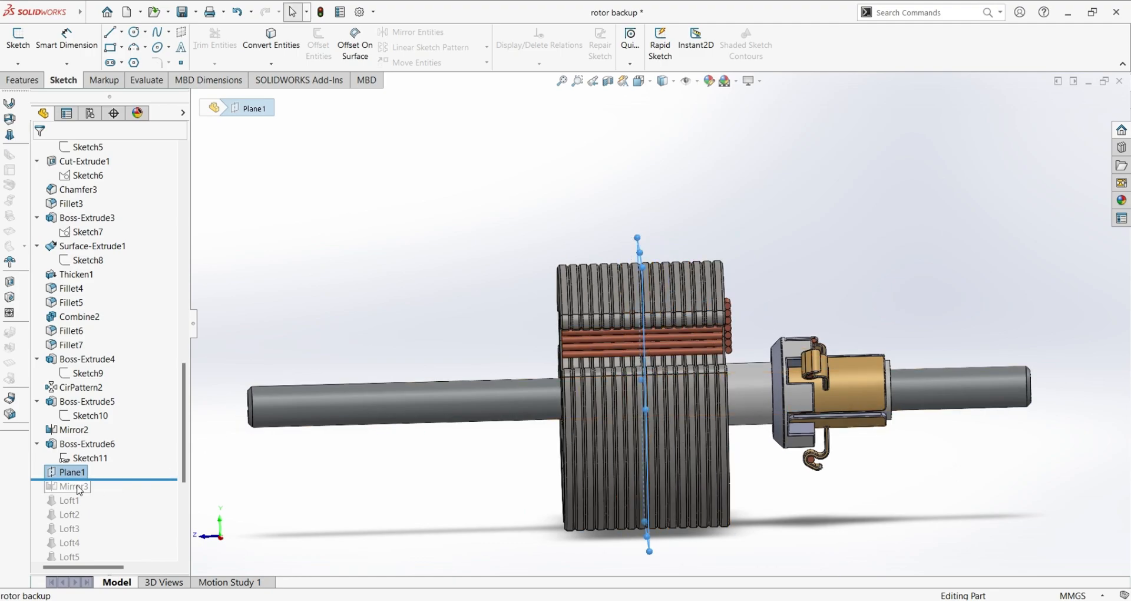
key("ctrl+8")
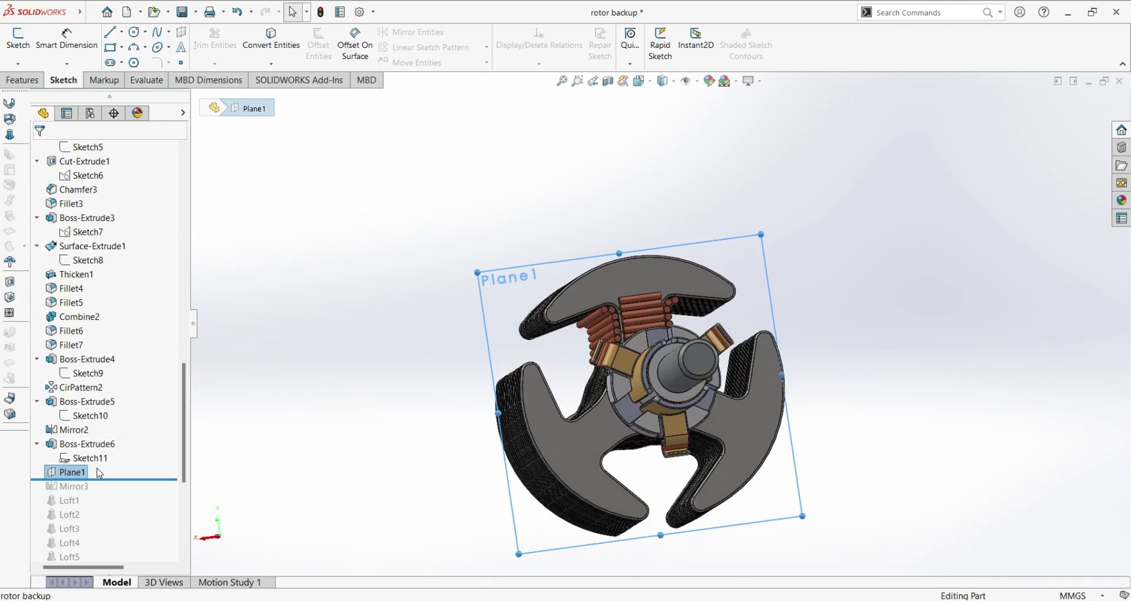
Roll the feature history forward to include Mirror3 and open its definition.
left_click_drag(109, 480, 108, 494)
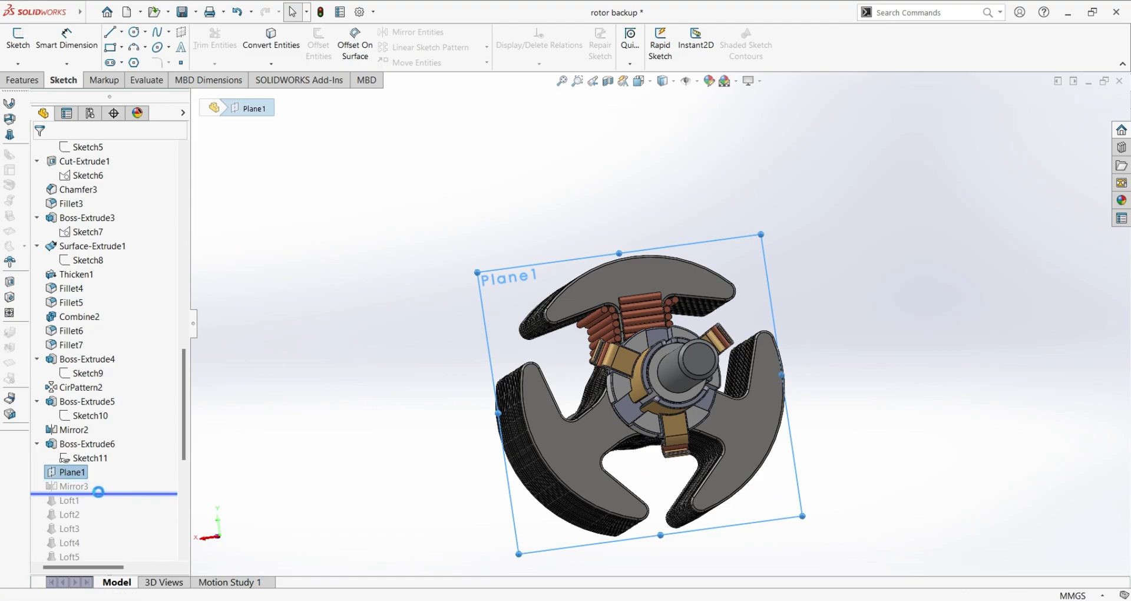
scroll(94, 448, "down", 4)
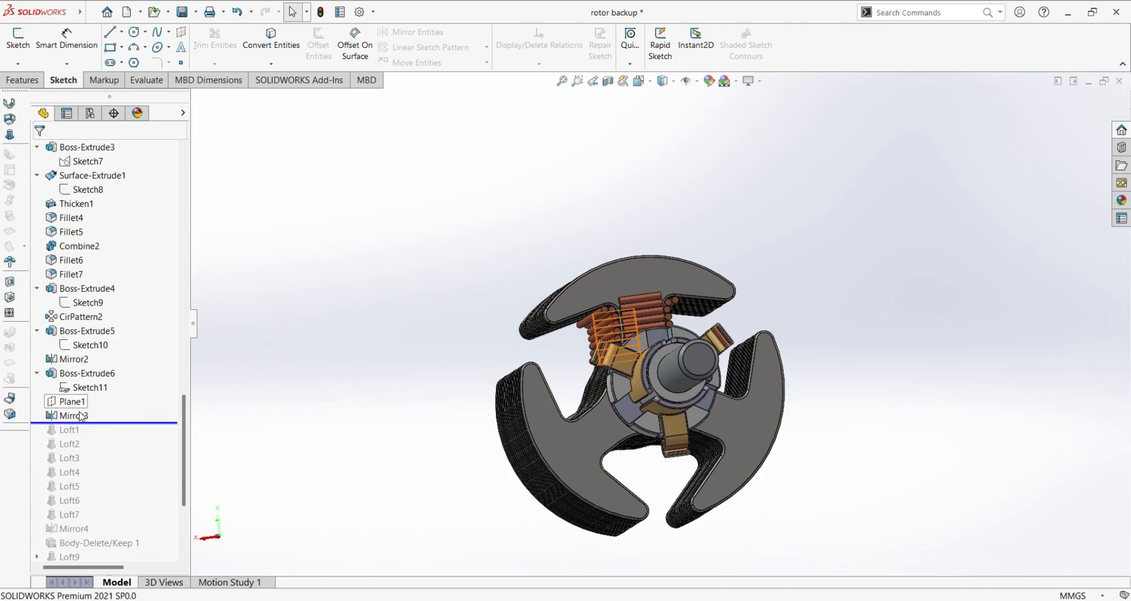
left_click(71, 415)
left_click(96, 378)
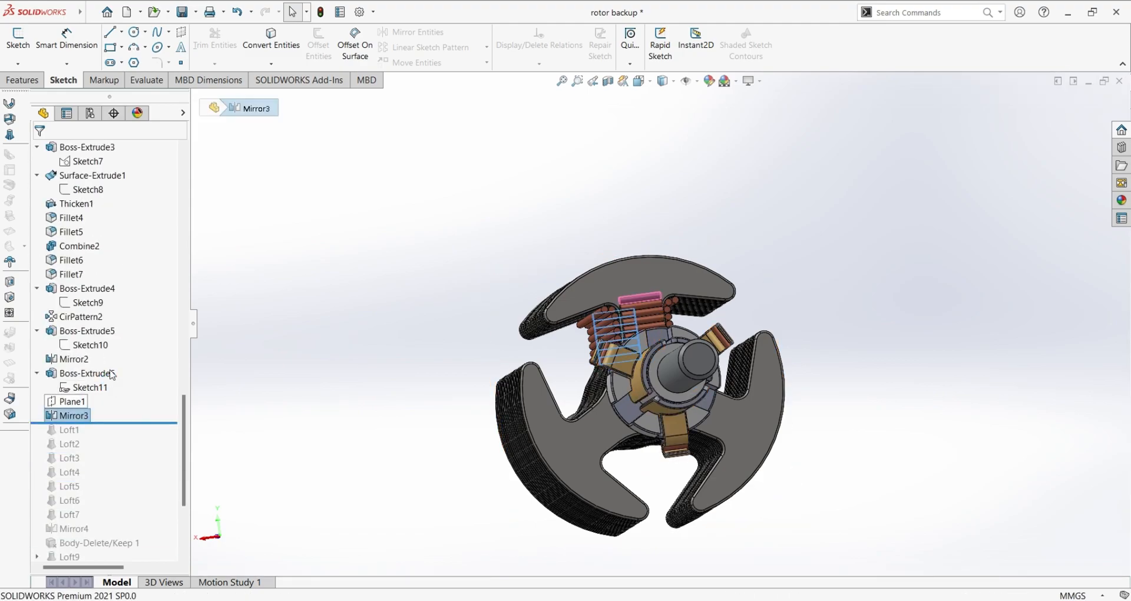
scroll(634, 359, "up", 3)
scroll(634, 355, "down", 8)
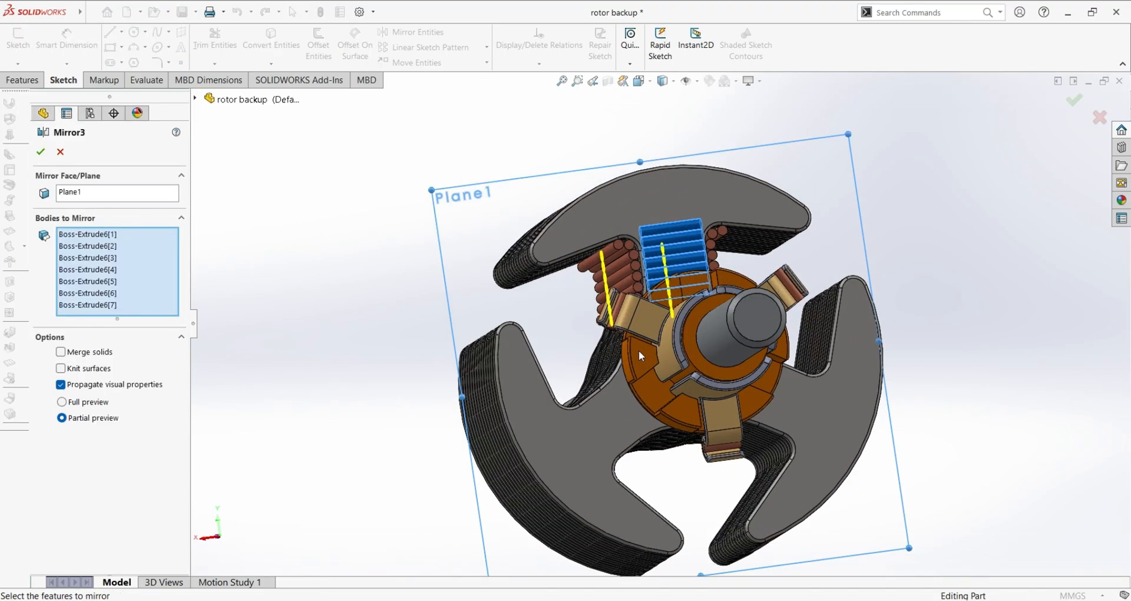
Examine how Mirror3 mirrors the Boss-Extrude6 bodies about Plane1 to the opposite rotor face, and cancel the definition.
middle_click_drag(675, 232, 658, 163)
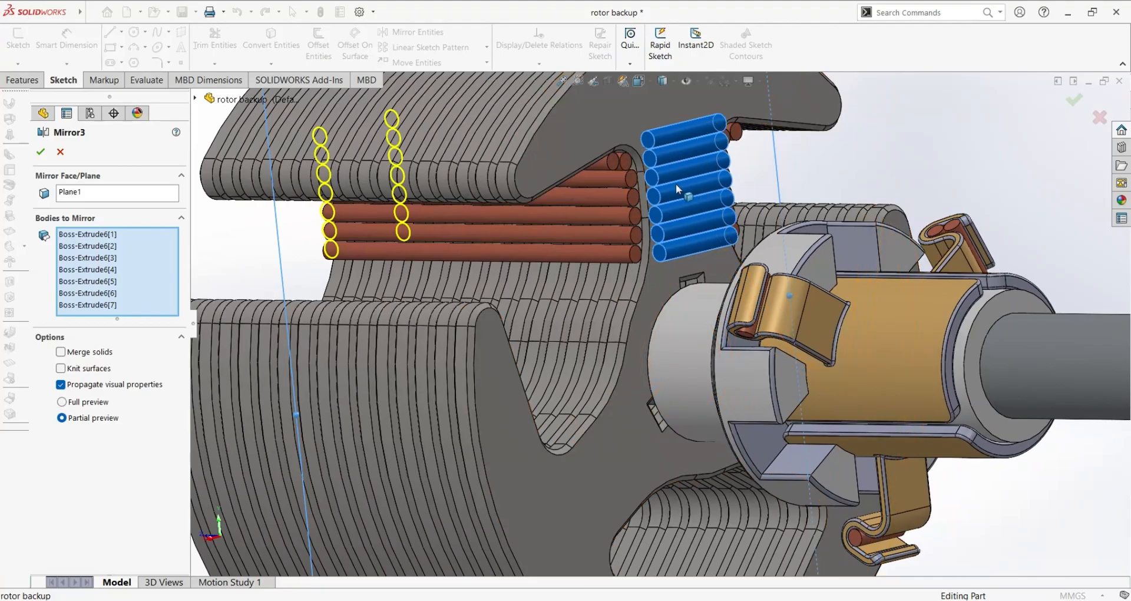
middle_click_drag(433, 227, 356, 136)
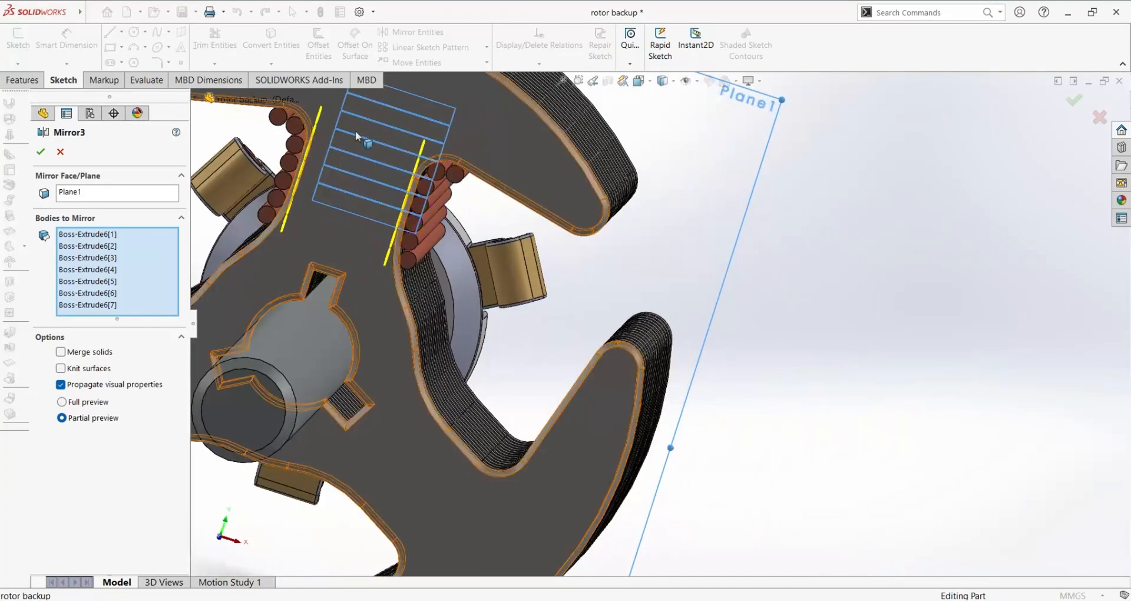
middle_click_drag(606, 217, 488, 161)
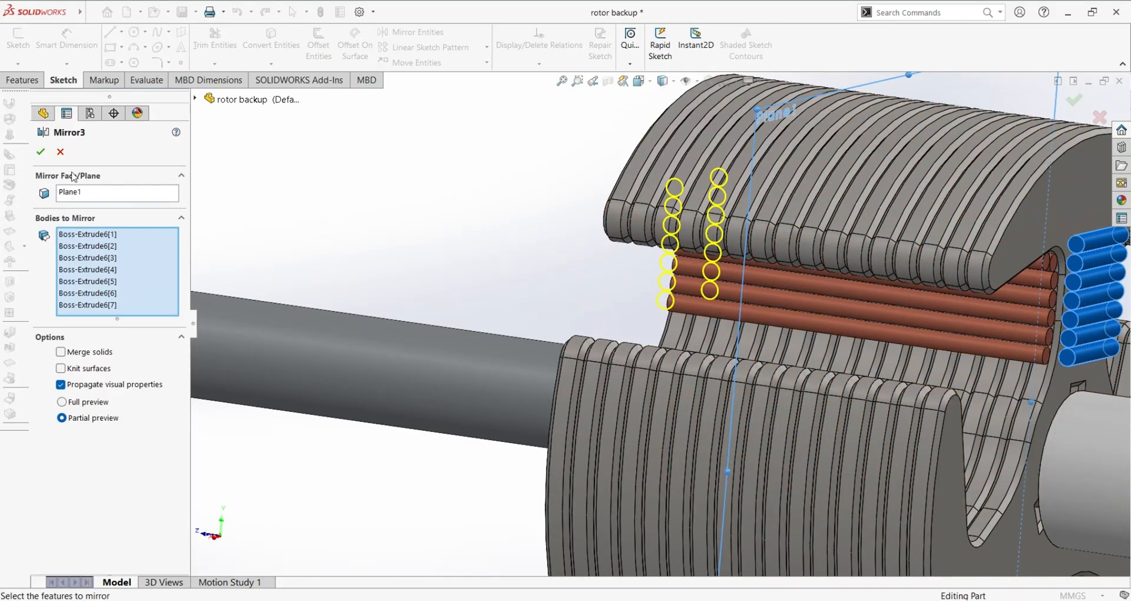
left_click(59, 155)
Check the mirrored end-face wires on the far side of the rotor, and roll the feature history forward to include Loft1.
middle_click_drag(548, 250, 697, 308)
scroll(696, 308, "up", 2)
scroll(459, 233, "down", 4)
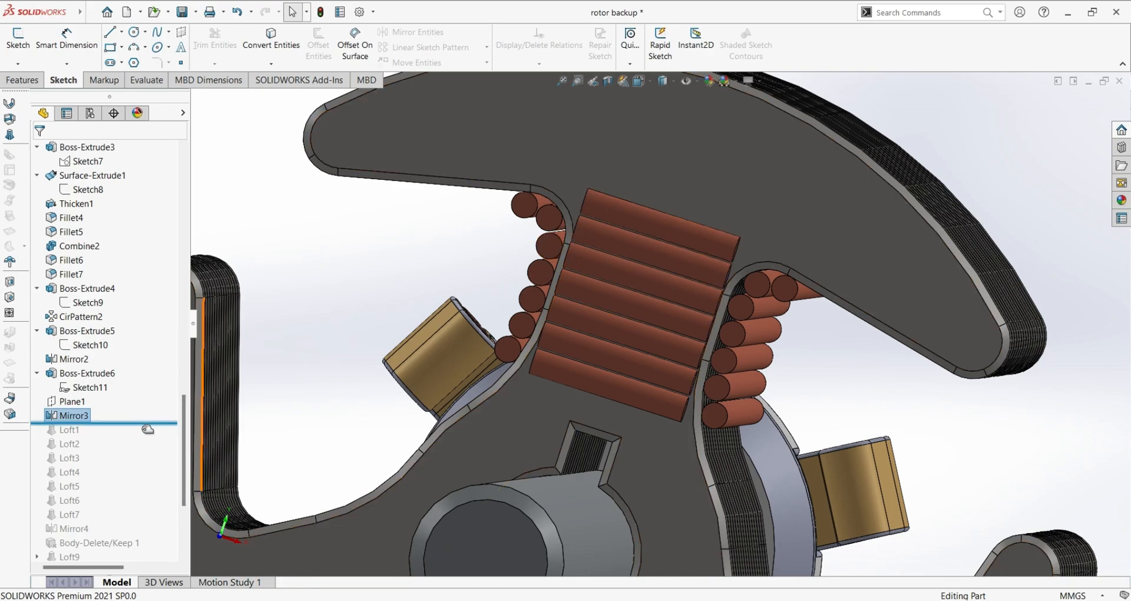
left_click_drag(149, 430, 147, 437)
left_click_drag(70, 433, 69, 449)
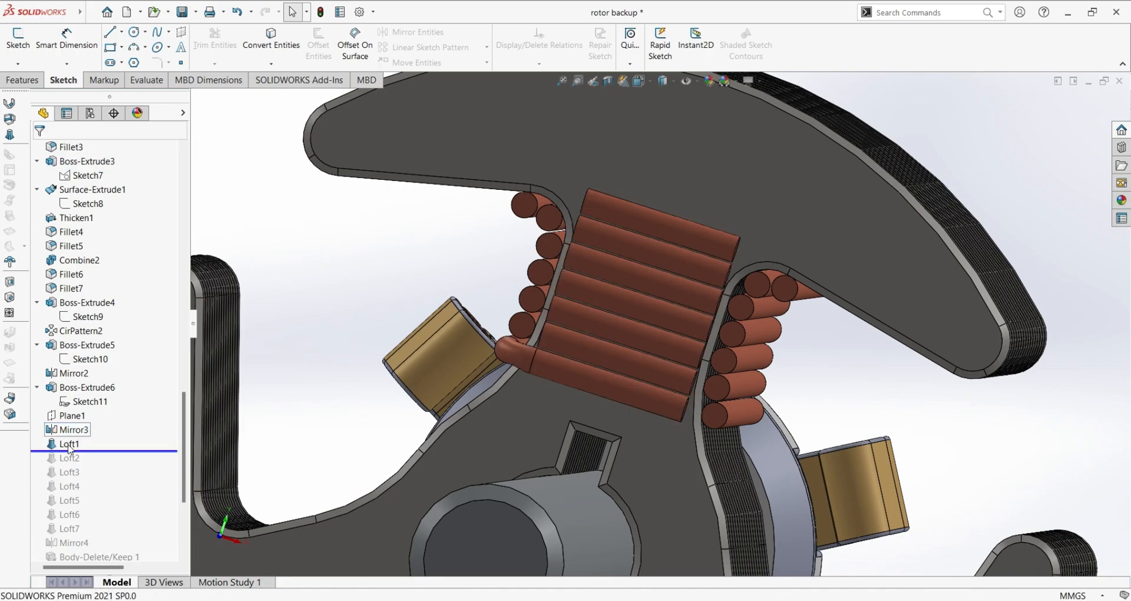
Locate the Lofted Boss/Base command, then open the Loft1 definition and examine its two wire-end face profiles.
left_click(34, 79)
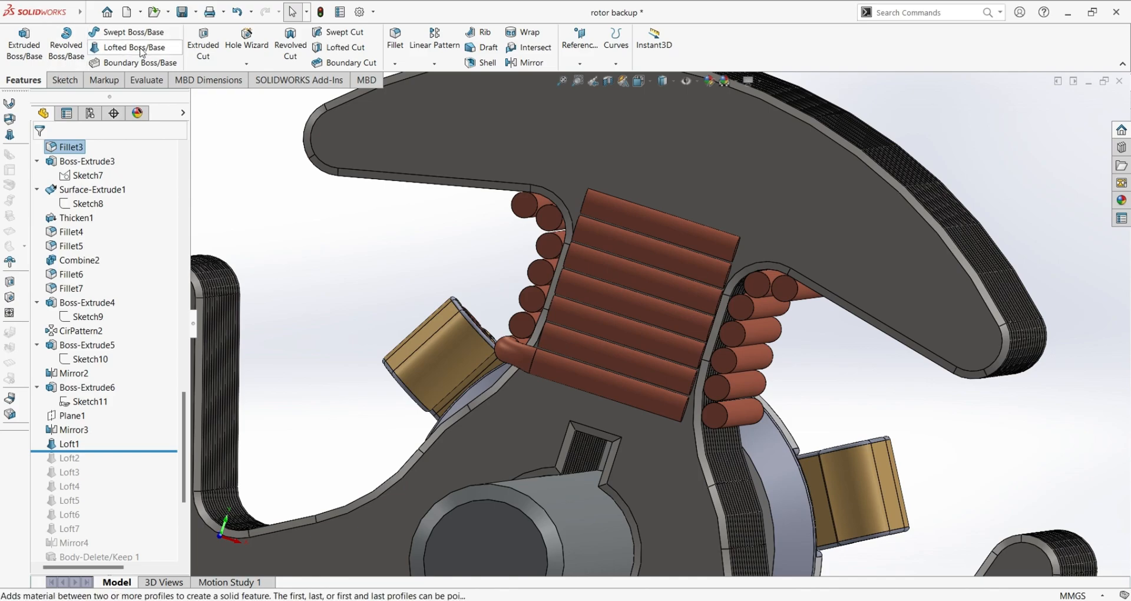
left_click(70, 443)
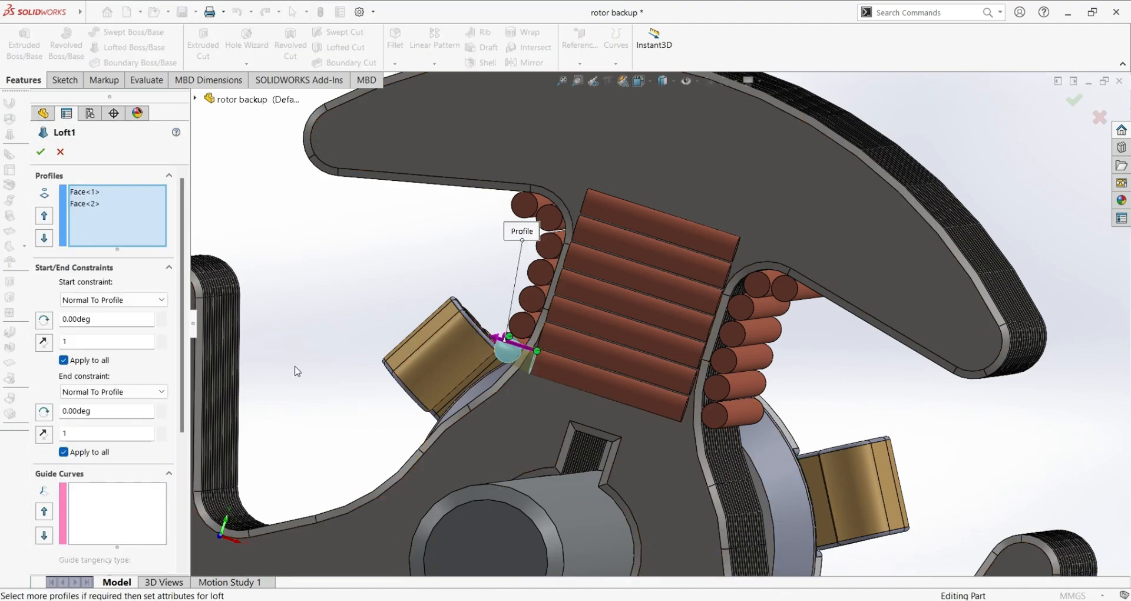
scroll(540, 369, "down", 8)
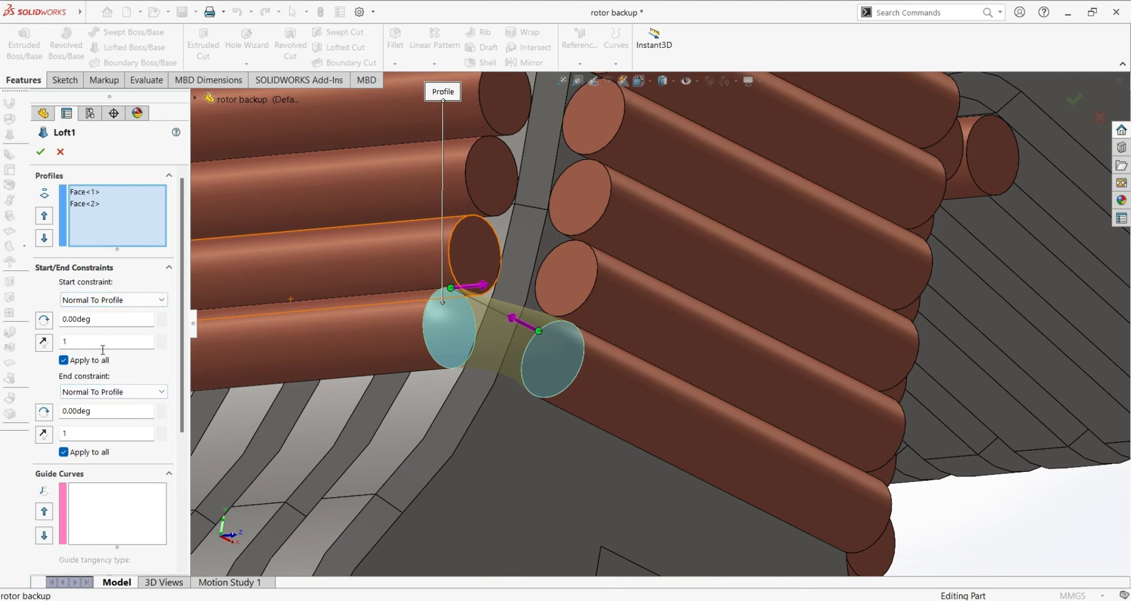
Review Loft1's Normal To Profile constraints and its merge options, and close the definition without changes.
scroll(109, 447, "down", 3)
scroll(112, 454, "up", 3)
scroll(116, 455, "down", 2)
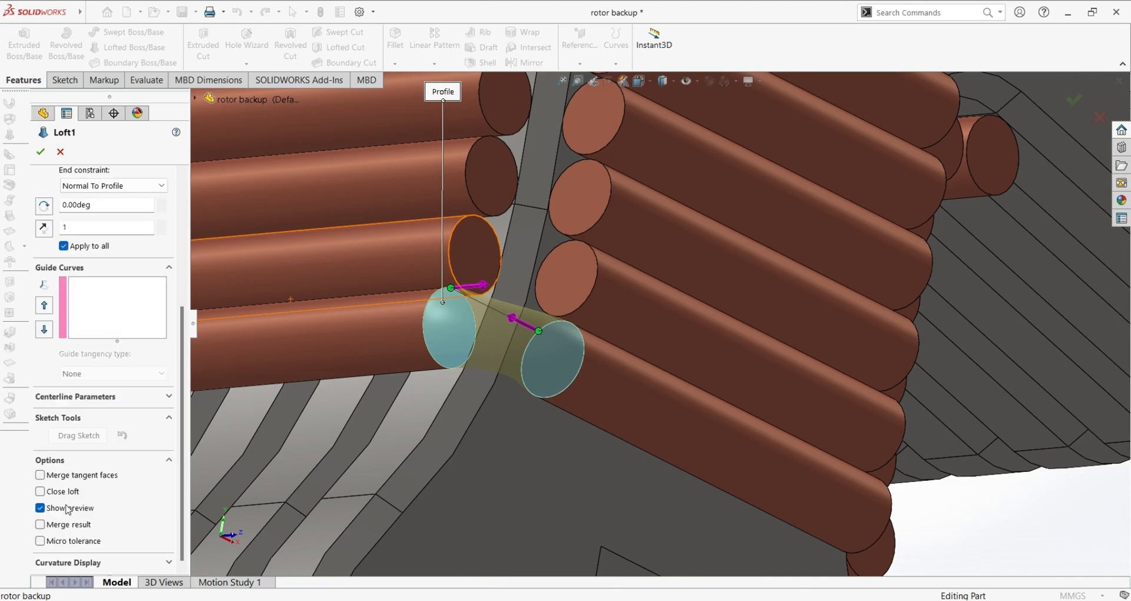
left_click(40, 524)
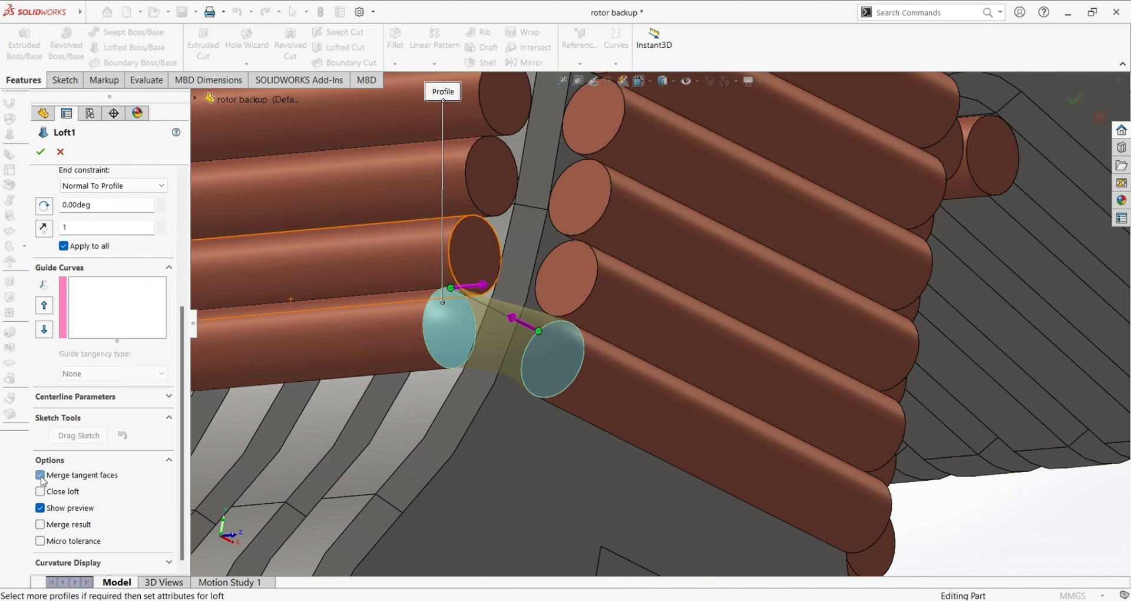
scroll(88, 430, "up", 3)
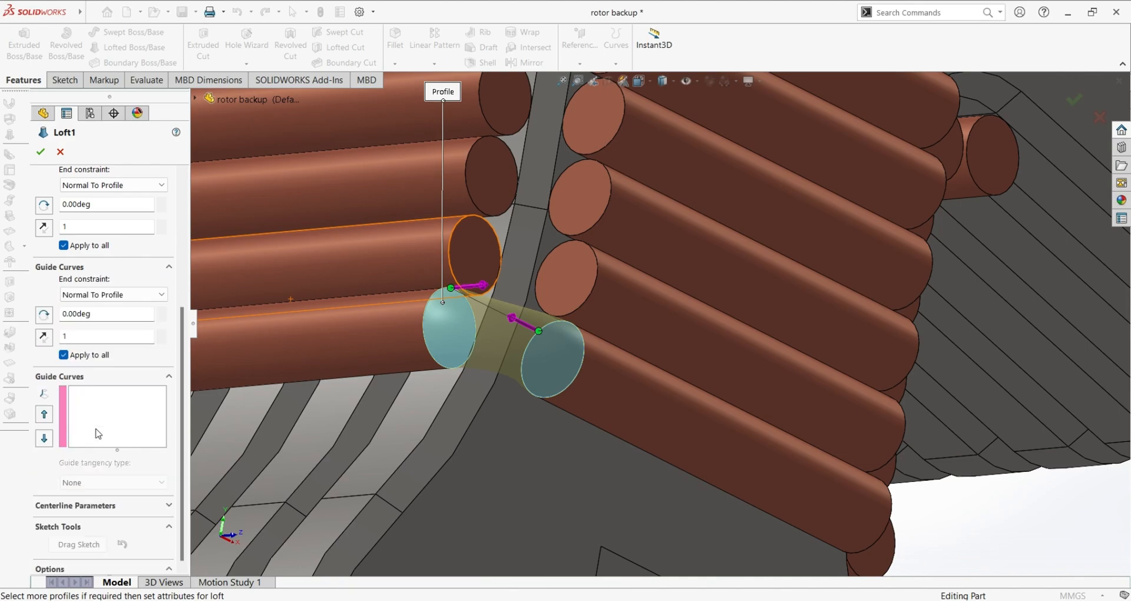
left_click(49, 153)
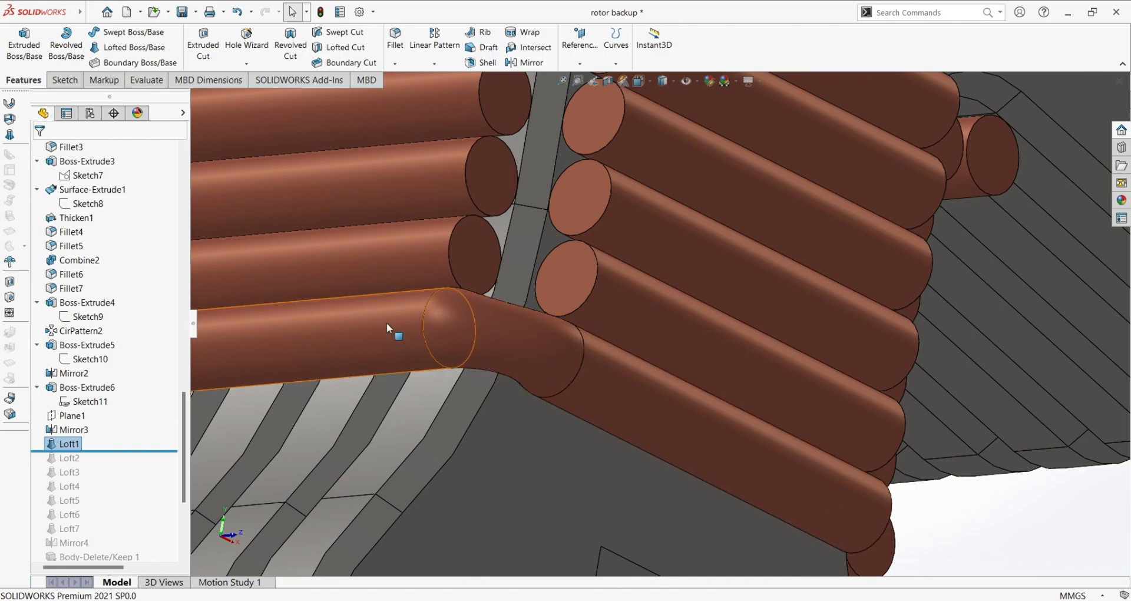
Inspect the Loft1 bend that joins the lowest slot wire to the end-face wire.
scroll(518, 337, "down", 1)
scroll(519, 338, "down", 2)
middle_click_drag(598, 448, 512, 509)
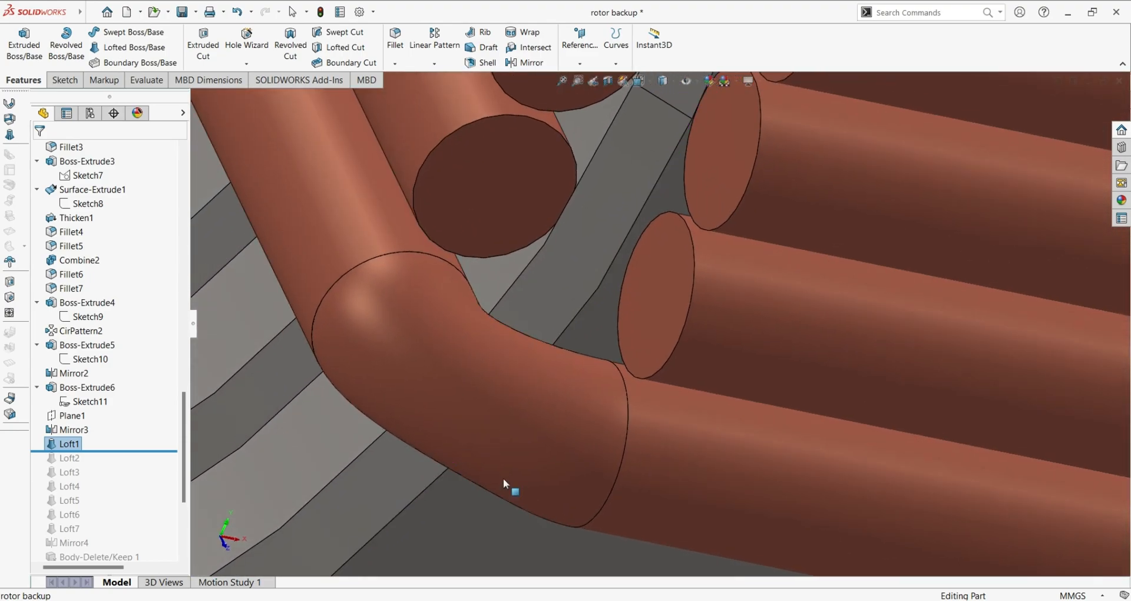
Roll the feature history forward one feature at a time from Loft2 through Loft7, checking each new wire bend.
scroll(511, 504, "up", 6)
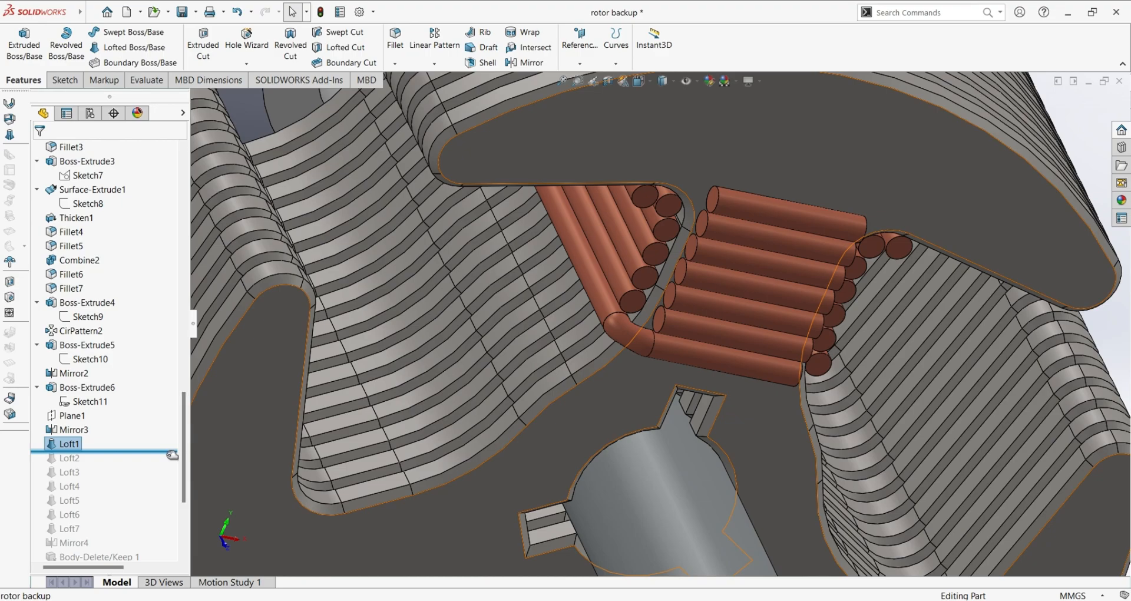
left_click_drag(172, 454, 172, 468)
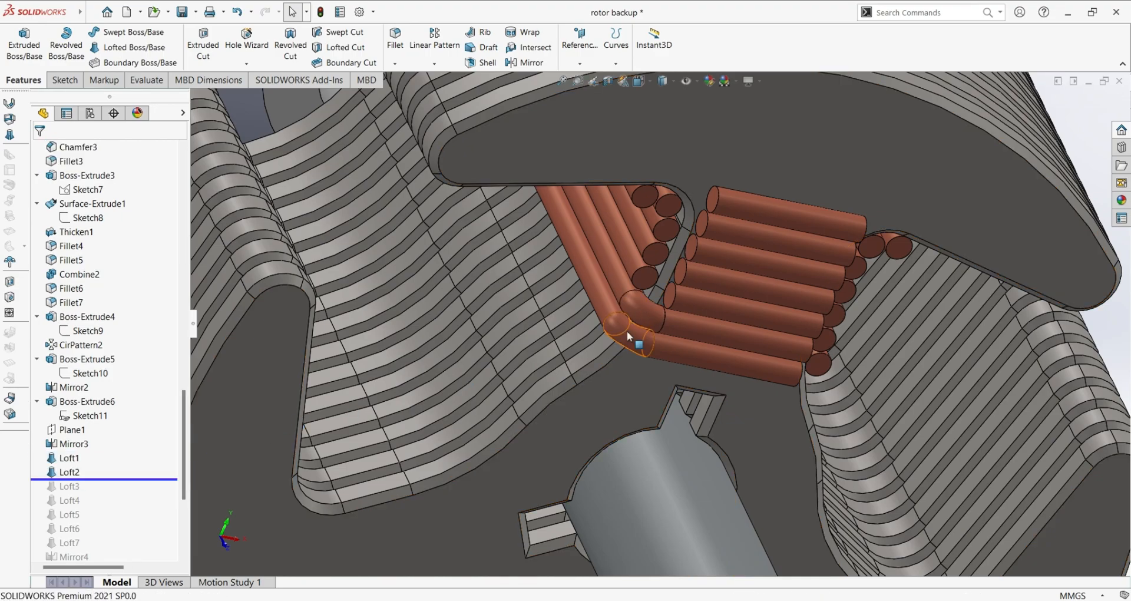
left_click_drag(176, 481, 178, 495)
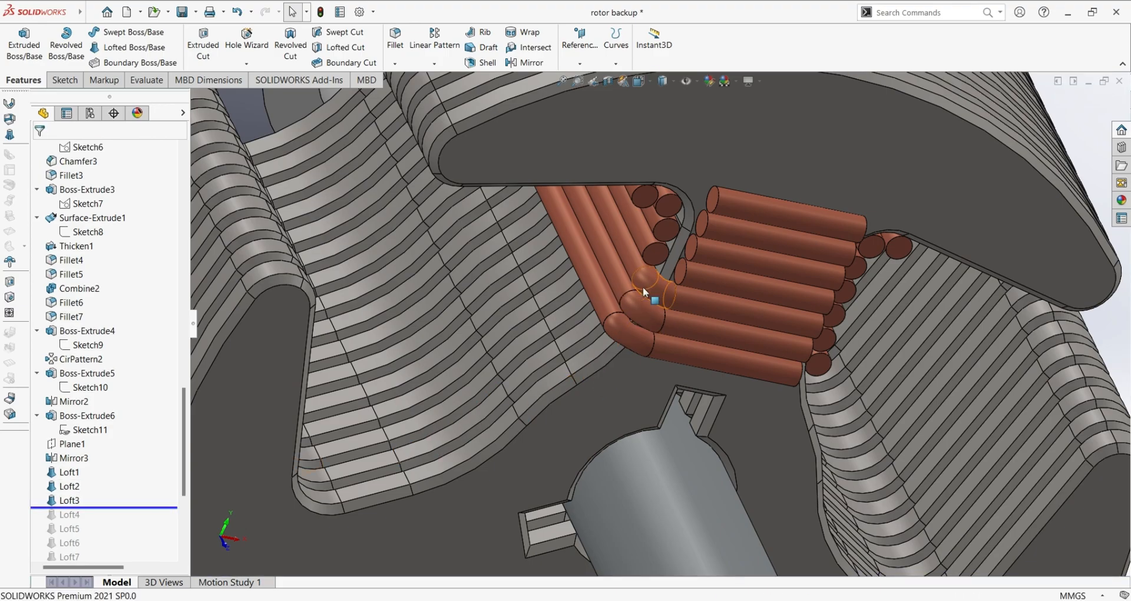
left_click_drag(147, 512, 149, 523)
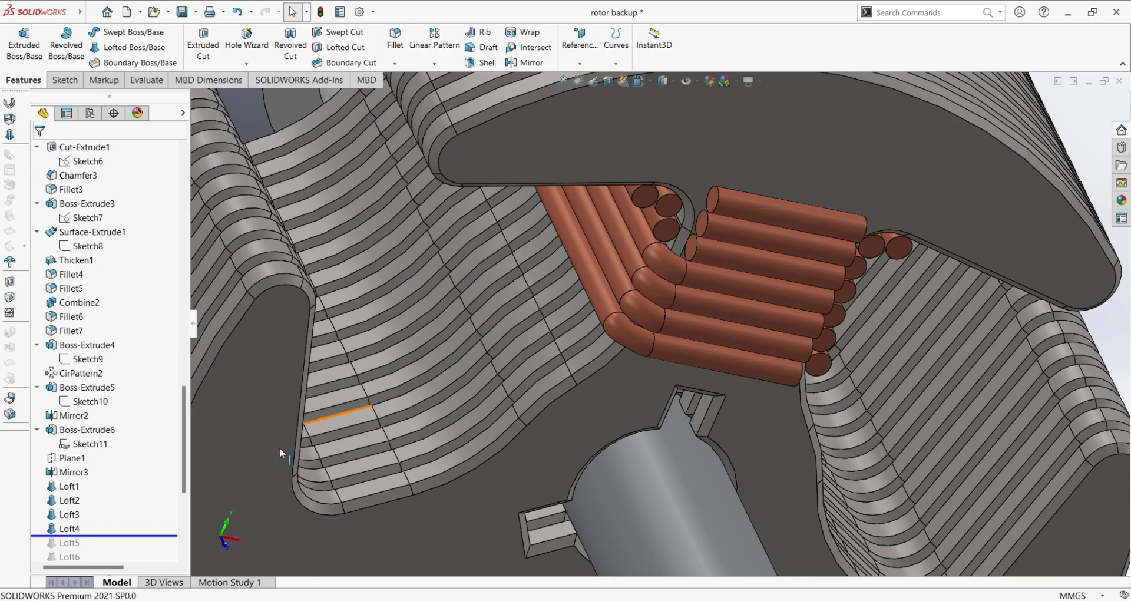
left_click_drag(148, 536, 114, 549)
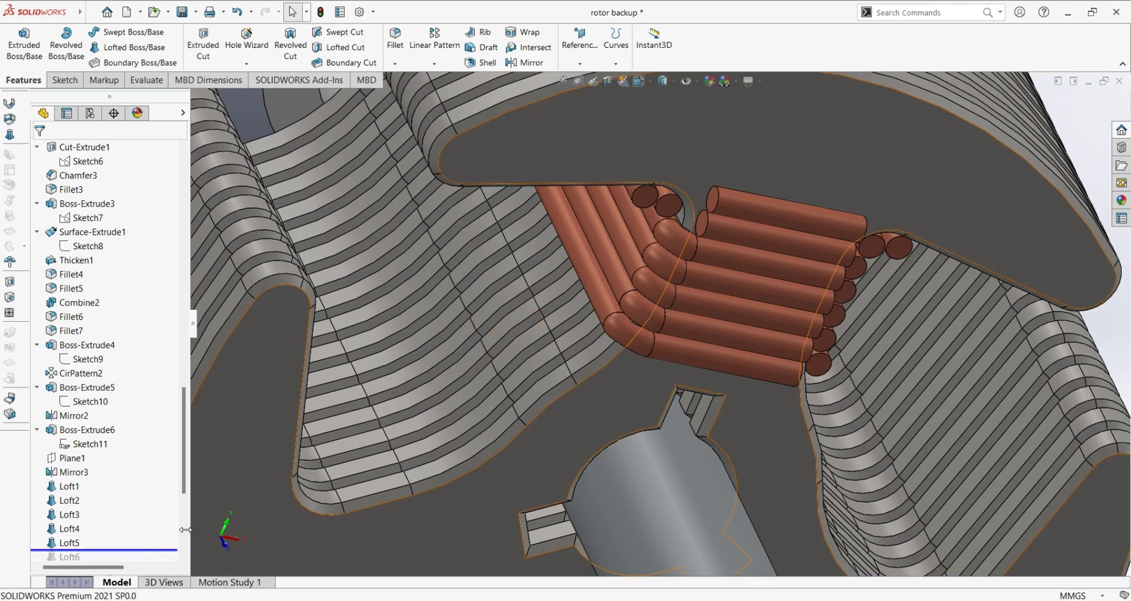
left_click_drag(162, 552, 167, 511)
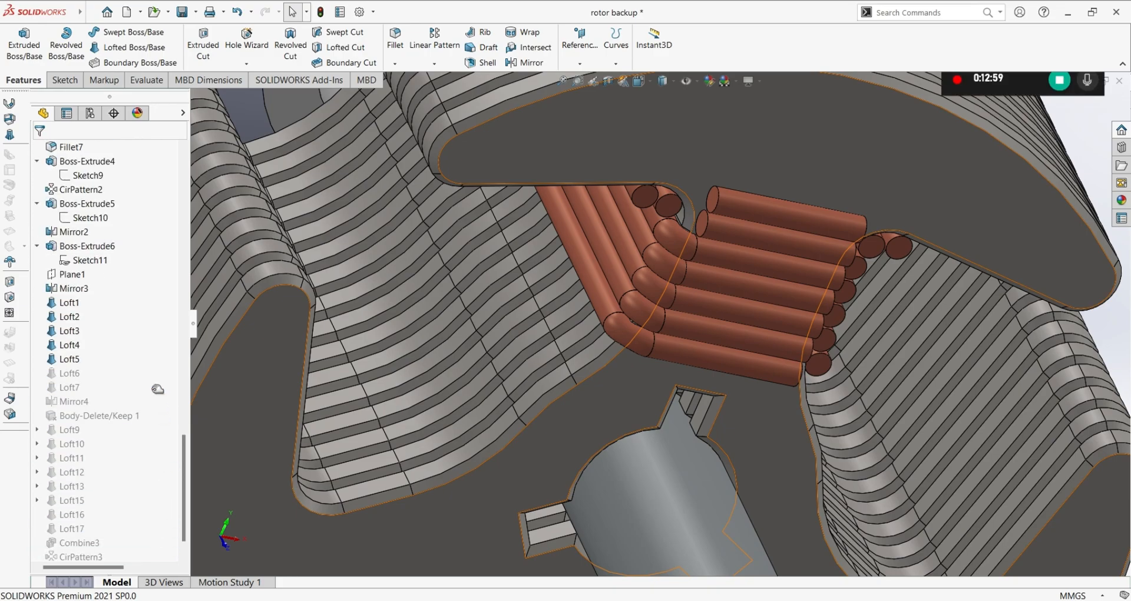
left_click_drag(158, 389, 157, 381)
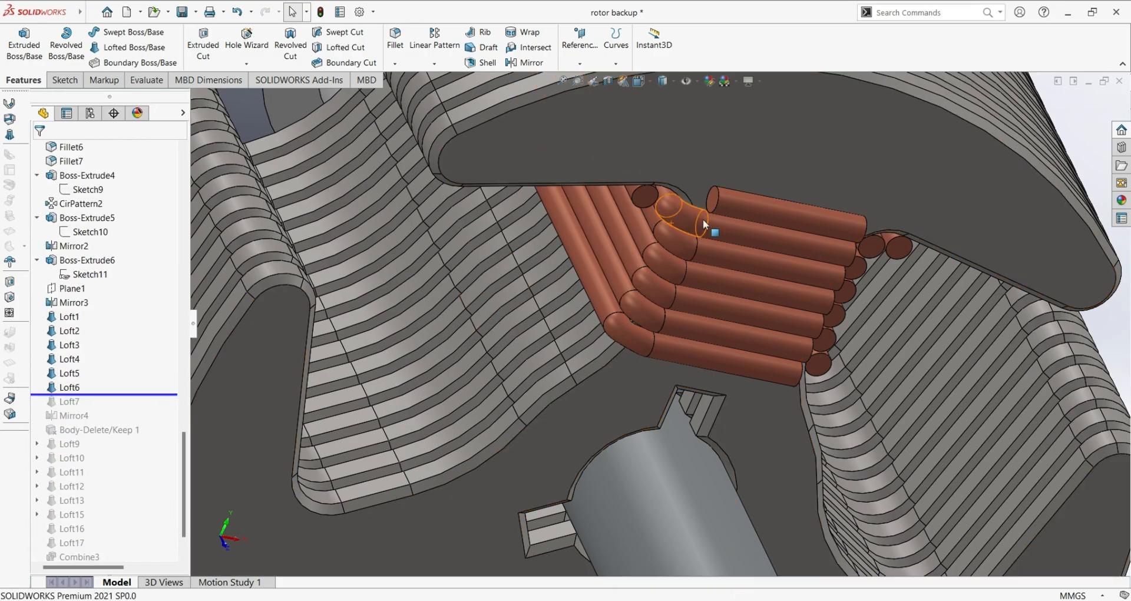
left_click_drag(151, 395, 157, 409)
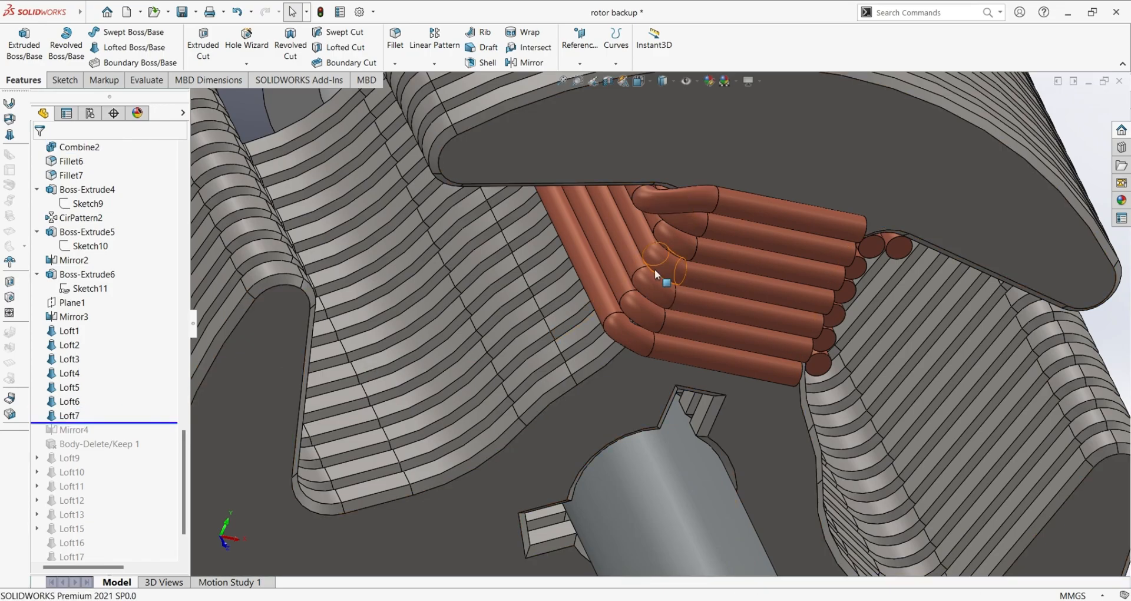
Open the Loft7 definition, examine its two edge profiles and Normal To Profile constraints, and close it.
scroll(638, 204, "down", 10)
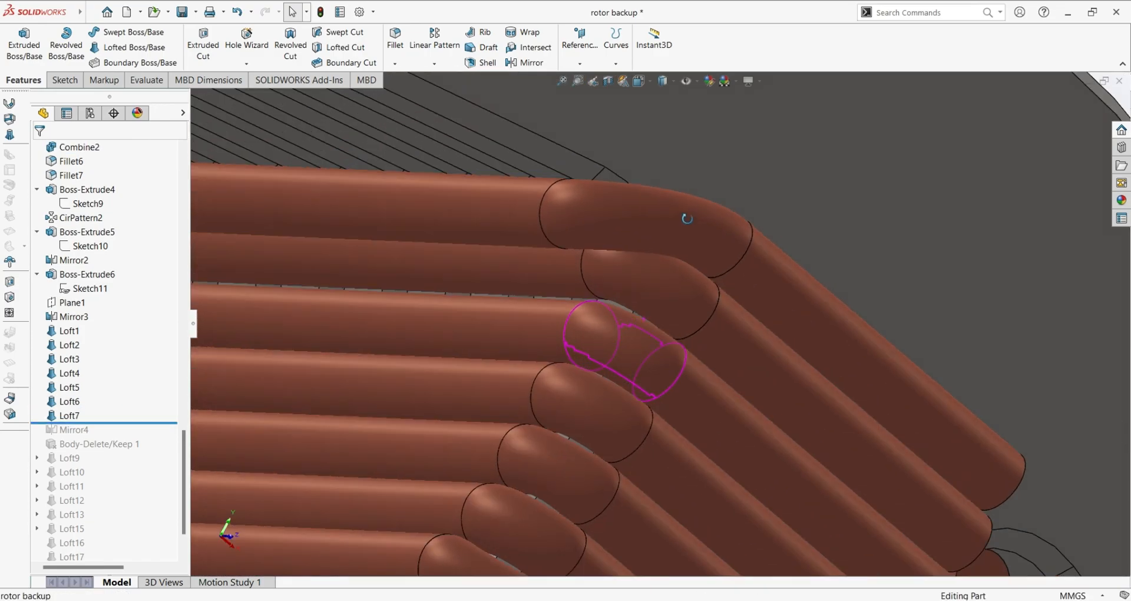
left_click(74, 416)
left_click(90, 307)
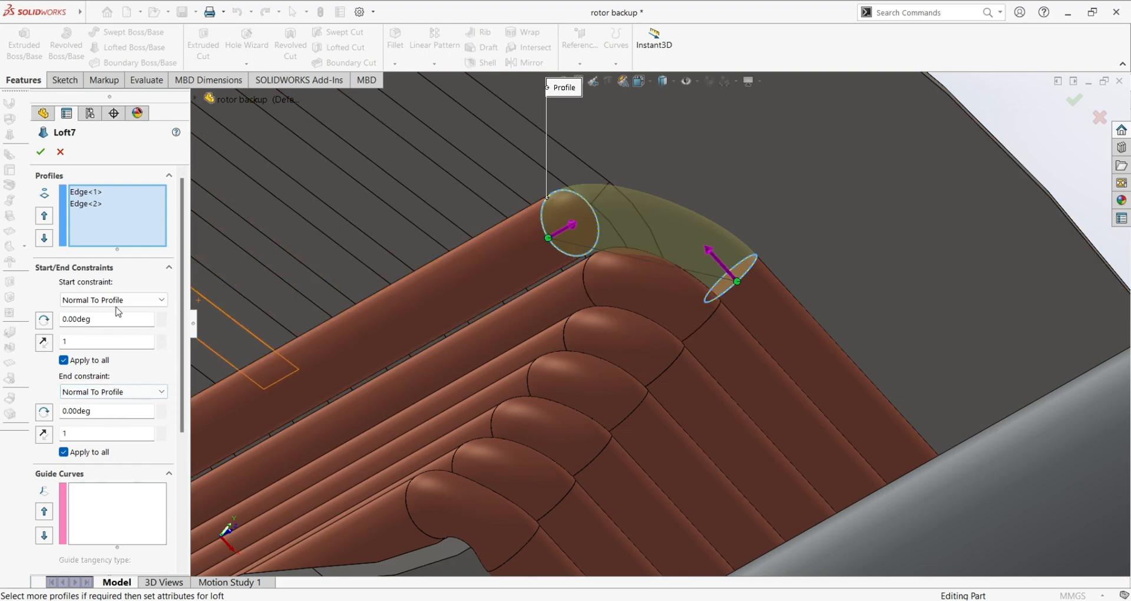
scroll(124, 448, "down", 3)
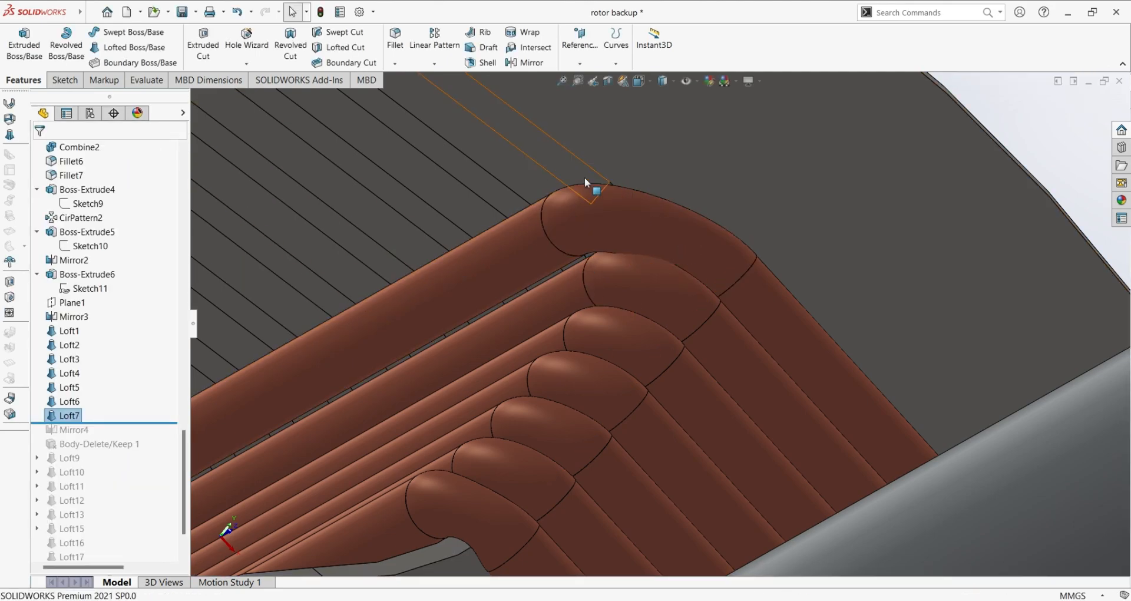
Roll the feature history forward to include Mirror4, and select it to highlight the mirrored wire bends.
middle_click_drag(697, 313, 785, 389)
scroll(705, 387, "up", 5)
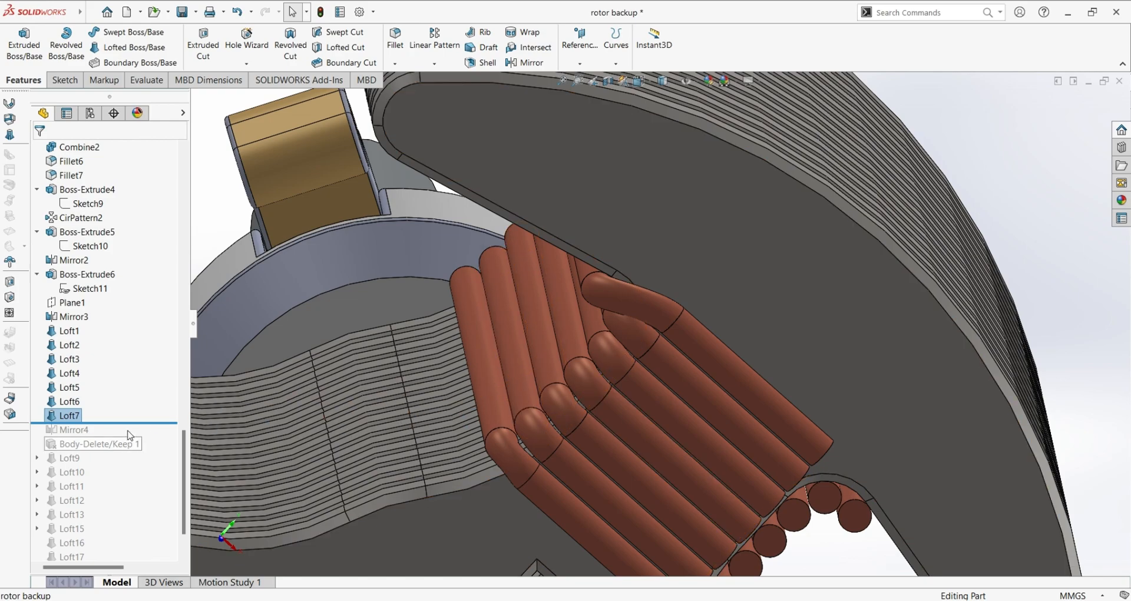
left_click_drag(131, 425, 136, 430)
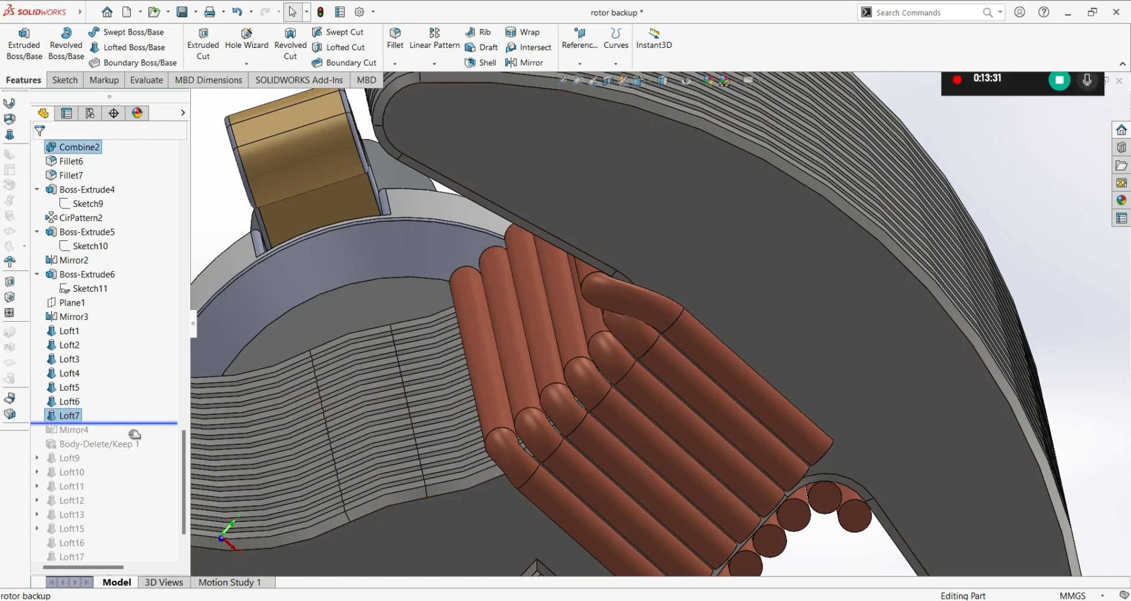
left_click_drag(135, 434, 135, 435)
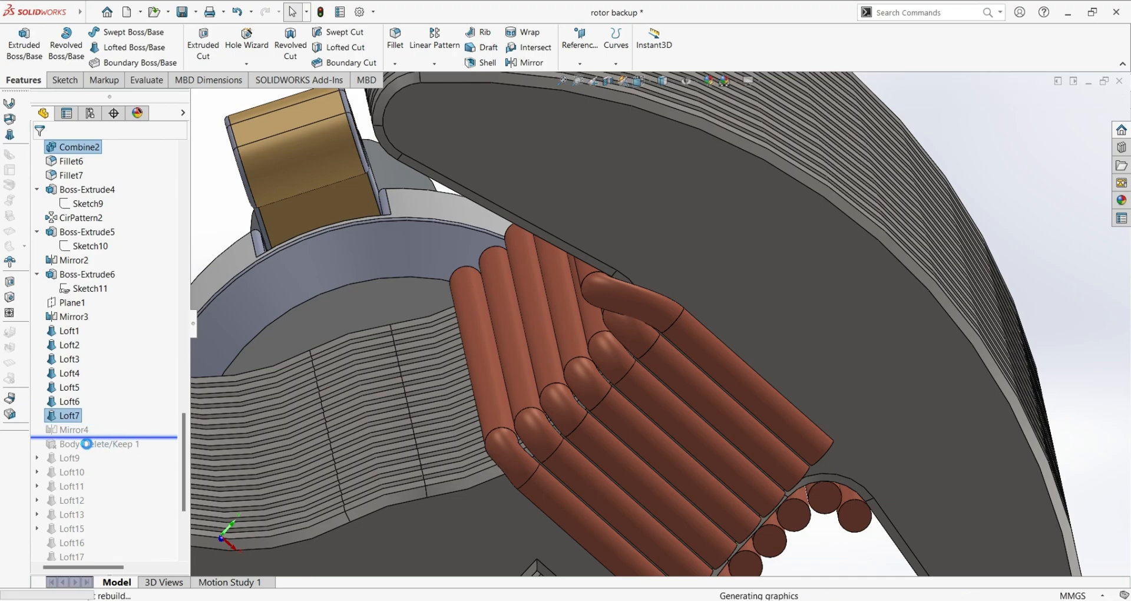
left_click(83, 527)
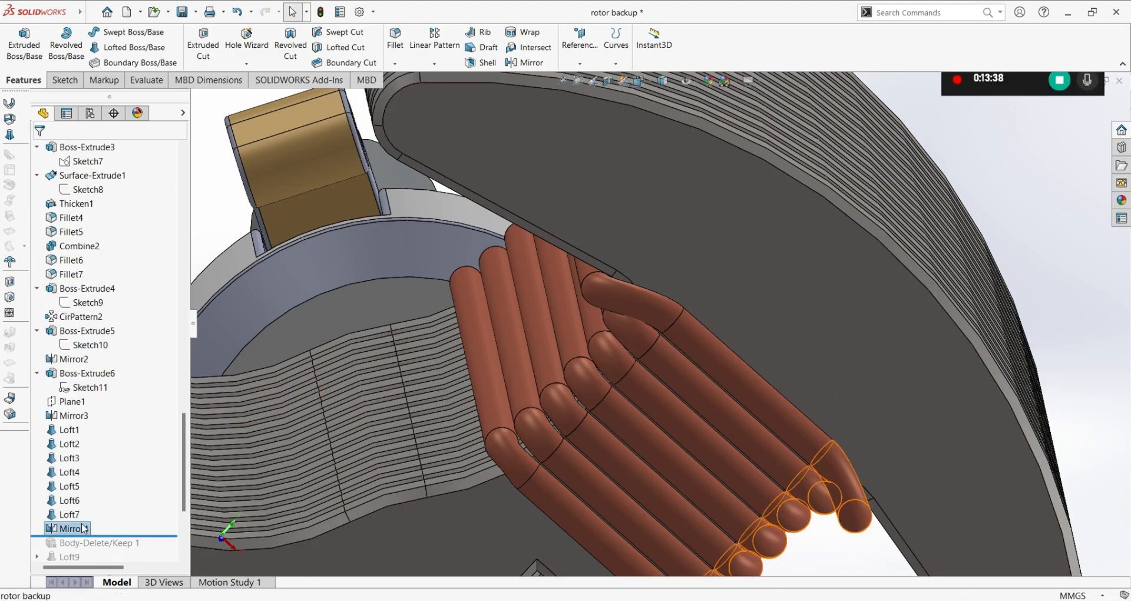
Open the Mirror4 definition, examine its Right Plane mirror and the Loft1 to Loft7 bodies, and close it.
middle_click_drag(969, 485, 899, 482)
scroll(902, 489, "up", 6)
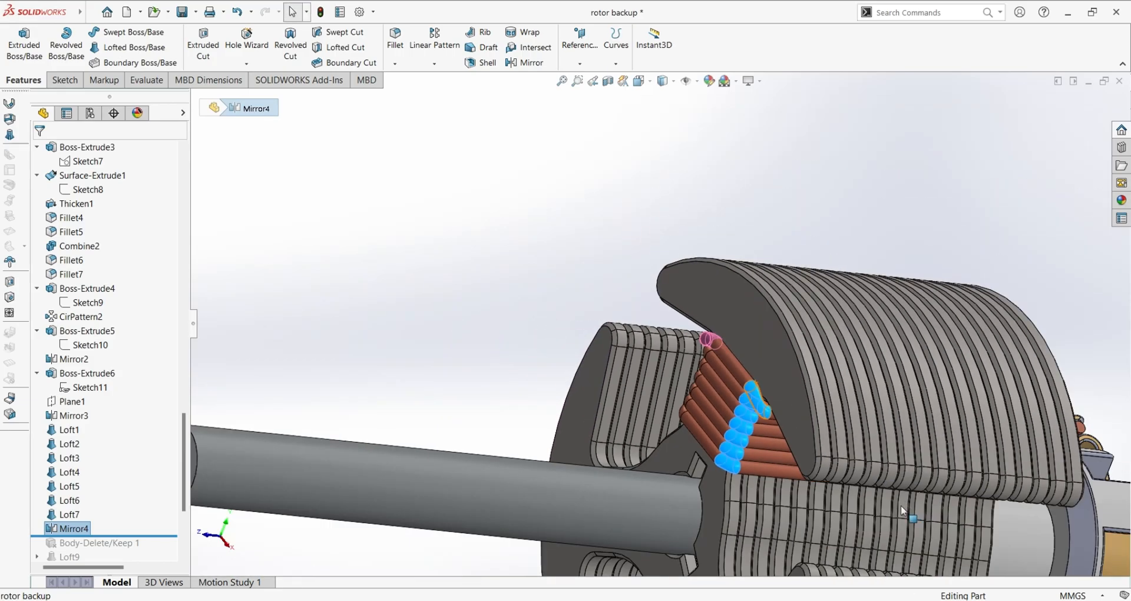
scroll(872, 471, "down", 6)
middle_click_drag(575, 440, 536, 241)
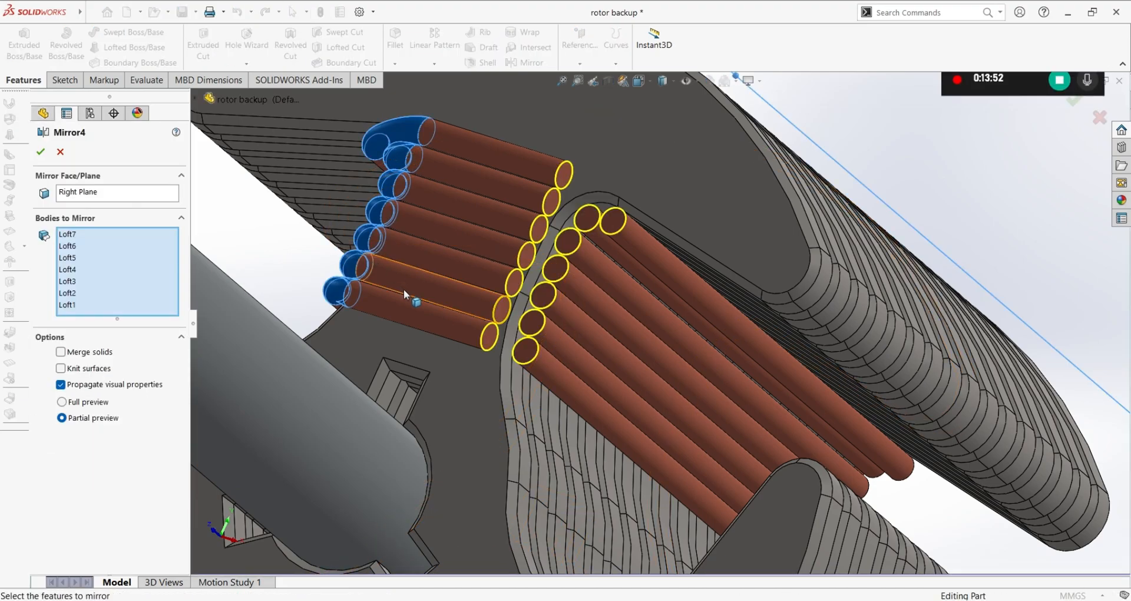
scroll(404, 288, "up", 5)
scroll(795, 210, "up", 4)
middle_click_drag(808, 230, 790, 255)
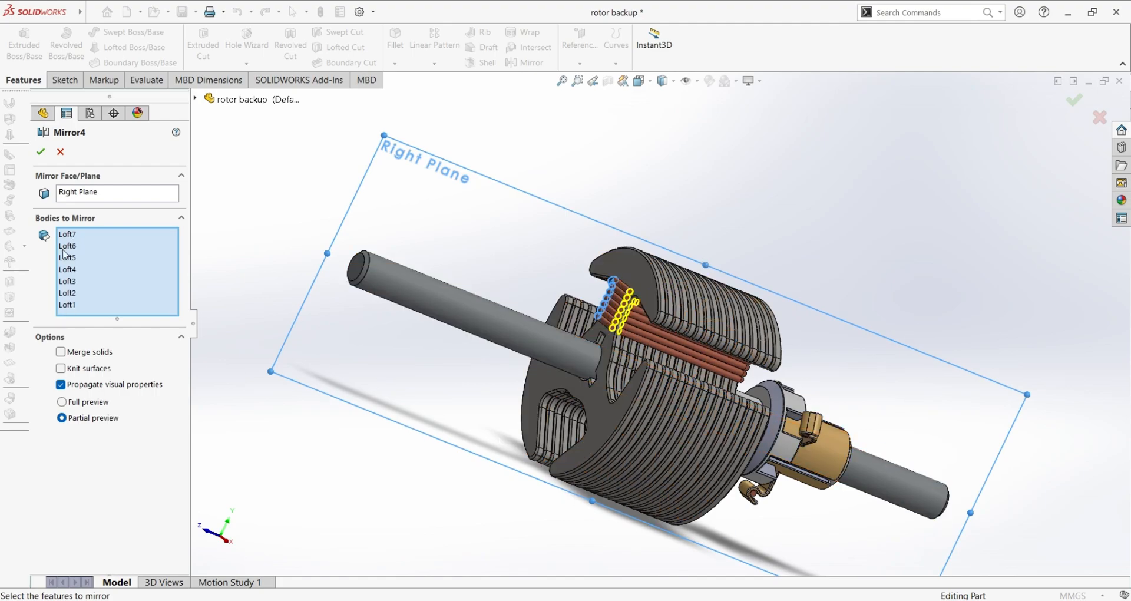
scroll(603, 334, "down", 8)
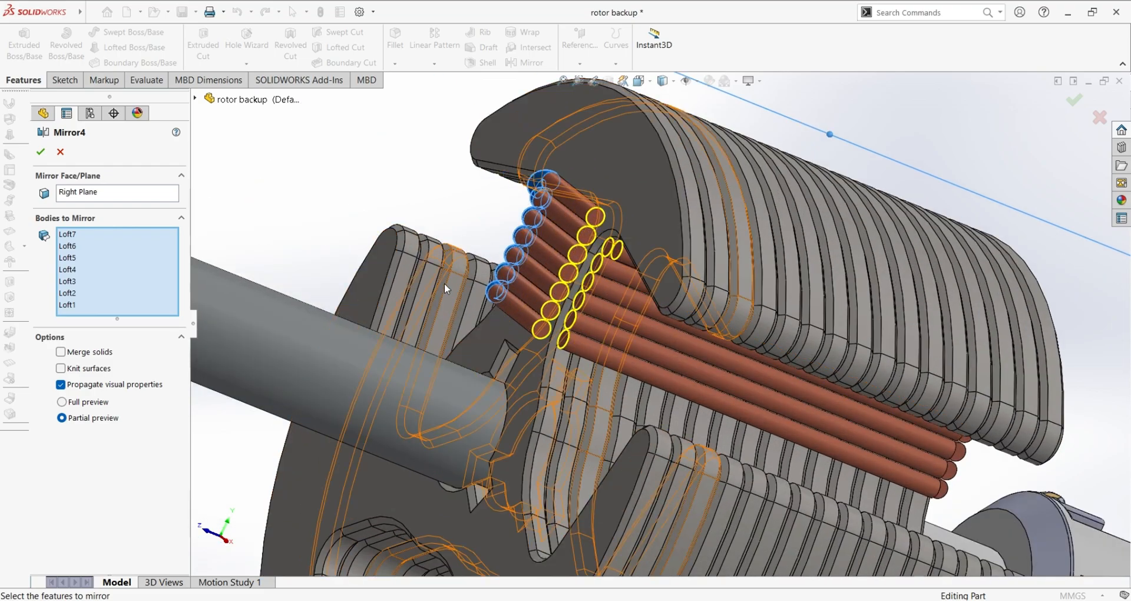
scroll(492, 363, "up", 6)
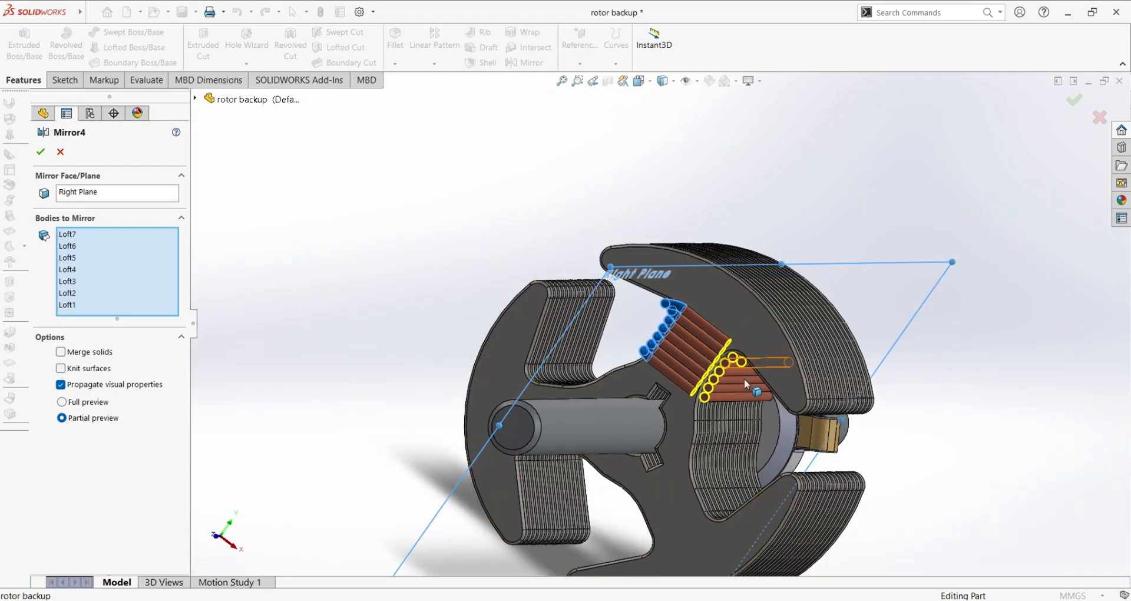
scroll(732, 363, "down", 1)
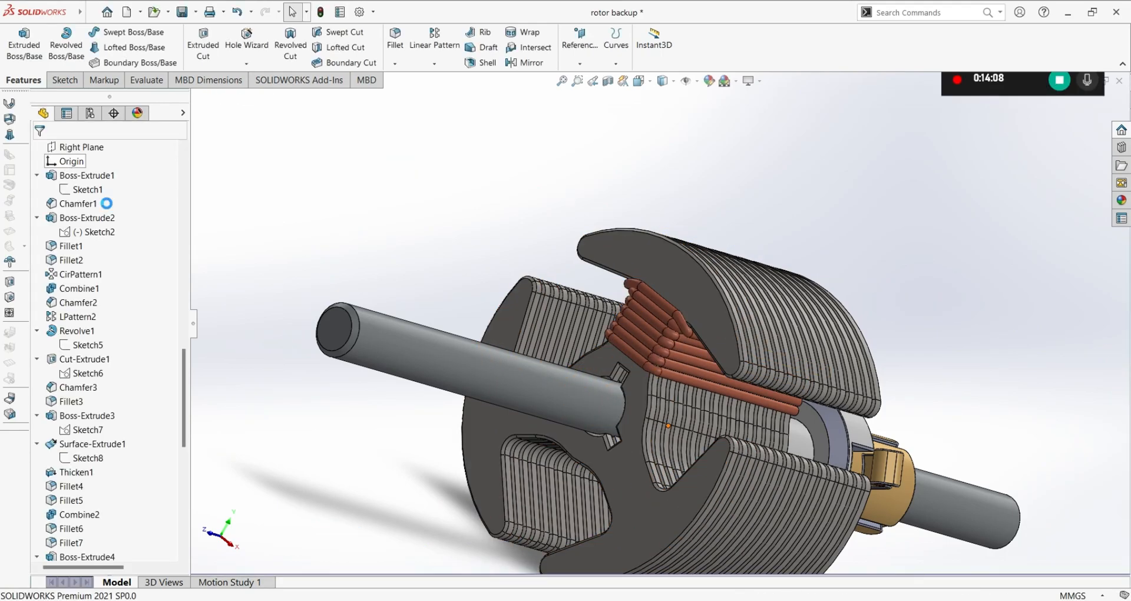
Roll the feature history forward to include Body-Delete/Keep 1, and open its definition to view the end-face wires chosen for deletion.
scroll(103, 423, "down", 2)
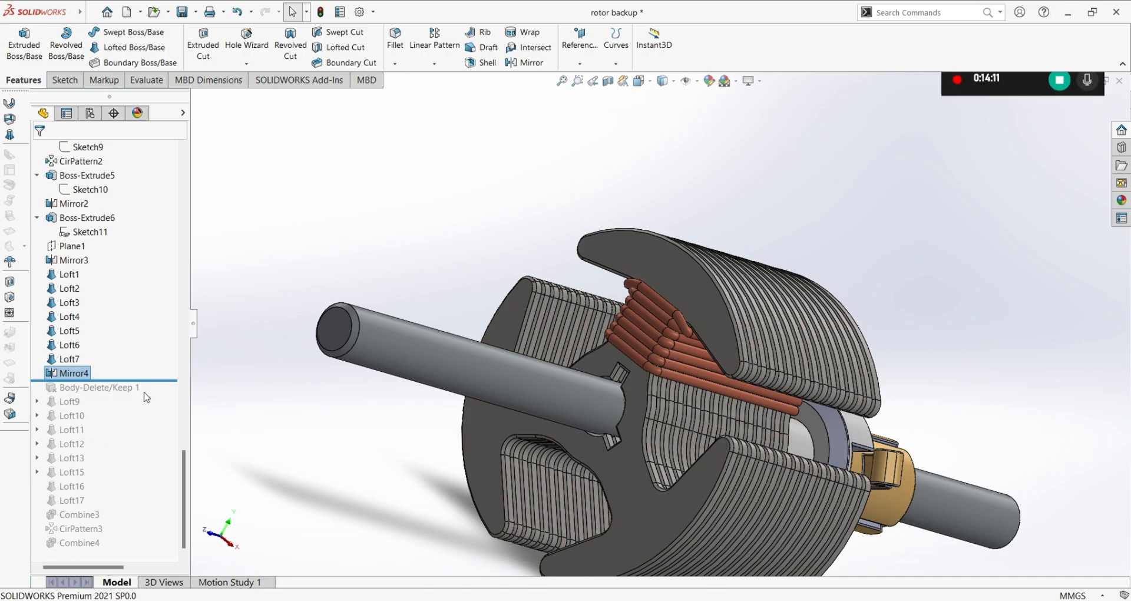
left_click_drag(150, 386, 162, 392)
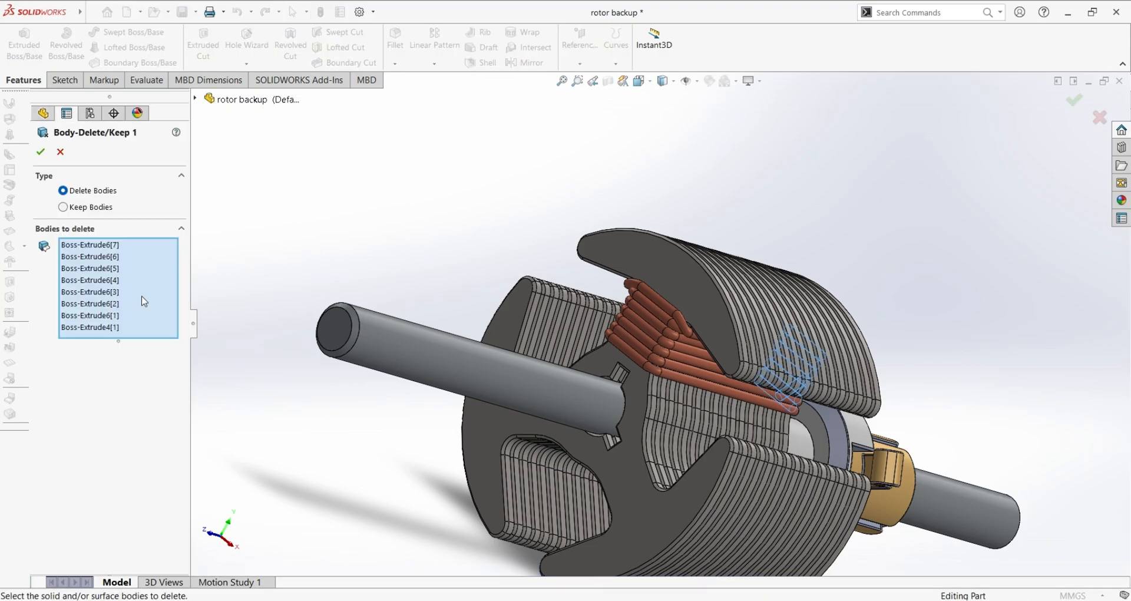
middle_click_drag(944, 374, 760, 371)
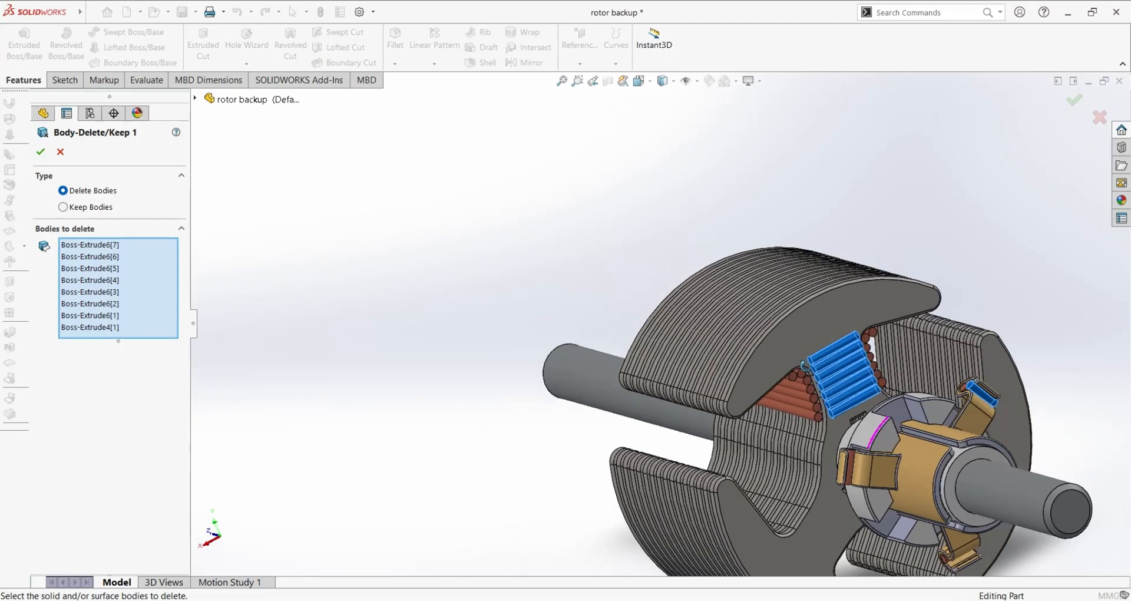
scroll(913, 380, "down", 5)
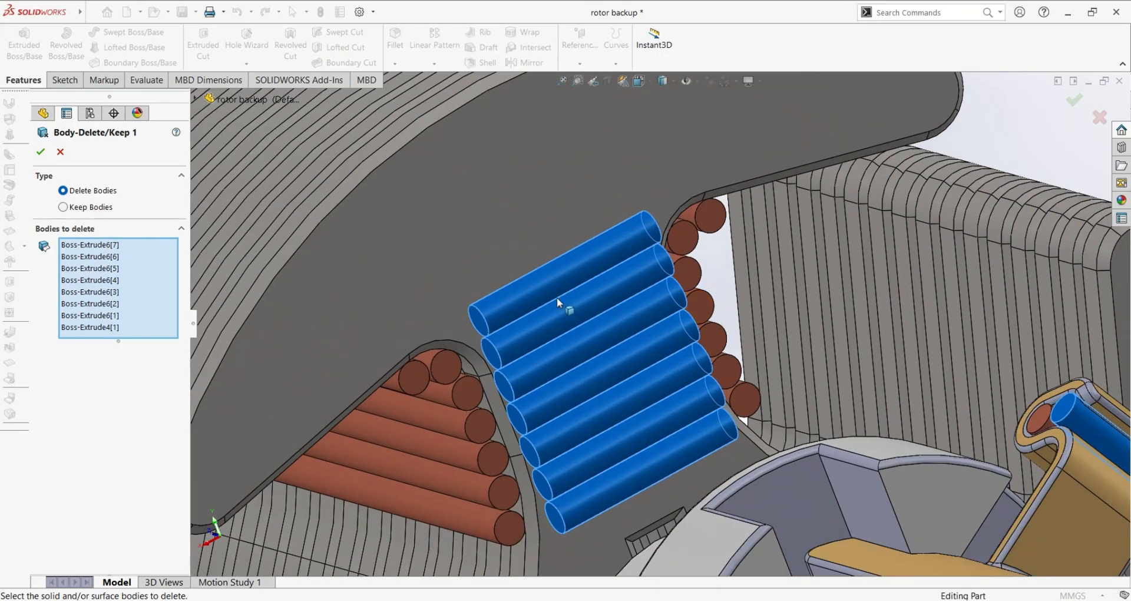
Select every Boss-Extrude6 body and Boss-Extrude4[1] in the list of bodies to delete to identify them, and close the definition.
left_click(102, 246)
left_click(102, 257, "ctrl")
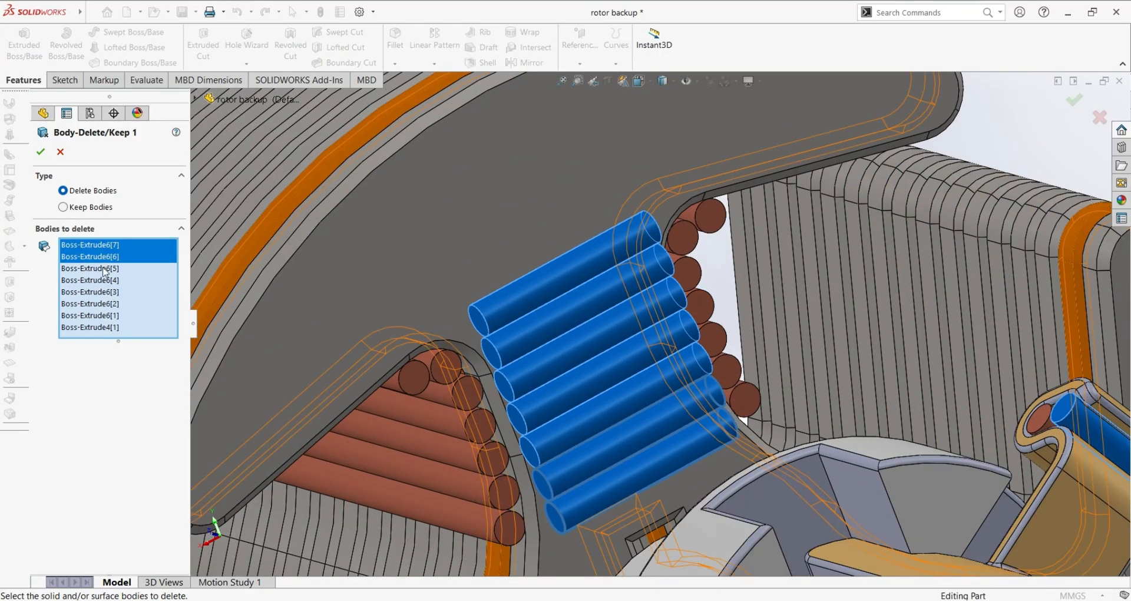
left_click(103, 292, "ctrl")
left_click(101, 316, "ctrl")
left_click(102, 328, "ctrl")
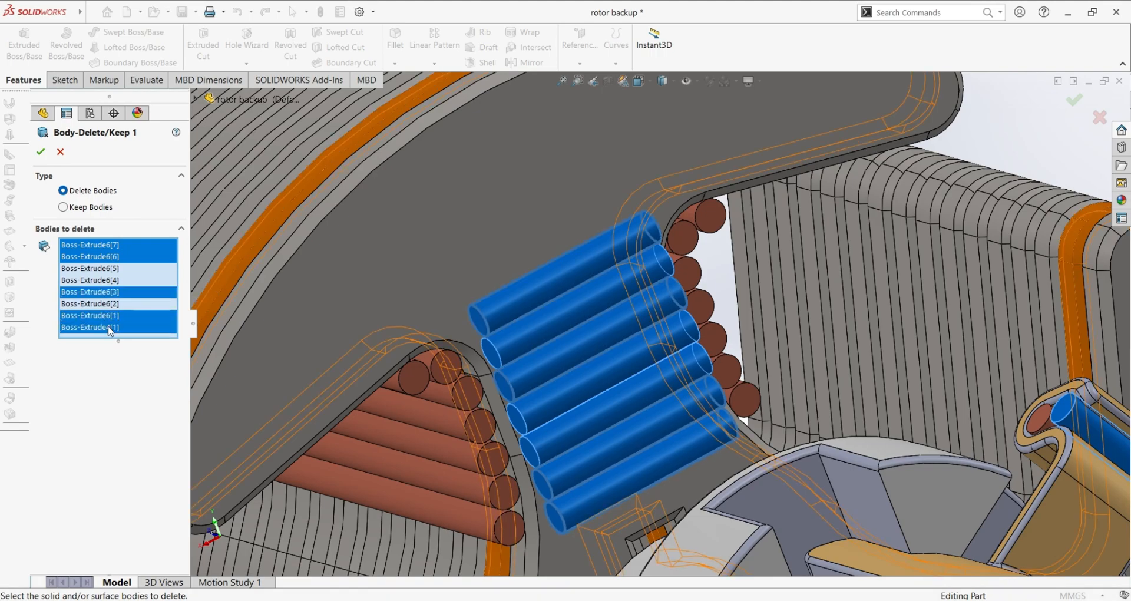
left_click(106, 269, "ctrl")
left_click(108, 280, "ctrl")
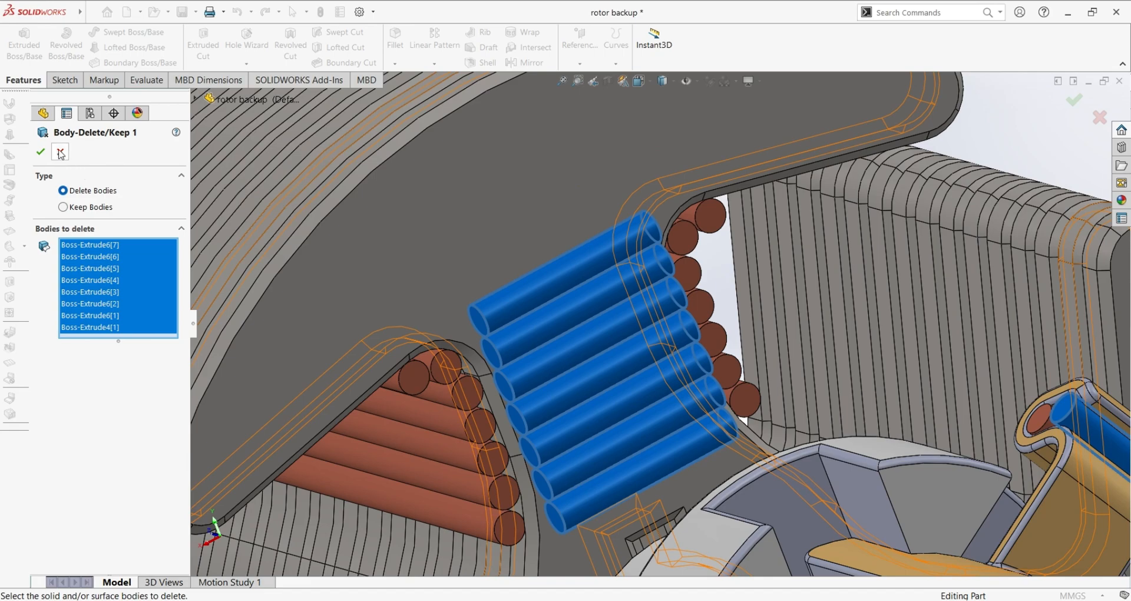
key("Return")
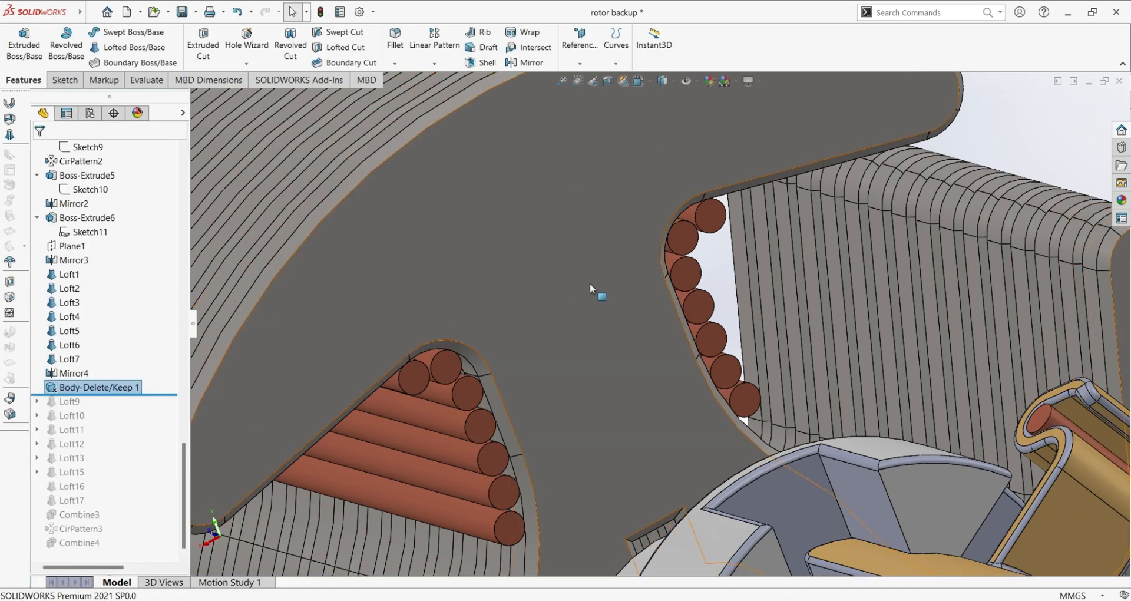
Roll the feature history forward to include Loft9, and open its definition to view the profiles of the curved end wire.
left_click_drag(151, 399, 153, 410)
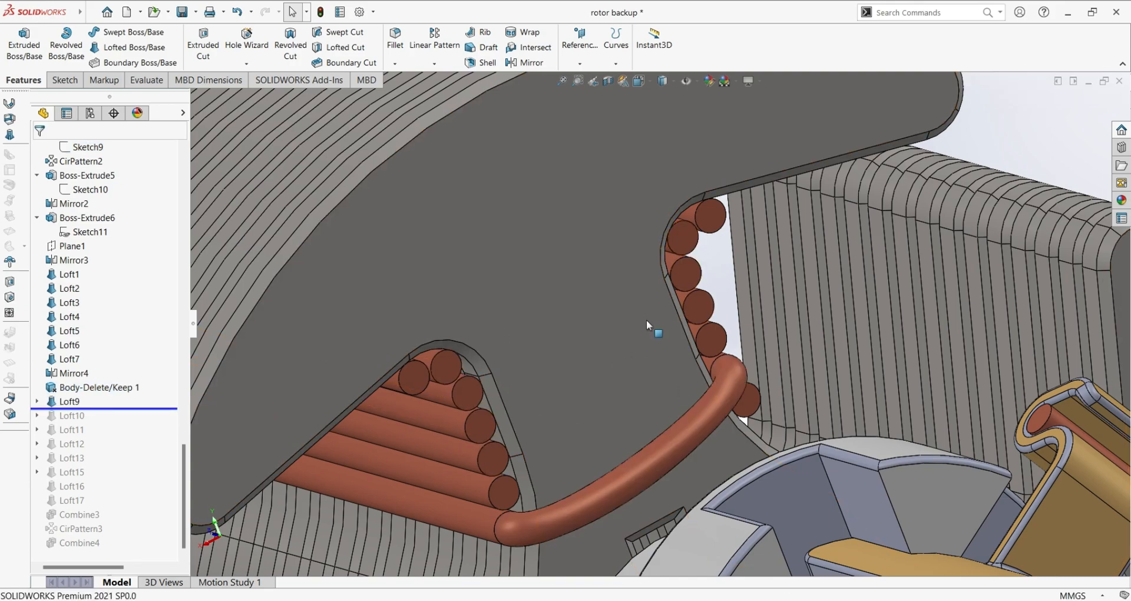
left_click(64, 403)
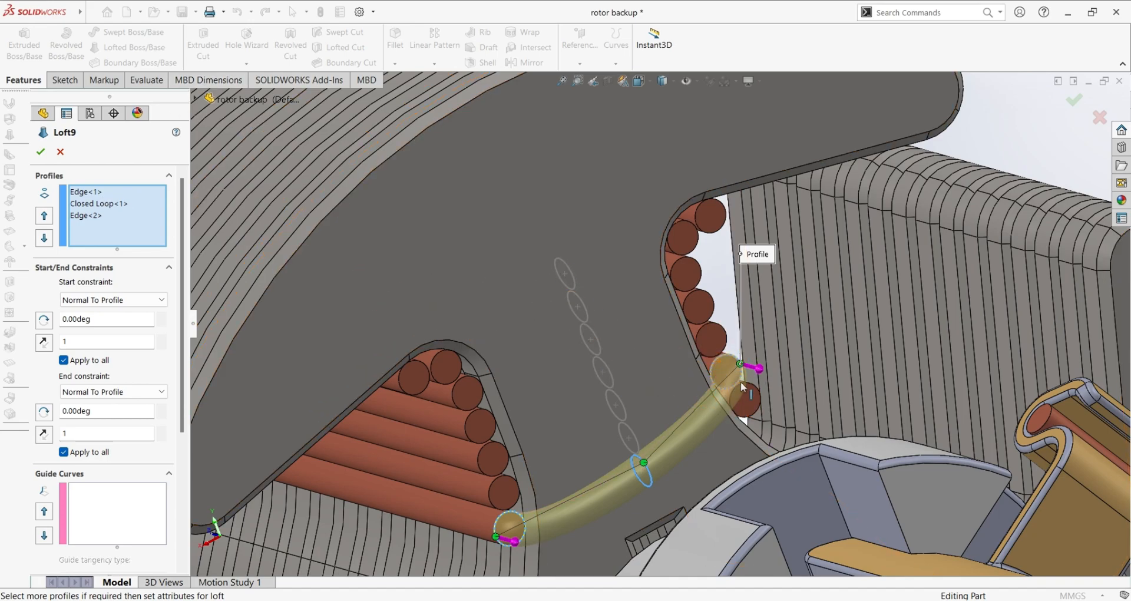
scroll(734, 463, "up", 2)
scroll(730, 458, "down", 5)
middle_click_drag(637, 259, 646, 283)
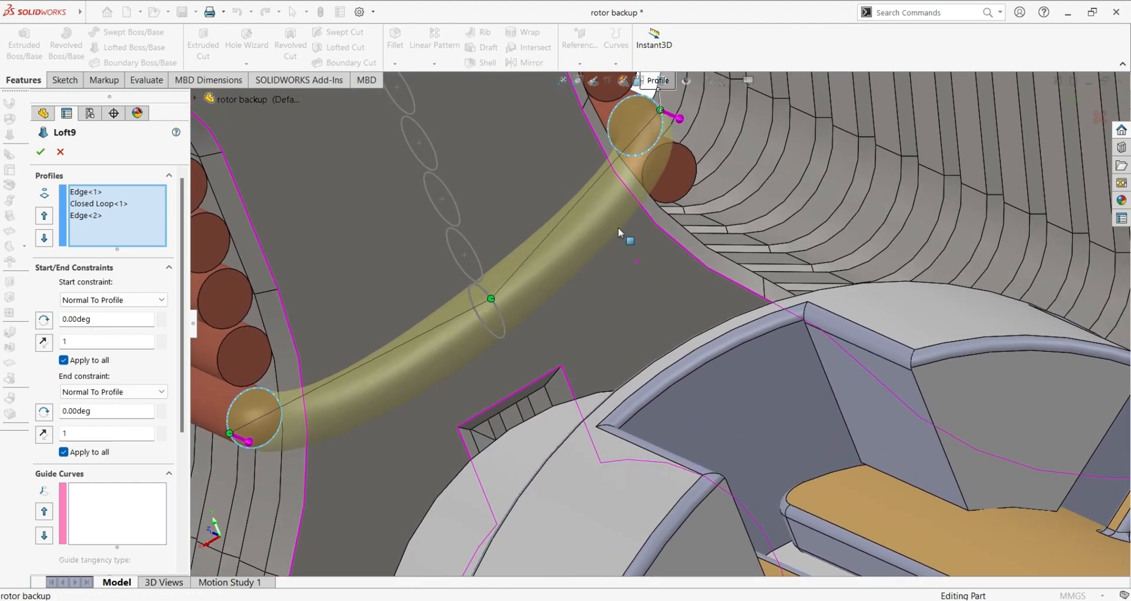
Inspect the Loft9 preview closely at both slot wire ends and at the middle sketch circle.
scroll(643, 120, "up", 4)
scroll(644, 125, "down", 5)
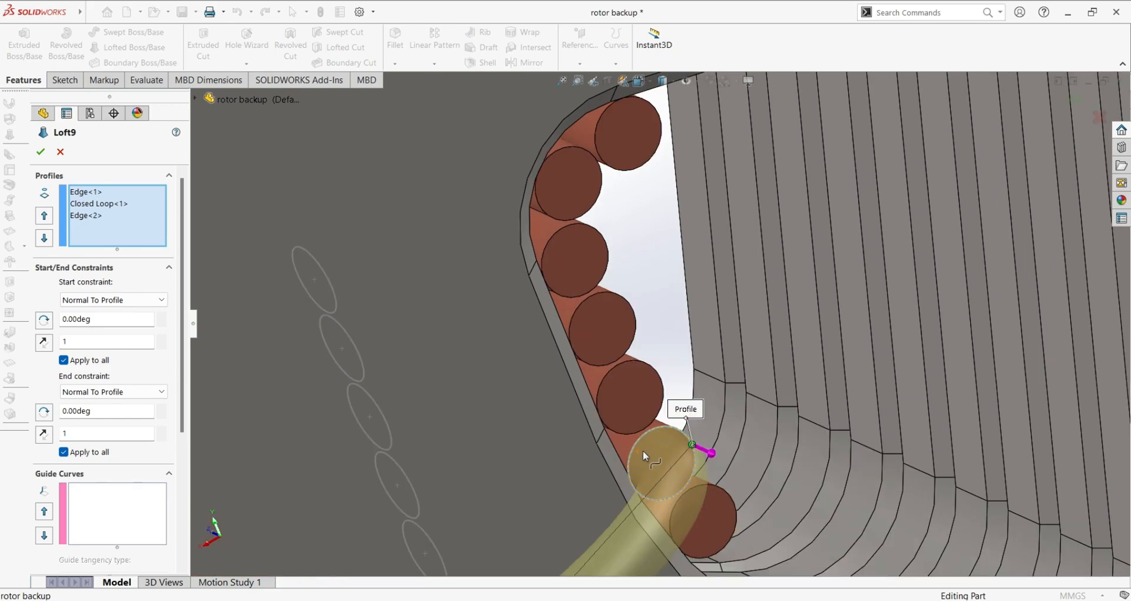
scroll(539, 500, "up", 5)
scroll(538, 499, "down", 4)
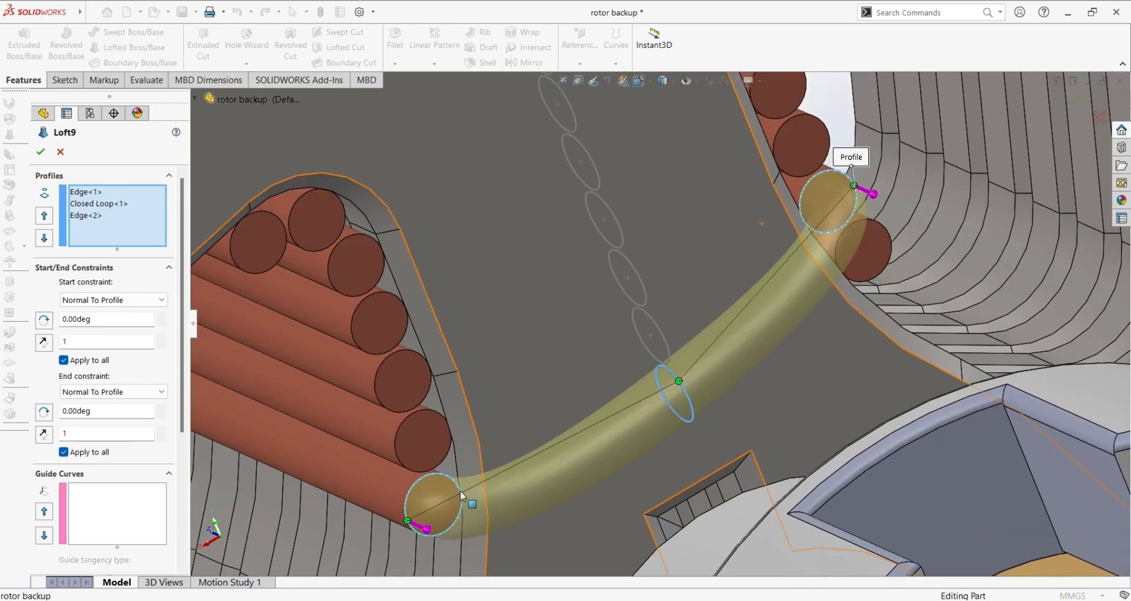
scroll(435, 487, "down", 2)
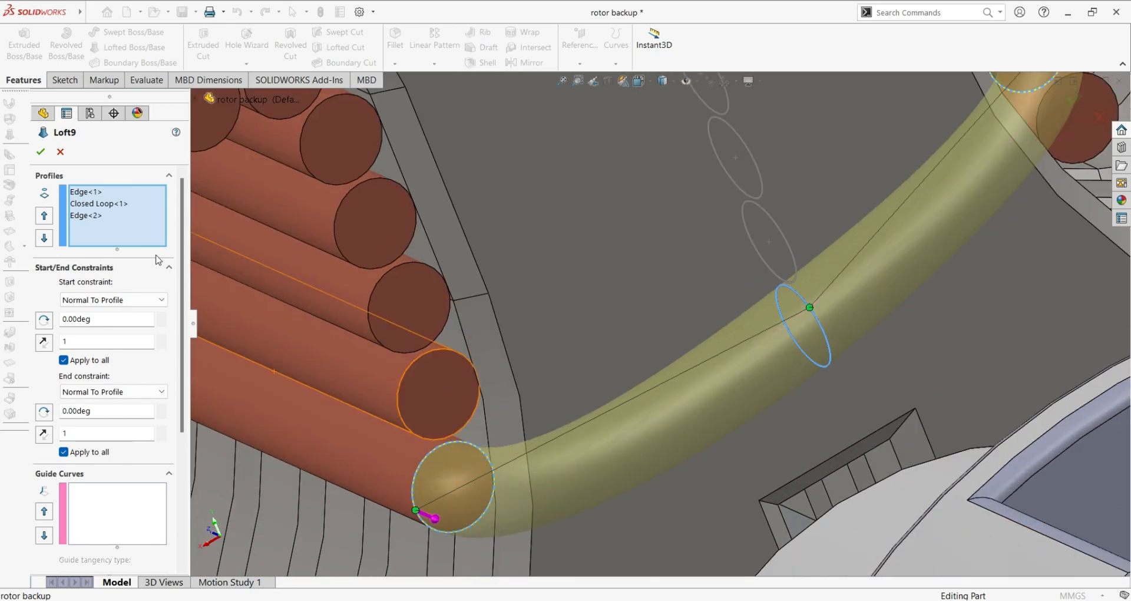
scroll(656, 330, "up", 3)
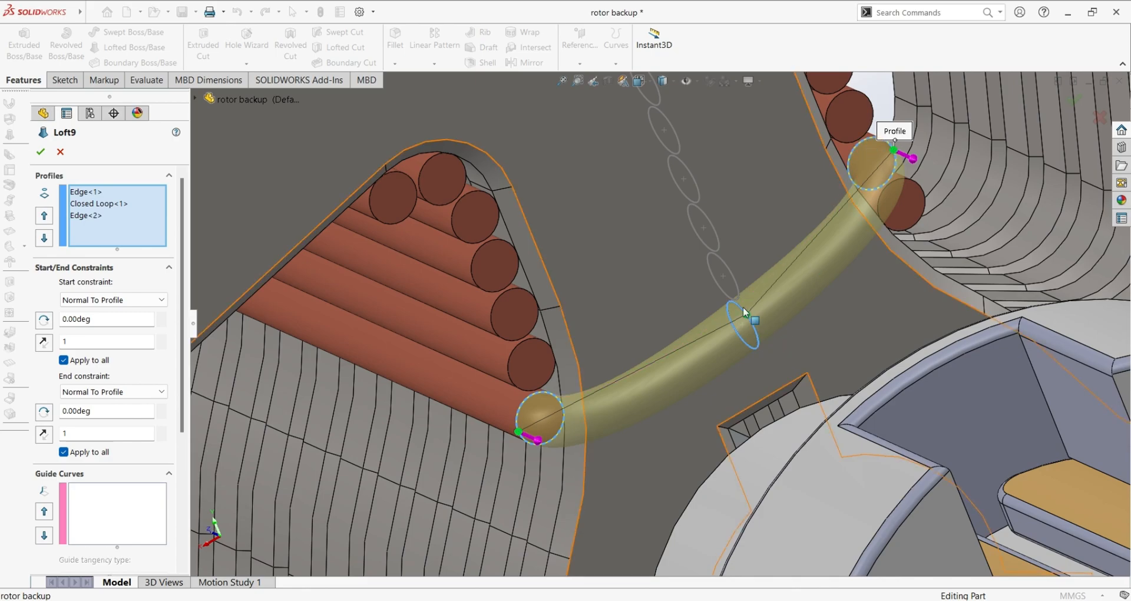
scroll(751, 342, "down", 2)
scroll(751, 341, "up", 4)
middle_click_drag(730, 316, 636, 281)
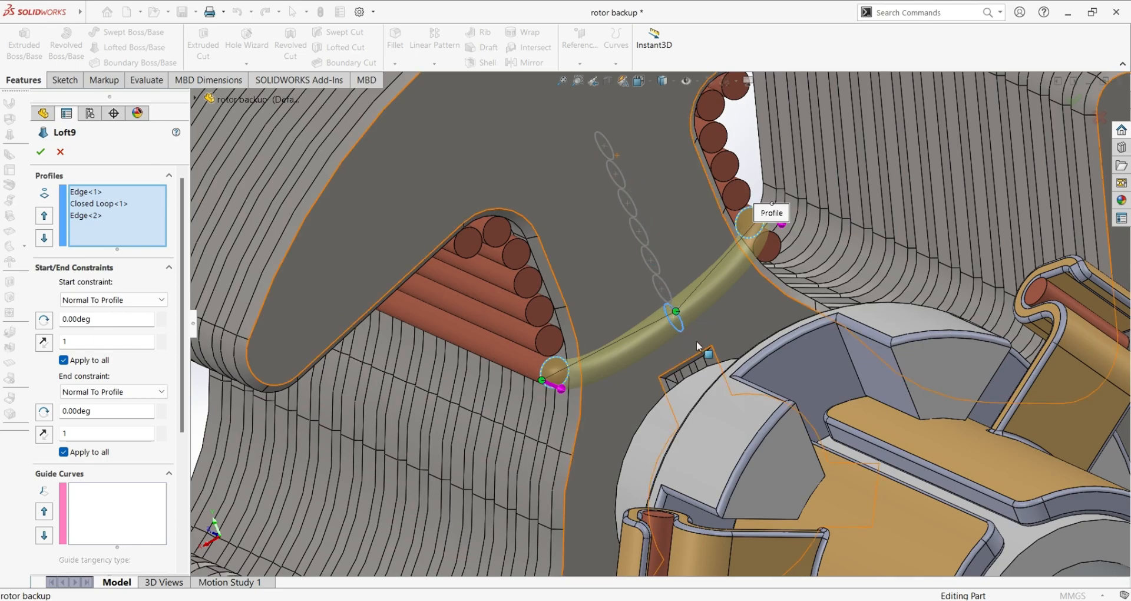
scroll(682, 322, "down", 7)
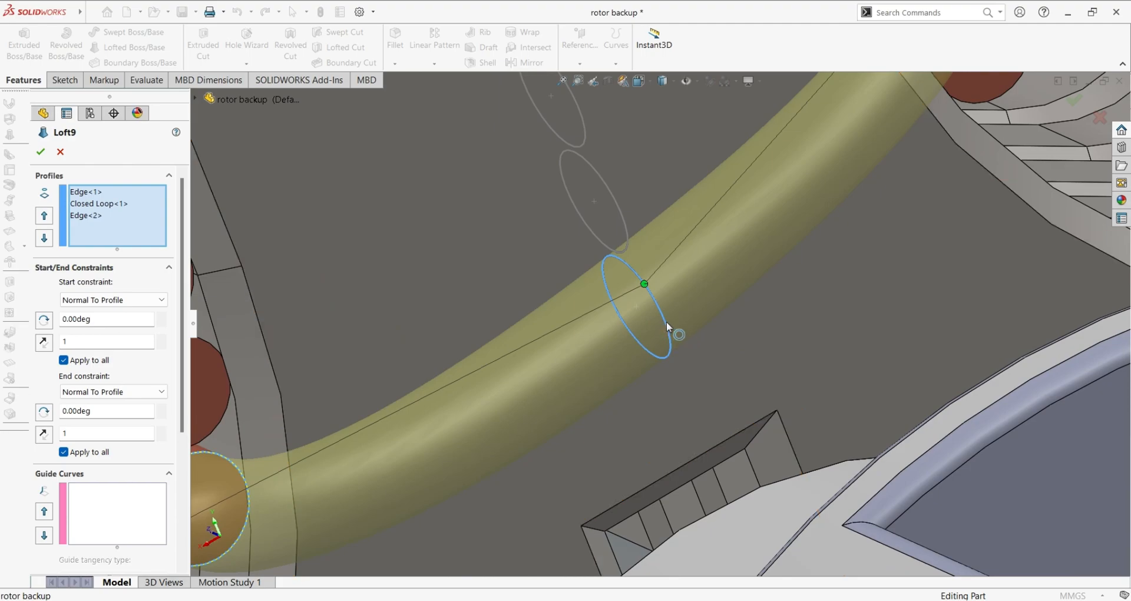
scroll(666, 322, "up", 3)
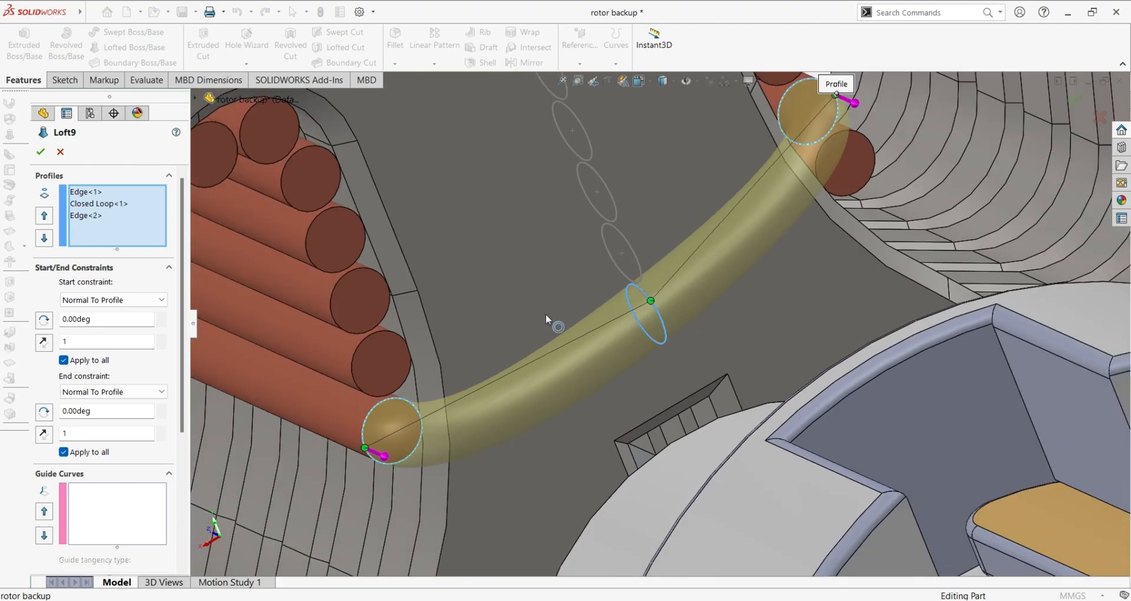
Highlight Loft9's Closed Loop<1> and Edge<2> profiles, review its Normal To Profile constraints and loft options, and close the definition.
left_click(98, 205)
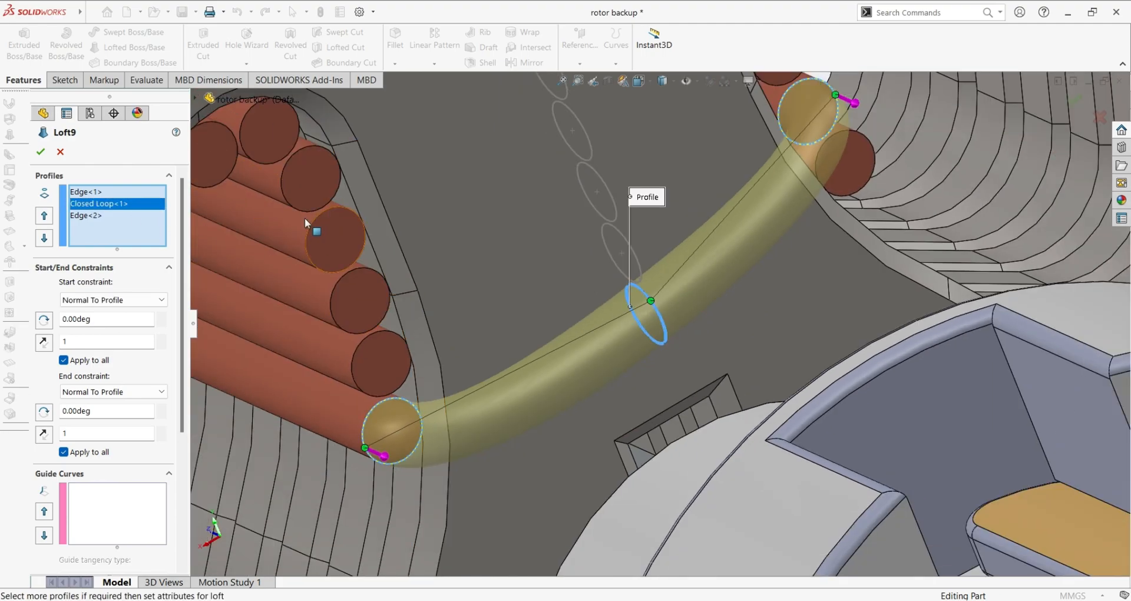
key("Down")
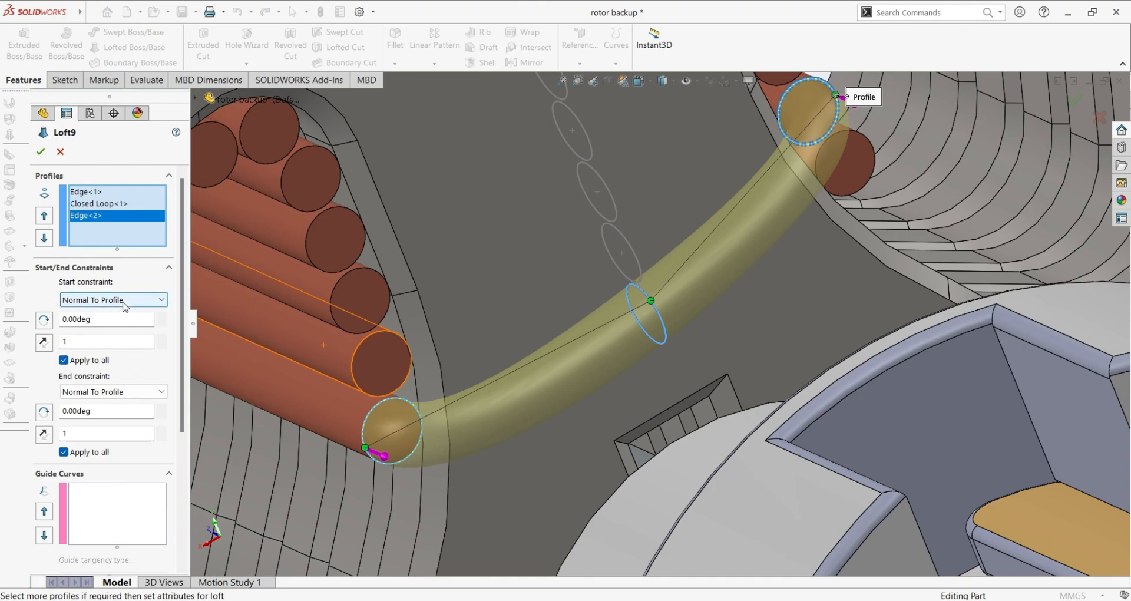
scroll(147, 430, "down", 3)
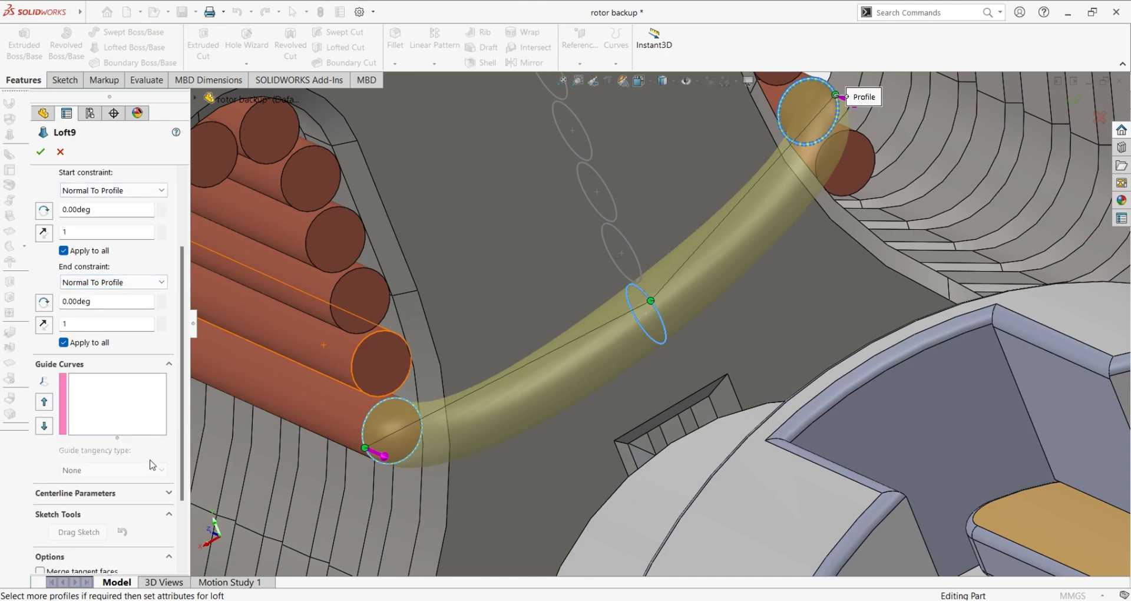
scroll(152, 465, "down", 3)
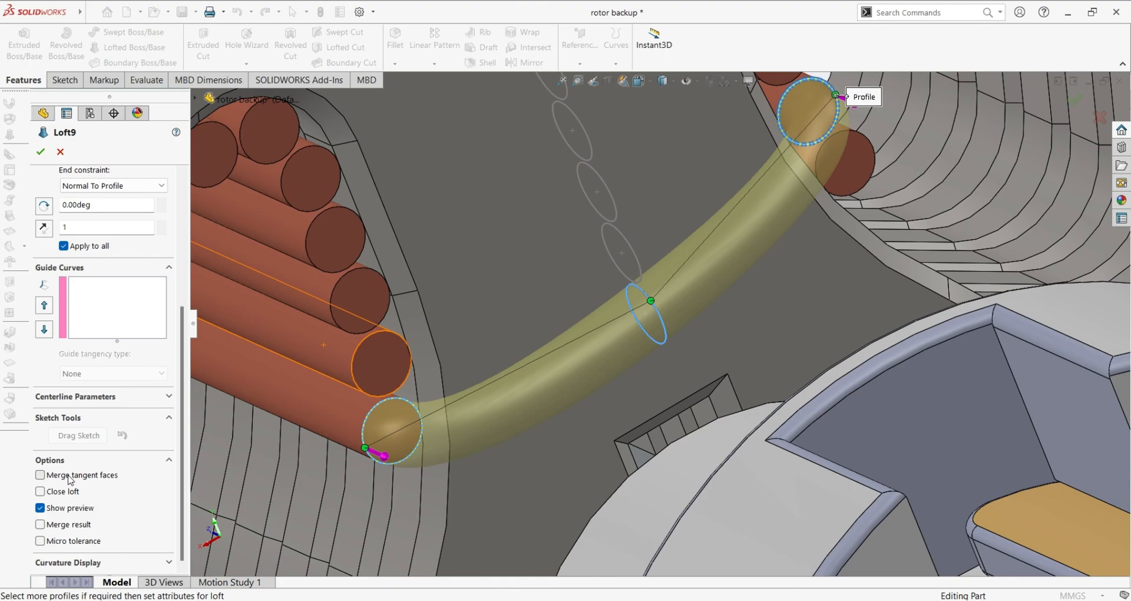
left_click(59, 153)
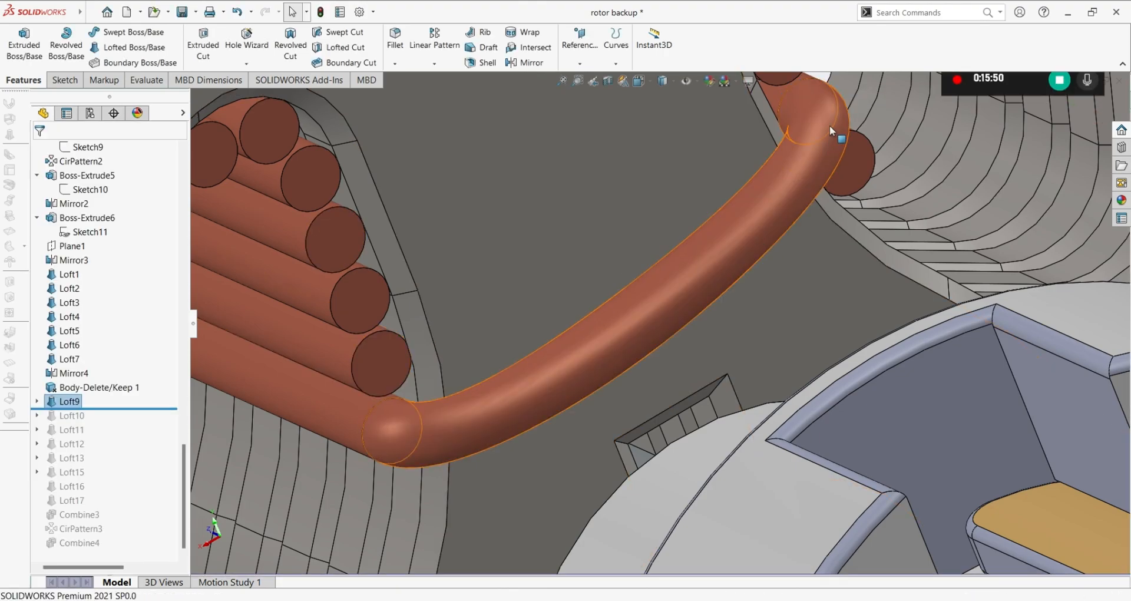
Roll the feature history forward to include Loft10, Loft11 and Loft12, and inspect the added curved end wires.
scroll(796, 142, "up", 2)
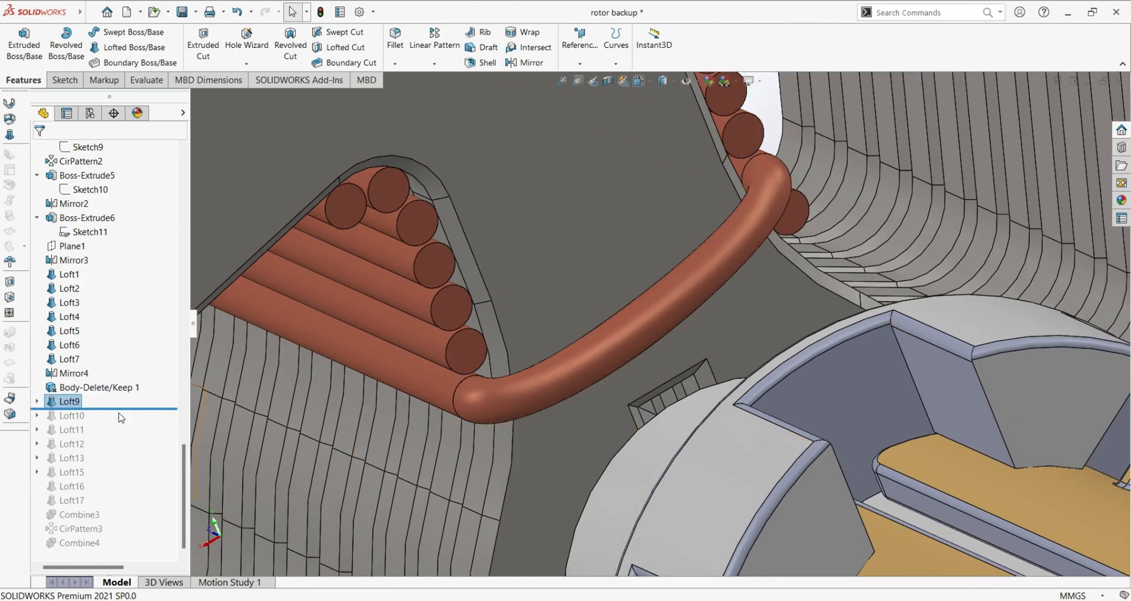
left_click_drag(119, 415, 117, 452)
scroll(678, 189, "up", 3)
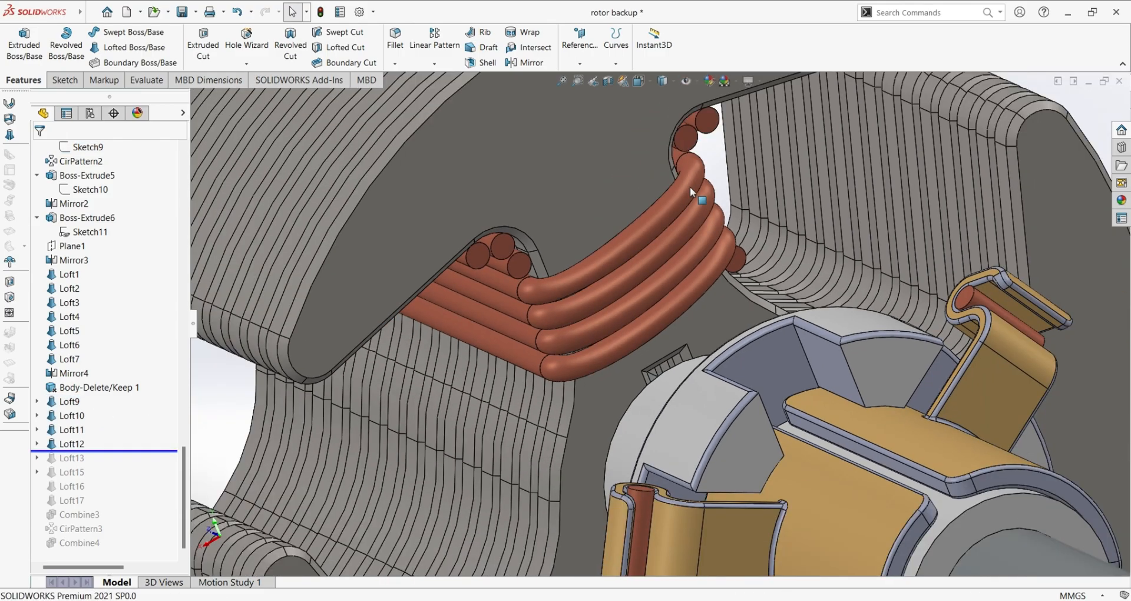
scroll(684, 176, "down", 5)
scroll(657, 324, "up", 2)
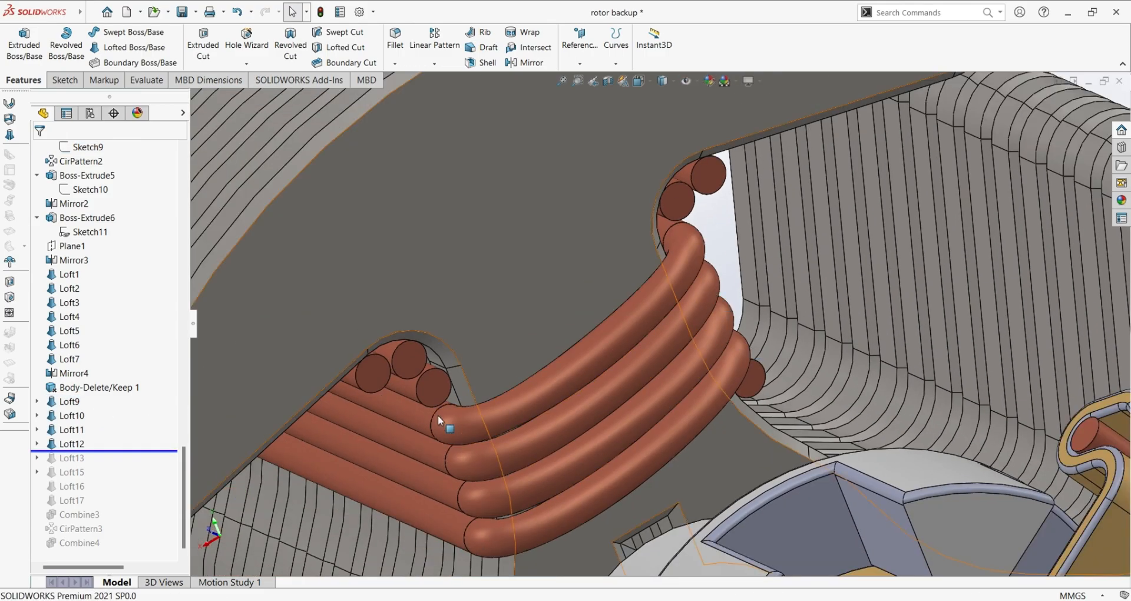
Roll the feature history forward to include Loft13 and Loft15, and open Loft15's definition to inspect its profiles and preview.
left_click_drag(118, 451, 136, 479)
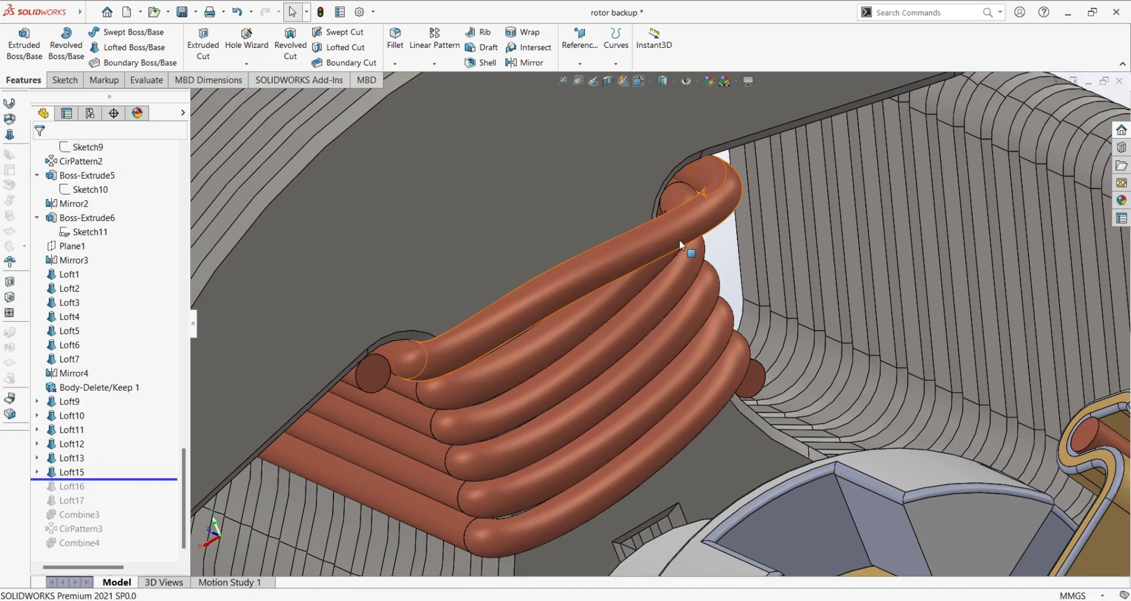
left_click(77, 475)
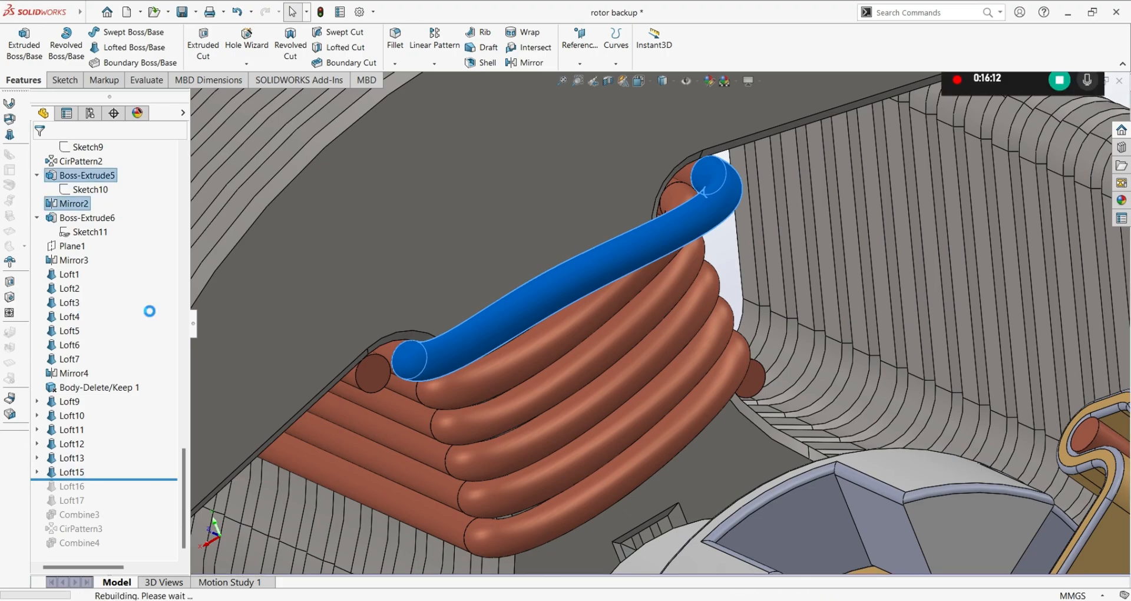
middle_click_drag(677, 399, 558, 268)
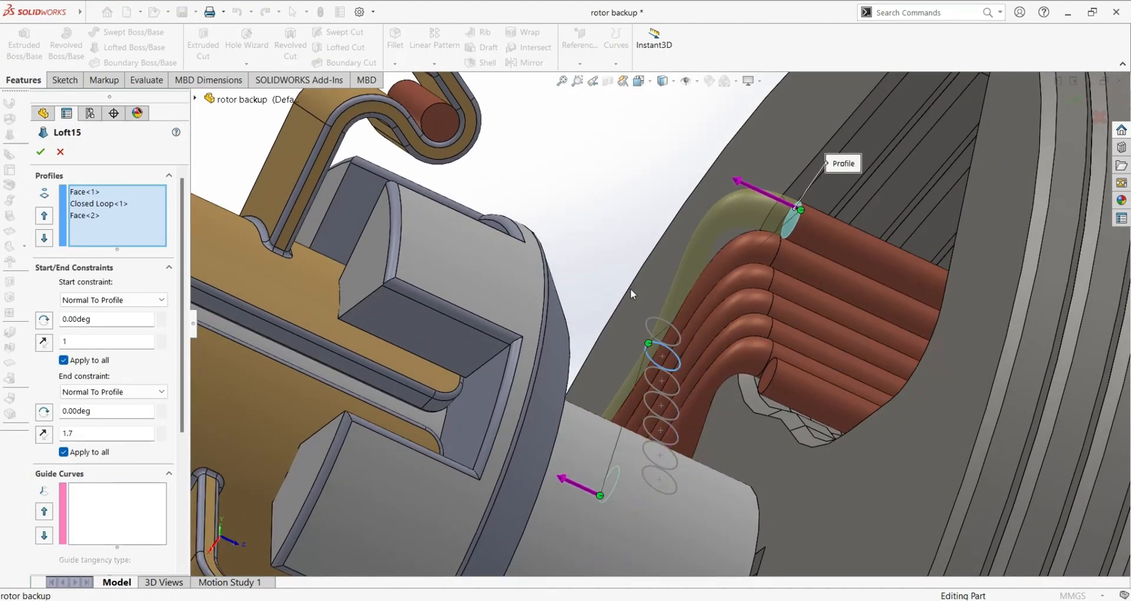
scroll(692, 310, "up", 2)
scroll(692, 311, "down", 8)
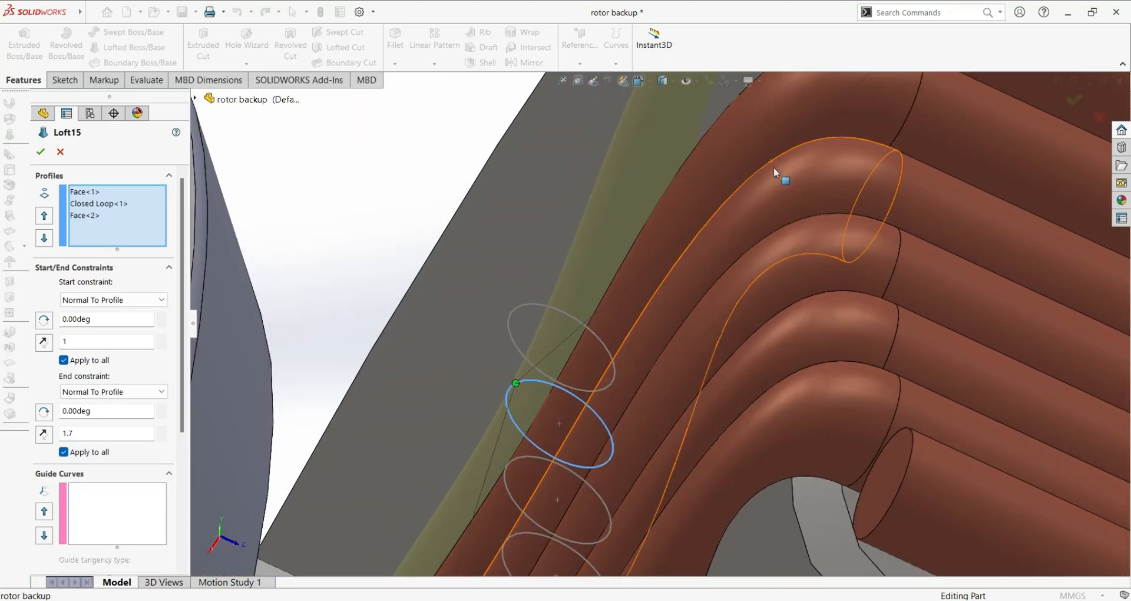
scroll(776, 169, "up", 4)
Try Tangency To Face as Loft15's end constraint, restore Normal To Profile, and set the end tangent length to 1.5.
left_click_drag(723, 145, 751, 144)
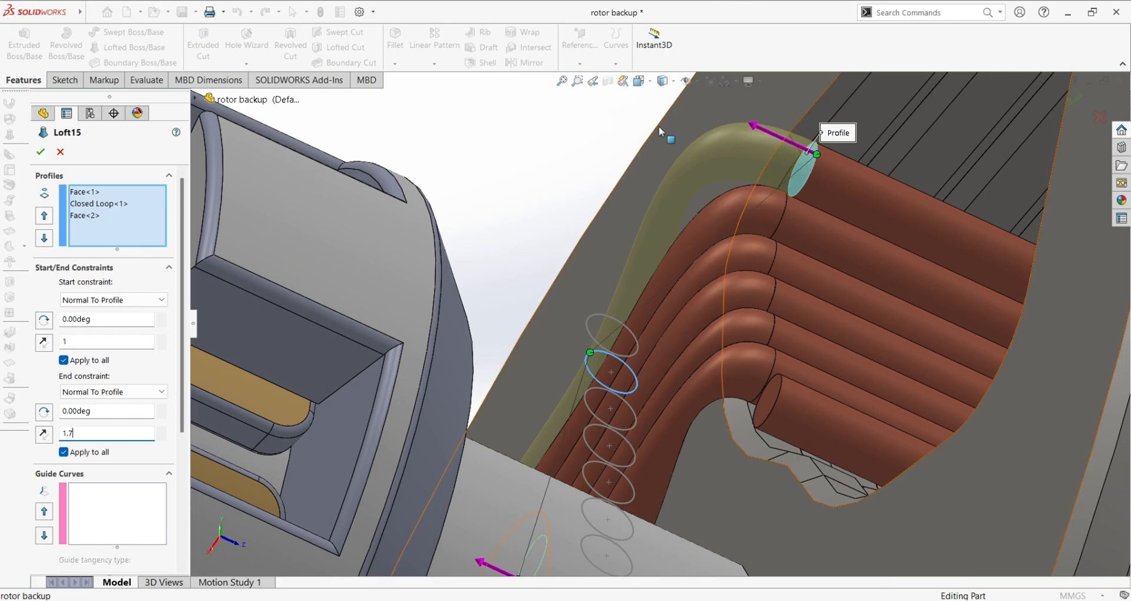
middle_click_drag(744, 243, 636, 333)
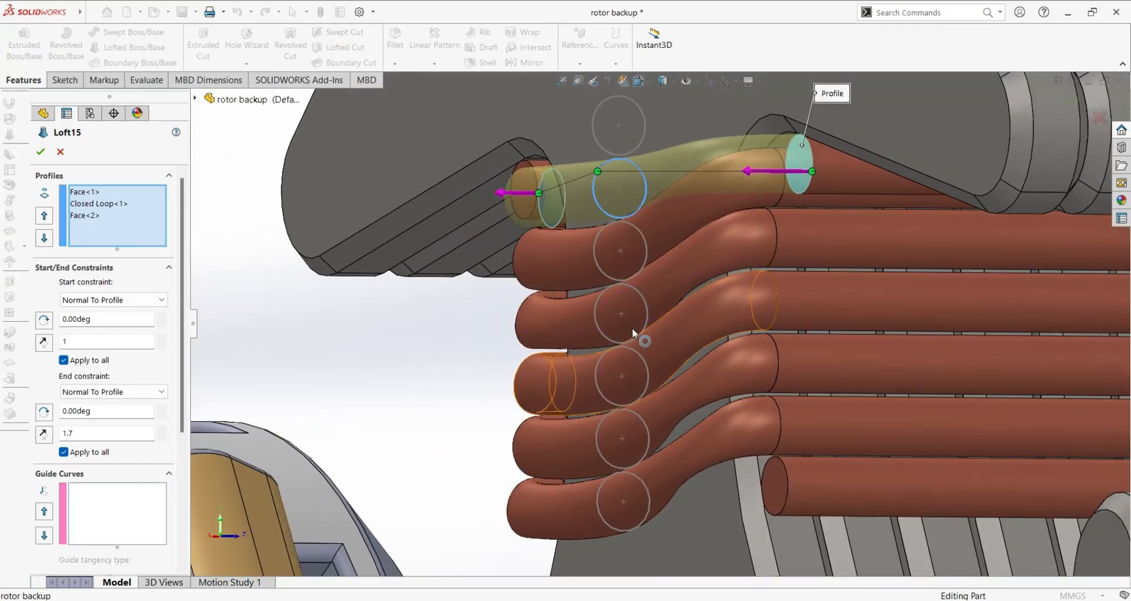
scroll(145, 396, "down", 2)
scroll(145, 401, "up", 3)
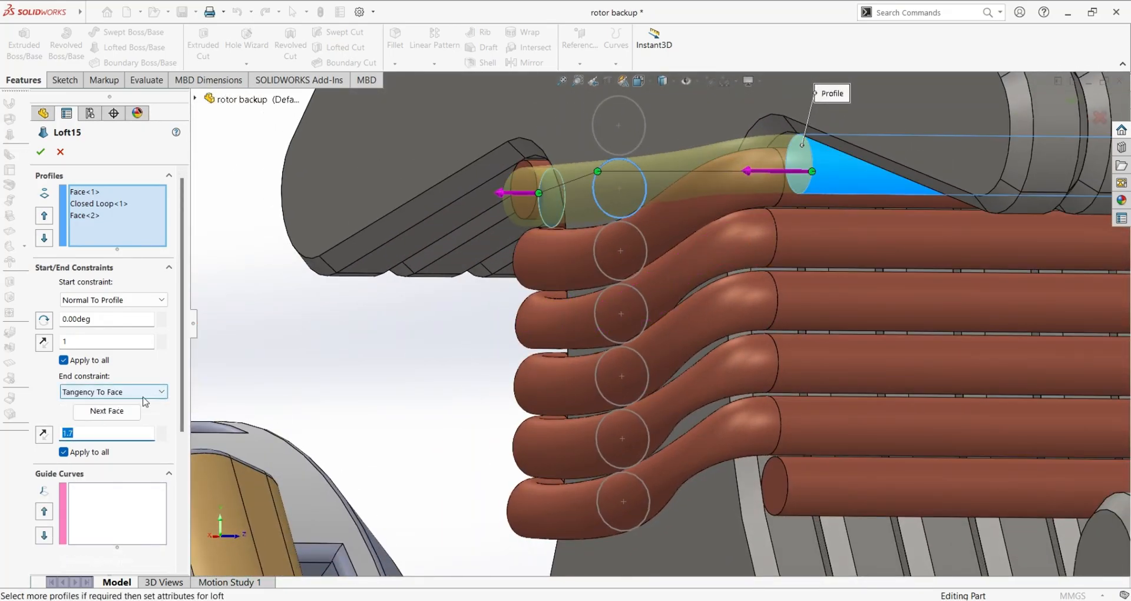
scroll(152, 406, "down", 1)
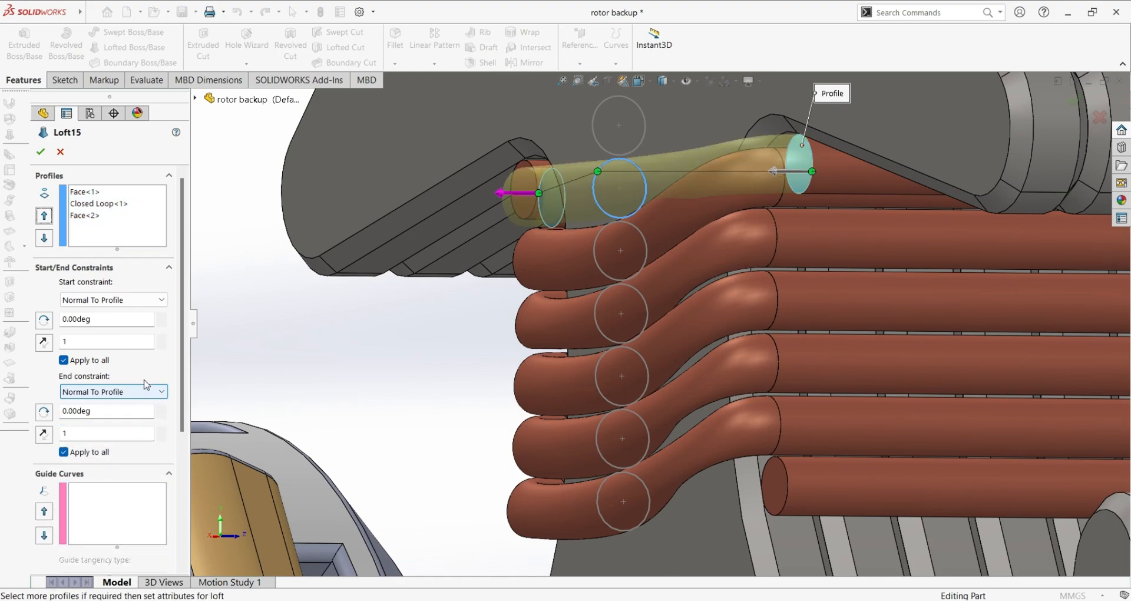
middle_click_drag(642, 406, 737, 240)
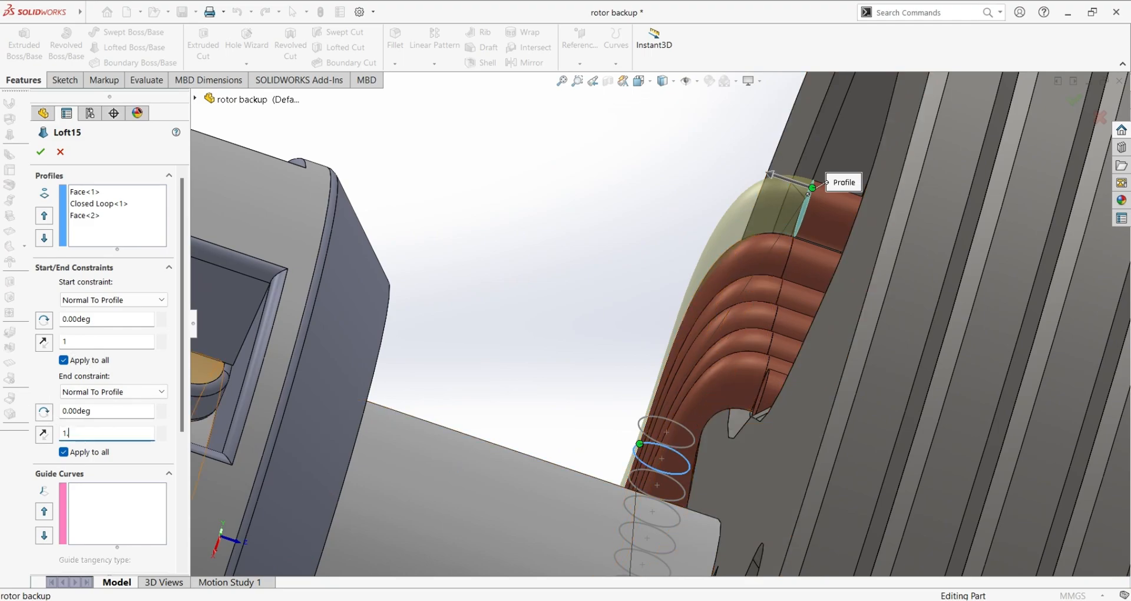
key("Return")
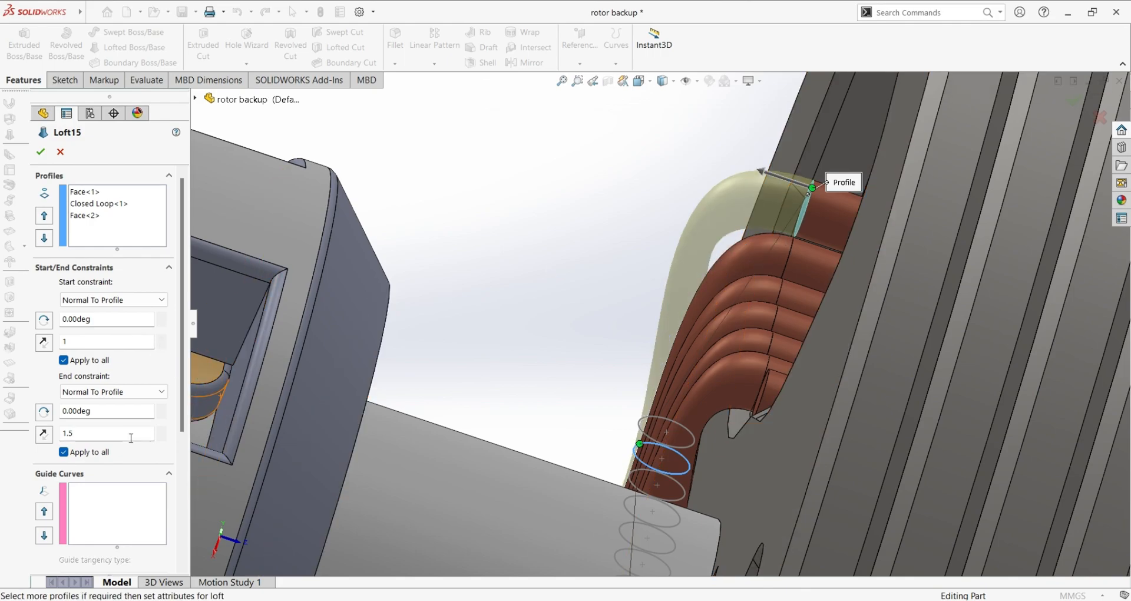
Check the gap between the Loft15 preview and the neighbouring wire, set the end tangent length to 1.7 and disable its Apply to all option.
middle_click_drag(518, 237, 553, 249)
scroll(552, 250, "up", 4)
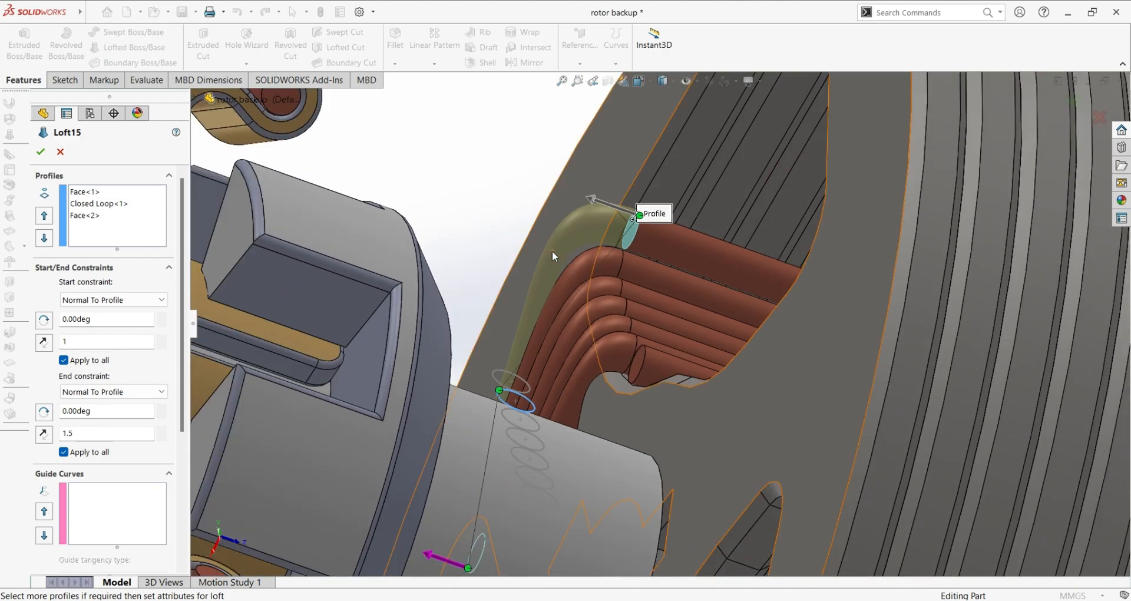
scroll(549, 254, "down", 5)
scroll(551, 278, "down", 3)
middle_click_drag(619, 344, 813, 522)
scroll(813, 522, "down", 3)
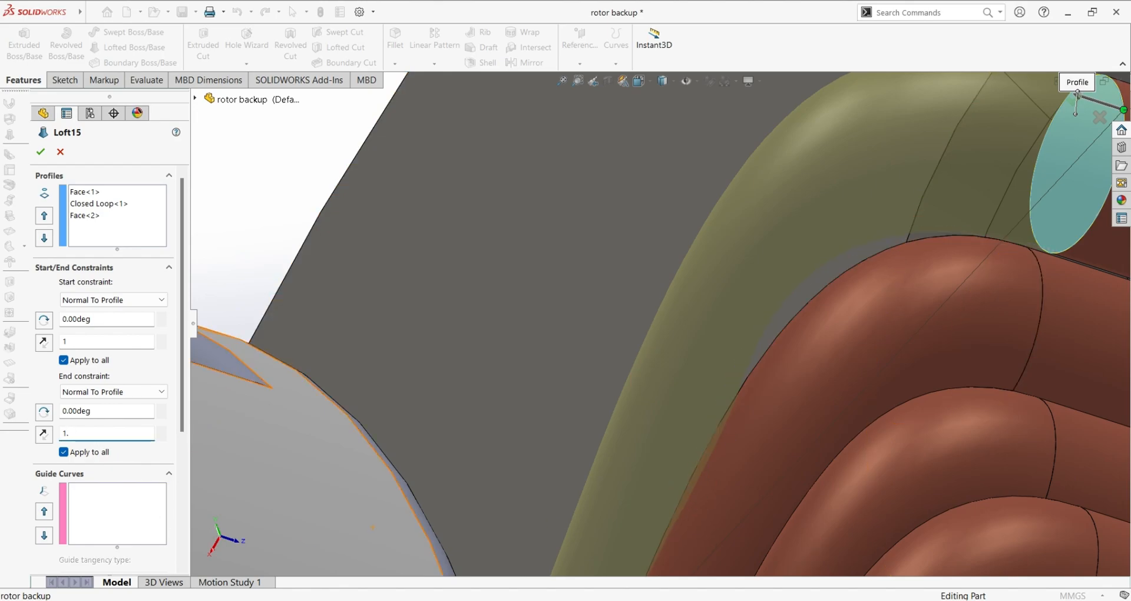
left_click(95, 452)
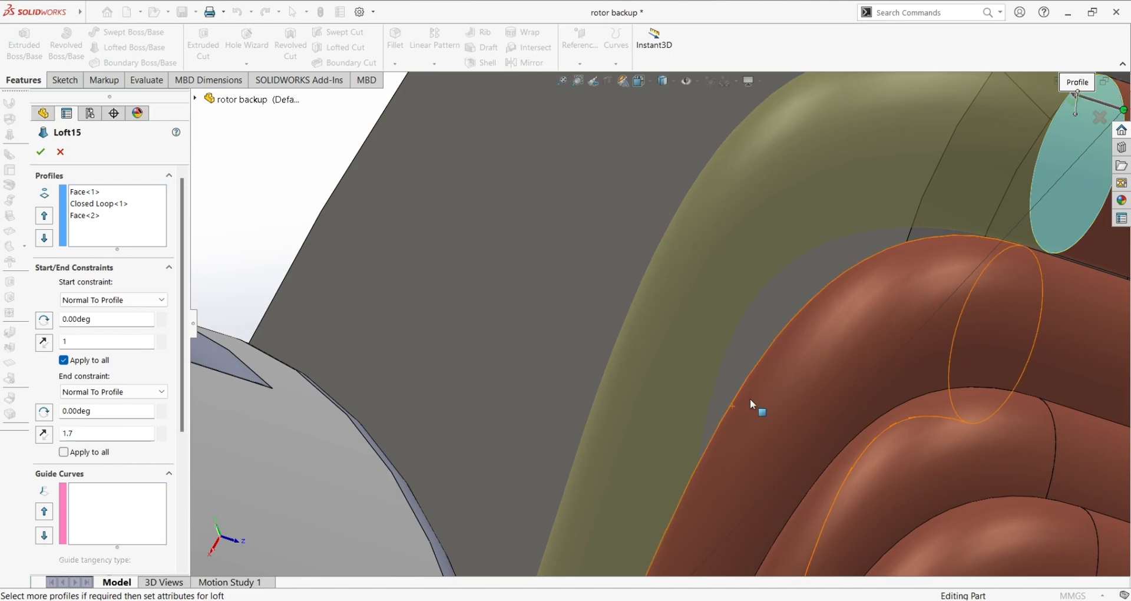
Inspect the Loft15 preview against the adjacent wires from both slot ends, and close the definition without keeping the edits.
scroll(750, 398, "down", 3)
scroll(720, 513, "down", 3)
scroll(641, 500, "up", 5)
middle_click_drag(659, 478, 704, 579)
scroll(649, 518, "down", 3)
scroll(649, 515, "up", 5)
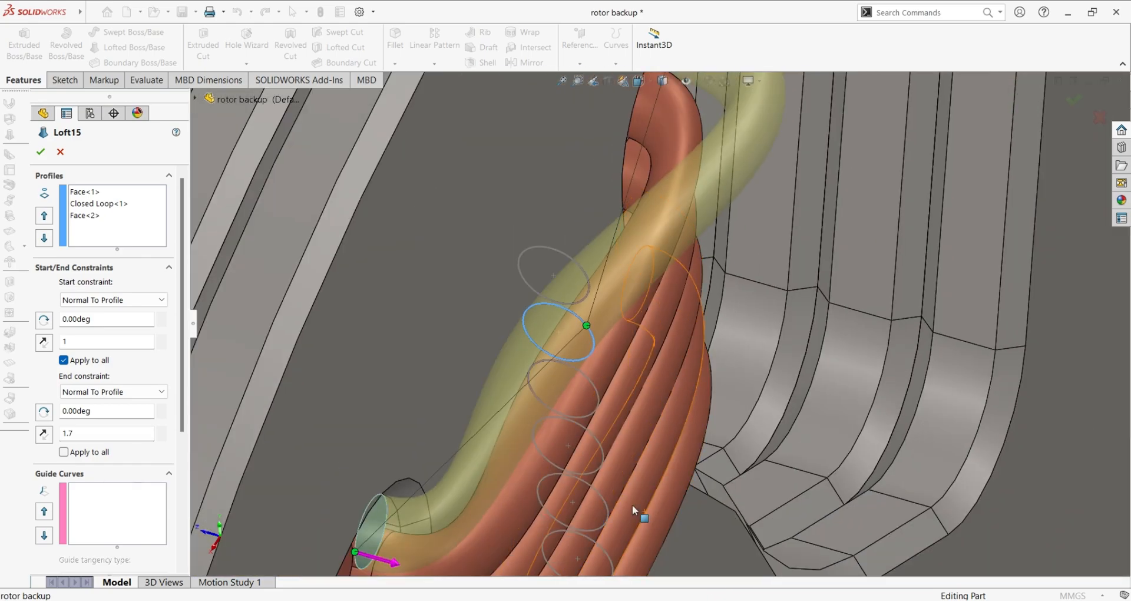
scroll(634, 506, "up", 4)
middle_click_drag(707, 447, 671, 431)
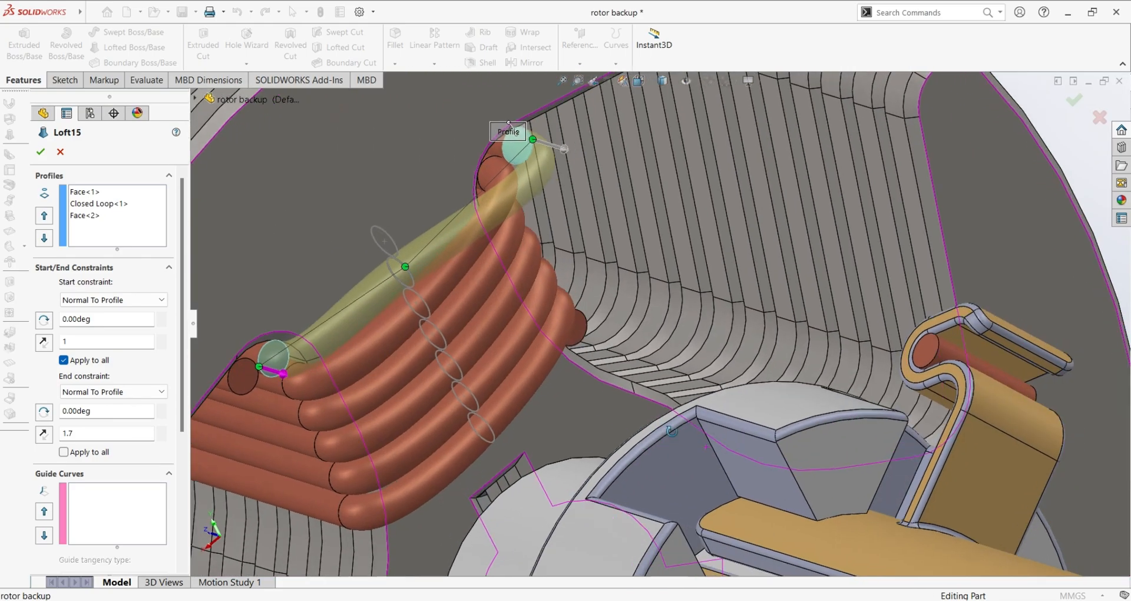
left_click(61, 153)
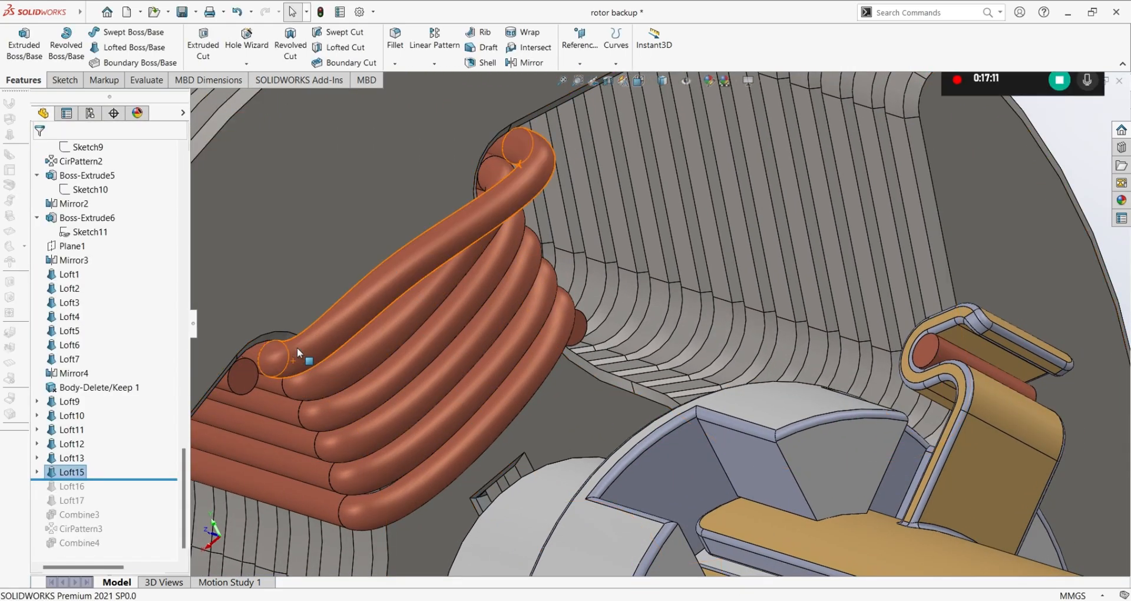
Roll the feature history forward to include Loft16, and review its edge profiles, Normal To Profile constraints and loft options.
left_click_drag(112, 479, 112, 494)
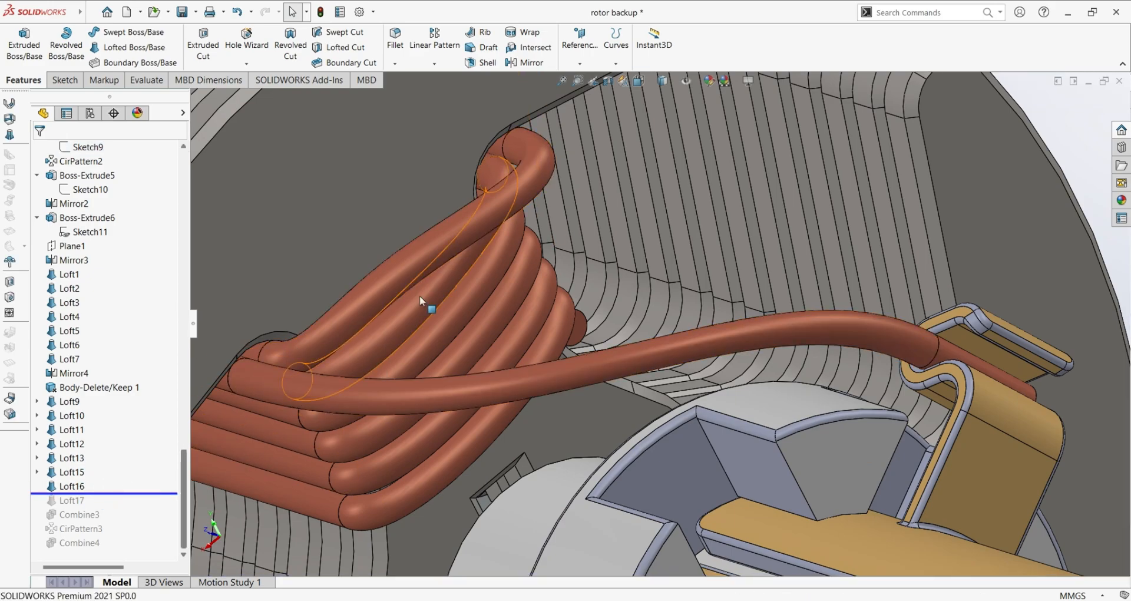
scroll(658, 308, "up", 4)
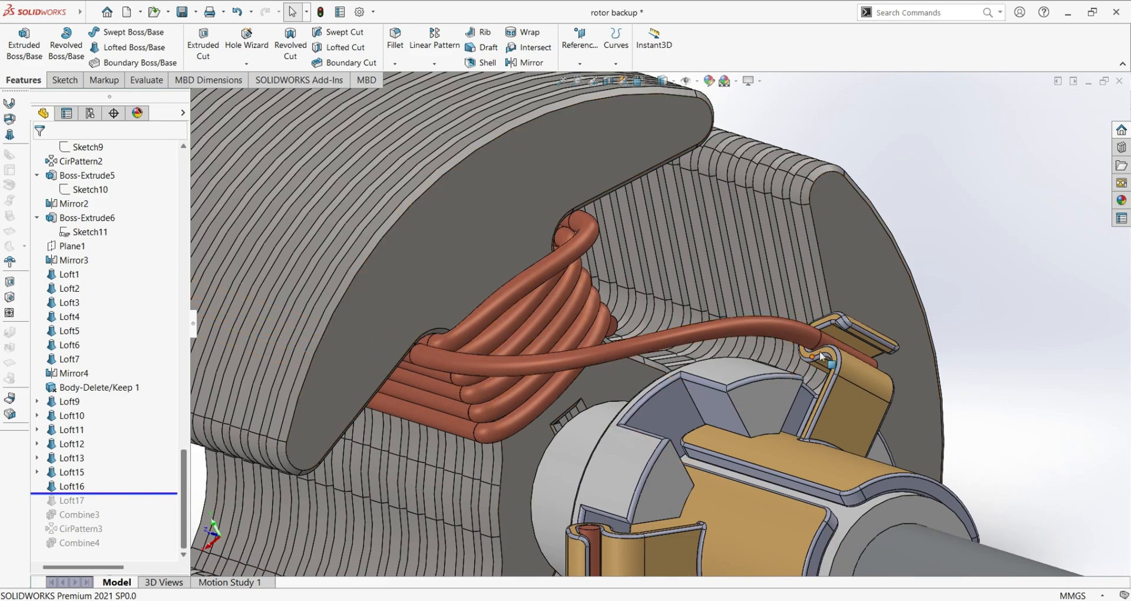
left_click(72, 486)
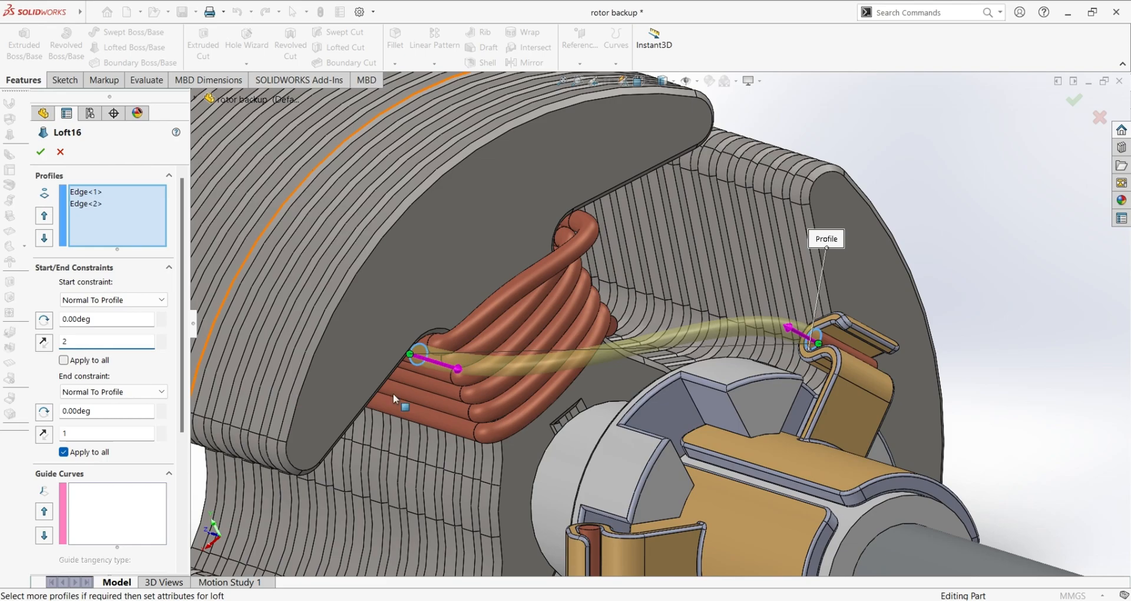
middle_click_drag(790, 478, 843, 532)
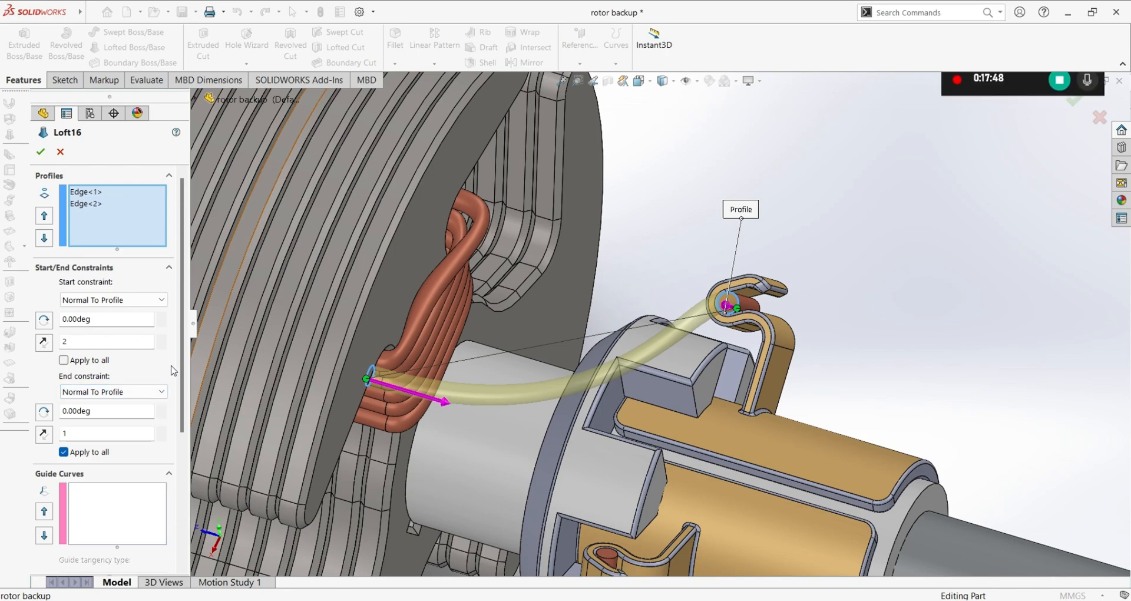
scroll(174, 370, "down", 4)
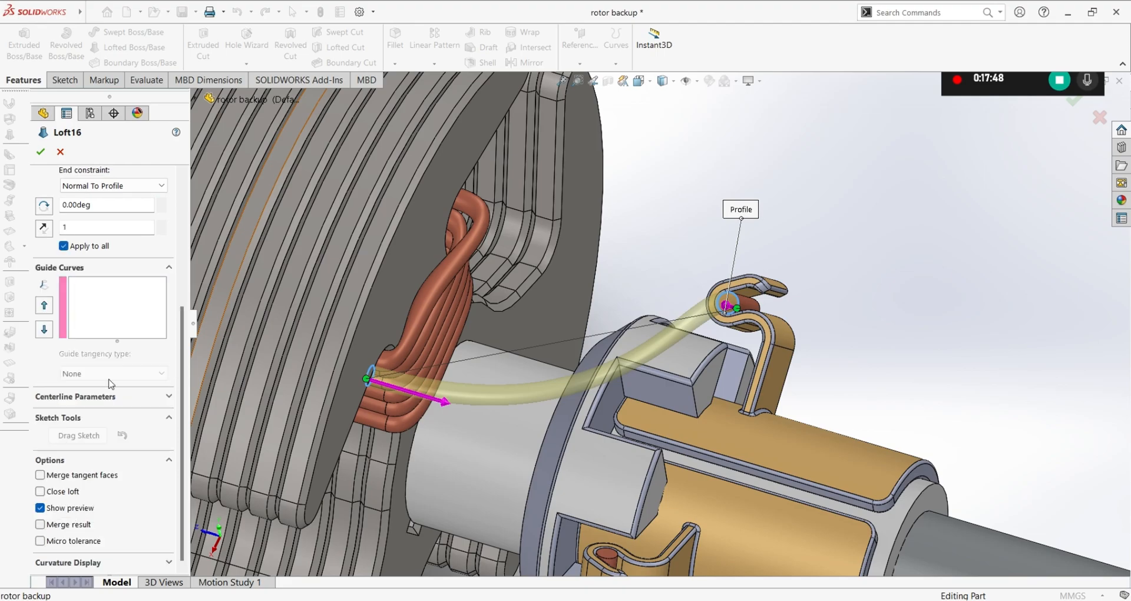
left_click(40, 152)
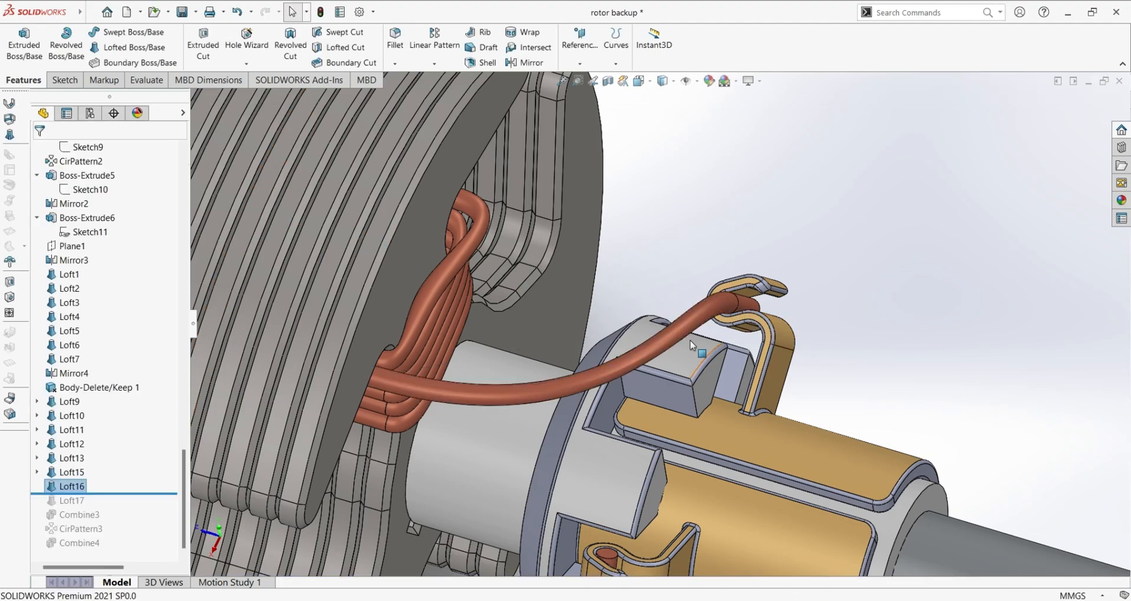
Roll the feature history forward to include Loft17, and open the definition of this wire running to the second commutator hook.
scroll(872, 389, "up", 5)
middle_click_drag(831, 374, 717, 446)
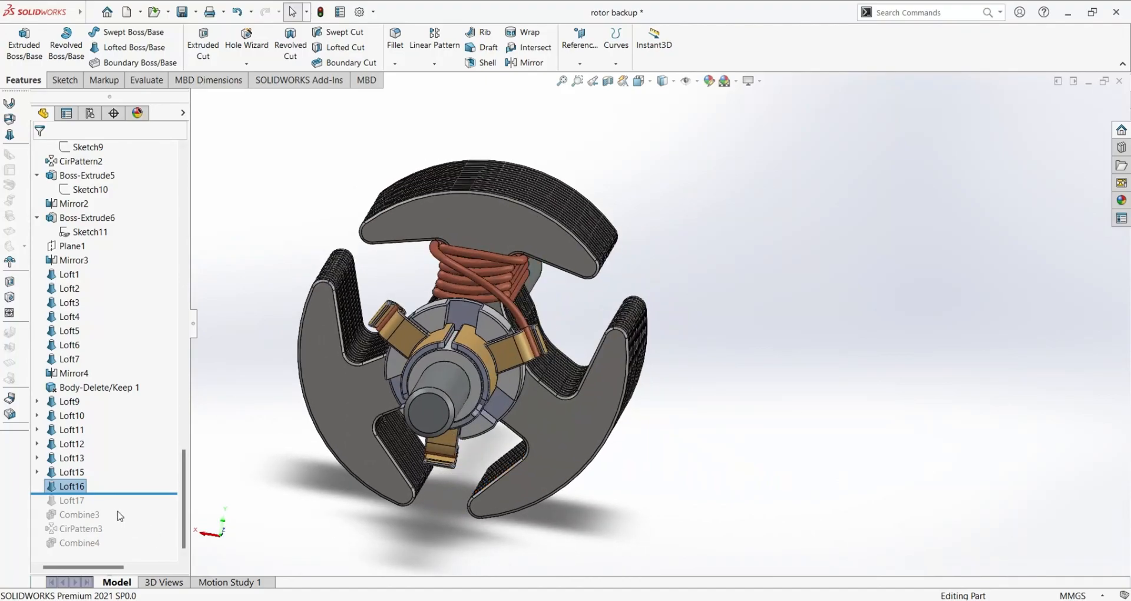
left_click_drag(119, 495, 118, 509)
left_click(92, 502)
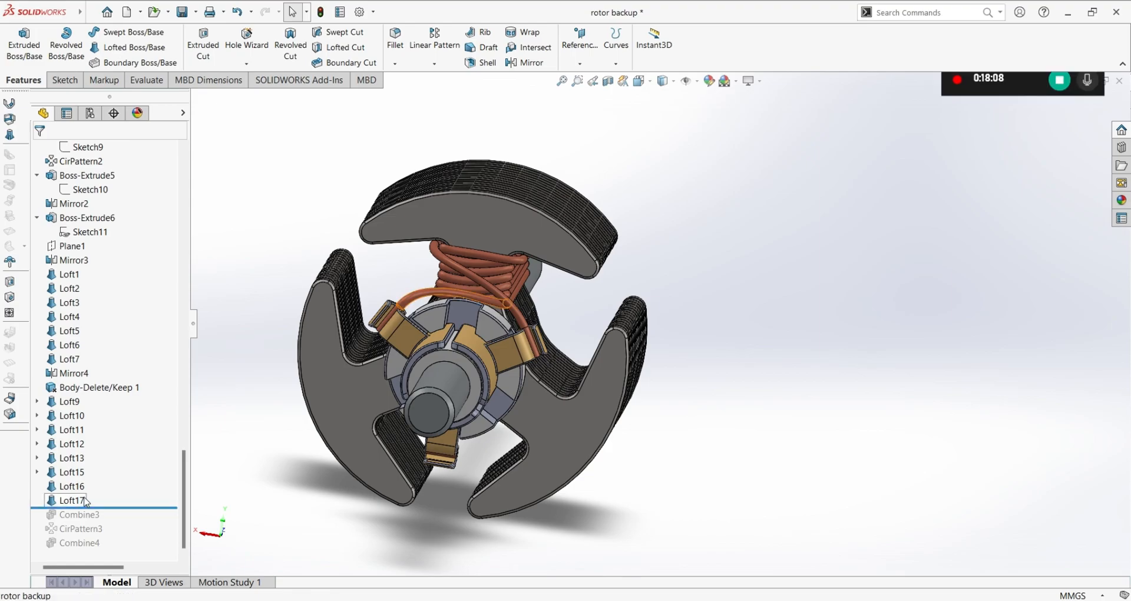
left_click(98, 470)
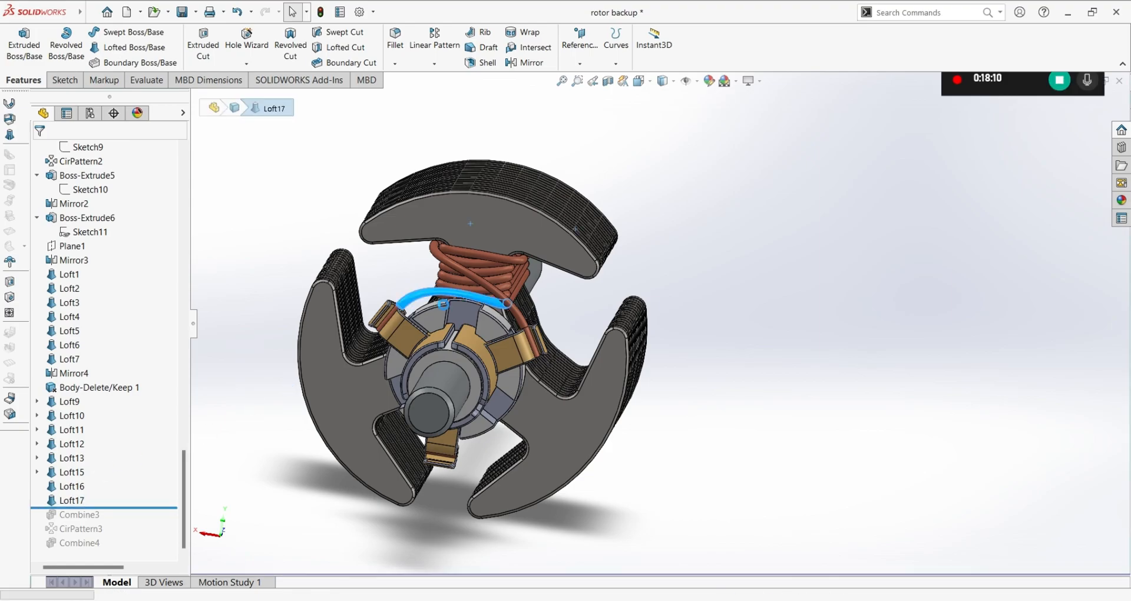
Inspect Loft17's edge profiles at the coil wire and at the commutator hook, and close the definition without changes.
scroll(415, 308, "up", 1)
scroll(416, 309, "down", 10)
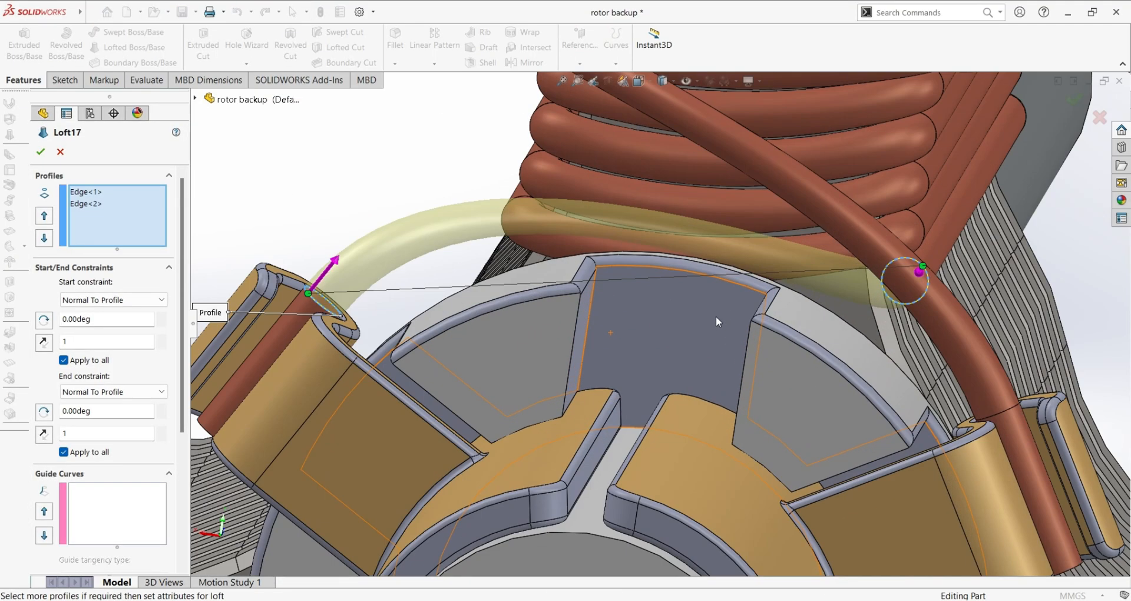
middle_click_drag(1003, 326, 949, 359)
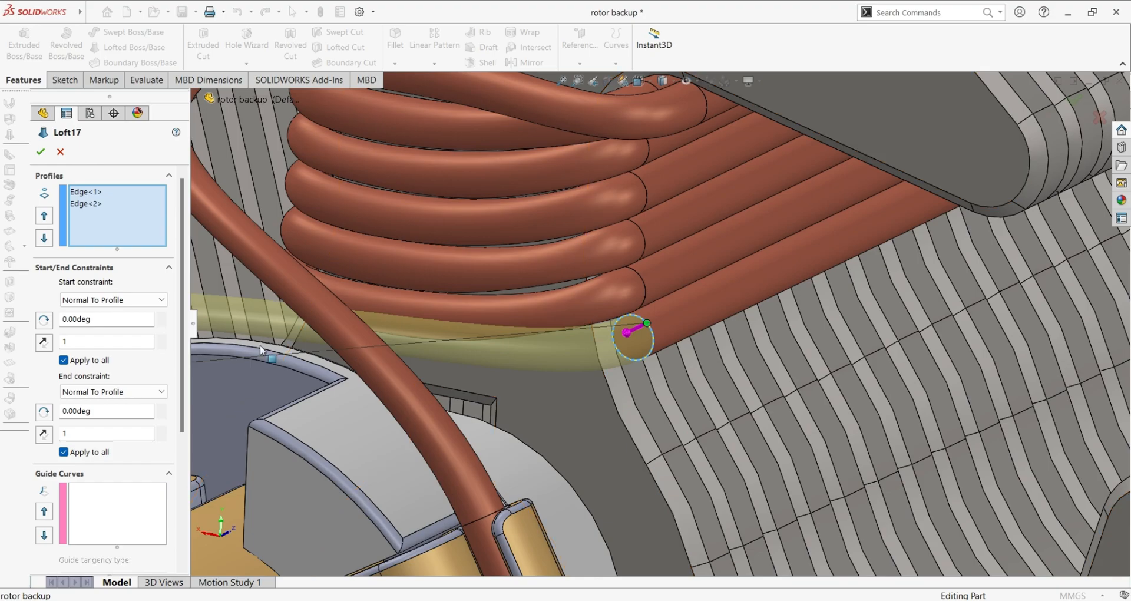
scroll(649, 333, "up", 6)
scroll(263, 346, "down", 8)
middle_click_drag(566, 351, 557, 297)
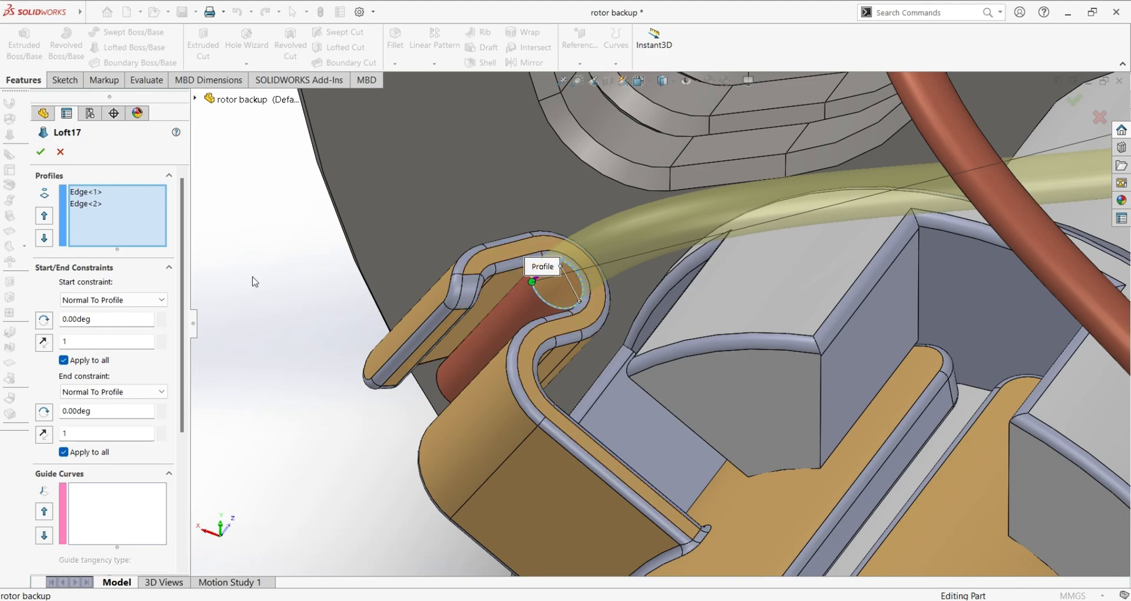
scroll(649, 277, "up", 5)
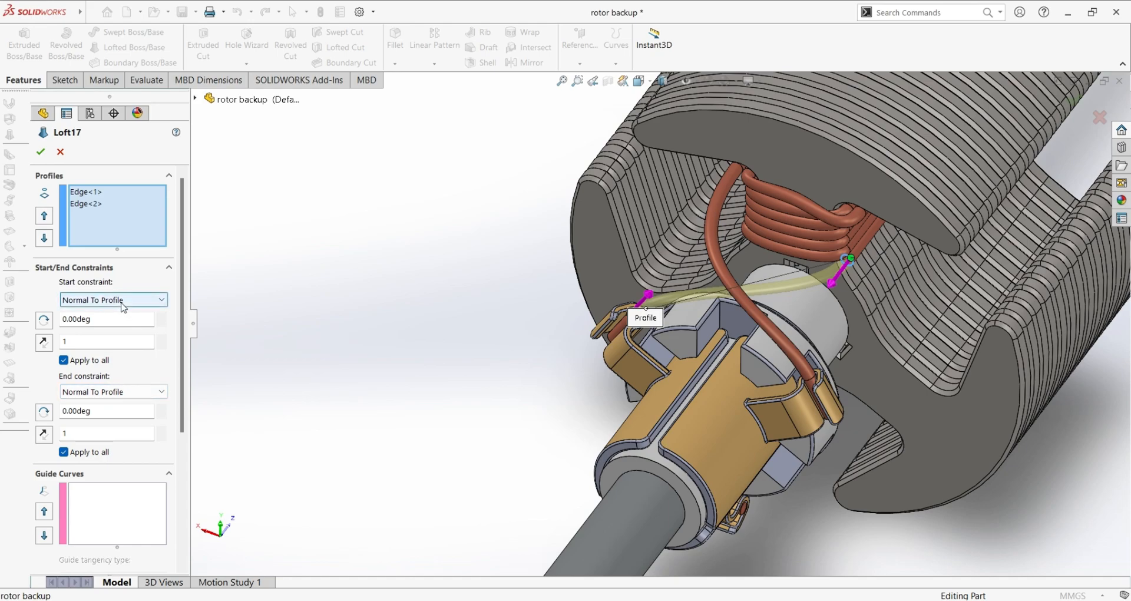
left_click(62, 152)
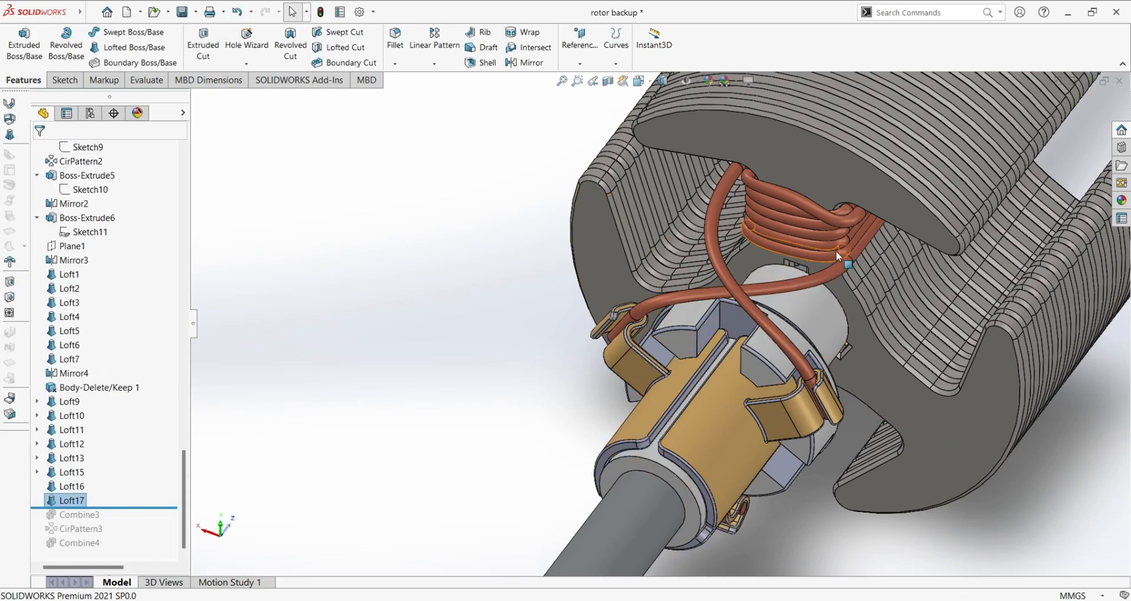
Roll the feature history forward to include Combine3, select that feature, and roll the history back to just after Loft17.
scroll(823, 358, "up", 5)
middle_click_drag(629, 334, 547, 484)
left_click_drag(98, 516, 109, 529)
left_click(92, 516)
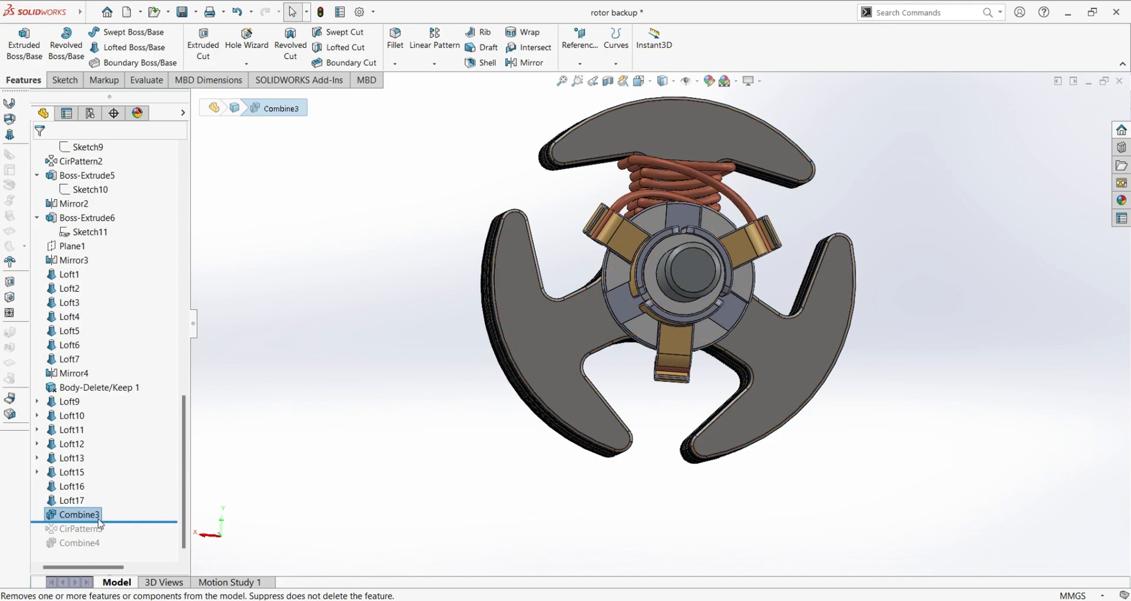
left_click_drag(112, 522, 117, 509)
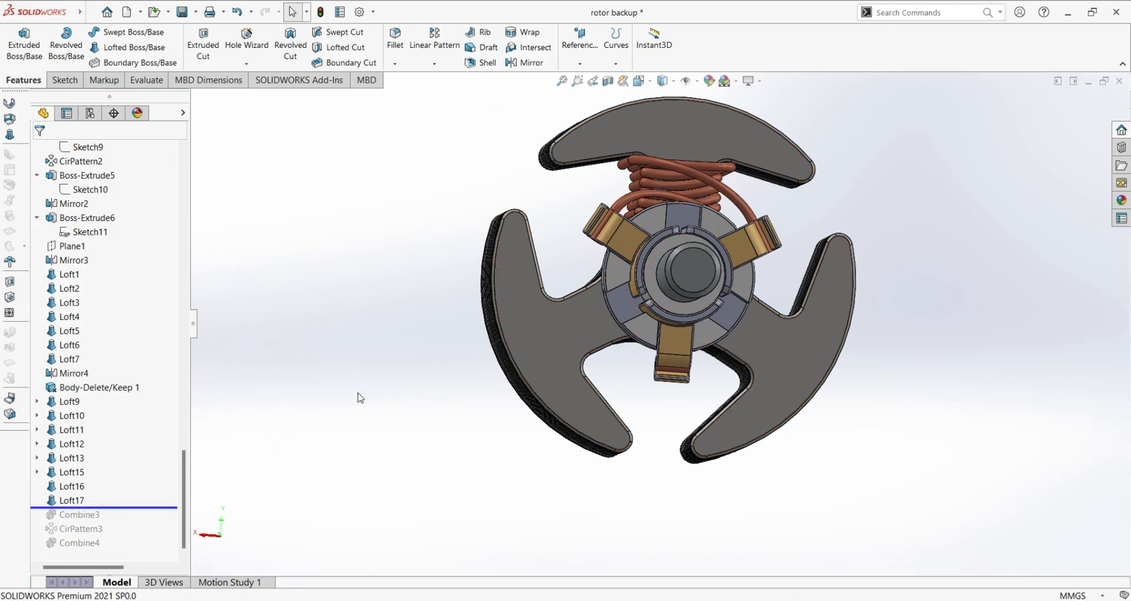
Examine the coil's straight wires and end bends from the side, and select the face of one straight wire segment.
middle_click_drag(496, 228, 651, 290)
scroll(668, 275, "down", 8)
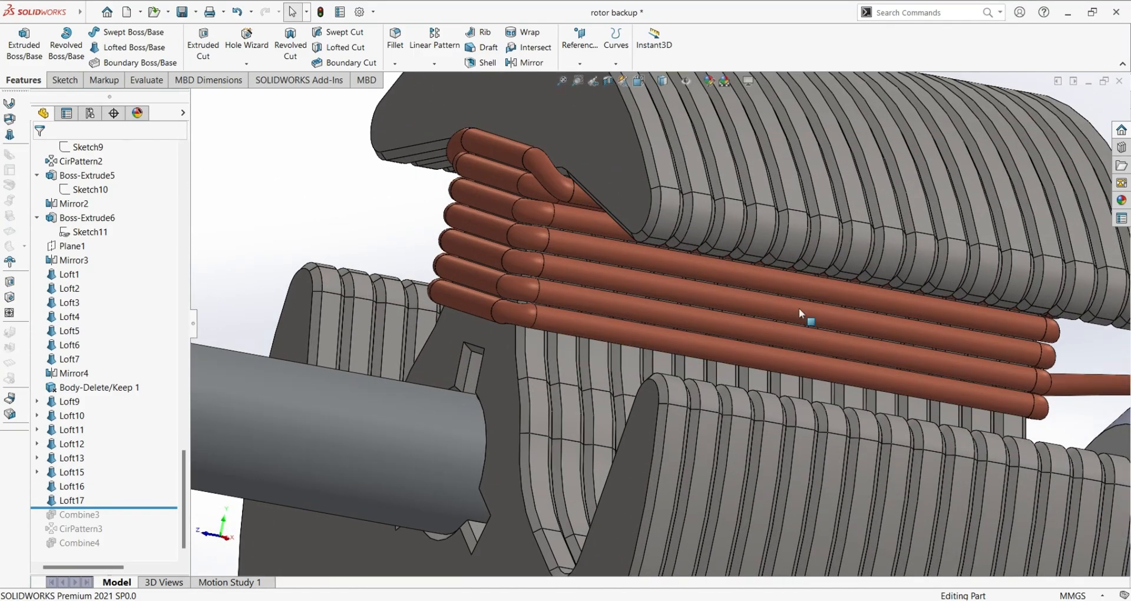
middle_click_drag(799, 309, 814, 282)
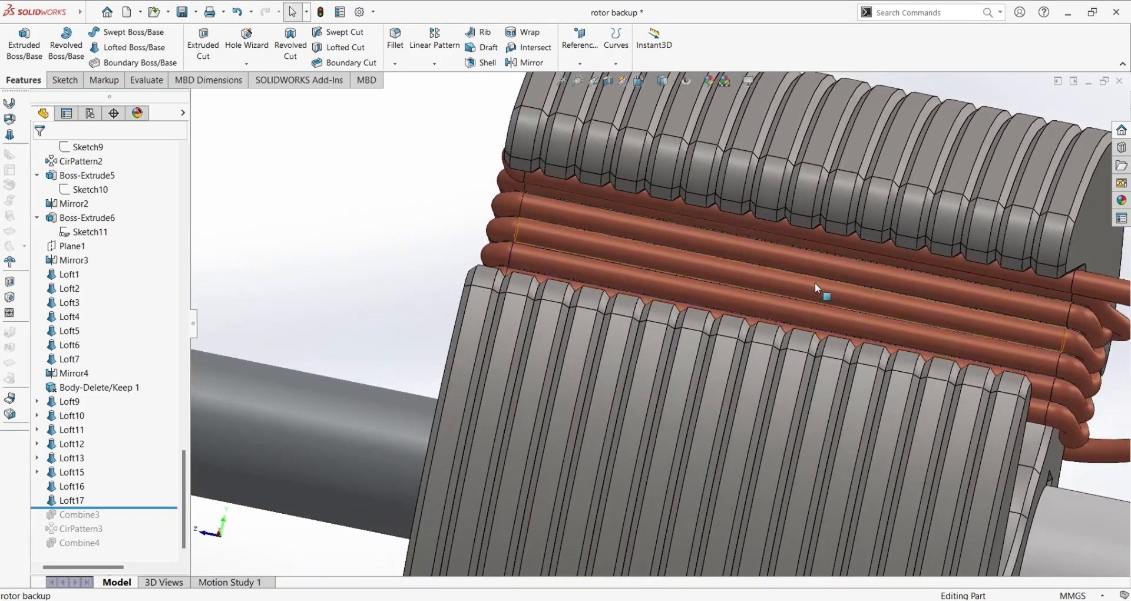
left_click(742, 290)
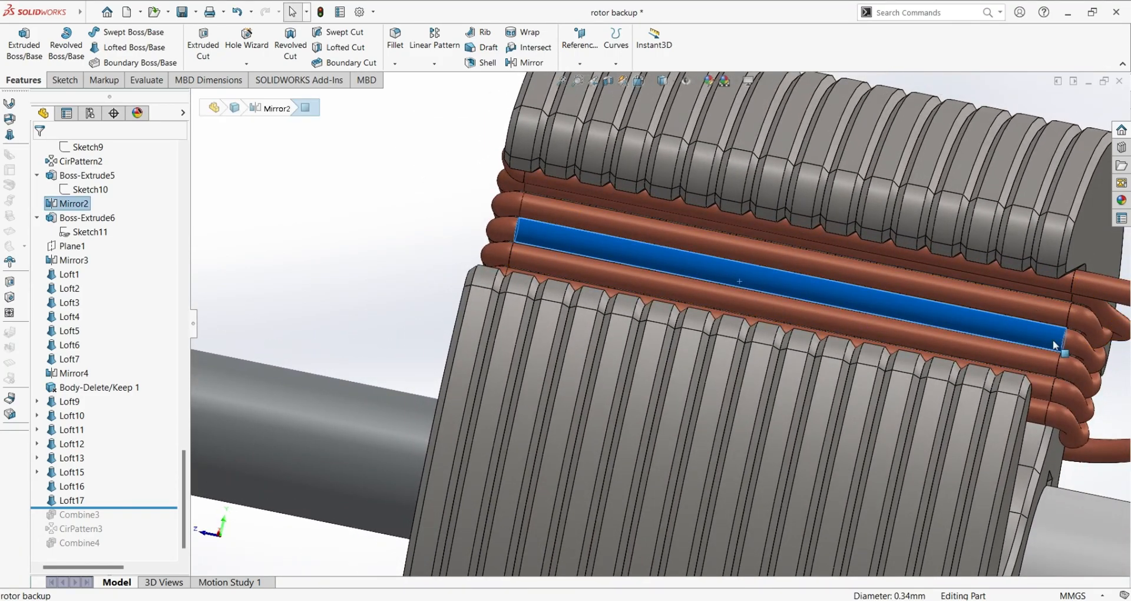
Check the neighbouring straight wire segment's face, clear the selection, and examine the coil and its hook connections from the commutator end.
left_click(589, 224)
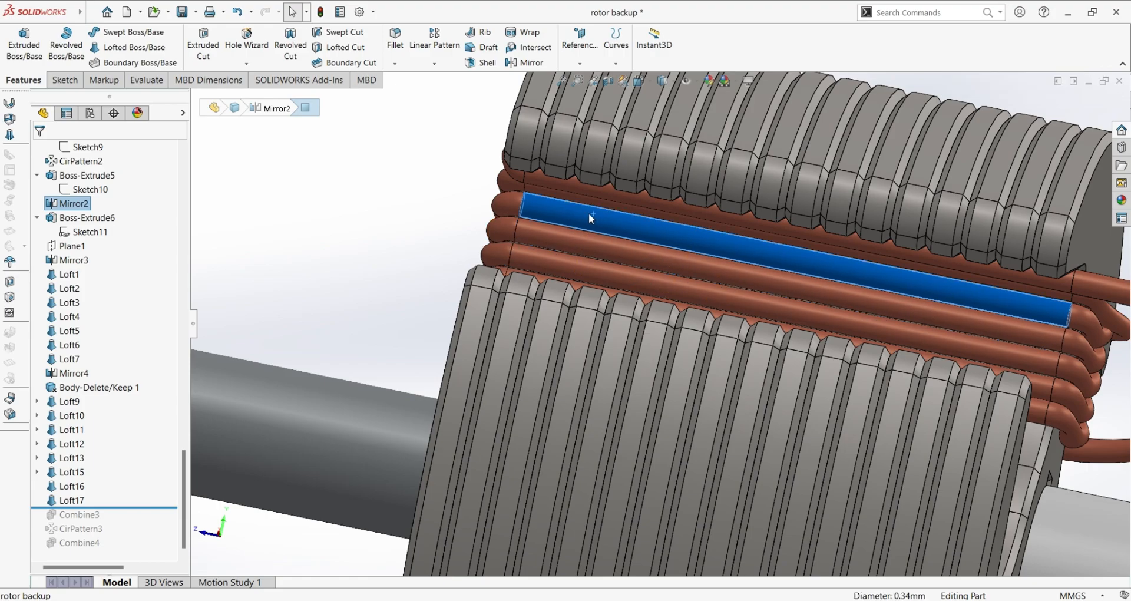
left_click(374, 236)
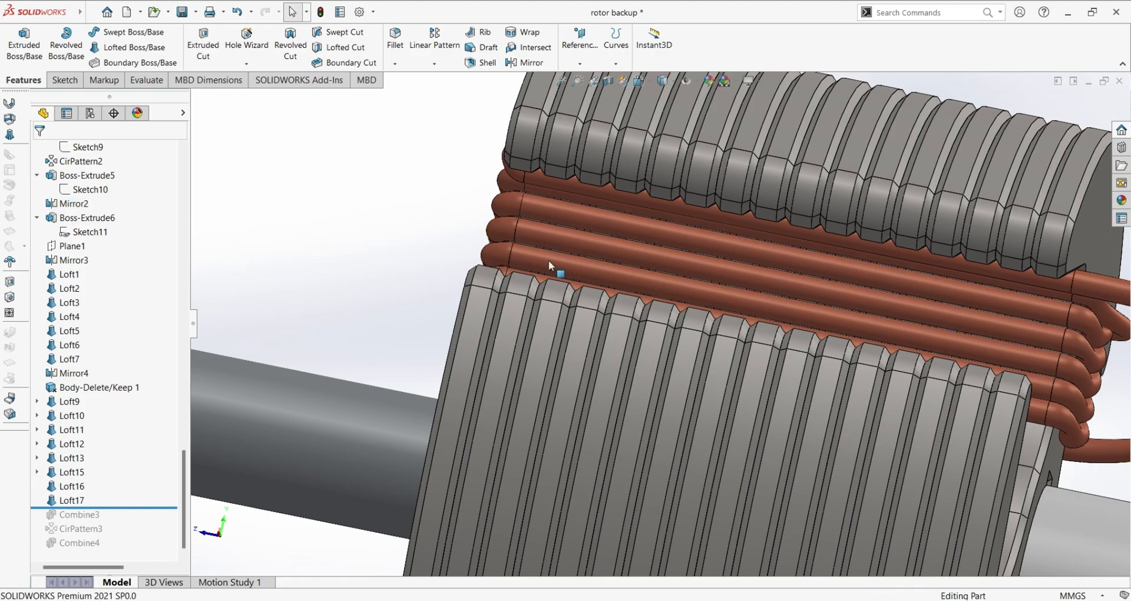
scroll(554, 294, "up", 4)
middle_click_drag(867, 429, 699, 447)
scroll(809, 402, "up", 4)
scroll(920, 404, "down", 3)
scroll(626, 289, "down", 2)
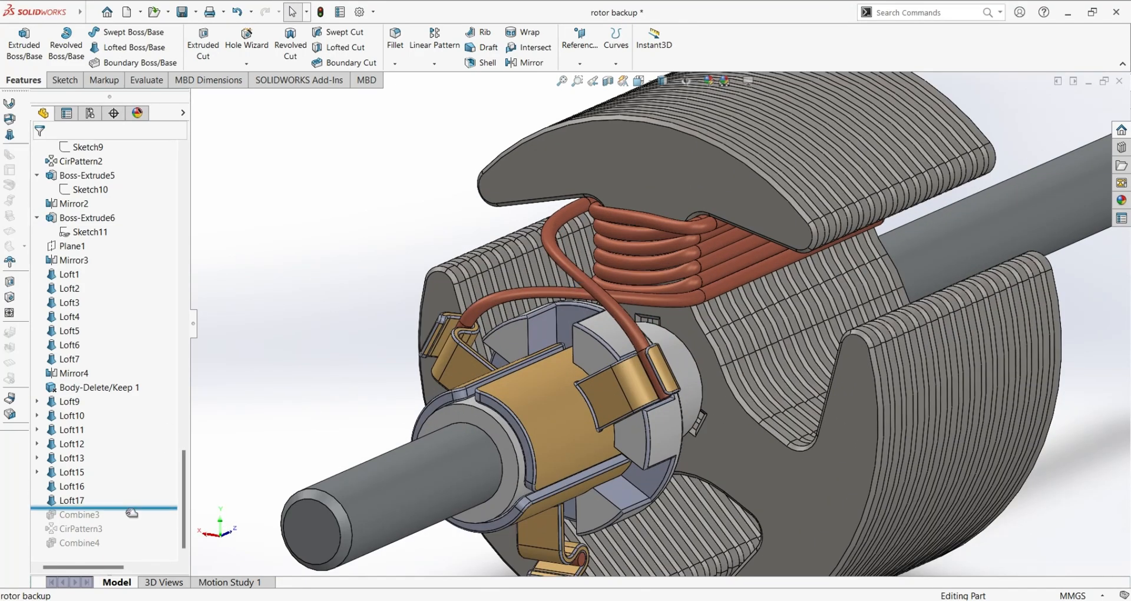
Roll the feature history forward to include Combine3, and open its definition to view the winding bodies it joins.
left_click_drag(132, 520, 133, 523)
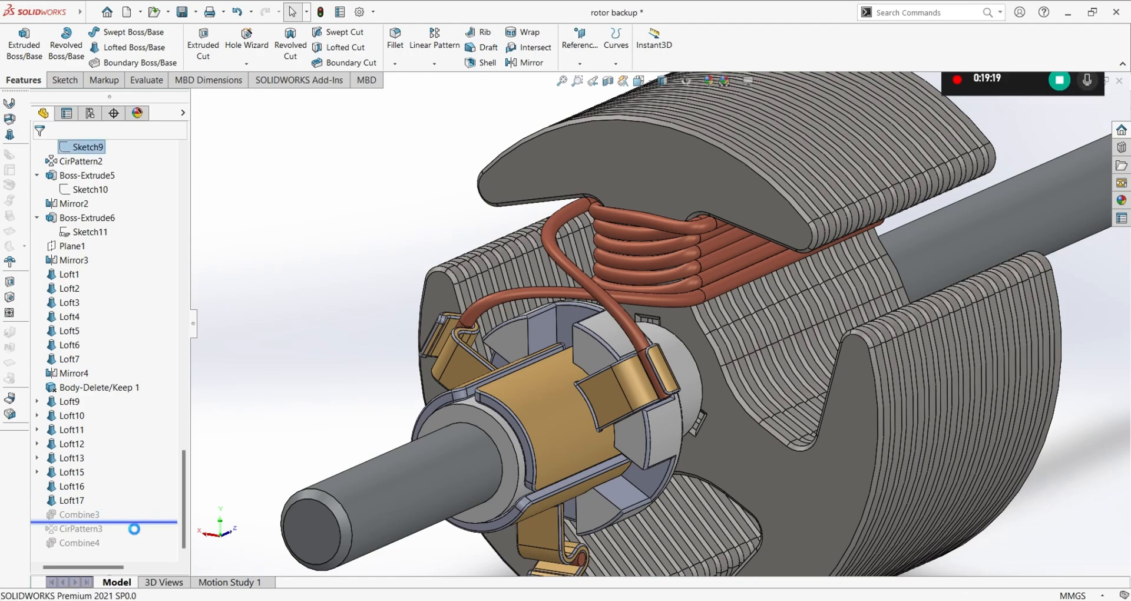
left_click(81, 516)
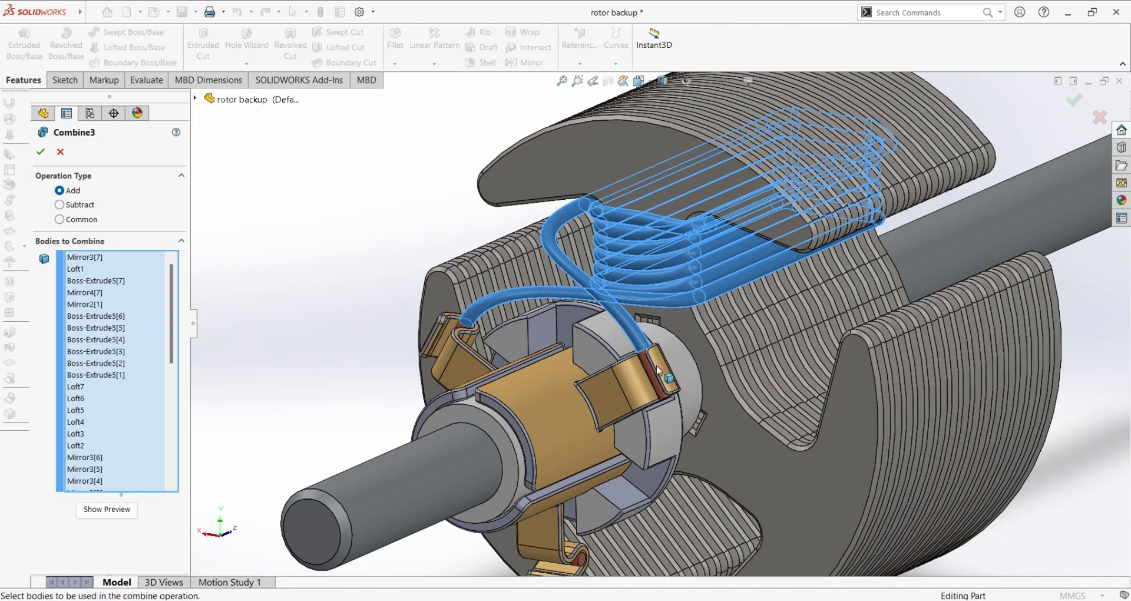
scroll(750, 284, "up", 2)
scroll(749, 284, "down", 3)
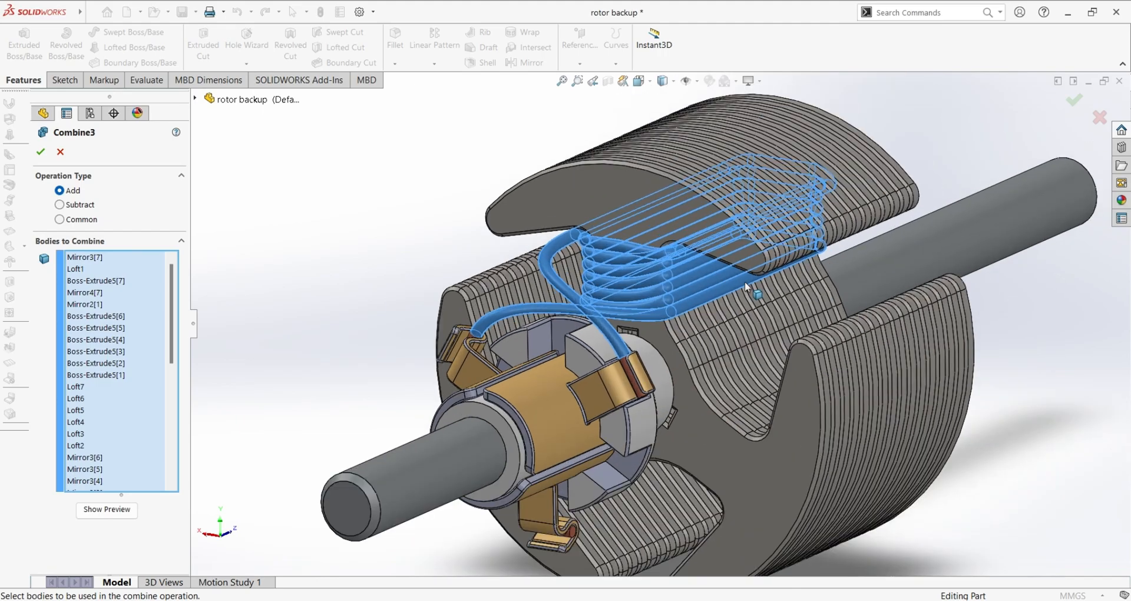
middle_click_drag(746, 294, 679, 236)
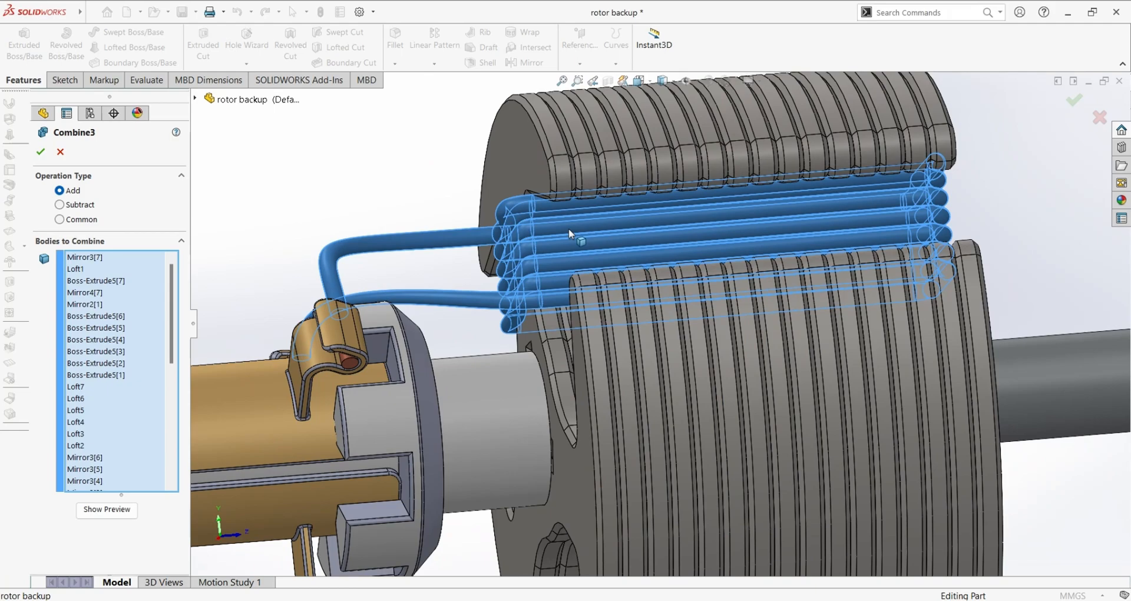
Review Combine3's full list of bodies to combine and the highlighted coil around the rotor, and close the definition without changes.
scroll(128, 356, "down", 2)
scroll(128, 356, "up", 2)
scroll(133, 394, "down", 4)
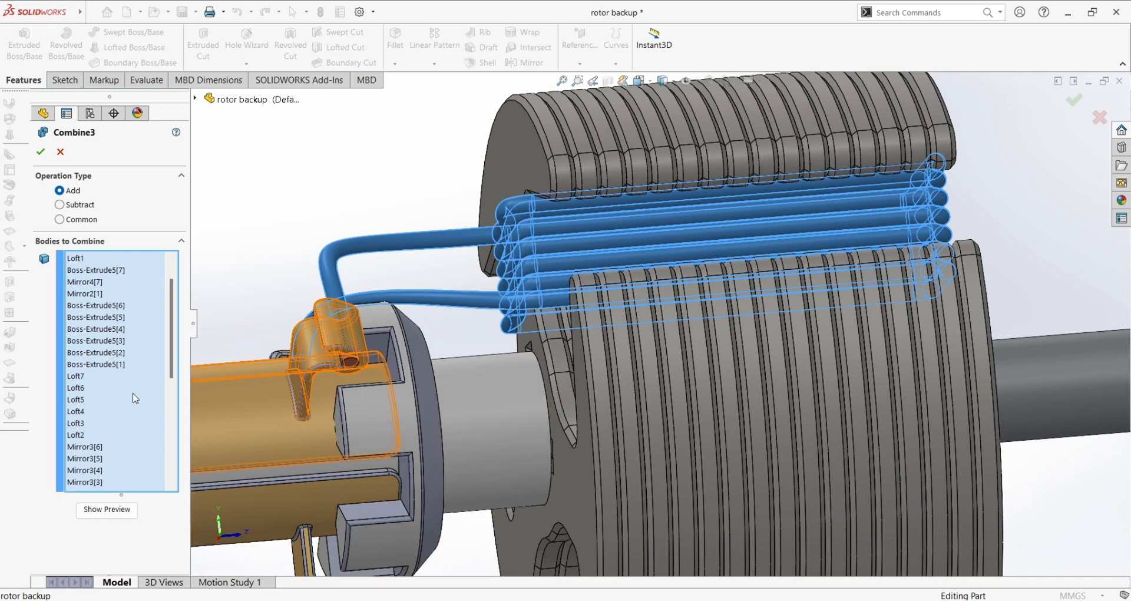
scroll(136, 398, "down", 3)
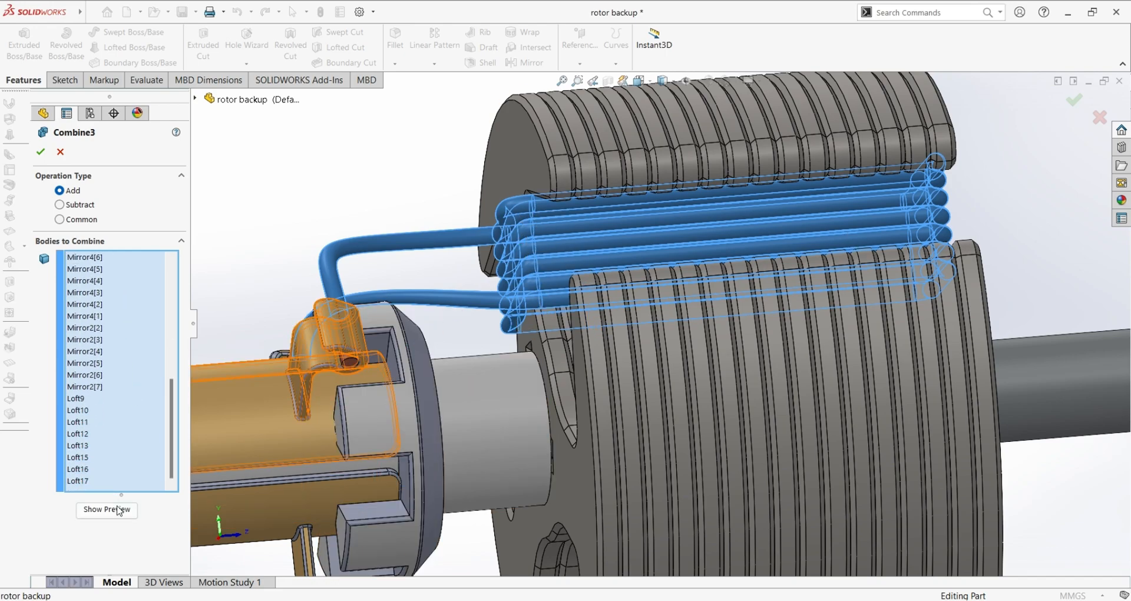
middle_click_drag(348, 237, 487, 280)
scroll(423, 266, "up", 2)
scroll(274, 245, "down", 3)
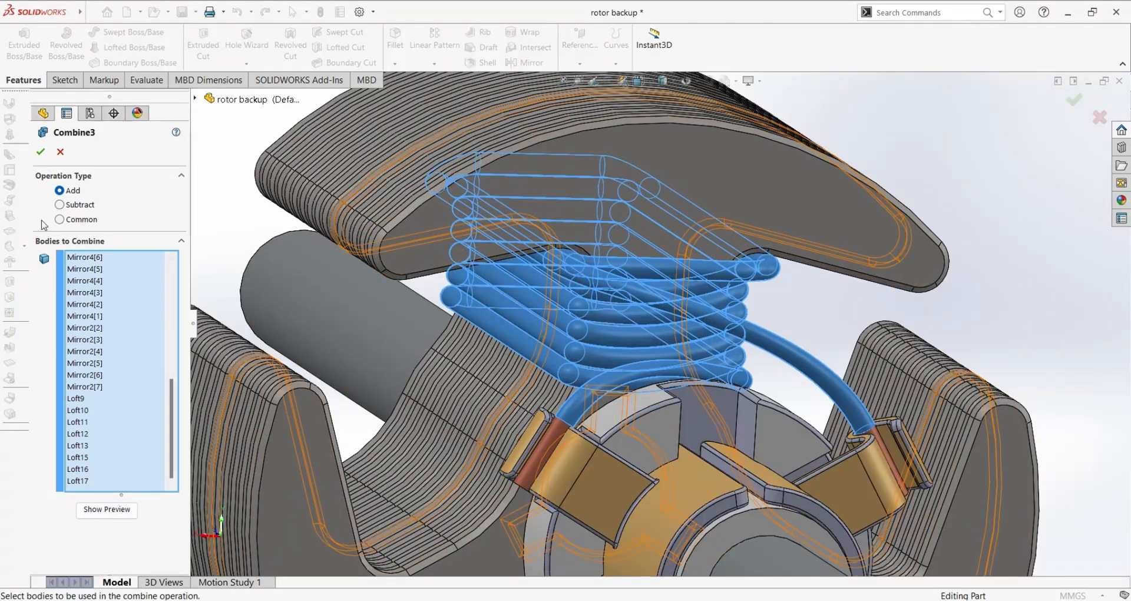
left_click(62, 151)
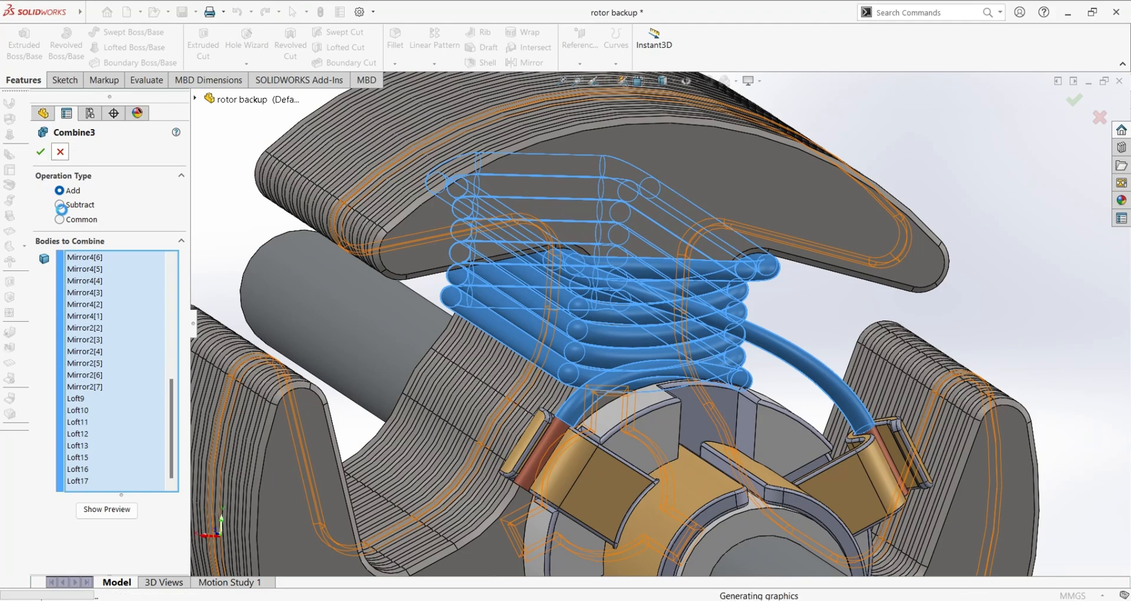
Examine the combined copper coil winding around the rotor tooth at both ends of the core.
left_click(642, 313)
left_click(829, 321)
middle_click_drag(784, 334, 666, 337)
scroll(922, 325, "up", 4)
scroll(921, 324, "down", 3)
middle_click_drag(896, 270, 742, 312)
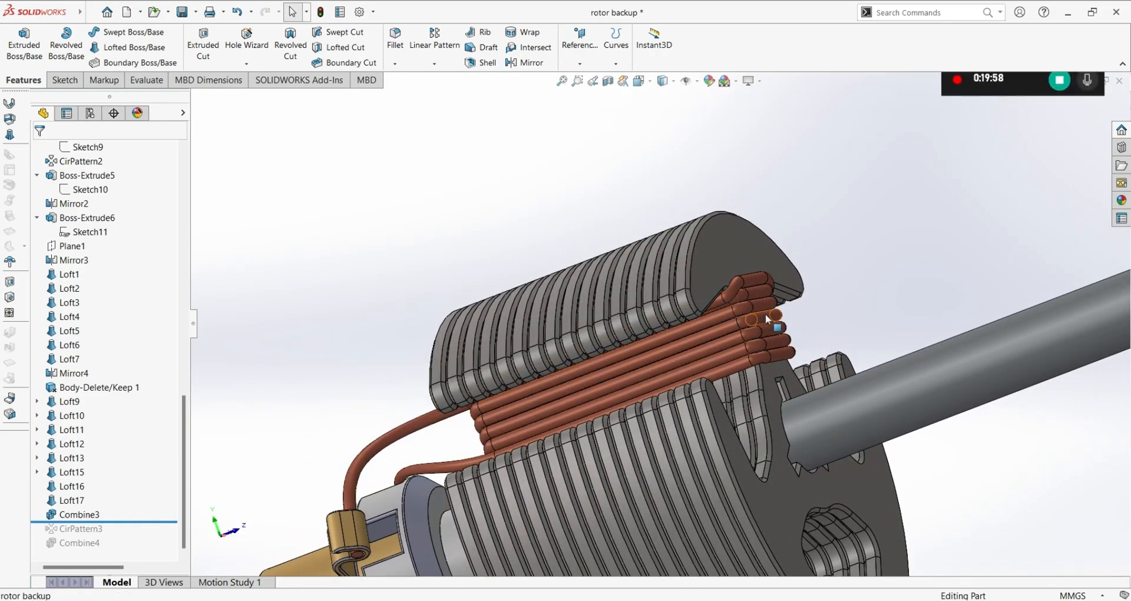
left_click(683, 344)
middle_click_drag(528, 419, 689, 400)
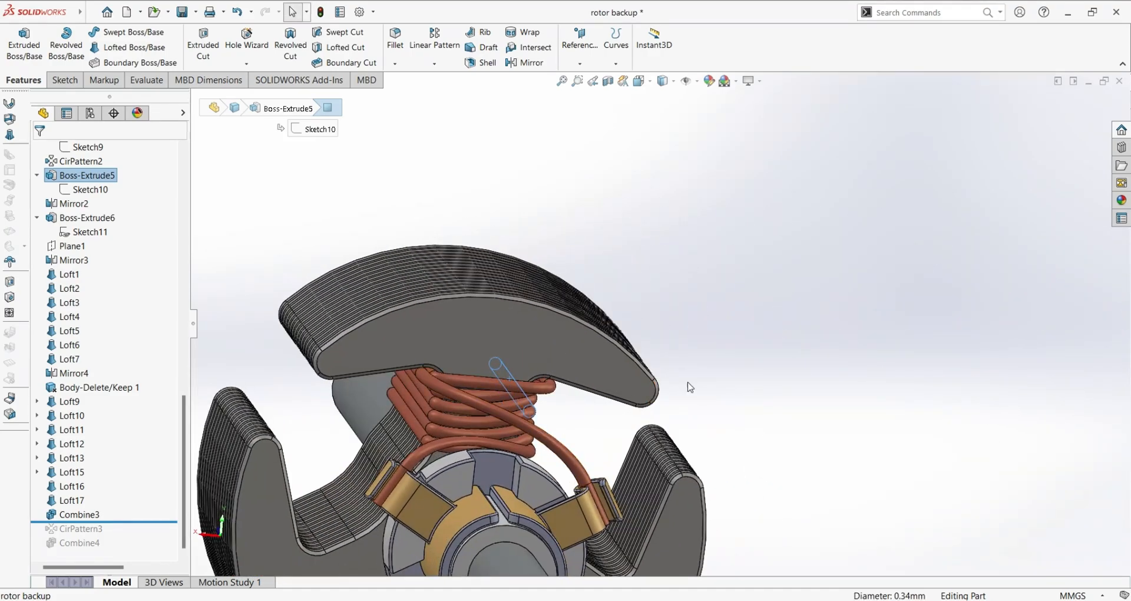
left_click(672, 387)
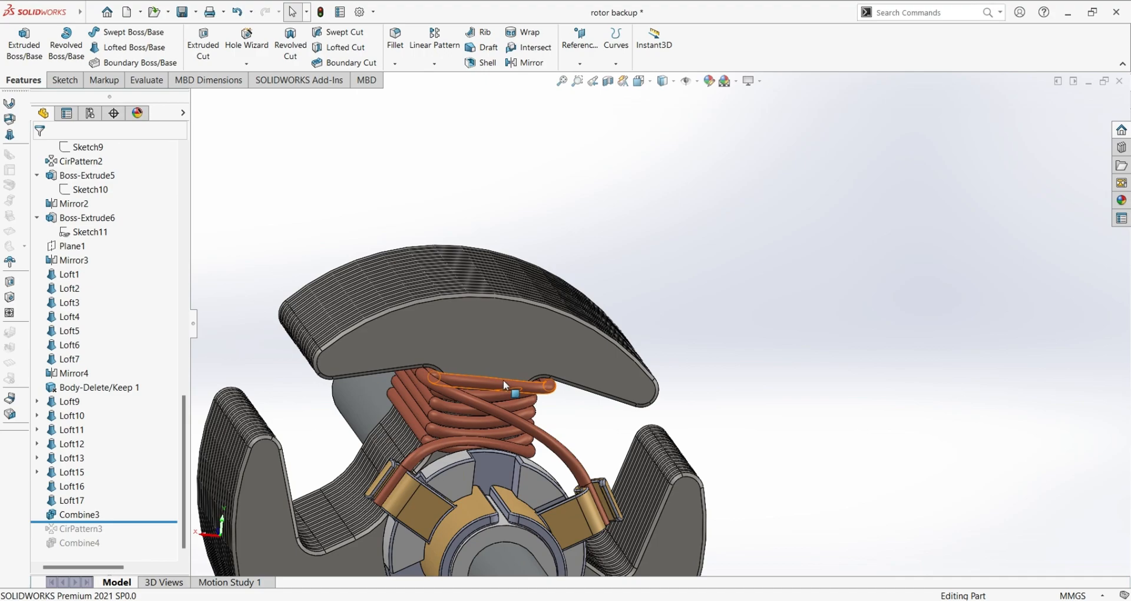
Roll the part history forward past CirPattern3 and review the circular pattern's definition without changing it.
left_click(129, 524)
left_click_drag(129, 534, 129, 538)
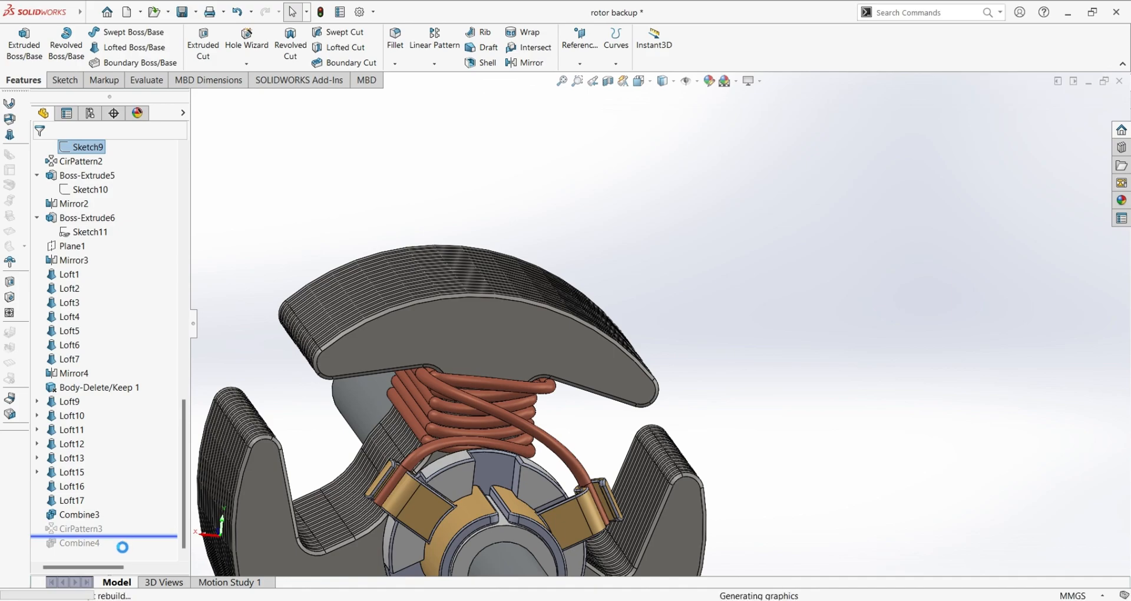
left_click(100, 530)
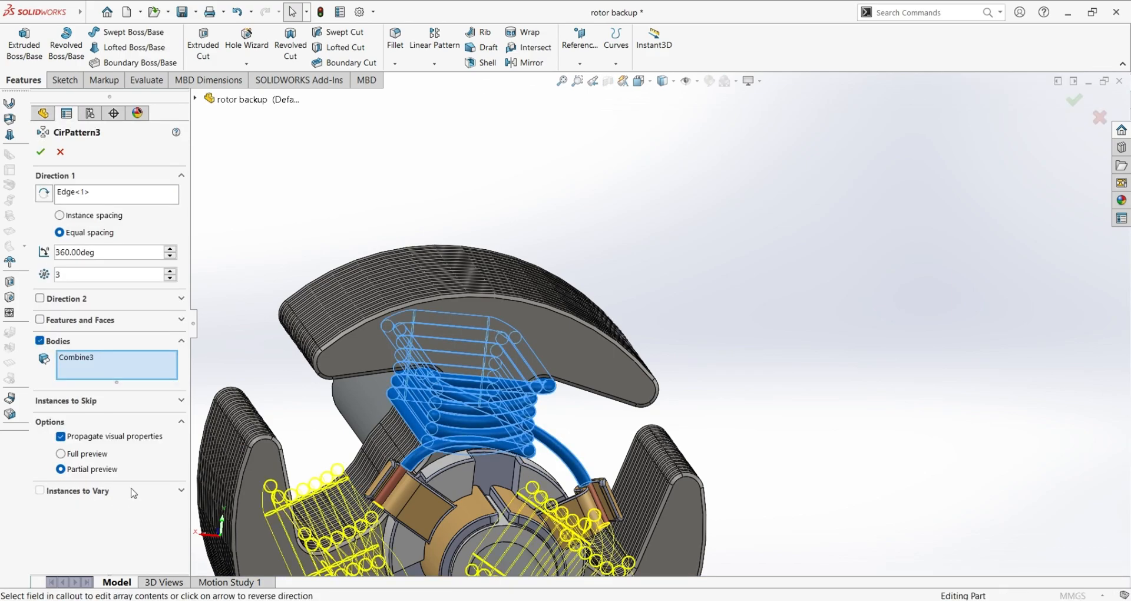
scroll(686, 365, "up", 4)
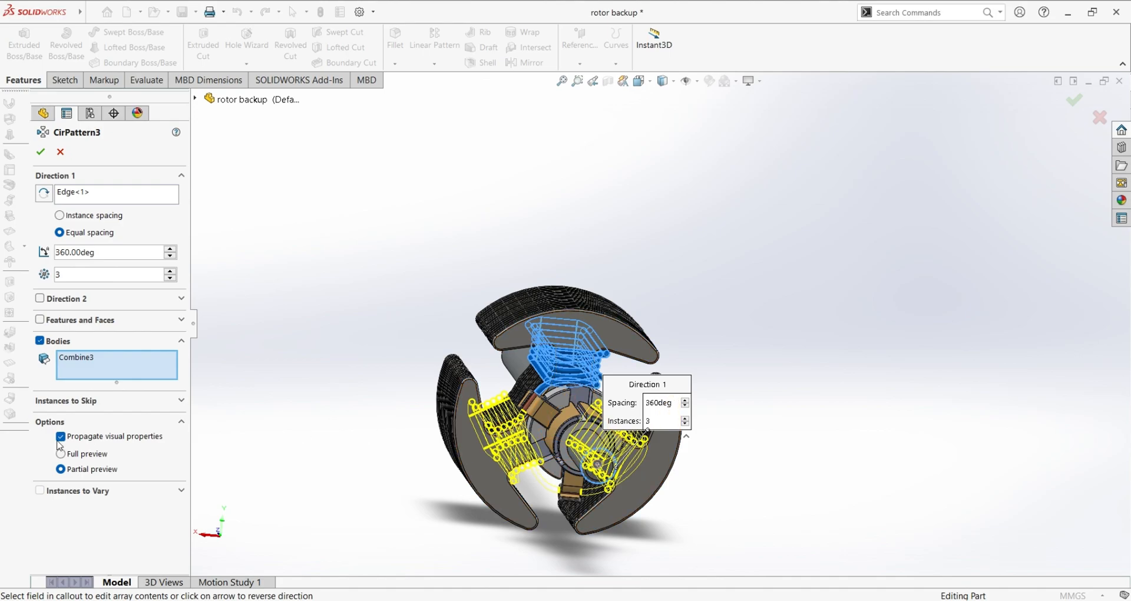
left_click(61, 155)
Examine how the patterned coils sit between the rotor core segments and the contacts.
middle_click_drag(711, 345, 698, 389)
scroll(751, 323, "up", 2)
scroll(737, 323, "down", 5)
middle_click_drag(702, 334, 571, 455)
scroll(492, 317, "down", 3)
scroll(490, 317, "down", 2)
middle_click(610, 323)
scroll(575, 467, "up", 3)
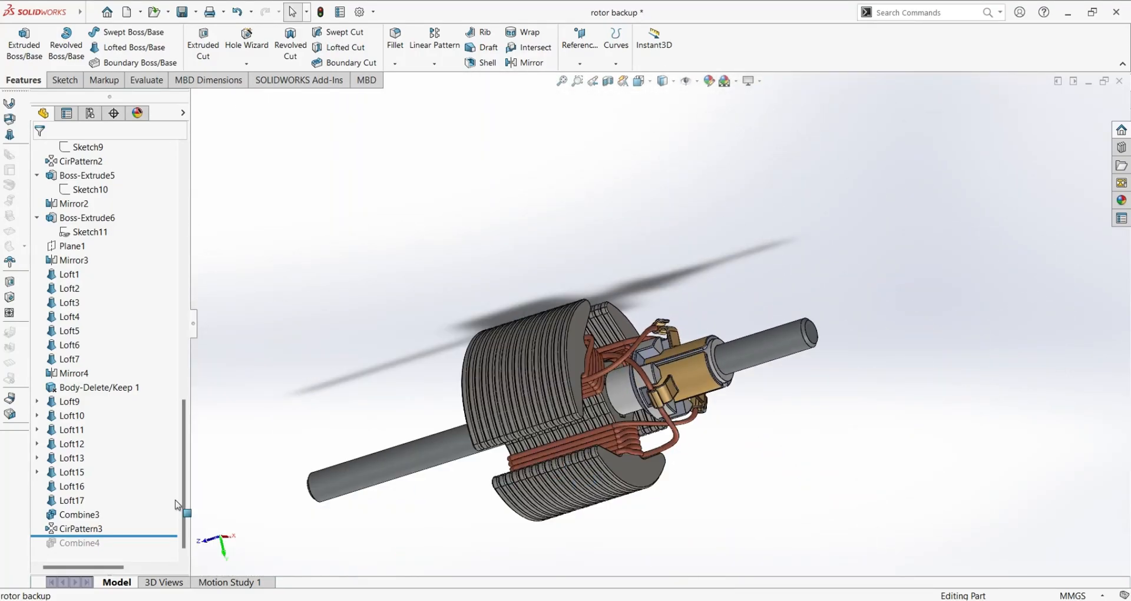
Roll the part history forward past Combine4 and open that combine feature's definition.
left_click_drag(149, 537, 101, 551)
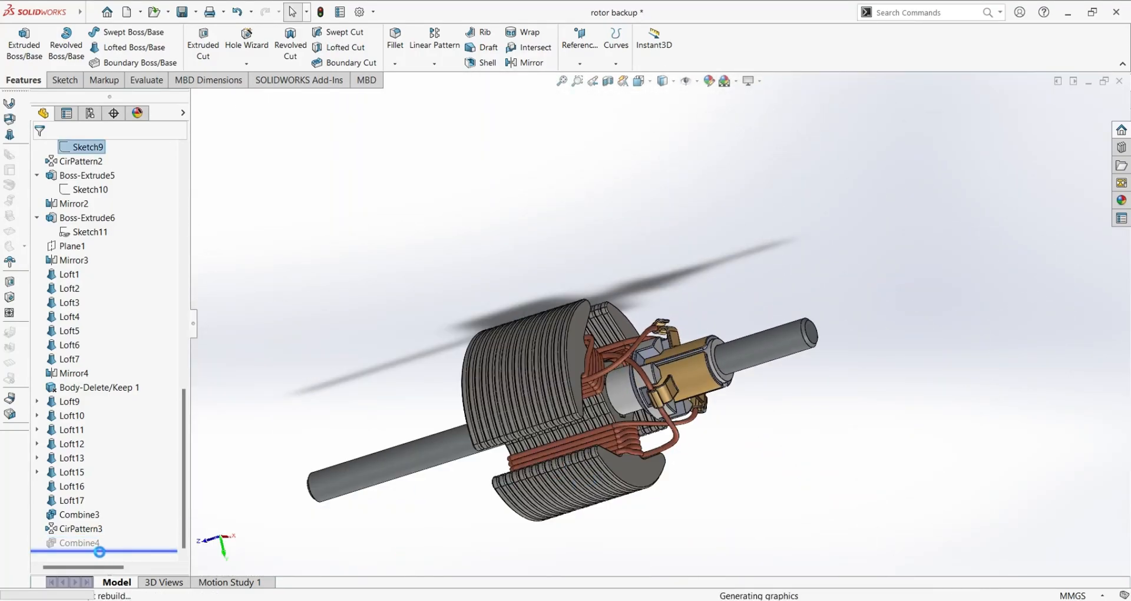
left_click(93, 545)
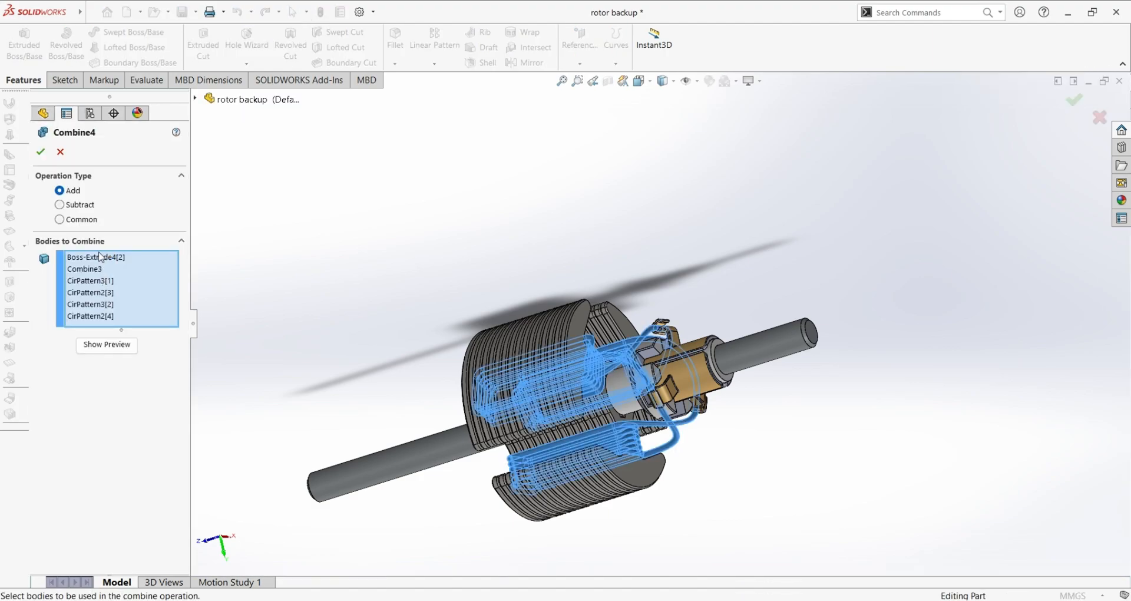
middle_click_drag(790, 510, 717, 570)
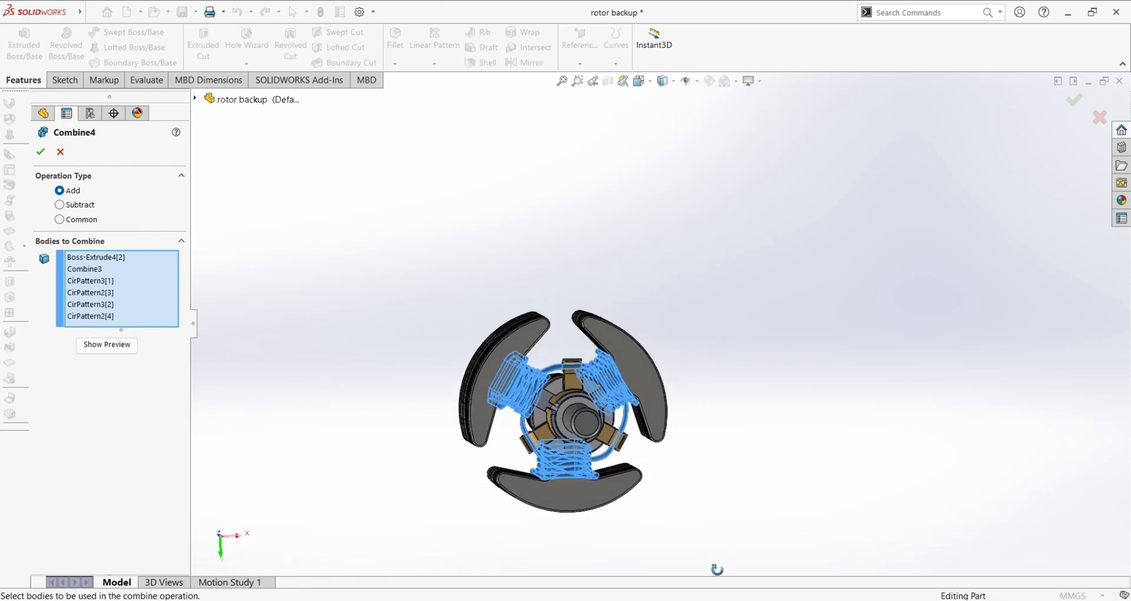
Identify each coil body and connecting wire in Combine4's list of bodies to combine, and close the feature without changes.
left_click(107, 318)
left_click(106, 305)
left_click(106, 292)
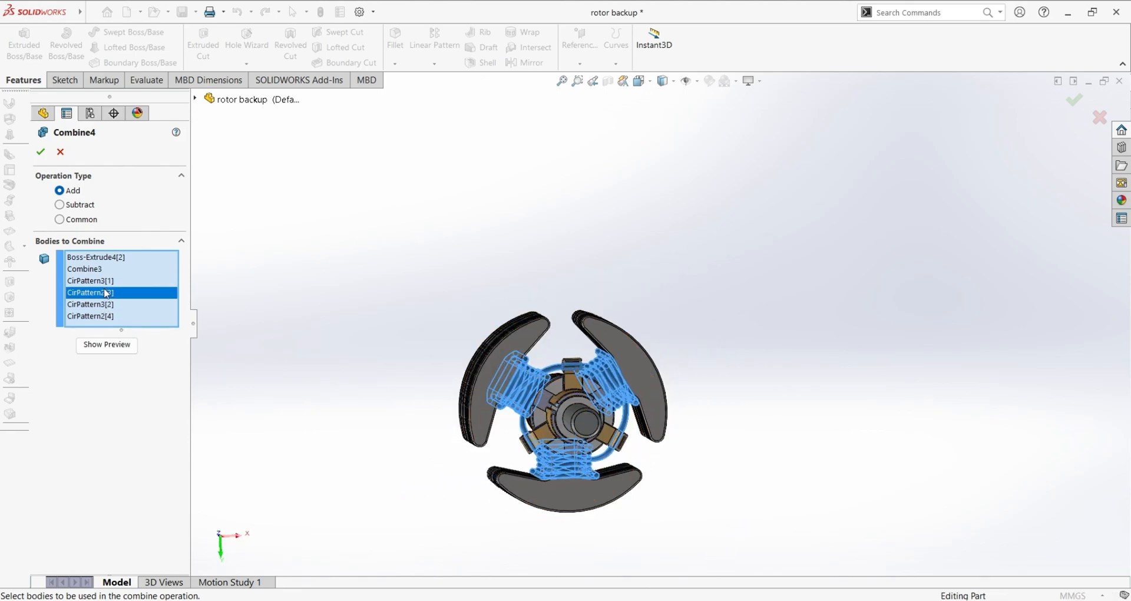
left_click(103, 281)
left_click(101, 269)
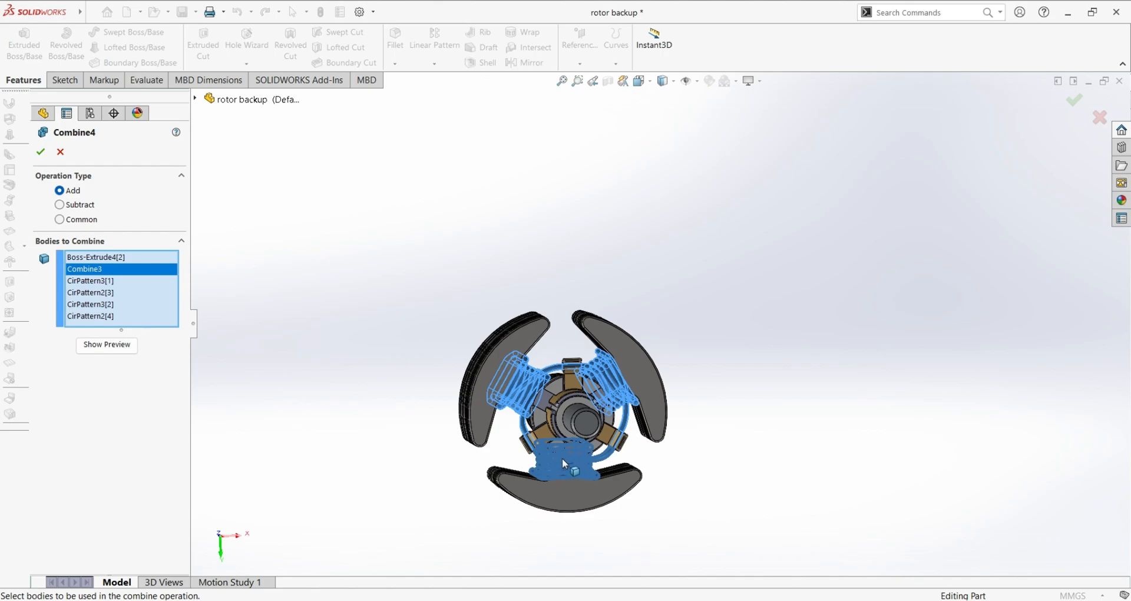
left_click(99, 259)
scroll(651, 455, "down", 5)
middle_click_drag(595, 393, 465, 334)
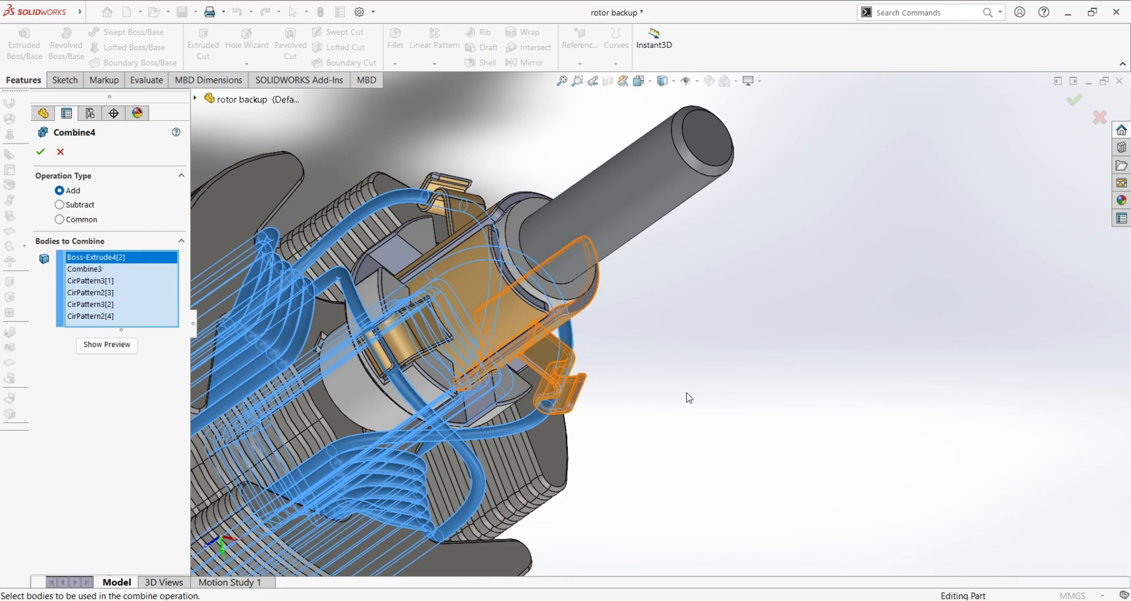
middle_click_drag(714, 399, 249, 298)
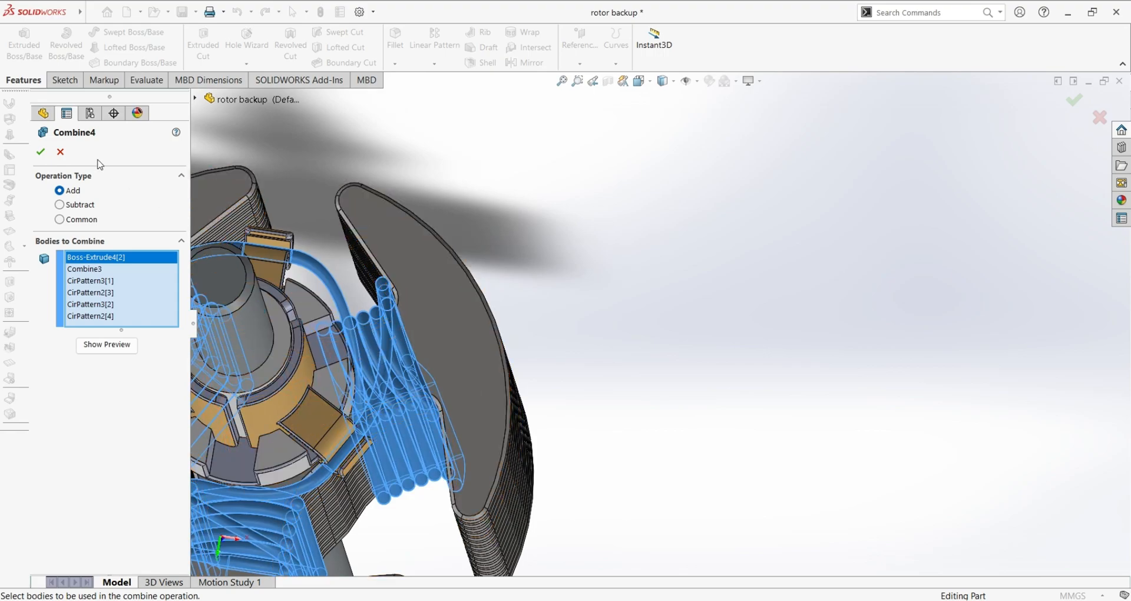
left_click(60, 152)
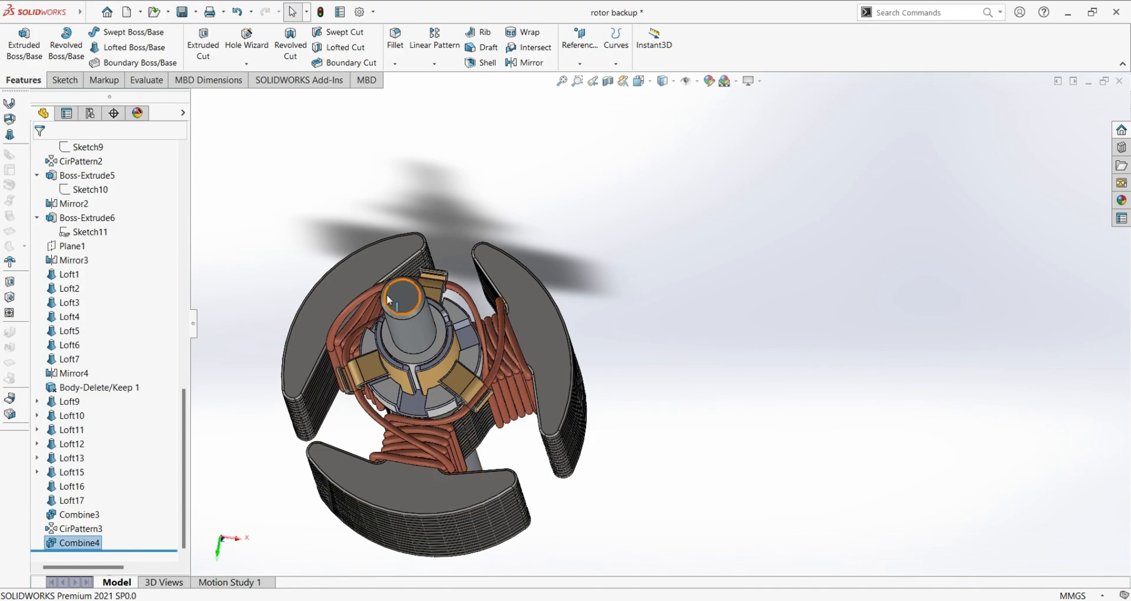
Highlight the rotor's contacts, core disk, Shaft, contacts holder and coil solid bodies one after another to review them.
middle_click_drag(615, 312, 689, 354)
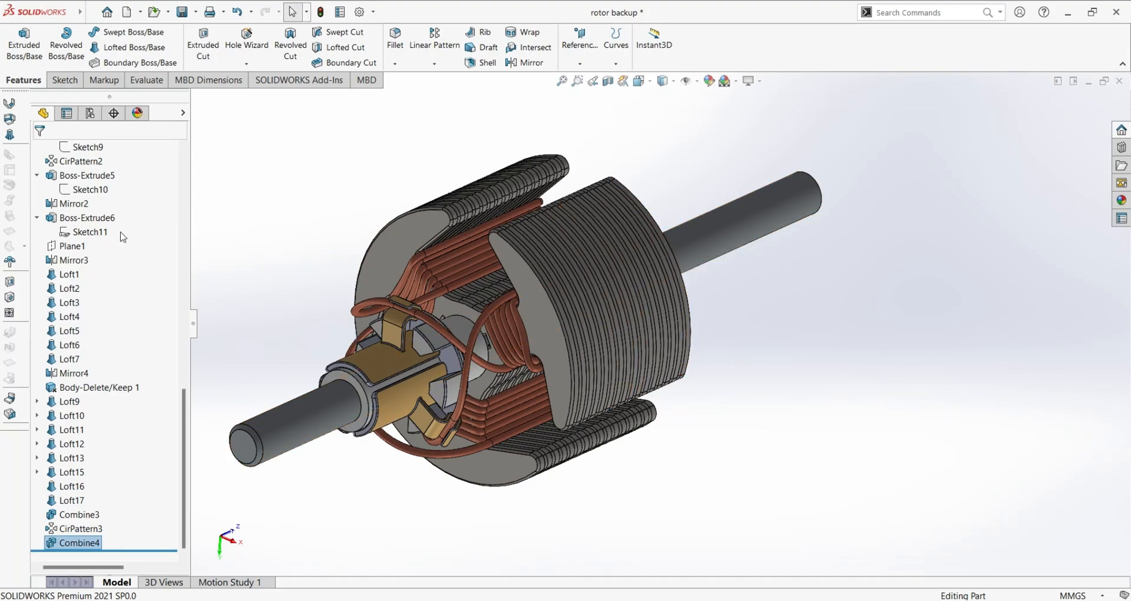
scroll(122, 237, "up", 15)
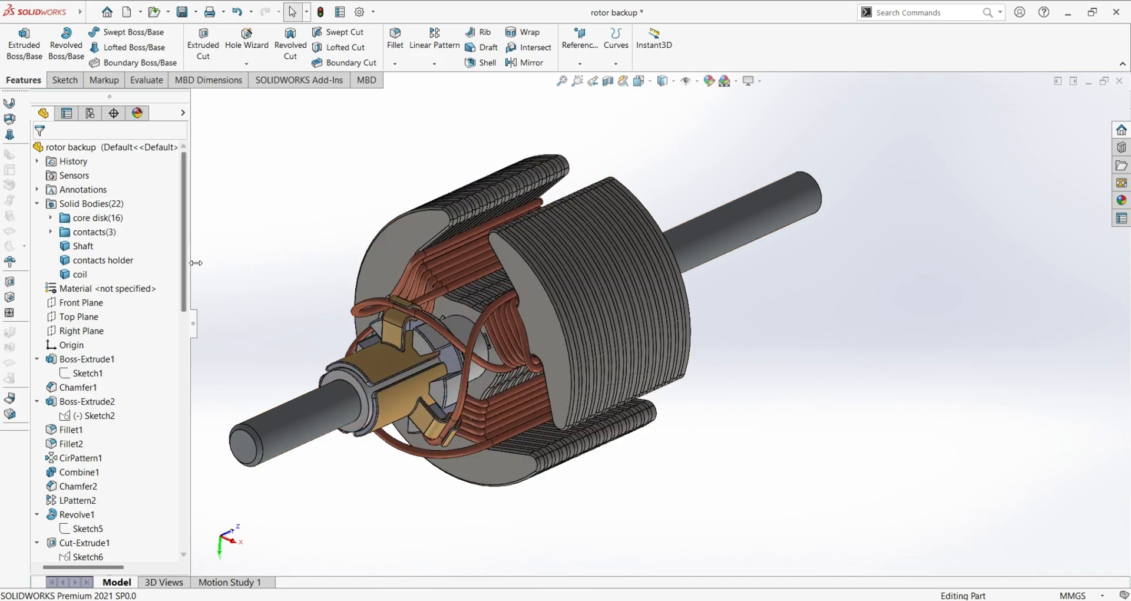
left_click(94, 232)
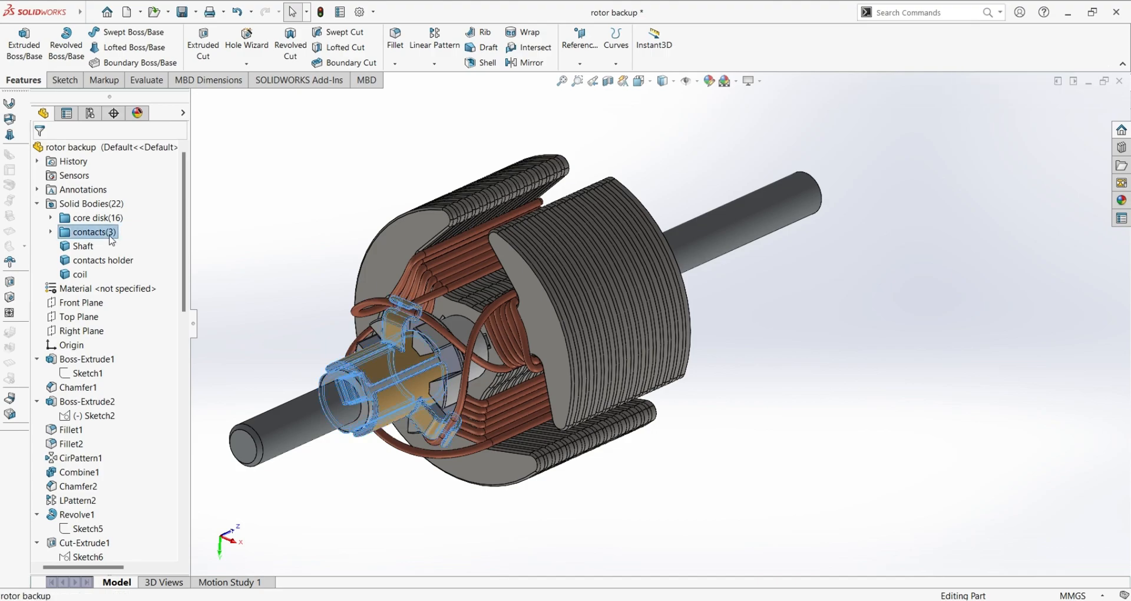
left_click(97, 218)
middle_click_drag(573, 333, 466, 360)
middle_click_drag(693, 393, 777, 377)
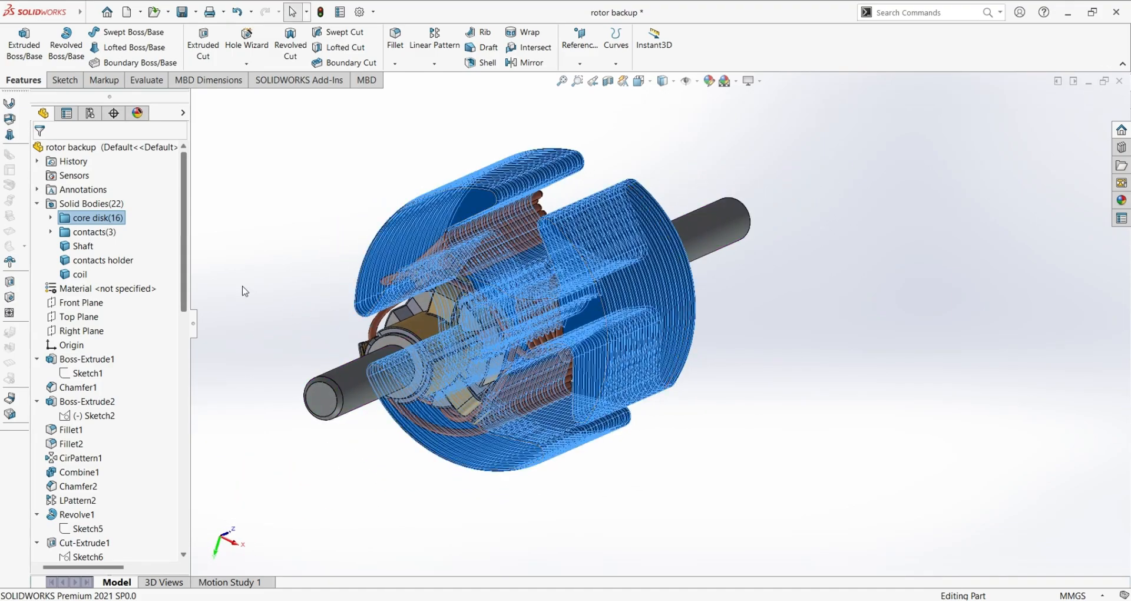
left_click(83, 245)
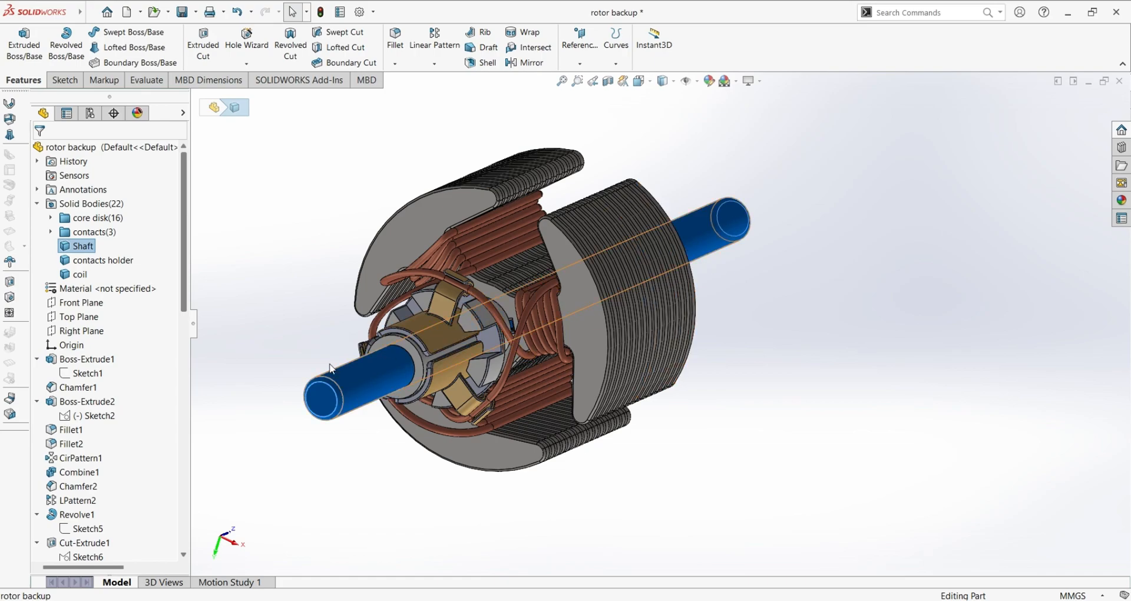
left_click(110, 264)
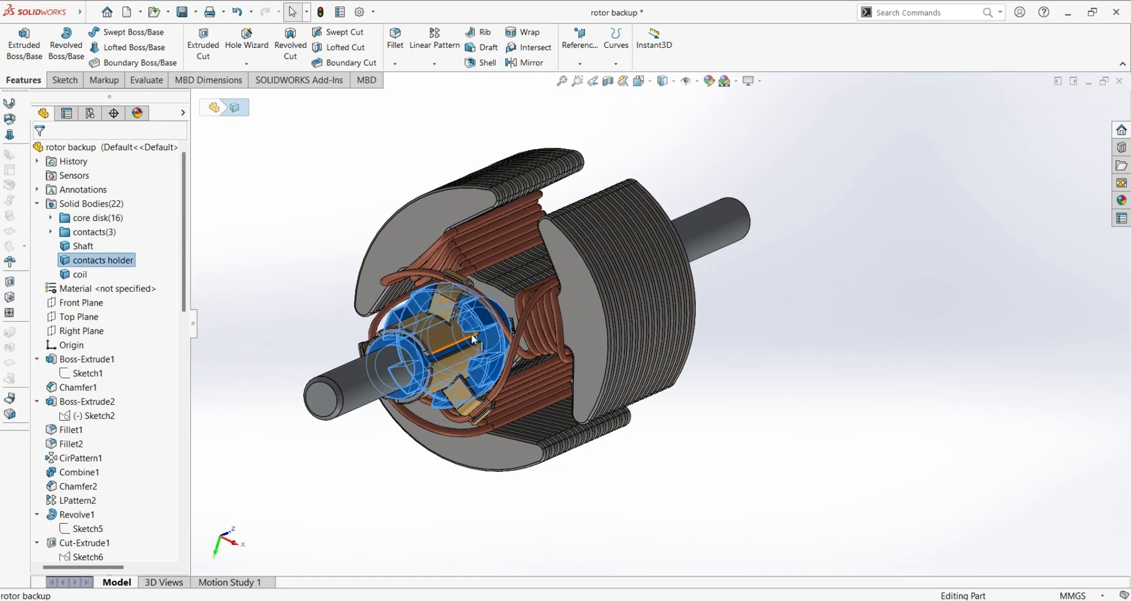
middle_click_drag(537, 435, 396, 316)
middle_click_drag(350, 353, 424, 457)
left_click(93, 274)
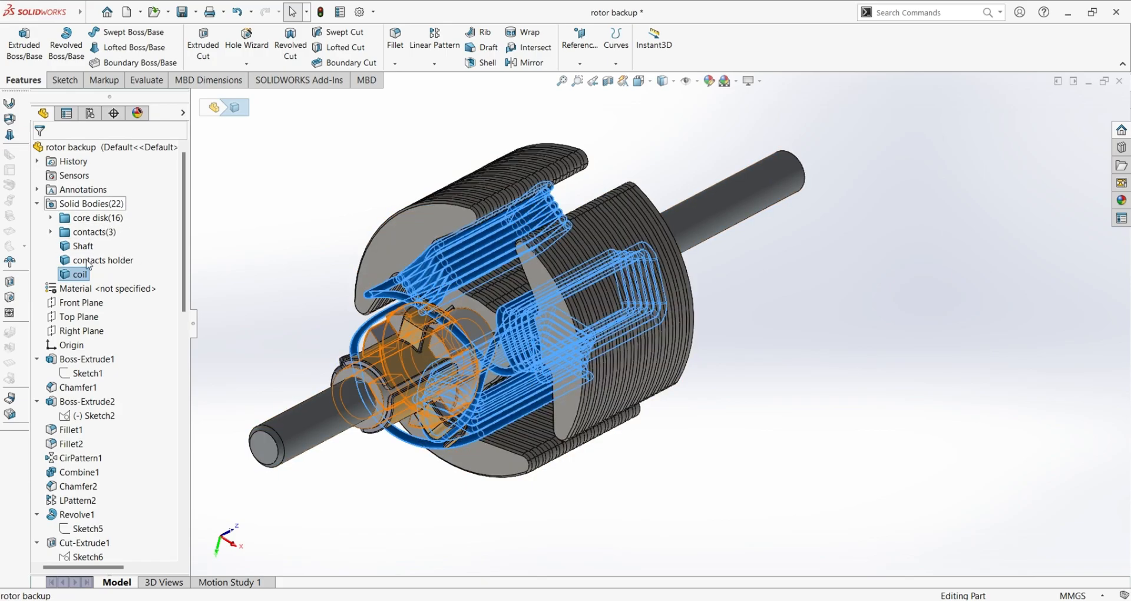
left_click(271, 351)
middle_click_drag(730, 335, 846, 376)
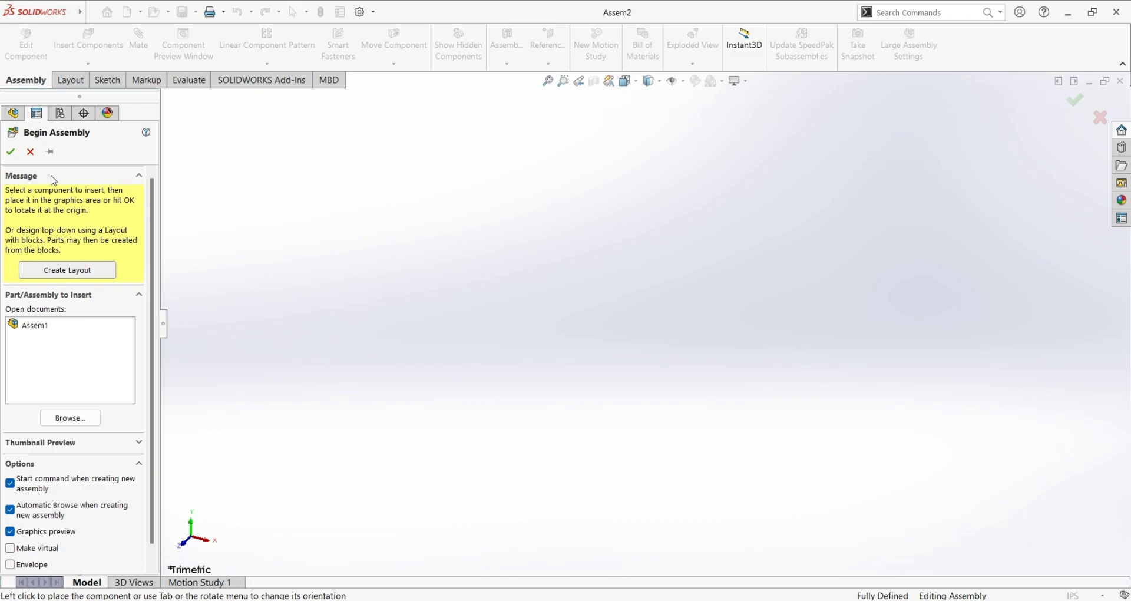
Insert the motor end-cap part Part2 into the new assembly, fixed at the assembly origin.
left_click(10, 152)
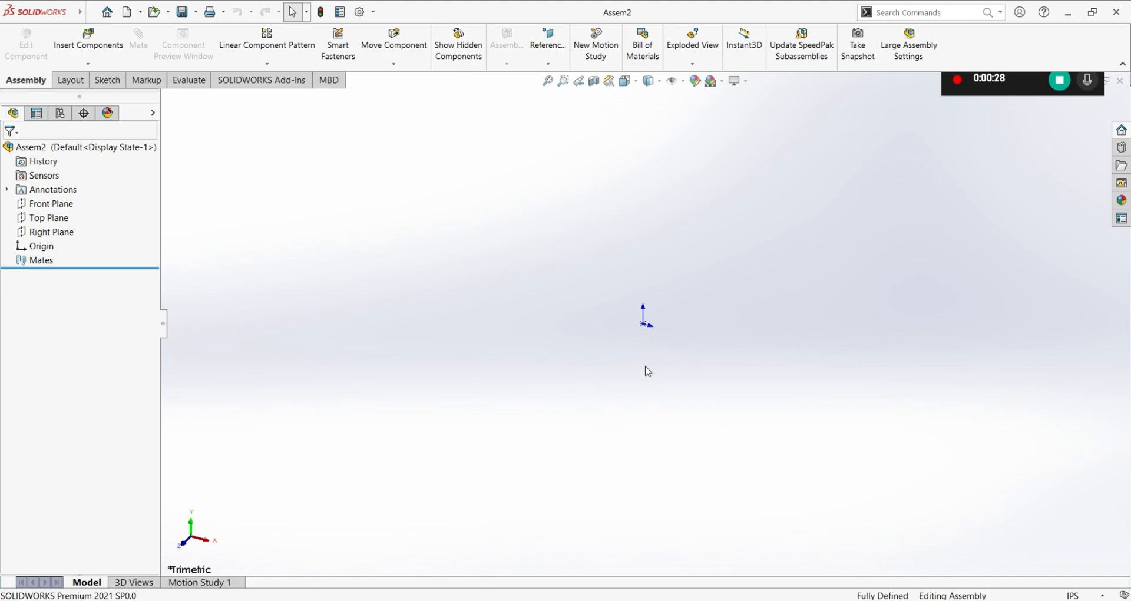
left_click(1060, 84)
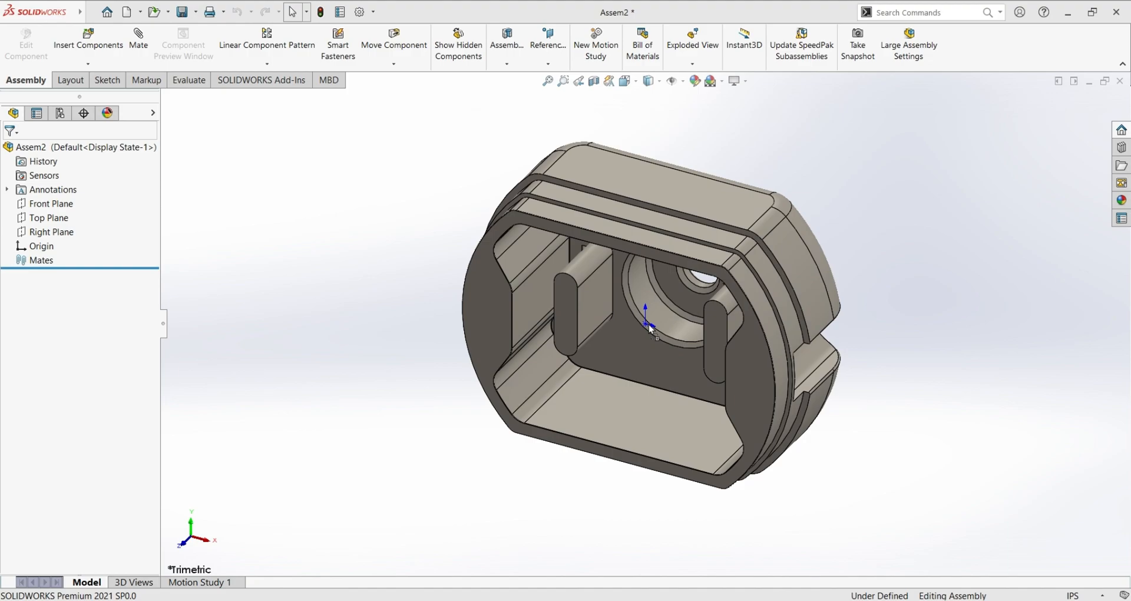
scroll(650, 329, "down", 5)
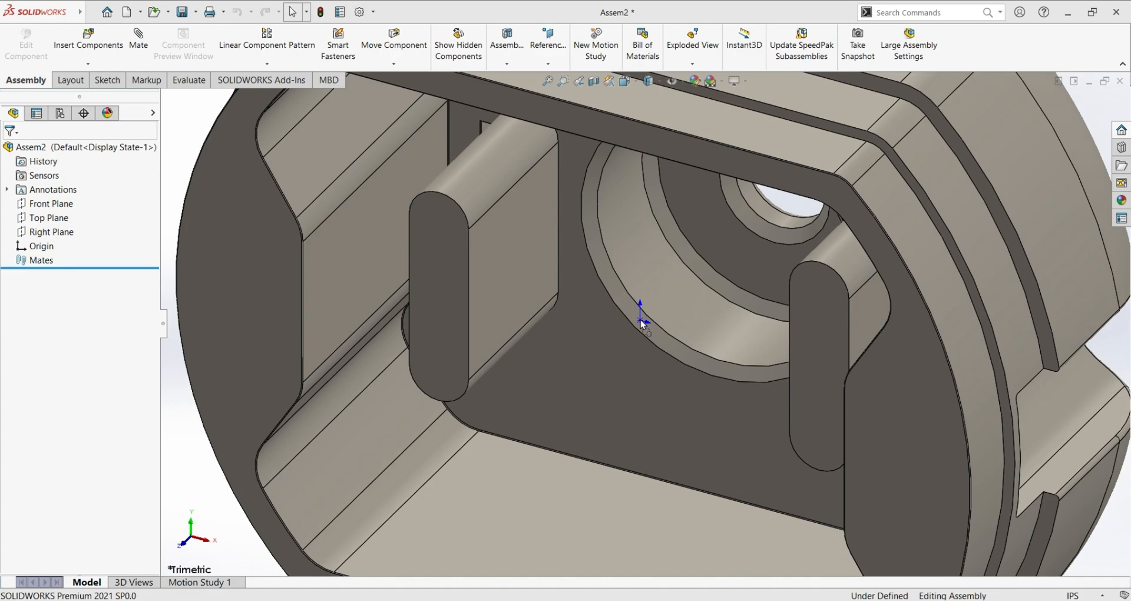
left_click(641, 319)
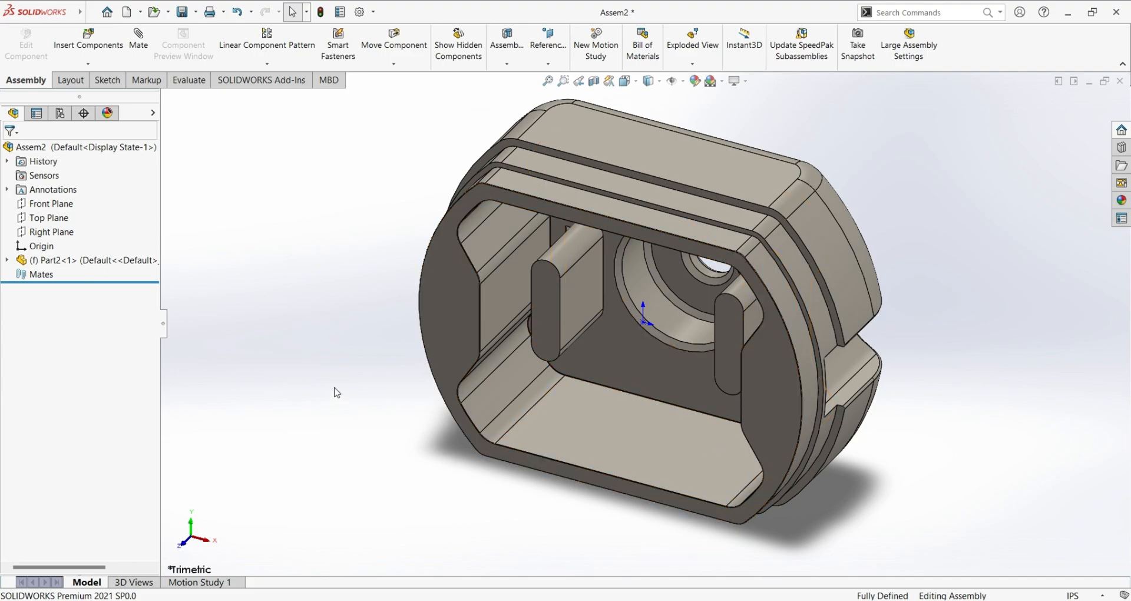
Examine the end cap's orientation in the assembly relative to the Front Plane.
middle_click_drag(947, 293, 955, 317)
scroll(914, 339, "up", 3)
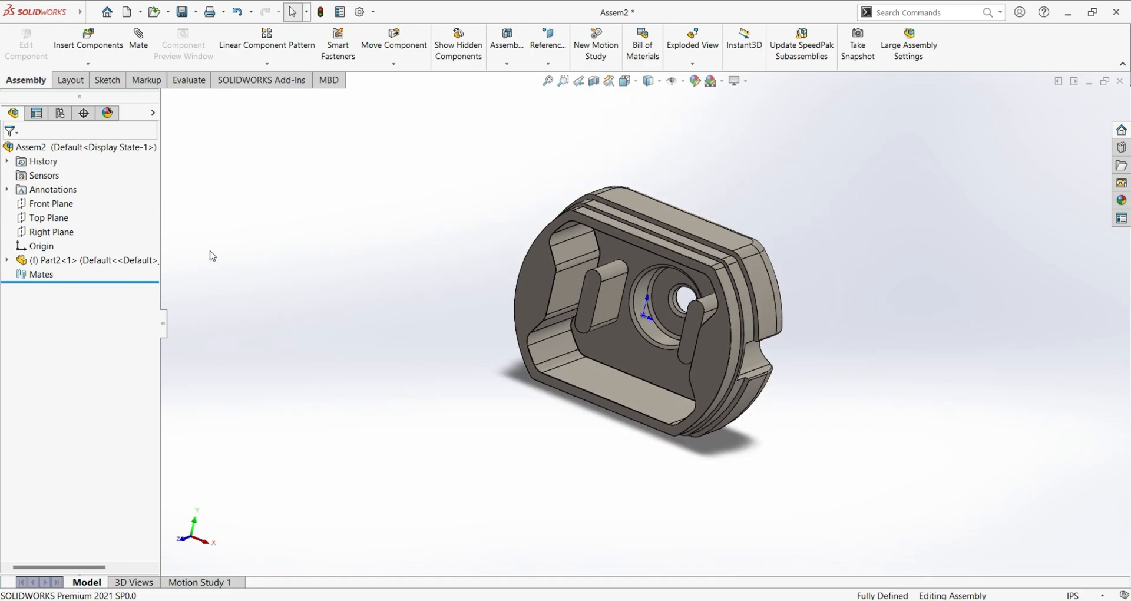
left_click(59, 204)
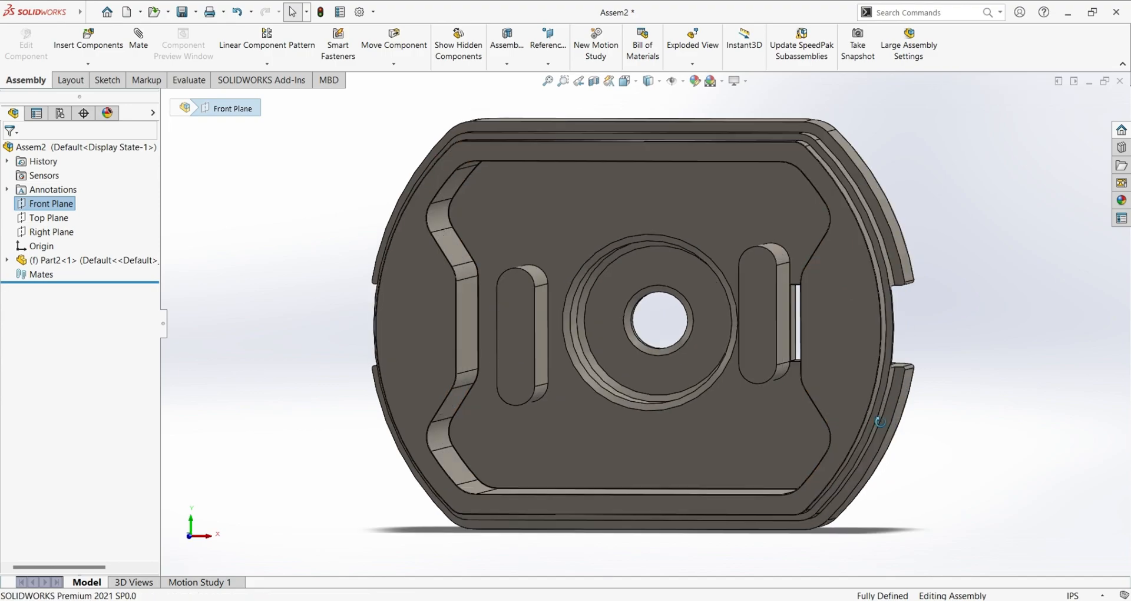
middle_click_drag(880, 422, 805, 498)
scroll(775, 457, "up", 9)
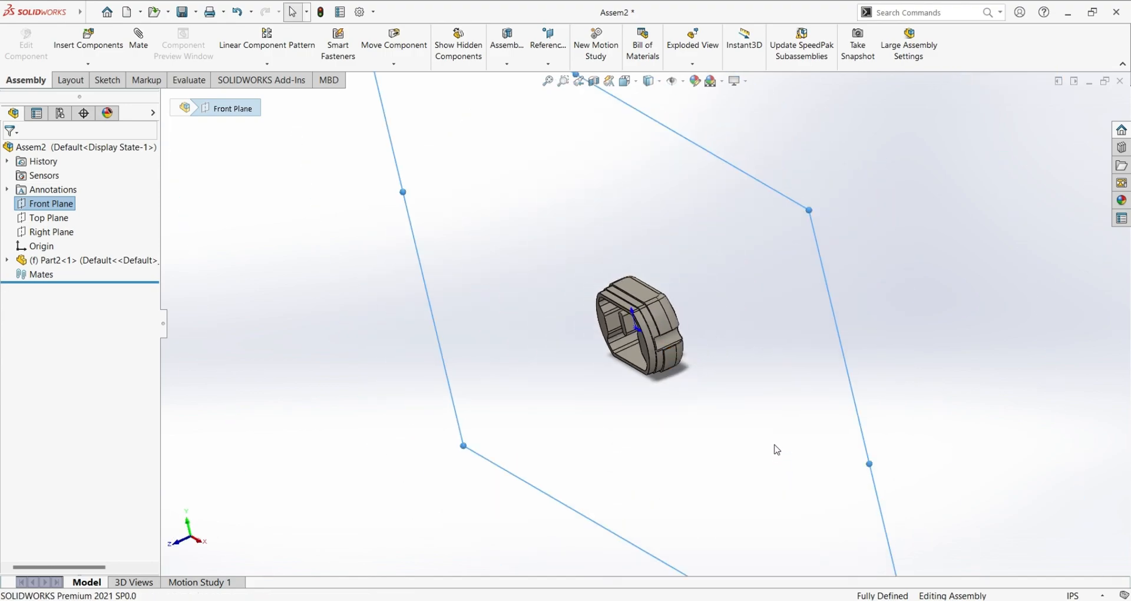
middle_click_drag(766, 470, 864, 381)
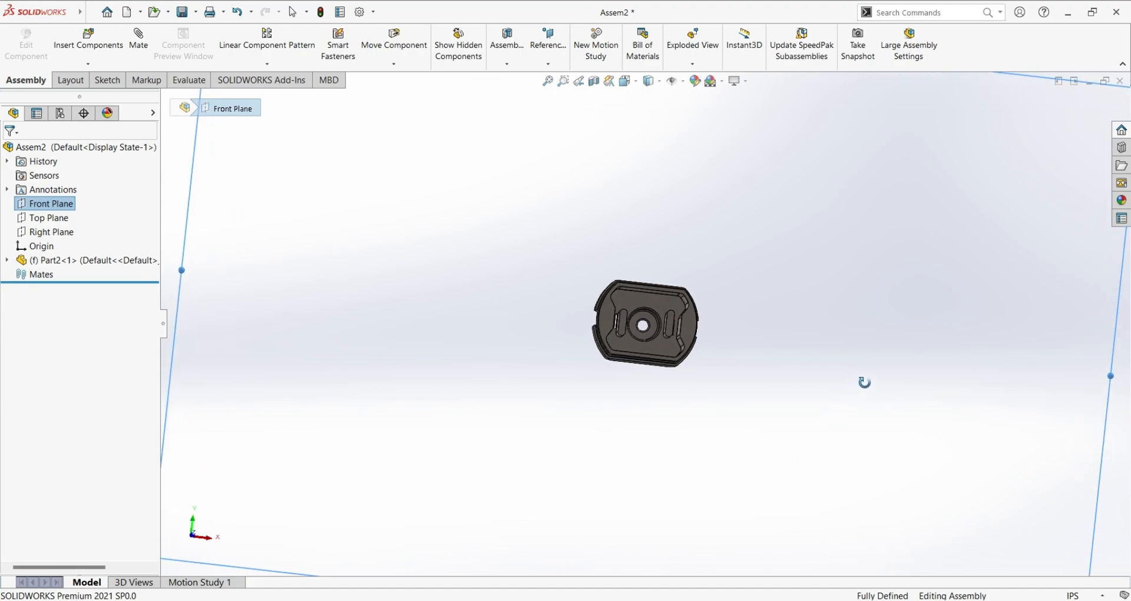
middle_click_drag(549, 418, 623, 499)
mouse_move(681, 430)
middle_mouse_down()
mouse_move(743, 444)
mouse_move(682, 412)
middle_mouse_up()
scroll(682, 412, "down", 3)
scroll(730, 332, "up", 1)
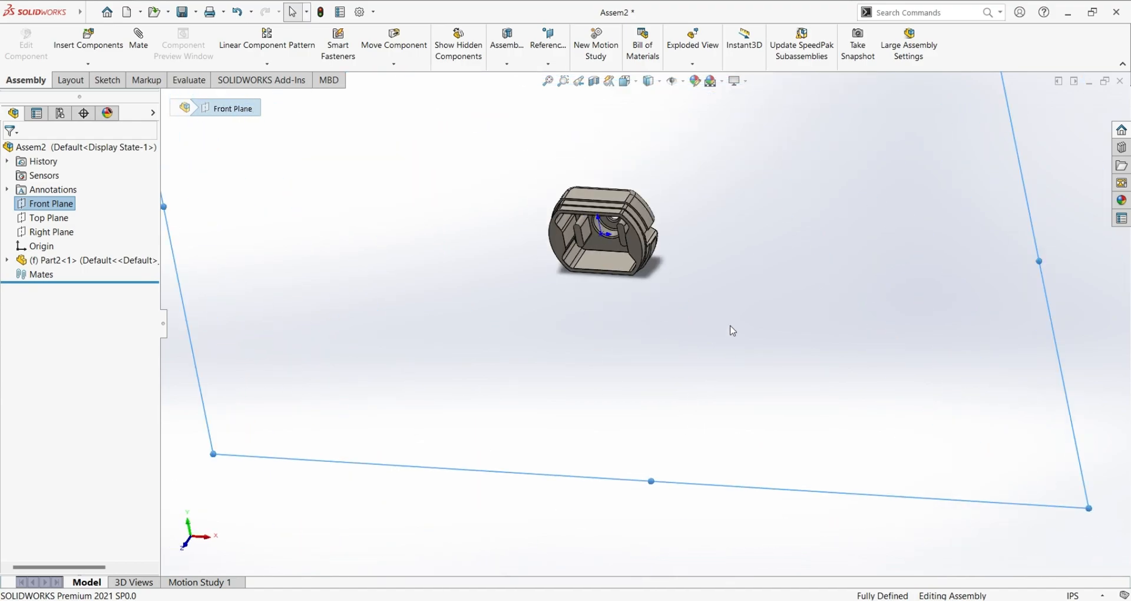
scroll(713, 290, "down", 2)
middle_click_drag(557, 292, 574, 212)
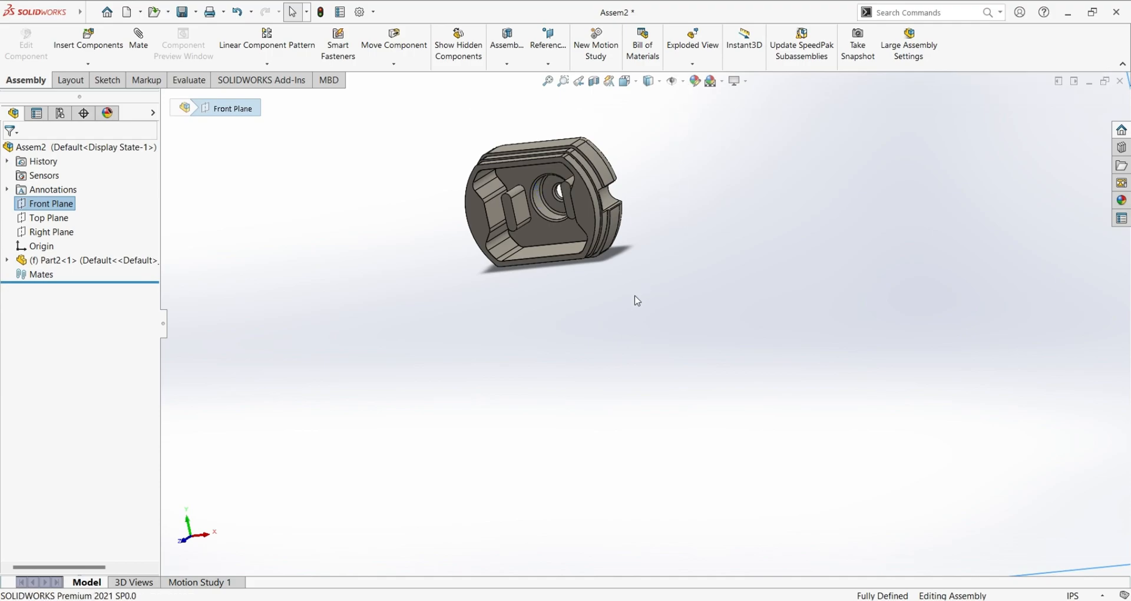
middle_click_drag(683, 345, 639, 255)
scroll(536, 240, "up", 3)
scroll(779, 330, "down", 6)
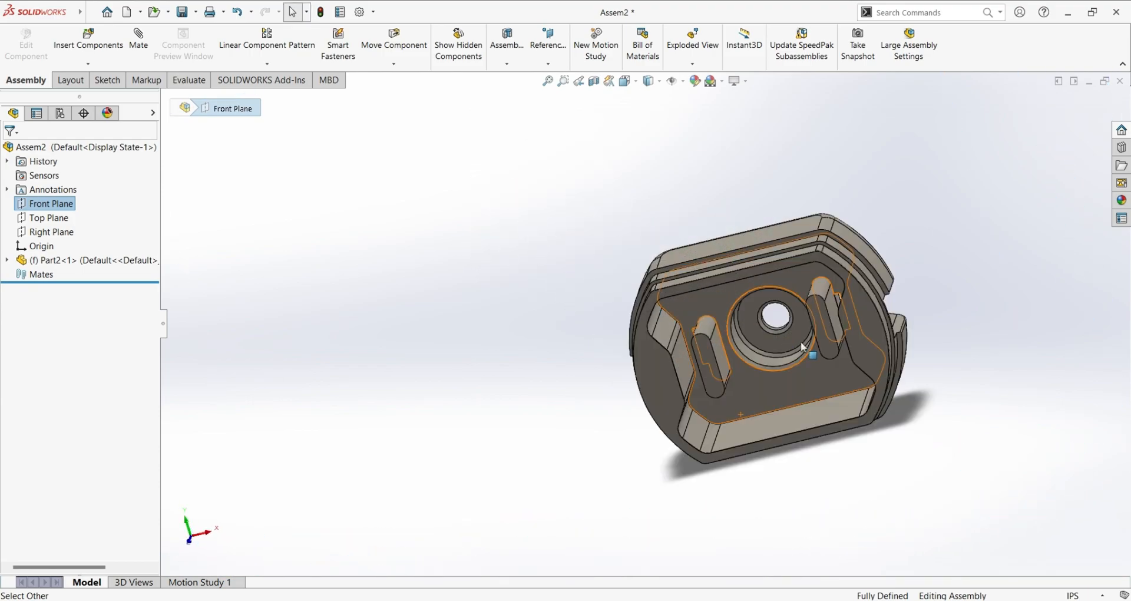
middle_click_drag(954, 422, 927, 433)
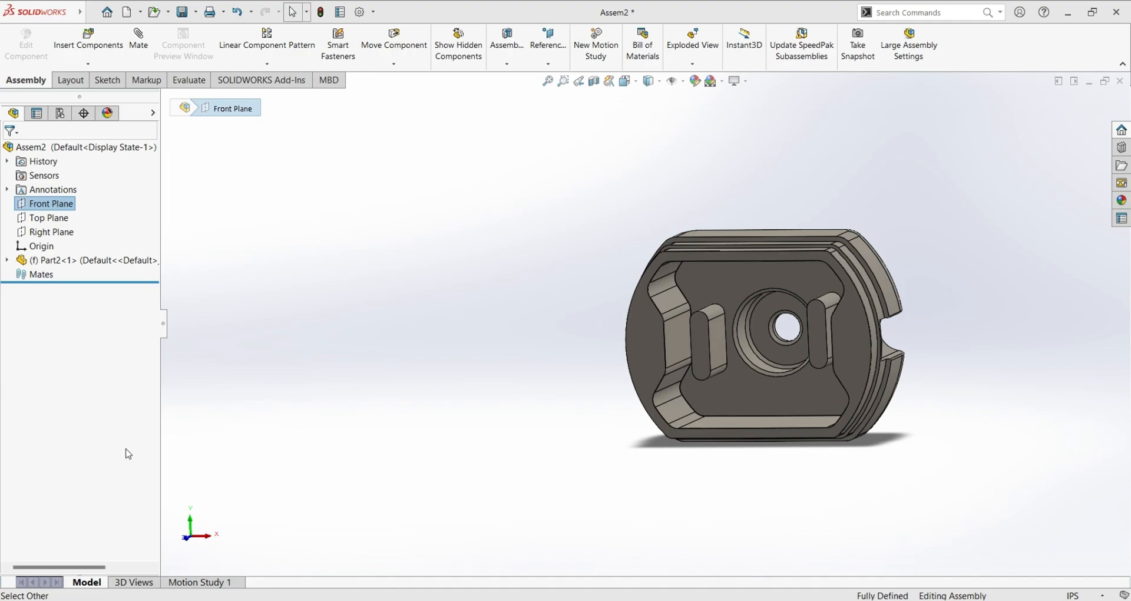
Insert the ring-shaped part Part6 into the assembly and move it in front of the end cap's round recess.
left_click_drag(129, 416, 512, 339)
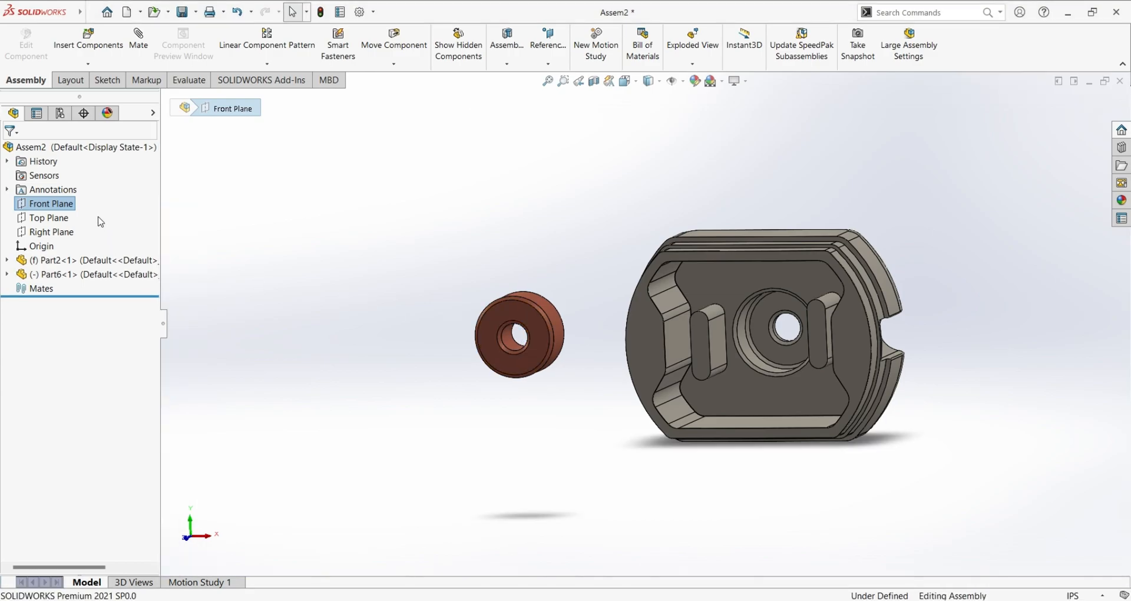
scroll(694, 401, "down", 5)
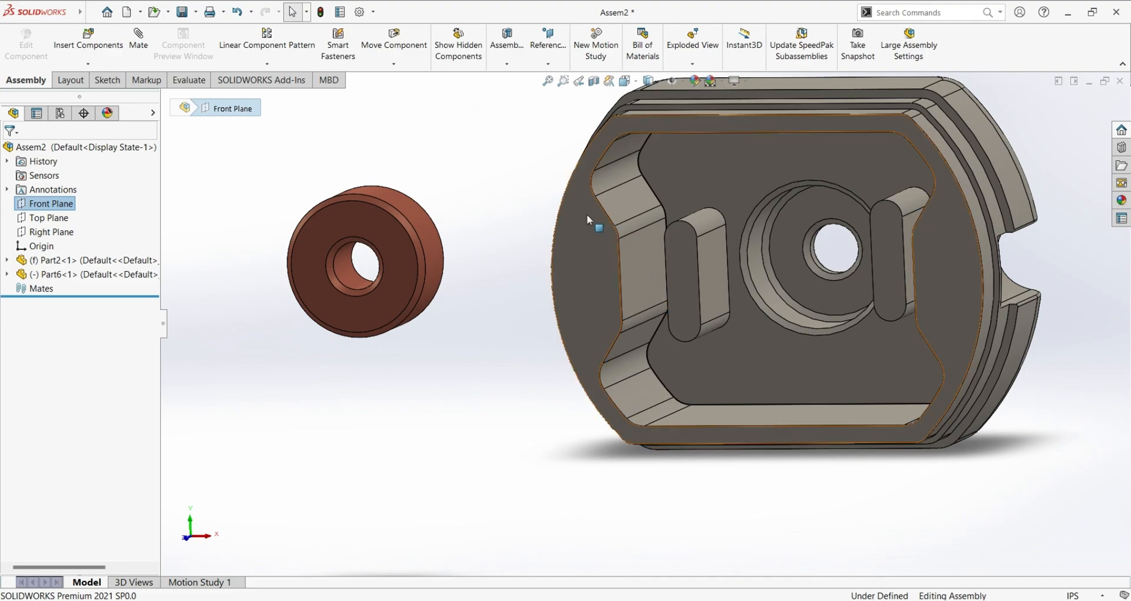
left_click_drag(399, 238, 812, 251)
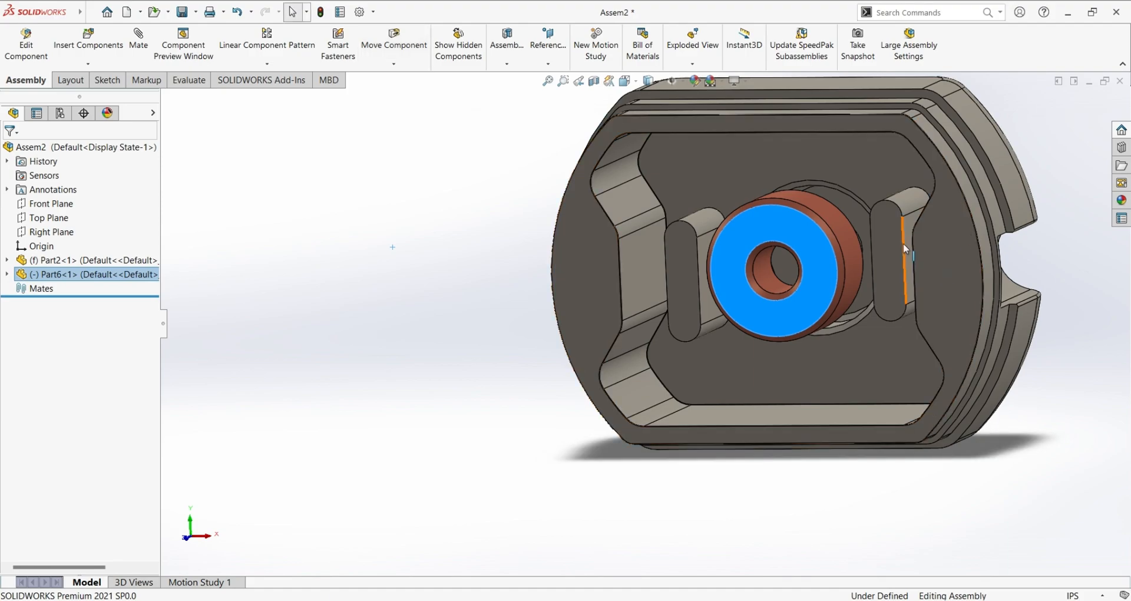
Try to line Part6 up freehand with the end cap's round recess, checking its position from several angles.
scroll(903, 242, "down", 3)
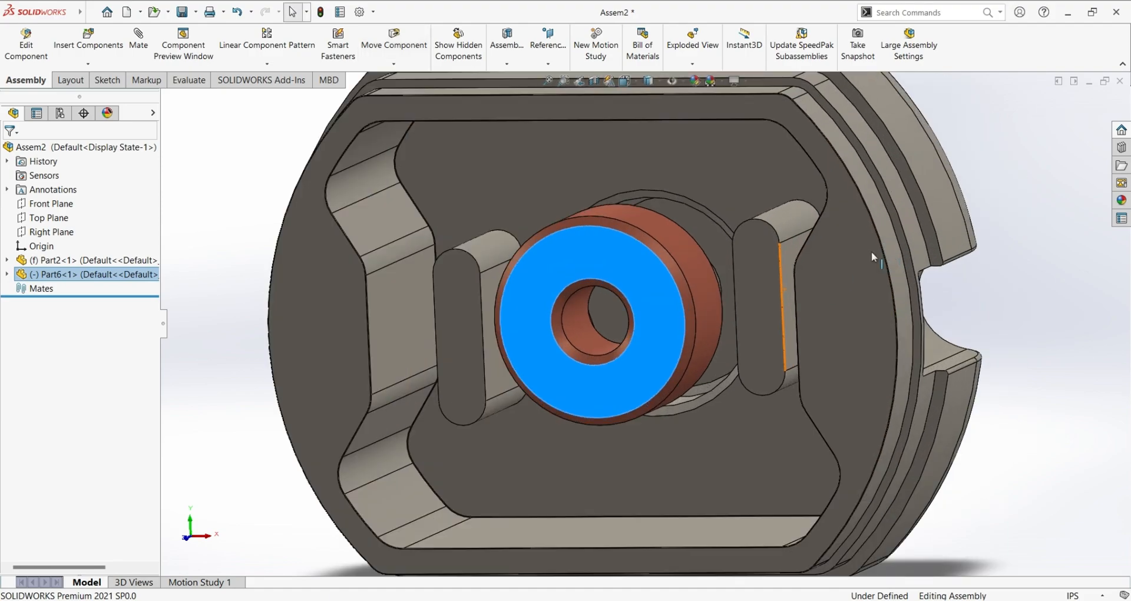
scroll(772, 249, "down", 3)
scroll(757, 248, "down", 1)
scroll(672, 261, "up", 1)
left_click_drag(575, 271, 632, 246)
middle_click_drag(632, 246, 679, 317)
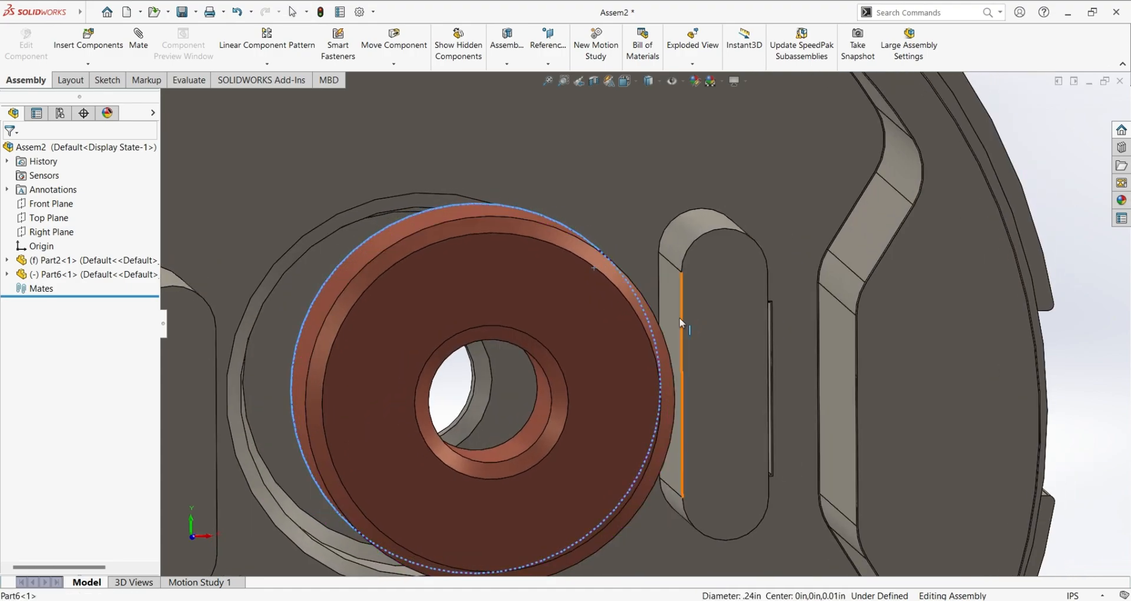
left_click(572, 309)
left_click_drag(546, 311, 530, 308)
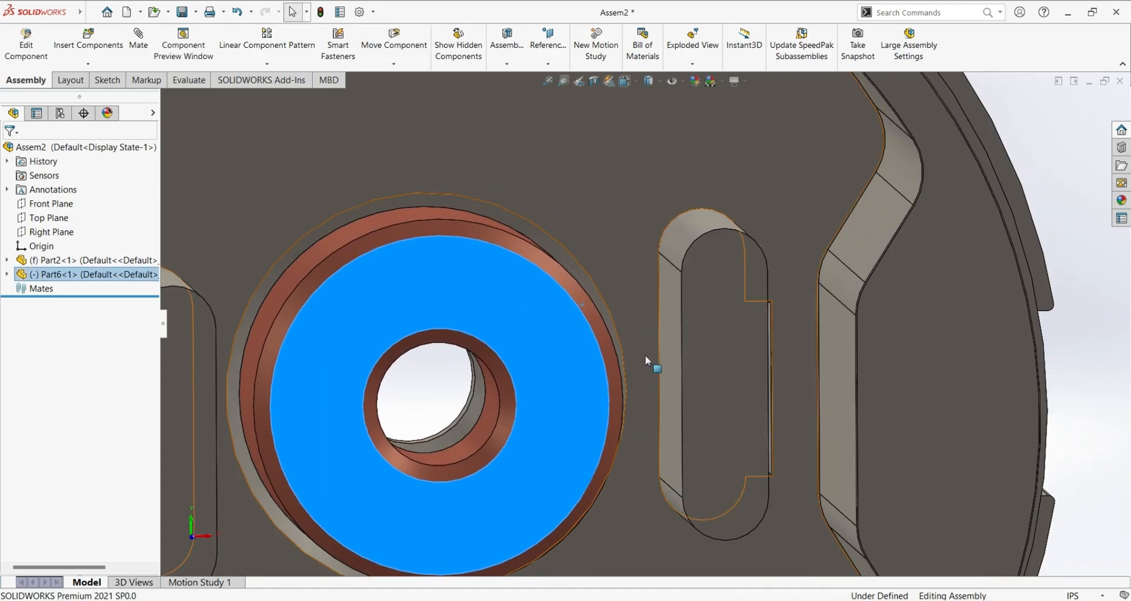
middle_click_drag(685, 418, 645, 359)
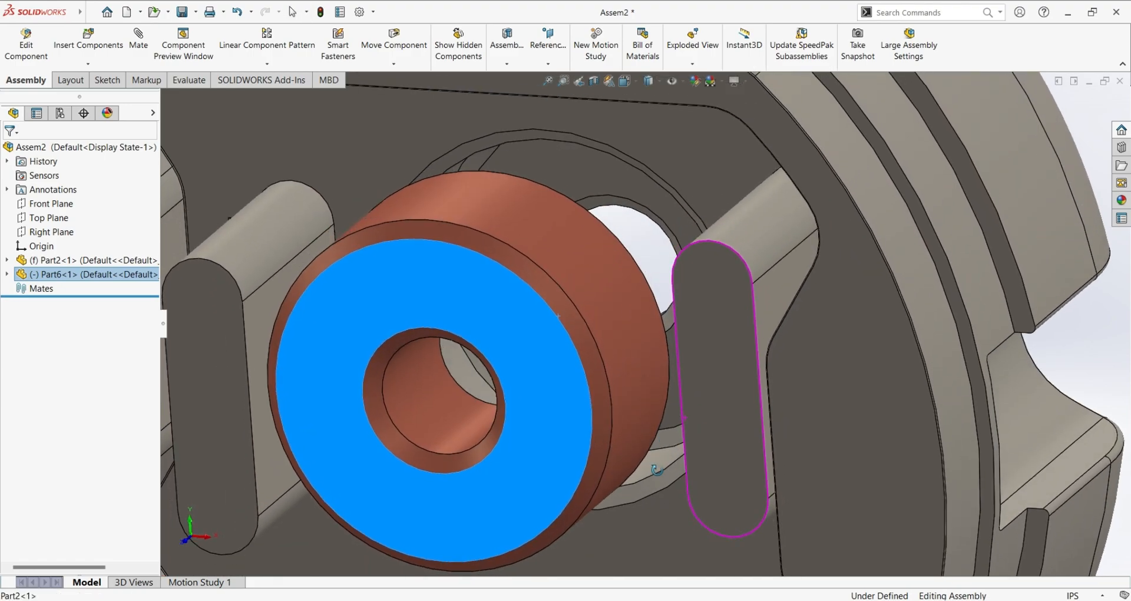
left_click(642, 350)
left_click_drag(647, 343, 695, 323)
mouse_move(682, 426)
middle_mouse_down()
mouse_move(700, 381)
mouse_move(713, 418)
mouse_move(701, 429)
middle_mouse_up()
key("f")
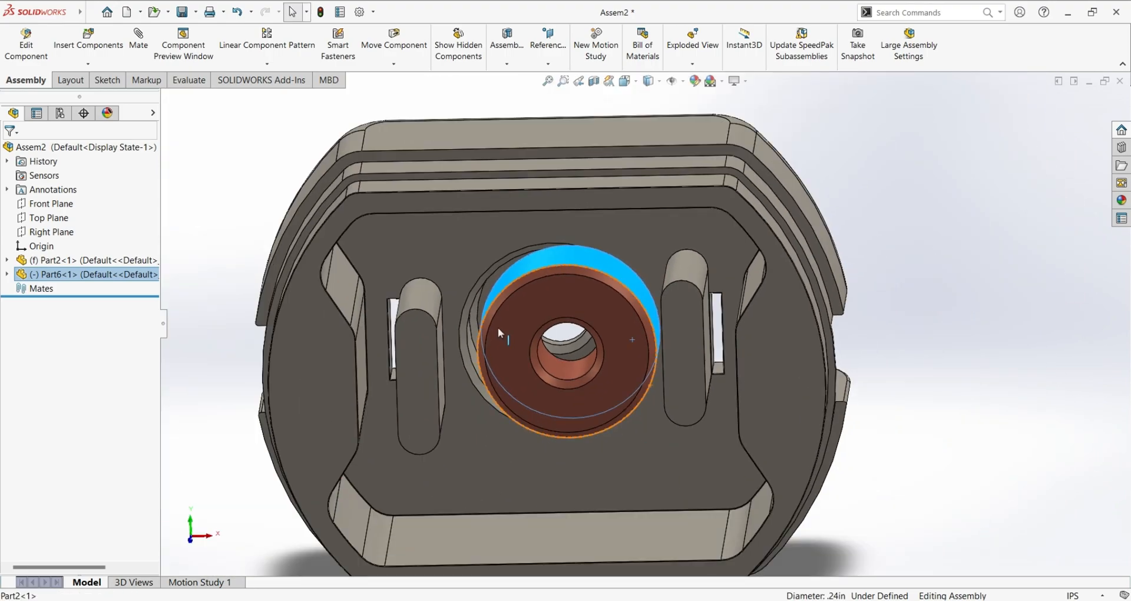
Move Part6 out of the recess and clear of the end cap's open side so its rear face is accessible.
middle_click_drag(568, 476, 540, 403)
left_click_drag(552, 278, 259, 398)
key("Escape")
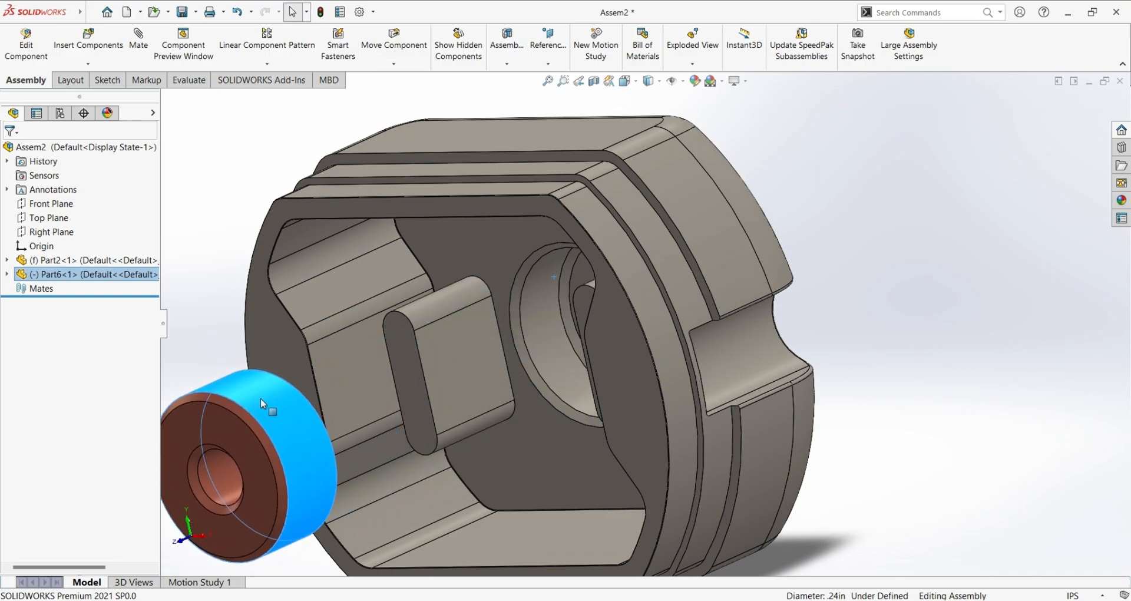
middle_click_drag(464, 482, 678, 463)
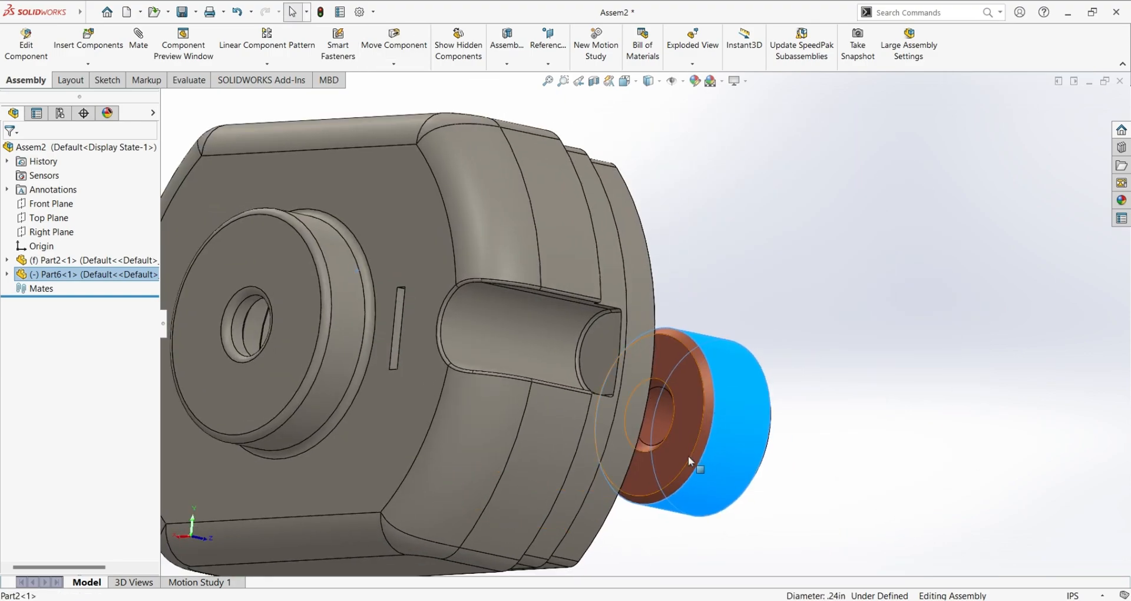
Add a coincident mate between Part6's flat rear face and the floor of the end cap's round recess.
left_click(679, 456)
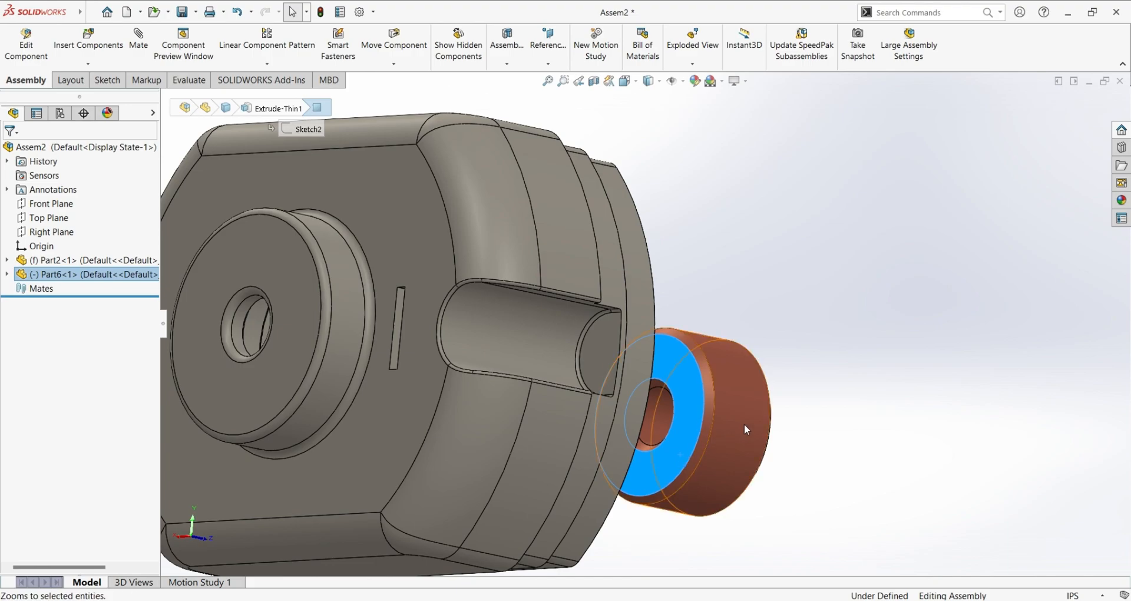
scroll(659, 414, "up", 5)
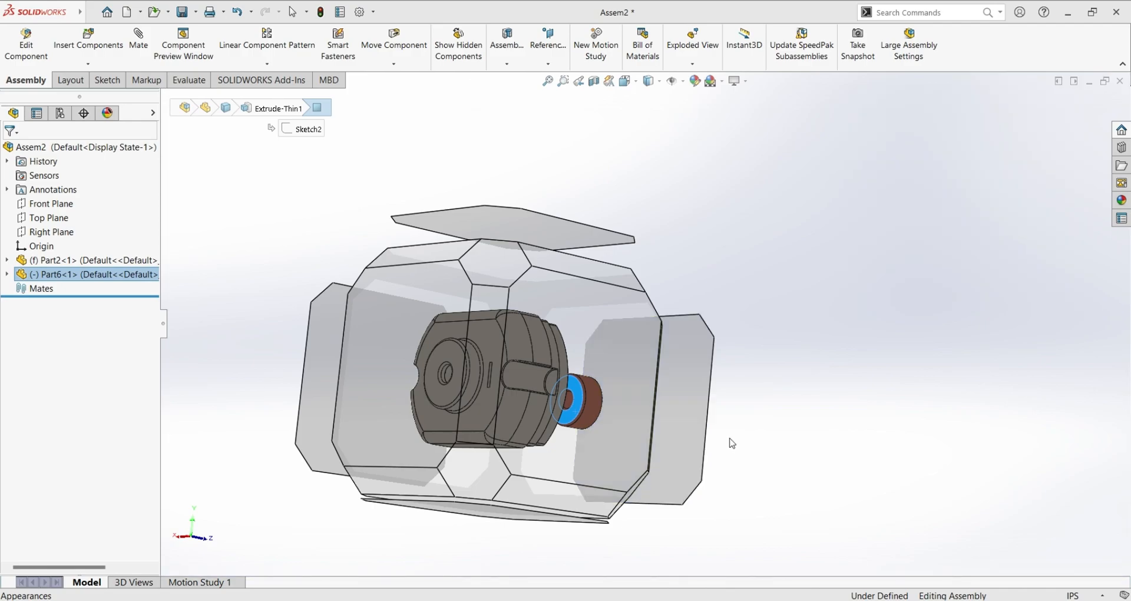
key("Escape")
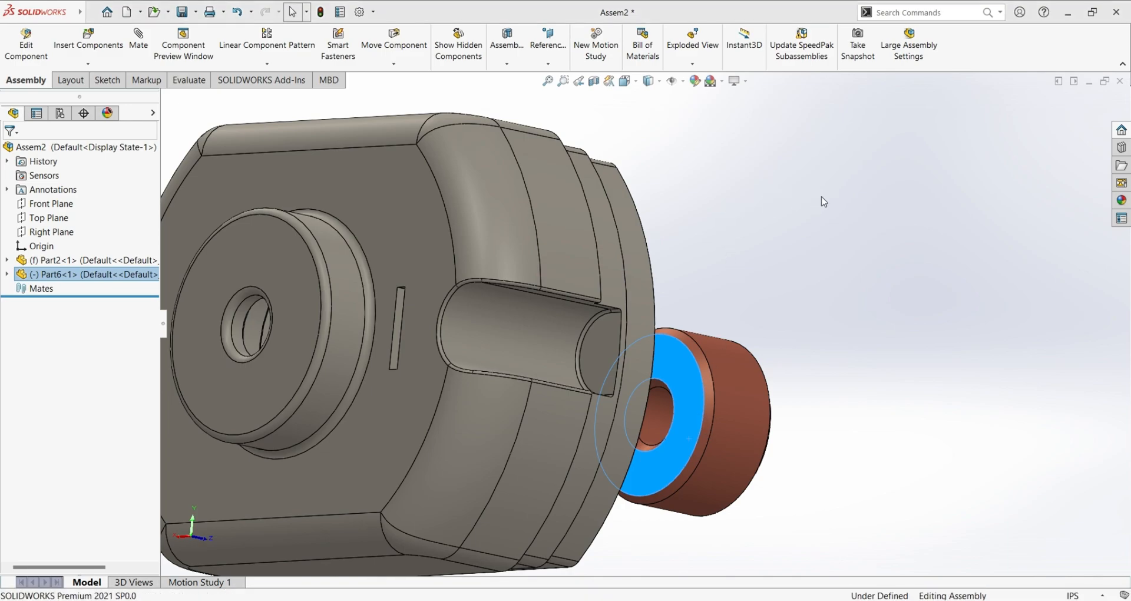
middle_click_drag(791, 308, 665, 349)
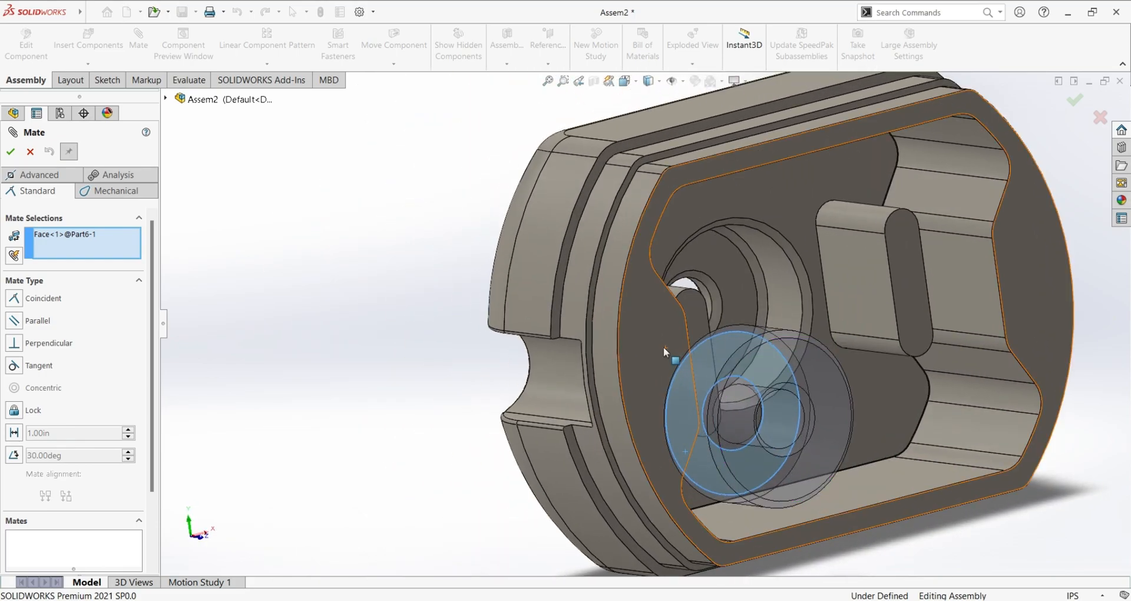
left_click(743, 284)
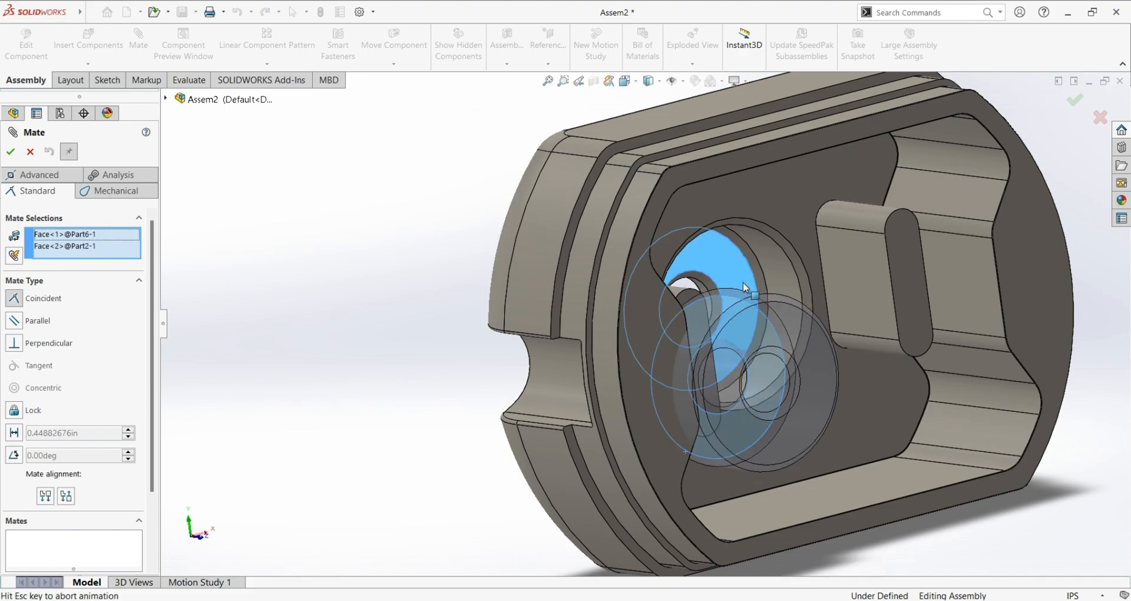
middle_click_drag(897, 380, 849, 393)
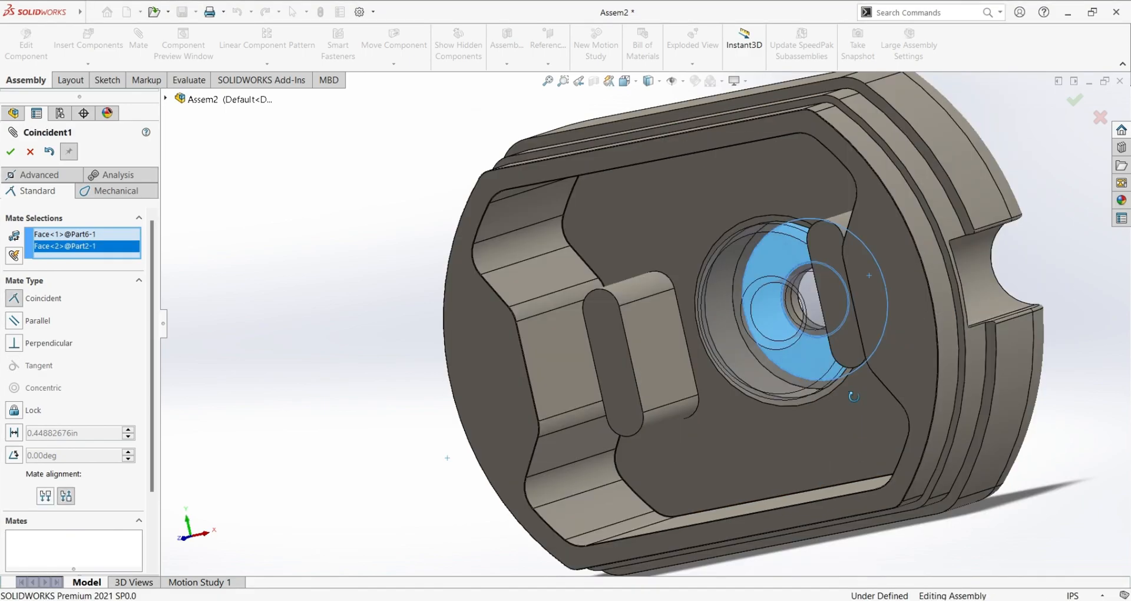
middle_click_drag(1079, 404, 1125, 493)
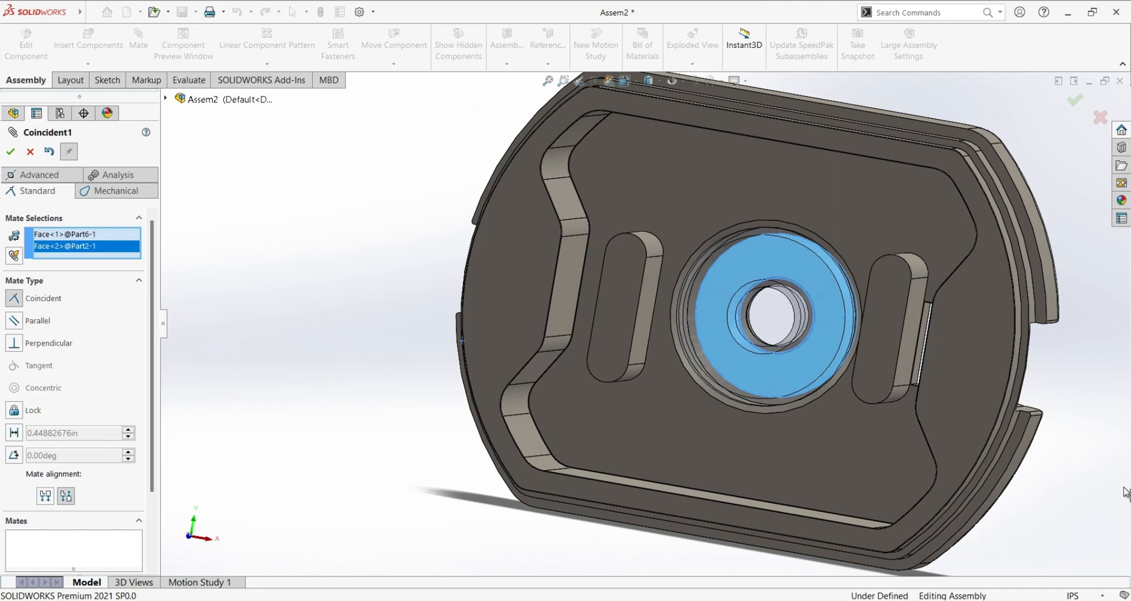
left_click(10, 153)
mouse_move(828, 419)
middle_mouse_down()
mouse_move(836, 454)
mouse_move(813, 466)
mouse_move(816, 412)
mouse_move(832, 423)
middle_mouse_up()
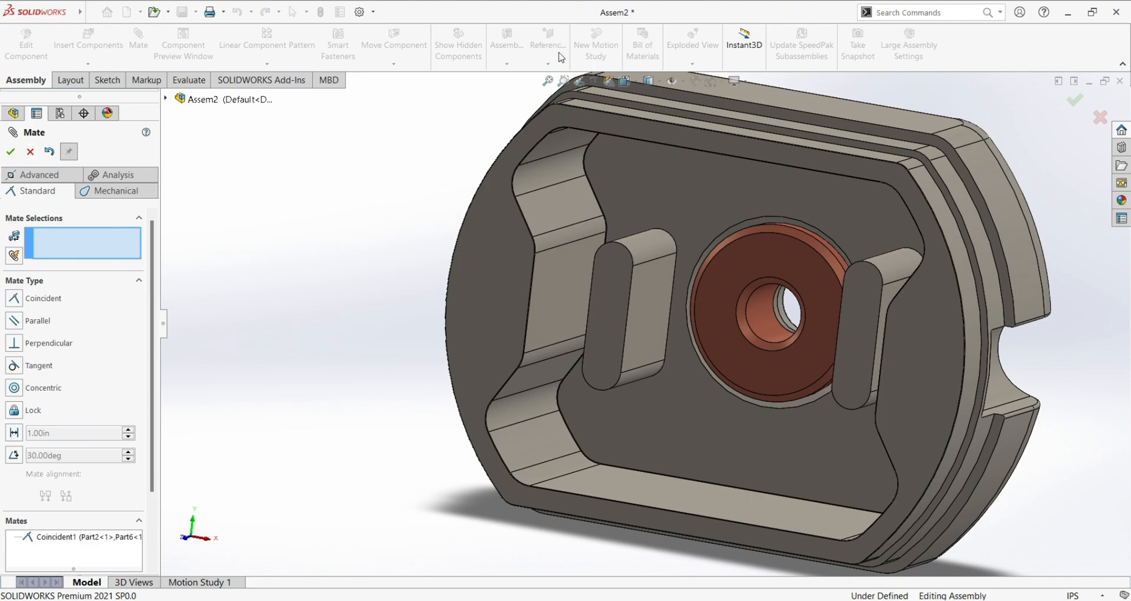
left_click(1075, 101)
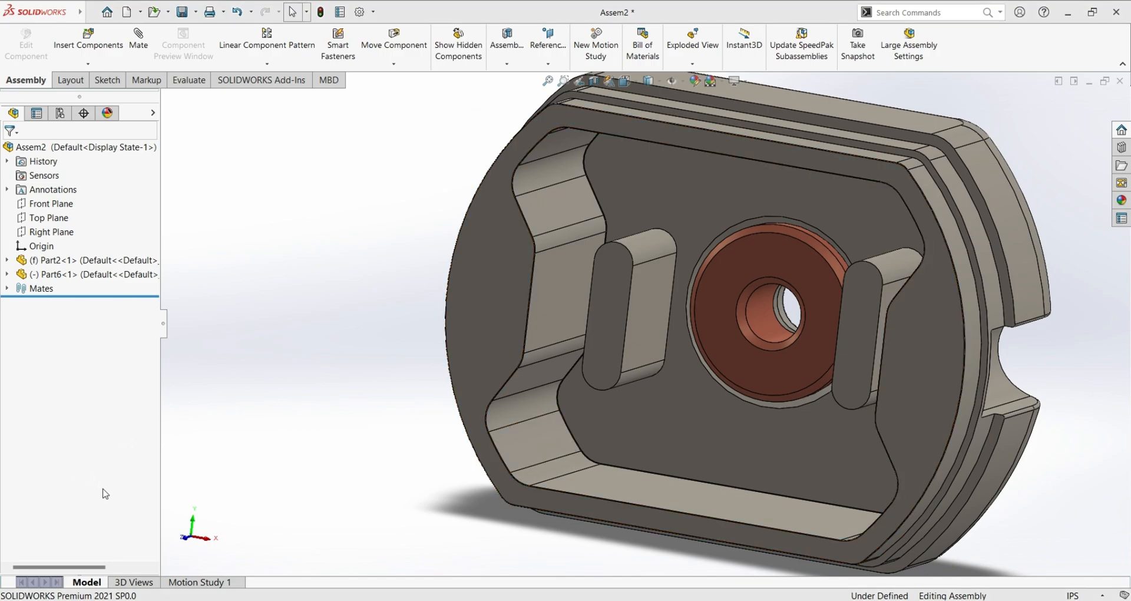
Insert the bent contact part Part3 into the assembly and rotate it freely so its angled arm points toward the end cap's centre.
left_click(395, 298)
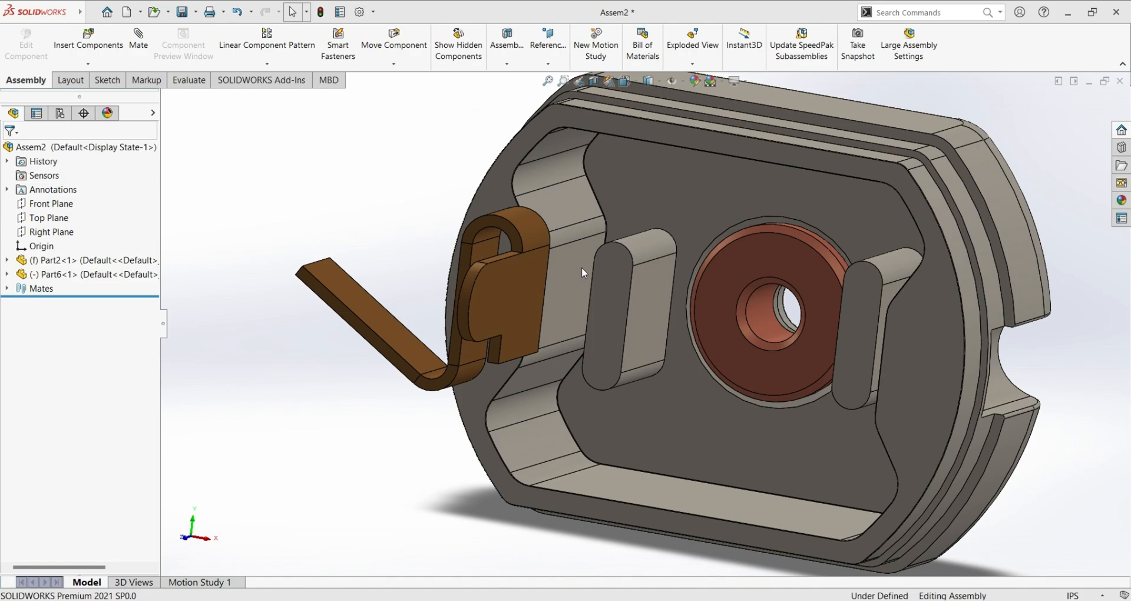
left_click(546, 362)
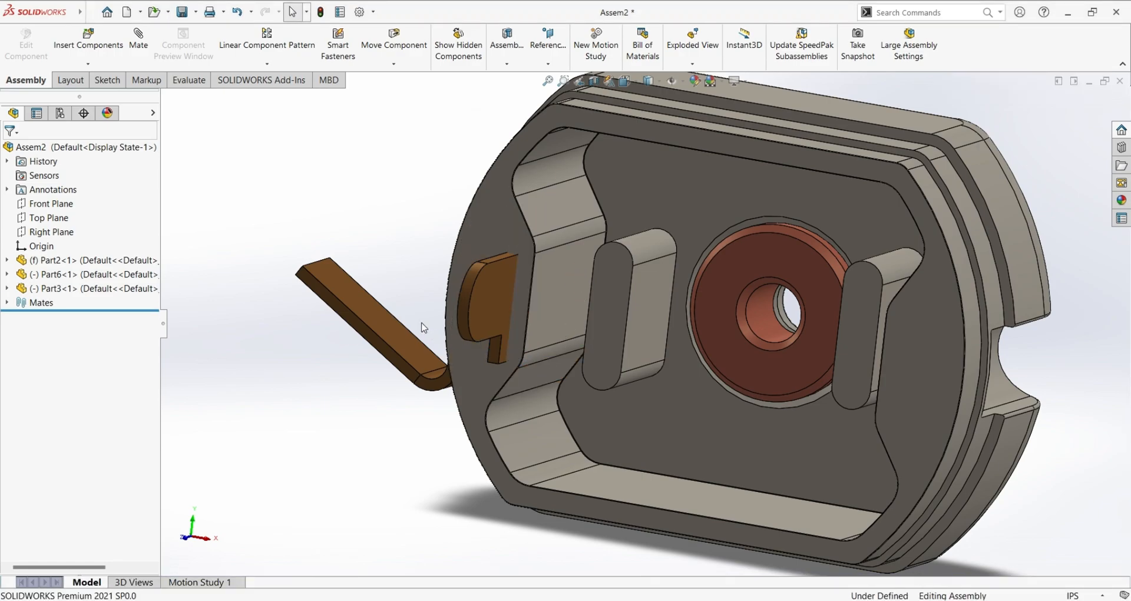
left_click_drag(400, 347, 394, 387)
mouse_move(545, 237)
left_mouse_down()
mouse_move(532, 232)
mouse_move(557, 235)
mouse_move(545, 233)
left_mouse_up()
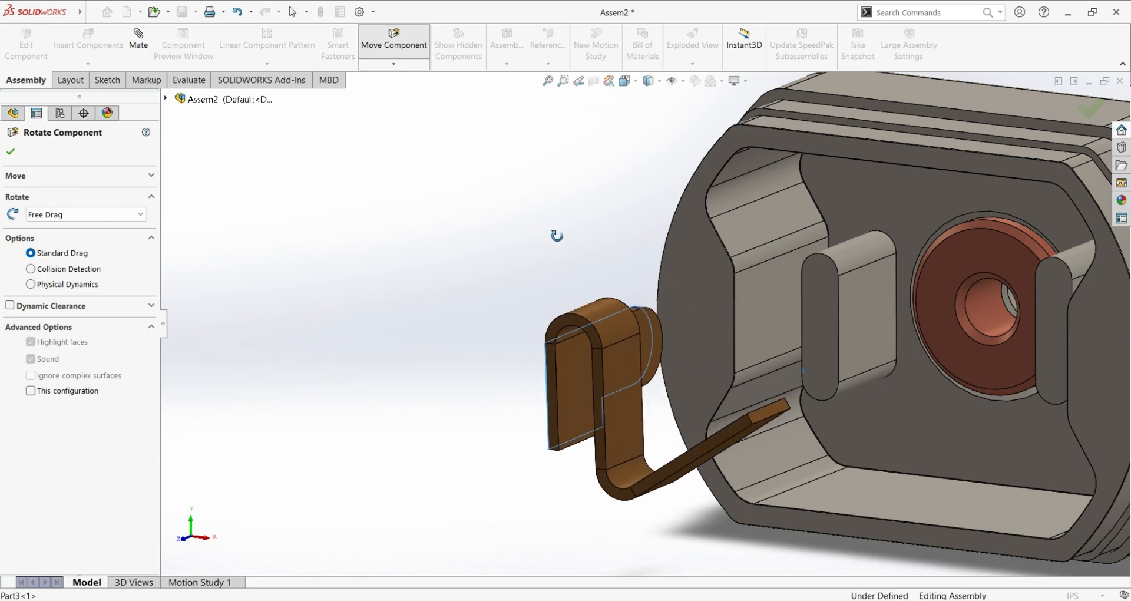
left_click(424, 50)
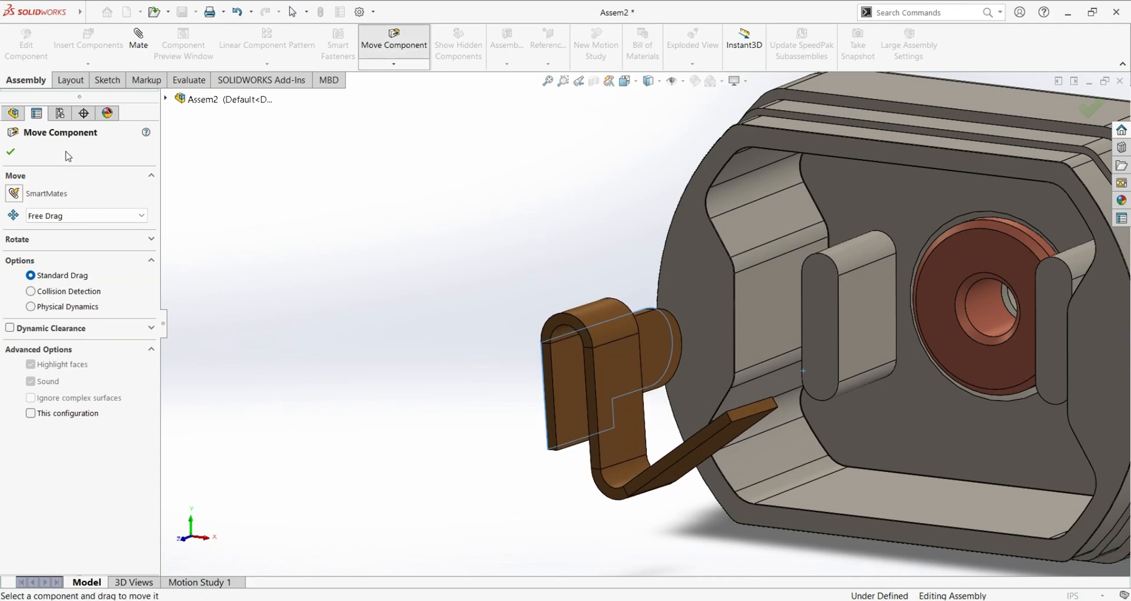
left_click(11, 152)
Move Part3 freehand in front of the end cap's post beside the rectangular slot.
middle_click_drag(454, 263, 529, 308)
left_click_drag(599, 375, 616, 314)
middle_click_drag(684, 336, 359, 336)
left_click_drag(268, 348, 415, 349)
middle_click_drag(595, 449, 686, 415)
left_click_drag(686, 414, 617, 337)
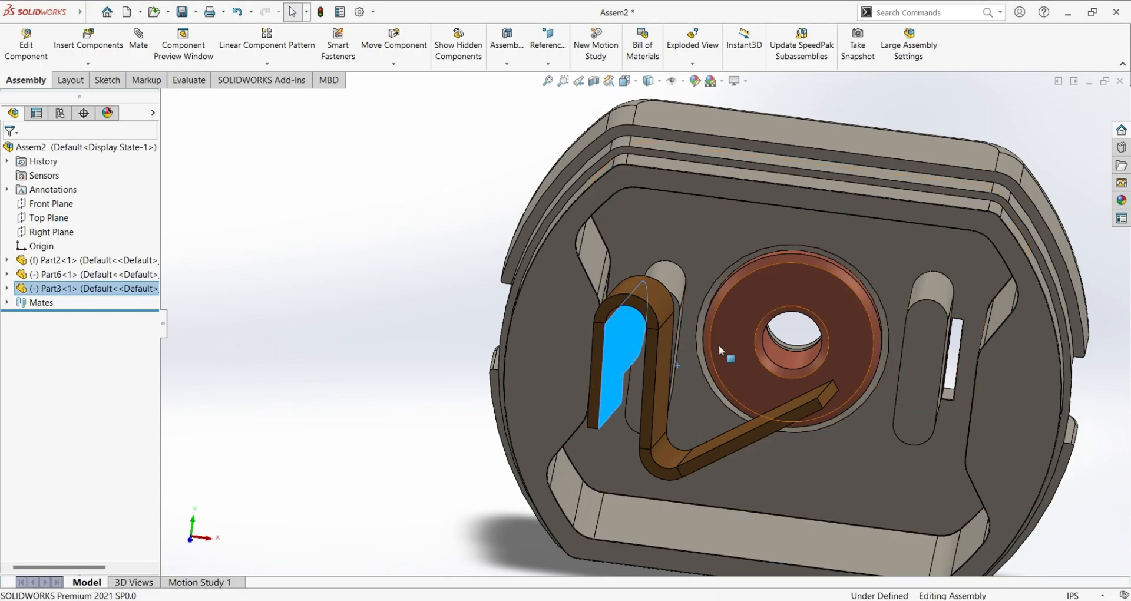
Add a coincident mate between the flat face of Part3's tab and the side wall of the end cap's rectangular slot.
scroll(719, 345, "down", 3)
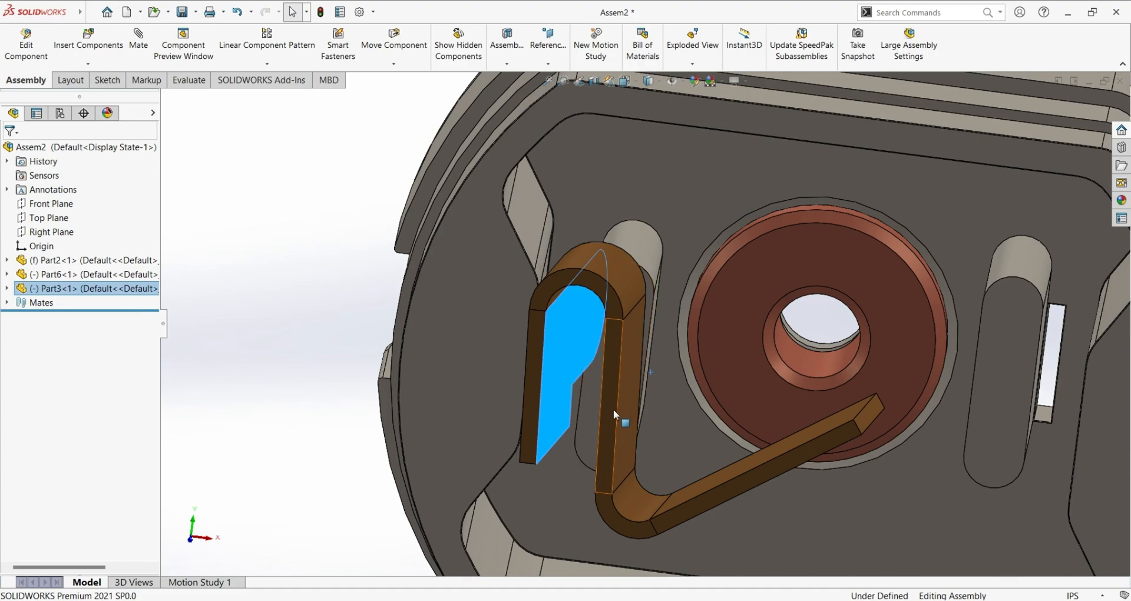
middle_click_drag(625, 449, 548, 355)
left_click(548, 358)
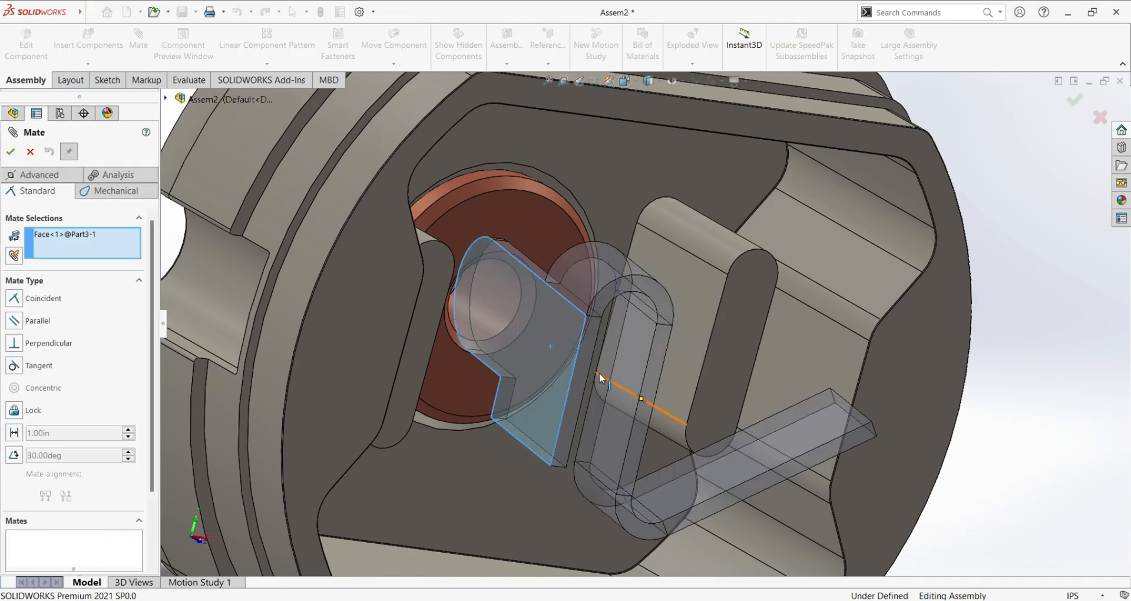
middle_click_drag(682, 343, 623, 388)
scroll(302, 214, "down", 5)
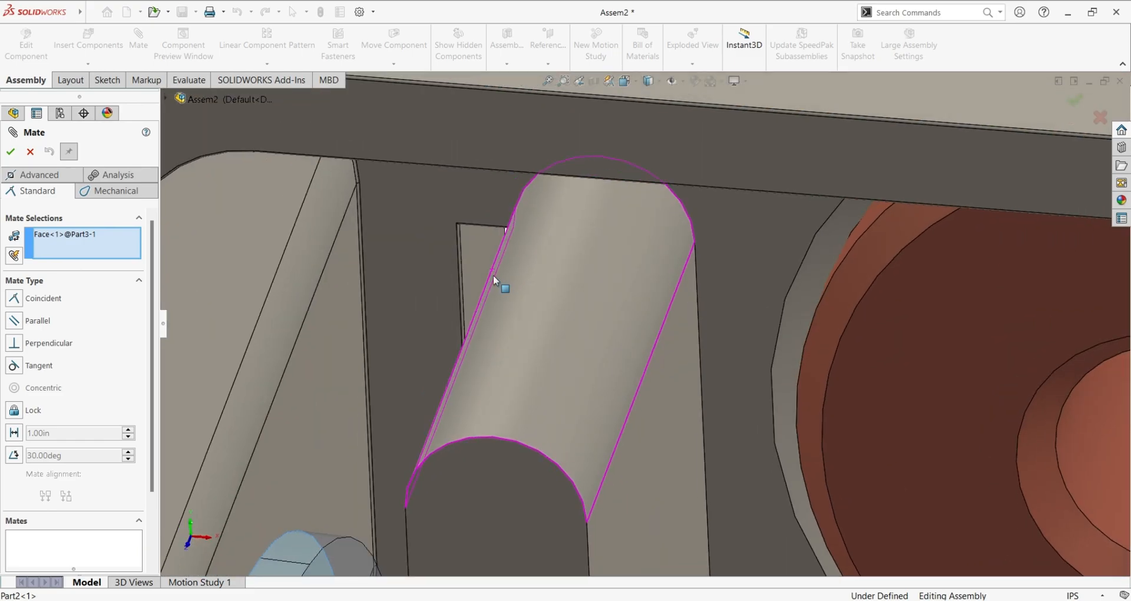
left_click(473, 255)
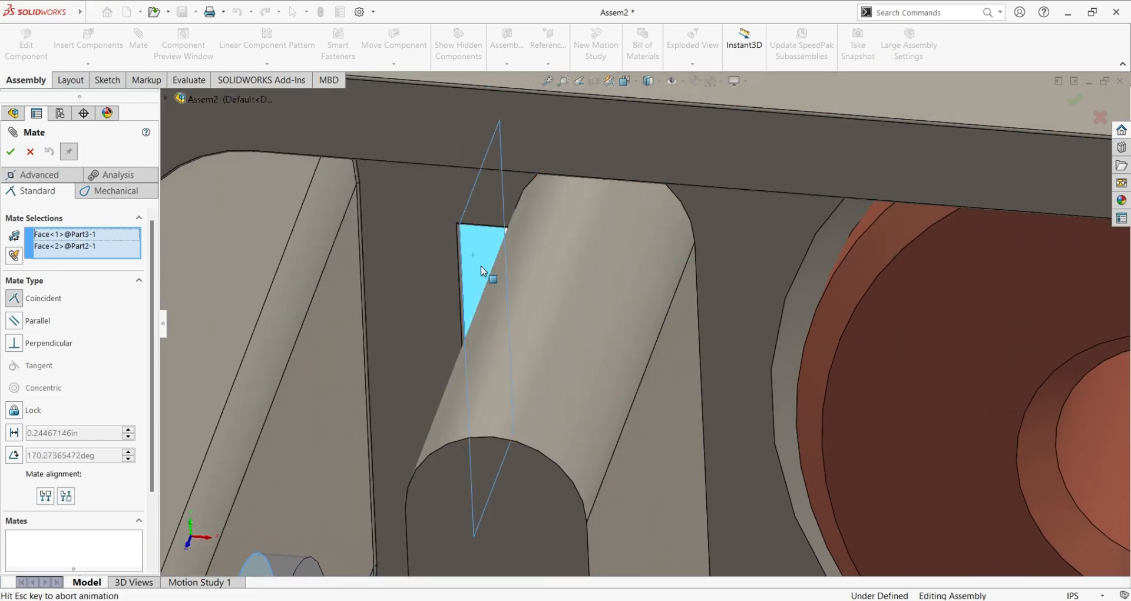
scroll(571, 395, "up", 3)
scroll(568, 394, "up", 3)
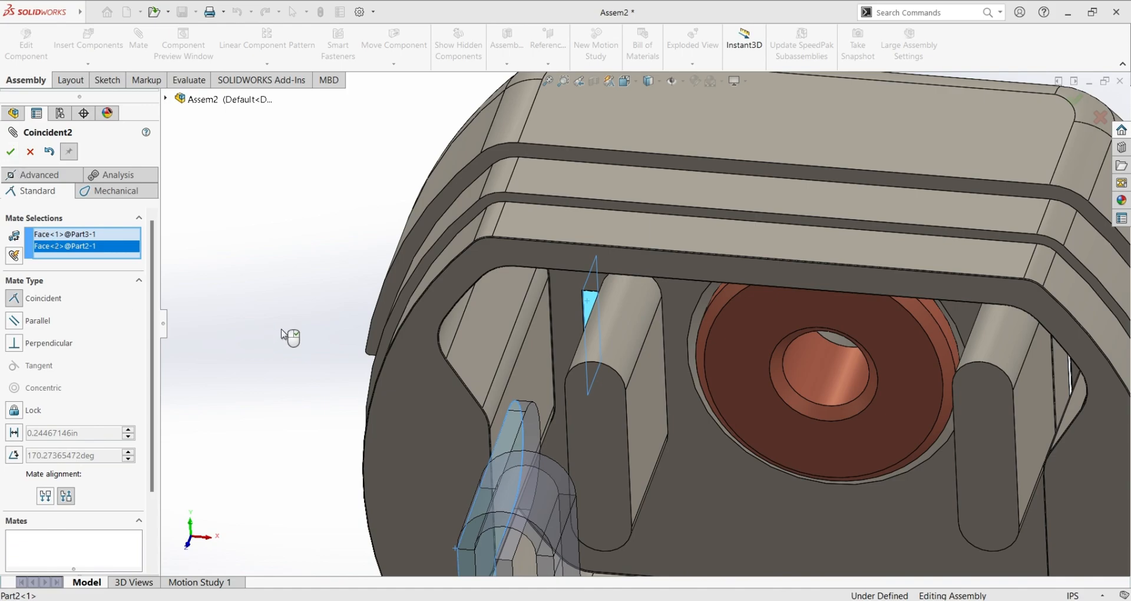
left_click(10, 151)
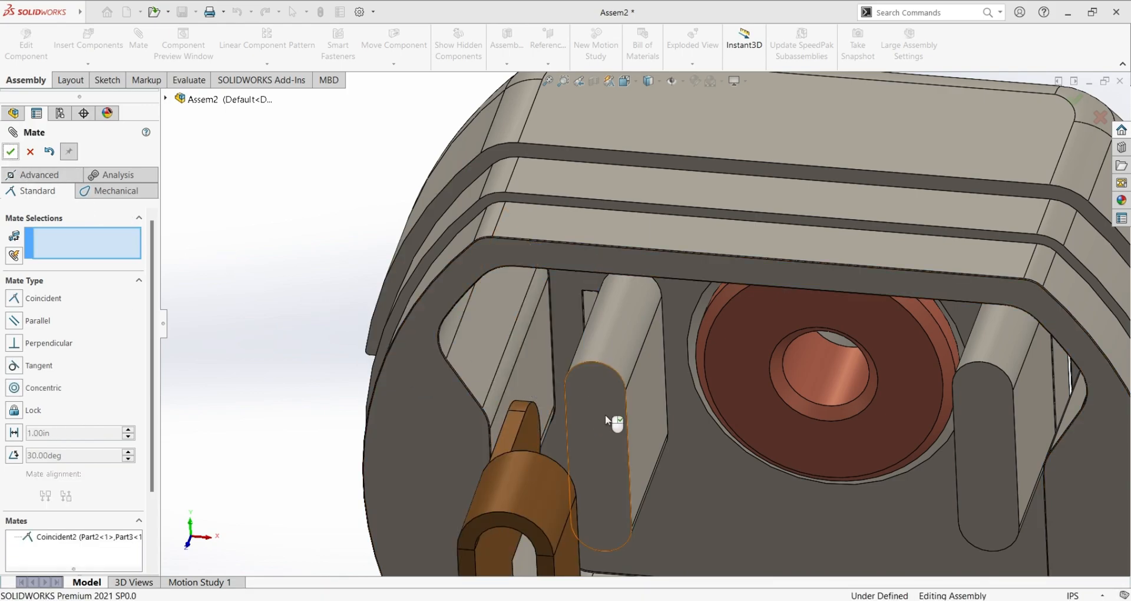
Set up an advanced Width mate with the two opposite narrow edge faces of Part3's tab as the width selections.
middle_click_drag(676, 451, 696, 360)
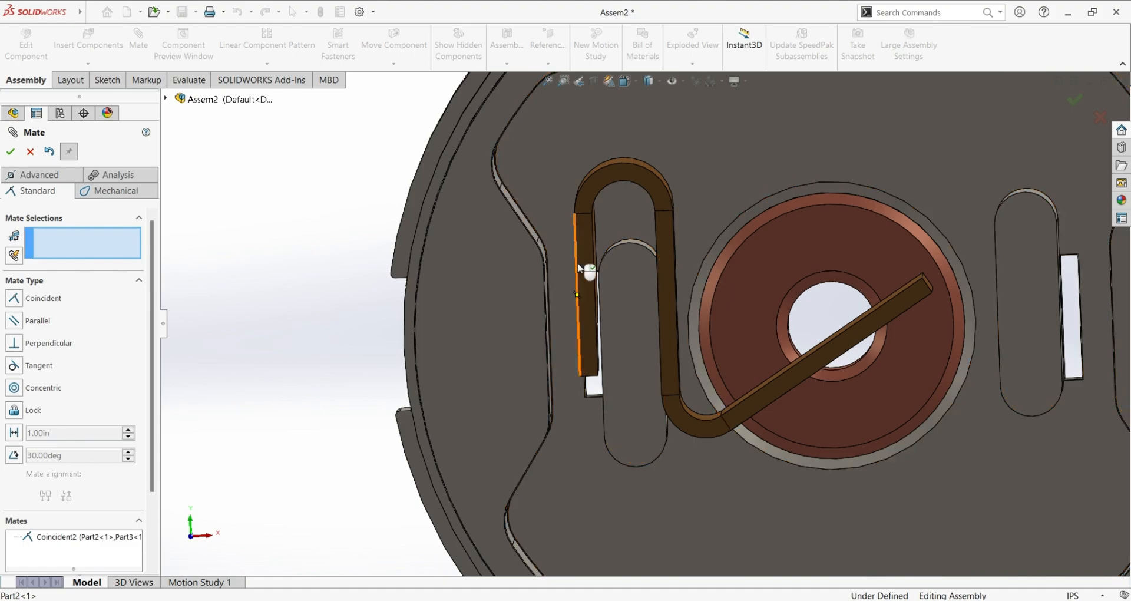
middle_click_drag(596, 365, 580, 330)
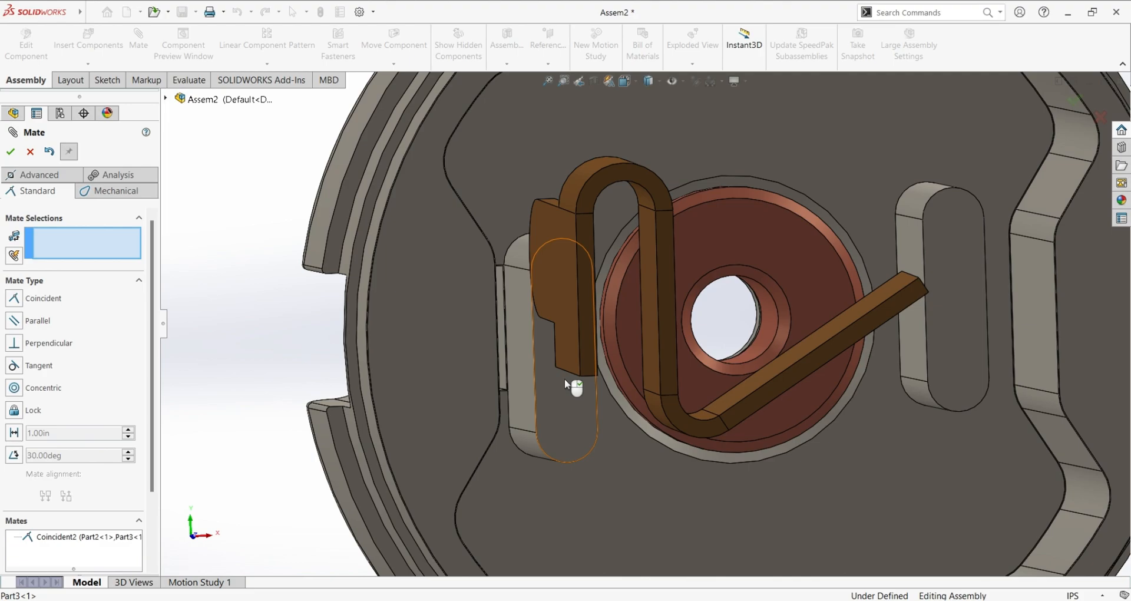
left_click(38, 175)
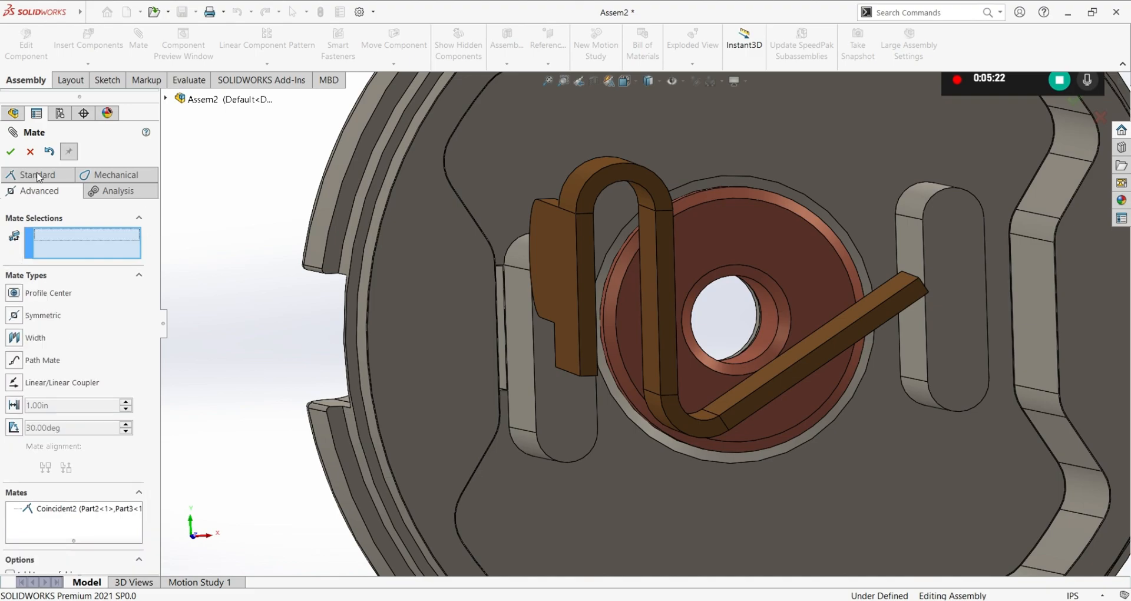
left_click(45, 336)
middle_click_drag(617, 295, 709, 387)
left_click(709, 403)
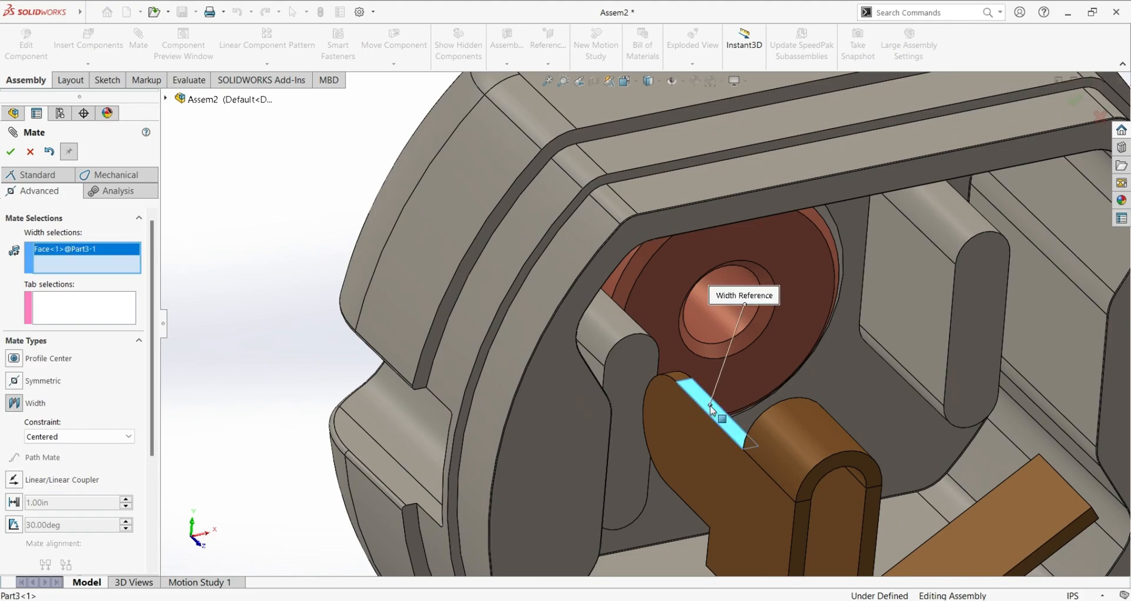
middle_click_drag(736, 456, 716, 427)
scroll(706, 469, "down", 3)
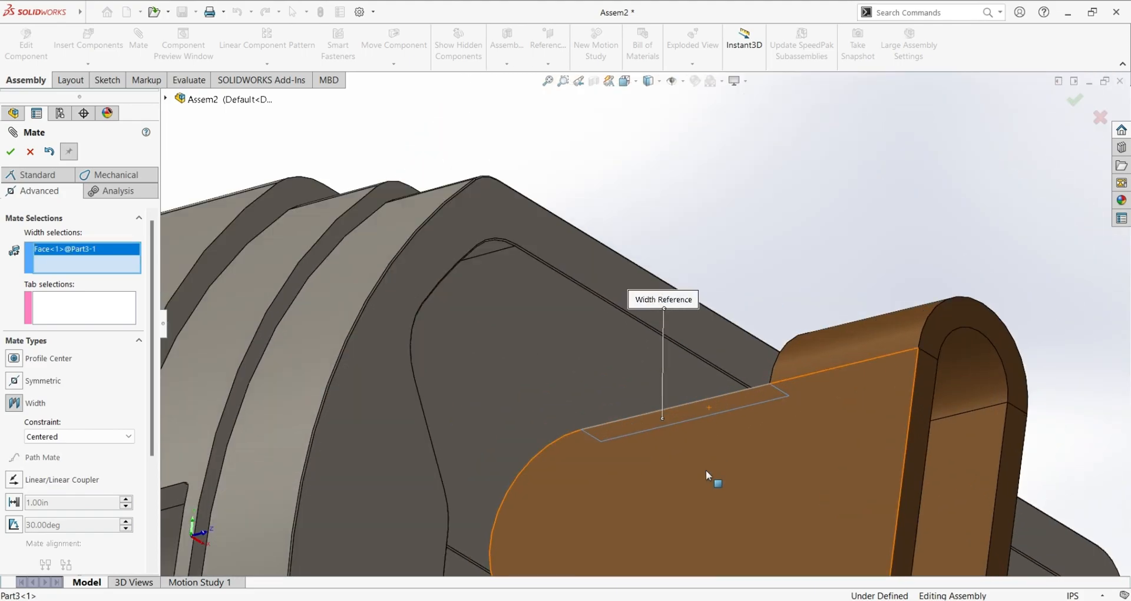
scroll(706, 469, "up", 5)
middle_click_drag(643, 411, 666, 395)
scroll(616, 419, "down", 5)
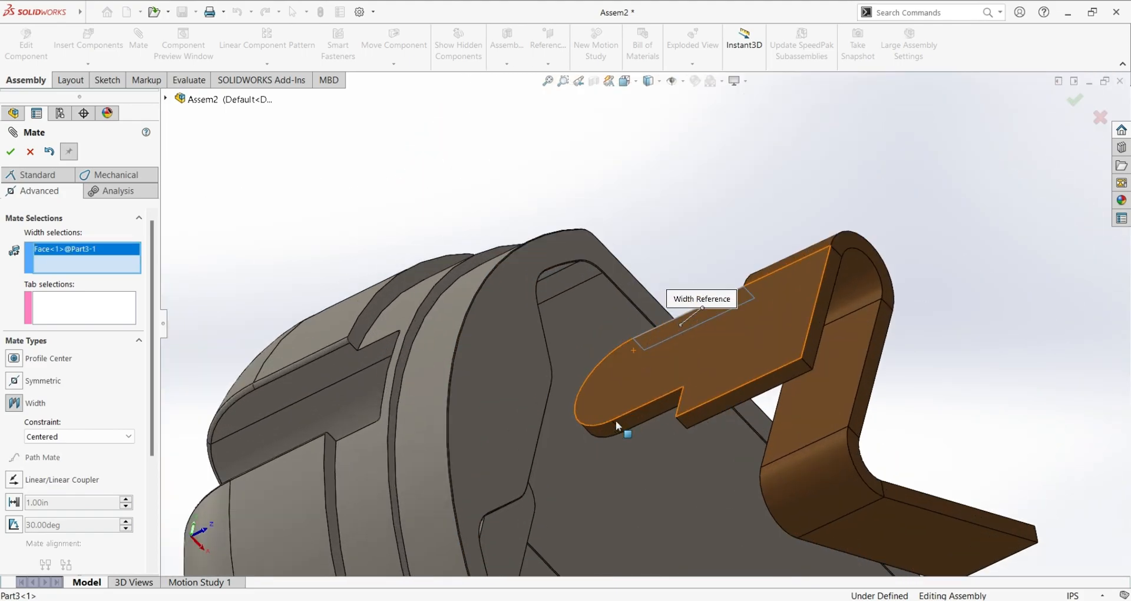
left_click(653, 399)
scroll(662, 339, "up", 5)
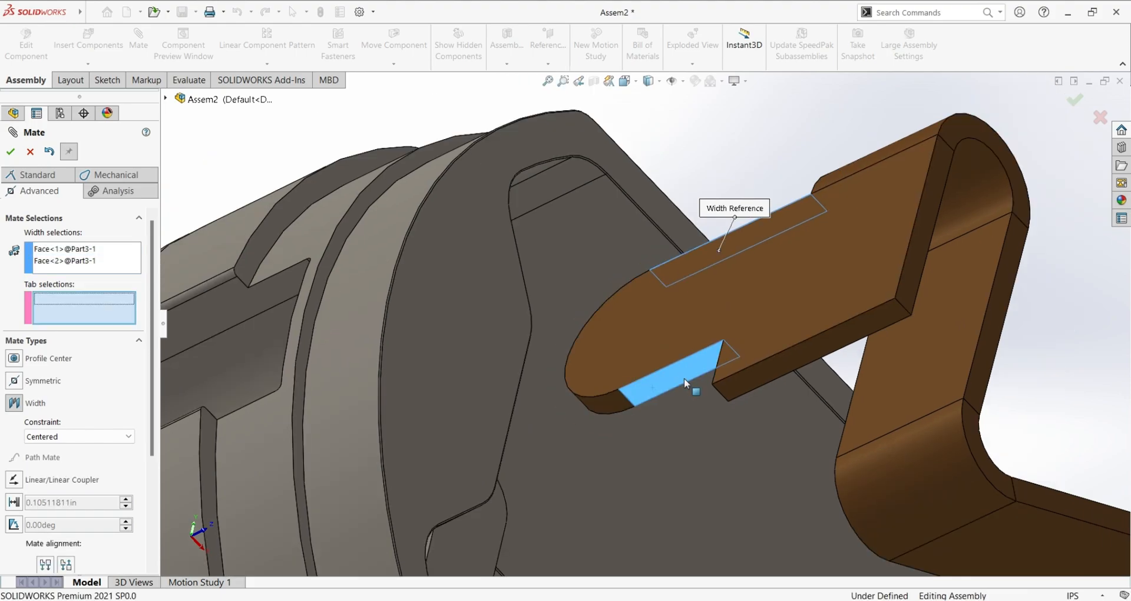
Add the two short end walls of the end cap's rectangular slot as tab selections and accept the Centered Width mate.
middle_click_drag(680, 352, 450, 491)
scroll(446, 493, "down", 6)
middle_click_drag(576, 451, 626, 429)
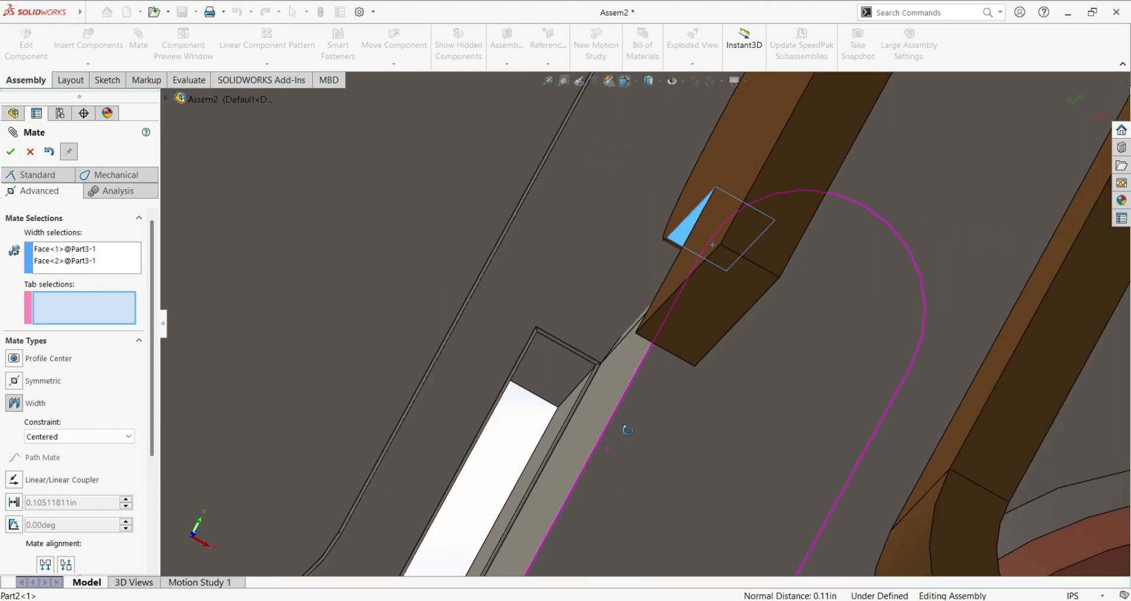
left_click(550, 365)
middle_click_drag(569, 406, 493, 559)
scroll(490, 542, "up", 3)
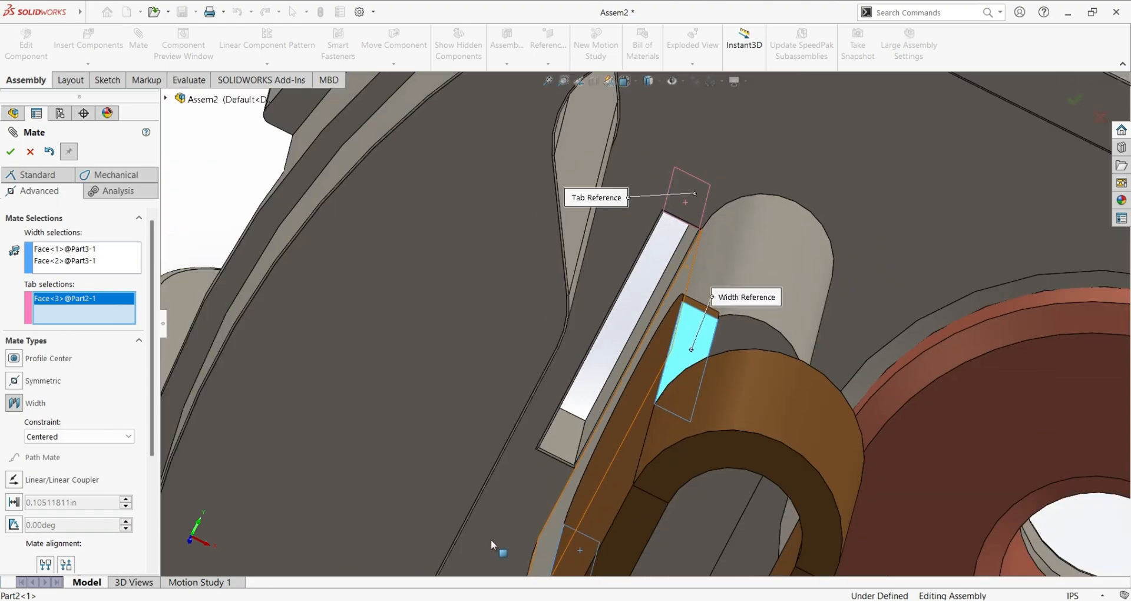
scroll(490, 539, "down", 2)
left_click(621, 373)
left_click(649, 377)
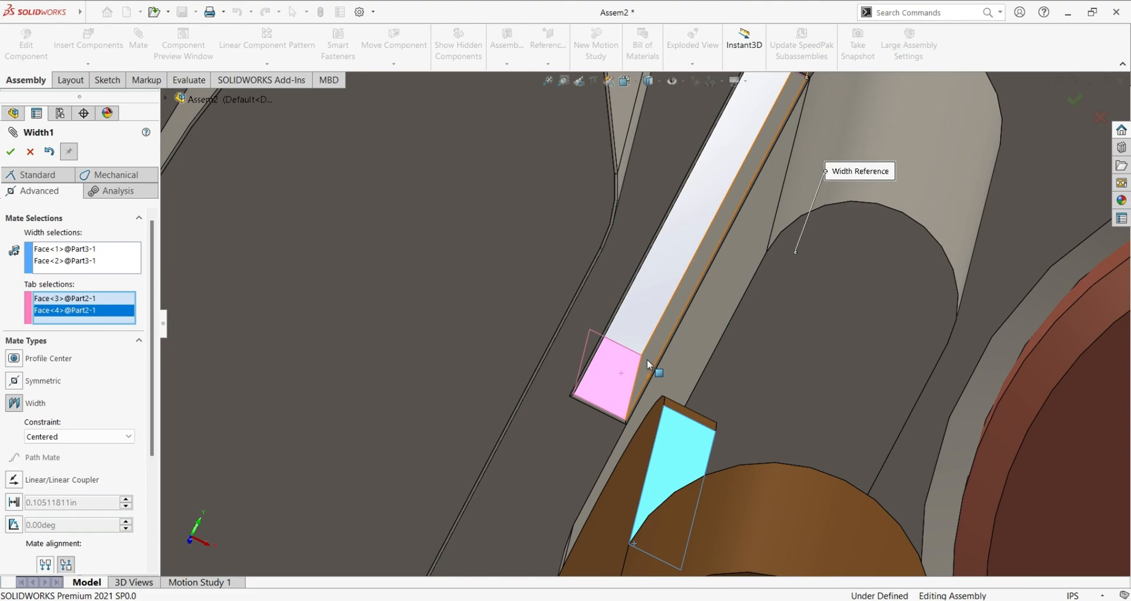
scroll(665, 338, "up", 3)
middle_click_drag(667, 338, 683, 495)
scroll(692, 484, "down", 2)
scroll(691, 482, "up", 4)
scroll(683, 493, "up", 5)
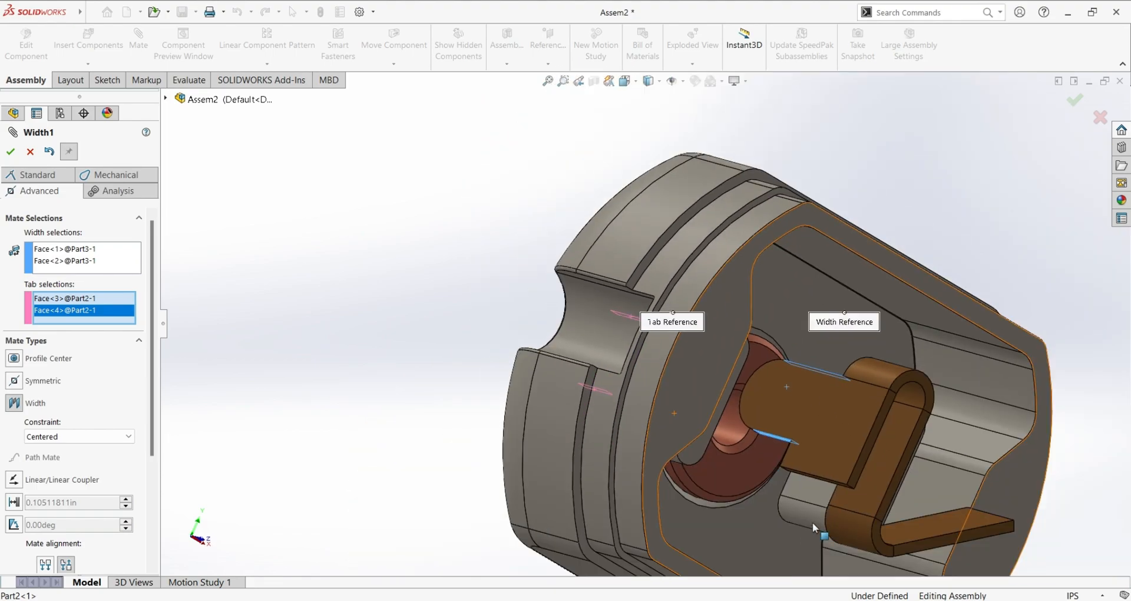
middle_click_drag(833, 535, 903, 491)
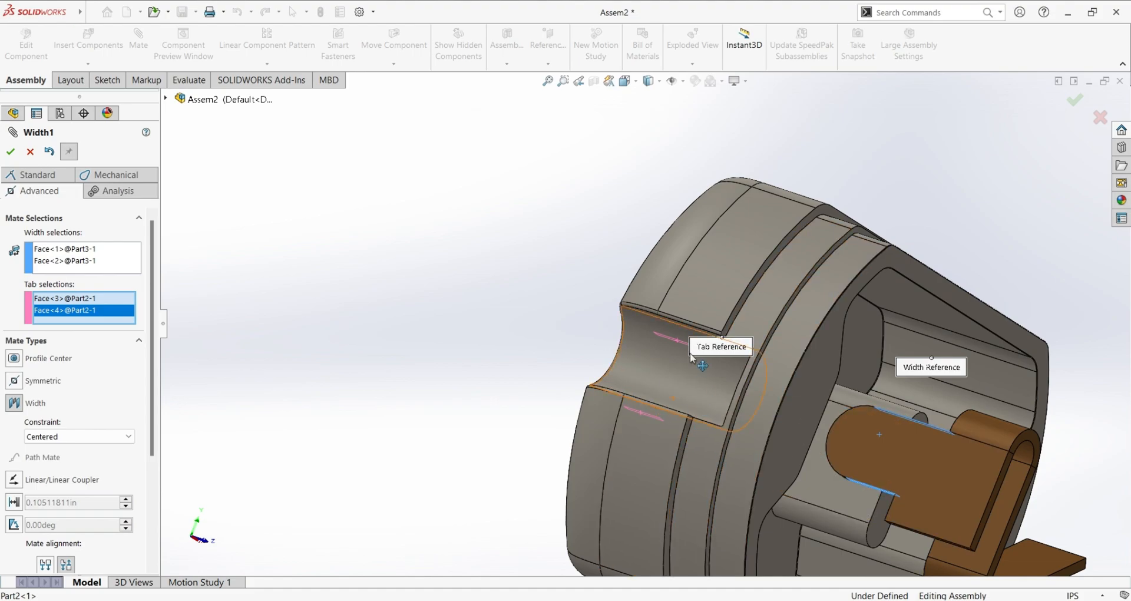
key("shift+Left")
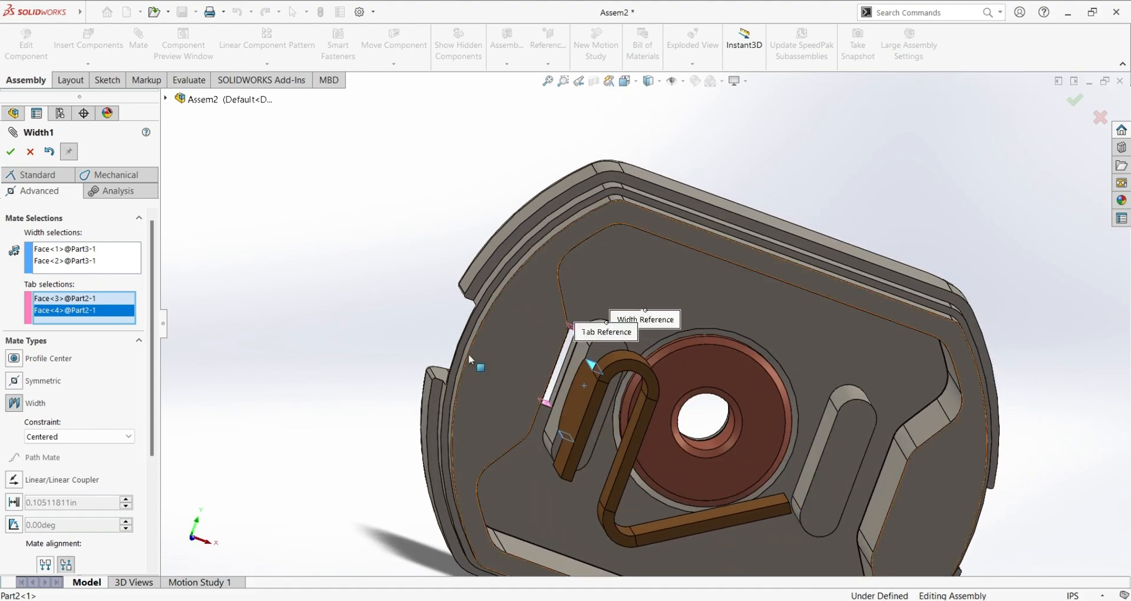
left_click(10, 152)
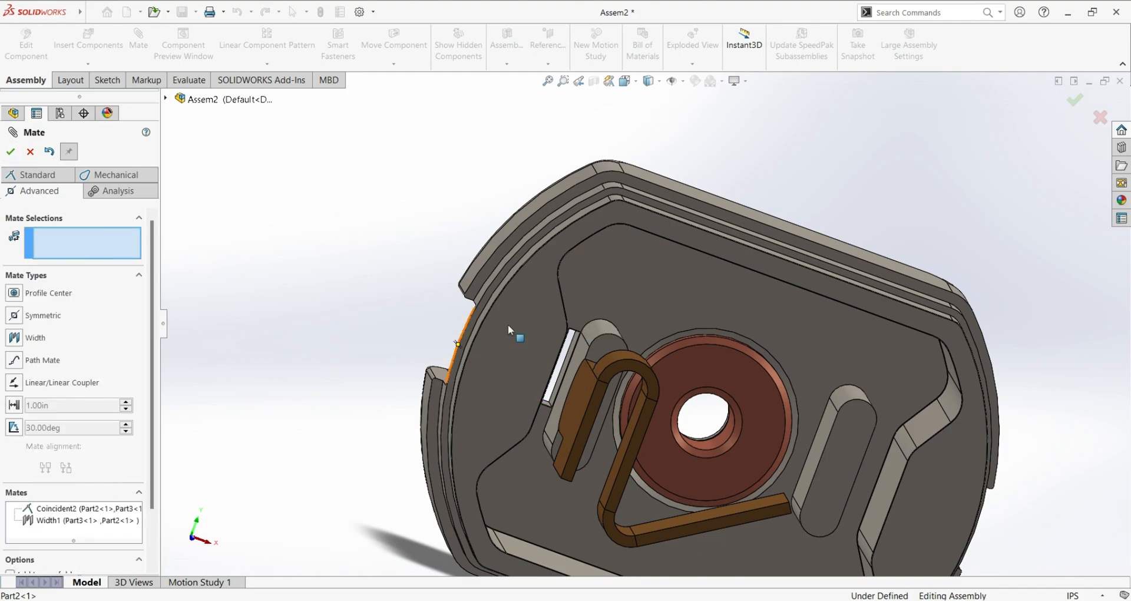
Slide Part3 freehand into the end cap's rectangular slot so its bend wraps around the post, and close the Mate command.
key("shift+Right")
left_click_drag(743, 440, 544, 457)
middle_click_drag(735, 487, 691, 369)
scroll(691, 369, "up", 4)
middle_click_drag(770, 498, 856, 469)
left_click_drag(578, 347, 606, 375)
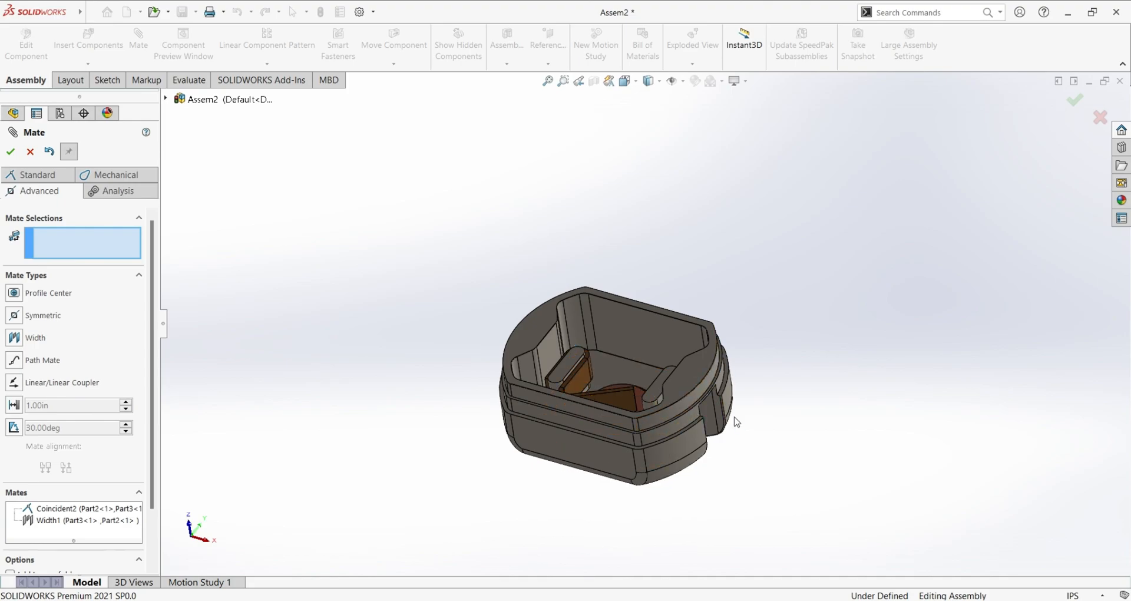
scroll(749, 446, "up", 3)
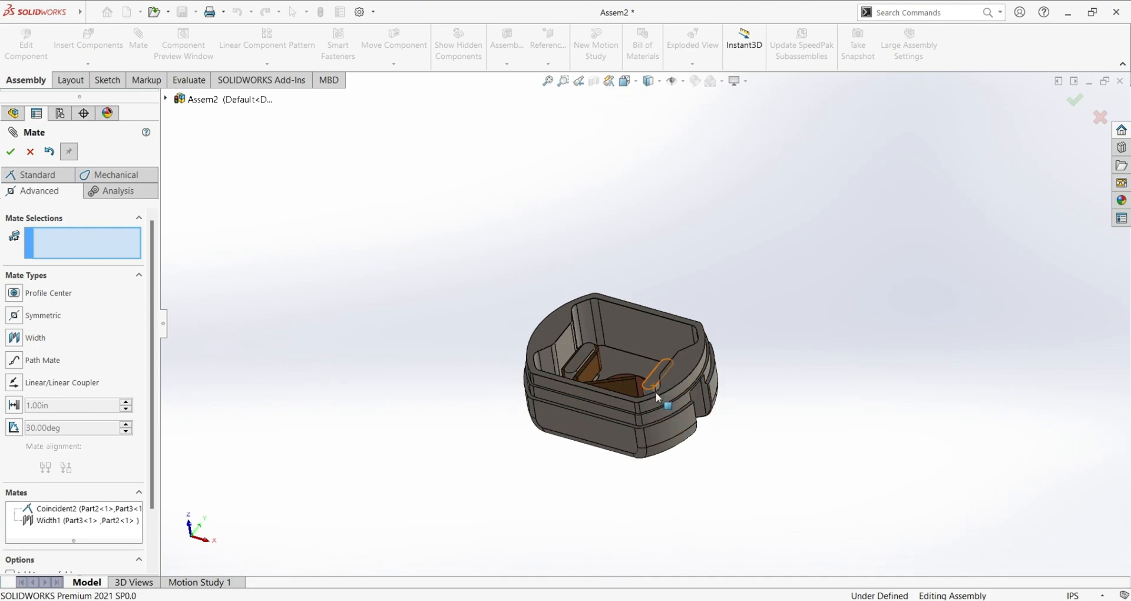
middle_click_drag(777, 306, 816, 408)
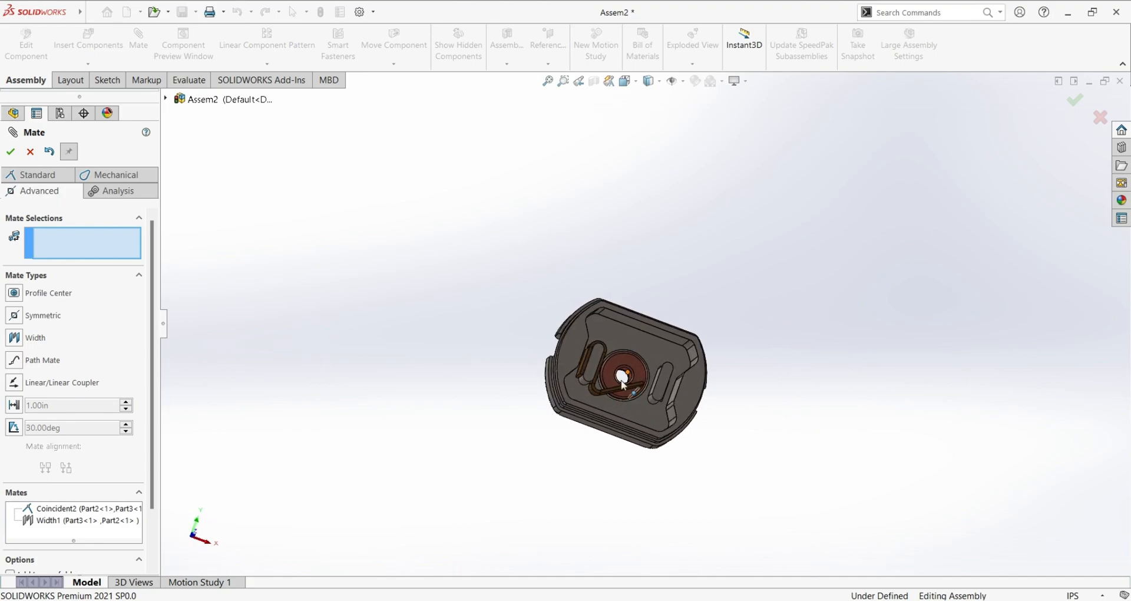
scroll(623, 377, "up", 2)
scroll(582, 377, "down", 3)
scroll(797, 315, "down", 2)
scroll(735, 292, "down", 3)
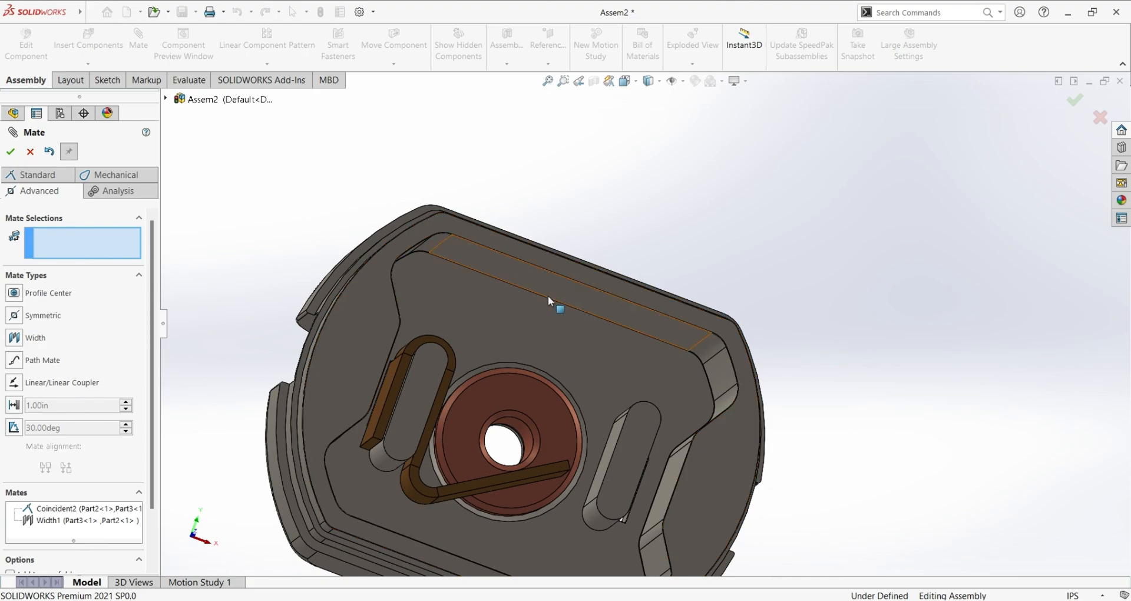
left_click(30, 152)
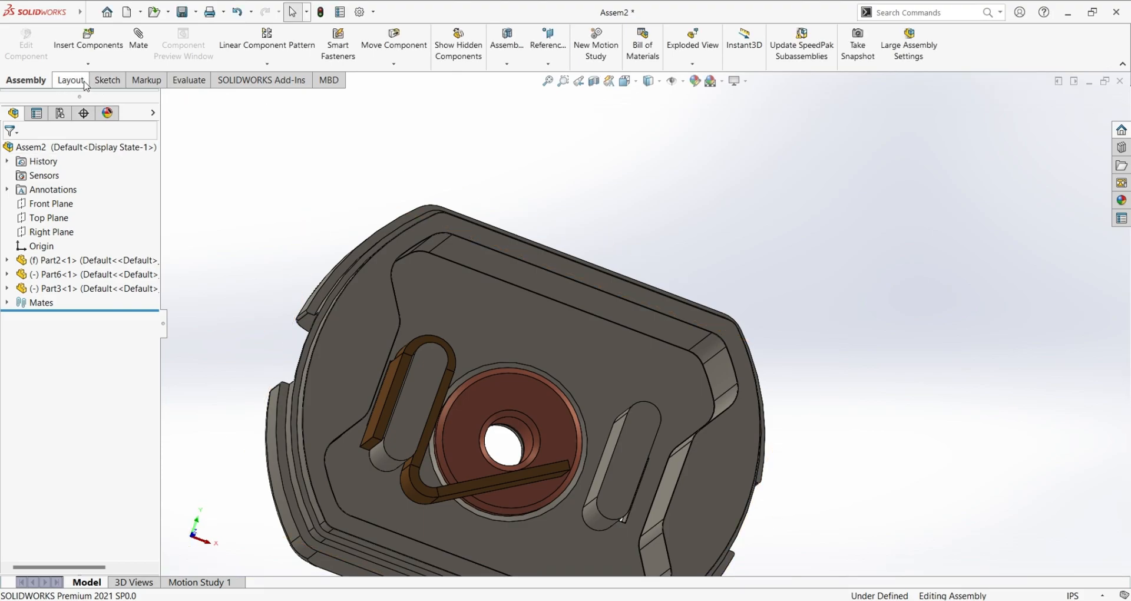
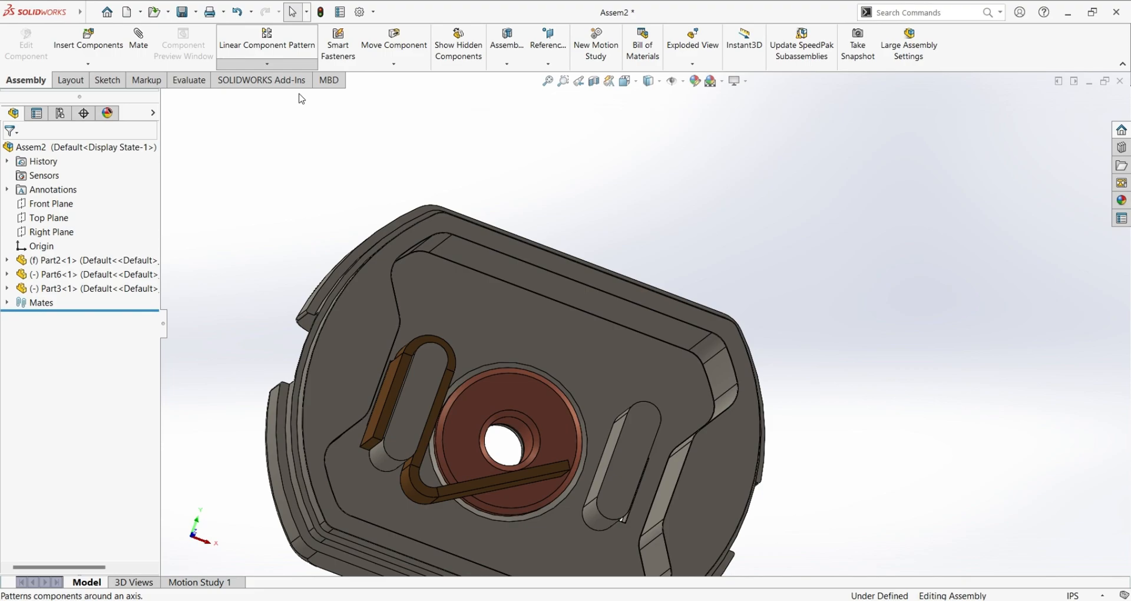
Set up a circular component pattern with the cylindrical face of Part6's centre hole as its axis.
left_click(304, 99)
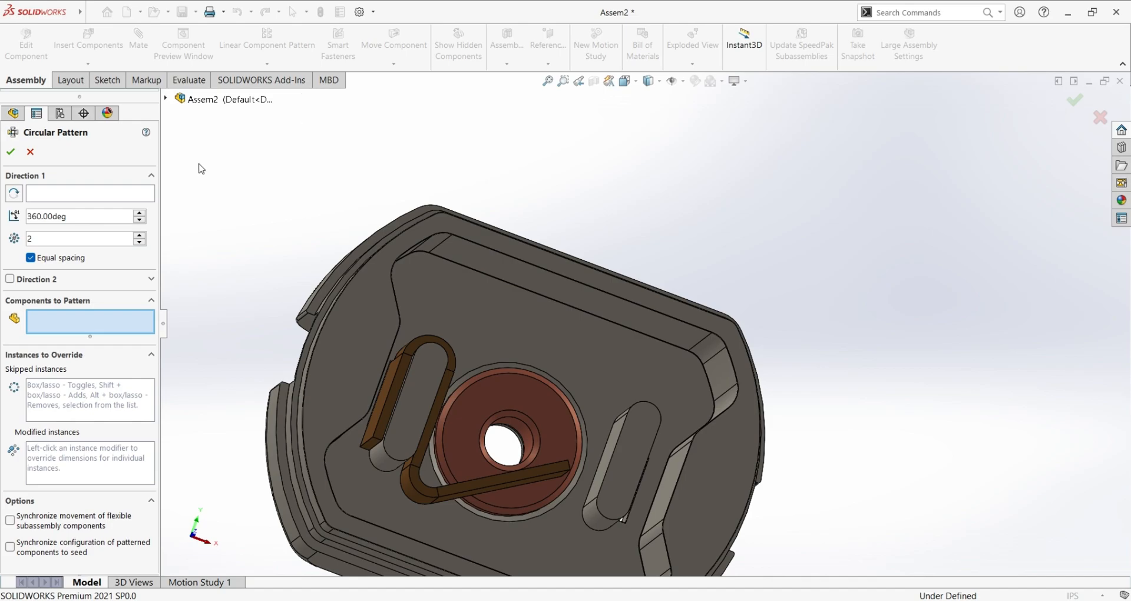
left_click(116, 196)
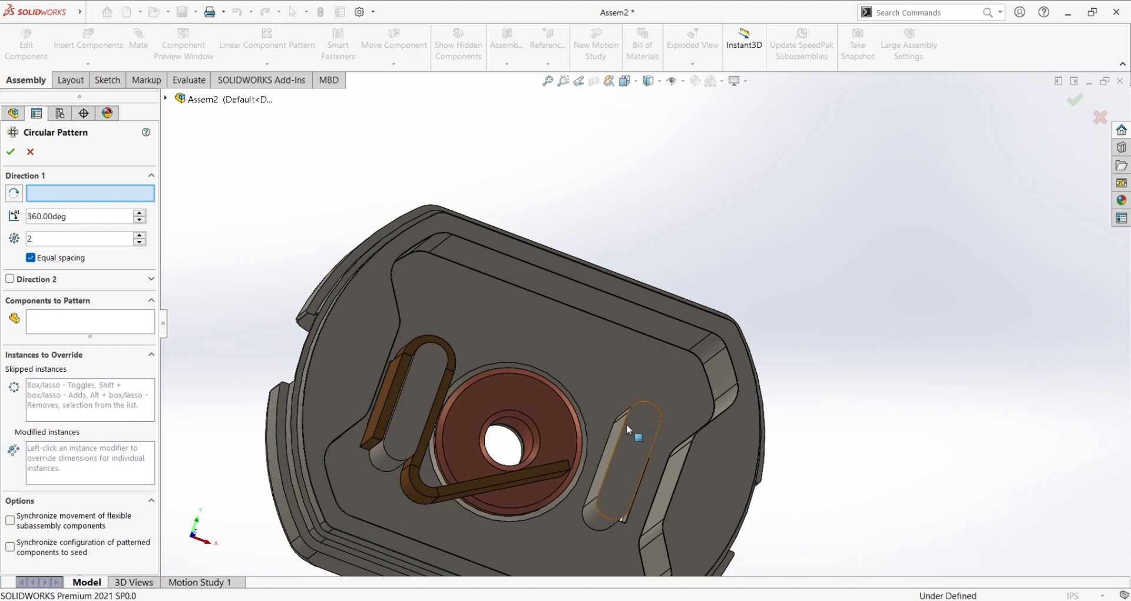
middle_click_drag(526, 443, 476, 462)
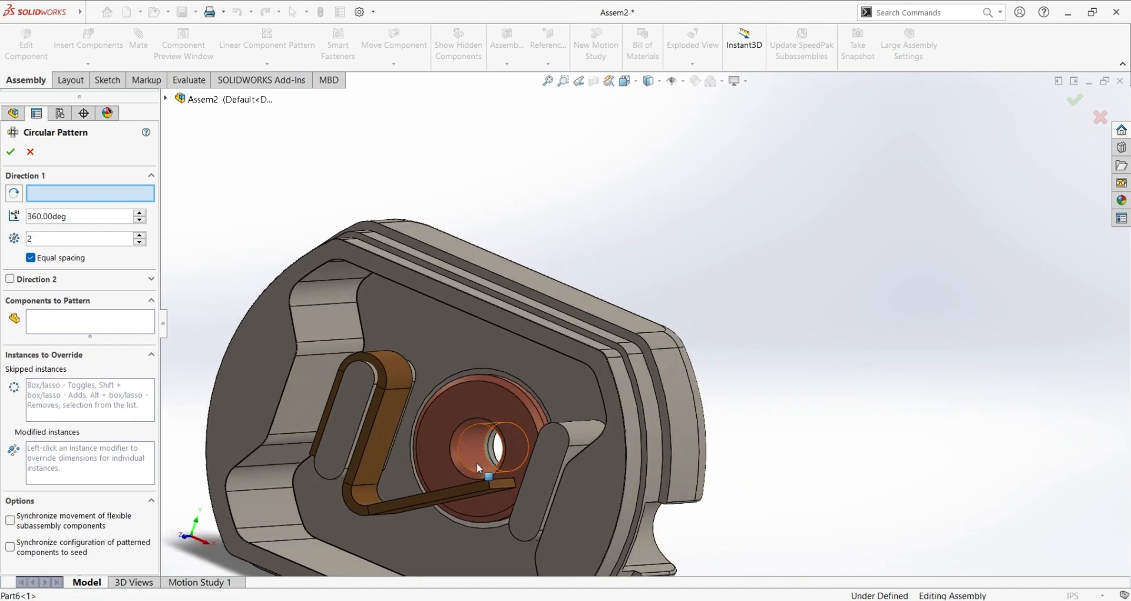
scroll(475, 459, "down", 4)
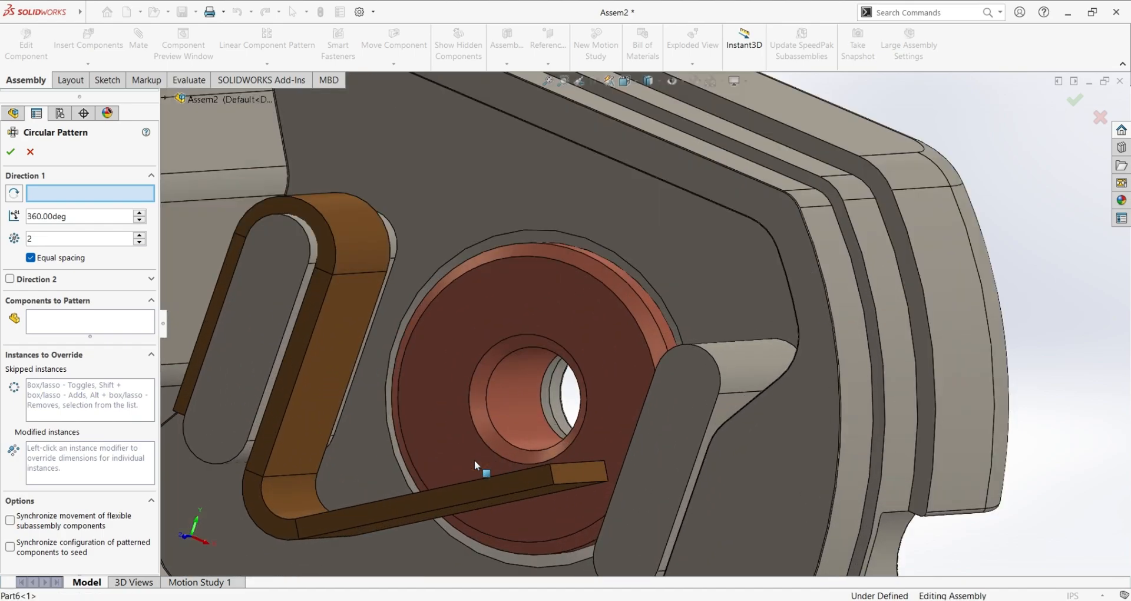
left_click(518, 404)
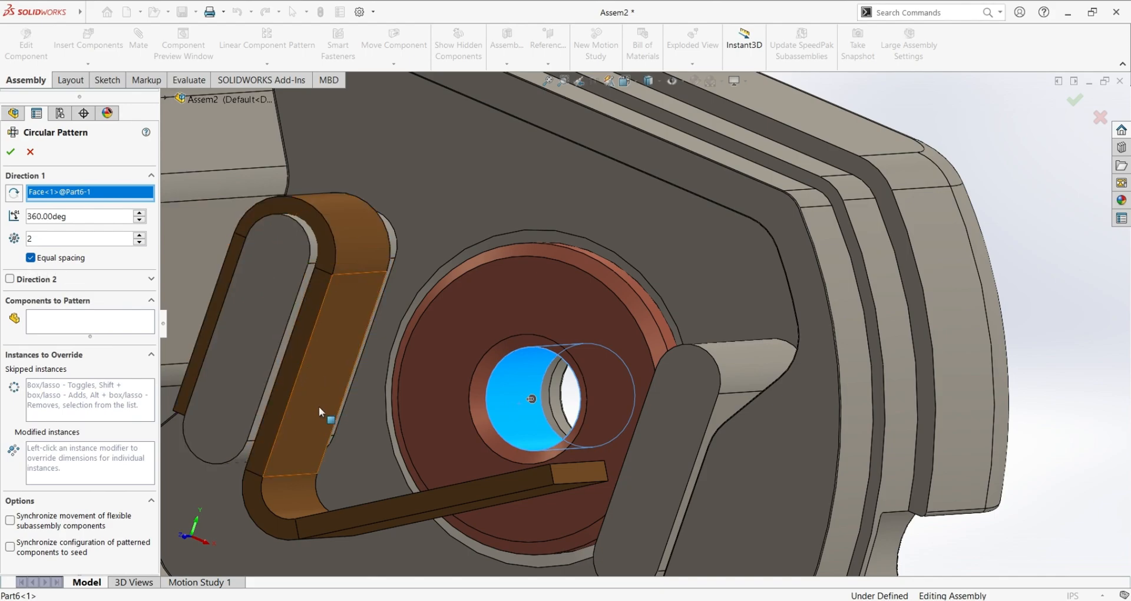
Pattern Part3 circularly as 2 equally spaced instances over 360 degrees.
left_click(96, 326)
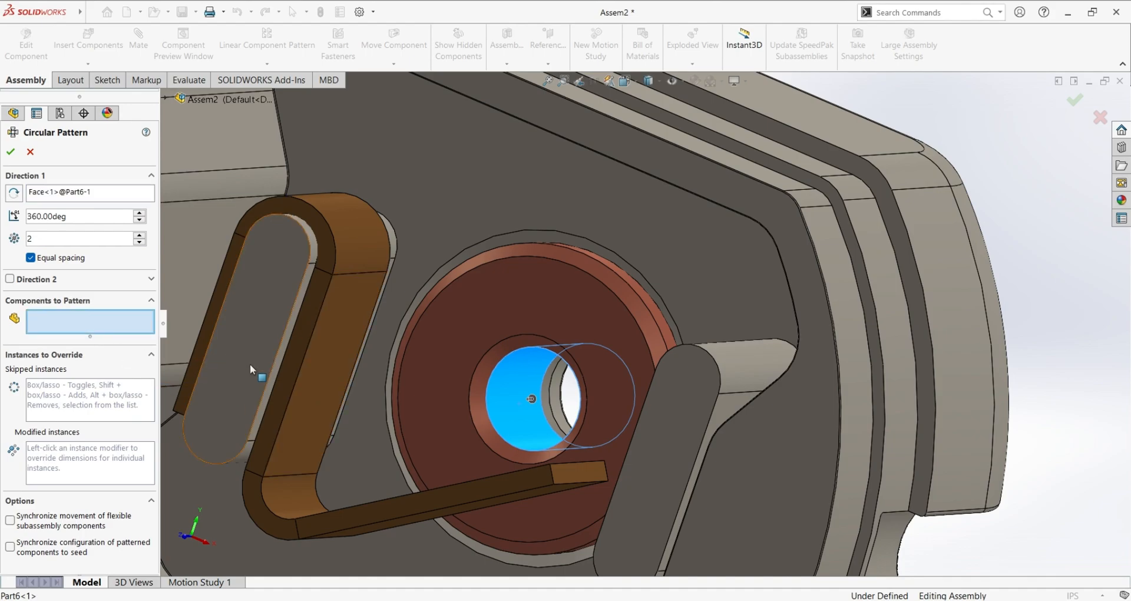
left_click(330, 344)
middle_click_drag(481, 436, 543, 456)
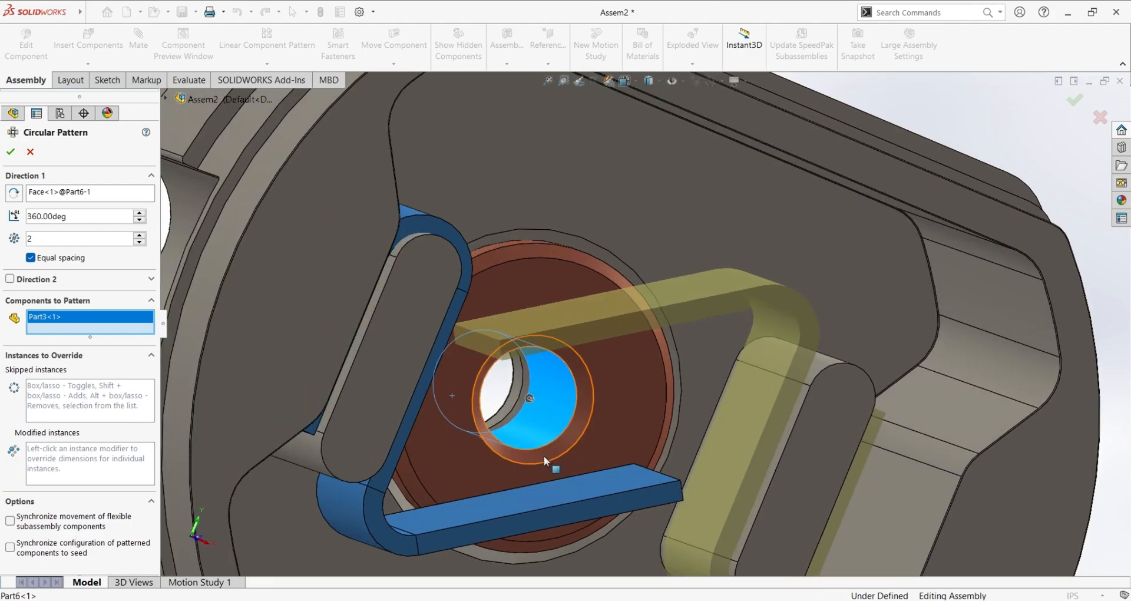
scroll(635, 463, "up", 3)
middle_click_drag(774, 502, 748, 500)
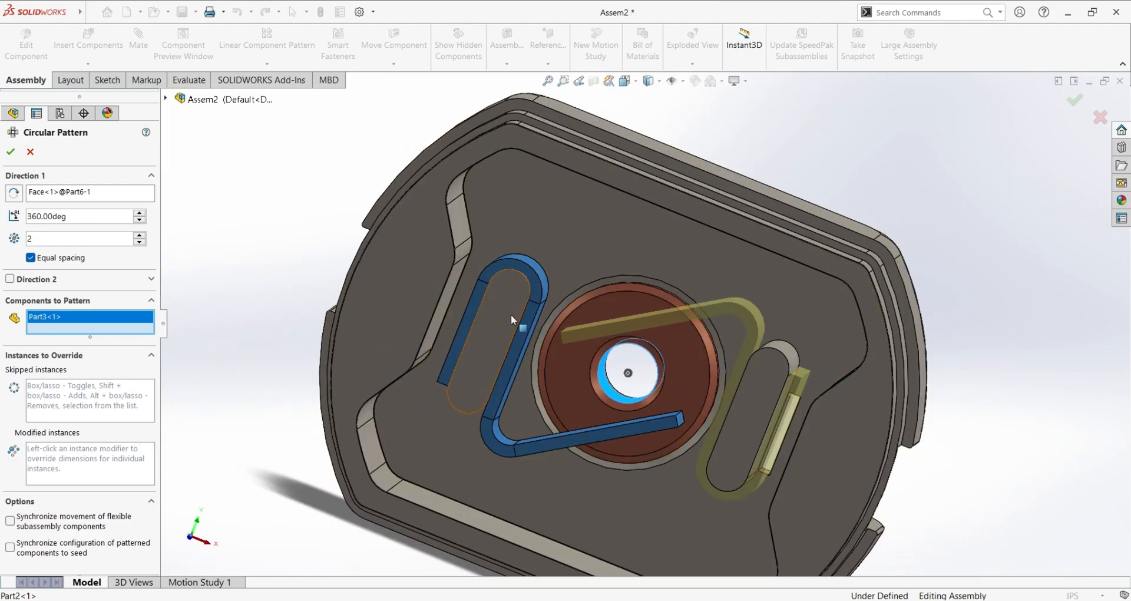
middle_click_drag(660, 495, 1127, 476)
middle_click_drag(650, 464, 813, 472)
mouse_move(393, 442)
middle_mouse_down()
mouse_move(472, 439)
mouse_move(404, 443)
middle_mouse_up()
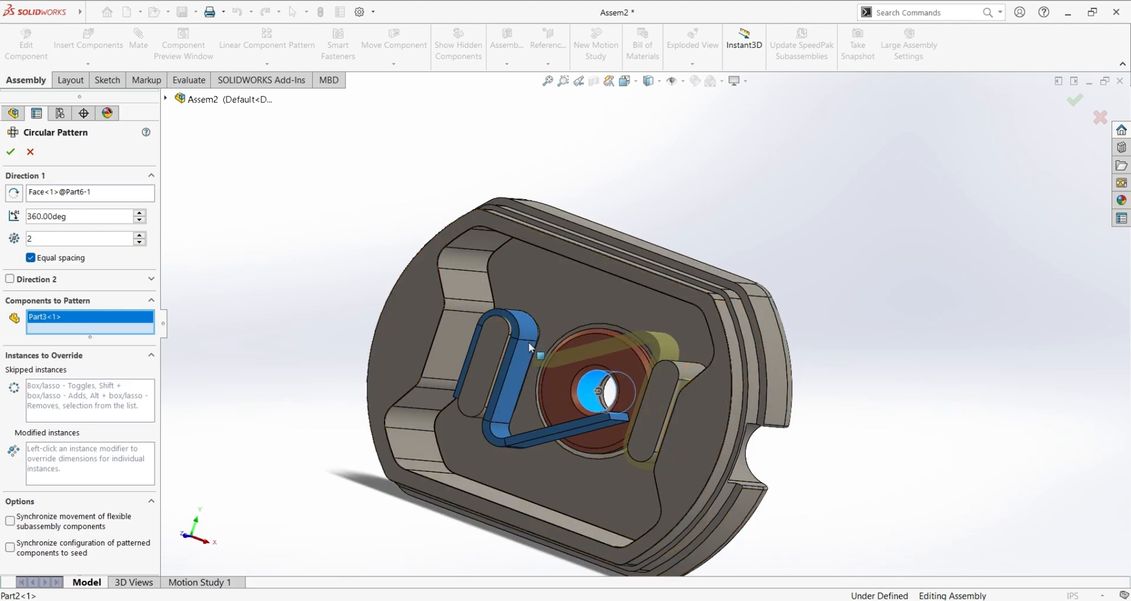
left_click(11, 152)
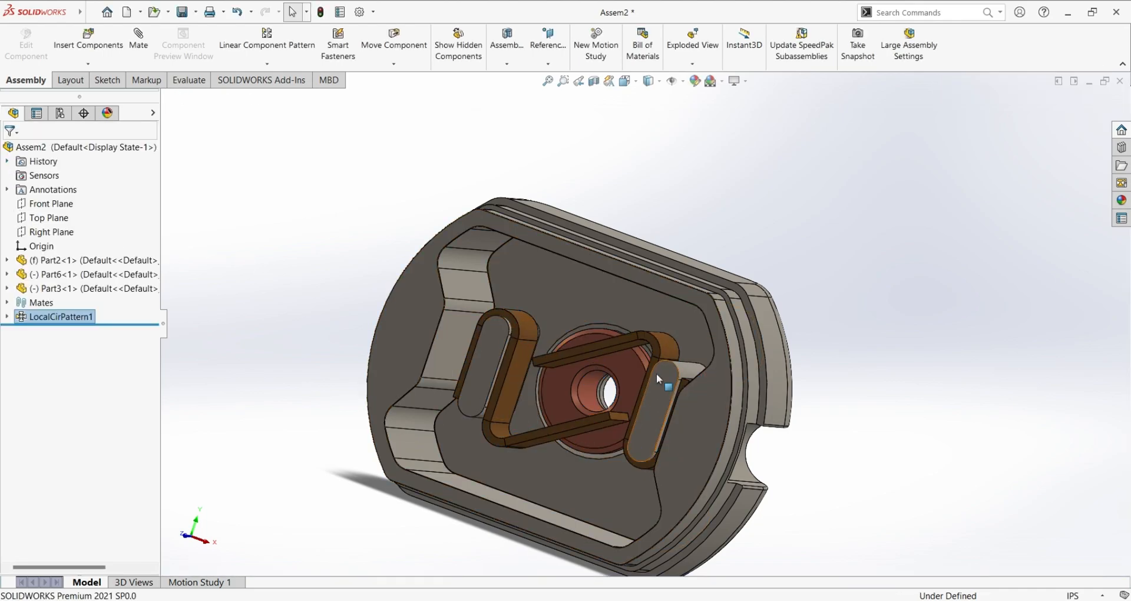
Slide Part3 and its patterned copy freehand in and out of the end cap's slots, checking the tabs from the rear.
left_click_drag(510, 387, 483, 365)
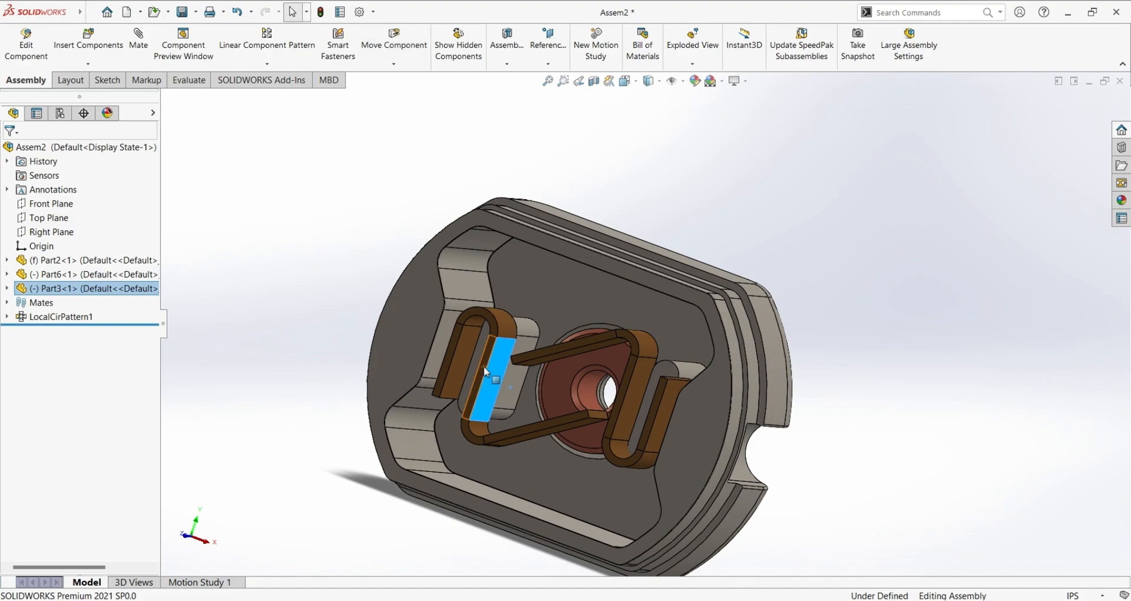
middle_click_drag(483, 366, 526, 334)
left_click_drag(490, 348, 537, 365)
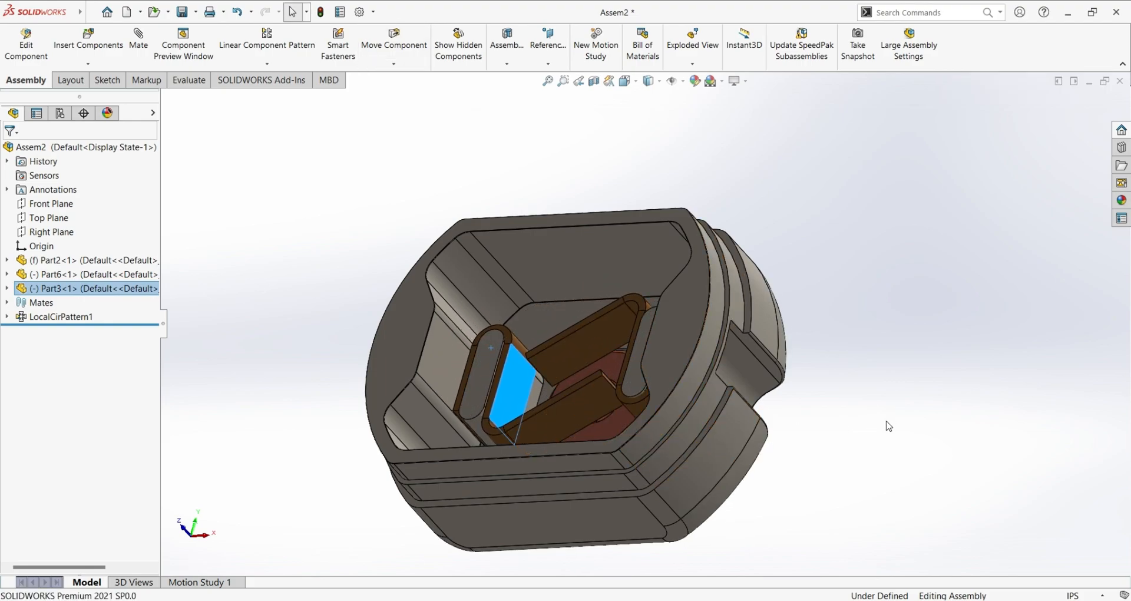
scroll(887, 421, "up", 2)
middle_click_drag(851, 408, 868, 525)
scroll(814, 434, "down", 2)
middle_click_drag(928, 442, 777, 450)
mouse_move(479, 353)
left_mouse_down()
mouse_move(498, 375)
mouse_move(465, 368)
left_mouse_up()
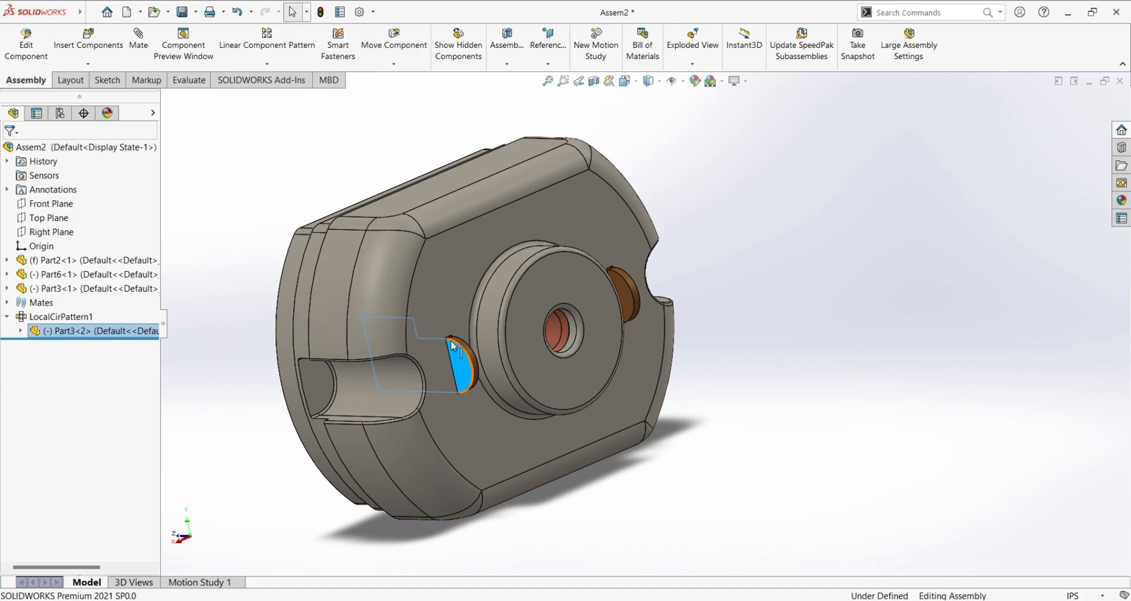
Switch to the isometric view and insert the yellow housing Part1 beside the end cap.
middle_click_drag(608, 565, 551, 434)
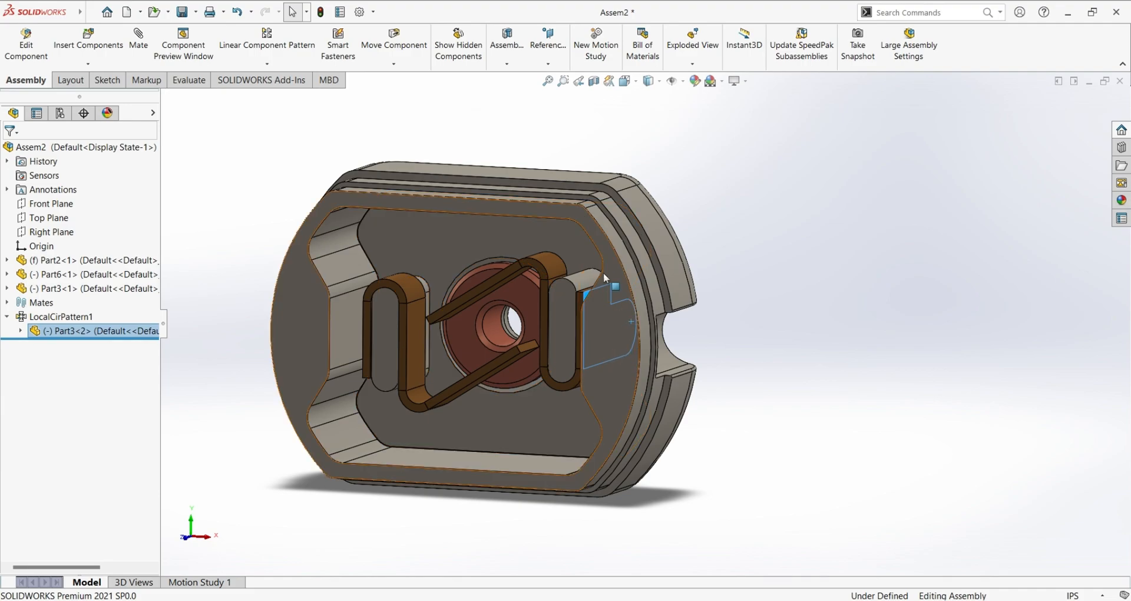
left_click(635, 82)
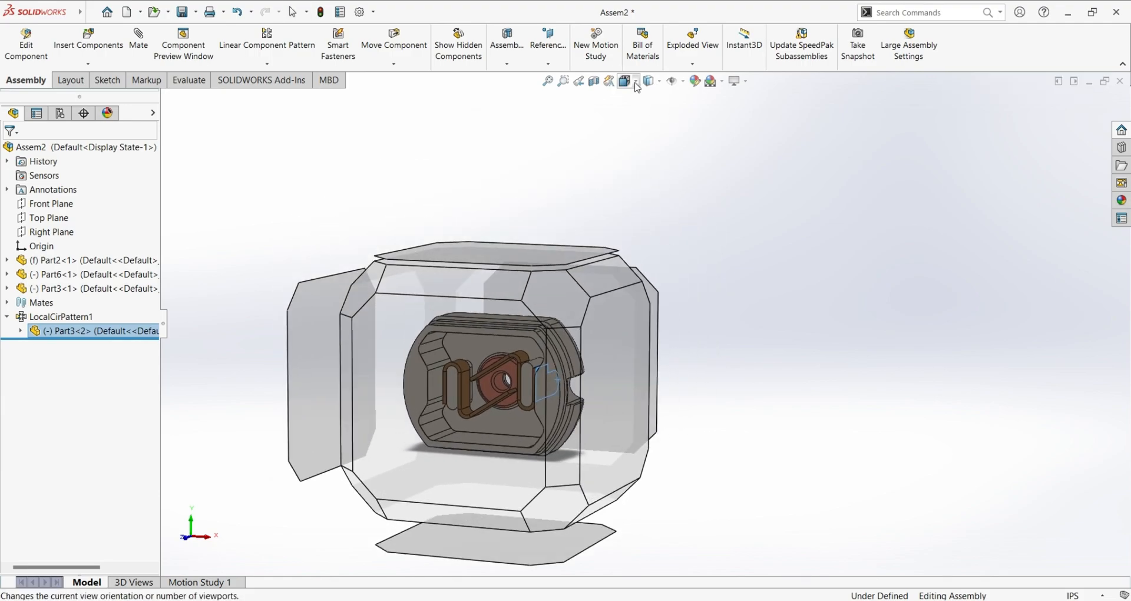
left_click(690, 115)
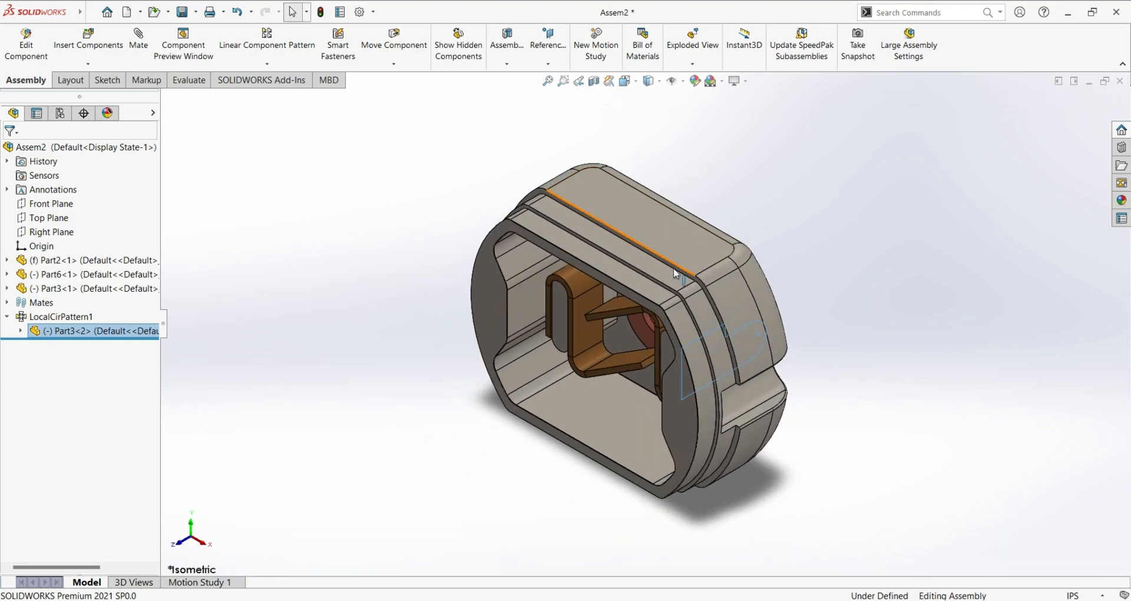
scroll(490, 459, "up", 3)
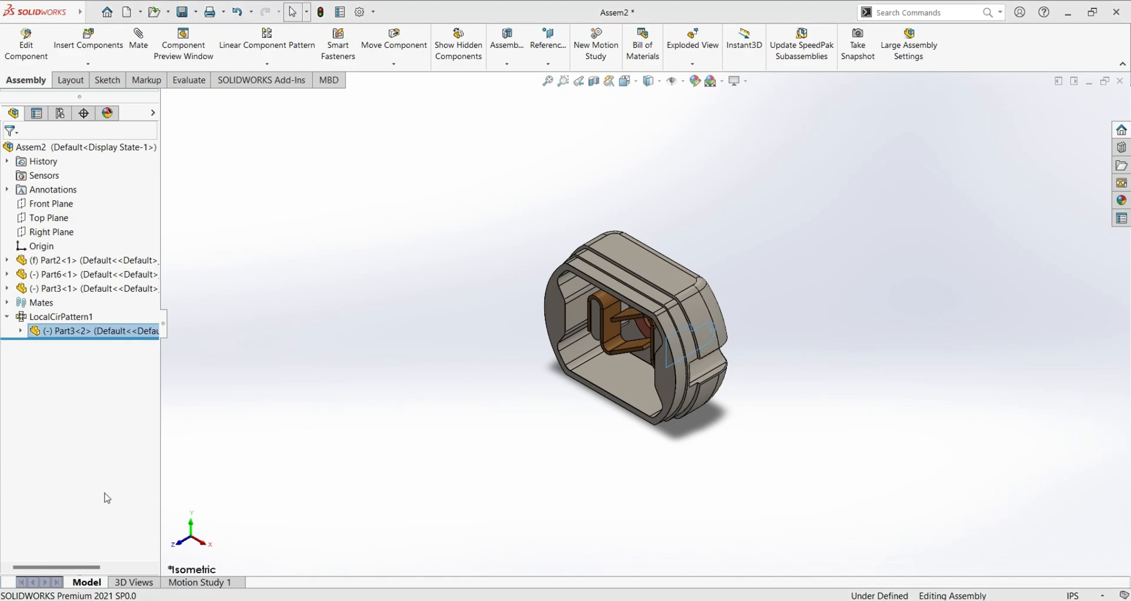
left_click_drag(173, 476, 413, 373)
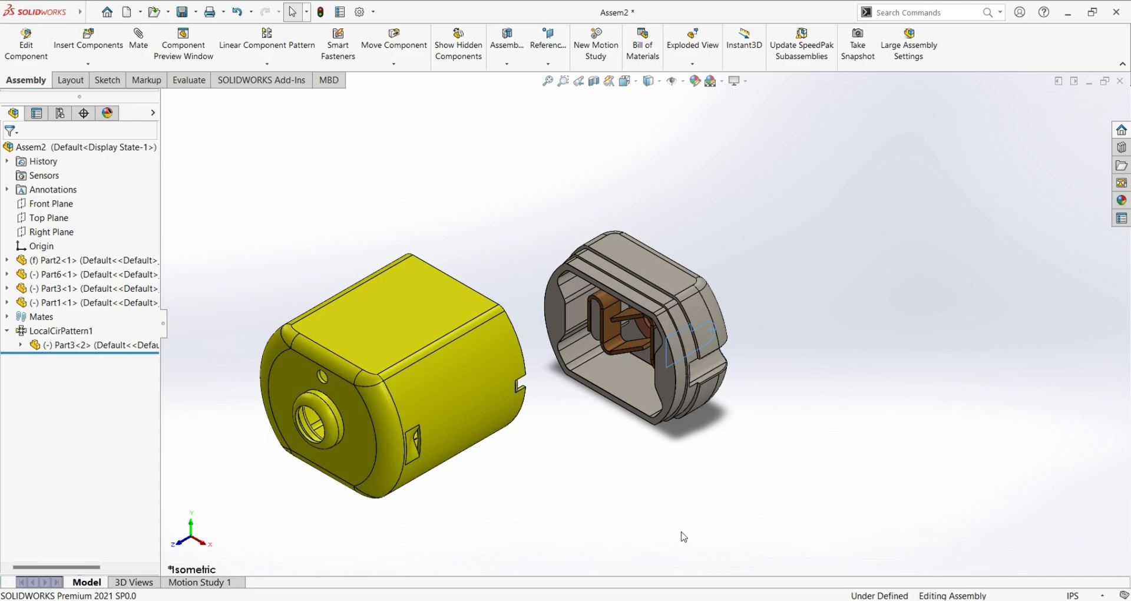
Mate the inner curved wall of Part1 concentric with the curved stepped face of the end cap Part2.
scroll(684, 536, "down", 2)
scroll(642, 186, "down", 3)
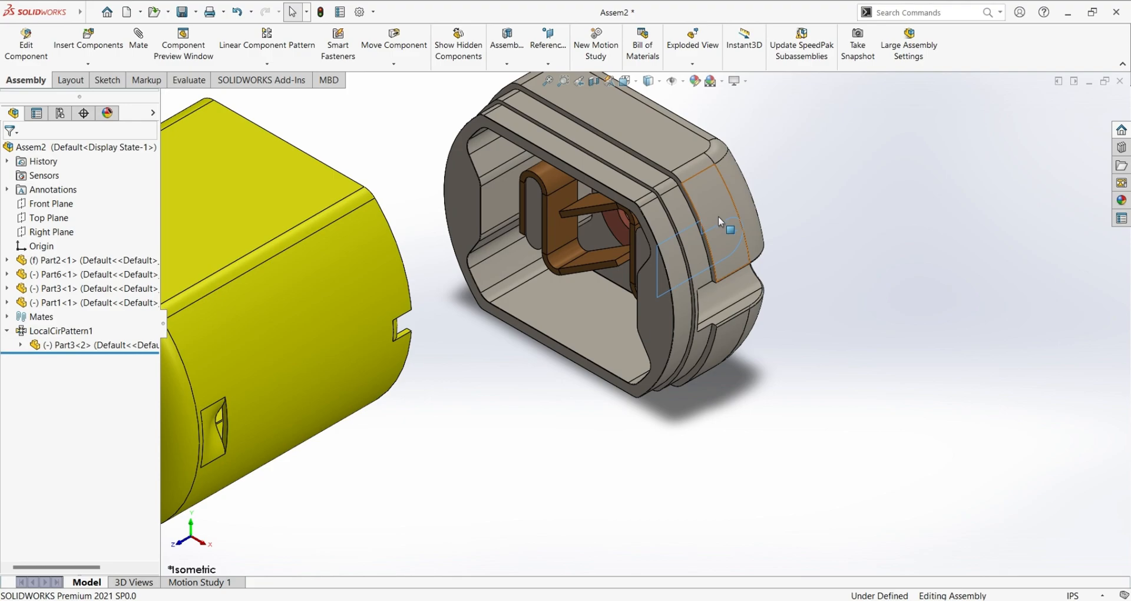
left_click(684, 226)
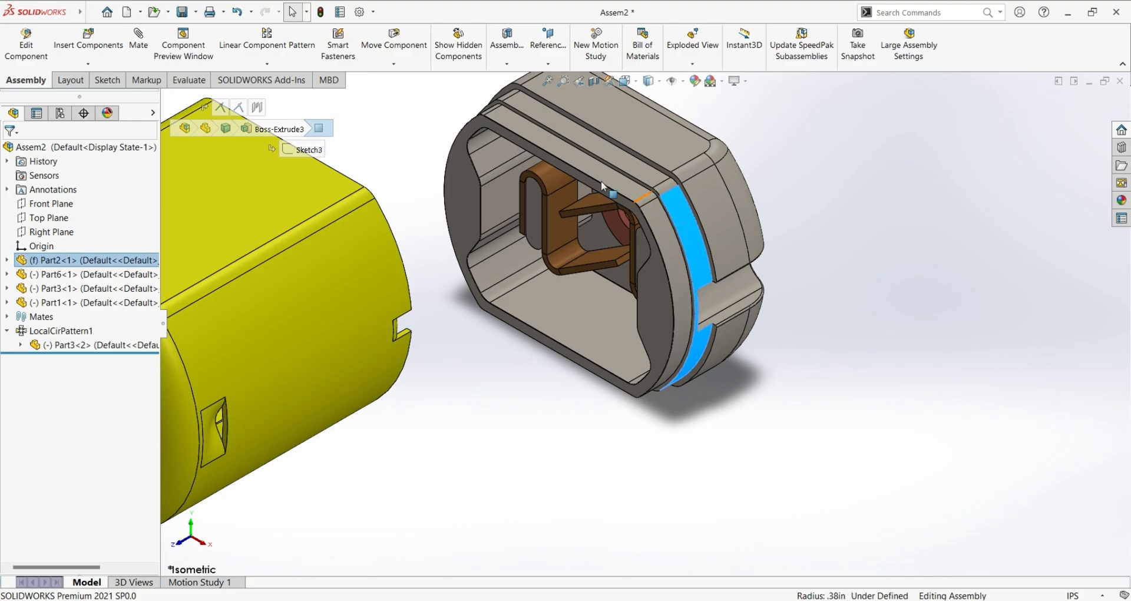
middle_click_drag(507, 247, 345, 392)
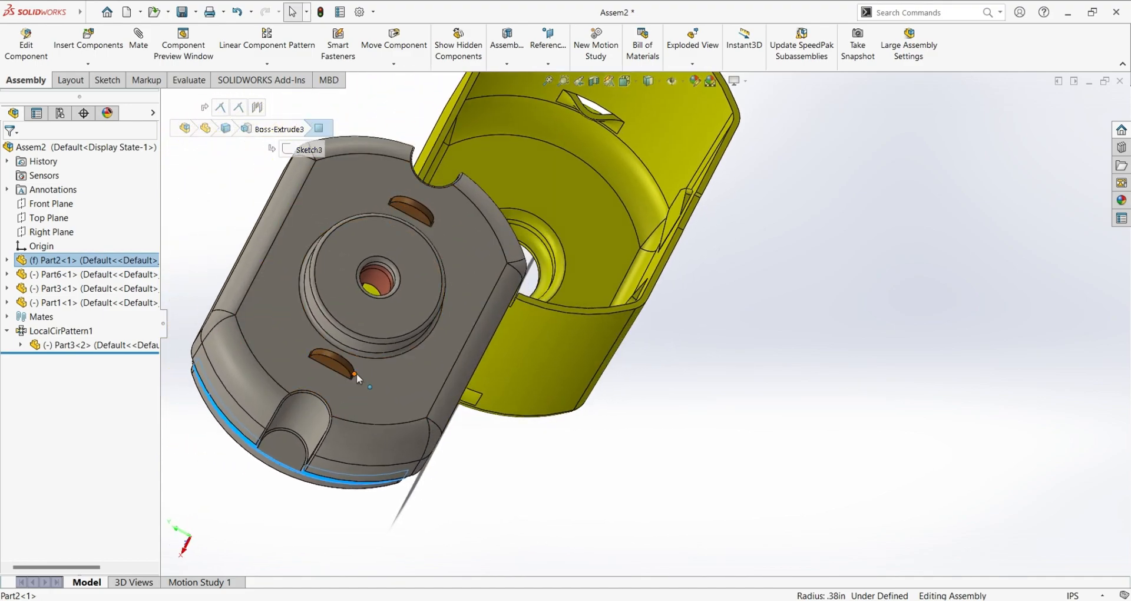
middle_click_drag(455, 375, 595, 423)
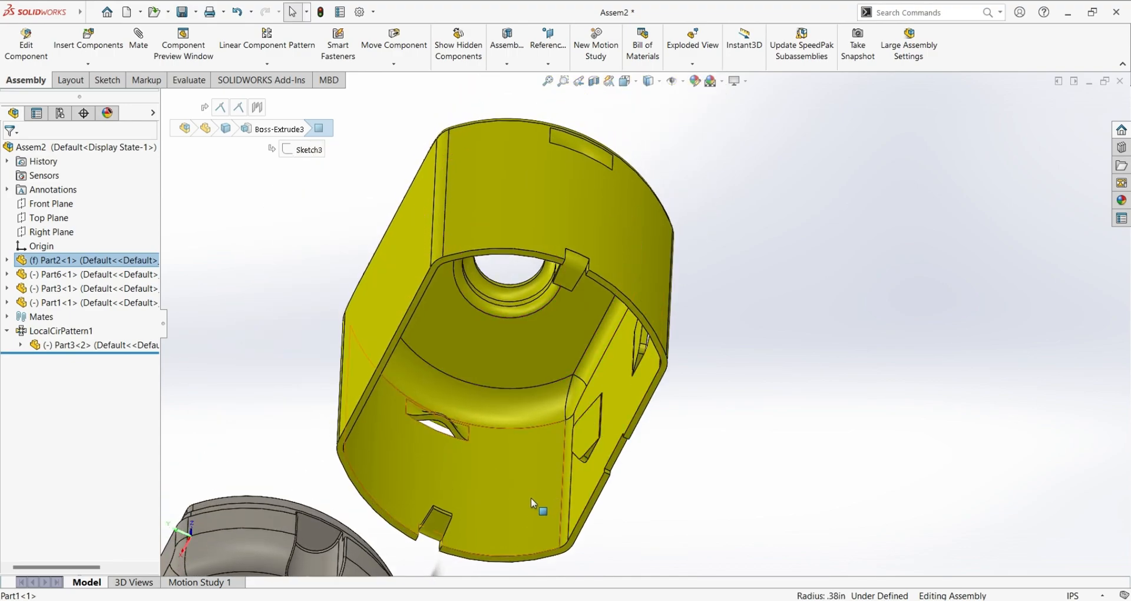
left_click(506, 529)
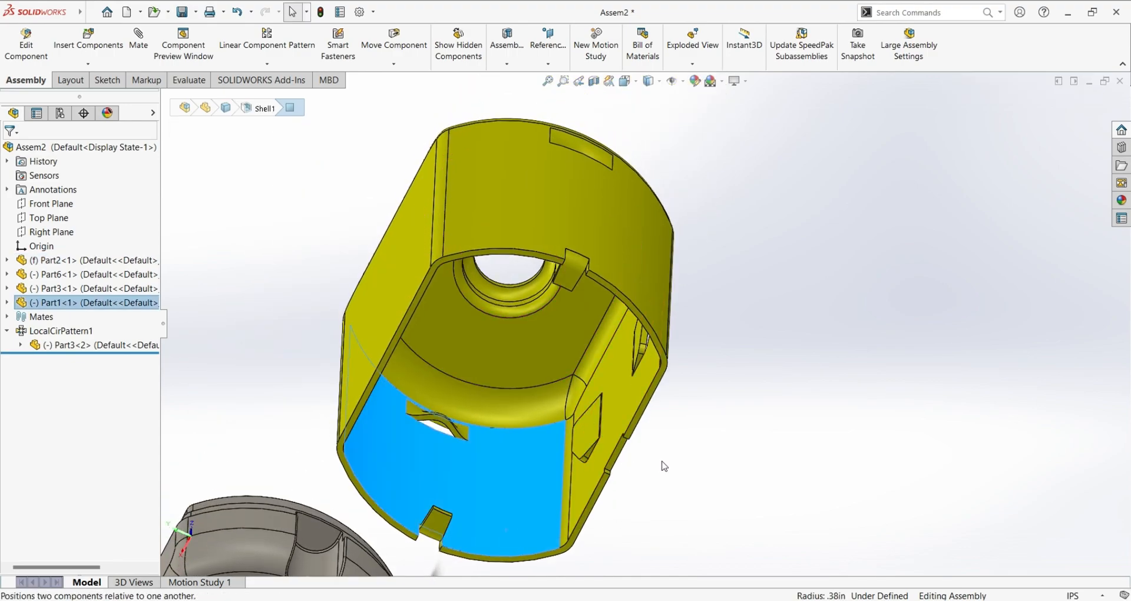
scroll(540, 485, "up", 3)
scroll(540, 485, "down", 3)
middle_click_drag(486, 479, 579, 386)
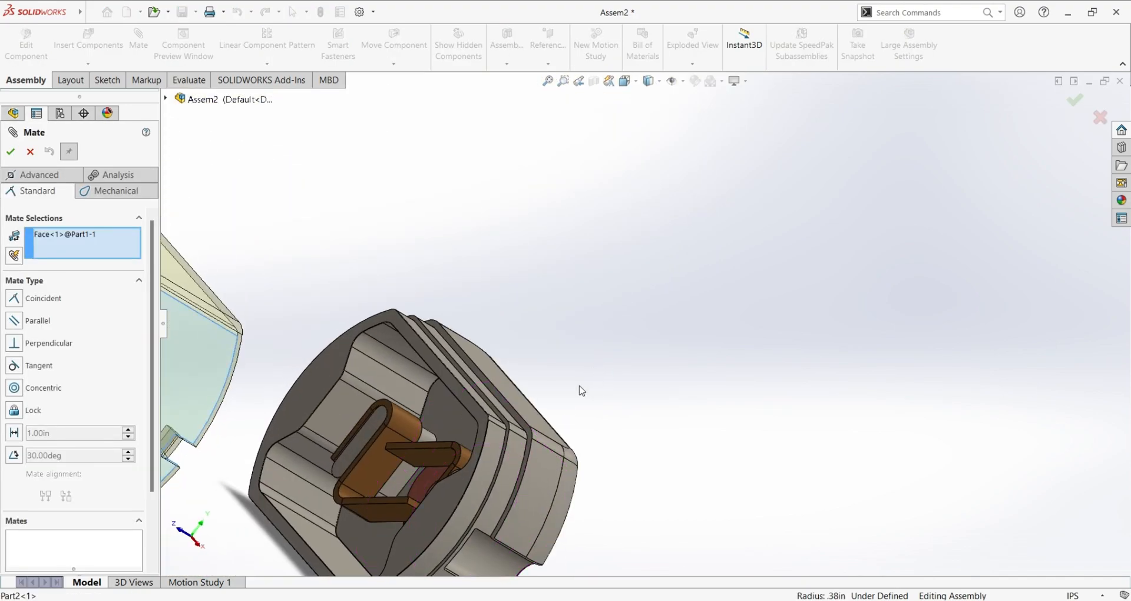
left_click(514, 459)
middle_click_drag(667, 419, 580, 436)
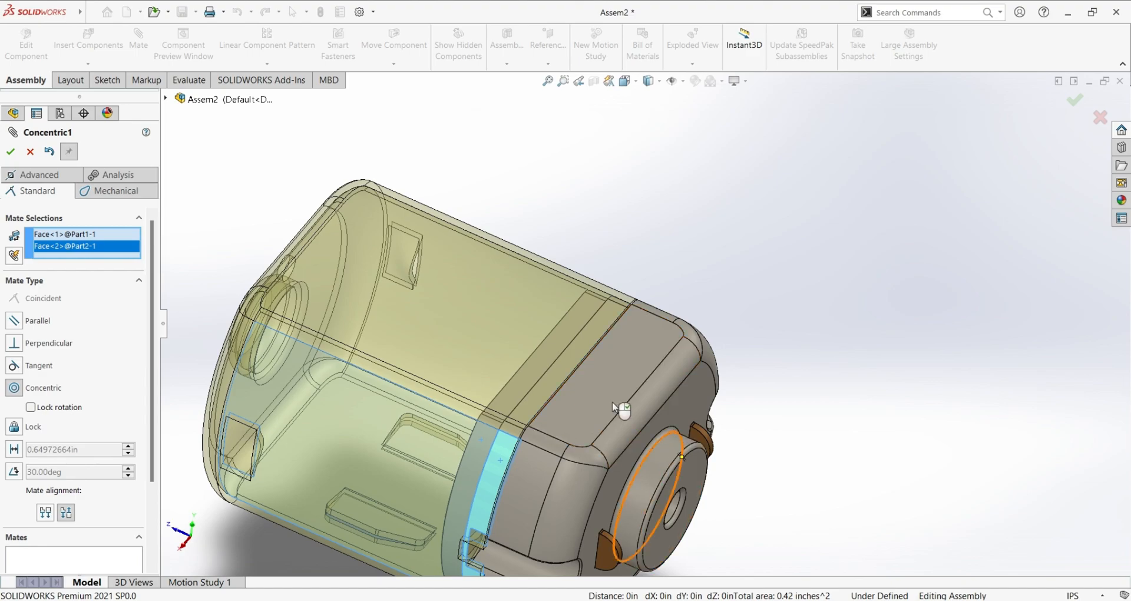
left_click(18, 154)
Slide Part1 freehand partly off the end cap and close the Mate command.
scroll(512, 442, "up", 3)
middle_click_drag(467, 462, 518, 513)
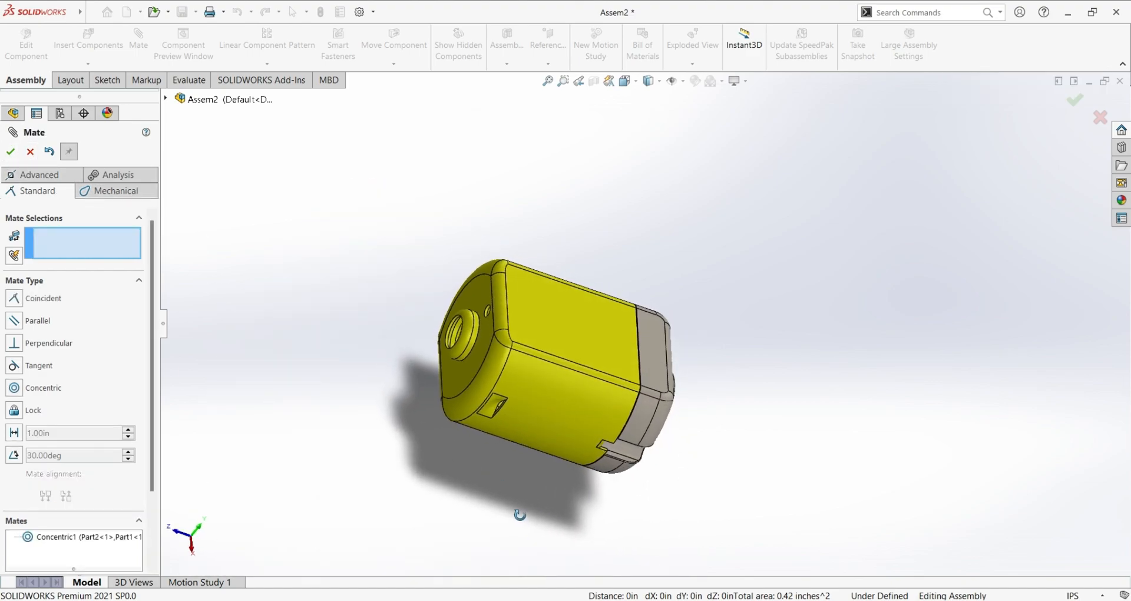
left_click(583, 336)
mouse_move(581, 334)
left_mouse_down()
mouse_move(662, 354)
mouse_move(417, 318)
mouse_move(621, 348)
mouse_move(457, 355)
mouse_move(736, 398)
mouse_move(521, 377)
mouse_move(599, 353)
mouse_move(586, 336)
mouse_move(548, 518)
mouse_move(542, 305)
mouse_move(566, 348)
mouse_move(567, 336)
mouse_move(610, 338)
mouse_move(550, 330)
mouse_move(626, 347)
mouse_move(599, 320)
mouse_move(569, 330)
left_mouse_up()
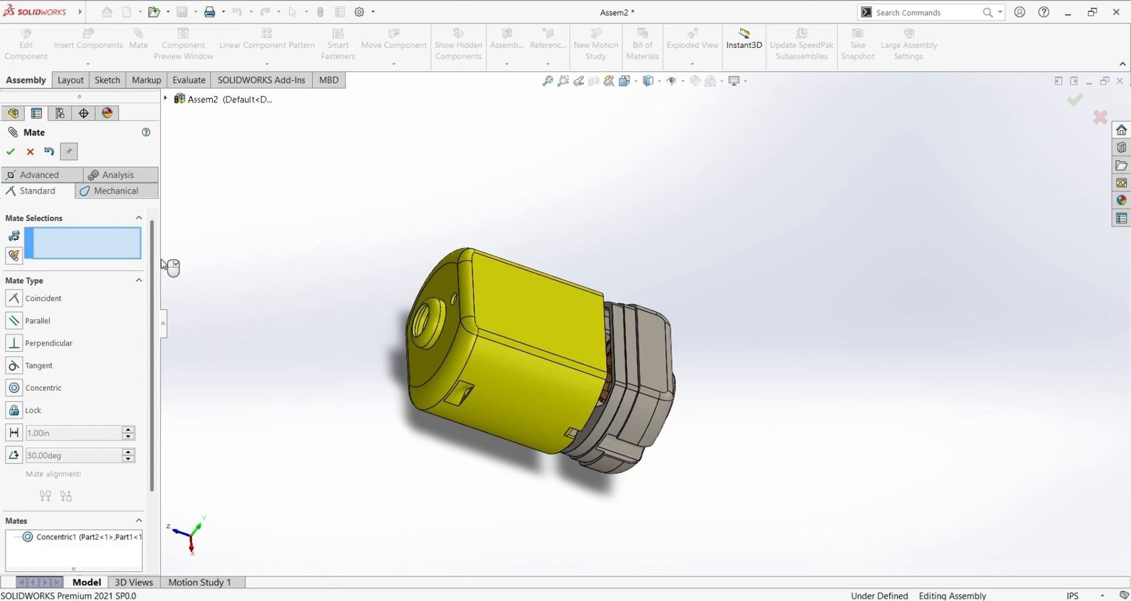
left_click(30, 151)
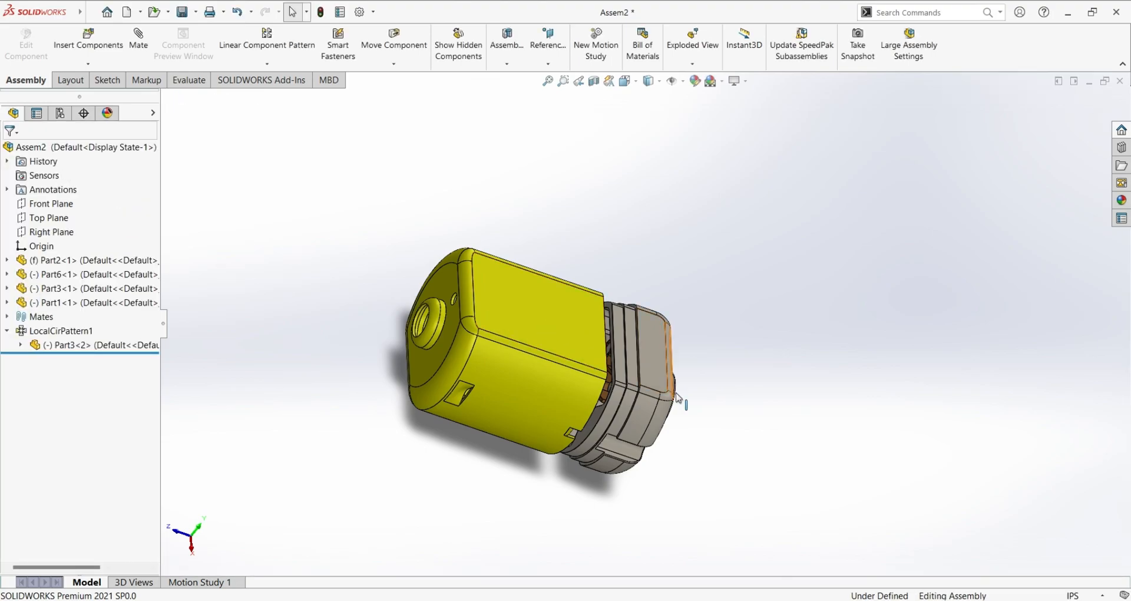
Slide Part1 fully onto the end cap and back off it to check the fit along their shared axis.
scroll(701, 456, "down", 2)
middle_click_drag(546, 472, 571, 390)
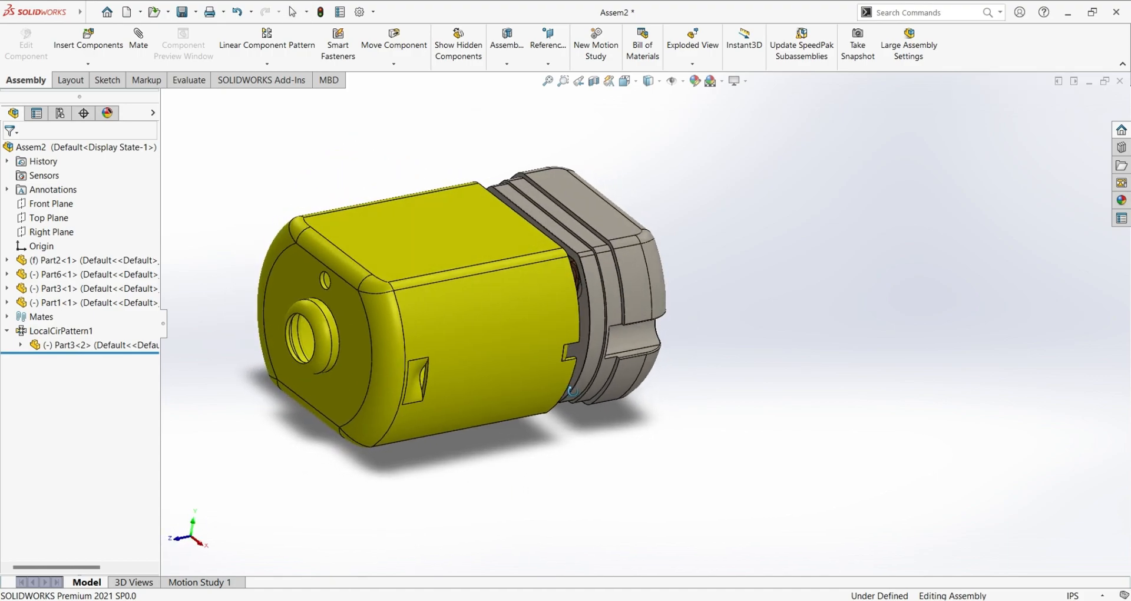
left_click(546, 356)
left_click_drag(545, 356, 587, 349)
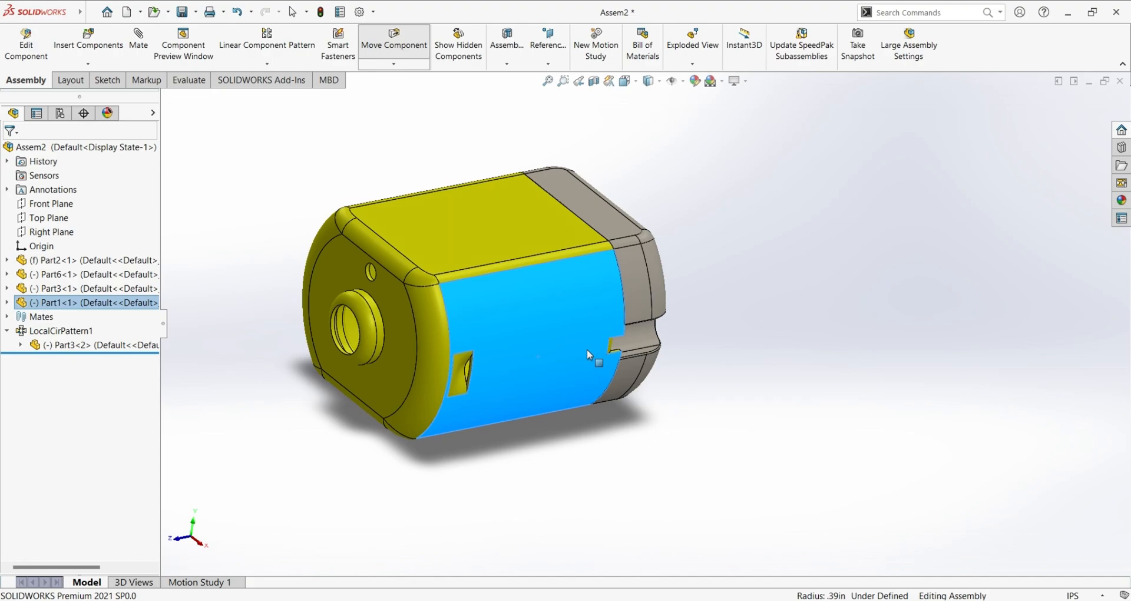
left_click_drag(579, 350, 544, 359)
key("Escape")
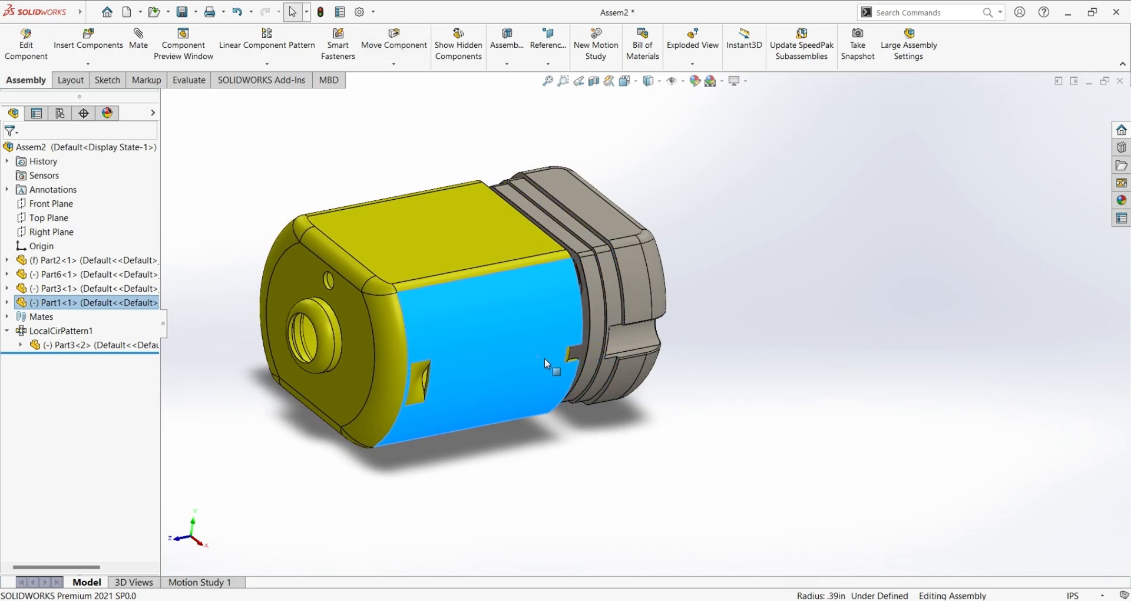
Try to mate Part1's flat upper face coincident with the end cap's flat upper face, and close the Mate command.
left_click(456, 236)
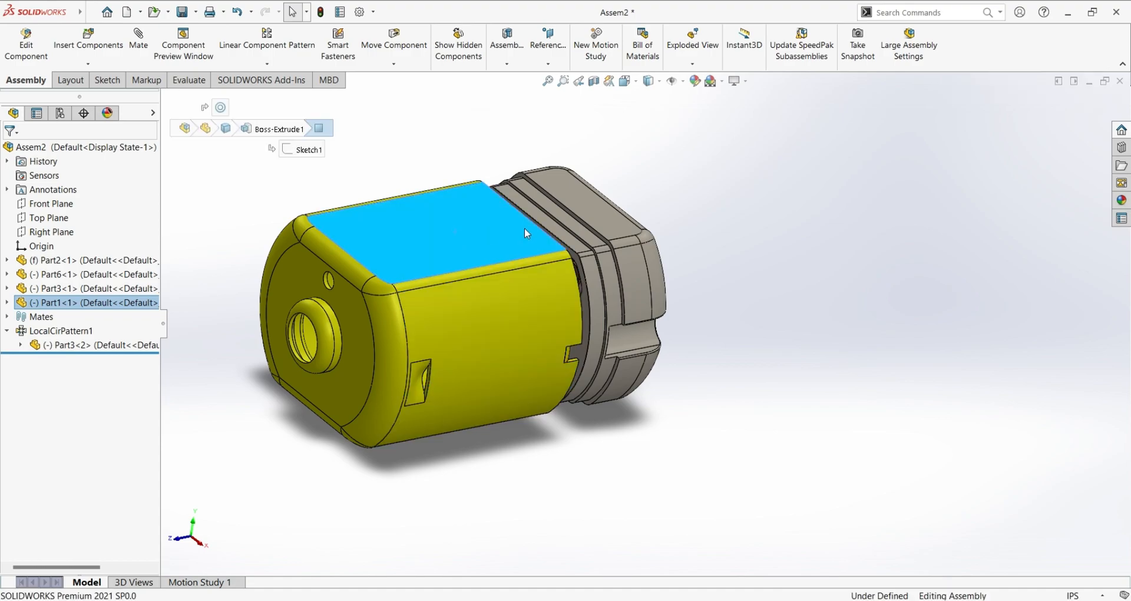
left_click(599, 219, "ctrl")
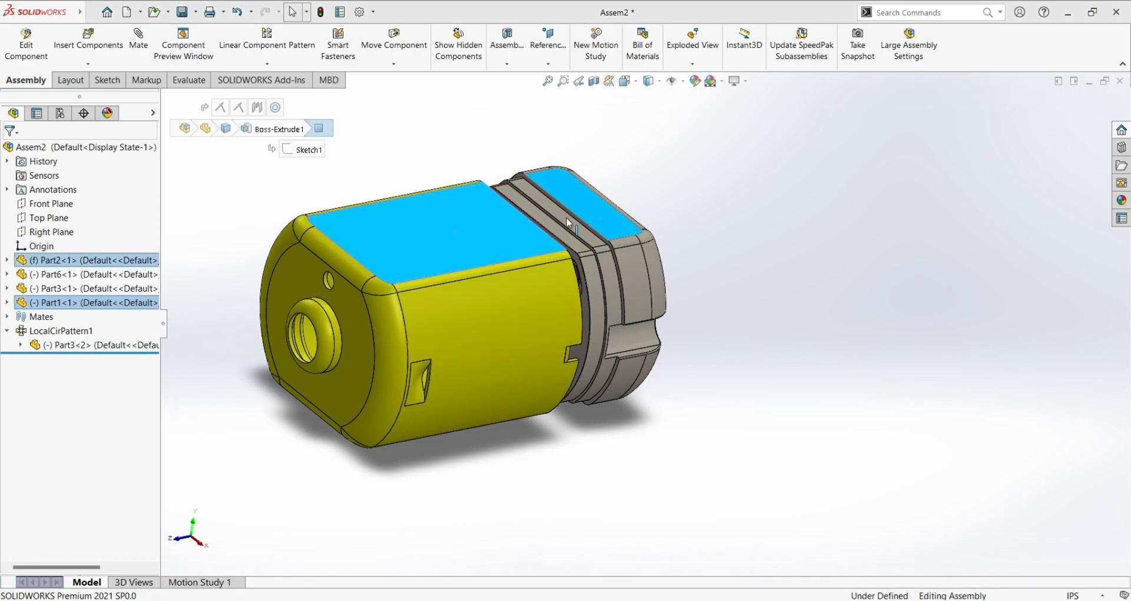
key("Escape")
left_click(462, 236)
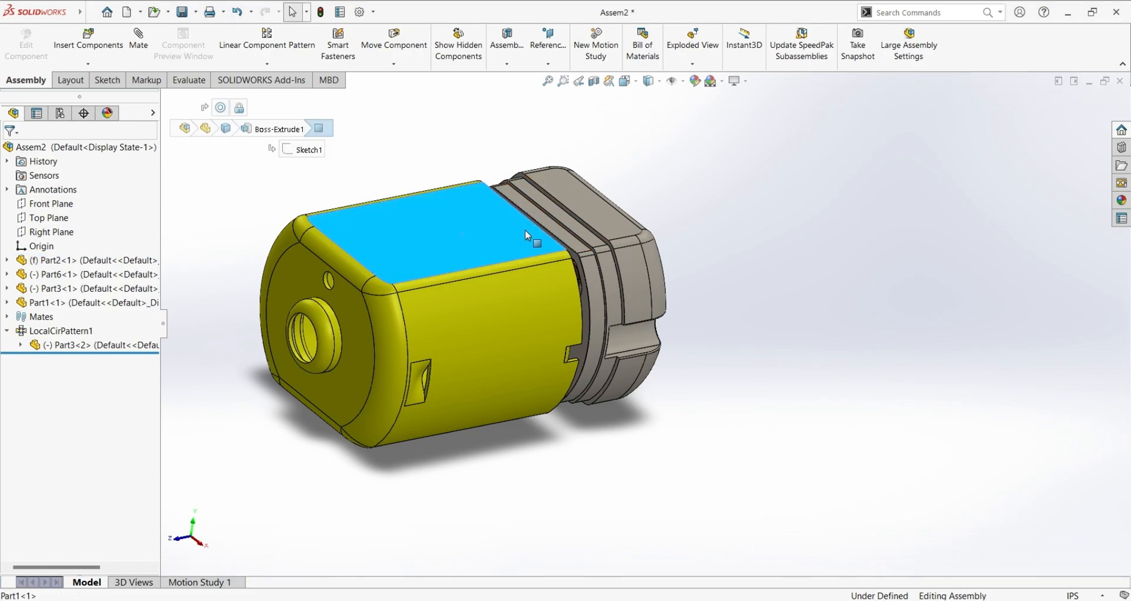
key("m")
left_click(592, 207)
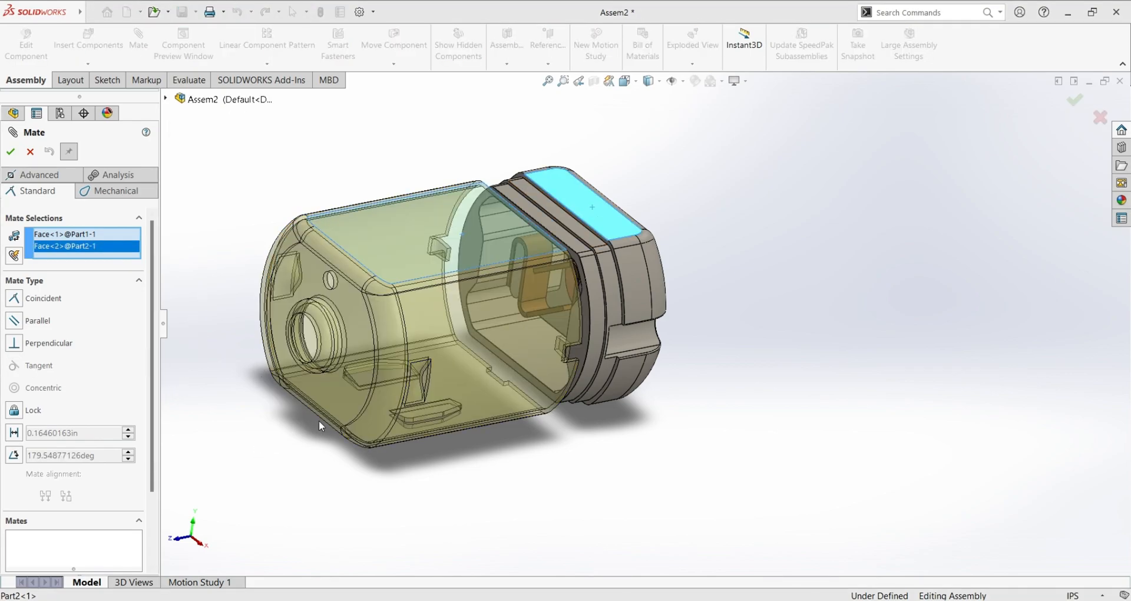
left_click(22, 304)
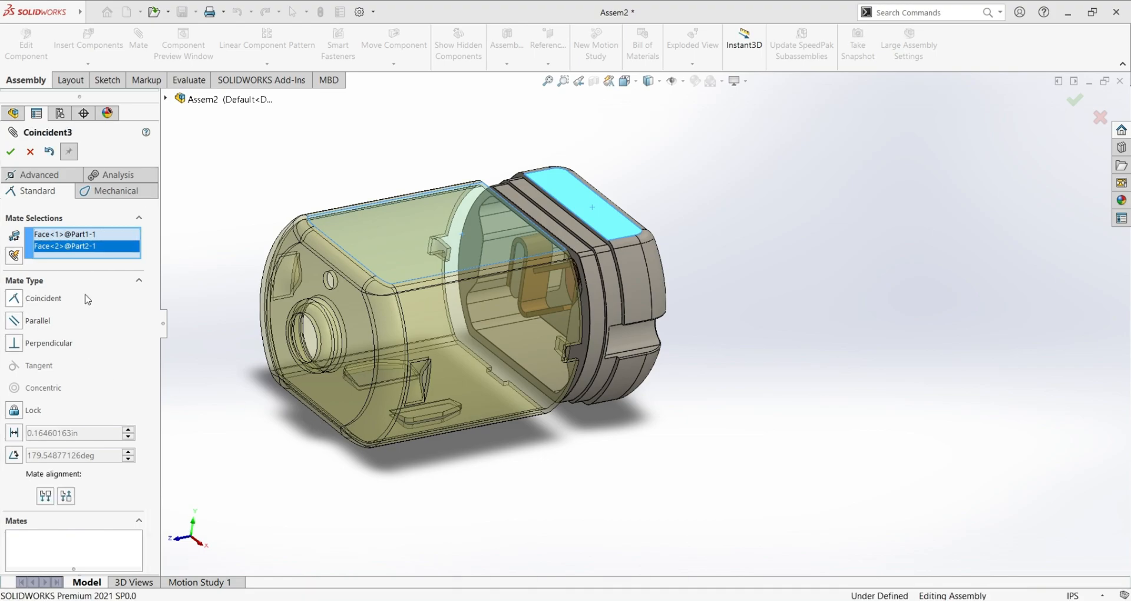
left_click(15, 157)
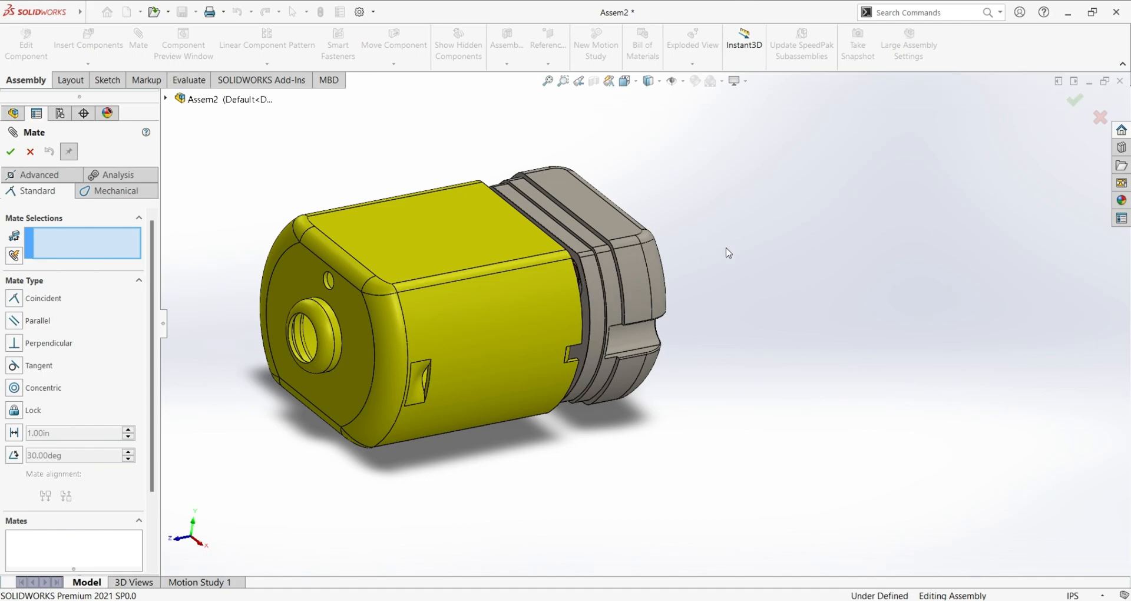
left_click(30, 152)
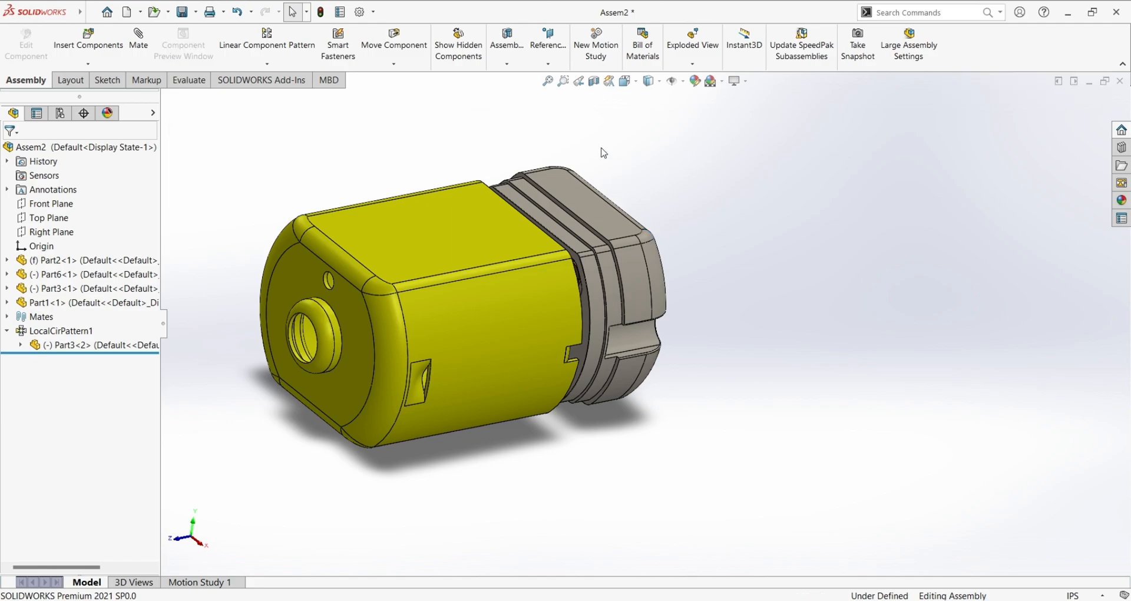
Pull Part1 farther off the end cap and add a coincident mate between their flat upper faces.
left_click_drag(490, 298, 455, 309)
left_click(399, 234)
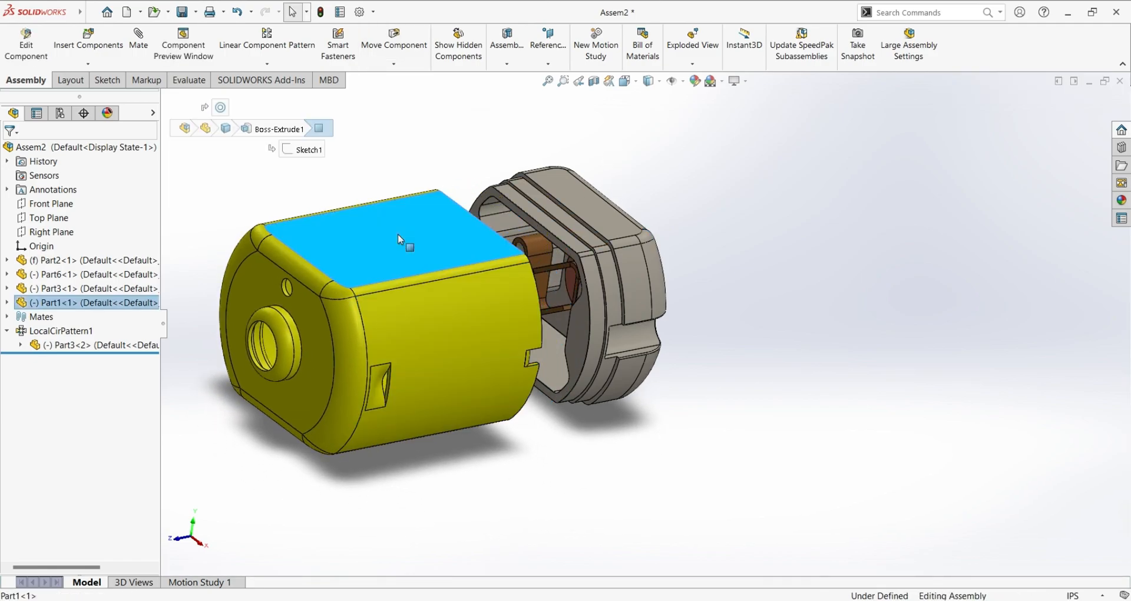
left_click(583, 197, "ctrl")
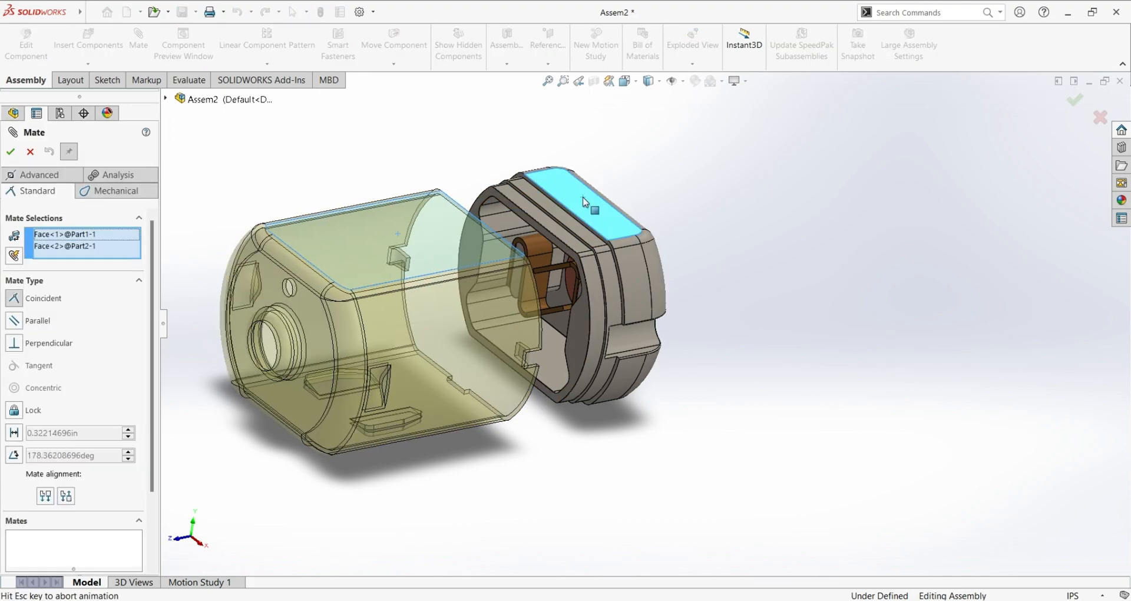
left_click(10, 152)
Slide Part1 farther from the end cap to test its remaining movement and examine both parts from front and rear.
middle_click_drag(511, 255, 483, 282)
left_click_drag(481, 277, 457, 337)
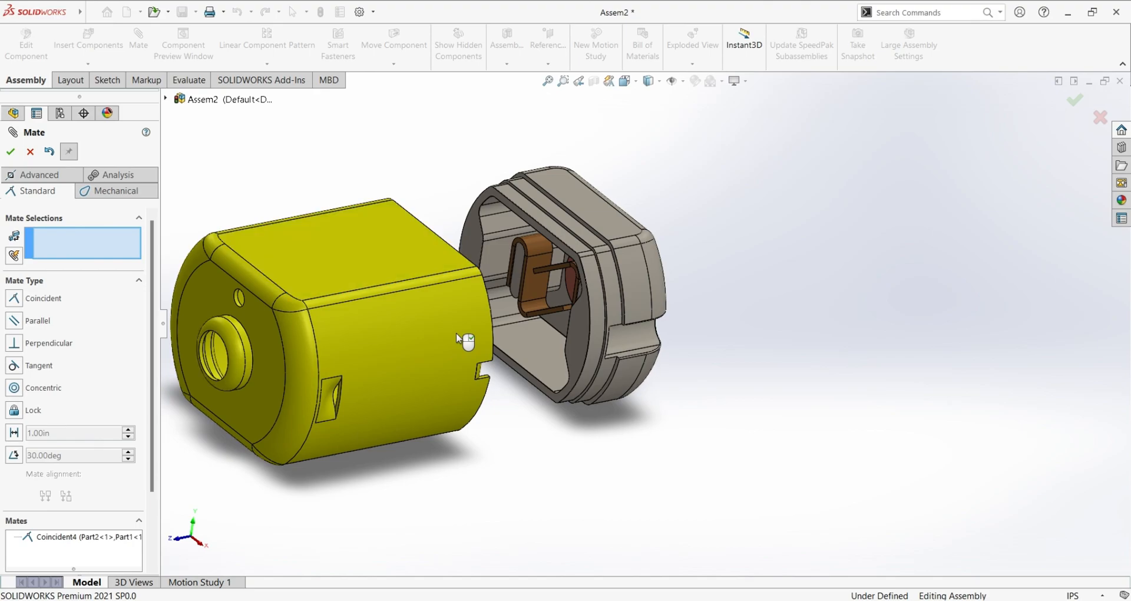
middle_click_drag(521, 435, 494, 372)
mouse_move(365, 324)
left_mouse_down()
mouse_move(538, 320)
mouse_move(371, 354)
mouse_move(363, 345)
left_mouse_up()
middle_click_drag(575, 408, 587, 476)
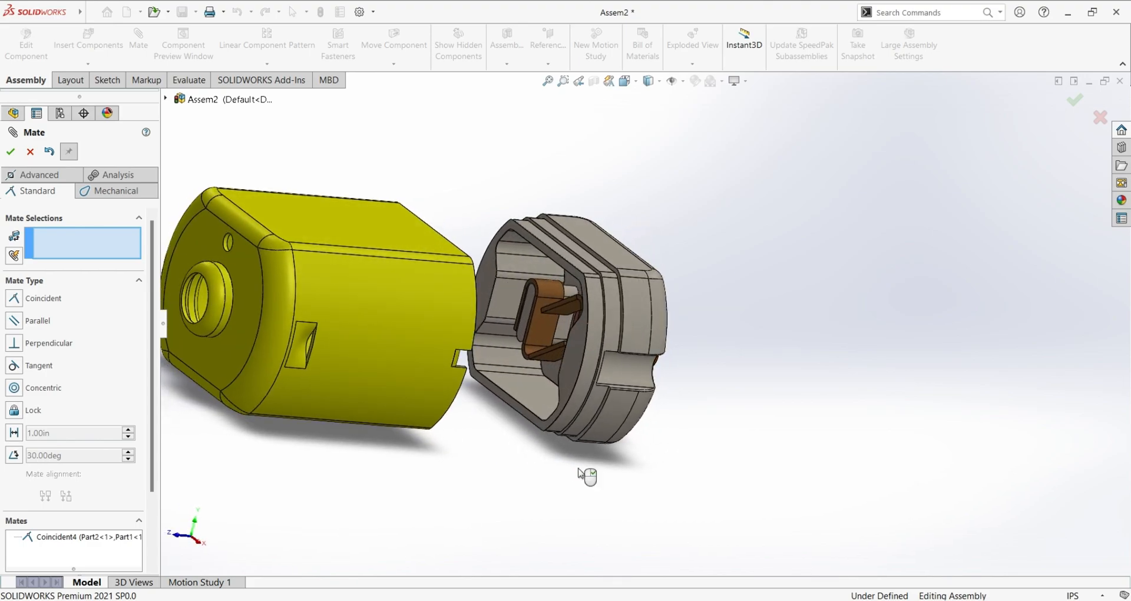
middle_click_drag(479, 380, 520, 429)
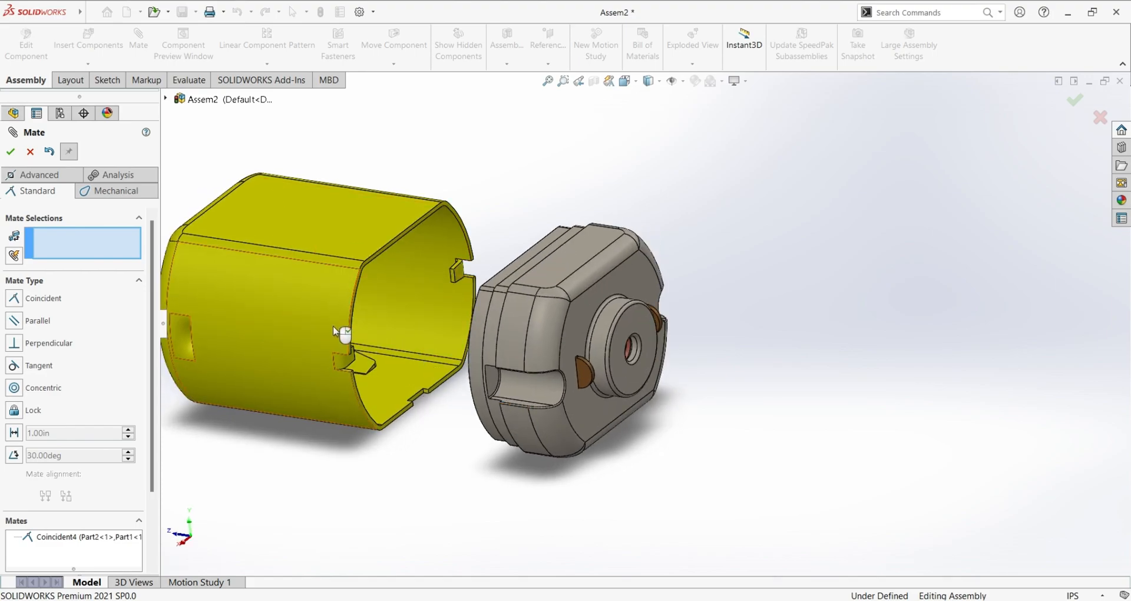
Slide Part1 freehand onto the end cap until its rim meets the cap's shoulder at the side notch, and close the Mate command.
left_click_drag(295, 304, 443, 334)
scroll(518, 328, "down", 6)
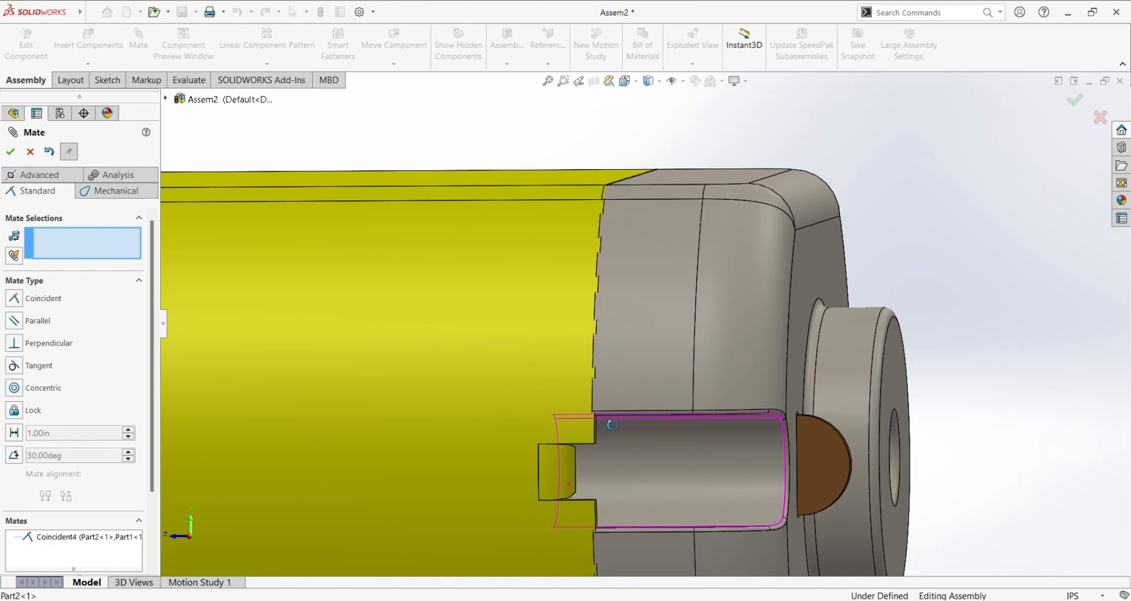
left_click_drag(566, 401, 560, 400)
scroll(575, 467, "down", 1)
scroll(578, 469, "down", 2)
mouse_move(662, 444)
middle_mouse_down()
mouse_move(651, 412)
mouse_move(672, 436)
middle_mouse_up()
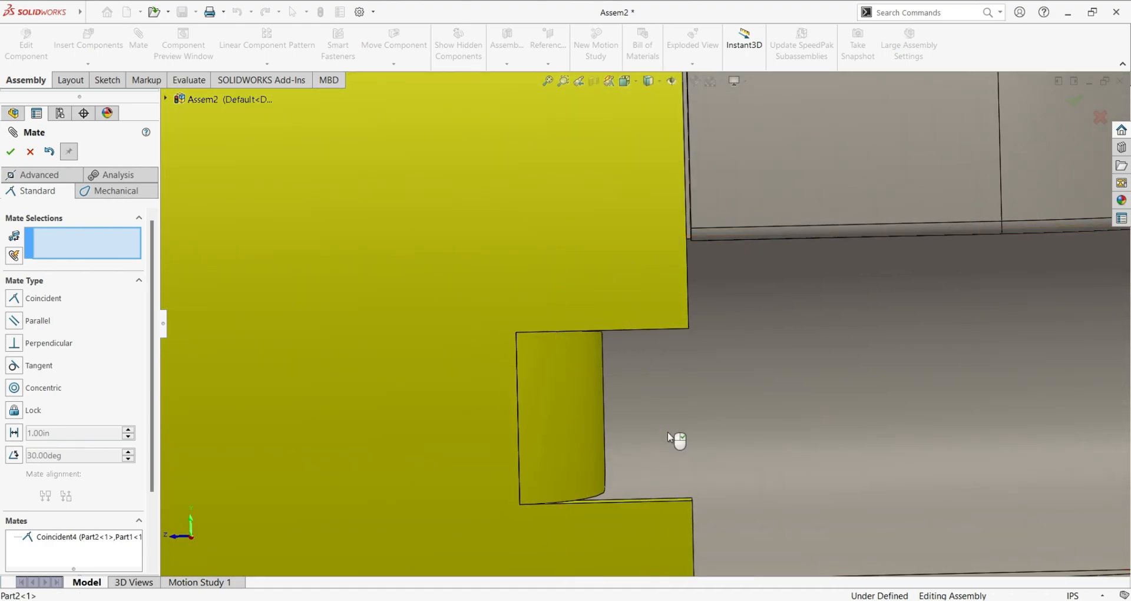
scroll(673, 436, "up", 3)
scroll(670, 438, "up", 5)
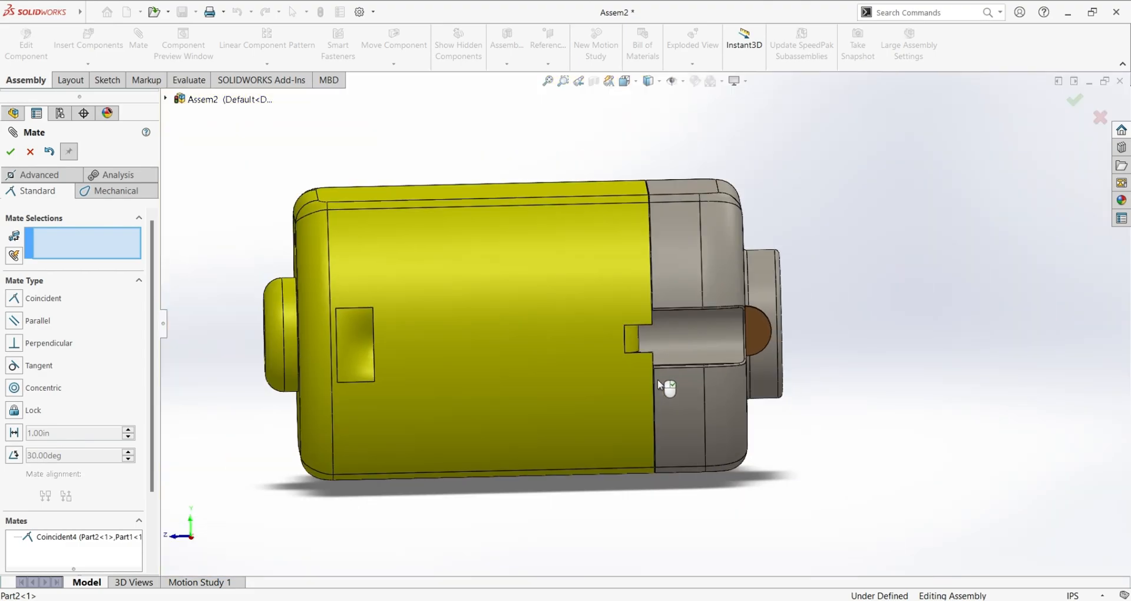
middle_click_drag(580, 434, 596, 498)
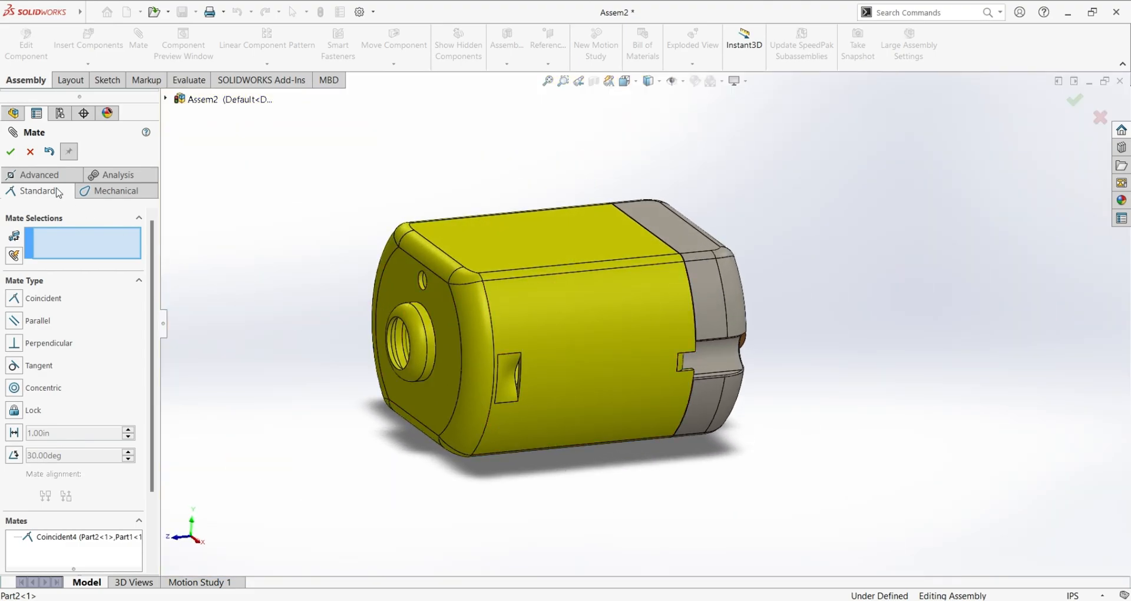
left_click(30, 151)
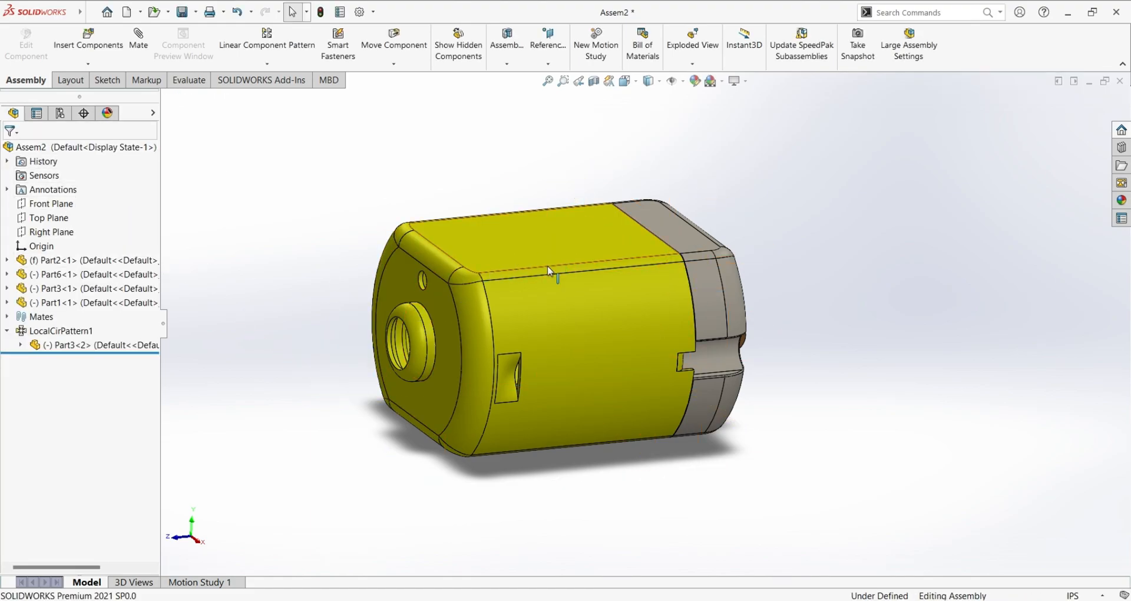
Pull Part1 clear of the end cap and cut a section view of the assembly along the Right Plane.
scroll(589, 282, "up", 3)
left_click_drag(606, 274, 486, 292)
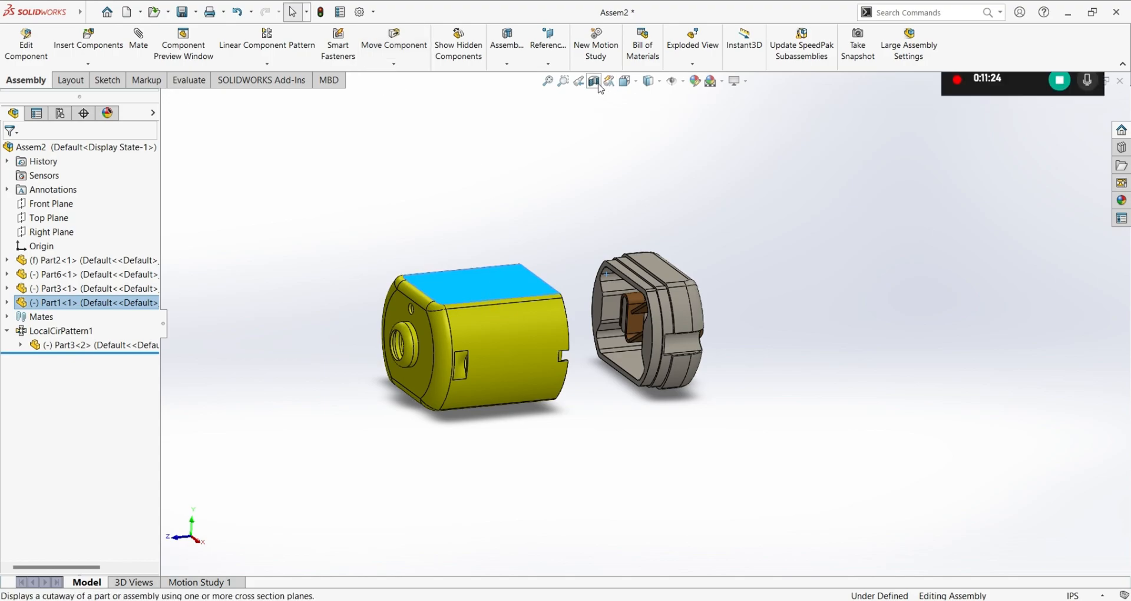
left_click(609, 81)
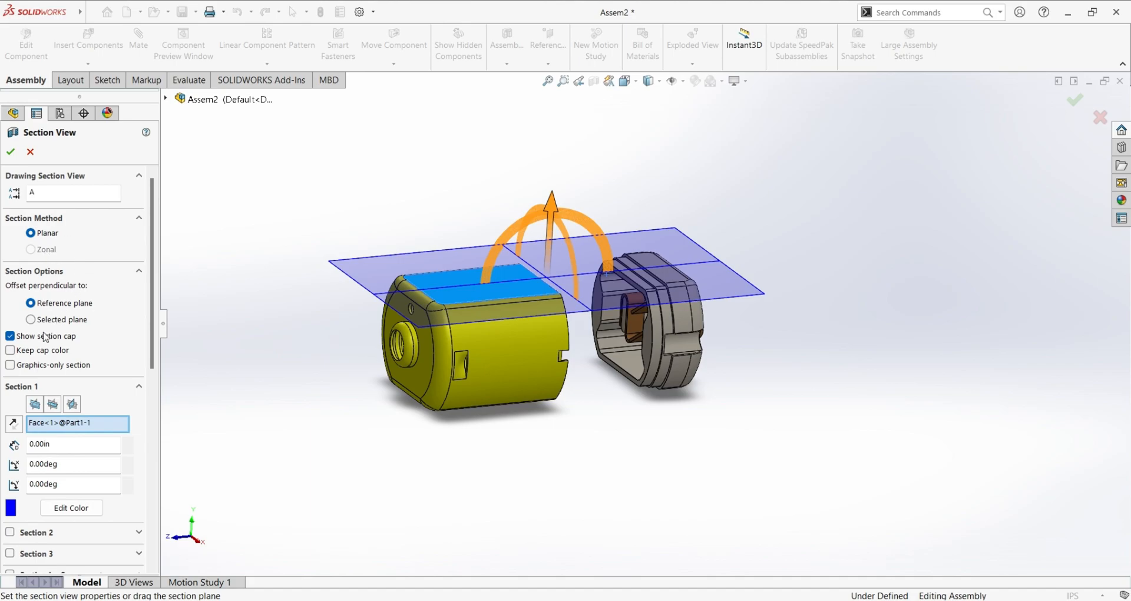
left_click(40, 403)
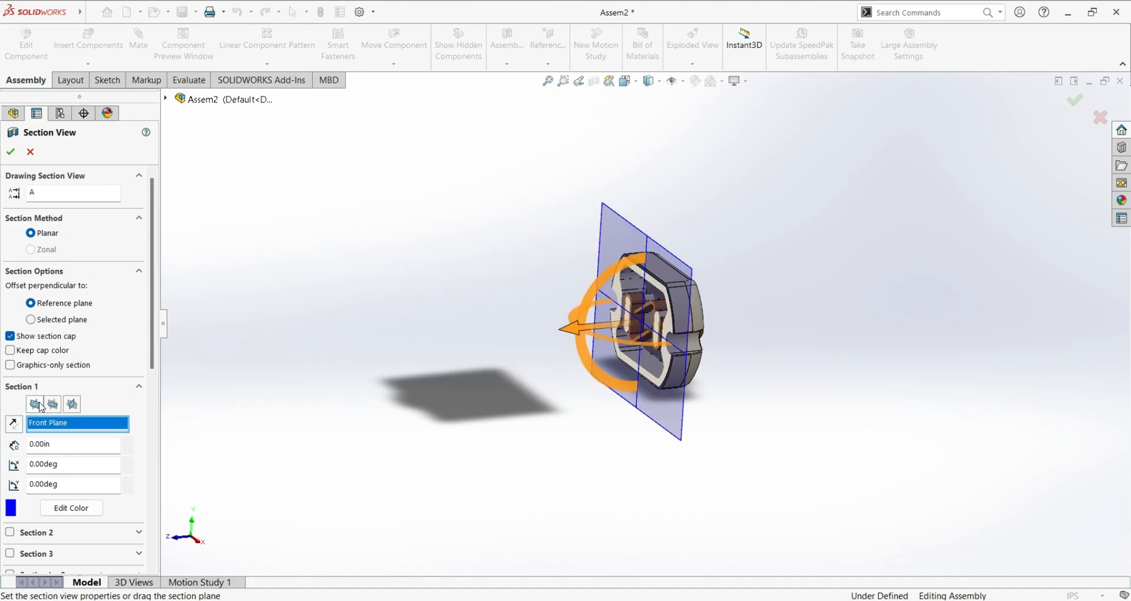
left_click(73, 405)
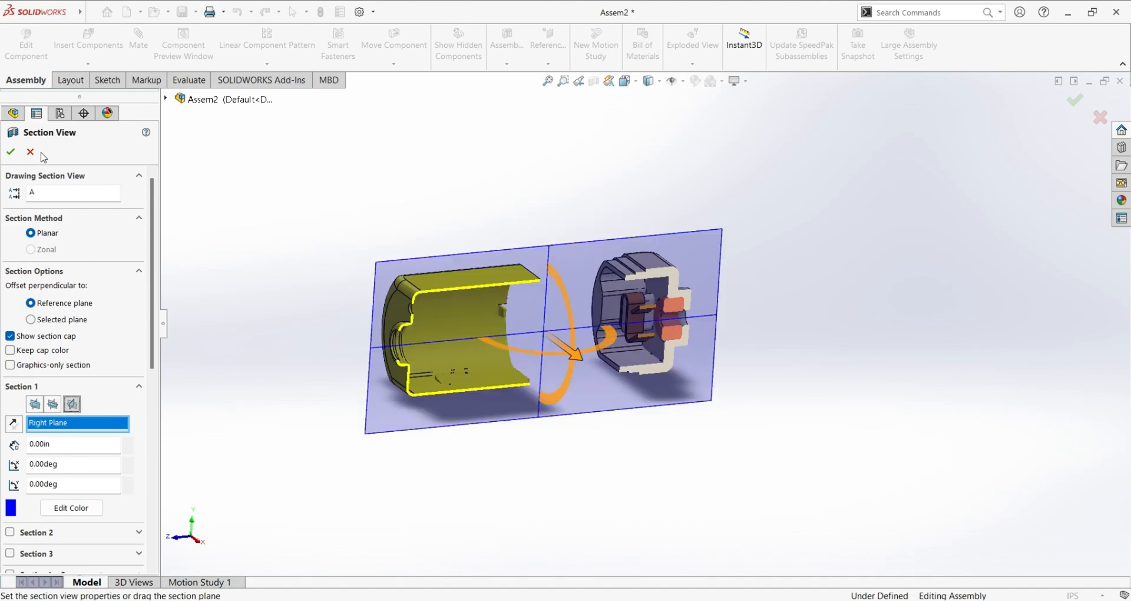
left_click(10, 152)
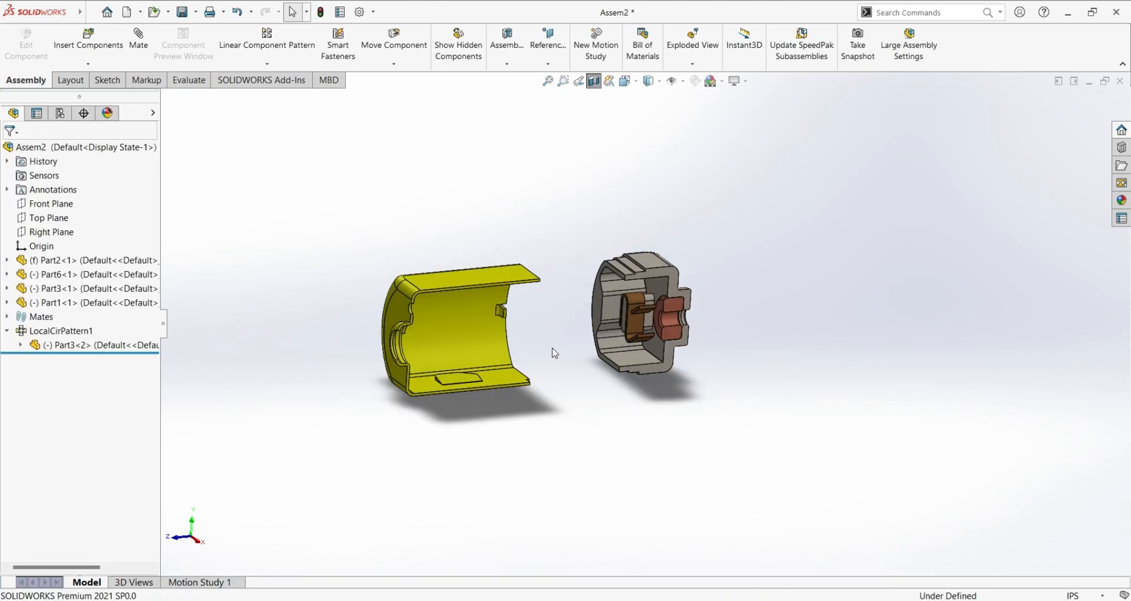
Inspect the sectioned housing's interior and insert Part4 into the assembly below the end cap.
scroll(554, 347, "up", 3)
scroll(554, 346, "down", 4)
scroll(789, 303, "up", 1)
scroll(791, 296, "down", 3)
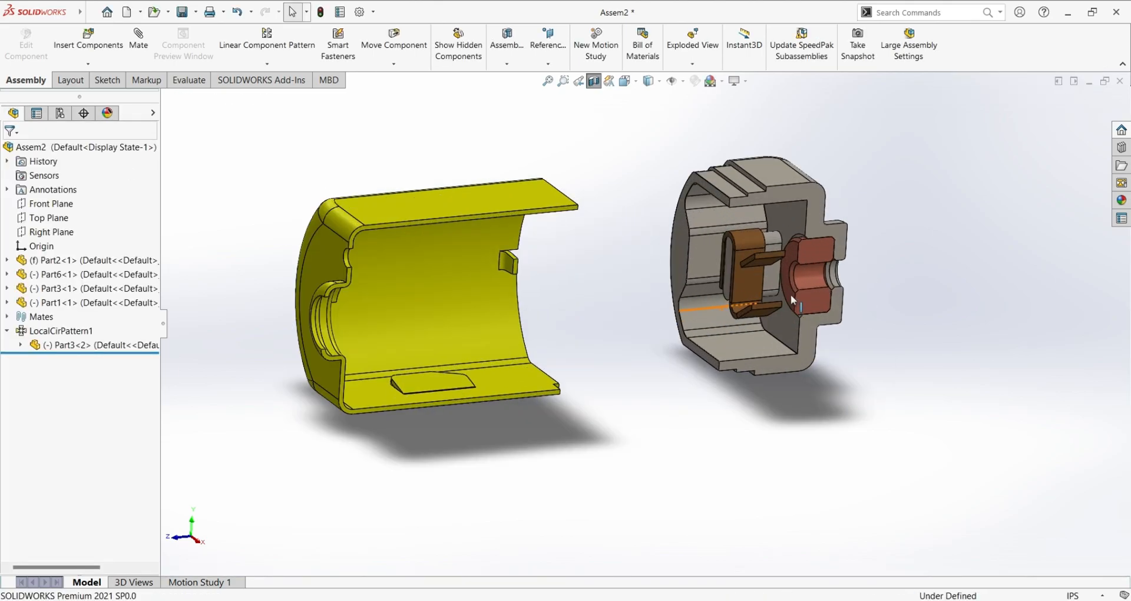
left_click(432, 325)
mouse_move(767, 381)
middle_mouse_down()
mouse_move(657, 386)
mouse_move(783, 387)
middle_mouse_up()
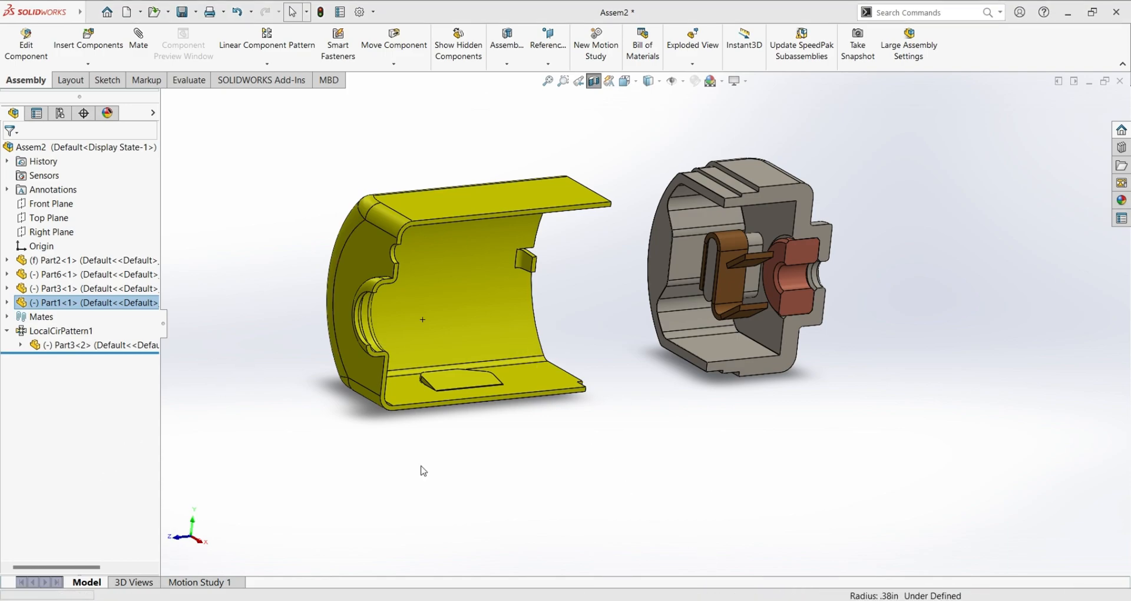
left_click(776, 483)
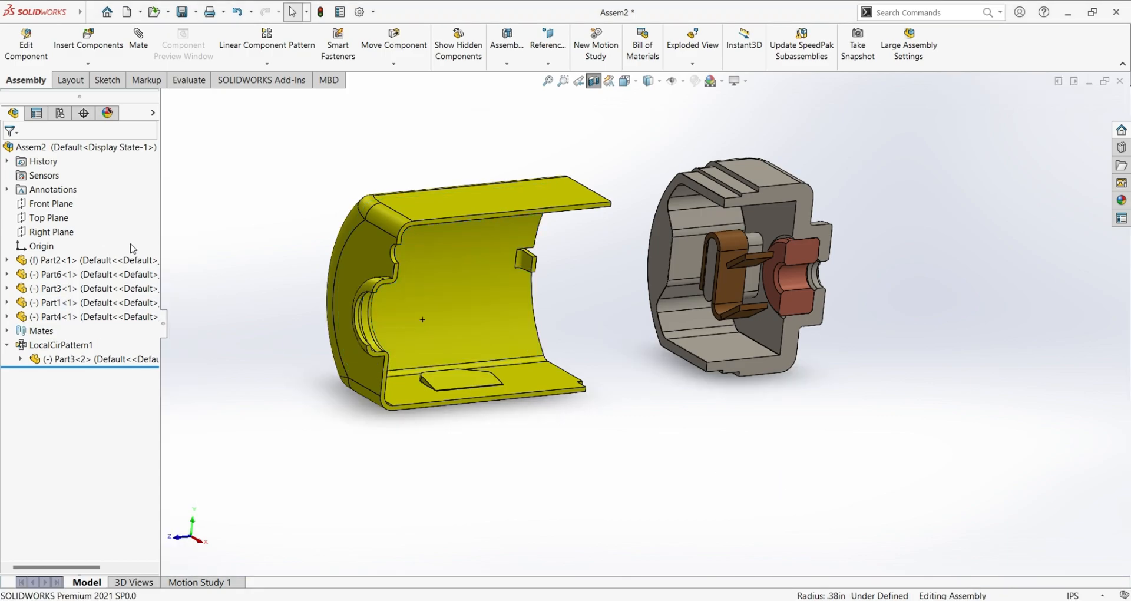
Turn off the section view and move Part4 freehand beside the end cap.
scroll(766, 471, "up", 4)
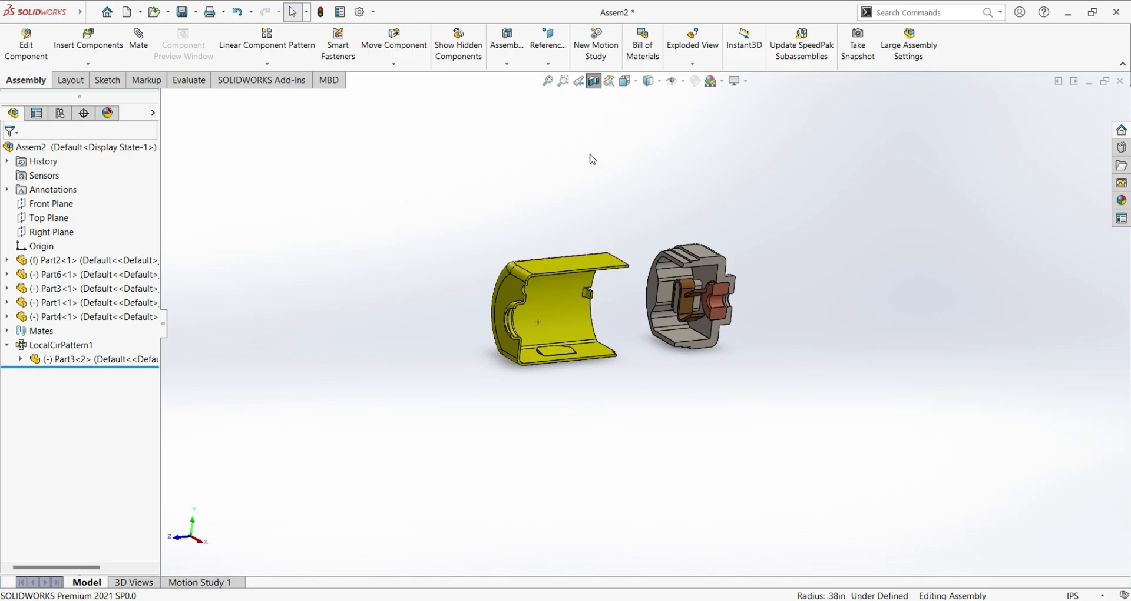
left_click(595, 81)
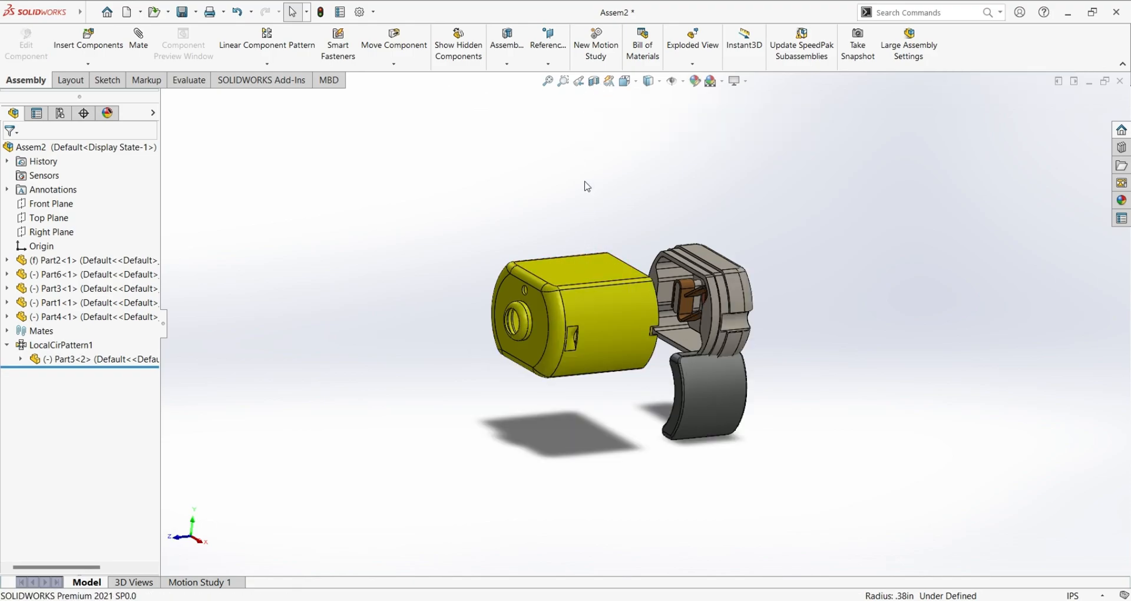
left_click_drag(702, 405, 833, 355)
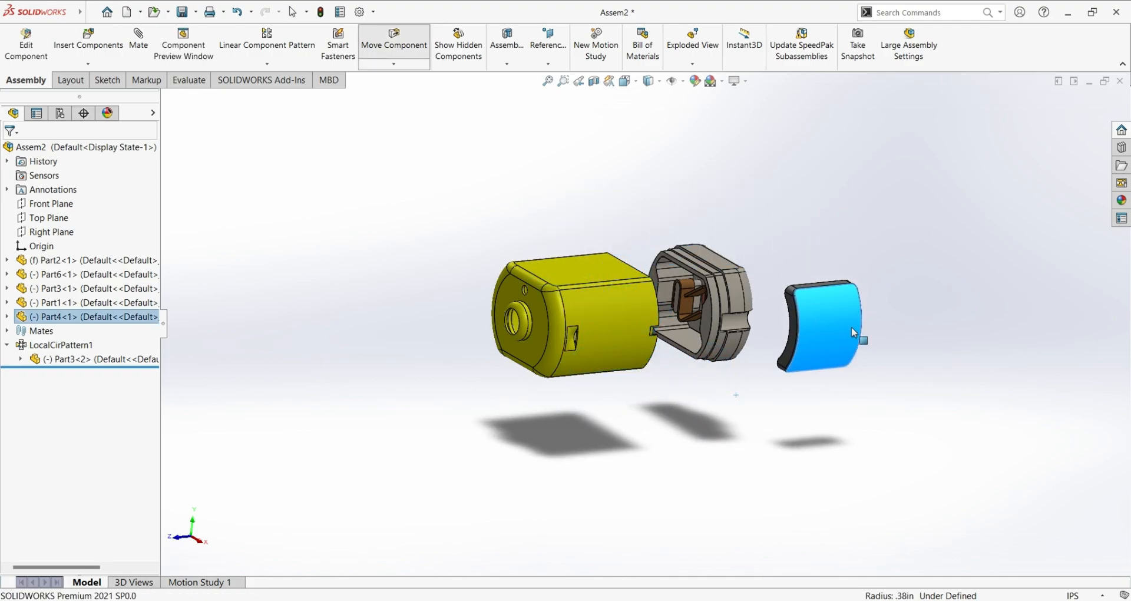
Section the assembly along the Right Plane again and slide Part4 farther into Part1.
left_click(594, 82)
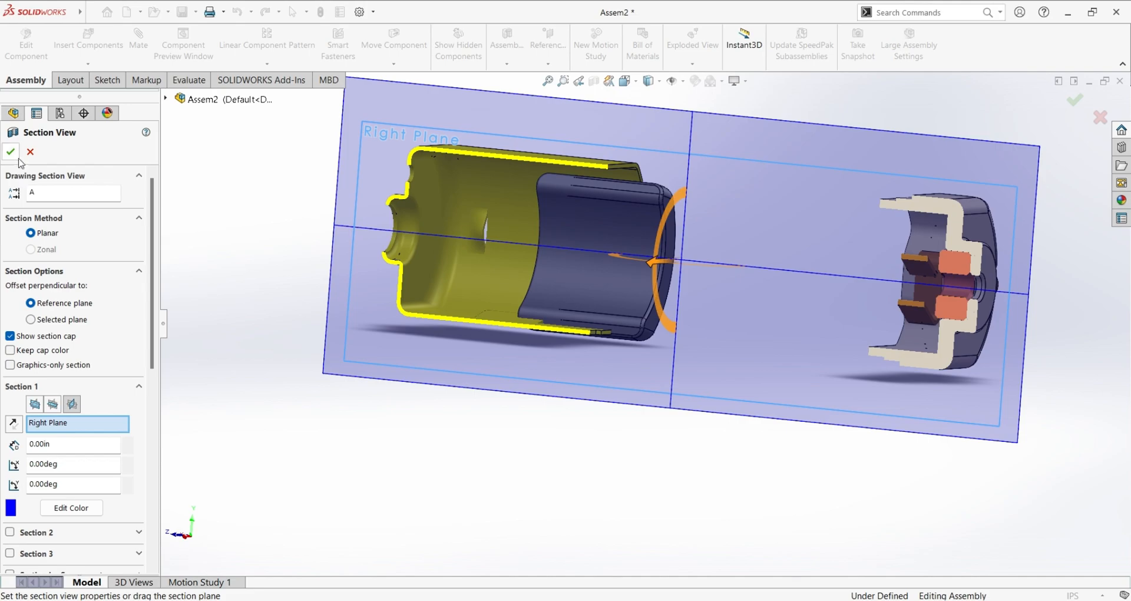
left_click(11, 152)
middle_click_drag(346, 328, 552, 294)
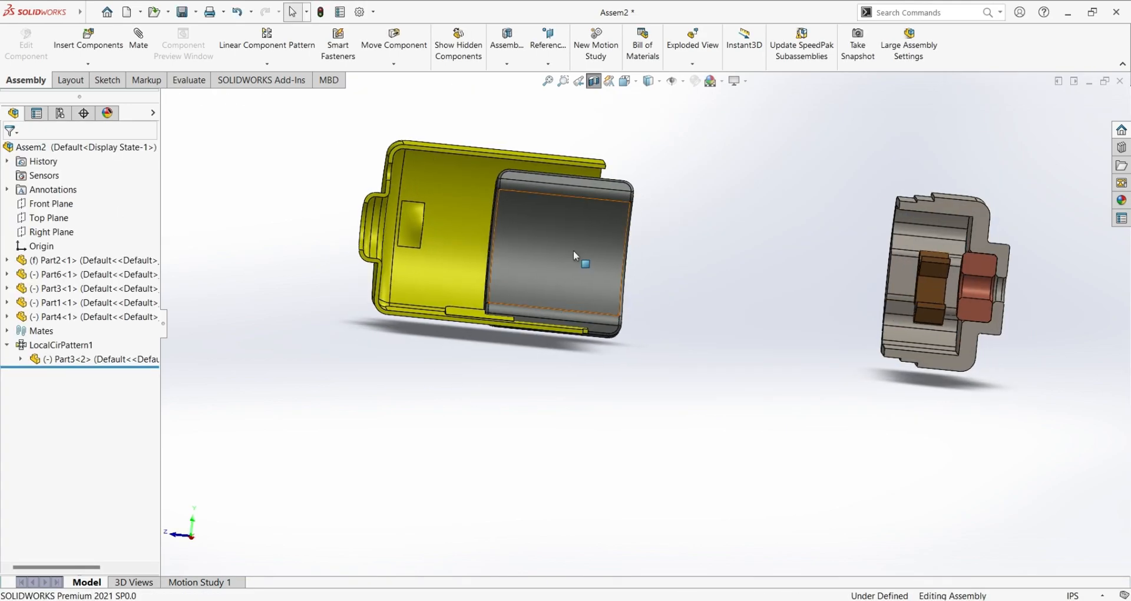
left_click_drag(581, 239, 507, 222)
key("Escape")
scroll(505, 224, "down", 5)
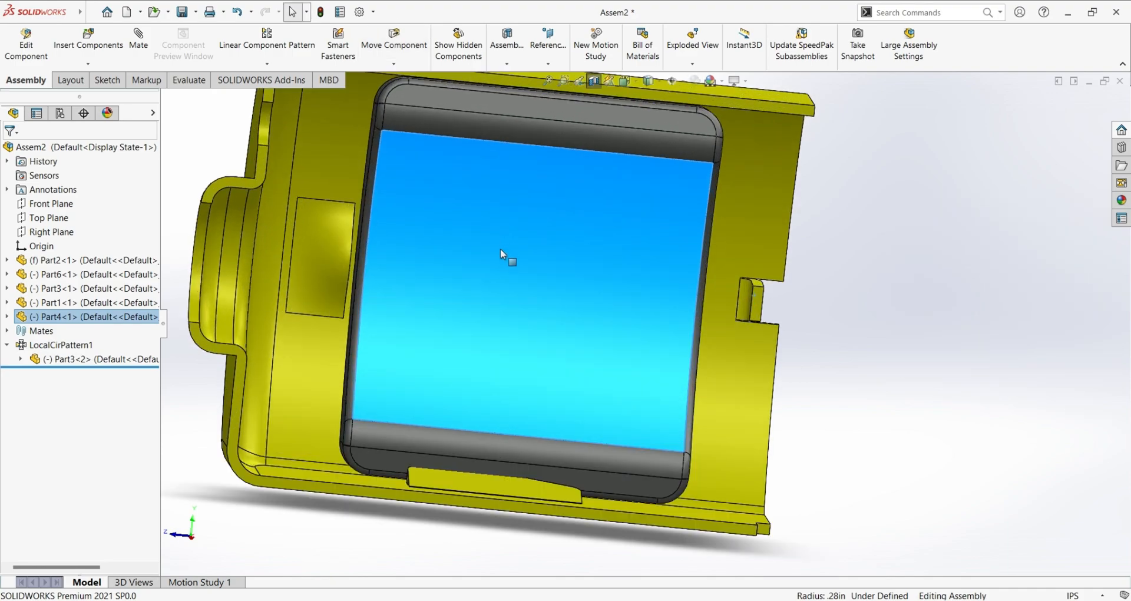
Examine how Part4 sits inside Part1 relative to the housing's side indent and lower tab.
scroll(500, 249, "down", 3)
scroll(406, 307, "up", 3)
middle_click_drag(481, 322, 441, 316)
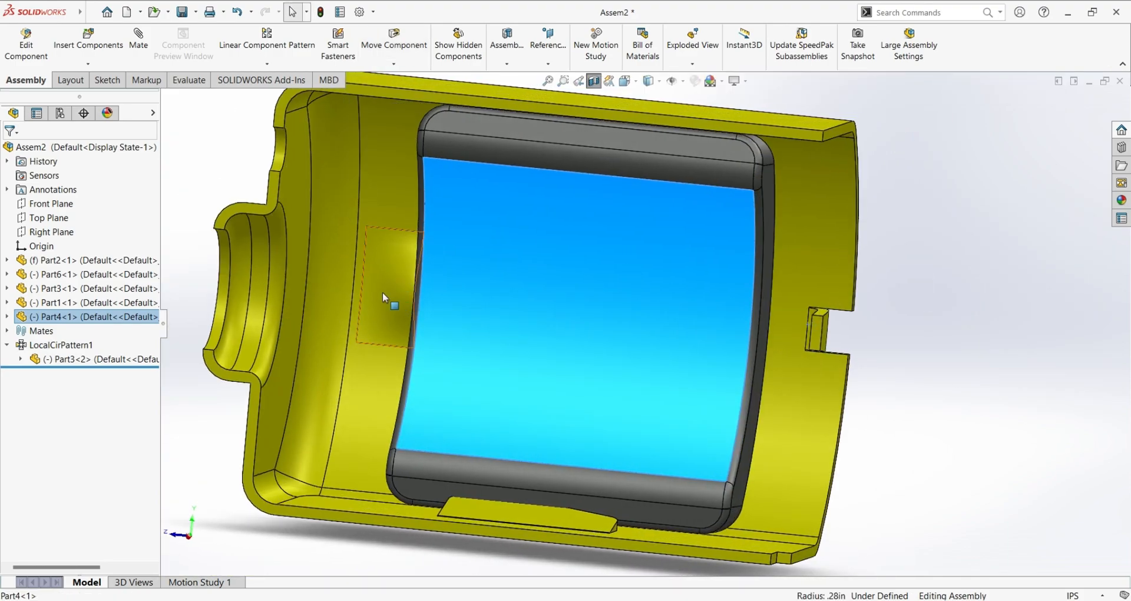
middle_click_drag(513, 401, 472, 512)
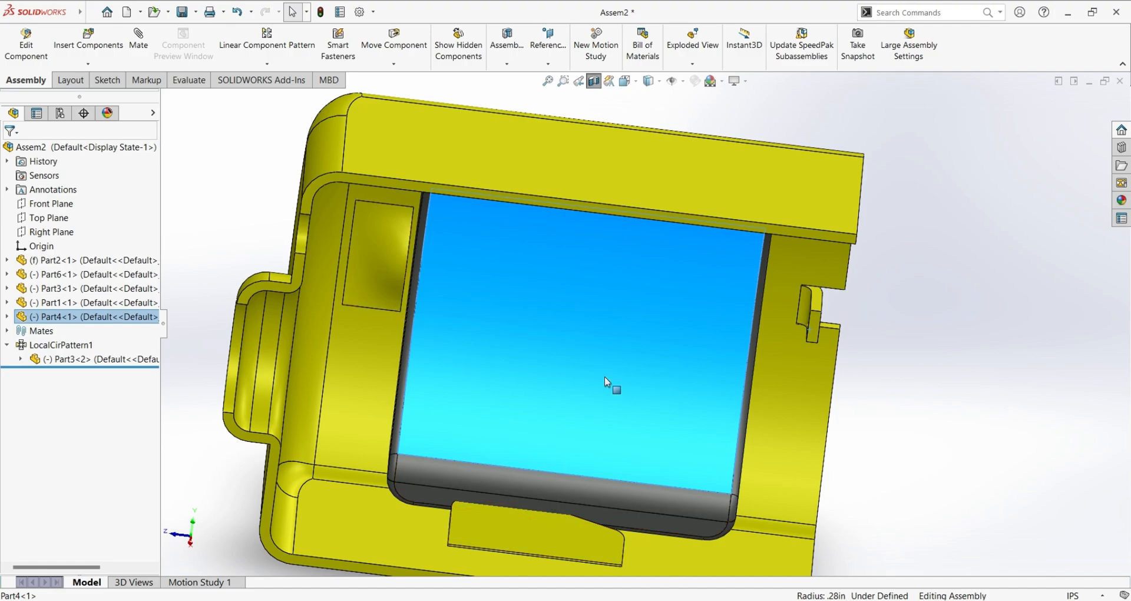
middle_click_drag(769, 458, 770, 389)
scroll(658, 298, "up", 2)
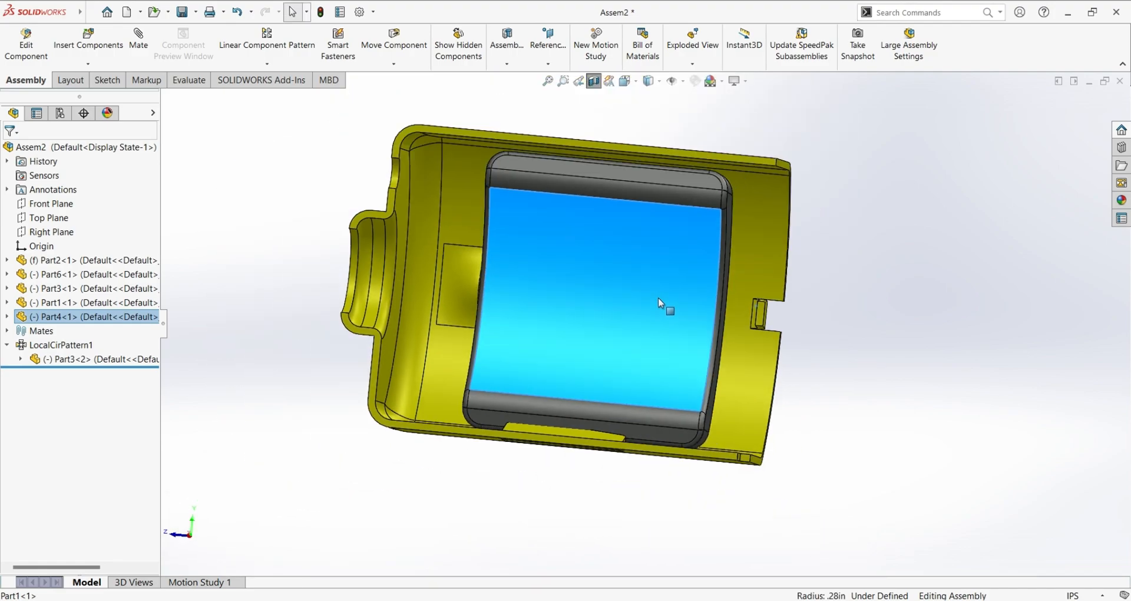
scroll(658, 298, "down", 1)
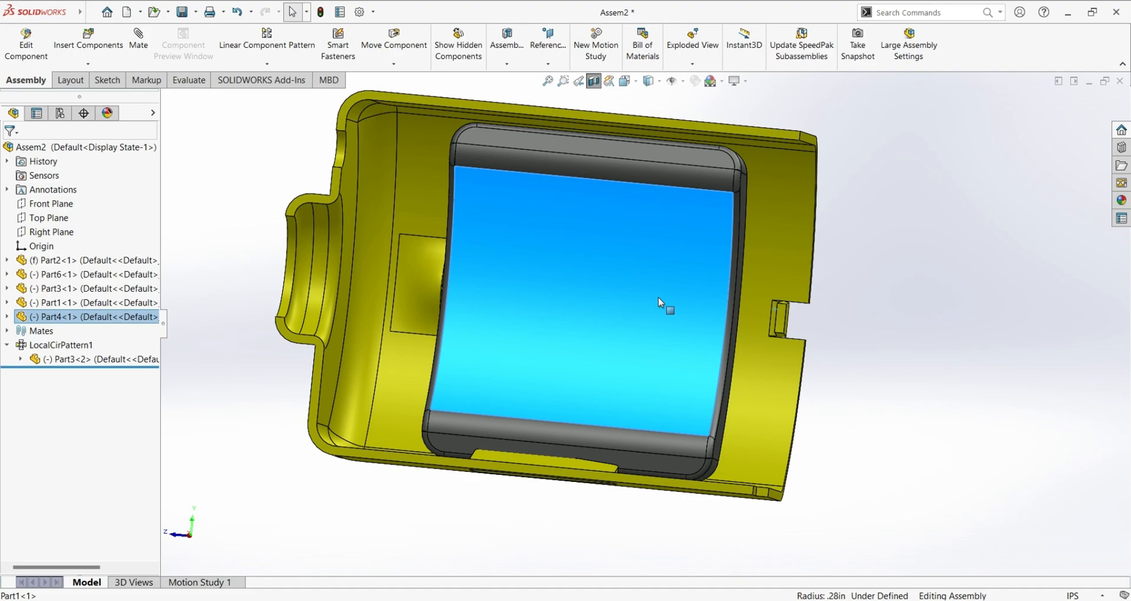
middle_click_drag(896, 320, 803, 283)
scroll(752, 239, "down", 5)
scroll(774, 269, "down", 2)
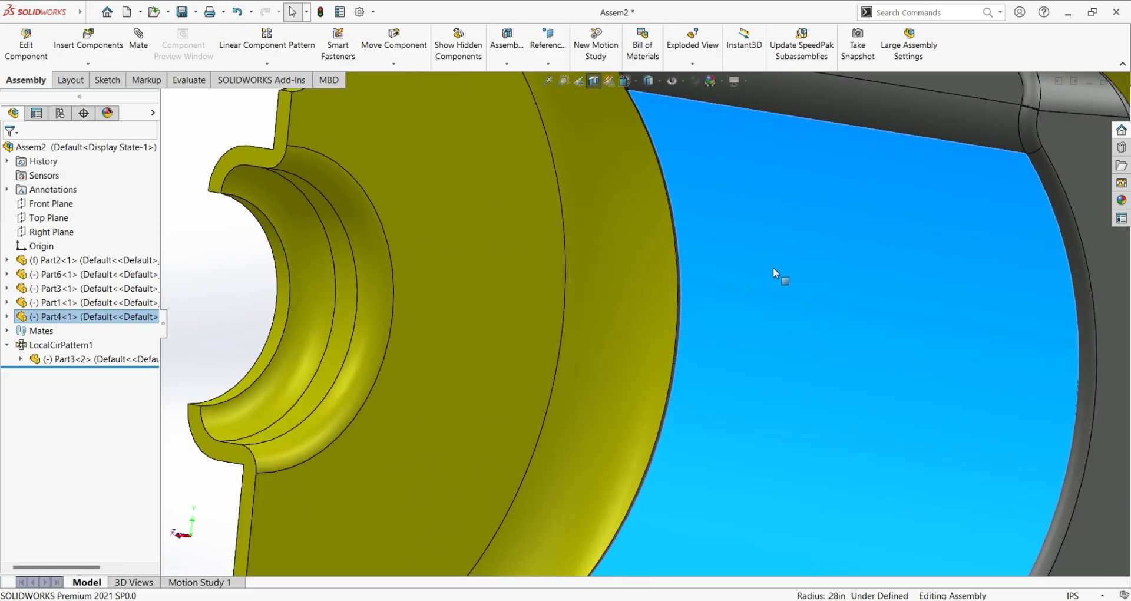
Slide Part4 clear of the housing's side indent and mate its curved end face coincident with the indent's flat face.
left_click_drag(774, 307, 882, 377)
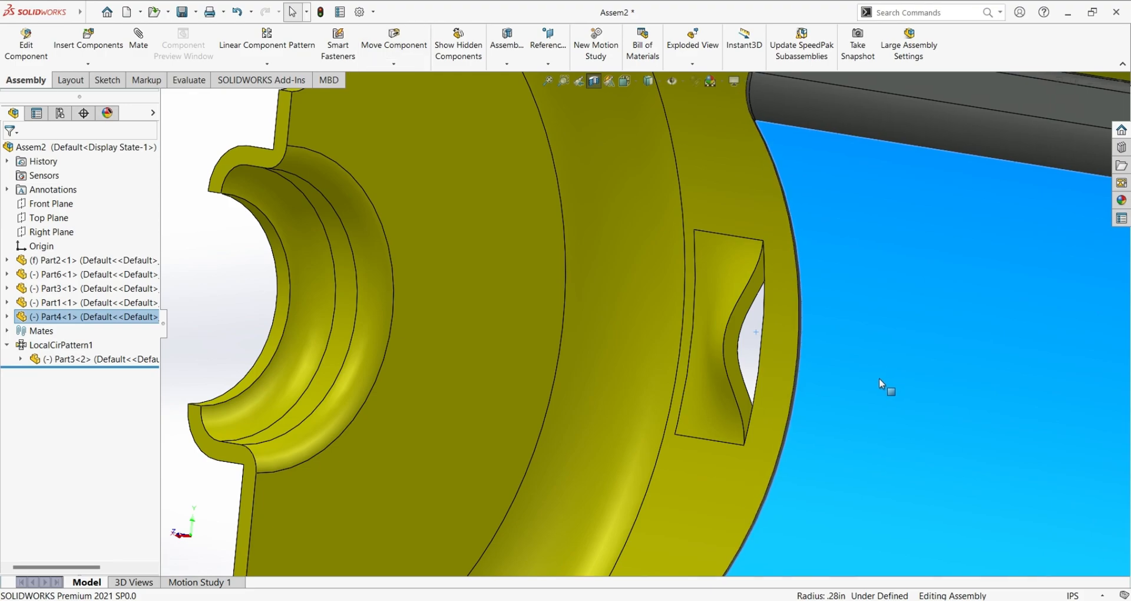
middle_click_drag(743, 411, 855, 434)
left_click(909, 380)
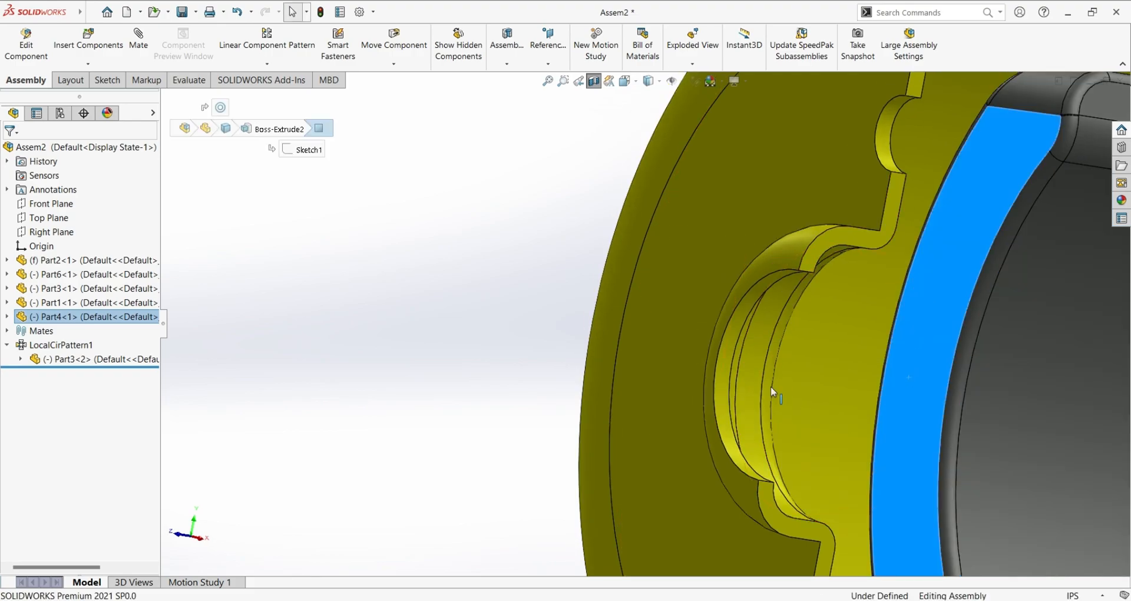
middle_click_drag(884, 371, 773, 366)
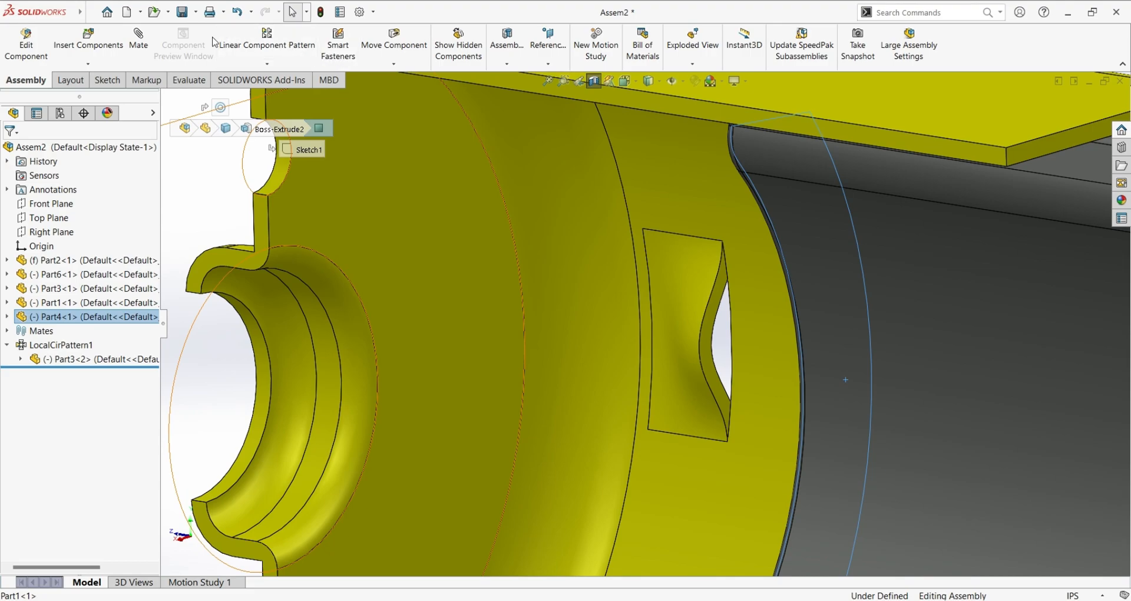
left_click(151, 45)
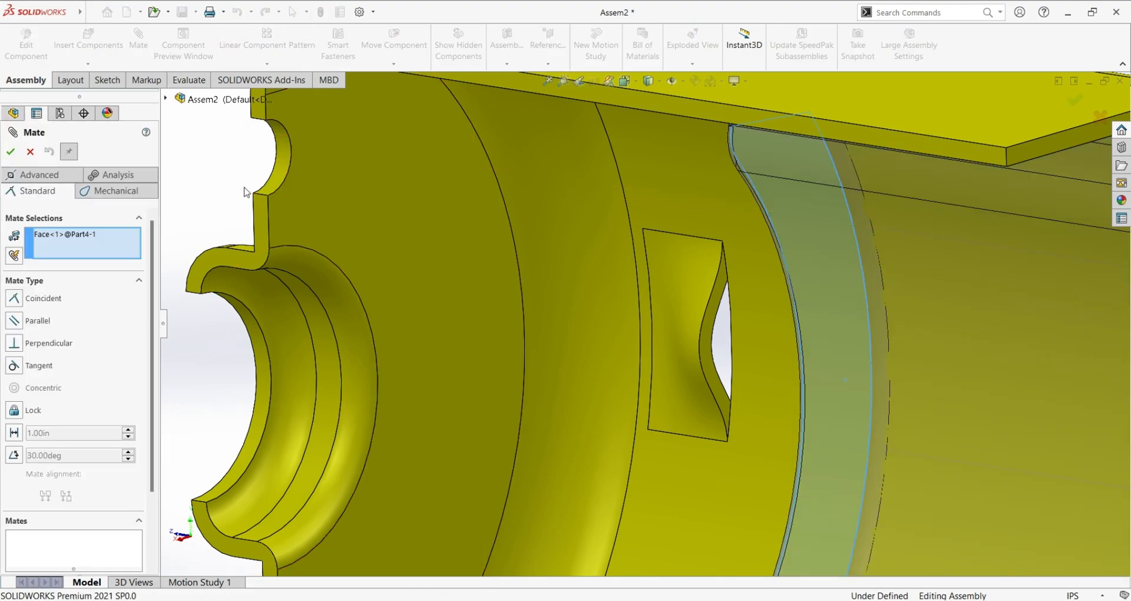
left_click(705, 349)
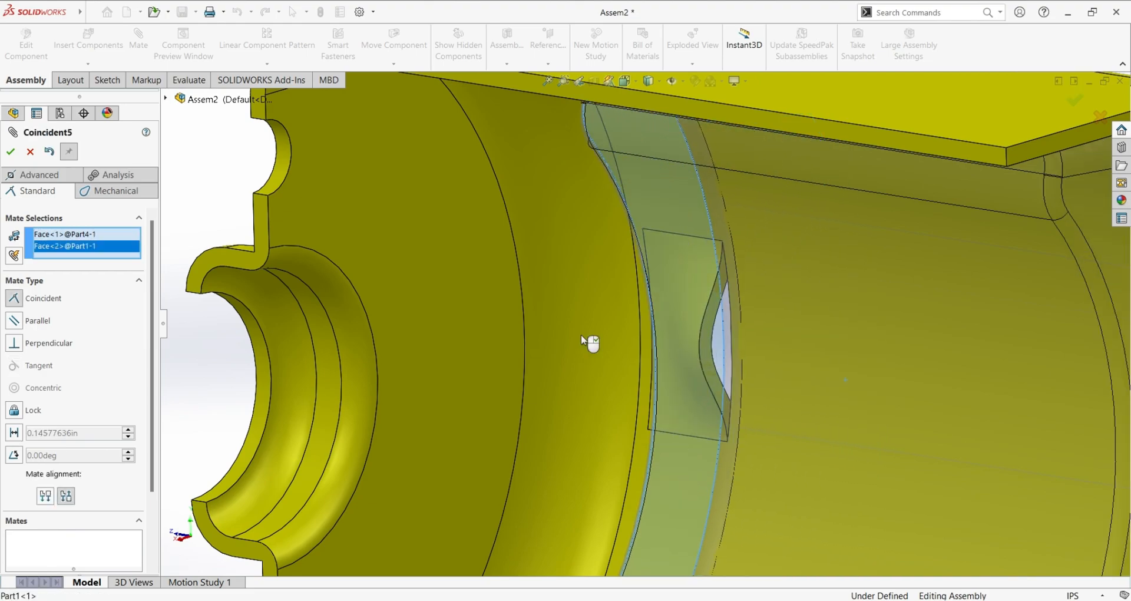
left_click(10, 151)
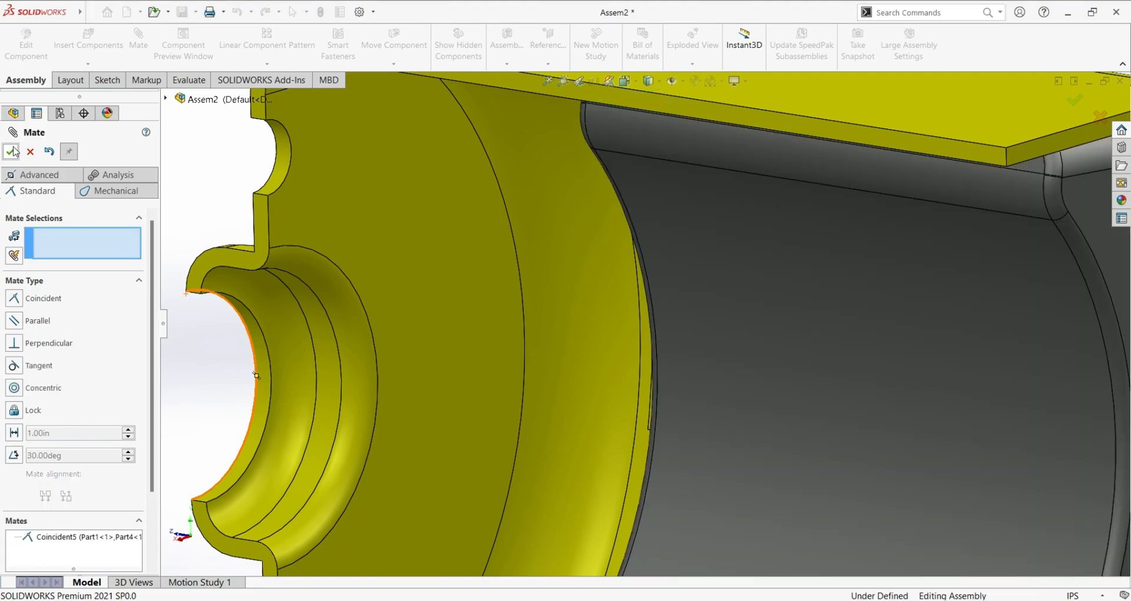
Close the Mate command and rotate Part4 freehand inside Part1 until it clears the housing's lower tab.
scroll(601, 348, "up", 8)
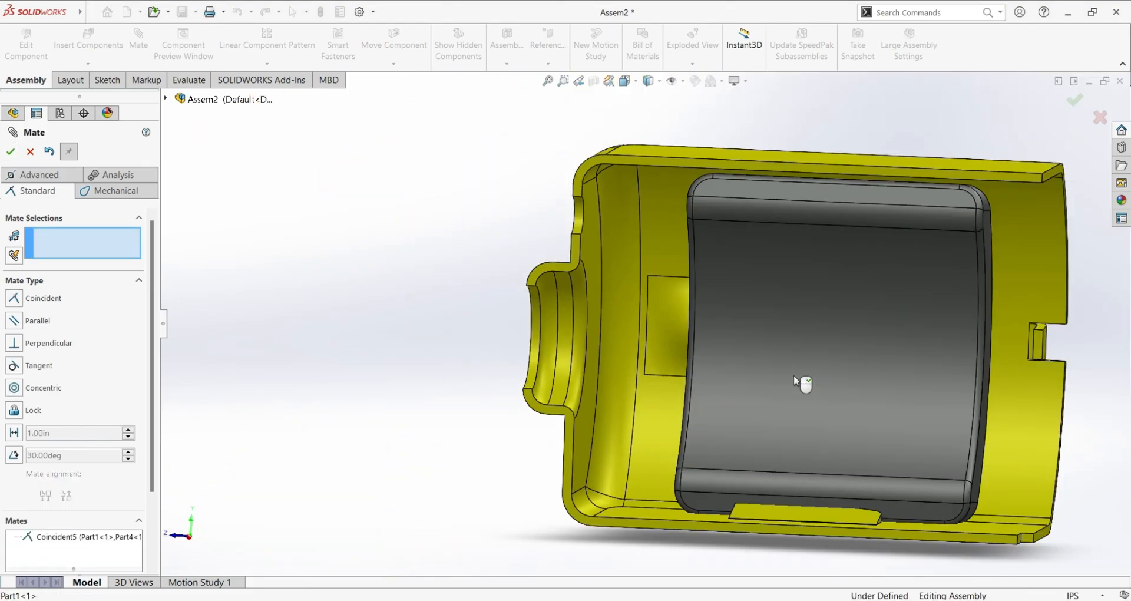
left_click(795, 375)
middle_click_drag(795, 376, 743, 372, "ctrl")
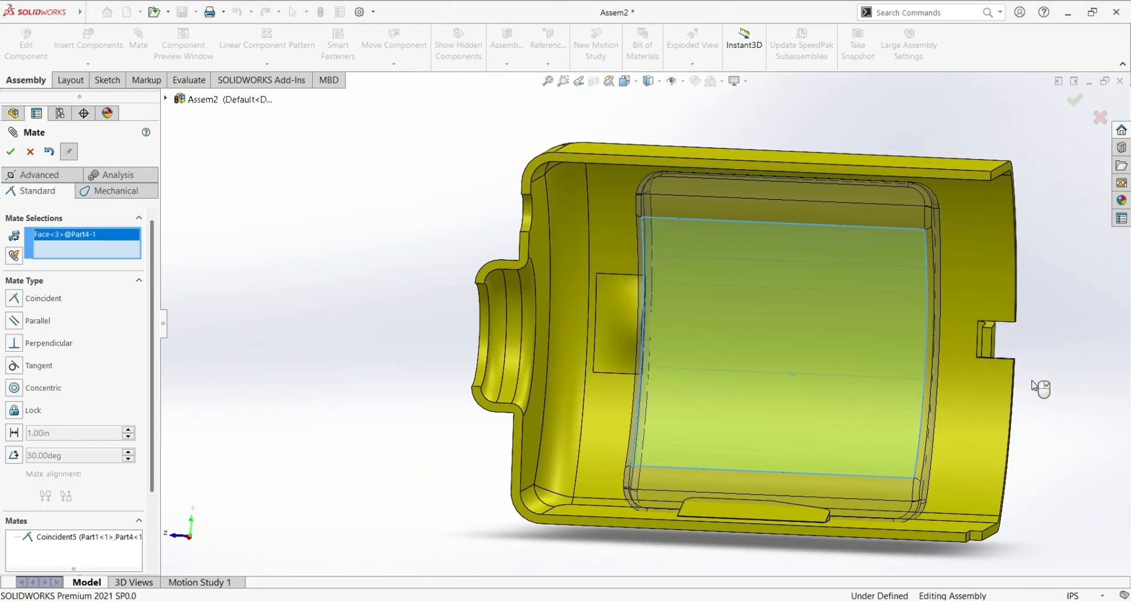
left_click(27, 154)
left_click_drag(676, 338, 732, 333)
Add a coincident mate between Part4's long lower side face and the edge of Part1's lower tab.
scroll(748, 542, "down", 3)
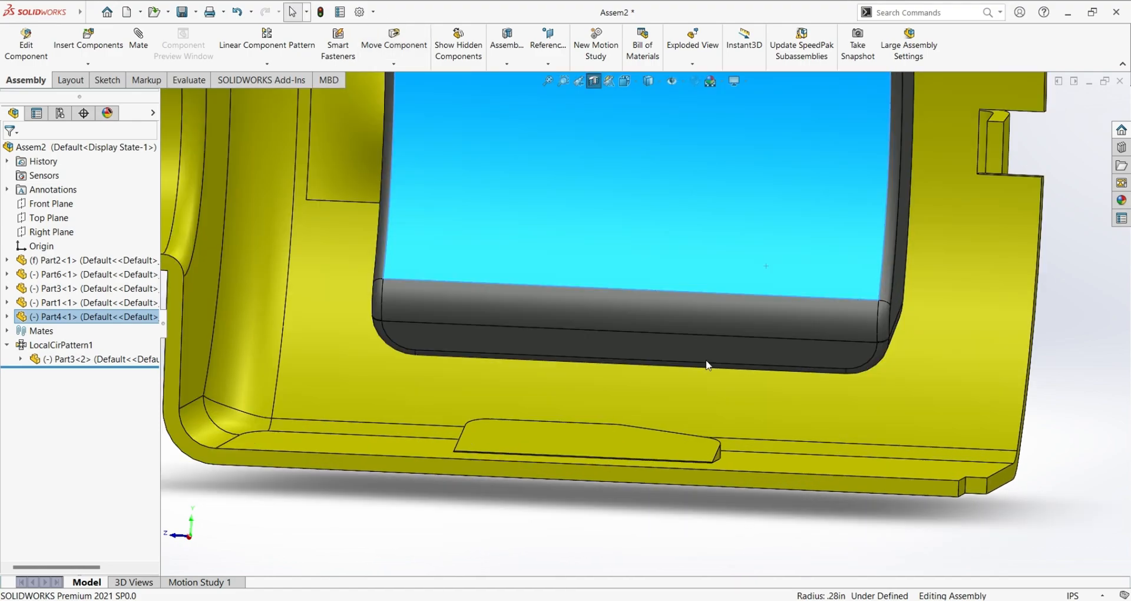
scroll(708, 367, "down", 3)
left_click(731, 347)
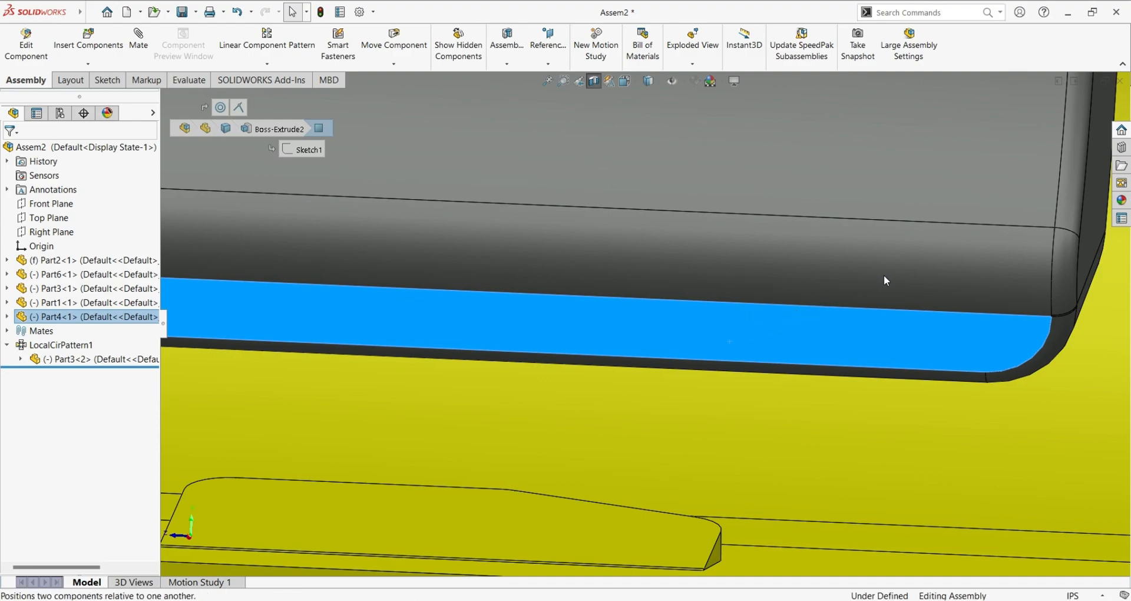
key("m")
middle_click_drag(641, 397, 403, 532)
scroll(329, 542, "down", 6)
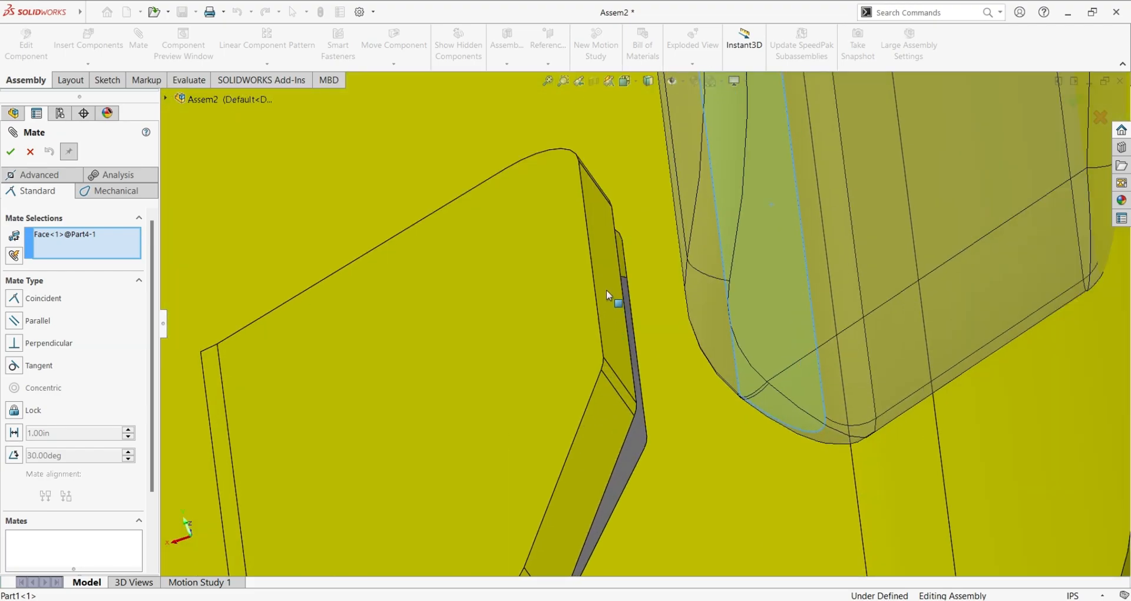
left_click(596, 288)
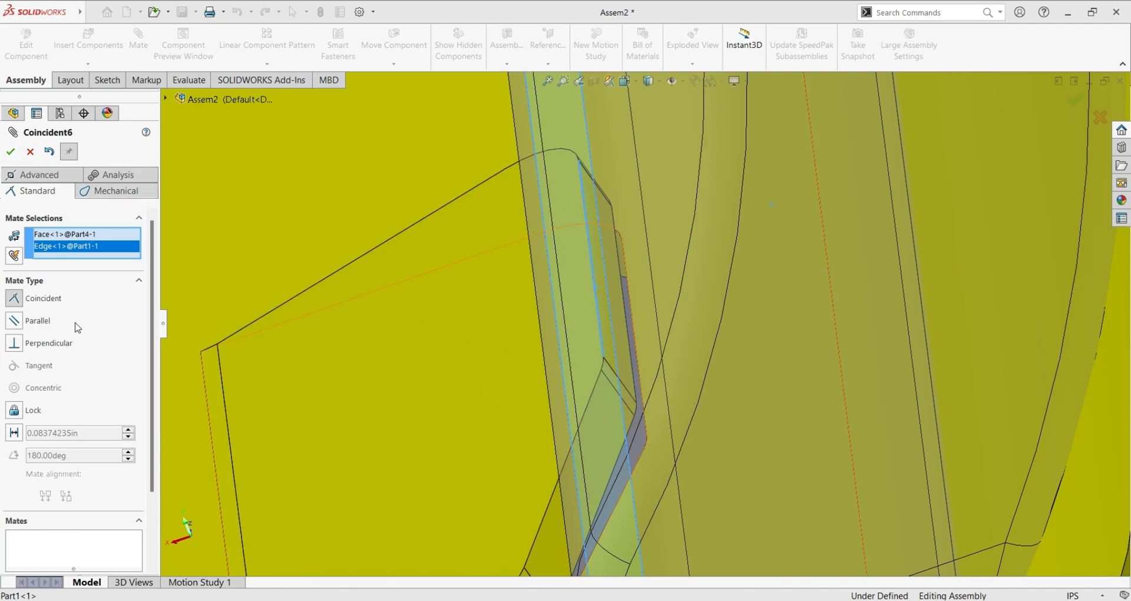
left_click(16, 156)
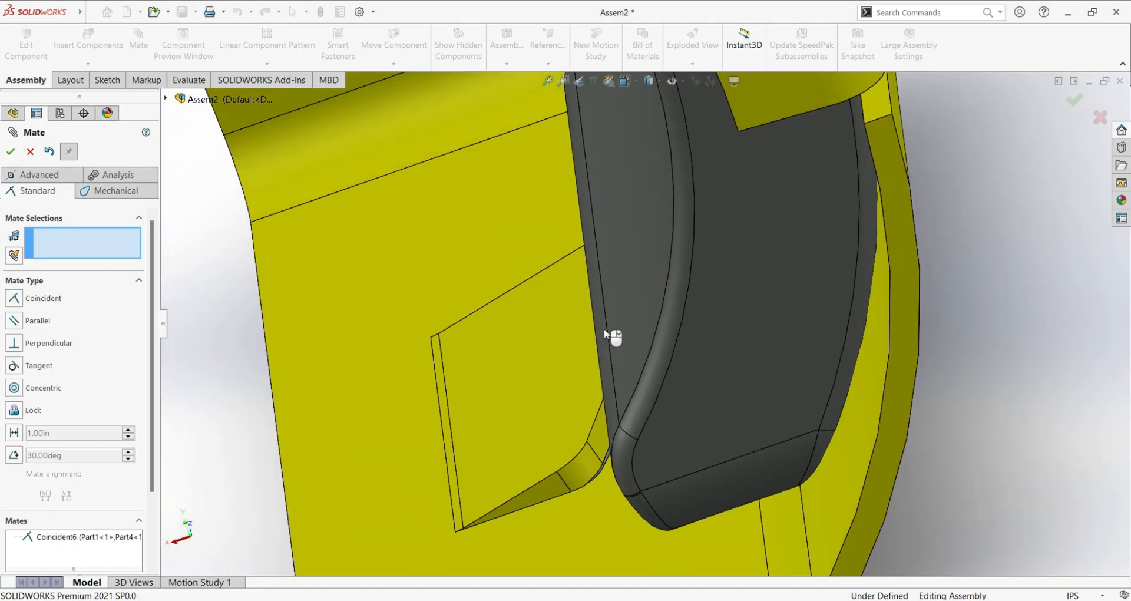
Examine the fit of Part4 against Part1's lower tab up close and from other angles.
middle_click_drag(607, 334, 524, 350)
scroll(543, 334, "down", 5)
scroll(590, 335, "down", 3)
scroll(606, 336, "up", 3)
scroll(371, 295, "up", 6)
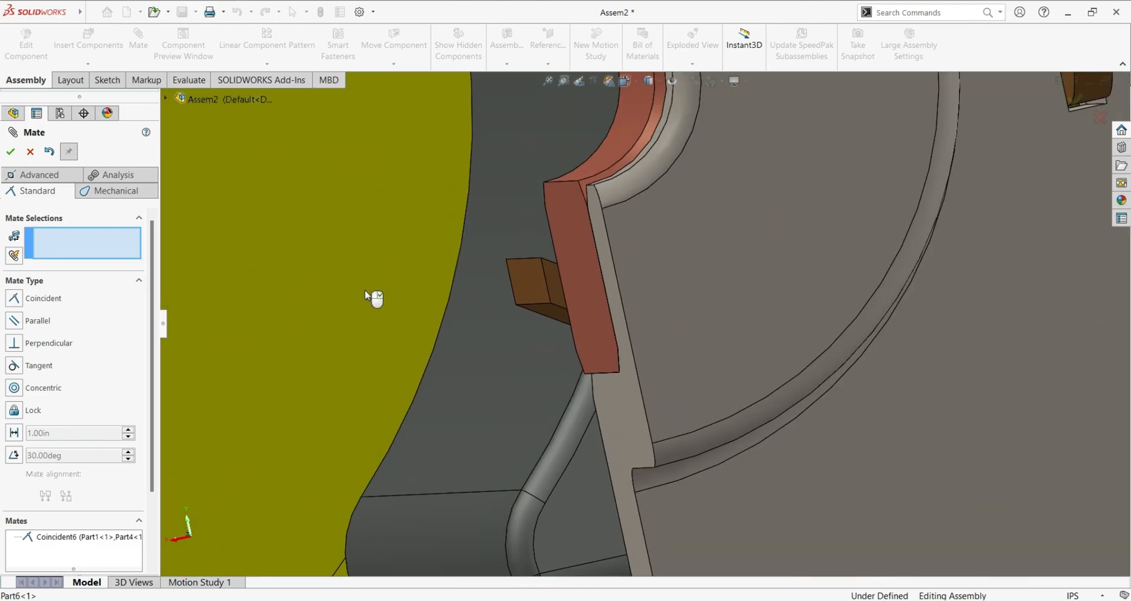
scroll(581, 421, "down", 4)
scroll(904, 472, "down", 8)
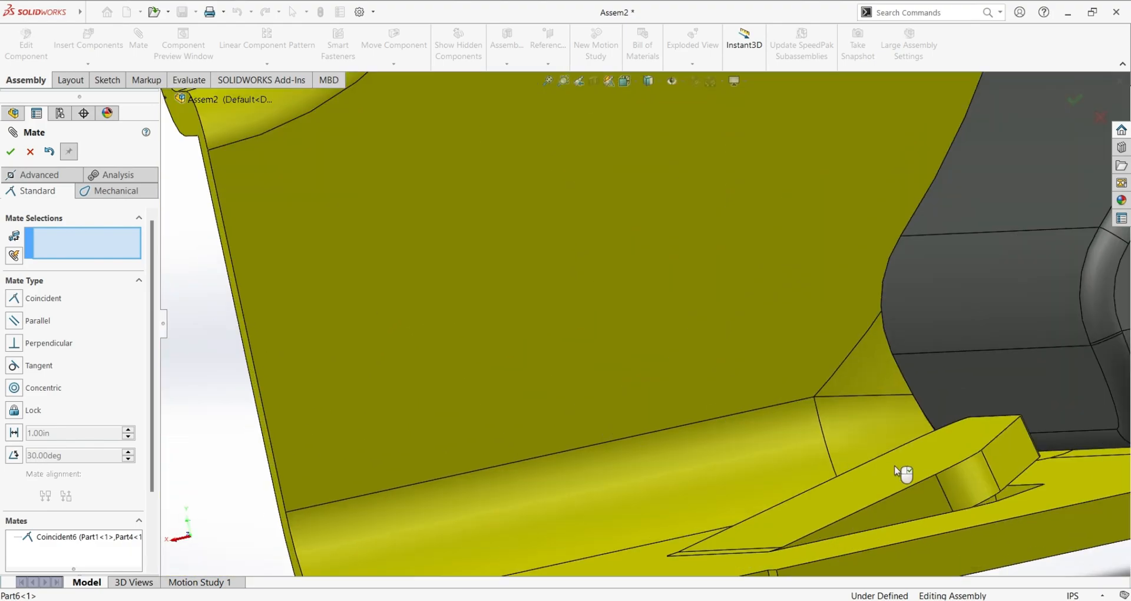
scroll(998, 439, "up", 6)
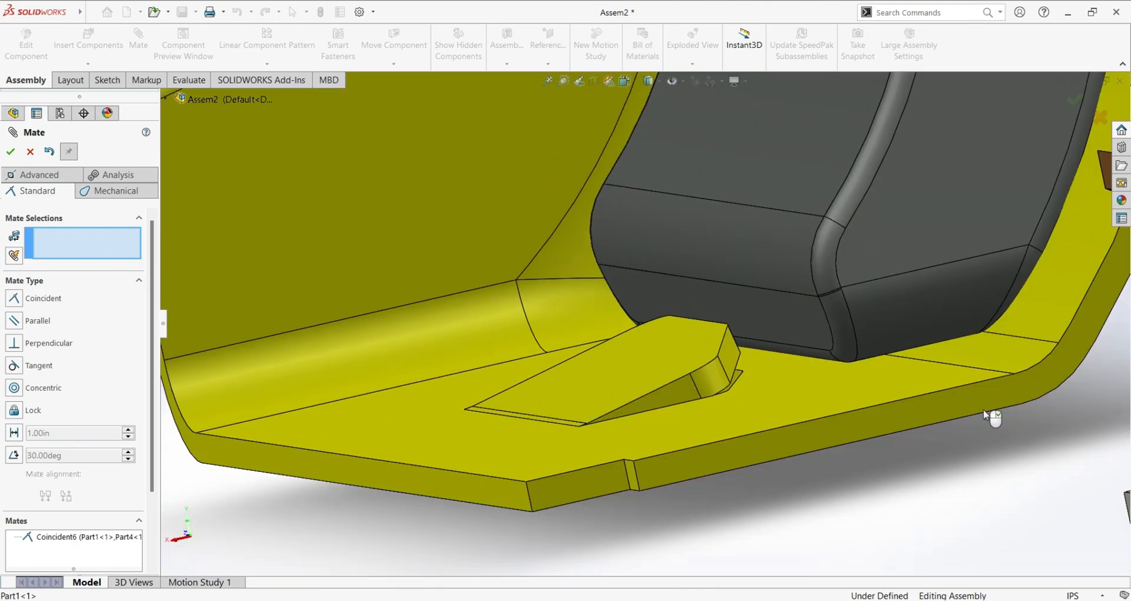
Check Part4's seating along the inside of the sectioned housing and close the Mate command.
scroll(742, 369, "down", 6)
scroll(601, 243, "up", 5)
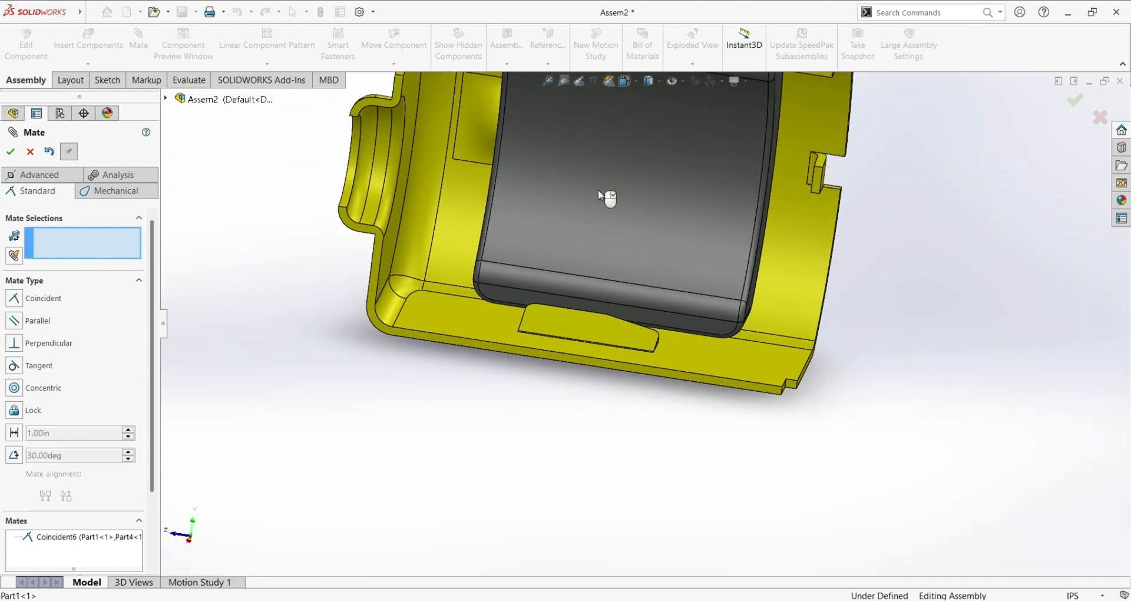
scroll(613, 296, "down", 3)
mouse_move(661, 305)
middle_mouse_down("ctrl")
mouse_move(618, 299)
mouse_move(651, 318)
middle_mouse_up("ctrl")
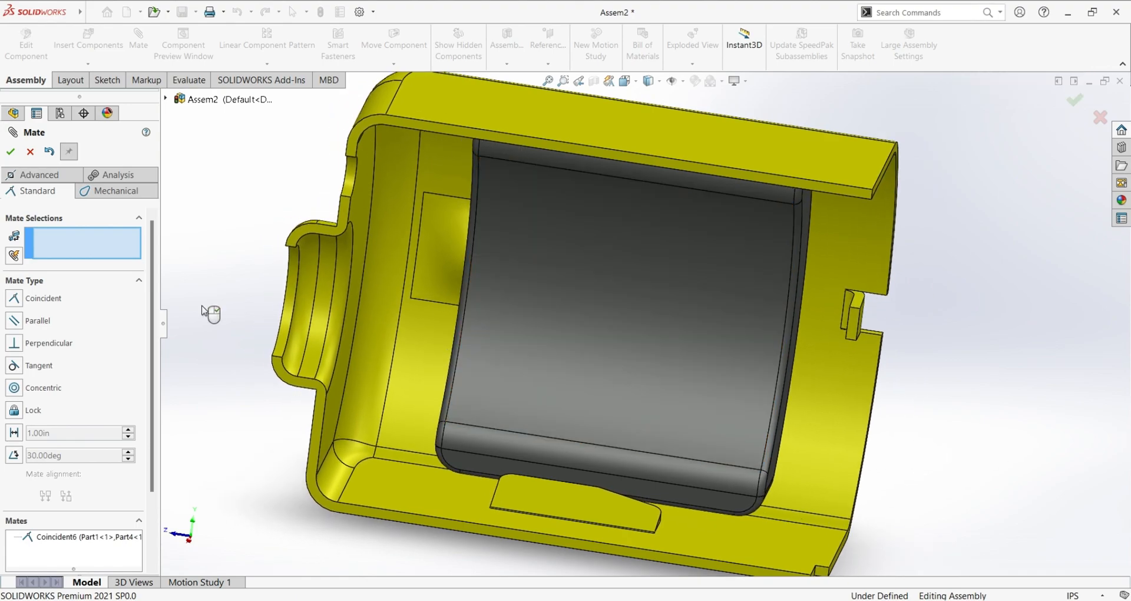
left_click(33, 150)
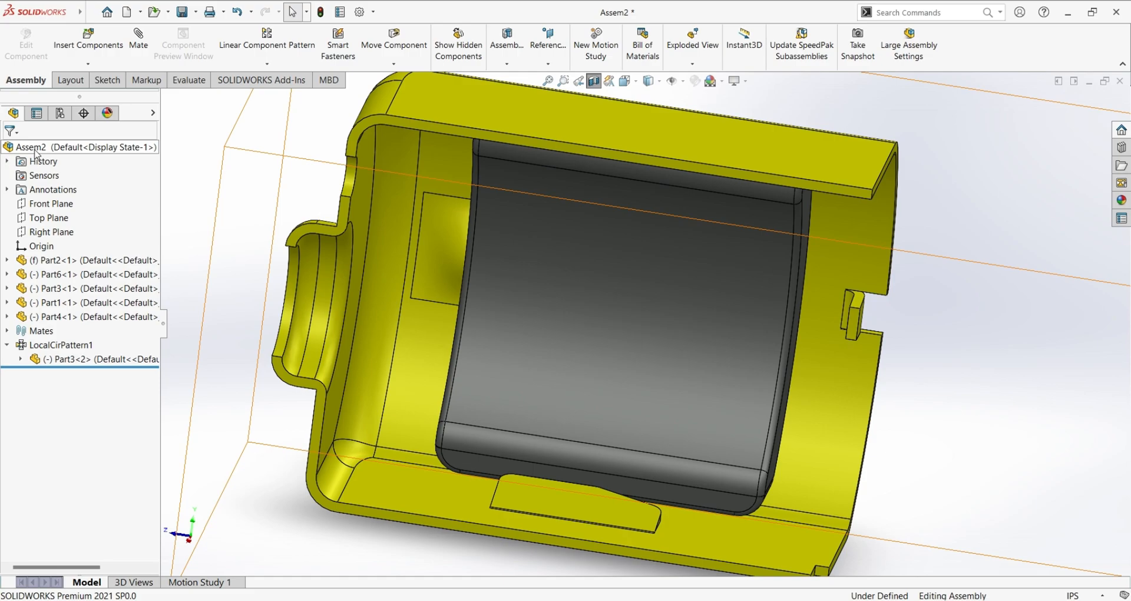
Hide the end cap Part2 and turn off the section view.
scroll(913, 318, "up", 6)
middle_click_drag(913, 329, 776, 375)
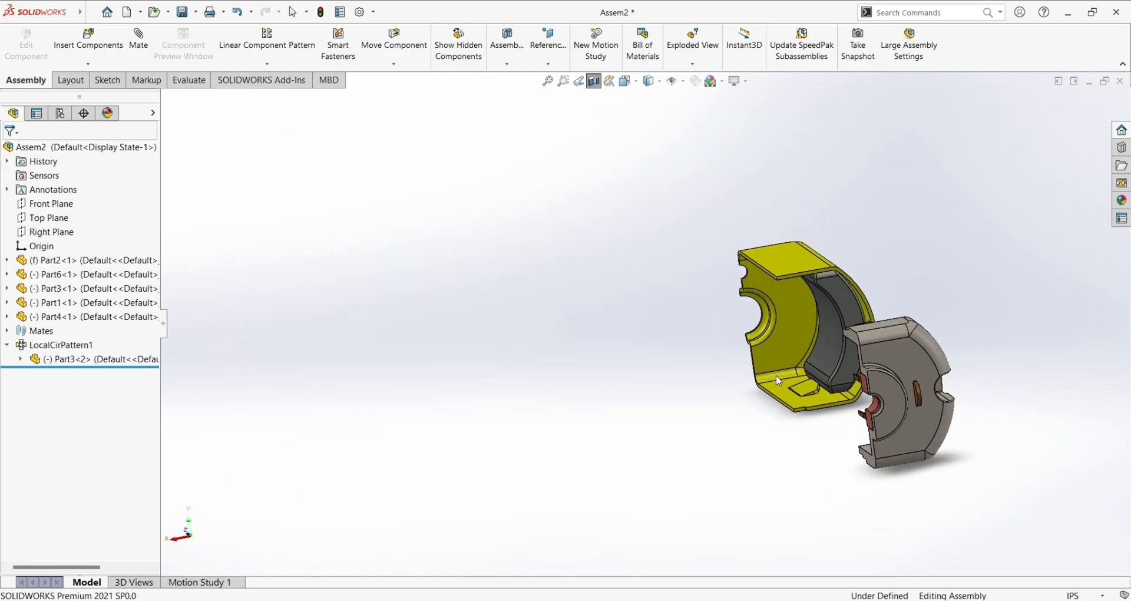
left_click(889, 357)
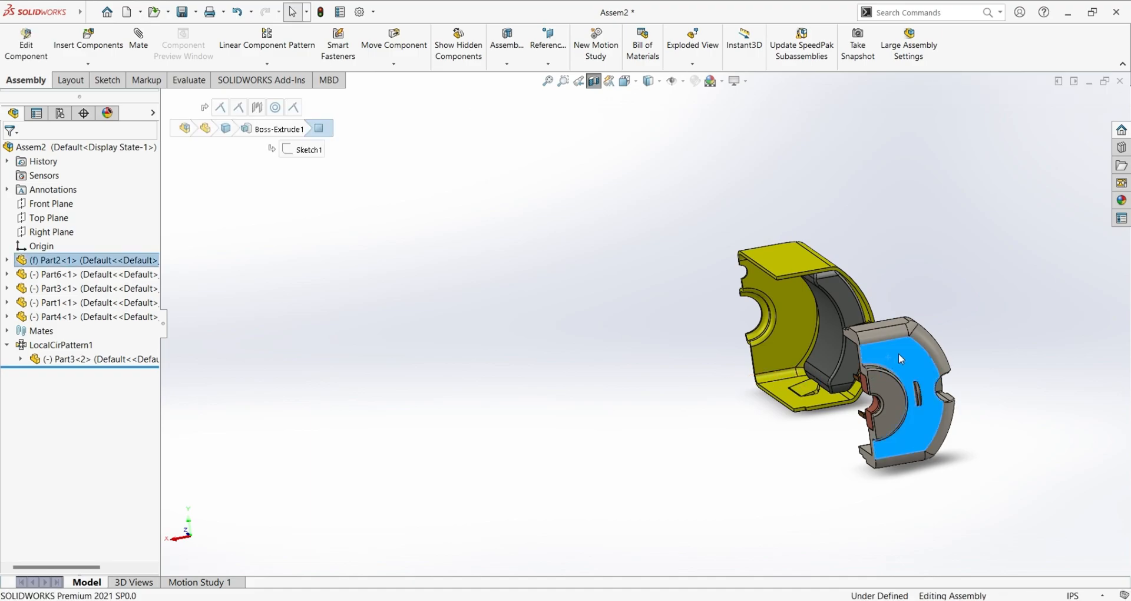
left_click(995, 293)
left_click(948, 369)
middle_click_drag(956, 383, 955, 377)
scroll(954, 377, "down", 6)
scroll(674, 378, "down", 3)
scroll(486, 489, "down", 3)
middle_click_drag(476, 533, 496, 545)
scroll(590, 512, "up", 5)
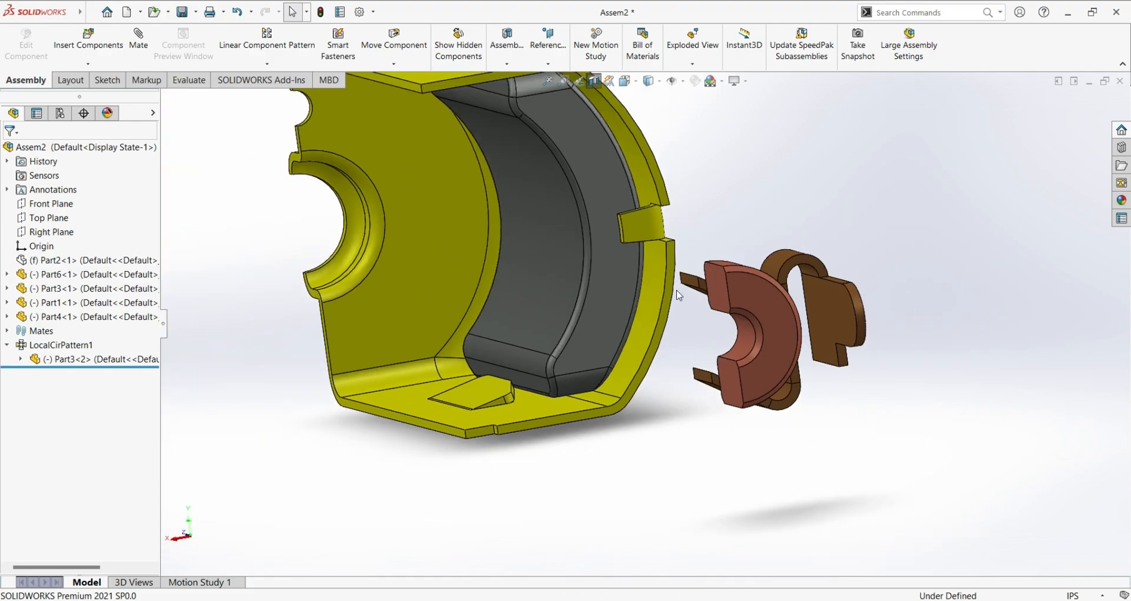
left_click(593, 81)
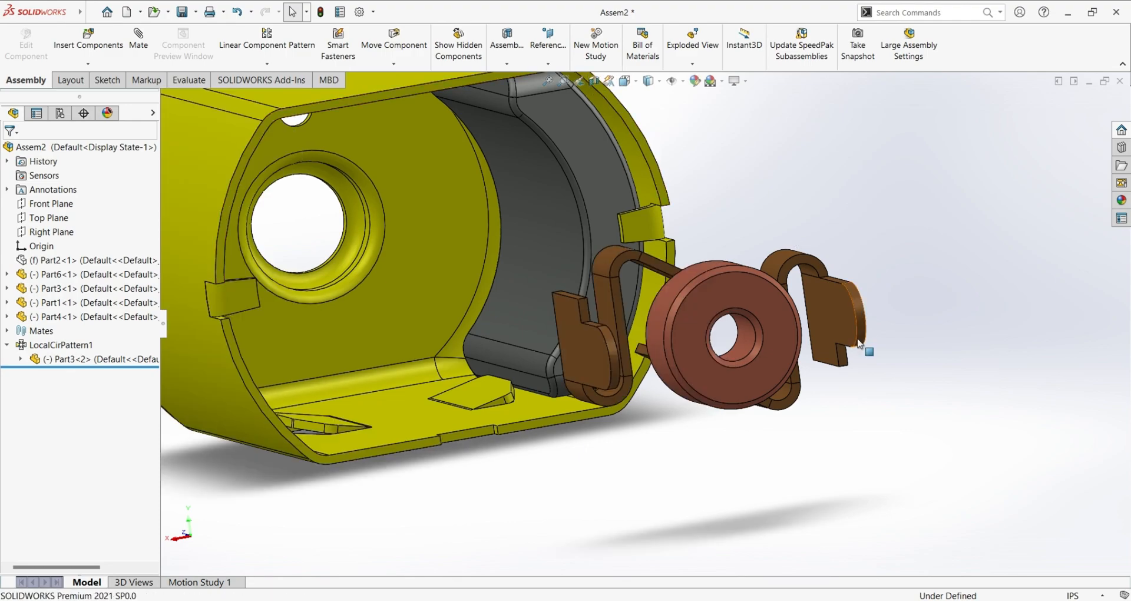
Show the hidden end cap Part2 again.
left_click(85, 275)
left_click(81, 290)
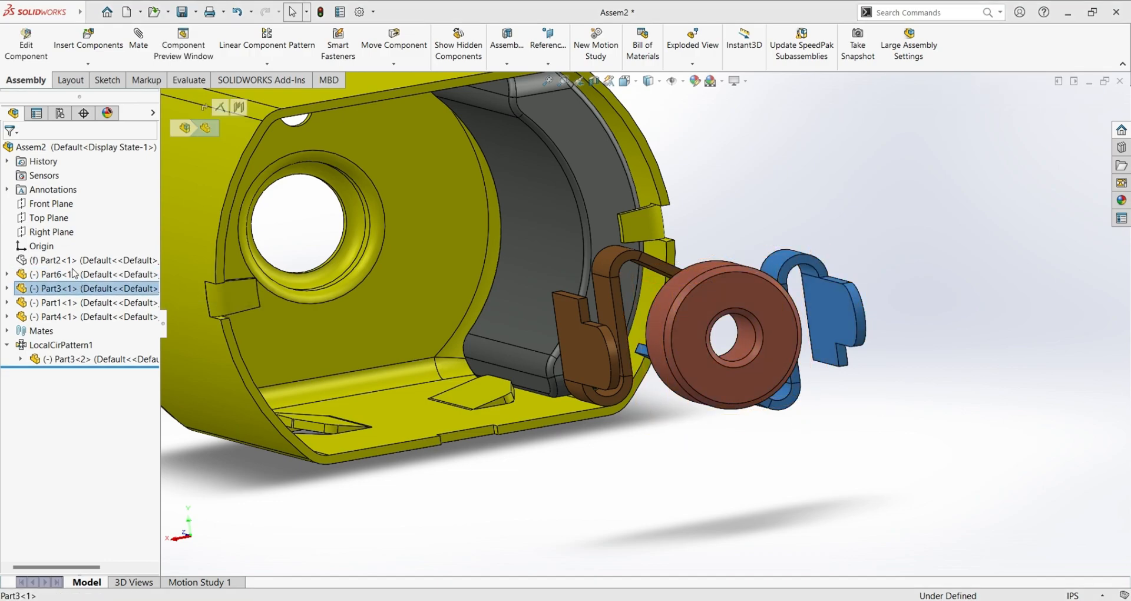
left_click(70, 261)
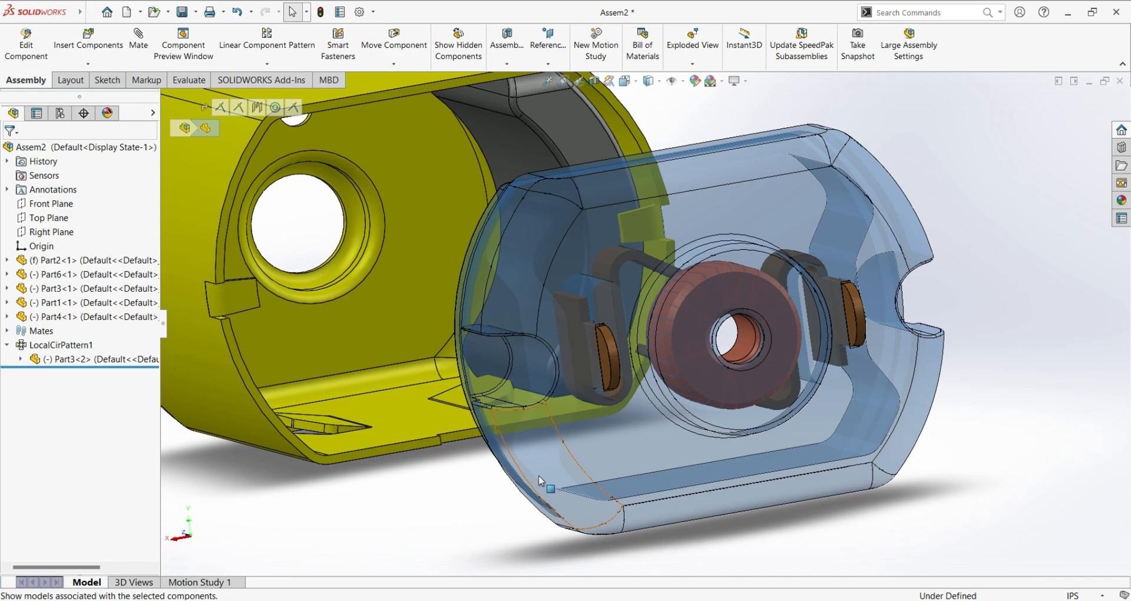
left_click(962, 391)
scroll(935, 389, "up", 4)
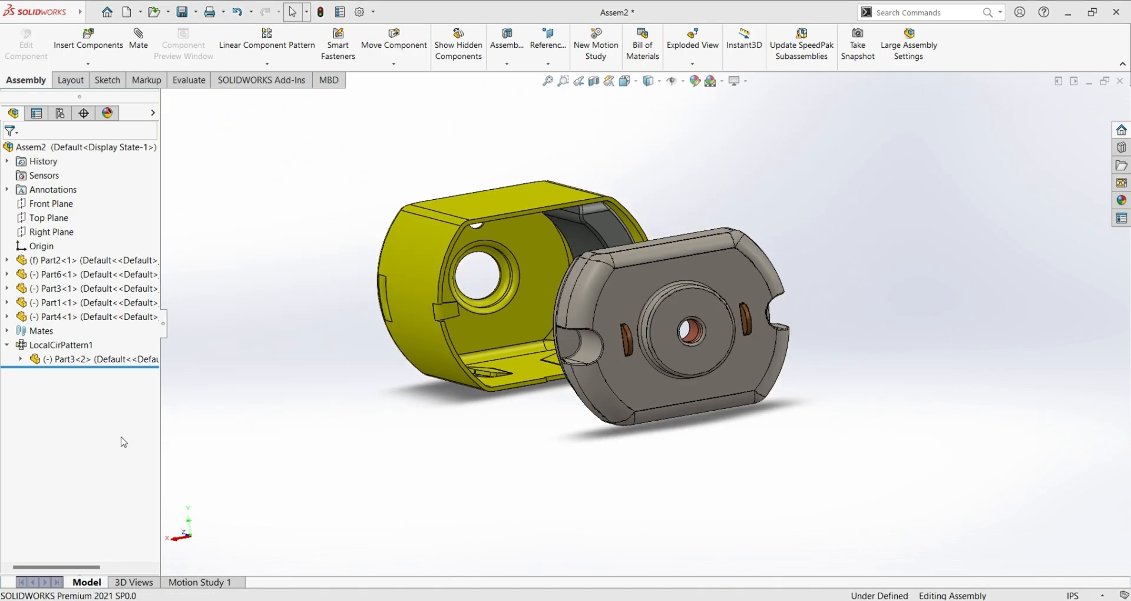
Insert Part5 into the assembly below the housing and hide the end cap Part2.
left_click_drag(116, 398, 524, 471)
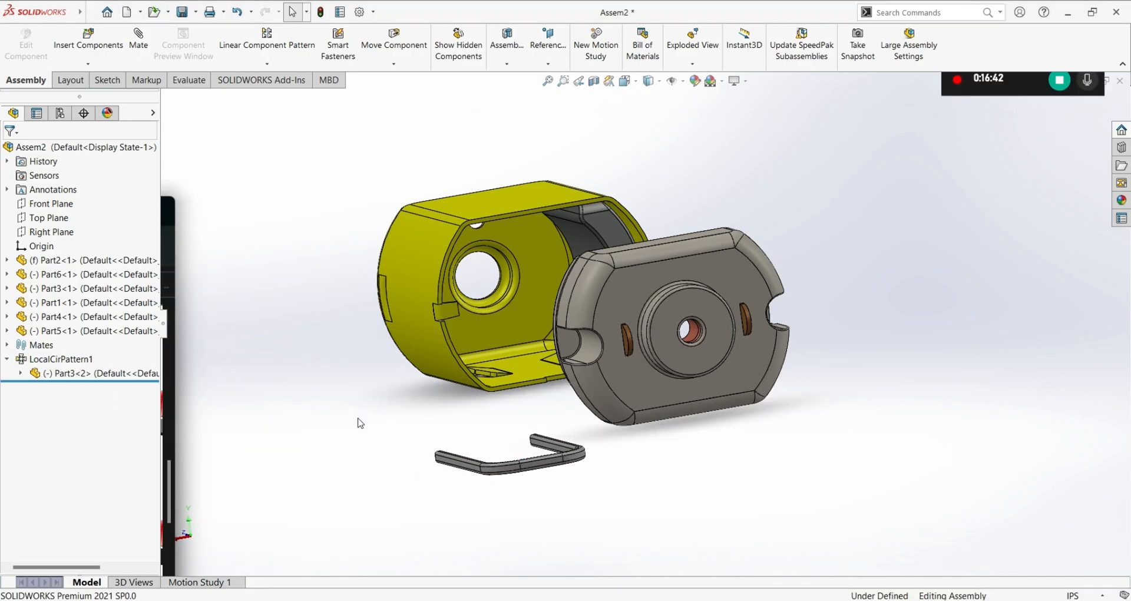
middle_click_drag(719, 188, 793, 128)
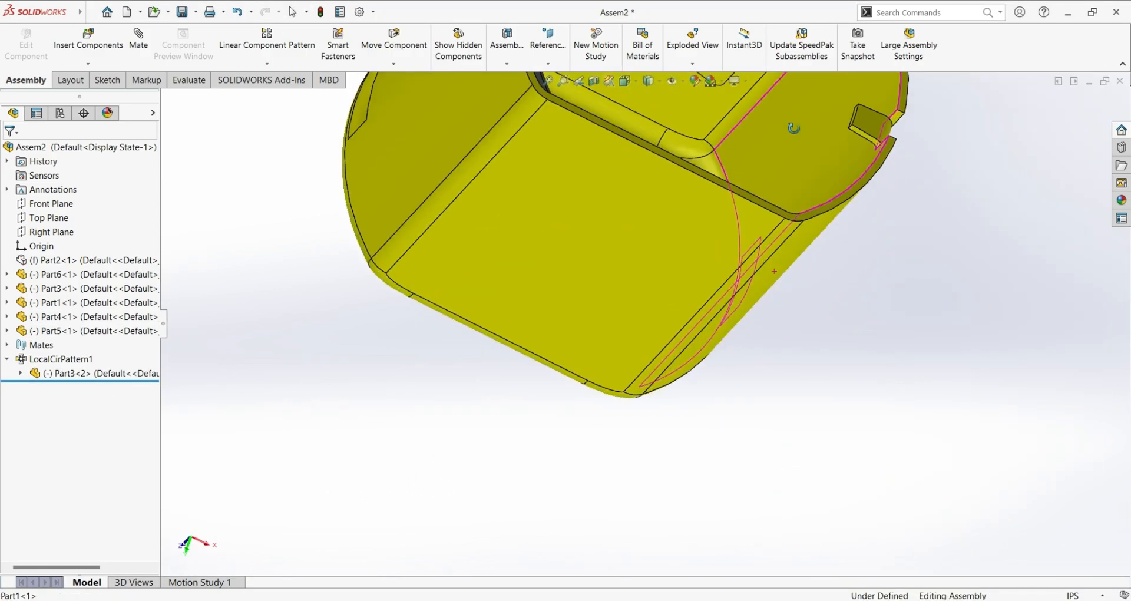
Add a coincident mate between Part5's flat long face and Part1's inner flat wall opposite the tabs.
scroll(790, 116, "up", 3)
scroll(789, 117, "down", 10)
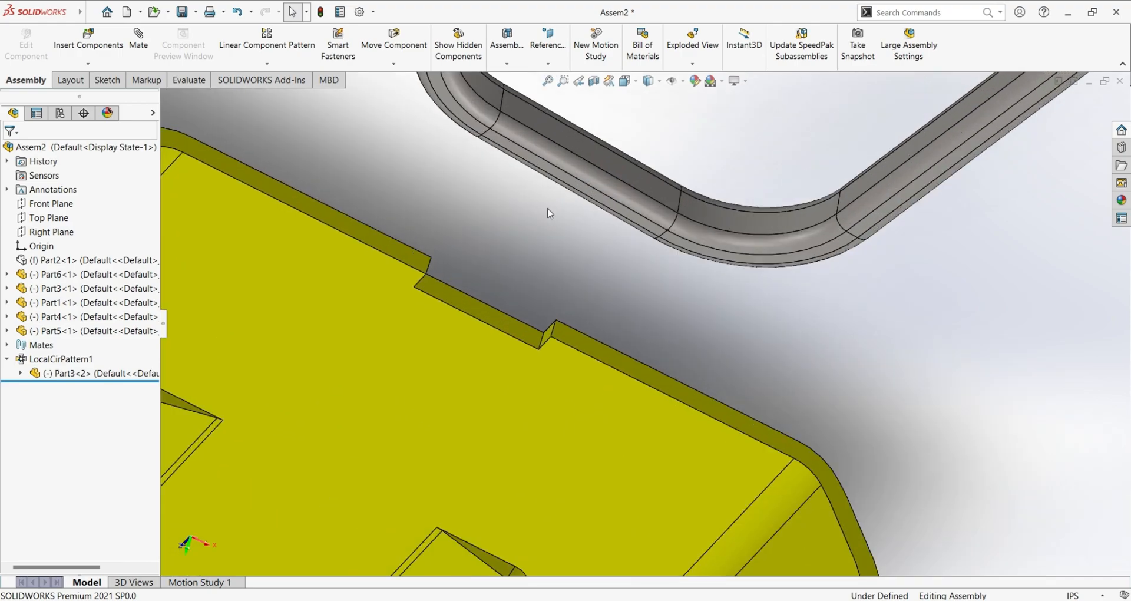
left_click(568, 182)
left_click(719, 116)
scroll(592, 318, "up", 6)
middle_click_drag(565, 429, 577, 545)
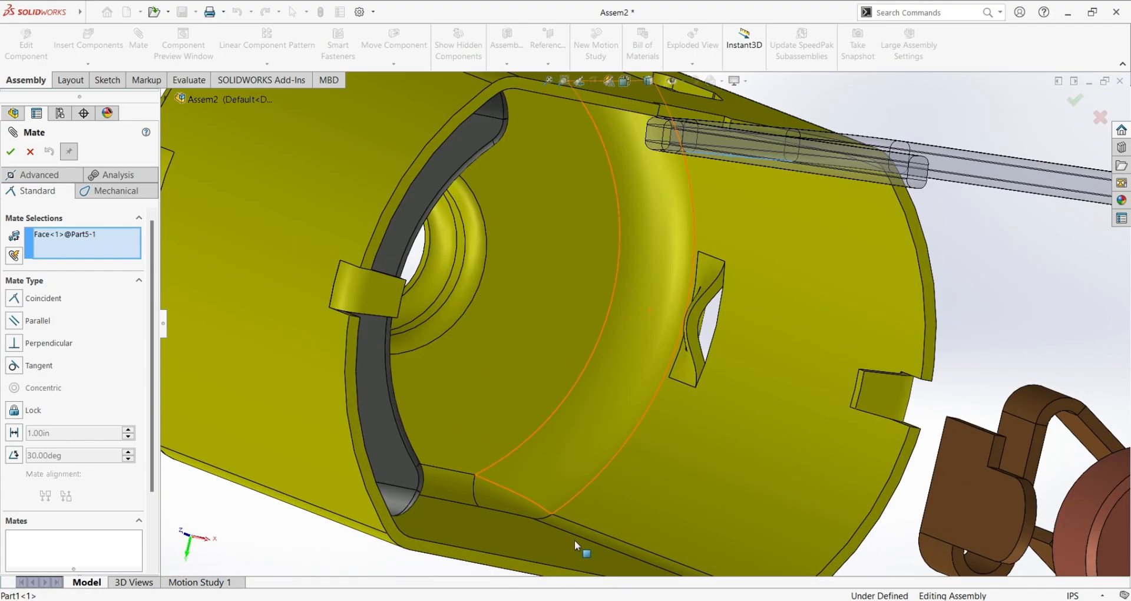
left_click(523, 536)
scroll(344, 373, "up", 2)
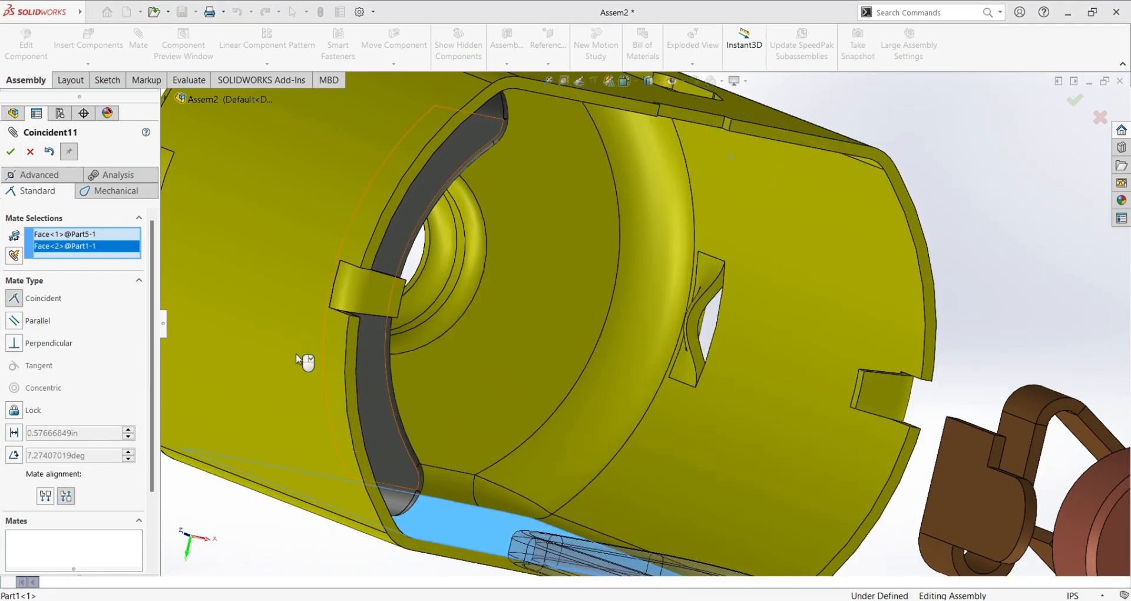
scroll(536, 449, "up", 3)
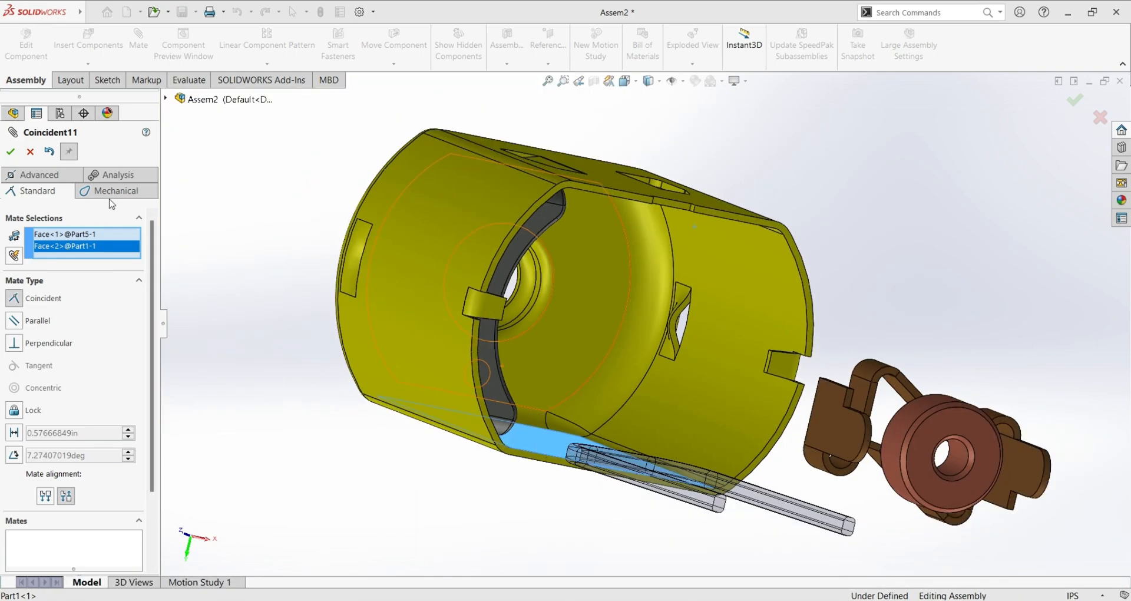
left_click(17, 151)
Move Part5 freehand at the open end of the housing, check its orientation and close the Mate command.
middle_click_drag(642, 494, 533, 557)
left_click_drag(804, 428, 831, 380)
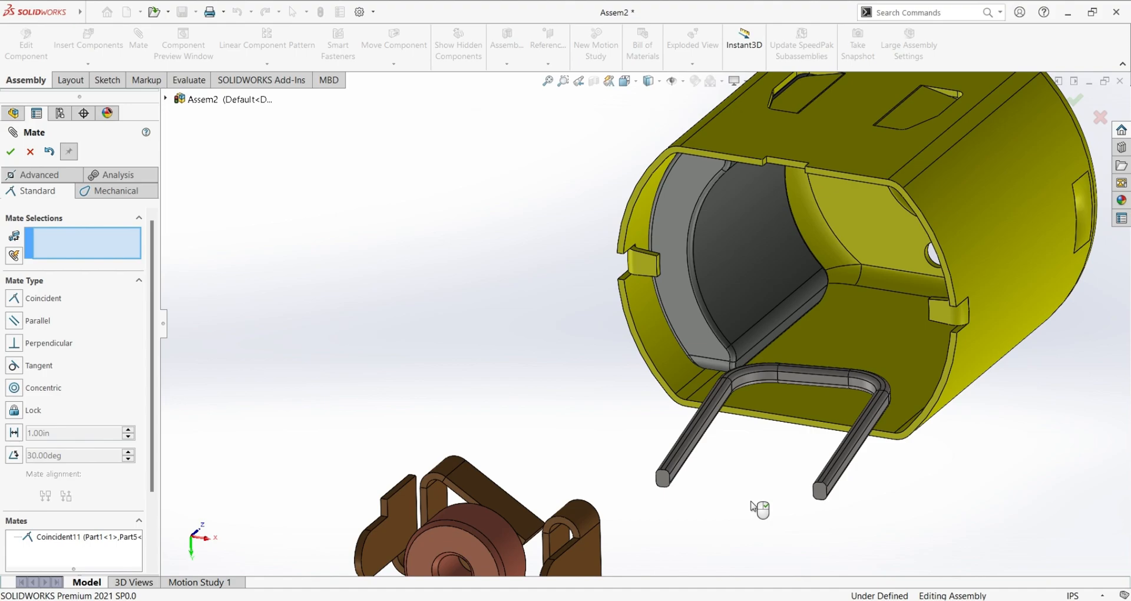
middle_click_drag(833, 380, 855, 443)
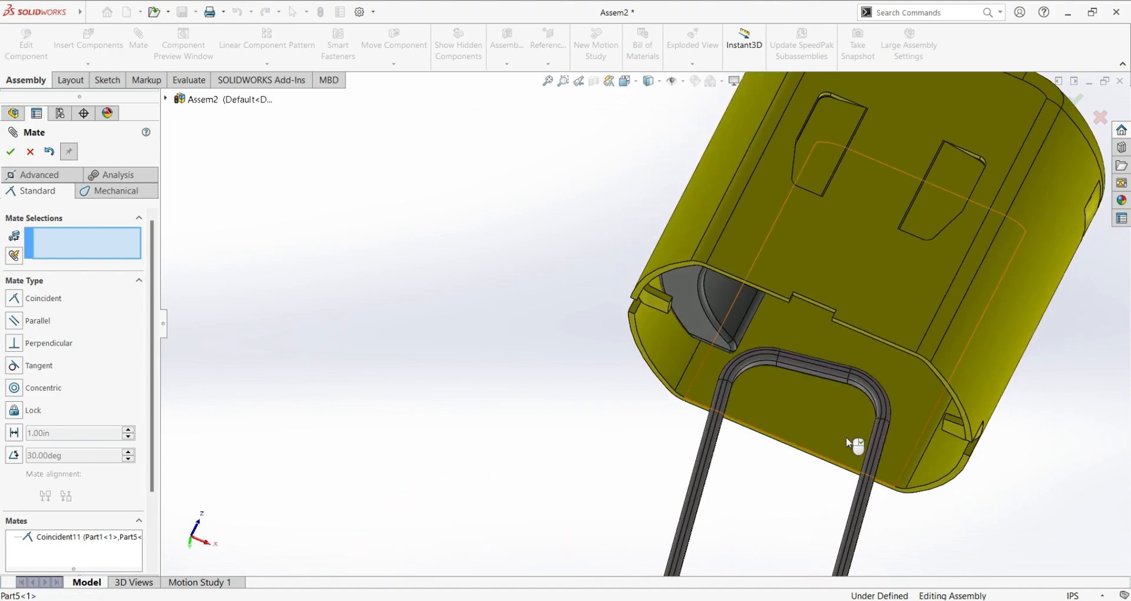
scroll(850, 388, "down", 5)
scroll(836, 372, "up", 8)
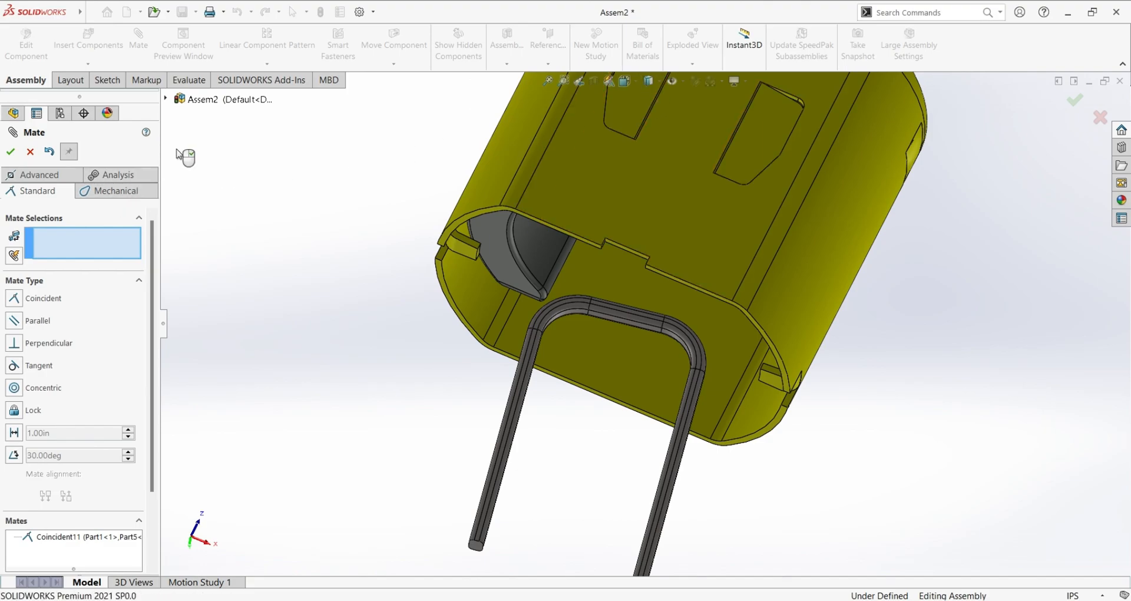
left_click(10, 152)
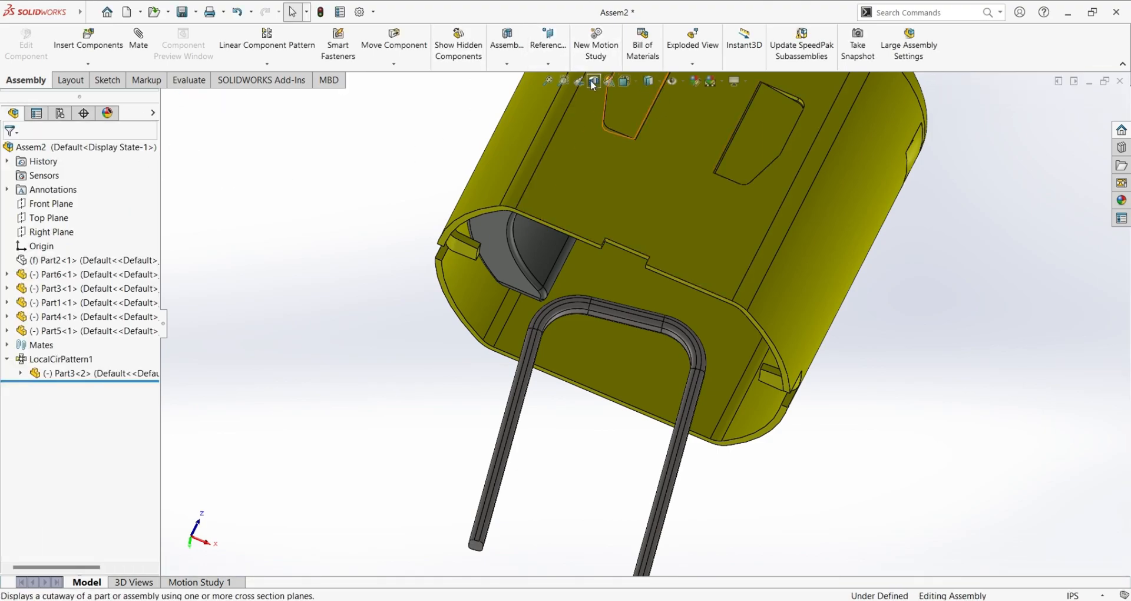
Create a section view of the assembly on the Top Plane.
left_click(591, 81)
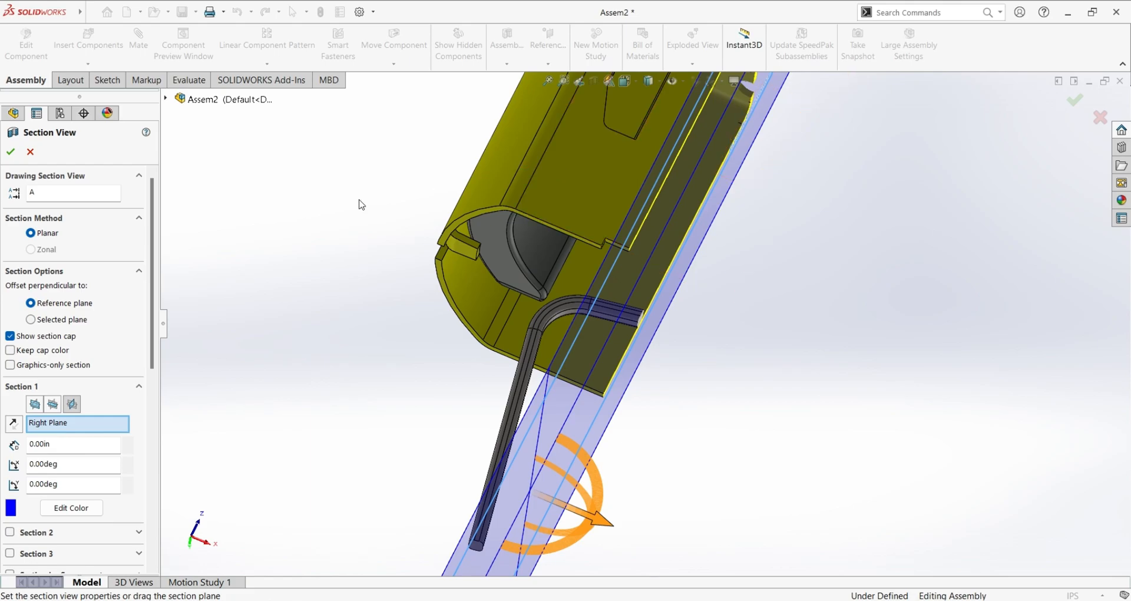
left_click(53, 404)
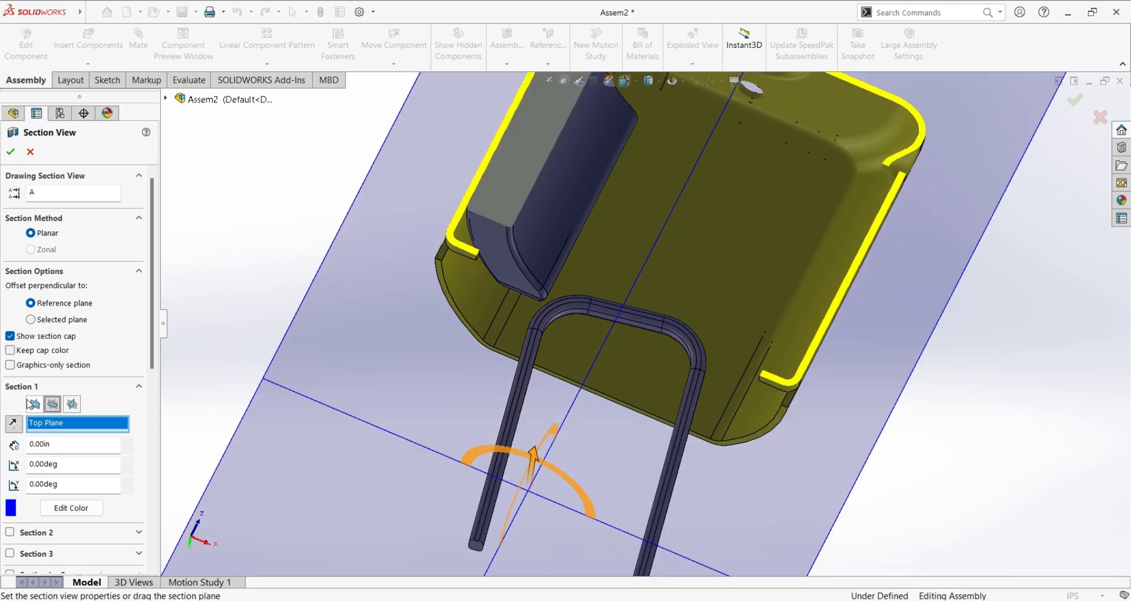
left_click(10, 152)
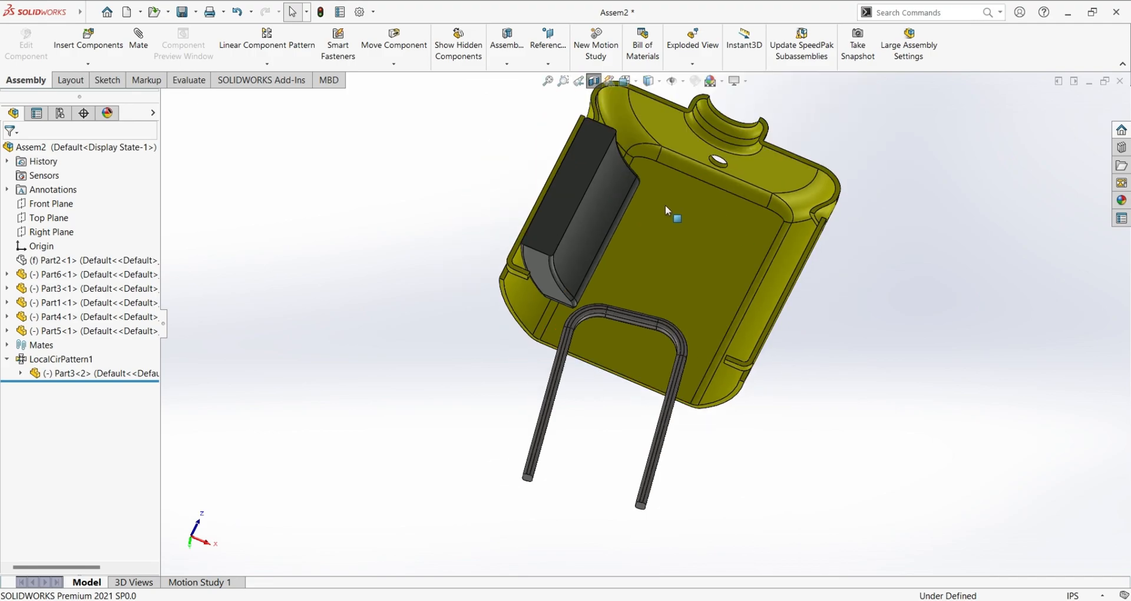
Add a coincident mate between the outer flat face of Part5's crossbar and Part1's inner end face.
scroll(665, 206, "down", 5)
scroll(655, 478, "up", 3)
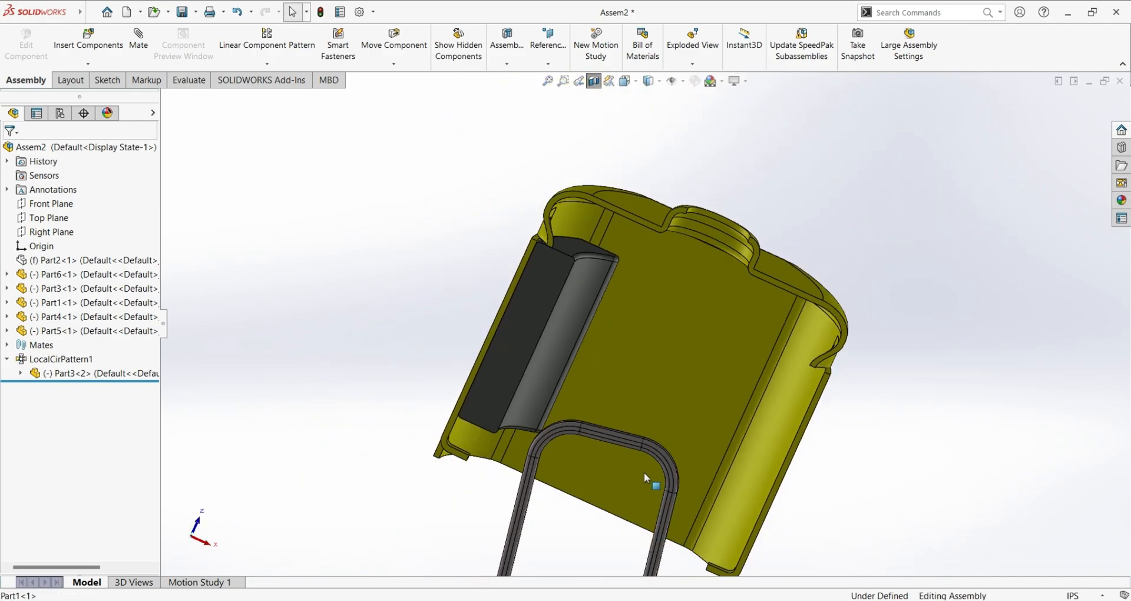
middle_click_drag(644, 474, 634, 538)
scroll(617, 405, "down", 7)
middle_click_drag(634, 362, 625, 407)
left_click(626, 408)
left_click(781, 340)
middle_click_drag(728, 338, 808, 165)
scroll(808, 164, "up", 6)
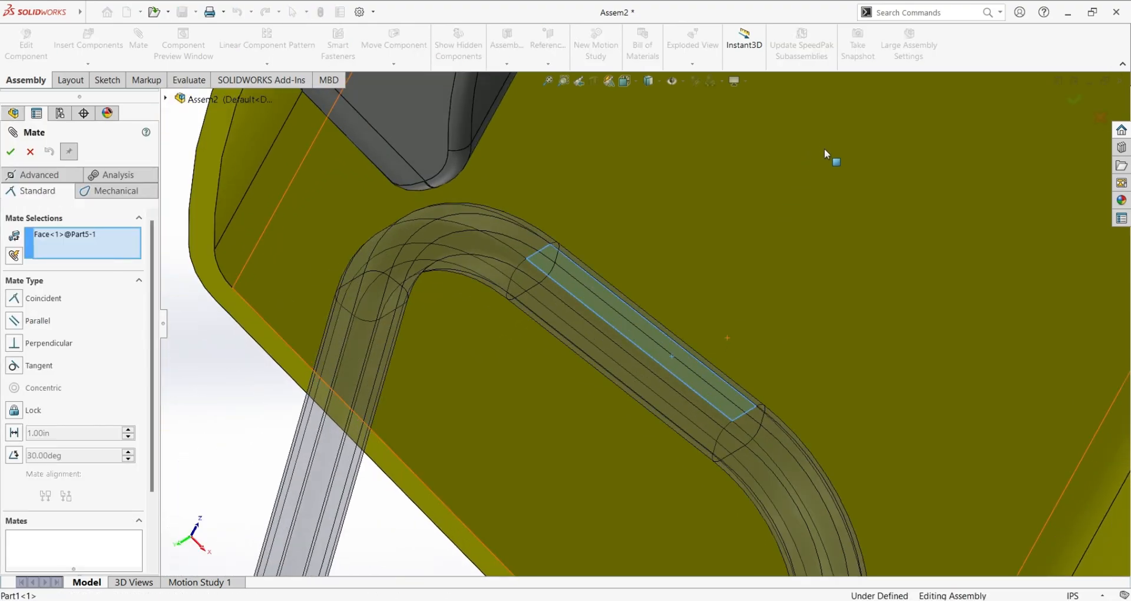
scroll(866, 324, "down", 4)
middle_click_drag(866, 324, 882, 169)
scroll(882, 169, "down", 6)
scroll(849, 177, "up", 3)
scroll(843, 178, "up", 3)
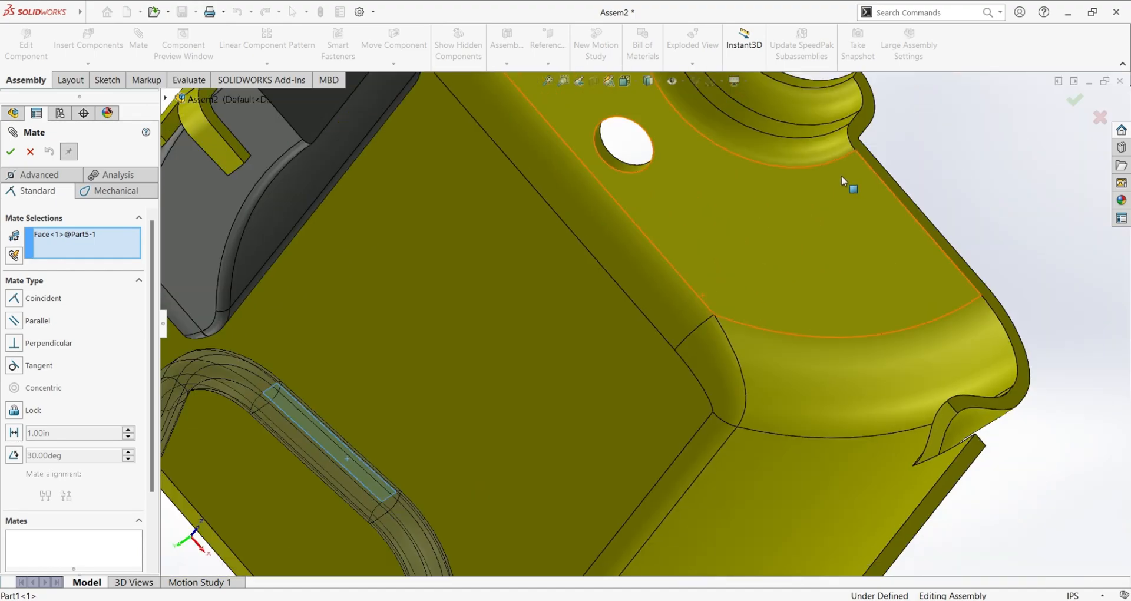
middle_click_drag(639, 255, 698, 330)
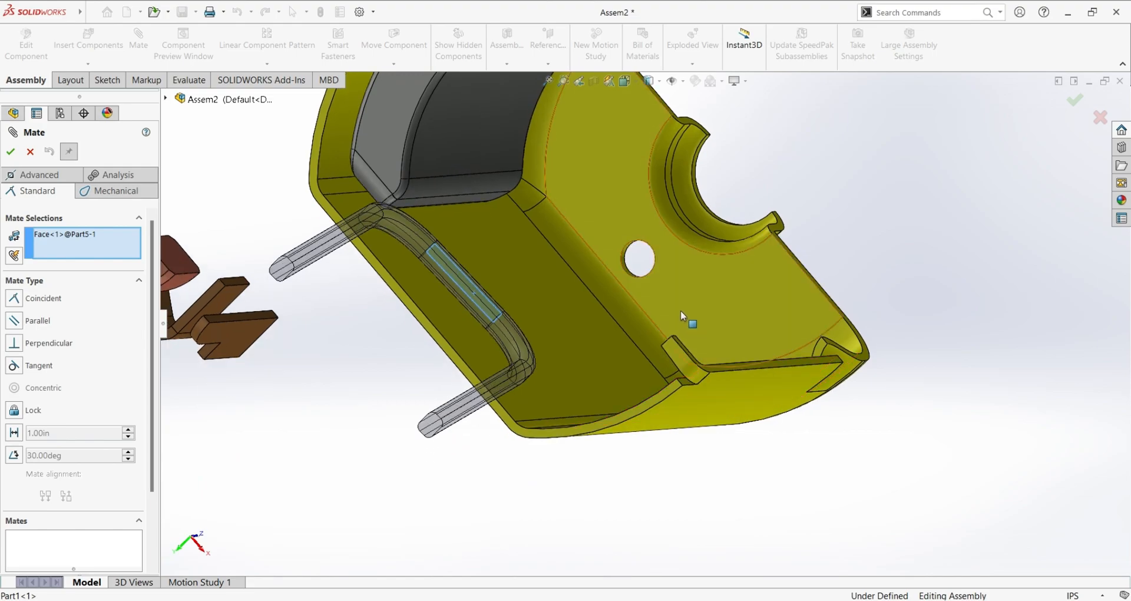
scroll(597, 197, "down", 2)
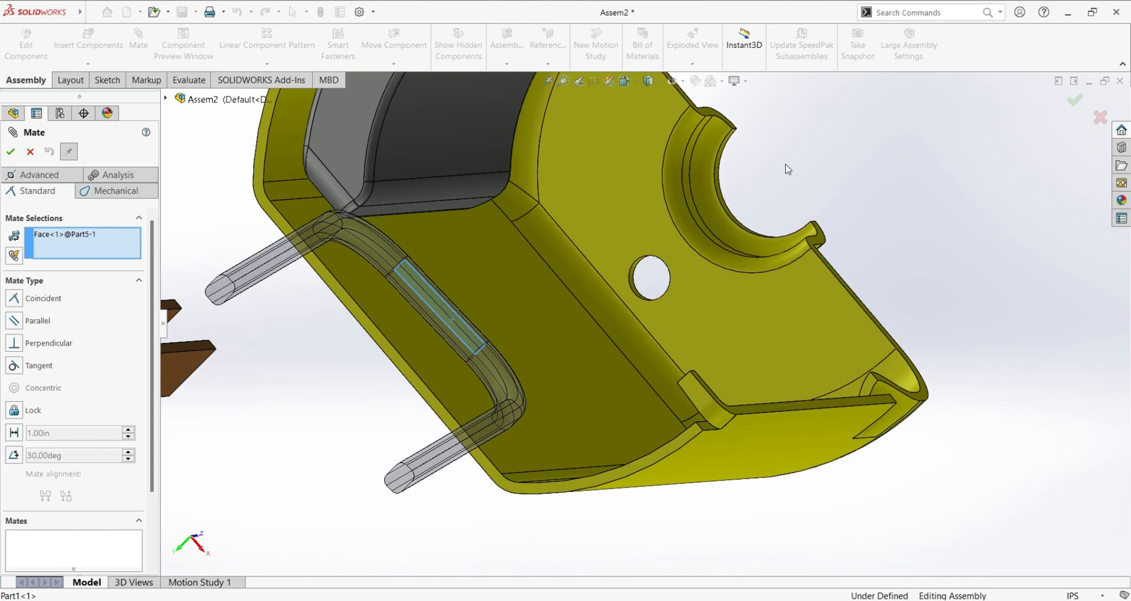
left_click(707, 322)
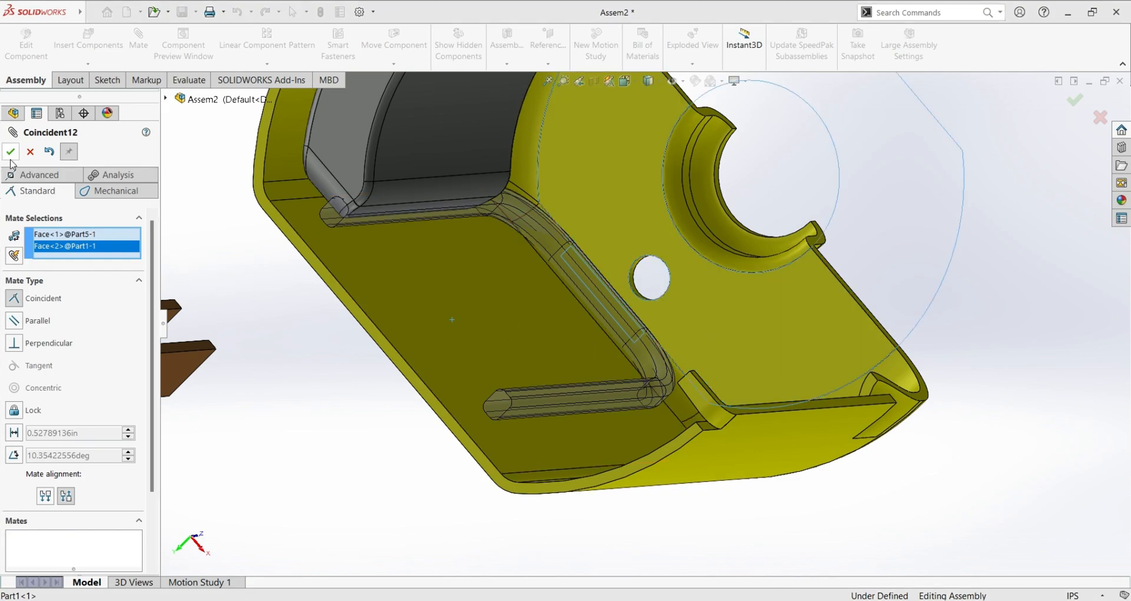
left_click(10, 155)
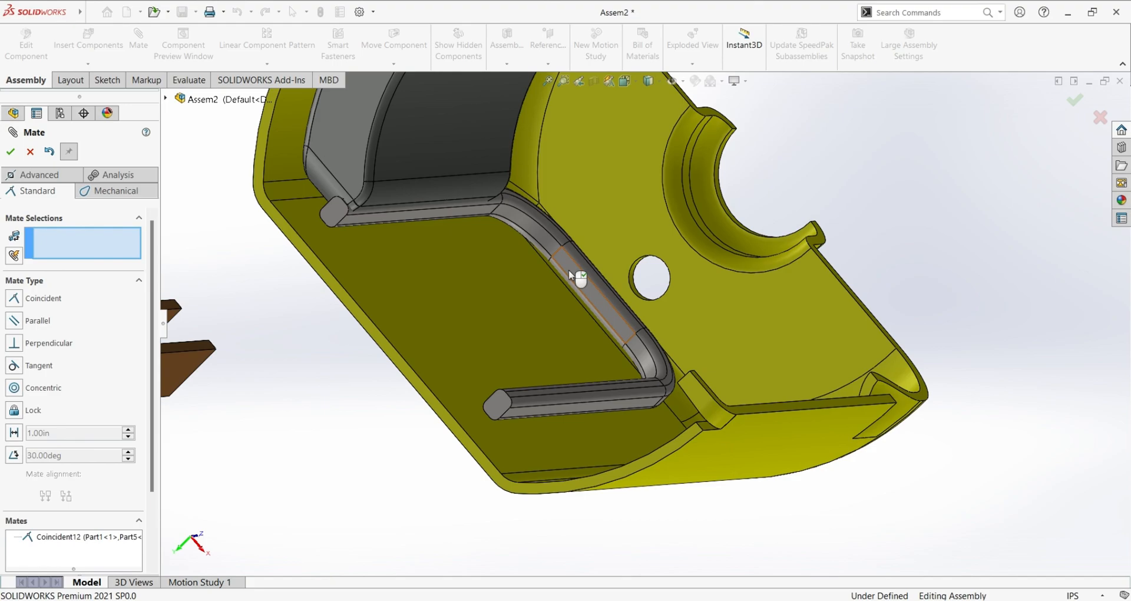
Slide Part5 along the housing's end face beside Part4, close the Mate command and turn off the section view.
left_click_drag(575, 284, 600, 303)
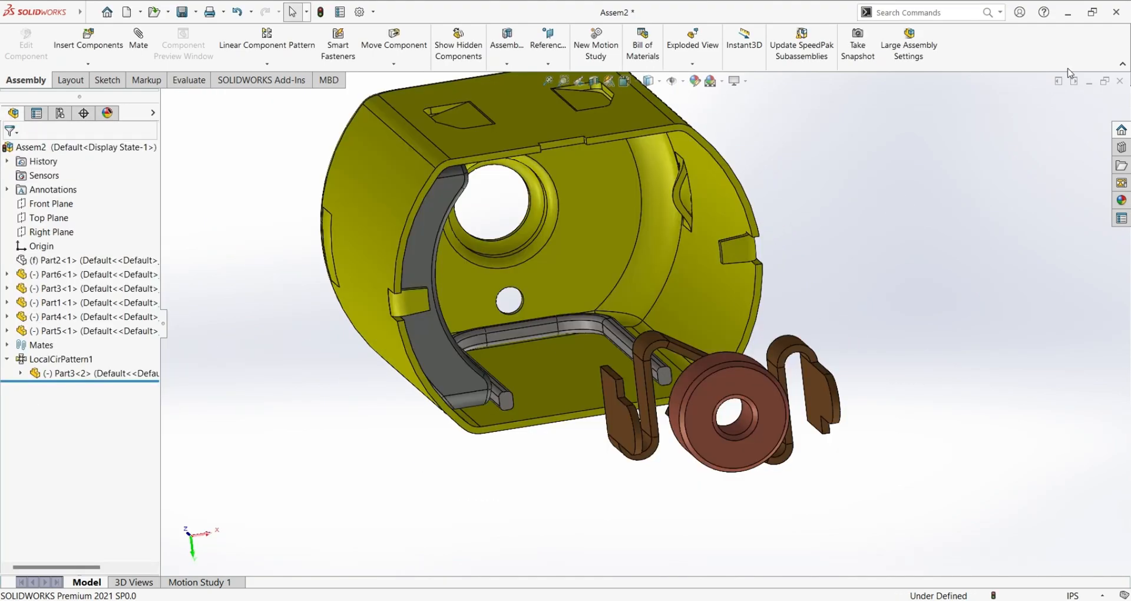
middle_click_drag(976, 262, 950, 295)
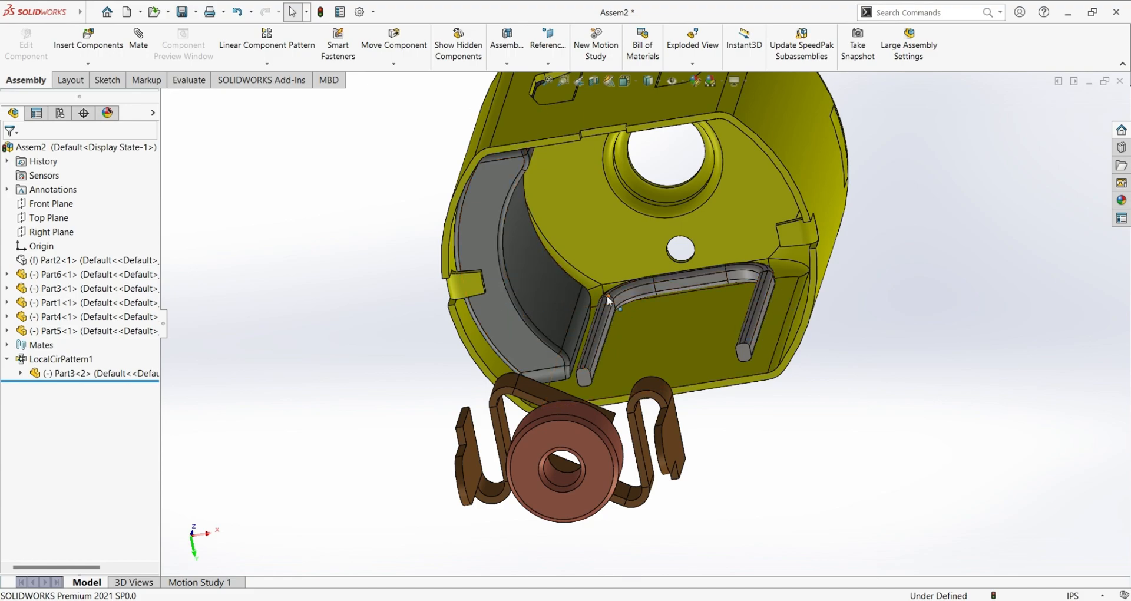
Mirror the magnet Part4 about the assembly's Right Plane.
left_click(61, 232)
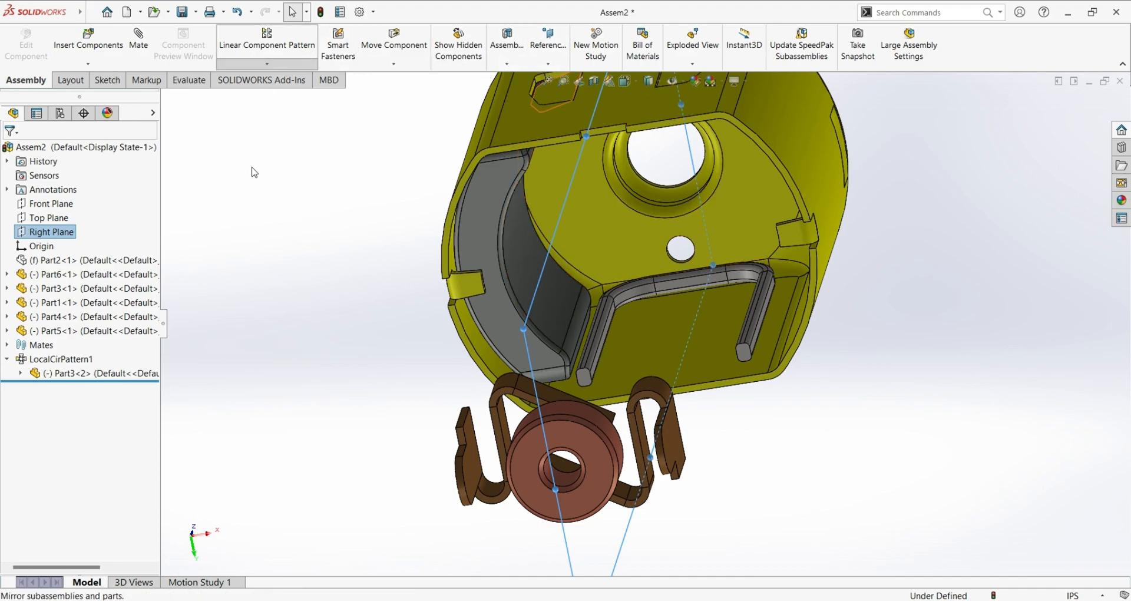
left_click(525, 270)
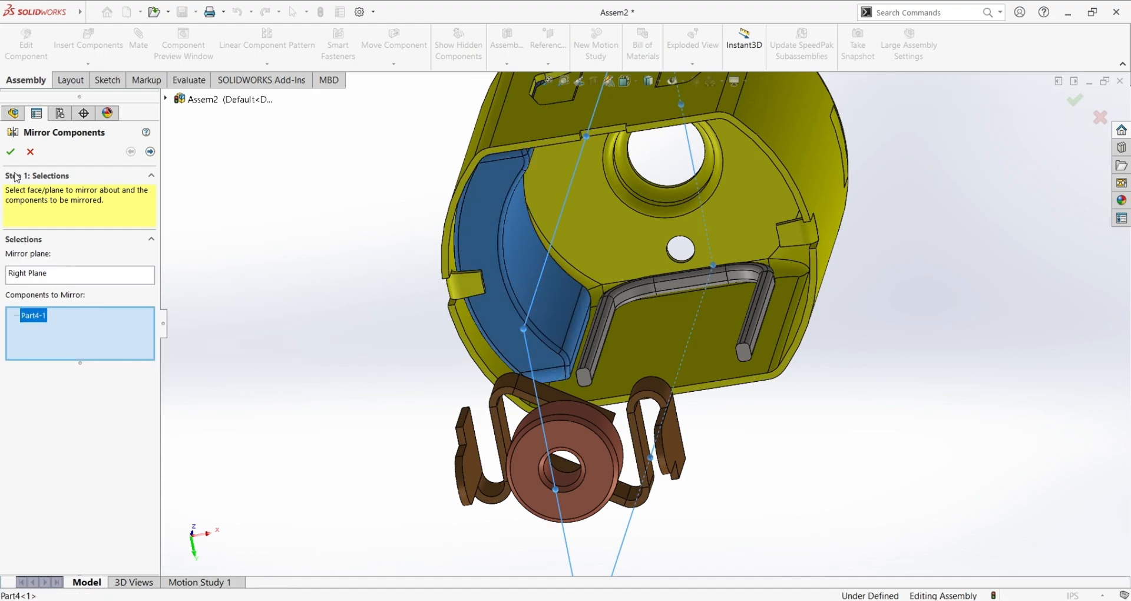
left_click(10, 151)
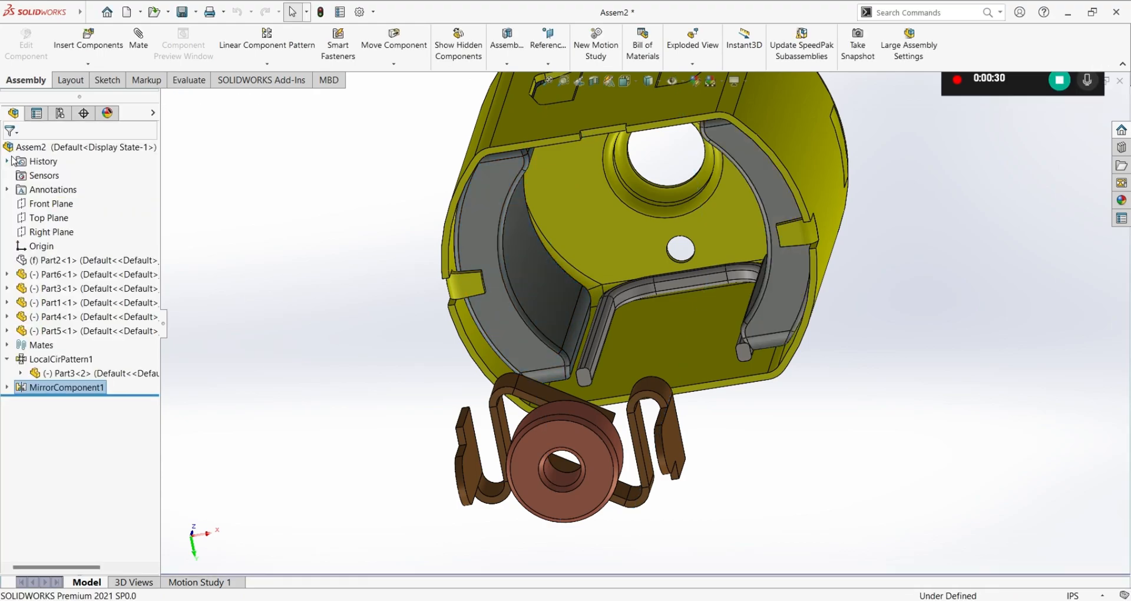
Start a Width mate and select the outer side faces of Part5's two legs as the width faces.
middle_click_drag(794, 276, 913, 308)
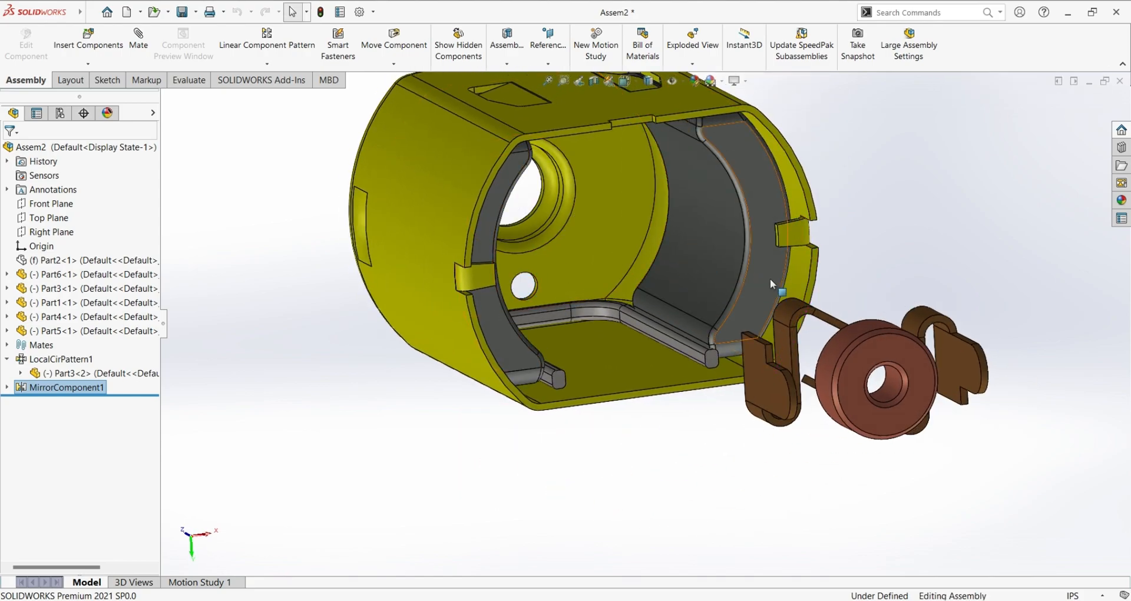
middle_click_drag(582, 348, 585, 371)
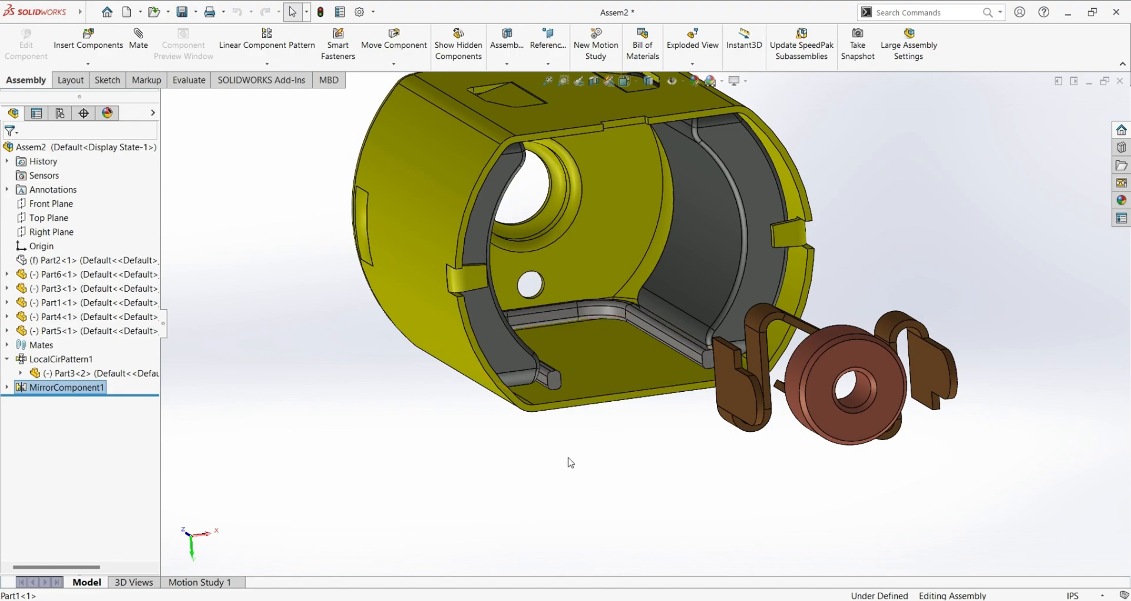
left_click(207, 254)
left_click(138, 47)
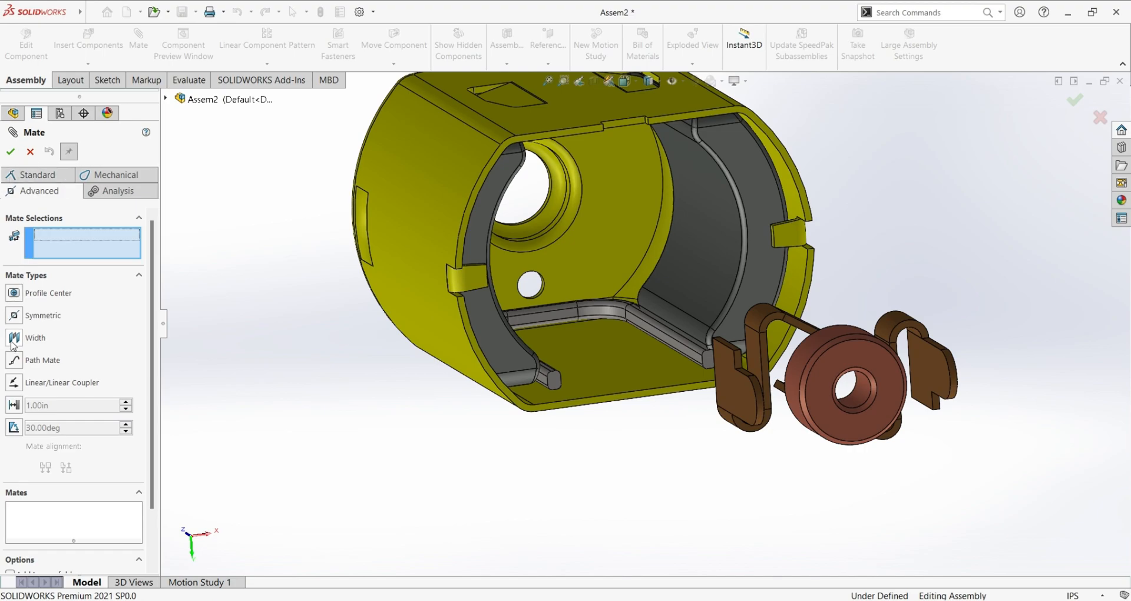
left_click(13, 341)
scroll(514, 362, "down", 5)
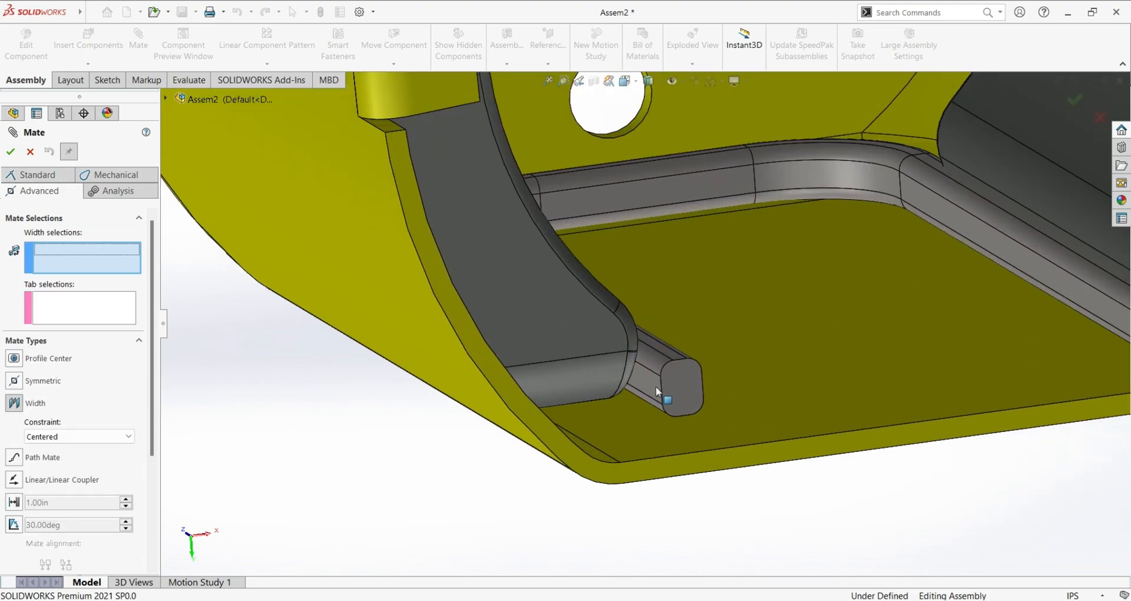
left_click(655, 386)
scroll(886, 386, "up", 5)
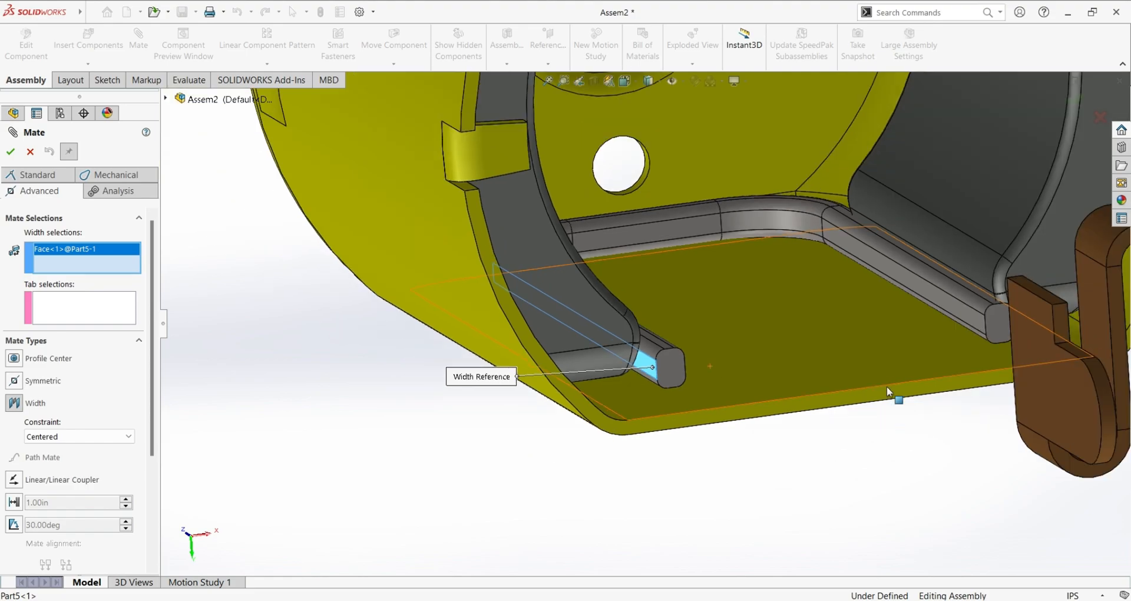
middle_click_drag(889, 387, 862, 409)
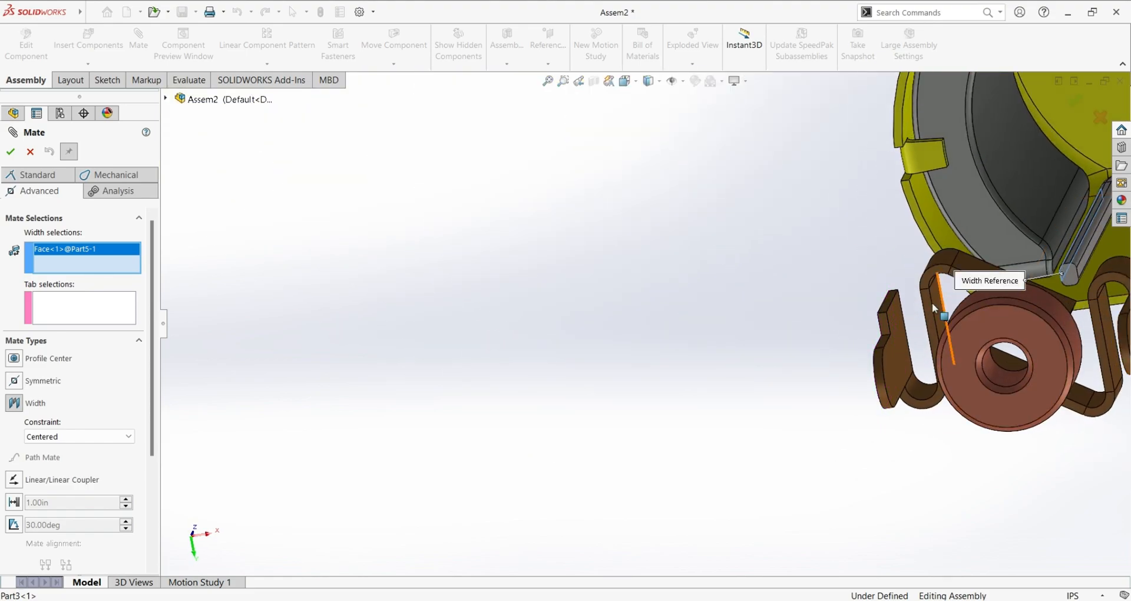
scroll(925, 309, "up", 4)
scroll(930, 309, "down", 10)
scroll(706, 212, "down", 3)
left_click(677, 245)
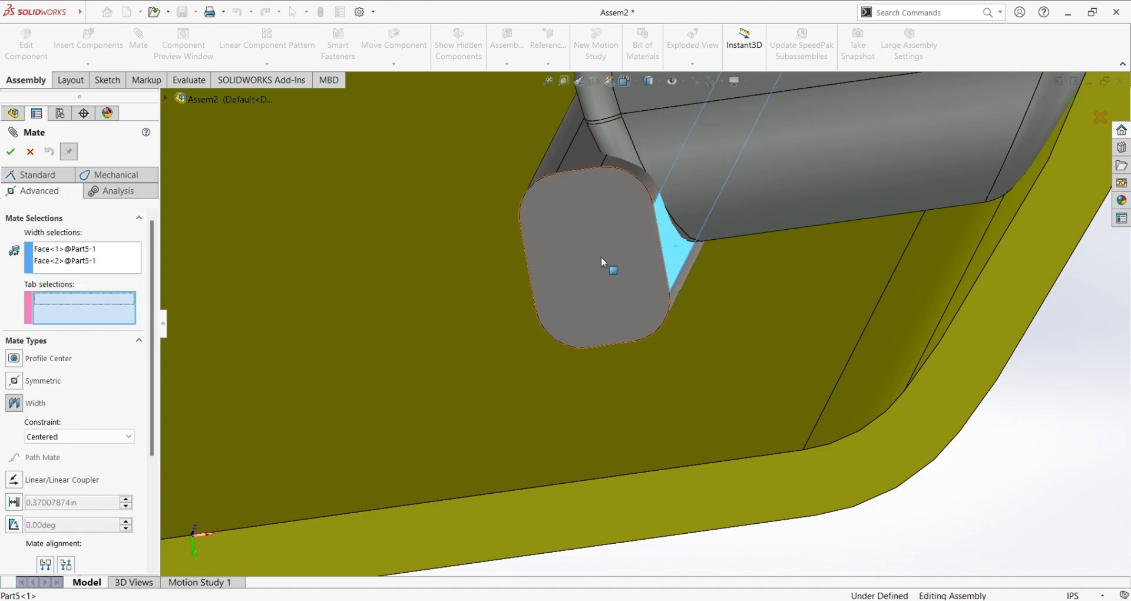
Select the facing side faces of both Part4 magnets as the tab faces and apply the centered Width mate.
scroll(394, 256, "up", 4)
scroll(256, 278, "up", 3)
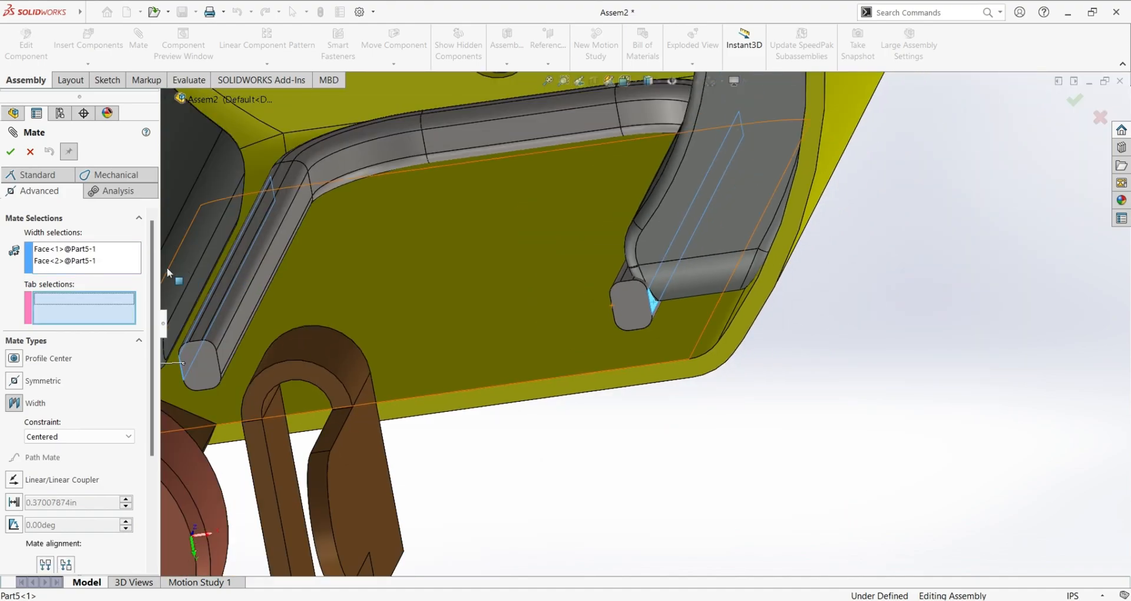
scroll(228, 290, "up", 2)
scroll(306, 300, "down", 8)
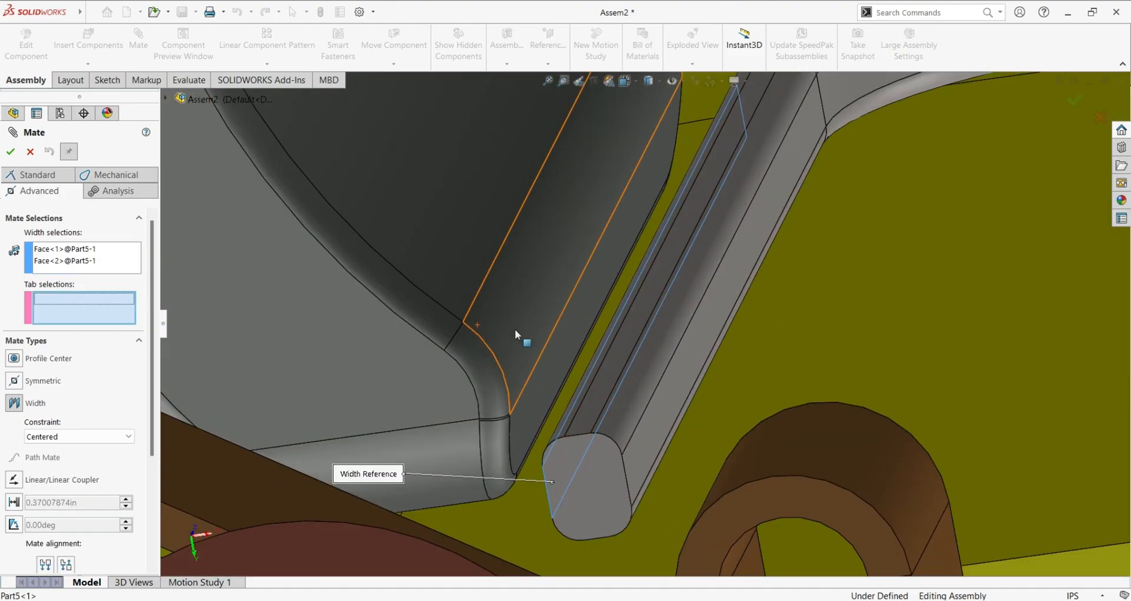
left_click(545, 366)
scroll(1051, 361, "up", 5)
middle_click_drag(901, 366, 962, 374)
scroll(606, 346, "down", 5)
scroll(725, 294, "down", 3)
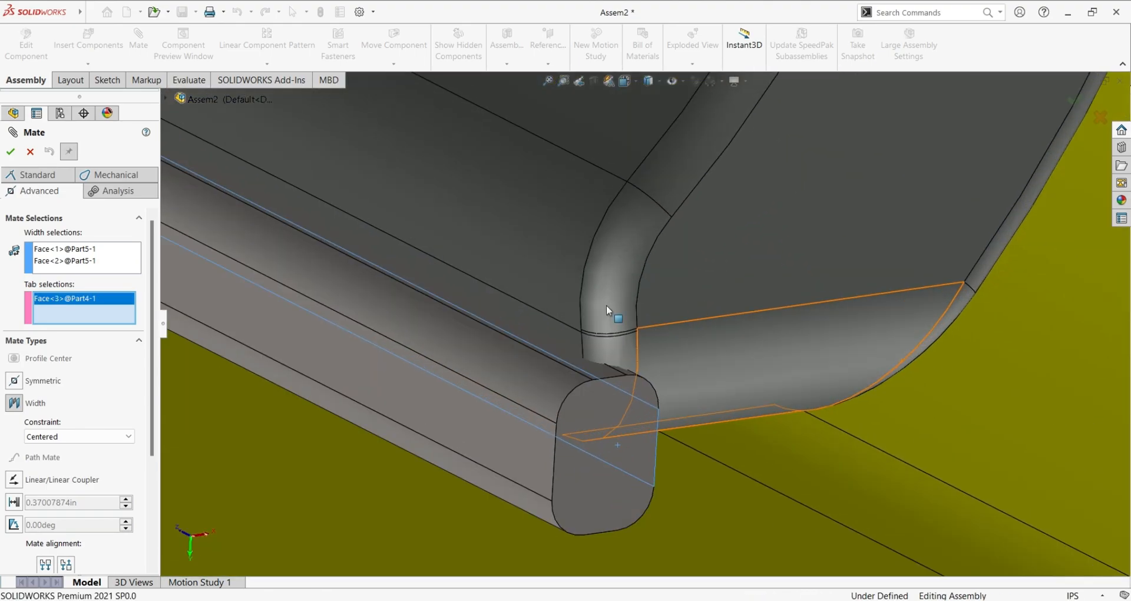
left_click(523, 324)
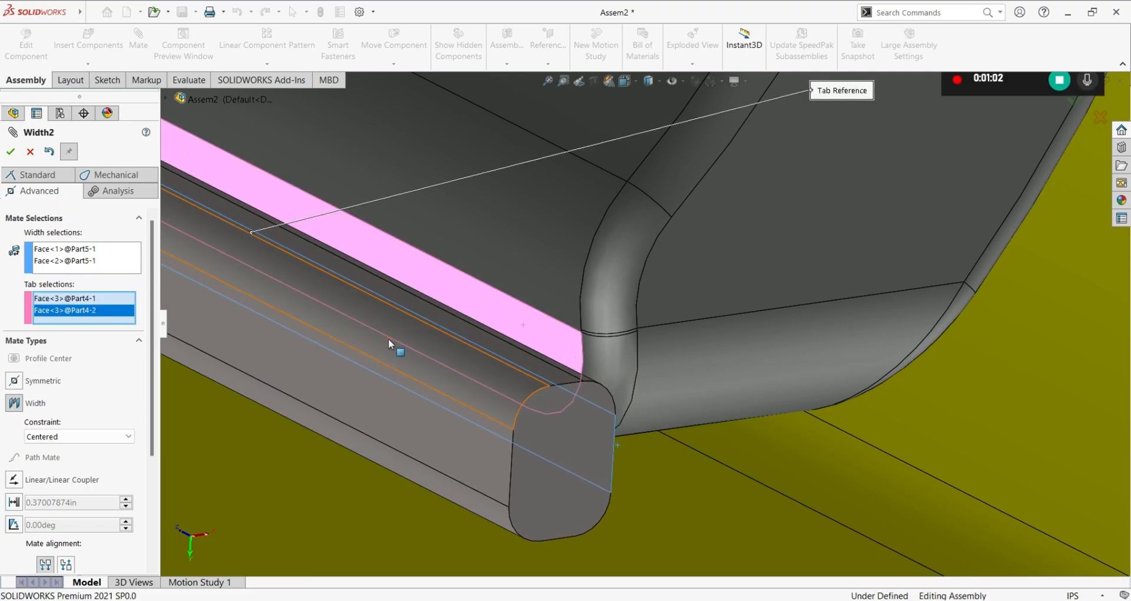
scroll(388, 338, "up", 8)
middle_click_drag(635, 387, 603, 406)
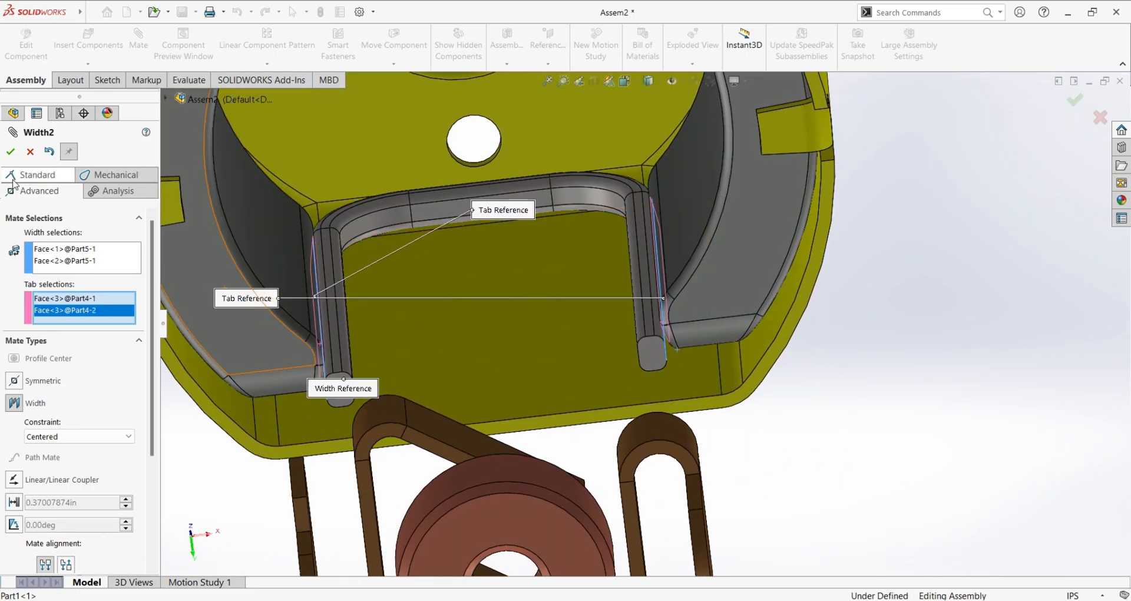
left_click(11, 151)
Close the Mate command and move Part5 slightly along the housing's end face to check its remaining freedom.
scroll(513, 295, "up", 5)
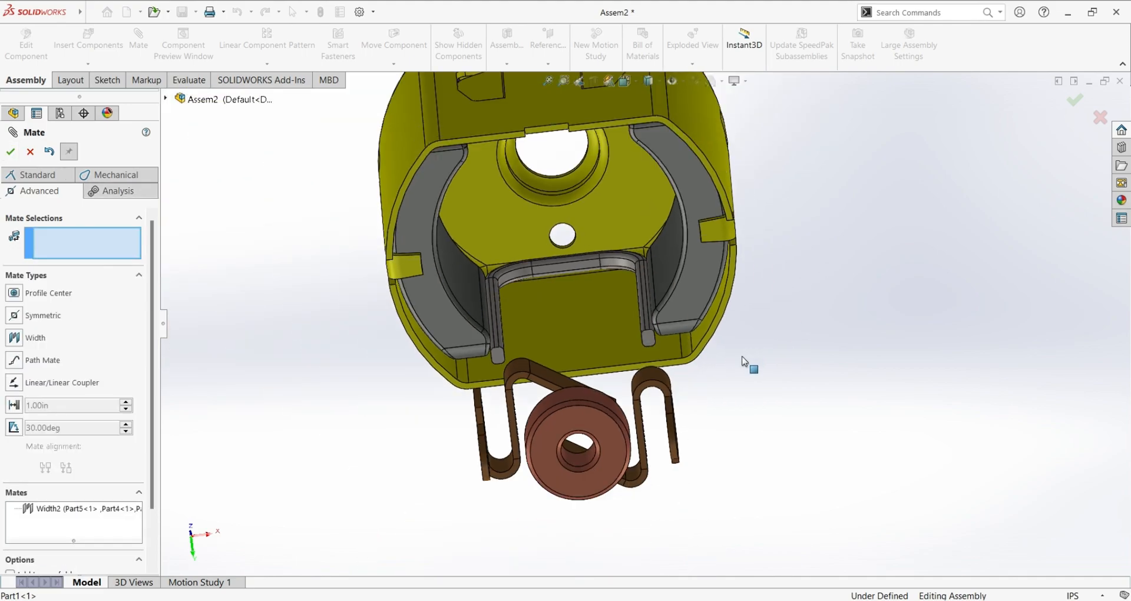
mouse_move(712, 401)
middle_mouse_down()
mouse_move(742, 389)
mouse_move(715, 383)
middle_mouse_up()
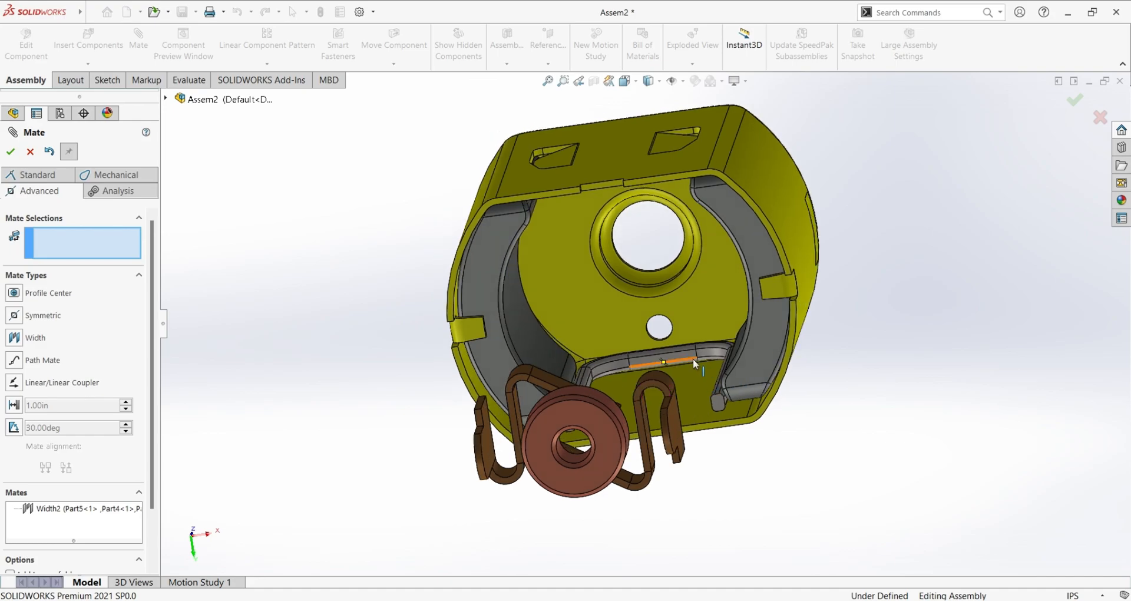
left_click(11, 152)
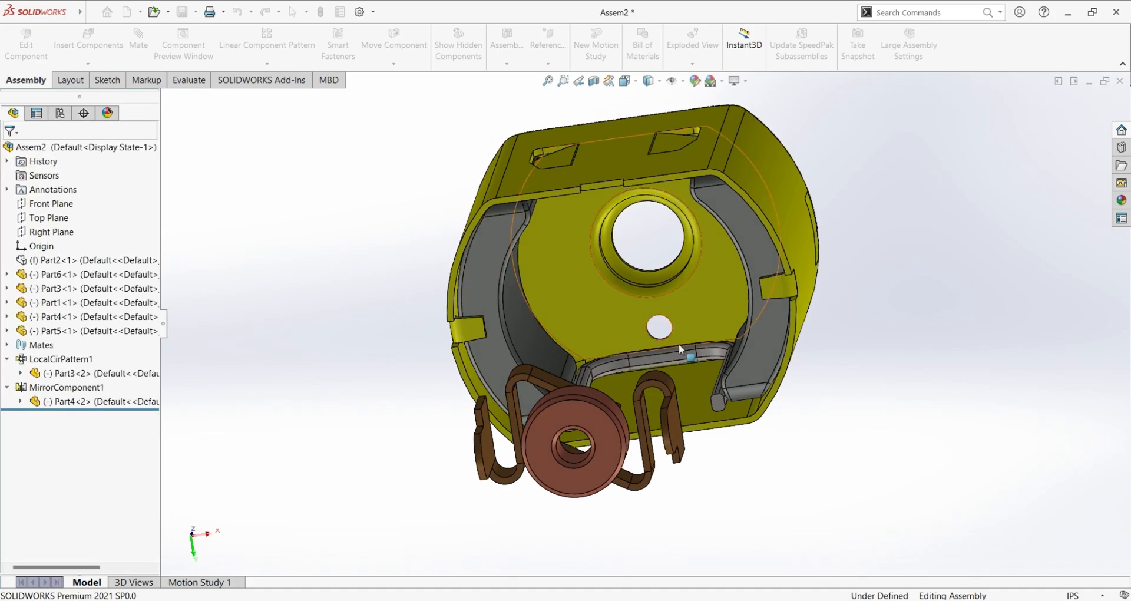
left_click_drag(683, 358, 695, 331)
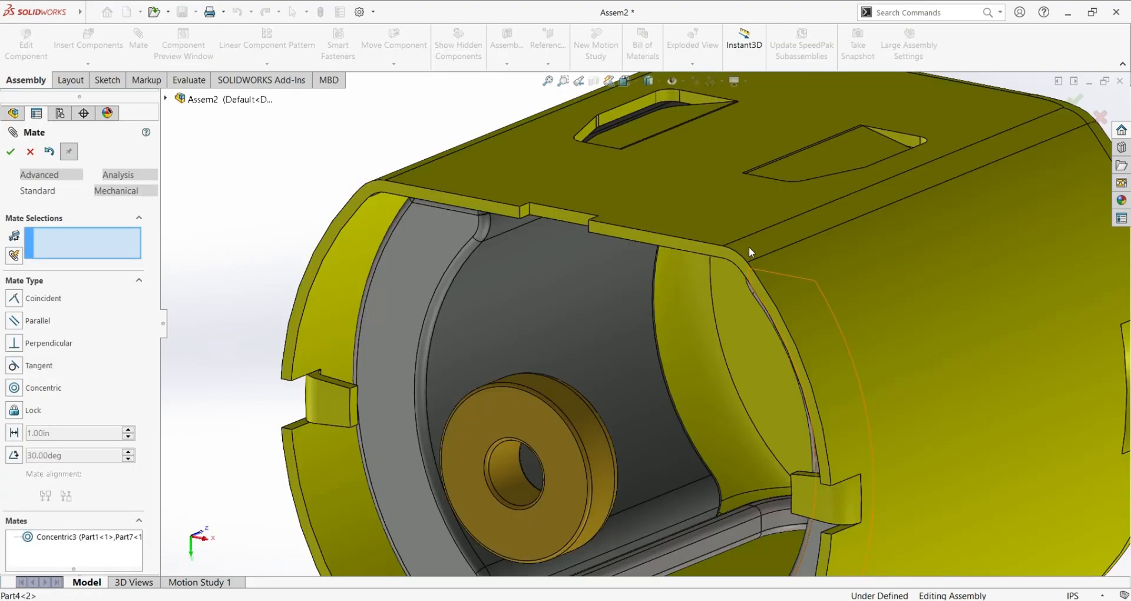
Slide bushing Part7 along its axis out through housing Part1's open end and back inside.
scroll(657, 475, "up", 5)
middle_click_drag(876, 501, 828, 505)
left_click_drag(552, 411, 411, 449)
scroll(472, 470, "up", 2)
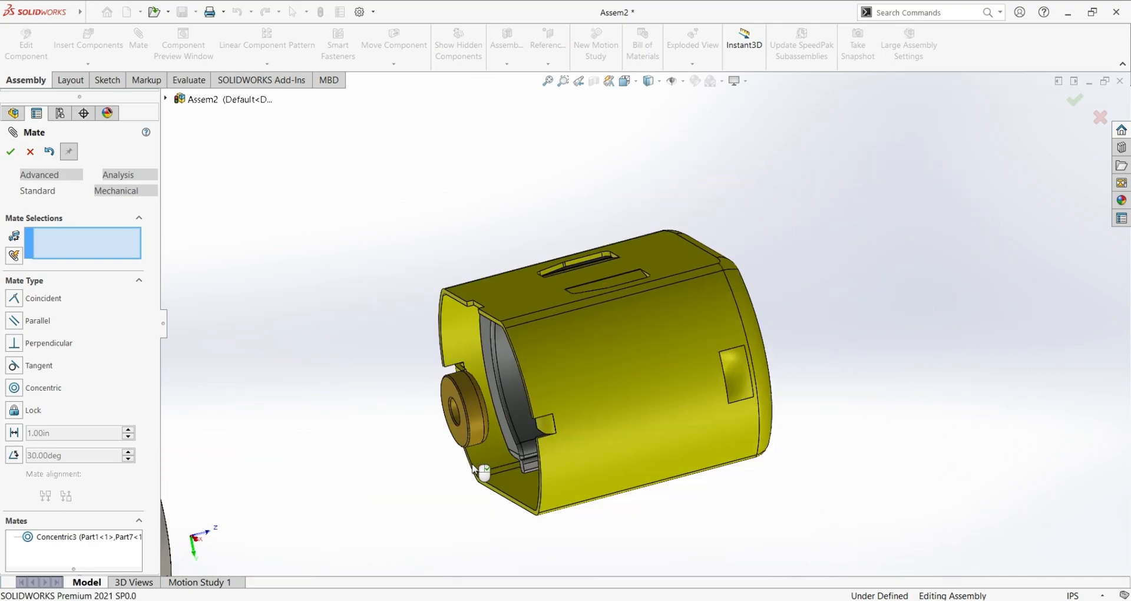
scroll(472, 469, "up", 2)
left_click_drag(532, 395, 652, 359)
scroll(648, 358, "up", 2)
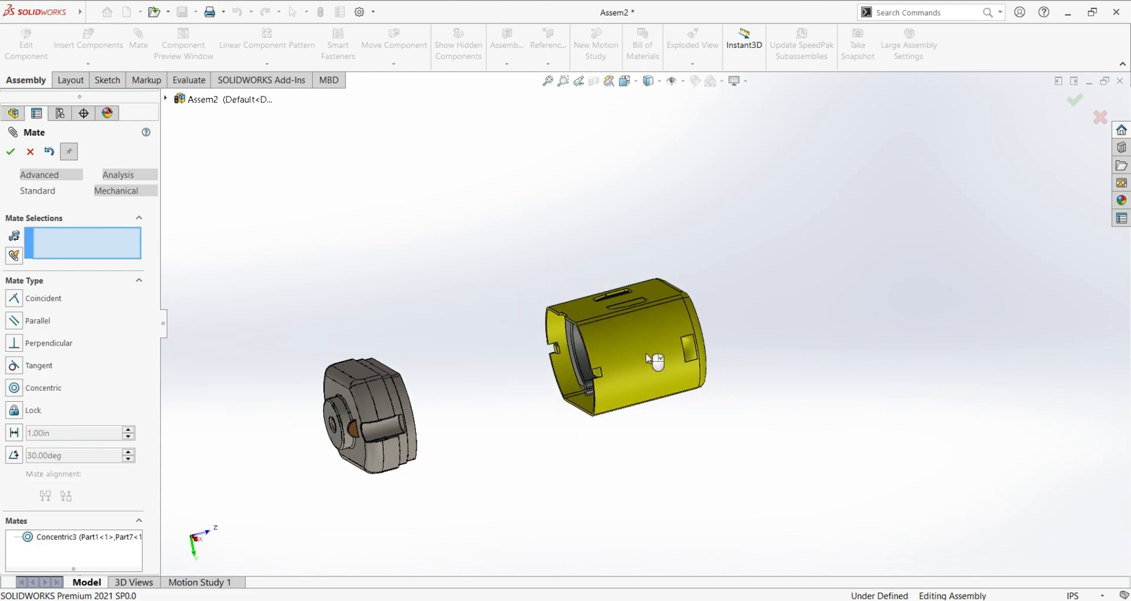
Close the Mate command and pull Part7 out of the housing to sit in front of its open end.
scroll(648, 358, "down", 5)
middle_click_drag(616, 372, 634, 410)
middle_click_drag(761, 407, 752, 412)
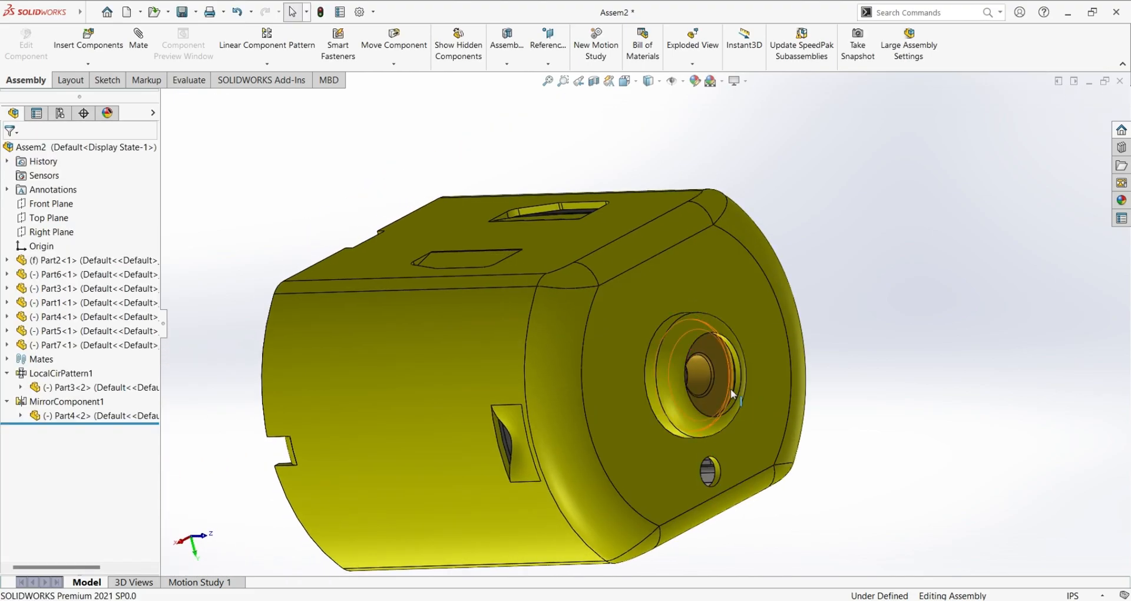
left_click_drag(730, 388, 250, 405)
middle_click_drag(952, 505, 907, 425)
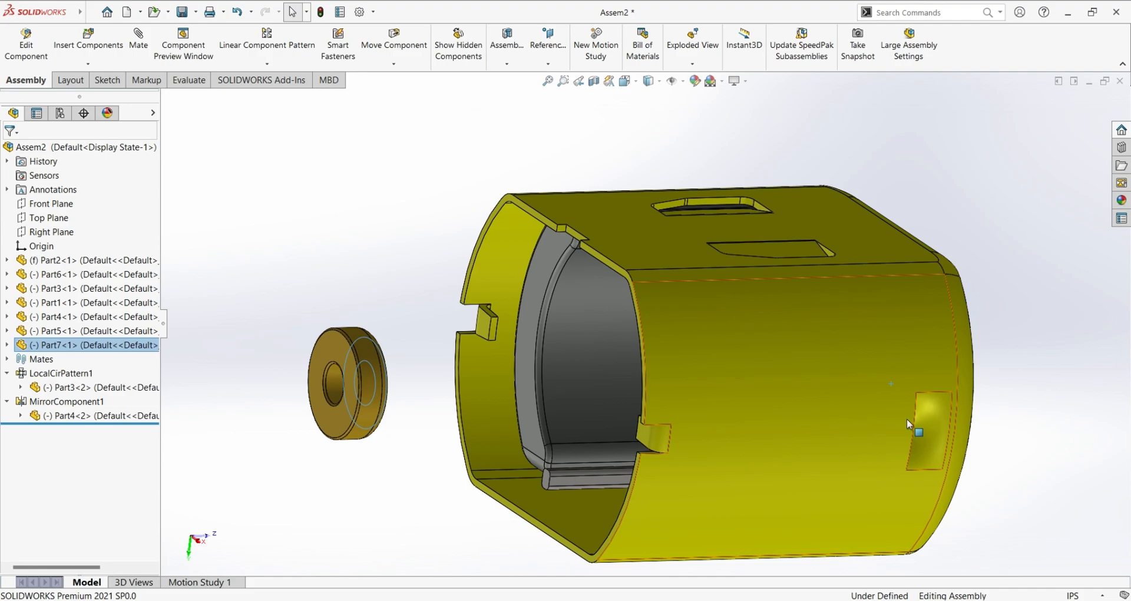
left_click(359, 272)
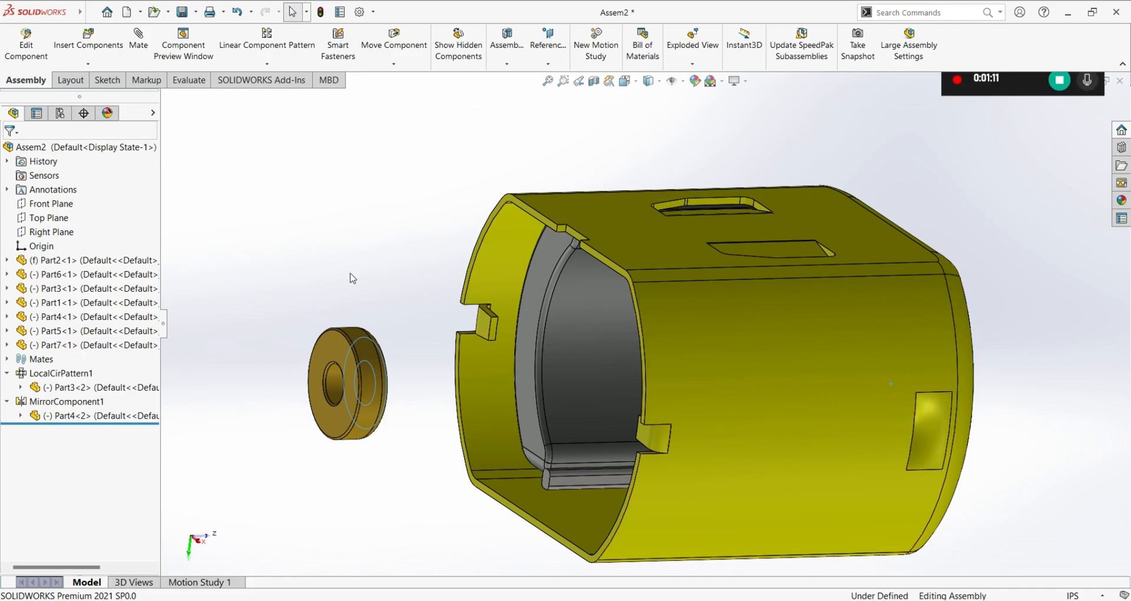
Create a section view of the assembly on the Right Plane with the cut direction reversed.
left_click(59, 232)
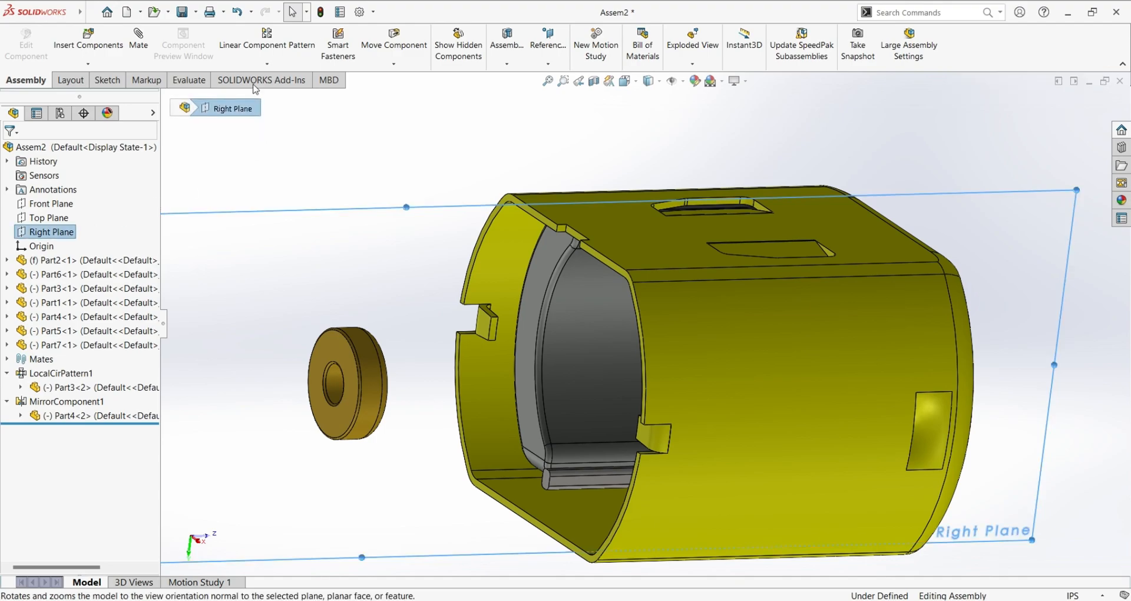
left_click(594, 81)
scroll(483, 296, "up", 3)
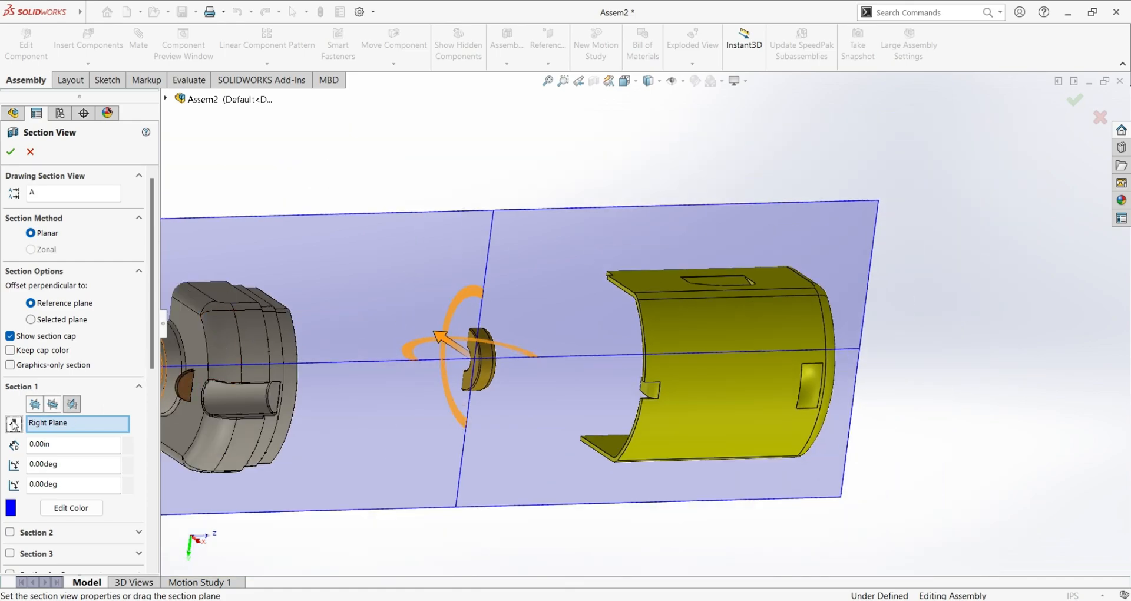
left_click(14, 424)
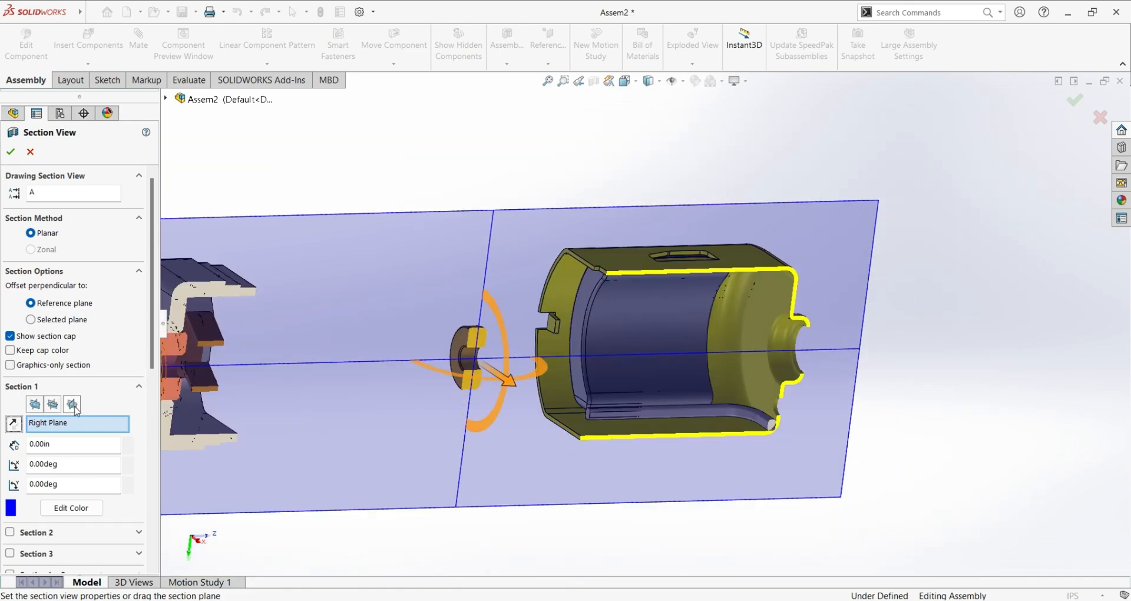
left_click(11, 153)
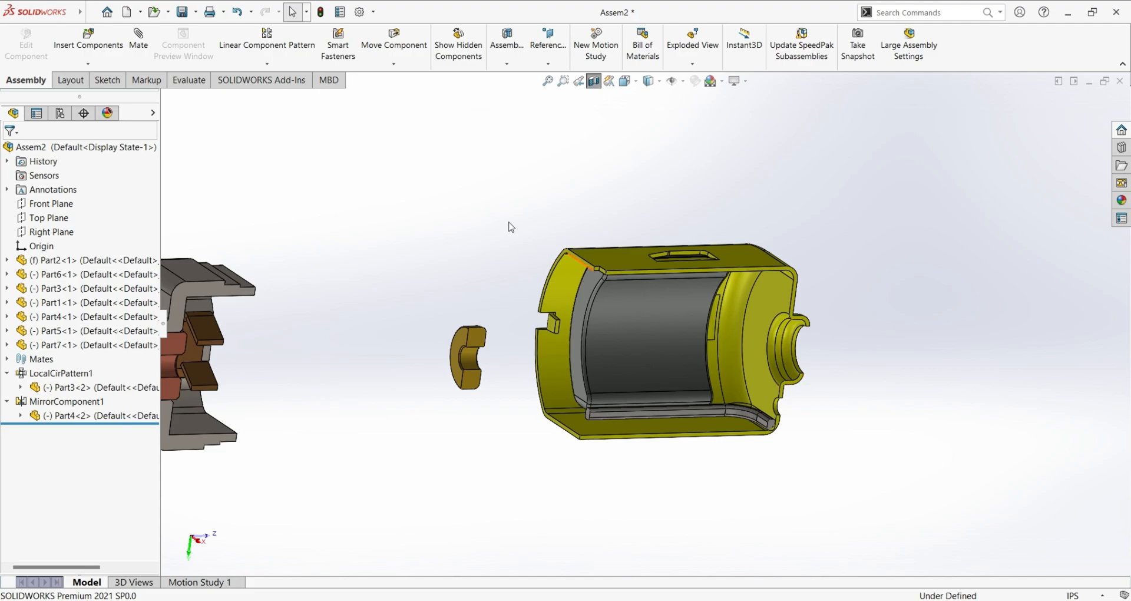
Slide Part7 through the sectioned housing to the bearing boss at its closed end.
scroll(564, 341, "up", 1)
left_click_drag(508, 336, 775, 336)
scroll(791, 344, "down", 2)
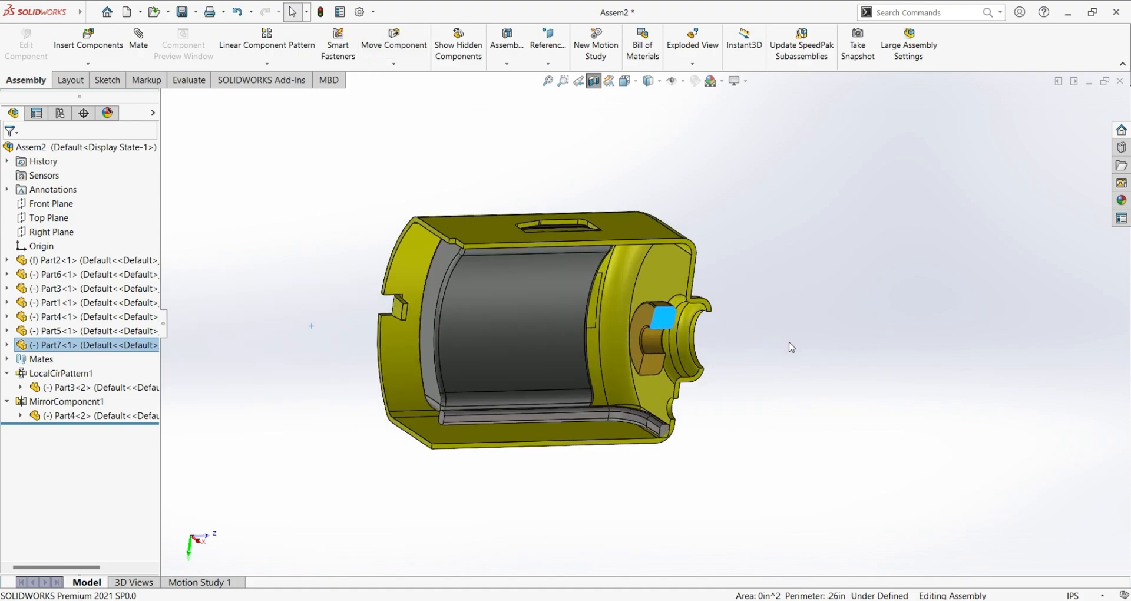
scroll(705, 351, "down", 5)
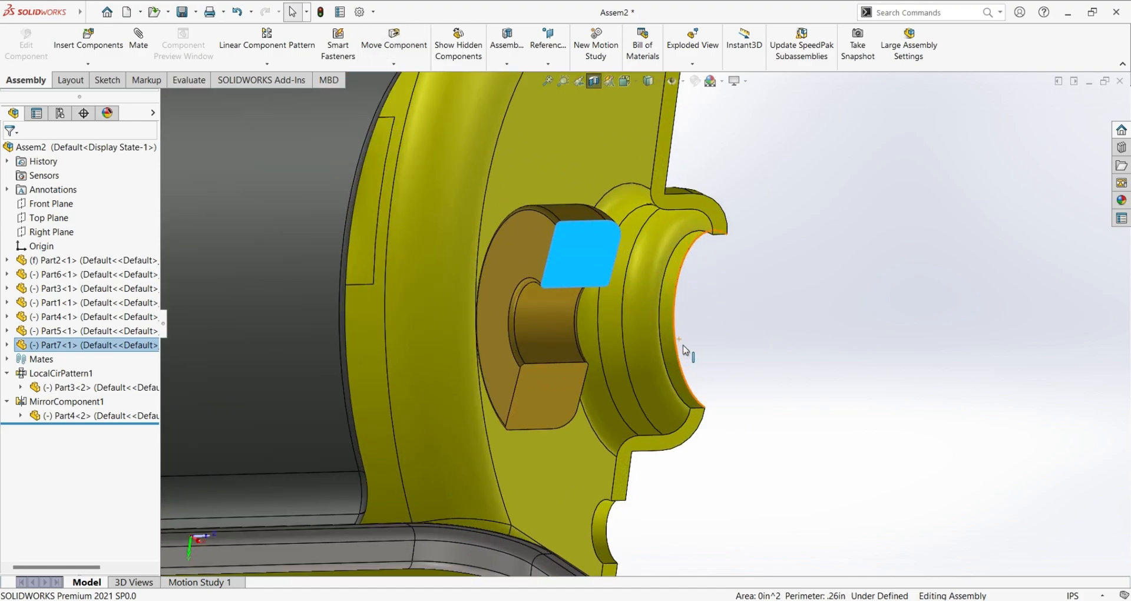
middle_click_drag(669, 353, 714, 341)
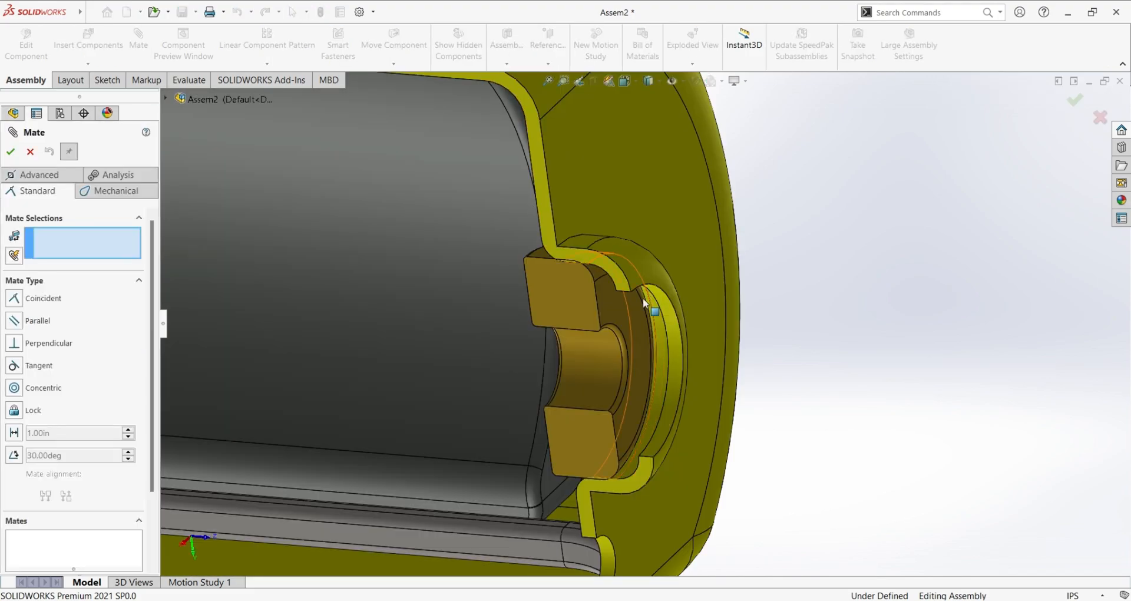
Add a coincident mate between Part7's outer flat face and the inner circular edge of Part1's bearing boss.
left_click(626, 307)
middle_click_drag(756, 361, 843, 369)
scroll(823, 356, "down", 5)
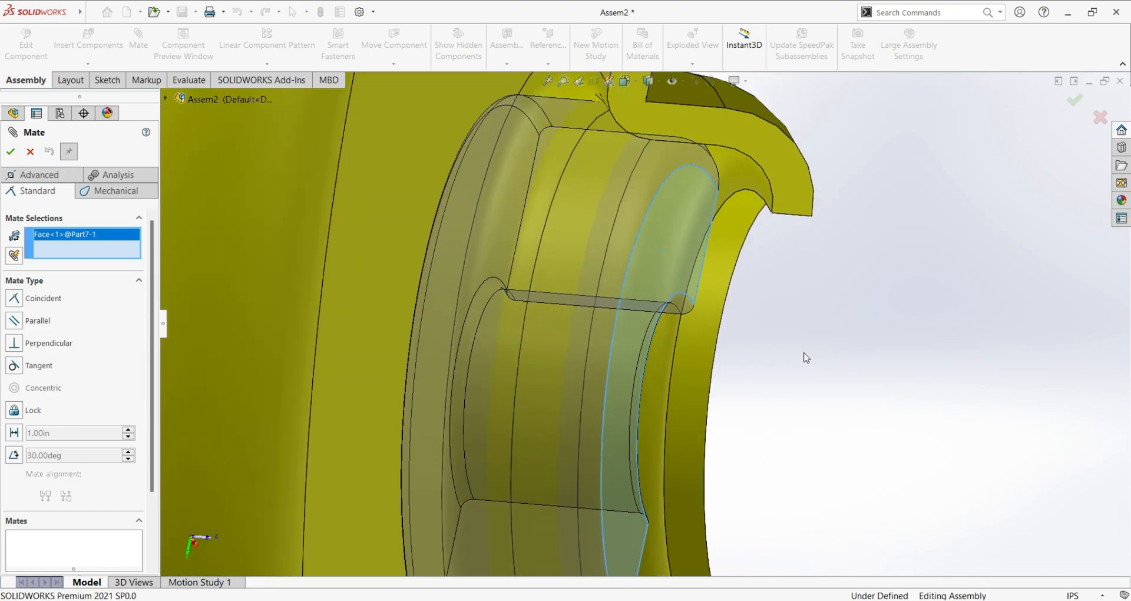
left_click(674, 348)
middle_click_drag(902, 398, 885, 351)
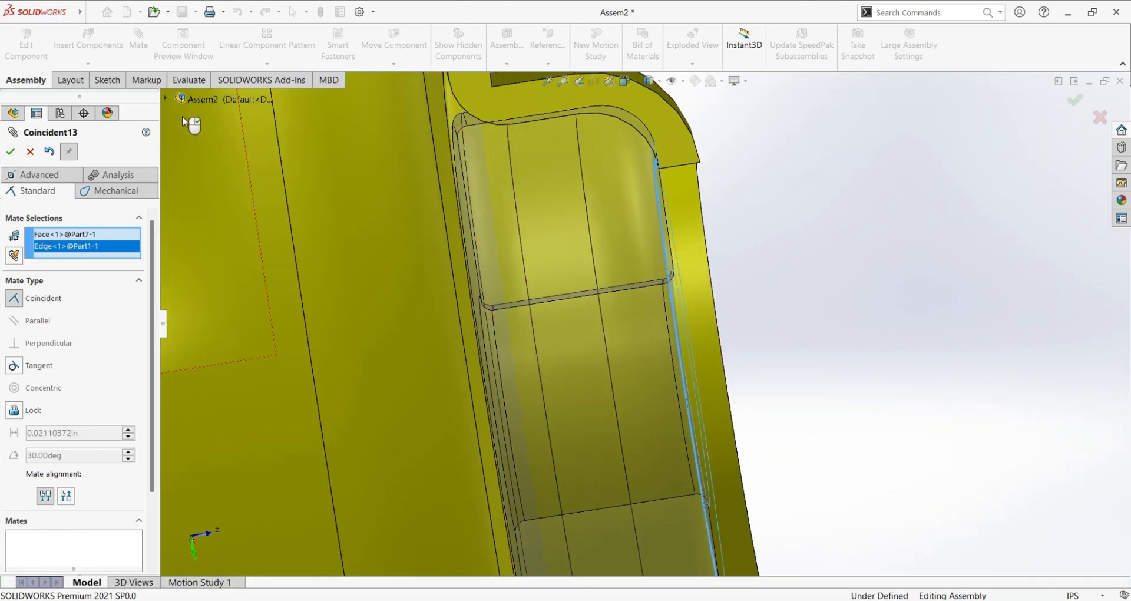
left_click(10, 152)
scroll(783, 268, "down", 5)
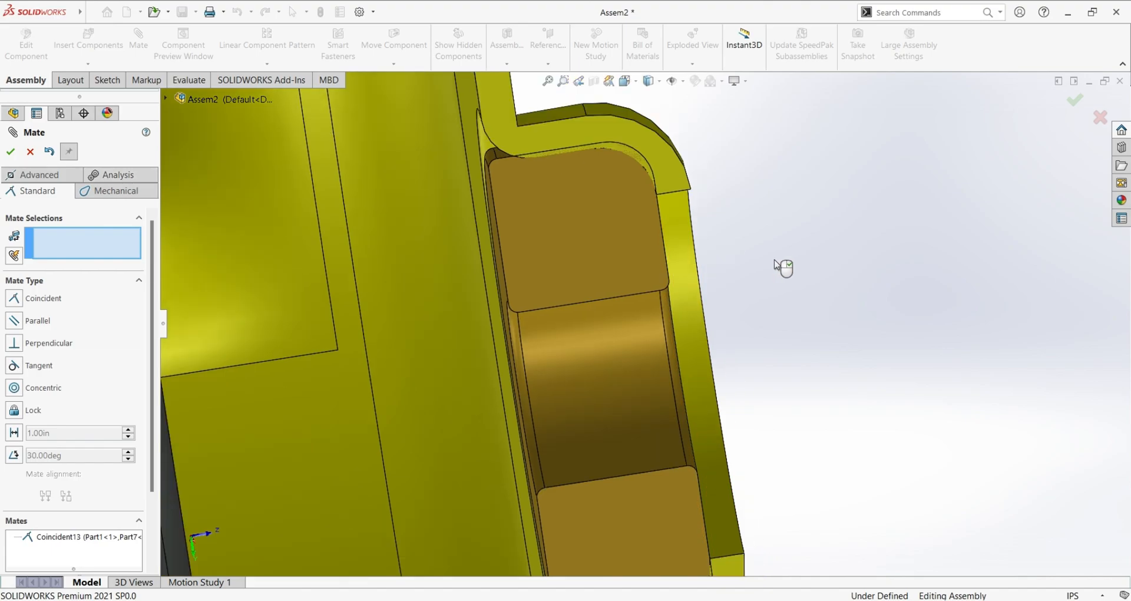
scroll(831, 340, "up", 5)
middle_click_drag(823, 346, 825, 424)
middle_click_drag(634, 449, 595, 338)
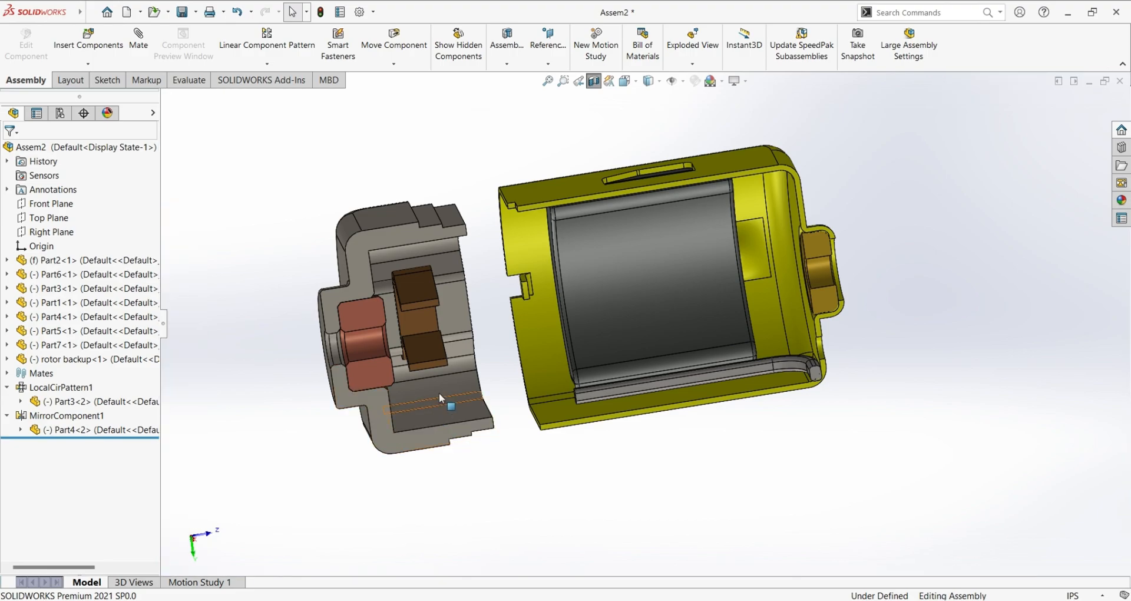
Turn off the section view and move housing Part1 away from the end cap and rotor.
left_click(594, 81)
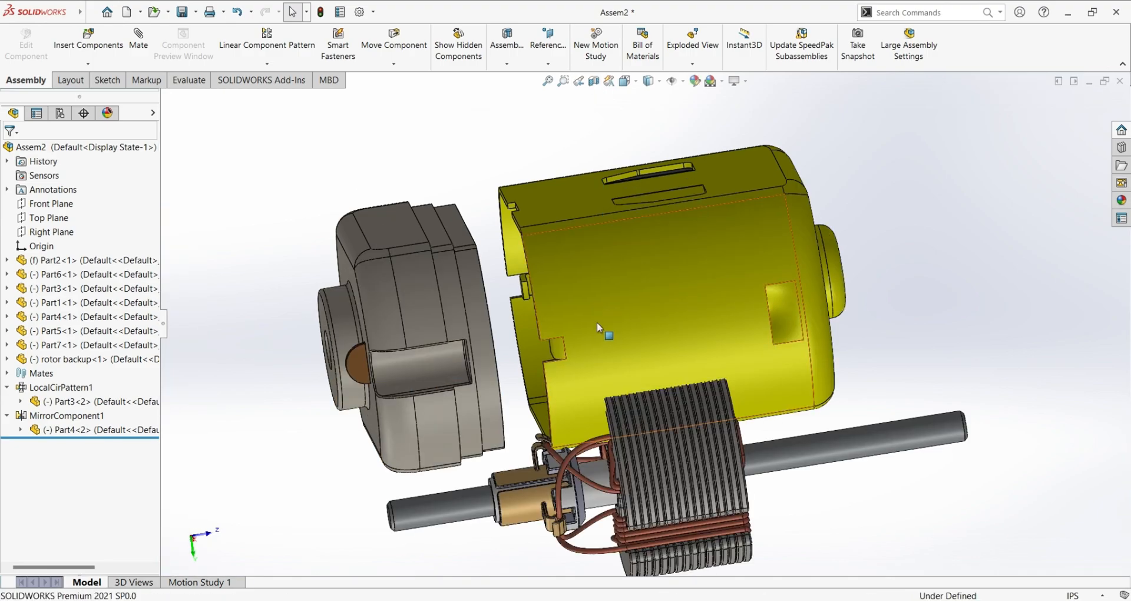
scroll(806, 492, "up", 2)
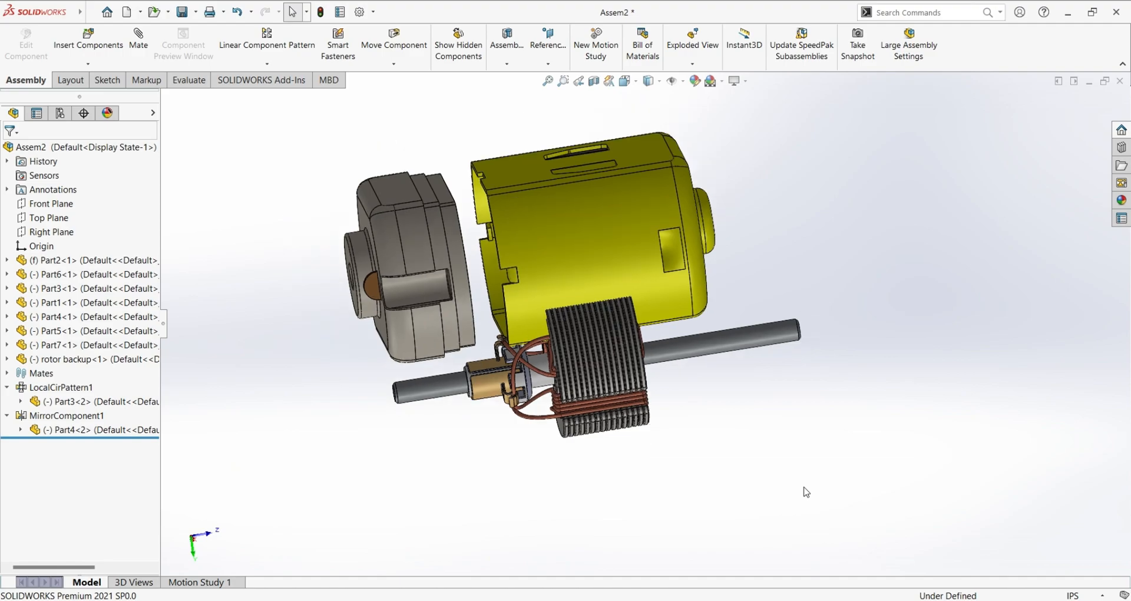
left_click_drag(518, 260, 960, 203)
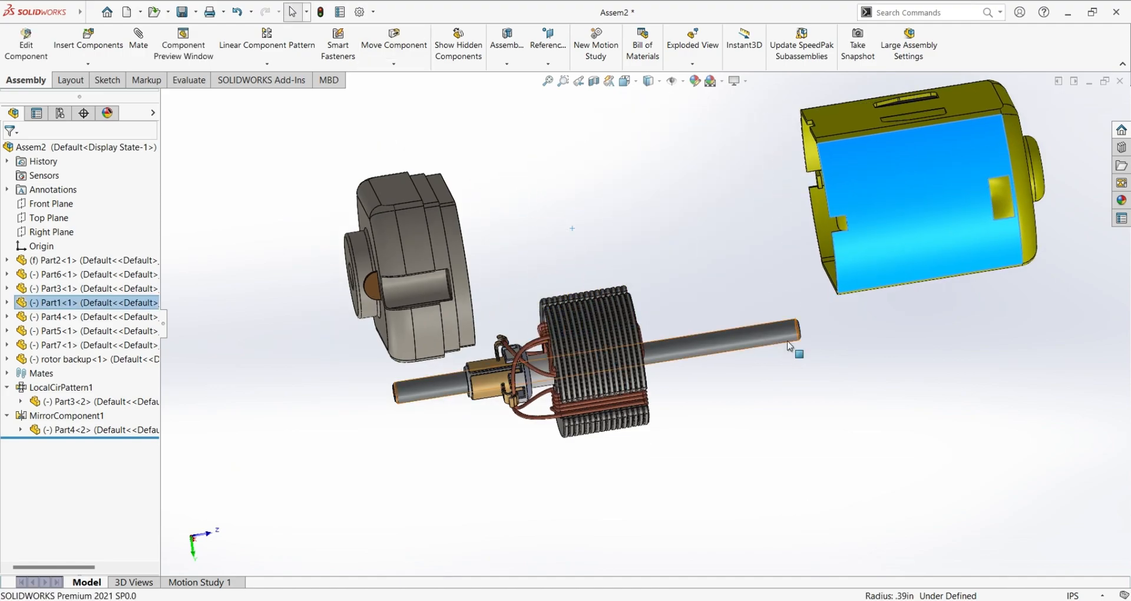
Move the rotor into line with the end cap and pull housing Part1 further away to leave the shaft end clear.
left_click(763, 279)
left_click_drag(761, 275, 787, 195)
left_click_drag(1022, 172, 1098, 160)
scroll(839, 344, "up", 2)
scroll(839, 344, "down", 3)
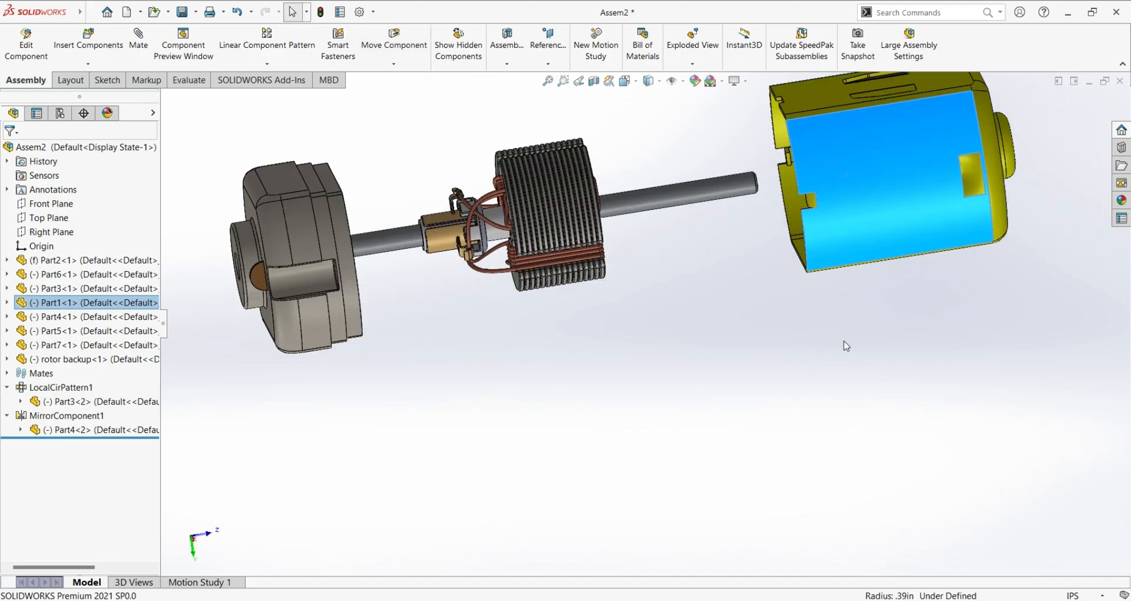
scroll(827, 352, "up", 3)
scroll(543, 159, "down", 2)
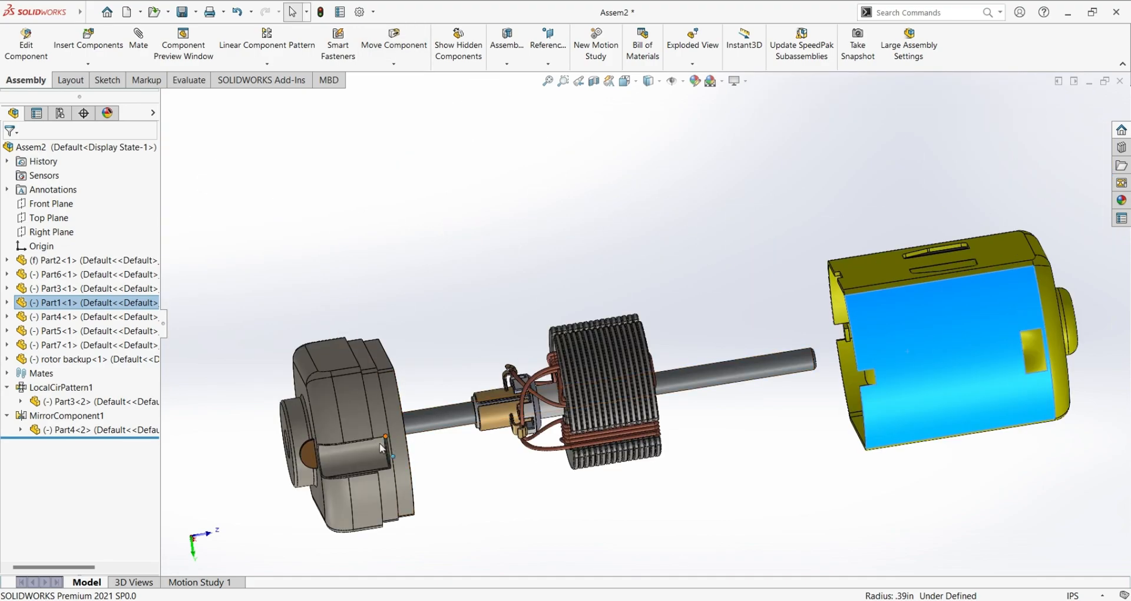
middle_click_drag(716, 266, 645, 400)
left_click_drag(645, 400, 671, 373)
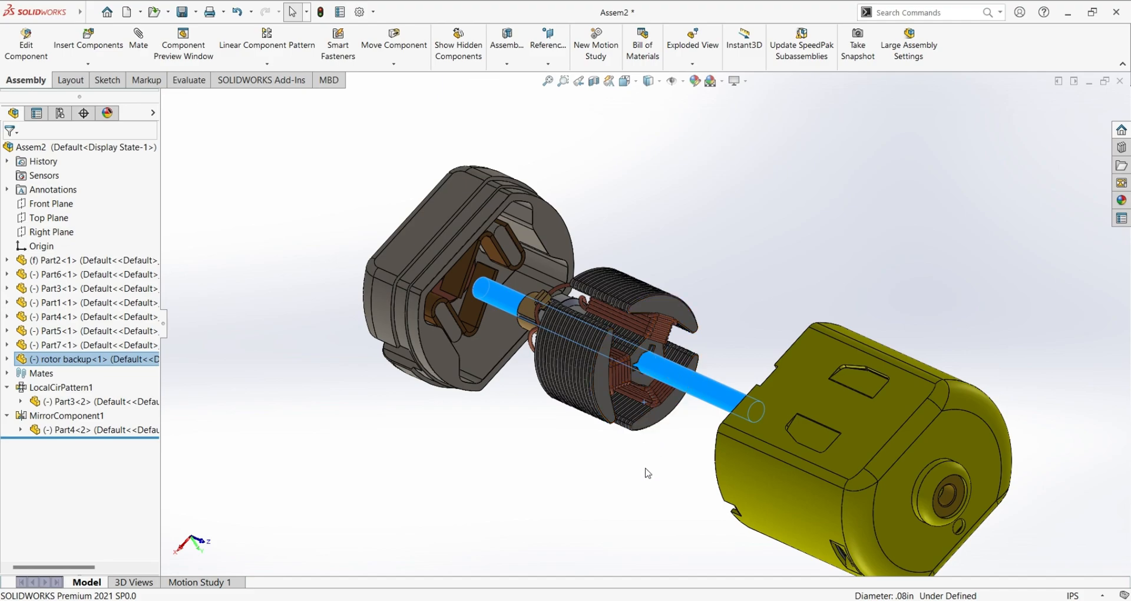
Add a concentric mate between the rotor's cylindrical shaft face and the bore of bushing Part7 in the housing.
left_click(782, 322)
left_click(710, 390)
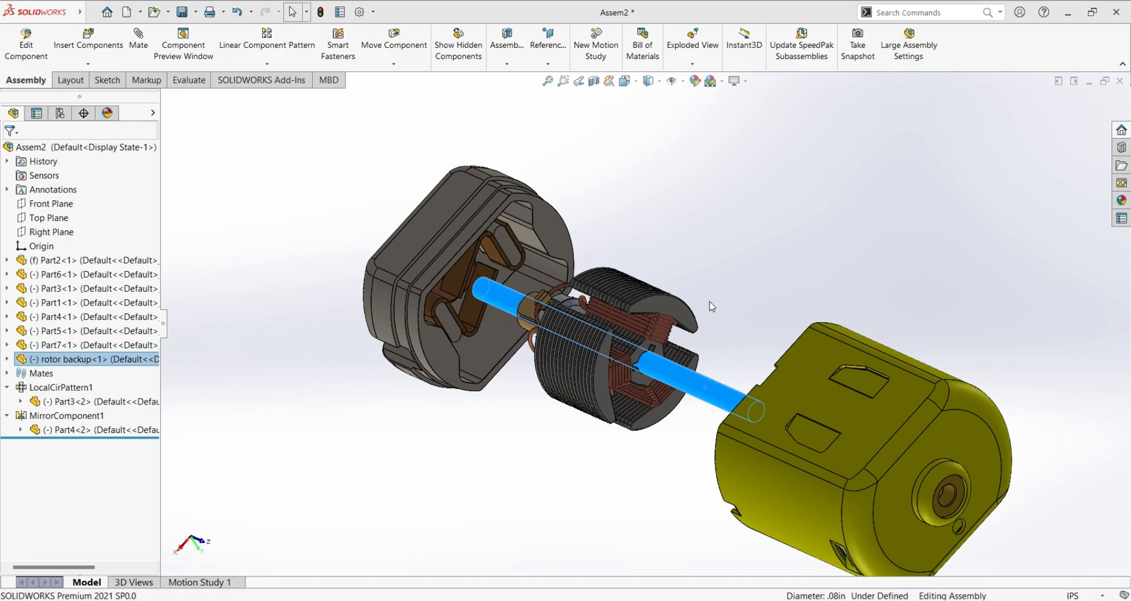
key("m")
middle_click_drag(1072, 518, 998, 492)
scroll(998, 493, "down", 5)
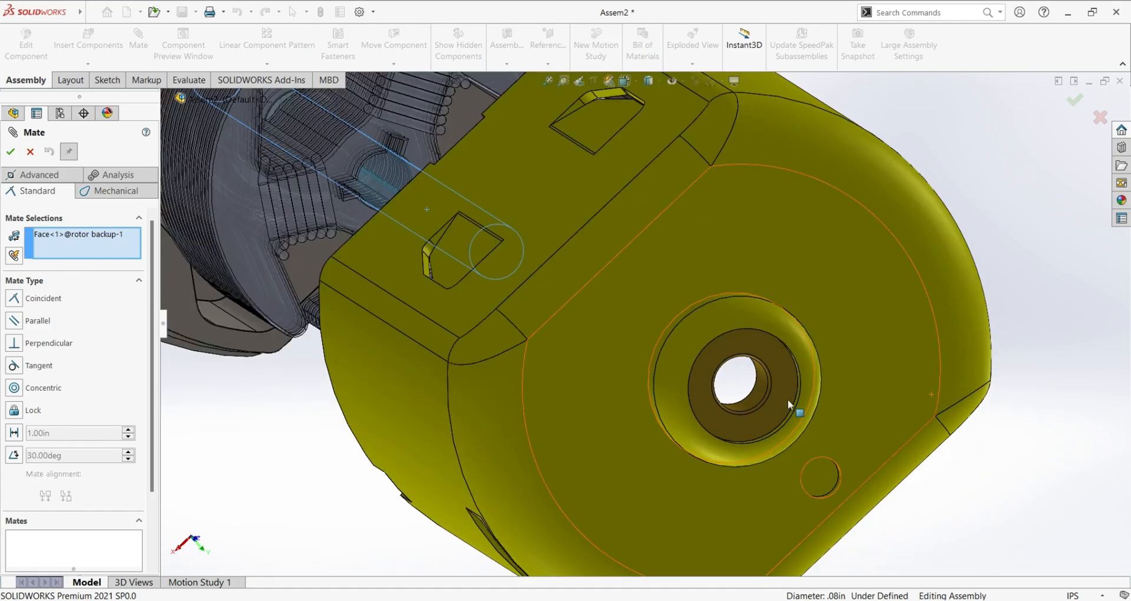
scroll(779, 381, "down", 6)
middle_click_drag(648, 395, 681, 397)
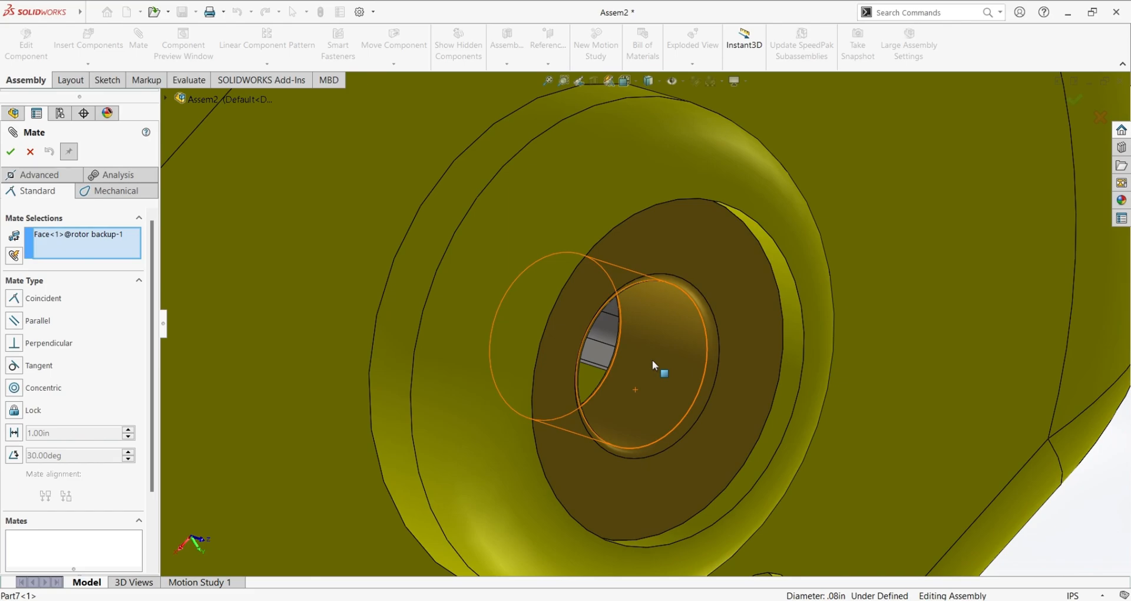
left_click(657, 394)
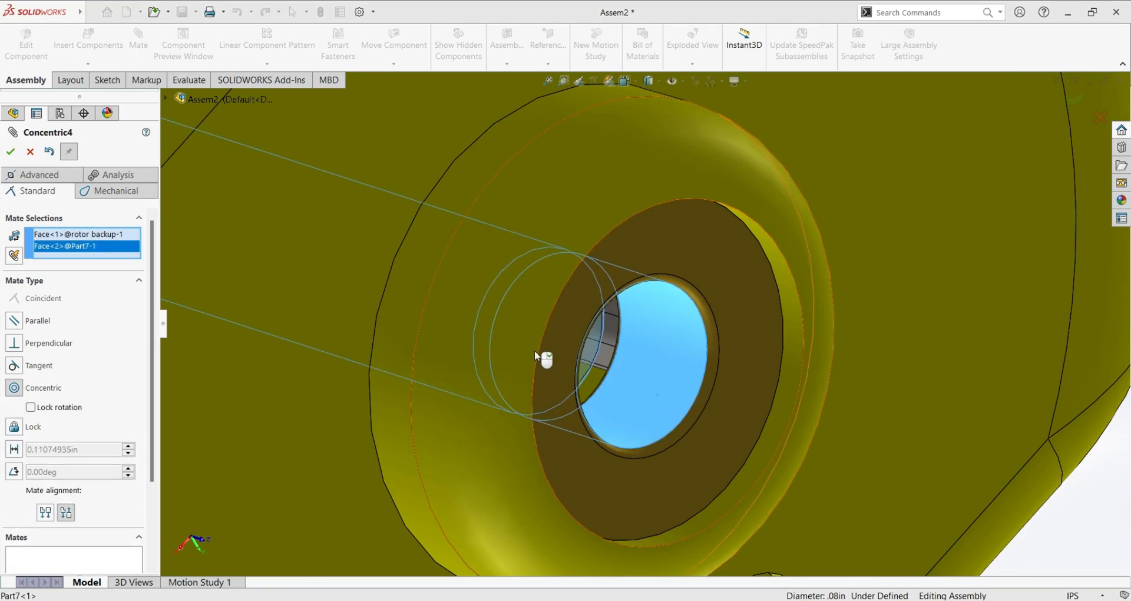
scroll(535, 351, "up", 8)
middle_click_drag(303, 322, 268, 331)
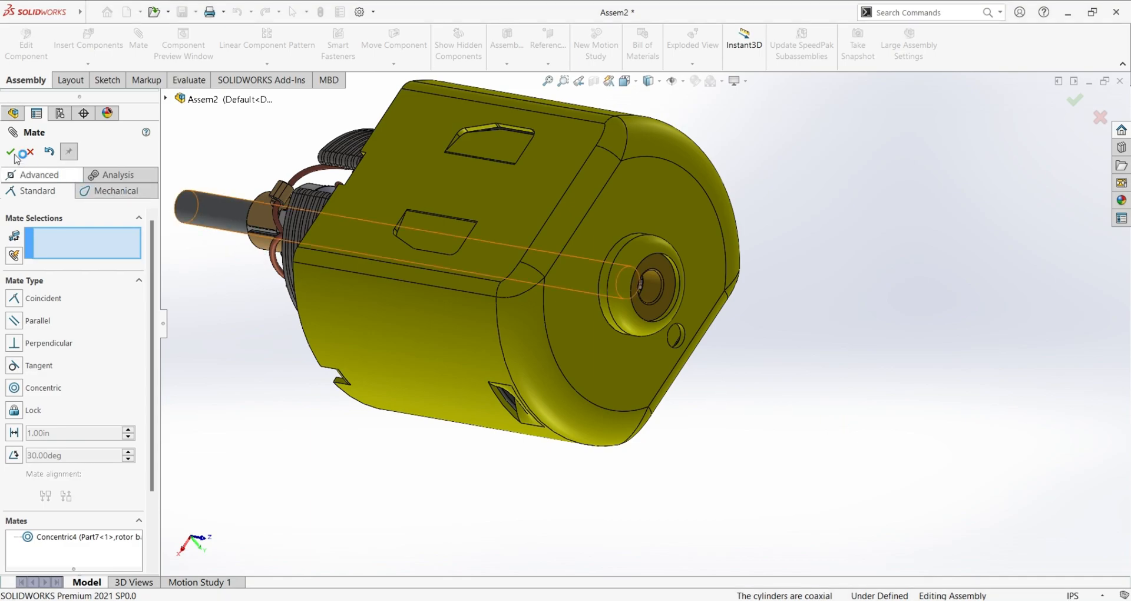
key("Escape")
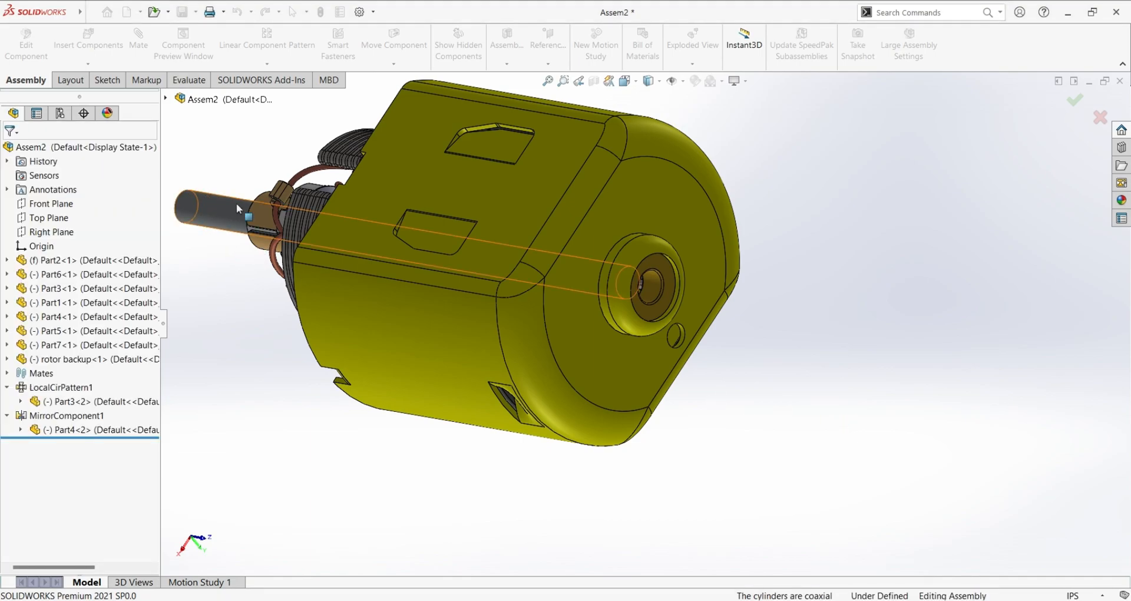
Spin the rotor about its shaft axis and create a section view of the assembly on the Right Plane.
left_click_drag(228, 207, 341, 289)
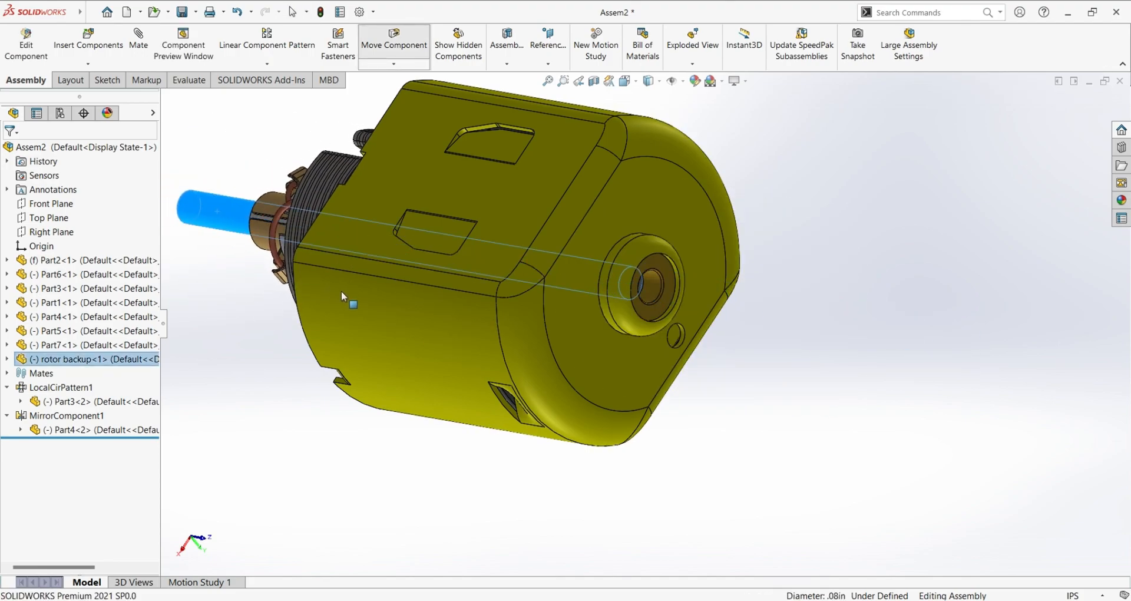
left_click(594, 81)
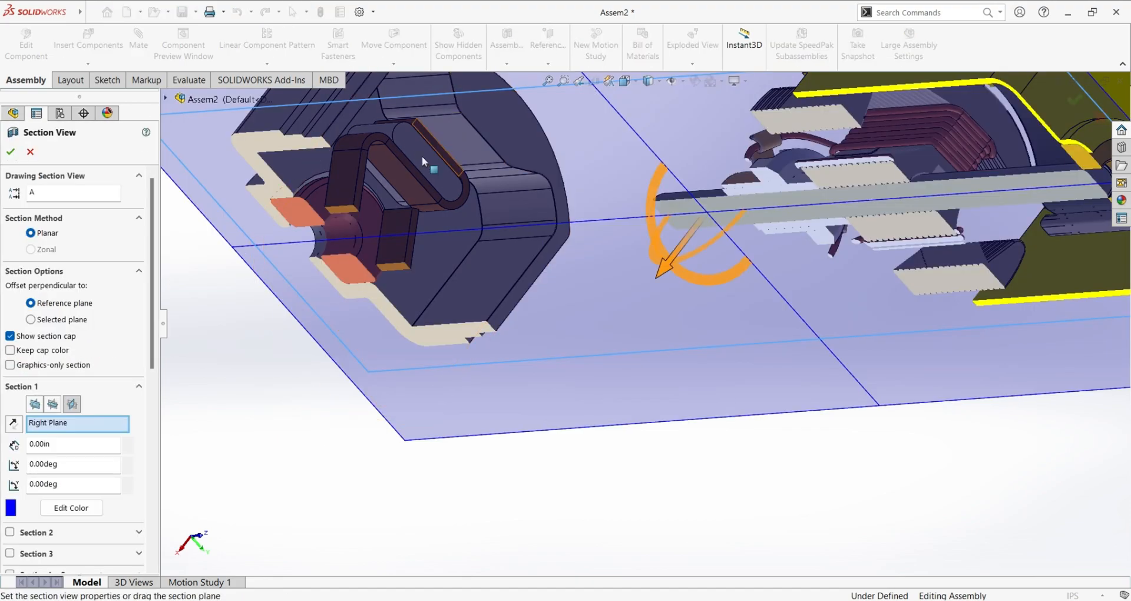
left_click(17, 152)
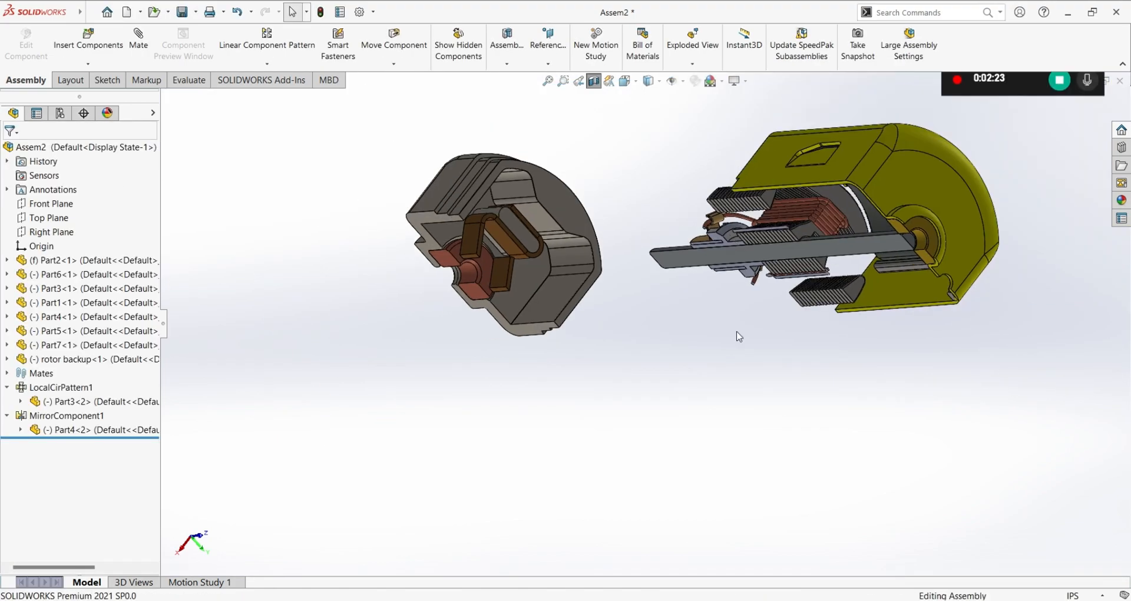
Bring the housing closer and slide the rotor along its axis until its shaft passes through the end cap's bearing.
middle_click_drag(737, 333, 897, 184)
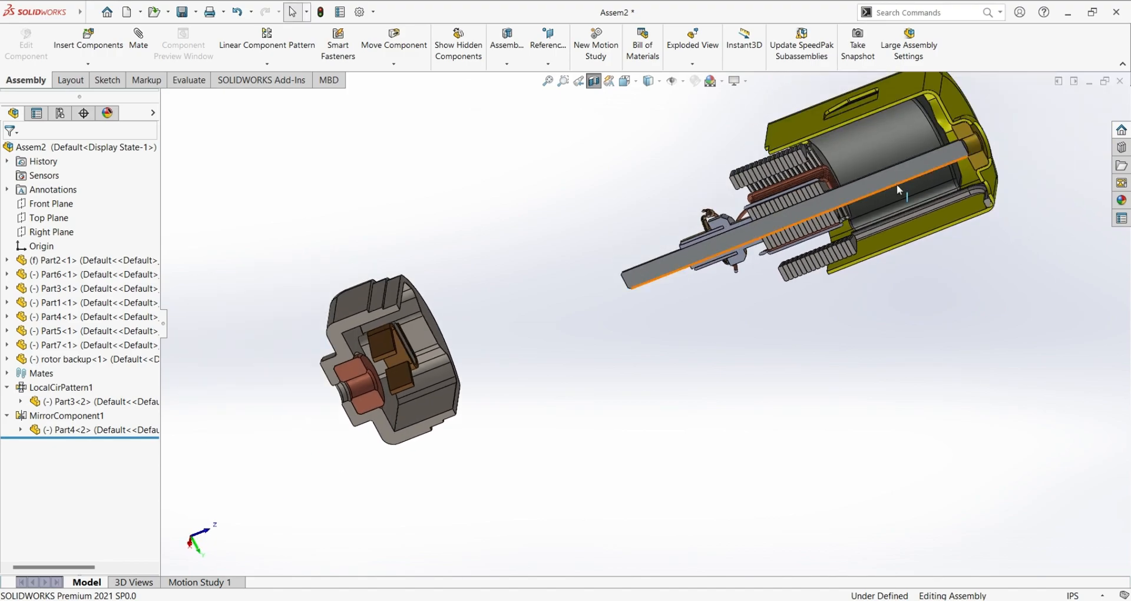
scroll(777, 243, "down", 1)
scroll(623, 280, "up", 1)
scroll(625, 279, "up", 1)
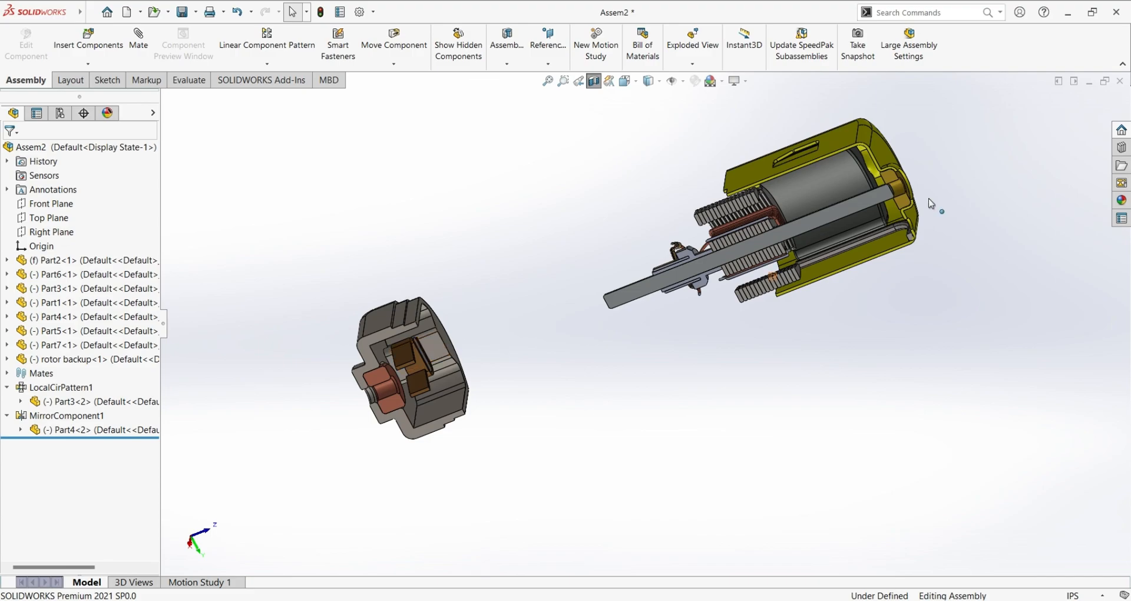
left_click_drag(908, 238, 731, 342)
left_click_drag(793, 241, 624, 301)
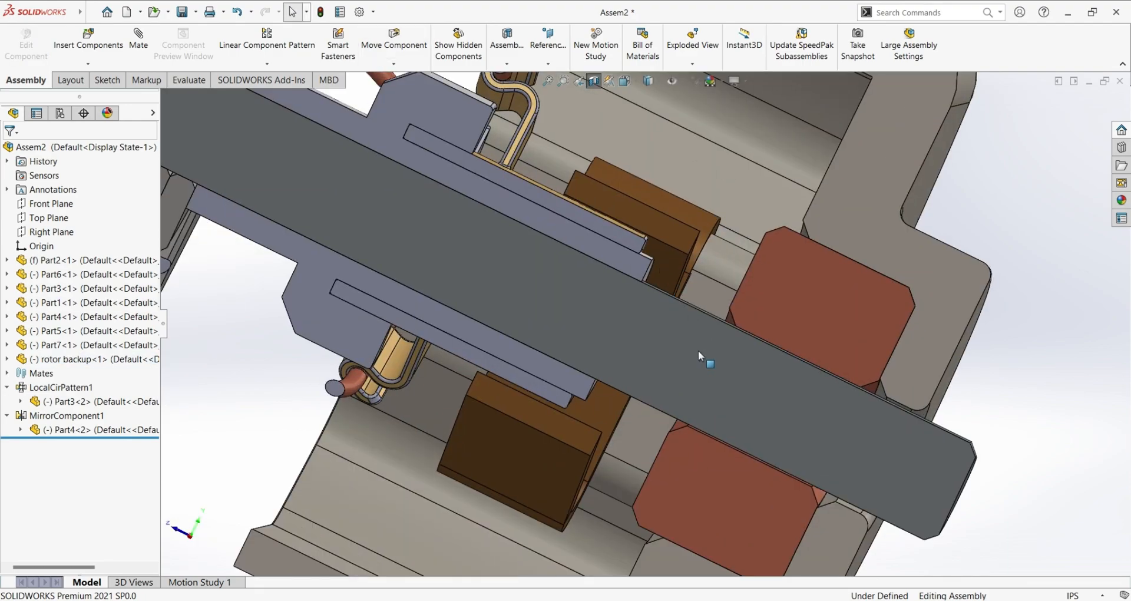
Add a coincident mate between the flat end face of the rotor's commutator collar and the inner flat face of Part6.
scroll(671, 366, "down", 5)
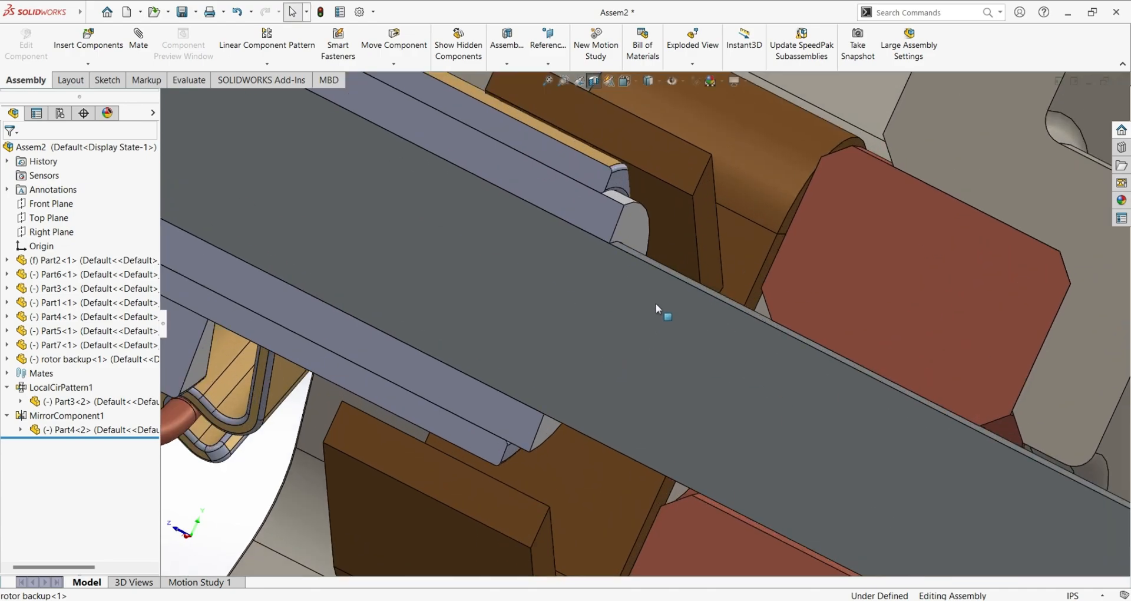
left_click(633, 227)
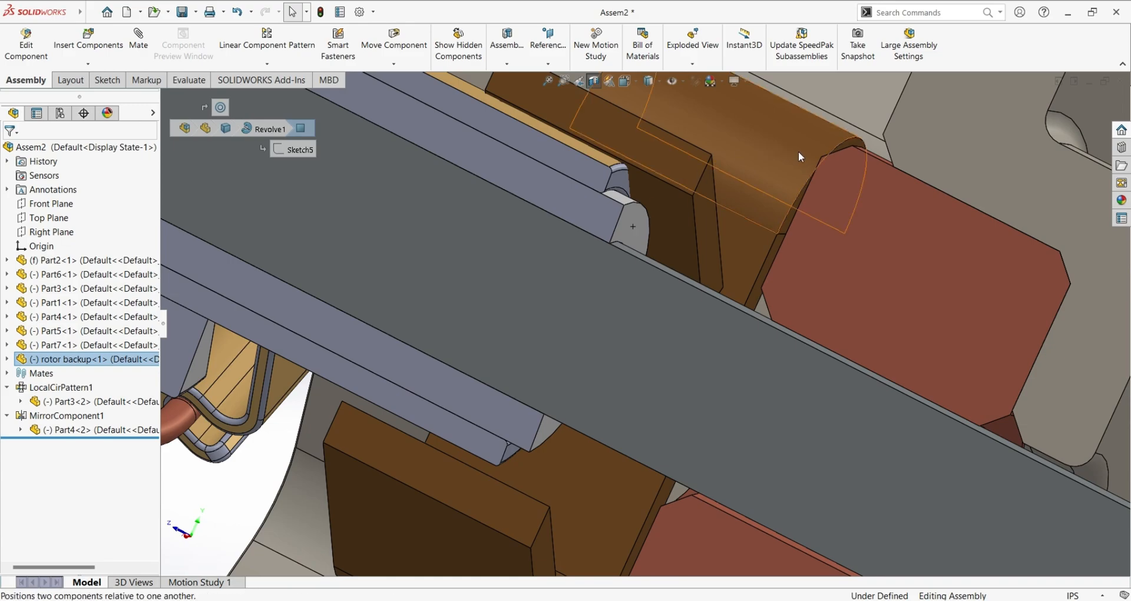
key("m")
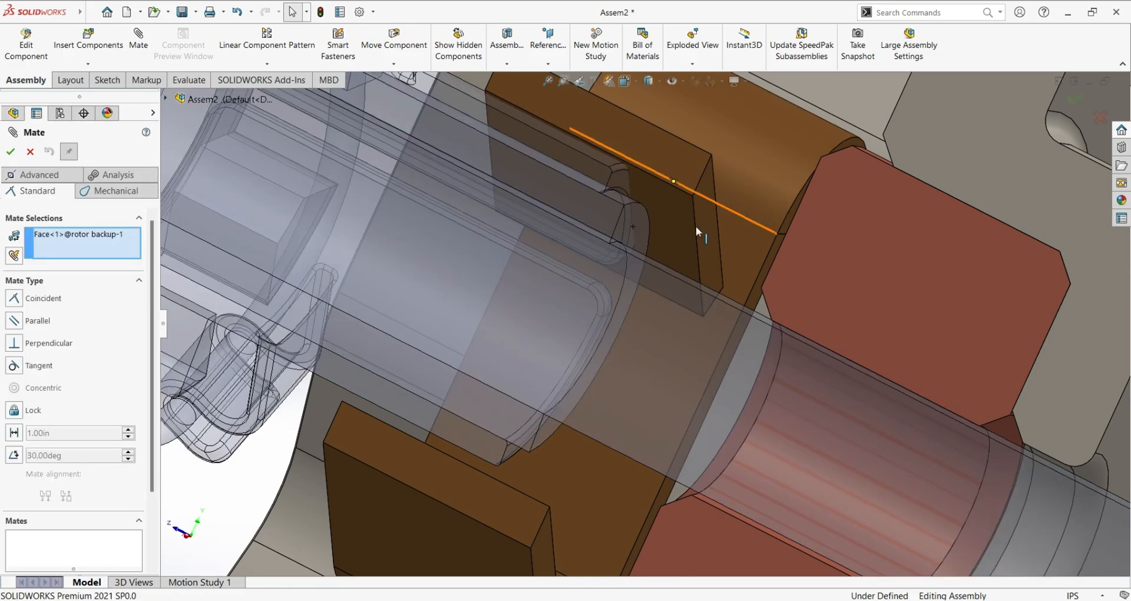
scroll(589, 283, "up", 1)
scroll(605, 280, "up", 2)
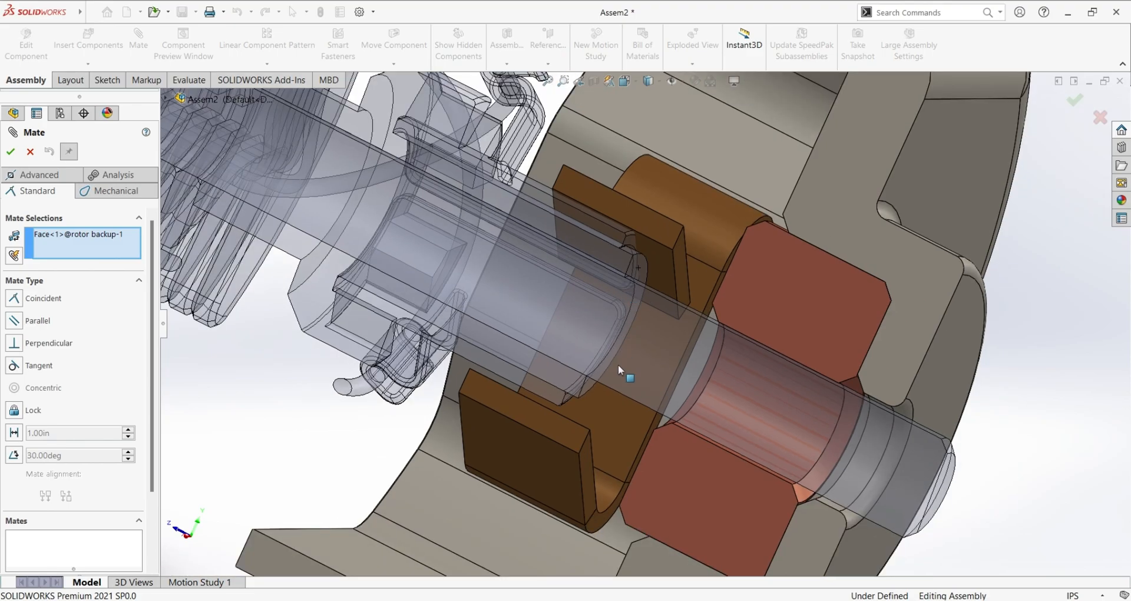
middle_click_drag(620, 364, 863, 372)
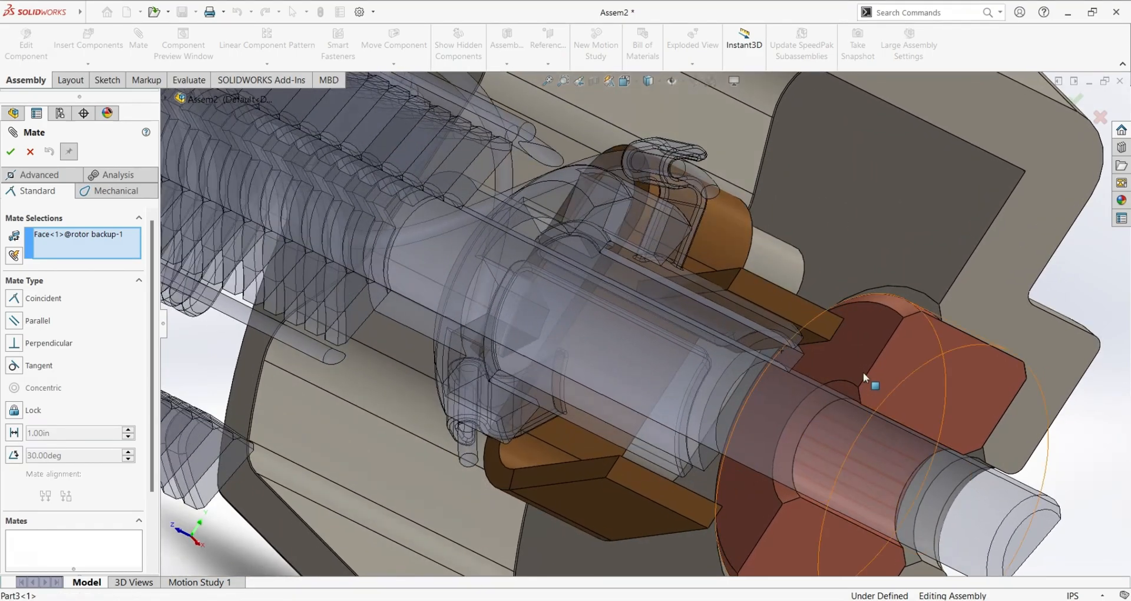
left_click(847, 360)
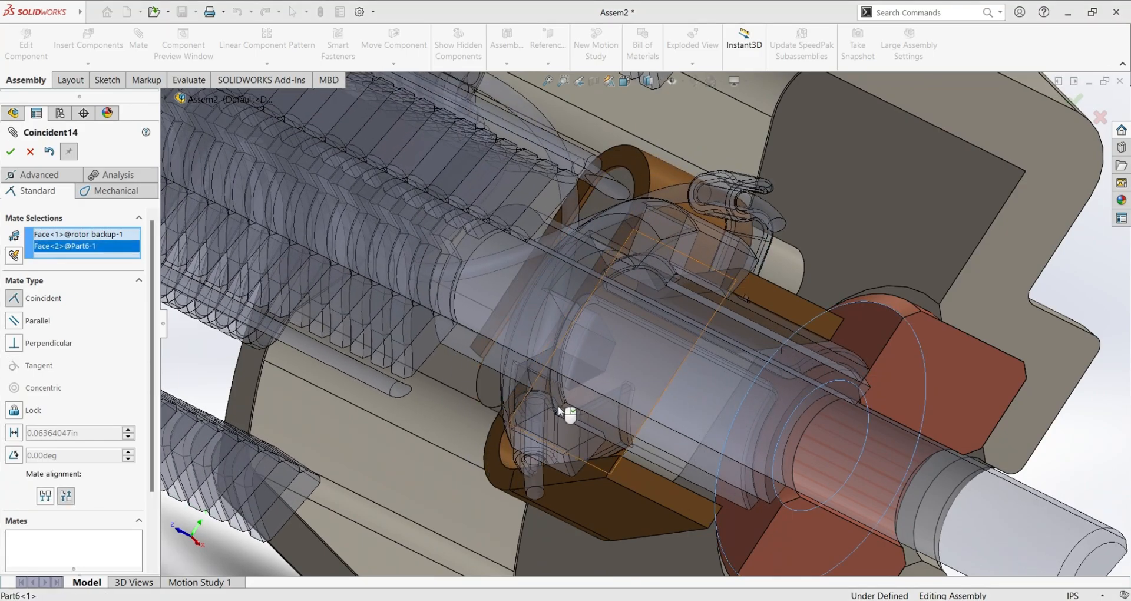
left_click(11, 151)
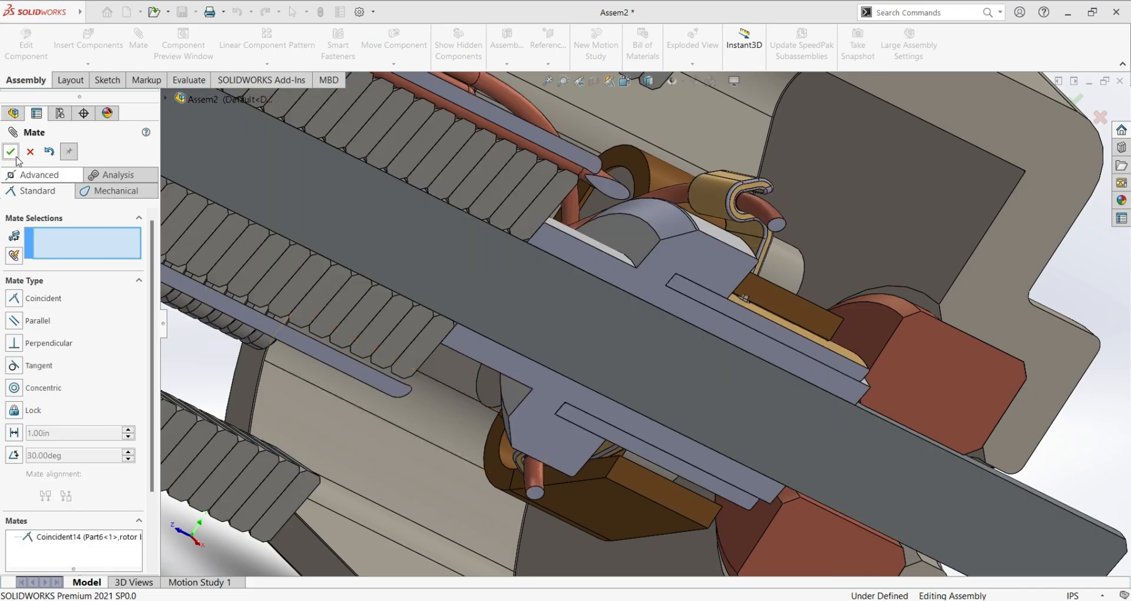
scroll(680, 257, "up", 5)
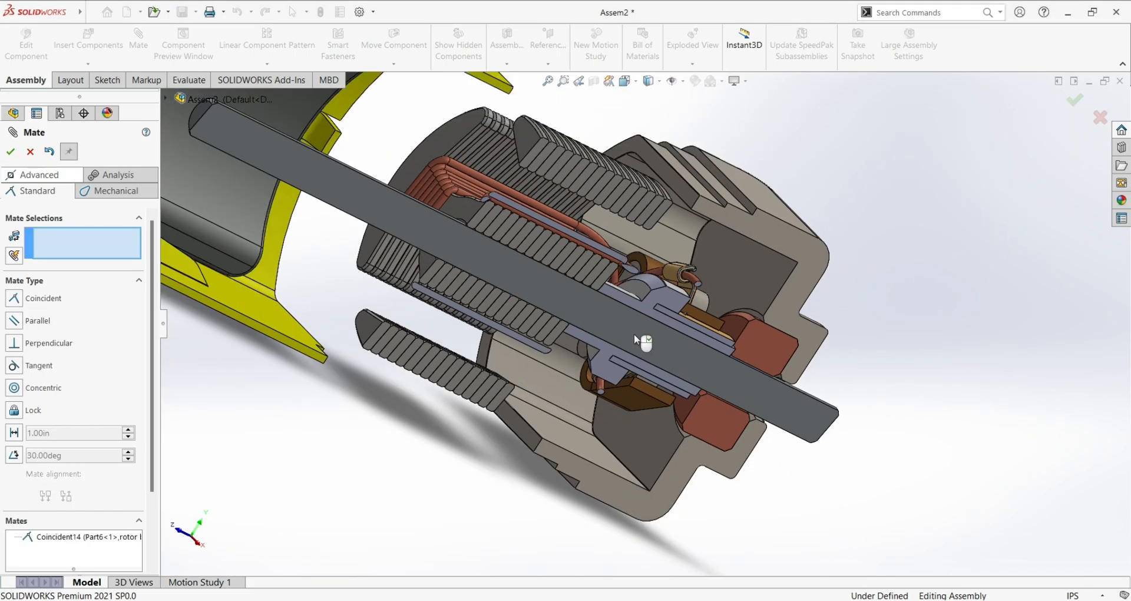
scroll(635, 337, "up", 2)
left_click(30, 152)
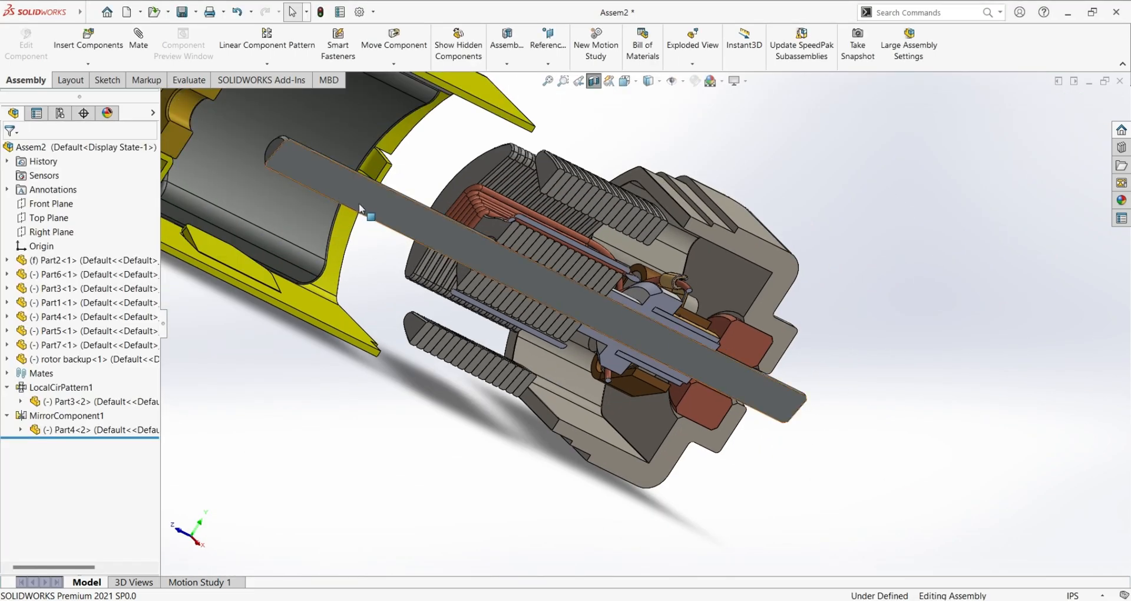
Rotate the rotor about its shaft within the sectioned end cap.
left_click_drag(350, 192, 610, 317)
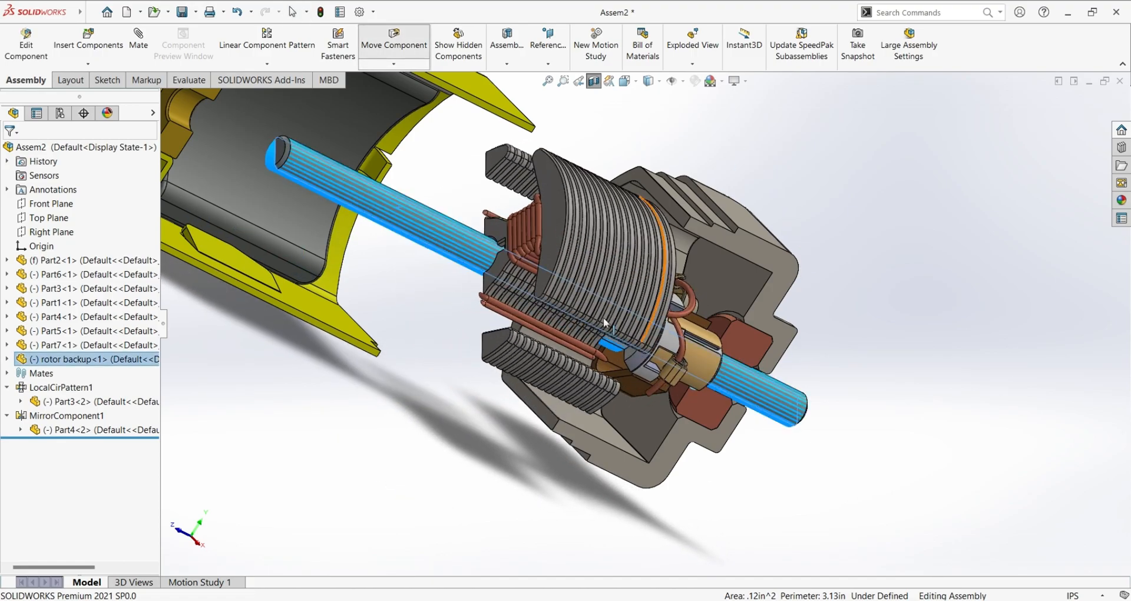
left_click_drag(770, 409, 613, 485)
middle_click_drag(835, 418, 691, 422)
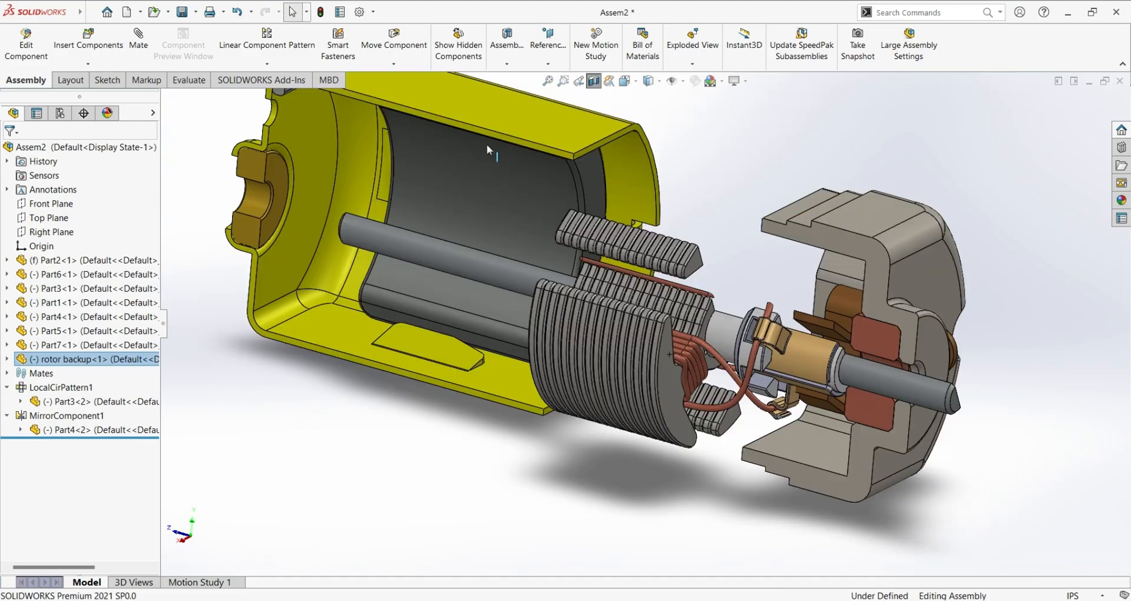
Start a centered advanced width mate and add Part3's brush face to the rotor face as its width selections.
left_click(148, 51)
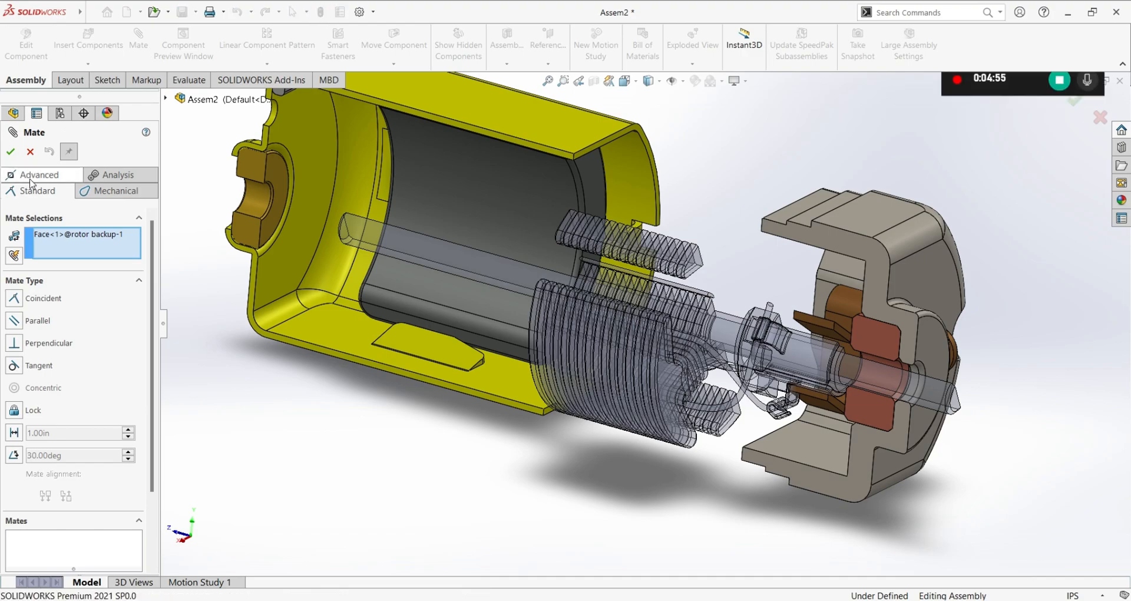
left_click(13, 343)
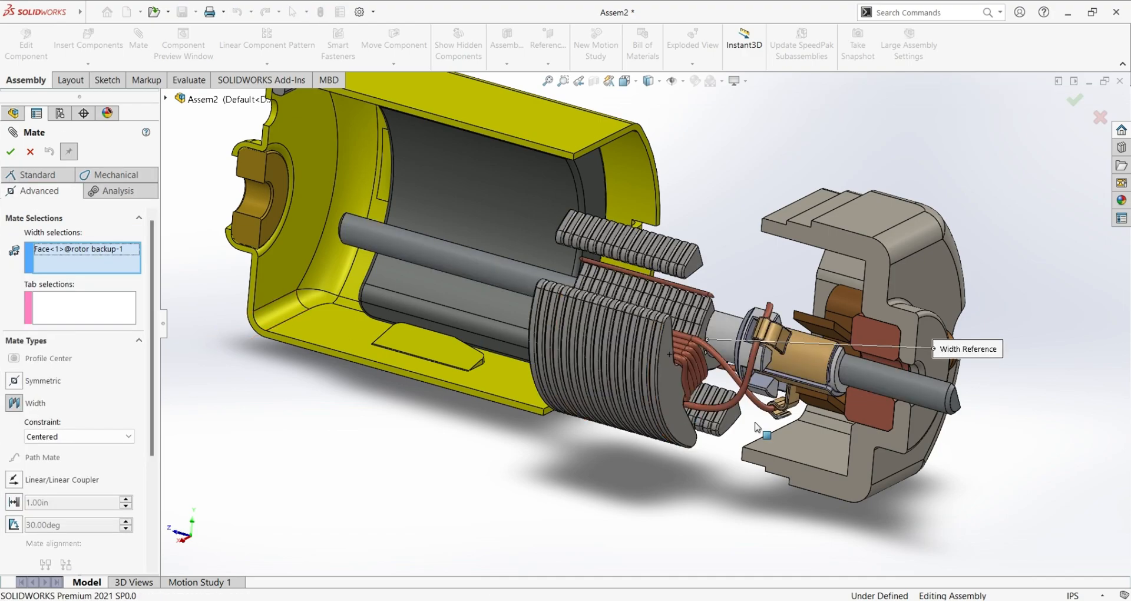
key("space")
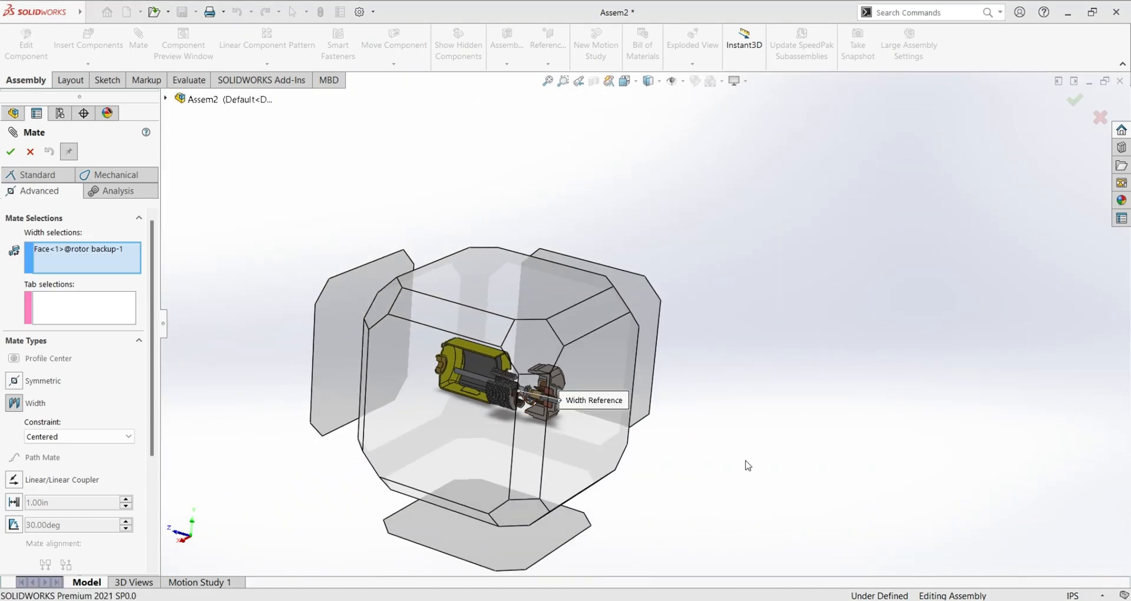
left_click(701, 456)
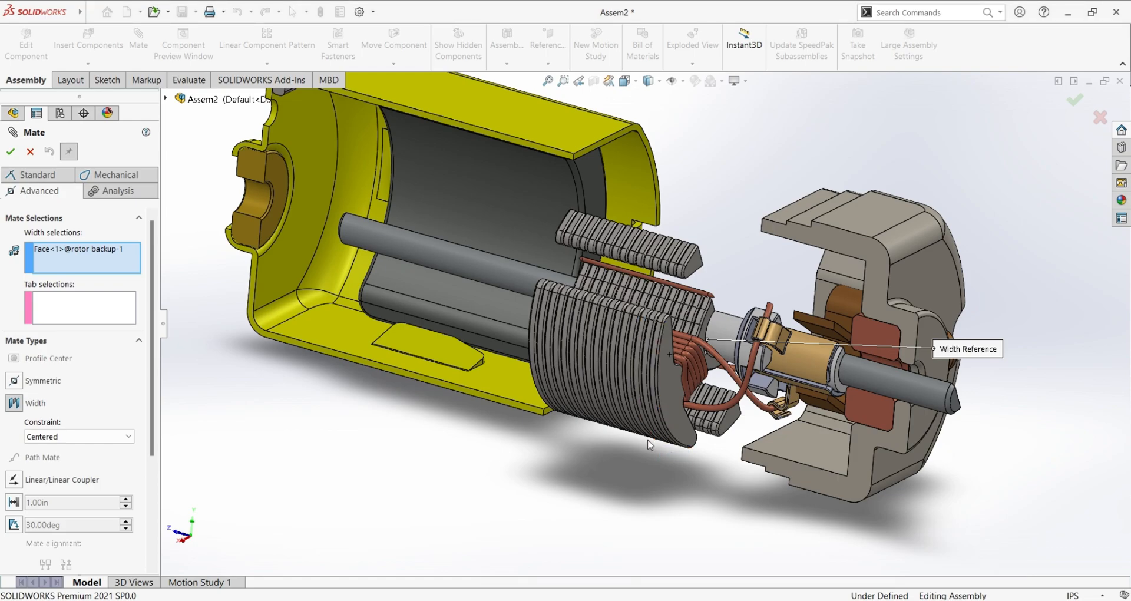
key("space")
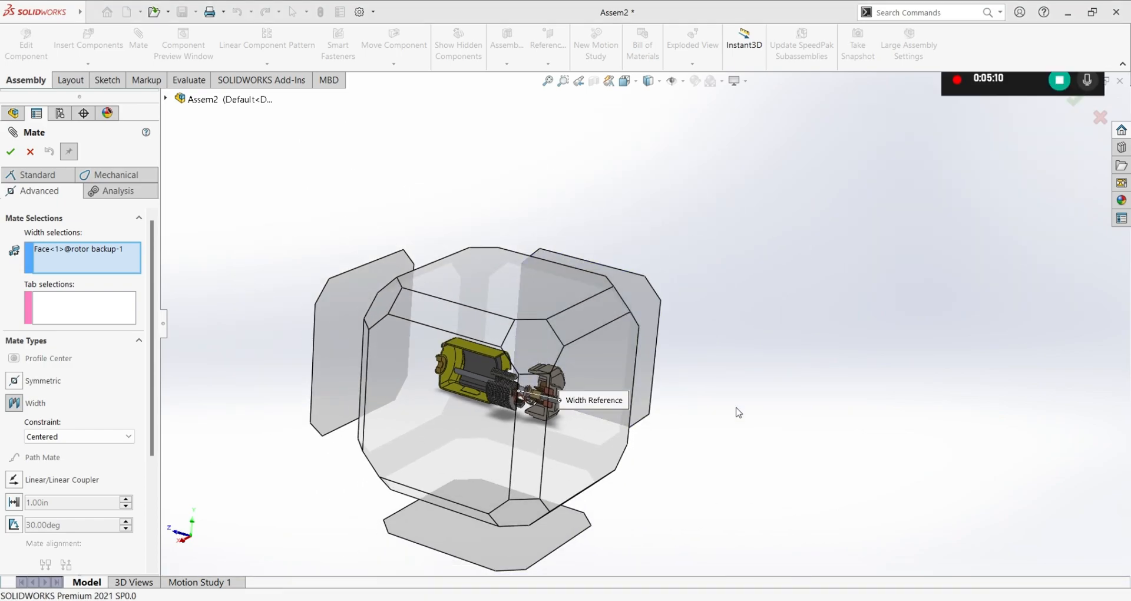
left_click(648, 382)
scroll(858, 397, "up", 10)
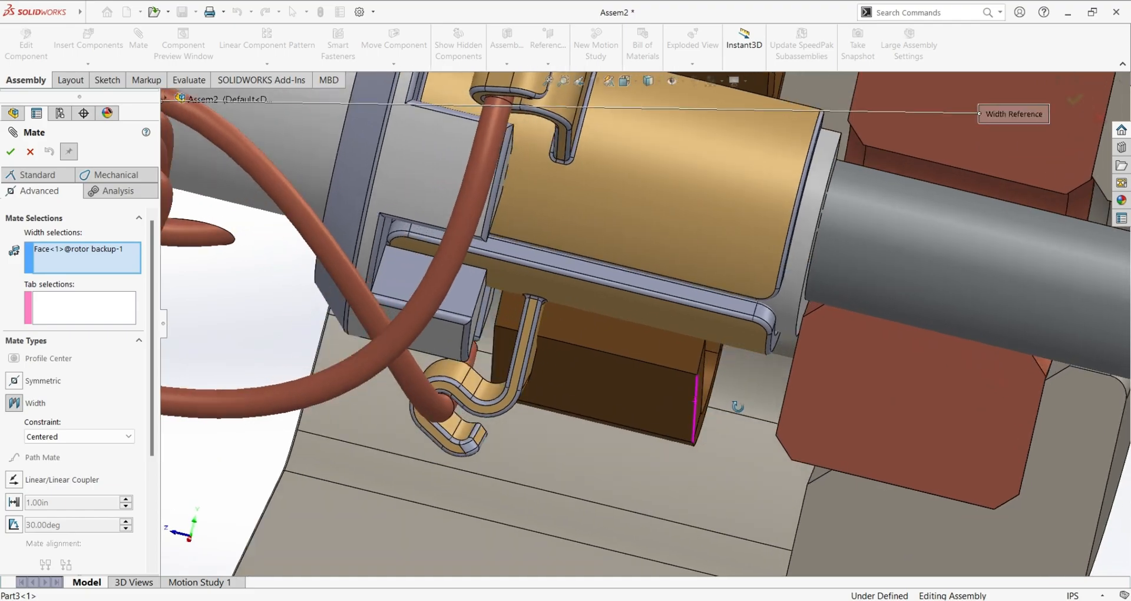
mouse_move(738, 406)
middle_mouse_down()
mouse_move(793, 363)
mouse_move(776, 313)
middle_mouse_up()
scroll(619, 334, "down", 3)
mouse_move(595, 339)
middle_mouse_down()
mouse_move(610, 392)
mouse_move(620, 377)
mouse_move(610, 361)
middle_mouse_up()
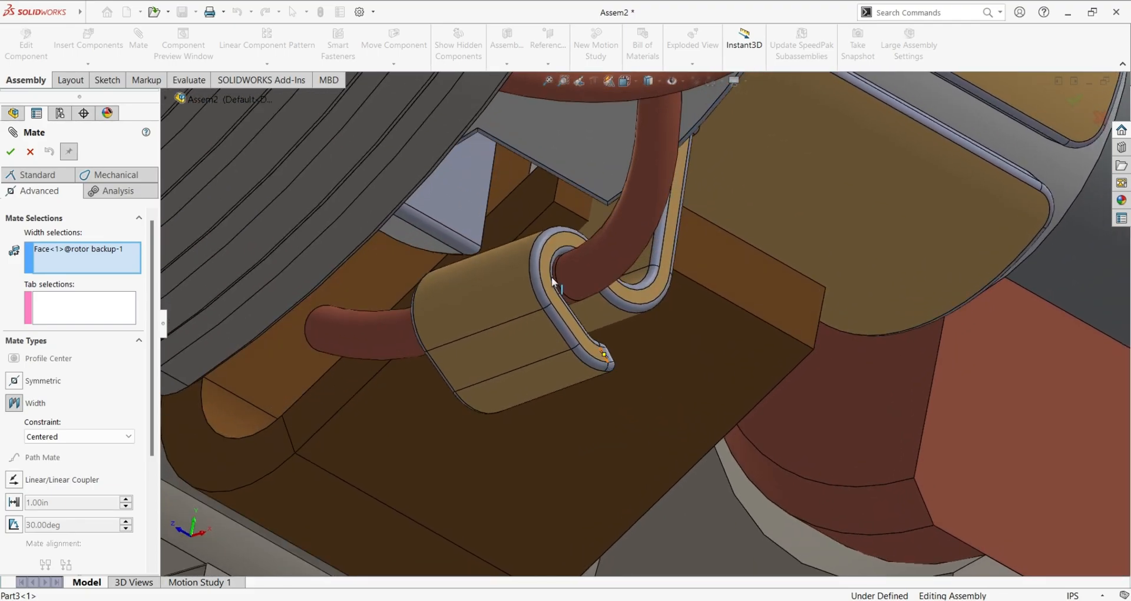
left_click(524, 211)
middle_click_drag(804, 361, 613, 336)
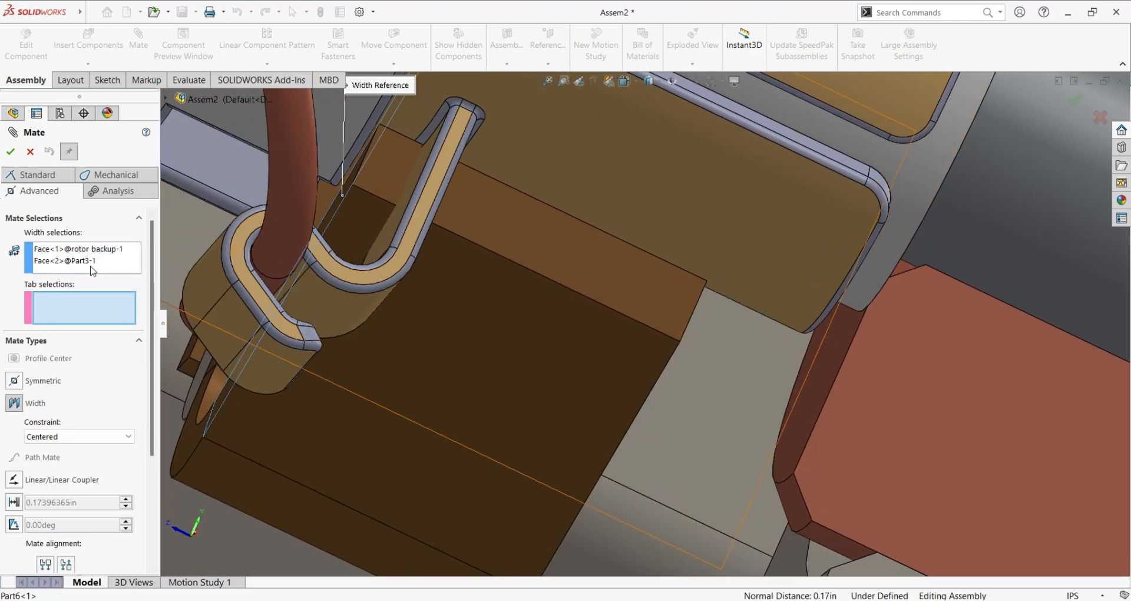
Remove the rotor face from the width selections and use the two opposite side faces of brush Part3 as the width references.
left_click(87, 265)
left_click(90, 250)
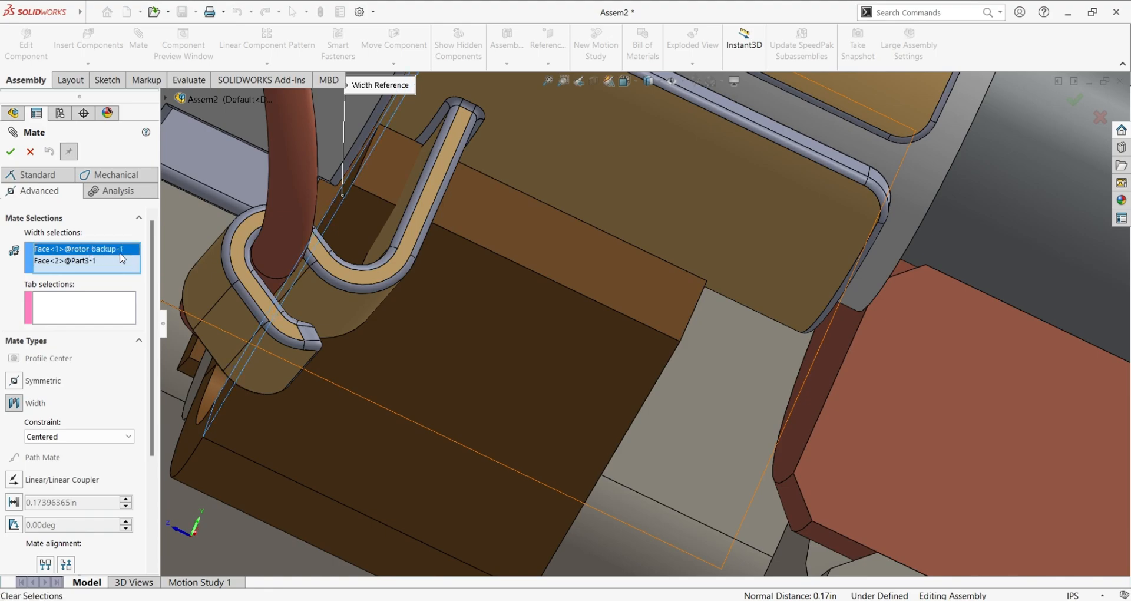
mouse_move(296, 306)
middle_mouse_down()
mouse_move(346, 379)
mouse_move(330, 346)
mouse_move(210, 337)
mouse_move(255, 340)
middle_mouse_up()
left_click(325, 351)
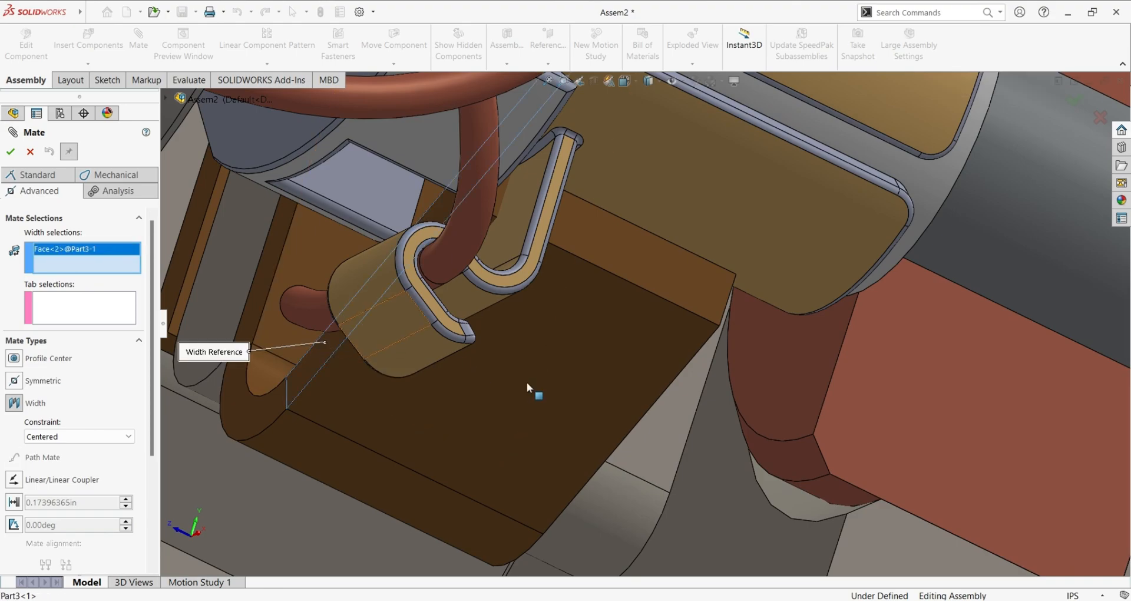
scroll(532, 387, "down", 3)
middle_click_drag(554, 371, 528, 350)
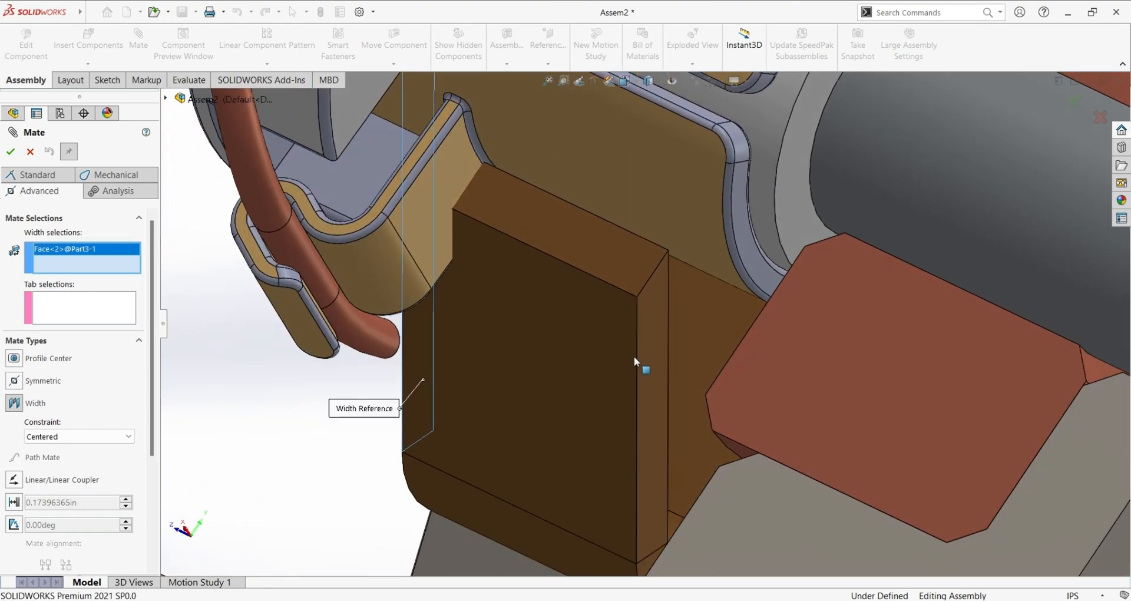
left_click(654, 361)
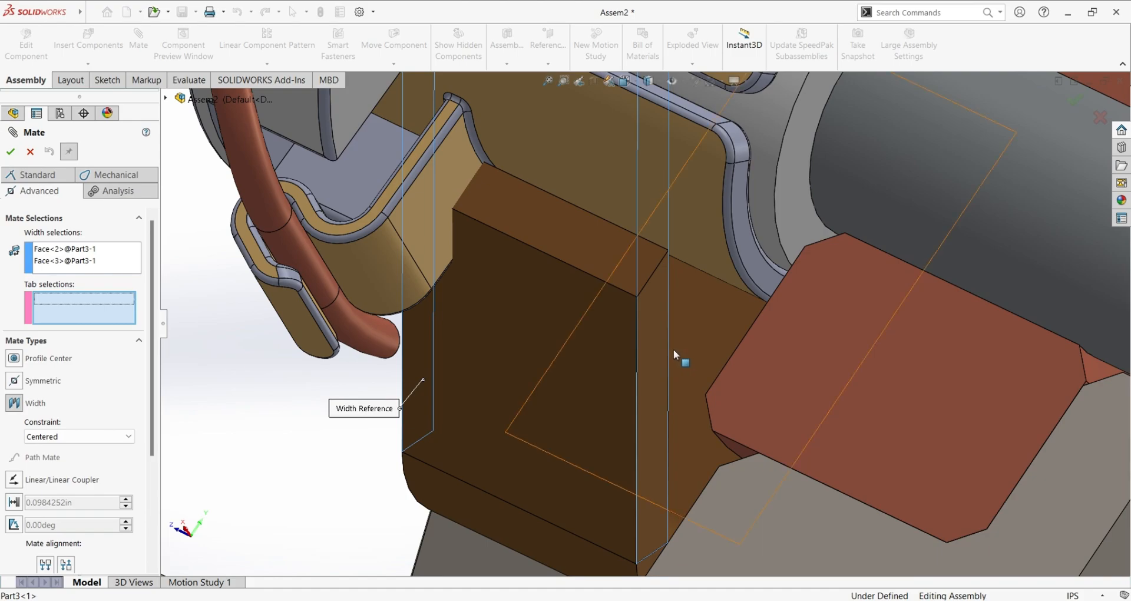
Add two opposing faces on the rotor's commutator as the tab selections of the centered width mate.
left_click(742, 224)
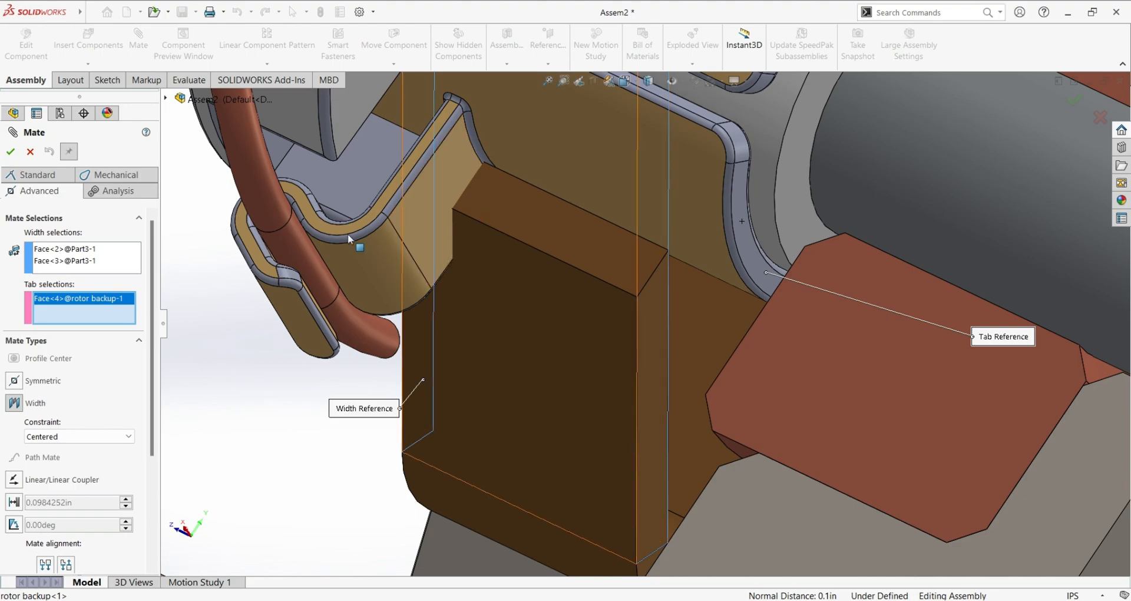
middle_click_drag(454, 272, 499, 292)
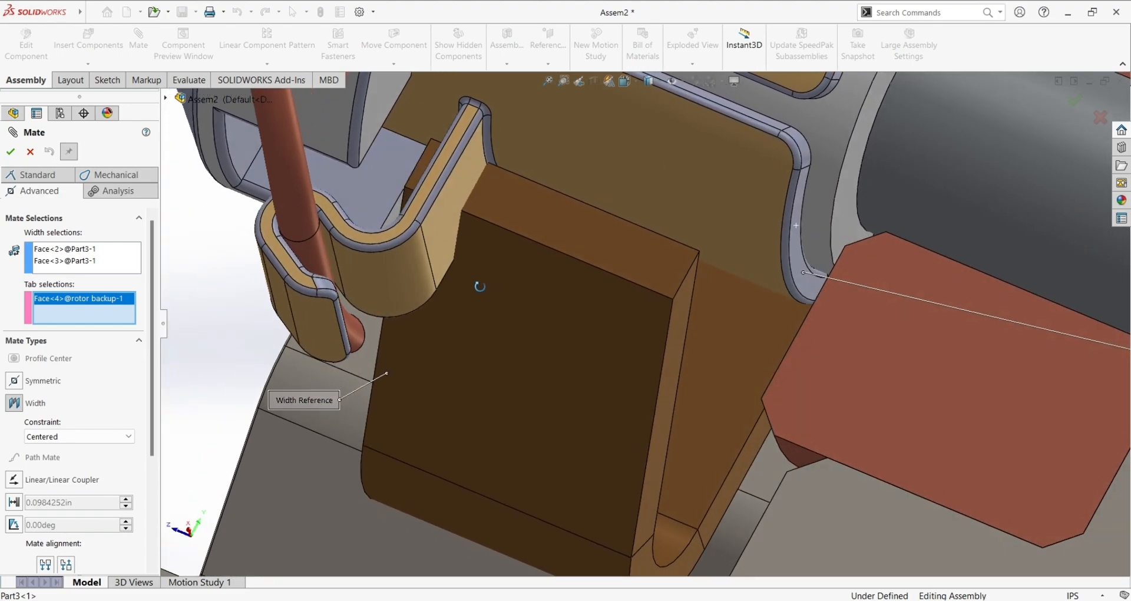
left_click(433, 222)
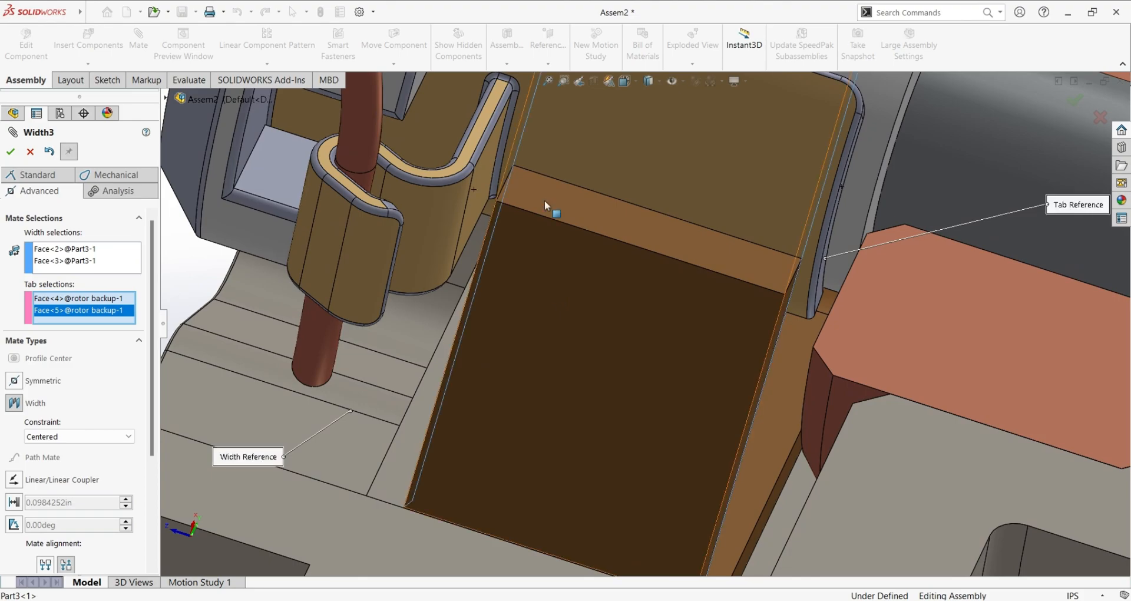
Examine the width mate preview around the brush and commutator and the rotor's fit inside the sectioned motor.
scroll(597, 345, "up", 4)
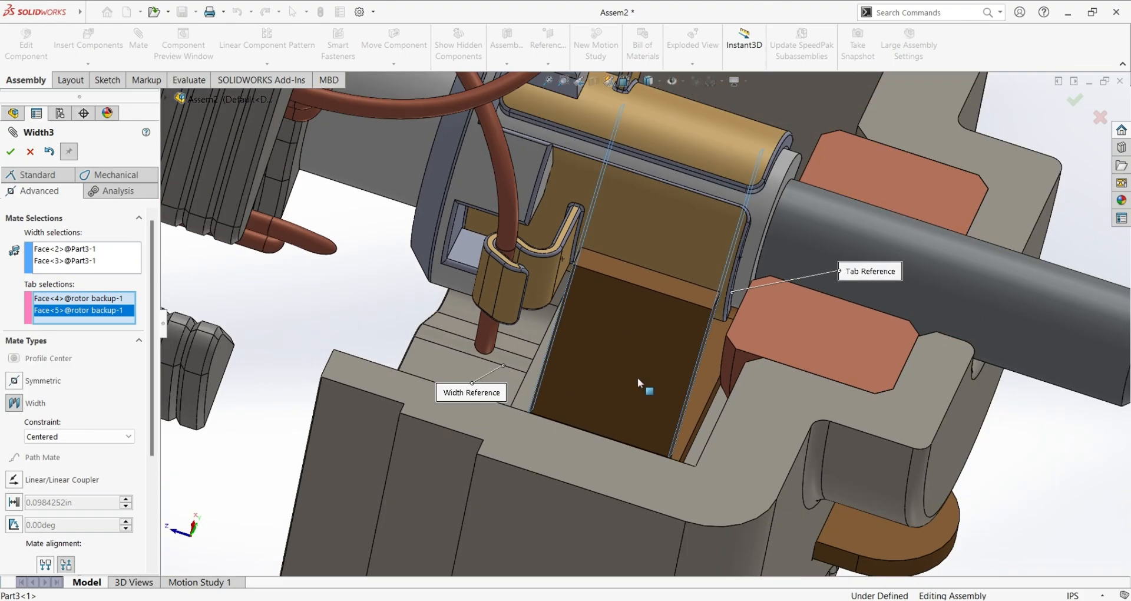
middle_click_drag(690, 363, 614, 352)
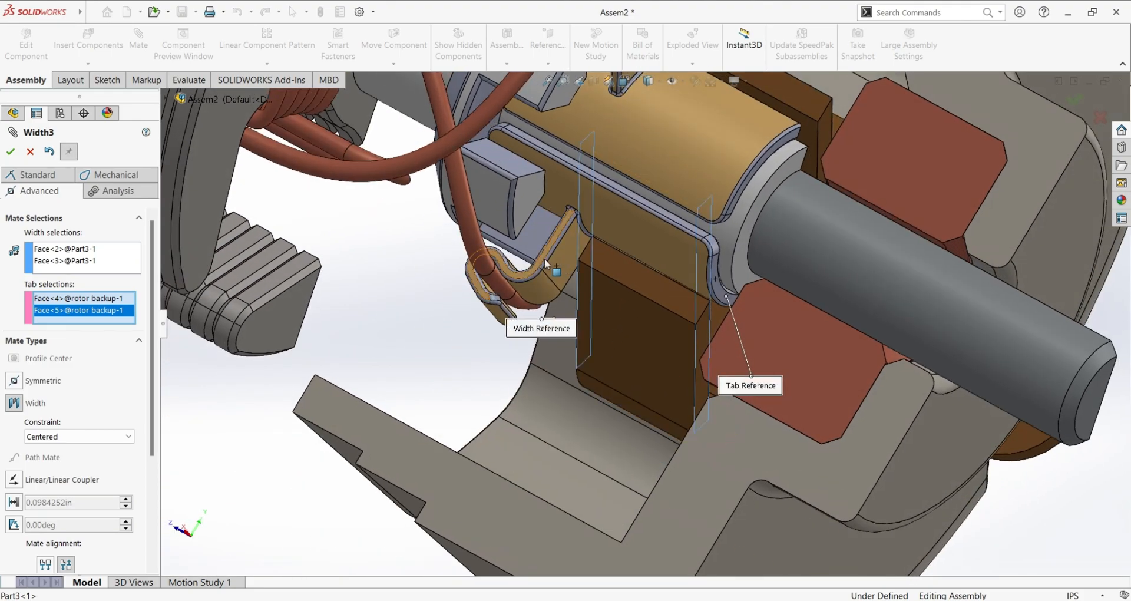
scroll(527, 293, "down", 3)
middle_click_drag(527, 293, 738, 306)
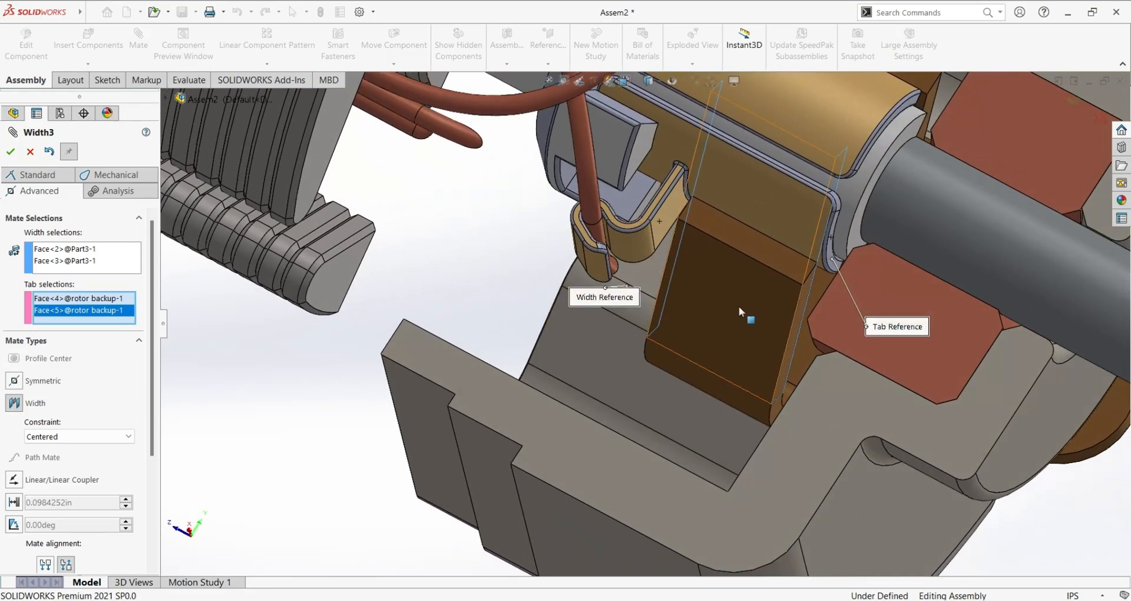
scroll(738, 306, "up", 3)
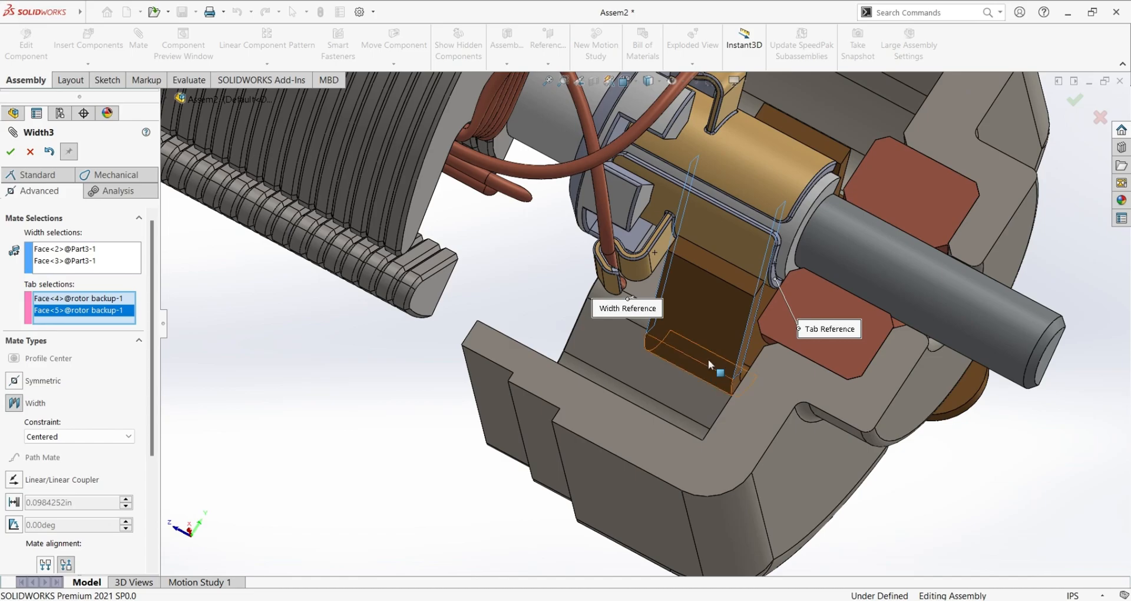
middle_click_drag(720, 379, 704, 411)
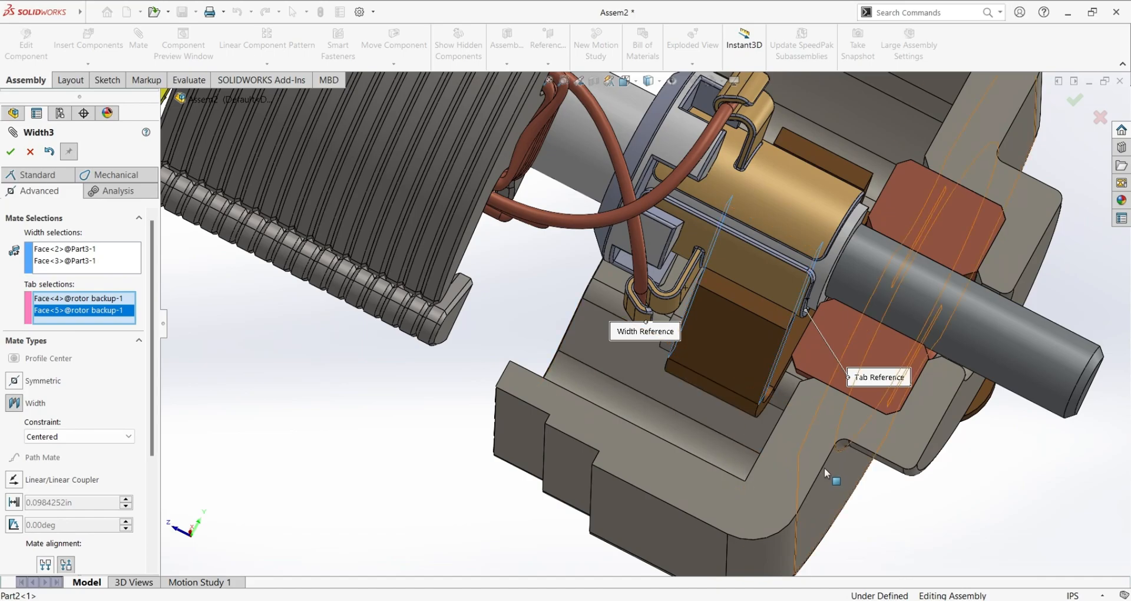
scroll(819, 412, "up", 5)
middle_click_drag(785, 383, 457, 246)
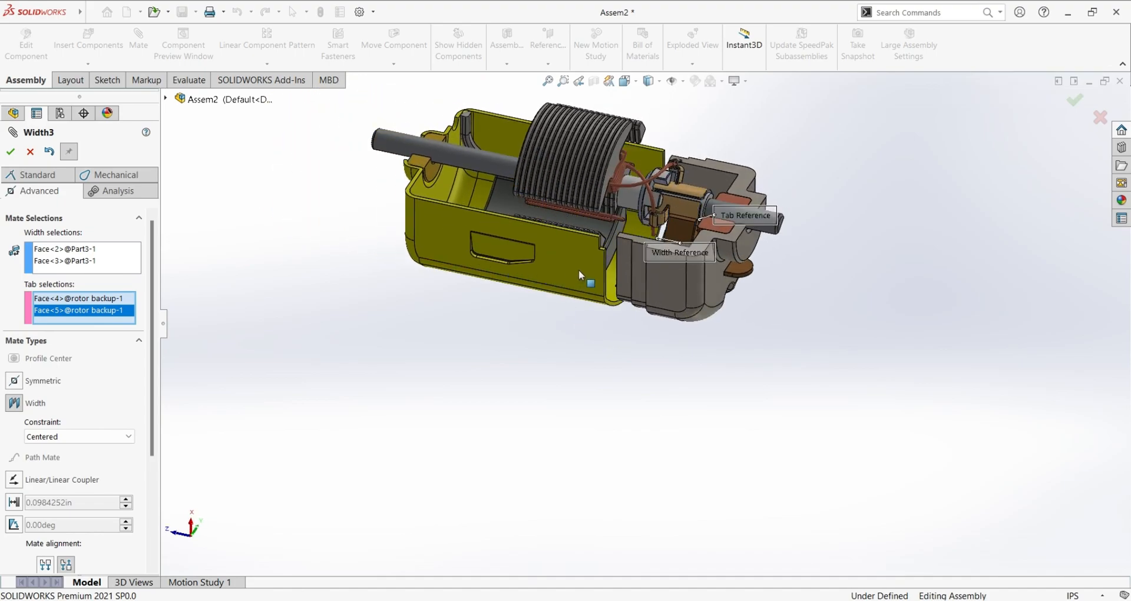
middle_click_drag(817, 310, 584, 158)
left_click_drag(574, 233, 591, 209)
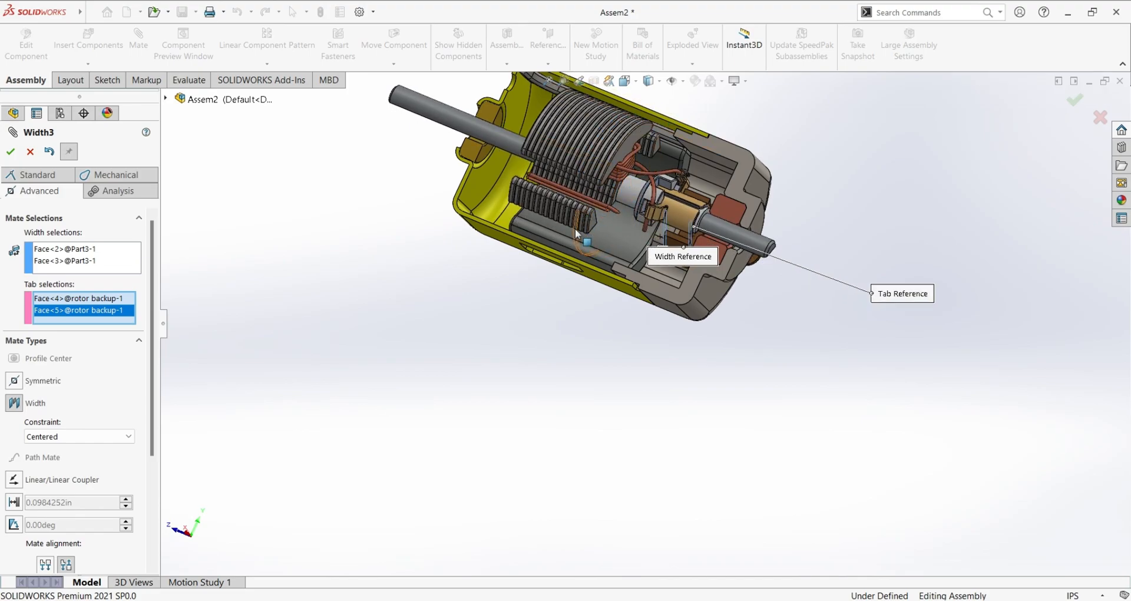
left_click_drag(594, 171, 597, 160)
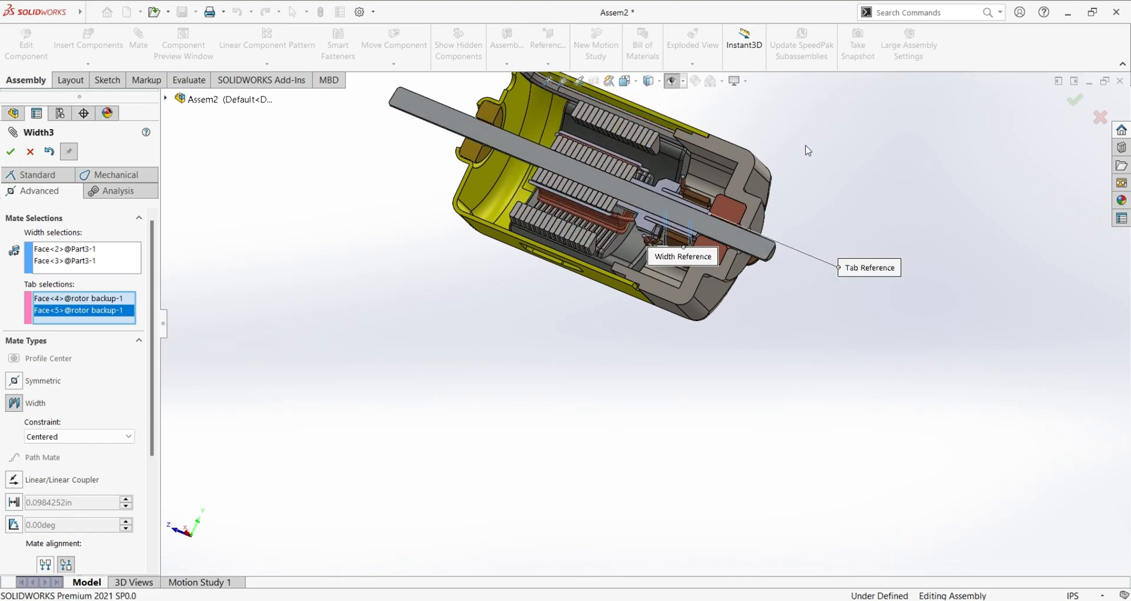
middle_click_drag(823, 341, 868, 303)
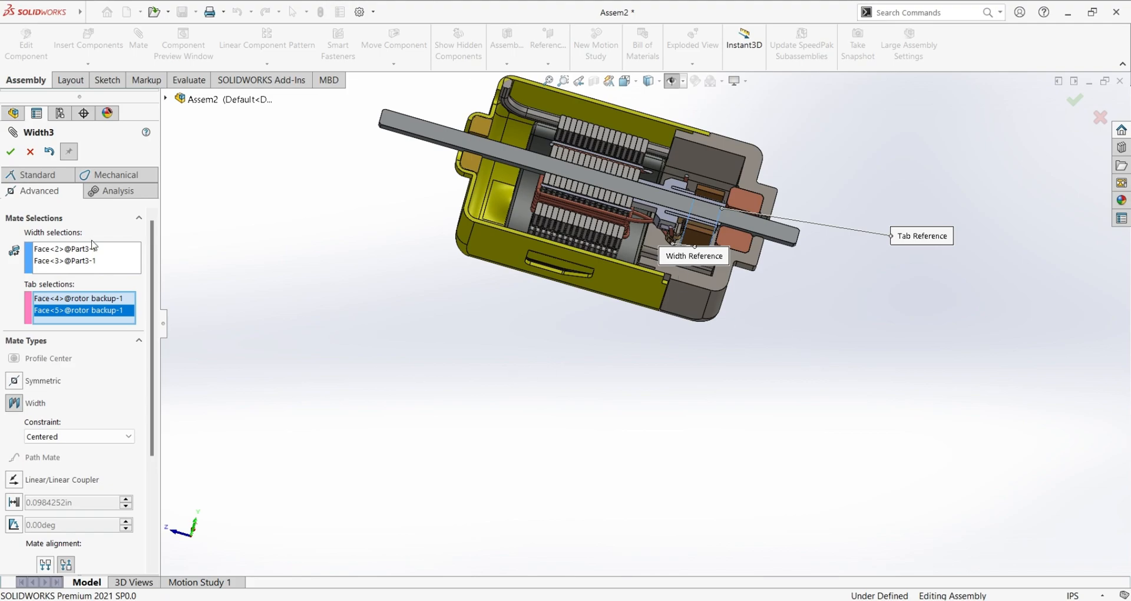
Accept the centered width mate between brush Part3 and the rotor, and finish the mating command.
left_click(14, 155)
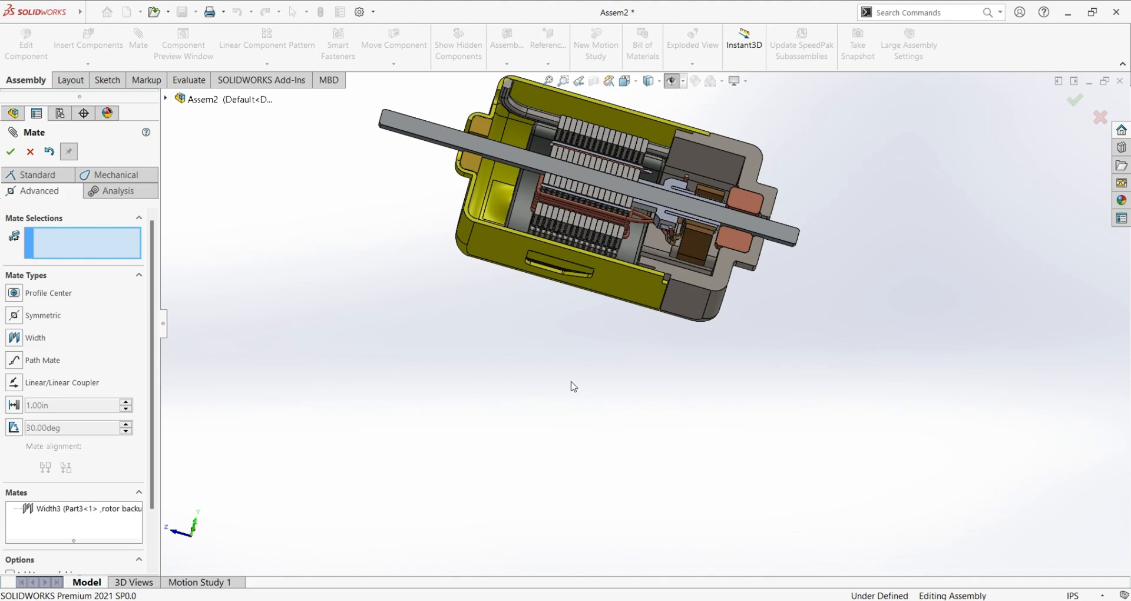
middle_click_drag(806, 322, 744, 334)
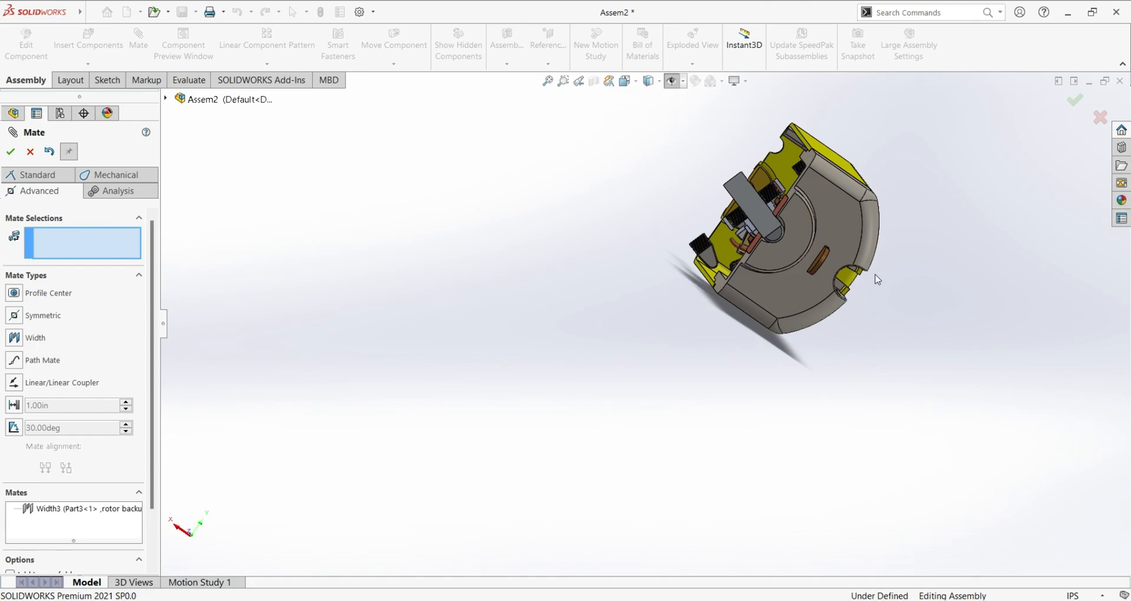
scroll(878, 279, "down", 2)
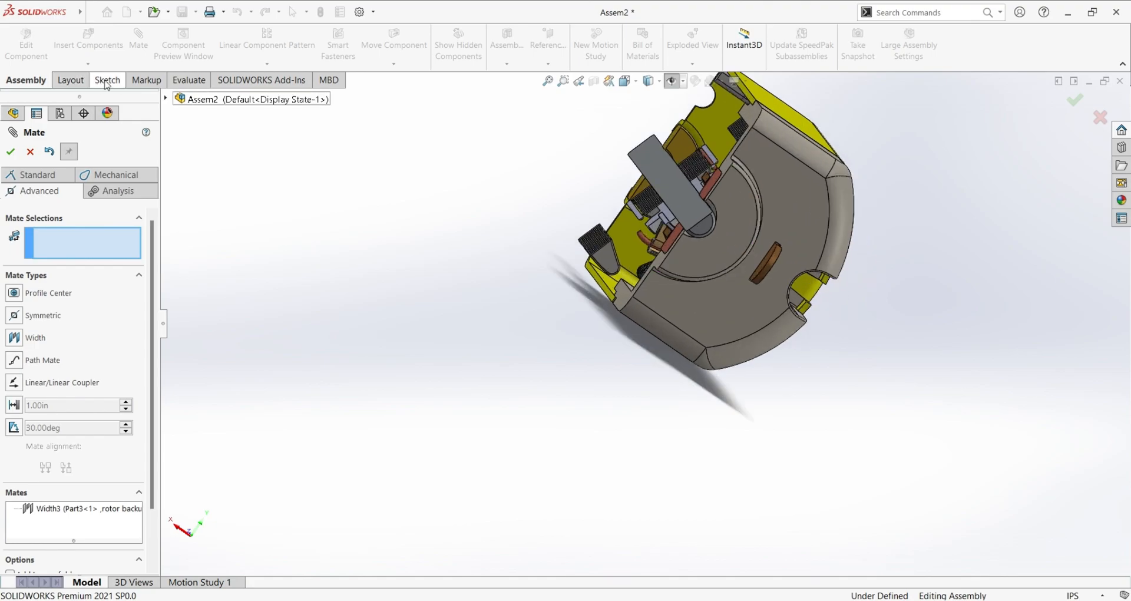
left_click(17, 152)
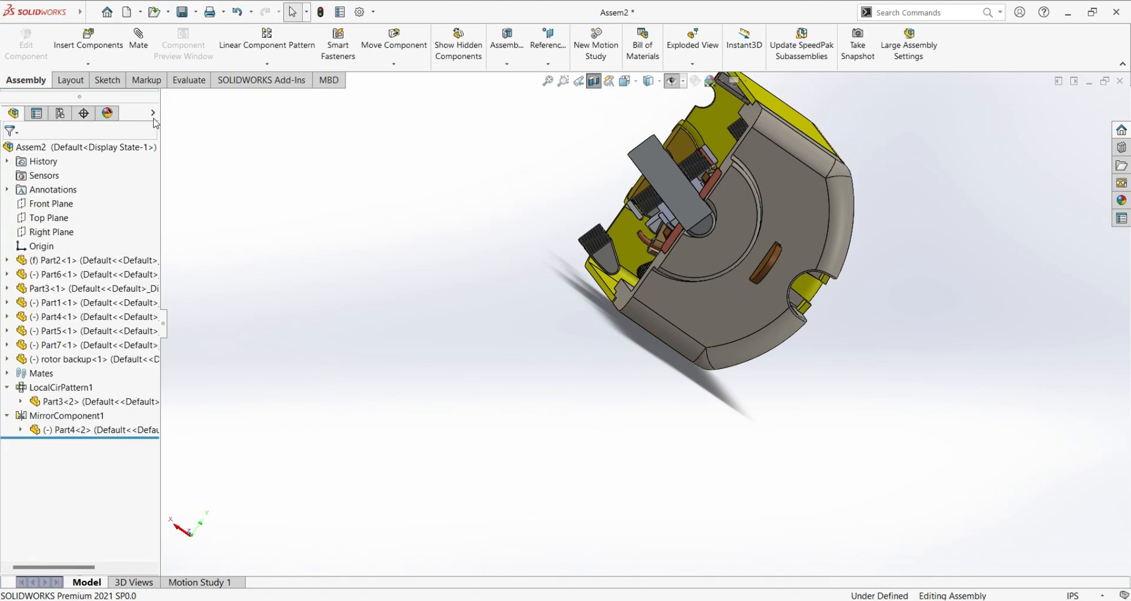
Find and start the Fillet command, set the radius to 0.05 mm, and enable Multi Radius Fillet.
type("ille")
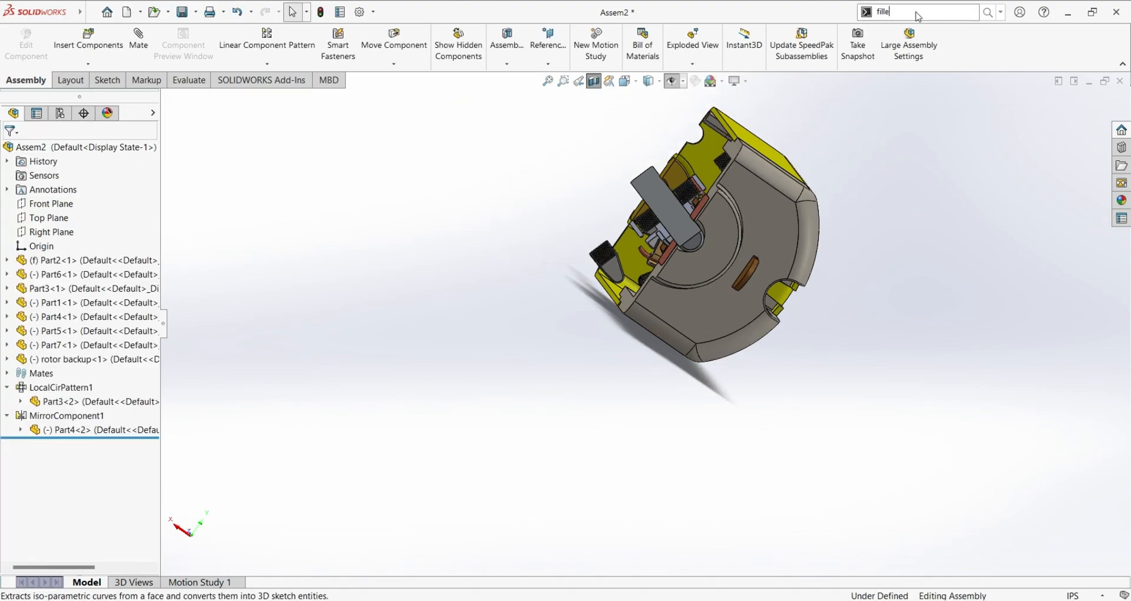
left_click(931, 27)
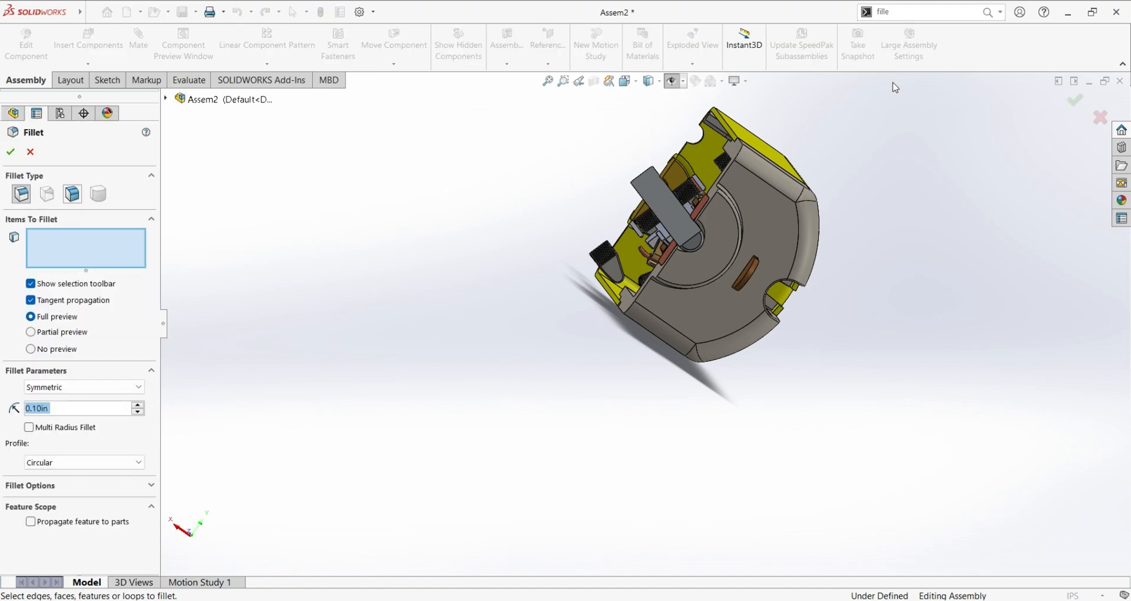
scroll(800, 267, "down", 5)
key("BackSpace")
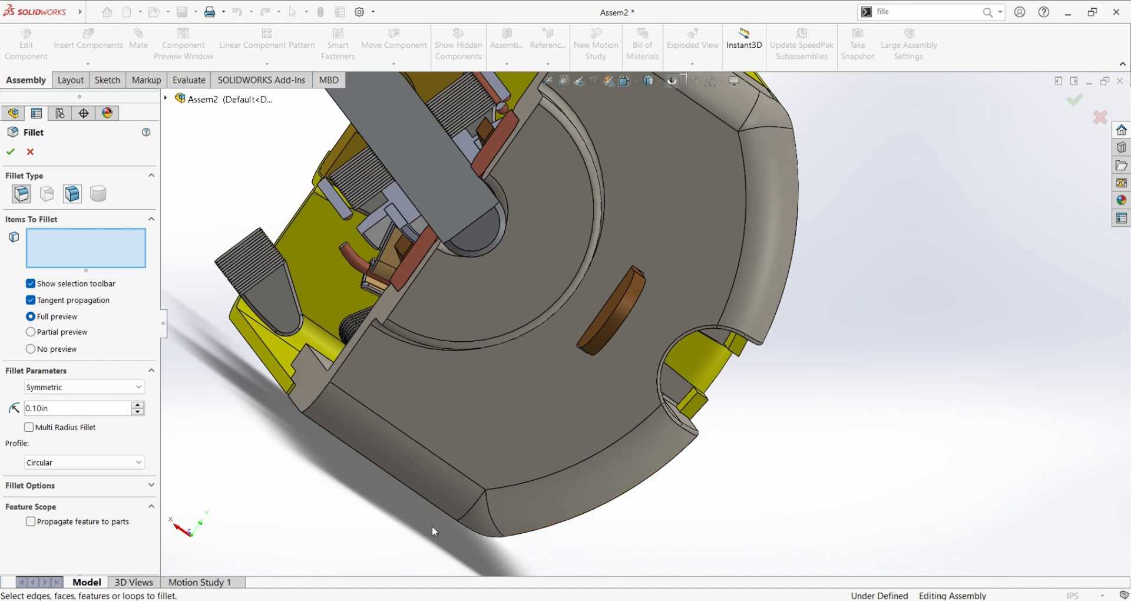
double_click(73, 411)
type("0.05m")
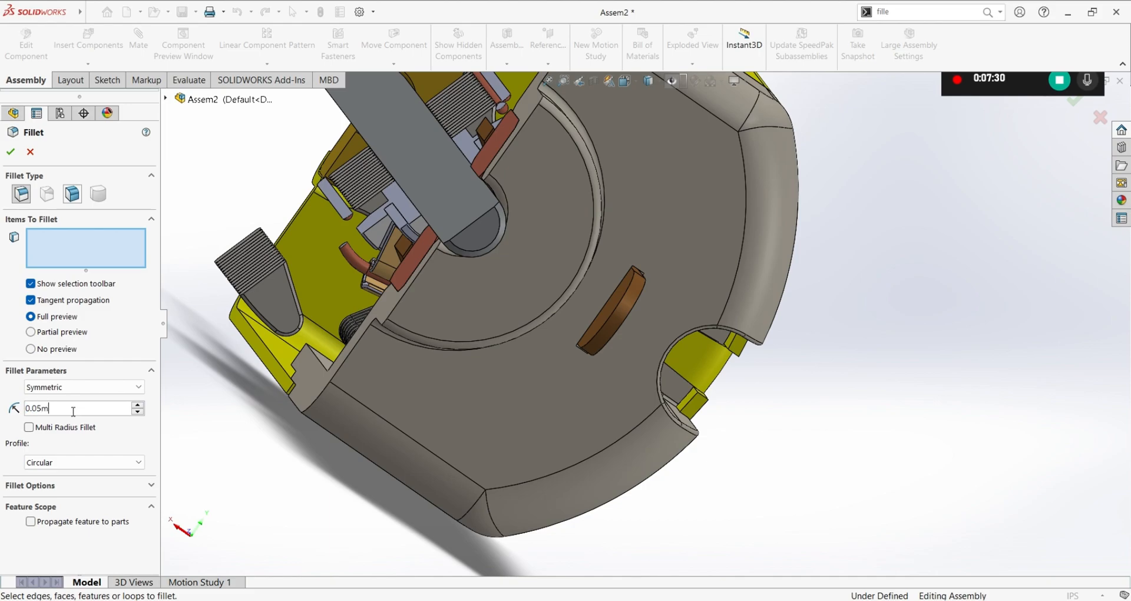
type("m")
left_click(138, 427)
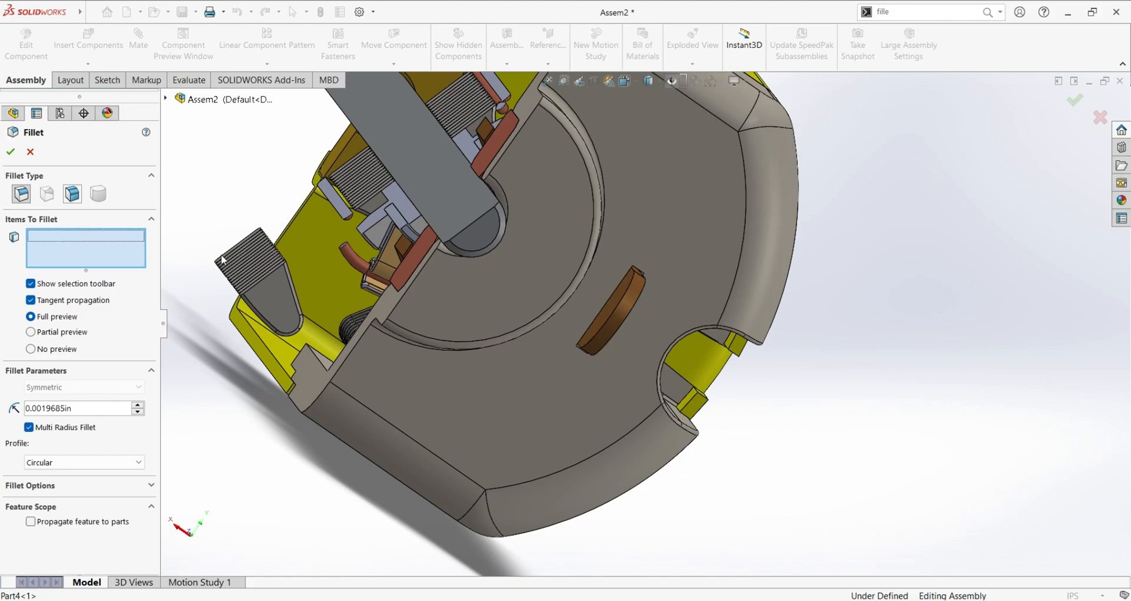
Fillet the curved outer face of Part3's tab protruding through the end cap, and turn off the section view.
middle_click_drag(668, 370, 497, 337)
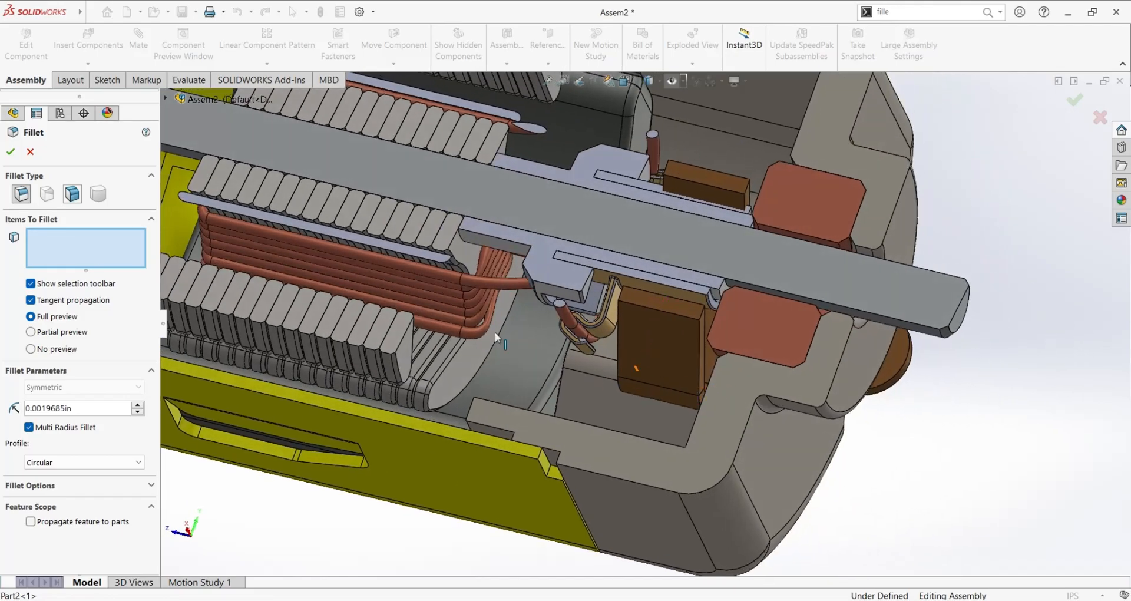
middle_click_drag(892, 446, 865, 432)
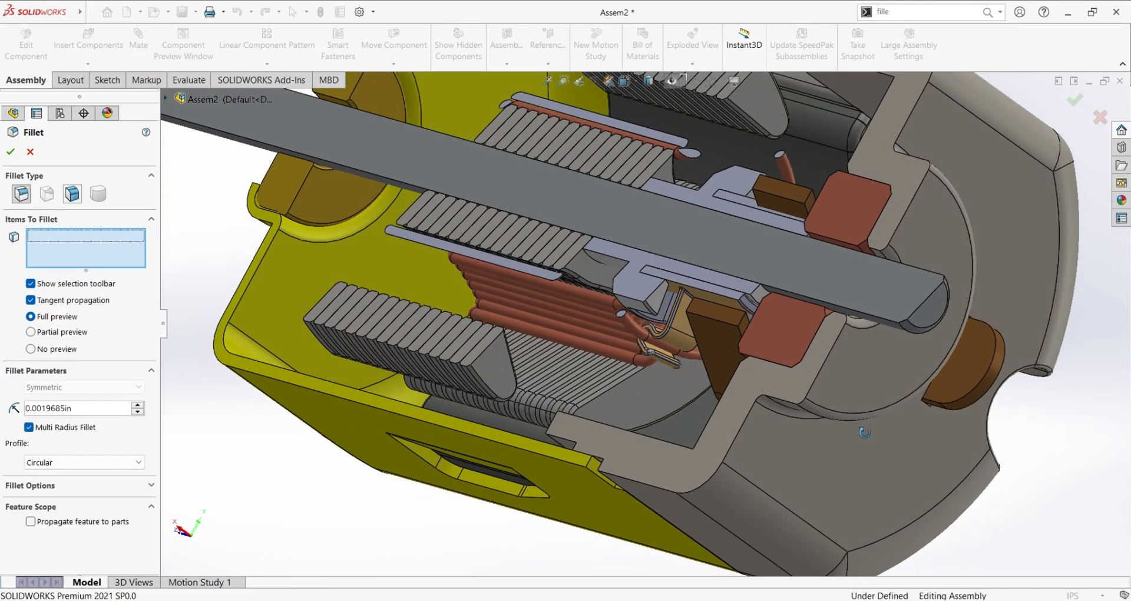
scroll(888, 414, "up", 1)
scroll(894, 412, "down", 3)
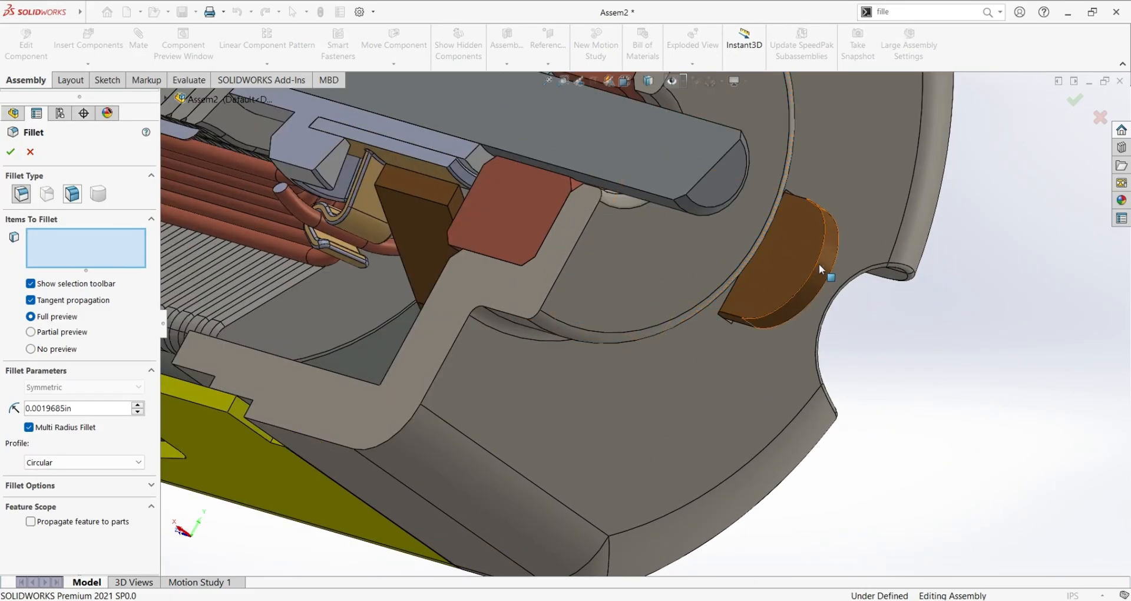
left_click(819, 265)
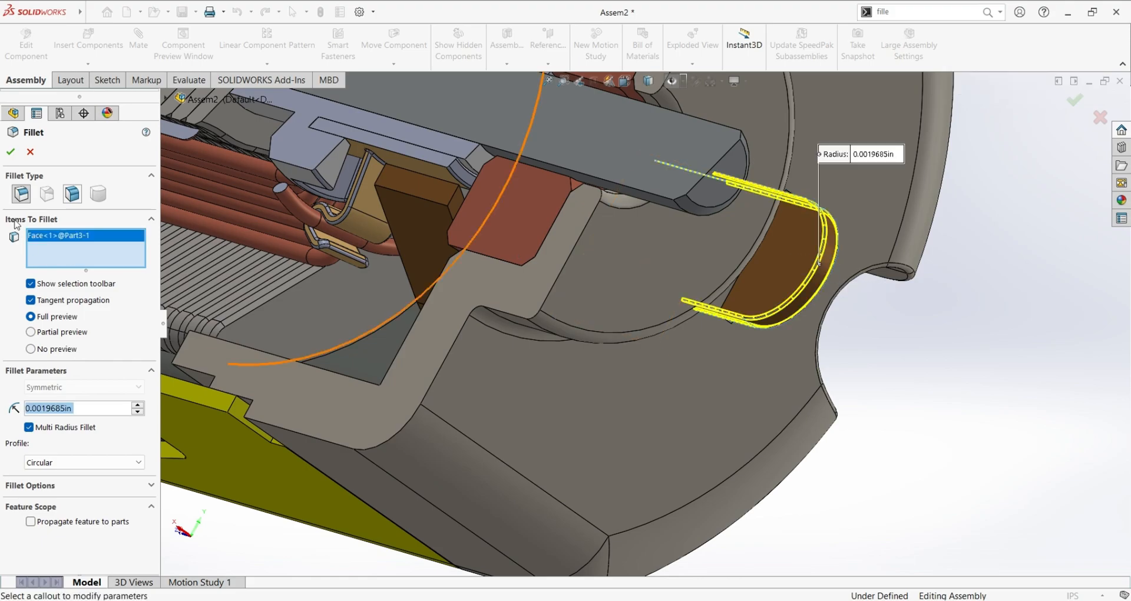
left_click(11, 152)
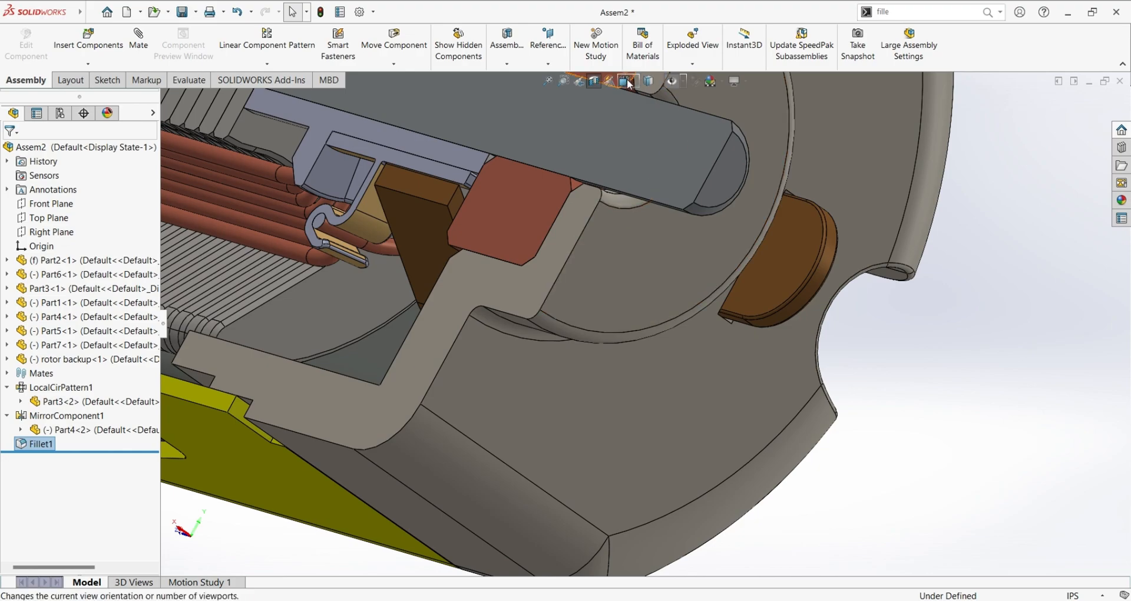
left_click(594, 82)
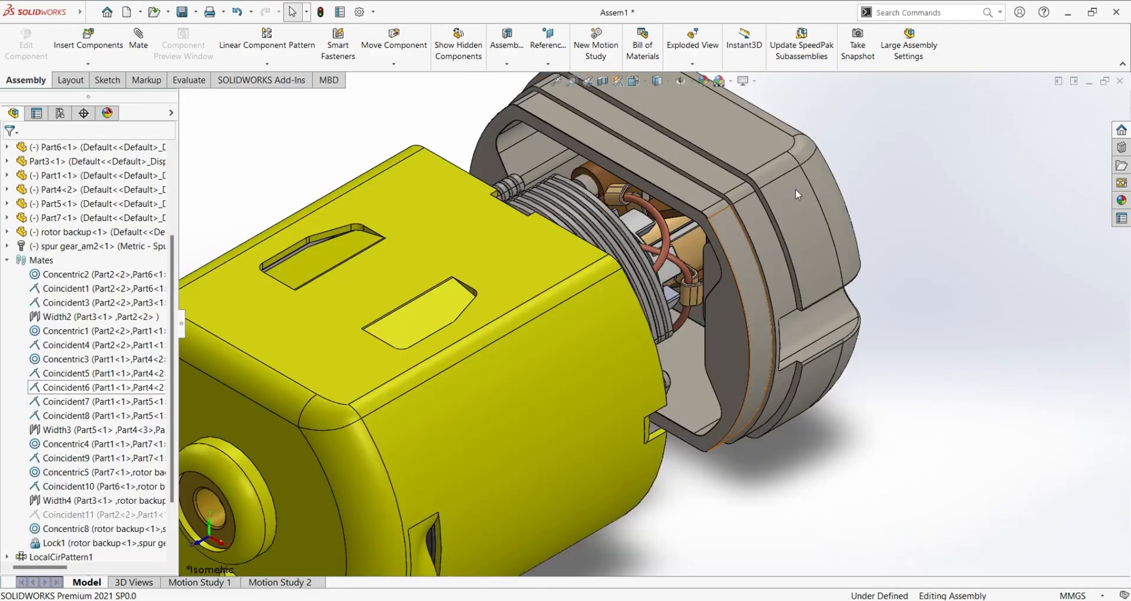
In Assem1, slide the yellow housing Part1 slightly away from the end cap along the motor axis and clear the selection.
scroll(737, 338, "up", 5)
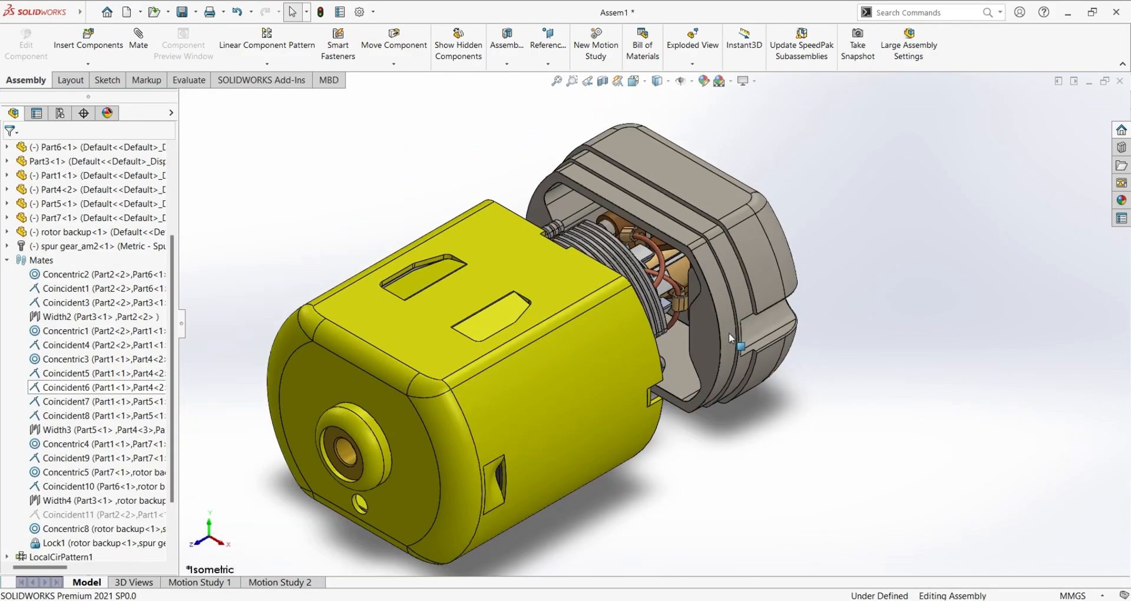
middle_click_drag(748, 431, 722, 400)
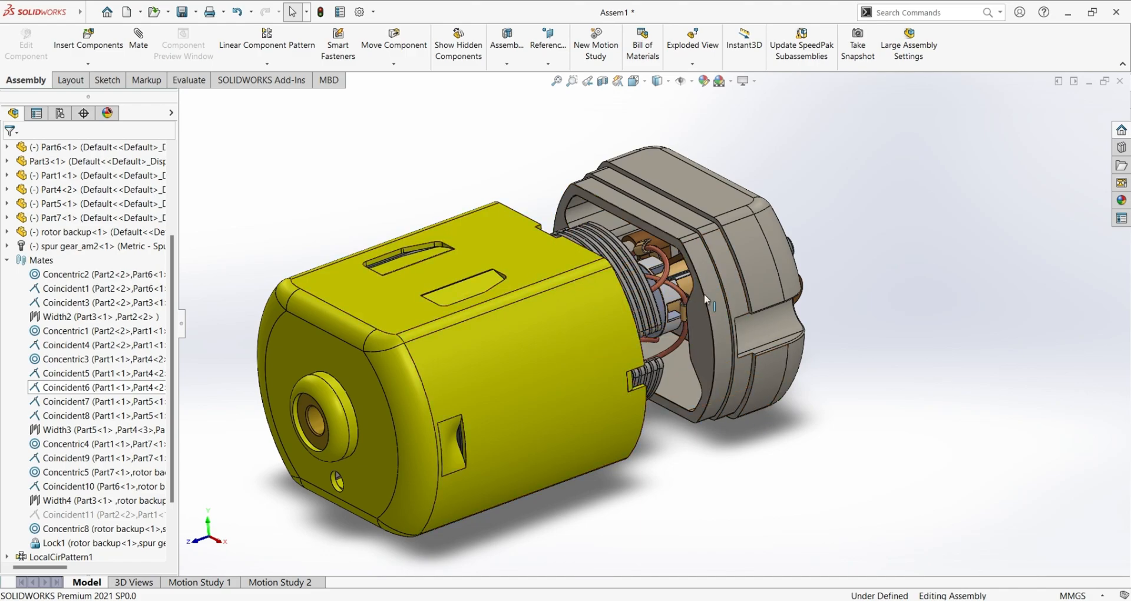
left_click_drag(555, 390, 582, 369)
key("Escape")
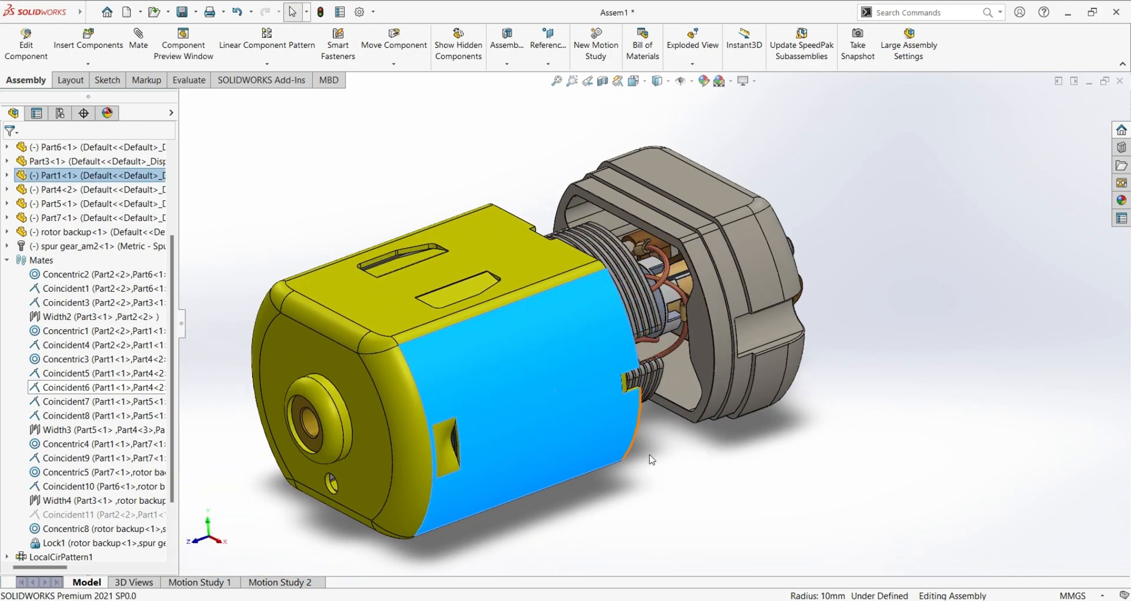
left_click(753, 519)
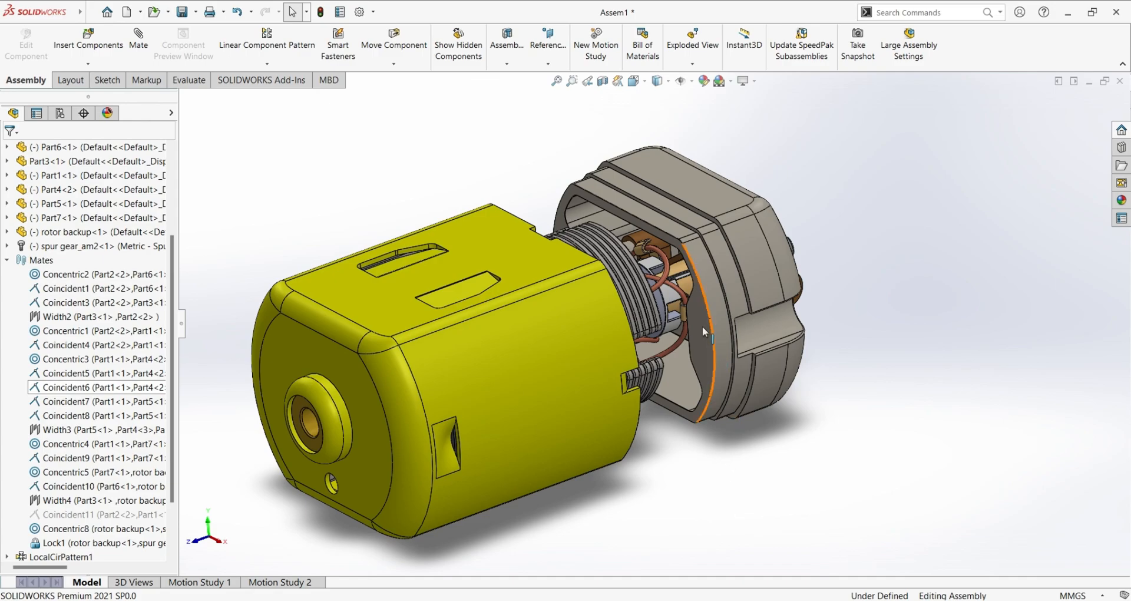
Add a coincident mate between the open-end rim face of the yellow housing Part1 and the matching shoulder face of end cap Part2.
scroll(707, 340, "down", 8)
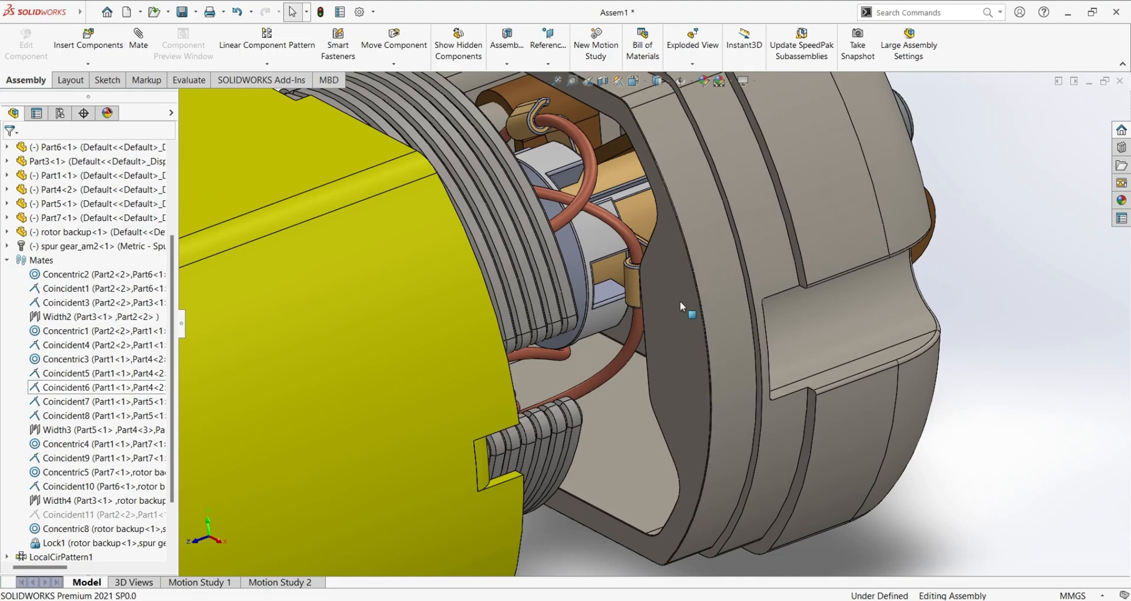
middle_click_drag(589, 319, 535, 334)
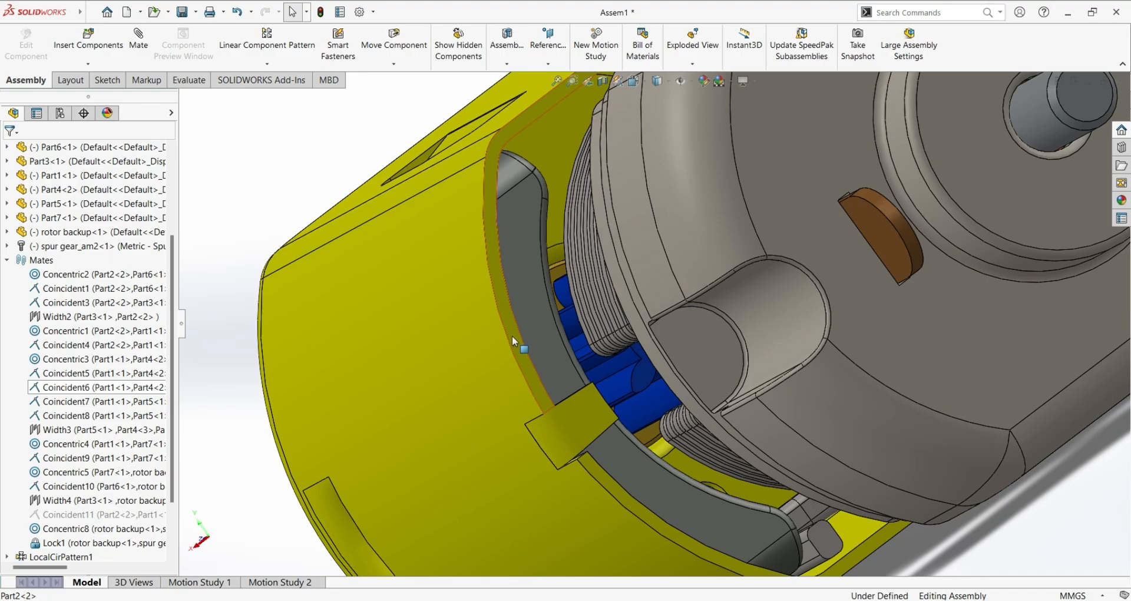
left_click(616, 490)
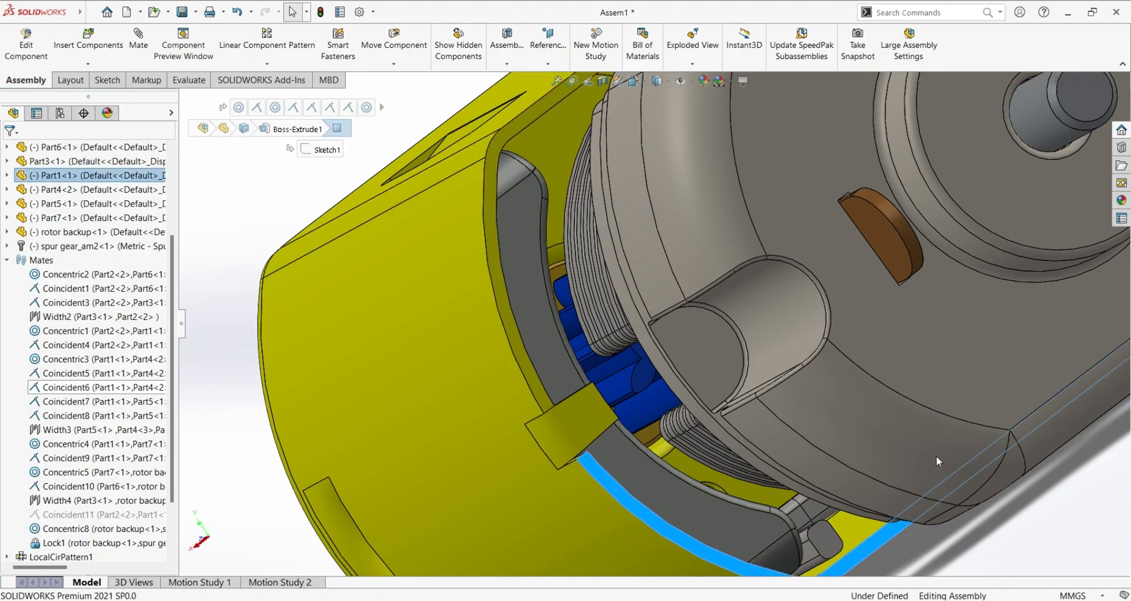
key("m")
middle_click_drag(897, 403, 971, 360)
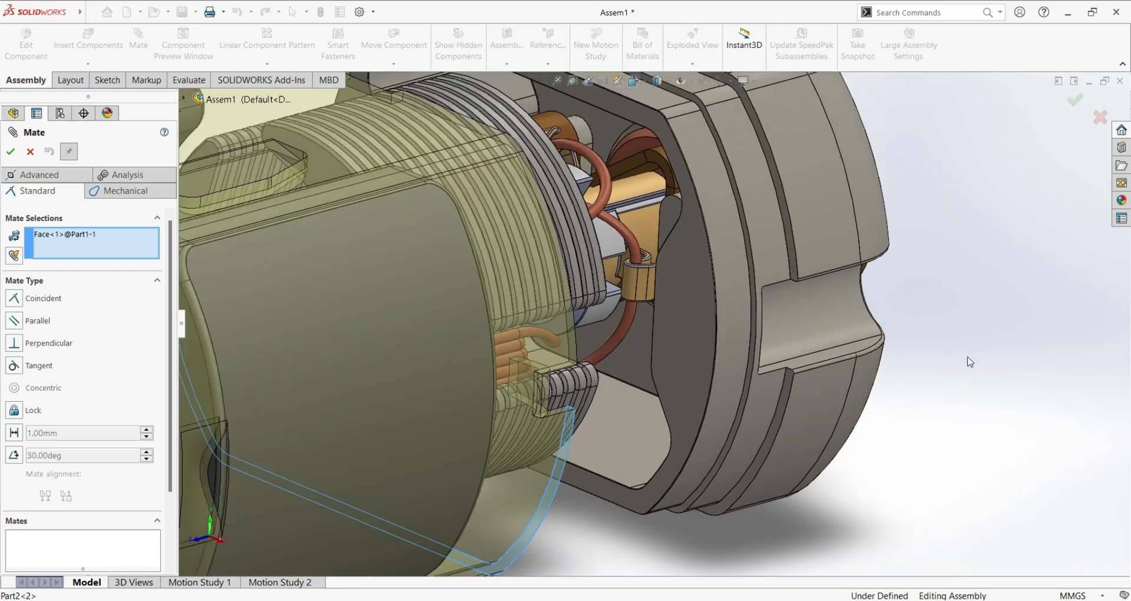
left_click(790, 239)
key("f")
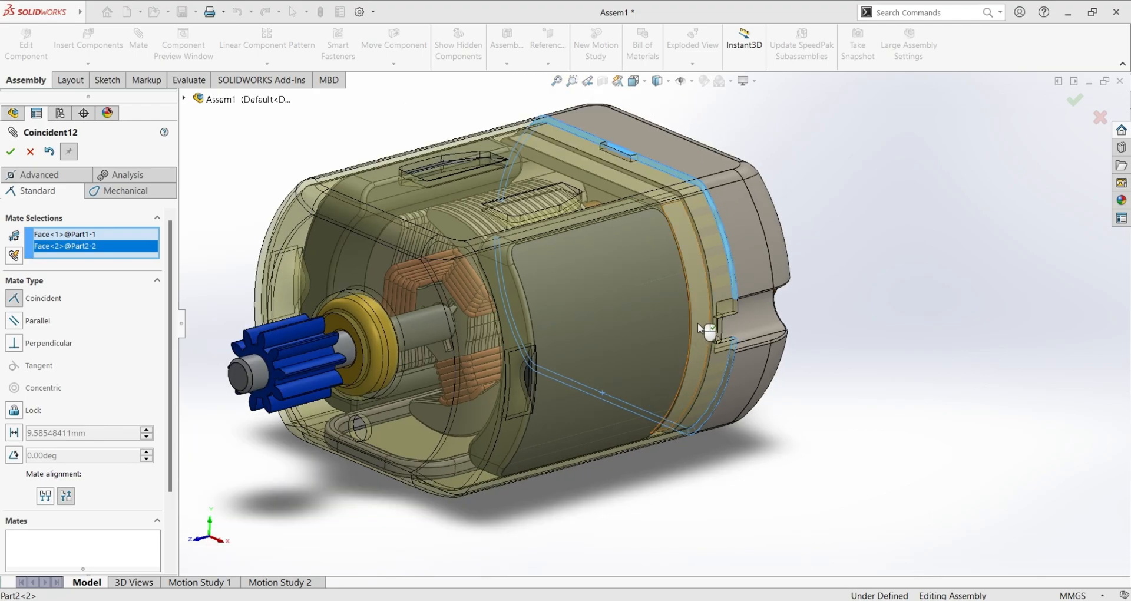
middle_click_drag(848, 391, 739, 523)
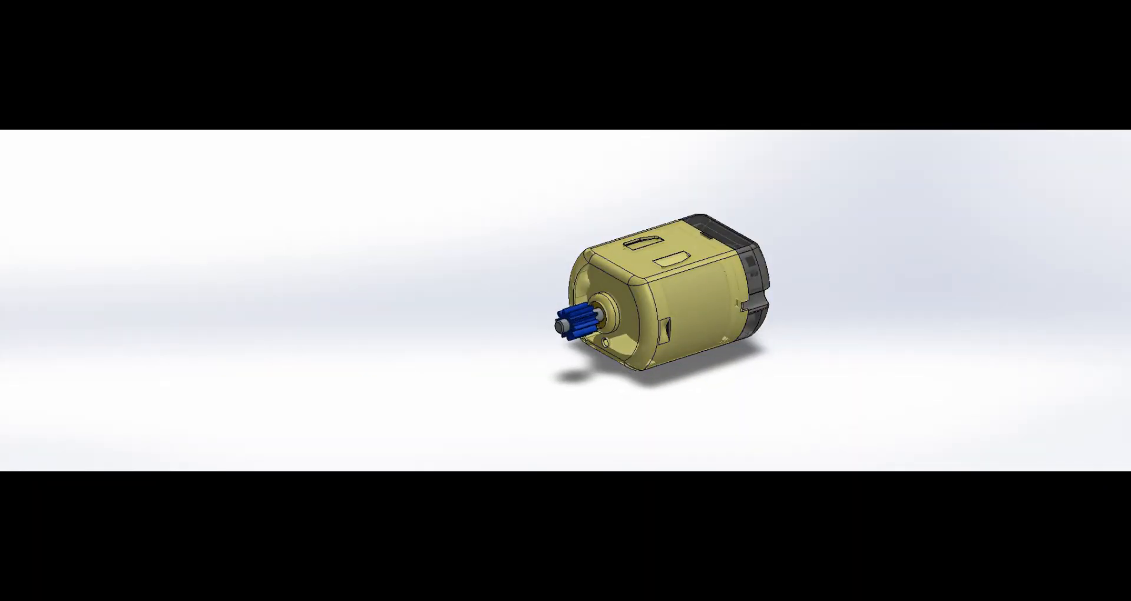